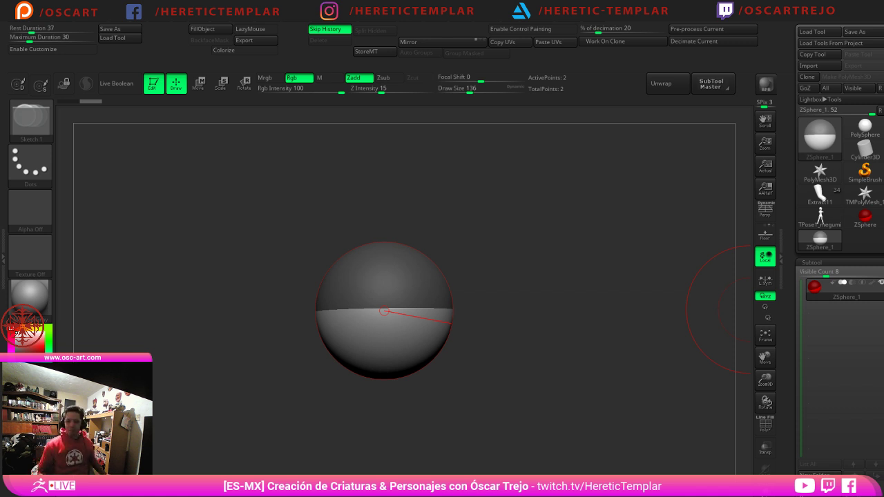
Step: Add a mirrored pair of shoulder spheres and a lower torso sphere to the root ZSphere
left_click_drag(514, 281, 518, 303, "shift")
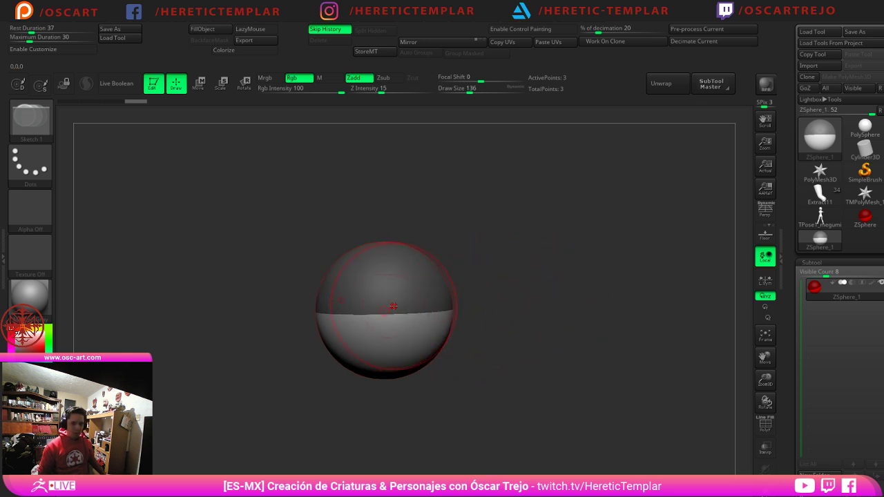
left_click_drag(409, 314, 410, 352)
left_click_drag(562, 322, 580, 346, "shift")
left_click_drag(580, 347, 587, 309, "alt")
left_click_drag(556, 356, 519, 292)
left_click_drag(378, 319, 380, 359)
left_click_drag(518, 366, 561, 386, "alt")
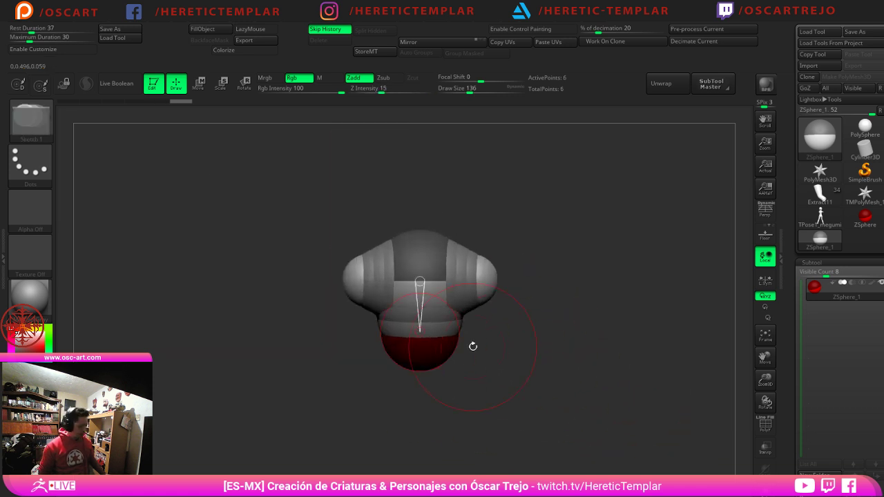
Step: Enlarge the lower torso sphere and pull it down to lengthen the torso
key("e")
left_click_drag(420, 343, 446, 377)
key("w")
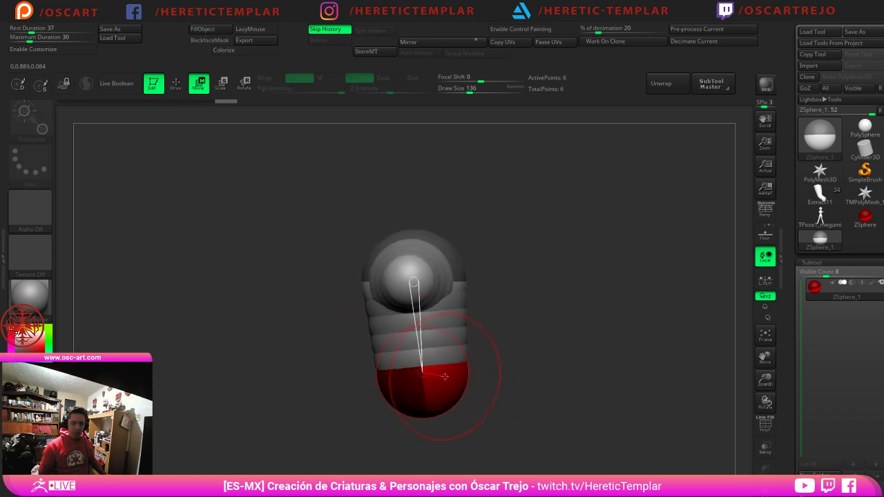
left_click_drag(530, 366, 487, 275, "shift")
Step: Add mirrored spheres on the shoulders and pull them down and outward to form the upper arms
key("q")
left_click_drag(443, 224, 458, 239)
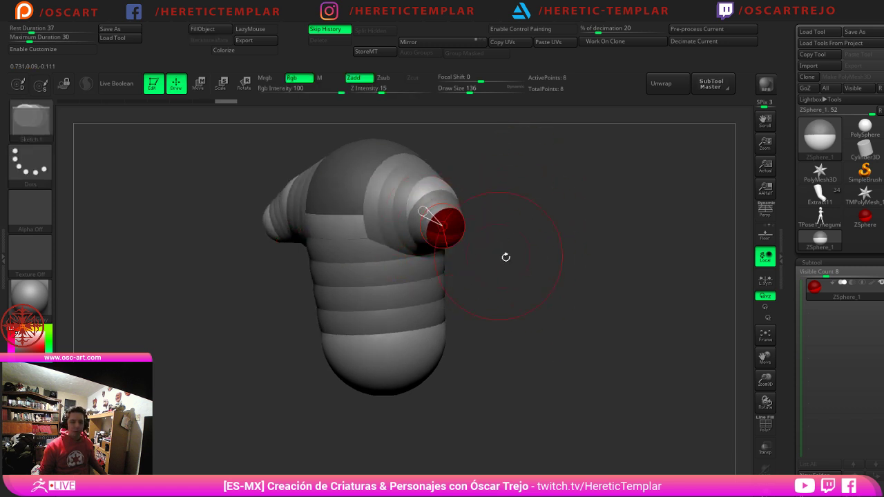
left_click_drag(505, 256, 479, 268, "shift")
key("s")
key("w")
left_click_drag(466, 228, 535, 335)
Step: Raise the shoulder joints slightly and move the ends of the upper arms in toward the torso
key("s")
mouse_move(454, 219)
left_mouse_down()
mouse_move(471, 209)
mouse_move(451, 221)
mouse_move(446, 201)
mouse_move(443, 211)
mouse_move(458, 193)
mouse_move(449, 204)
left_mouse_up()
key("s")
key("s")
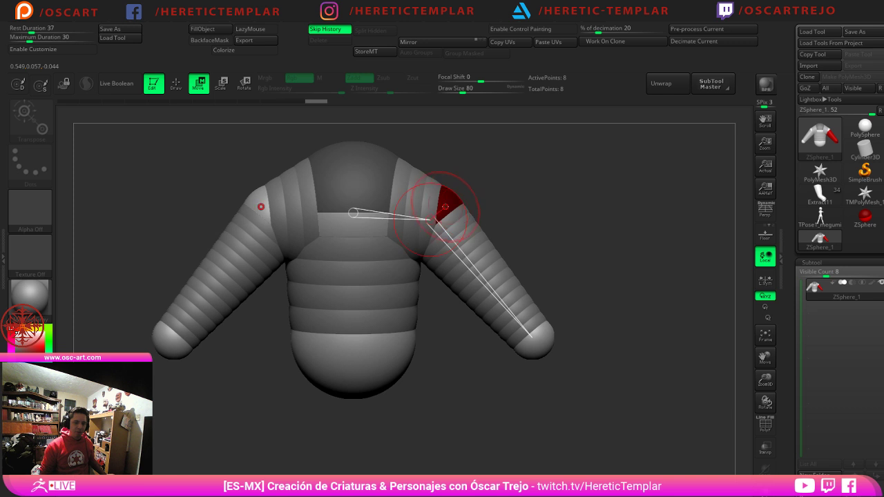
mouse_move(572, 201)
left_mouse_down("alt")
mouse_move(564, 234)
mouse_move(588, 195)
left_mouse_up("alt")
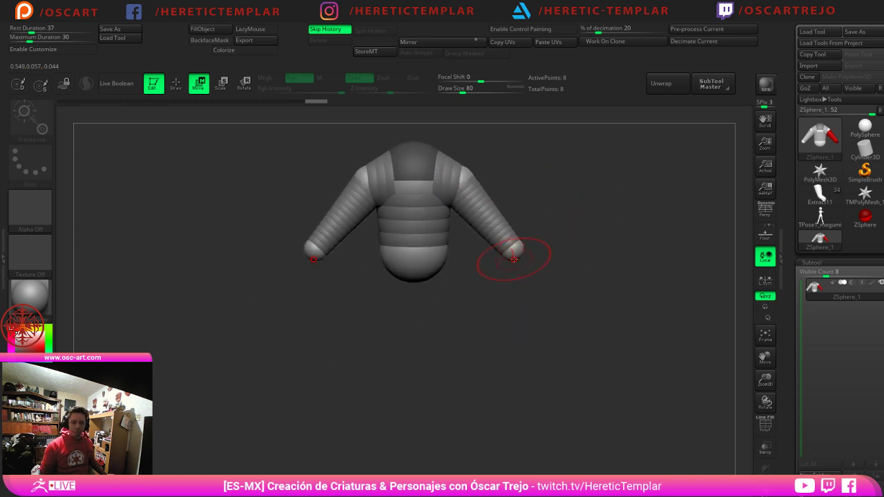
key("s")
mouse_move(512, 262)
left_mouse_down()
mouse_move(518, 257)
mouse_move(508, 263)
left_mouse_up()
mouse_move(552, 276)
left_mouse_down()
mouse_move(414, 276)
mouse_move(536, 279)
left_mouse_up()
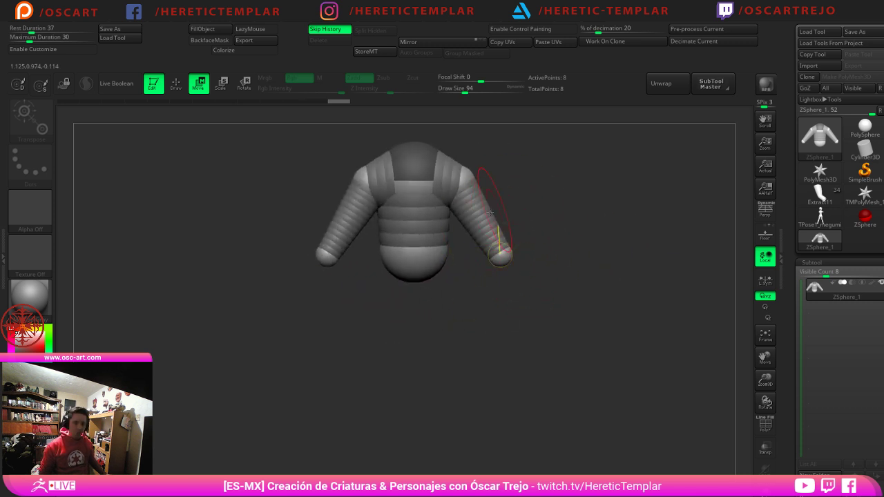
Step: Add mirrored spheres at the elbows, pull them forward and up as forearms, and adjust the elbows with draw size 62
key("q")
mouse_move(500, 255)
left_mouse_down()
mouse_move(504, 276)
mouse_move(502, 270)
left_mouse_up()
key("w")
key("s")
mouse_move(501, 258)
left_mouse_down()
mouse_move(455, 201)
mouse_move(501, 257)
left_mouse_up()
mouse_move(547, 282)
left_mouse_down()
mouse_move(411, 225)
mouse_move(470, 245)
mouse_move(502, 268)
left_mouse_up()
key("s")
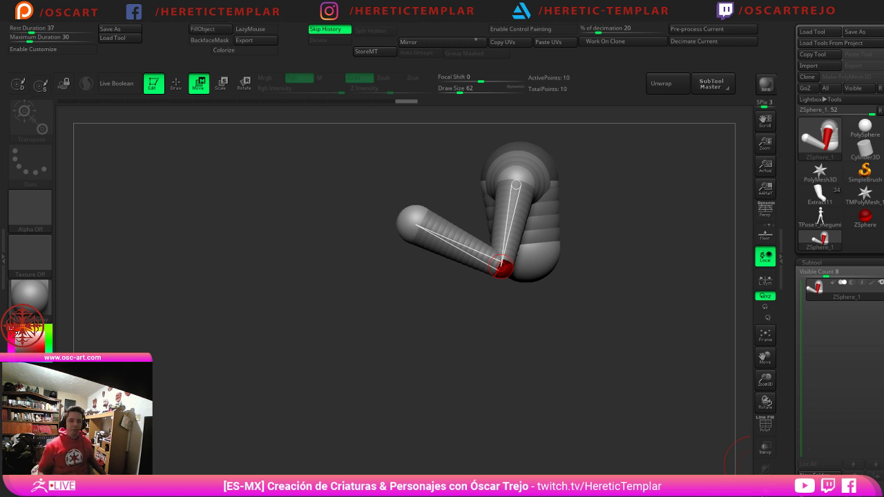
Step: Set the draw size to 90 and move the wrist spheres inward in front of the torso
left_click_drag(373, 332, 444, 336, "shift")
key("s")
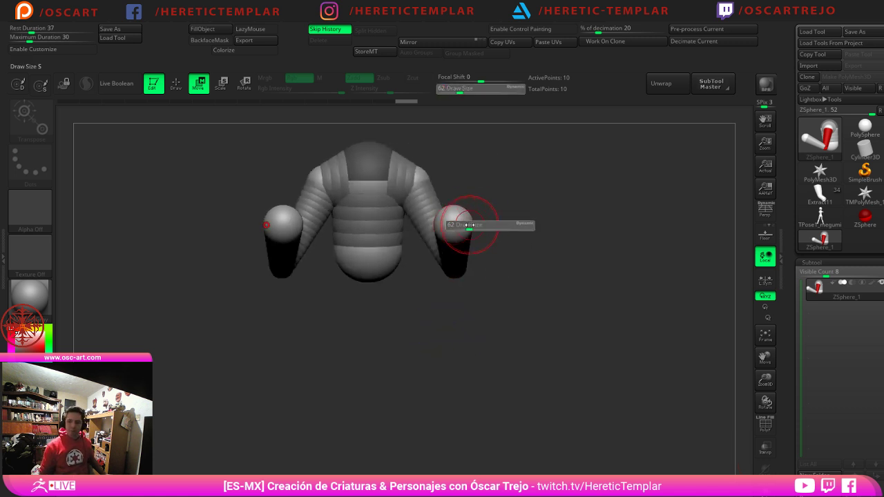
mouse_move(456, 216)
left_mouse_down()
mouse_move(395, 213)
mouse_move(411, 214)
left_mouse_up()
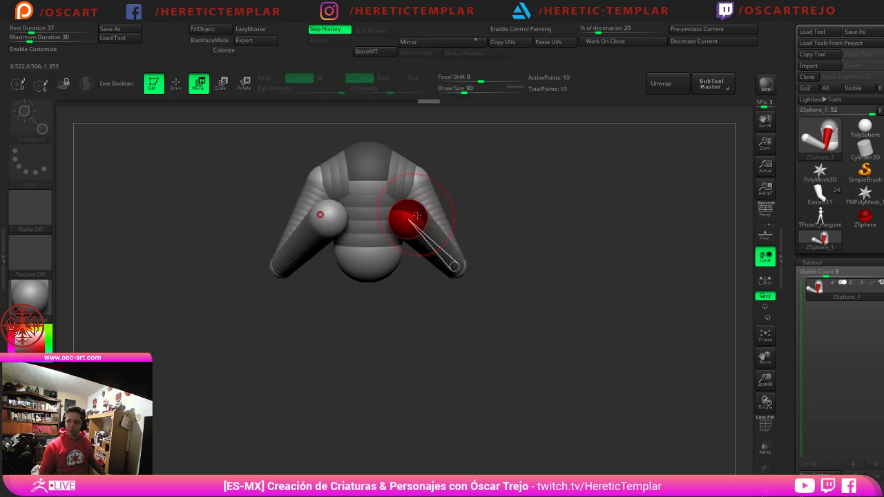
Step: Scale the wrist and elbow spheres to even out the thickness of the forearms
mouse_move(577, 284)
left_mouse_down()
mouse_move(503, 283)
mouse_move(535, 270)
mouse_move(507, 264)
left_mouse_up()
key("e")
left_click_drag(452, 203, 442, 228)
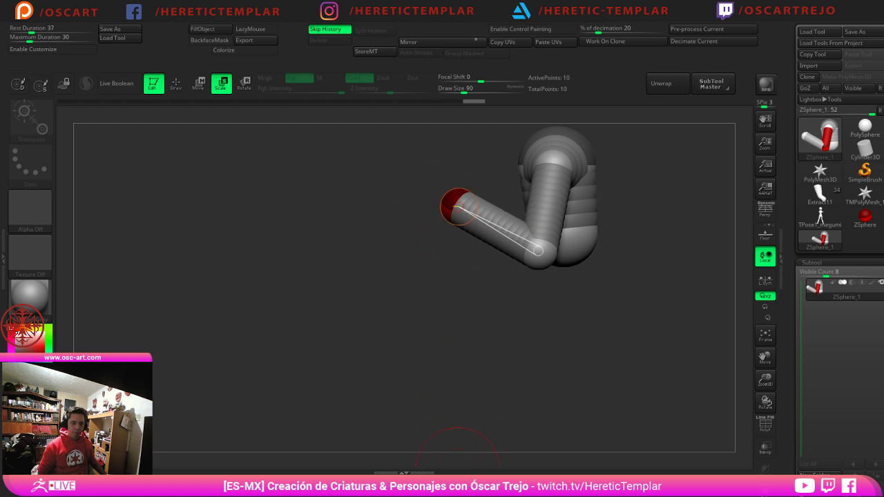
left_click(442, 473)
left_click_drag(440, 407, 514, 368, "shift")
left_click_drag(442, 368, 443, 297, "shift")
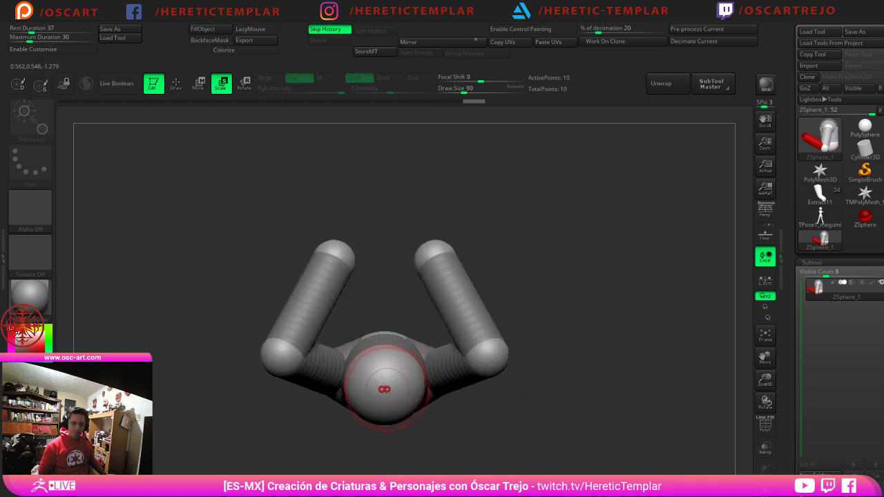
Step: Enlarge the bottom sphere of the torso and preview the adaptive skin mesh
left_click_drag(384, 390, 400, 411)
left_click_drag(654, 309, 635, 266, "shift")
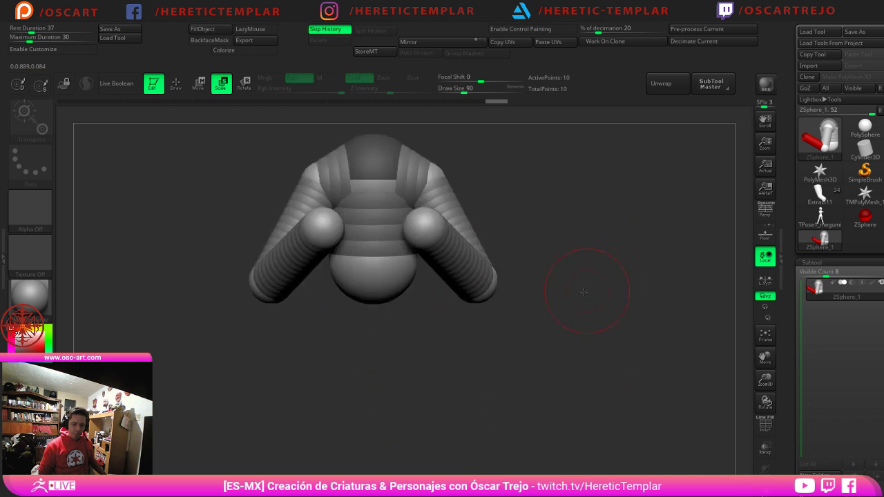
left_click_drag(422, 387, 442, 324, "shift")
key("a")
key("a")
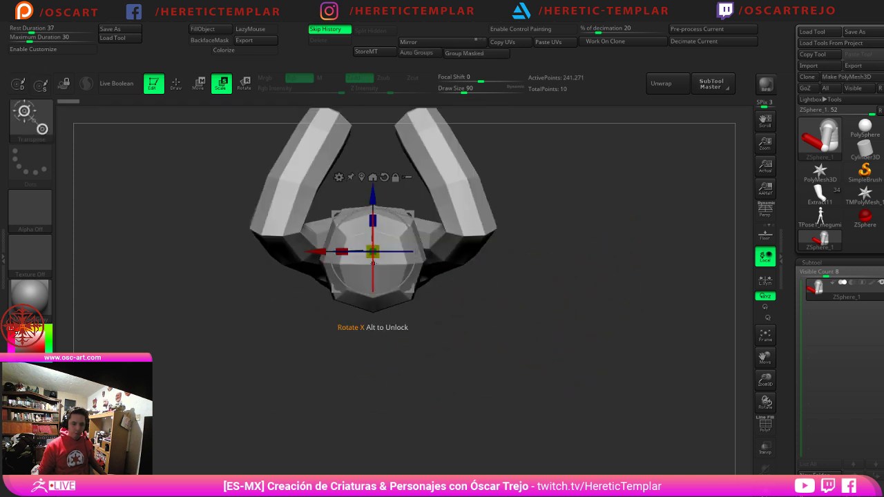
Step: Add a new ZSphere under the torso's bottom sphere to extend the waist
key("q")
left_click_drag(373, 262, 409, 289)
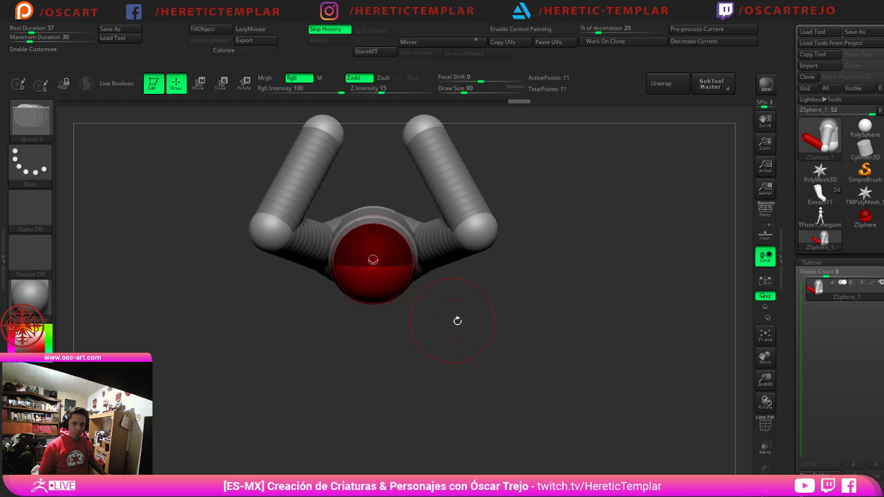
left_click_drag(458, 320, 441, 344, "shift")
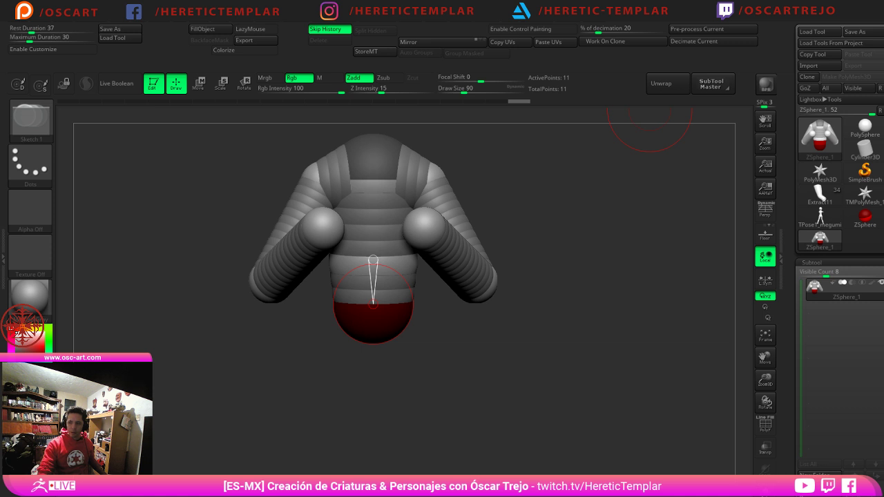
left_click_drag(501, 406, 399, 400)
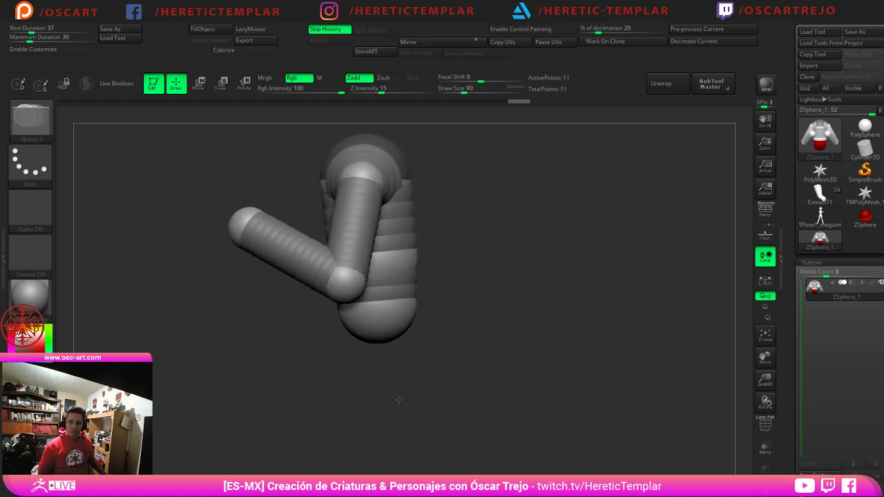
left_click_drag(394, 365, 470, 369, "shift")
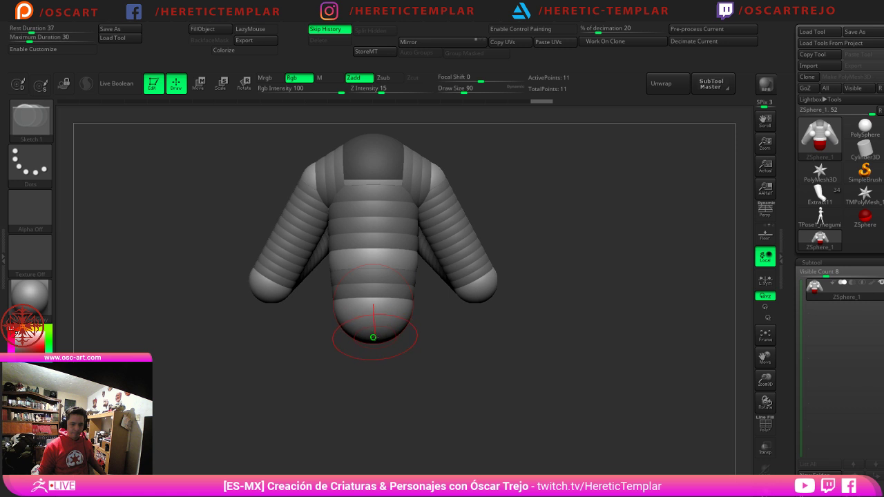
Step: Add a pelvis sphere below the waist and shift it down and slightly forward
left_click_drag(373, 337, 391, 377)
left_click_drag(456, 400, 375, 395)
key("w")
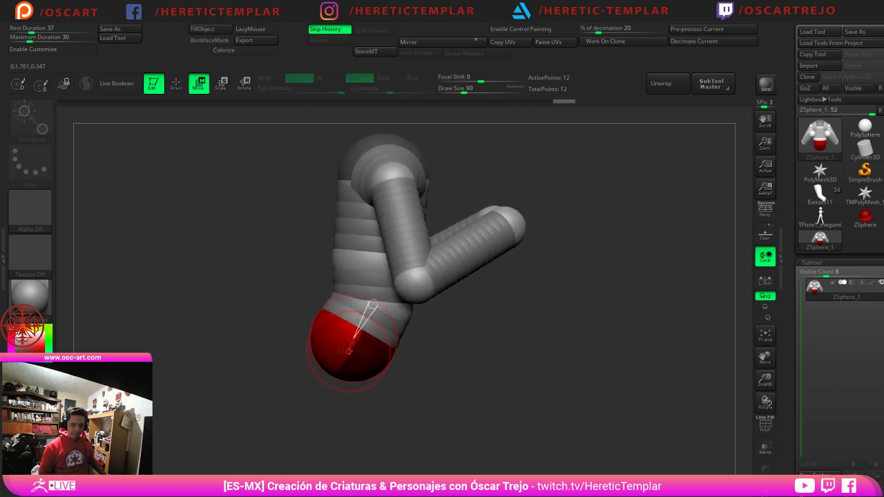
left_click_drag(348, 351, 481, 381)
Step: Add mirrored hip spheres to the pelvis with draw size 62 and undo pulling them forward
key("q")
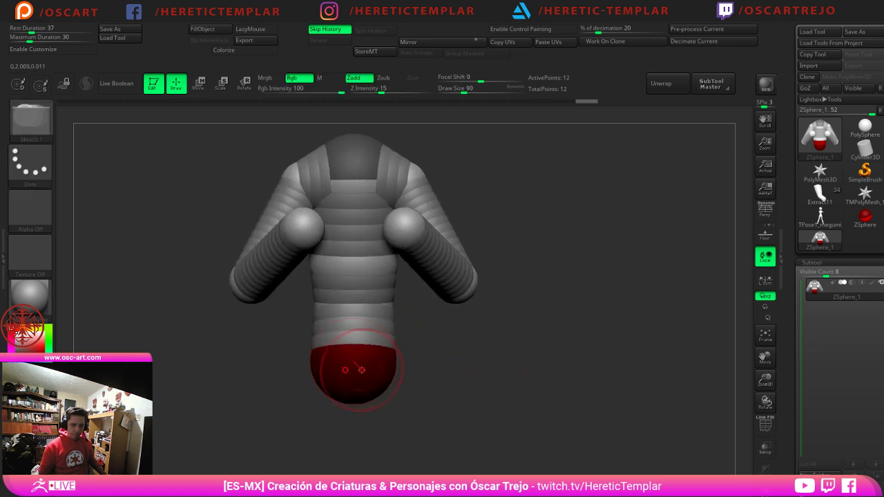
left_click_drag(308, 397, 353, 396, "shift")
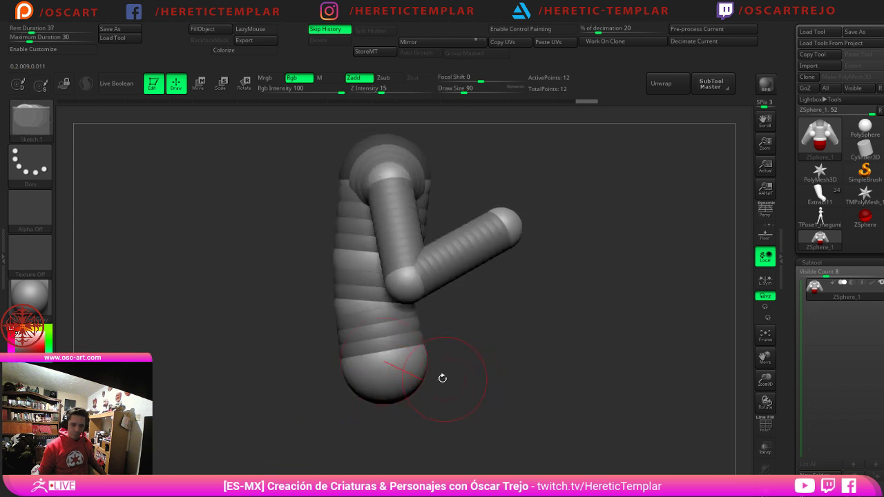
mouse_move(391, 367)
left_mouse_down()
mouse_move(399, 389)
mouse_move(409, 373)
mouse_move(532, 321)
mouse_move(516, 330)
left_mouse_up()
key("w")
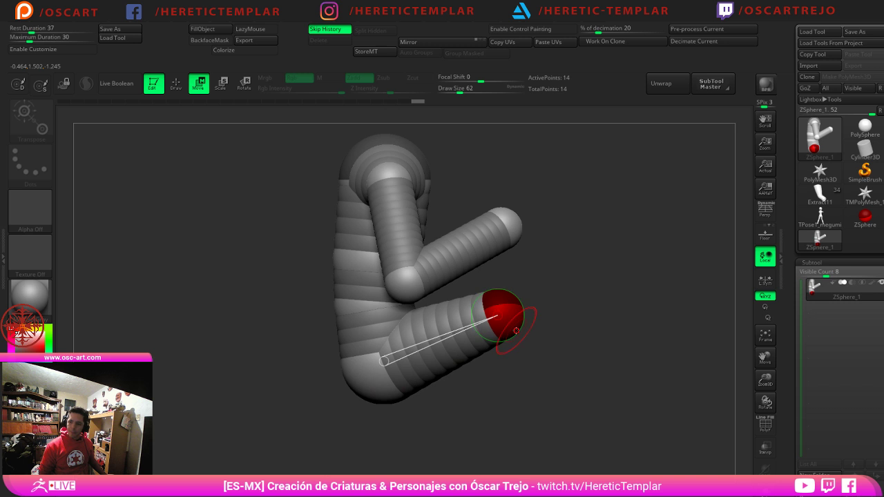
mouse_move(618, 336)
left_mouse_down()
mouse_move(514, 343)
mouse_move(535, 341)
left_mouse_up()
key("ctrl+z")
Step: Add a second mirrored pair of spheres on the hips for the thighs
key("q")
mouse_move(381, 366)
left_mouse_down()
mouse_move(385, 388)
mouse_move(395, 351)
mouse_move(422, 312)
left_mouse_up()
key("w")
left_click_drag(487, 364, 562, 364)
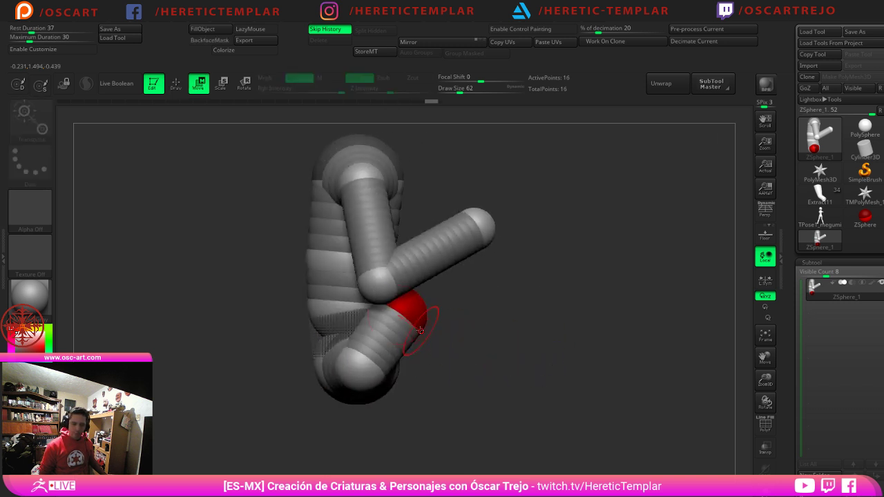
left_click_drag(413, 319, 490, 317)
left_click_drag(522, 351, 570, 348)
mouse_move(351, 375)
left_mouse_down()
mouse_move(349, 389)
mouse_move(350, 381)
left_mouse_up()
key("ctrl+z")
key("ctrl+z")
key("ctrl+z")
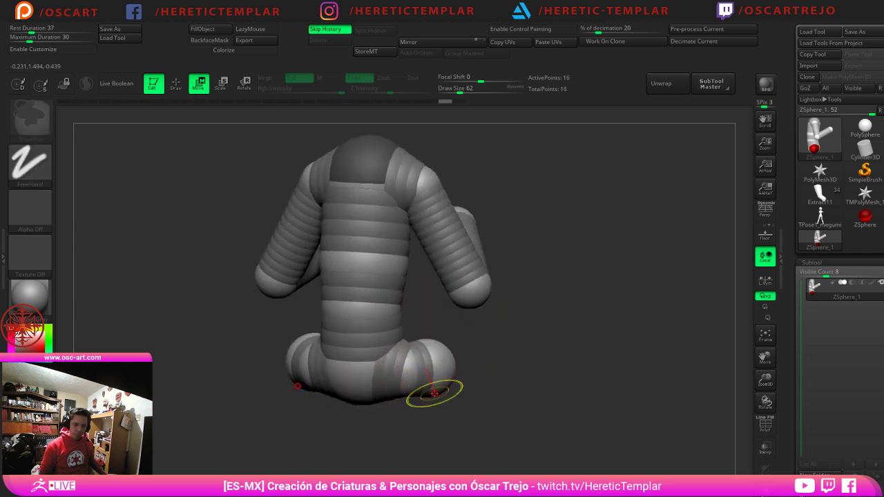
Step: Pull the thigh spheres up and forward from the hips to form the seated thighs
mouse_move(447, 371)
left_mouse_down()
mouse_move(468, 311)
mouse_move(460, 317)
left_mouse_up()
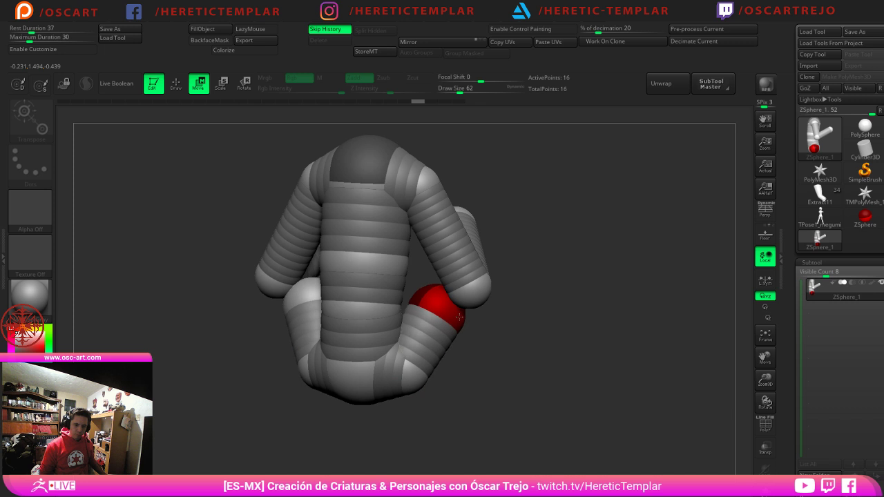
left_click_drag(528, 347, 431, 335)
left_click_drag(333, 400, 381, 402)
Step: Add mirrored spheres at the knees and pull them straight down to form the lower legs
mouse_move(428, 311)
left_mouse_down()
mouse_move(546, 343)
mouse_move(518, 302)
mouse_move(534, 427)
left_mouse_up()
key("q")
left_click(529, 311)
key("w")
left_click_drag(685, 376, 575, 311, "alt")
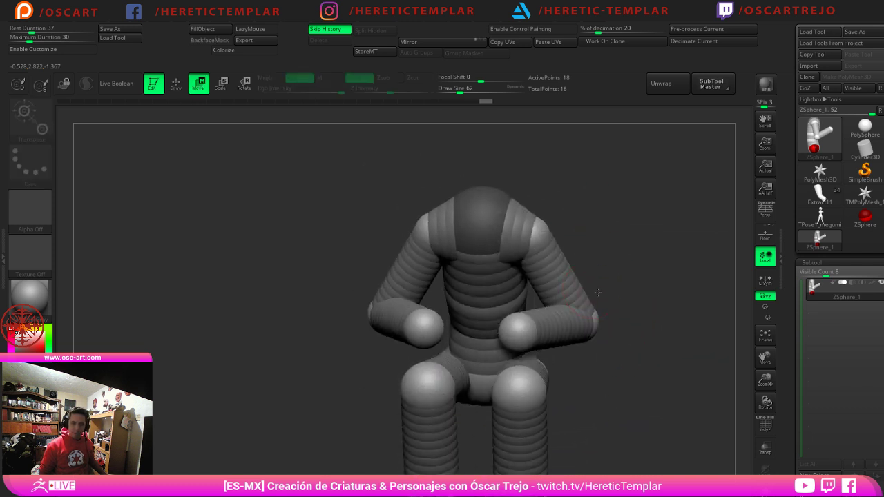
Step: Preview the skin mesh, add a neck sphere on top of the torso and raise it slightly
key("a")
key("a")
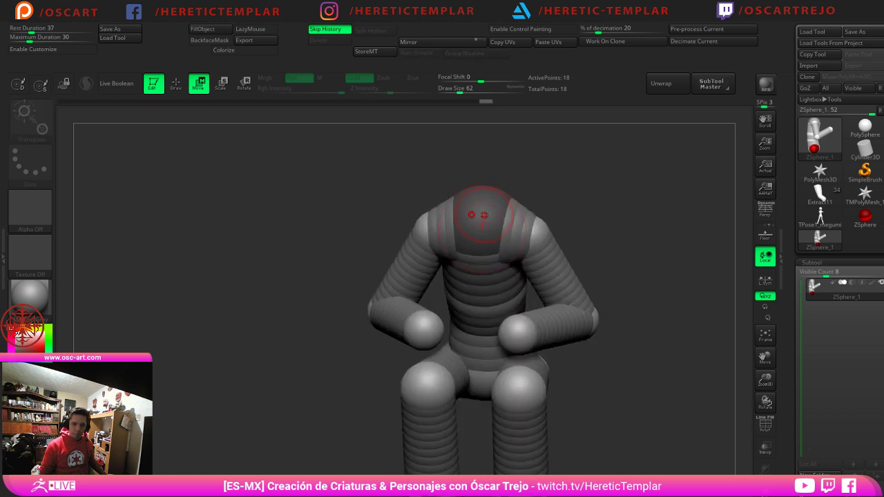
key("q")
left_click_drag(478, 210, 541, 210)
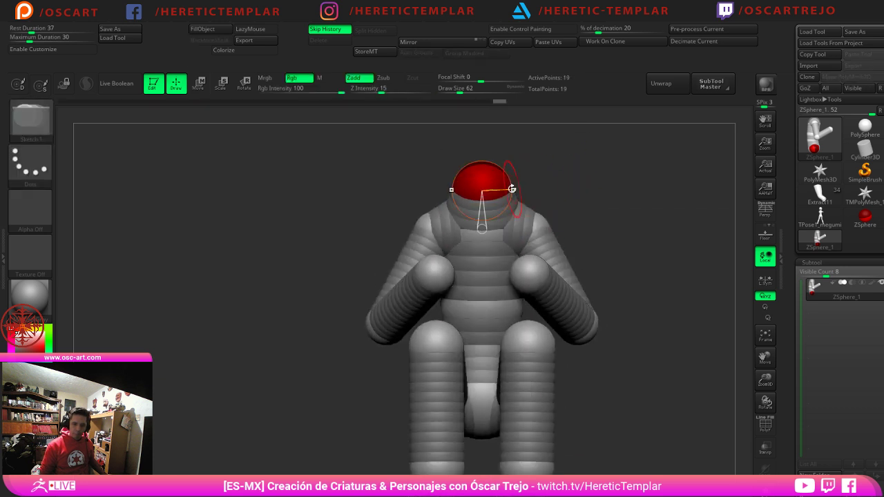
key("w")
left_click_drag(489, 185, 488, 176)
left_click_drag(627, 205, 587, 203, "shift")
left_click_drag(588, 238, 632, 268, "alt")
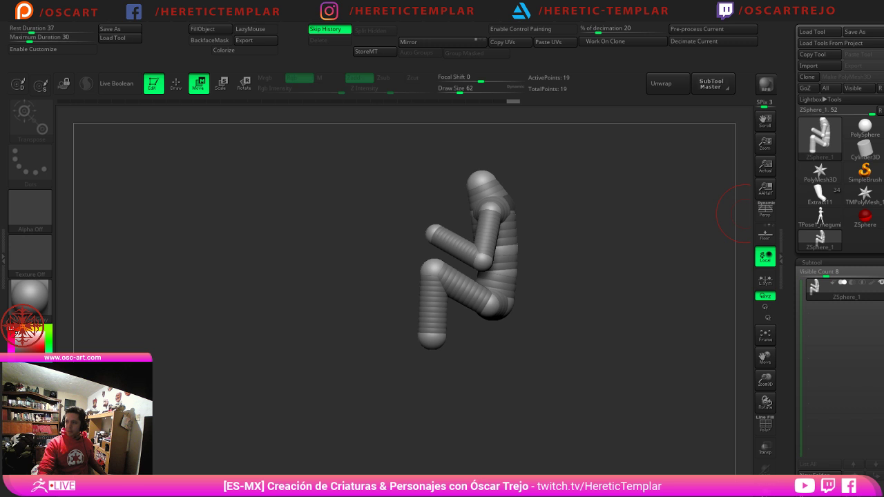
Step: Spread the knee spheres outward so the legs open in the seated pose
mouse_move(435, 413)
left_mouse_down()
mouse_move(501, 404)
mouse_move(564, 378)
mouse_move(561, 325)
left_mouse_up()
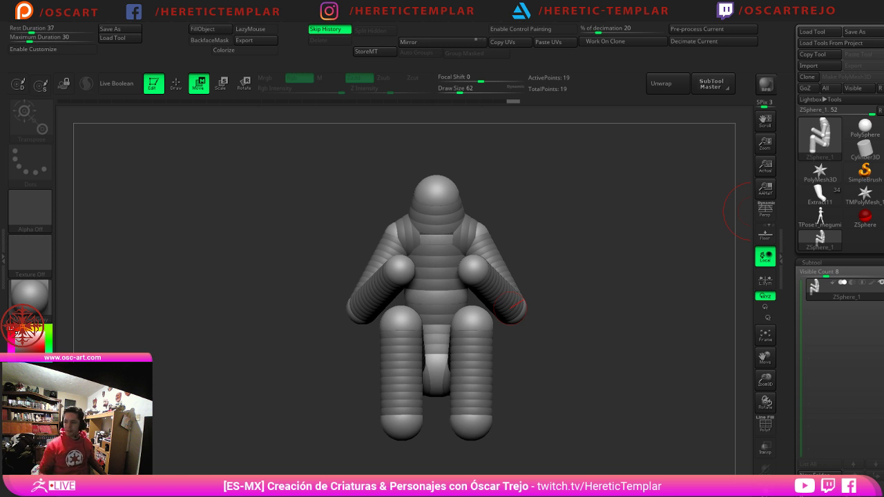
left_click_drag(550, 320, 553, 341, "shift")
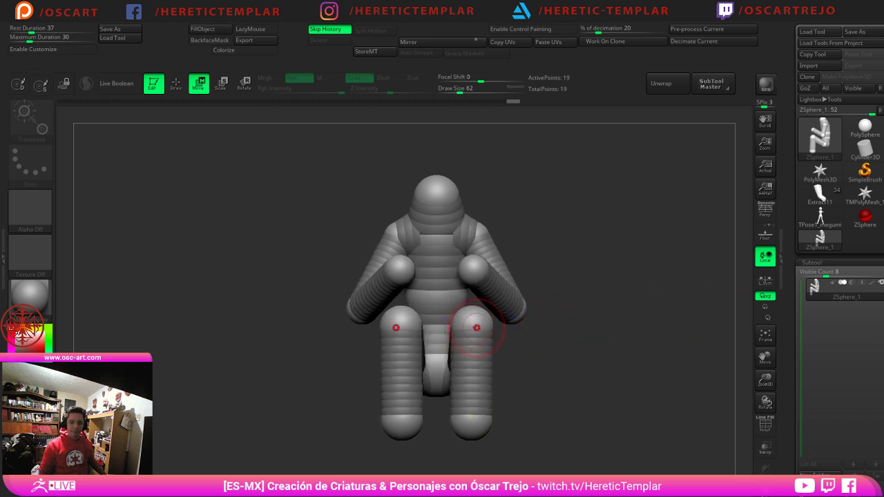
key("e")
left_click_drag(475, 325, 495, 319)
key("w")
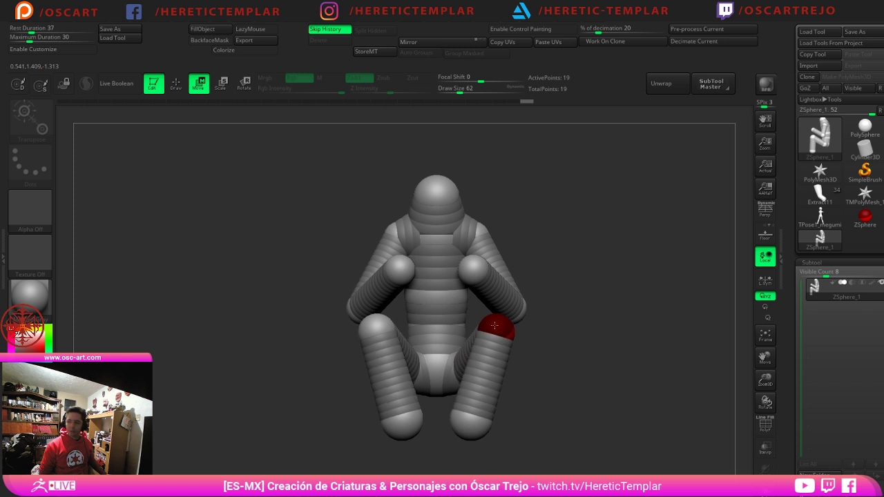
Step: Scale down the ankle spheres and the wrist spheres to taper the legs and forearms
mouse_move(471, 414)
left_mouse_down()
mouse_move(465, 420)
mouse_move(460, 406)
mouse_move(475, 418)
left_mouse_up()
key("e")
key("w")
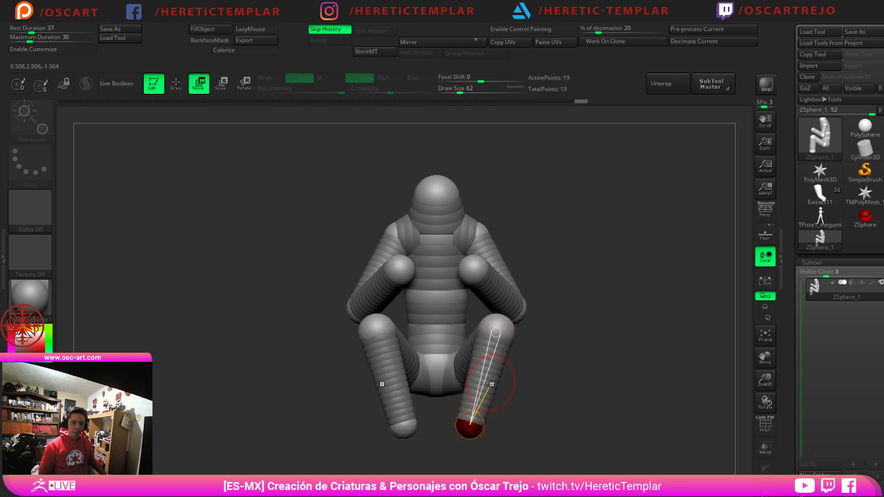
key("e")
left_click_drag(474, 270, 479, 239)
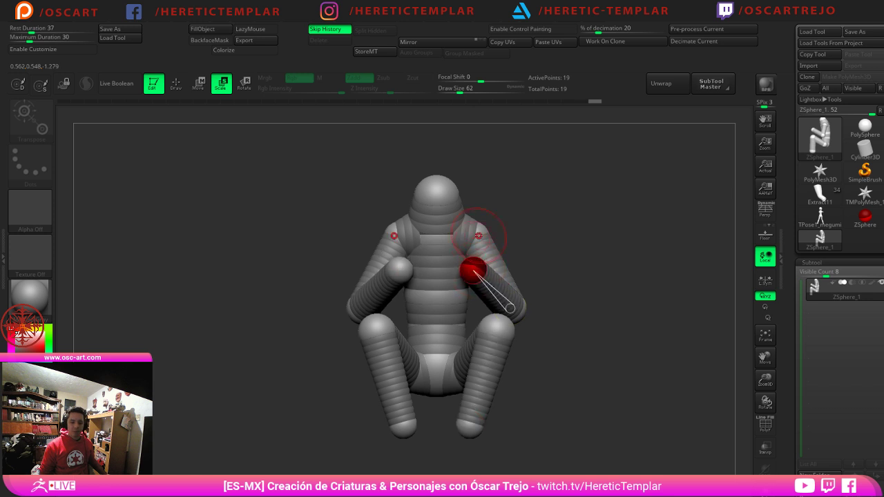
left_click_drag(652, 231, 576, 290)
left_click_drag(621, 246, 592, 247, "shift")
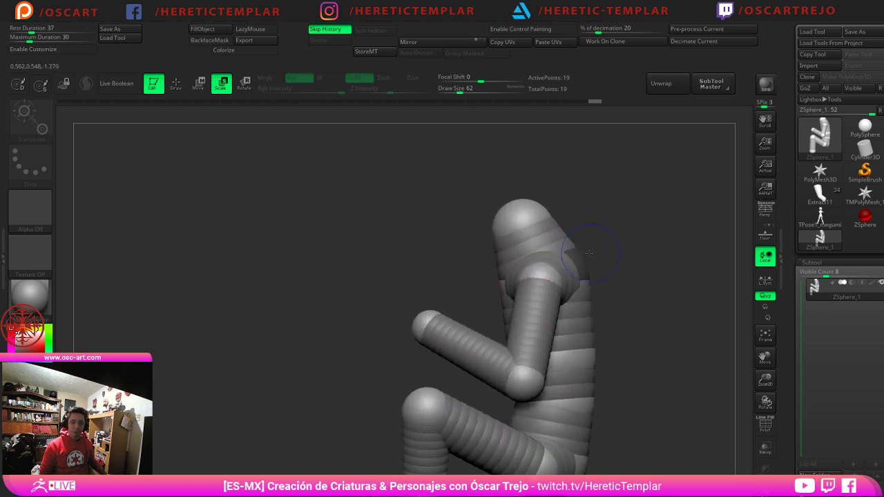
Step: Nudge the wrist spheres slightly upward and add a head sphere on top of the neck
key("w")
mouse_move(430, 317)
left_mouse_down()
mouse_move(449, 227)
mouse_move(427, 253)
mouse_move(430, 312)
left_mouse_up()
left_click_drag(619, 213, 672, 212)
key("q")
left_click_drag(380, 212, 422, 218)
left_click_drag(498, 219, 503, 280, "alt")
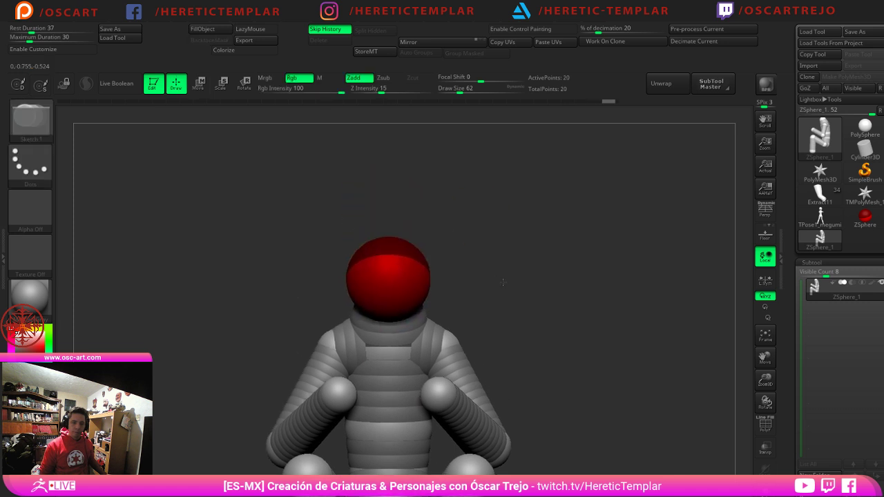
Step: Enlarge the head sphere and position it above the neck
left_click_drag(584, 261, 545, 256, "shift")
key("w")
left_click_drag(368, 274, 402, 310)
key("e")
key("w")
left_click_drag(404, 218, 405, 248)
left_click_drag(484, 264, 547, 267)
left_click_drag(556, 353, 539, 359)
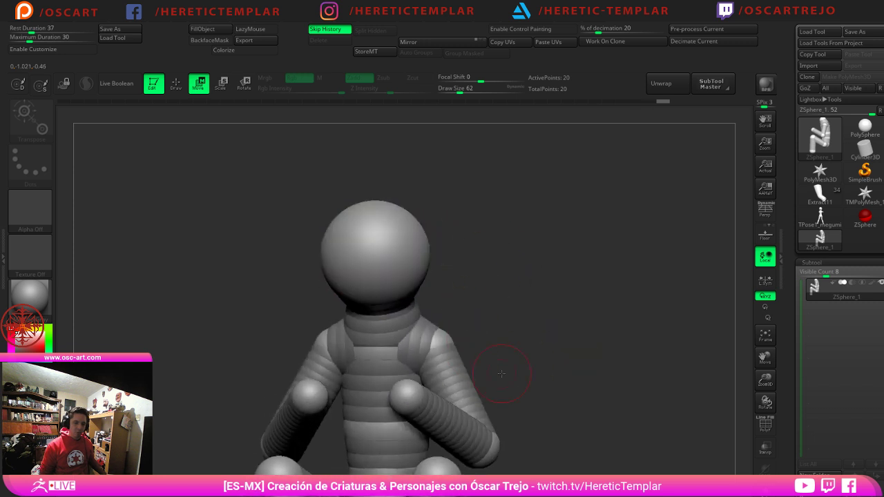
Step: Raise the wrist spheres to neck height and bring them closer together in front of the chest
left_click_drag(405, 395, 406, 344)
left_click_drag(513, 322, 463, 324)
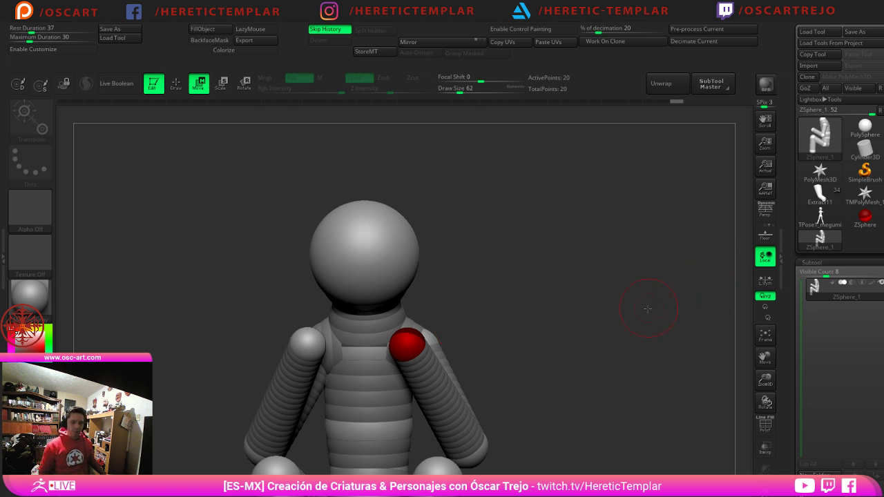
key("q")
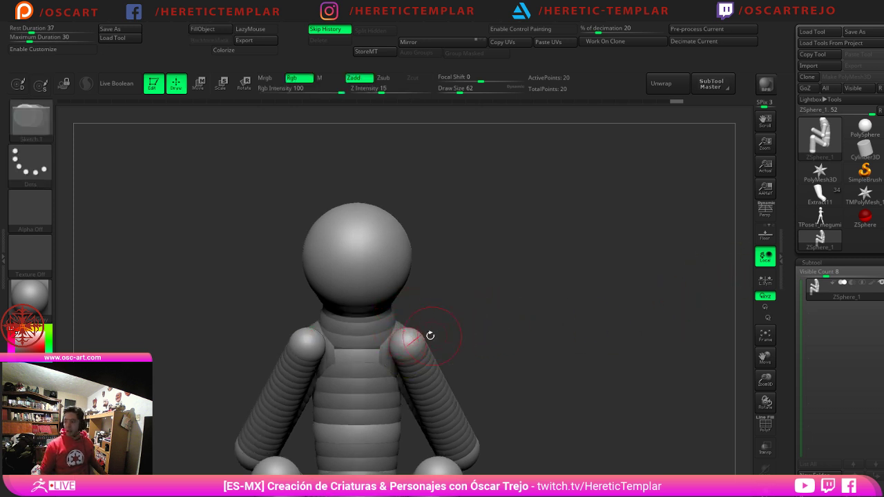
key("w")
mouse_move(407, 344)
left_mouse_down()
mouse_move(403, 350)
mouse_move(388, 339)
mouse_move(387, 311)
mouse_move(389, 319)
left_mouse_up()
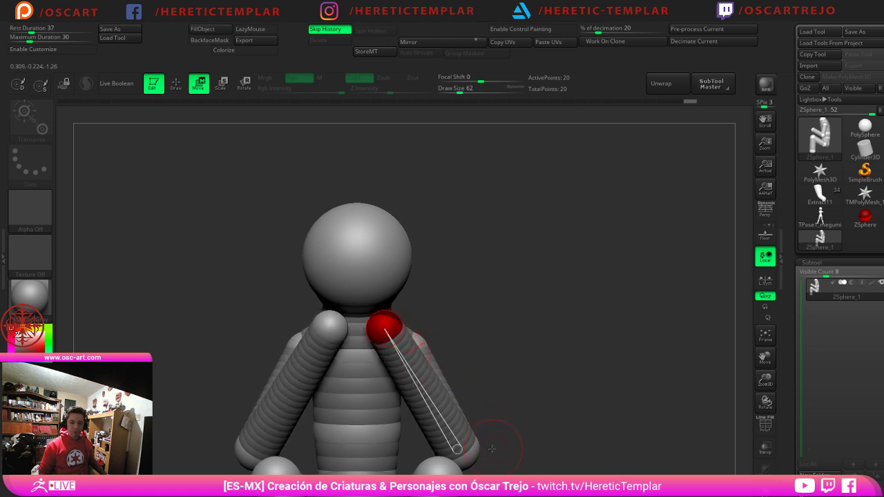
Step: Raise the elbow spheres, then try shifting a sphere of the arm and undo that move
left_click_drag(464, 452, 459, 422)
left_click_drag(557, 397, 484, 384)
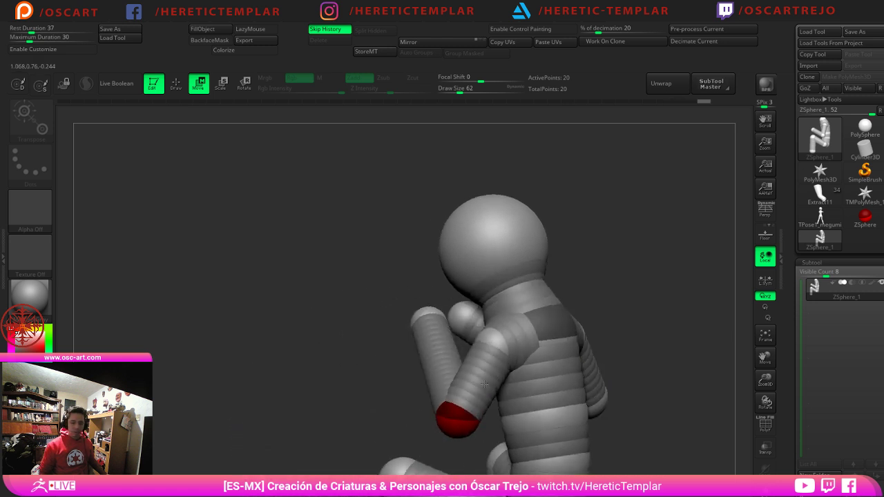
right_click_drag(484, 384, 492, 369, "shift")
mouse_move(498, 351)
left_mouse_down()
mouse_move(478, 340)
mouse_move(486, 343)
left_mouse_up()
key("ctrl+z")
left_click_drag(417, 336, 429, 349, "shift")
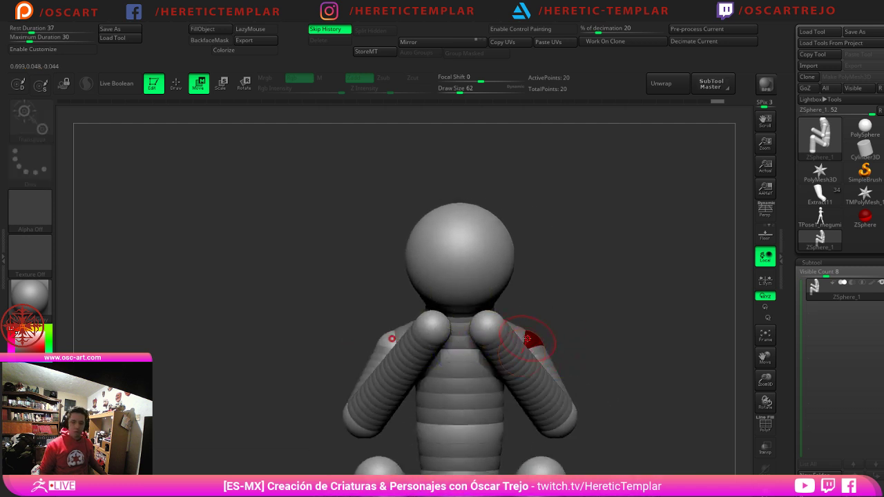
Step: Lower the wrist spheres slightly in front of the neck and readjust the elbow positions
mouse_move(505, 334)
left_mouse_down()
mouse_move(478, 317)
mouse_move(490, 321)
mouse_move(492, 341)
left_mouse_up()
left_click_drag(641, 372, 612, 379)
left_click_drag(637, 406, 553, 415, "shift")
left_click_drag(425, 400, 475, 382)
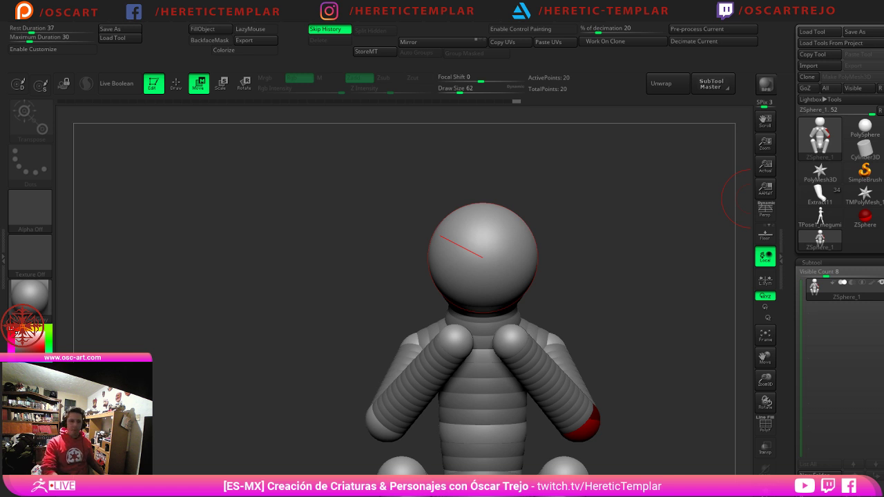
left_click_drag(655, 352, 639, 345)
left_click_drag(639, 345, 597, 276, "alt")
left_click_drag(597, 276, 567, 313, "shift")
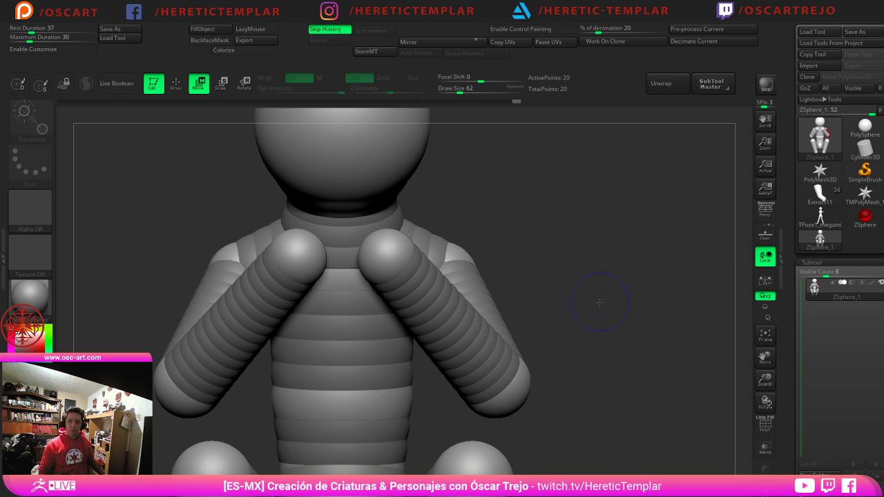
Step: Raise the elbow spheres slightly and scale them down to taper the arms
left_click_drag(600, 302, 603, 253, "alt")
left_click_drag(525, 337, 515, 312)
key("e")
left_click_drag(663, 269, 414, 272)
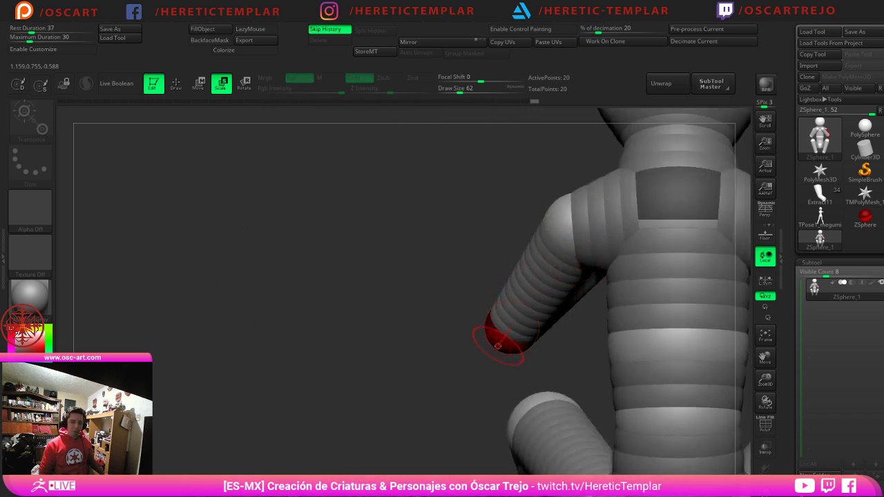
left_click_drag(512, 345, 511, 371)
left_click_drag(471, 393, 406, 330)
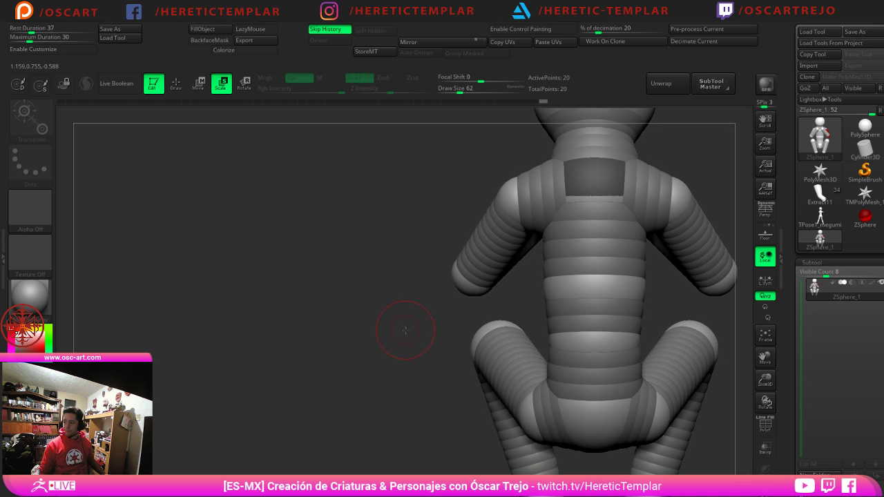
mouse_move(364, 357)
left_mouse_down("alt")
mouse_move(308, 331)
mouse_move(297, 315)
mouse_move(310, 345)
left_mouse_up("alt")
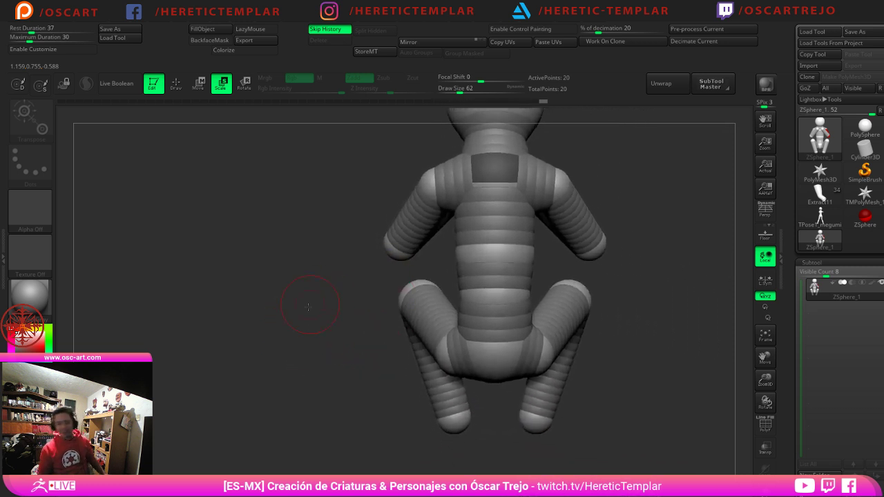
left_click_drag(308, 306, 397, 308)
Step: Delete the extra waist sphere and move the remaining mid-torso sphere down and back
key("q")
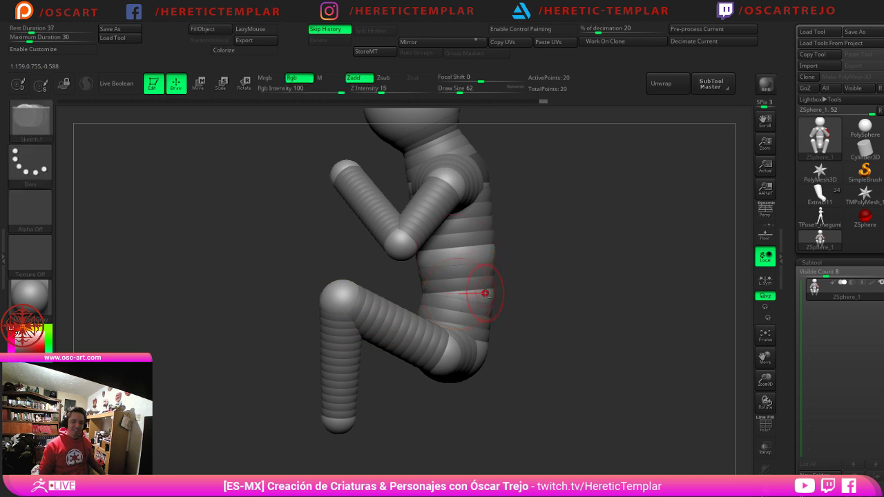
key("w")
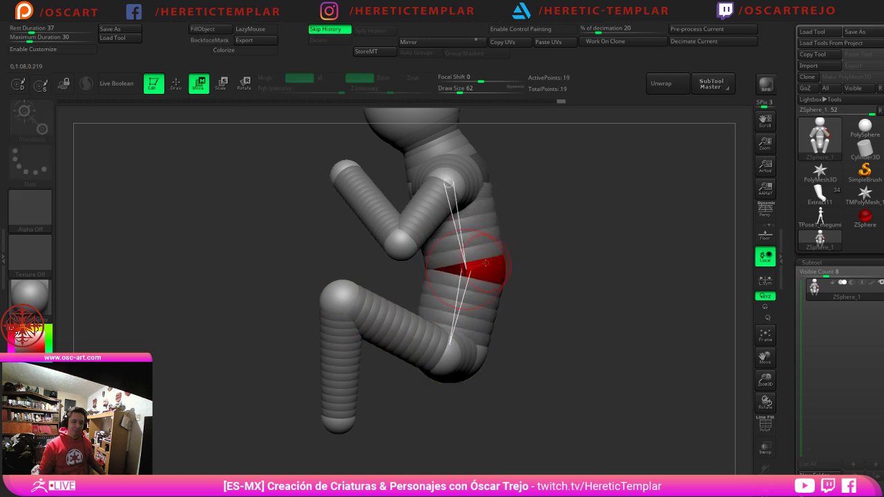
left_click_drag(555, 318, 533, 314, "alt")
Step: Raise the knee spheres slightly in the seated pose
left_click_drag(345, 284, 338, 266)
left_click_drag(274, 306, 548, 217, "shift")
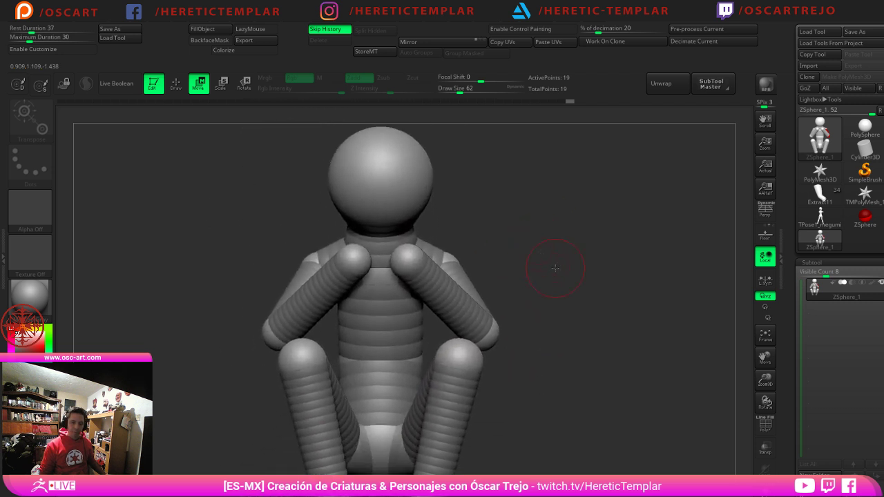
Step: Turn on the polyframe display and open the Adaptive Skin settings
left_click_drag(796, 406, 790, 250)
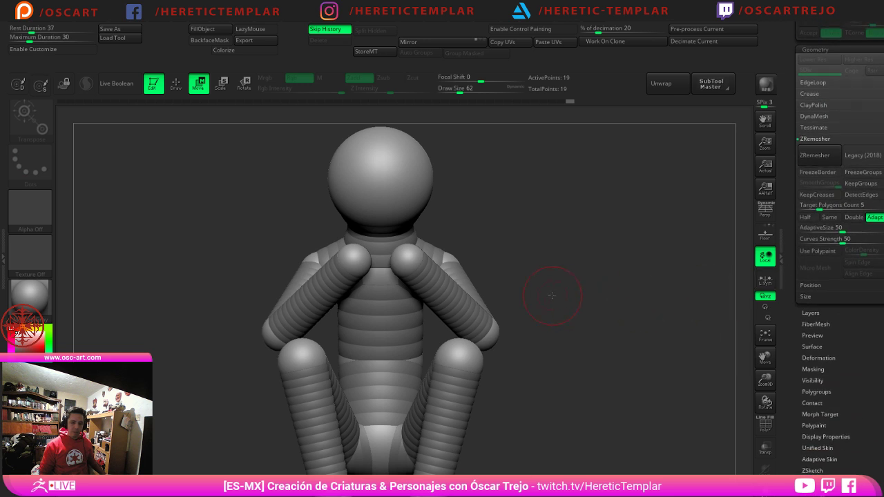
key("shift+f")
left_click_drag(607, 377, 637, 272, "alt")
left_click_drag(637, 272, 621, 260)
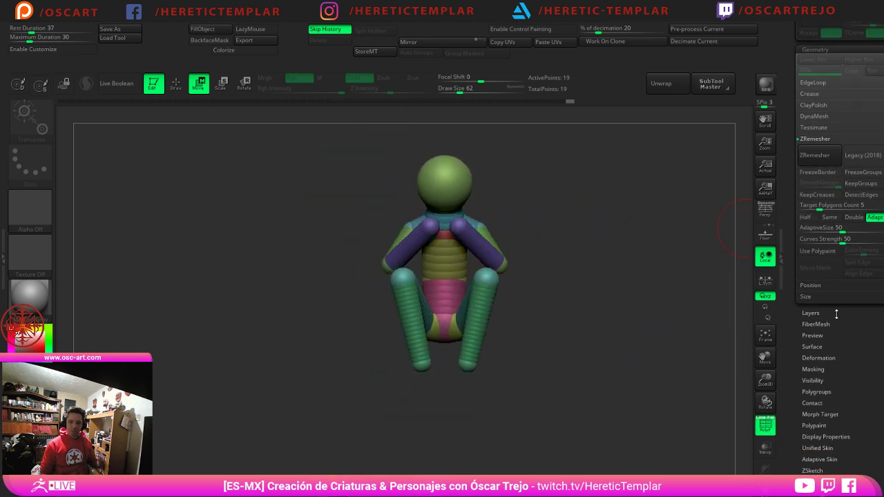
scroll(815, 345, "down", 5)
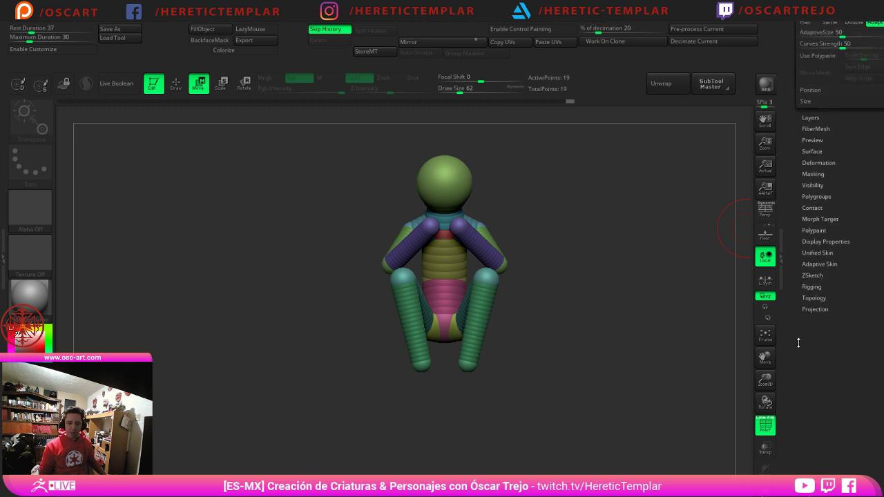
left_click_drag(805, 336, 801, 345)
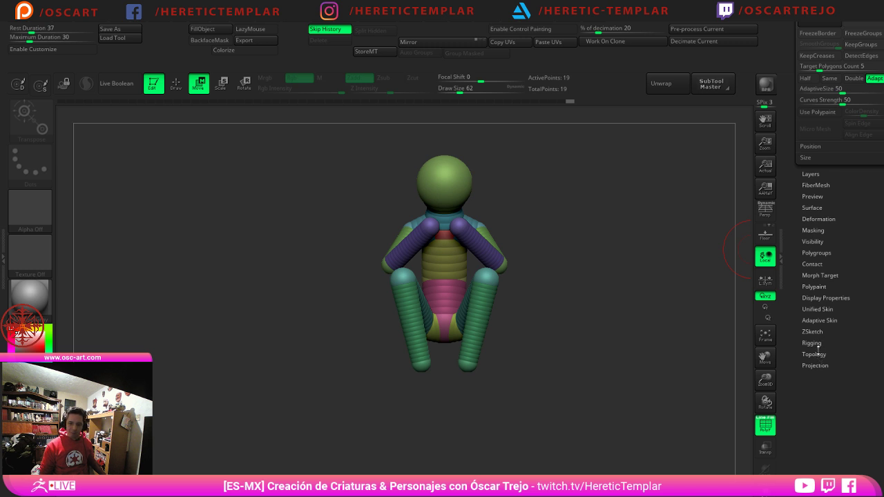
left_click(820, 354)
left_click_drag(821, 308, 811, 334)
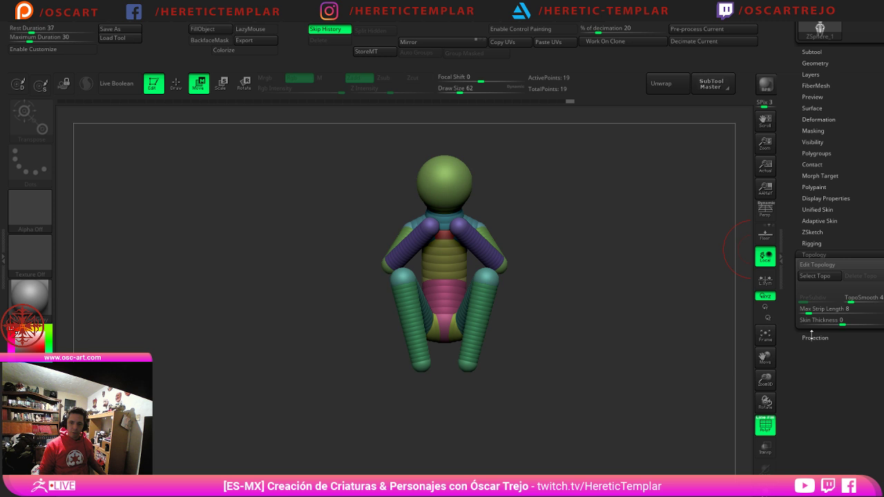
left_click(820, 220)
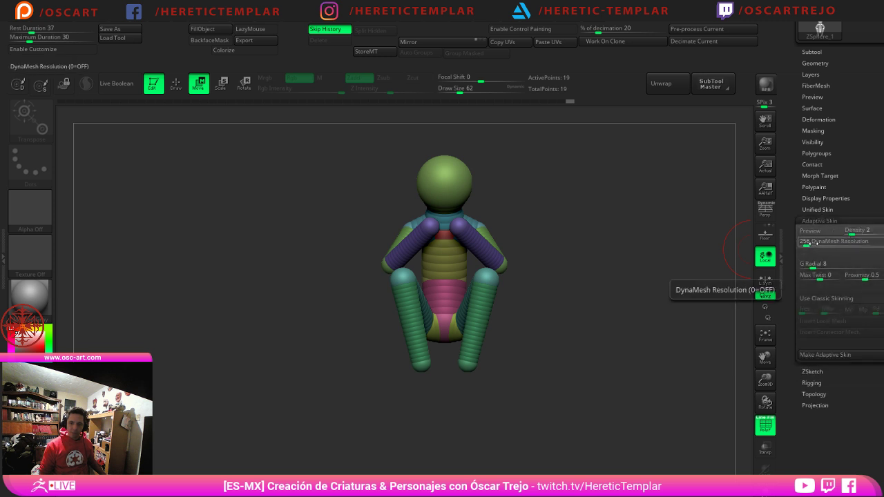
Step: Preview the adaptive skin, set its DynaMesh Resolution to 0 and preview the low-poly result
left_click_drag(621, 189, 582, 284, "alt")
key("a")
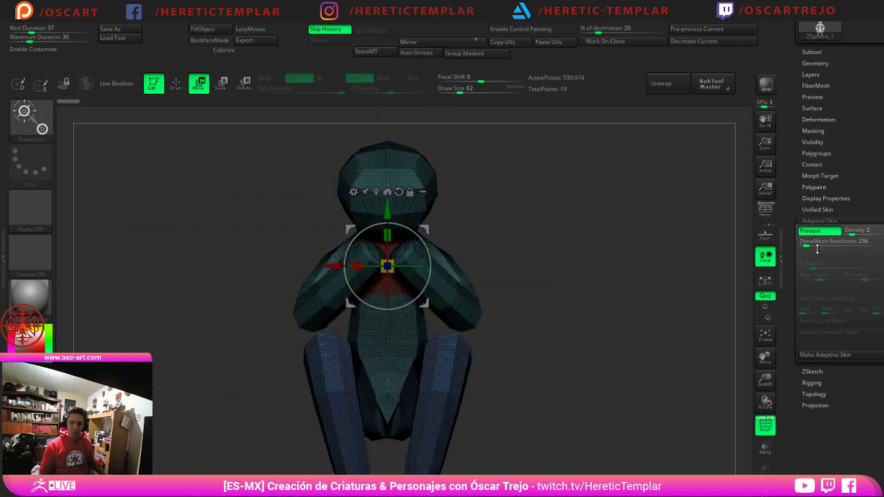
key("a")
key("a")
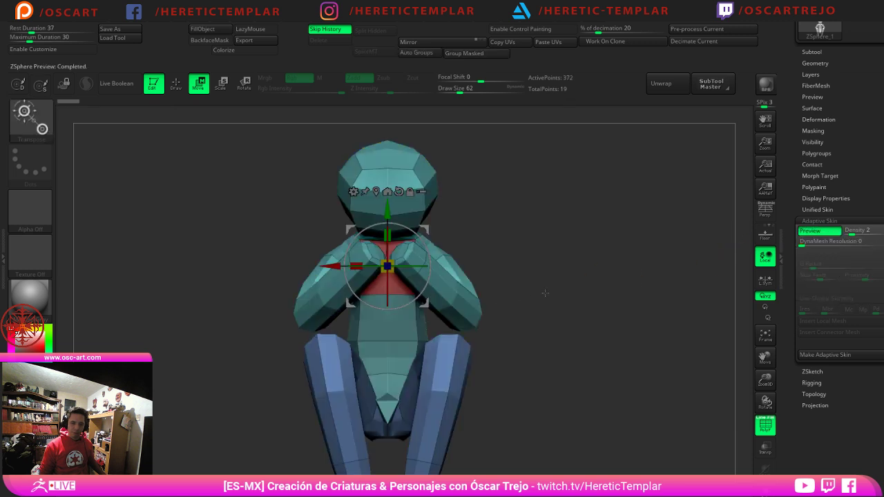
left_click_drag(544, 292, 494, 291)
left_click_drag(619, 256, 670, 254)
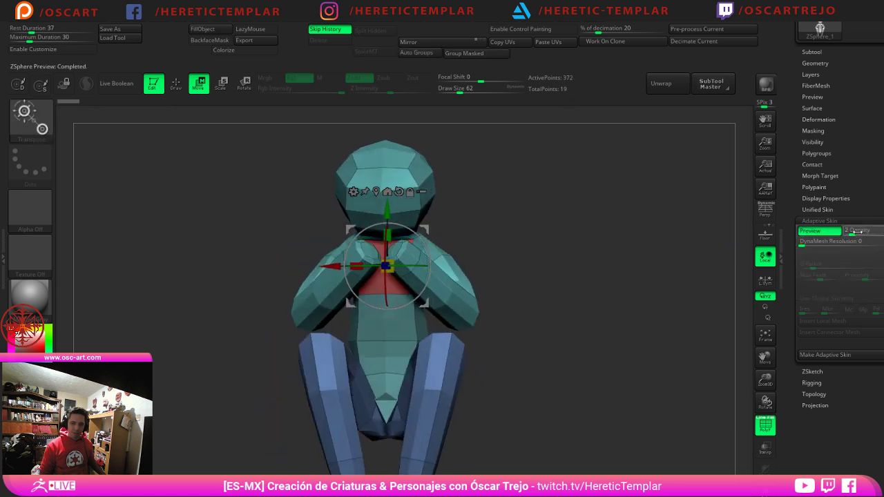
Step: Try other adaptive skin densities in the preview, including 3, and return Density to 2
left_click(846, 234)
left_click(857, 232)
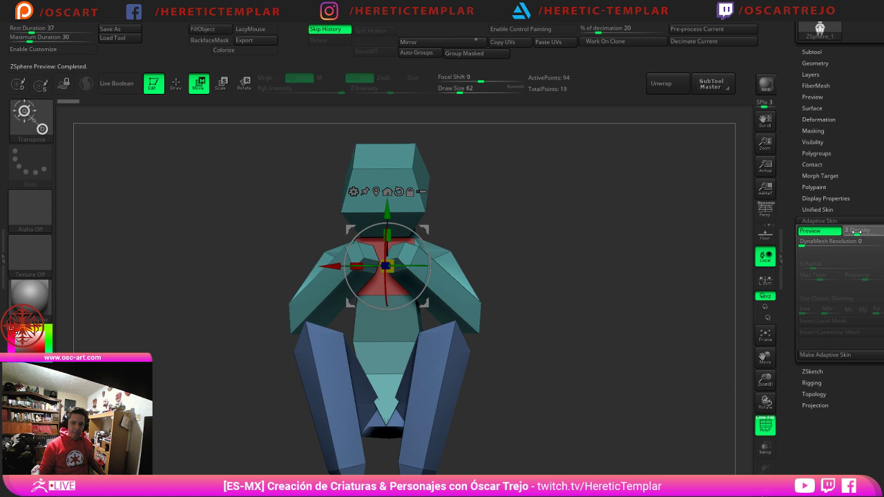
left_click(851, 233)
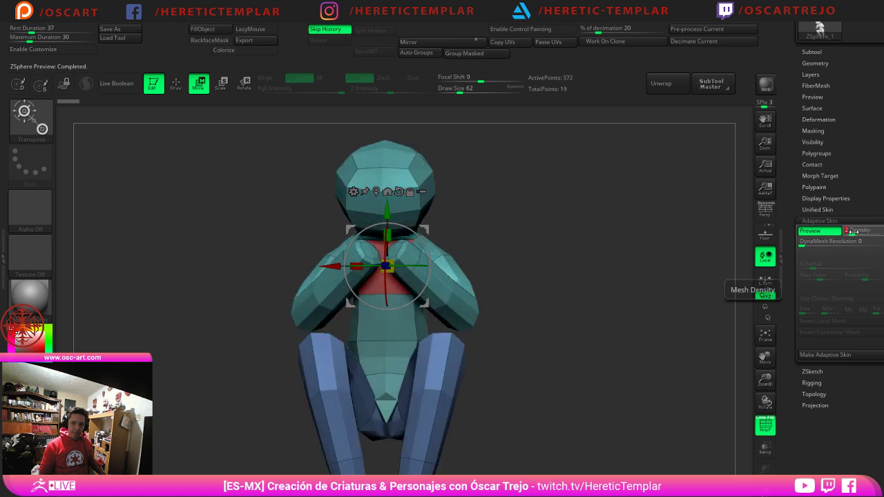
Step: Leave the adaptive skin preview and turn off the polyframe display
key("a")
mouse_move(580, 324)
left_mouse_down("alt")
mouse_move(630, 277)
mouse_move(626, 314)
left_mouse_up("alt")
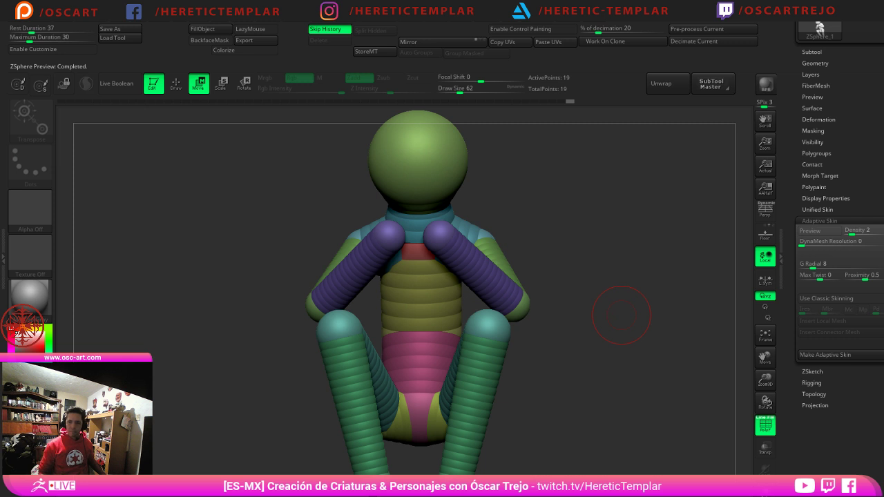
mouse_move(575, 270)
left_mouse_down()
mouse_move(517, 271)
mouse_move(586, 275)
left_mouse_up()
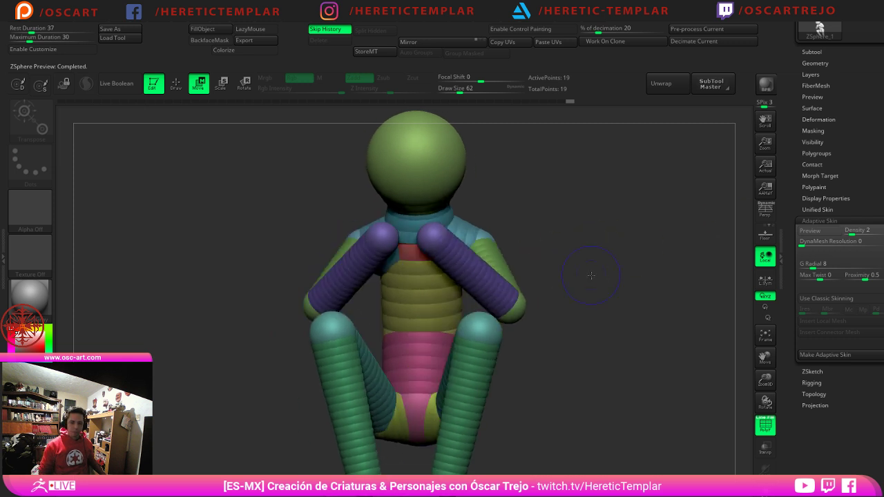
key("shift+f")
left_click_drag(615, 387, 607, 301, "alt")
left_click_drag(608, 301, 652, 353, "alt")
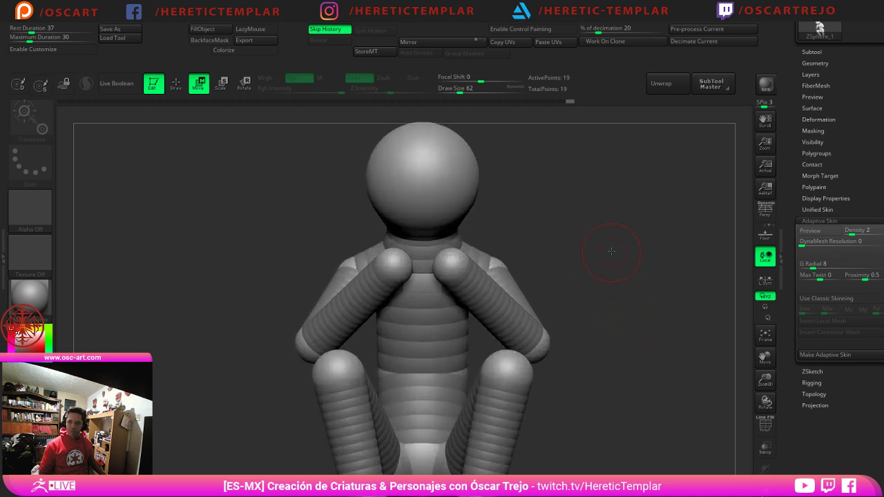
mouse_move(637, 322)
left_mouse_down("shift")
mouse_move(612, 327)
mouse_move(633, 326)
left_mouse_up("shift")
Step: Swing one knee down and outward independently of the other leg, then try moving its ankle and undo that
left_click_drag(632, 326, 649, 296, "alt")
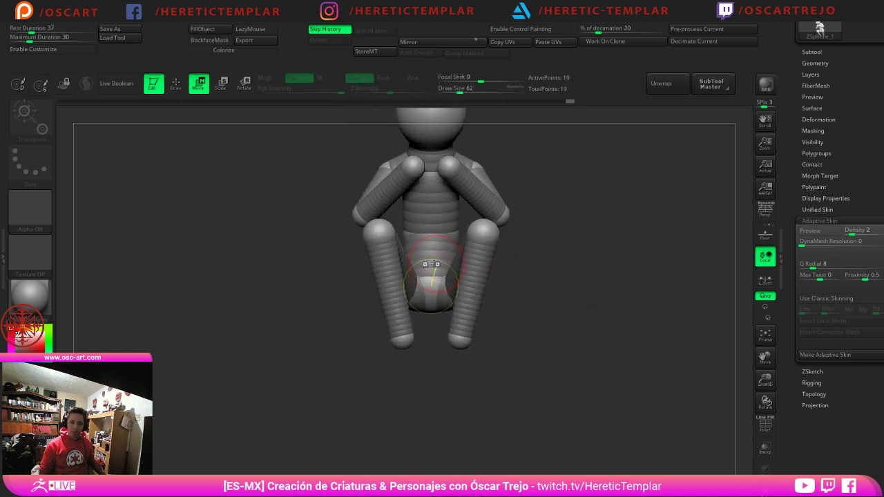
left_click_drag(384, 239, 344, 266)
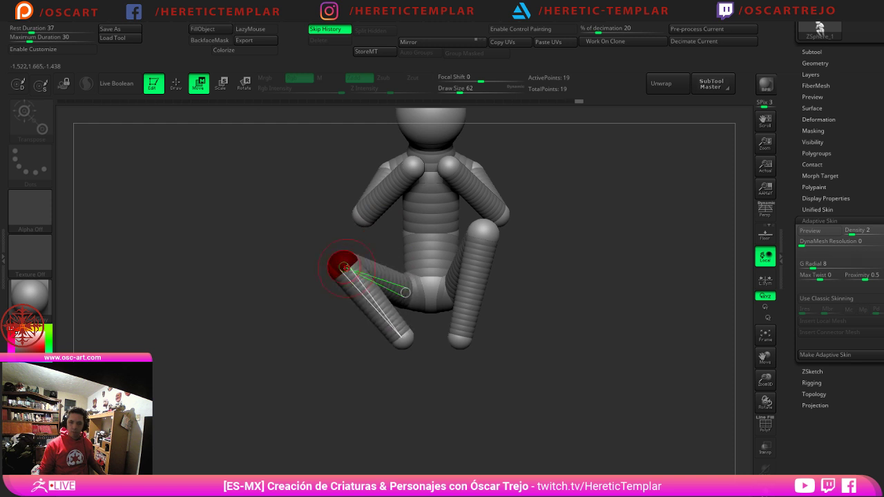
left_click_drag(395, 337, 452, 336)
left_click_drag(601, 349, 501, 349)
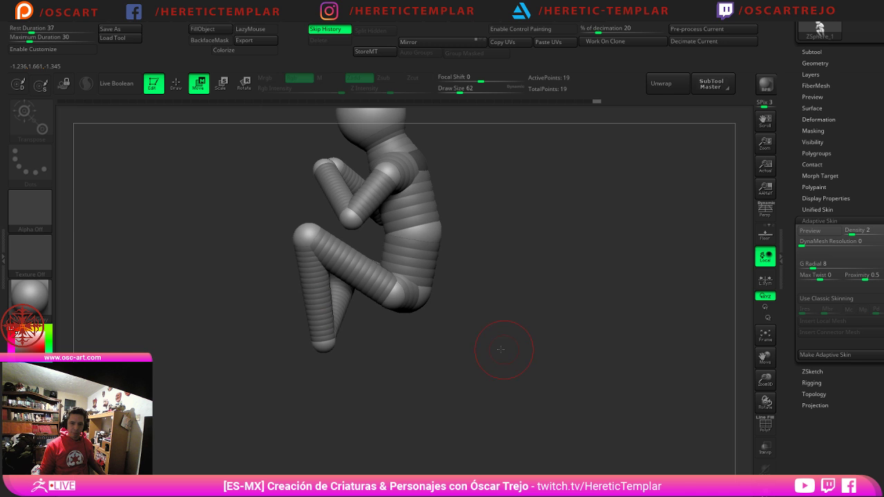
mouse_move(323, 344)
left_mouse_down()
mouse_move(308, 344)
mouse_move(327, 371)
mouse_move(359, 372)
mouse_move(328, 370)
left_mouse_up()
key("ctrl+z")
key("ctrl+z")
Step: Move the bent leg's ankle inward and back so the shin crosses behind the upright leg
left_click_drag(283, 341, 318, 337)
mouse_move(426, 372)
left_mouse_down()
mouse_move(395, 372)
mouse_move(330, 347)
left_mouse_up()
left_click_drag(267, 347, 262, 347)
left_click_drag(293, 334, 296, 336)
left_click_drag(315, 358, 366, 359)
left_click_drag(292, 338, 343, 339)
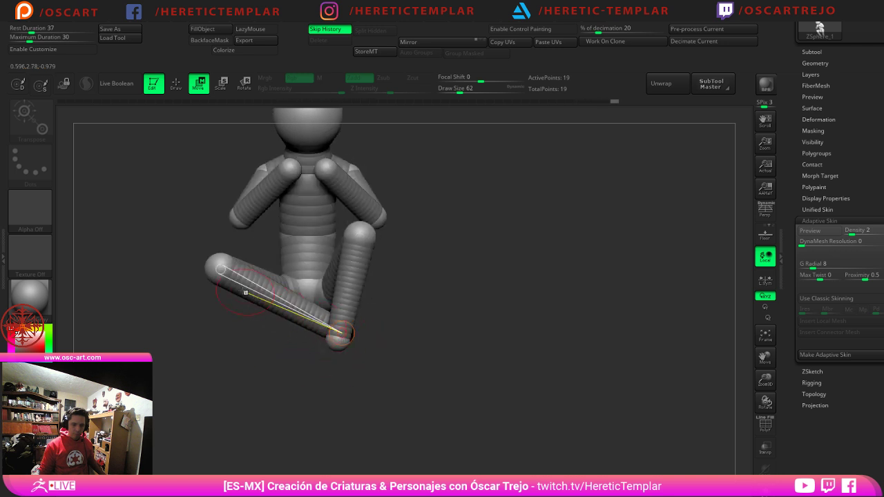
Step: Lower the bent leg's knee further so the leg lies folded nearly flat
left_click_drag(216, 264, 225, 289)
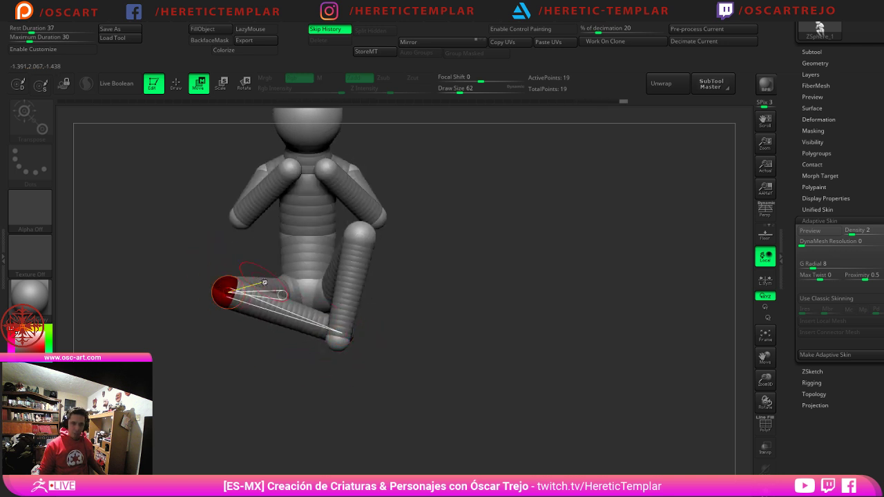
mouse_move(510, 293)
left_mouse_down("alt")
mouse_move(513, 320)
mouse_move(512, 308)
left_mouse_up("alt")
left_click_drag(511, 309, 442, 312)
left_click_drag(375, 313, 409, 355, "alt")
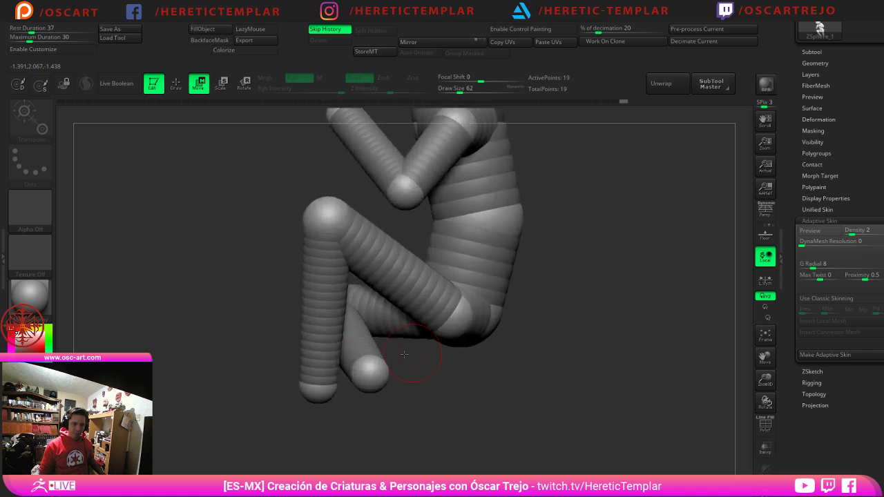
Step: Nudge the upright leg's ankle slightly inward and up, and move both hip ZSpheres outward to widen the pelvis
left_click_drag(317, 389, 310, 384)
left_click_drag(266, 411, 468, 345)
left_click_drag(404, 243, 414, 299, "alt")
left_click_drag(553, 346, 407, 351)
left_click_drag(431, 387, 416, 388)
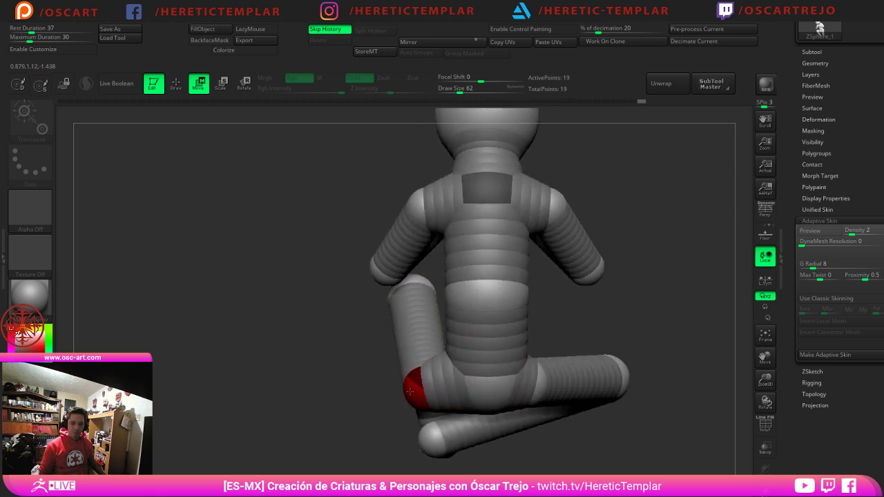
left_click_drag(543, 391, 552, 389)
left_click_drag(681, 385, 578, 365)
Step: Offset the two arms by lowering one wrist, shifting the other slightly, and tucking the second arm's elbow inward
left_click_drag(397, 411, 195, 394, "alt")
left_click_drag(535, 232, 554, 295, "alt")
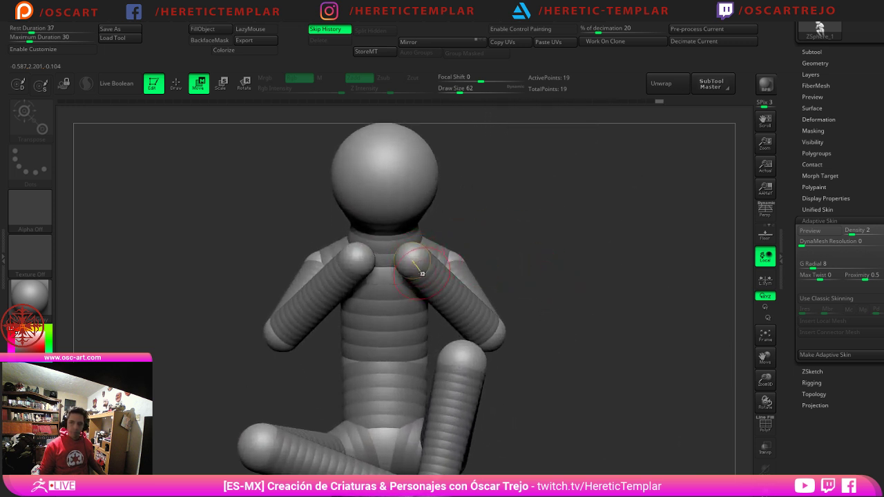
left_click_drag(417, 265, 421, 276)
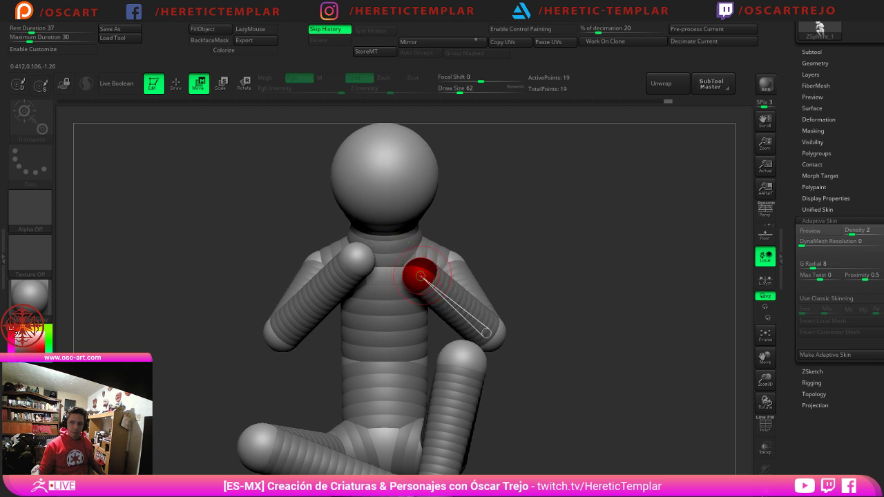
left_click_drag(356, 261, 352, 259)
left_click_drag(280, 335, 290, 340)
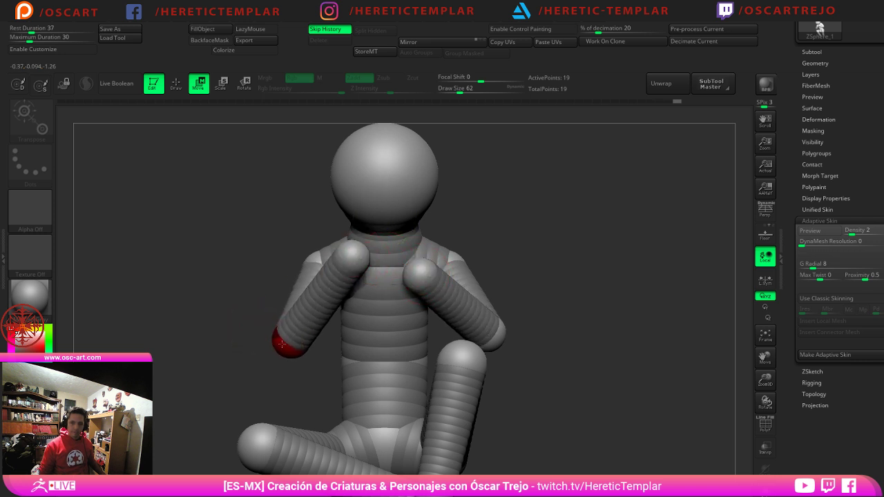
Step: Preview the adaptive skin of the posed figure from the front and return to the ZSpheres
left_click_drag(541, 297, 527, 278, "alt")
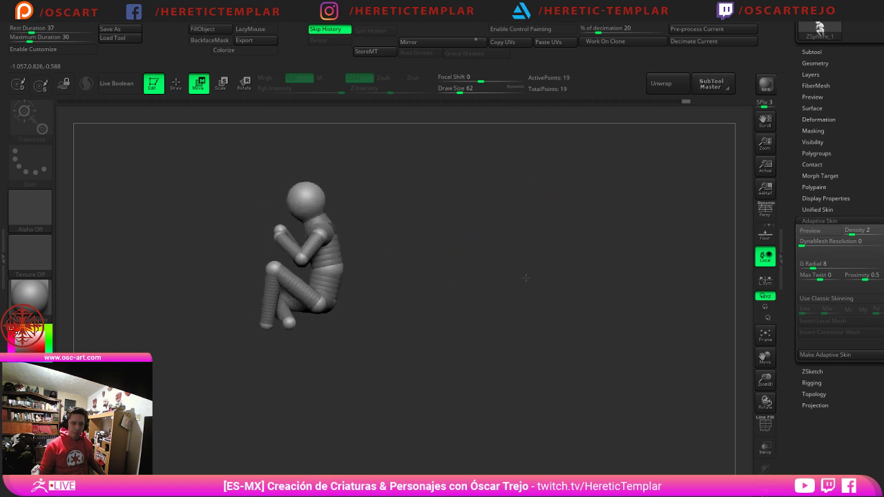
mouse_move(551, 213)
left_mouse_down("alt")
mouse_move(558, 242)
mouse_move(525, 293)
left_mouse_up("alt")
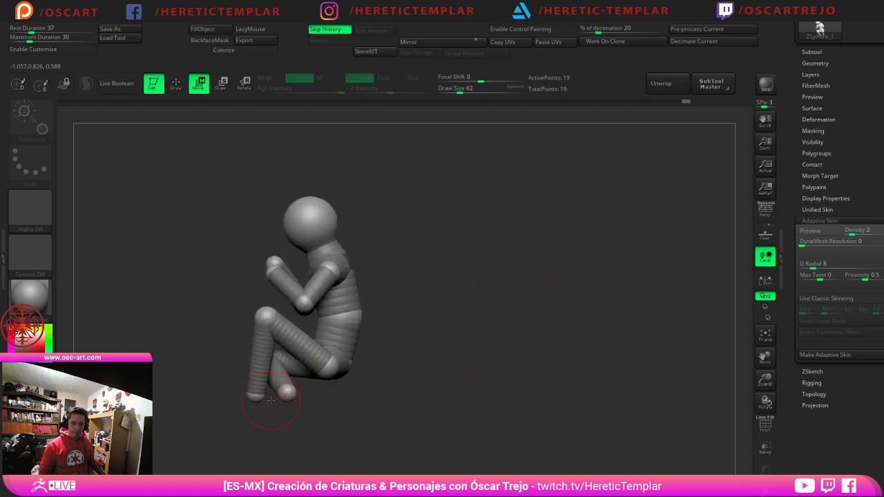
left_click_drag(787, 87, 790, 298)
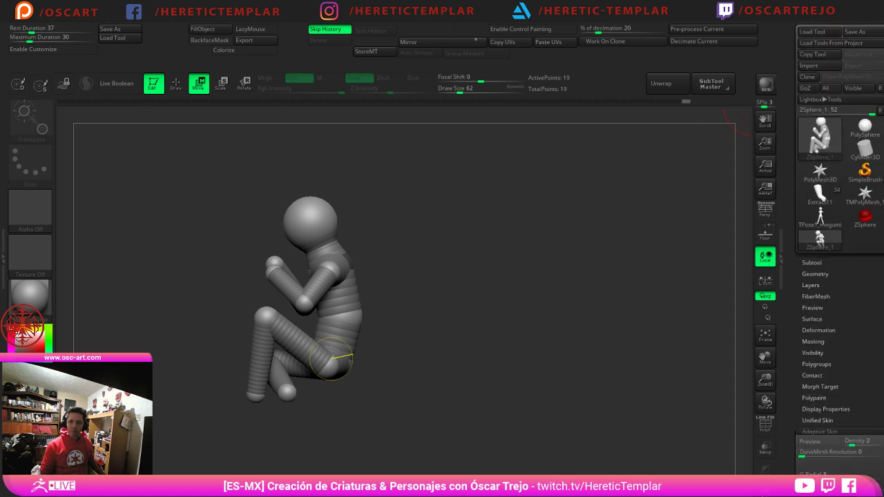
key("a")
left_click_drag(467, 285, 482, 310)
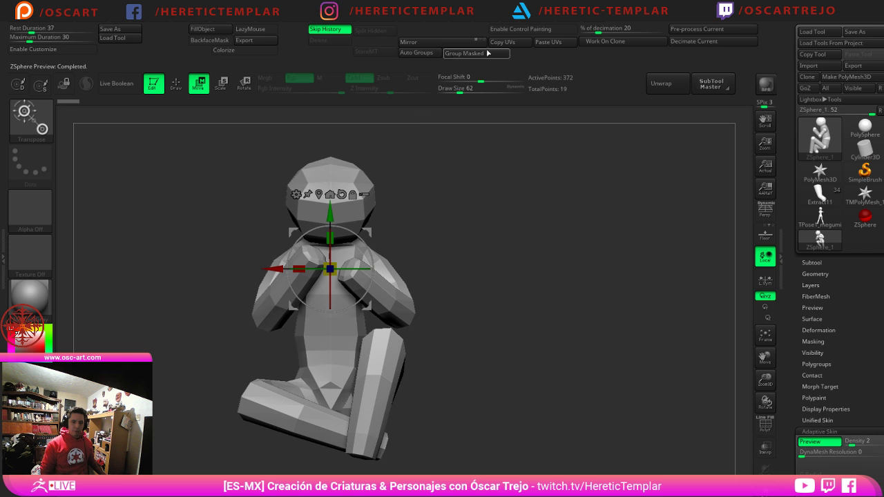
key("a")
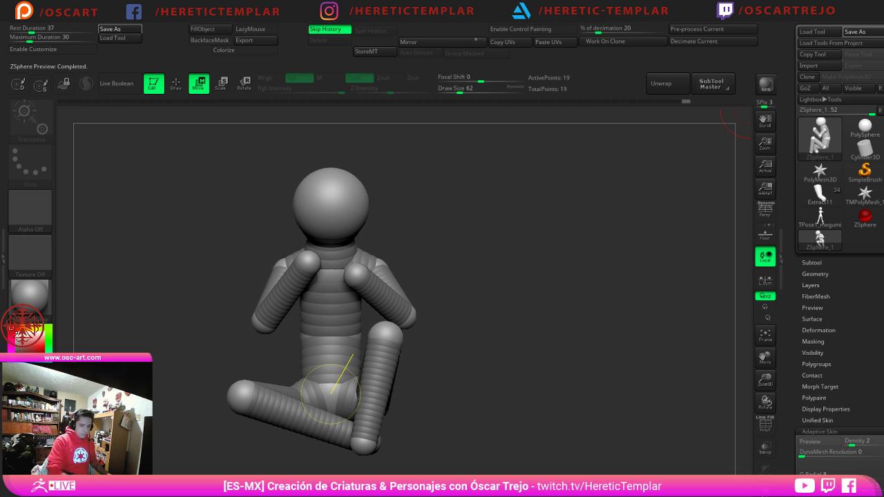
Step: Save the ZSphere tool as soldier1 and convert its adaptive skin preview into a PolyMesh3D
key("Return")
key("a")
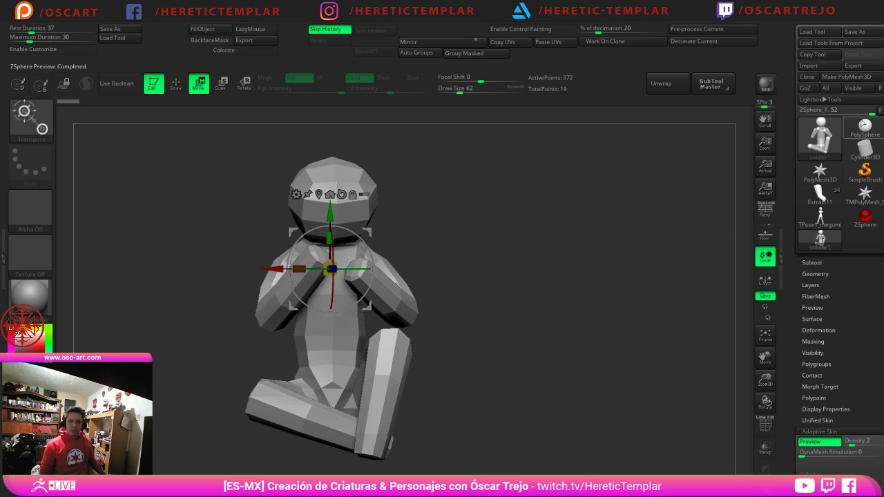
left_click(863, 77)
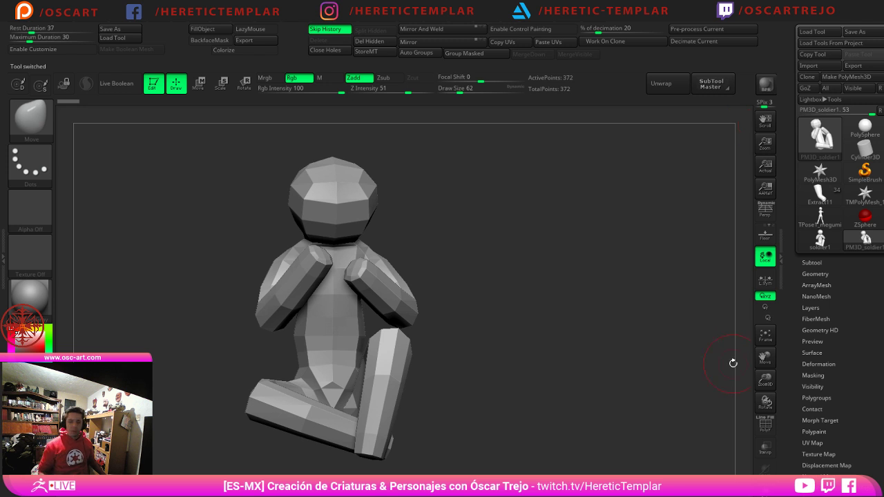
Step: Turn on the polyframe display to show the new mesh's wireframe and polygroups
left_click_drag(534, 309, 525, 266)
key("shift+f")
key("shift+f")
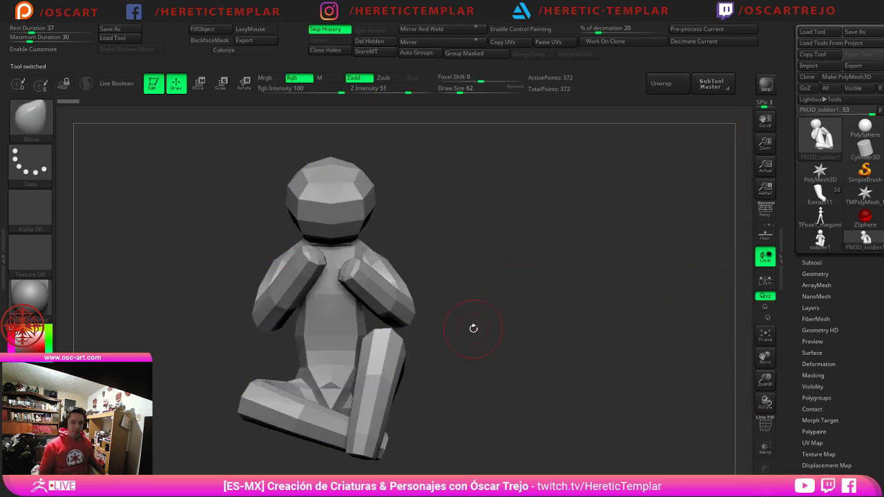
left_click_drag(473, 329, 521, 301, "alt")
key("shift+f")
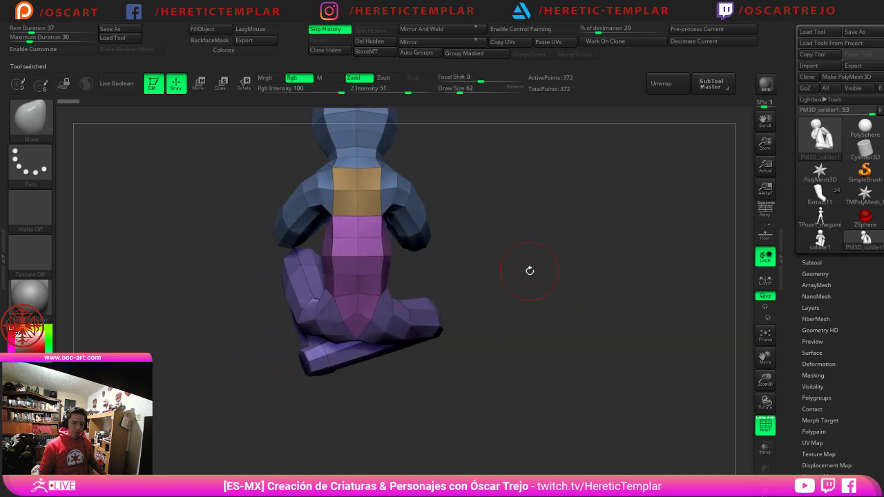
Step: Isolate the arms' polygroup to inspect it, and show the whole figure again
left_click_drag(530, 271, 501, 276)
left_click(431, 304, "ctrl+shift")
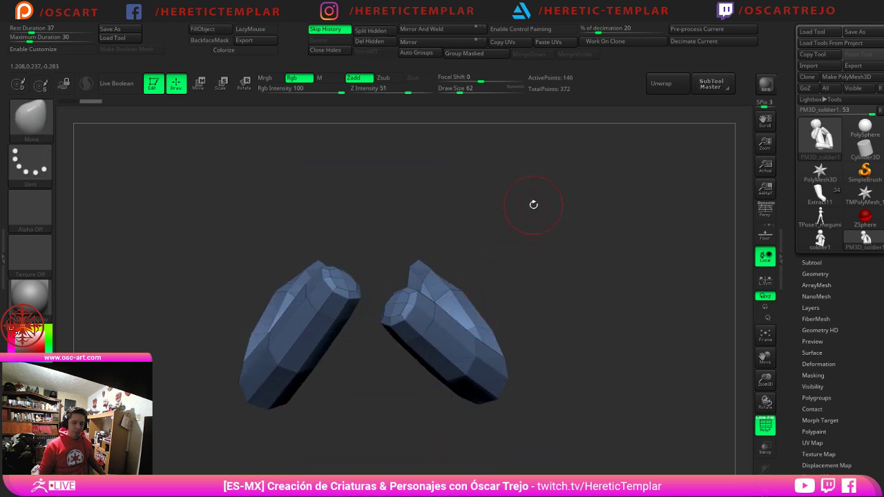
left_click(533, 204, "ctrl+shift")
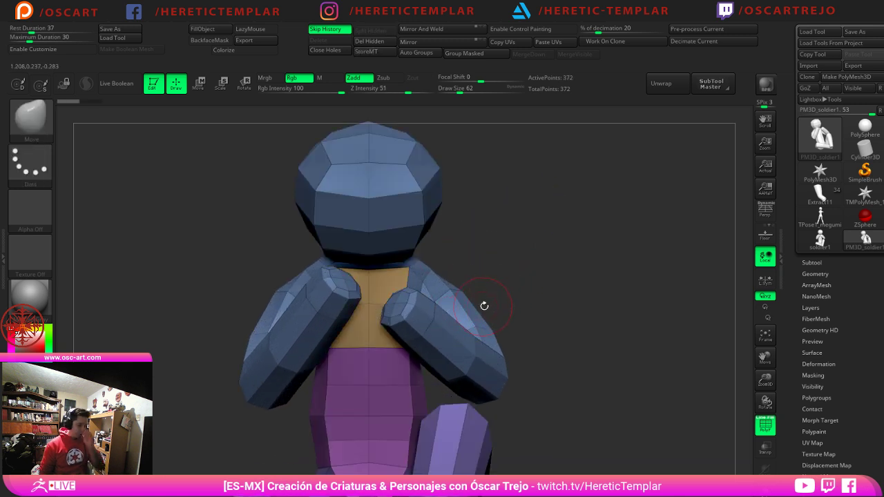
left_click_drag(484, 306, 471, 301)
Step: Choose the Move Topological brush, set the draw size to 136, and adjust the shoulder area beside the neck
left_click_drag(547, 298, 523, 228, "alt")
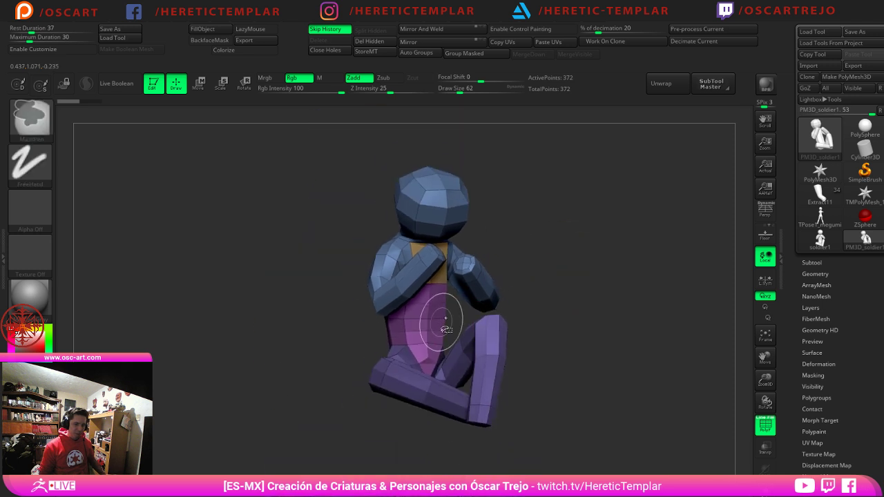
mouse_move(584, 284)
left_mouse_down("alt")
mouse_move(581, 247)
mouse_move(600, 239)
mouse_move(596, 200)
left_mouse_up("alt")
left_click_drag(597, 200, 574, 246, "alt")
key("b")
key("m")
key("t")
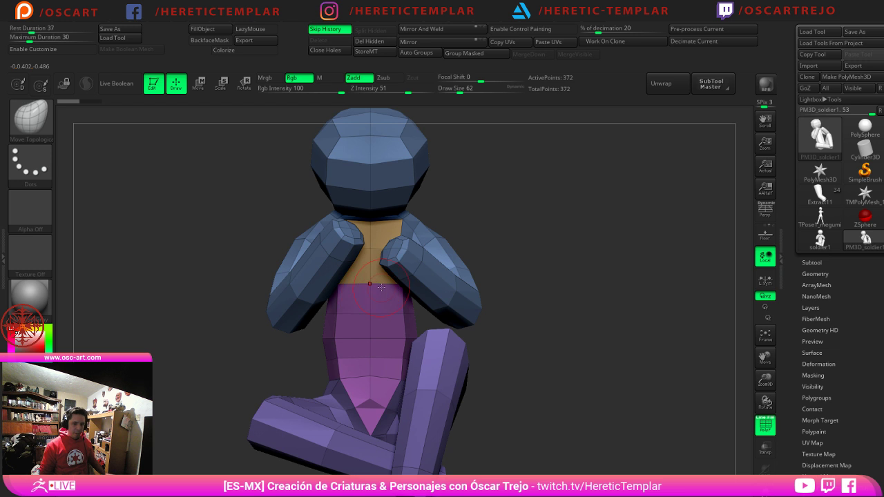
key("s")
left_click_drag(382, 291, 393, 291)
mouse_move(440, 242)
left_mouse_down()
mouse_move(451, 221)
mouse_move(421, 239)
left_mouse_up()
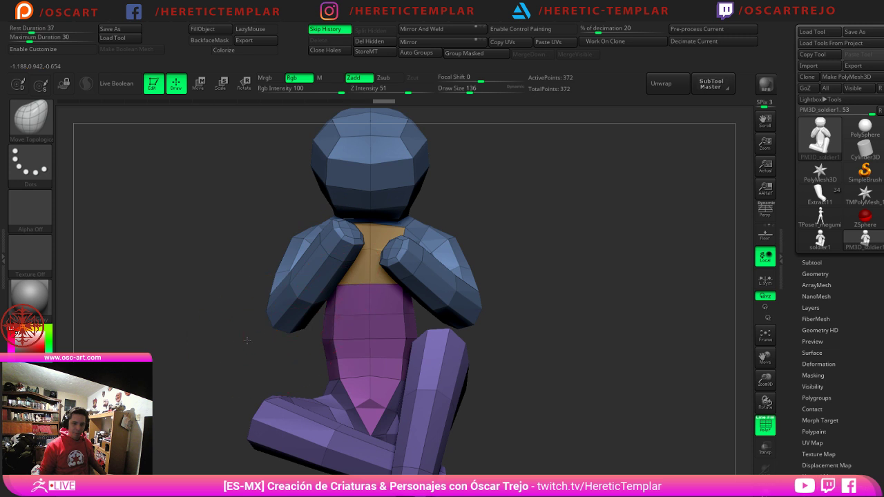
Step: Pull the sides of the torso outward from behind to broaden the back and waist
left_click_drag(247, 340, 357, 285, "shift")
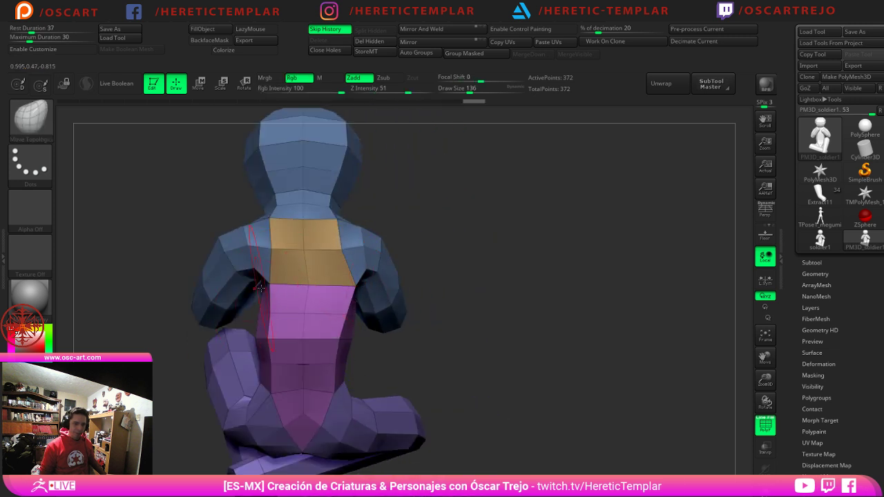
left_click_drag(261, 288, 242, 284)
mouse_move(267, 338)
left_mouse_down()
mouse_move(257, 339)
mouse_move(251, 397)
left_mouse_up()
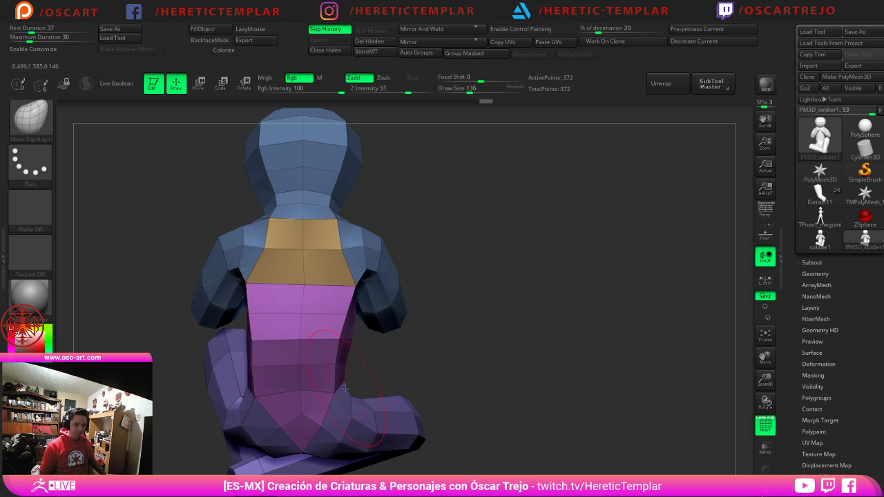
left_click_drag(345, 388, 354, 386)
left_click_drag(349, 326, 354, 324)
Step: Push the upper back outward from the side to round its profile
left_click_drag(508, 297, 417, 293)
left_click_drag(301, 282, 294, 282)
left_click_drag(239, 282, 197, 281)
left_click_drag(306, 266, 300, 267)
left_click_drag(293, 270, 279, 270)
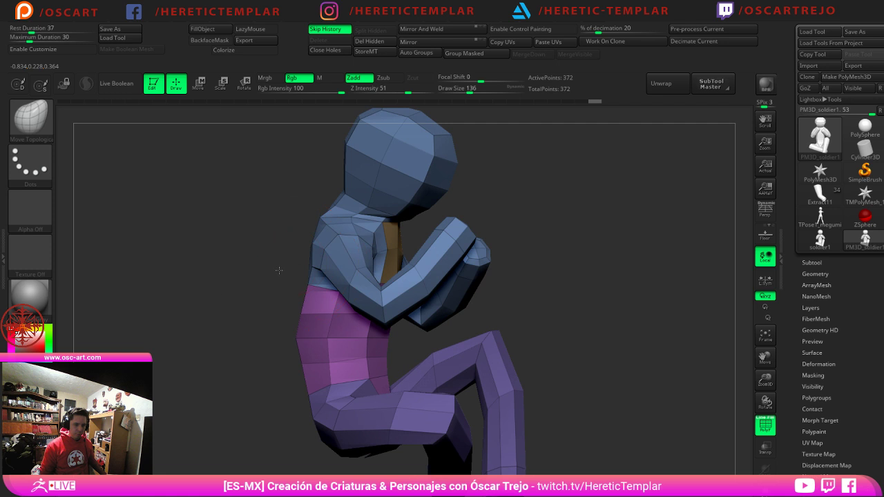
right_click_drag(279, 270, 290, 252)
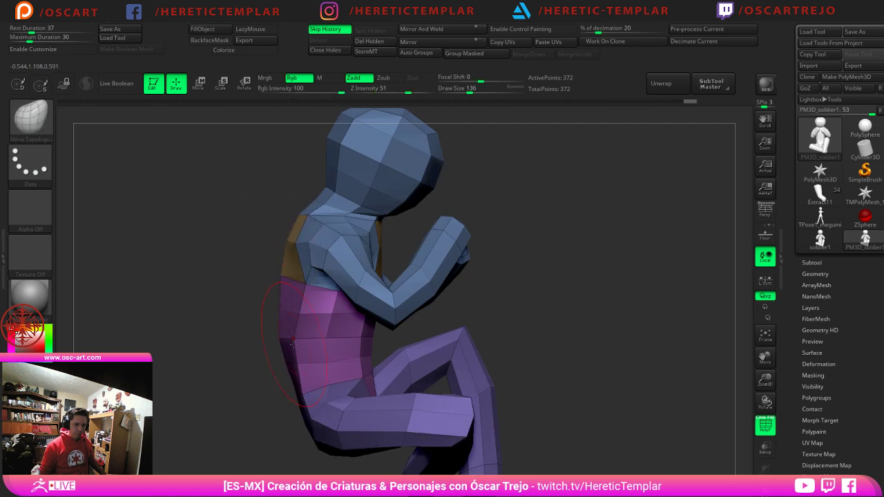
Step: Push in the sides of the round head to narrow it, reducing the draw size to 83
left_click_drag(615, 239, 534, 241)
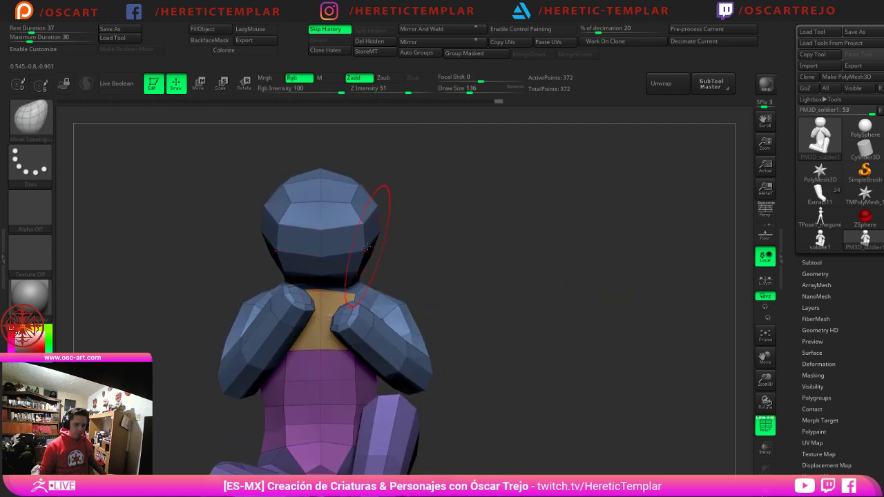
left_click_drag(367, 246, 352, 246)
left_click_drag(349, 258, 344, 251)
key("s")
mouse_move(440, 233)
left_mouse_down()
mouse_move(391, 240)
mouse_move(398, 245)
mouse_move(356, 239)
mouse_move(383, 213)
left_mouse_up()
mouse_move(433, 231)
left_mouse_down()
mouse_move(417, 242)
mouse_move(420, 264)
mouse_move(396, 283)
left_mouse_up()
key("s")
right_click_drag(378, 289, 397, 290)
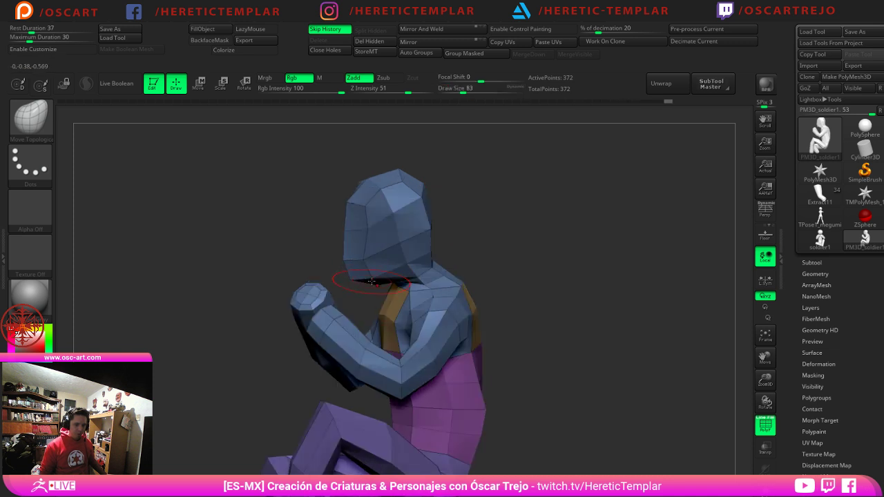
Step: Lift the underside of the chin and refine the front of the head with draw size 154
left_click_drag(372, 281, 377, 279)
right_click_drag(377, 282, 442, 280)
key("s")
left_click_drag(393, 243, 397, 224)
key("s")
left_click_drag(398, 223, 391, 243)
key("s")
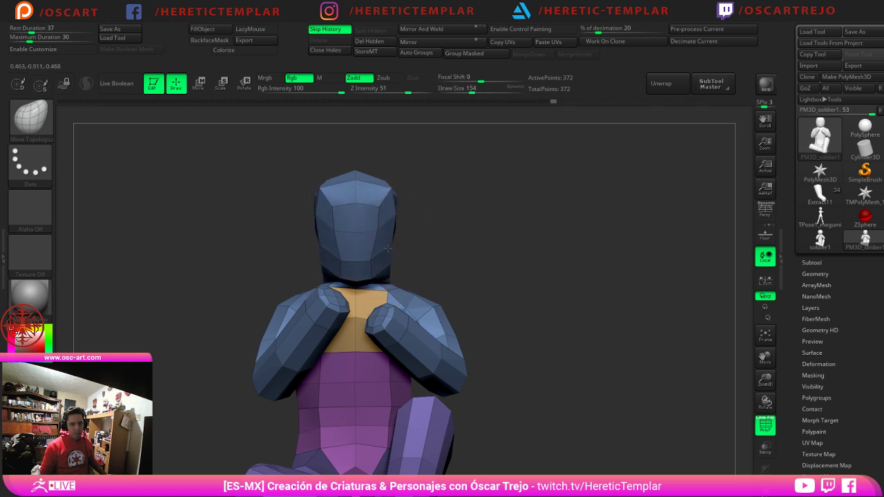
Step: Refine the cranium and jaw into a more head-like shape, varying the brush size and finishing at 83
key("s")
left_click_drag(394, 209, 382, 193)
right_click_drag(446, 196, 404, 196, "shift")
key("s")
left_click_drag(401, 196, 397, 196)
key("s")
mouse_move(354, 265)
left_mouse_down()
mouse_move(343, 267)
mouse_move(370, 257)
left_mouse_up()
key("s")
key("s")
mouse_move(552, 254)
left_mouse_down()
mouse_move(527, 259)
mouse_move(514, 235)
left_mouse_up()
left_click_drag(514, 235, 474, 245)
Step: Isolate the arms to mask the forearms, show the whole figure, and invert the mask so only the forearms stay free
left_click(334, 318, "ctrl+shift")
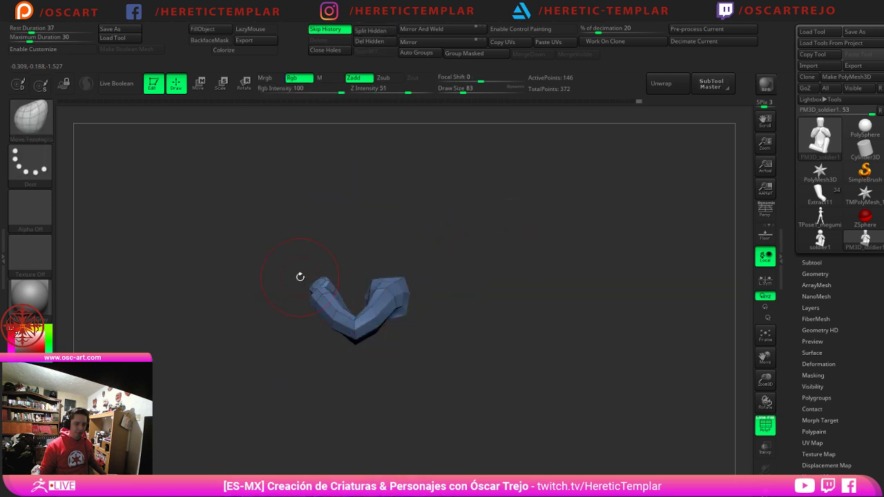
mouse_move(255, 318)
left_mouse_down()
mouse_move(314, 317)
mouse_move(274, 318)
mouse_move(282, 277)
left_mouse_up()
left_click_drag(255, 247, 365, 398, "ctrl")
left_click(395, 371, "ctrl")
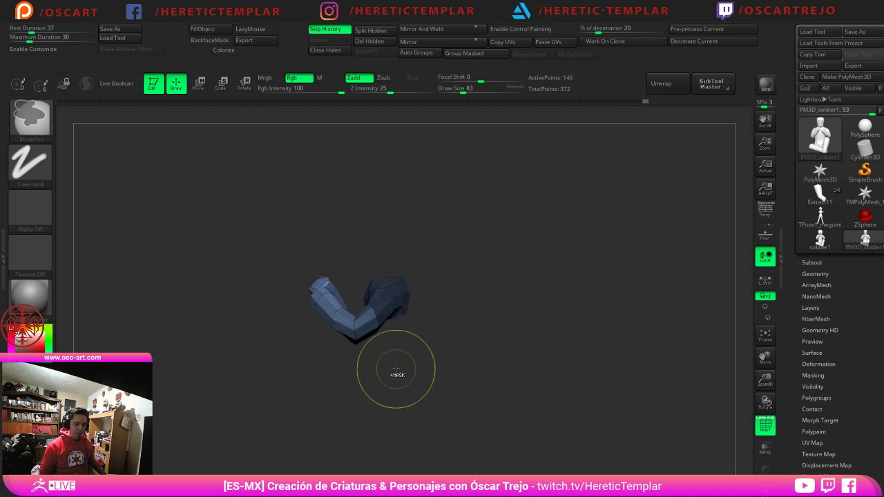
left_click(463, 325, "ctrl")
left_click(492, 330, "ctrl+shift")
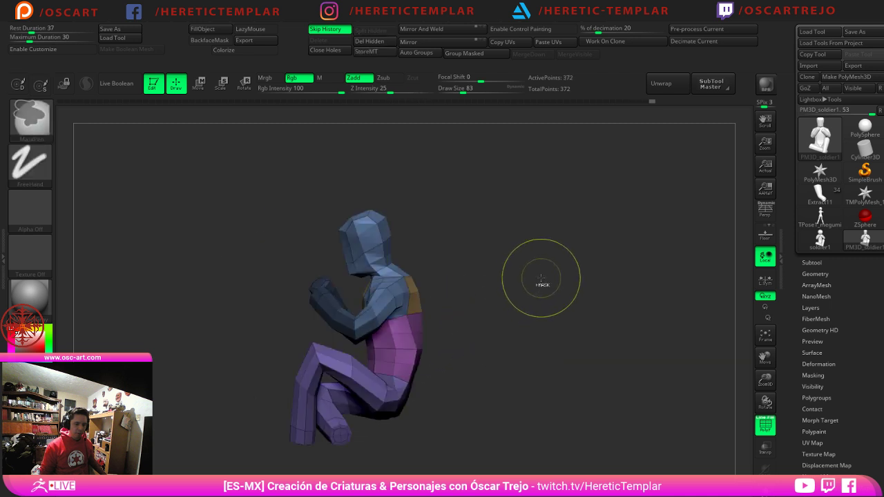
left_click(541, 279, "ctrl")
Step: Rotate the unmasked forearms about 39 degrees at the elbows so the hands rise toward the face, and clear the mask
key("w")
left_click_drag(424, 257, 404, 306, "alt")
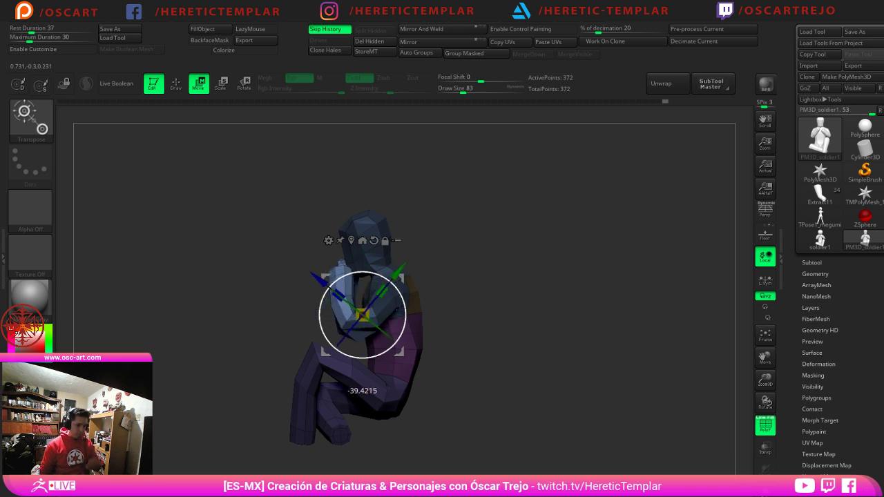
left_click_drag(469, 282, 544, 279)
key("q")
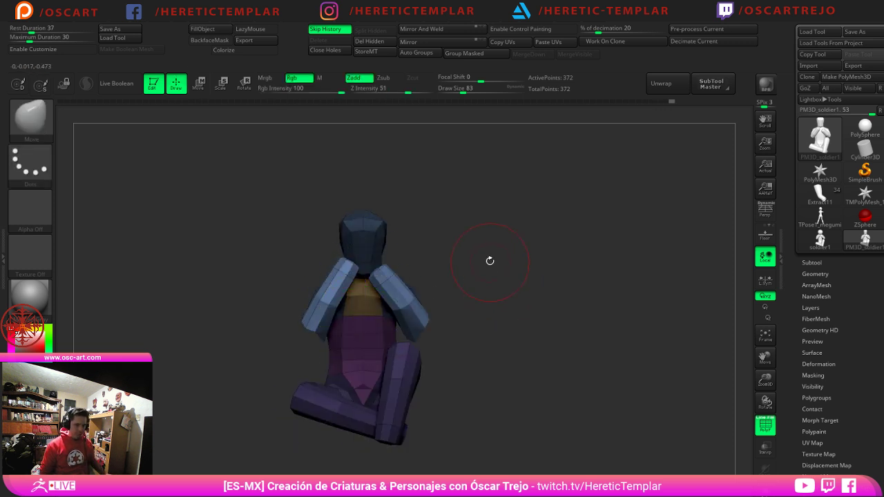
left_click_drag(489, 261, 513, 287, "ctrl")
left_click_drag(516, 293, 450, 297)
left_click_drag(450, 297, 482, 316, "alt")
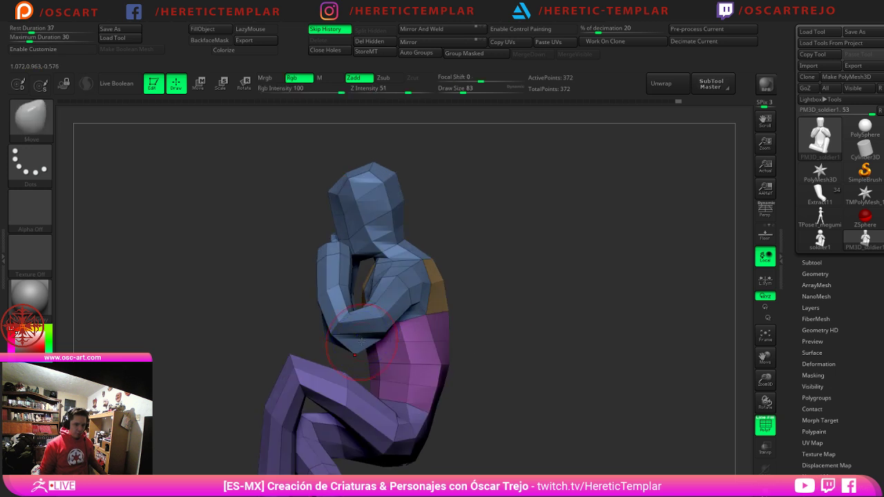
Step: Smooth the pointed elbow geometry, checking it from several sides, and undo the last change
left_click_drag(353, 352, 359, 335, "shift")
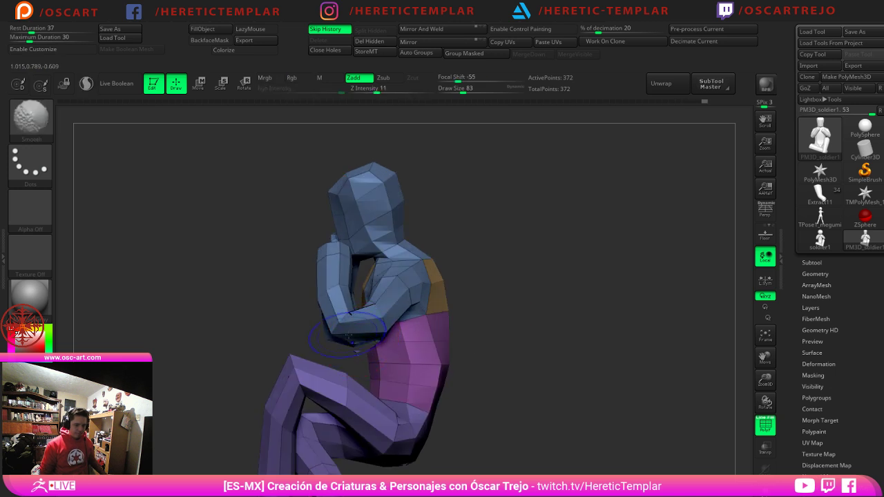
left_click_drag(477, 299, 545, 298)
left_click_drag(477, 319, 407, 324)
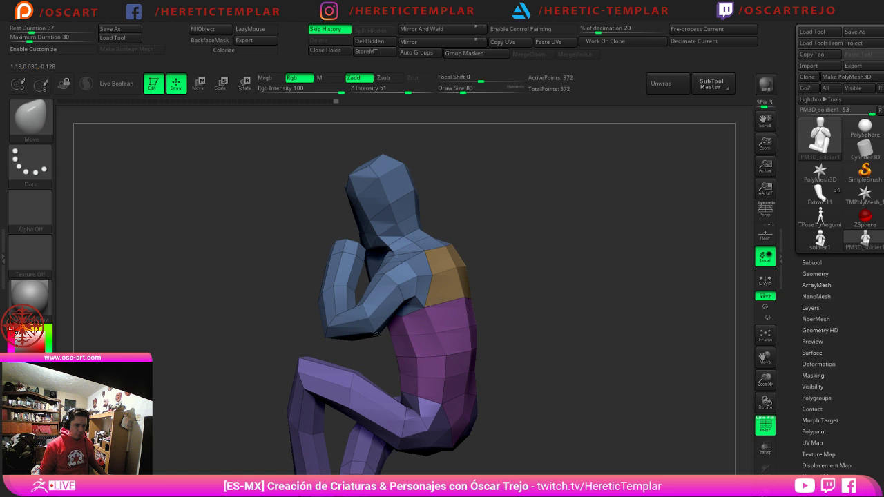
left_click_drag(269, 342, 332, 338)
mouse_move(471, 316)
left_mouse_down("alt")
mouse_move(470, 284)
mouse_move(470, 294)
mouse_move(490, 279)
mouse_move(515, 322)
left_mouse_up("alt")
key("ctrl+z")
Step: Insert an edge loop around the arms near the elbows with the ZModeler brush
key("b")
key("z")
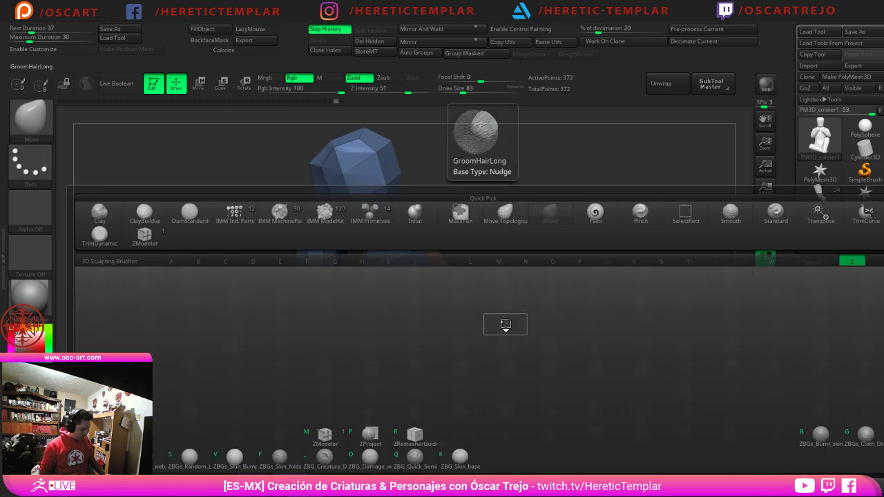
key("m")
left_click(355, 342)
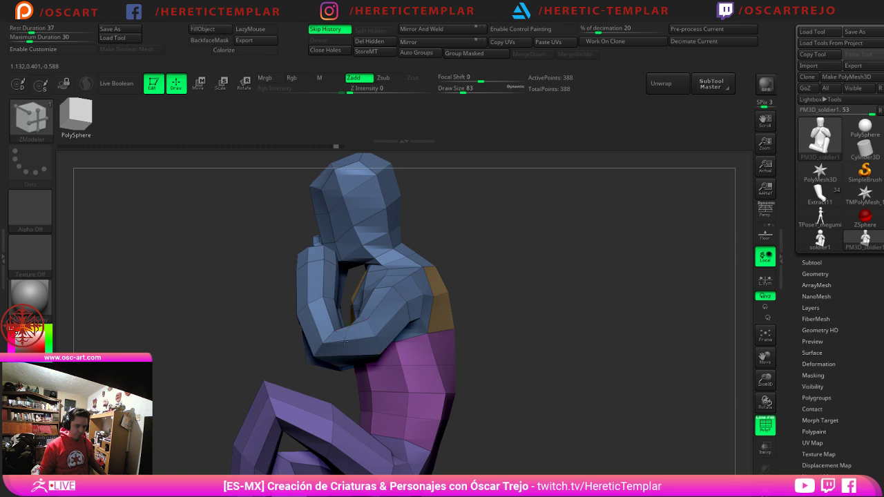
Step: Reshape the elbows and upper arms from the side with the Move brush to give the bent arms more volume
left_click(350, 344)
mouse_move(484, 294)
left_mouse_down()
mouse_move(555, 290)
mouse_move(480, 308)
mouse_move(580, 294)
mouse_move(456, 306)
mouse_move(470, 317)
left_mouse_up()
key("b")
key("m")
key("v")
left_click(472, 89)
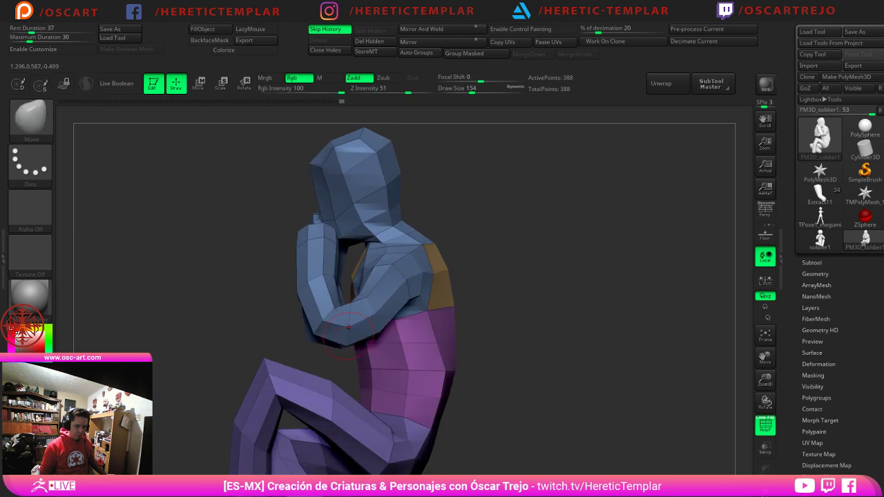
key("s")
left_click(394, 298)
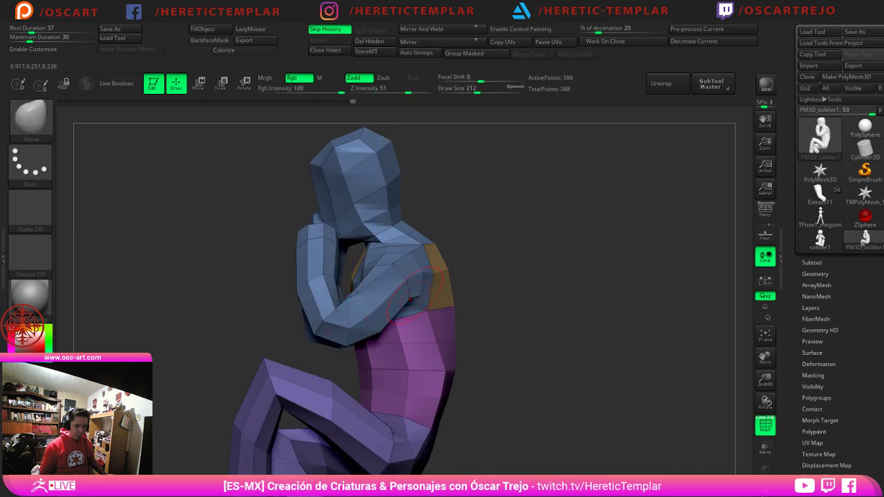
left_click_drag(408, 297, 418, 308)
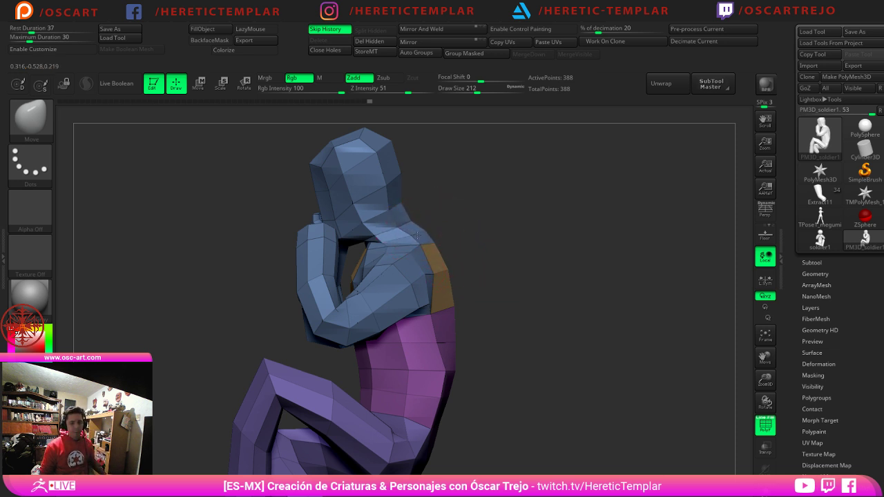
Step: Insert edge loops around the raised leg's thigh and shin with the ZModeler brush
left_click_drag(536, 279, 512, 249, "alt")
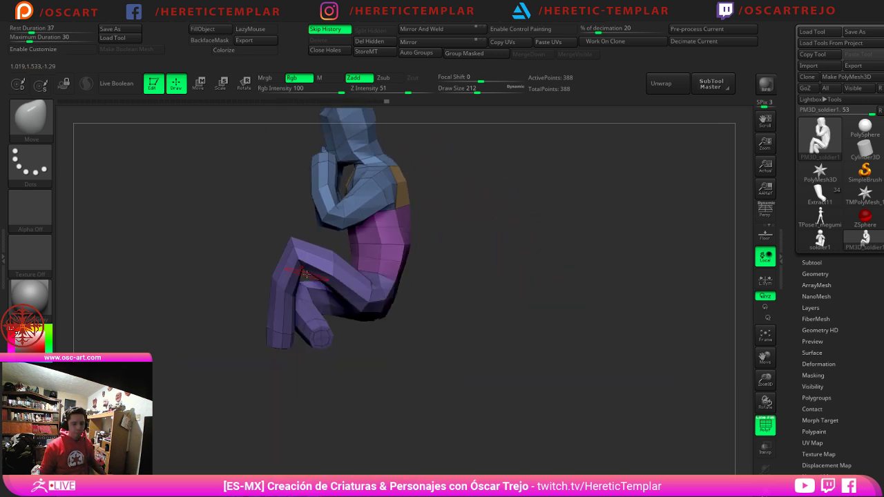
key("b")
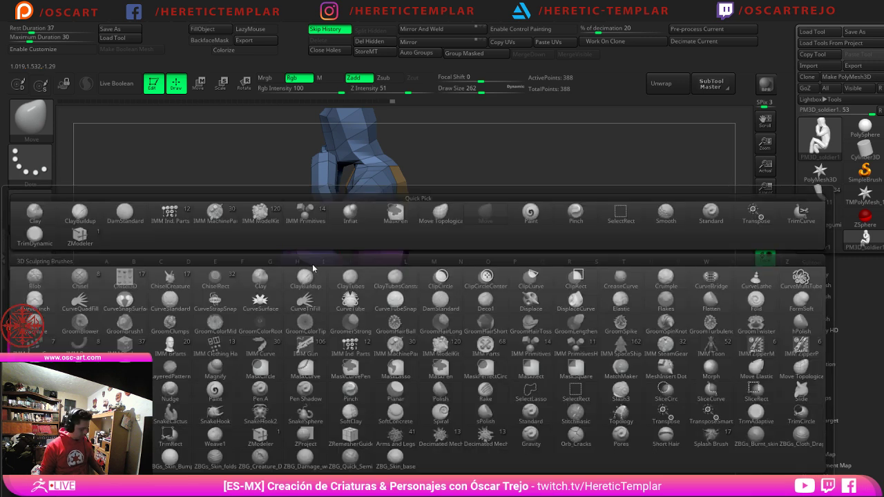
key("m")
key("v")
key("b")
key("z")
key("m")
left_click(323, 279)
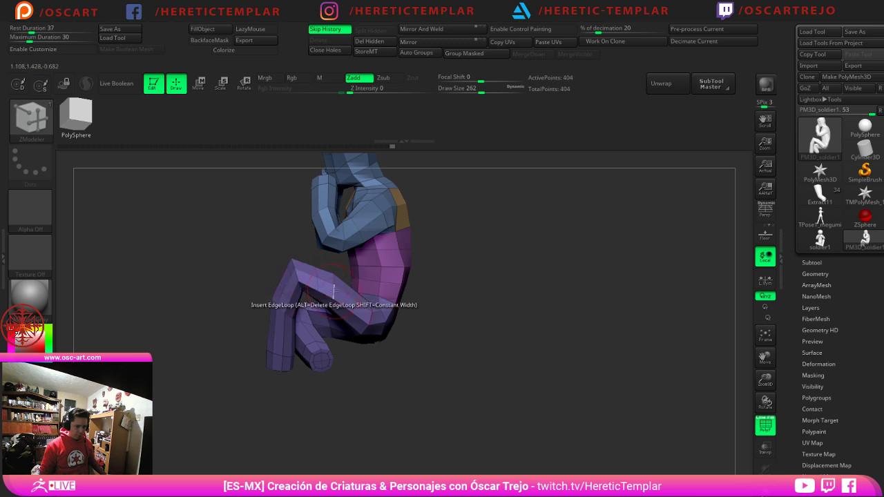
left_click(335, 294)
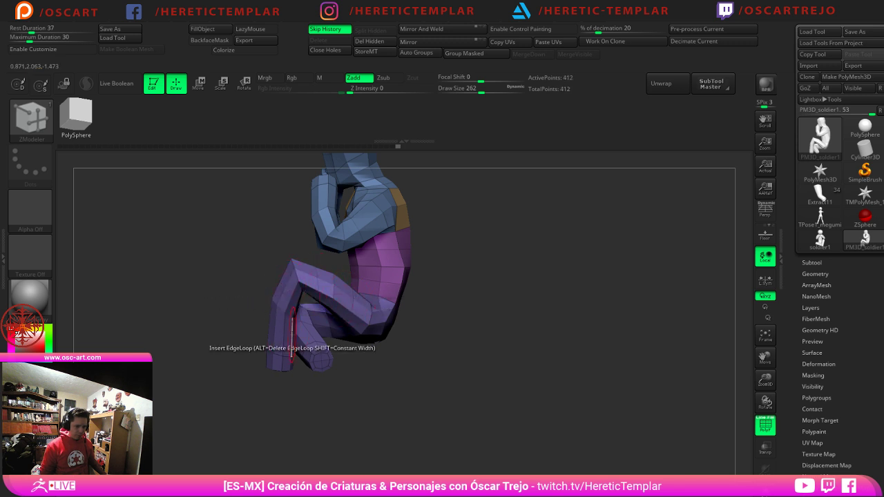
left_click(282, 334)
Step: Reshape the raised leg's shin and knee with the Move brush, working from the side and the front
key("b")
key("m")
key("v")
key("s")
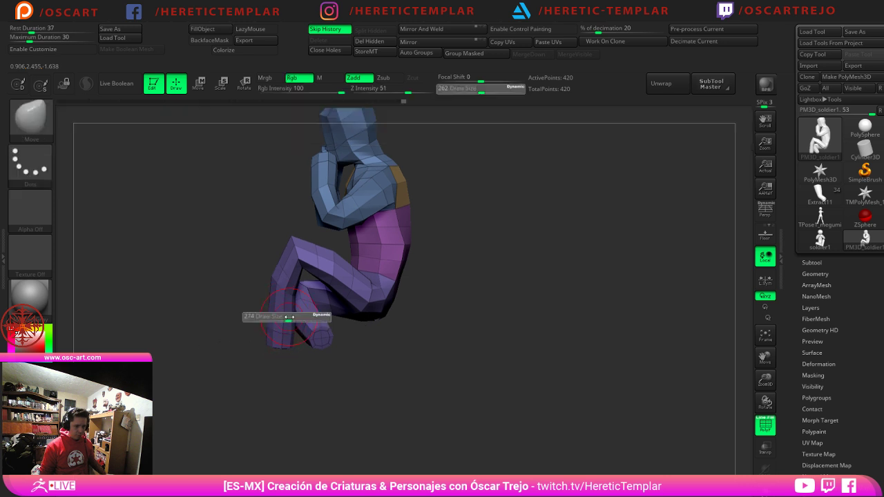
left_click_drag(288, 319, 291, 318)
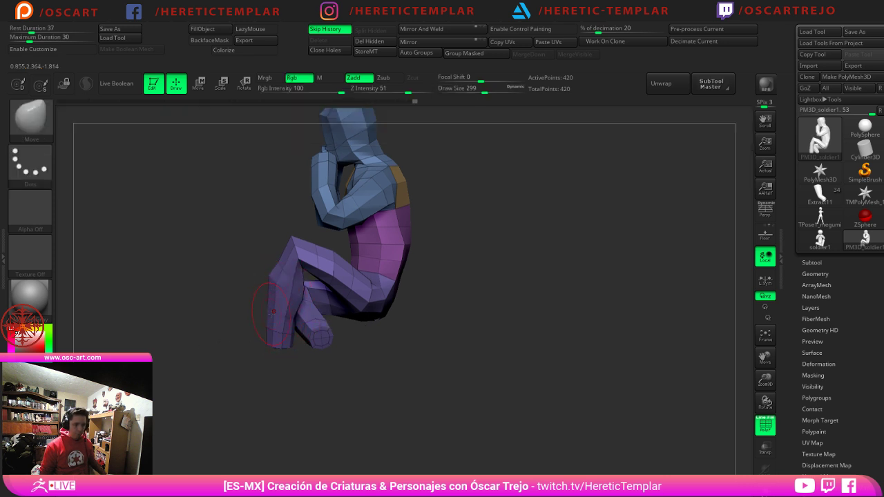
mouse_move(234, 319)
left_mouse_down()
mouse_move(282, 258)
mouse_move(332, 255)
left_mouse_up()
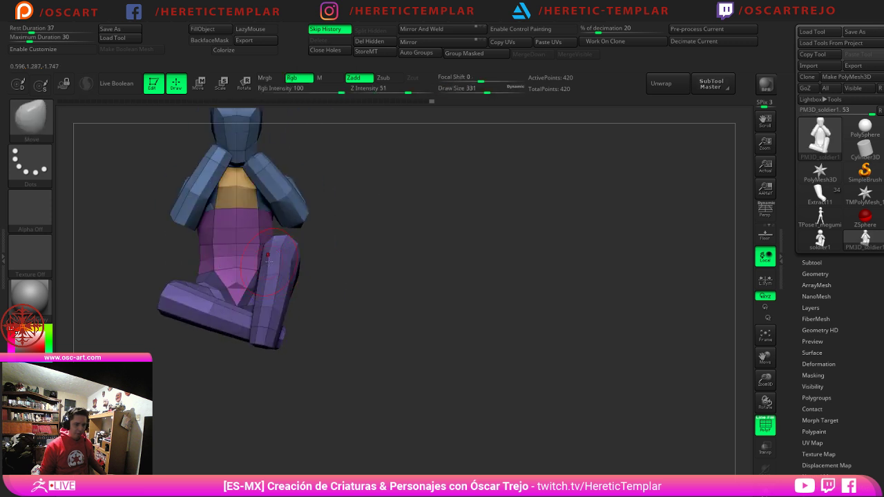
left_click_drag(278, 304, 285, 308)
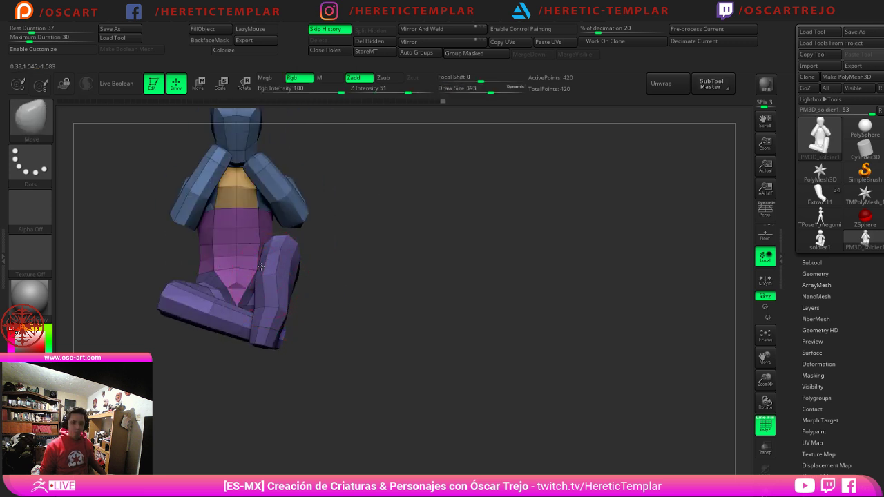
mouse_move(267, 275)
left_mouse_down()
mouse_move(254, 263)
mouse_move(280, 269)
mouse_move(270, 278)
left_mouse_up()
Step: Round the raised knee and fill out the thigh and hip from the side with the Move brush
left_click_drag(320, 293, 287, 291)
key("s")
left_click(296, 290)
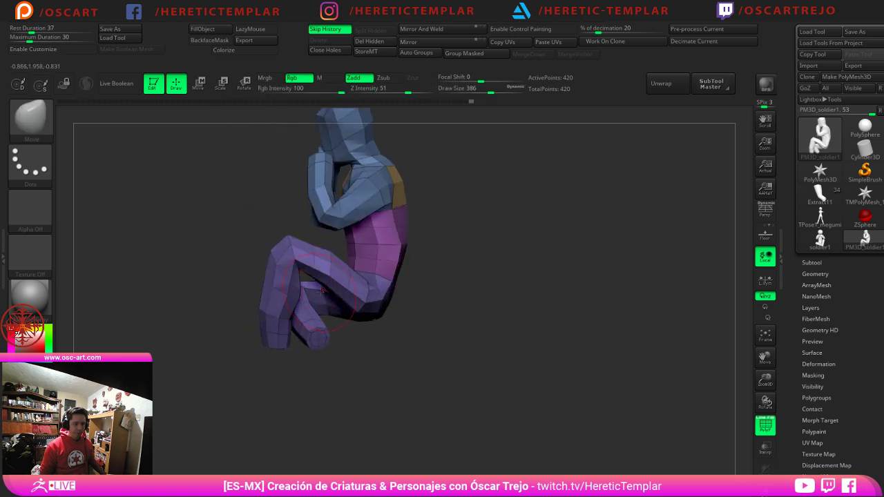
mouse_move(480, 255)
left_mouse_down("alt")
mouse_move(407, 283)
mouse_move(404, 308)
left_mouse_up("alt")
left_click_drag(276, 272, 274, 250)
key("s")
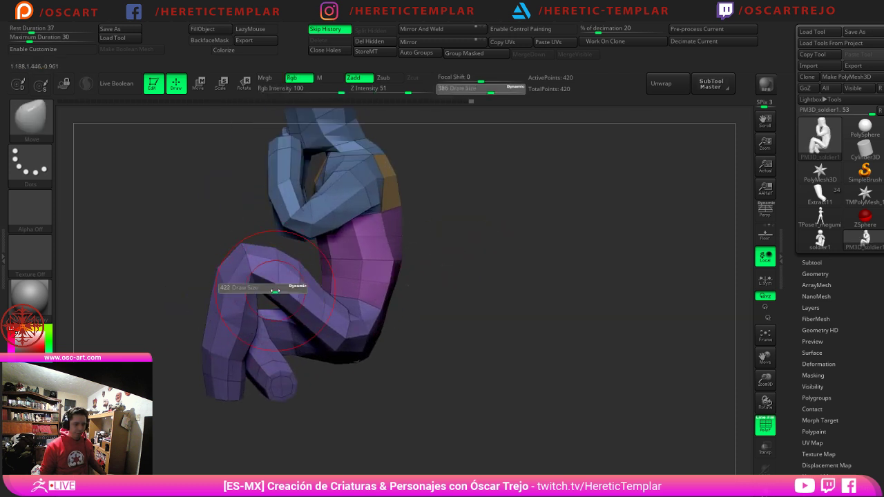
left_click(275, 291)
left_click_drag(280, 297, 332, 348)
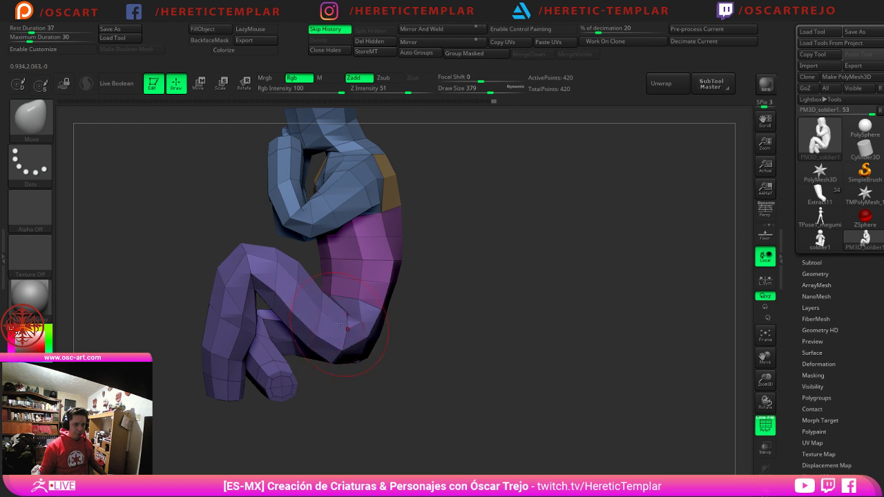
left_click_drag(344, 314, 351, 306)
left_click_drag(339, 335, 371, 356)
Step: Adjust the buttock volume and refine the shin's curve with the Move brush, enlarging the brush to a draw size of 517
left_click_drag(471, 373, 389, 362)
left_click_drag(496, 350, 555, 336)
mouse_move(413, 342)
left_mouse_down()
mouse_move(426, 359)
mouse_move(394, 358)
mouse_move(375, 373)
left_mouse_up()
mouse_move(469, 367)
left_mouse_down("alt")
mouse_move(444, 346)
mouse_move(428, 311)
left_mouse_up("alt")
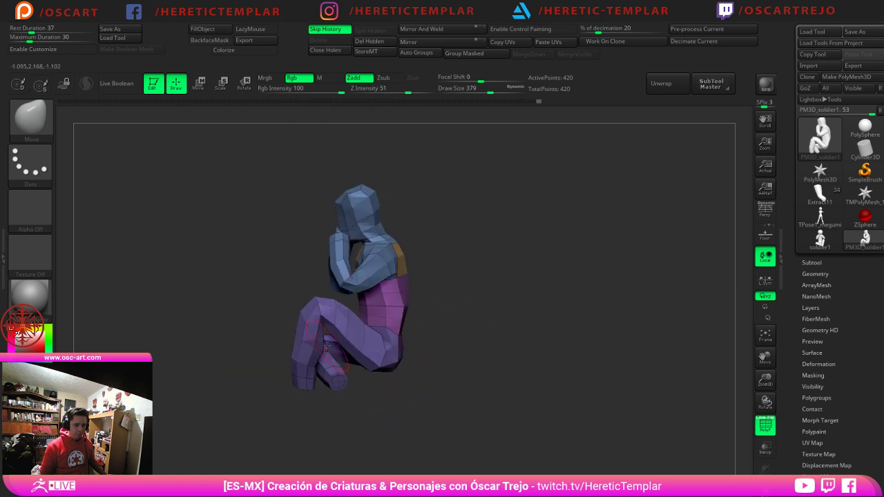
key("s")
left_click_drag(295, 339, 304, 339)
left_click_drag(300, 332, 308, 330)
left_click_drag(302, 361, 315, 363)
left_click_drag(366, 404, 455, 402)
left_click_drag(319, 351, 310, 351)
Step: Adjust the forearm and elbow silhouette from the front with the Move brush
left_click_drag(396, 345, 257, 345)
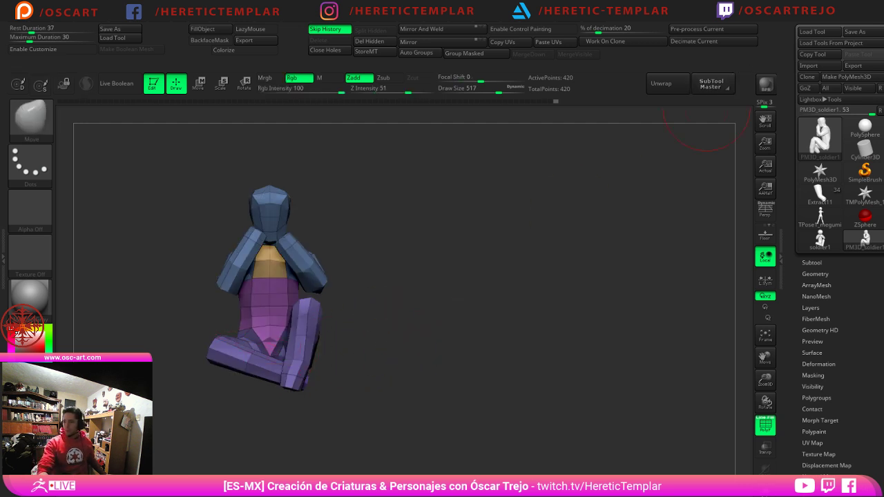
left_click_drag(444, 310, 558, 350, "alt")
left_click_drag(471, 290, 560, 341, "alt")
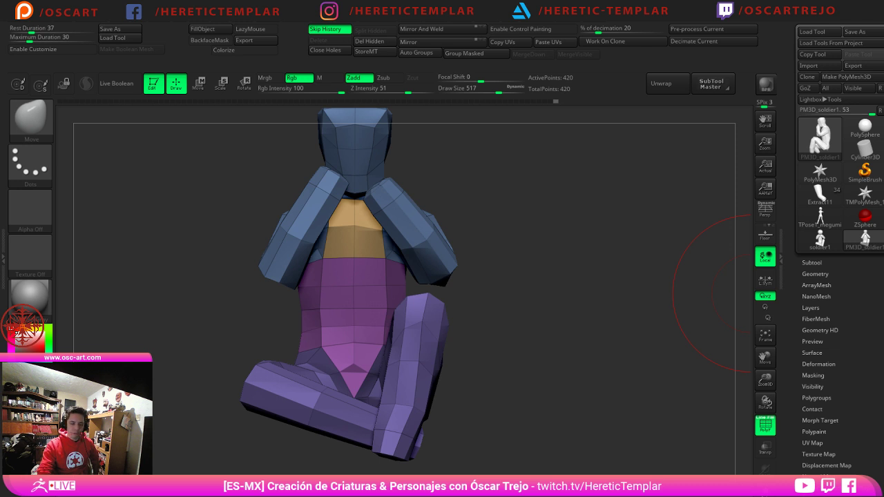
left_click_drag(492, 322, 514, 324)
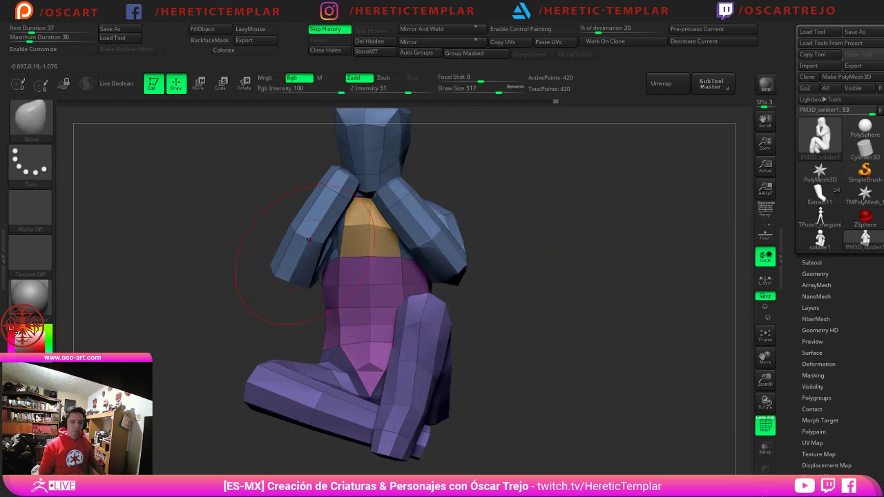
left_click_drag(300, 264, 289, 268)
key("s")
left_click_drag(275, 300, 320, 315, "shift")
Step: Widen the lower torso and hips from the front with the Move brush, varying the brush size
key("s")
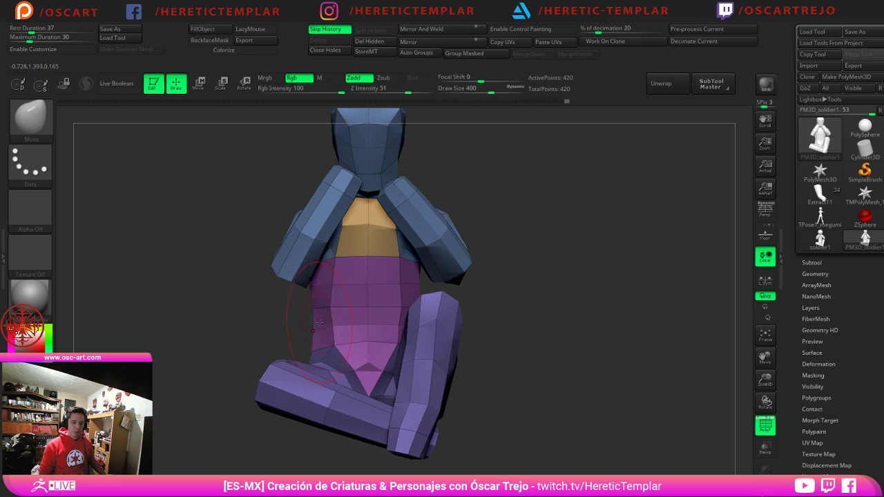
mouse_move(268, 323)
left_mouse_down()
mouse_move(308, 319)
mouse_move(287, 310)
left_mouse_up()
left_click_drag(235, 304, 296, 294)
key("s")
mouse_move(305, 284)
left_mouse_down()
mouse_move(297, 285)
mouse_move(313, 314)
mouse_move(316, 302)
left_mouse_up()
left_click_drag(380, 302, 446, 294)
key("s")
mouse_move(283, 308)
left_mouse_down()
mouse_move(239, 324)
mouse_move(449, 273)
left_mouse_up()
left_click_drag(461, 226, 477, 299, "alt")
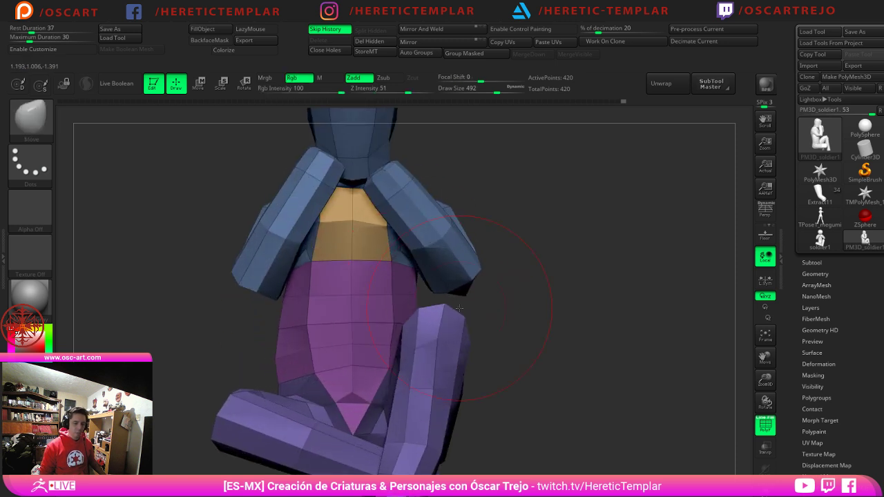
Step: Insert an edge loop around the arms near the bent elbows with the ZModeler brush
mouse_move(513, 270)
left_mouse_down()
mouse_move(523, 262)
mouse_move(482, 308)
mouse_move(409, 308)
left_mouse_up()
key("b")
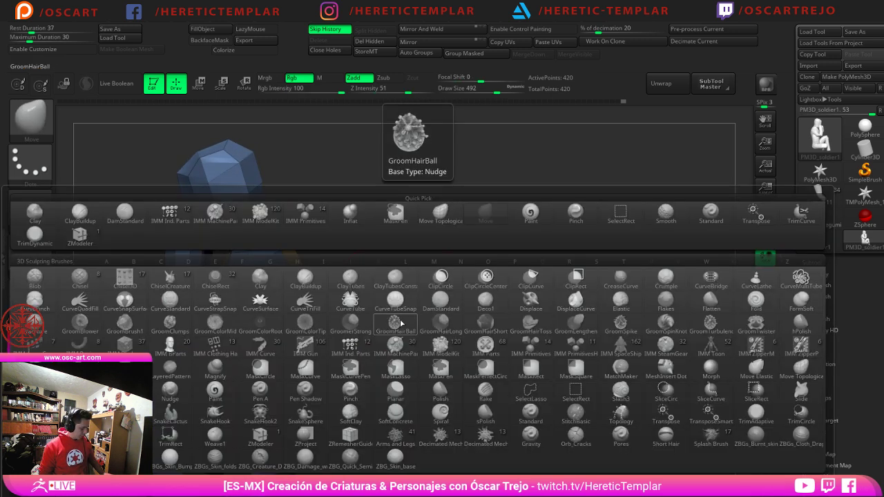
key("z")
key("m")
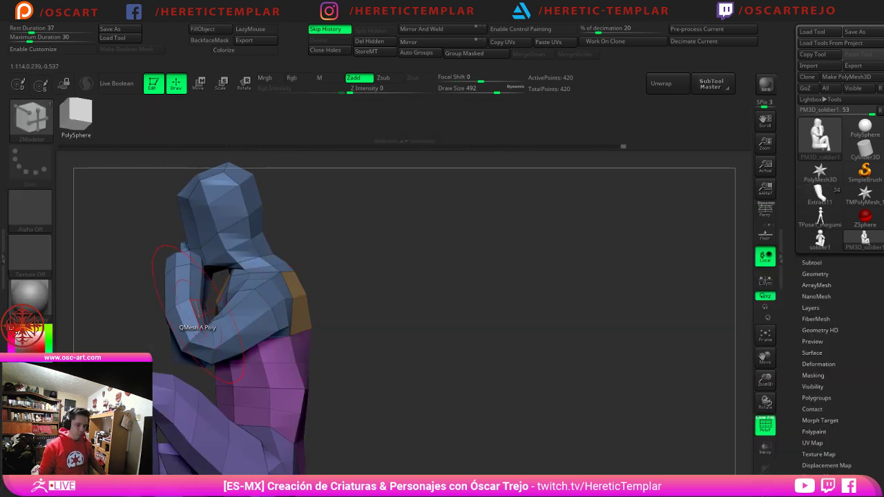
Step: Sharpen the elbow and shape the forearm and wrist from the side with the Move brush at a draw size of 251
key("b")
key("m")
key("v")
key("s")
left_click_drag(202, 333, 204, 343)
key("s")
key("s")
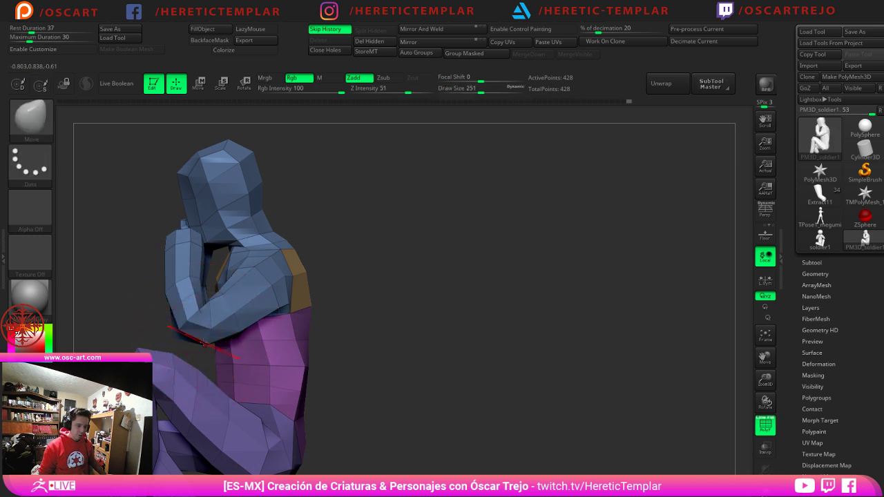
mouse_move(188, 295)
left_mouse_down()
mouse_move(196, 289)
mouse_move(175, 289)
left_mouse_up()
left_click_drag(170, 245, 178, 242)
Step: Insert an edge loop around the neck with the ZModeler brush
mouse_move(366, 238)
left_mouse_down()
mouse_move(339, 223)
mouse_move(364, 255)
mouse_move(395, 248)
left_mouse_up()
key("b")
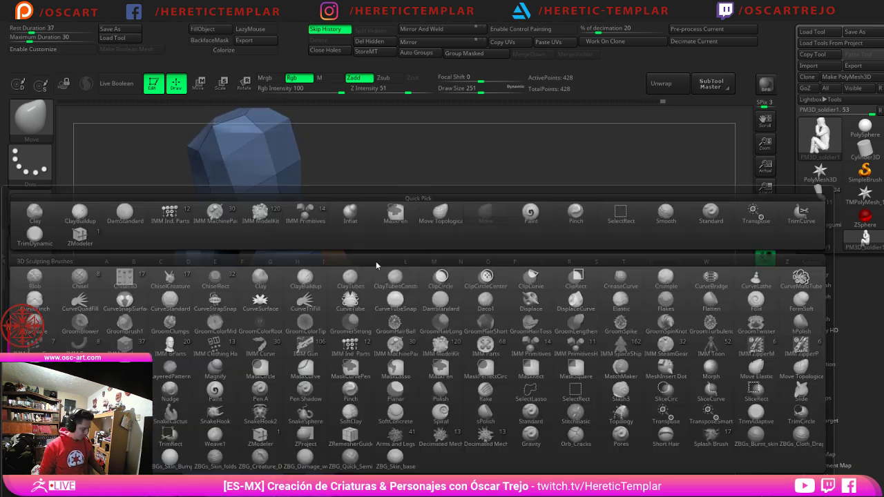
key("z")
key("m")
left_click(286, 237)
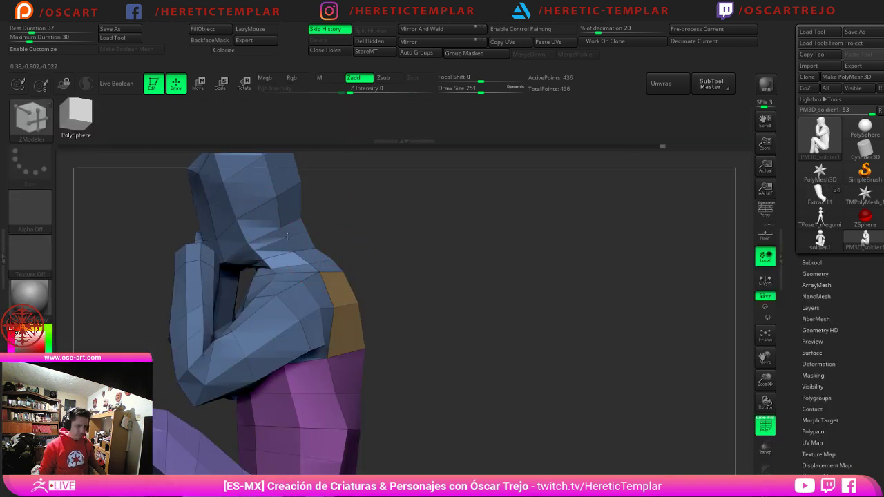
Step: Return to the Move brush and smooth the neck and front shoulder area
key("b")
key("m")
key("v")
left_click_drag(383, 227, 397, 228)
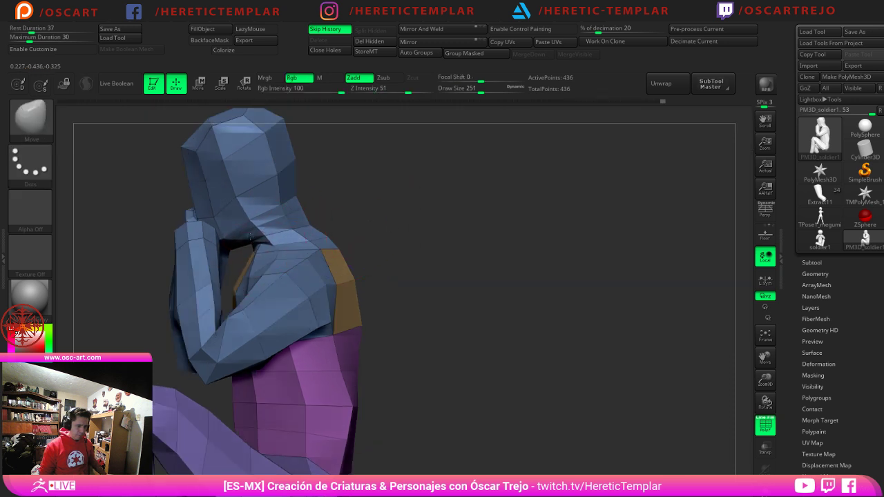
mouse_move(254, 251)
left_mouse_down("shift")
mouse_move(275, 244)
mouse_move(279, 271)
left_mouse_up("shift")
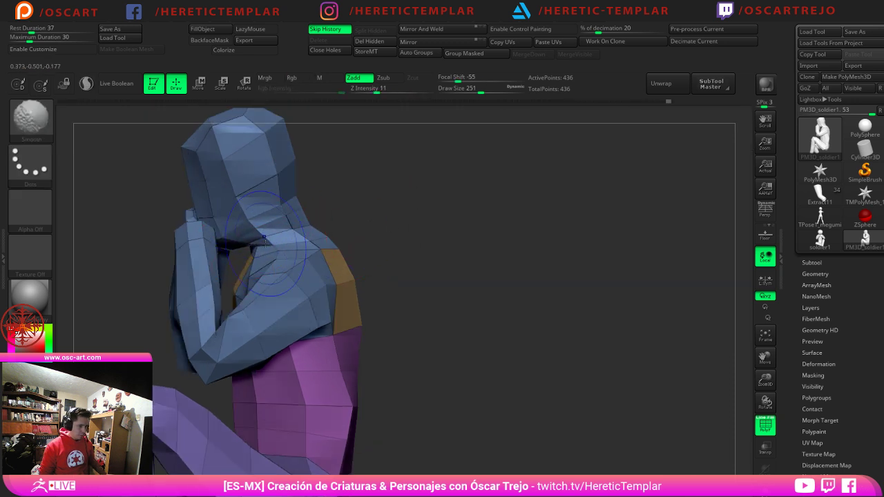
Step: Pinch the waist and reshape the folded leg and knee with the Move brush at a draw size of 286
left_click_drag(383, 266, 387, 224, "alt")
mouse_move(387, 224)
left_mouse_down()
mouse_move(431, 228)
mouse_move(407, 231)
left_mouse_up()
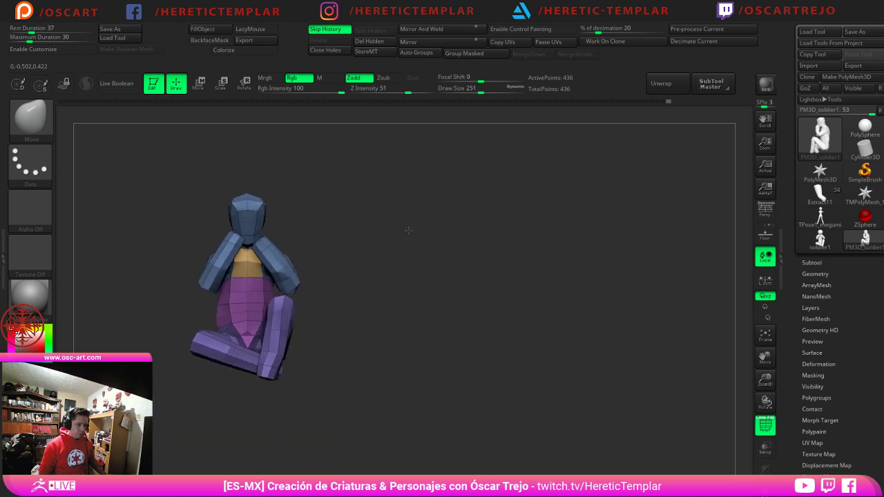
left_click_drag(433, 269, 503, 216, "alt")
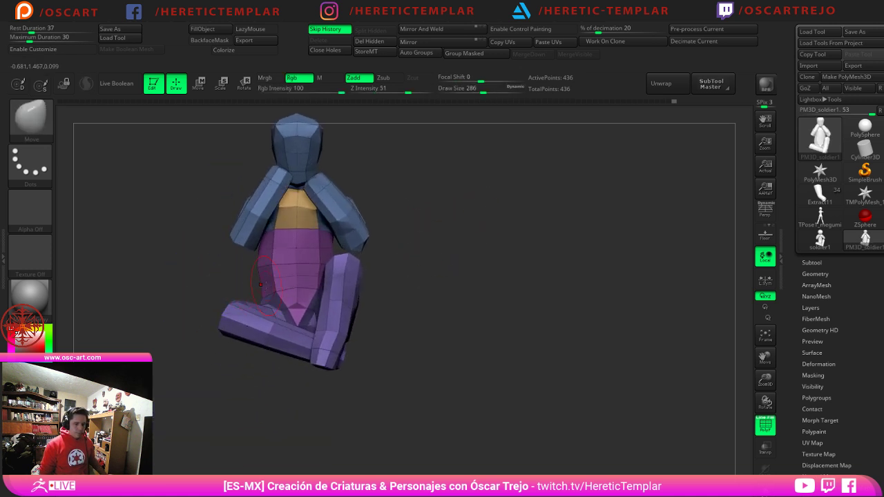
left_click_drag(427, 257, 457, 290, "alt")
left_click_drag(220, 339, 400, 326)
left_click_drag(373, 258, 375, 271)
left_click_drag(449, 328, 386, 324)
left_click_drag(414, 259, 402, 245)
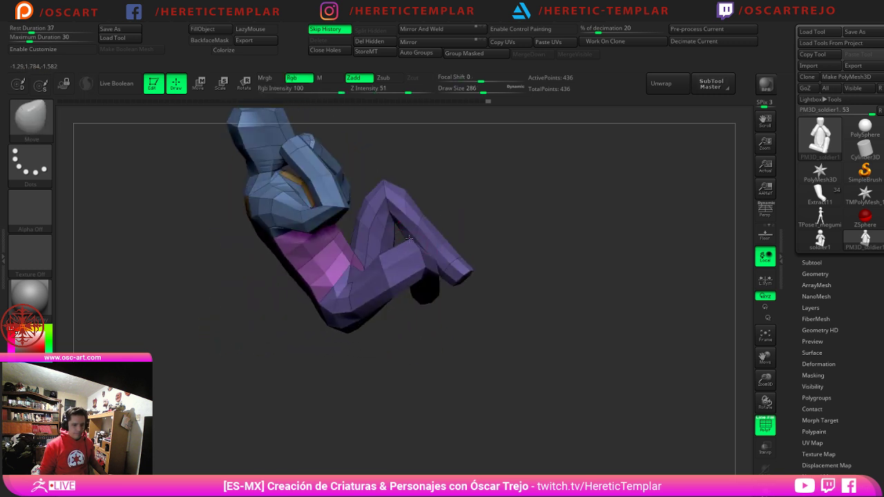
Step: Refine the folded leg's thigh and the side of the hip from the front with the Move brush
left_click_drag(608, 317, 561, 314, "shift")
left_click_drag(449, 257, 457, 261)
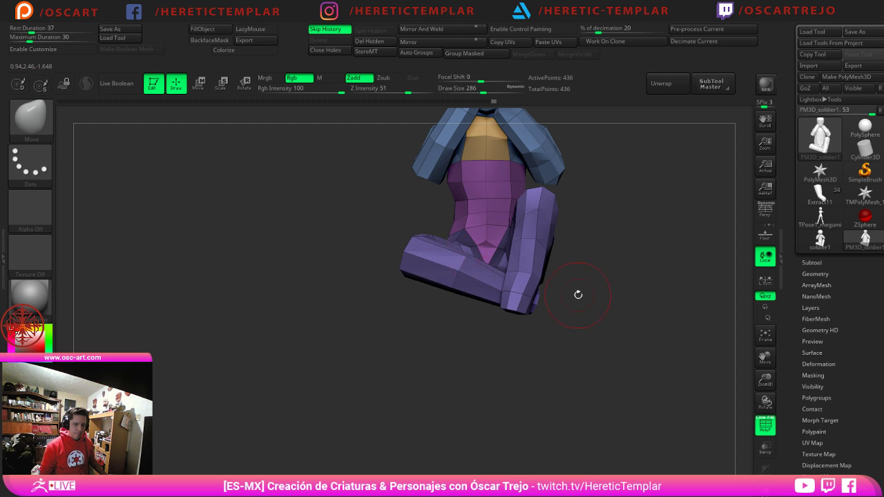
left_click_drag(578, 295, 568, 287, "alt")
left_click_drag(452, 259, 460, 257)
left_click_drag(559, 216, 511, 290, "alt")
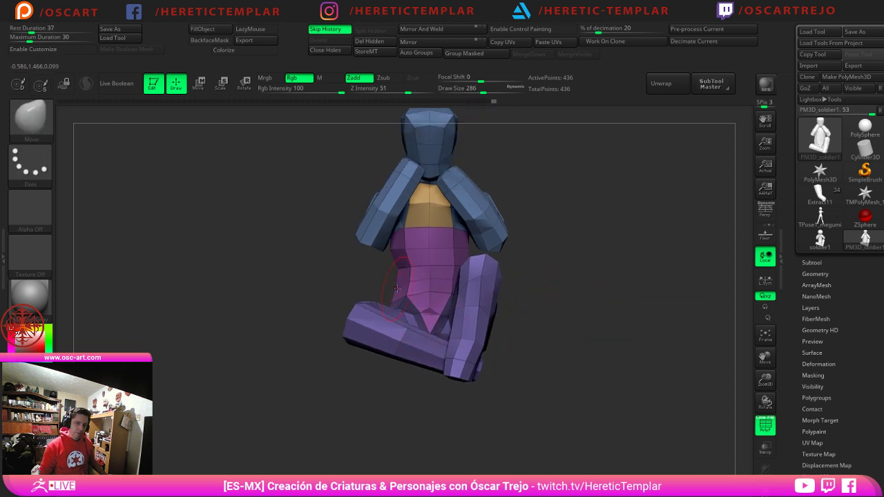
left_click_drag(397, 289, 406, 291)
Step: Save the soldier tool to disk
mouse_move(583, 268)
left_mouse_down("alt")
mouse_move(558, 296)
mouse_move(539, 263)
left_mouse_up("alt")
left_click_drag(539, 262, 359, 275)
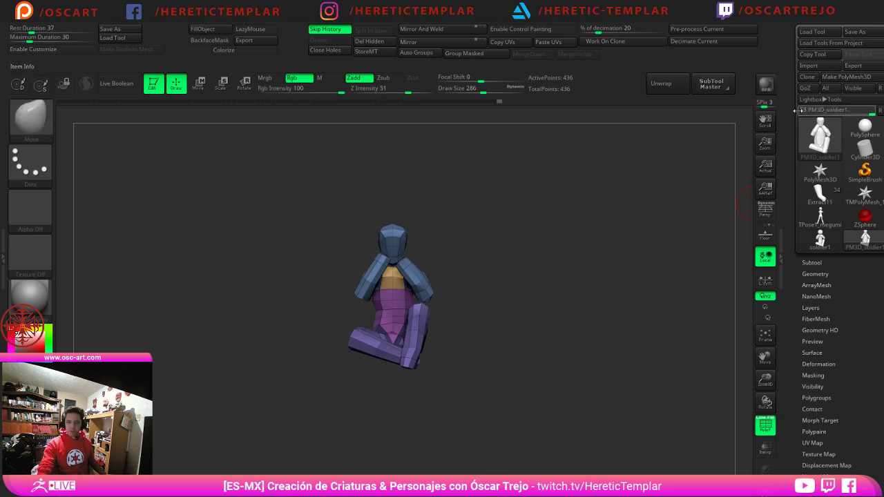
left_click(421, 268)
left_click(858, 34)
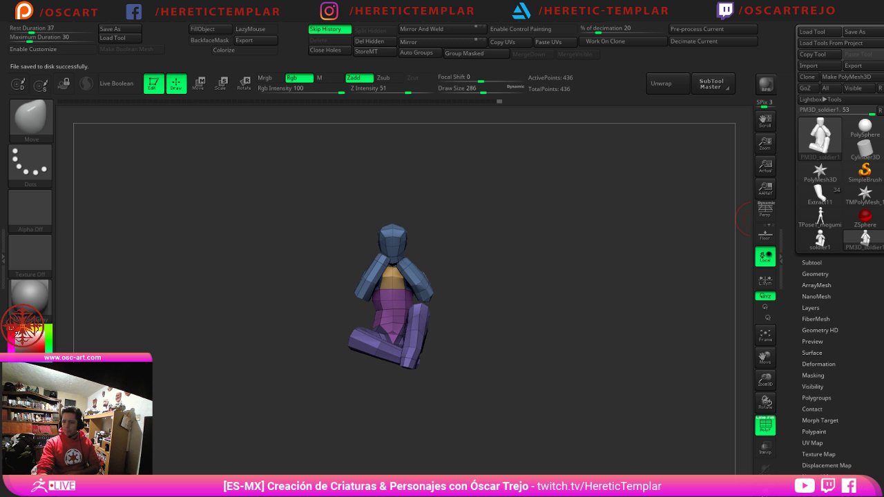
mouse_move(556, 342)
left_mouse_down("alt")
mouse_move(560, 274)
mouse_move(636, 371)
mouse_move(565, 322)
mouse_move(488, 239)
mouse_move(582, 217)
mouse_move(549, 294)
mouse_move(566, 316)
left_mouse_up("alt")
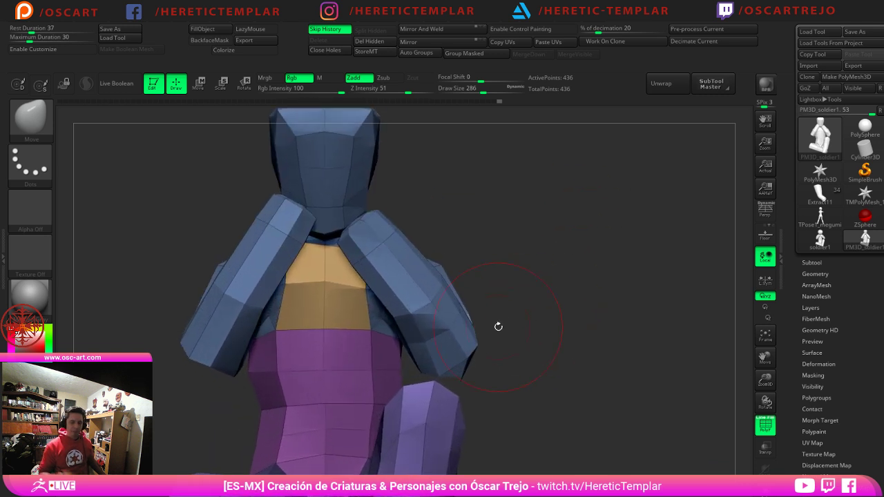
Step: Try to pull the bent arm's elbow downward with the Move Topological brush at a draw size of 358
mouse_move(481, 238)
left_mouse_down("alt")
mouse_move(506, 278)
mouse_move(466, 233)
left_mouse_up("alt")
left_click_drag(491, 306, 507, 205, "alt")
mouse_move(527, 246)
left_mouse_down("alt")
mouse_move(533, 234)
mouse_move(550, 238)
mouse_move(556, 252)
mouse_move(537, 235)
mouse_move(558, 253)
mouse_move(560, 276)
left_mouse_up("alt")
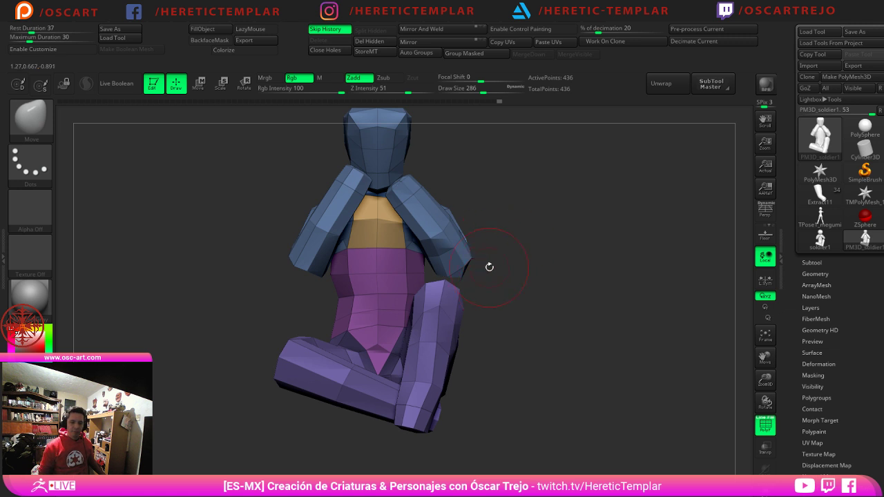
left_click_drag(489, 266, 532, 333, "alt")
left_click_drag(554, 231, 516, 307, "alt")
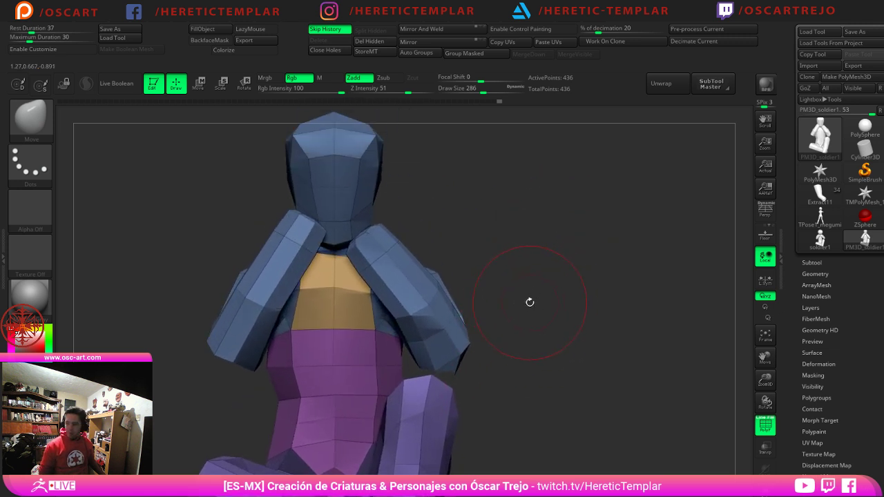
key("s")
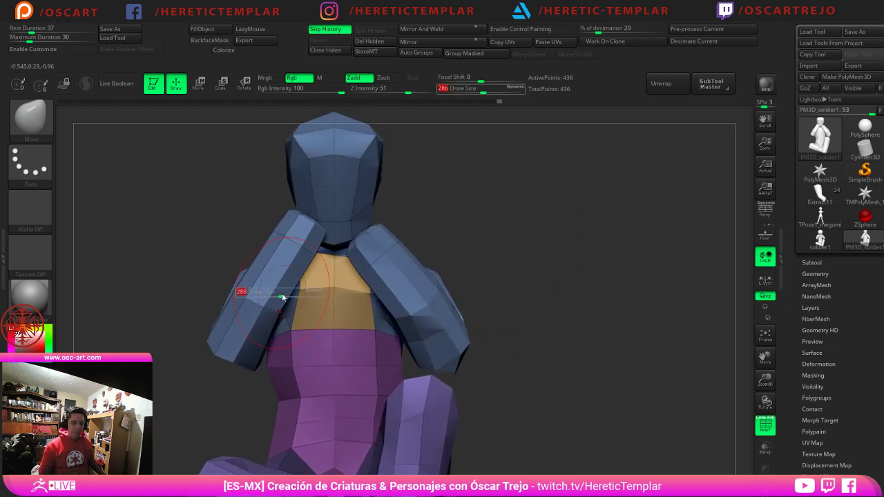
left_click_drag(281, 294, 288, 294)
mouse_move(160, 346)
left_mouse_down()
mouse_move(183, 353)
mouse_move(297, 344)
left_mouse_up()
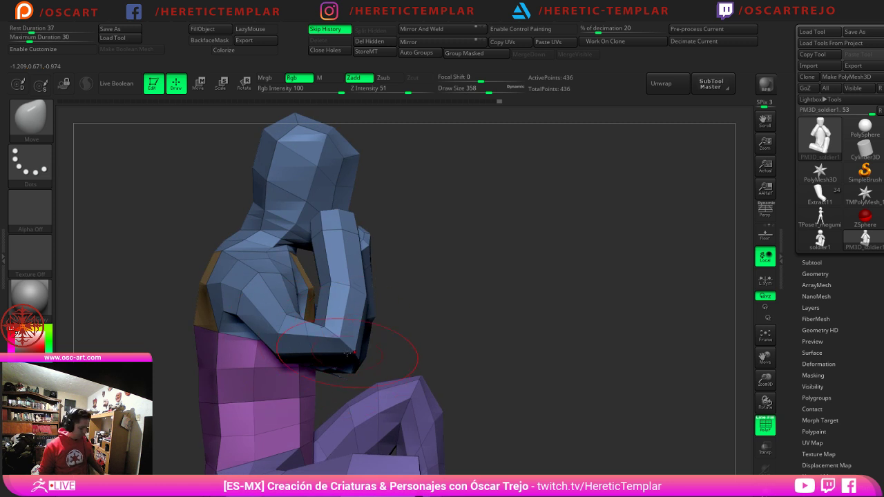
key("b")
key("m")
key("t")
left_click_drag(360, 354, 358, 362)
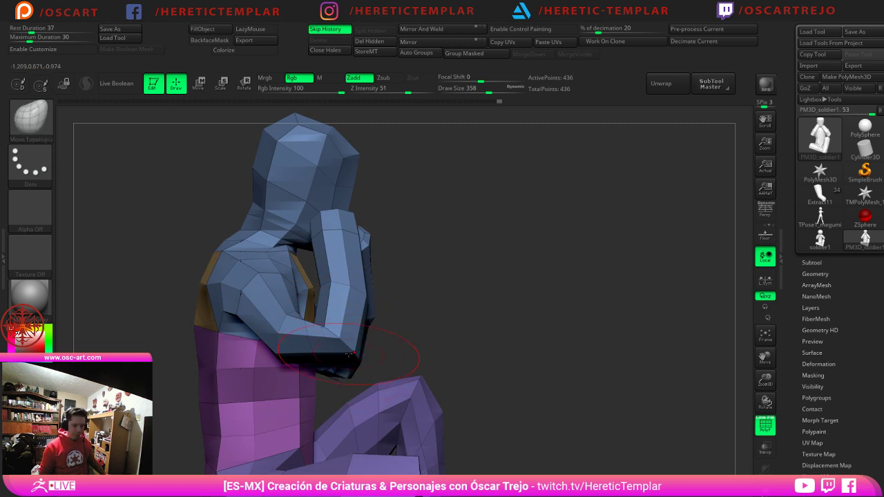
key("ctrl+z")
mouse_move(485, 299)
left_mouse_down()
mouse_move(495, 326)
mouse_move(486, 348)
left_mouse_up()
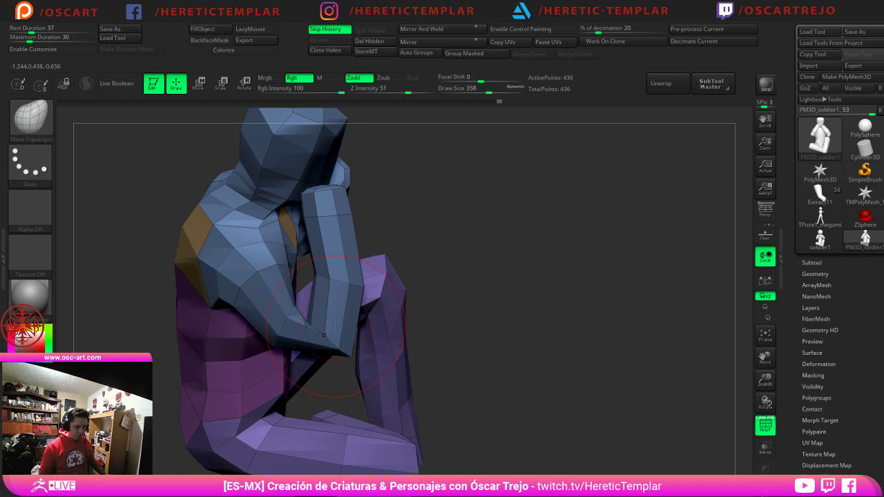
Step: Inflate the inside of the bent arm's elbow with the Inflate brush
key("b")
key("i")
key("n")
left_click_drag(329, 313, 324, 321)
Step: Preview the figure with dynamic subdivision smoothing and turn off the polygroup wireframe display
key("d")
left_click_drag(549, 320, 462, 255)
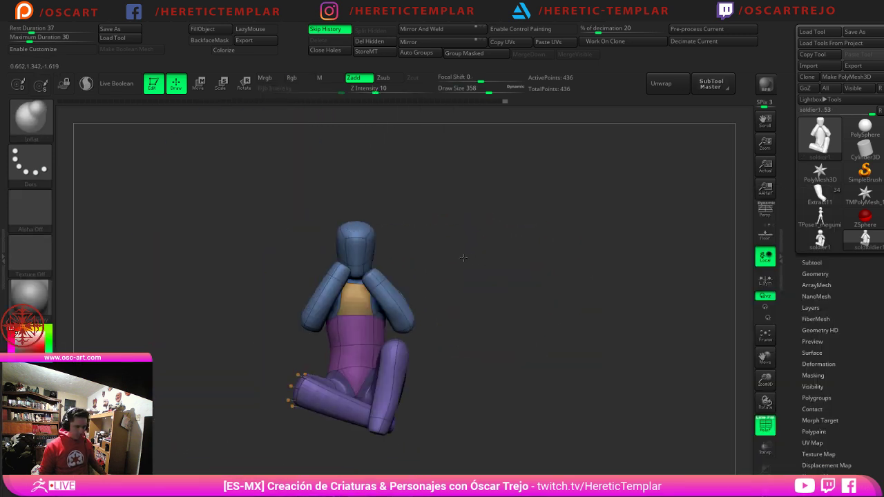
key("shift+d")
key("d")
key("shift+f")
left_click_drag(487, 318, 362, 327)
mouse_move(456, 321)
left_mouse_down("alt")
mouse_move(519, 298)
mouse_move(560, 314)
left_mouse_up("alt")
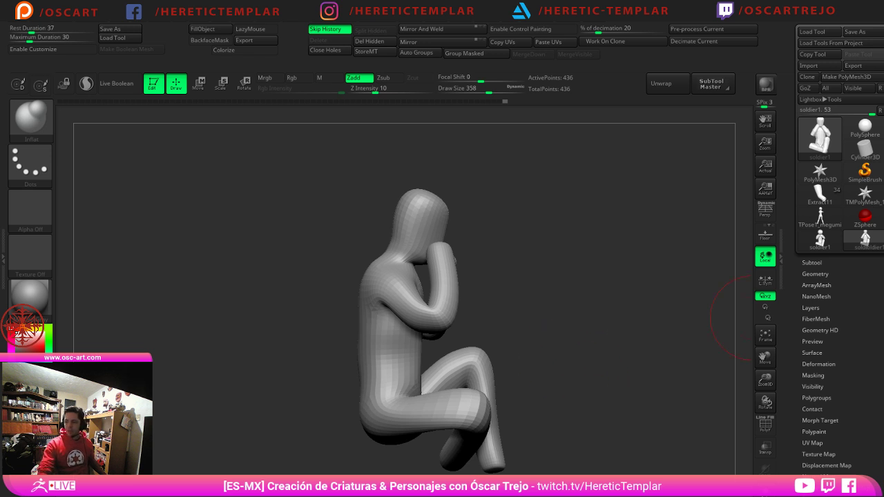
left_click_drag(601, 397, 554, 403)
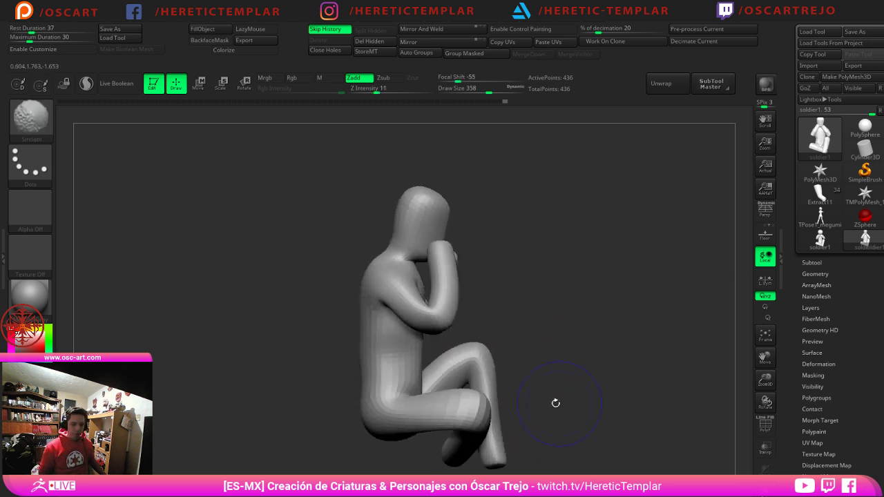
Step: Reshape the folded leg's knee with the Move brush at a draw size of 685
key("s")
mouse_move(488, 407)
left_mouse_down()
mouse_move(502, 409)
mouse_move(476, 412)
mouse_move(473, 425)
left_mouse_up()
key("b")
key("m")
key("v")
key("s")
left_click_drag(574, 394, 514, 402)
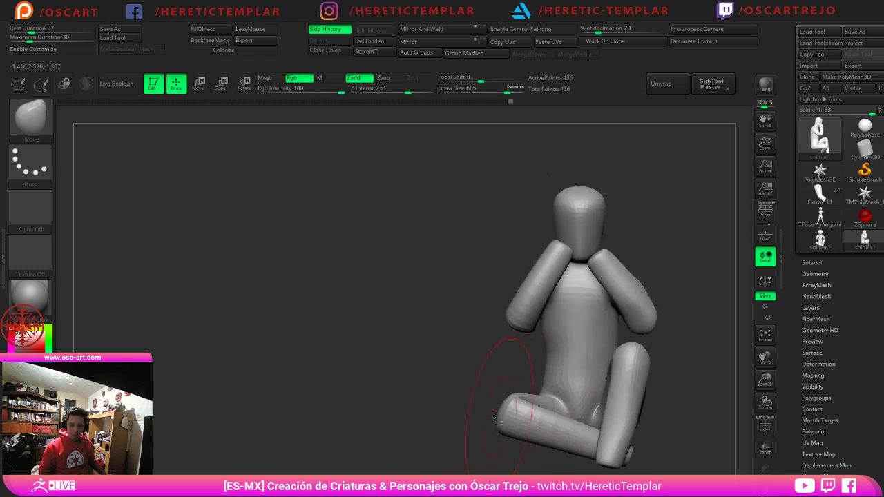
Step: Adjust the hips and lower back from the side with the Move brush at a draw size of 704
left_click_drag(746, 421, 527, 373, "alt")
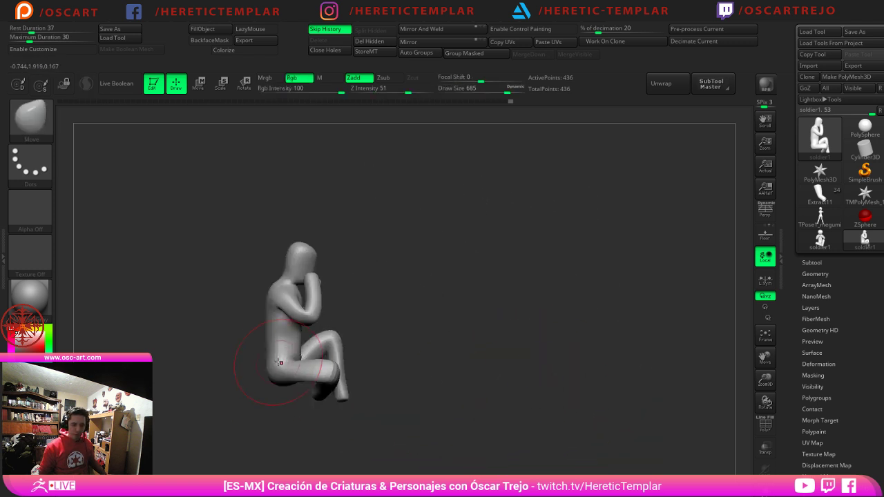
key("shift+f")
left_click_drag(279, 377, 277, 371)
mouse_move(250, 388)
left_mouse_down("shift")
mouse_move(304, 376)
mouse_move(209, 382)
left_mouse_up("shift")
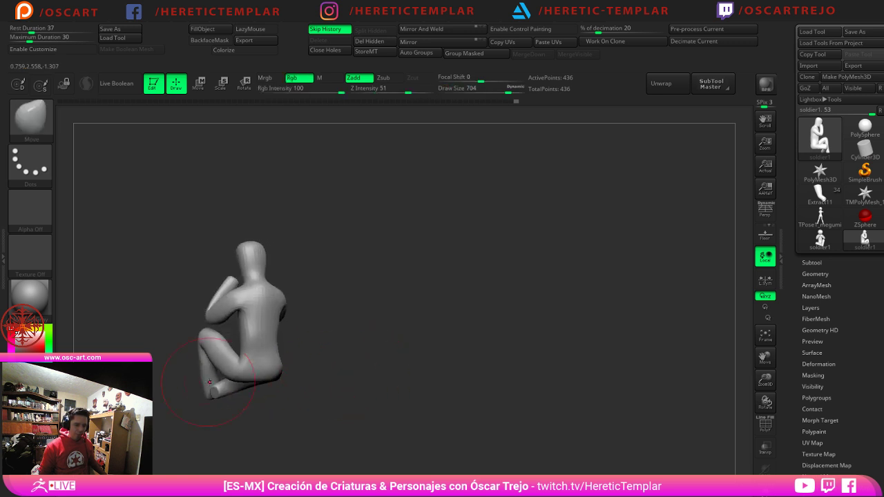
left_click_drag(357, 393, 402, 427)
left_click_drag(386, 384, 492, 357, "alt")
left_click_drag(492, 357, 456, 311)
left_click_drag(456, 311, 474, 308, "alt")
Step: Turn off the dynamic subdivision preview and divide the whole mesh twice
key("shift+d")
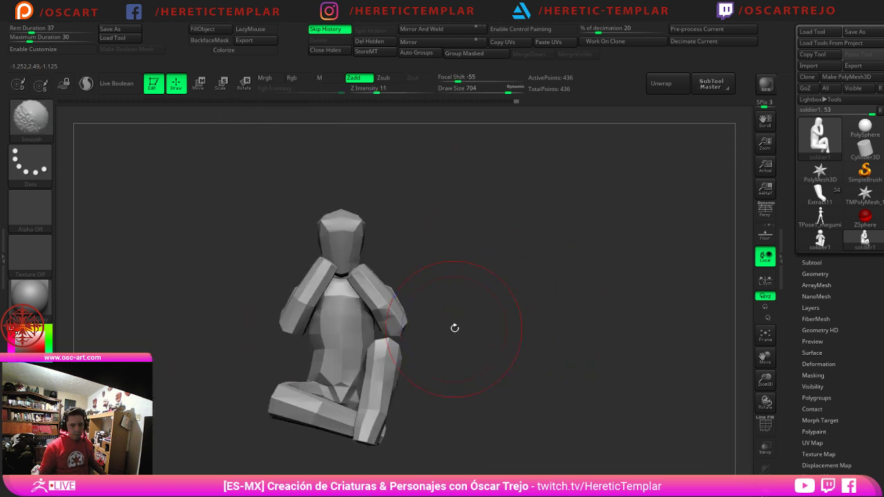
key("ctrl+d")
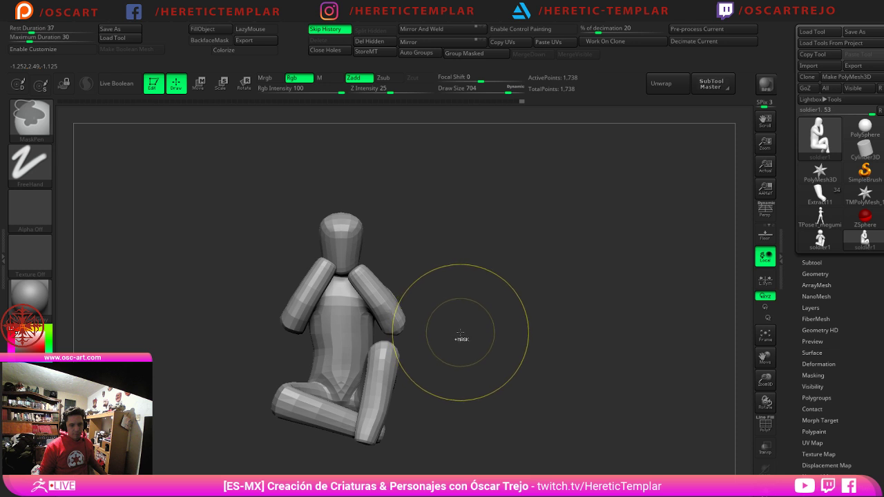
key("ctrl+d")
mouse_move(478, 314)
left_mouse_down("alt")
mouse_move(500, 303)
mouse_move(548, 351)
mouse_move(524, 366)
mouse_move(573, 343)
mouse_move(546, 387)
left_mouse_up("alt")
key("ctrl+z")
key("ctrl+d")
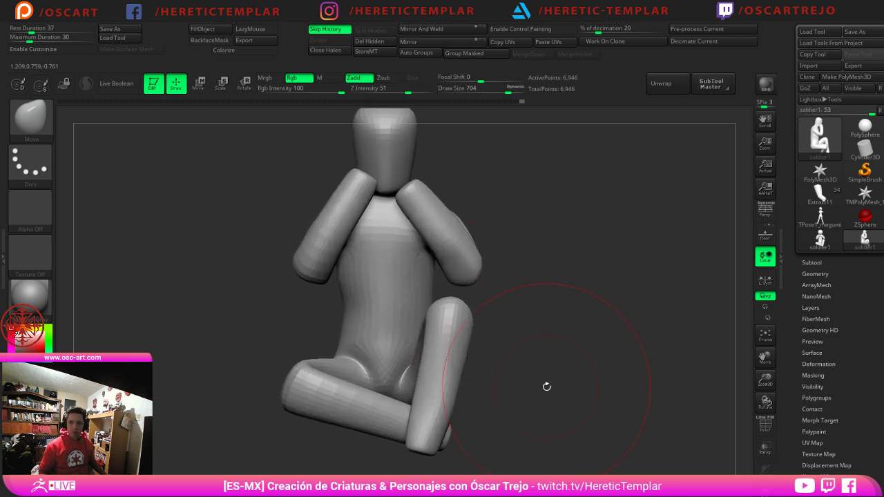
Step: Check the figure at its lower subdivision levels and return to the highest one
left_click_drag(519, 255, 528, 294, "alt")
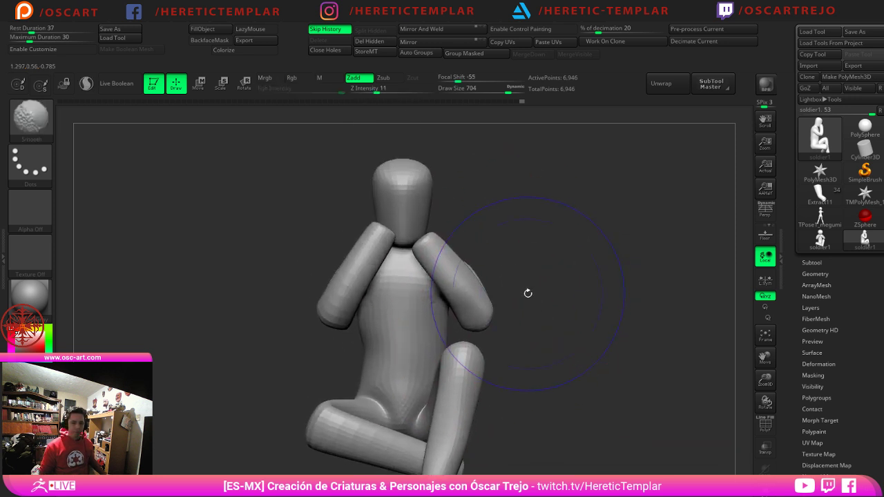
key("shift+f")
key("shift+f")
key("shift+d")
key("shift+d")
key("d")
key("d")
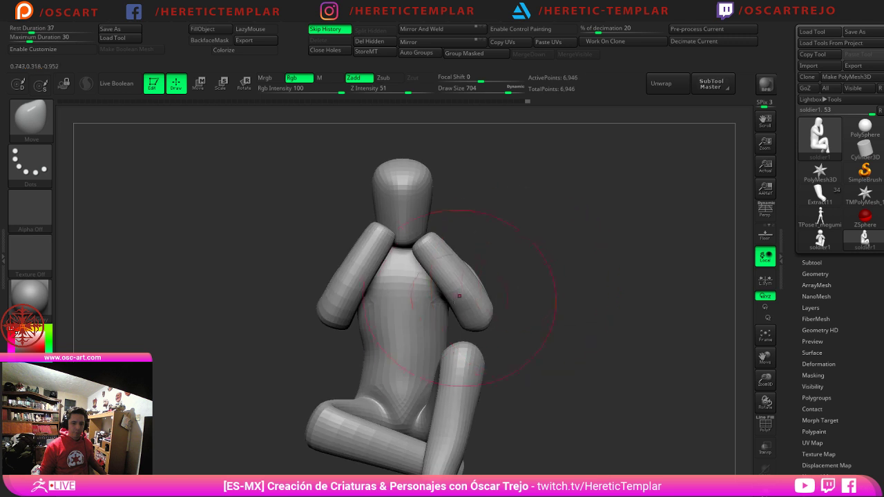
Step: Carve symmetrical creases across the front of the torso with the Dam Standard brush at a draw size of 192
key("s")
mouse_move(411, 318)
left_mouse_down()
mouse_move(422, 318)
mouse_move(393, 332)
mouse_move(408, 331)
mouse_move(384, 319)
left_mouse_up()
key("b")
key("d")
key("s")
key("s")
key("shift")
key("s")
left_click_drag(404, 270, 397, 270)
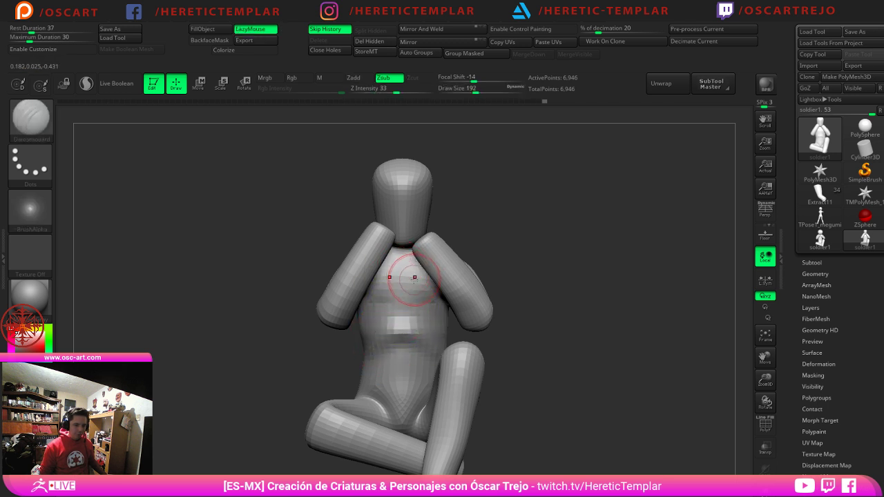
Step: Try to isolate the torso by toggling the visibility of the arm and chest polygroups
left_click(408, 278, "ctrl+shift")
left_click(508, 287, "ctrl+shift")
left_click(469, 322, "ctrl+shift")
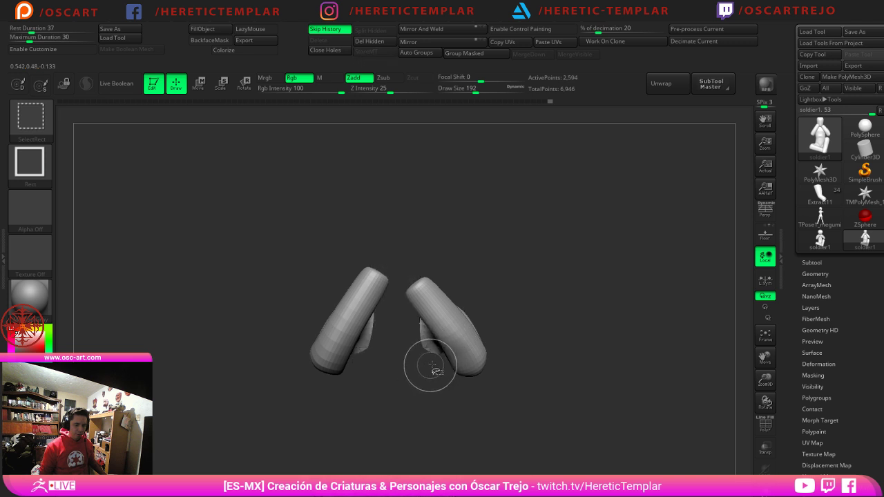
left_click_drag(431, 367, 432, 374, "ctrl+shift")
left_click(432, 369, "ctrl+shift")
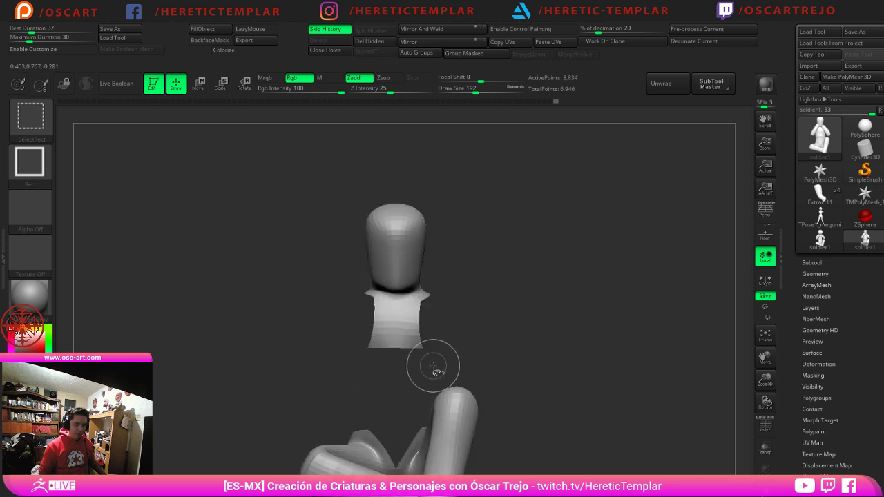
left_click(423, 295, "ctrl+shift")
left_click_drag(461, 294, 523, 332, "ctrl+shift")
left_click(462, 324, "ctrl+shift")
Step: Hide the arms and legs and keep only the head and torso on display
left_click_drag(580, 274, 542, 346)
left_click(454, 253, "ctrl+shift")
key("ctrl+z")
left_click_drag(376, 169, 431, 266, "ctrl+shift")
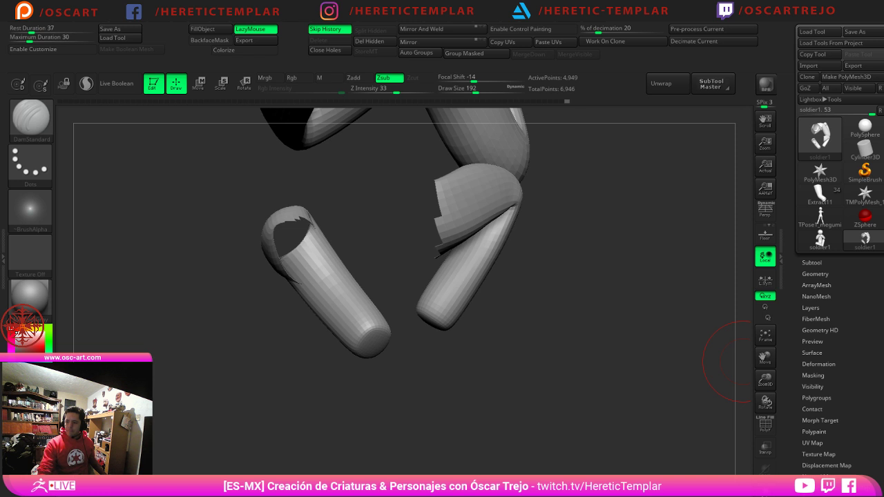
left_click_drag(732, 363, 524, 377)
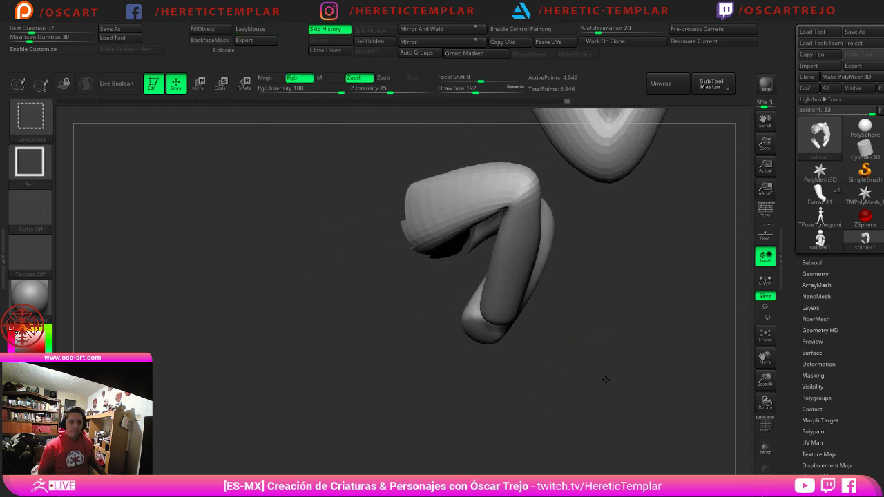
left_click(606, 379, "ctrl+shift")
mouse_move(607, 378)
left_mouse_down()
mouse_move(637, 371)
mouse_move(622, 374)
left_mouse_up()
left_click_drag(622, 374, 644, 268, "ctrl+shift")
left_click_drag(643, 268, 511, 300, "ctrl+shift")
left_click(392, 282, "ctrl+shift")
left_click_drag(618, 251, 475, 272)
left_click_drag(356, 222, 379, 252, "ctrl+alt+shift")
mouse_move(608, 286)
left_mouse_down("ctrl+shift")
mouse_move(646, 301)
mouse_move(613, 309)
mouse_move(577, 281)
left_mouse_up("ctrl+shift")
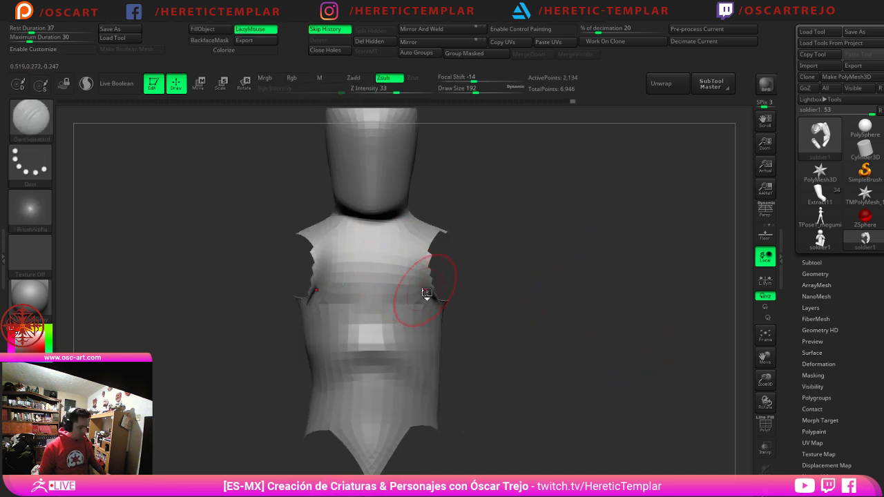
Step: Build up the ribcage and upper abdomen with the ClayBuildup brush at a draw size of 177
key("b")
key("c")
key("b")
key("s")
mouse_move(421, 306)
left_mouse_down()
mouse_move(403, 302)
mouse_move(409, 276)
mouse_move(424, 289)
mouse_move(426, 324)
mouse_move(422, 338)
mouse_move(391, 341)
mouse_move(410, 339)
mouse_move(421, 382)
left_mouse_up()
key("]")
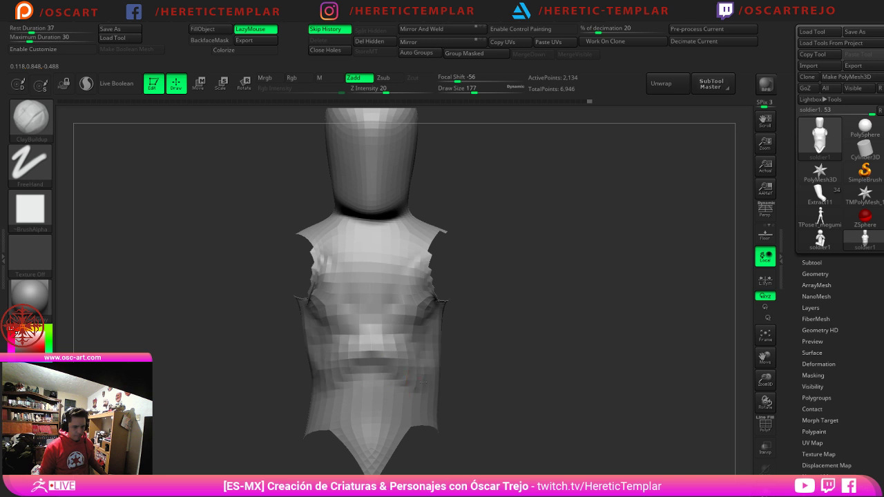
mouse_move(381, 337)
left_mouse_down()
mouse_move(400, 338)
mouse_move(378, 355)
mouse_move(397, 360)
left_mouse_up()
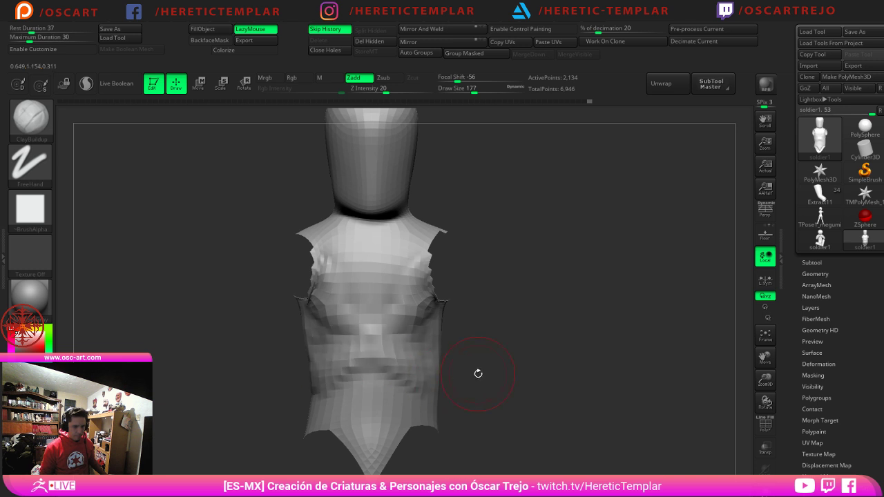
Step: Add clay volume to the abdomen and the side of the torso with the ClayBuildup brush
left_click_drag(477, 373, 425, 371)
left_click_drag(392, 345, 382, 337)
key("s")
mouse_move(392, 339)
left_mouse_down()
mouse_move(377, 329)
mouse_move(405, 354)
mouse_move(391, 421)
mouse_move(391, 384)
mouse_move(396, 423)
mouse_move(406, 376)
mouse_move(381, 383)
mouse_move(413, 384)
mouse_move(395, 387)
mouse_move(393, 368)
mouse_move(458, 353)
left_mouse_up()
key("s")
key("s")
mouse_move(546, 365)
left_mouse_down()
mouse_move(505, 368)
mouse_move(542, 345)
mouse_move(513, 349)
left_mouse_up()
key("s")
left_click(465, 362)
mouse_move(481, 345)
left_mouse_down()
mouse_move(478, 364)
mouse_move(492, 392)
left_mouse_up()
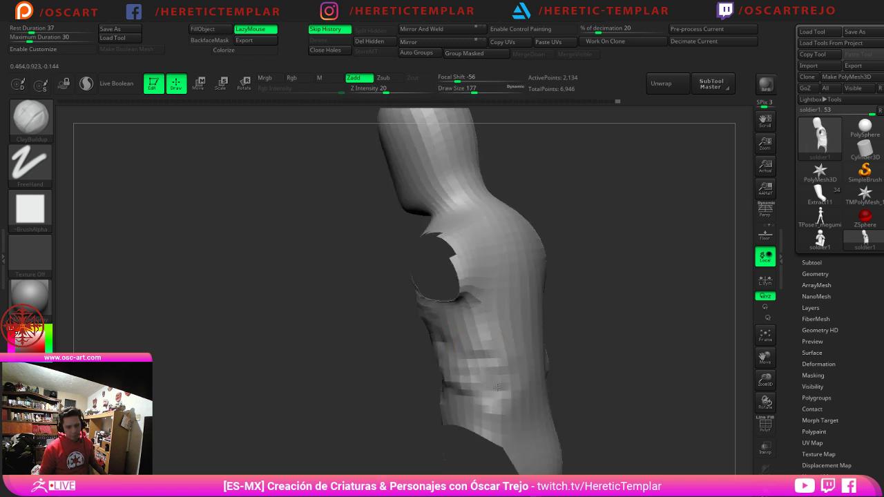
Step: Build up the side of the back below the armpit with a larger ClayBuildup brush
mouse_move(563, 375)
left_mouse_down()
mouse_move(522, 372)
mouse_move(538, 371)
mouse_move(506, 322)
mouse_move(510, 335)
left_mouse_up()
key("bracketright")
mouse_move(453, 330)
left_mouse_down()
mouse_move(425, 278)
mouse_move(419, 304)
mouse_move(433, 297)
left_mouse_up()
mouse_move(511, 257)
left_mouse_down()
mouse_move(518, 284)
mouse_move(450, 333)
mouse_move(478, 319)
left_mouse_up()
Step: Carve the spine groove along the middle of the back with the Dam Standard brush at a draw size of 223
key("b")
key("d")
key("s")
mouse_move(619, 306)
left_mouse_down()
mouse_move(391, 381)
mouse_move(407, 451)
mouse_move(460, 407)
mouse_move(565, 397)
mouse_move(549, 386)
left_mouse_up()
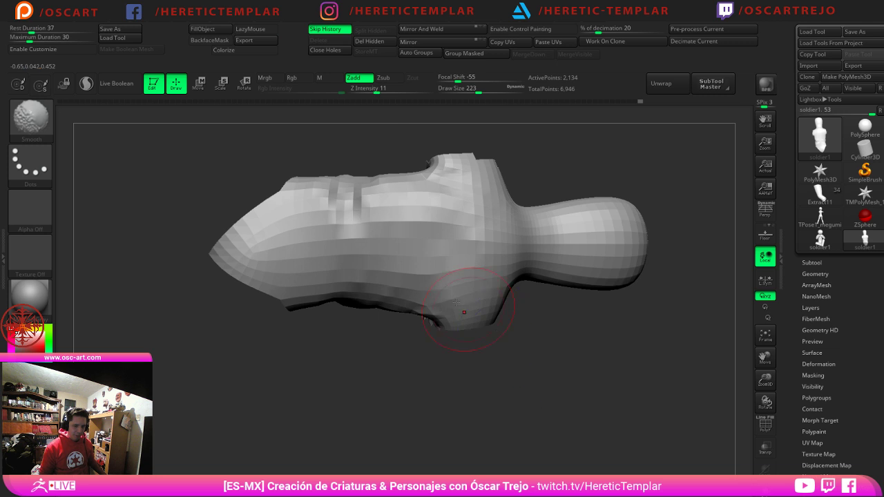
left_click_drag(276, 246, 518, 239)
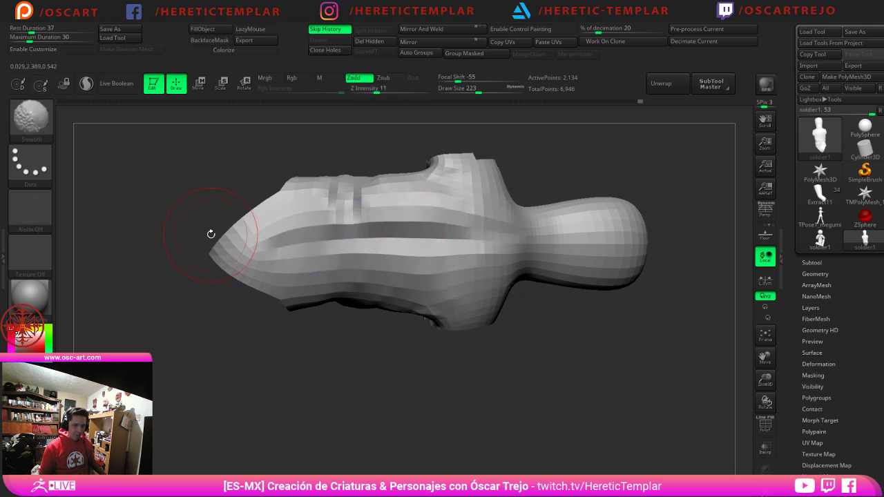
left_click_drag(211, 235, 314, 357)
Step: Refine the creases of the lower abdomen from the front at a draw size of 132
left_click_drag(587, 357, 558, 341, "shift")
key("s")
mouse_move(431, 295)
left_mouse_down()
mouse_move(420, 295)
mouse_move(488, 315)
left_mouse_up()
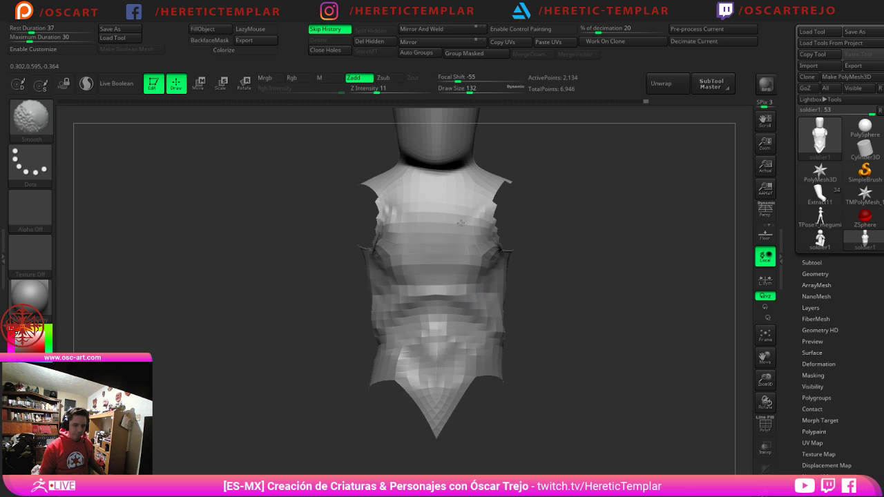
Step: Define the collarbones and upper chest at a draw size of 90 and switch to the Clay brush
key("s")
mouse_move(442, 204)
left_mouse_down()
mouse_move(477, 197)
mouse_move(473, 188)
mouse_move(408, 187)
mouse_move(400, 178)
left_mouse_up()
key("b")
key("c")
key("l")
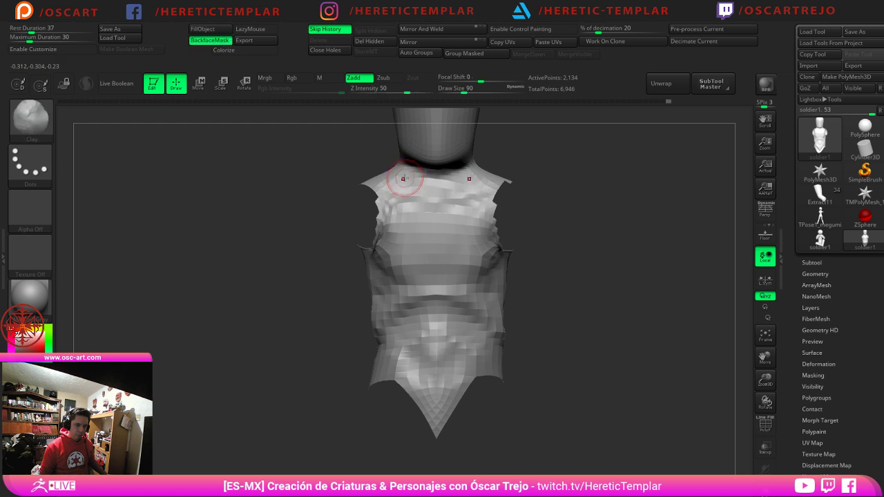
left_click_drag(505, 126, 475, 207, "alt")
Step: Reshape the neck and jaw area with the Move brush
key("b")
key("m")
key("v")
key("s")
left_click_drag(417, 258, 449, 256)
left_click_drag(510, 232, 479, 231)
left_click_drag(434, 253, 438, 250)
mouse_move(510, 234)
left_mouse_down()
mouse_move(435, 234)
mouse_move(441, 224)
left_mouse_up()
key("s")
left_click_drag(439, 226, 435, 230)
Step: Refine the head's silhouette and jaw with the Move brush at draw sizes of 305 and 234
mouse_move(460, 182)
left_mouse_down("alt")
mouse_move(465, 220)
mouse_move(427, 205)
left_mouse_up("alt")
key("s")
key("s")
key("s")
mouse_move(433, 203)
right_mouse_down()
mouse_move(454, 205)
mouse_move(442, 205)
right_mouse_up()
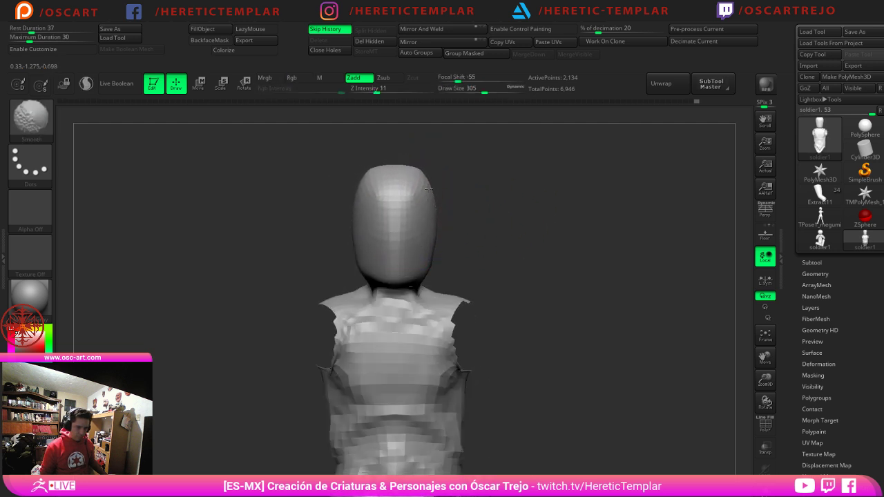
key("s")
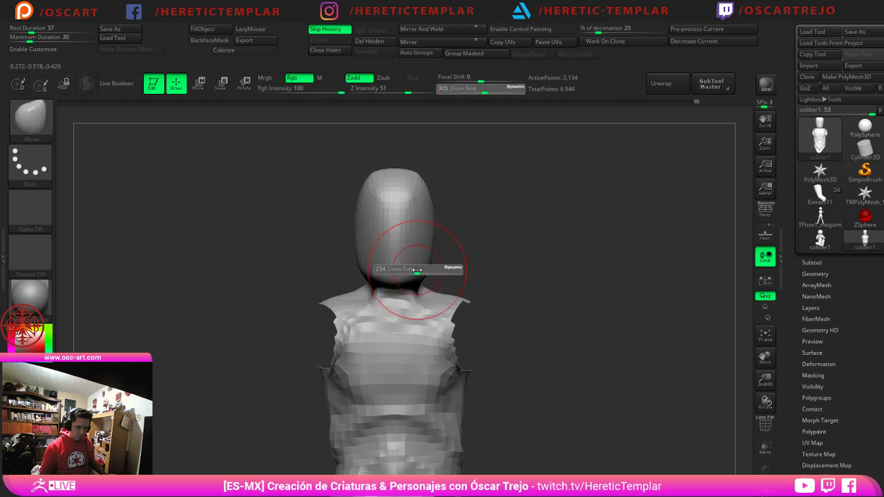
left_click_drag(416, 268, 418, 268)
right_click_drag(435, 255, 385, 250)
Step: Carve a symmetrical cheek crease into the sides of the face with the Dam Standard brush at a draw size of 197
key("b")
key("d")
key("s")
key("s")
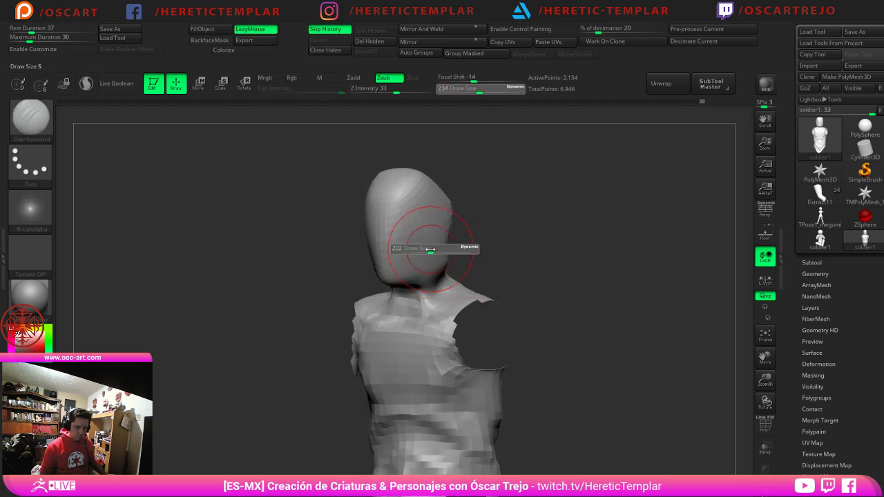
left_click_drag(432, 251, 429, 251)
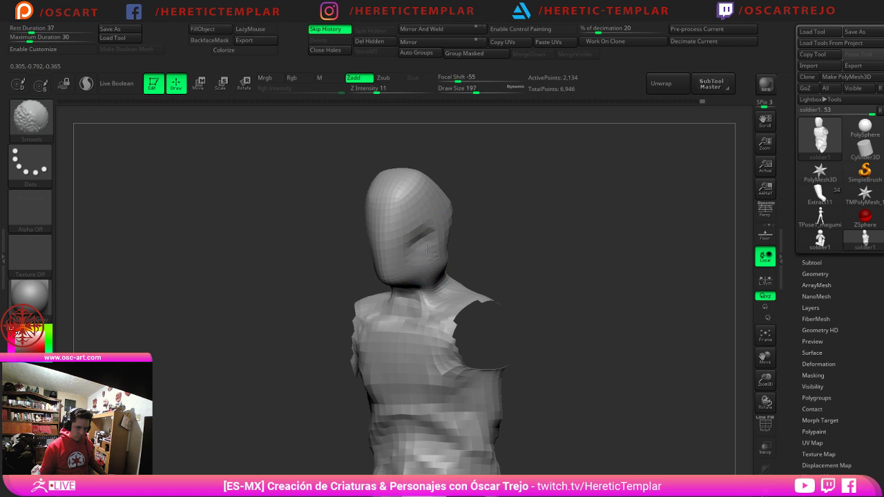
right_click_drag(439, 250, 504, 239)
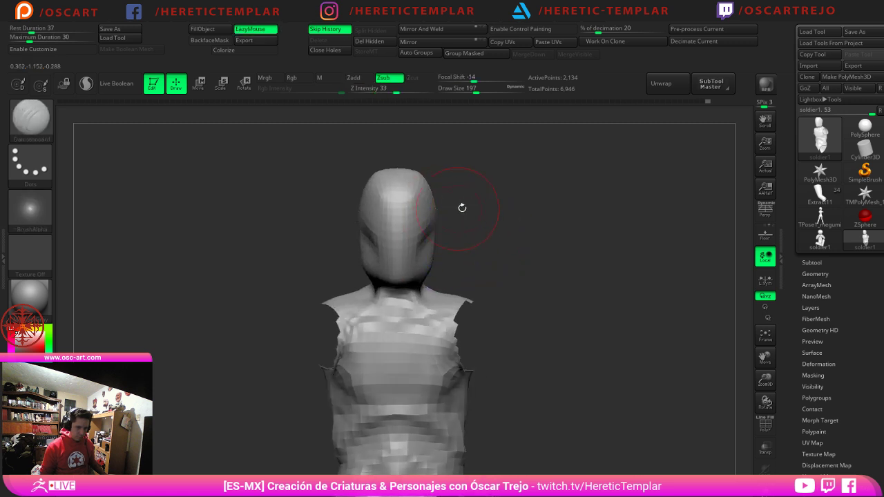
Step: Refine the front and back of the head's profile with the Move brush, enlarging the draw size to 262
right_click_drag(462, 207, 421, 208, "shift")
key("b")
key("m")
key("v")
mouse_move(460, 187)
left_mouse_down()
mouse_move(471, 181)
mouse_move(478, 209)
left_mouse_up()
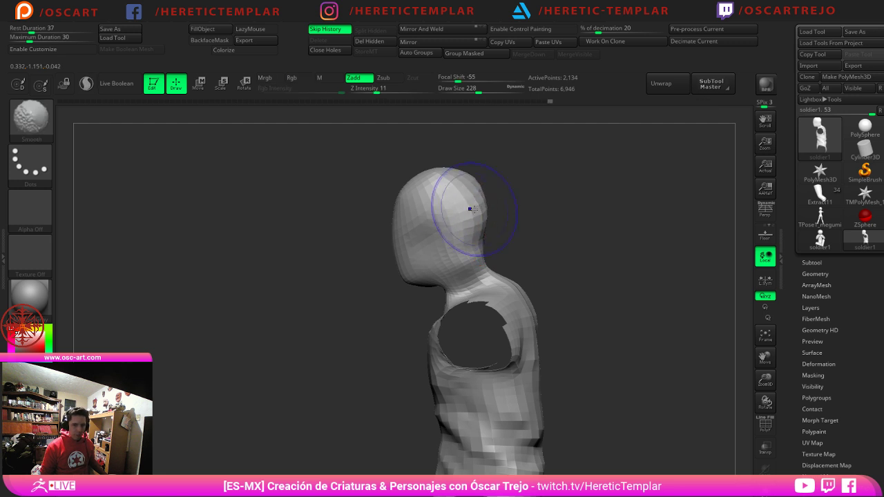
left_click_drag(394, 211, 388, 211)
right_click_drag(349, 233, 415, 234)
left_click_drag(395, 195, 391, 194)
mouse_move(493, 187)
right_mouse_down()
mouse_move(564, 185)
mouse_move(478, 228)
right_mouse_up()
key("bracketright")
left_click_drag(404, 206, 393, 205)
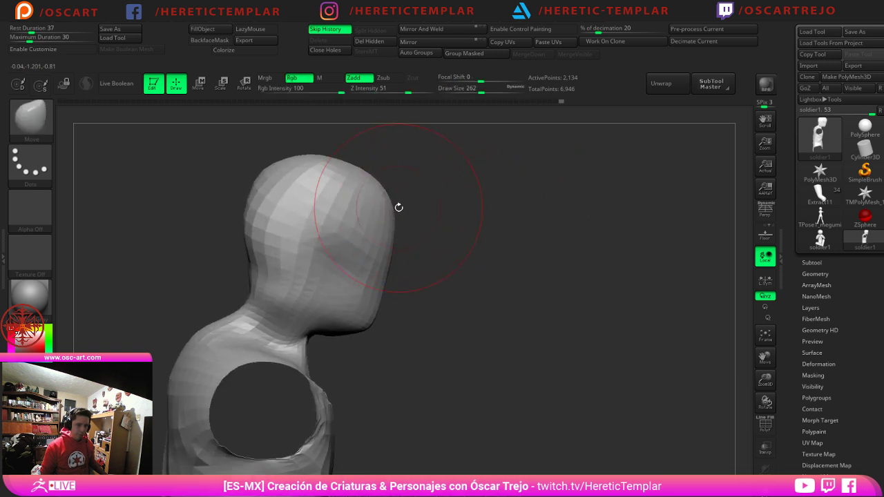
Step: Hollow out the eye socket area with the ClayBuildup brush at a draw size of 116 and smooth the side of the face
key("b")
key("c")
key("b")
right_click_drag(477, 262, 427, 266)
key("s")
mouse_move(399, 258)
left_mouse_down()
mouse_move(366, 243)
mouse_move(351, 252)
mouse_move(372, 266)
left_mouse_up()
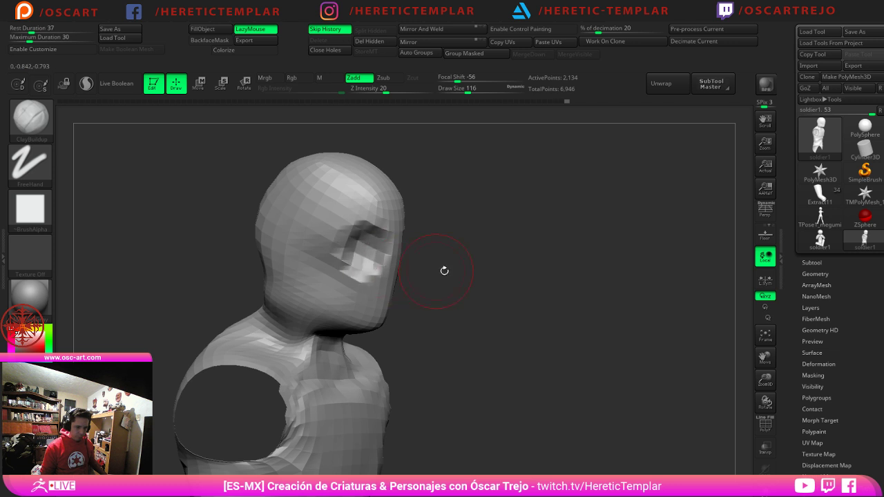
right_click_drag(444, 271, 379, 266)
left_click_drag(406, 255, 429, 252, "shift")
right_click_drag(476, 253, 426, 248)
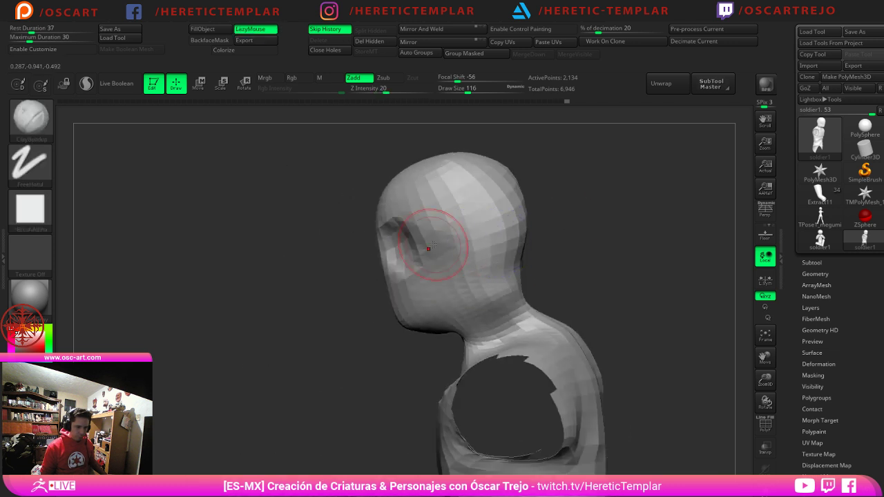
Step: Pull the middle of the face into shape with the Move brush and smooth the cheek
key("b")
key("m")
key("v")
key("s")
mouse_move(400, 244)
left_mouse_down()
mouse_move(413, 251)
mouse_move(390, 270)
left_mouse_up()
right_click_drag(389, 270, 409, 280)
mouse_move(402, 279)
left_mouse_down("shift")
mouse_move(450, 266)
mouse_move(423, 295)
mouse_move(406, 283)
mouse_move(453, 267)
left_mouse_up("shift")
Step: Carve the jawline and the underside of the jaw with the Dam Standard brush at a draw size of 128, smoothing the neck
key("b")
key("d")
key("s")
key("s")
right_click_drag(464, 306, 475, 308)
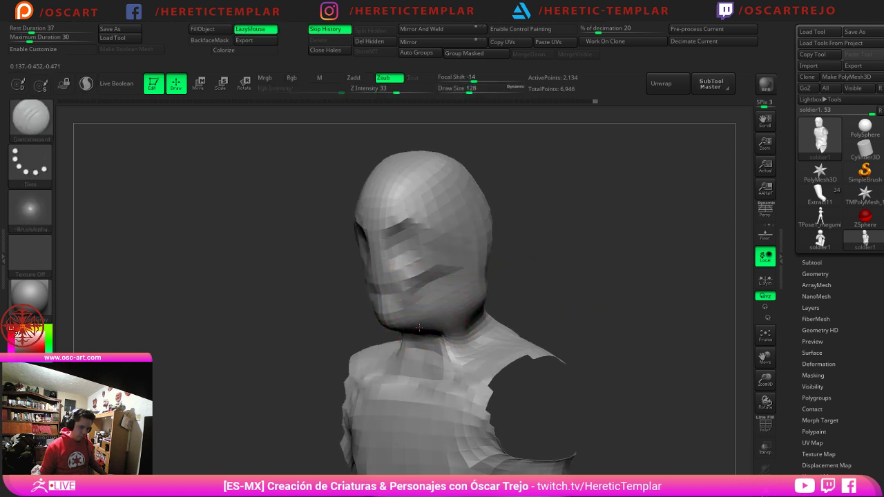
left_click_drag(419, 327, 448, 322)
left_click_drag(548, 284, 476, 284)
mouse_move(396, 331)
left_mouse_down()
mouse_move(467, 317)
mouse_move(487, 293)
left_mouse_up()
mouse_move(491, 263)
left_mouse_down("shift")
mouse_move(509, 323)
mouse_move(449, 350)
left_mouse_up("shift")
left_click_drag(330, 366, 372, 352)
mouse_move(438, 323)
left_mouse_down()
mouse_move(461, 321)
mouse_move(435, 329)
mouse_move(464, 336)
mouse_move(449, 329)
mouse_move(448, 347)
mouse_move(449, 333)
left_mouse_up()
left_click_drag(540, 286, 523, 310, "shift")
Step: Reshape the throat and nape with the Move brush at draw sizes of 128 and 245
key("b")
key("m")
key("v")
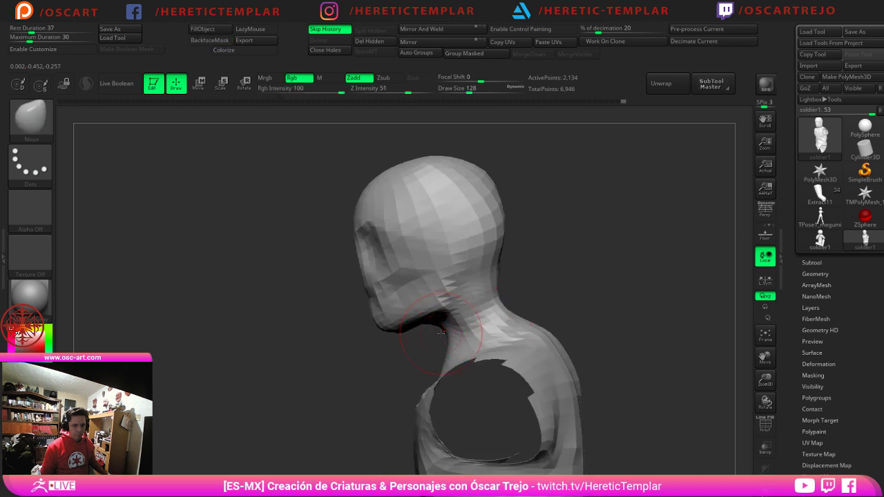
left_click_drag(442, 334, 440, 337)
mouse_move(496, 319)
left_mouse_down()
mouse_move(541, 339)
mouse_move(560, 376)
left_mouse_up()
key("s")
left_click_drag(523, 326, 517, 331)
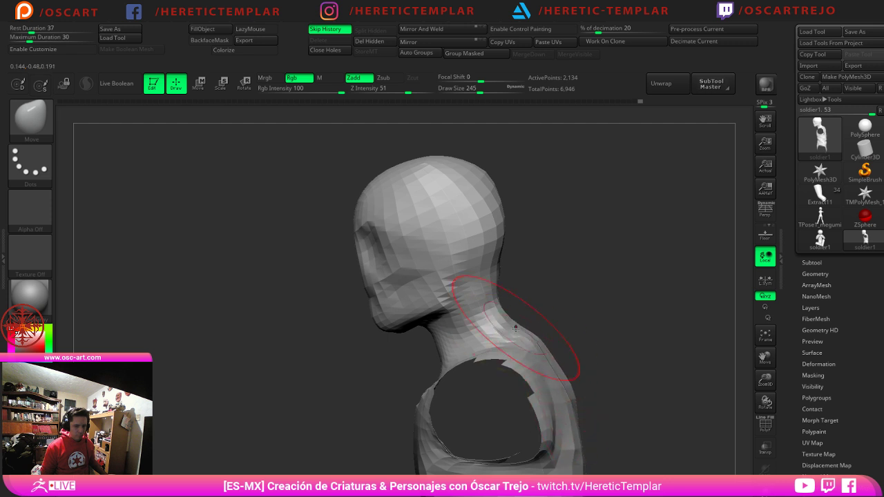
Step: Adjust the back of the skull, forehead and crown with the Move brush, then smooth the top of the head
key("s")
left_click_drag(494, 292, 482, 292)
left_click_drag(495, 260, 494, 255)
key("s")
key("s")
left_click_drag(490, 206, 495, 206)
left_click_drag(503, 210, 497, 211)
key("s")
left_click_drag(395, 192, 399, 191)
left_click_drag(429, 163, 440, 179)
key("s")
left_click_drag(420, 171, 408, 173, "shift")
mouse_move(542, 212)
left_mouse_down("alt")
mouse_move(579, 206)
mouse_move(562, 216)
mouse_move(582, 234)
left_mouse_up("alt")
left_click_drag(521, 190, 487, 282, "alt")
Step: Shape the eye sockets and the centre of the face with the ClayBuildup brush at a draw size of 149, then smooth the face
key("b")
key("c")
key("b")
mouse_move(405, 220)
left_mouse_down()
mouse_move(411, 229)
mouse_move(423, 225)
mouse_move(414, 228)
left_mouse_up()
left_click_drag(396, 257, 423, 243)
left_click_drag(394, 218, 391, 282)
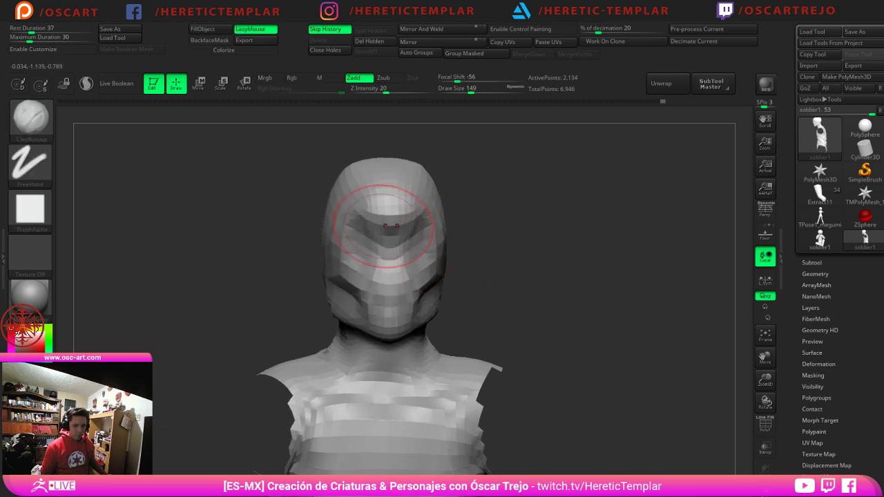
left_click_drag(384, 228, 391, 280)
left_click_drag(392, 228, 392, 273, "shift")
left_click_drag(529, 310, 529, 271, "alt")
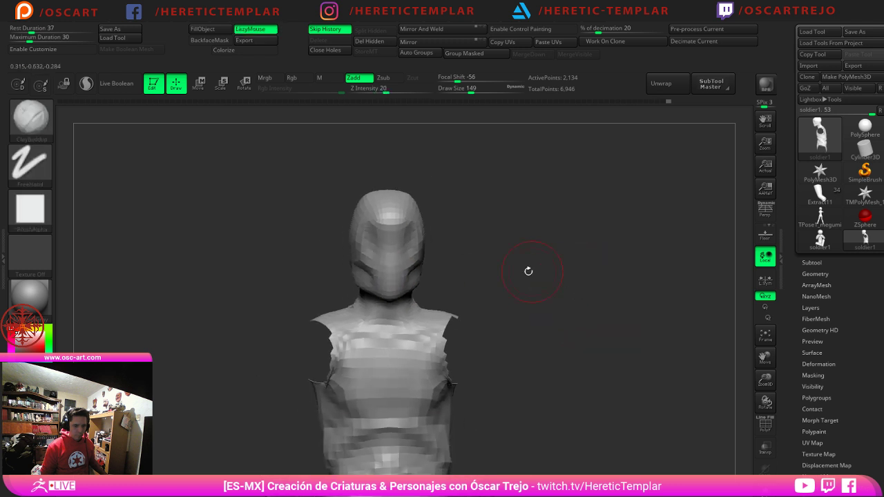
left_click_drag(410, 260, 415, 264, "shift")
left_click_drag(408, 223, 414, 240, "shift")
Step: Unhide the arms and legs so the whole body mesh is shown, and inspect it from behind
left_click(568, 284, "ctrl+shift")
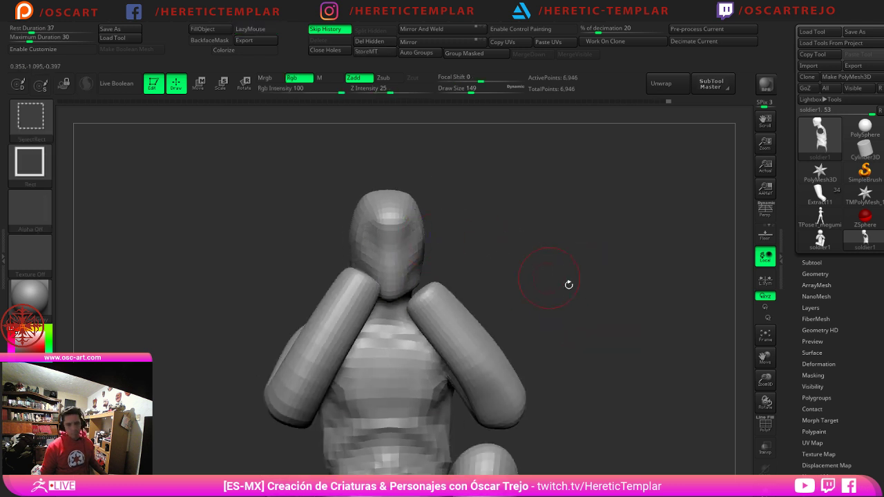
mouse_move(568, 284)
left_mouse_down("alt")
mouse_move(560, 244)
mouse_move(509, 265)
mouse_move(537, 292)
left_mouse_up("alt")
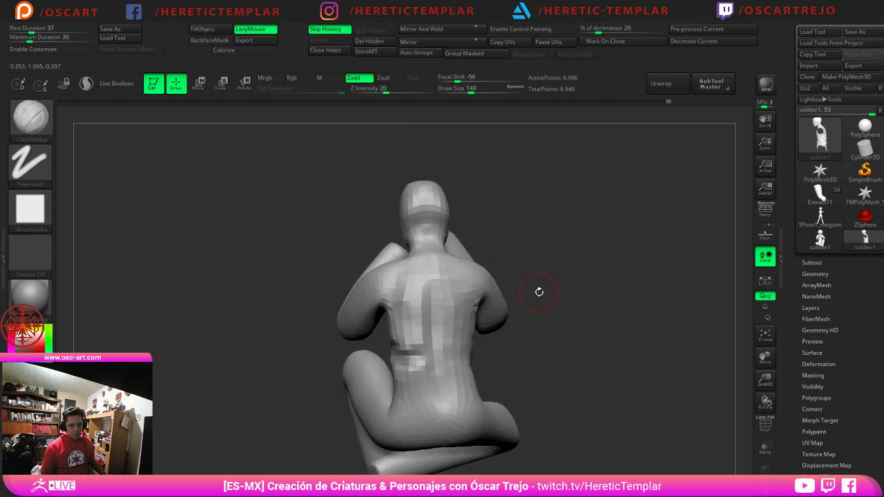
mouse_move(607, 337)
left_mouse_down("alt")
mouse_move(570, 260)
mouse_move(574, 314)
left_mouse_up("alt")
left_click_drag(594, 326, 548, 333)
mouse_move(361, 394)
left_mouse_down("alt")
mouse_move(376, 389)
mouse_move(340, 415)
left_mouse_up("alt")
left_click_drag(252, 423, 320, 436)
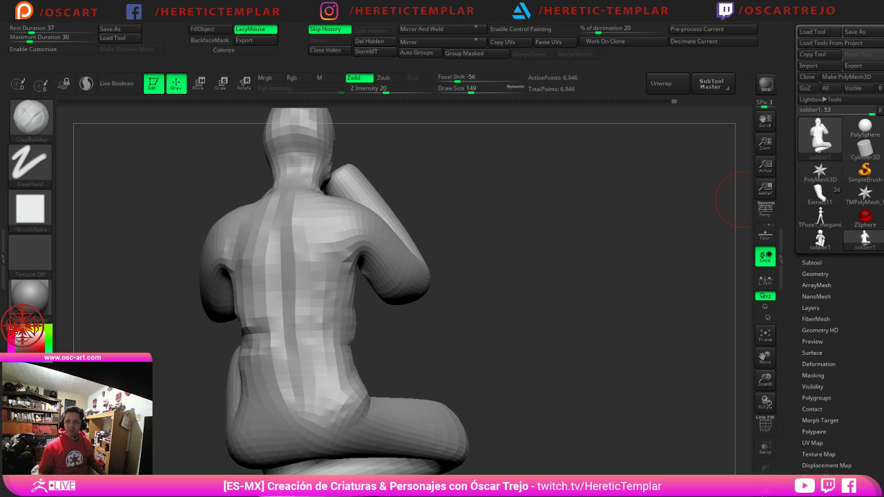
Step: Build up the lower back, waist and hip with the ClayBuildup brush at draw sizes of 207 and 239
mouse_move(517, 348)
left_mouse_down()
mouse_move(558, 306)
mouse_move(565, 317)
left_mouse_up()
mouse_move(565, 317)
left_mouse_down("alt")
mouse_move(573, 290)
mouse_move(576, 325)
left_mouse_up("alt")
key("s")
mouse_move(379, 325)
left_mouse_down()
mouse_move(355, 293)
mouse_move(369, 287)
left_mouse_up()
left_click_drag(352, 317, 368, 294)
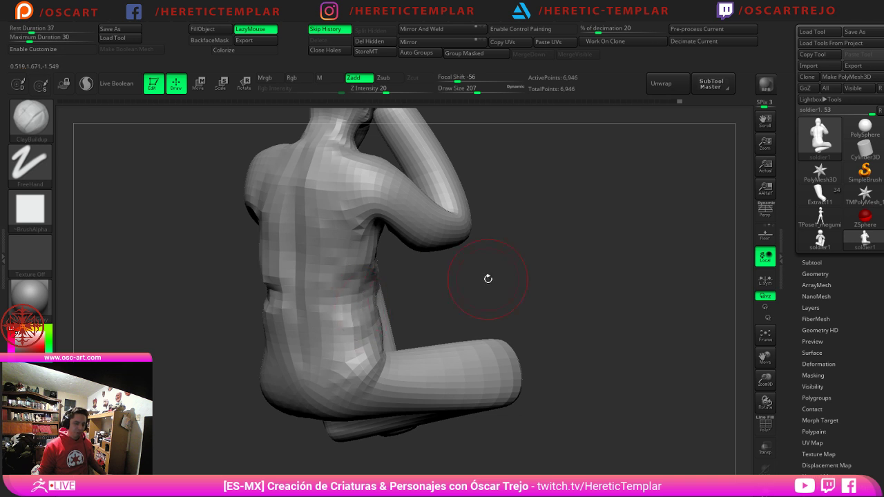
mouse_move(488, 278)
left_mouse_down()
mouse_move(425, 280)
mouse_move(381, 295)
mouse_move(404, 287)
mouse_move(429, 299)
mouse_move(427, 312)
mouse_move(409, 287)
mouse_move(426, 286)
mouse_move(418, 300)
mouse_move(413, 285)
mouse_move(412, 308)
mouse_move(411, 282)
mouse_move(452, 309)
mouse_move(384, 324)
mouse_move(394, 315)
left_mouse_up()
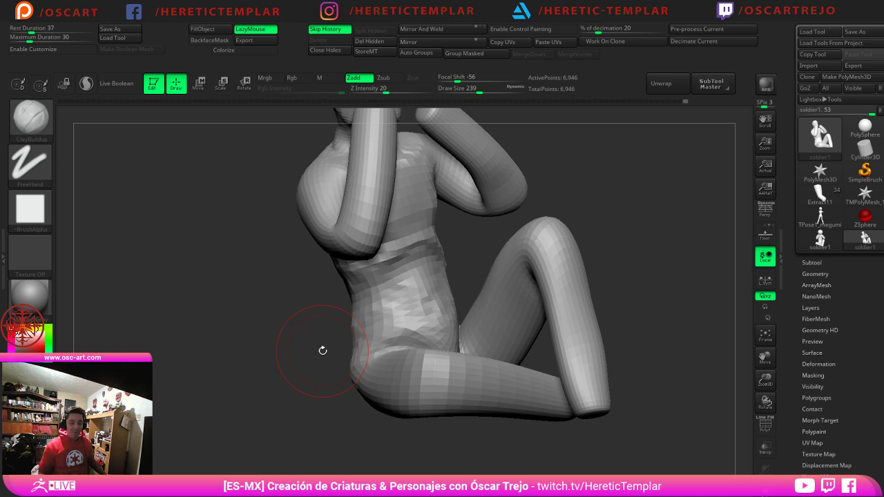
left_click_drag(288, 363, 266, 363, "shift")
mouse_move(288, 297)
left_mouse_down()
mouse_move(379, 309)
mouse_move(410, 333)
mouse_move(388, 342)
mouse_move(385, 360)
left_mouse_up()
left_click_drag(299, 371, 362, 381)
mouse_move(429, 313)
left_mouse_down()
mouse_move(480, 327)
mouse_move(569, 277)
left_mouse_up()
Step: Carve the crease between the thigh and the lower torso with the Dam Standard brush at a draw size of 239
key("b")
key("d")
key("s")
key("s")
mouse_move(389, 309)
left_mouse_down()
mouse_move(413, 331)
mouse_move(396, 328)
mouse_move(425, 325)
mouse_move(459, 266)
left_mouse_up()
mouse_move(496, 243)
left_mouse_down()
mouse_move(501, 250)
mouse_move(593, 249)
mouse_move(311, 290)
left_mouse_up()
left_click_drag(311, 290, 173, 358, "alt")
mouse_move(565, 273)
left_mouse_down("alt")
mouse_move(509, 244)
mouse_move(539, 272)
left_mouse_up("alt")
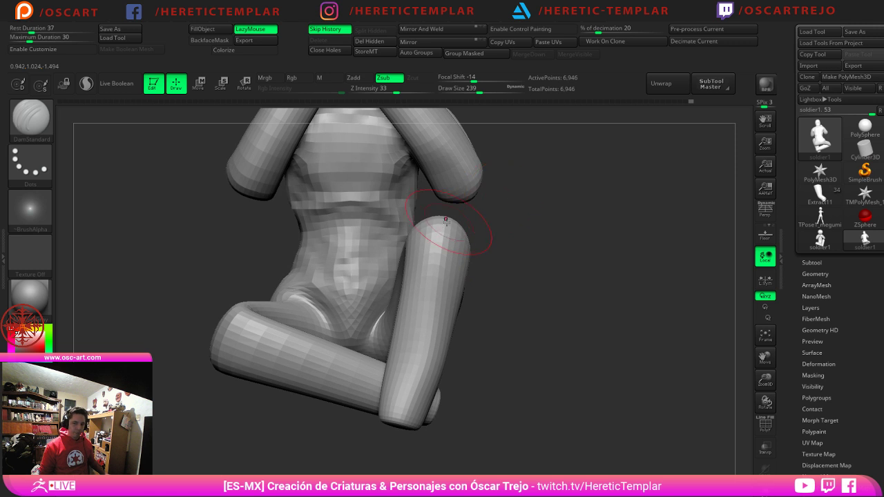
Step: Define the raised knee with the Dam Standard brush at a draw size of 217 and smooth its side
key("s")
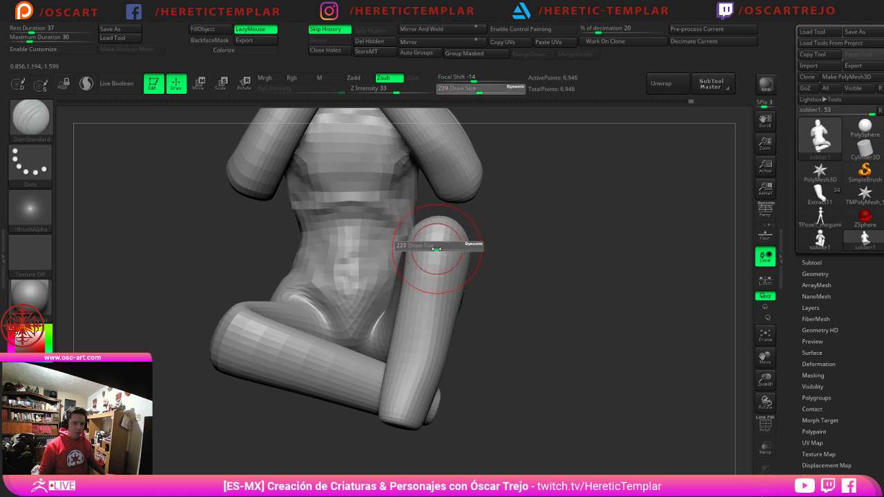
left_click_drag(440, 245, 436, 245)
left_click_drag(423, 240, 448, 239)
left_click_drag(587, 277, 511, 287)
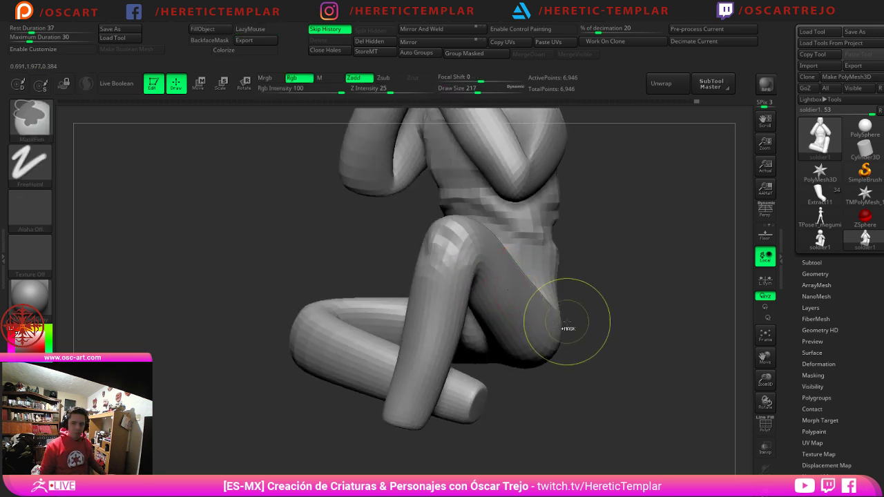
left_click_drag(568, 321, 517, 316)
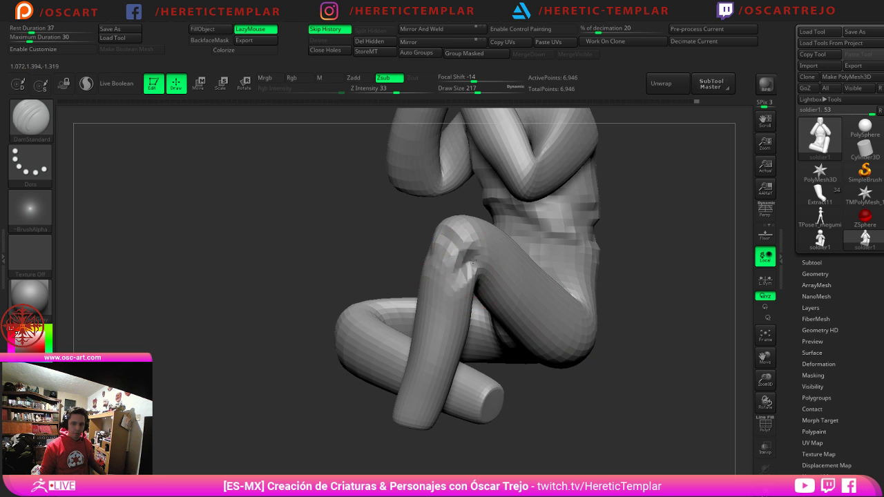
mouse_move(472, 262)
left_mouse_down("shift")
mouse_move(444, 274)
mouse_move(439, 260)
left_mouse_up("shift")
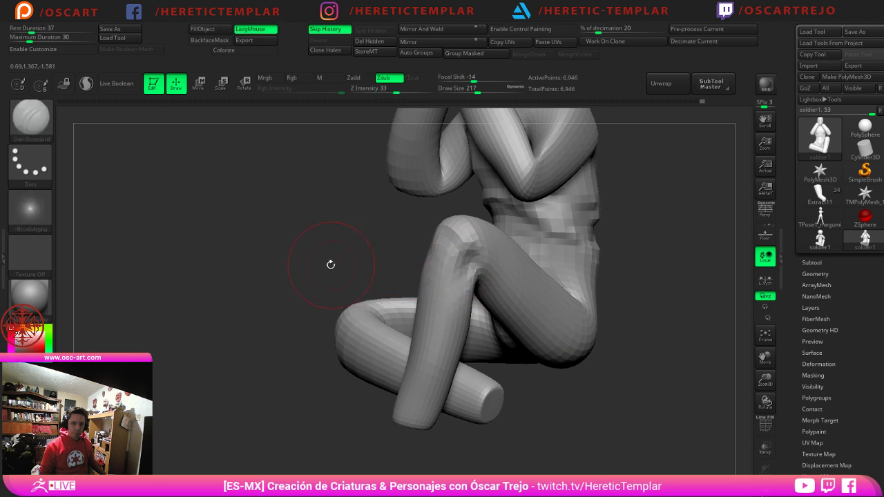
left_click_drag(329, 263, 428, 256)
left_click_drag(502, 285, 542, 307)
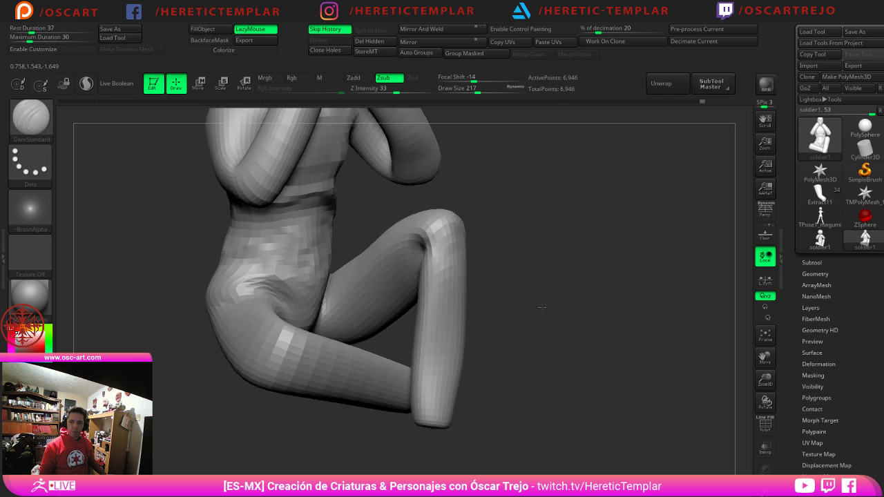
Step: Sharpen the inner side of the raised knee with the Pinch brush, reducing the draw size from 207 to 192
mouse_move(550, 274)
left_mouse_down("alt")
mouse_move(544, 294)
mouse_move(558, 314)
left_mouse_up("alt")
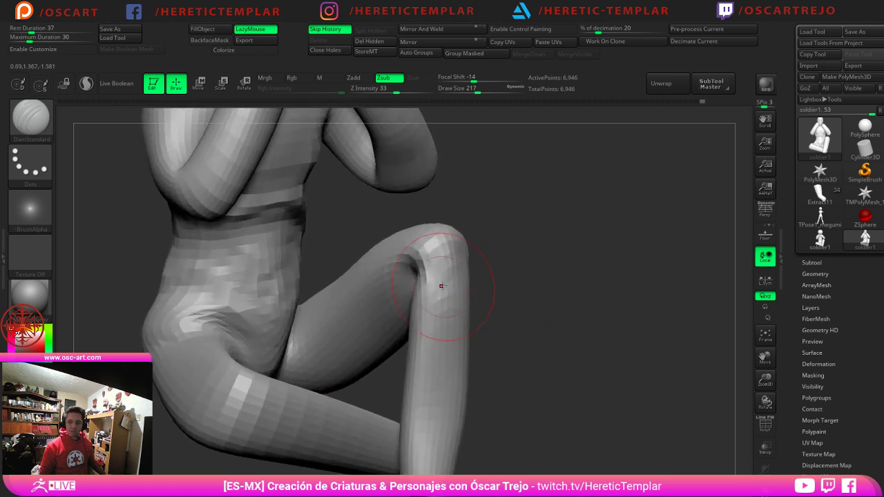
mouse_move(496, 286)
left_mouse_down("alt")
mouse_move(551, 276)
mouse_move(475, 295)
left_mouse_up("alt")
key("bracketleft")
key("b")
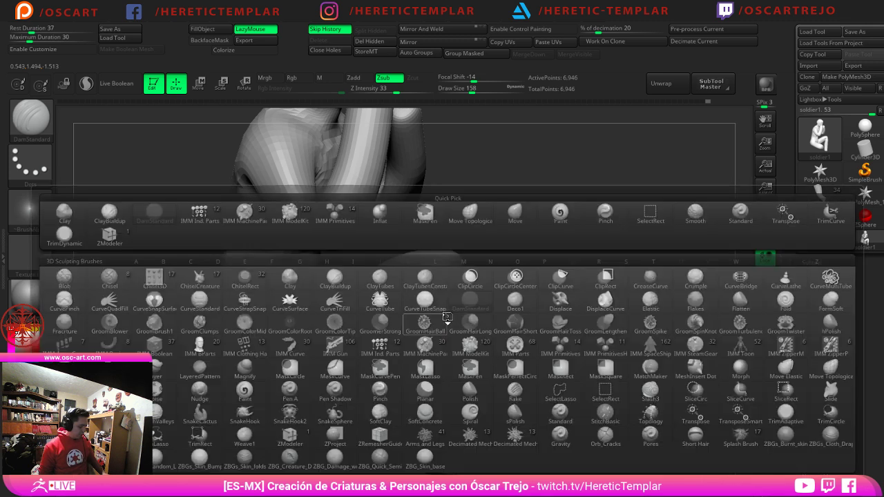
key("p")
key("i")
left_click_drag(448, 282, 425, 289)
key("s")
left_click_drag(412, 299, 428, 291)
key("s")
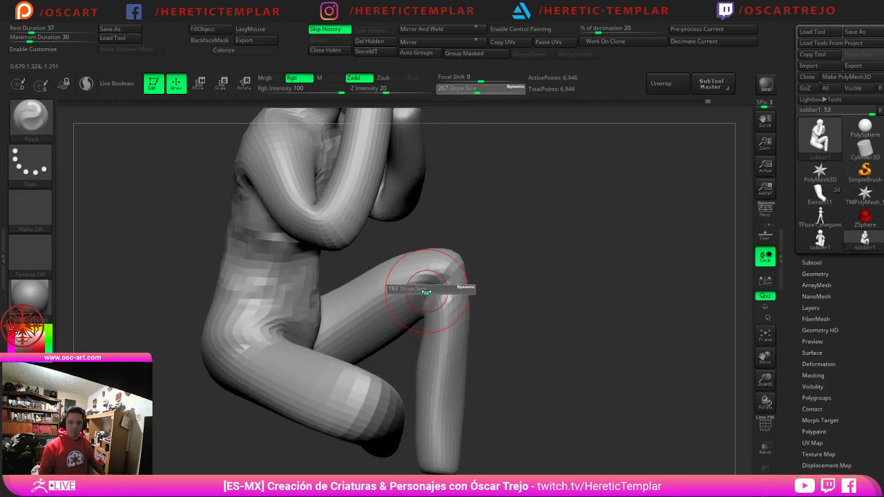
key("shift")
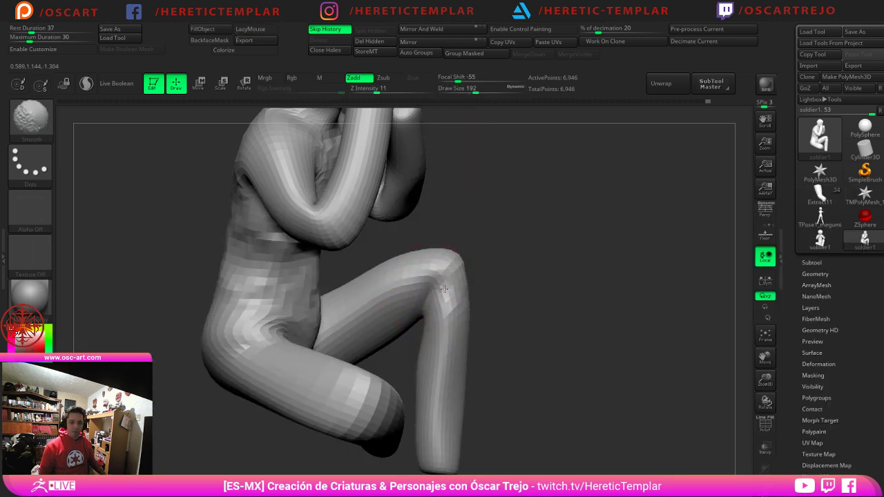
Step: Reshape the raised knee, upper shin and thigh with the Move Topological brush at draw sizes of 239 and 305
left_click_drag(473, 263, 507, 264)
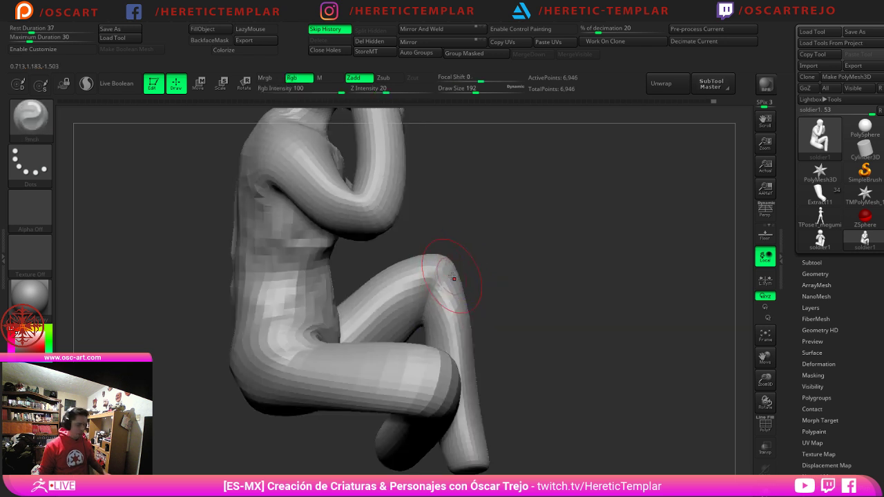
key("b")
key("m")
key("t")
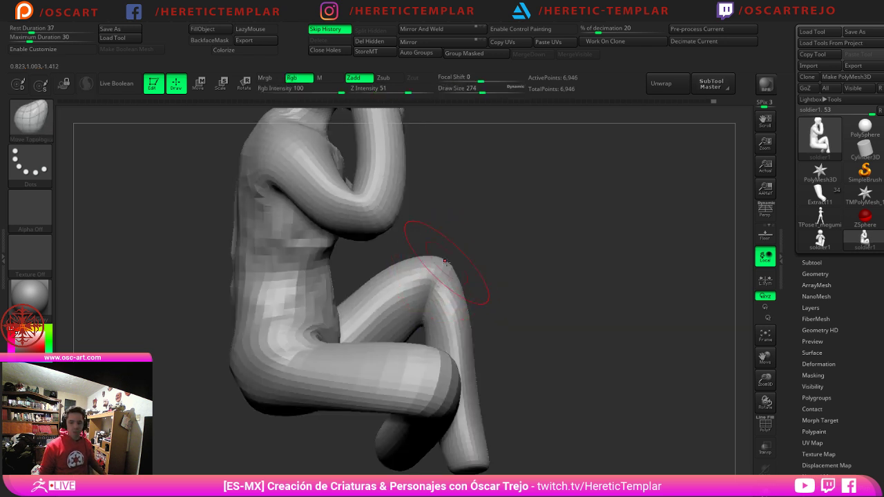
key("s")
key("s")
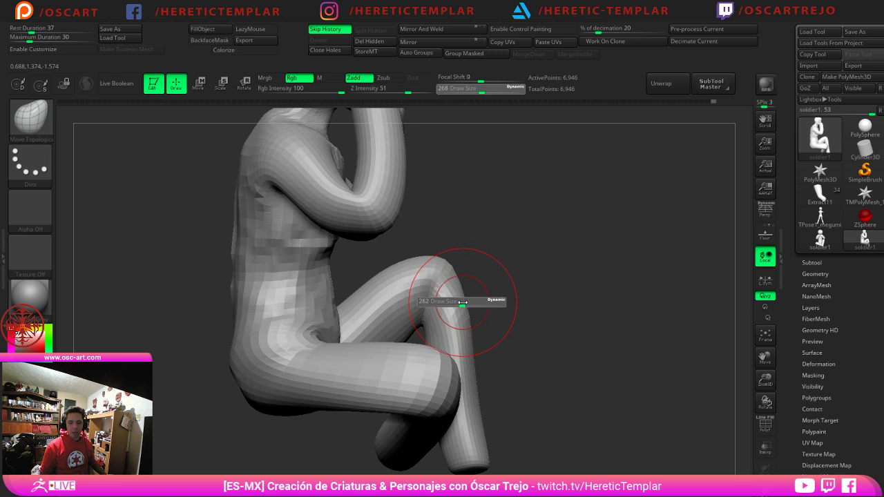
key("s")
left_click_drag(462, 287, 467, 288)
key("s")
left_click_drag(468, 293, 471, 292)
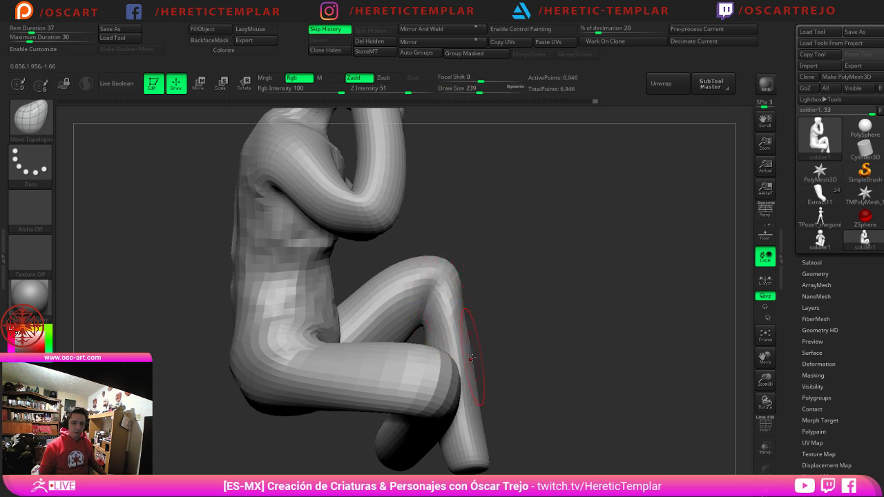
key("s")
left_click_drag(397, 275, 413, 277)
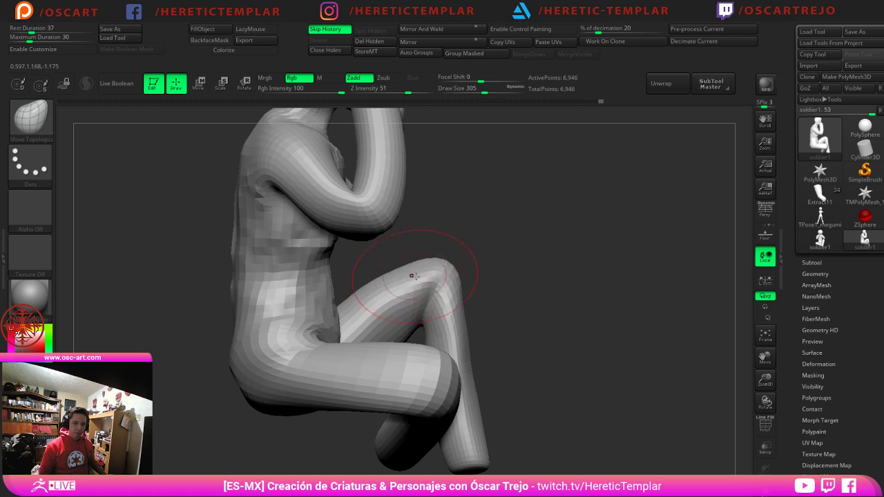
Step: Sculpt the outer thigh of the raised leg with the Dam Standard brush at a draw size of 187 and the Clay brush
left_click_drag(534, 264, 432, 278)
mouse_move(334, 284)
left_mouse_down()
mouse_move(297, 290)
mouse_move(353, 277)
left_mouse_up()
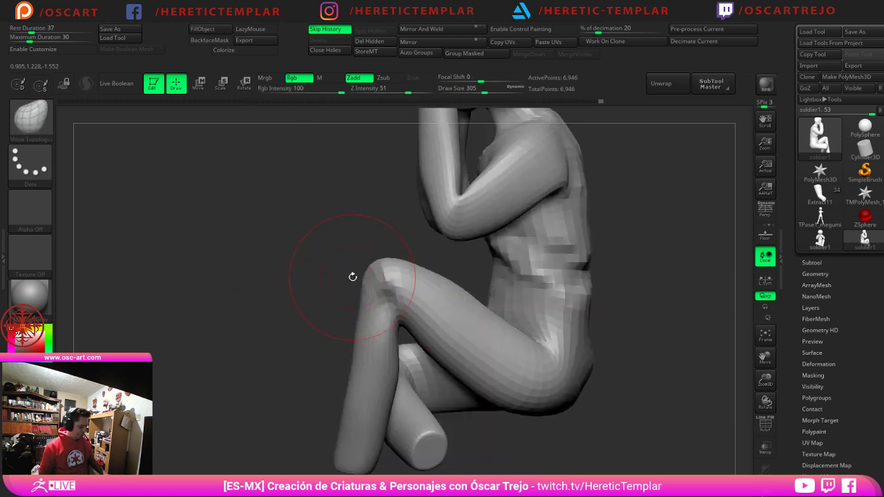
key("2")
key("s")
left_click_drag(513, 358, 503, 358)
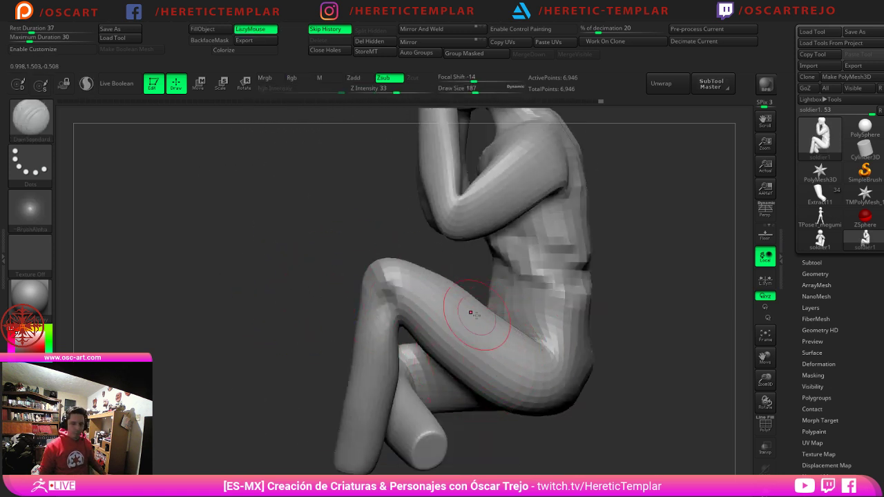
key("1")
key("s")
mouse_move(481, 325)
left_mouse_down()
mouse_move(521, 338)
mouse_move(507, 326)
left_mouse_up()
Step: Adjust the underside of the raised thigh with the Move Topological brush at a draw size of 299
key("3")
key("s")
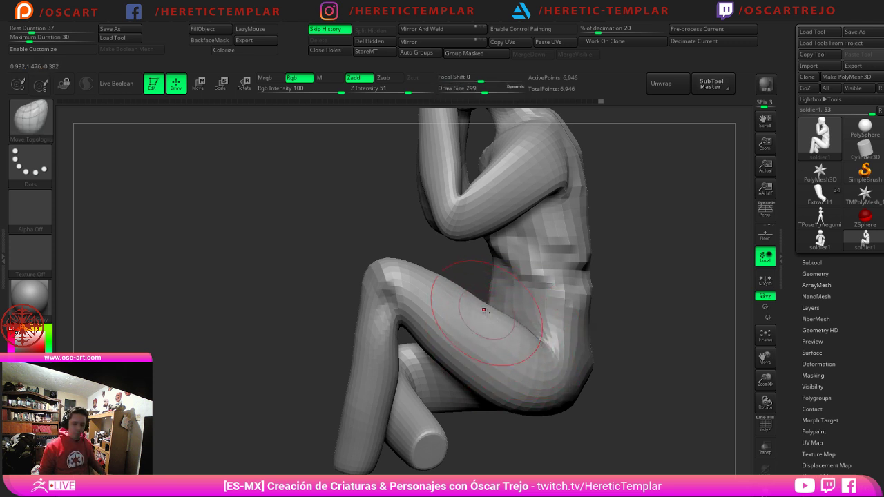
left_click_drag(481, 359, 497, 371)
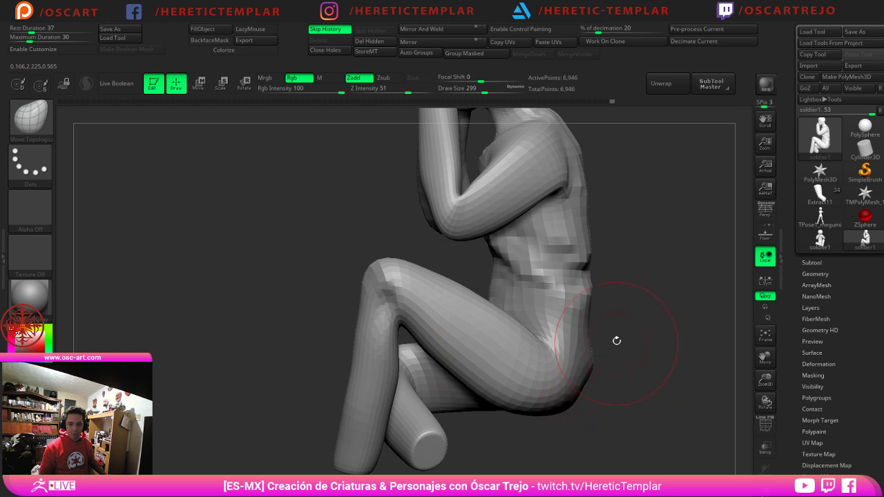
Step: Build up the outer hip where the raised thigh meets the waist with the Clay brush at a draw size of 245
mouse_move(617, 341)
left_mouse_down()
mouse_move(617, 327)
mouse_move(586, 331)
left_mouse_up()
key("2")
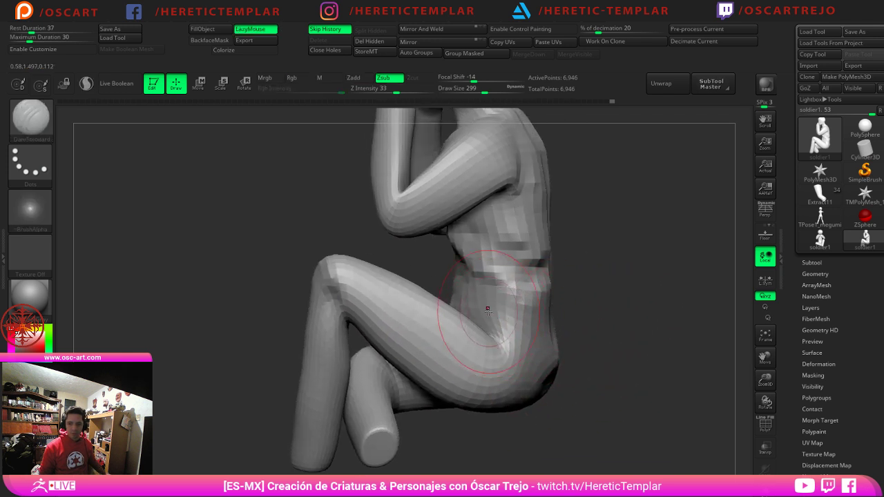
key("1")
key("s")
left_click_drag(495, 316, 521, 343)
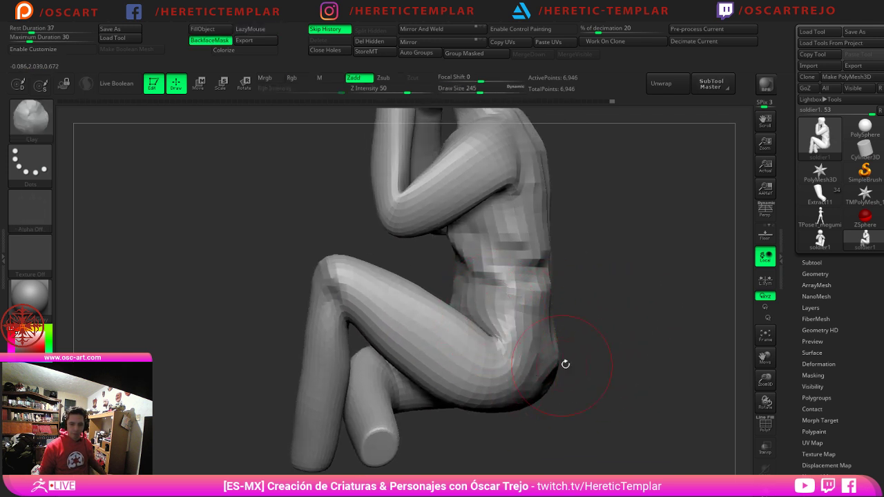
Step: Carve the cleft between the buttocks with the Dam Standard brush at a draw size of 245 and smooth the lower back
mouse_move(564, 363)
left_mouse_down()
mouse_move(518, 356)
mouse_move(526, 382)
left_mouse_up()
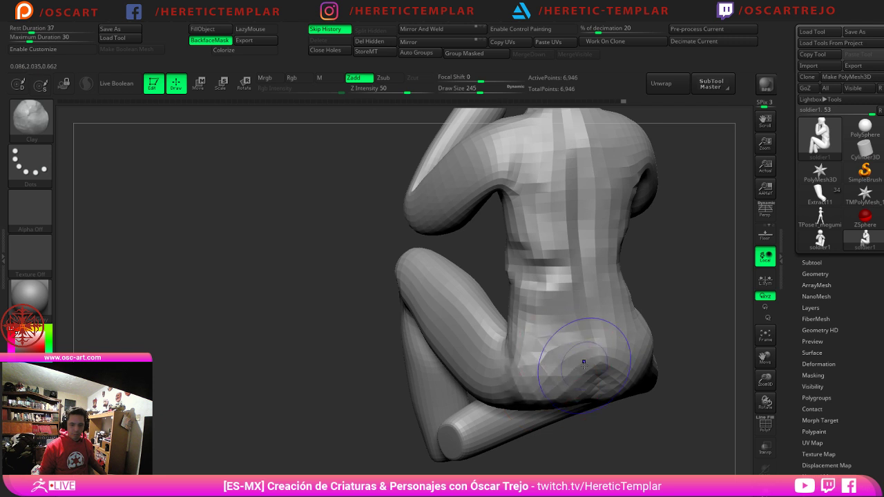
key("b")
key("d")
key("s")
mouse_move(596, 357)
left_mouse_down()
mouse_move(591, 311)
mouse_move(632, 335)
left_mouse_up()
left_click_drag(541, 292, 522, 243, "shift")
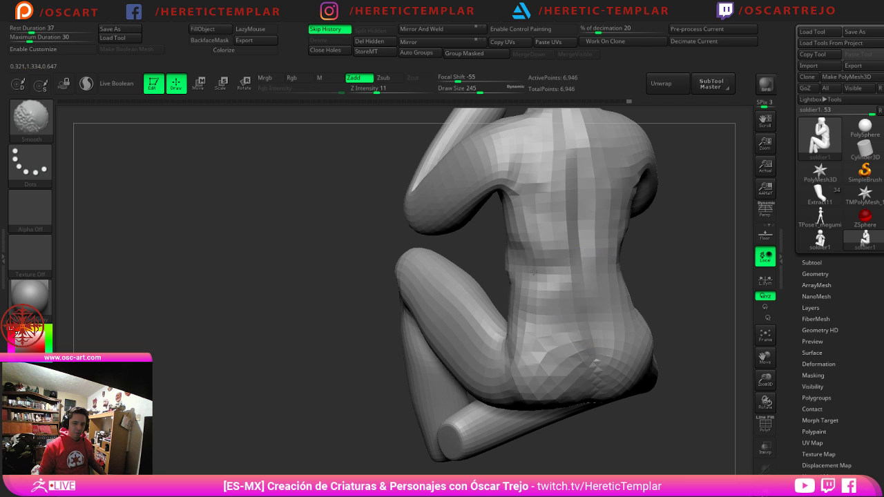
Step: Isolate the legs and sculpt the inner bend of the folded leg's knee with the Clay brush at a draw size of 192
mouse_move(339, 318)
left_mouse_down("alt")
mouse_move(268, 260)
mouse_move(651, 288)
mouse_move(568, 329)
mouse_move(576, 302)
mouse_move(615, 297)
mouse_move(576, 273)
mouse_move(579, 265)
left_mouse_up("alt")
left_click_drag(515, 338, 536, 335)
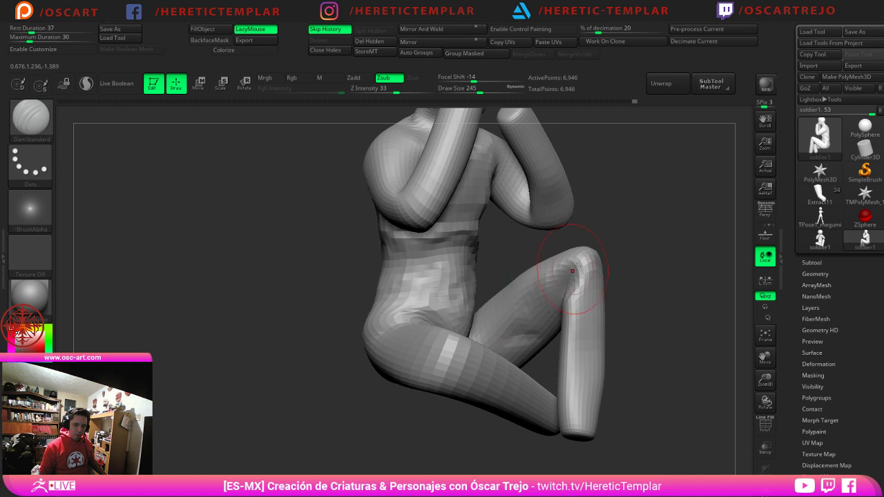
left_click_drag(616, 297, 564, 297)
key("b")
key("c")
key("l")
mouse_move(479, 304)
left_mouse_down()
mouse_move(493, 309)
mouse_move(493, 296)
mouse_move(481, 331)
mouse_move(481, 319)
mouse_move(450, 355)
mouse_move(423, 326)
mouse_move(396, 326)
left_mouse_up()
left_click_drag(327, 345, 343, 378)
left_click(406, 379, "ctrl+shift")
mouse_move(304, 356)
left_mouse_down()
mouse_move(299, 392)
mouse_move(268, 308)
mouse_move(264, 335)
left_mouse_up()
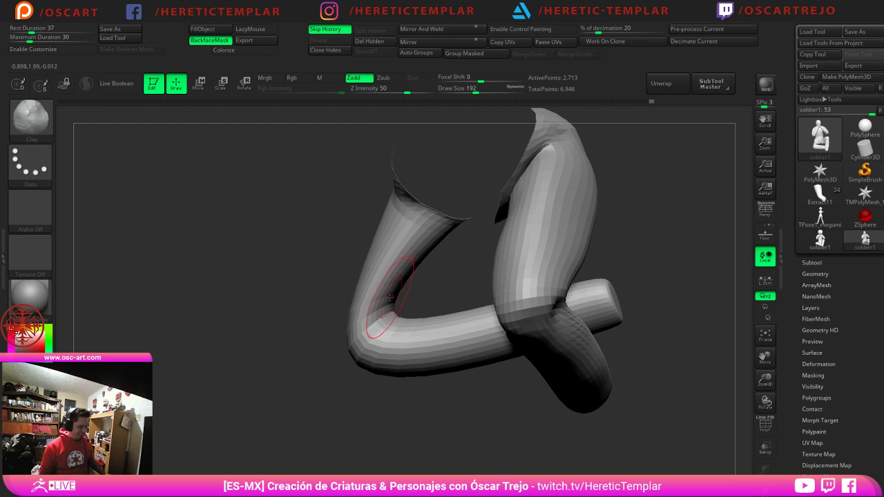
mouse_move(381, 314)
left_mouse_down()
mouse_move(424, 238)
mouse_move(428, 258)
mouse_move(388, 305)
mouse_move(429, 262)
mouse_move(378, 319)
left_mouse_up()
Step: Reshape the outer side of the folded leg's knee with the Move Topological brush at draw sizes of 207 and 212
mouse_move(304, 330)
left_mouse_down()
mouse_move(395, 328)
mouse_move(520, 299)
mouse_move(557, 319)
mouse_move(552, 354)
left_mouse_up()
key("b")
key("m")
key("t")
left_click_drag(547, 301, 473, 348)
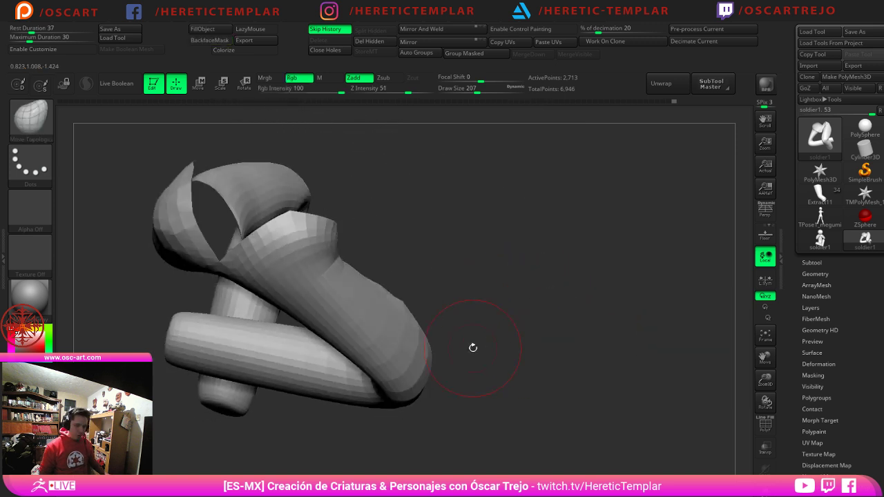
key("s")
left_click_drag(419, 368, 426, 368)
left_click_drag(486, 355, 435, 366)
key("s")
left_click_drag(420, 360, 425, 351)
key("s")
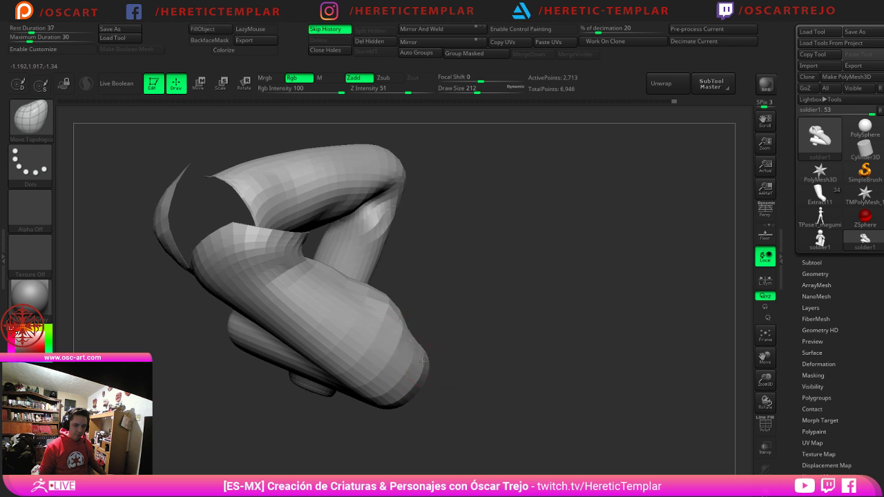
Step: Adjust the lower edge of the folded knee with the Move Topological brush at draw sizes of 245 and 262
key("s")
left_click_drag(388, 387, 388, 395)
key("s")
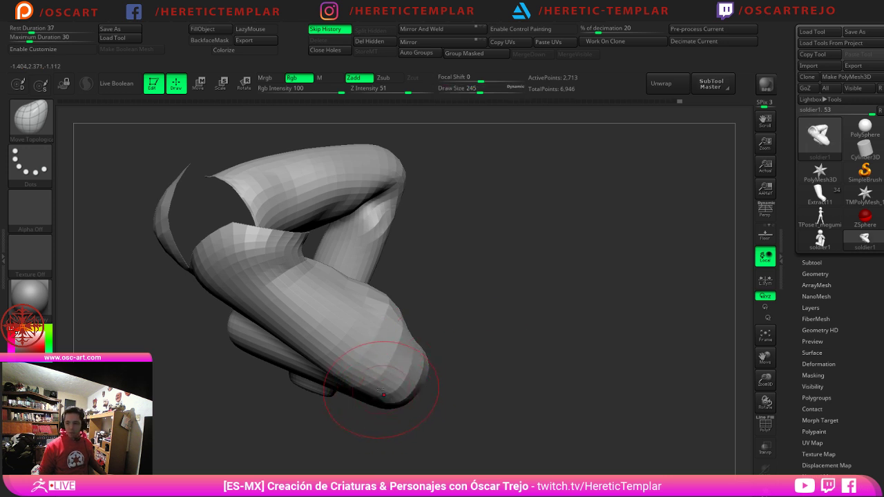
mouse_move(471, 315)
left_mouse_down()
mouse_move(421, 326)
mouse_move(399, 306)
mouse_move(354, 293)
left_mouse_up()
key("s")
mouse_move(449, 366)
left_mouse_down()
mouse_move(258, 370)
mouse_move(247, 412)
mouse_move(310, 414)
mouse_move(428, 380)
left_mouse_up()
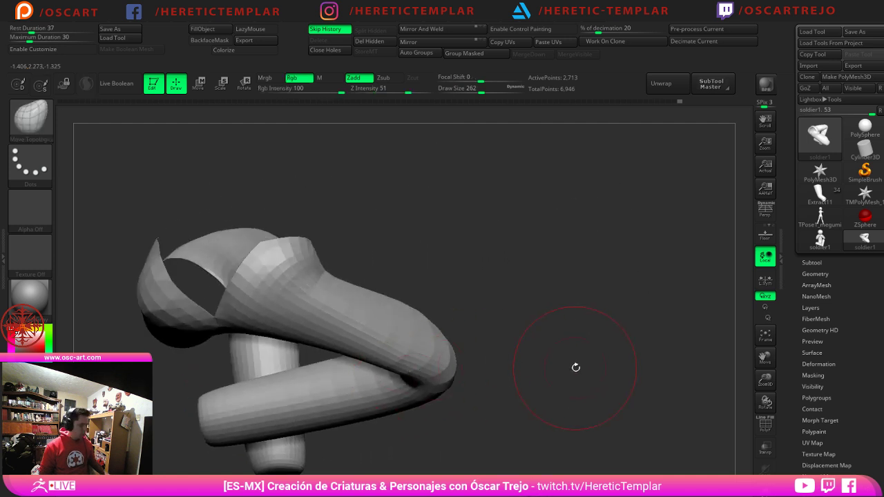
Step: Build up the folded leg's thigh down to the knee with the ClayBuildup brush at a draw size of 293
key("b")
key("d")
key("s")
mouse_move(574, 358)
left_mouse_down()
mouse_move(576, 297)
mouse_move(601, 295)
mouse_move(515, 282)
left_mouse_up()
key("b")
key("c")
key("b")
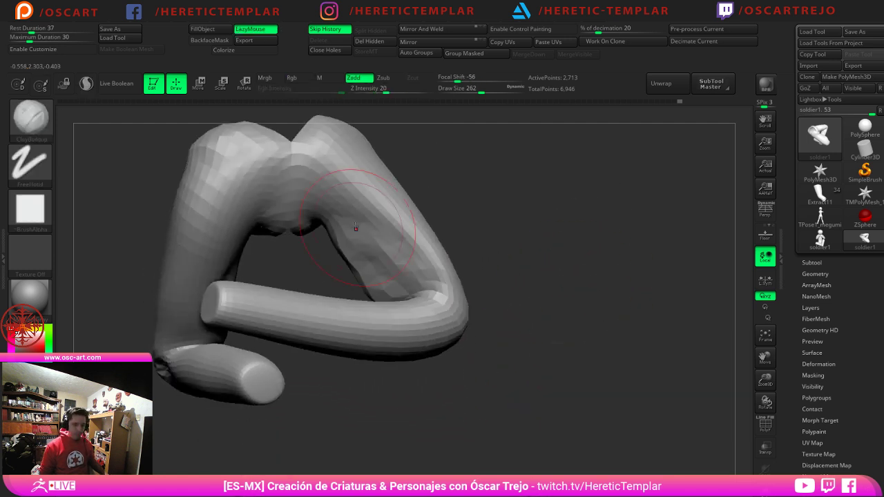
key("s")
left_click(351, 223)
left_click_drag(369, 212, 445, 296)
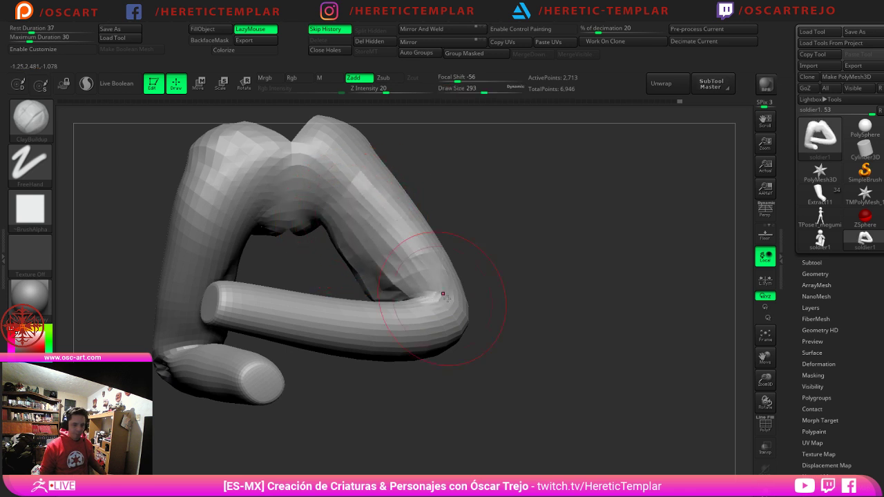
Step: Pull in the front of the folded knee with the Move Topological brush at a draw size of 251
mouse_move(536, 304)
left_mouse_down()
mouse_move(563, 351)
mouse_move(523, 379)
mouse_move(398, 351)
mouse_move(473, 419)
left_mouse_up()
key("s")
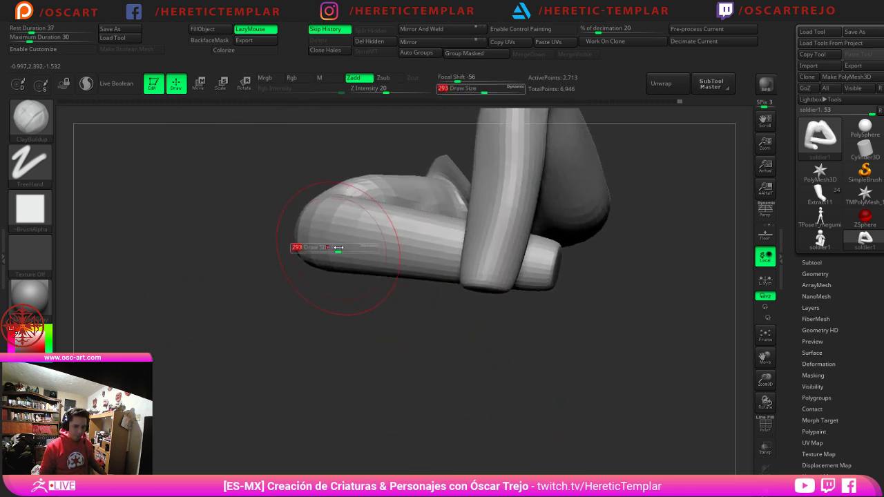
left_click_drag(339, 247, 324, 247)
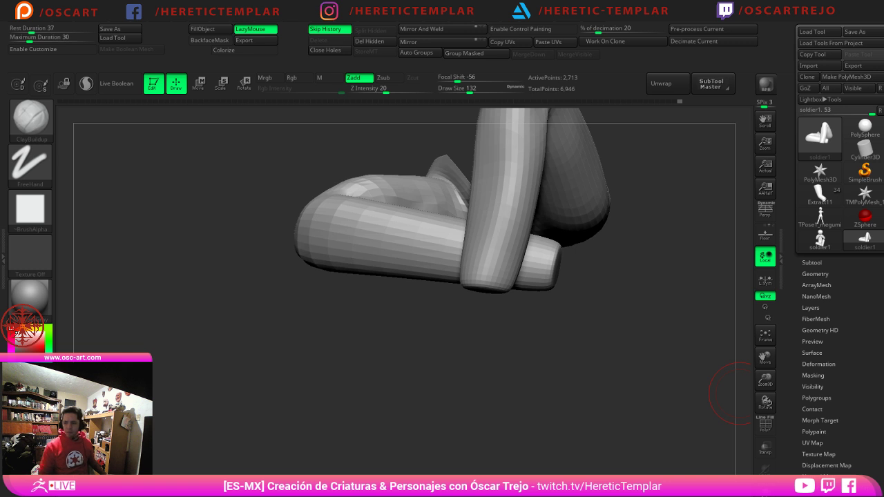
left_click_drag(295, 309, 253, 261)
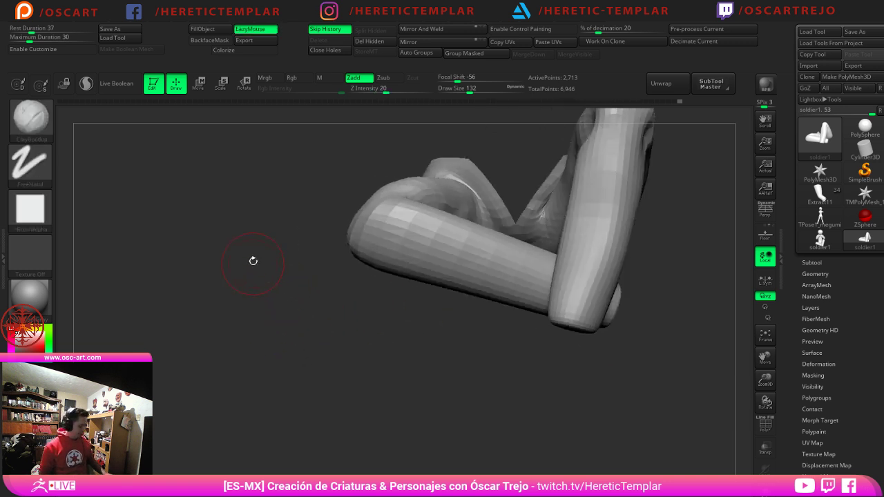
key("b")
key("m")
key("t")
left_click_drag(371, 222, 383, 223)
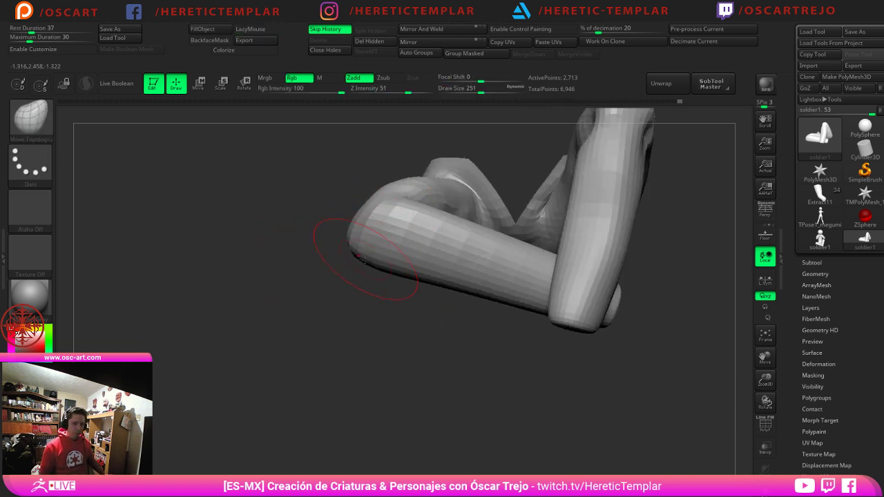
left_click_drag(356, 254, 376, 243)
left_click_drag(405, 209, 404, 217)
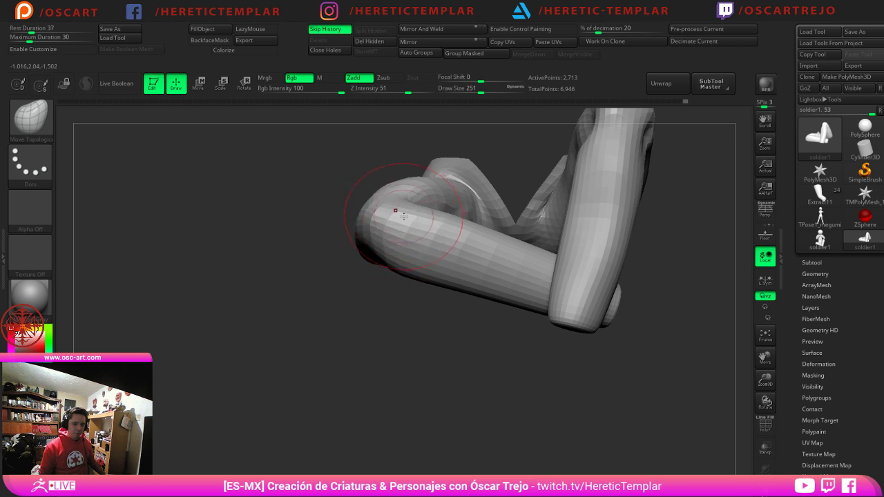
Step: Build up the folded leg's calf and knee bend with the ClayBuildup brush at a draw size of 239, using backface masking, and smooth it
left_click_drag(420, 287, 397, 378)
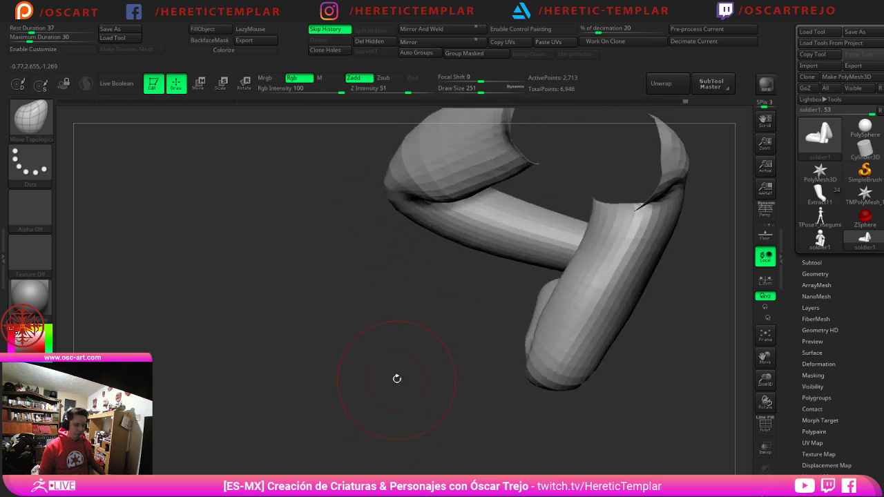
key("b")
key("c")
key("b")
key("s")
left_click_drag(492, 220, 472, 217)
key("s")
left_click(472, 217)
key("bracketleft")
key("bracketleft")
key("bracketleft")
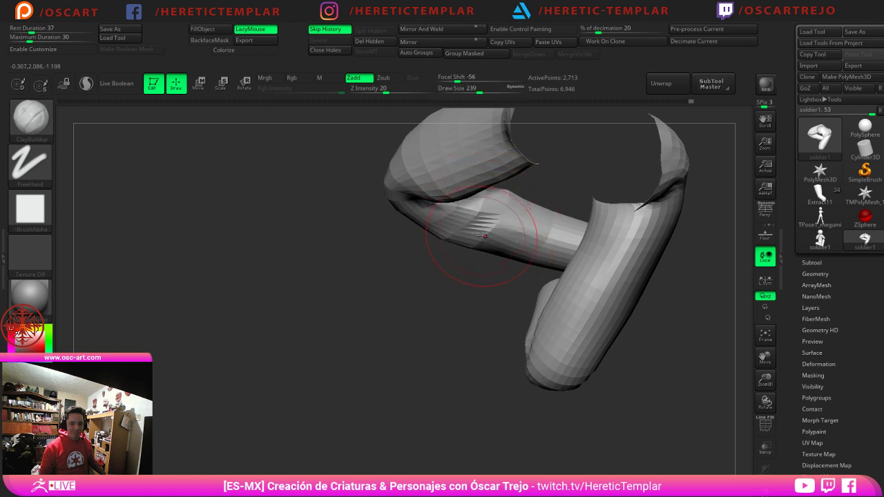
key("ctrl+z")
left_click(211, 41)
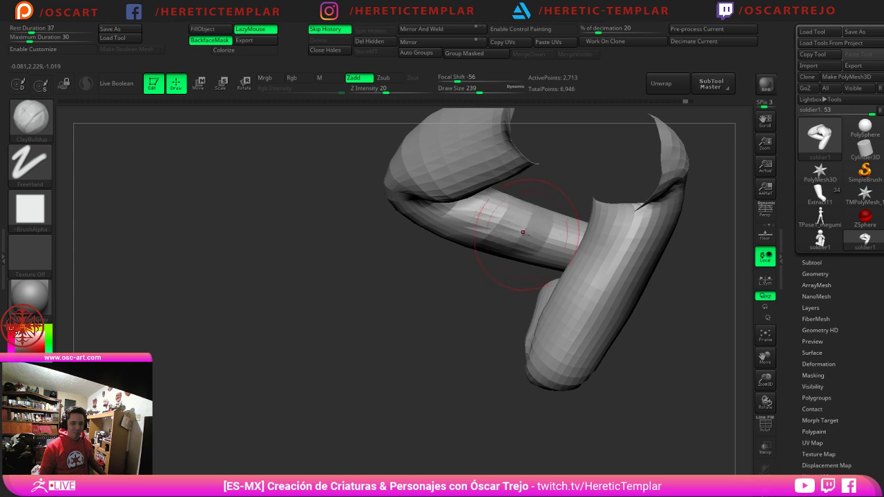
key("shift")
mouse_move(488, 254)
left_mouse_down()
mouse_move(391, 173)
mouse_move(371, 251)
left_mouse_up()
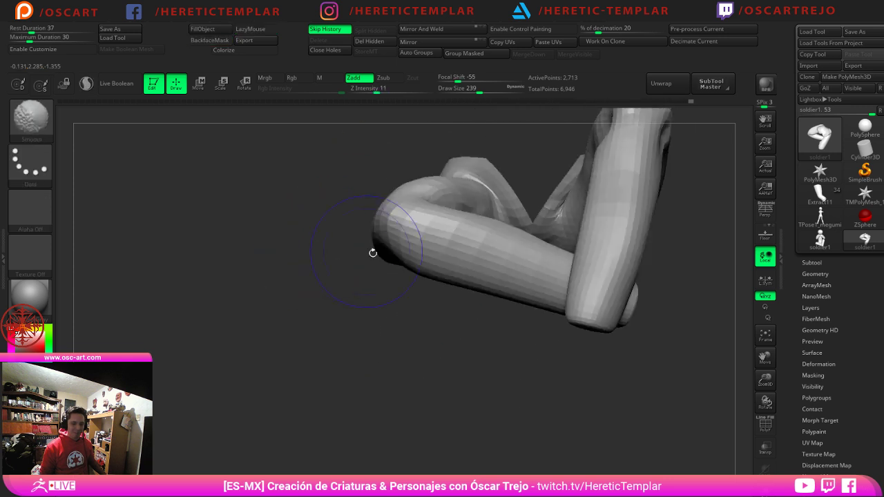
mouse_move(363, 295)
left_mouse_down()
mouse_move(507, 308)
mouse_move(684, 344)
mouse_move(515, 404)
left_mouse_up()
mouse_move(484, 272)
left_mouse_down()
mouse_move(478, 259)
mouse_move(480, 274)
mouse_move(466, 290)
left_mouse_up()
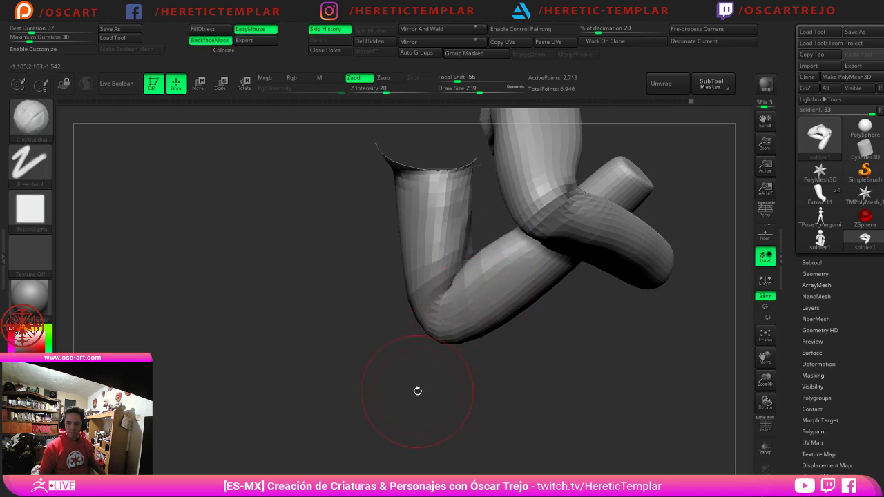
Step: Carve the side and back of the raised knee with the Dam Standard brush at a smaller draw size
left_click_drag(417, 391, 331, 319)
key("b")
key("d")
key("s")
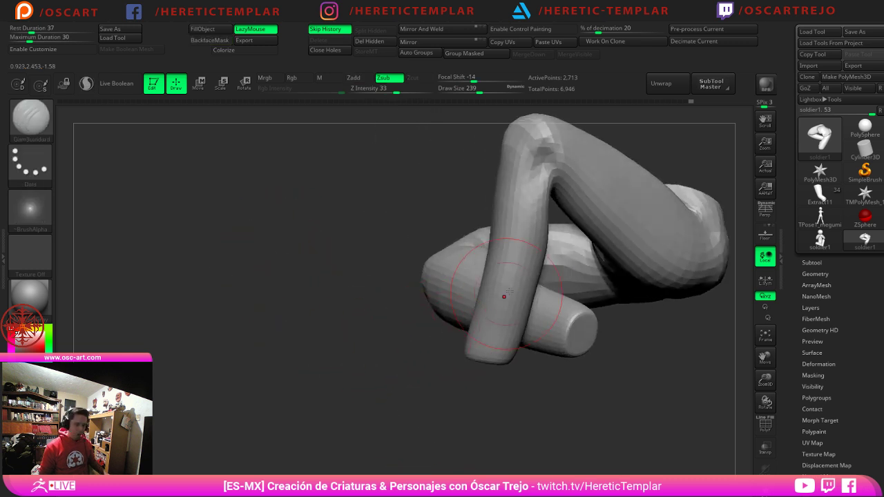
key("s")
left_click_drag(537, 211, 530, 212)
key("s")
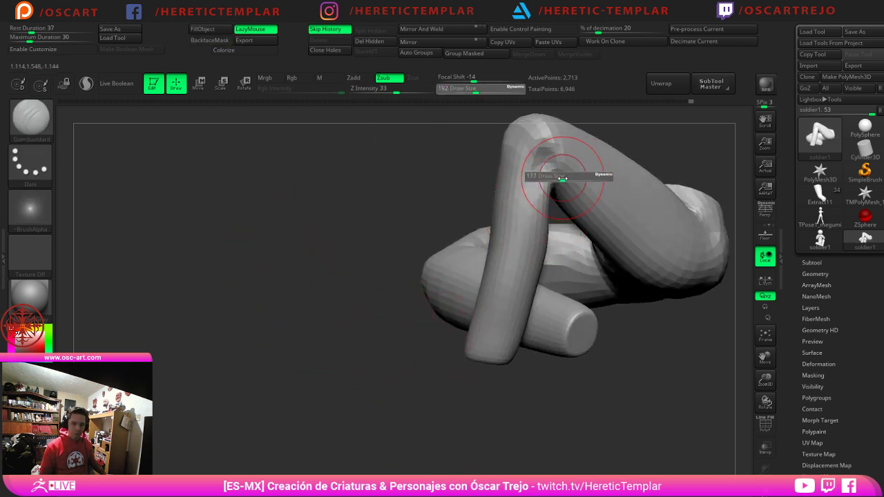
mouse_move(568, 177)
left_mouse_down()
mouse_move(617, 225)
mouse_move(617, 242)
mouse_move(589, 208)
left_mouse_up()
left_click_drag(381, 266, 356, 209, "alt")
left_click_drag(356, 209, 270, 303, "alt")
left_click_drag(578, 245, 597, 248)
mouse_move(587, 217)
left_mouse_down()
mouse_move(573, 228)
mouse_move(552, 220)
left_mouse_up()
Step: Build up the knee sides and front of the raised leg's shin with the ClayBuildup brush at a draw size of 234
key("b")
key("c")
key("b")
key("s")
left_click(463, 221)
key("s")
left_click_drag(424, 220, 417, 220)
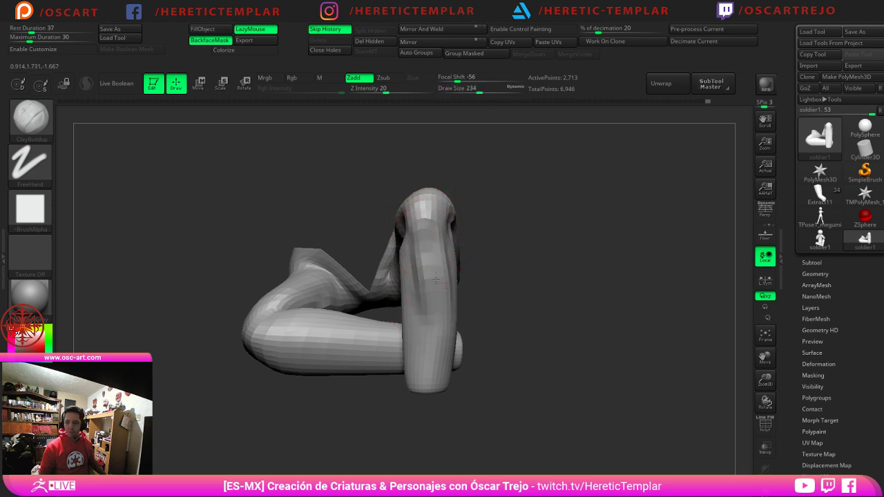
left_click_drag(436, 281, 433, 331)
left_click_drag(546, 304, 495, 305)
Step: Build up the raised leg's calf and outer shin with the ClayBuildup brush at a draw size of 286
key("s")
mouse_move(447, 269)
left_mouse_down()
mouse_move(446, 242)
mouse_move(532, 283)
mouse_move(588, 290)
left_mouse_up()
mouse_move(594, 254)
left_mouse_down()
mouse_move(545, 226)
mouse_move(576, 251)
left_mouse_up()
left_click_drag(618, 326, 571, 330)
mouse_move(453, 319)
left_mouse_down()
mouse_move(463, 261)
mouse_move(472, 264)
left_mouse_up()
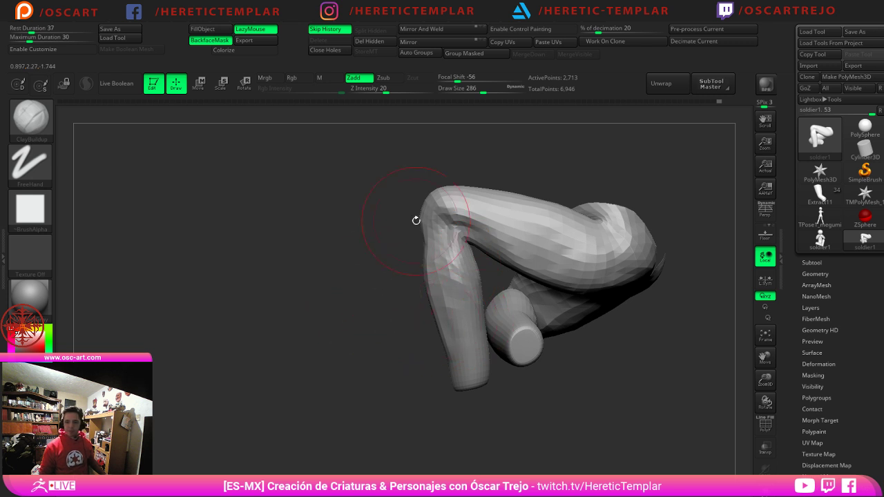
left_click_drag(378, 229, 577, 286)
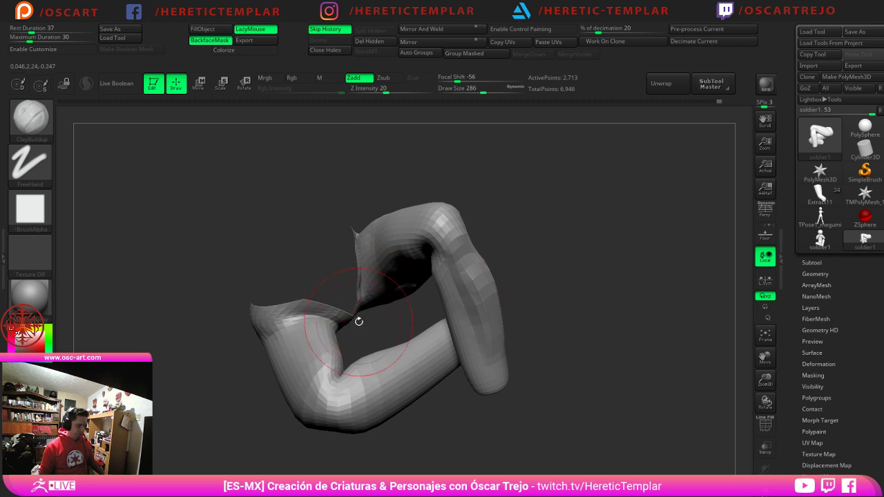
Step: Show the whole figure again and adjust the outer hip above the folded leg with the Move brush at a draw size of 318
left_click(217, 363, "ctrl+shift")
left_click_drag(219, 365, 232, 337)
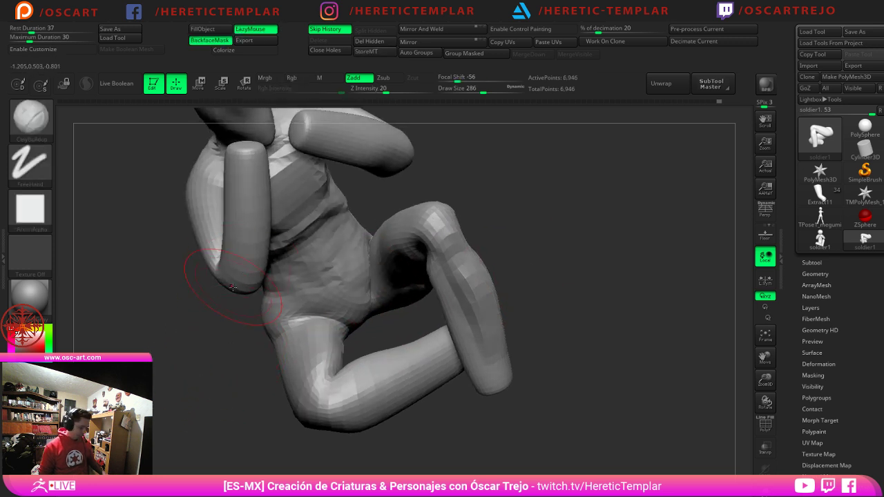
key("b")
key("t")
key("d")
key("s")
left_click_drag(273, 317, 271, 324)
key("s")
key("s")
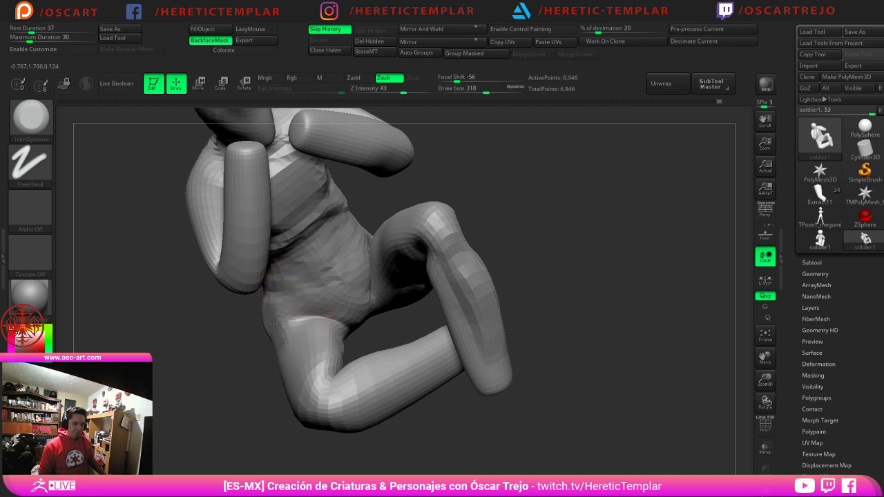
left_click(273, 324, "ctrl+shift")
left_click(252, 324, "ctrl+shift")
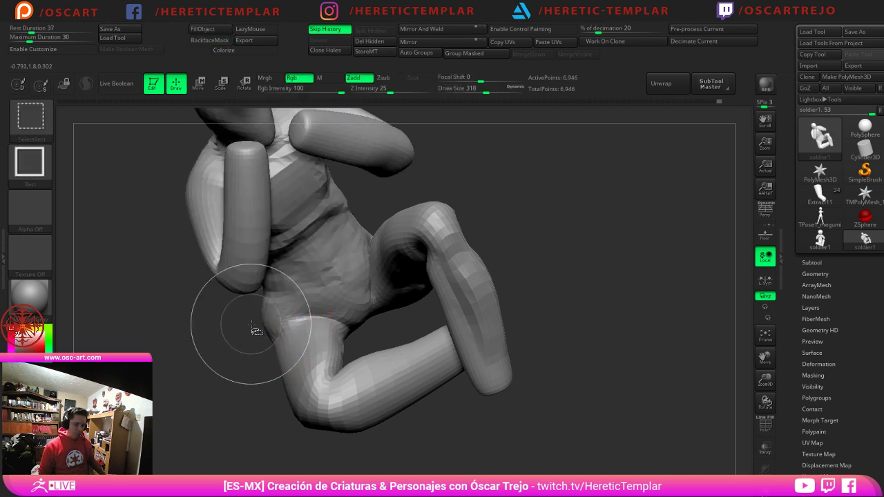
left_click_drag(267, 323, 276, 323)
left_click_drag(542, 294, 529, 309, "alt")
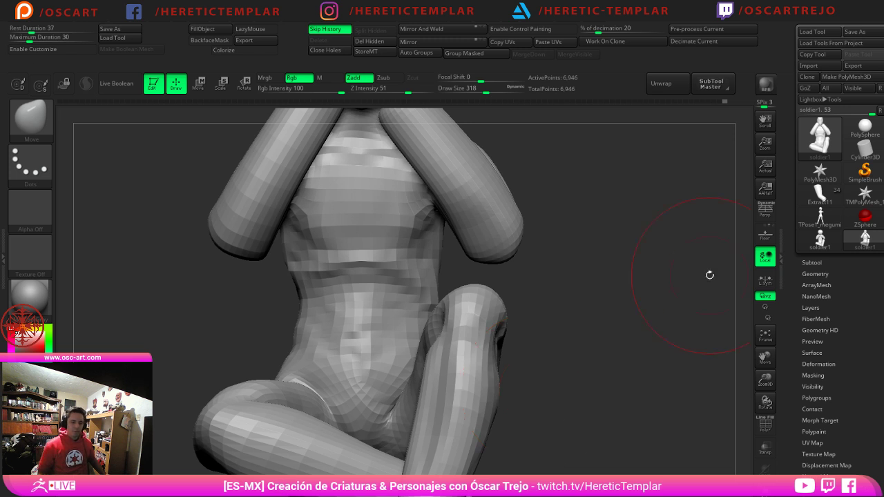
left_click_drag(577, 278, 572, 312, "alt")
key("b")
key("d")
key("s")
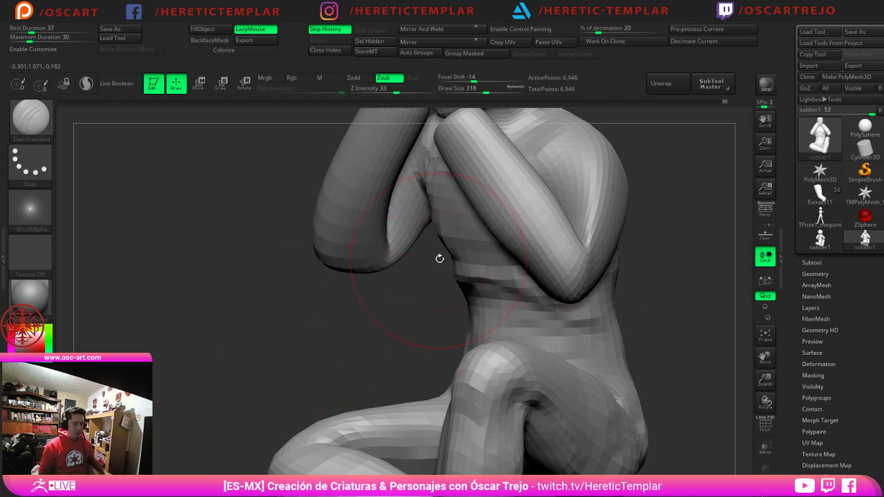
left_click_drag(440, 258, 339, 315)
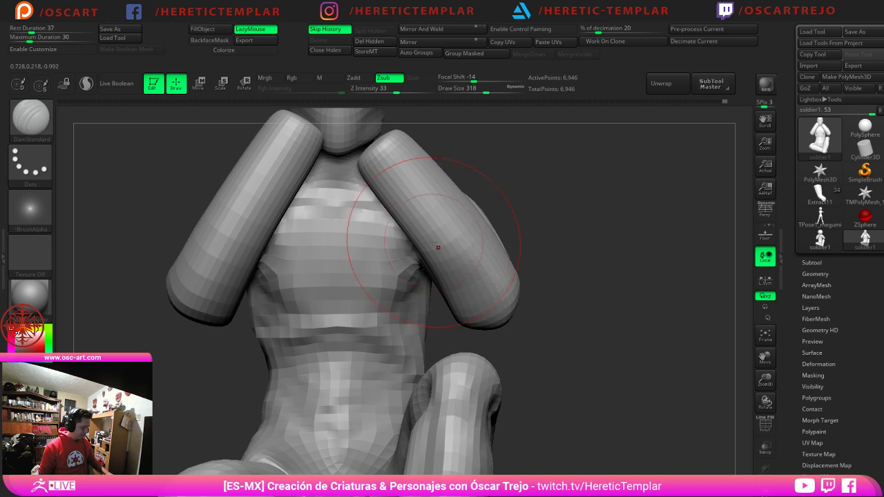
Step: Reshape the forearm and upper arm on the raised-knee side with the Move Topological brush at a draw size of 400
key("b")
key("m")
key("t")
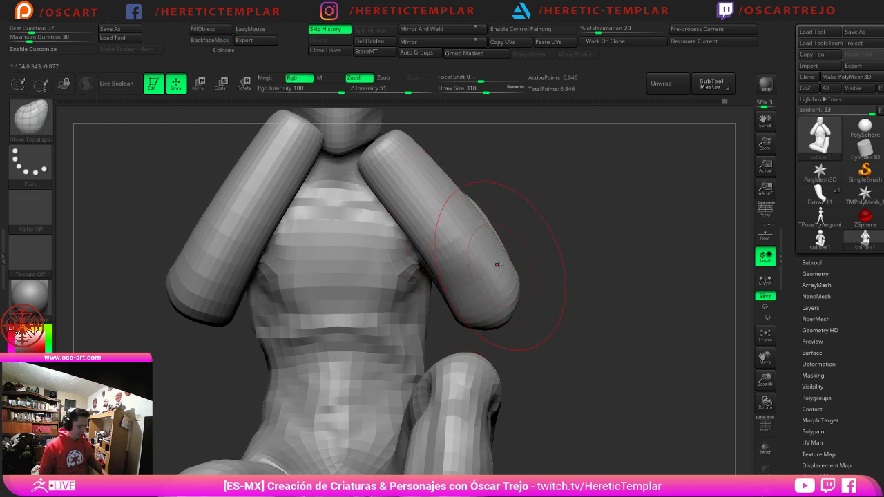
key("s")
left_click_drag(488, 261, 493, 259)
key("s")
left_click_drag(454, 194, 453, 193)
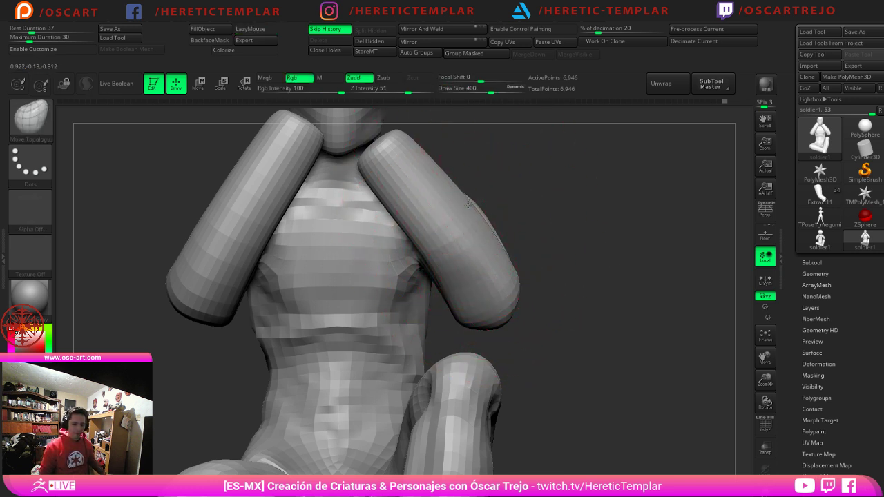
left_click_drag(443, 229, 430, 235)
left_click_drag(463, 209, 451, 217)
Step: Refine the same arm's elbow and forearm contour with the Move Topological brush, ending at a draw size of 365
key("s")
left_click_drag(470, 252, 467, 260)
left_click_drag(412, 173, 423, 166)
left_click_drag(567, 200, 414, 204)
key("s")
left_click_drag(381, 207, 407, 200)
key("s")
key("s")
left_click_drag(414, 199, 424, 200)
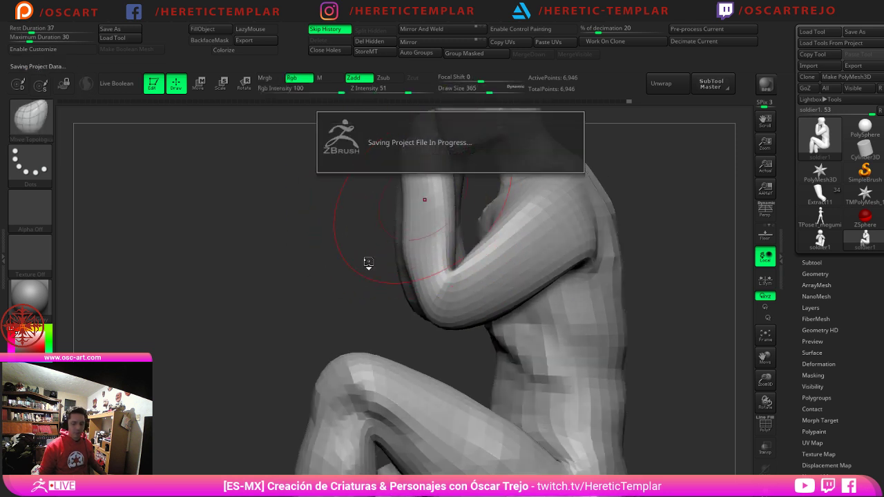
Step: Try to inflate the elbow and forearm on the raised-knee side with the Inflat brush at a draw size of 365, and undo it
mouse_move(334, 276)
left_mouse_down()
mouse_move(316, 279)
mouse_move(338, 295)
left_mouse_up()
key("b")
key("i")
key("n")
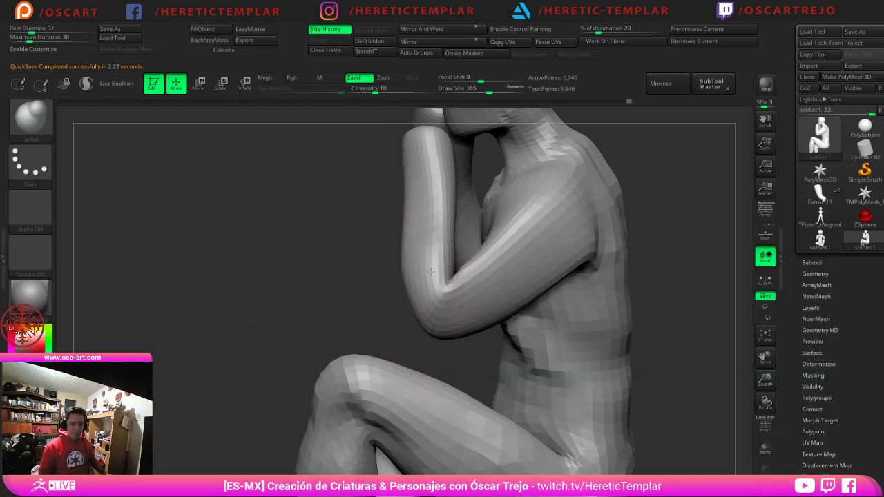
left_click_drag(432, 279, 434, 287, "shift")
left_click_drag(334, 280, 400, 282)
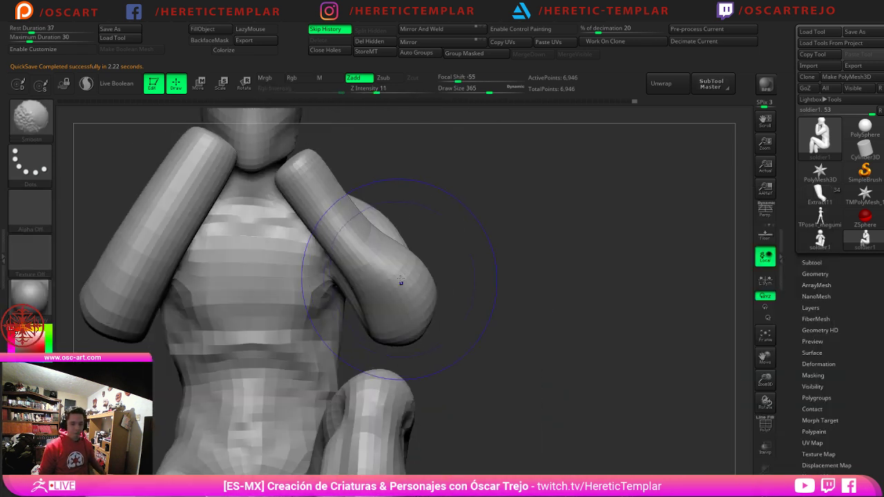
key("ctrl+z")
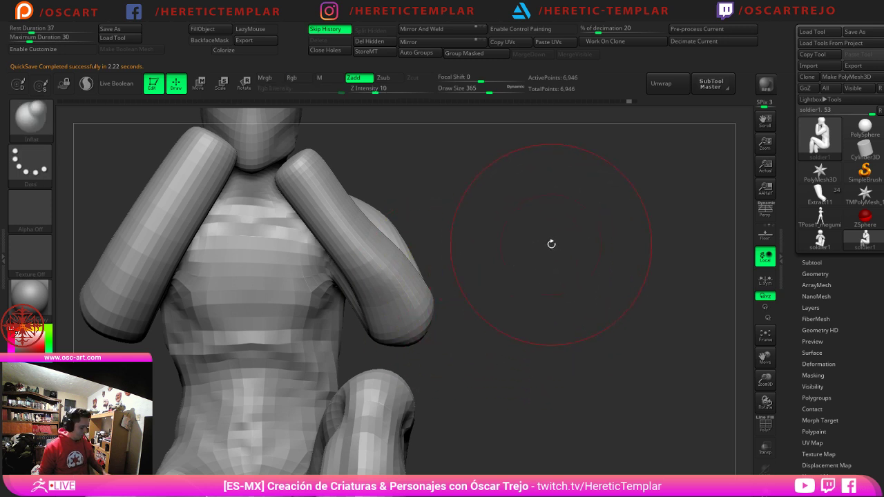
Step: Adjust the same forearm's side contour with the Move Topological brush at a draw size of 365
key("b")
key("m")
key("t")
left_click_drag(549, 291, 429, 279)
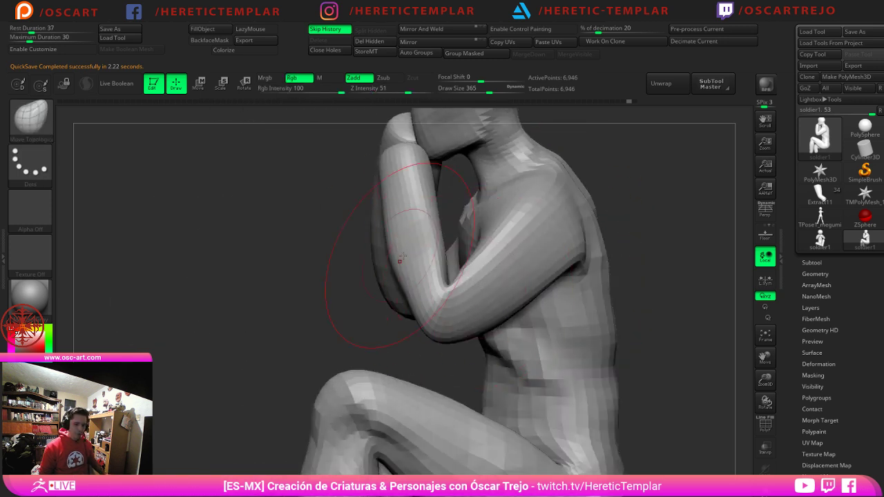
left_click_drag(331, 284, 377, 346)
Step: Inflate and smooth the raised-knee side forearm with the Inflat brush at a draw size of 408, undoing the last stroke
key("b")
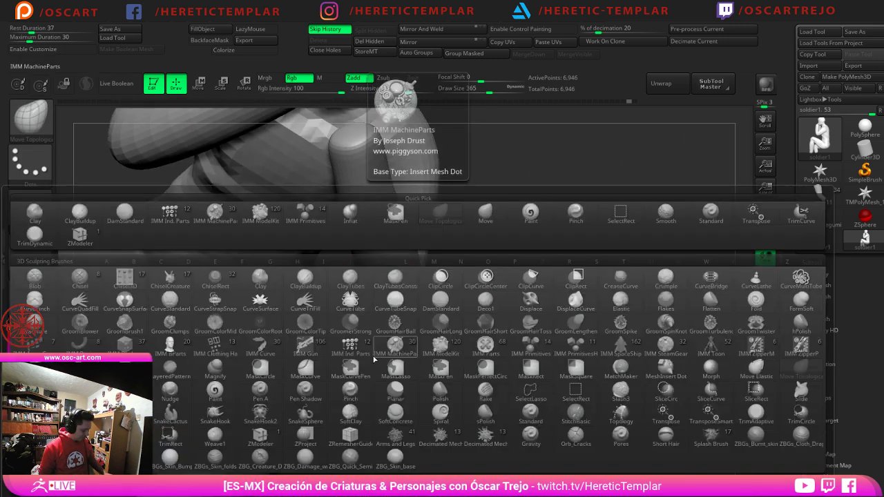
key("i")
key("n")
key("s")
left_click_drag(507, 273, 437, 249)
mouse_move(428, 228)
left_mouse_down()
mouse_move(422, 251)
mouse_move(442, 260)
mouse_move(379, 252)
mouse_move(342, 181)
left_mouse_up()
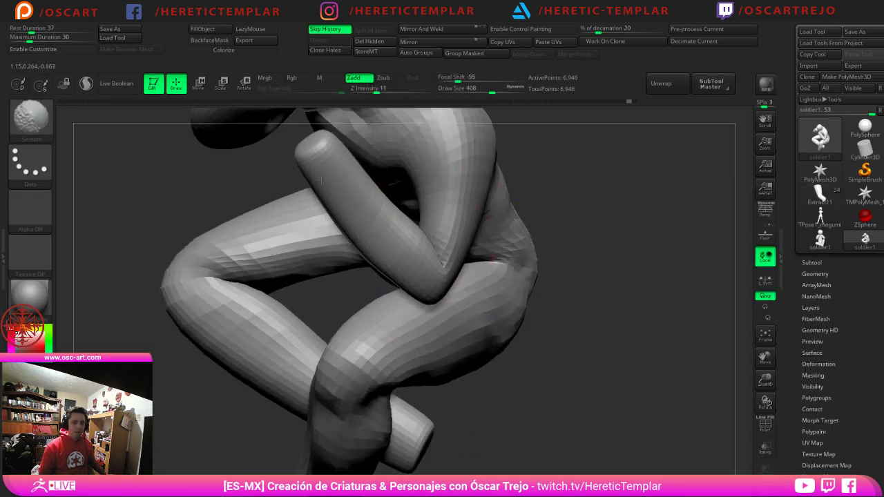
key("ctrl+z")
Step: Show the whole figure and build up the raised-knee side forearm with the ClayBuildup brush at a draw size of 234
key("f")
mouse_move(563, 266)
left_mouse_down()
mouse_move(545, 196)
mouse_move(516, 176)
mouse_move(533, 283)
left_mouse_up()
left_click_drag(494, 224, 586, 206)
left_click_drag(505, 238, 530, 211, "alt")
key("b")
key("c")
key("b")
mouse_move(460, 312)
left_mouse_down()
mouse_move(499, 292)
mouse_move(420, 303)
left_mouse_up()
key("s")
key("s")
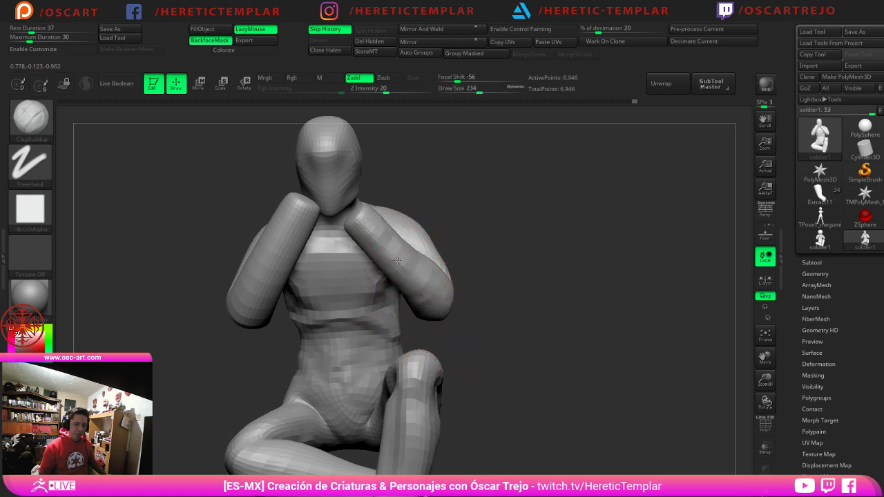
left_click_drag(398, 261, 428, 279)
Step: Build up the forearm on the folded-leg side with the ClayBuildup brush at a draw size of 234
left_click_drag(496, 207, 448, 231)
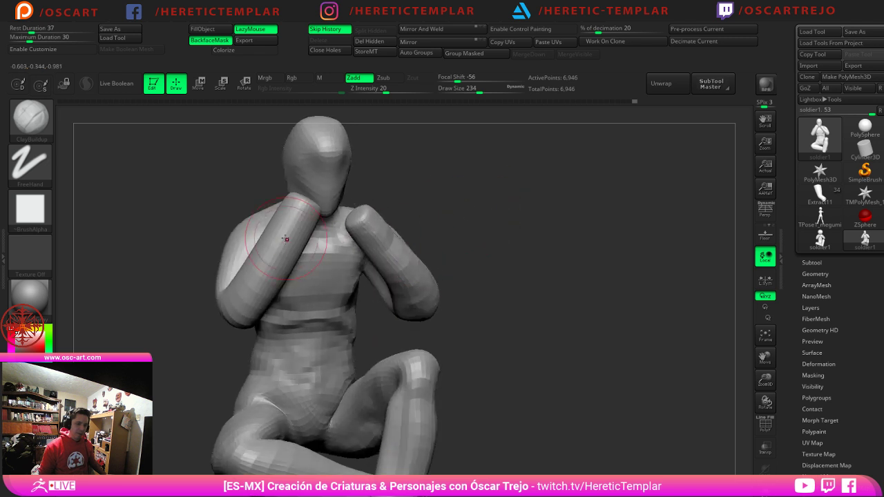
mouse_move(283, 238)
left_mouse_down()
mouse_move(261, 272)
mouse_move(299, 219)
mouse_move(289, 229)
left_mouse_up()
mouse_move(387, 266)
left_mouse_down()
mouse_move(470, 273)
mouse_move(419, 297)
mouse_move(441, 306)
mouse_move(419, 282)
mouse_move(405, 280)
mouse_move(396, 298)
left_mouse_up()
Step: Reshape the folded-leg side forearm above the elbow with the Move Topological brush at a draw size of 460
key("b")
key("m")
key("t")
key("s")
key("s")
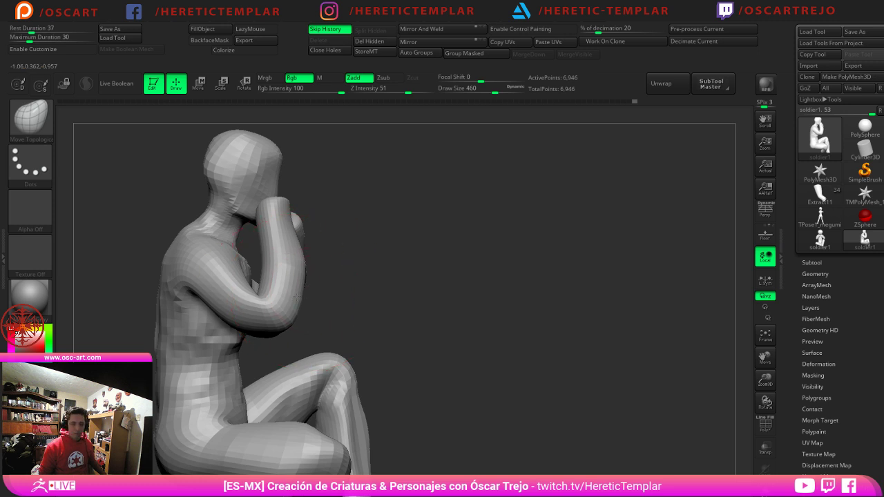
left_click_drag(294, 291, 282, 275)
left_click_drag(376, 283, 353, 311)
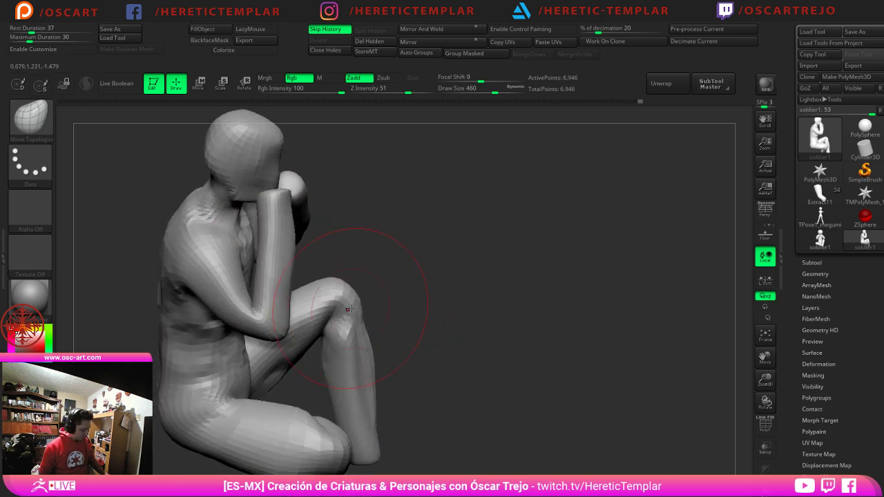
Step: Thicken the folded-leg side forearm with the Inflat brush at a draw size of 460
key("b")
key("i")
key("n")
left_click_drag(260, 284, 278, 283)
mouse_move(397, 286)
left_mouse_down("alt")
mouse_move(408, 208)
mouse_move(471, 257)
mouse_move(507, 198)
mouse_move(586, 319)
mouse_move(564, 239)
left_mouse_up("alt")
left_click_drag(259, 324, 289, 311)
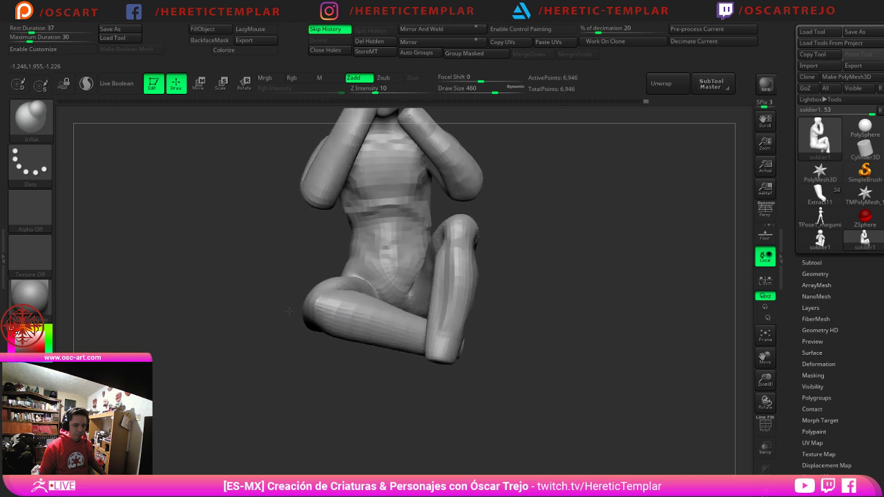
Step: Adjust the raised leg's knee and shin with the Move brush at a draw size of 344
mouse_move(521, 333)
left_mouse_down()
mouse_move(468, 343)
mouse_move(549, 299)
mouse_move(560, 278)
left_mouse_up()
key("b")
key("m")
key("v")
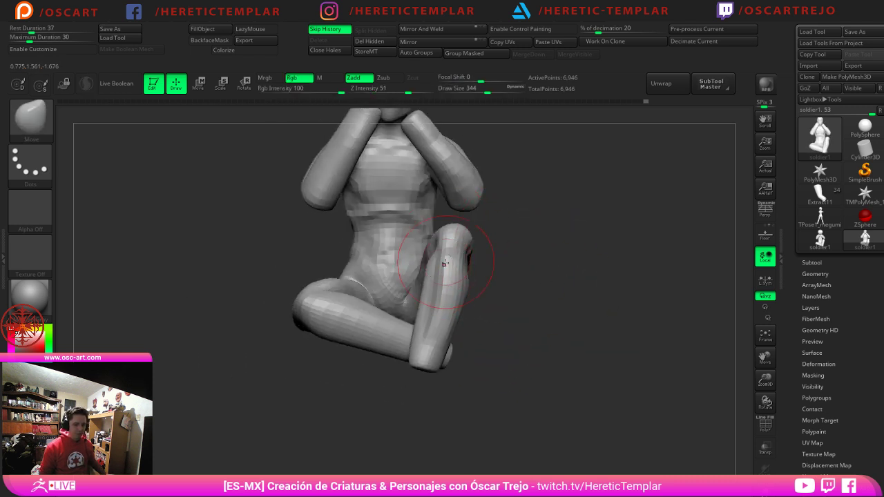
Step: Define the folded knee's underside with the DamStandard brush at a draw size of 239 and smooth the area
key("b")
key("d")
key("s")
key("s")
left_click_drag(330, 325, 324, 326)
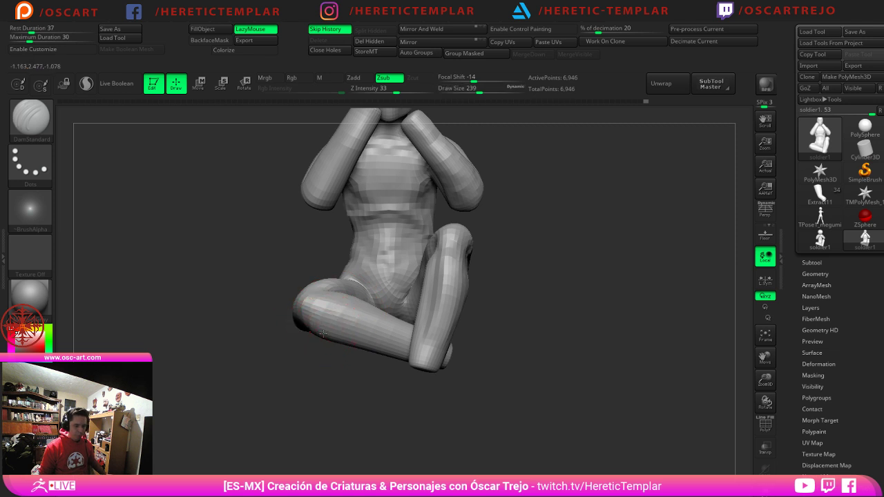
key("shift")
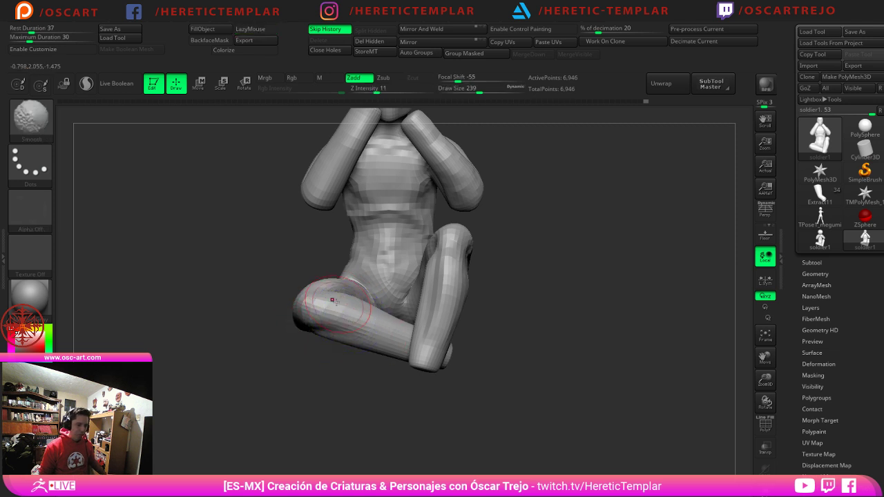
mouse_move(563, 261)
left_mouse_down("alt")
mouse_move(545, 324)
mouse_move(499, 253)
mouse_move(560, 339)
left_mouse_up("alt")
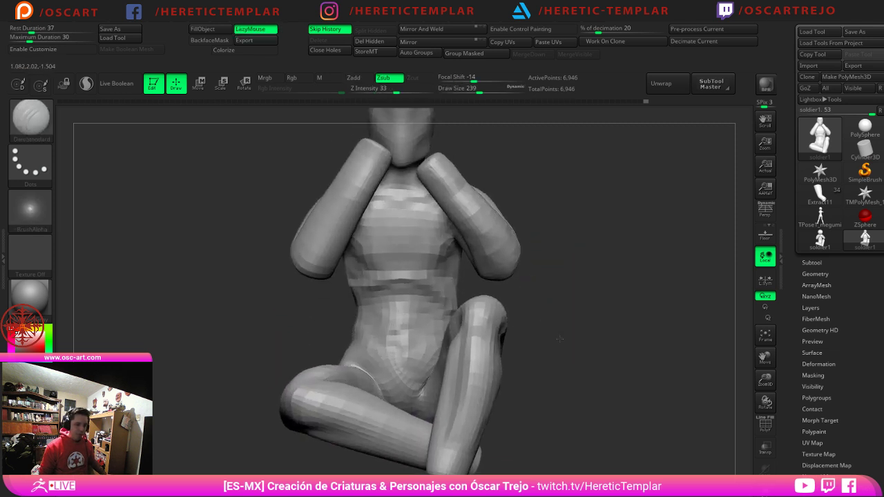
Step: Smooth the front and side of the head with the Smooth brush at a draw size of 239
mouse_move(528, 173)
left_mouse_down("alt")
mouse_move(513, 302)
mouse_move(504, 302)
left_mouse_up("alt")
key("shift")
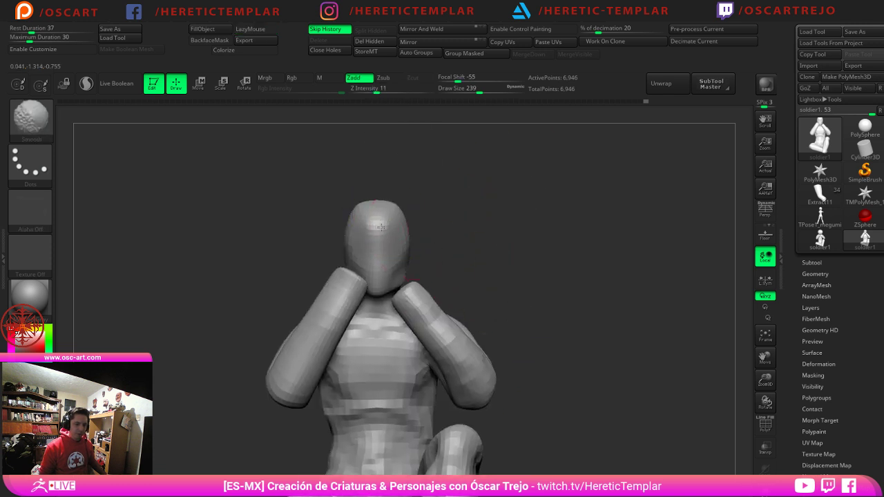
left_click_drag(381, 234, 386, 236, "shift")
left_click_drag(512, 277, 471, 196, "alt")
left_click_drag(501, 221, 381, 234)
mouse_move(483, 232)
left_mouse_down()
mouse_move(429, 233)
mouse_move(477, 212)
mouse_move(468, 183)
mouse_move(472, 238)
left_mouse_up()
left_click_drag(242, 301, 460, 337)
left_click_drag(583, 381, 548, 364)
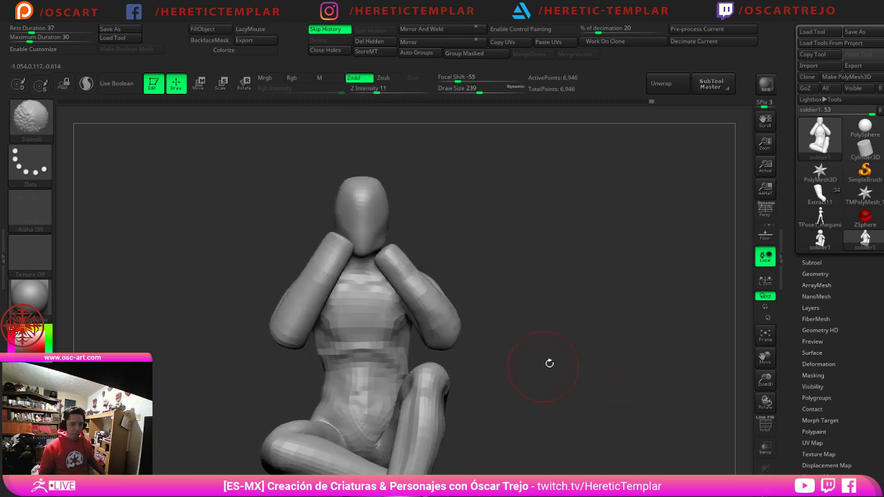
Step: Refine the elbow on the raised-knee side with the Move Topological brush, ending at a draw size of 257
left_click_drag(607, 363, 578, 268, "alt")
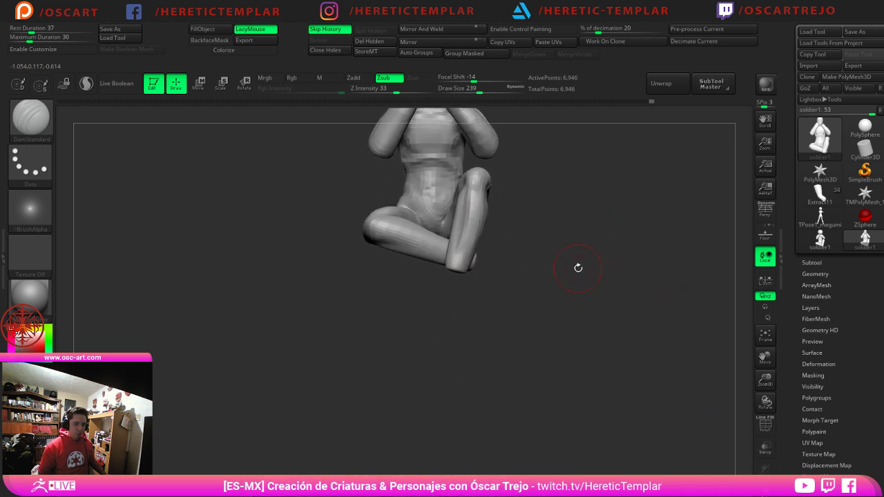
mouse_move(576, 185)
left_mouse_down("alt")
mouse_move(532, 272)
mouse_move(555, 341)
mouse_move(469, 344)
mouse_move(484, 345)
left_mouse_up("alt")
key("b")
key("m")
key("t")
key("s")
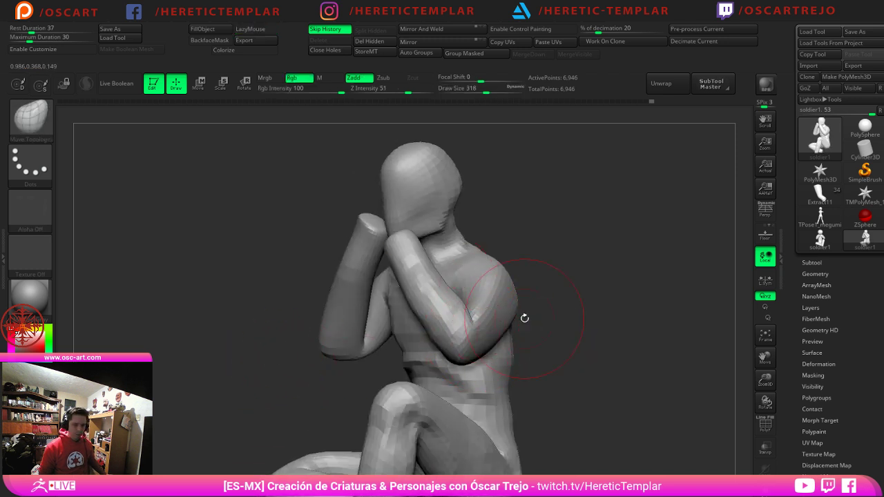
left_click_drag(522, 318, 566, 324)
key("s")
left_click_drag(483, 332, 478, 332)
left_click_drag(529, 346, 560, 336)
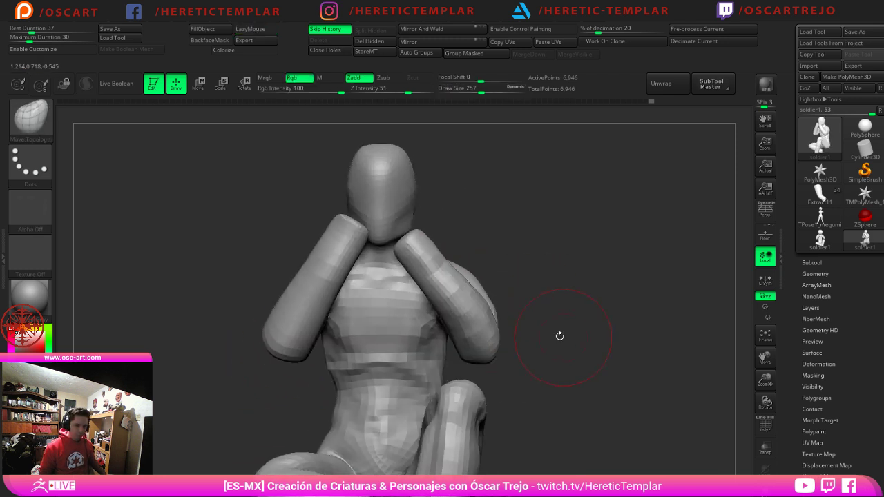
Step: Pull in the outer elbow and forearm on the folded-leg side with the Move Topological brush and smooth the arm surface
left_click_drag(291, 288, 302, 293)
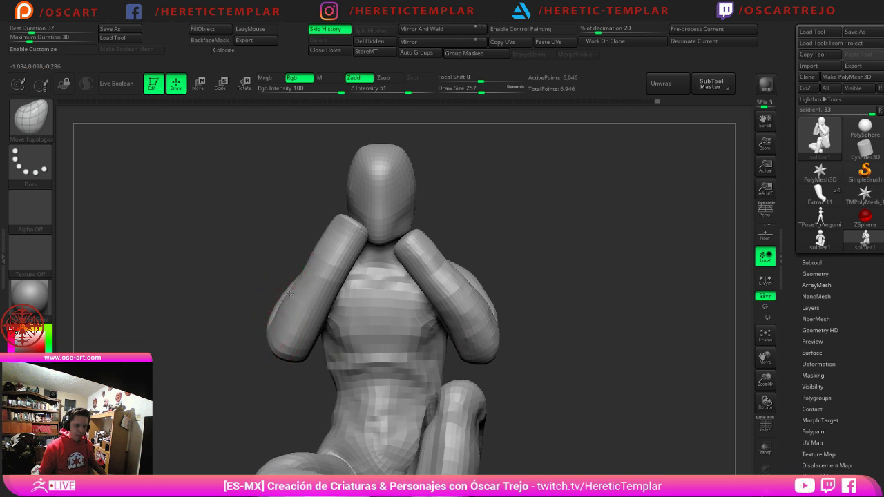
mouse_move(317, 258)
left_mouse_down()
mouse_move(336, 272)
mouse_move(328, 283)
left_mouse_up()
mouse_move(455, 276)
left_mouse_down("shift")
mouse_move(428, 271)
mouse_move(441, 269)
left_mouse_up("shift")
left_click_drag(531, 255, 455, 269)
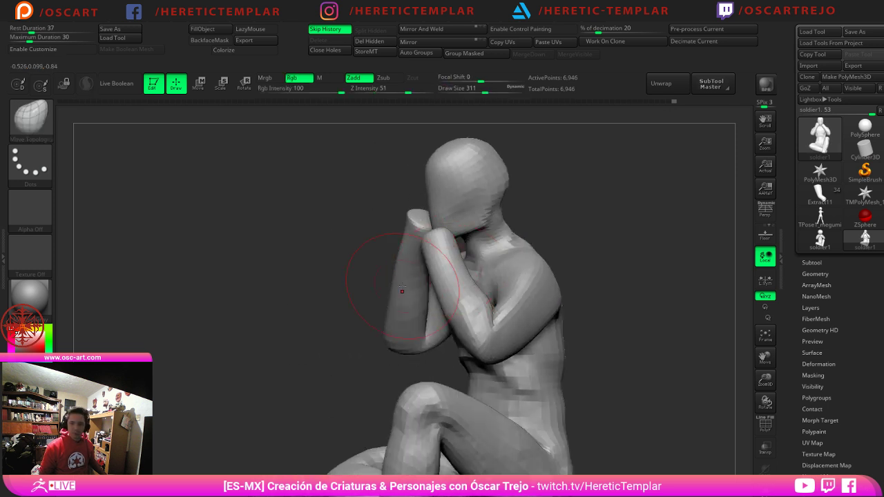
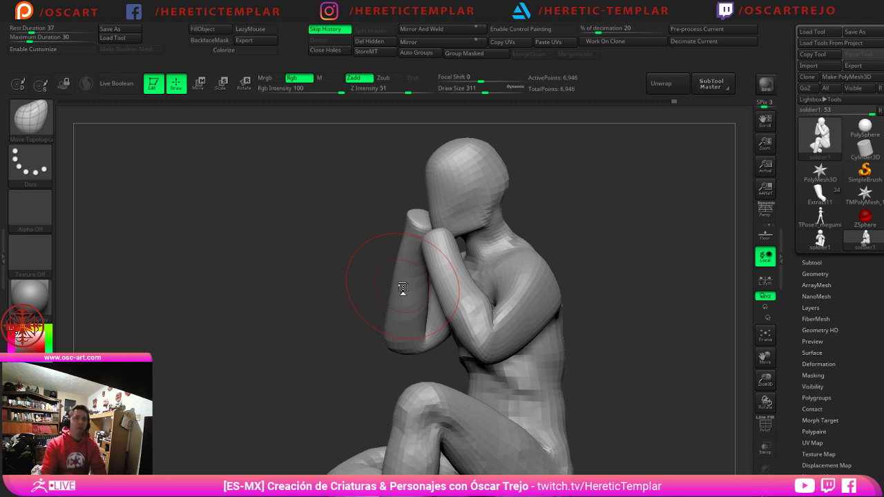
Step: Slim the folded-leg side forearm and wrist near the chin with the Move Topological brush, starting at a draw size of 305
mouse_move(280, 280)
left_mouse_down()
mouse_move(328, 277)
mouse_move(352, 300)
left_mouse_up()
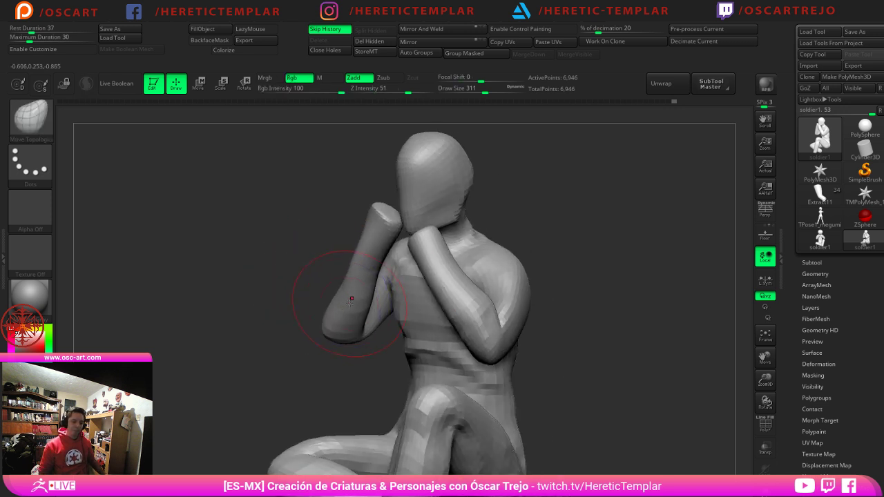
left_click_drag(278, 322, 311, 295)
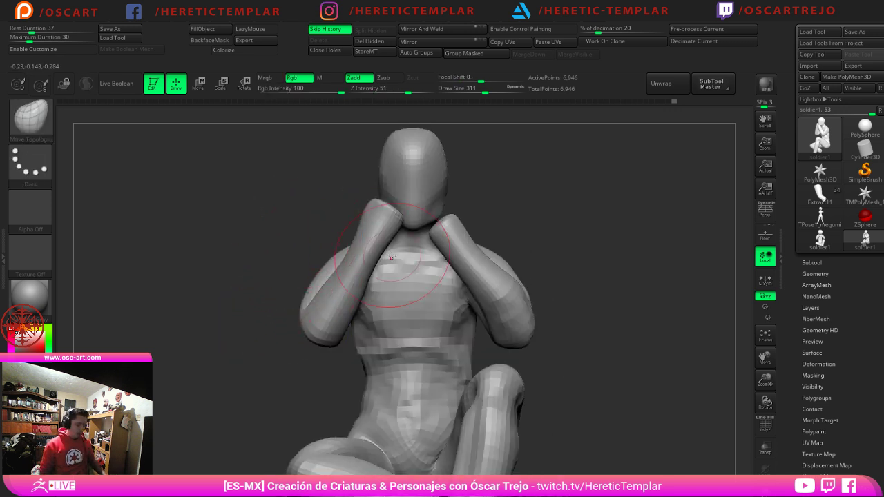
key("s")
left_click_drag(391, 240, 387, 236)
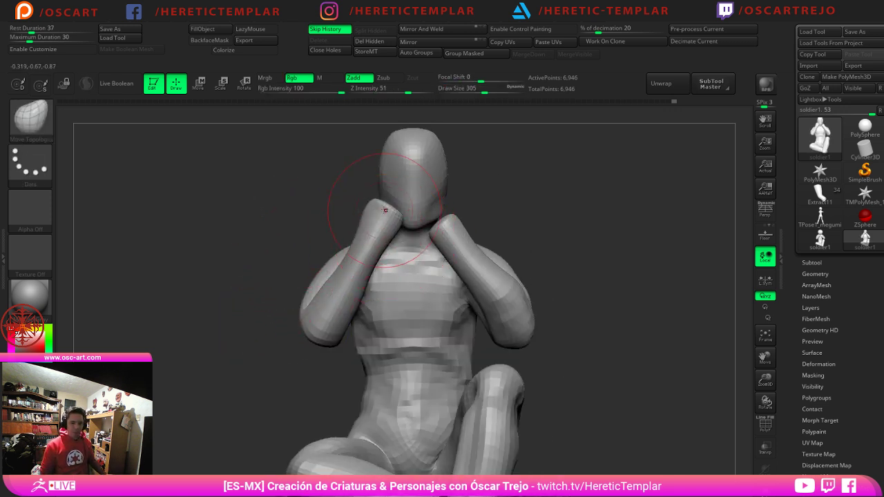
key("s")
key("s")
left_click_drag(378, 206, 392, 225)
key("s")
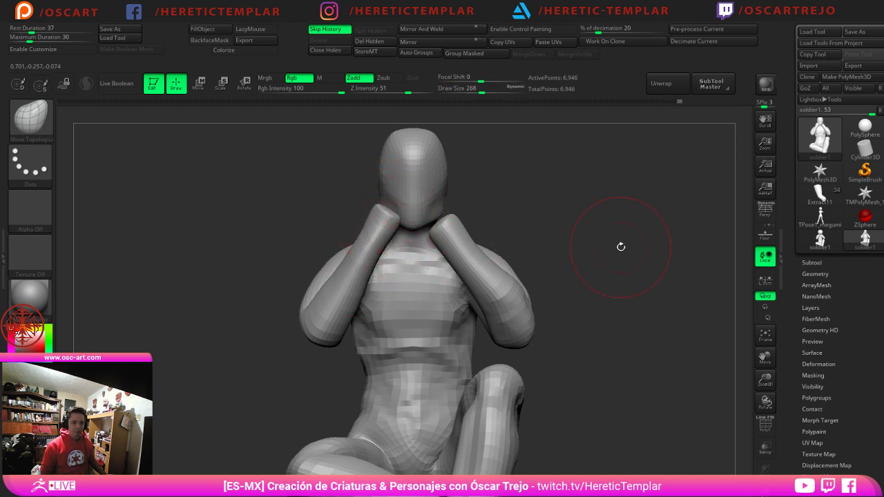
Step: Sharpen the inner elbow crease on the raised-knee side with the DamStandard brush at a draw size of 207
left_click_drag(608, 236, 601, 239)
key("b")
key("d")
key("s")
left_click_drag(604, 272, 566, 293)
key("s")
left_click_drag(562, 301, 531, 311)
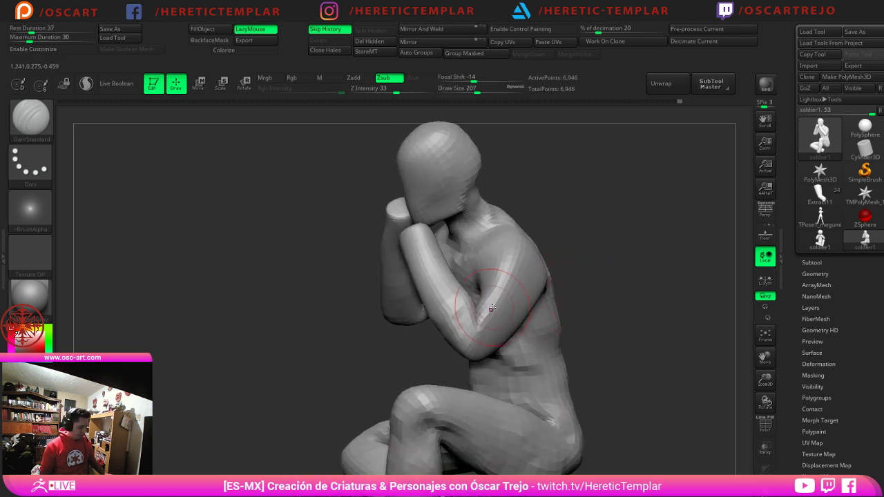
Step: Reshape the raised-knee side forearm with the Move Topological brush at a draw size of 318, undoing the last nudge to the opposite forearm
key("b")
key("m")
key("t")
key("s")
mouse_move(468, 312)
left_mouse_down()
mouse_move(476, 312)
mouse_move(458, 304)
left_mouse_up()
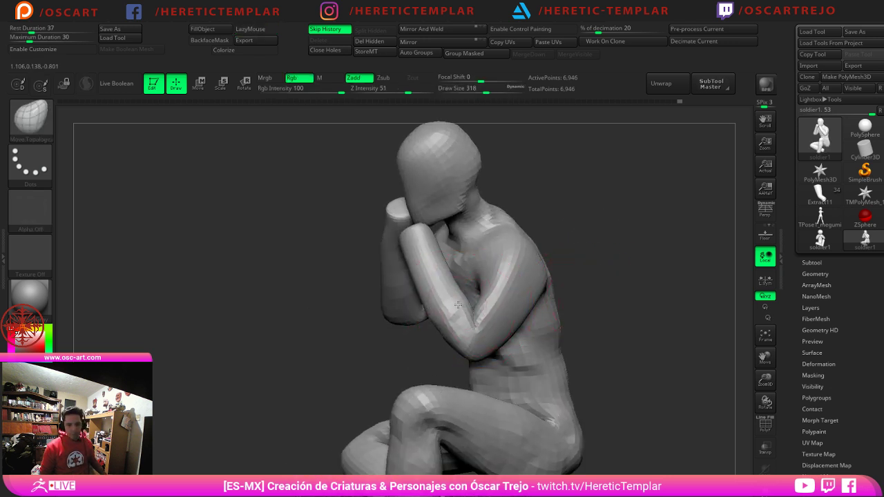
left_click_drag(597, 253, 639, 250)
left_click_drag(457, 321, 450, 316)
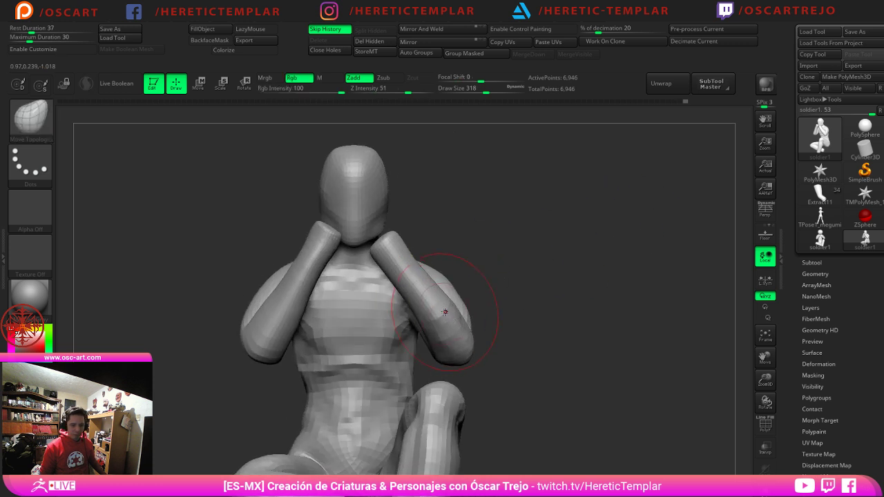
left_click_drag(315, 283, 308, 280)
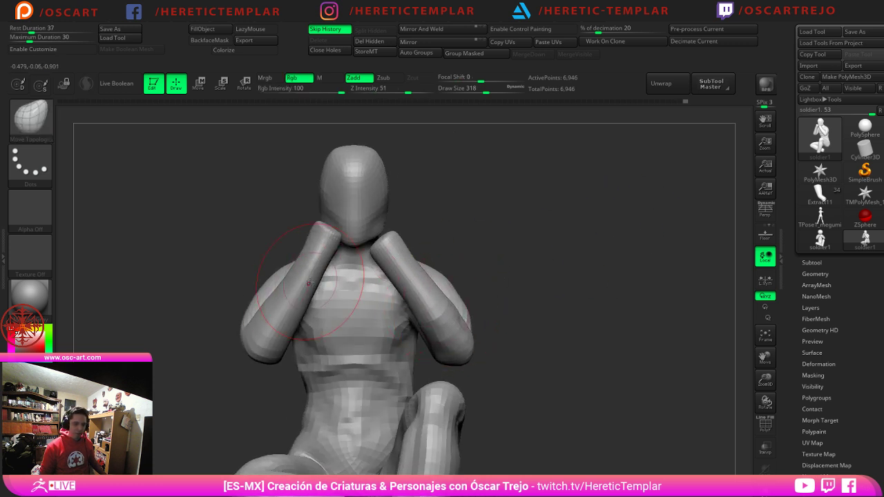
key("ctrl+z")
Step: Adjust both elbows and upper arms from behind with the Move Topological brush, ending at a draw size of 372
left_click_drag(225, 313, 338, 321, "shift")
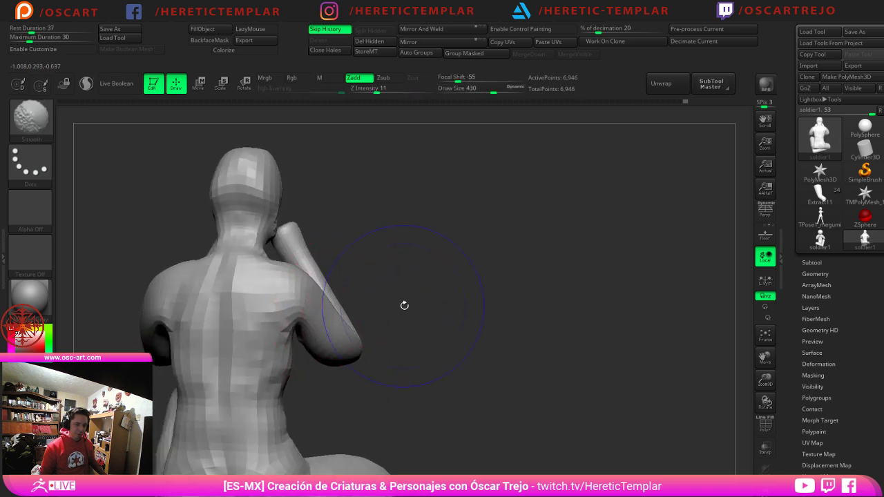
left_click_drag(405, 304, 419, 304, "shift")
key("s")
left_click_drag(342, 339, 338, 338)
key("s")
left_click_drag(116, 311, 135, 313)
key("s")
key("s")
left_click_drag(130, 314, 133, 314)
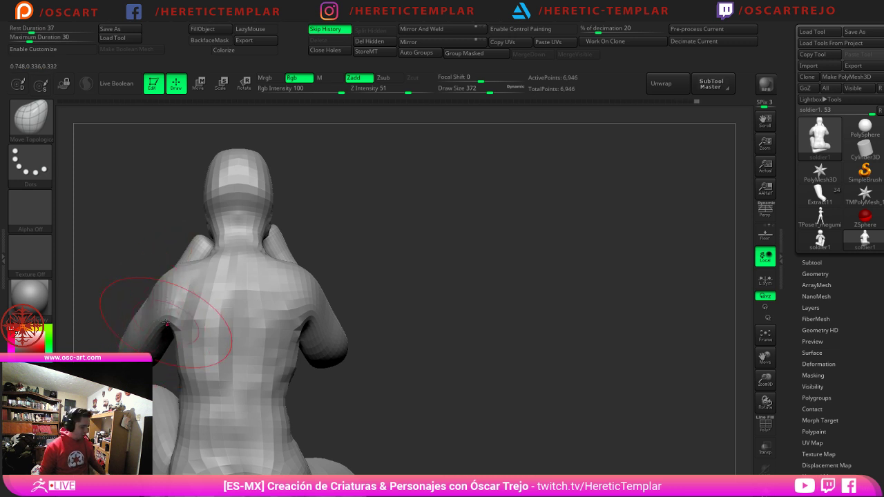
Step: Carve the creases behind both armpits with the DamStandard brush at a draw size of 207
key("b")
key("d")
key("s")
key("s")
left_click_drag(172, 310, 168, 312)
left_click_drag(388, 311, 418, 302)
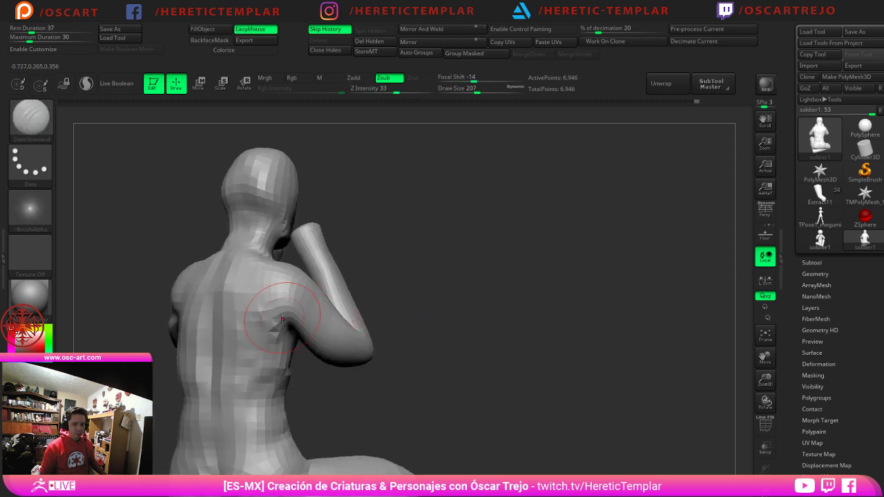
left_click_drag(276, 315, 302, 324)
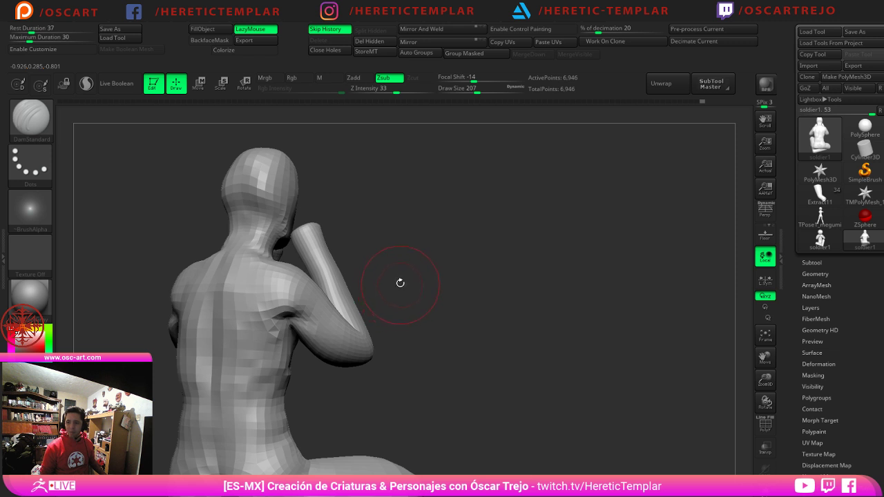
Step: Smooth the crease behind the armpit on the folded-leg side
left_click_drag(431, 262, 395, 268)
mouse_move(292, 295)
left_mouse_down("shift")
mouse_move(289, 319)
mouse_move(295, 316)
left_mouse_up("shift")
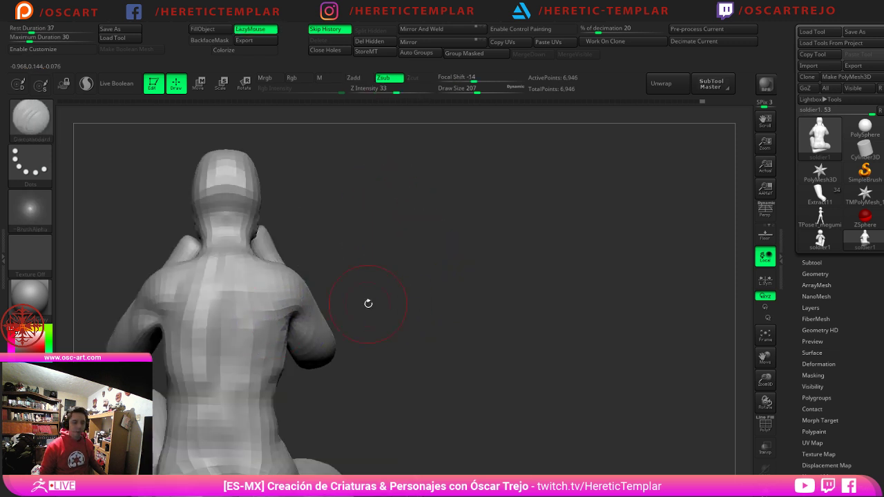
mouse_move(368, 304)
left_mouse_down("alt")
mouse_move(405, 287)
mouse_move(444, 192)
mouse_move(533, 310)
mouse_move(508, 310)
left_mouse_up("alt")
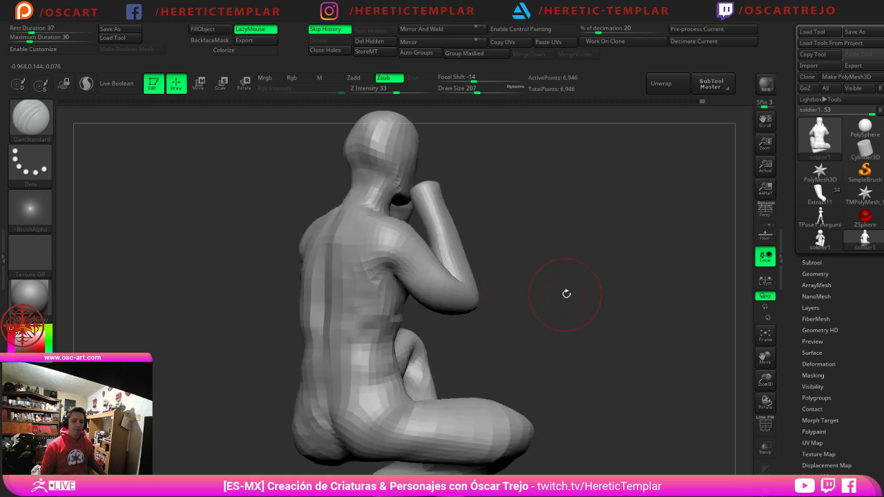
mouse_move(566, 277)
left_mouse_down()
mouse_move(523, 272)
mouse_move(550, 258)
mouse_move(491, 200)
mouse_move(524, 280)
mouse_move(516, 229)
left_mouse_up()
left_click_drag(515, 229, 553, 301, "alt")
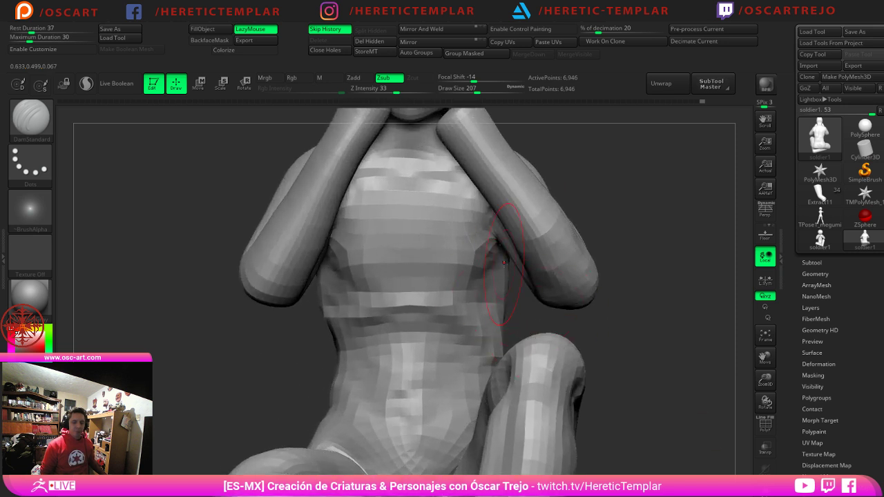
Step: Hide a small patch of polygons on the raised-knee side forearm to inspect inside, restore the full mesh and set the draw size to 145
mouse_move(651, 249)
left_mouse_down("alt")
mouse_move(594, 278)
mouse_move(549, 208)
mouse_move(513, 186)
mouse_move(522, 221)
mouse_move(509, 245)
mouse_move(530, 248)
left_mouse_up("alt")
right_click_drag(454, 258, 523, 282)
mouse_move(540, 254)
left_mouse_down("ctrl+alt+shift")
mouse_move(520, 271)
mouse_move(573, 278)
mouse_move(551, 279)
mouse_move(570, 272)
mouse_move(550, 231)
mouse_move(555, 192)
mouse_move(541, 179)
mouse_move(603, 290)
mouse_move(496, 296)
left_mouse_up("ctrl+alt+shift")
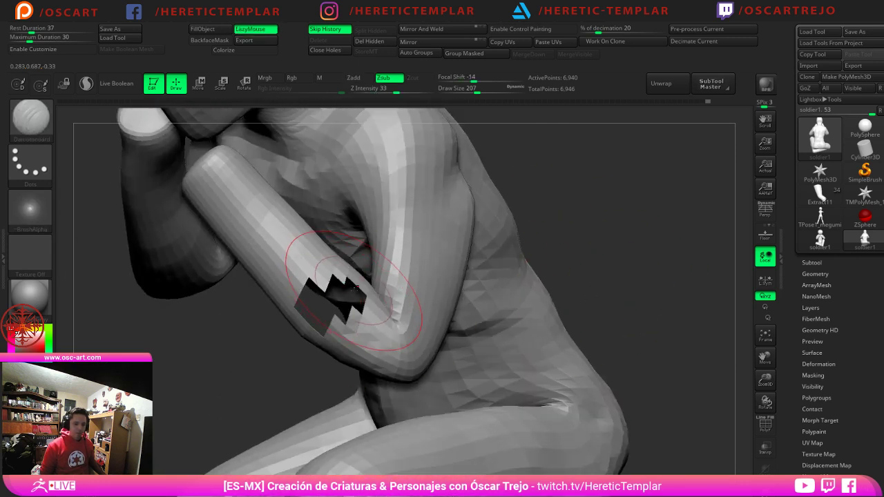
left_click_drag(204, 342, 269, 338)
left_click_drag(602, 272, 491, 257, "alt")
left_click(493, 284, "ctrl+shift")
left_click_drag(441, 338, 525, 263, "alt")
mouse_move(526, 263)
left_mouse_down()
mouse_move(484, 229)
mouse_move(445, 178)
mouse_move(517, 268)
left_mouse_up()
key("s")
left_click_drag(448, 321, 567, 326)
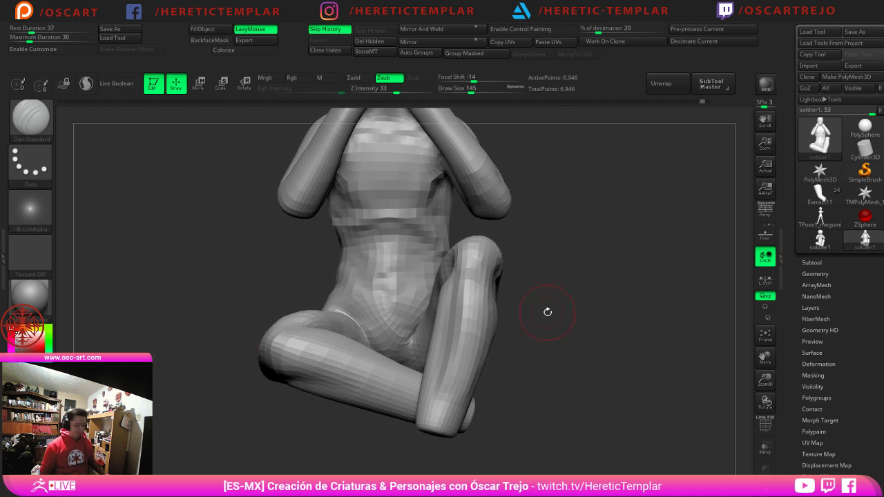
left_click(825, 266)
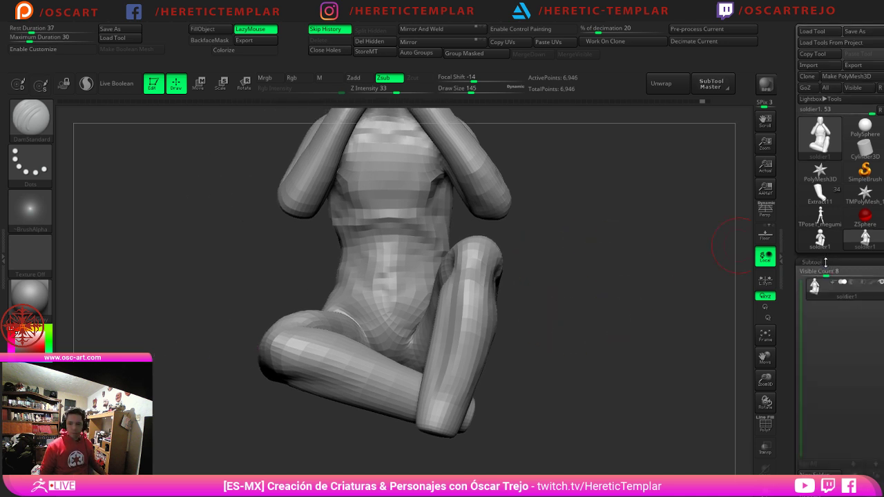
key("b")
key("i")
key("p")
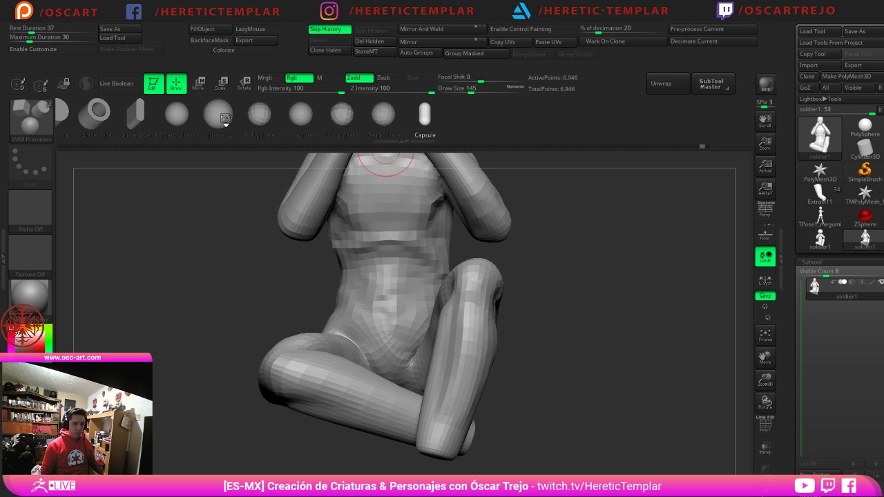
left_click_drag(74, 120, 220, 121)
left_click(78, 119)
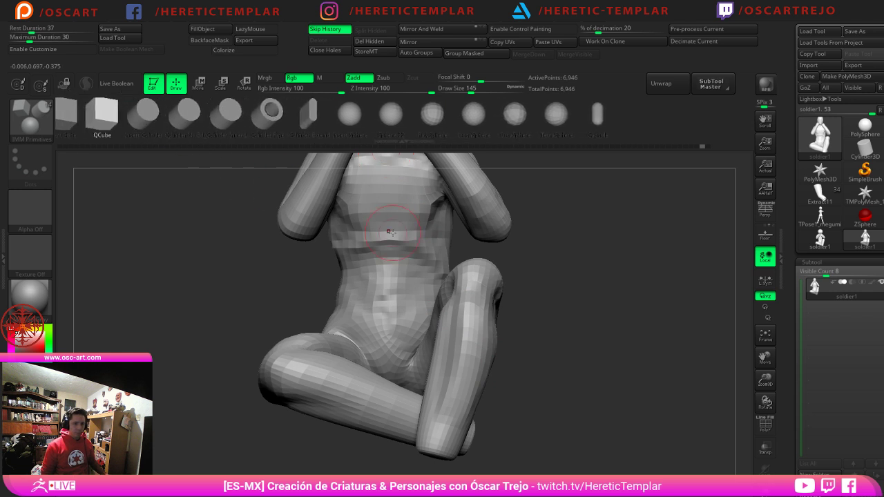
left_click(399, 269)
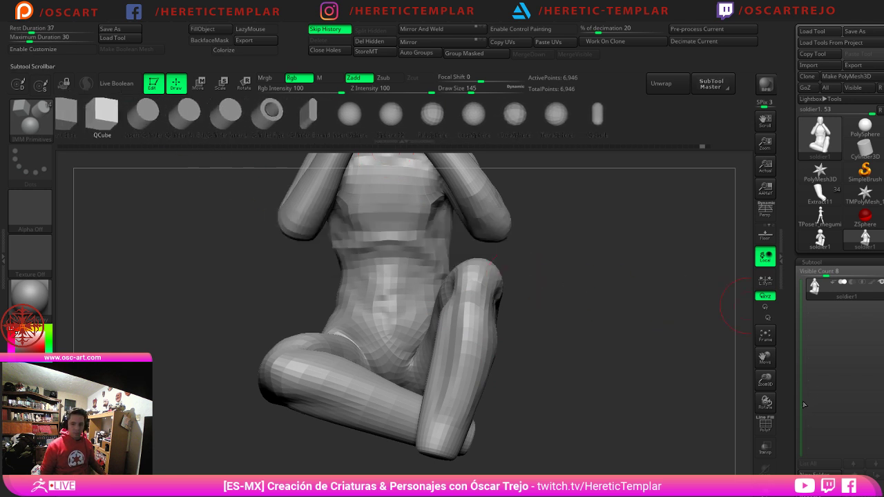
Step: Insert a Cube3D as a new subtool and scale it up to about twice its size with the polyframe shown
left_click_drag(801, 404, 799, 296)
left_click(864, 203)
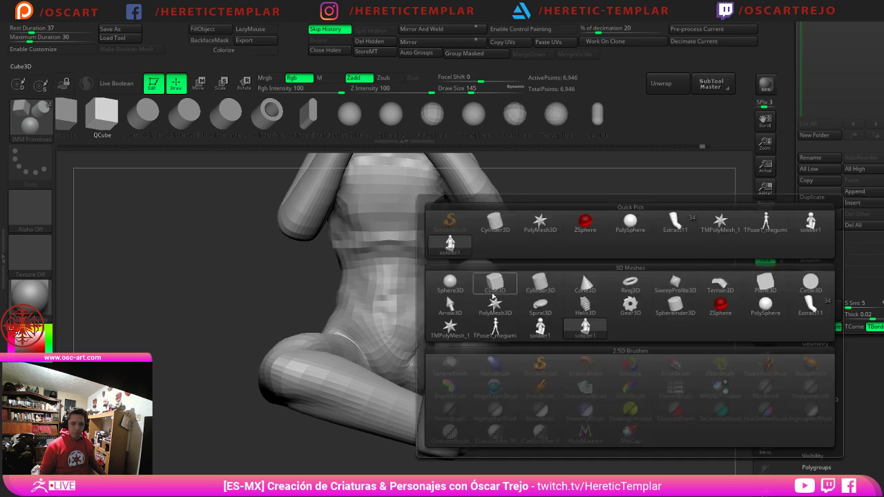
left_click(493, 294)
mouse_move(631, 202)
left_mouse_down("alt")
mouse_move(626, 286)
mouse_move(458, 300)
left_mouse_up("alt")
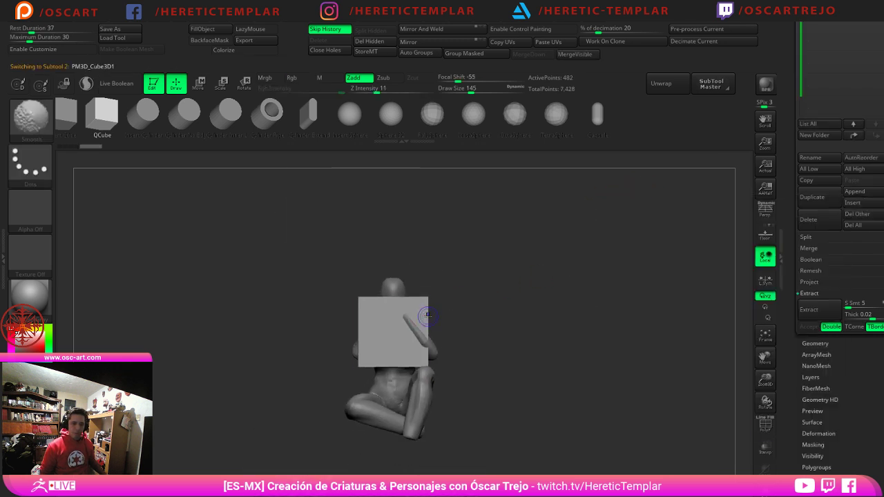
key("shift+f")
key("w")
left_click_drag(392, 331, 431, 296)
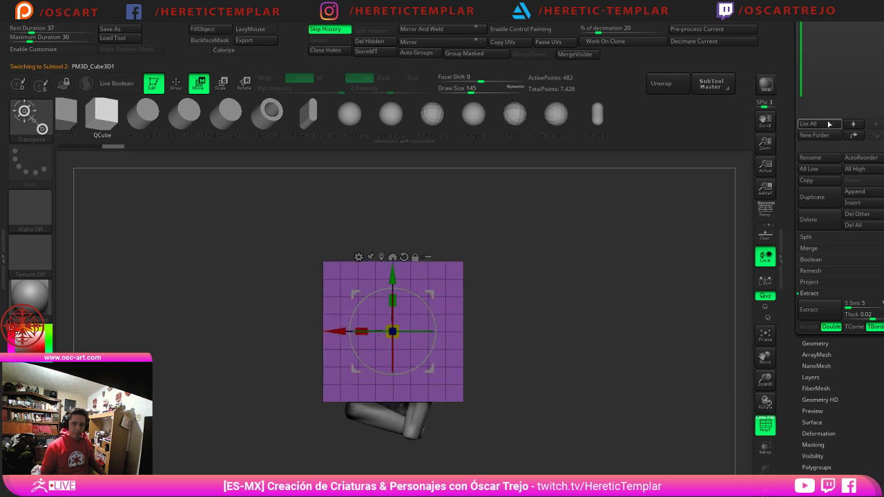
Step: Make the cube subtract from the soldier with Live Boolean and raise it so it cuts away everything above the waist
left_click_drag(791, 131, 791, 462)
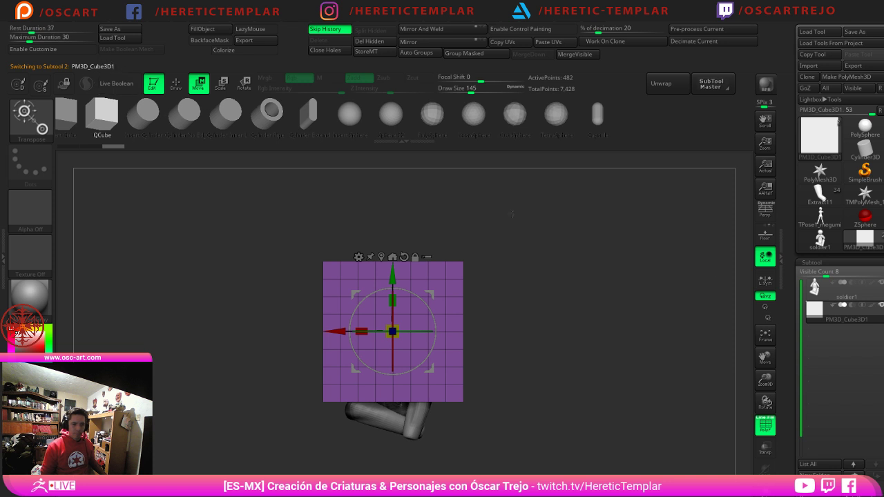
left_click(111, 83)
key("shift+f")
left_click_drag(573, 372, 631, 323, "alt")
left_click_drag(416, 166, 414, 99)
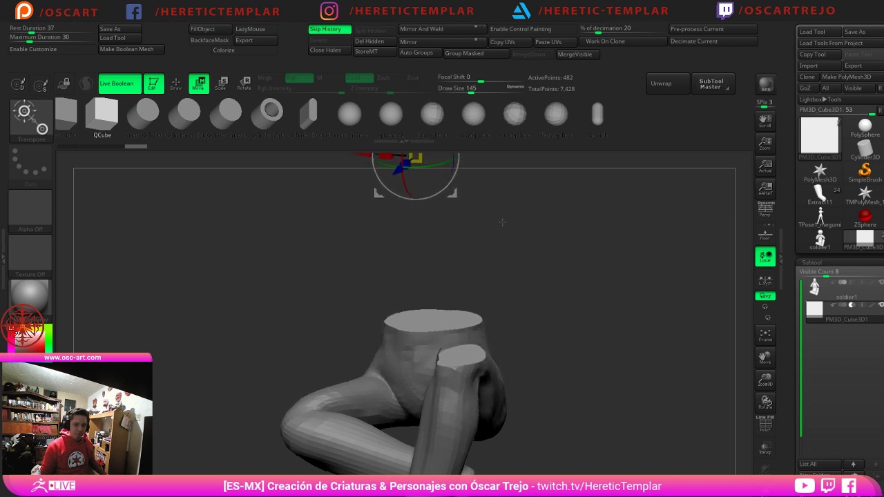
Step: Inspect the boolean cross-sections through the waist and raised knee, and reposition the subtracting cube with the gizmo
key("q")
mouse_move(582, 309)
left_mouse_down()
mouse_move(569, 280)
mouse_move(602, 310)
mouse_move(583, 259)
left_mouse_up()
left_click_drag(574, 262, 601, 274)
left_click_drag(581, 216, 583, 280, "alt")
left_click_drag(508, 245, 497, 336, "alt")
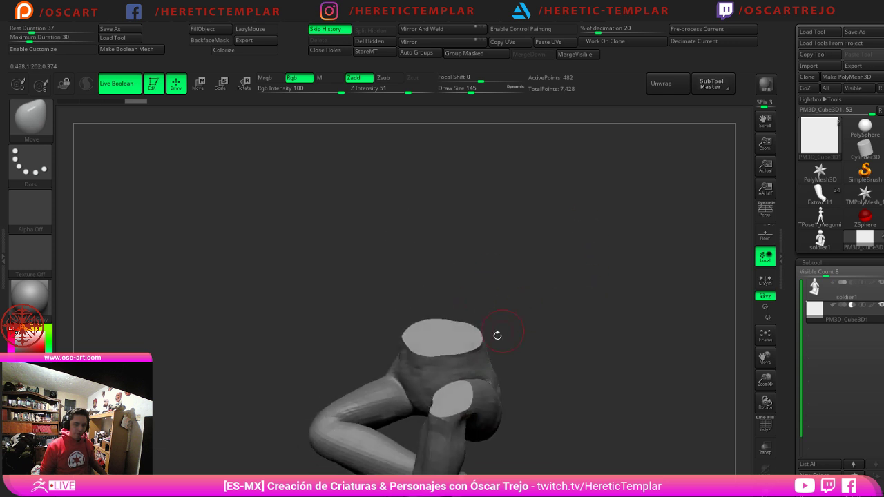
left_click_drag(481, 291, 479, 276, "alt")
left_click_drag(504, 221, 525, 262, "alt")
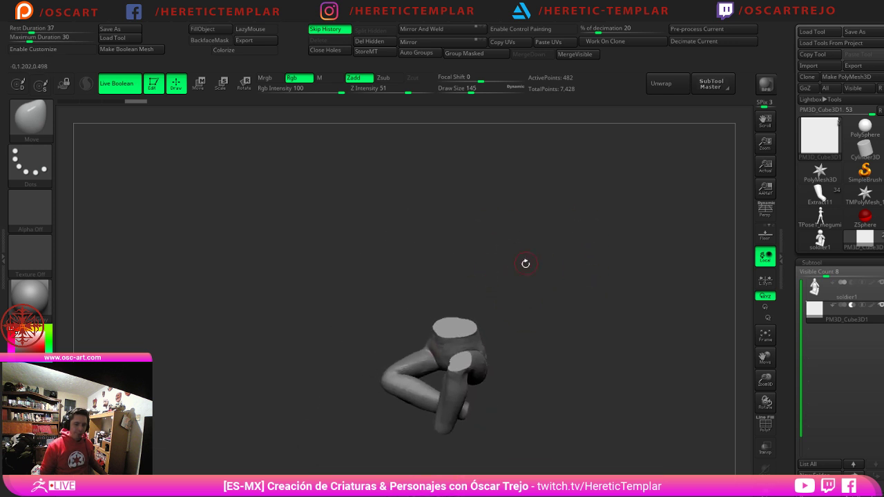
key("w")
left_click_drag(439, 213, 415, 166)
left_click_drag(520, 187, 538, 207)
left_click_drag(538, 208, 562, 369, "alt")
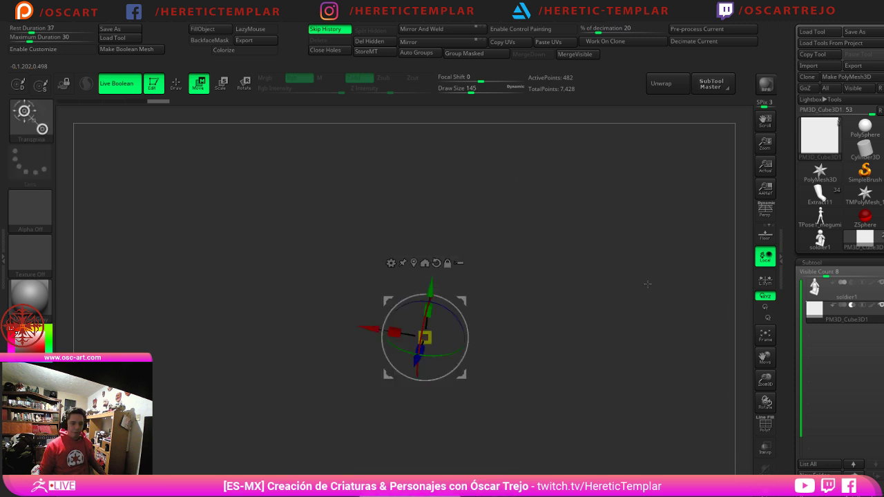
Step: Hide the cube subtool and make soldier1 the active subtool in Draw mode
left_click(881, 305)
left_click(848, 291)
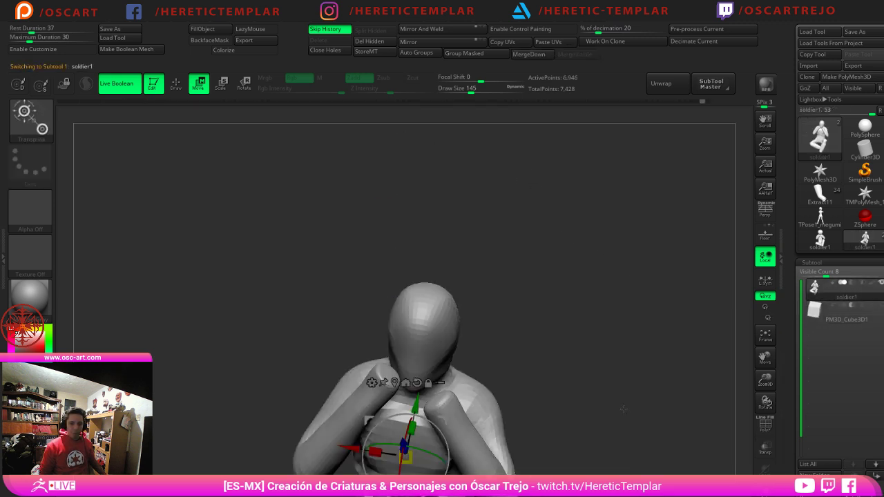
left_click_drag(624, 409, 626, 403, "shift")
left_click_drag(626, 403, 588, 301, "alt")
key("q")
Step: Hide a patch of polygons on the raised-knee side upper arm to inspect the opening at a draw size of 12, and restore the full mesh
left_click_drag(639, 280, 588, 288)
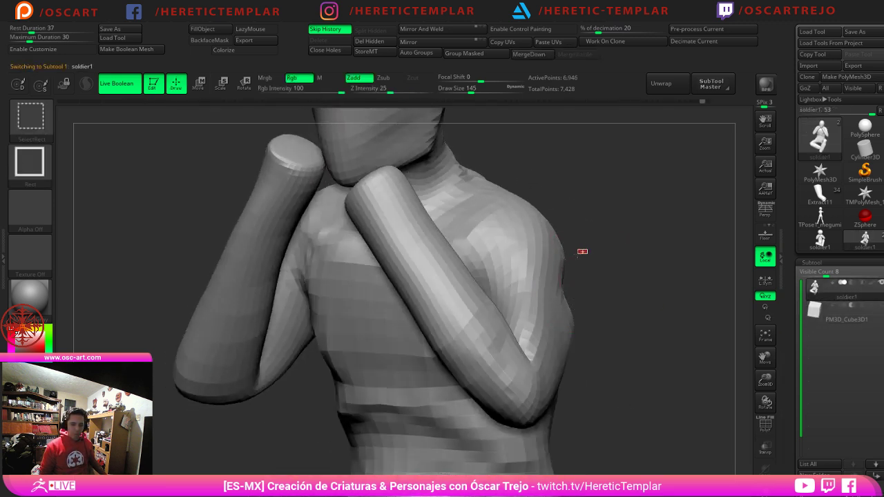
left_click_drag(560, 260, 560, 261, "ctrl+alt+shift")
mouse_move(618, 268)
left_mouse_down()
mouse_move(546, 277)
mouse_move(624, 276)
mouse_move(537, 216)
mouse_move(577, 270)
left_mouse_up()
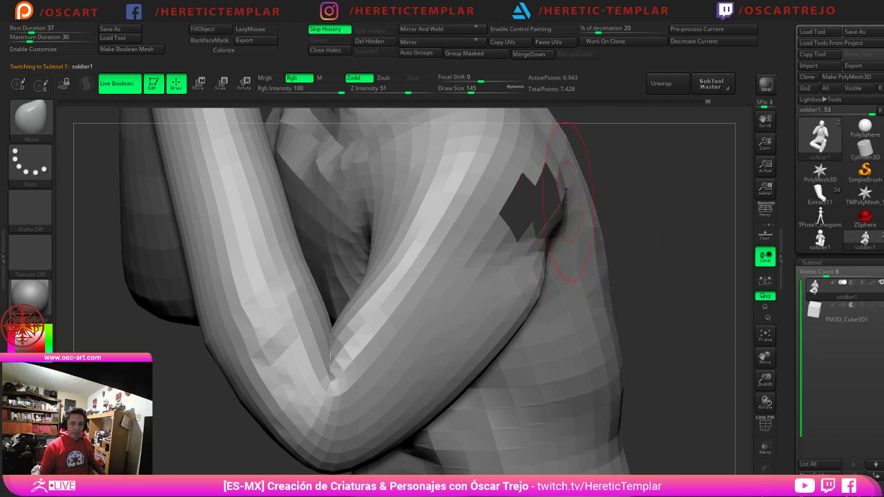
mouse_move(593, 185)
left_mouse_down("alt")
mouse_move(514, 209)
mouse_move(542, 242)
mouse_move(593, 227)
mouse_move(553, 203)
left_mouse_up("alt")
key("s")
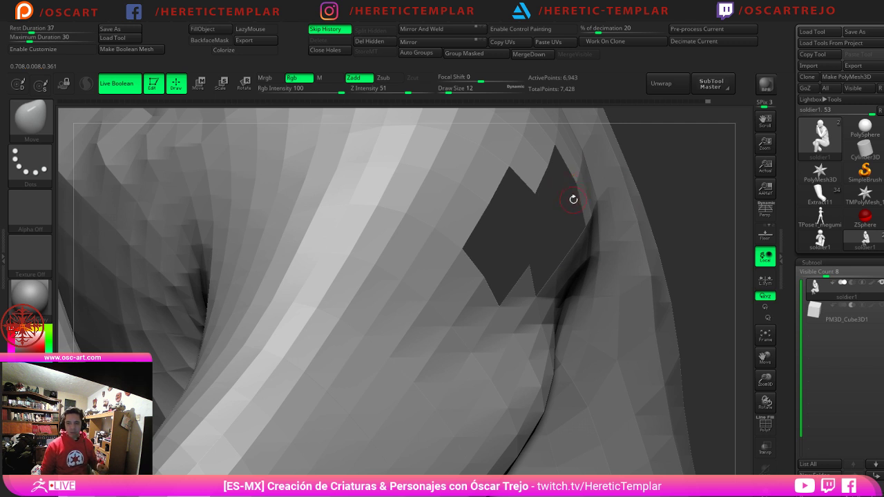
left_click_drag(697, 238, 584, 172, "alt")
mouse_move(421, 298)
left_mouse_down("alt")
mouse_move(561, 245)
mouse_move(485, 252)
left_mouse_up("alt")
left_click(482, 254, "ctrl")
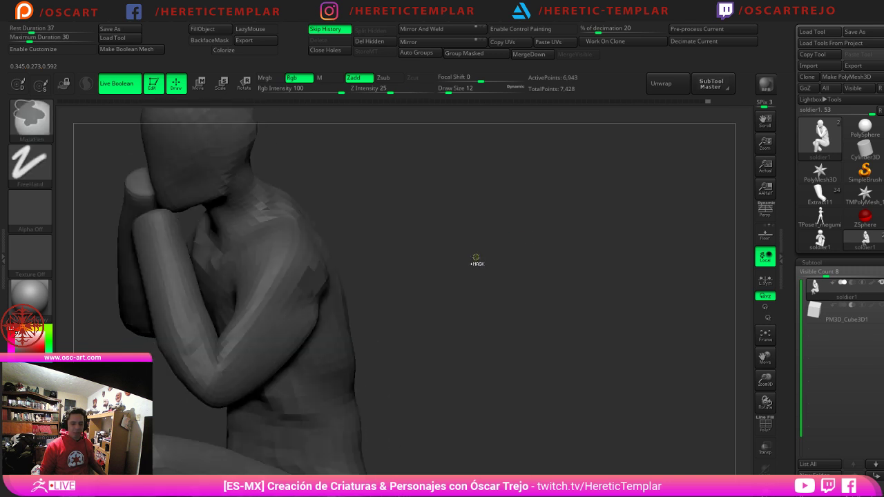
left_click(525, 308, "ctrl+shift")
left_click(440, 297, "ctrl")
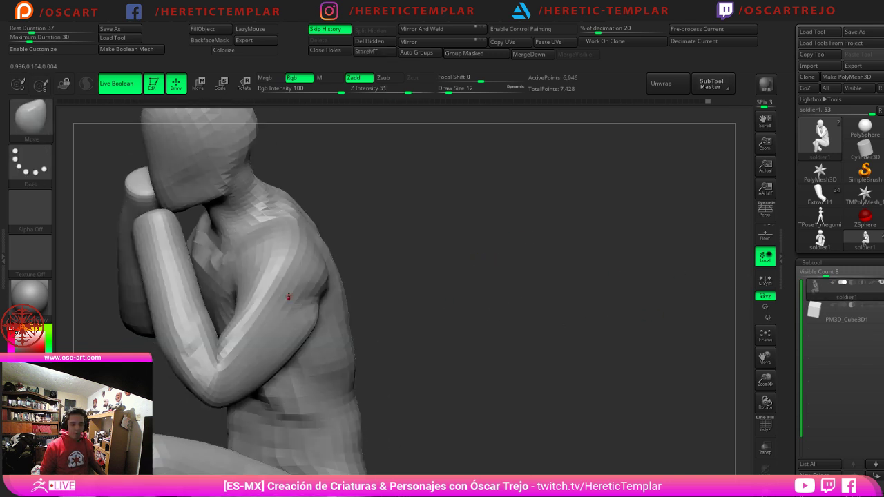
left_click_drag(463, 313, 496, 255, "alt")
left_click_drag(497, 256, 477, 295, "alt")
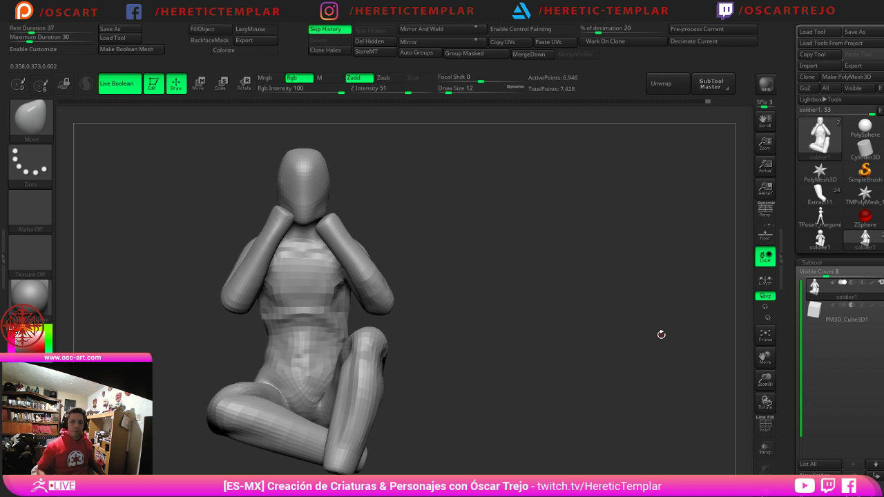
left_click_drag(466, 323, 487, 332, "alt")
scroll(486, 333, "up", 5)
left_click_drag(554, 352, 681, 263, "alt")
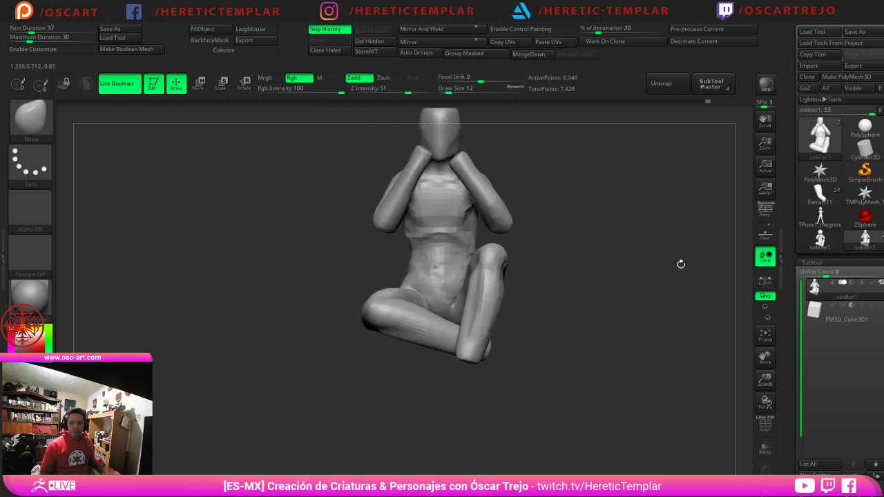
left_click(861, 200)
left_click_drag(560, 260, 658, 317)
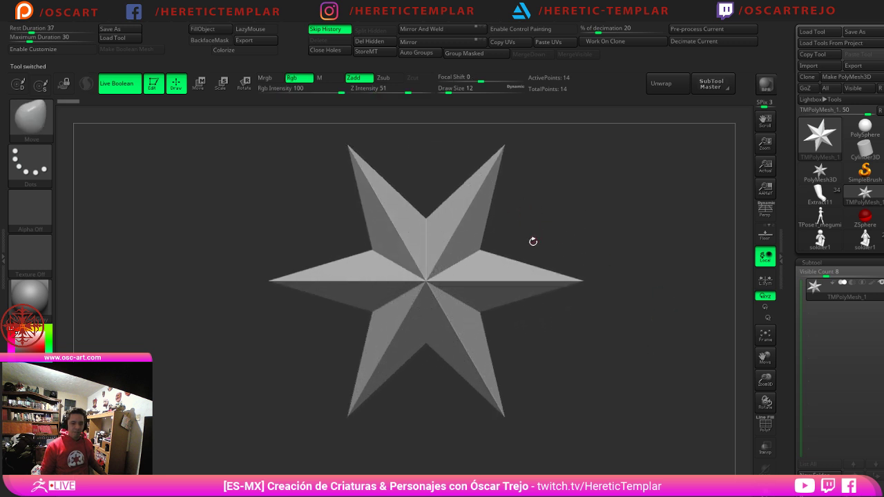
left_click(828, 245)
left_click(846, 245)
left_click_drag(640, 247, 408, 271, "alt")
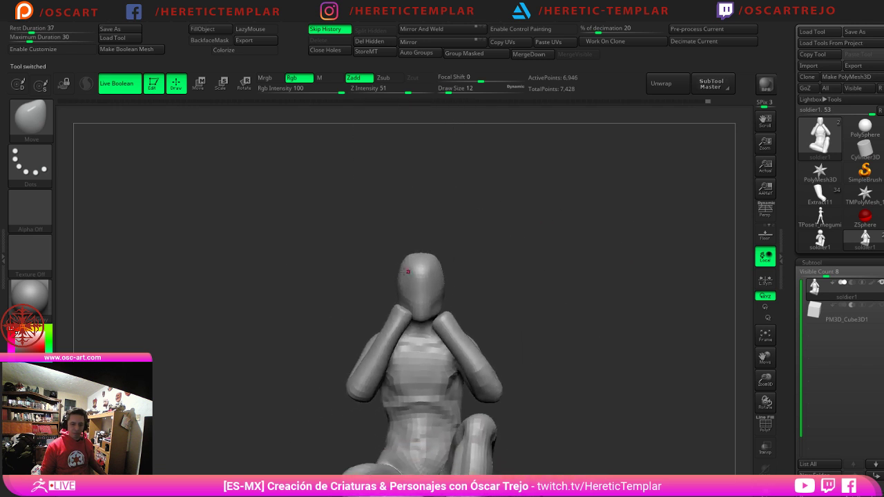
Step: Examine the seated figure's overall pose from the front and from the raised-knee side
left_click_drag(560, 312, 523, 273, "alt")
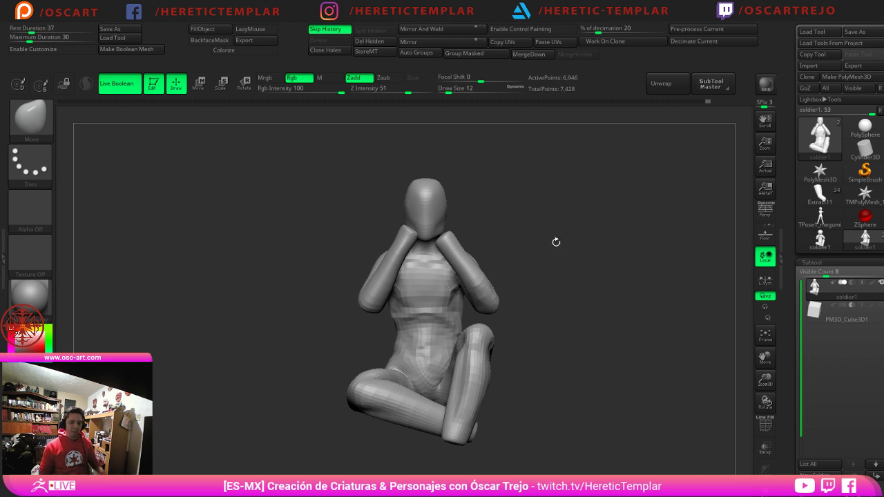
left_click_drag(530, 265, 508, 422)
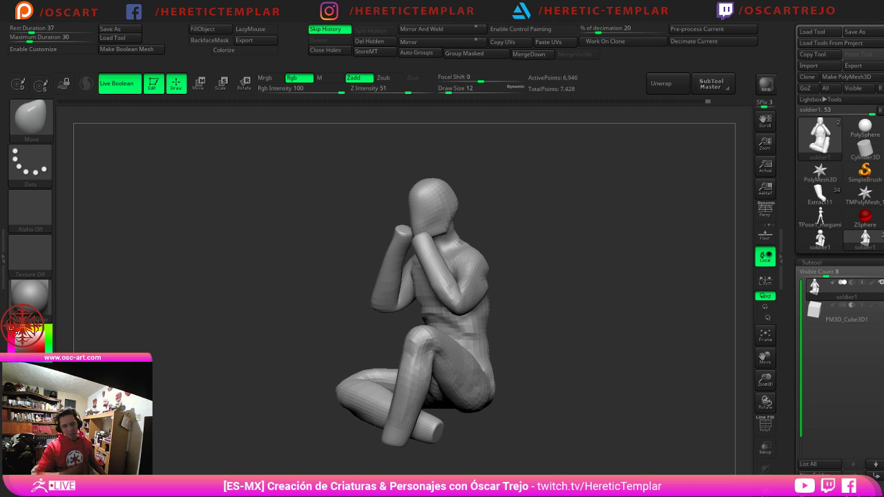
left_click_drag(493, 333, 590, 341)
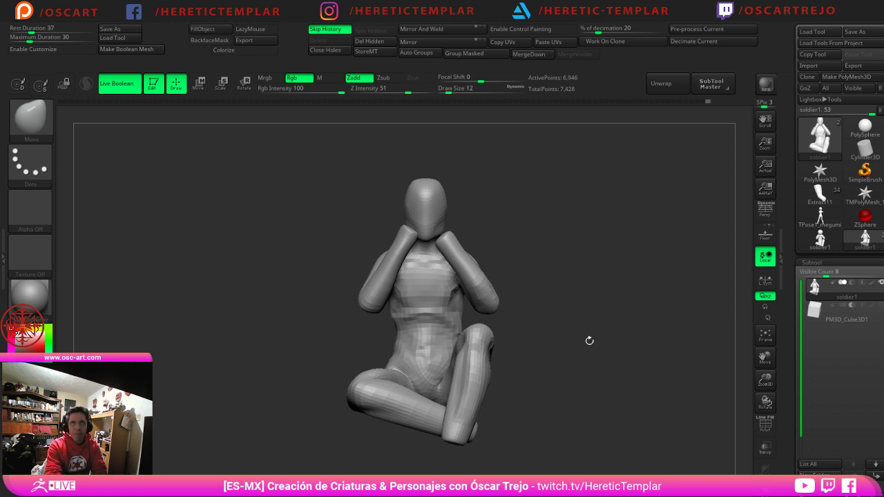
Step: Select the Move Topological brush and adjust its draw size
mouse_move(560, 290)
left_mouse_down("alt")
mouse_move(558, 267)
mouse_move(588, 301)
left_mouse_up("alt")
key("b")
key("m")
key("t")
key("s")
mouse_move(509, 299)
left_mouse_down()
mouse_move(563, 299)
mouse_move(538, 291)
left_mouse_up()
key("s")
key("s")
mouse_move(589, 293)
left_mouse_down("alt")
mouse_move(589, 276)
mouse_move(557, 294)
left_mouse_up("alt")
Step: Switch to the TrimDynamic brush at a draw size of 245 and view the figure from the raised-knee side
key("b")
key("t")
key("d")
key("s")
left_click_drag(714, 283, 678, 282)
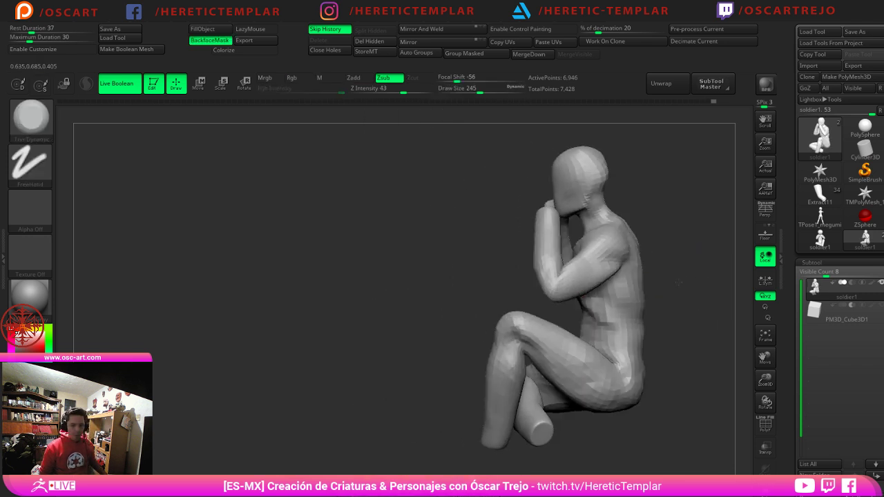
Step: Set up the Move Topological brush at a draw size of 517 and frame the seated figure from the folded-leg side
key("b")
key("m")
key("t")
key("s")
mouse_move(534, 270)
left_mouse_down()
mouse_move(552, 268)
mouse_move(511, 232)
left_mouse_up()
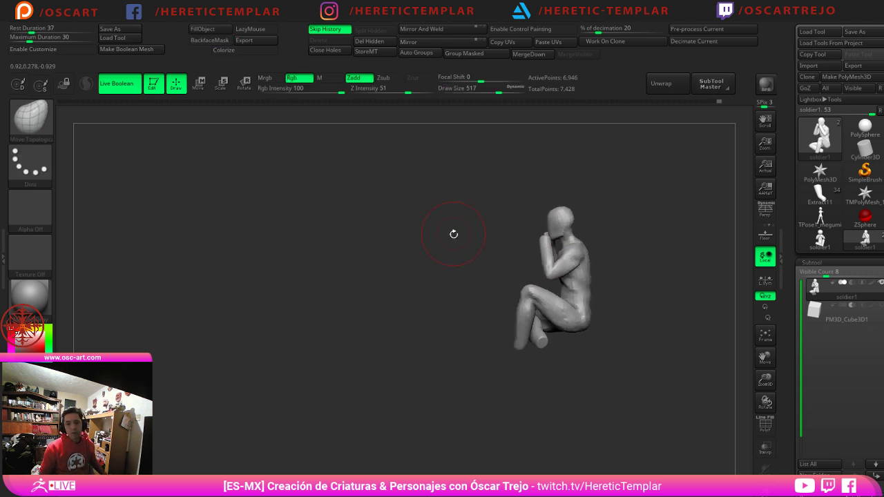
left_click_drag(454, 234, 560, 222)
key("f")
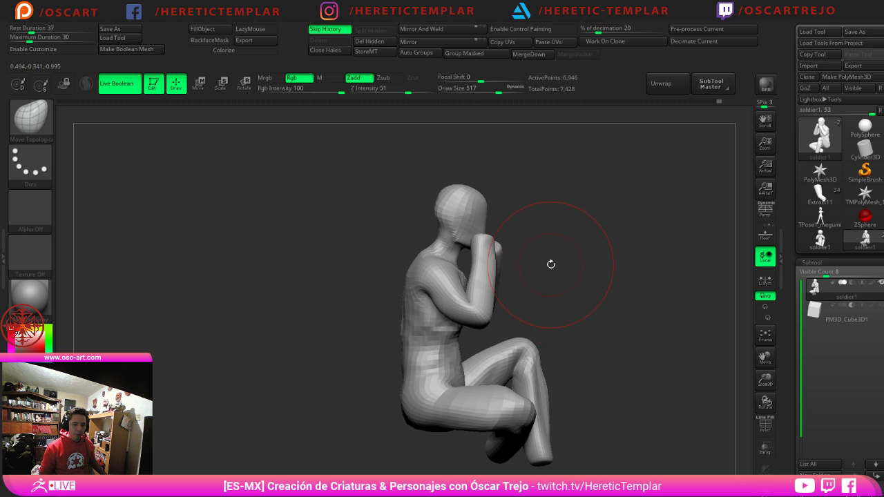
left_click_drag(602, 277, 570, 284, "alt")
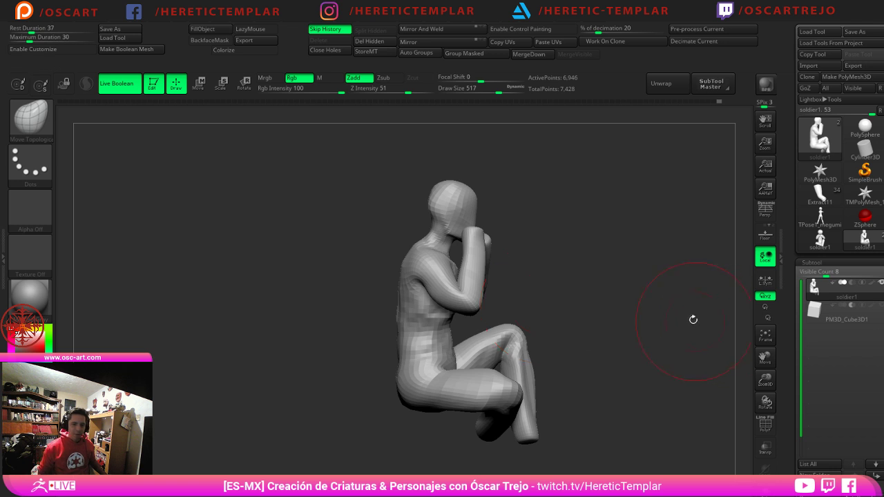
left_click_drag(580, 312, 554, 315)
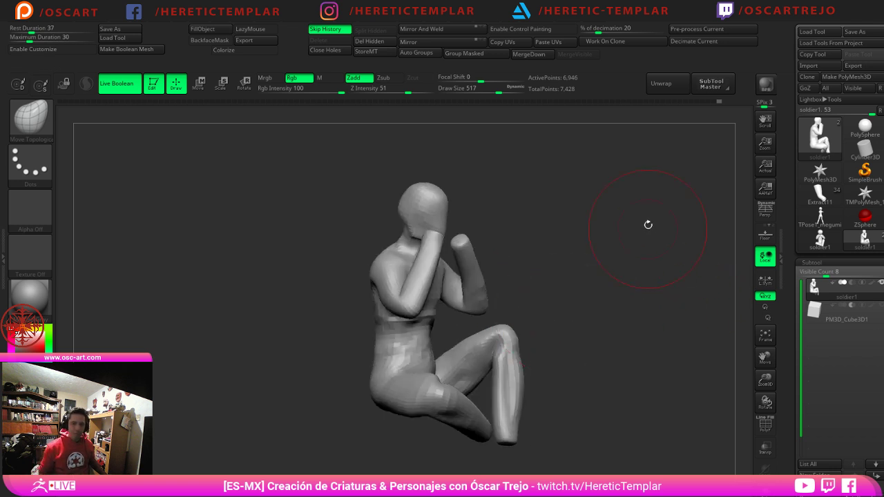
Step: Set the Move Topological draw size to 286 and frame the seated figure's head, arms and chest from the front
left_click_drag(648, 225, 624, 375)
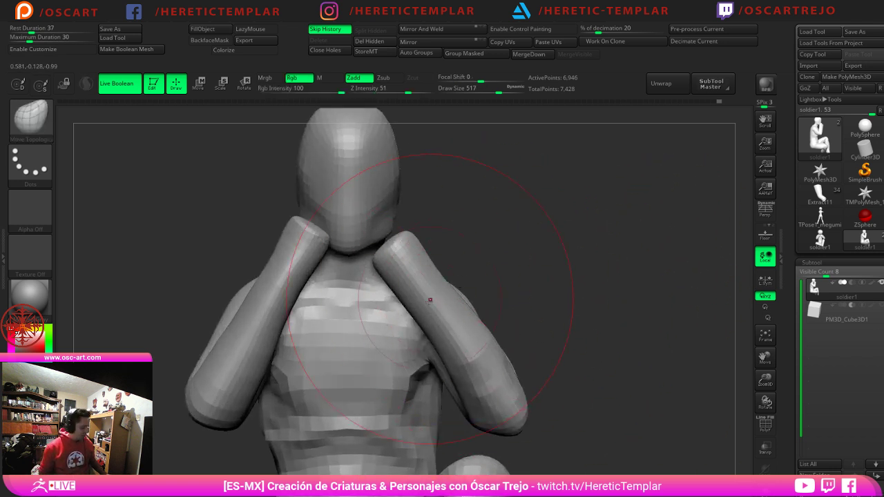
left_click_drag(584, 337, 513, 339)
key("s")
mouse_move(511, 338)
left_mouse_down()
mouse_move(496, 337)
mouse_move(496, 327)
mouse_move(498, 350)
mouse_move(436, 294)
left_mouse_up()
key("s")
left_click_drag(437, 294, 511, 293)
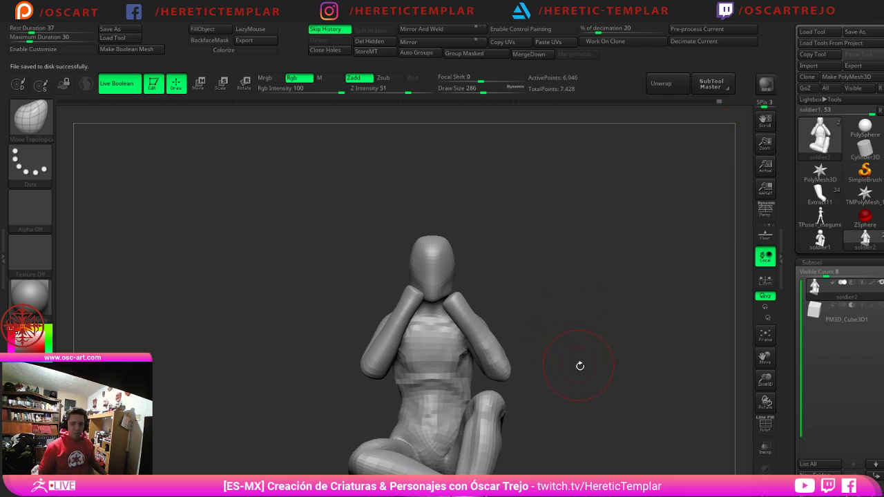
Step: Check the figure's polygroup division by toggling the polyframe, hiding the waist and isolating the torso with the arms
left_click_drag(580, 366, 578, 292, "alt")
key("shift+f")
key("shift+f")
left_click_drag(566, 251, 576, 269, "alt")
left_click(419, 356, "ctrl+shift")
left_click_drag(535, 359, 544, 328, "ctrl+shift")
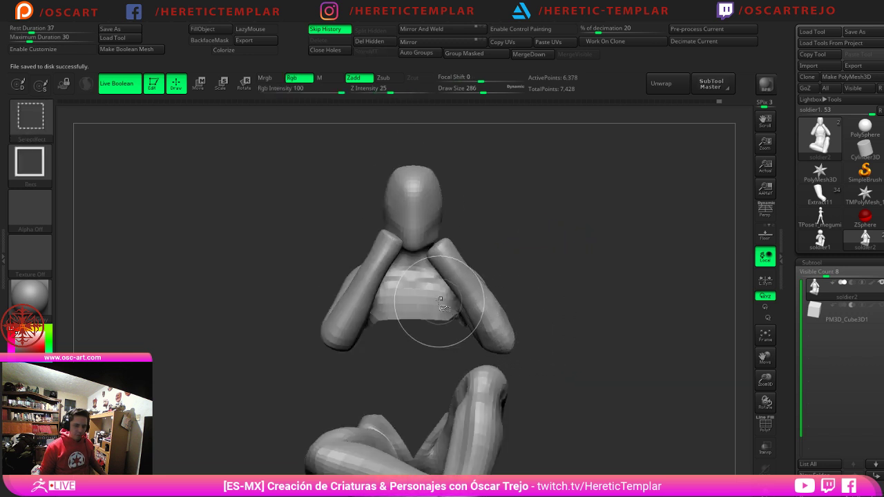
left_click(440, 299, "ctrl+shift")
left_click_drag(532, 263, 545, 284, "ctrl+shift")
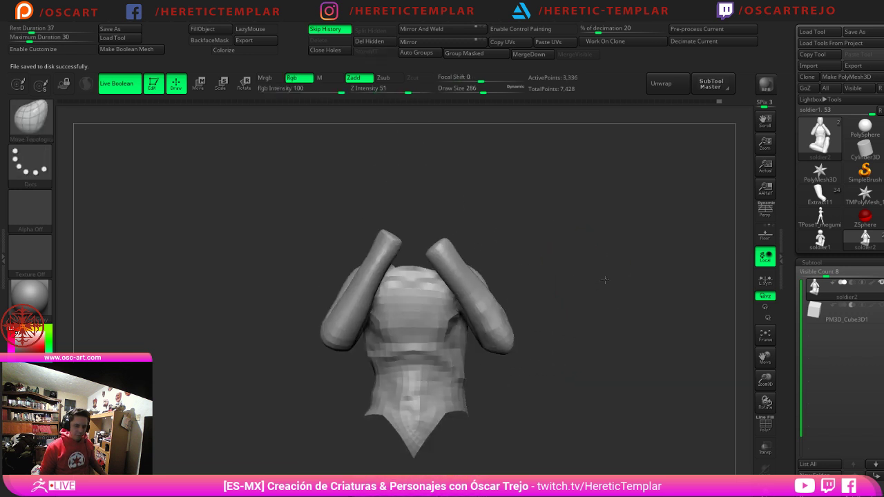
Step: Lower the mesh by two subdivision levels, isolate the raised-knee-side forearm and grow the visible area up to the shoulder
left_click_drag(604, 279, 507, 236)
key("shift+d")
key("shift+d")
left_click(541, 221, "ctrl+shift")
left_click_drag(443, 181, 494, 228, "ctrl+shift")
key("ctrl+shift+x")
key("ctrl+shift+x")
key("ctrl+shift+x")
key("ctrl+shift+x")
key("ctrl+shift+x")
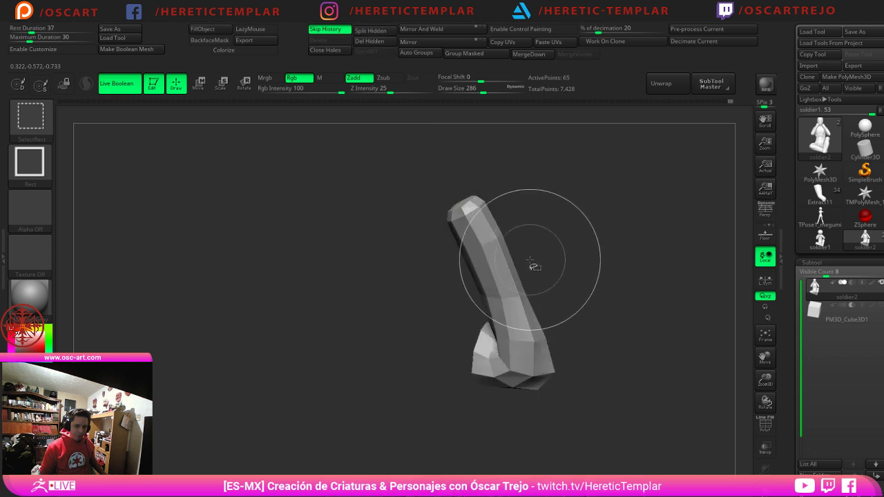
key("ctrl+shift+x")
key("ctrl+shift+x")
key("ctrl+z")
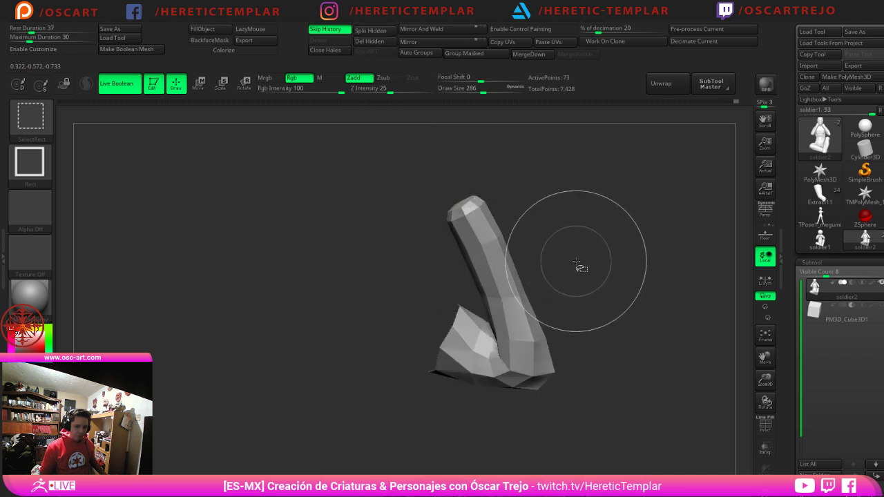
Step: Turn on the polyframe, assign the isolated arm its own polygroup and show the whole figure
left_click_drag(576, 261, 532, 294)
key("shift+f")
key("ctrl+w")
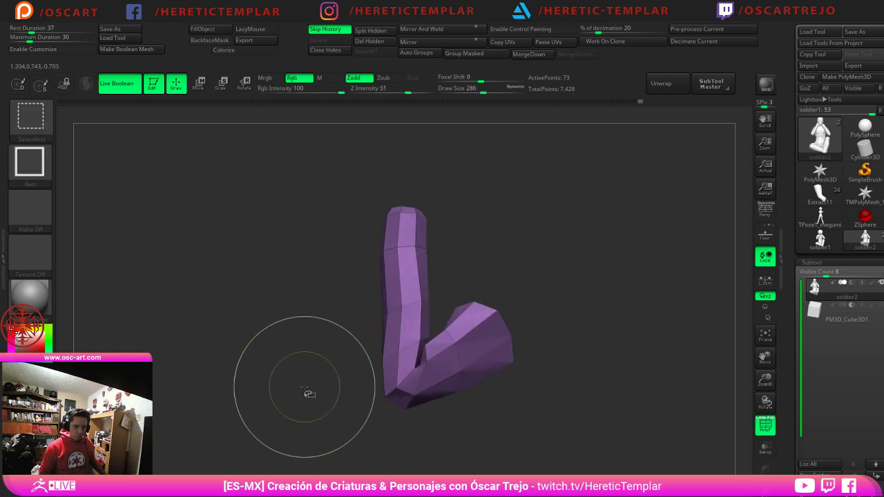
left_click(302, 386, "ctrl+shift")
Step: Isolate the folded-leg-side forearm and adjust its visible area by growing and shrinking it
mouse_move(213, 364)
left_mouse_down()
mouse_move(555, 274)
mouse_move(297, 200)
mouse_move(276, 184)
mouse_move(294, 152)
mouse_move(338, 176)
mouse_move(504, 210)
mouse_move(622, 259)
mouse_move(641, 249)
left_mouse_up()
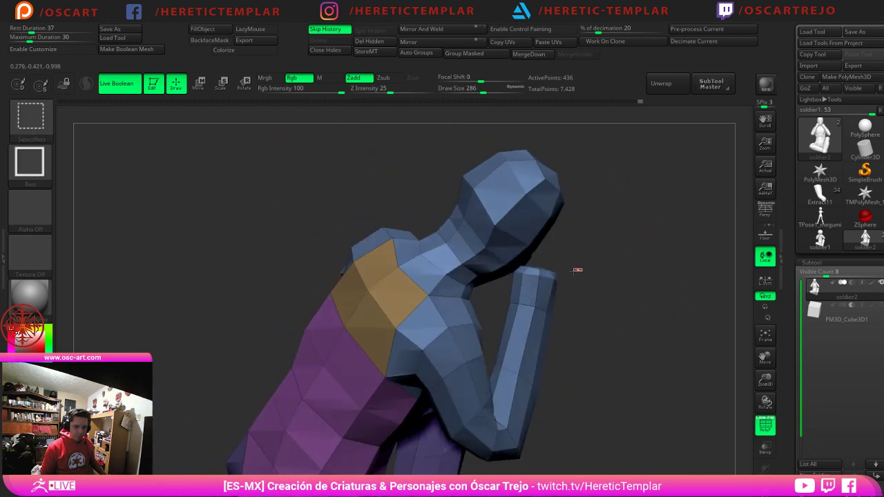
left_click_drag(573, 271, 510, 289, "ctrl+alt+shift")
left_click_drag(598, 282, 627, 296, "ctrl+shift")
key("ctrl+shift+x")
key("ctrl+shift+x")
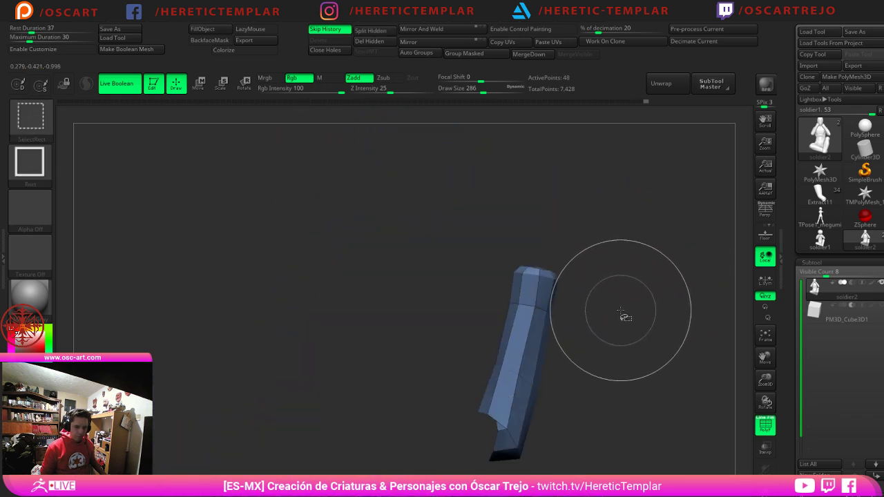
key("ctrl+shift+x")
key("ctrl+shift+s")
key("ctrl+shift+s")
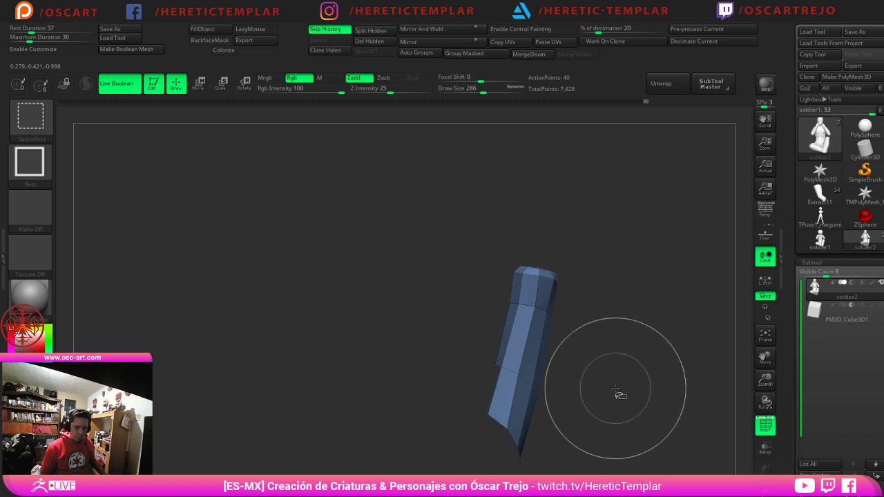
Step: Extend the folded-leg-side arm's visible area up to the shoulder, assign it a separate polygroup and show the whole figure
left_click_drag(463, 410, 553, 477, "ctrl+alt+shift")
key("ctrl+shift+x")
key("ctrl+shift+x")
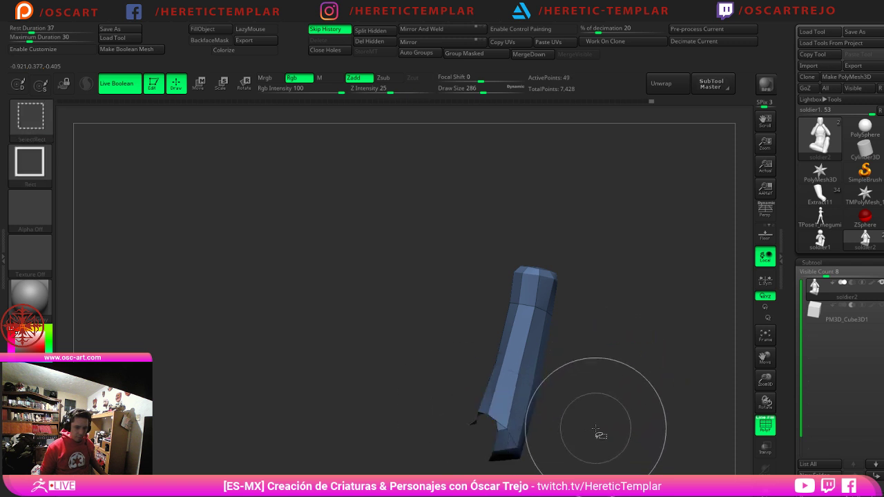
key("ctrl+shift+x")
left_click_drag(635, 398, 602, 386)
key("ctrl+shift+x")
key("ctrl+shift+x")
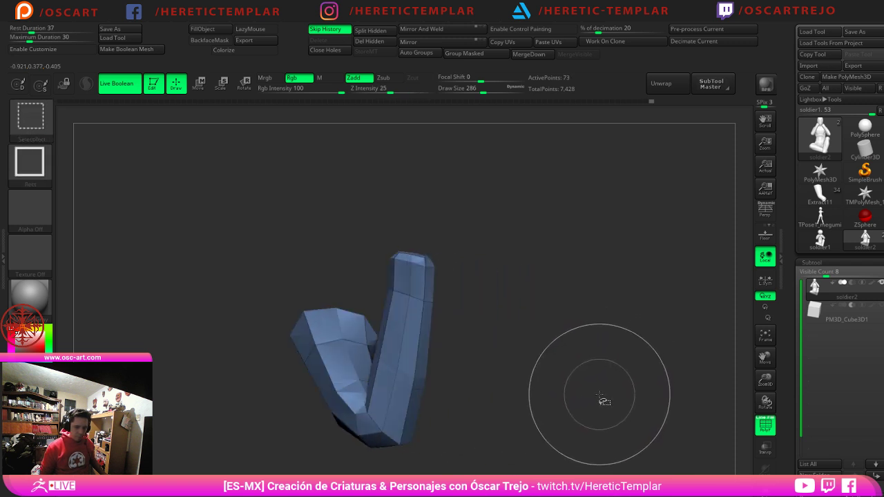
key("ctrl+shift+x")
key("ctrl+shift+s")
key("ctrl+w")
left_click(607, 375, "ctrl+shift")
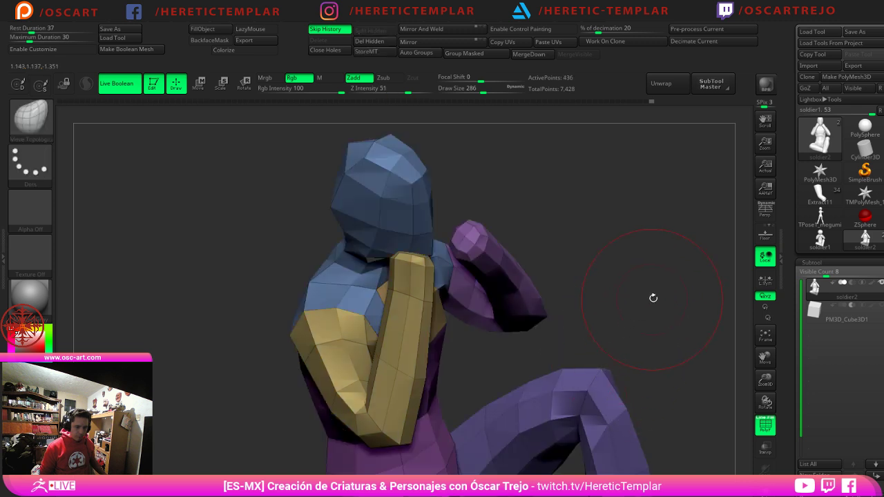
Step: Isolate the upper-torso patch, grow it into the surrounding polygons and assign the result a new polygroup
mouse_move(654, 299)
left_mouse_down()
mouse_move(612, 303)
mouse_move(622, 270)
left_mouse_up()
left_click(416, 304, "ctrl+shift")
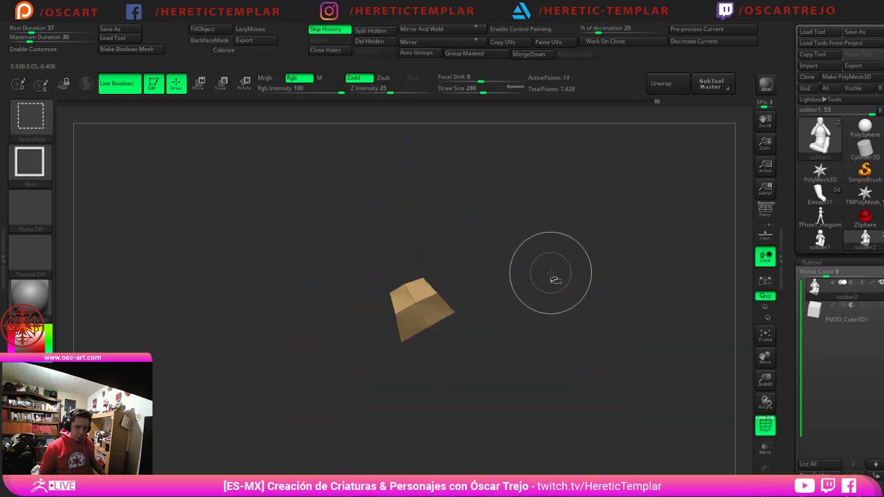
left_click(550, 273, "ctrl+shift")
left_click(547, 267, "ctrl+shift")
key("ctrl+shift+x")
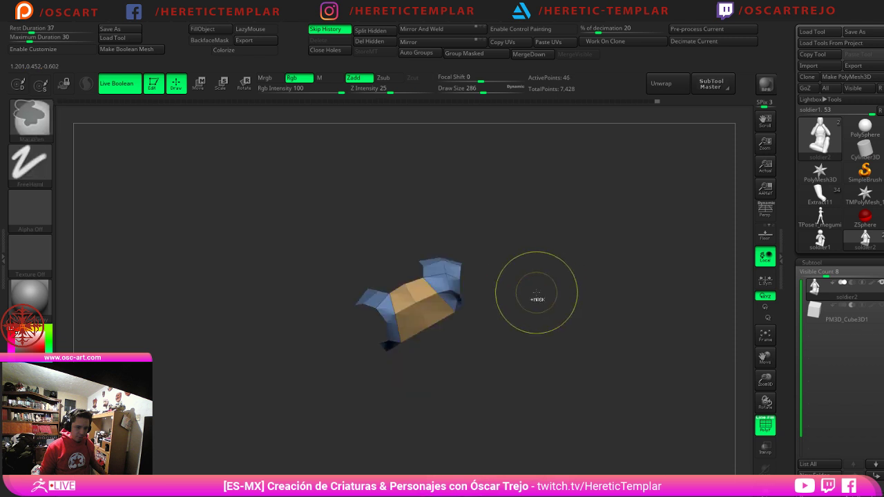
key("ctrl+w")
left_click(531, 304, "ctrl+shift")
left_click_drag(533, 305, 578, 292)
Step: Isolate the waist polygroup, exclude the crotch triangle and assign the remaining waist band a new polygroup
left_click(438, 360, "ctrl+shift")
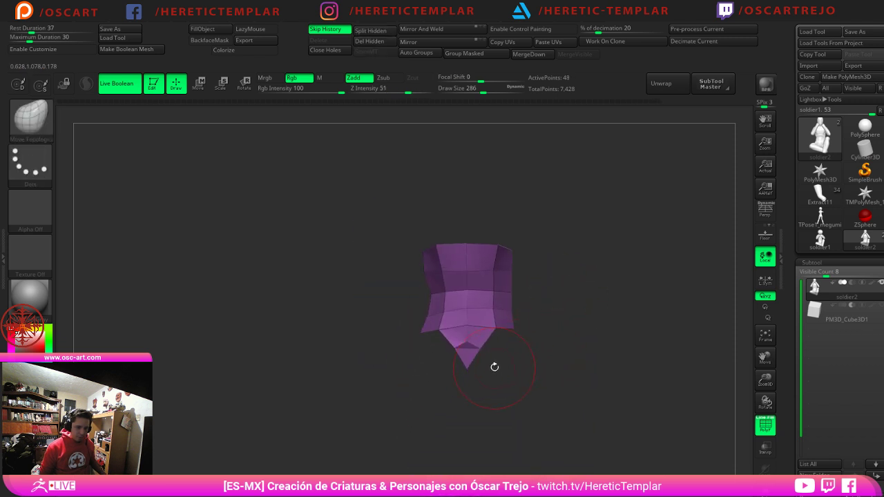
mouse_move(539, 336)
left_mouse_down("ctrl+shift")
mouse_move(420, 397)
mouse_move(478, 390)
left_mouse_up("ctrl+shift")
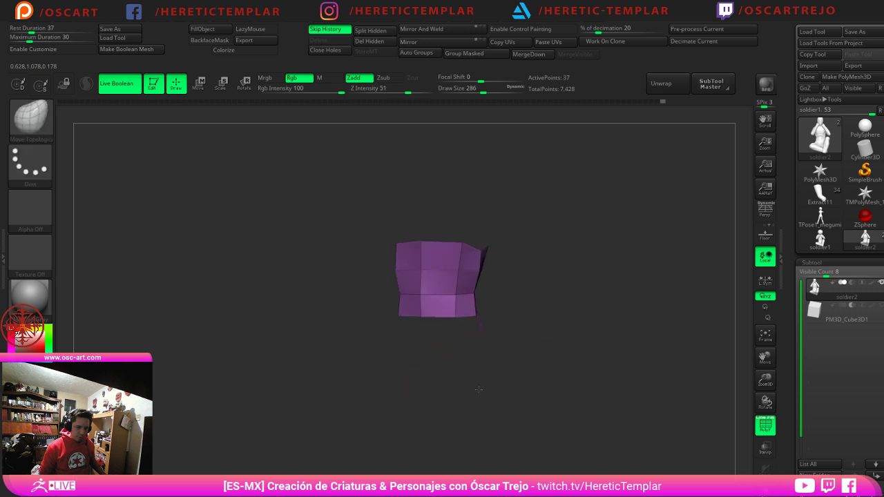
left_click_drag(529, 373, 560, 357, "ctrl+shift")
mouse_move(608, 325)
left_mouse_down()
mouse_move(651, 310)
mouse_move(614, 304)
left_mouse_up()
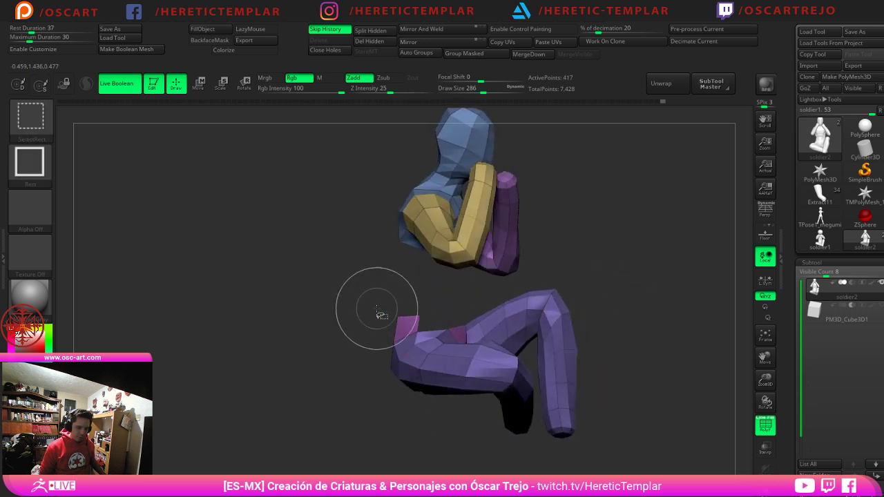
left_click_drag(376, 307, 437, 324, "ctrl+alt+shift")
left_click_drag(336, 329, 350, 348, "ctrl+shift")
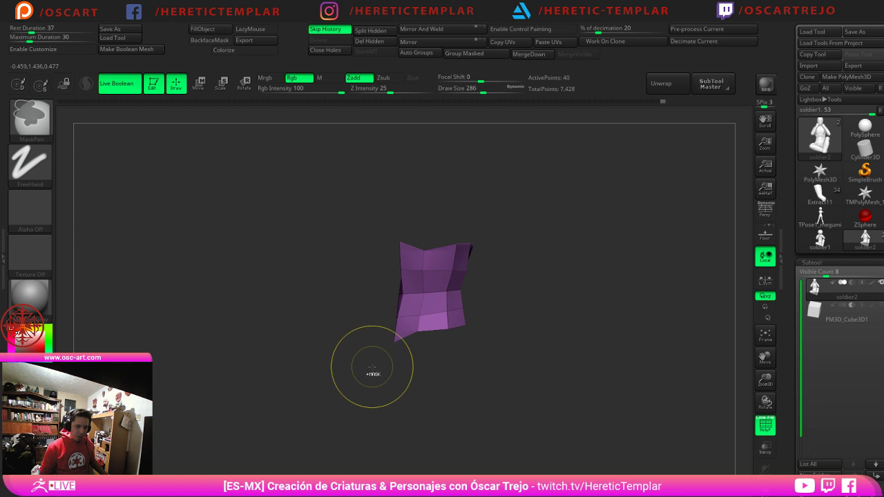
key("ctrl+w")
Step: Isolate the chest and waist together, merge them into a single torso polygroup and show the whole figure
mouse_move(579, 320)
left_mouse_down("ctrl+shift")
mouse_move(593, 337)
mouse_move(595, 322)
mouse_move(631, 296)
mouse_move(641, 314)
left_mouse_up("ctrl+shift")
left_click(621, 300, "ctrl+shift")
left_click(468, 283, "ctrl+shift")
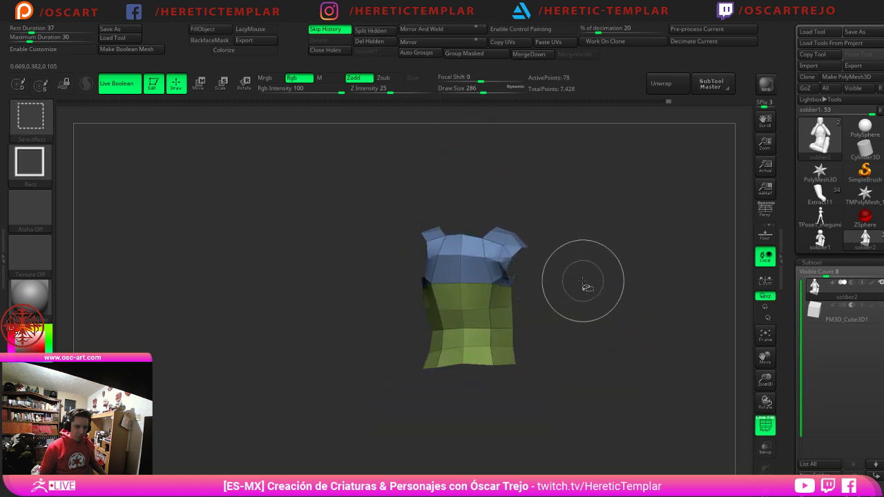
key("ctrl+w")
mouse_move(592, 300)
left_mouse_down()
mouse_move(607, 308)
mouse_move(684, 306)
mouse_move(583, 310)
mouse_move(605, 308)
left_mouse_up()
left_click_drag(605, 308, 574, 319, "alt")
left_click(596, 299, "ctrl+shift")
left_click(477, 290, "ctrl+shift")
key("ctrl+w")
left_click(629, 319, "ctrl+shift")
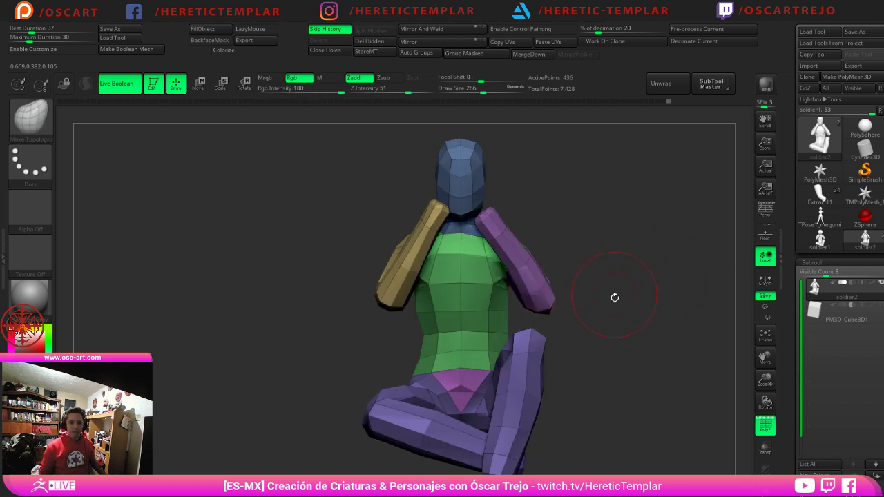
Step: Raise the figure back to its smooth subdivision level and turn off the polyframe
left_click_drag(615, 296, 578, 297, "alt")
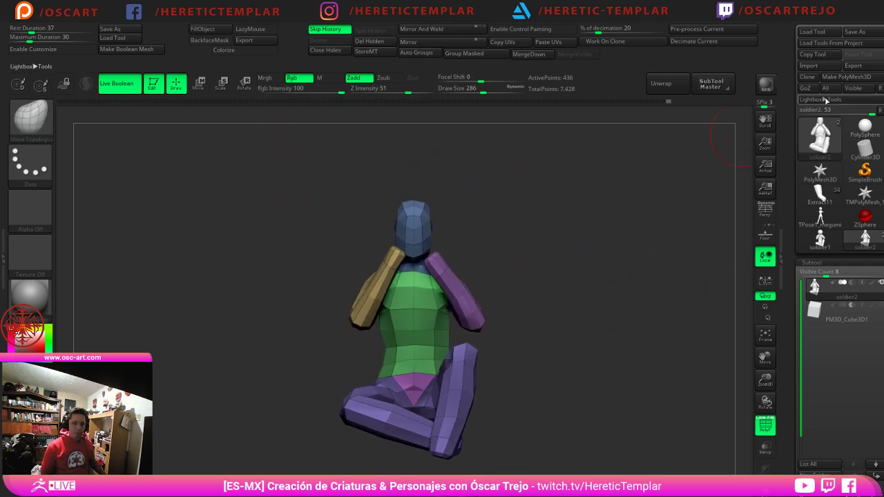
left_click_drag(794, 322, 786, 260)
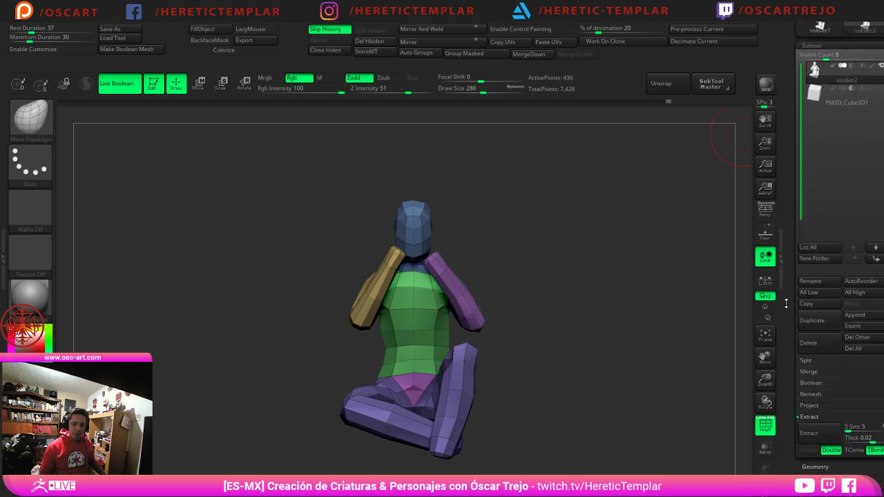
left_click_drag(534, 287, 571, 355)
key("d")
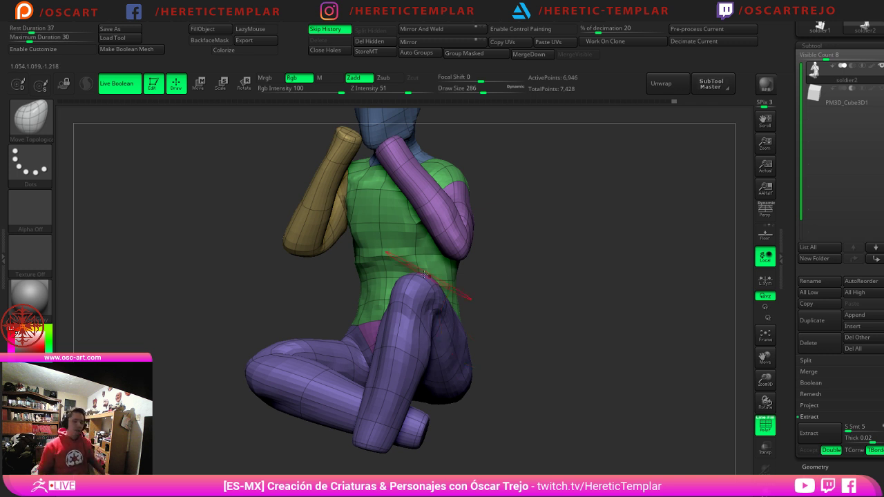
mouse_move(479, 292)
left_mouse_down()
mouse_move(543, 304)
mouse_move(547, 225)
mouse_move(535, 262)
mouse_move(567, 326)
left_mouse_up()
key("shift+f")
Step: Select the DamStandard brush, set its draw size to 158 and view the figure from the raised-knee side
key("b")
key("d")
key("s")
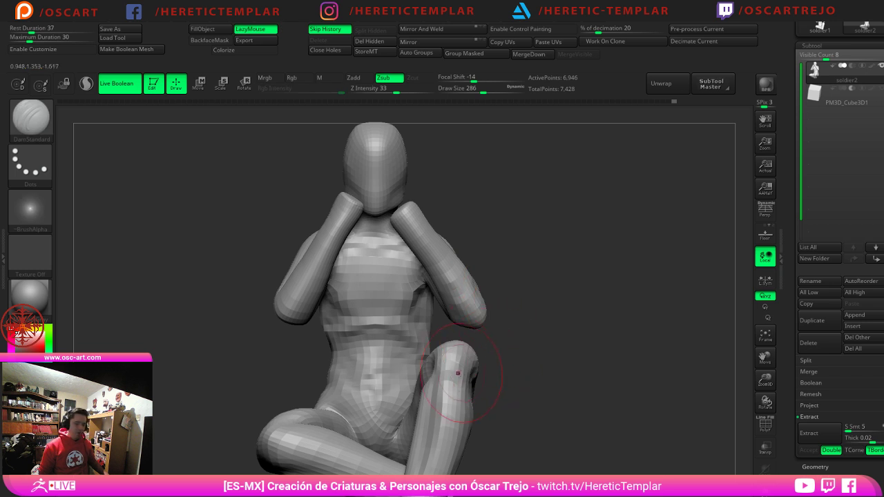
key("s")
left_click(468, 374)
left_click_drag(489, 380, 527, 356)
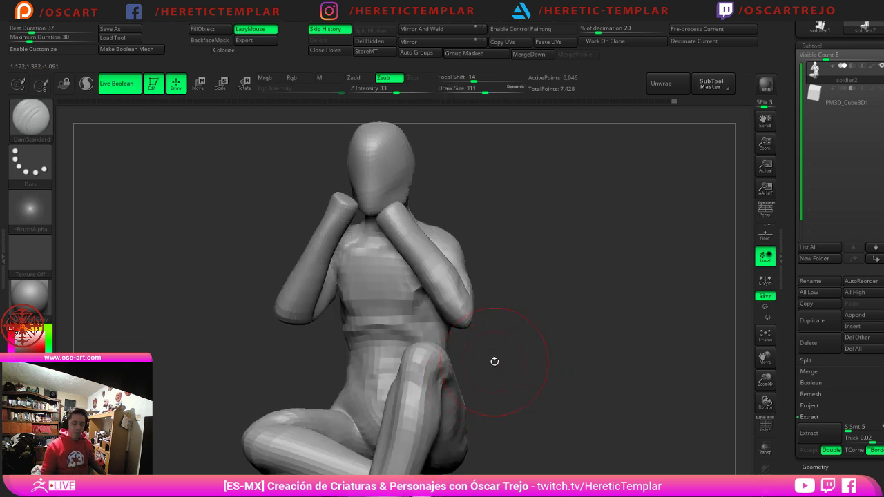
left_click_drag(542, 367, 550, 345)
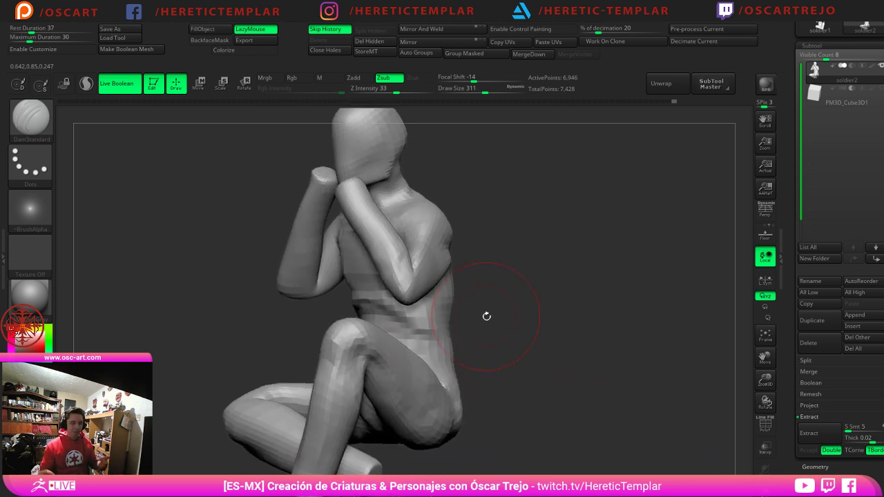
left_click_drag(632, 348, 486, 286)
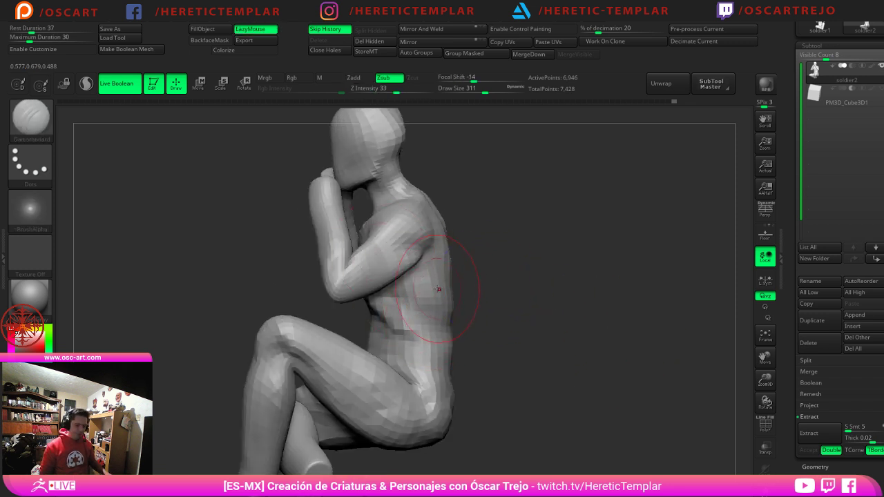
key("s")
left_click_drag(420, 272, 415, 270)
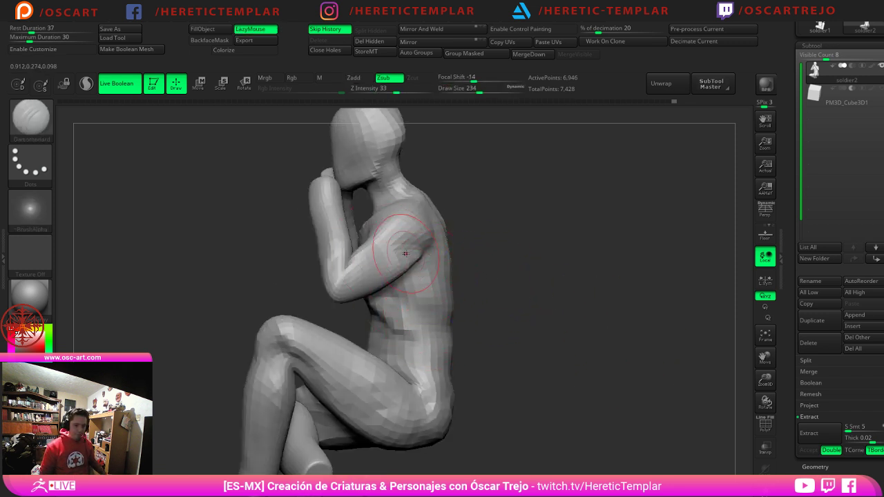
key("s")
Step: Try a DamStandard stroke across the ribs below the armpit and undo it
mouse_move(426, 304)
left_mouse_down()
mouse_move(415, 299)
mouse_move(384, 310)
left_mouse_up()
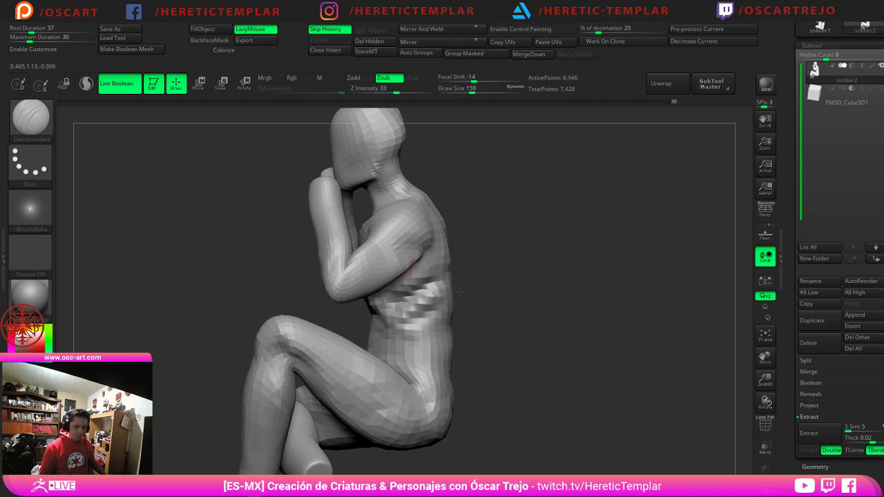
key("ctrl")
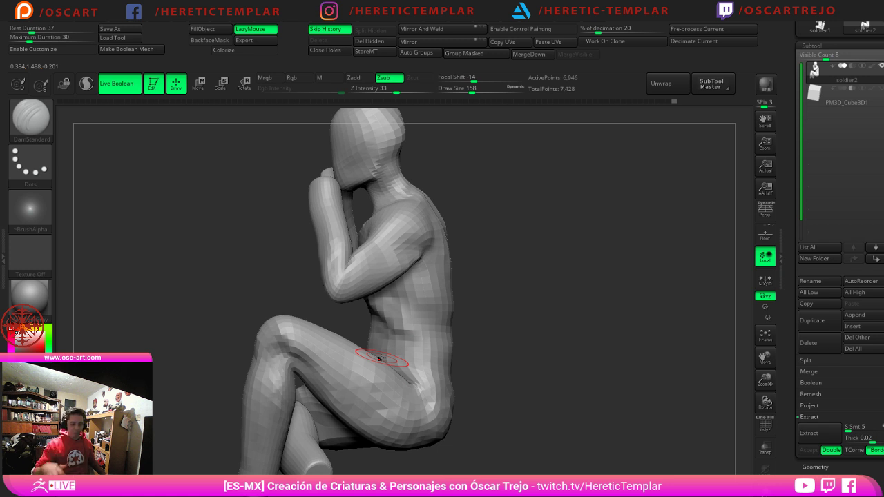
Step: Isolate the hips and both legs, turn on the polyframe and assign the lower body a new polygroup
left_click_drag(509, 262, 511, 305)
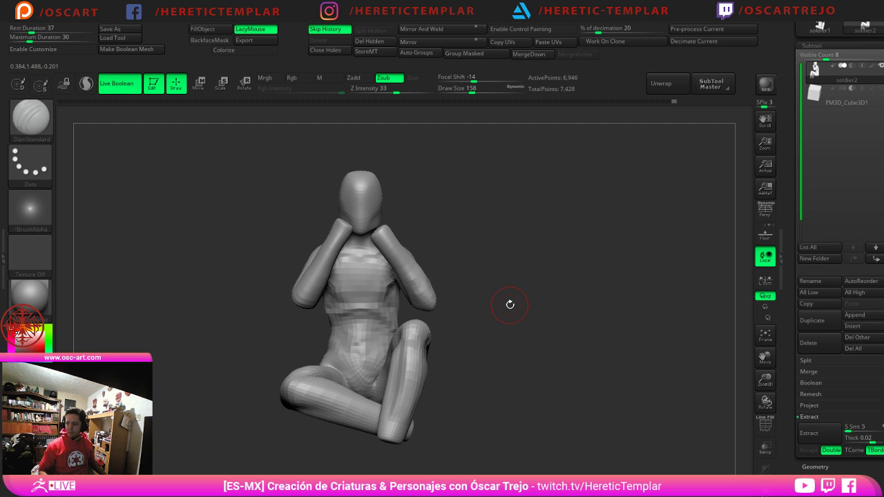
left_click_drag(486, 367, 556, 324, "alt")
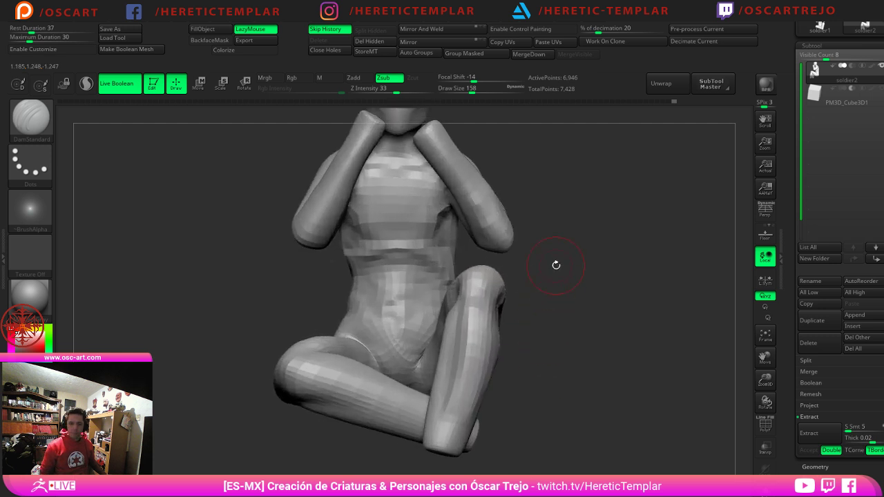
mouse_move(574, 248)
left_mouse_down("alt")
mouse_move(579, 337)
mouse_move(548, 321)
mouse_move(594, 317)
mouse_move(613, 337)
mouse_move(627, 287)
mouse_move(643, 308)
mouse_move(649, 302)
mouse_move(626, 297)
mouse_move(641, 317)
left_mouse_up("alt")
left_click(569, 318, "ctrl+shift")
left_click(460, 336, "ctrl+shift")
key("ctrl+w")
key("shift+f")
left_click(627, 321, "ctrl+shift")
left_click(630, 322, "ctrl+shift")
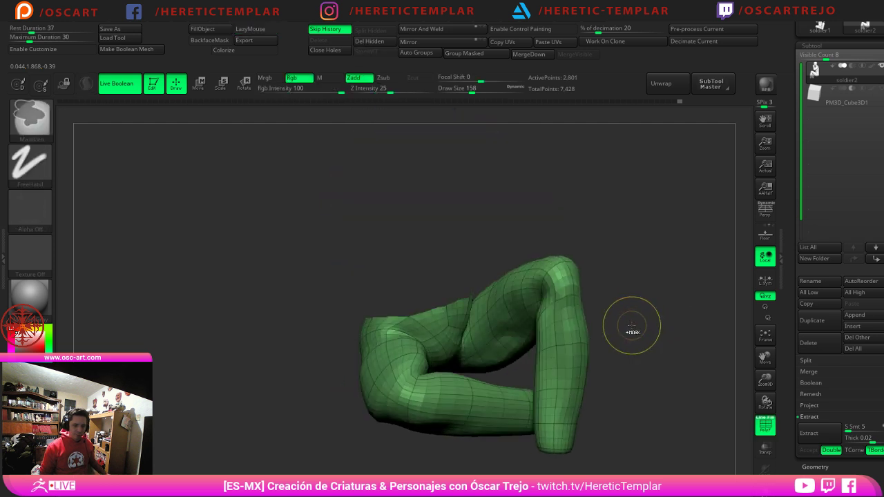
key("ctrl+w")
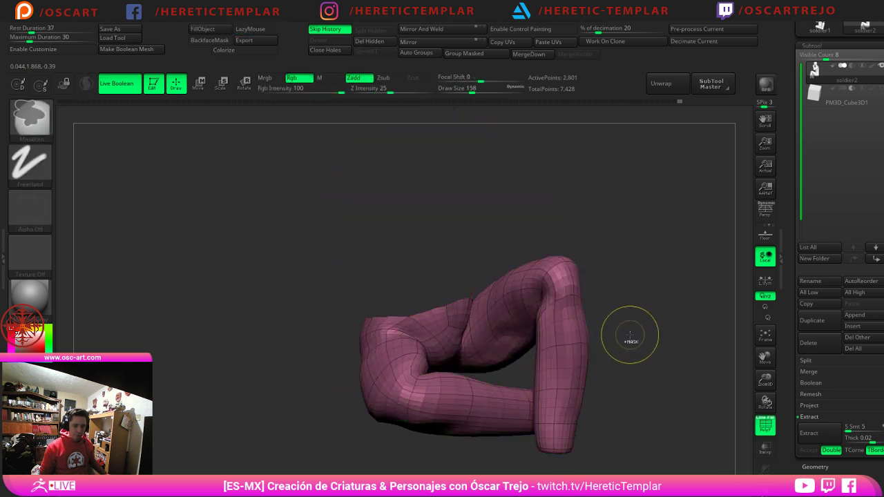
Step: Show the whole seated figure again and drop it to its lowest subdivision level
left_click(627, 334, "ctrl+shift")
mouse_move(627, 333)
left_mouse_down()
mouse_move(618, 280)
mouse_move(564, 252)
mouse_move(517, 270)
mouse_move(534, 299)
mouse_move(625, 308)
mouse_move(598, 296)
mouse_move(618, 308)
left_mouse_up()
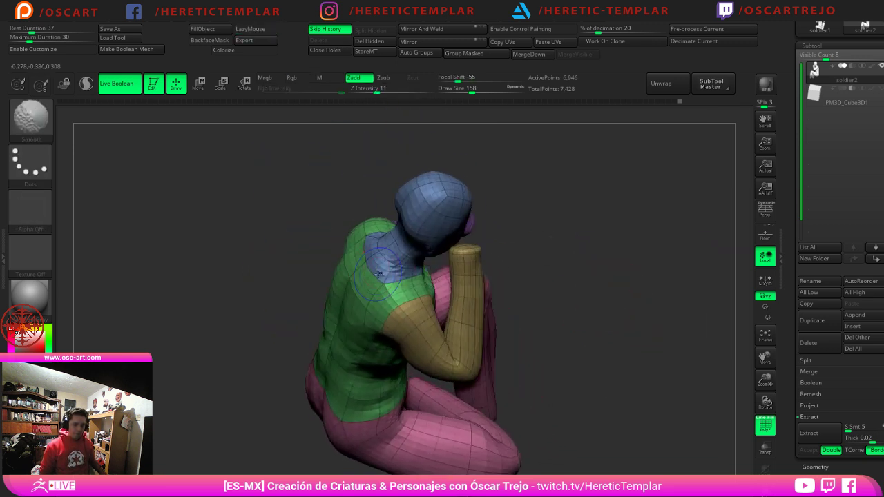
key("shift+d")
key("shift+d")
left_click(386, 282, "ctrl+shift")
left_click_drag(464, 282, 520, 272)
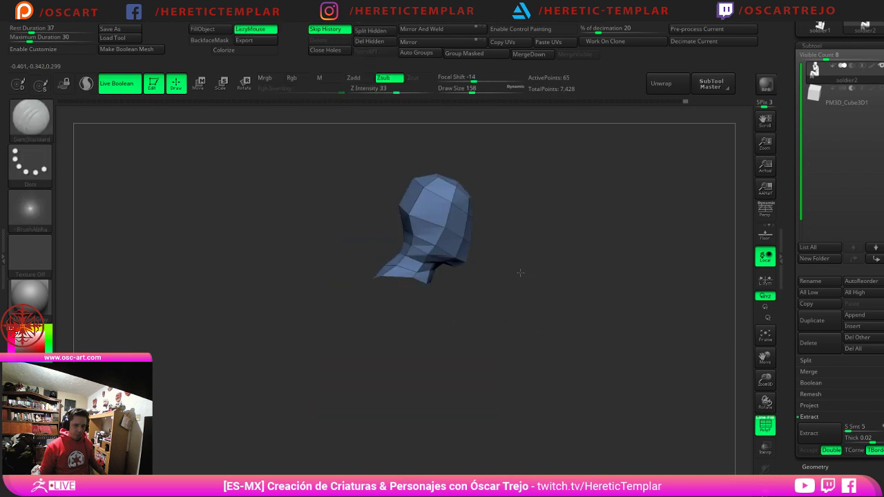
left_click_drag(355, 301, 443, 278, "ctrl+alt+shift")
left_click_drag(522, 281, 448, 301, "ctrl+shift")
left_click_drag(378, 292, 417, 275, "ctrl+alt+shift")
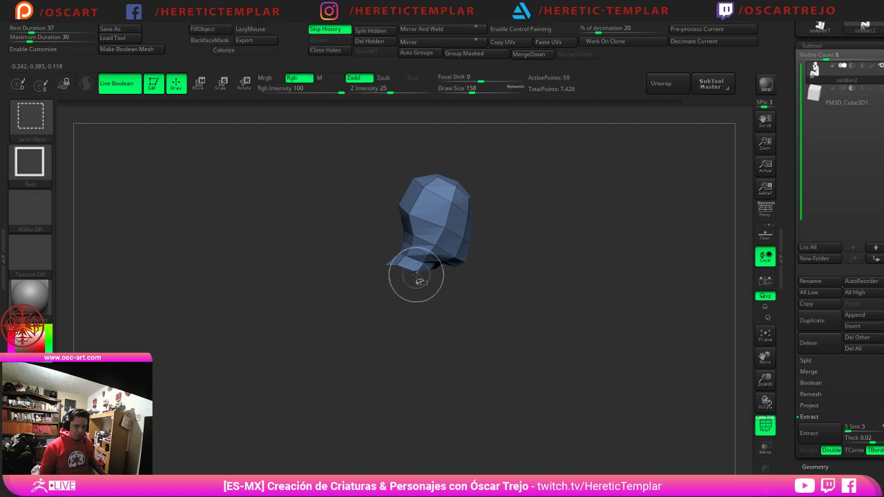
mouse_move(552, 269)
left_mouse_down("ctrl+shift")
mouse_move(589, 282)
mouse_move(557, 290)
left_mouse_up("ctrl+shift")
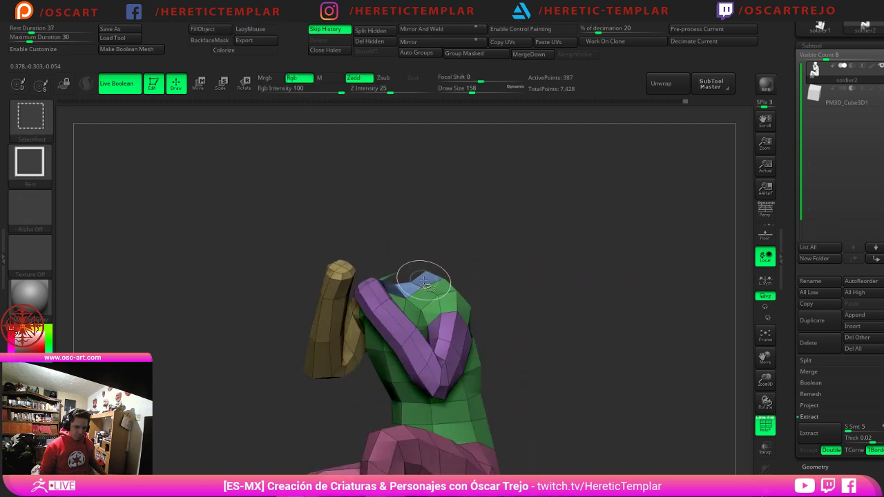
mouse_move(446, 273)
left_mouse_down("ctrl+shift")
mouse_move(459, 272)
mouse_move(447, 286)
mouse_move(482, 285)
left_mouse_up("ctrl+shift")
left_click(474, 283, "ctrl+shift")
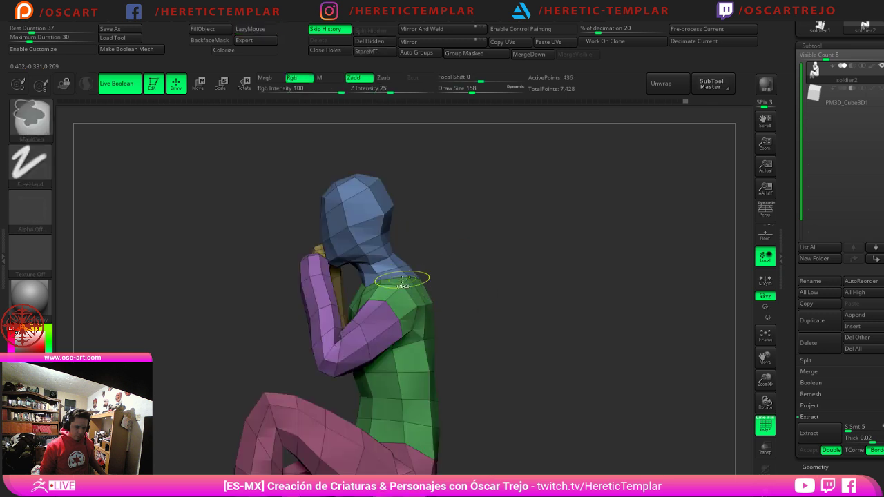
Step: Isolate the ring of faces at the base of the neck, assign it a new polygroup and show the whole figure again
left_click(379, 261, "ctrl+shift")
left_click_drag(276, 154, 417, 229, "ctrl+alt+shift")
left_click_drag(276, 206, 372, 261, "ctrl+alt+shift")
left_click_drag(309, 233, 361, 267, "ctrl+alt+shift")
left_click_drag(346, 216, 404, 261, "ctrl+alt+shift")
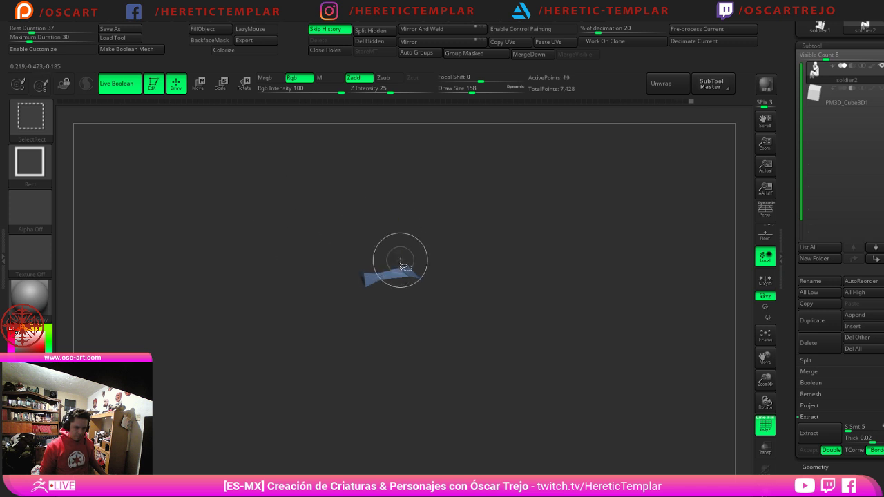
left_click_drag(479, 245, 494, 248)
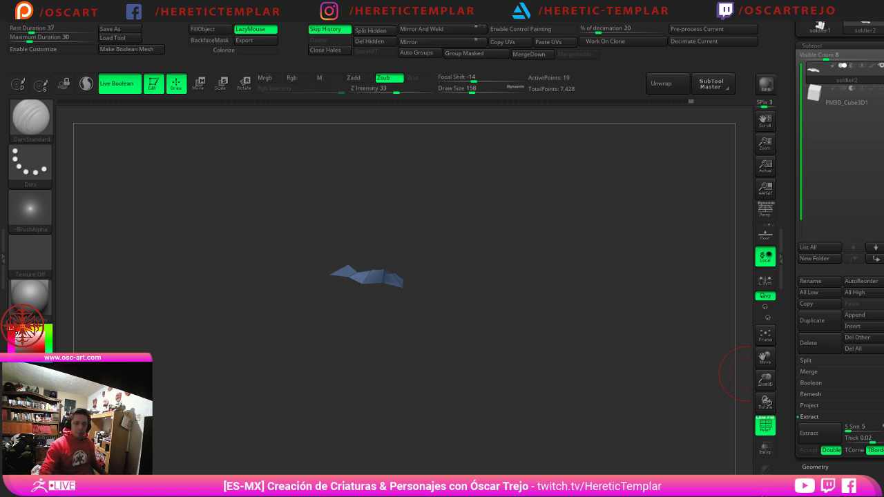
left_click_drag(622, 373, 474, 369)
key("ctrl+w")
left_click(521, 348, "ctrl+shift")
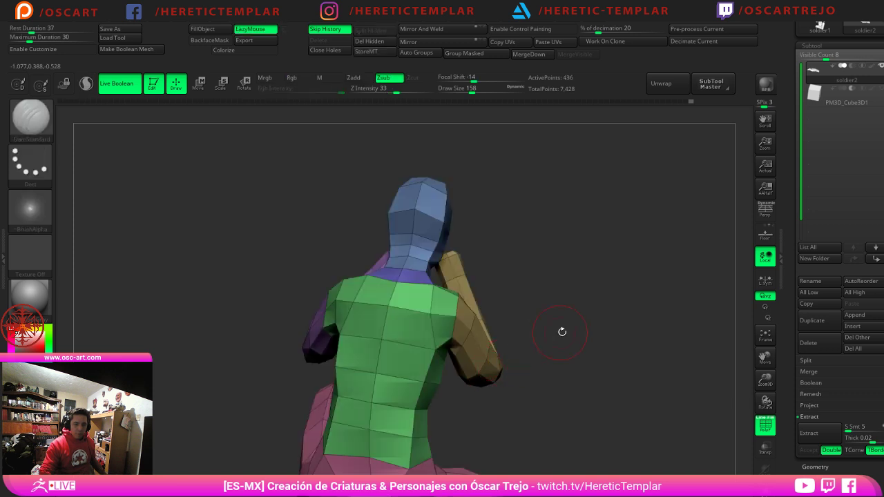
Step: Save the seated soldier tool to a file
left_click_drag(562, 333, 544, 229)
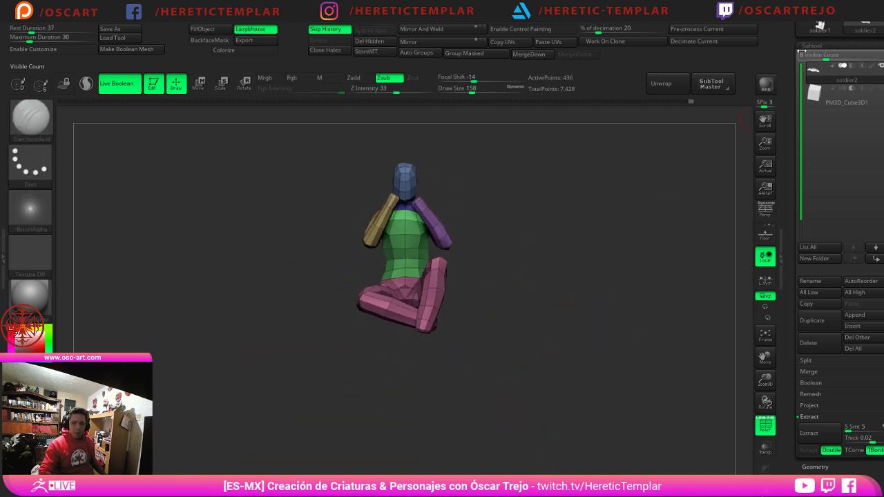
left_click_drag(798, 53, 808, 174)
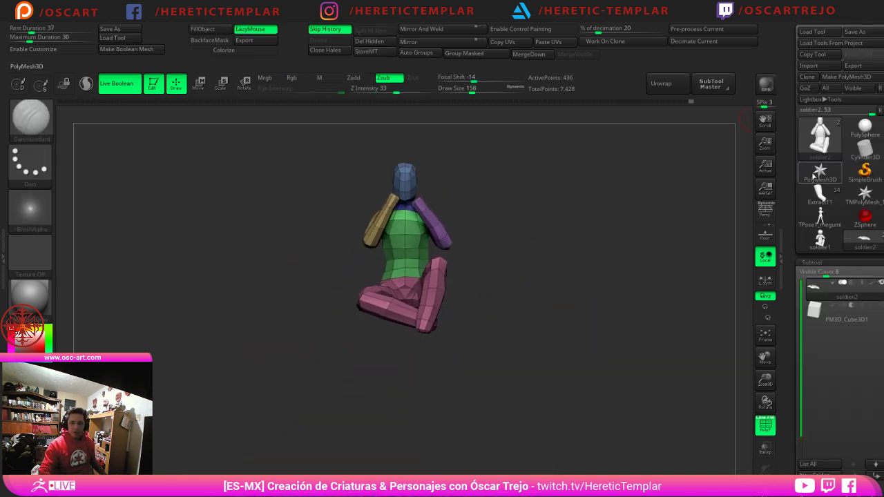
left_click(862, 32)
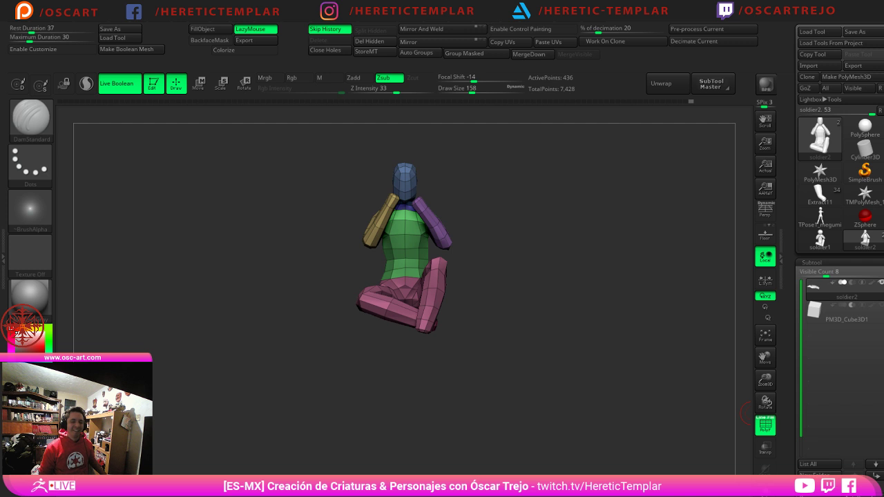
Step: Raise the figure back to its smooth subdivision level and isolate the hips and both legs
left_click_drag(527, 301, 523, 302, "alt")
left_click_drag(578, 344, 596, 330)
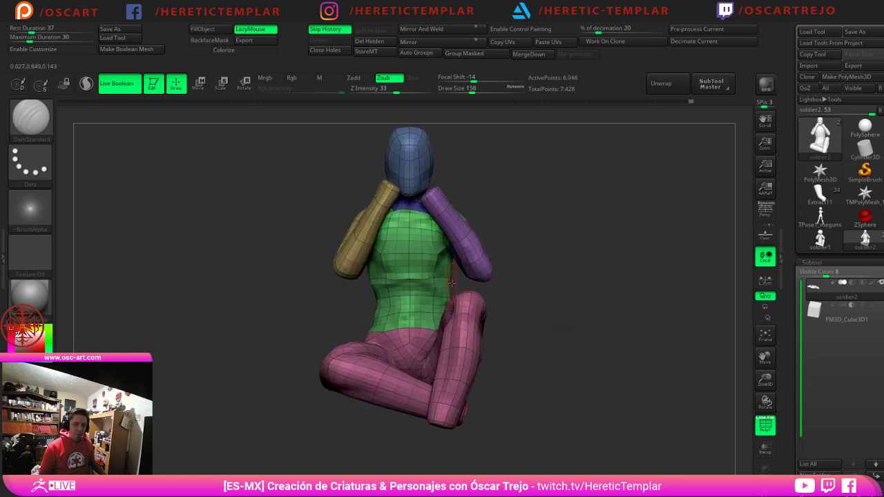
left_click_drag(567, 293, 503, 340)
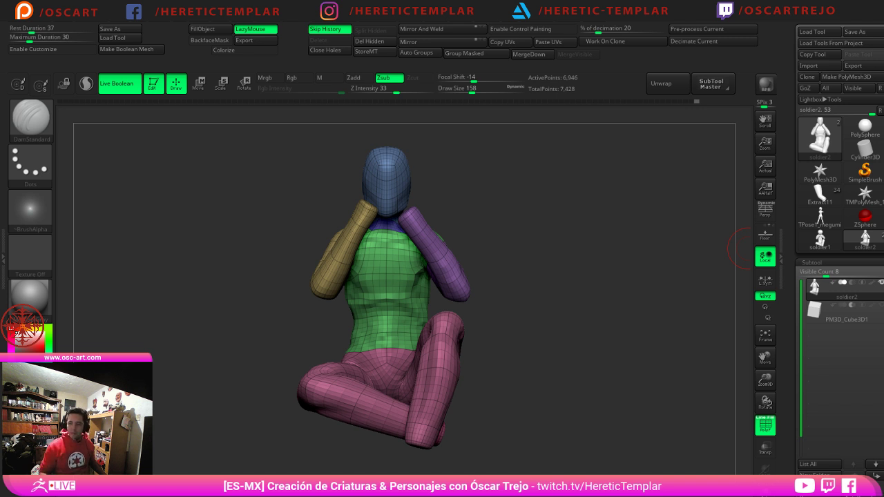
left_click_drag(523, 383, 521, 413)
left_click(442, 383, "ctrl+shift")
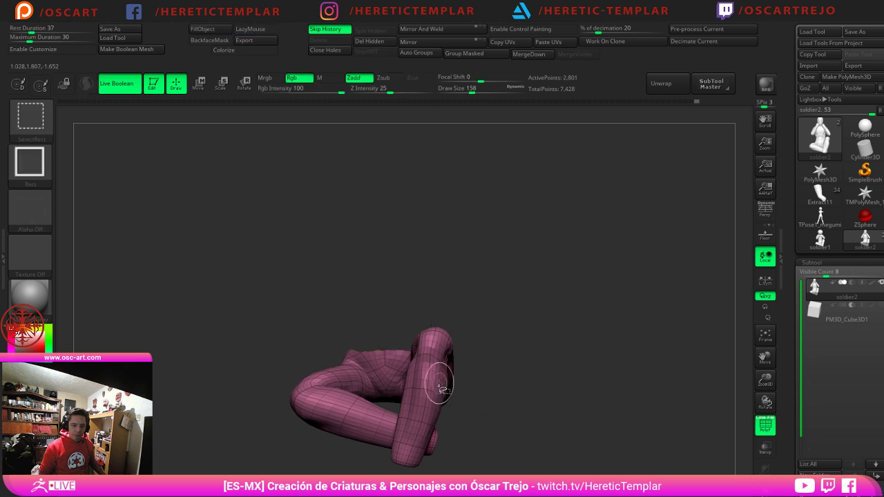
Step: Select the ClayBuildup brush, set its draw size to 140 and build up the raised leg's calf just below the knee
left_click_drag(532, 380, 566, 334, "alt")
left_click_drag(566, 335, 587, 345)
key("b")
key("c")
key("b")
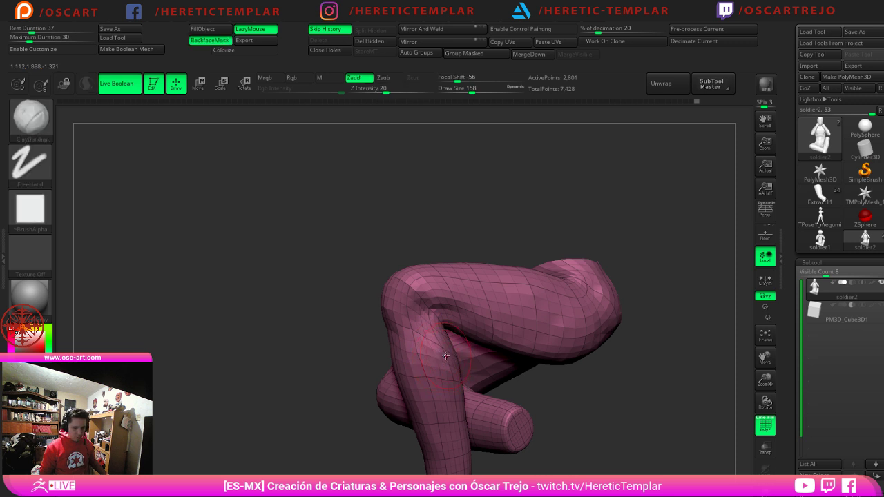
left_click_drag(290, 345, 323, 359)
key("s")
left_click_drag(459, 349, 457, 349)
mouse_move(443, 331)
left_mouse_down()
mouse_move(462, 356)
mouse_move(442, 351)
mouse_move(450, 323)
mouse_move(432, 374)
left_mouse_up()
Step: Add volume to the opposite side of the raised calf and smooth the built-up area below the knee
mouse_move(311, 359)
left_mouse_down()
mouse_move(369, 361)
mouse_move(432, 381)
mouse_move(442, 366)
left_mouse_up()
left_click_drag(537, 371, 593, 371)
mouse_move(411, 361)
left_mouse_down()
mouse_move(399, 368)
mouse_move(404, 351)
mouse_move(399, 380)
left_mouse_up()
left_click_drag(532, 370, 480, 366)
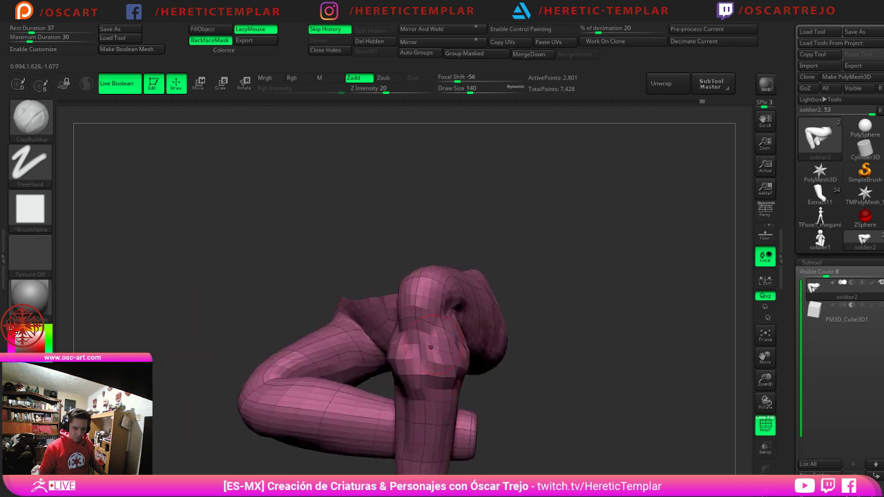
key("shift")
left_click_drag(395, 359, 394, 349, "shift")
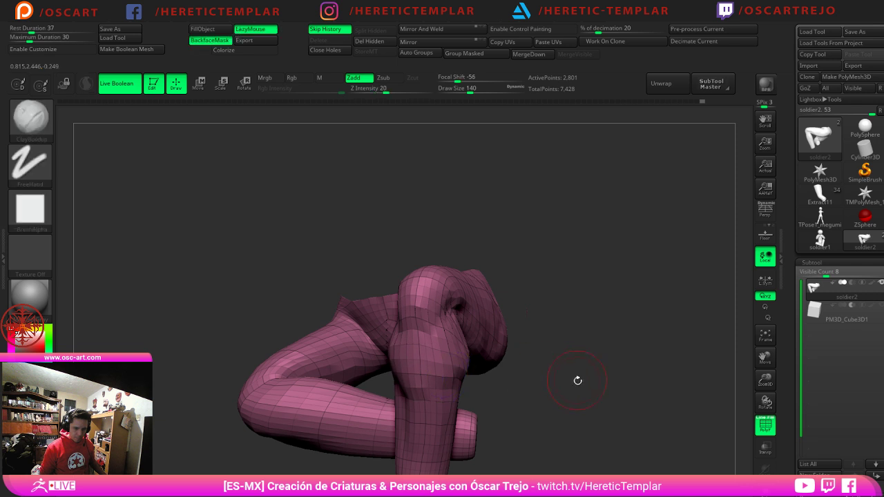
Step: Turn off the polyframe and set the ClayBuildup draw size to 234 for shaping the hips and thighs
left_click_drag(578, 381, 568, 361)
key("shift+f")
key("shift+f")
key("shift+f")
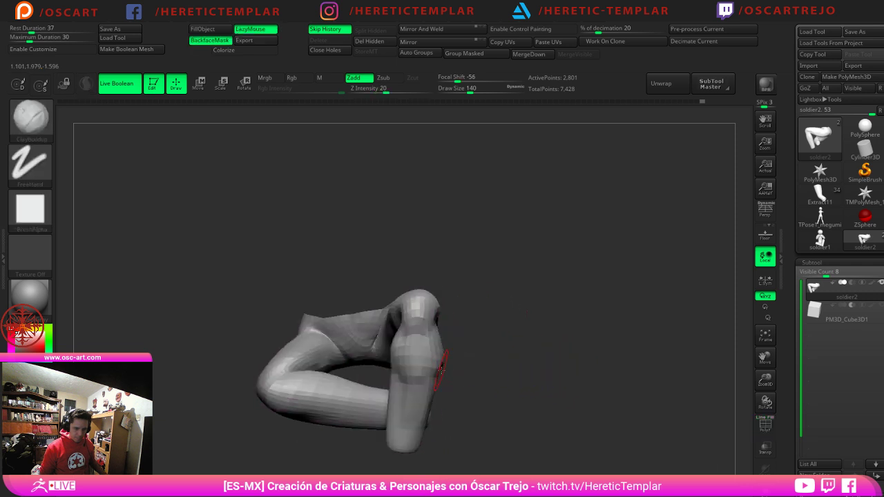
mouse_move(481, 384)
left_mouse_down()
mouse_move(462, 345)
mouse_move(482, 344)
mouse_move(498, 372)
mouse_move(523, 380)
left_mouse_up()
key("s")
key("s")
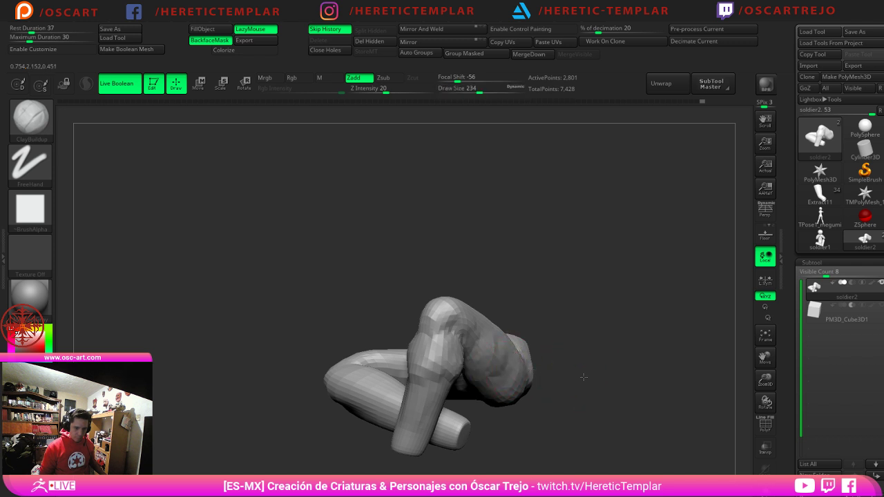
left_click_drag(584, 377, 555, 374)
left_click_drag(530, 341, 550, 361)
left_click_drag(595, 368, 668, 364)
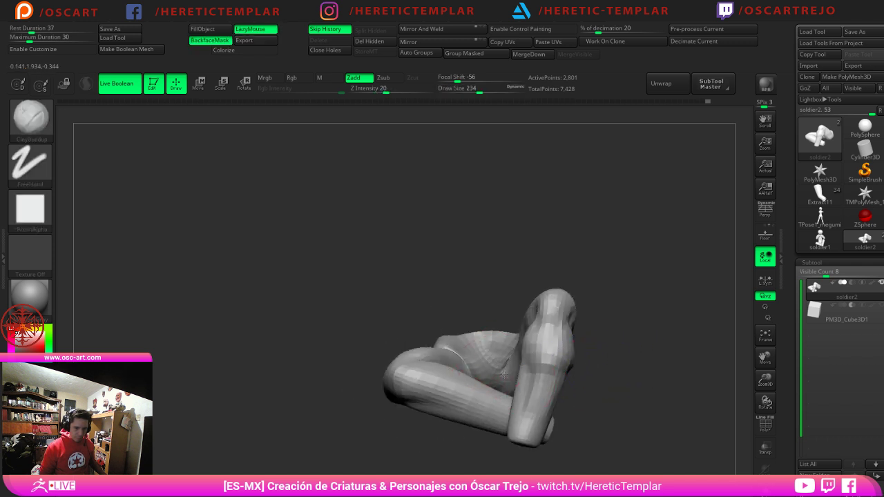
Step: Reduce the draw size to 177, check the legs against the whole figure and isolate the lower body again
key("s")
left_click_drag(507, 371, 504, 371)
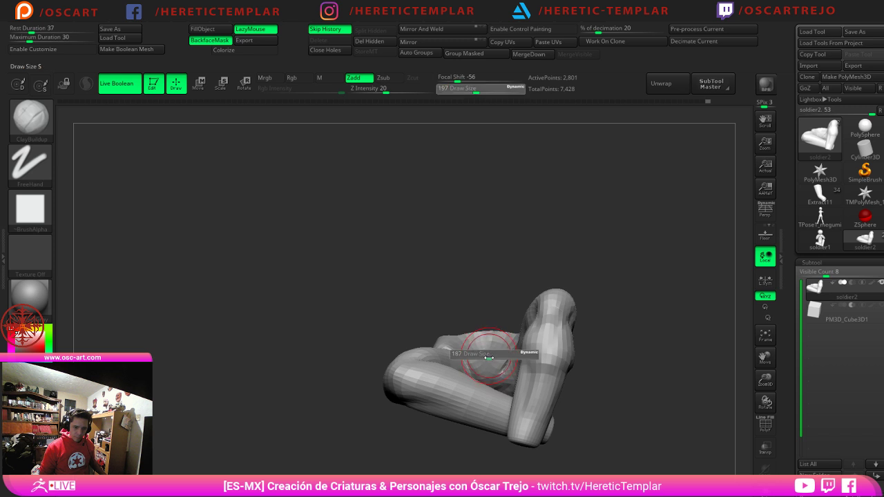
left_click(352, 417, "ctrl+shift")
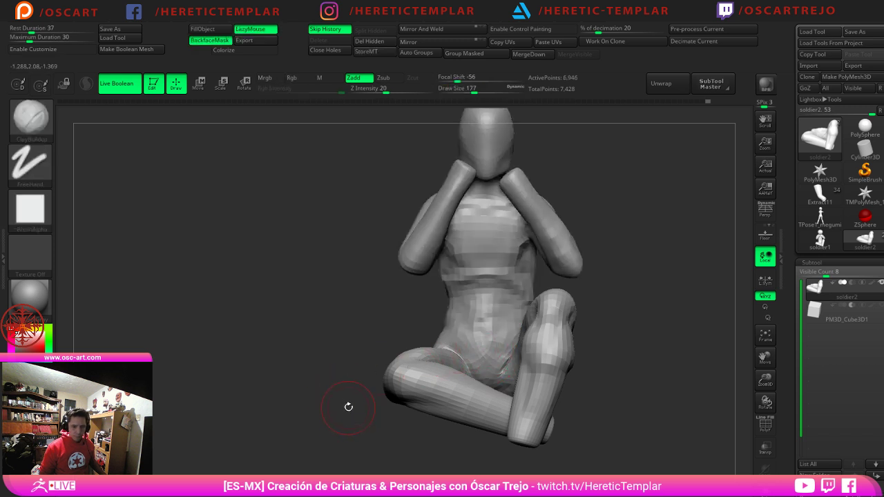
mouse_move(326, 372)
left_mouse_down("alt")
mouse_move(276, 403)
mouse_move(233, 357)
mouse_move(278, 380)
mouse_move(256, 302)
mouse_move(232, 284)
mouse_move(237, 304)
mouse_move(281, 305)
mouse_move(231, 307)
left_mouse_up("alt")
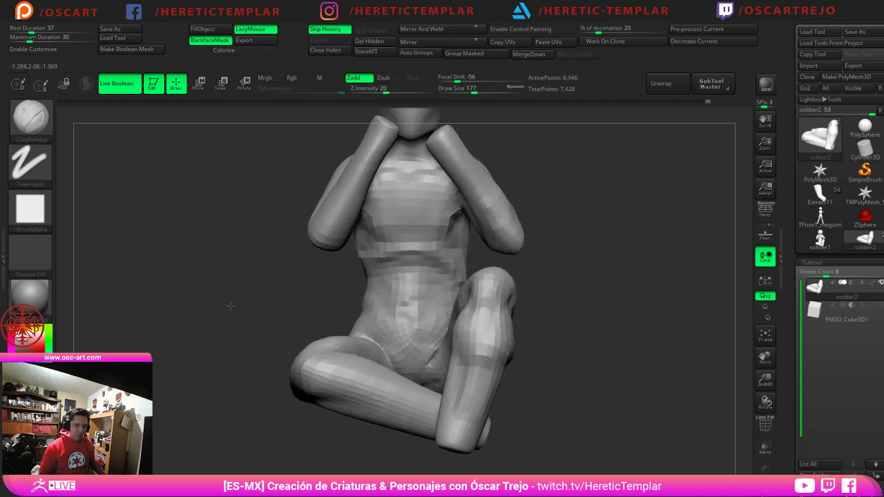
left_click_drag(538, 289, 549, 297)
left_click(510, 332, "ctrl+shift")
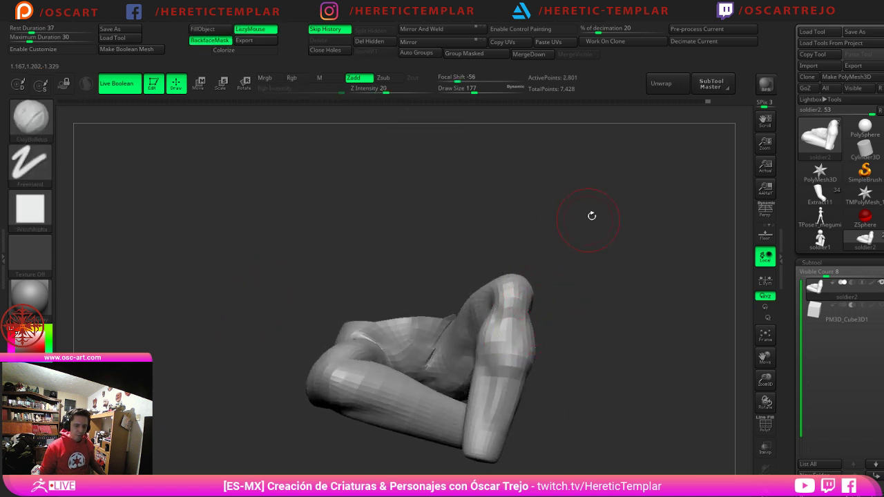
left_click_drag(628, 168, 611, 197)
Step: Turn on the polyframe, drop to the lowest subdivision level and show the whole figure
left_click_drag(807, 376, 803, 279)
key("shift+f")
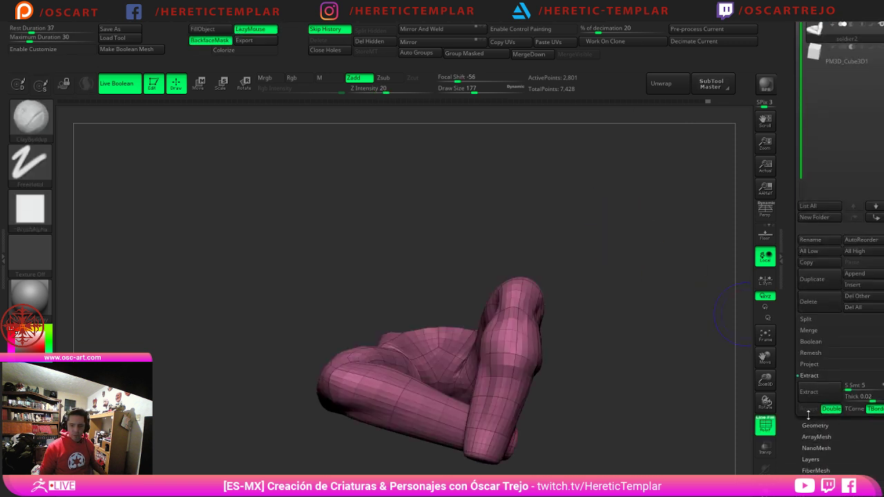
key("shift+d")
key("shift+d")
left_click_drag(665, 392, 625, 319, "ctrl+shift")
left_click(661, 317, "ctrl+shift")
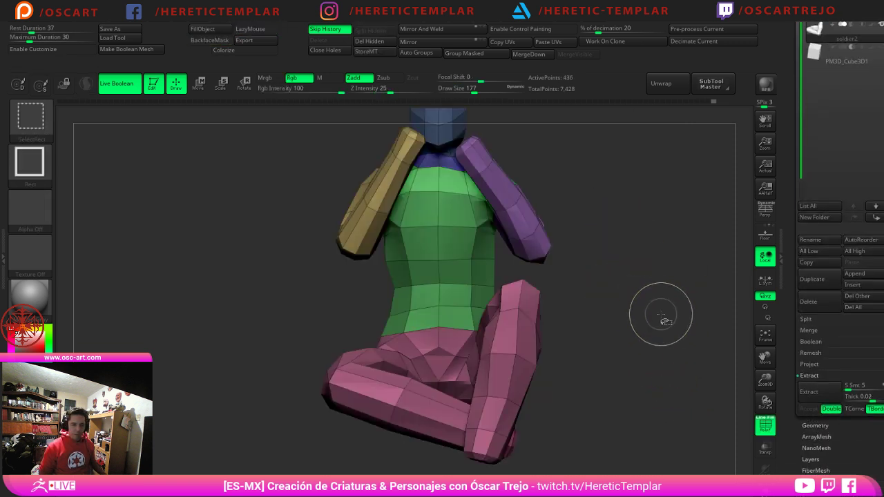
left_click_drag(666, 297, 622, 277, "alt")
left_click_drag(649, 333, 632, 268, "alt")
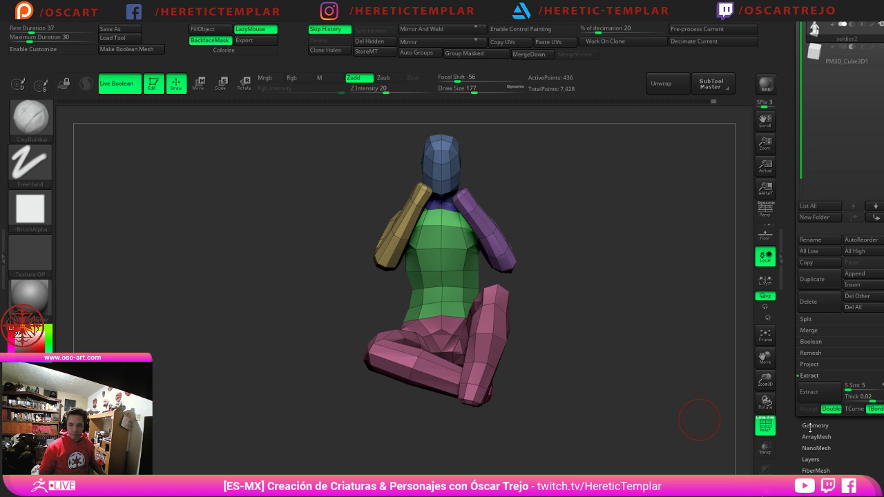
Step: In the geometry settings, set the figure's subdivision level to 3 and delete its lower levels
left_click(810, 428)
left_click_drag(793, 142, 792, 199)
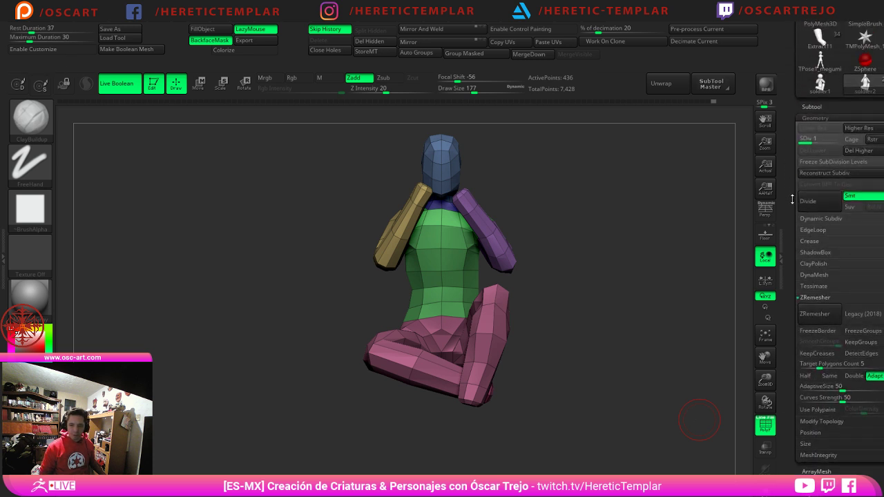
left_click_drag(811, 142, 857, 143)
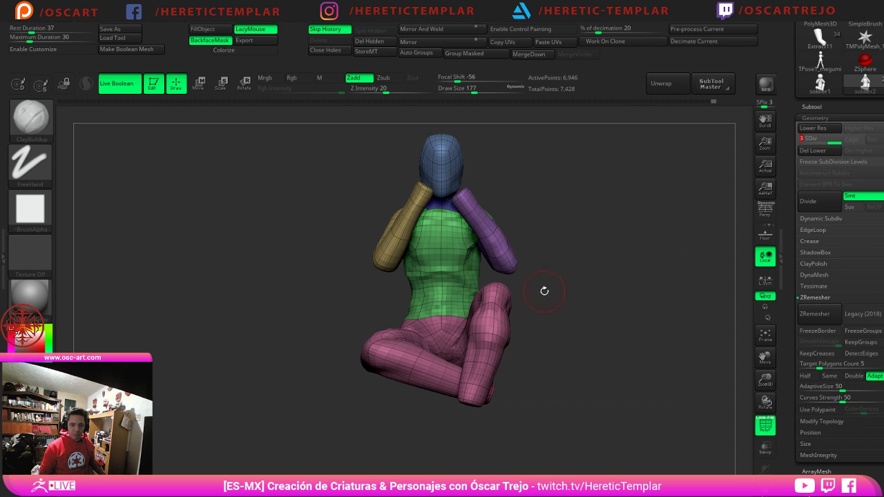
left_click_drag(544, 291, 598, 300, "alt")
left_click(822, 155)
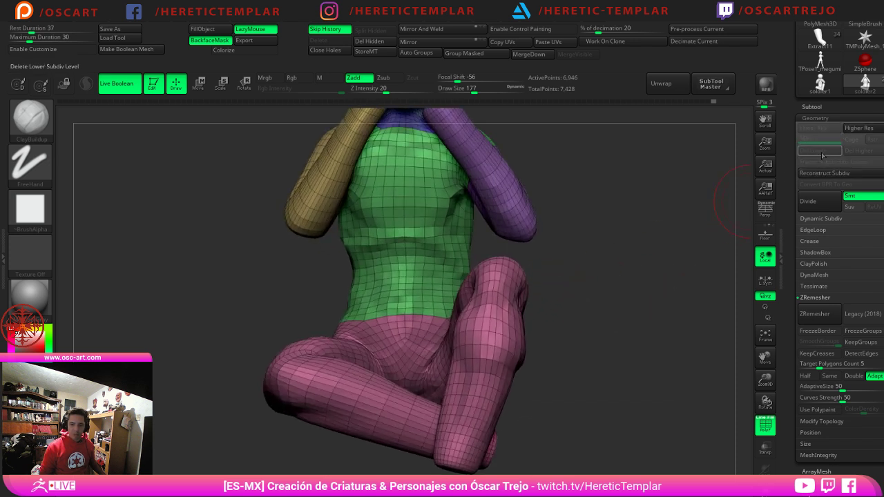
Step: Isolate the hips and legs and split the hidden upper body off into its own subtool
left_click(488, 339, "ctrl+shift")
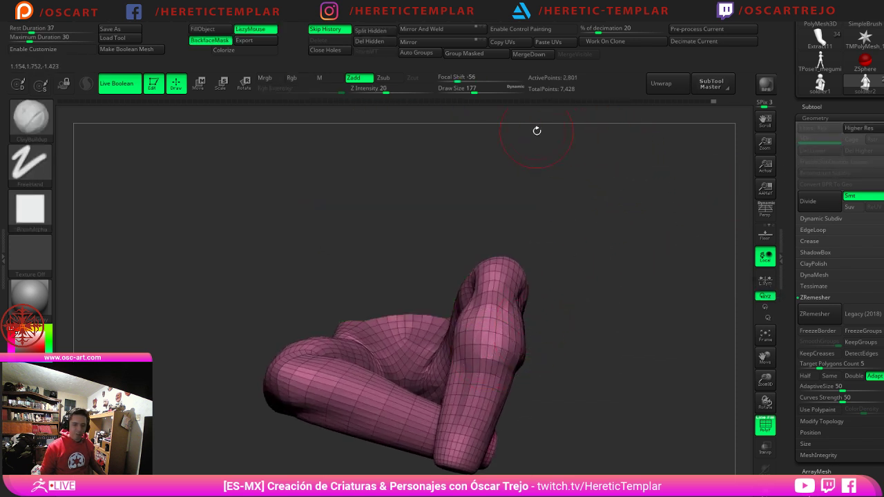
left_click(380, 33)
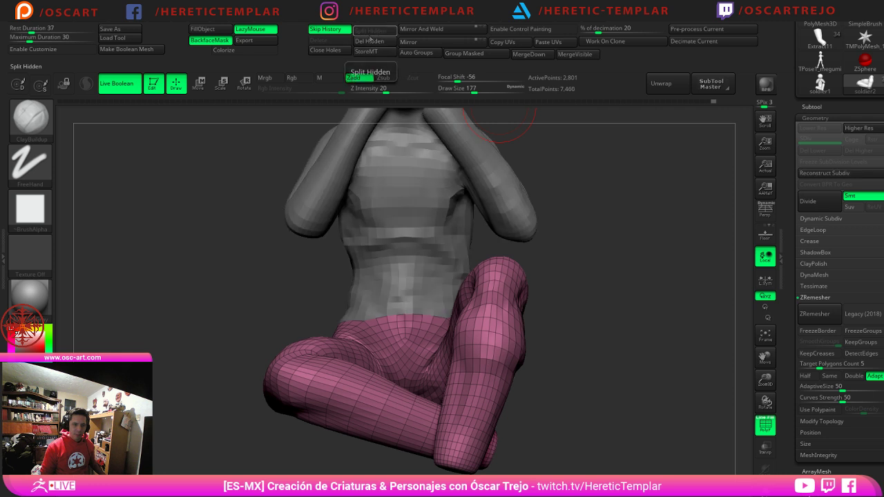
Step: Close the open holes on the separated legs mesh and make the upper-body subtool active
left_click(329, 51)
left_click(443, 245, "alt")
left_click_drag(586, 199, 579, 287, "alt")
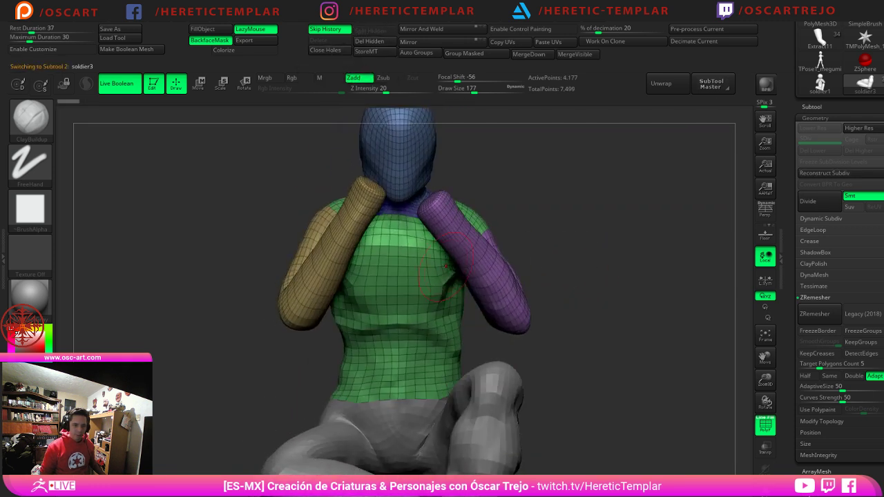
Step: Isolate the torso, neck and both arms, and split the hidden head off into its own subtool
left_click(416, 273, "ctrl+shift")
left_click_drag(574, 239, 531, 264, "ctrl+shift")
left_click(506, 274, "ctrl+shift")
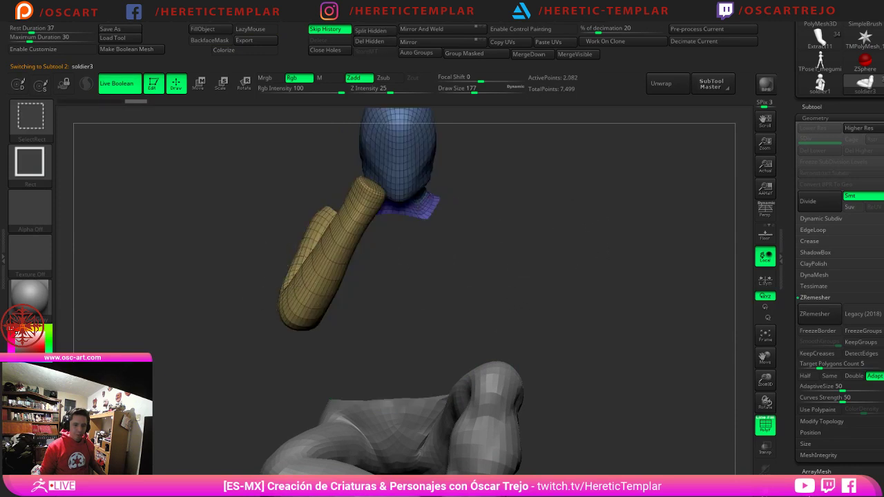
left_click(329, 280, "ctrl+shift")
mouse_move(614, 255)
left_mouse_down("ctrl+shift")
mouse_move(617, 278)
mouse_move(602, 253)
mouse_move(580, 255)
left_mouse_up("ctrl+shift")
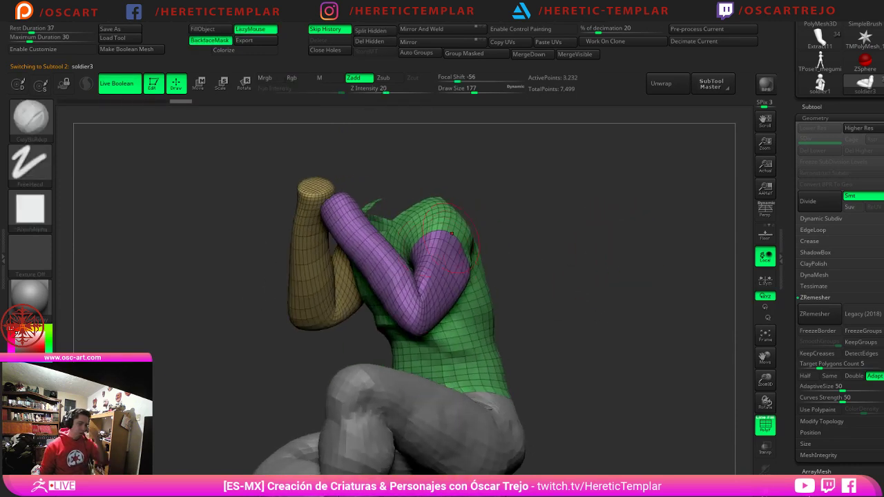
mouse_move(512, 261)
left_mouse_down()
mouse_move(622, 251)
mouse_move(535, 259)
mouse_move(590, 249)
mouse_move(581, 249)
left_mouse_up()
left_click(367, 216, "ctrl+shift")
left_click_drag(514, 229, 536, 243, "ctrl+shift")
left_click_drag(587, 247, 678, 253)
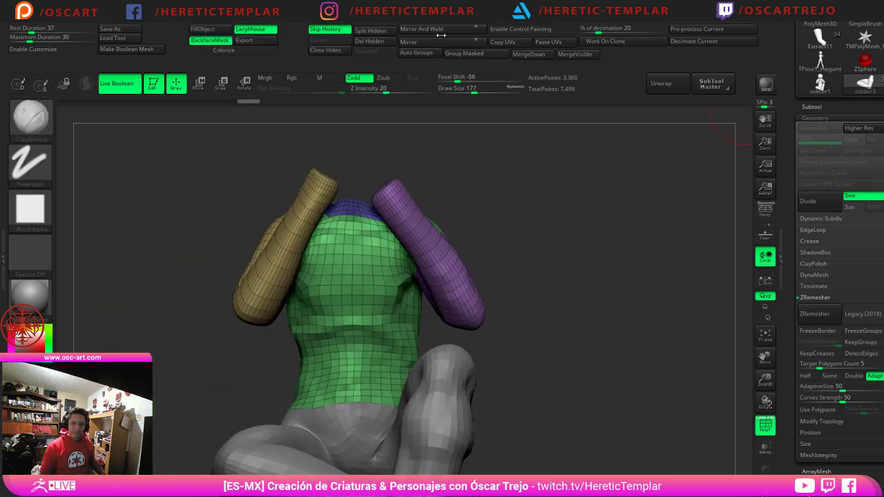
left_click(384, 31)
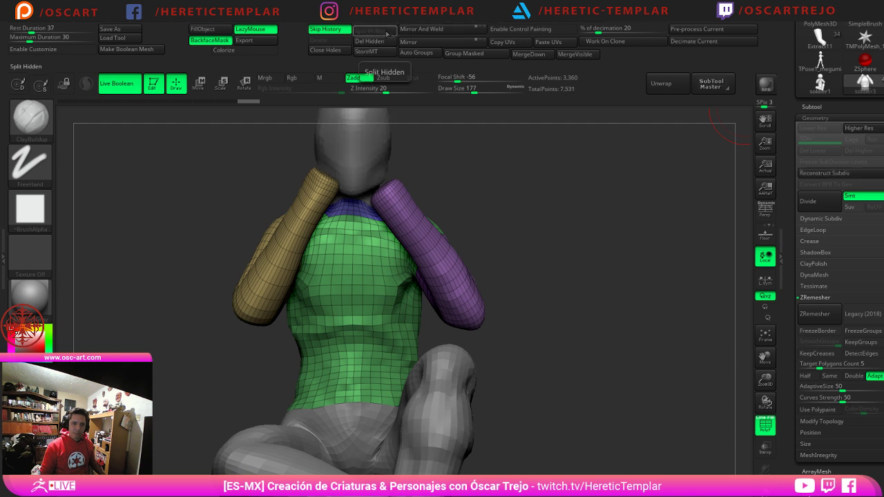
Step: Close the open holes on the upper-body subtool and on the separated head
left_click(329, 52)
mouse_move(427, 140)
left_mouse_down()
mouse_move(424, 173)
mouse_move(468, 233)
mouse_move(493, 239)
left_mouse_up()
left_click(384, 165, "alt")
left_click(327, 55)
mouse_move(493, 239)
left_mouse_down("alt")
mouse_move(493, 217)
mouse_move(479, 209)
mouse_move(502, 226)
left_mouse_up("alt")
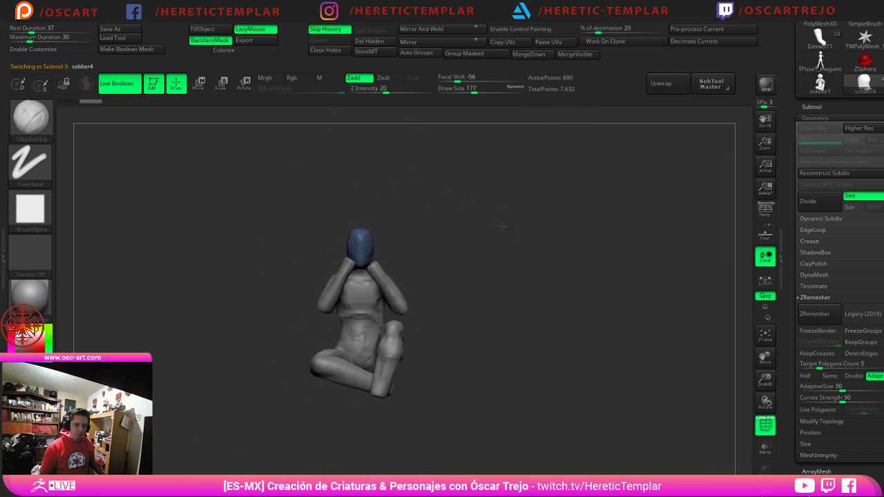
Step: Make the upper-body subtool active again and turn off the polygroup wireframe display
left_click_drag(473, 251, 452, 314, "alt")
left_click(418, 347, "alt")
left_click_drag(513, 324, 505, 246, "alt")
left_click_drag(478, 328, 584, 305, "alt")
key("shift+f")
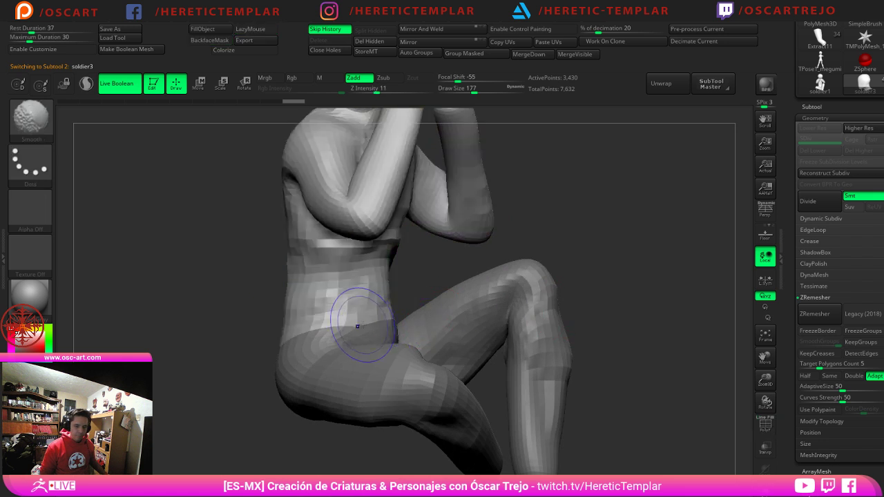
Step: Pull the front of the torso's lower edge down over the hips with the Move brush at draw size 305
key("b")
key("m")
key("v")
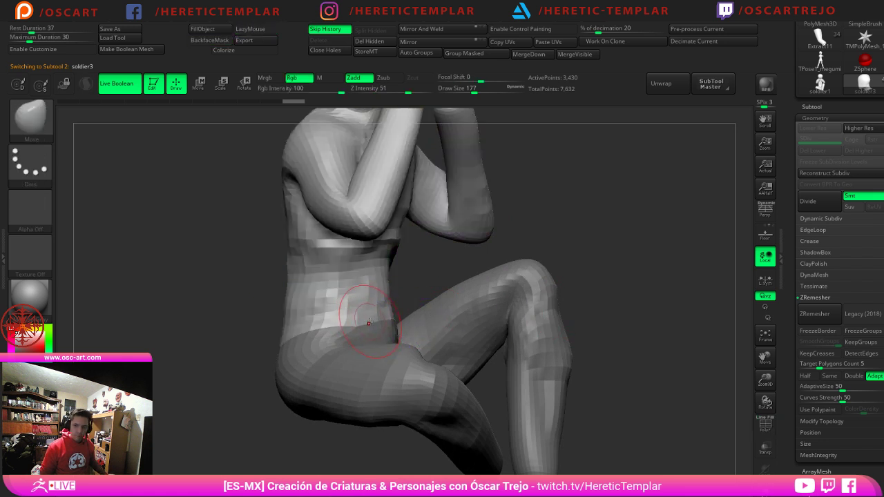
key("s")
left_click_drag(369, 323, 392, 323)
left_click_drag(615, 253, 562, 250)
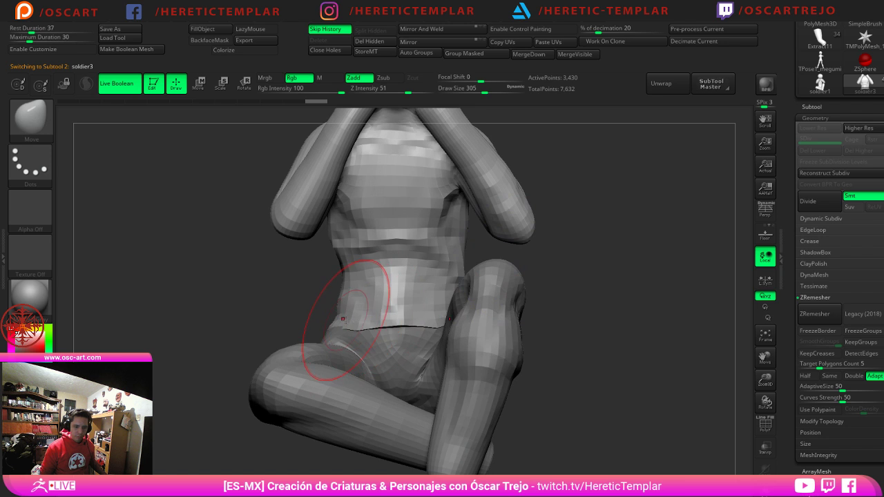
mouse_move(343, 319)
left_mouse_down()
mouse_move(334, 337)
mouse_move(394, 332)
mouse_move(379, 339)
left_mouse_up()
Step: Reshape the torso's lower edge around the hips and lower back with the Move brush at draw size 274
key("s")
key("s")
left_click_drag(248, 320, 304, 321)
key("s")
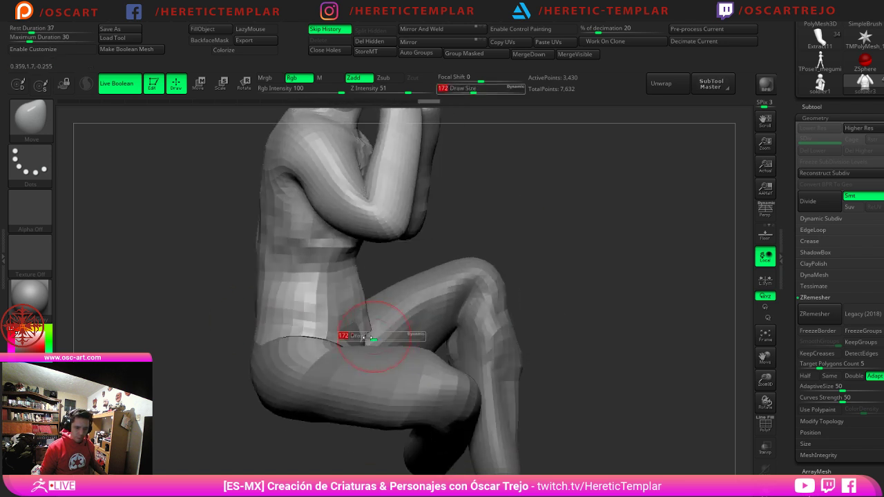
left_click_drag(374, 338, 382, 338)
left_click_drag(363, 329, 365, 337)
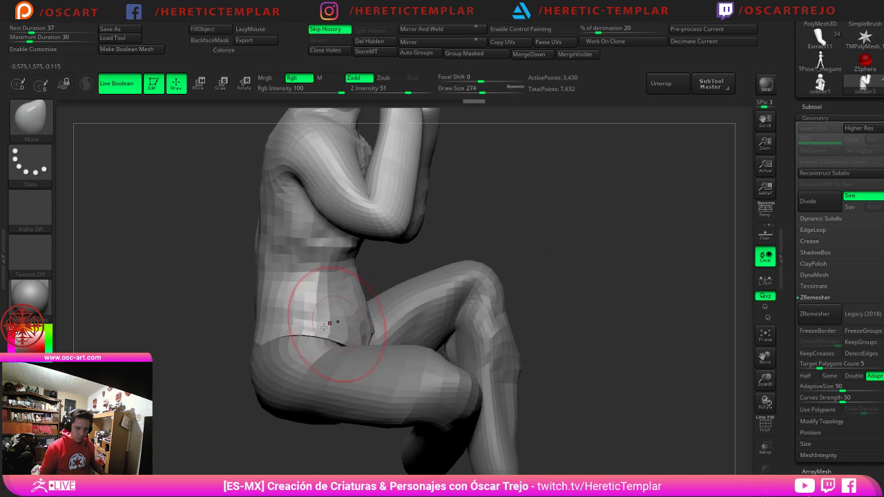
mouse_move(262, 340)
left_mouse_down()
mouse_move(253, 339)
mouse_move(290, 337)
left_mouse_up()
left_click_drag(228, 333, 232, 337)
left_click_drag(376, 330, 338, 329)
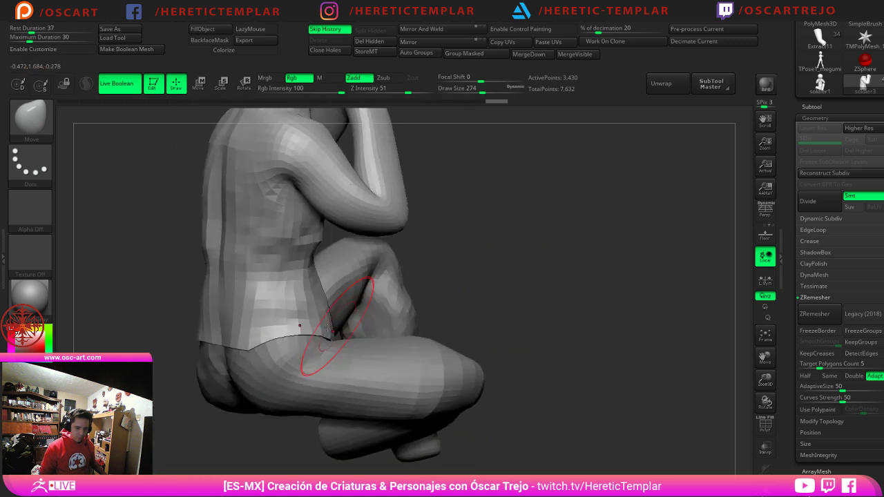
mouse_move(250, 338)
left_mouse_down()
mouse_move(219, 354)
mouse_move(242, 380)
left_mouse_up()
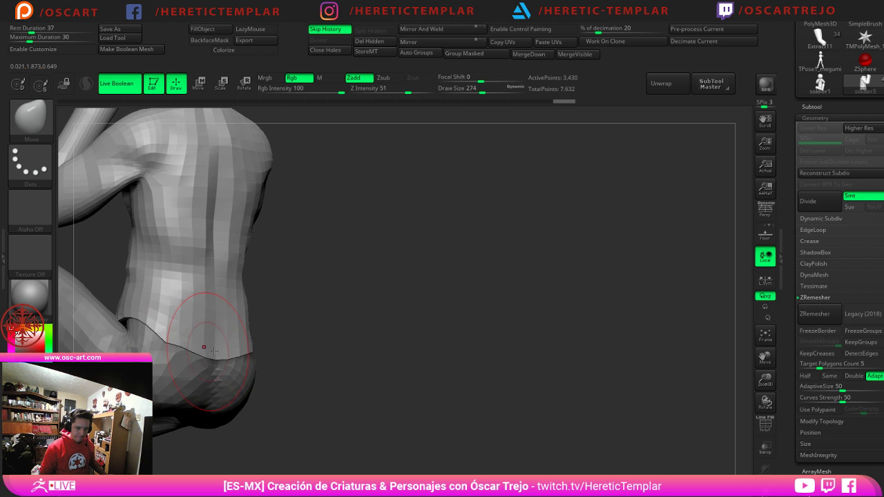
Step: Turn on the smoothed subdivision preview for the upper body and examine the figure from the front
key("d")
left_click_drag(335, 347, 426, 321, "alt")
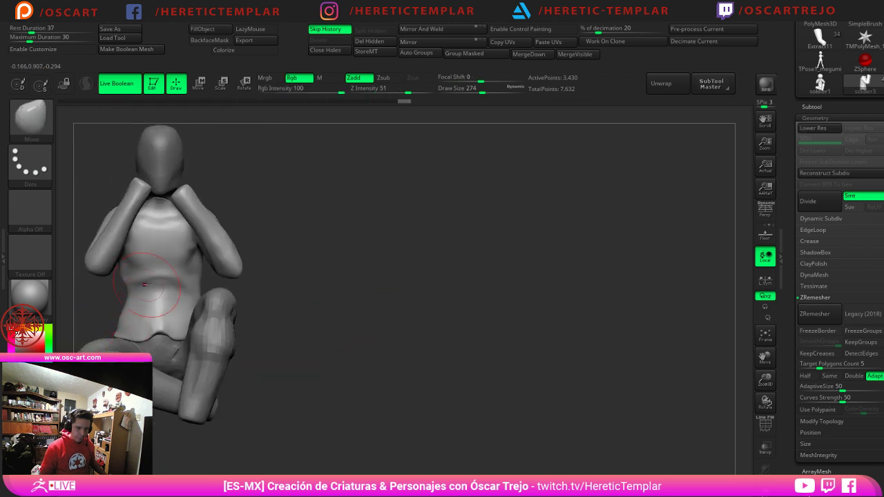
left_click_drag(270, 265, 327, 296)
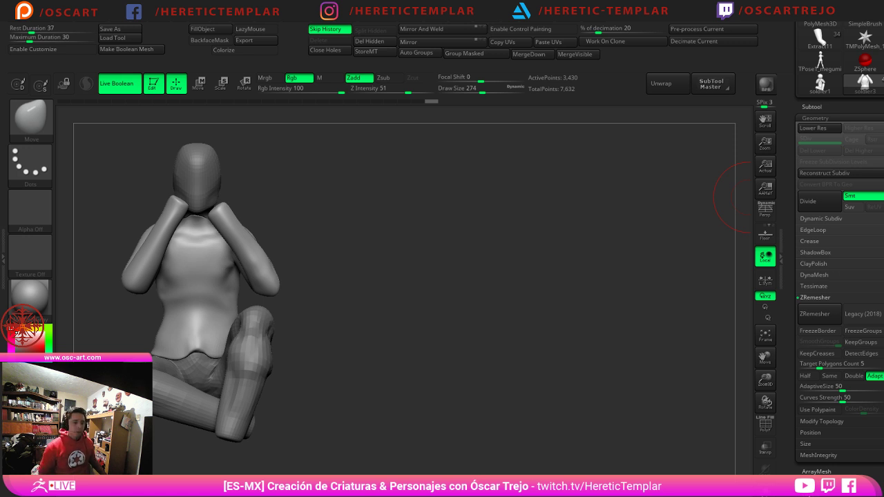
left_click(320, 253, "ctrl")
left_click(319, 253, "ctrl")
mouse_move(373, 214)
left_mouse_down("alt")
mouse_move(401, 226)
mouse_move(426, 266)
left_mouse_up("alt")
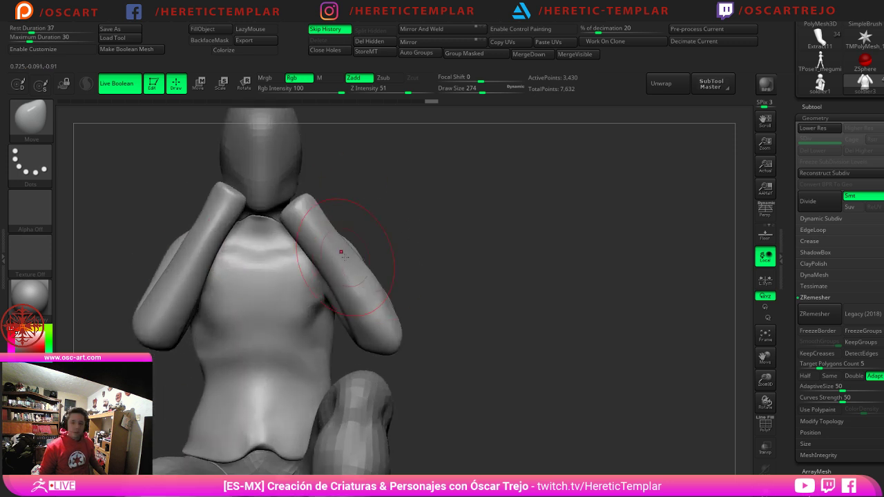
Step: Isolate the neck polygroup to examine its shape, and bring the whole upper body back into view
left_click(263, 229, "ctrl+shift")
key("shift+f")
key("shift+f")
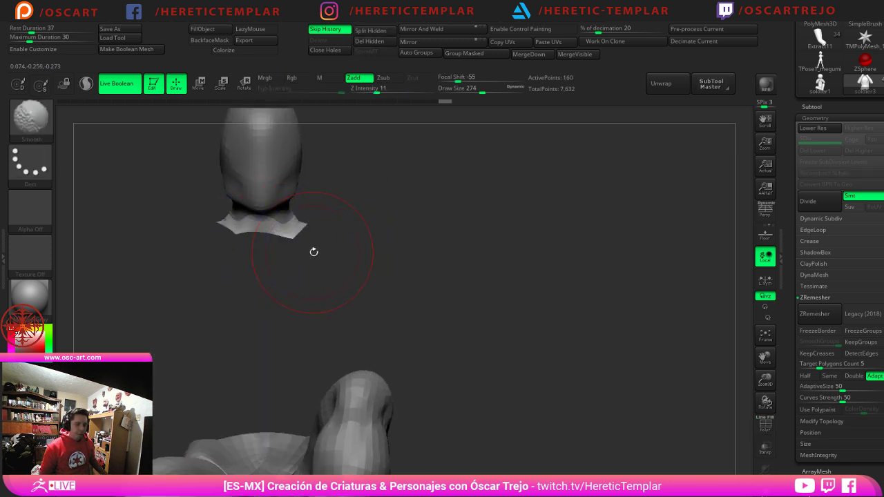
left_click_drag(314, 252, 341, 248)
left_click(351, 238, "ctrl+shift")
key("ctrl+z")
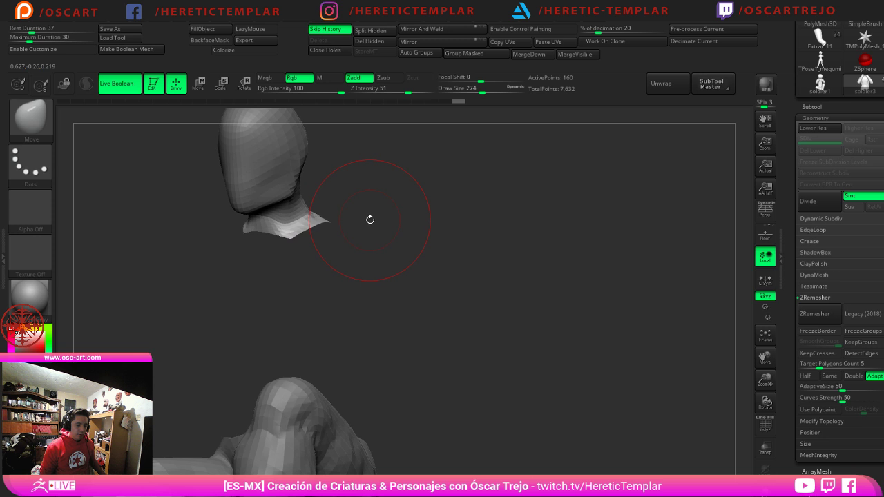
left_click(397, 231, "ctrl+shift")
left_click_drag(398, 233, 425, 234)
Step: Turn off the smoothed preview and carve a vertical centre line down the torso's front with the DamStandard brush
key("shift+d")
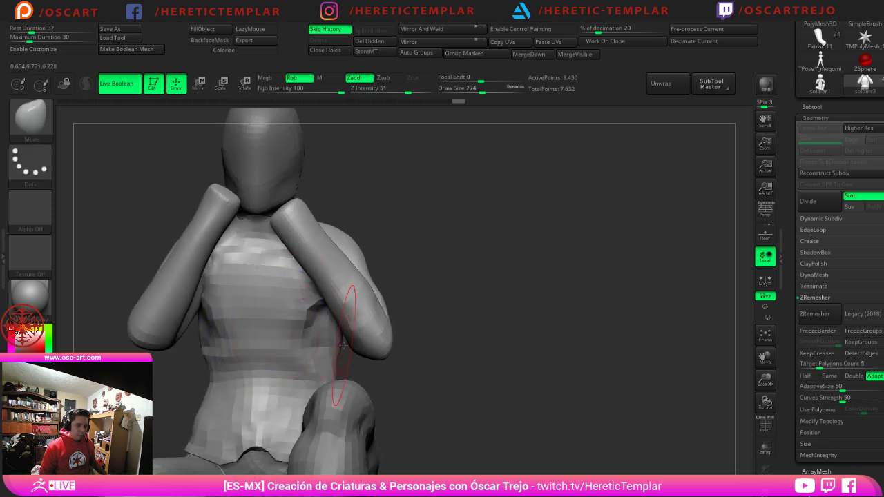
right_click_drag(319, 369, 356, 321, "alt")
key("b")
key("d")
key("s")
left_click_drag(294, 227, 296, 387)
Step: Carve and smooth creases around the shoulders and upper arms with the DamStandard brush at draw size 149
left_click_drag(536, 252, 481, 257)
key("bracketleft")
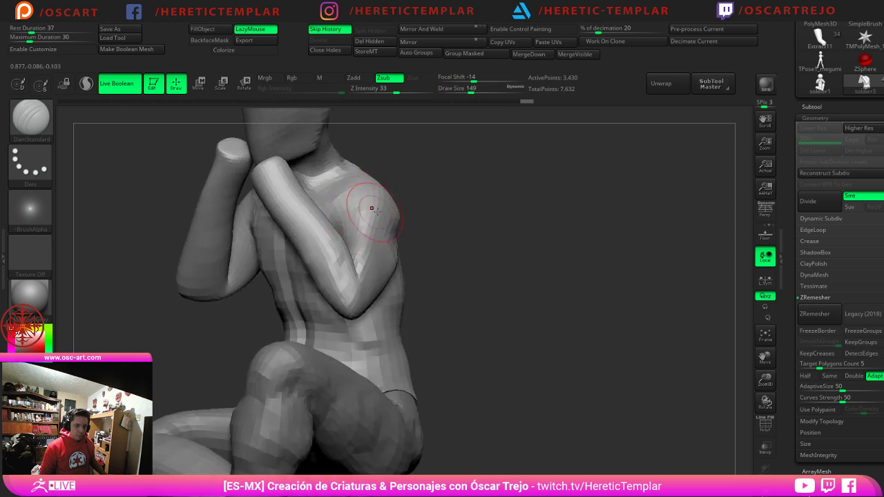
right_click_drag(371, 207, 338, 238)
left_click_drag(319, 250, 361, 229)
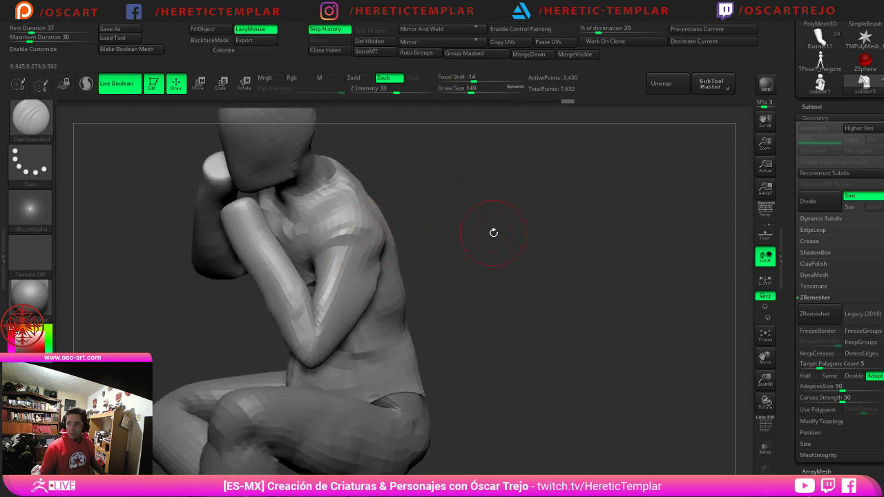
mouse_move(494, 233)
left_mouse_down()
mouse_move(373, 228)
mouse_move(330, 244)
left_mouse_up()
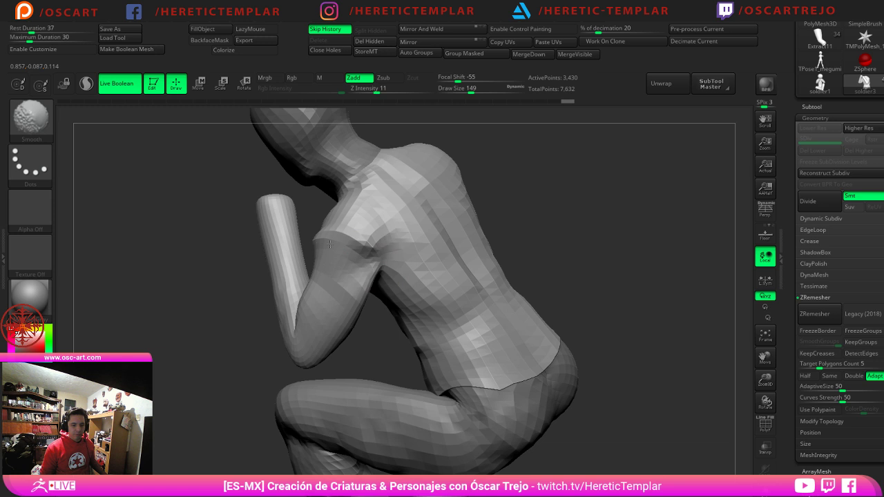
left_click_drag(574, 225, 238, 366)
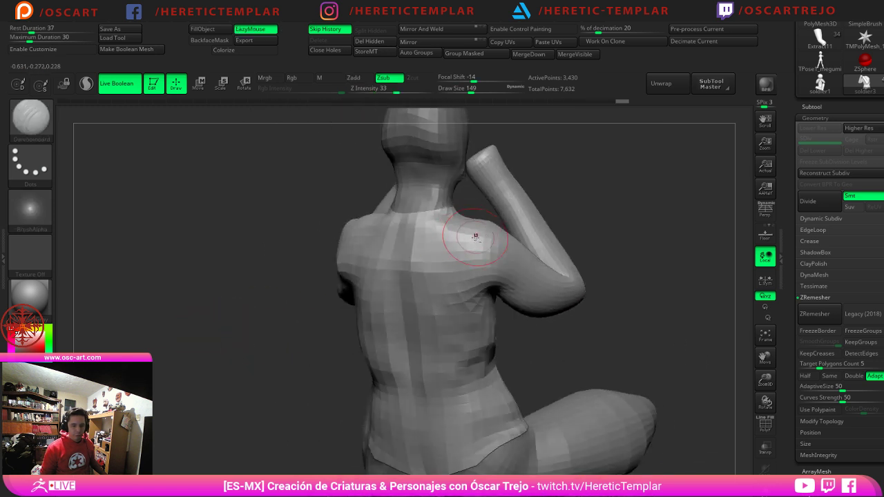
left_click_drag(476, 235, 482, 293)
mouse_move(587, 248)
left_mouse_down()
mouse_move(525, 263)
mouse_move(454, 316)
left_mouse_up()
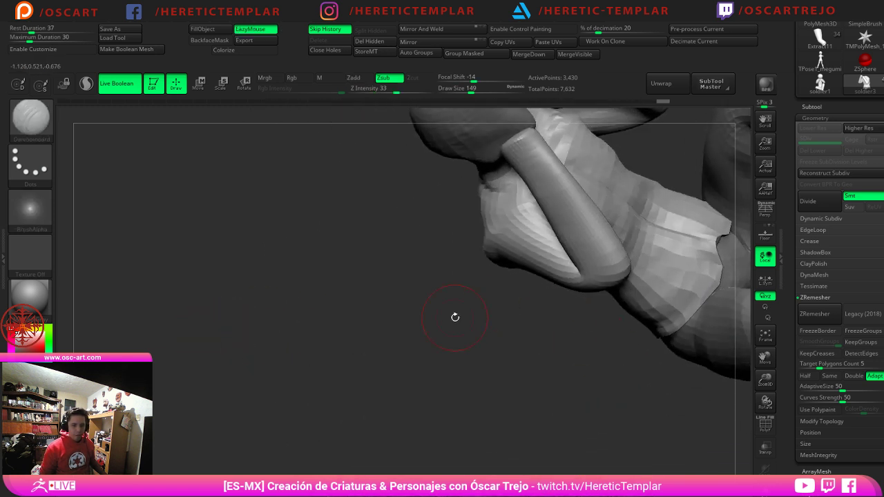
left_click_drag(483, 259, 485, 247, "shift")
left_click_drag(443, 291, 294, 407)
left_click_drag(135, 359, 195, 230)
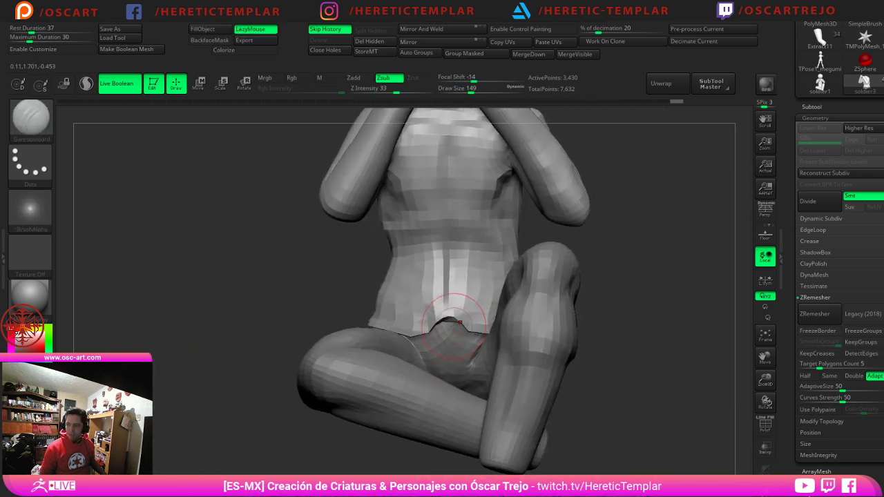
Step: Turn on the smoothed preview, adjust the front centre of the torso's lower edge with the Move brush, and set the draw size to 234
key("b")
key("m")
key("v")
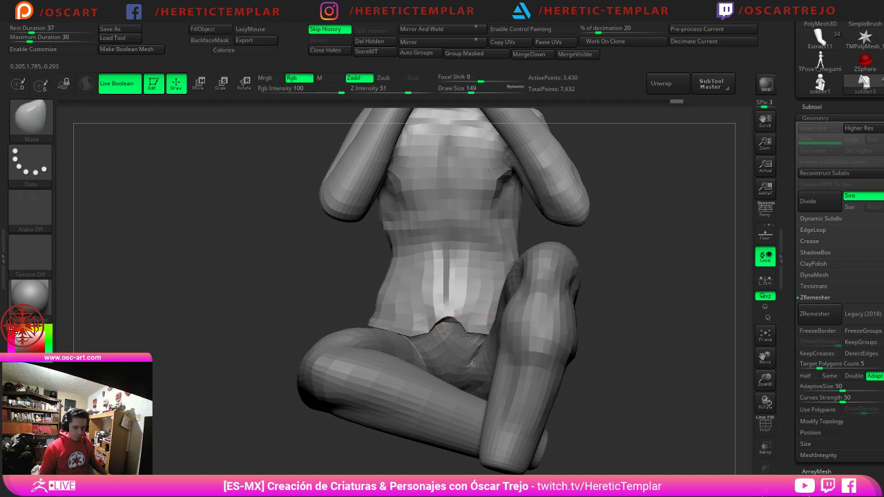
key("d")
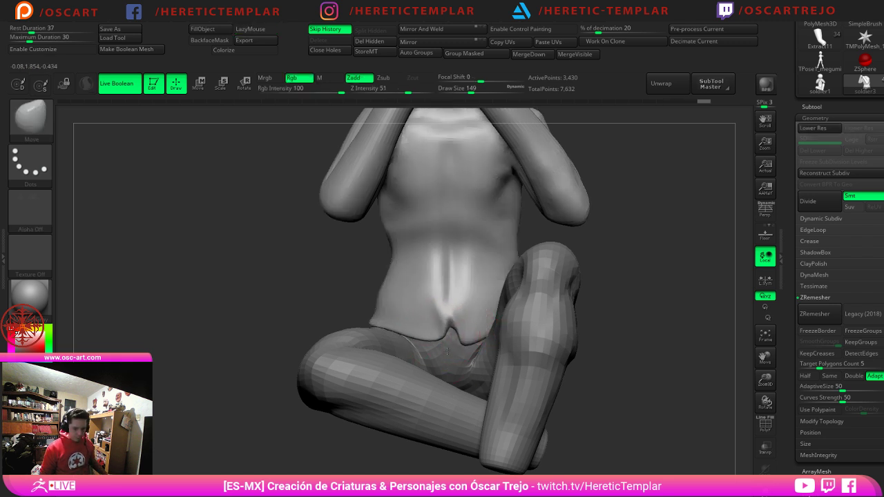
mouse_move(447, 352)
left_mouse_down()
mouse_move(458, 335)
mouse_move(450, 270)
left_mouse_up()
left_click_drag(377, 281, 377, 276, "alt")
mouse_move(388, 259)
left_mouse_down()
mouse_move(399, 258)
mouse_move(335, 264)
left_mouse_up()
key("s")
key("]")
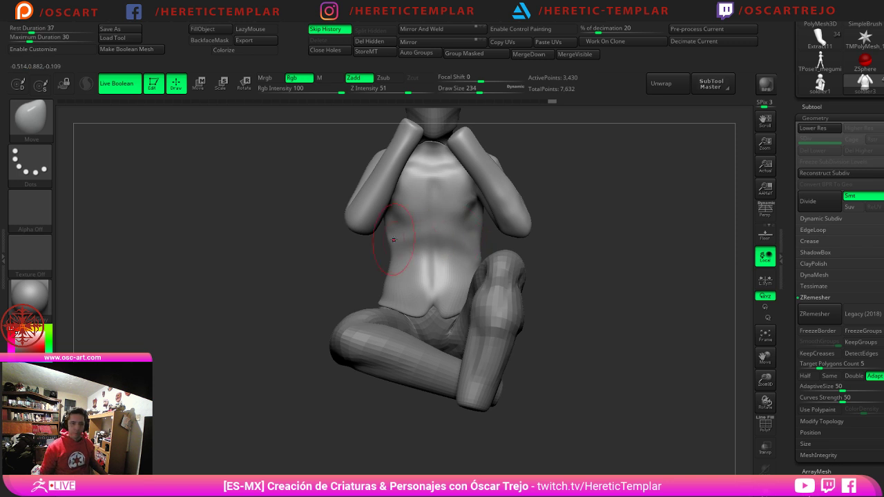
right_click_drag(393, 240, 378, 282)
mouse_move(317, 263)
left_mouse_down("alt")
mouse_move(327, 293)
mouse_move(329, 281)
left_mouse_up("alt")
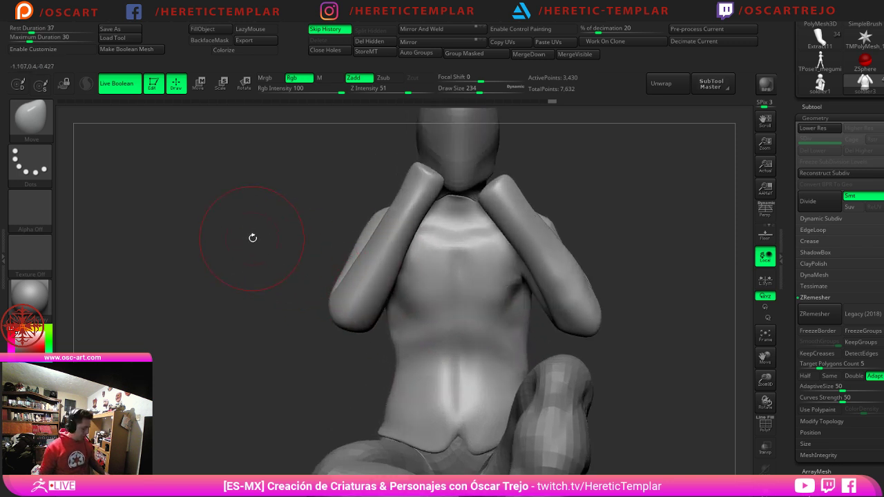
Step: Switch to the DamStandard brush at draw size 324 and turn off the smoothed preview
key("b")
key("d")
key("s")
mouse_move(253, 239)
left_mouse_down()
mouse_move(347, 280)
mouse_move(402, 284)
left_mouse_up()
key("s")
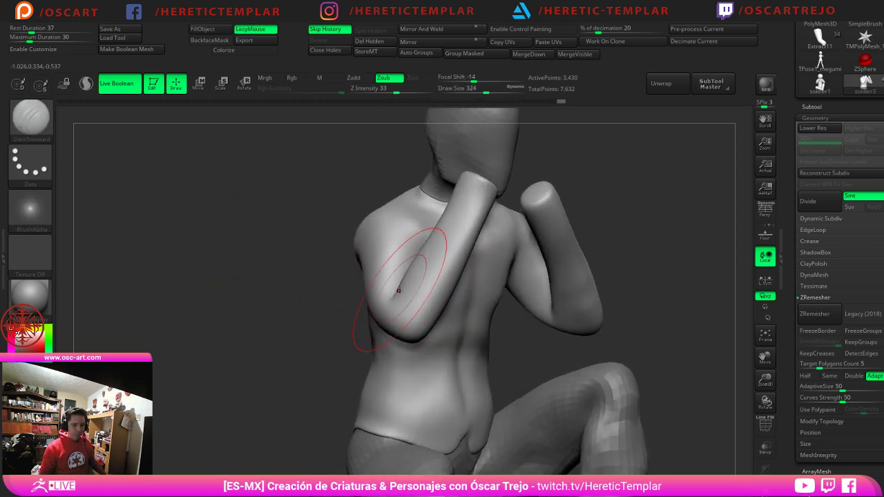
key("shift+d")
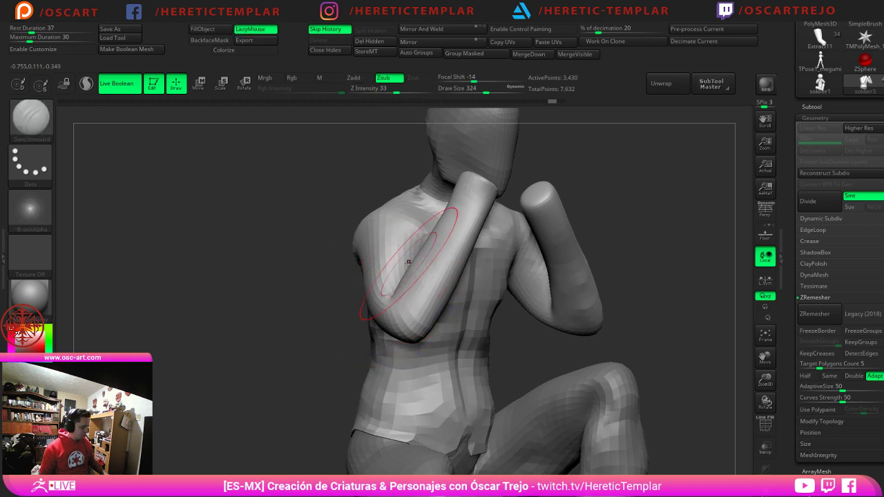
Step: Switch to the Inflate brush, reduce its draw size to 172, and smooth the inner elbow crease of the figure's right arm
key("b")
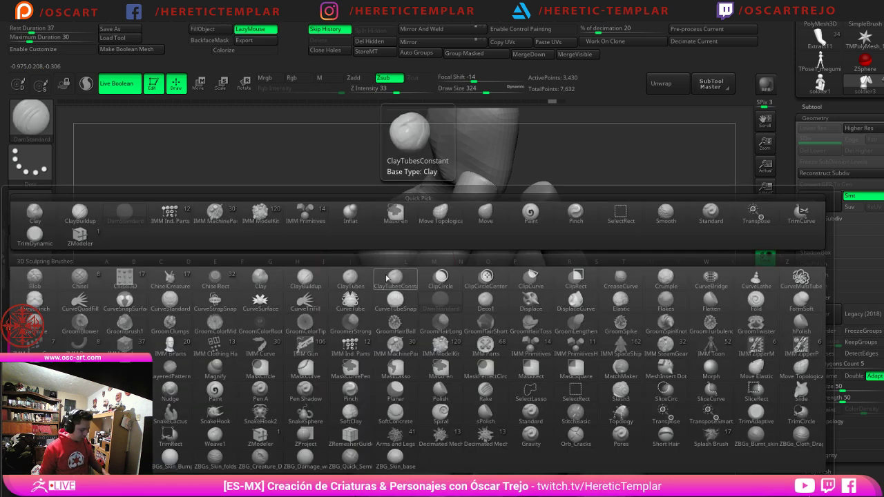
key("i")
key("n")
key("bracketleft")
key("bracketleft")
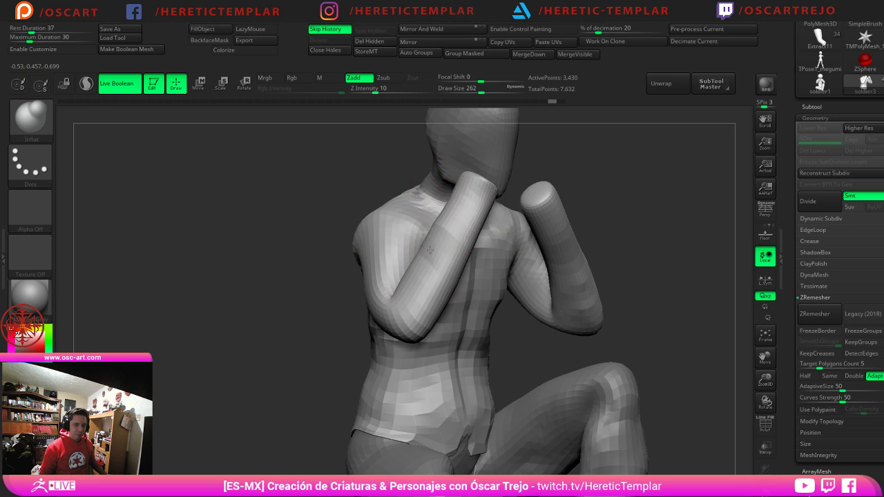
left_click_drag(286, 320, 337, 315)
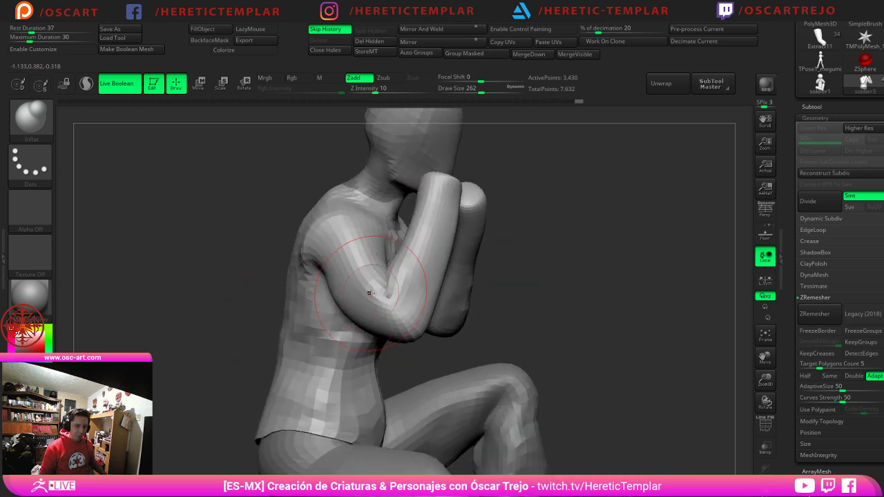
key("bracketleft")
key("bracketleft")
key("bracketleft")
left_click_drag(387, 275, 391, 294, "shift")
Step: Refine the inner elbow of the figure's left arm with the Inflate brush at draw size 172
left_click_drag(608, 276, 477, 272)
left_click_drag(659, 261, 546, 275)
key("s")
mouse_move(493, 290)
left_mouse_down()
mouse_move(493, 309)
mouse_move(484, 304)
left_mouse_up()
left_click_drag(264, 266, 356, 263)
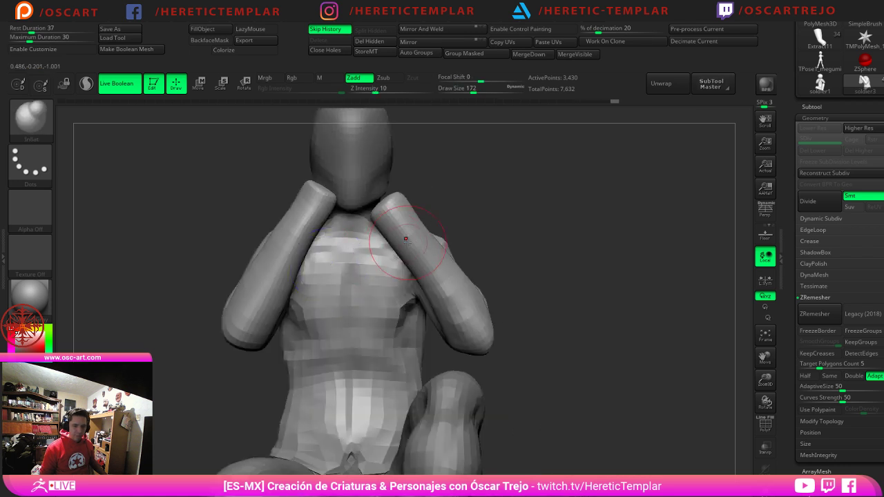
Step: Switch to the Move brush and set its draw size to 542
key("s")
left_click_drag(400, 245, 418, 246)
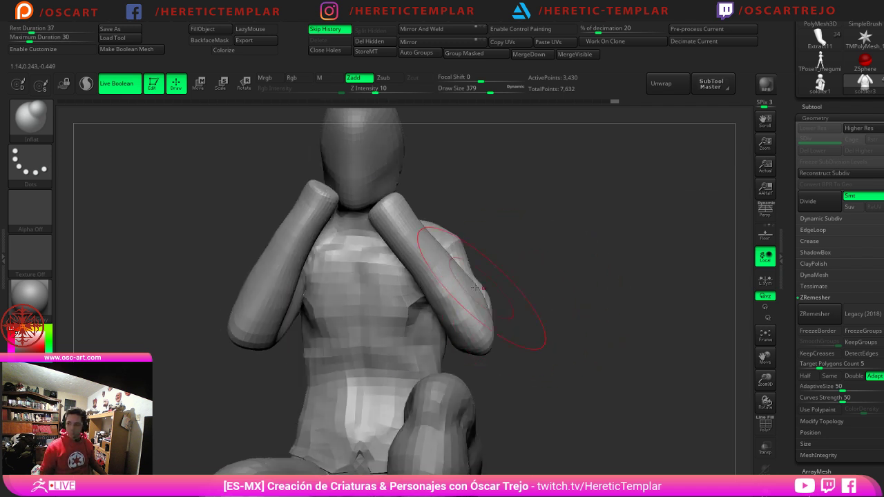
key("b")
key("m")
key("v")
key("s")
left_click_drag(446, 268, 459, 270)
key("bracketright")
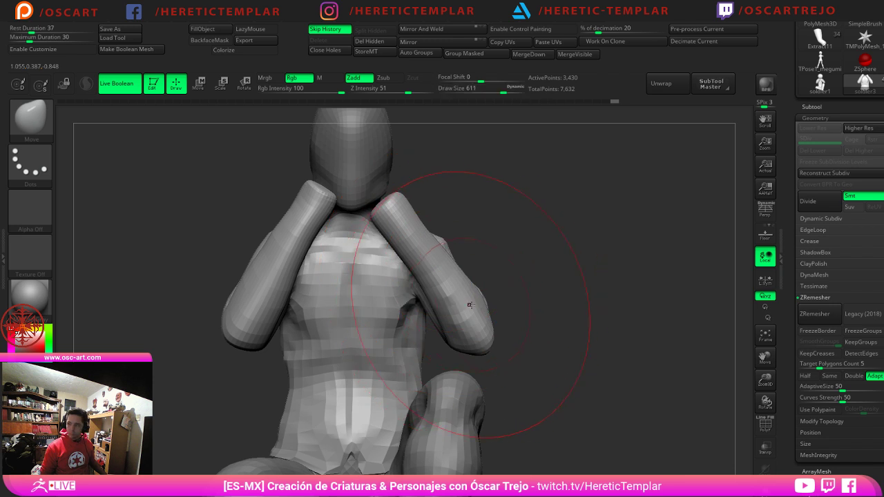
key("s")
left_click_drag(482, 318, 479, 317)
Step: Mask the whole upper body except the figure's left arm by isolating that arm's polygroup and inverting the mask
left_click(454, 294, "ctrl+shift")
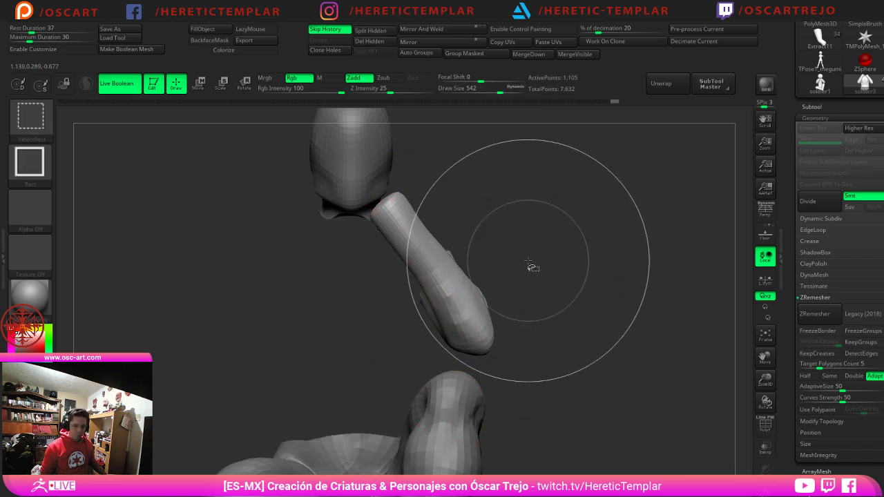
left_click_drag(529, 265, 531, 269, "ctrl+shift")
left_click(493, 262, "ctrl+shift")
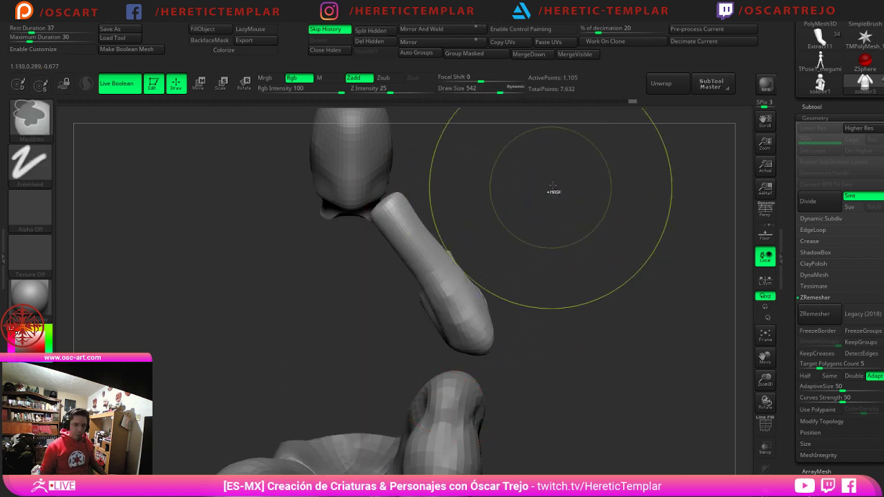
left_click(574, 297, "ctrl+shift")
left_click(532, 268, "ctrl")
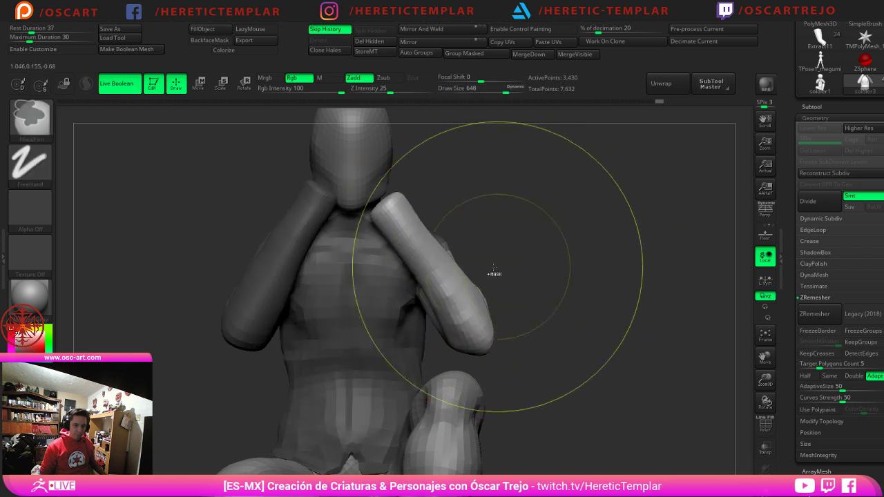
left_click(353, 291, "ctrl")
Step: Try to lower the figure's unmasked left forearm from the front with the Move brush at draw size 695
key("s")
left_click_drag(399, 247, 397, 254)
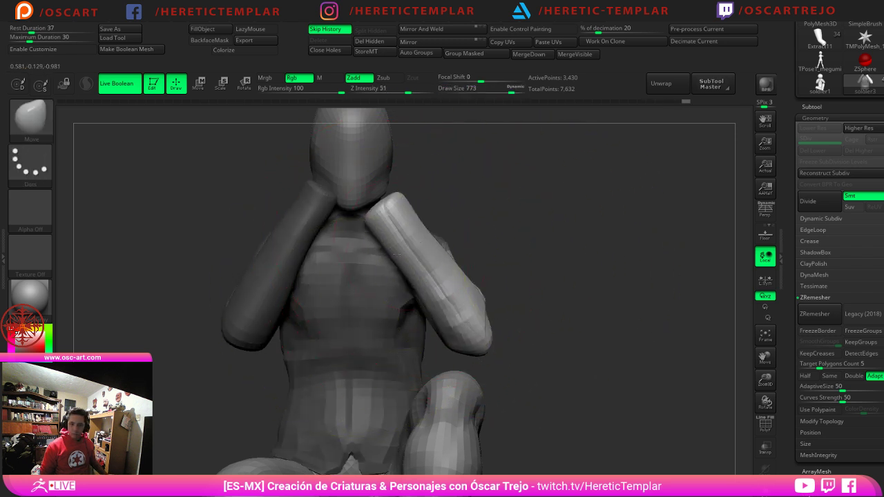
key("ctrl+z")
key("s")
left_click_drag(454, 261, 449, 263)
key("s")
left_click_drag(457, 295, 451, 295)
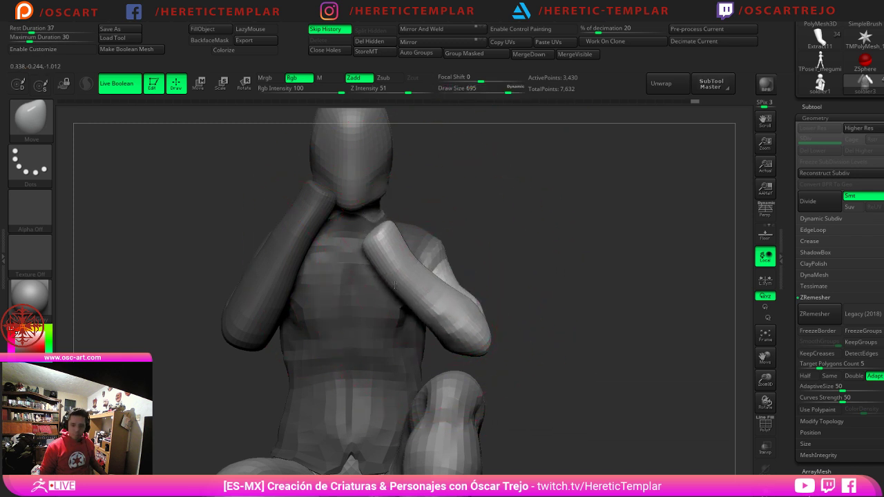
left_click_drag(395, 285, 400, 284)
key("ctrl+z")
key("ctrl+z")
Step: Extend the mask over the figure's left upper arm so that only the forearm and elbow stay free
mouse_move(511, 282)
left_mouse_down()
mouse_move(297, 200)
mouse_move(249, 200)
left_mouse_up()
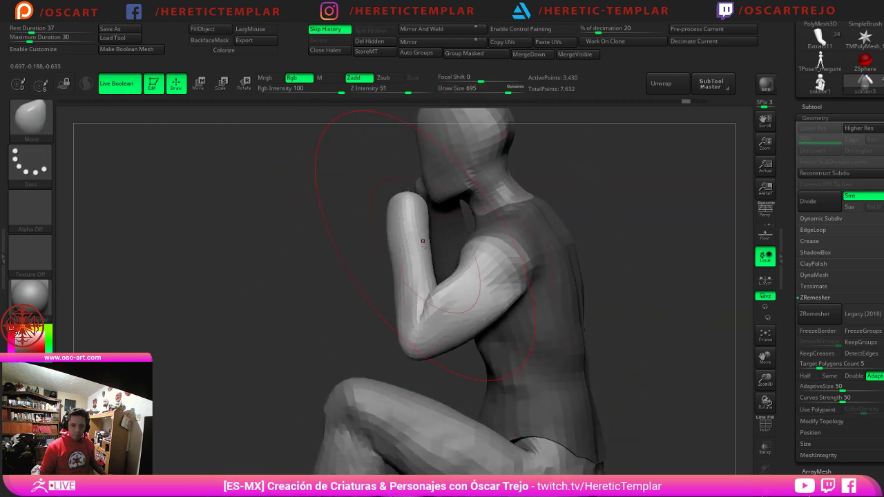
mouse_move(566, 207)
left_mouse_down("shift")
mouse_move(594, 196)
mouse_move(453, 367)
left_mouse_up("shift")
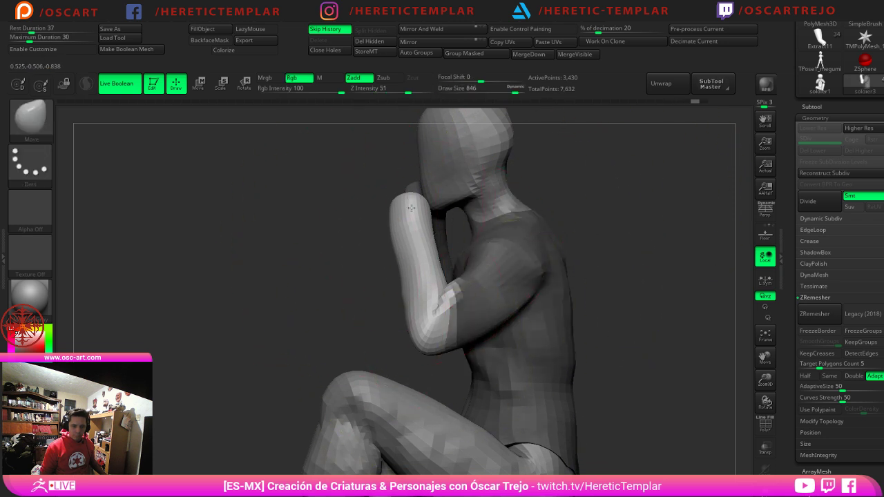
left_click_drag(411, 208, 417, 231)
key("ctrl+z")
left_click(362, 322, "ctrl")
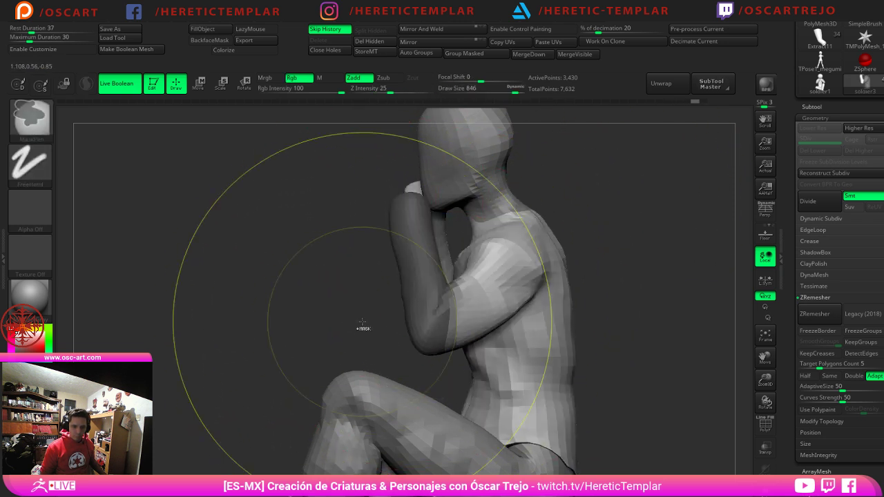
left_click(415, 299, "ctrl")
left_click(355, 251, "ctrl")
Step: Lower the figure's left forearm across the chest with the Move brush
left_click_drag(403, 234, 404, 236)
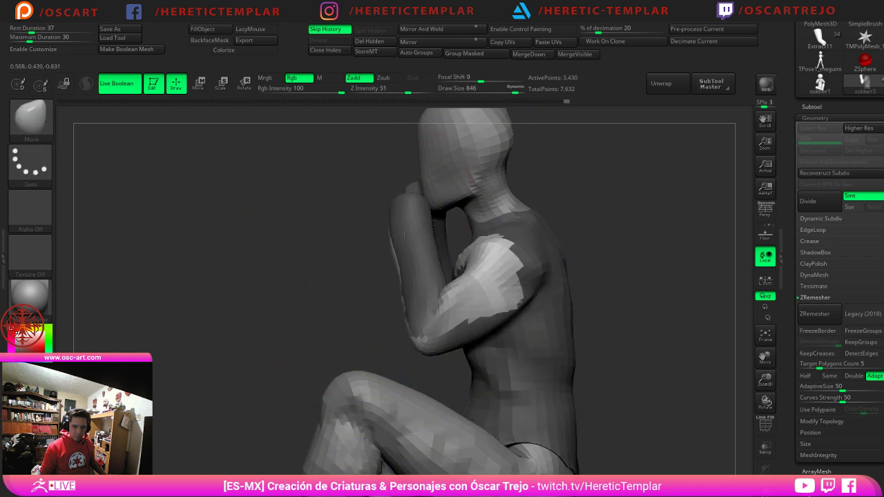
mouse_move(327, 276)
left_mouse_down("shift")
mouse_move(394, 263)
mouse_move(380, 259)
mouse_move(376, 278)
mouse_move(356, 271)
mouse_move(344, 286)
left_mouse_up("shift")
key("s")
key("s")
key("s")
key("s")
mouse_move(409, 316)
left_mouse_down()
mouse_move(399, 318)
mouse_move(426, 339)
mouse_move(437, 316)
left_mouse_up()
key("s")
mouse_move(438, 315)
left_mouse_down()
mouse_move(444, 309)
mouse_move(469, 332)
left_mouse_up()
key("s")
mouse_move(471, 343)
left_mouse_down()
mouse_move(467, 362)
mouse_move(480, 356)
mouse_move(419, 326)
left_mouse_up()
Step: Refine the lowered left forearm and elbow from the front and side with the Move brush at draw size 846
key("s")
key("s")
left_click_drag(480, 353, 482, 352)
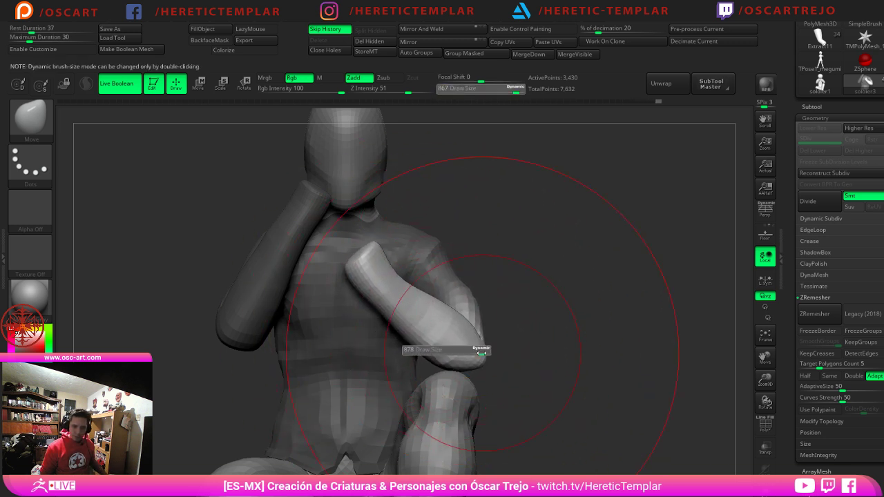
left_click_drag(587, 345, 491, 348)
key("s")
left_click_drag(455, 356, 446, 363)
left_click_drag(430, 355, 414, 355)
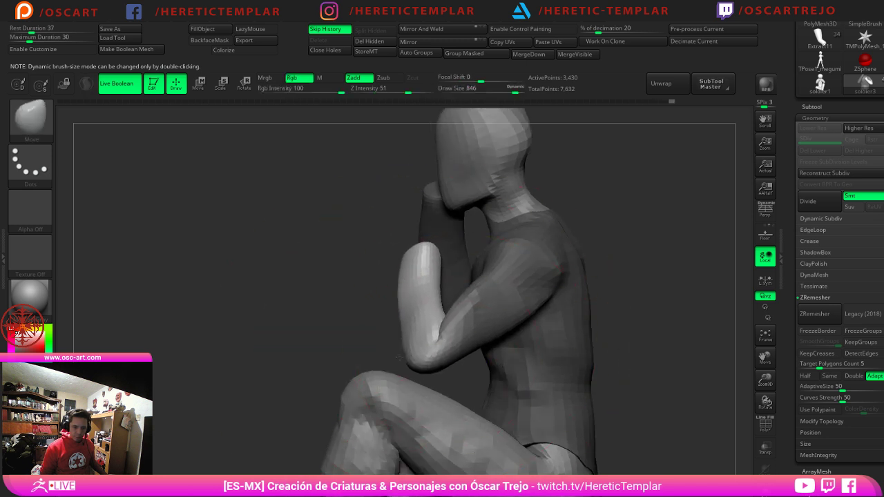
Step: Invert the mask, reduce the draw size to 257, and smooth the inner elbow of the figure's left arm
left_click(330, 346, "ctrl")
key("s")
mouse_move(461, 339)
left_mouse_down()
mouse_move(444, 338)
mouse_move(483, 351)
mouse_move(460, 335)
mouse_move(461, 306)
mouse_move(471, 304)
left_mouse_up()
key("s")
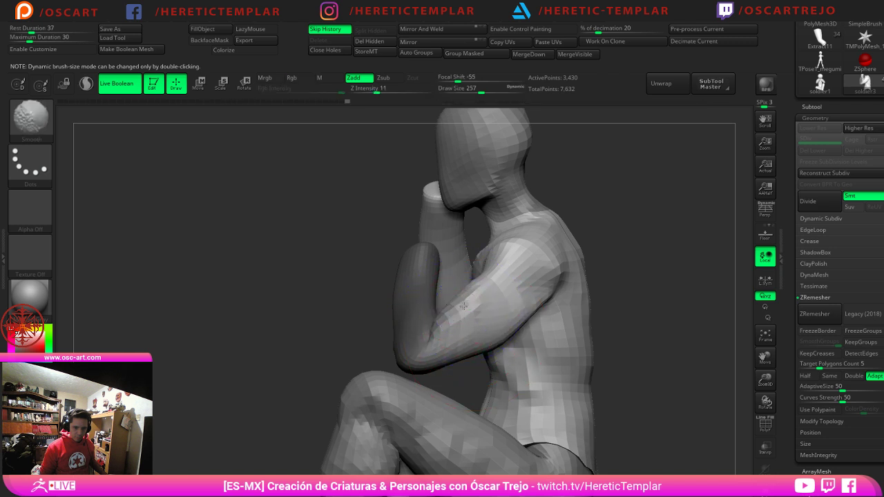
Step: Select the soldier2 legs subtool and adjust the raised knee under the left elbow with the Move brush at draw size 724
mouse_move(320, 356)
left_mouse_down("alt")
mouse_move(307, 326)
mouse_move(333, 347)
left_mouse_up("alt")
left_click(430, 349, "alt")
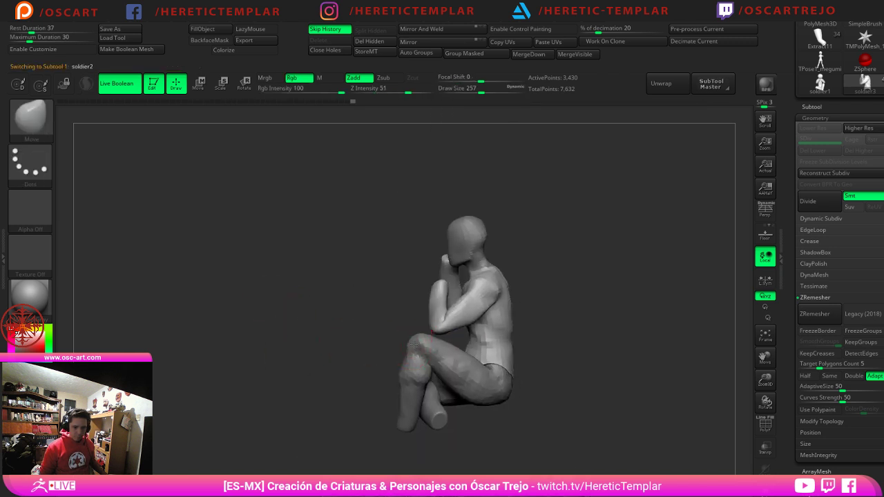
key("s")
mouse_move(410, 350)
left_mouse_down()
mouse_move(434, 349)
mouse_move(426, 331)
left_mouse_up()
key("s")
left_click_drag(368, 338, 452, 345)
left_click_drag(506, 318, 404, 327)
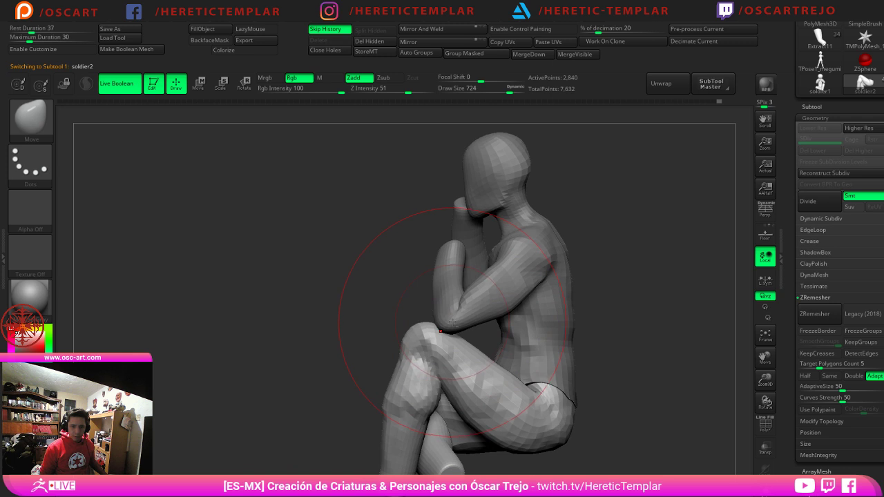
Step: Select the soldier3 upper-body subtool and adjust the left arm above the knee with the Move brush
left_click(453, 322, "alt")
key("bracketleft")
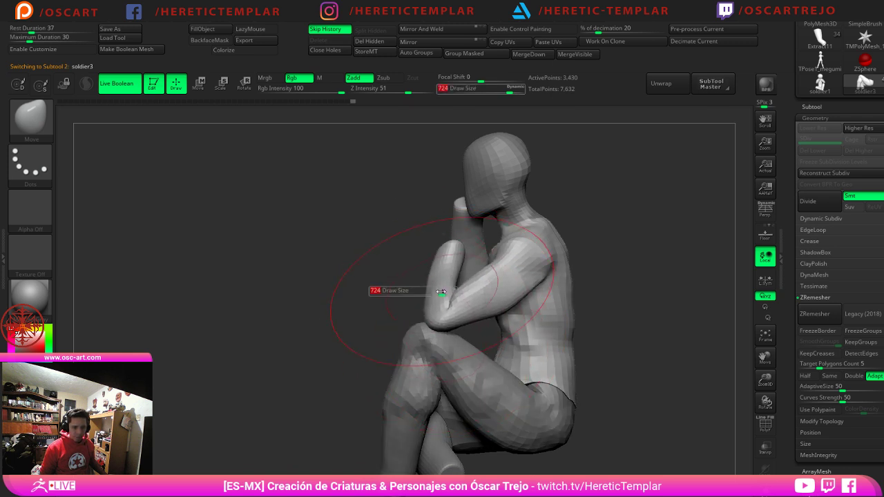
left_click_drag(385, 275, 477, 279)
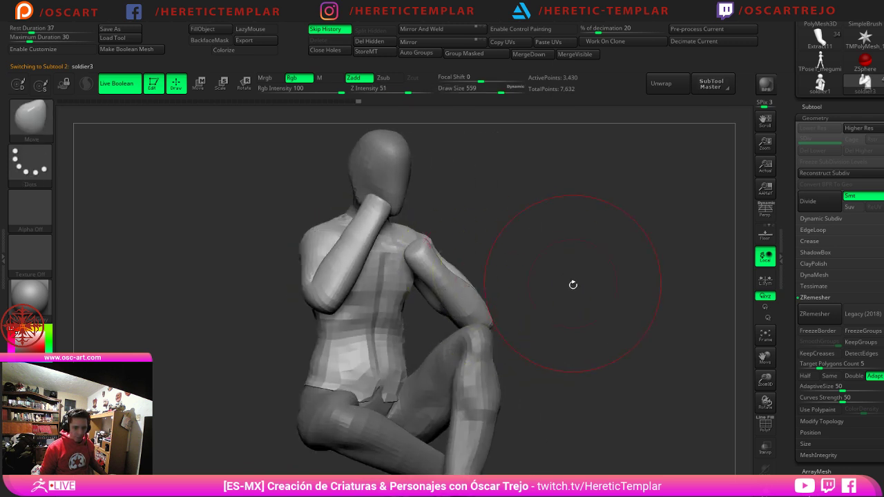
left_click_drag(573, 283, 553, 407)
key("s")
left_click_drag(437, 279, 422, 279)
mouse_move(384, 352)
left_mouse_down()
mouse_move(395, 330)
mouse_move(396, 344)
left_mouse_up()
Step: Refine the position of the figure's left forearm in front of the chest with the Move brush at draw size 422
key("s")
left_click_drag(527, 328, 597, 238)
key("s")
left_click_drag(452, 298, 434, 289)
key("s")
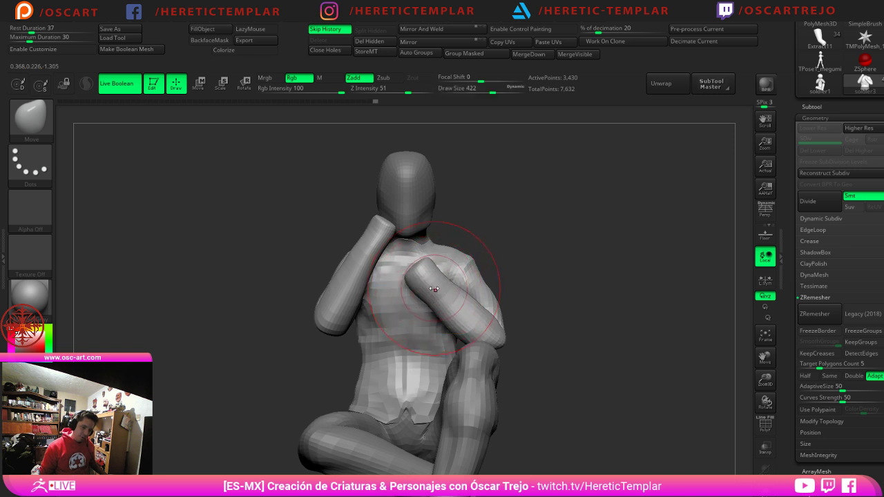
mouse_move(526, 301)
left_mouse_down("alt")
mouse_move(513, 269)
mouse_move(532, 301)
left_mouse_up("alt")
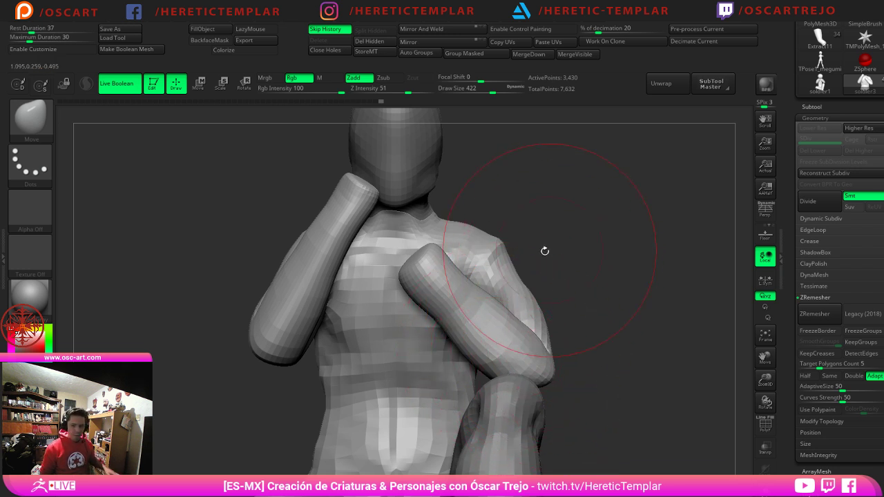
Step: Turn on the polyframe display and switch to the Move Topological brush at draw size 280
key("s")
left_click_drag(371, 266, 360, 269)
key("s")
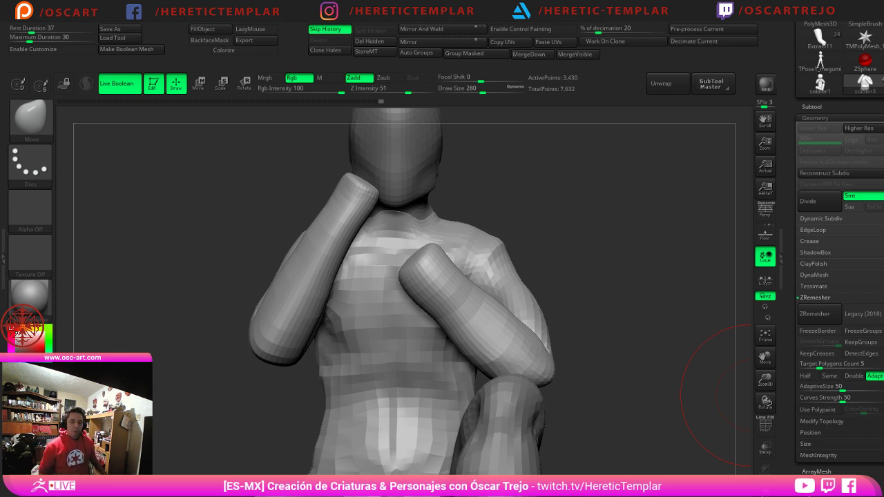
key("shift+f")
mouse_move(598, 256)
left_mouse_down()
mouse_move(604, 295)
mouse_move(592, 264)
left_mouse_up()
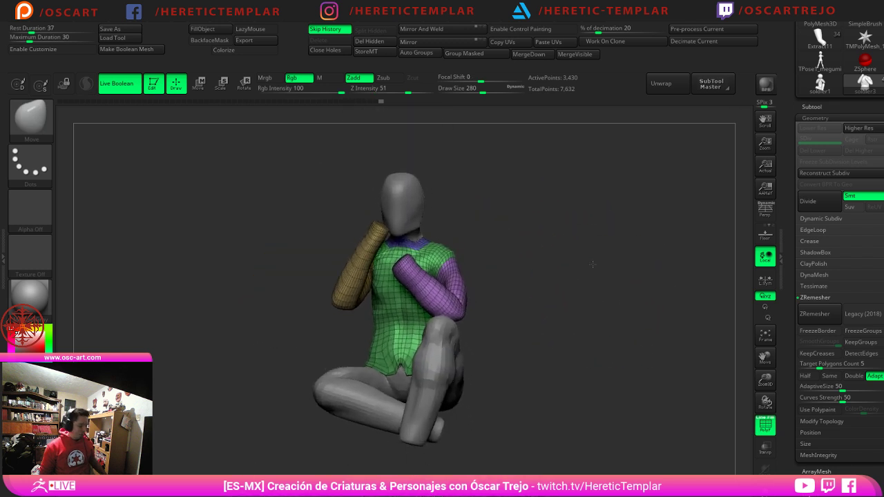
key("f")
key("b")
key("m")
key("t")
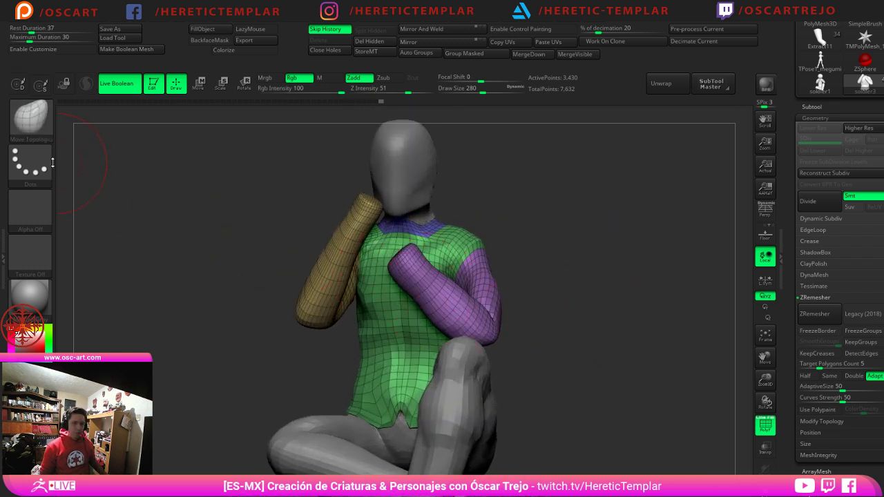
Step: Try to adjust the figure's right arm with the Move Topological brush at draw size 365
left_click_drag(213, 256, 256, 258)
key("s")
mouse_move(311, 254)
left_mouse_down()
mouse_move(334, 264)
mouse_move(310, 260)
left_mouse_up()
key("s")
key("s")
key("s")
key("ctrl+z")
Step: Try to reshape the figure's right forearm with the Move Topological brush at draw size 128
left_click_drag(246, 234, 311, 284, "alt")
key("s")
left_click_drag(328, 267, 310, 268)
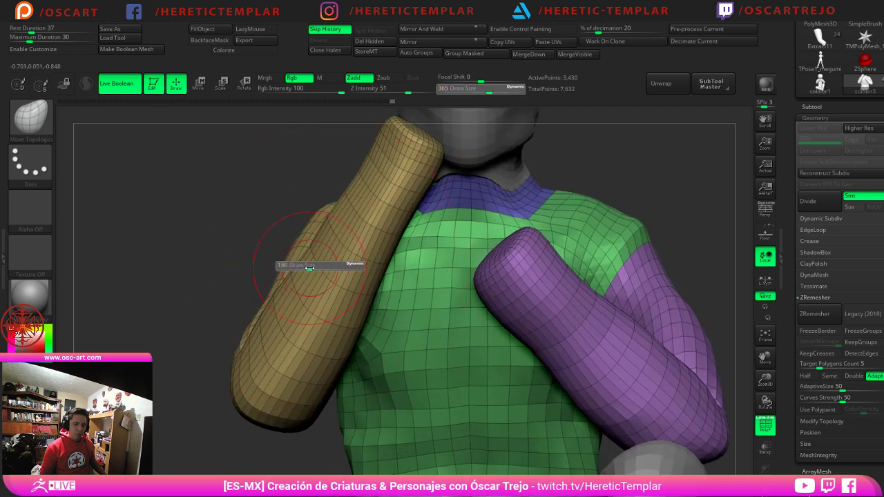
left_click_drag(373, 231, 374, 232)
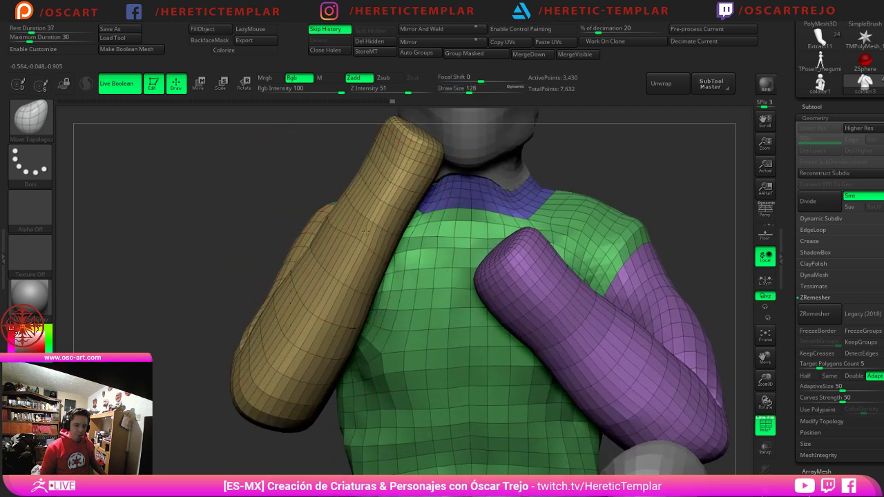
key("ctrl+z")
left_click_drag(201, 297, 160, 233, "alt")
Step: Try to pull the figure's right elbow outward with the Move brush at draw size 804
left_click_drag(249, 237, 231, 232)
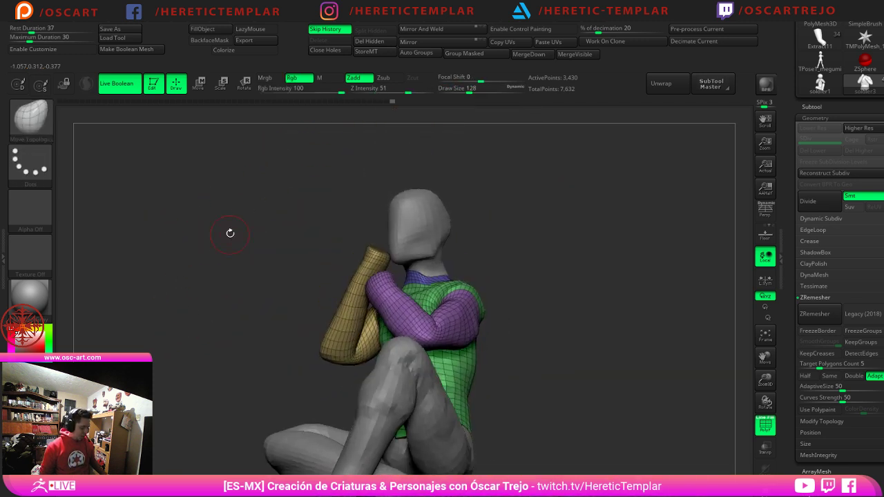
key("s")
left_click_drag(309, 325, 333, 326)
mouse_move(279, 301)
left_mouse_down()
mouse_move(333, 294)
mouse_move(364, 317)
mouse_move(359, 324)
mouse_move(343, 319)
left_mouse_up()
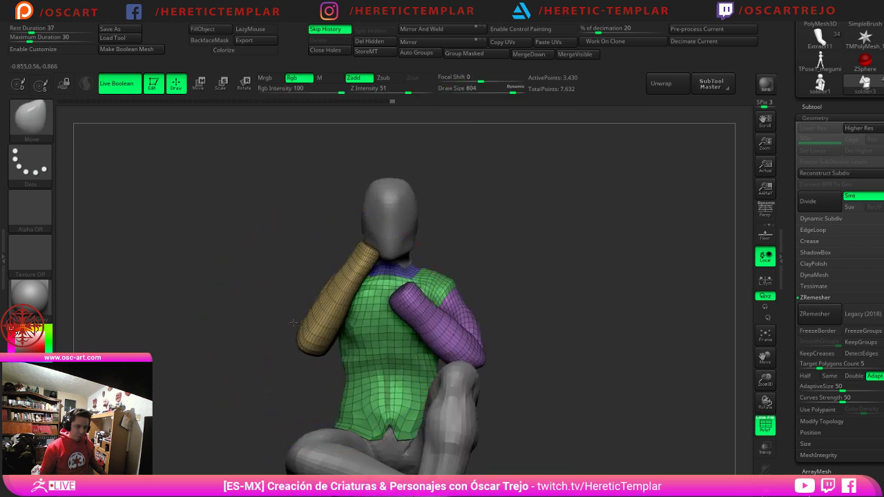
key("ctrl+z")
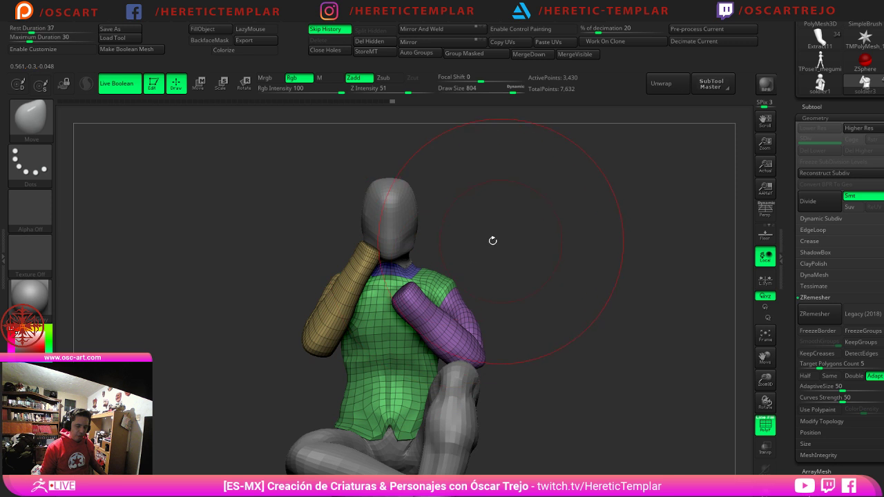
Step: Try to shift the figure's right arm from the front with the Move brush, testing draw sizes of 453 and 743
mouse_move(493, 240)
left_mouse_down("alt")
mouse_move(468, 282)
mouse_move(462, 321)
left_mouse_up("alt")
key("s")
left_click_drag(404, 339, 389, 338)
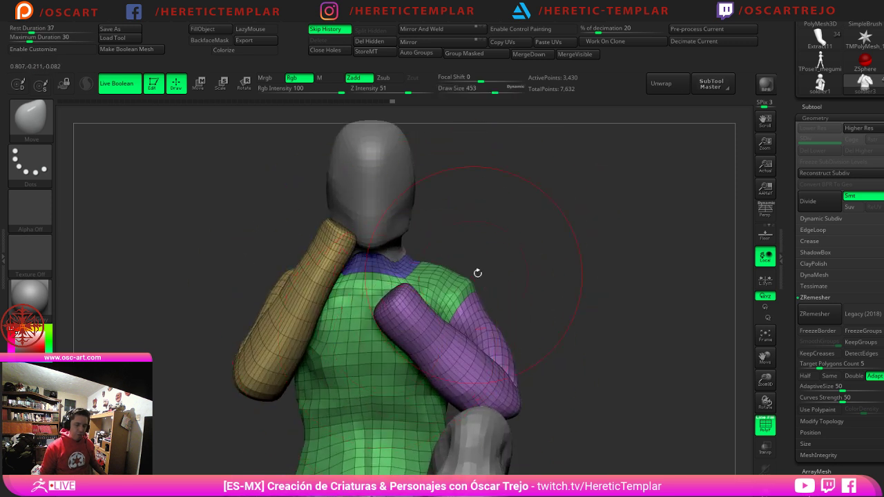
key("s")
left_click_drag(290, 307, 311, 307)
key("s")
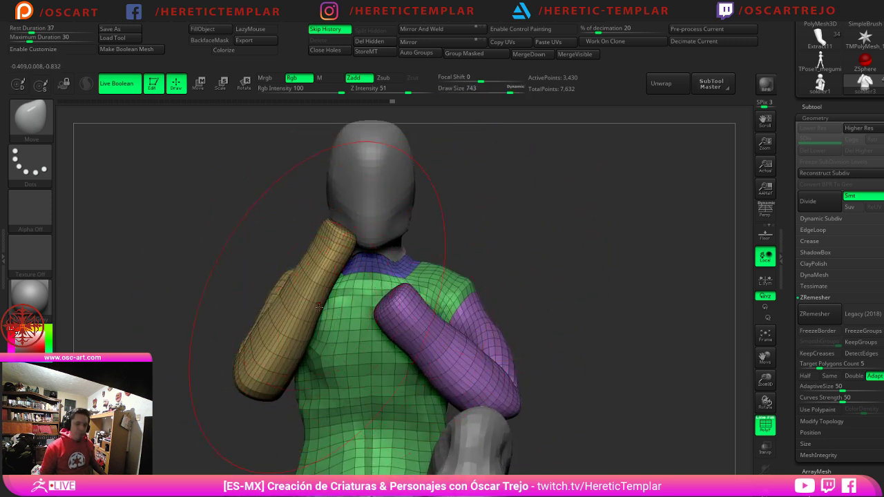
mouse_move(517, 299)
left_mouse_down("alt")
mouse_move(475, 274)
mouse_move(503, 233)
mouse_move(488, 294)
left_mouse_up("alt")
key("s")
left_click_drag(366, 279, 388, 279)
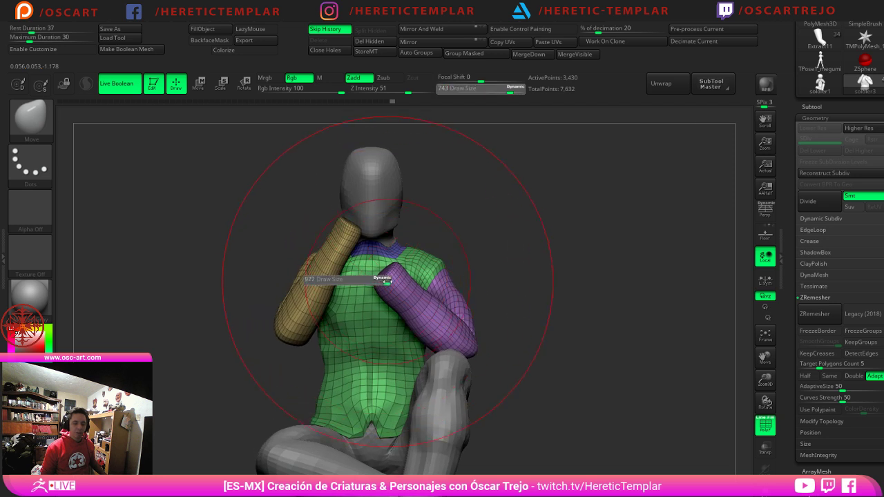
key("s")
mouse_move(332, 295)
left_mouse_down()
mouse_move(312, 295)
mouse_move(301, 324)
left_mouse_up()
key("ctrl+z")
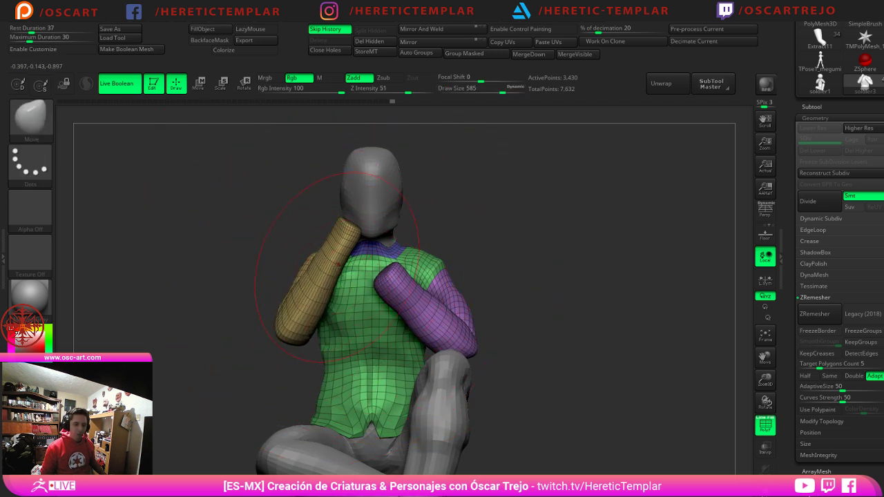
Step: Try to reposition the figure's right forearm with the Move brush at draw sizes from 629 to 1000
key("s")
left_click_drag(338, 265, 341, 256)
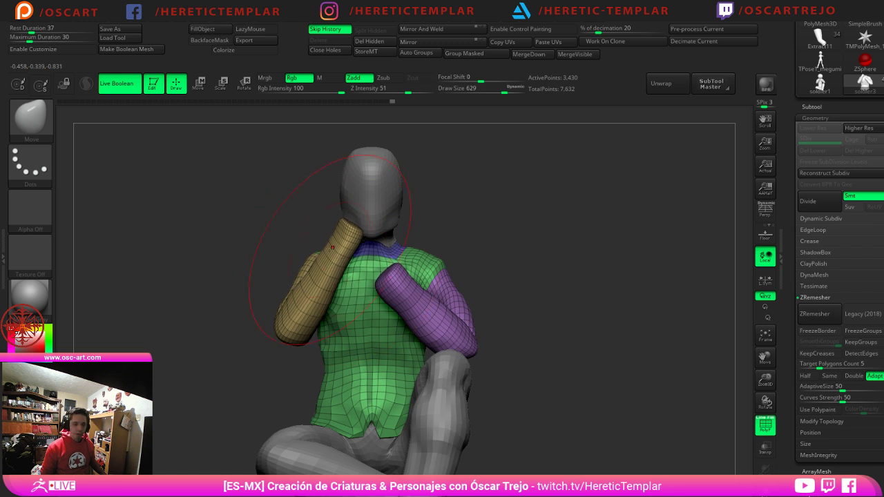
left_click_drag(370, 399, 368, 402)
key("ctrl+z")
key("s")
mouse_move(322, 293)
left_mouse_down()
mouse_move(345, 293)
mouse_move(338, 339)
left_mouse_up()
key("ctrl+z")
Step: Isolate the figure's right arm polygroup, mask it, and show the whole upper body again
left_click(309, 317, "ctrl+shift")
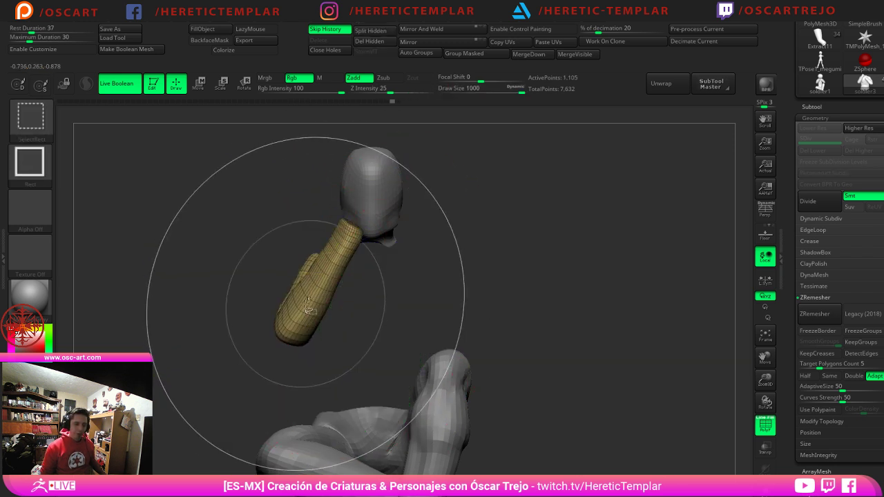
left_click(257, 224, "ctrl")
left_click(523, 270, "ctrl+shift")
left_click_drag(229, 325, 414, 314)
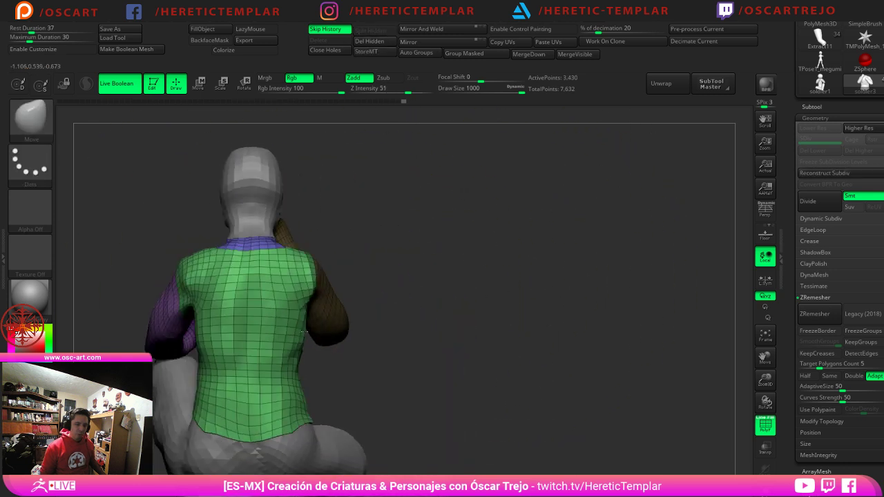
Step: Try to pull the figure's right elbow and forearm with the Move brush at draw sizes of 372 and 212
left_click_drag(290, 297, 294, 303, "shift")
left_click_drag(483, 291, 432, 297)
left_click_drag(572, 289, 444, 281)
key("w")
left_click_drag(358, 271, 312, 272, "alt")
key("q")
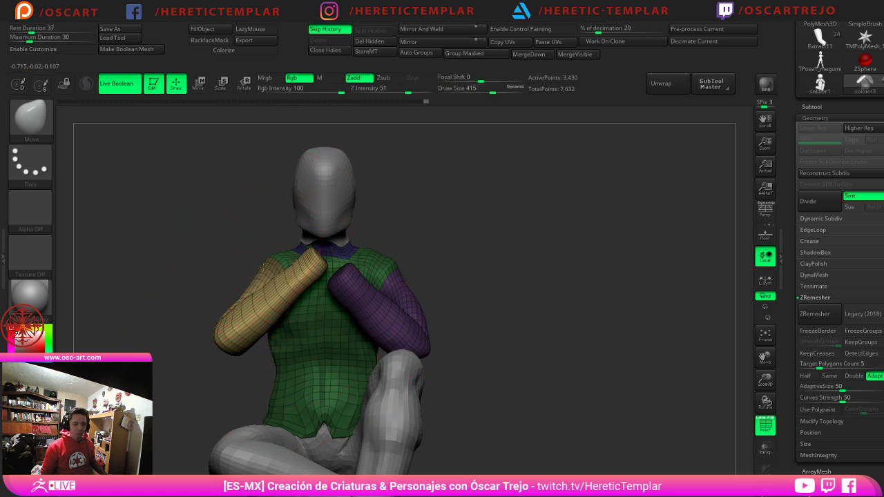
left_click_drag(241, 264, 340, 273)
key("s")
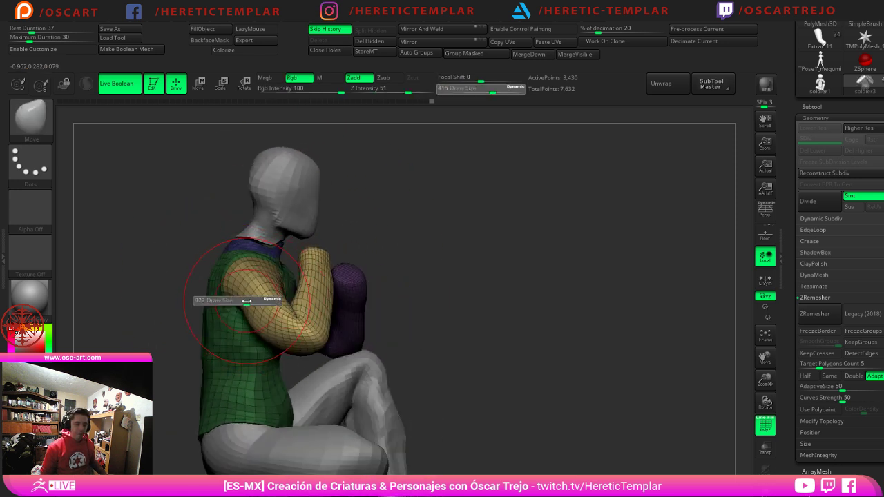
left_click_drag(248, 302, 245, 302)
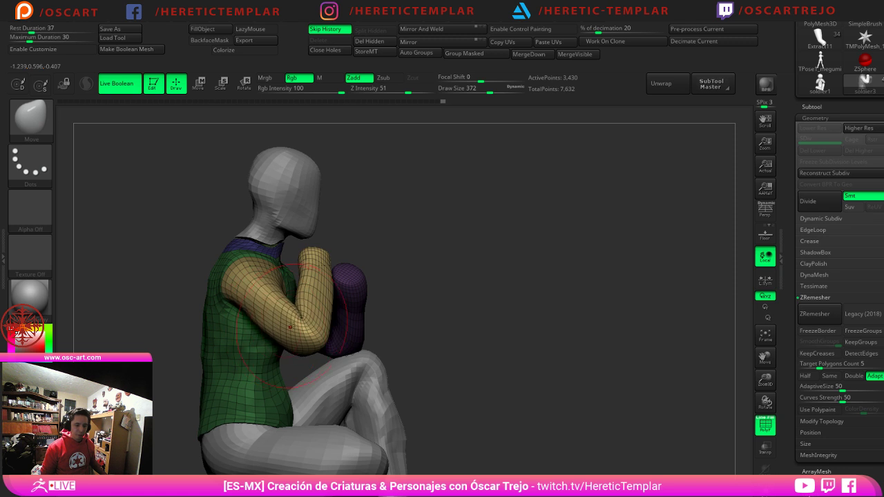
mouse_move(432, 336)
left_mouse_down()
mouse_move(308, 338)
mouse_move(322, 319)
mouse_move(558, 197)
mouse_move(553, 223)
mouse_move(572, 221)
mouse_move(565, 225)
left_mouse_up()
key("s")
key("s")
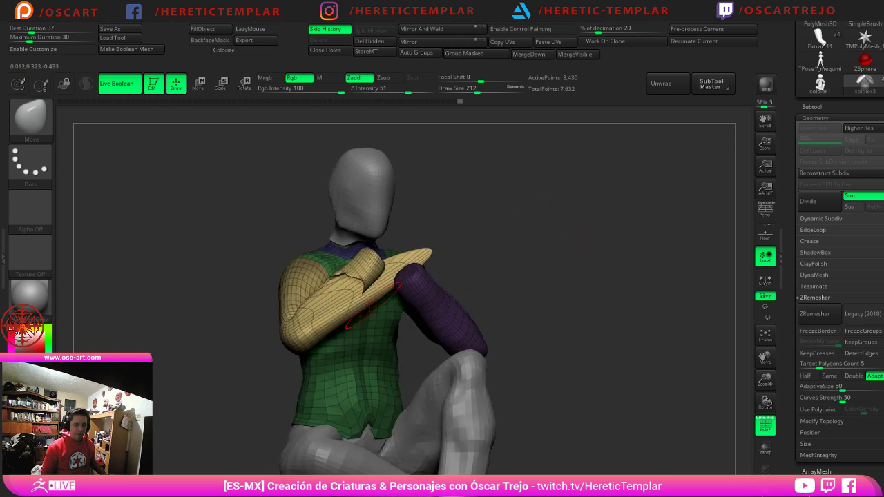
key("ctrl+z")
Step: Move the end of the right forearm away from the chin with the Move brush at draw size 468, and clear the mask
left_click_drag(582, 274, 553, 277)
key("s")
left_click_drag(328, 304, 361, 308)
key("s")
key("s")
left_click_drag(373, 263, 384, 262)
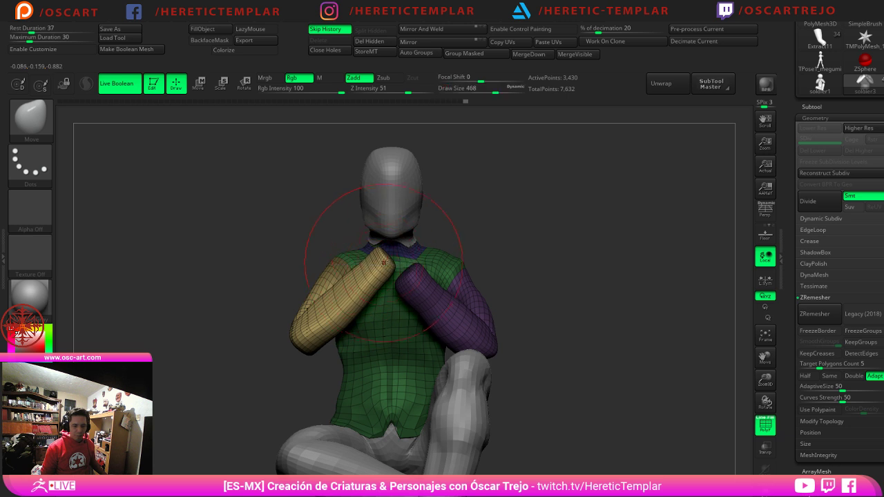
key("[")
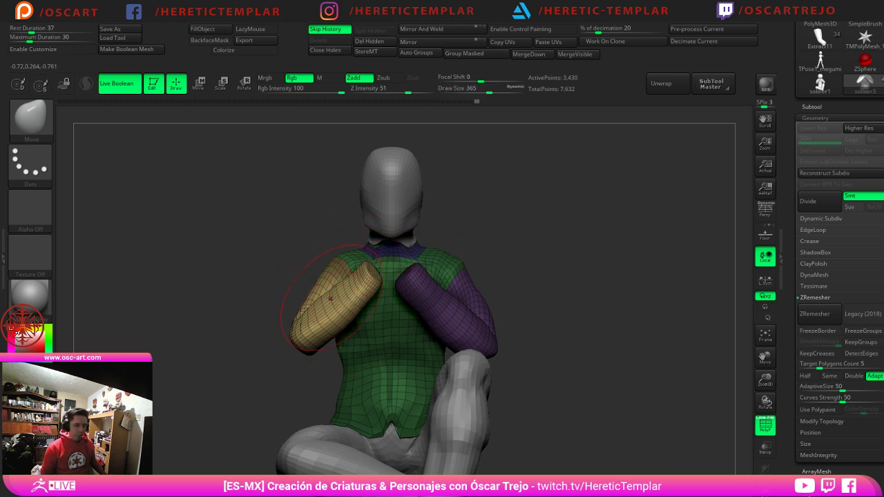
left_click(499, 266, "ctrl")
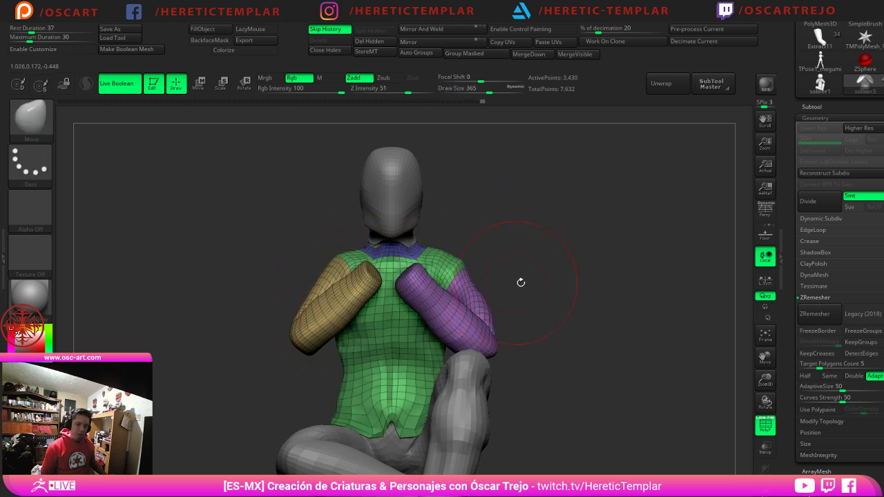
left_click_drag(520, 282, 614, 283)
mouse_move(437, 254)
left_mouse_down()
mouse_move(485, 265)
mouse_move(485, 247)
mouse_move(470, 300)
mouse_move(531, 302)
left_mouse_up()
key("w")
key("q")
mouse_move(571, 267)
left_mouse_down()
mouse_move(633, 264)
mouse_move(612, 261)
left_mouse_up()
key("w")
key("q")
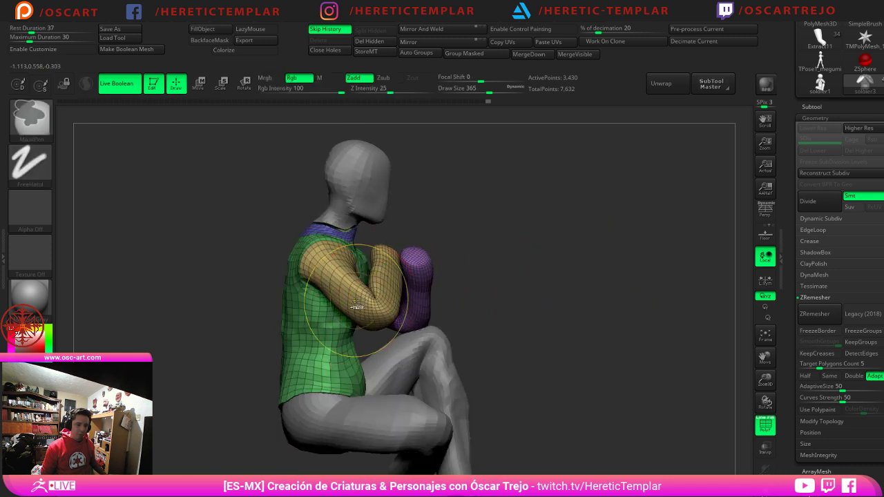
Step: Try to shift the unmasked right arm from the front with the Move brush, testing draw sizes of 460 and 657
left_click_drag(507, 258, 524, 236)
left_click_drag(590, 277, 584, 319, "alt")
key("s")
left_click_drag(407, 289, 400, 284)
key("ctrl+z")
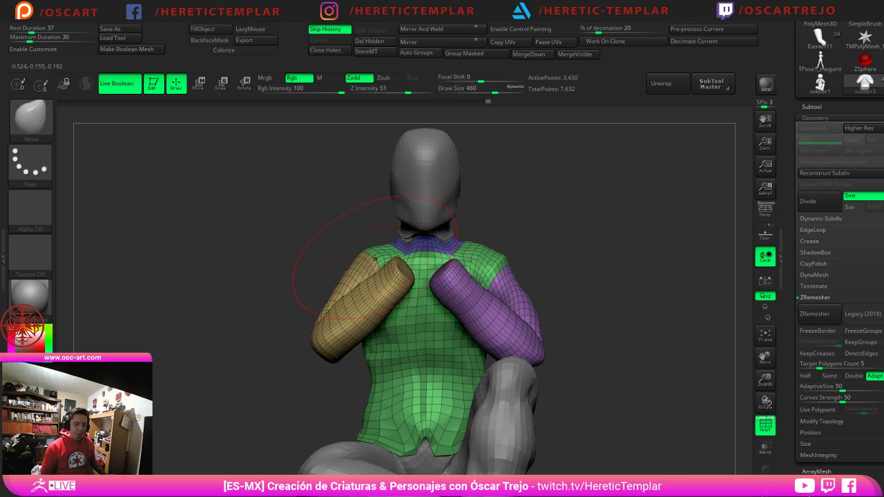
left_click_drag(391, 279, 334, 300)
key("ctrl+z")
key("s")
left_click_drag(368, 327, 382, 327)
key("s")
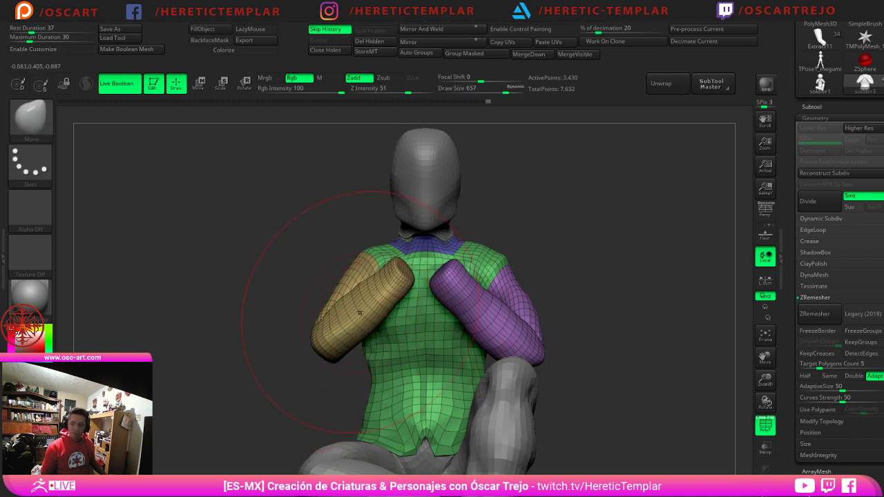
Step: Isolate the right arm polygroup, mask it, show the whole upper body, and invert the mask so only that arm is editable
left_click(355, 304, "ctrl+shift")
left_click_drag(278, 221, 449, 394, "ctrl")
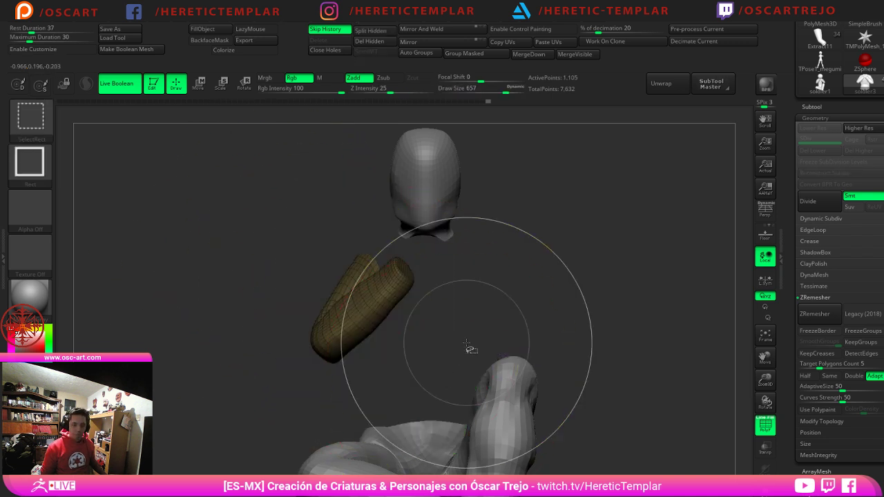
left_click(469, 344, "ctrl+shift")
left_click(581, 281, "ctrl")
Step: Try to pull the right forearm inward with the Move brush at draw size 453
key("s")
left_click_drag(402, 275, 392, 274)
left_click_drag(391, 276, 361, 290)
key("ctrl+z")
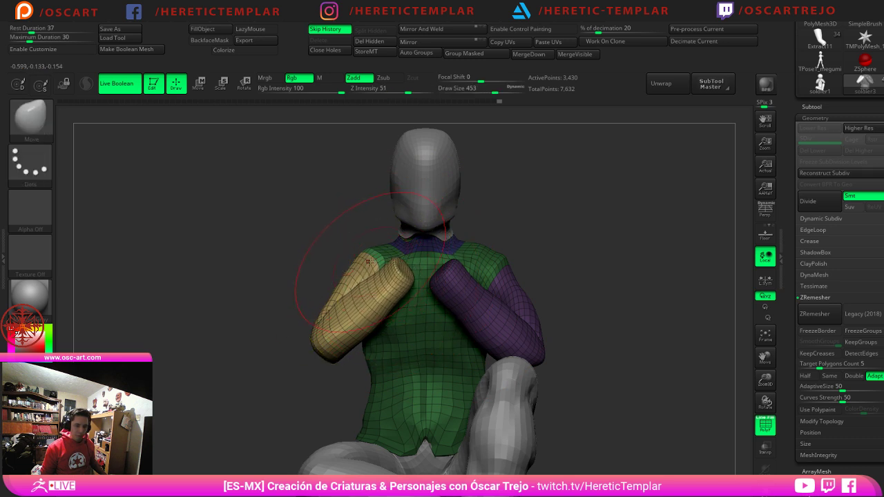
Step: Mask the right upper arm and pull the forearm back toward its elbow with the Move brush at draw size 453
left_click_drag(286, 259, 394, 259)
left_click_drag(284, 218, 375, 423, "ctrl")
left_click_drag(595, 326, 492, 316)
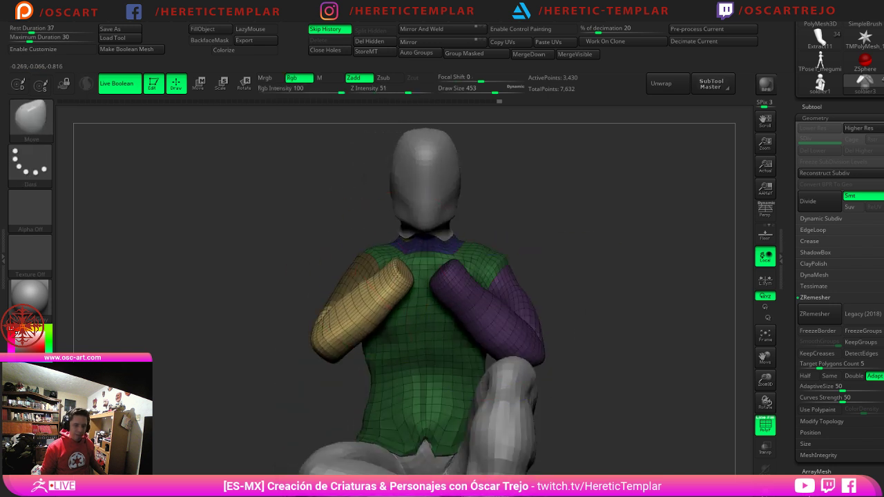
left_click_drag(388, 287, 362, 320)
key("s")
key("s")
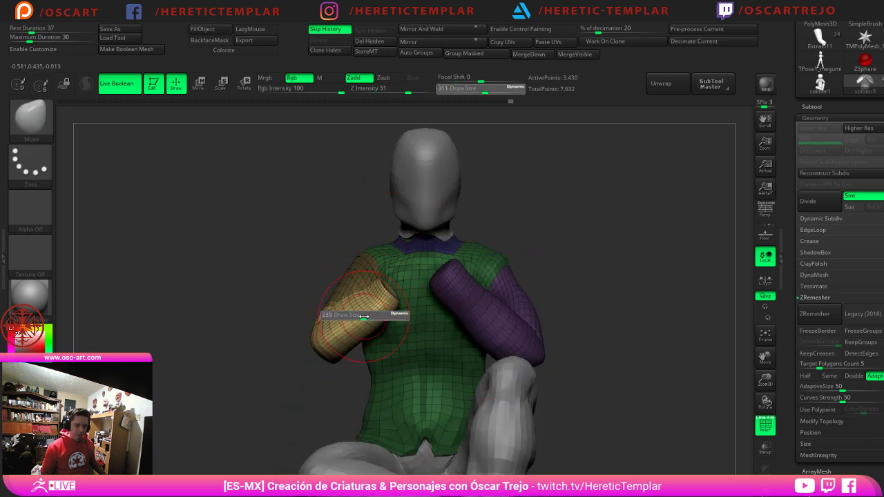
Step: Refine the right forearm's wrist end with small Move and Smooth strokes, starting from draw size 37, and clear the mask
left_click_drag(243, 290, 249, 359, "alt")
key("s")
left_click_drag(384, 302, 379, 297)
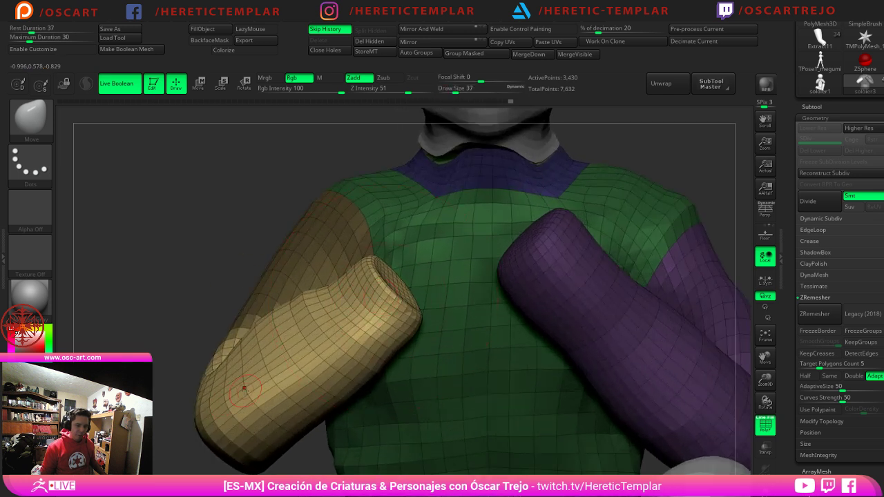
mouse_move(722, 196)
left_mouse_down("alt")
mouse_move(637, 164)
mouse_move(659, 203)
left_mouse_up("alt")
key("s")
mouse_move(428, 259)
left_mouse_down()
mouse_move(448, 257)
mouse_move(416, 259)
left_mouse_up()
key("shift")
key("s")
mouse_move(407, 261)
left_mouse_down()
mouse_move(420, 262)
mouse_move(398, 265)
mouse_move(405, 282)
left_mouse_up()
key("s")
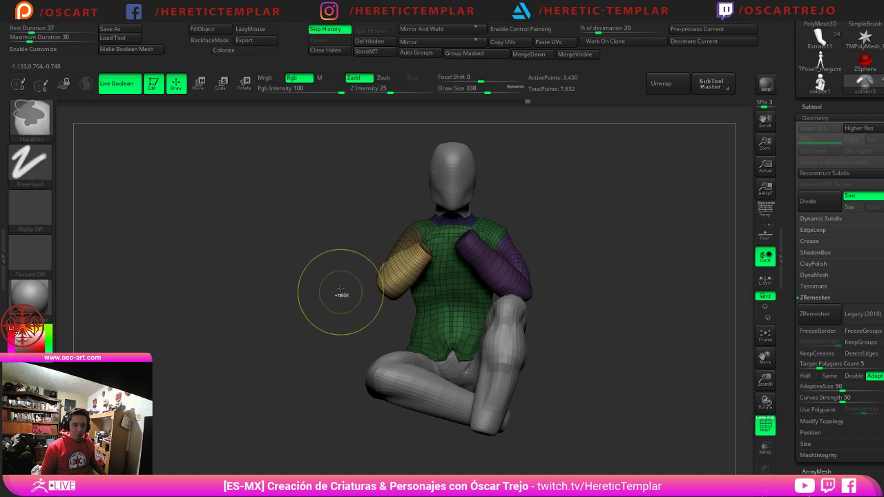
mouse_move(341, 293)
left_mouse_down("ctrl")
mouse_move(333, 297)
mouse_move(378, 299)
left_mouse_up("ctrl")
Step: Try to push the right elbow from the side with the Move brush at draw size 460
mouse_move(479, 266)
left_mouse_down()
mouse_move(503, 255)
mouse_move(506, 276)
left_mouse_up()
key("s")
mouse_move(408, 268)
left_mouse_down()
mouse_move(418, 267)
mouse_move(399, 256)
left_mouse_up()
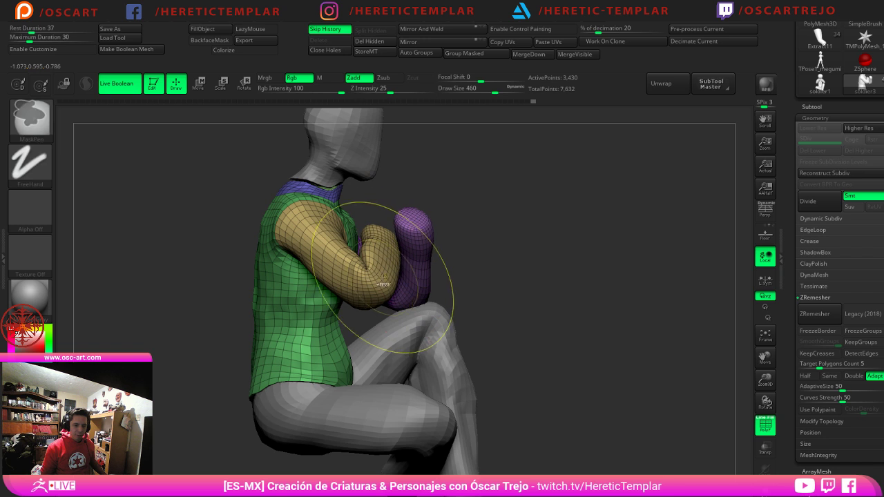
key("ctrl+z")
Step: Reshape the right elbow with the Move Topological brush, starting at draw size 408, and hide the polyframe
key("s")
left_click_drag(364, 290, 361, 290)
key("b")
key("m")
key("t")
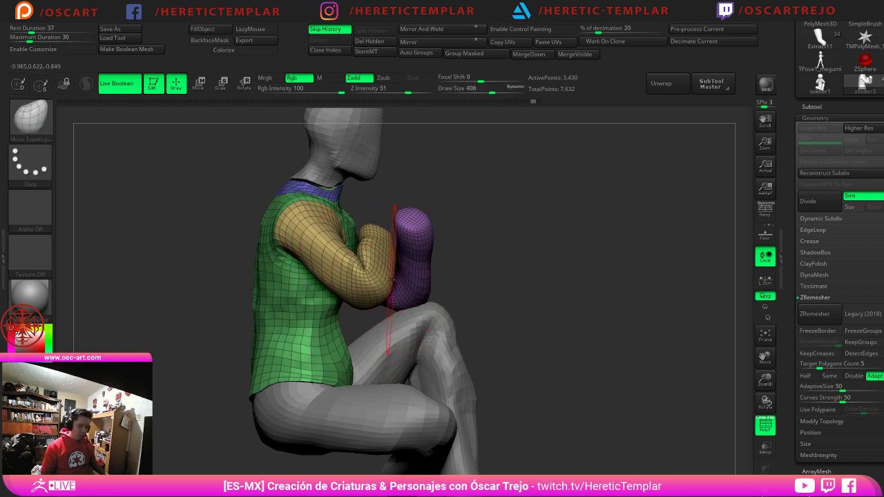
left_click_drag(495, 267, 550, 221)
key("s")
mouse_move(388, 278)
left_mouse_down()
mouse_move(379, 280)
mouse_move(379, 262)
left_mouse_up()
key("shift+f")
Step: Refine the right forearm from the front and the elbow from behind with Move Topological at draw sizes of 202 and 132
left_click_drag(497, 270, 404, 259)
key("s")
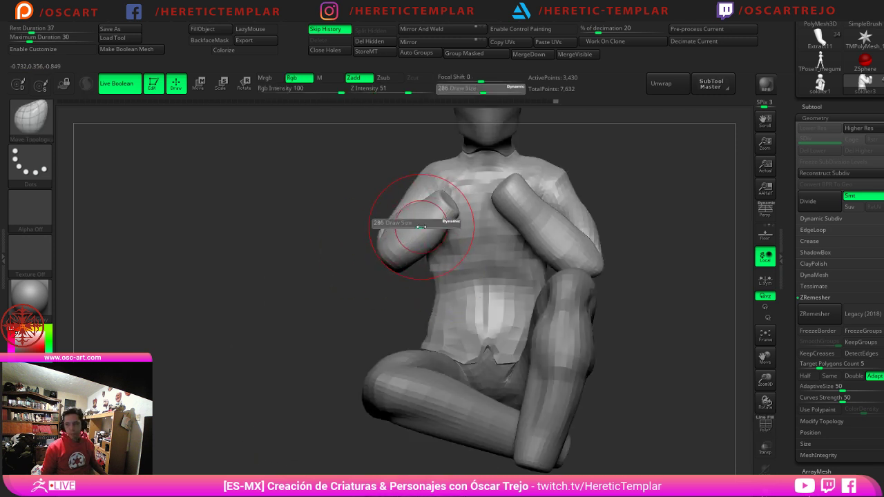
left_click_drag(417, 223, 408, 223)
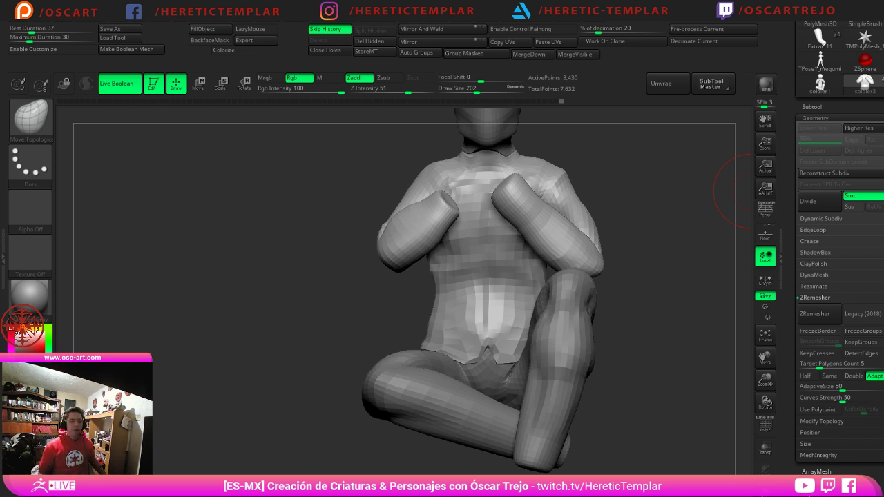
left_click_drag(338, 321, 477, 304)
key("s")
left_click_drag(426, 254, 419, 253)
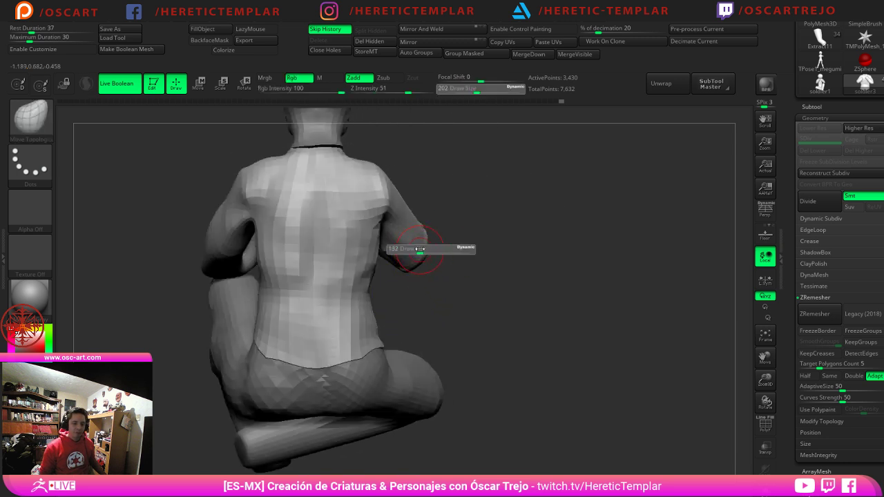
mouse_move(739, 241)
left_mouse_down()
mouse_move(682, 233)
mouse_move(576, 257)
left_mouse_up()
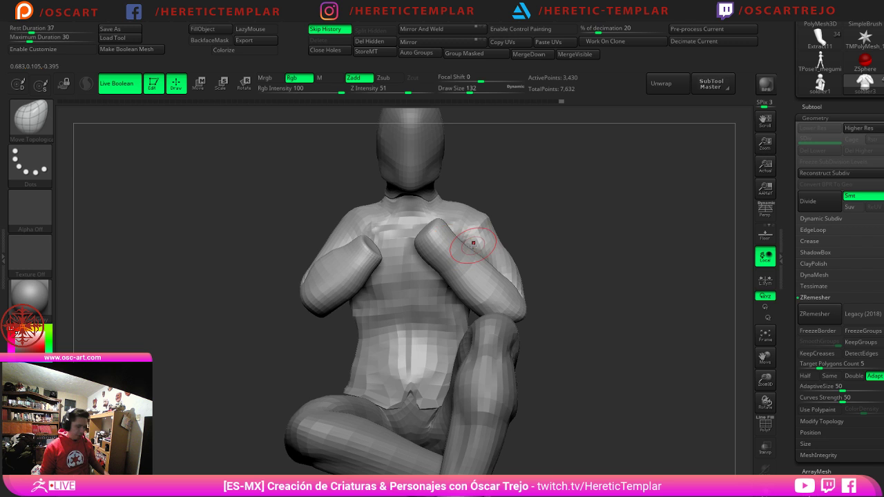
Step: Isolate the left arm, adjust its forearm with Move Topological at draw sizes of 358 and 453, and show the whole upper body
left_click(470, 267, "ctrl+shift")
key("s")
left_click_drag(451, 254, 466, 253)
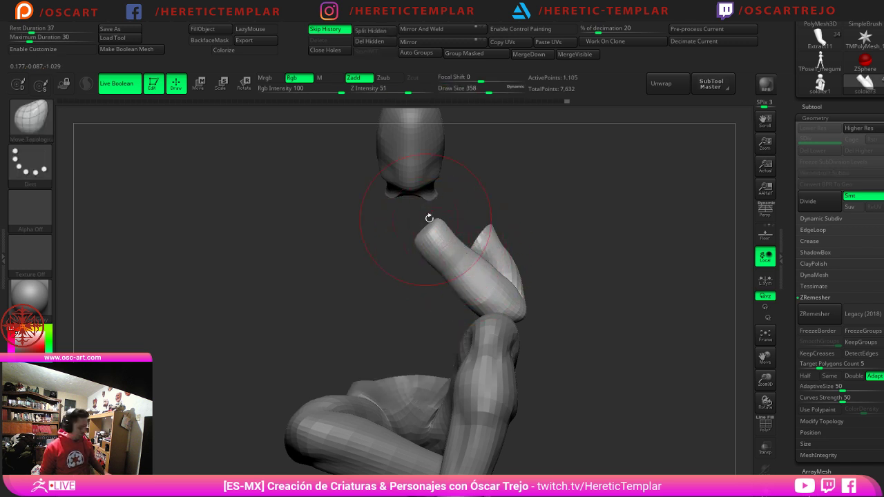
key("s")
mouse_move(414, 244)
left_mouse_down()
mouse_move(441, 246)
mouse_move(445, 257)
mouse_move(447, 245)
mouse_move(479, 268)
left_mouse_up()
key("s")
left_click(578, 262, "ctrl+shift")
Step: Nudge the figure's right elbow with the Move Topological brush at draw size 251
mouse_move(585, 261)
left_mouse_down("alt")
mouse_move(576, 262)
mouse_move(522, 184)
left_mouse_up("alt")
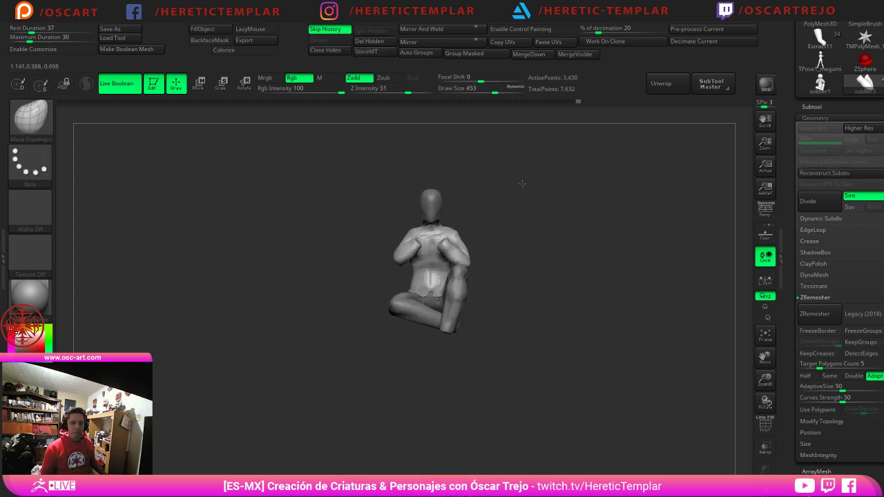
key("f")
key("s")
left_click_drag(363, 364, 351, 348)
key("s")
mouse_move(350, 347)
left_mouse_down()
mouse_move(229, 306)
mouse_move(270, 331)
mouse_move(387, 325)
mouse_move(419, 259)
left_mouse_up()
key("shift")
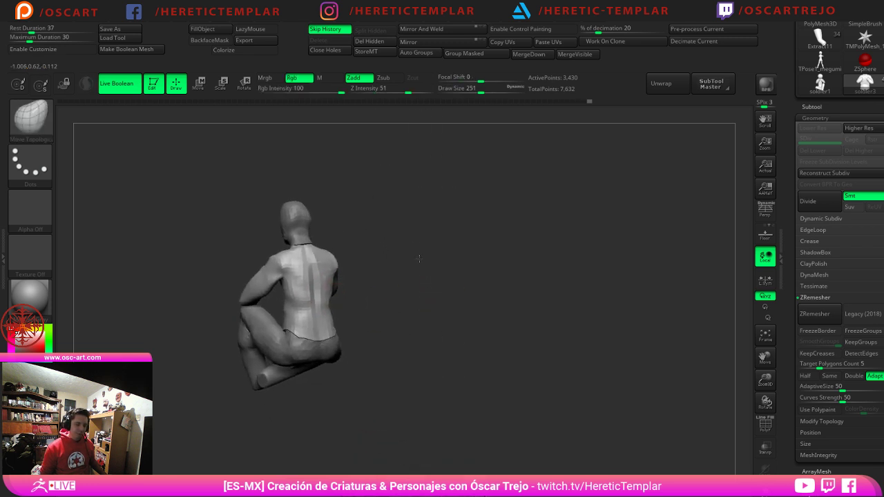
left_click_drag(507, 247, 509, 298, "alt")
left_click_drag(543, 245, 509, 260)
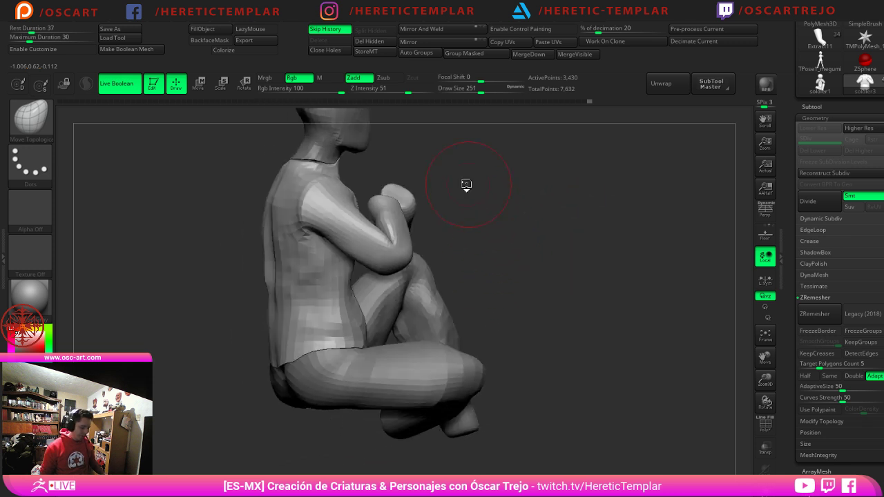
Step: Flatten the right shoulder with the TrimDynamic brush at draw size 207
key("b")
key("t")
key("d")
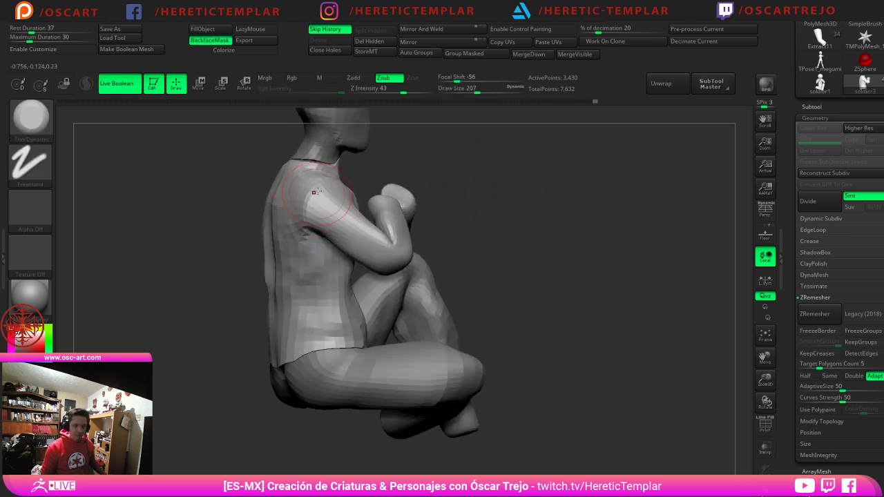
left_click_drag(314, 192, 321, 235)
left_click_drag(470, 273, 548, 257)
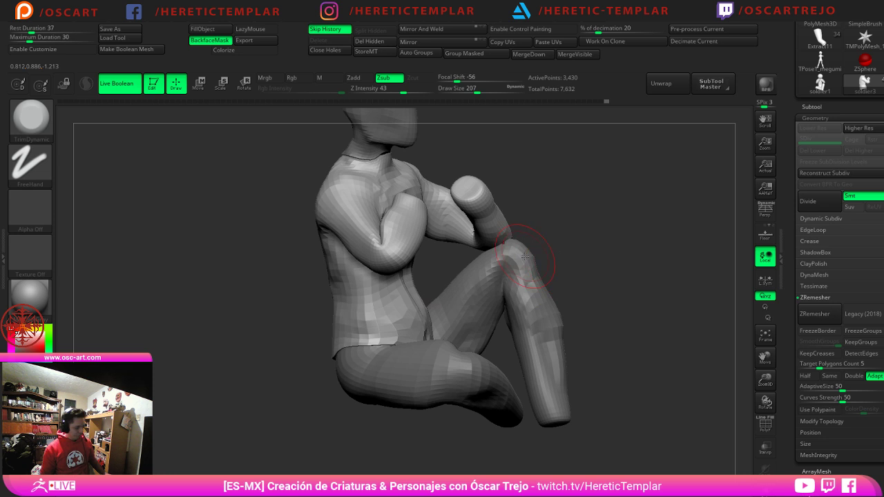
Step: Inflate the right arm around the inner elbow with the Inflat brush at draw size 245
key("b")
key("i")
key("n")
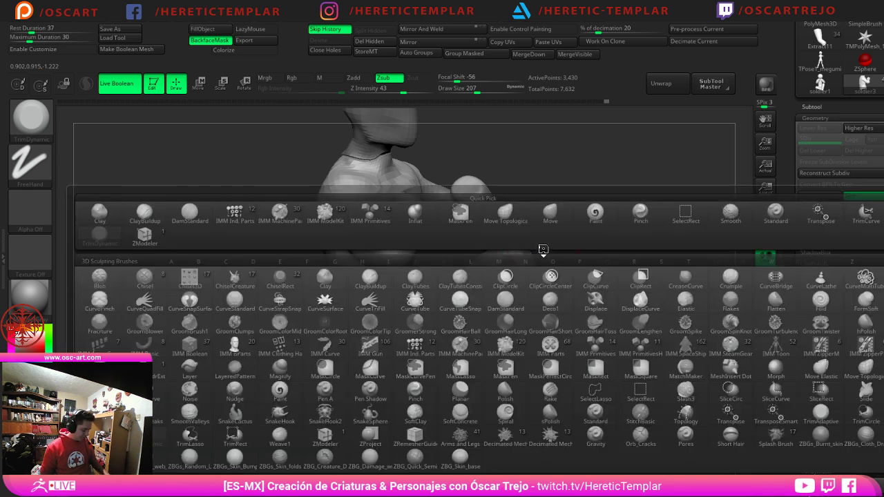
left_click_drag(375, 249, 384, 232)
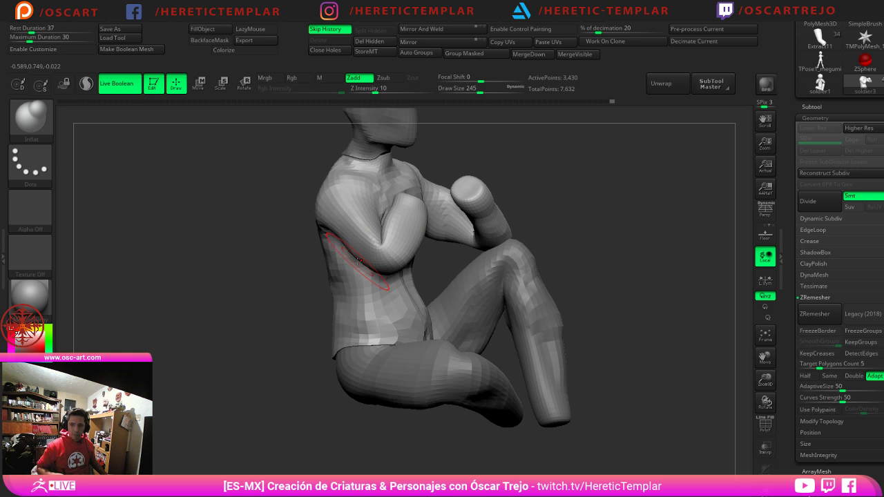
Step: Show the polyframe, isolate the neck polygroup, smooth its upper edge, and bring back the whole upper body without the polyframe
left_click_drag(637, 308, 641, 384)
key("shift+f")
left_click_drag(532, 211, 562, 266, "alt")
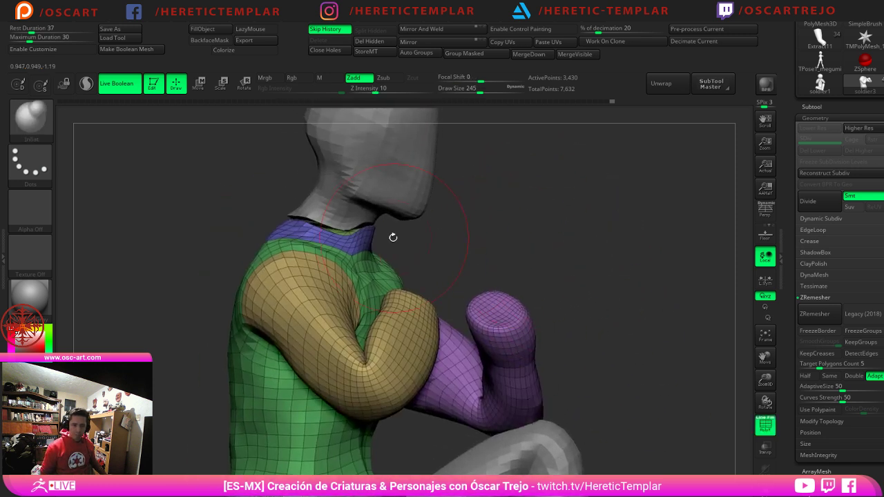
left_click(351, 236, "ctrl+shift")
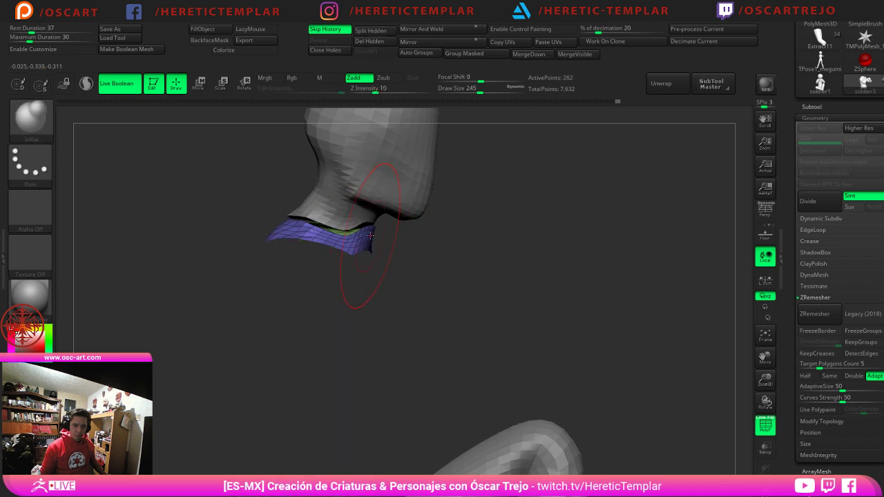
left_click_drag(372, 240, 357, 243, "shift")
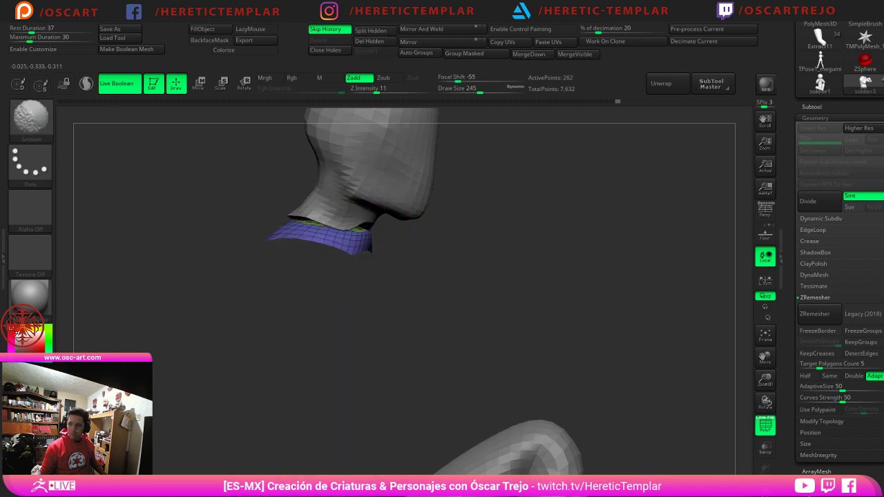
mouse_move(510, 261)
left_mouse_down("shift")
mouse_move(477, 267)
mouse_move(509, 241)
mouse_move(511, 218)
left_mouse_up("shift")
left_click(485, 257, "ctrl+shift")
key("shift+f")
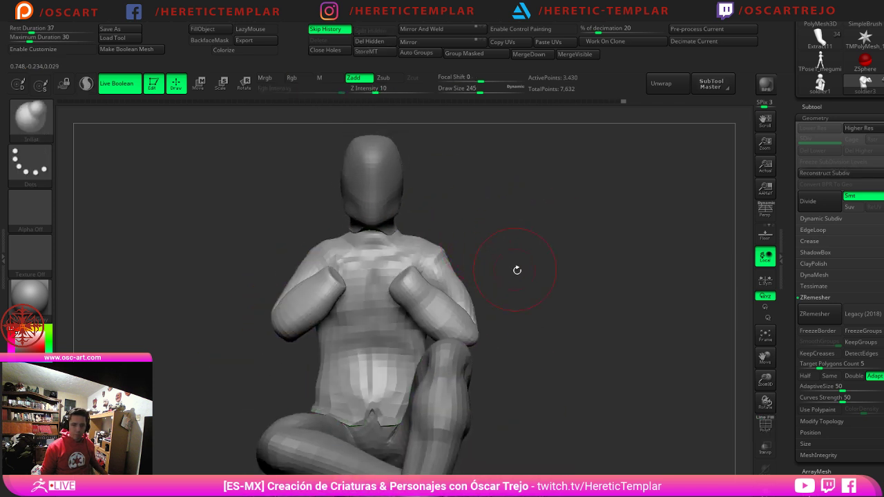
Step: Raise the upper body to its higher subdivision level and inflate the right shoulder area
key("d")
left_click_drag(546, 306, 602, 270, "alt")
left_click_drag(571, 289, 603, 280)
left_click_drag(346, 211, 378, 217)
left_click_drag(605, 236, 576, 242)
Step: Push the upper back behind the right shoulder inward with the Move Topological brush at draw size 386
key("b")
key("m")
key("t")
key("s")
mouse_move(346, 212)
left_mouse_down()
mouse_move(336, 213)
mouse_move(361, 211)
left_mouse_up()
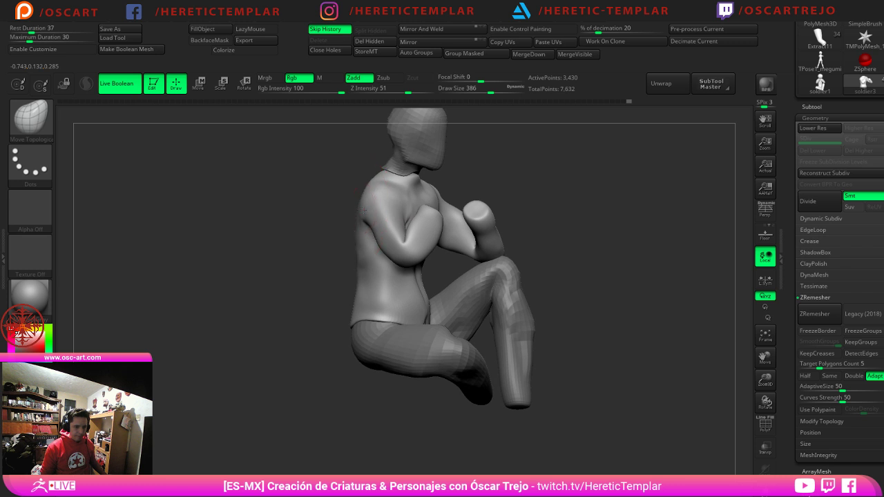
left_click_drag(605, 202, 568, 195)
Step: Adjust the left forearm and elbow above the raised knee with the Move Topological brush, raising the draw size to 629
key("s")
left_click(430, 242)
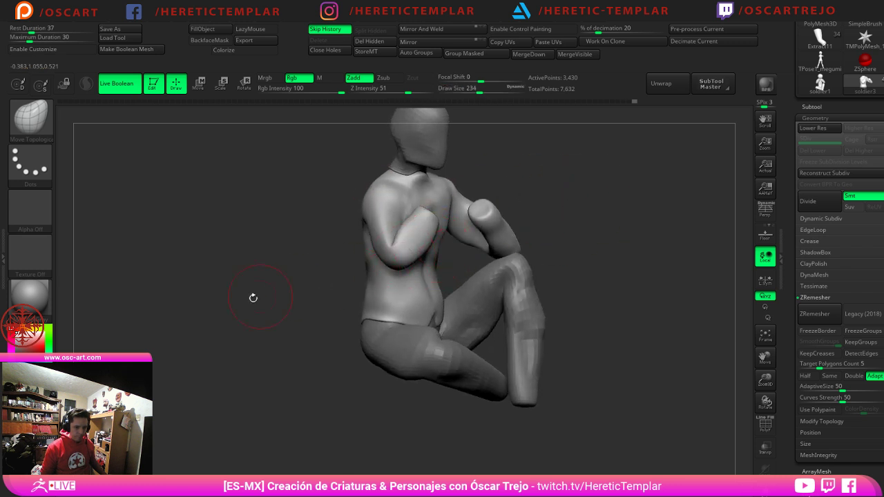
left_click_drag(253, 298, 221, 399)
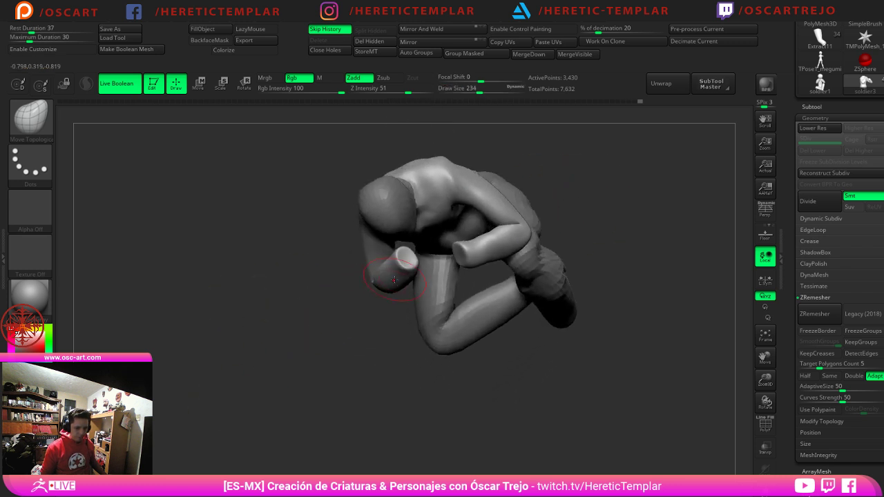
mouse_move(290, 314)
left_mouse_down()
mouse_move(342, 326)
mouse_move(415, 290)
mouse_move(444, 296)
mouse_move(414, 306)
left_mouse_up()
key("s")
left_click(399, 304)
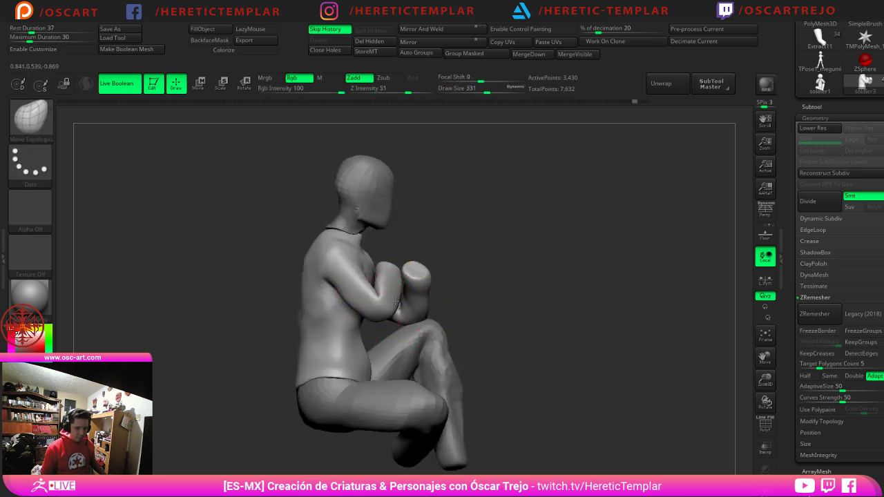
left_click_drag(532, 289, 434, 296)
key("s")
left_click(391, 296)
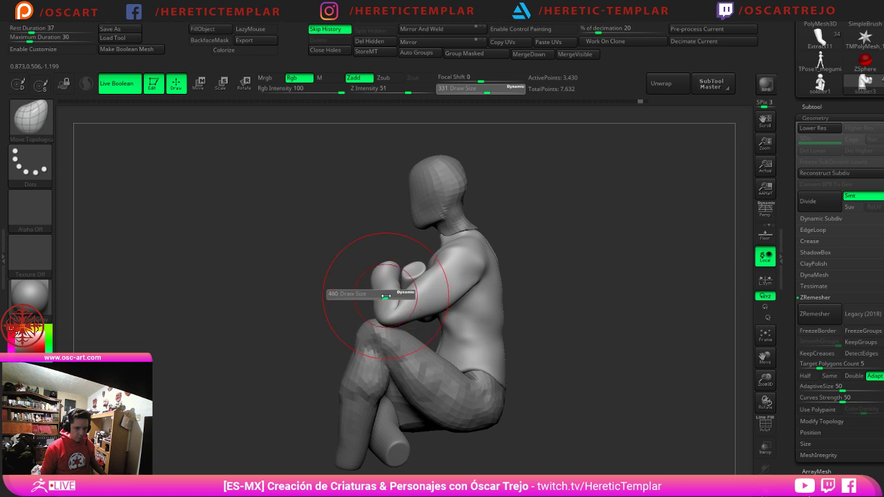
mouse_move(384, 313)
left_mouse_down()
mouse_move(395, 309)
mouse_move(392, 290)
left_mouse_up()
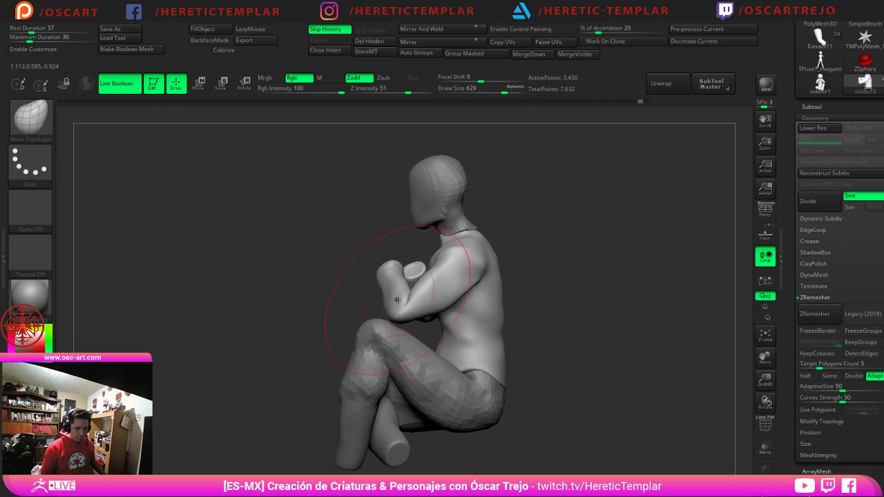
Step: Make the legs the active subtool and shift the raised leg's shin backward with the Move brush
left_click(375, 333, "alt")
key("s")
left_click(380, 350)
key("b")
key("m")
key("v")
left_click_drag(363, 397, 377, 398)
Step: Reshape the raised leg's knee and upper shin from the side with the Move brush, starting at draw size 492
key("s")
left_click(385, 342)
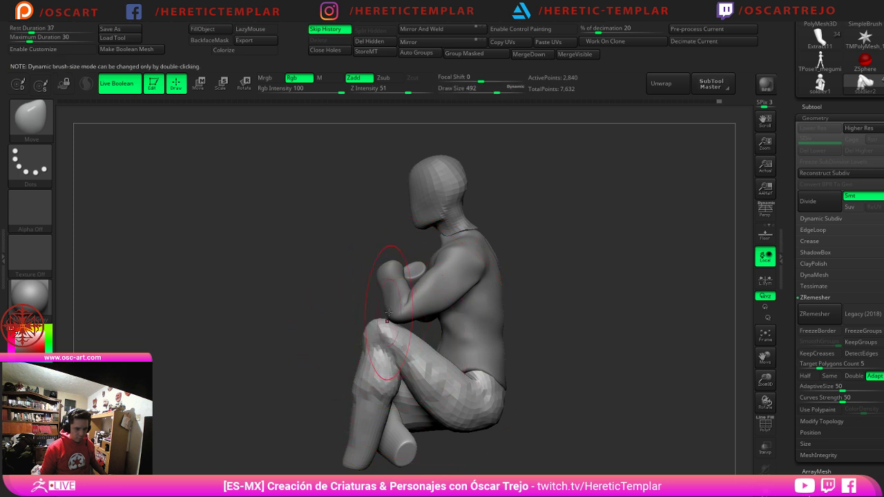
left_click_drag(384, 325, 397, 318)
key("s")
left_click(397, 338)
mouse_move(370, 375)
left_mouse_down()
mouse_move(382, 371)
mouse_move(381, 357)
left_mouse_up()
left_click_drag(325, 361, 366, 369)
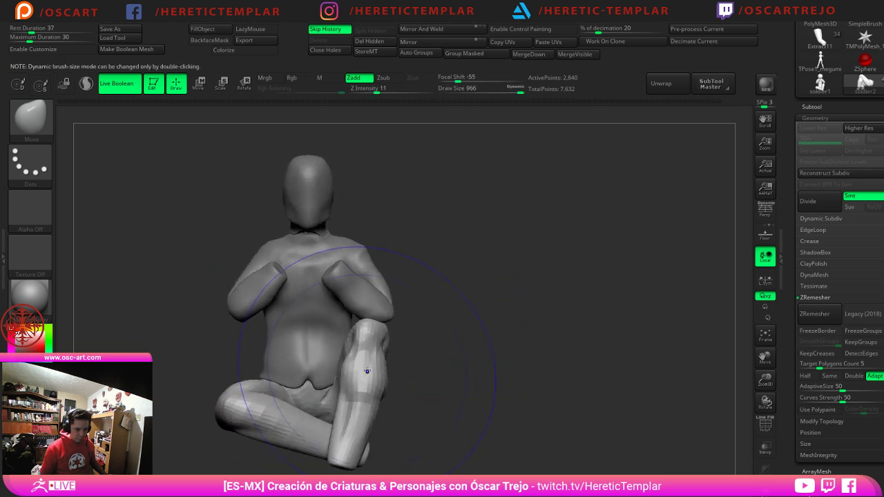
Step: Widen the raised leg's calf from the front and lift the crossed leg's upper contour with the Move brush at draw size 262
left_click_drag(485, 349, 458, 349)
key("s")
left_click(420, 380)
mouse_move(329, 370)
left_mouse_down()
mouse_move(400, 387)
mouse_move(339, 378)
left_mouse_up()
key("s")
left_click(393, 379)
key("s")
left_click(342, 381)
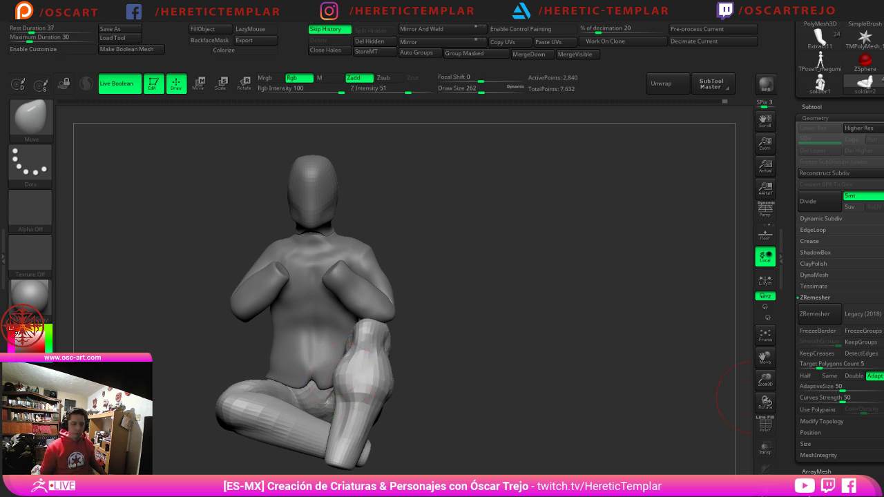
left_click_drag(289, 419, 287, 396)
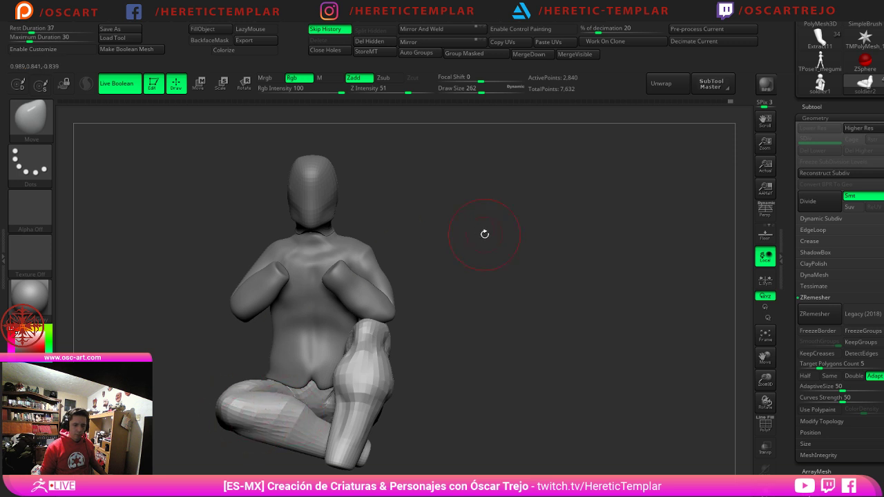
Step: Make the head the active subtool and shape its face with the Move Topological brush
left_click_drag(485, 234, 475, 266, "alt")
left_click_drag(529, 181, 518, 242, "alt")
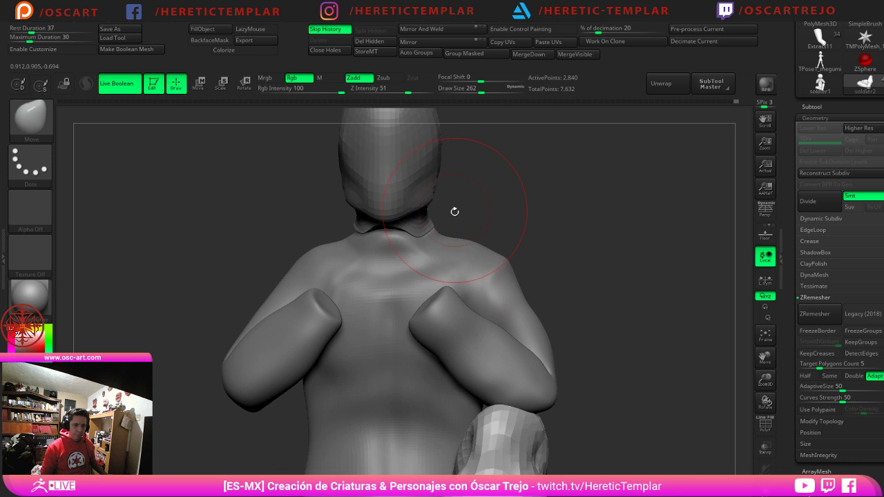
mouse_move(454, 212)
left_mouse_down("alt")
mouse_move(462, 253)
mouse_move(420, 274)
left_mouse_up("alt")
left_click(429, 264, "alt")
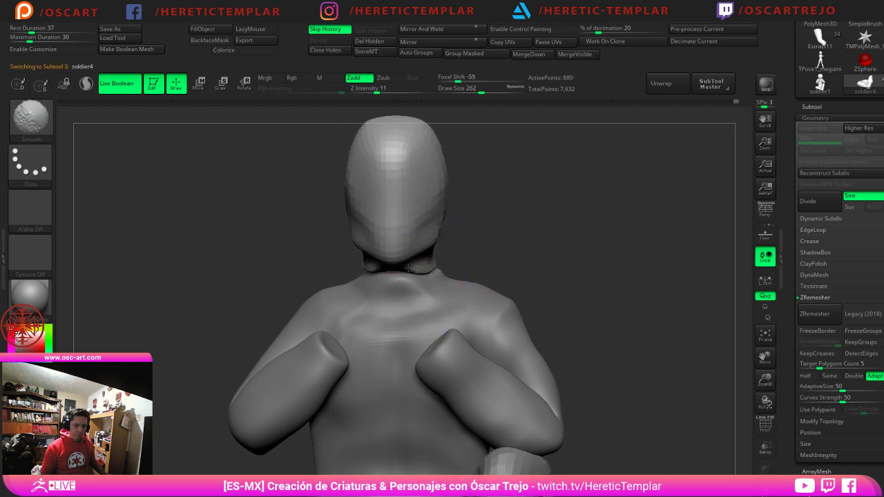
left_click_drag(498, 200, 492, 265, "alt")
key("s")
left_click_drag(492, 265, 483, 265)
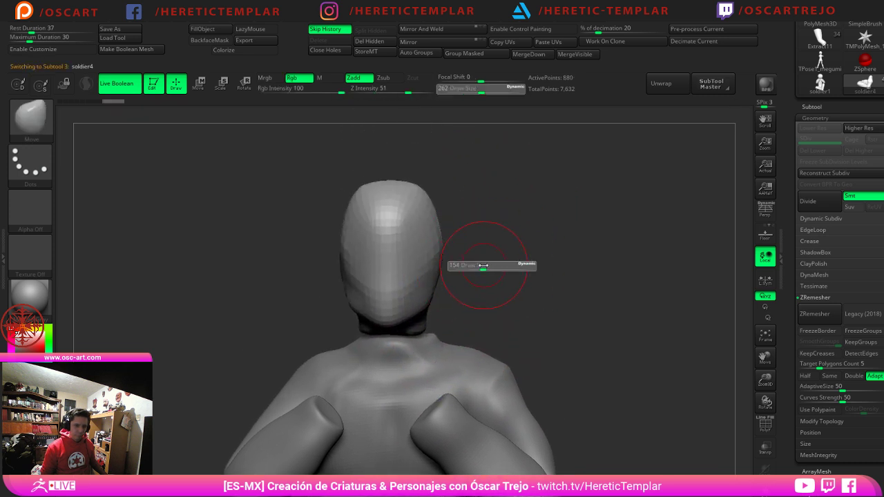
key("b")
key("m")
key("t")
key("s")
mouse_move(413, 244)
left_mouse_down()
mouse_move(403, 248)
mouse_move(422, 251)
mouse_move(408, 240)
left_mouse_up()
Step: Carve the eyes, nose and mouth into the head with the DamStandard brush, starting at draw size 49
key("b")
key("d")
key("s")
left_click_drag(463, 293, 473, 169, "alt")
mouse_move(490, 200)
left_mouse_down()
mouse_move(576, 207)
mouse_move(592, 371)
mouse_move(470, 288)
mouse_move(594, 294)
left_mouse_up()
key("s")
left_click_drag(475, 293, 469, 293)
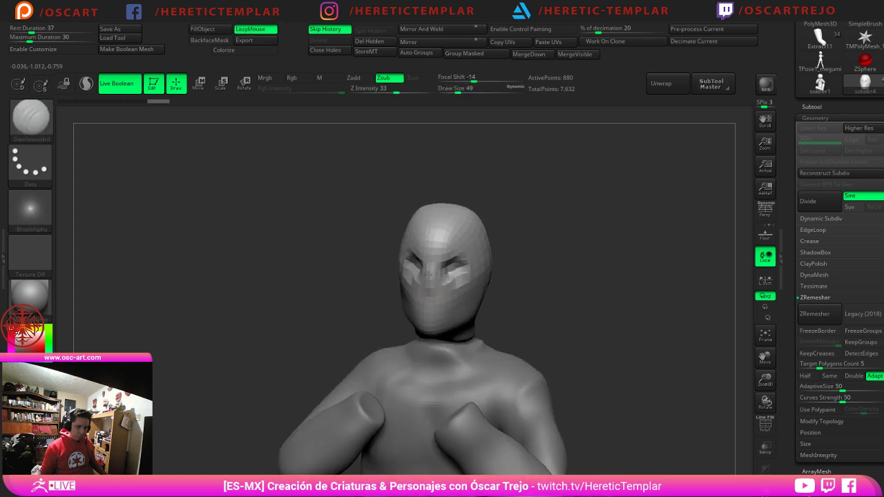
mouse_move(433, 302)
left_mouse_down()
mouse_move(570, 286)
mouse_move(612, 253)
mouse_move(594, 275)
mouse_move(650, 308)
mouse_move(612, 330)
left_mouse_up()
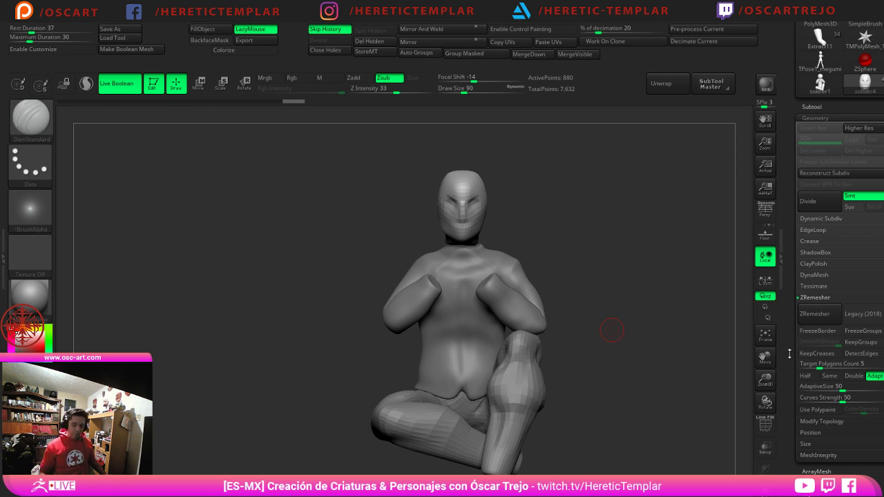
Step: Make the legs the active subtool, smooth the raised shin at draw size 280 and save the tool file
key("s")
left_click(524, 390)
left_click(513, 406, "alt")
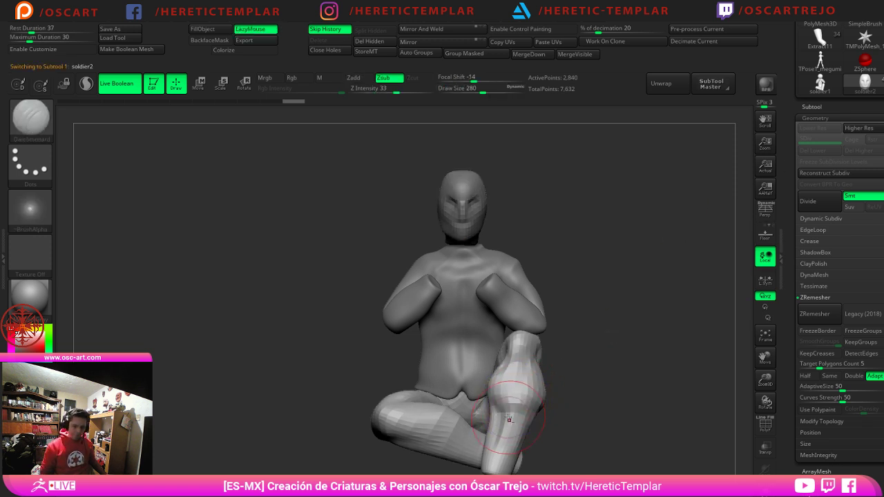
left_click_drag(498, 436, 528, 377, "shift")
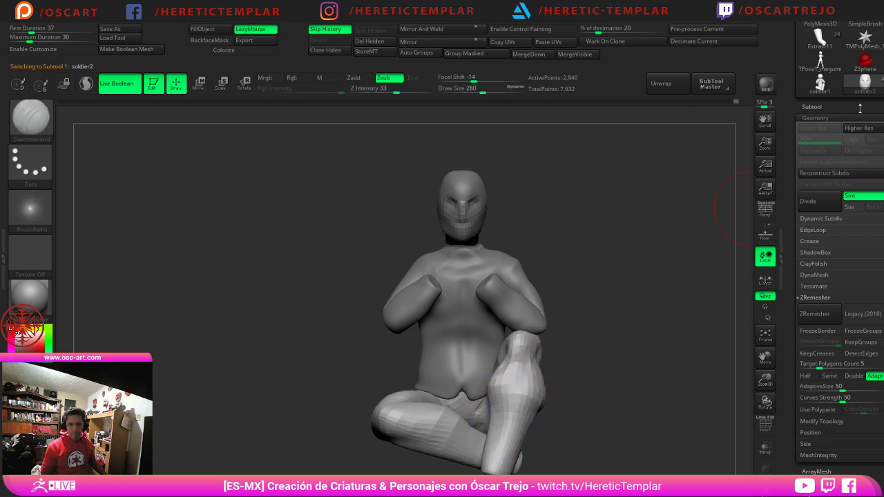
left_click_drag(793, 83, 786, 158)
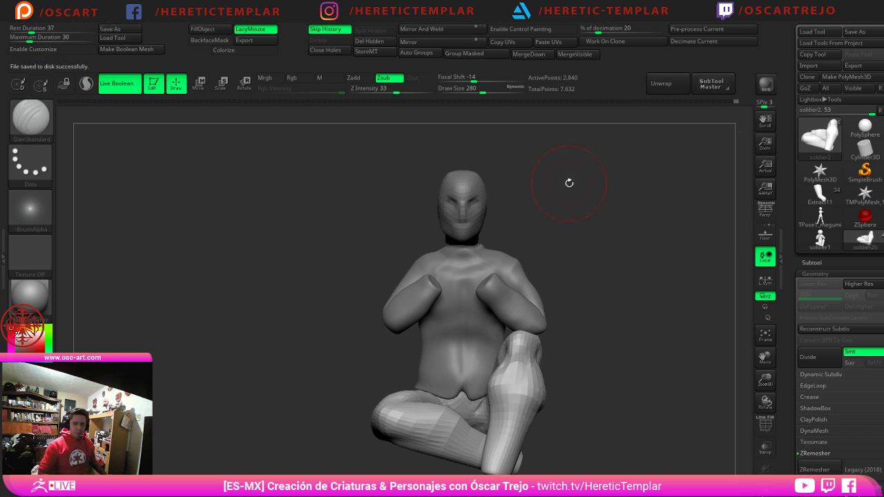
Step: Inspect the polyframe of the legs, then make the upper body active and examine its polygroups and topology
left_click_drag(635, 377, 611, 286, "alt")
key("f")
key("shift+f")
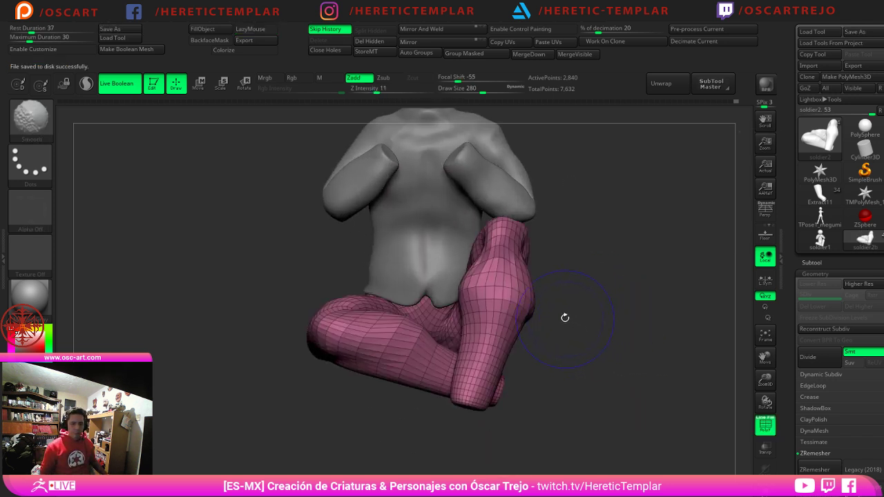
key("shift+f")
left_click_drag(600, 193, 599, 263, "alt")
left_click(506, 237, "alt")
key("f")
key("f")
key("f")
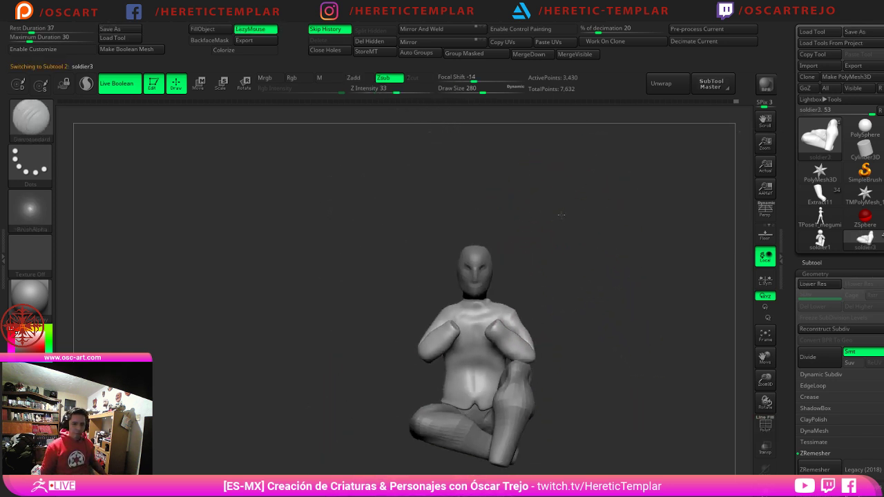
key("shift+f")
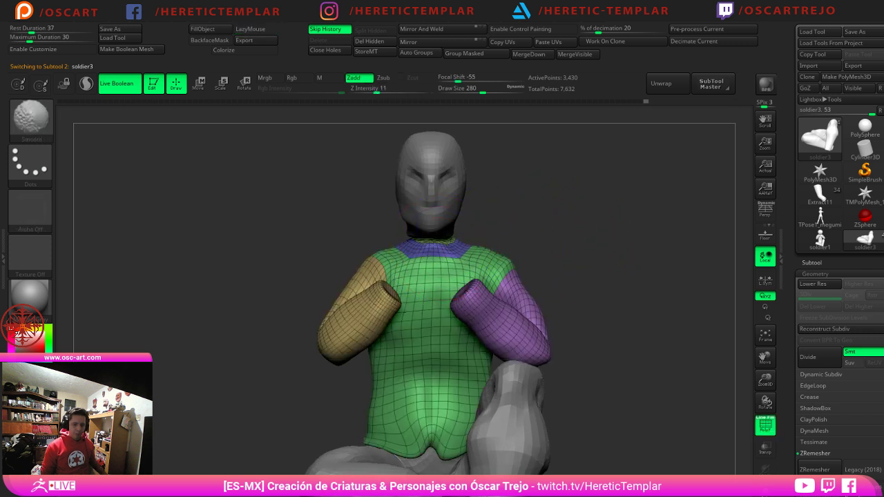
key("shift+f")
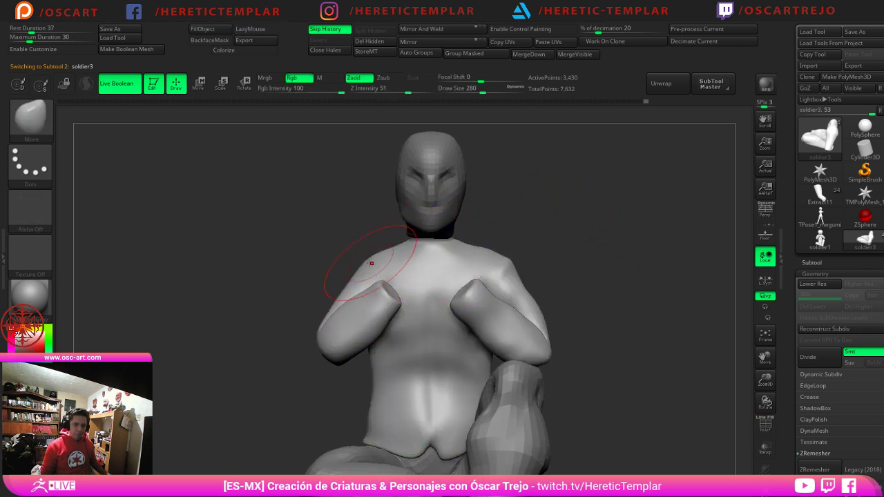
Step: Undo the last shoulder stroke and pull the right shoulder upward with the Move brush at draw size 207
key("ctrl+z")
key("s")
key("s")
left_click_drag(373, 263, 378, 253)
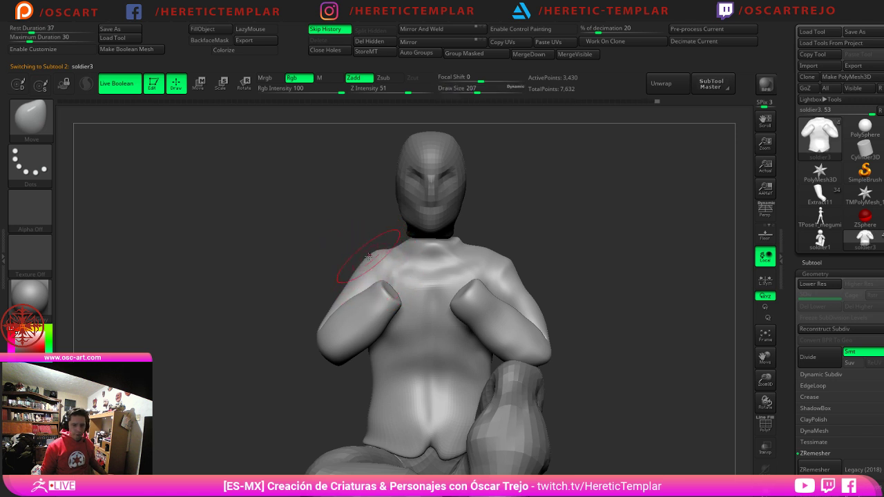
Step: Check the upper body's polyframe and switch the mesh to its lower subdivision level
key("shift+f")
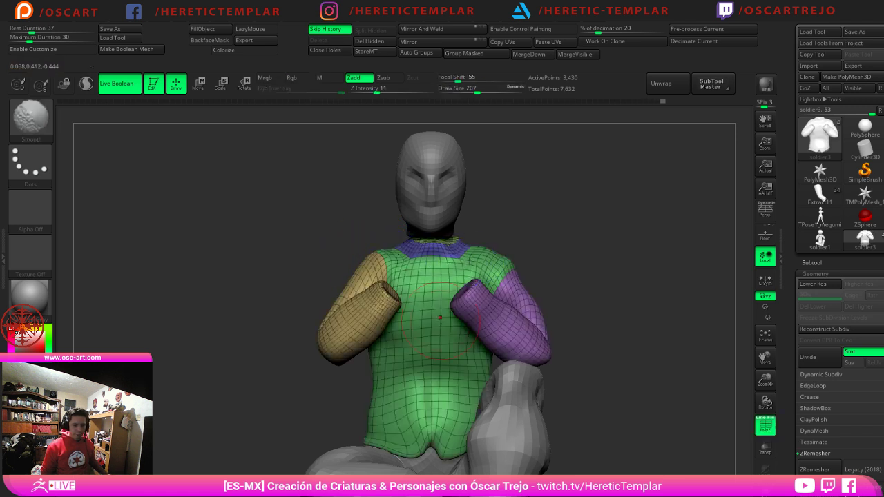
key("shift+f")
left_click_drag(689, 277, 569, 296)
key("shift+d")
left_click_drag(579, 328, 615, 329, "shift")
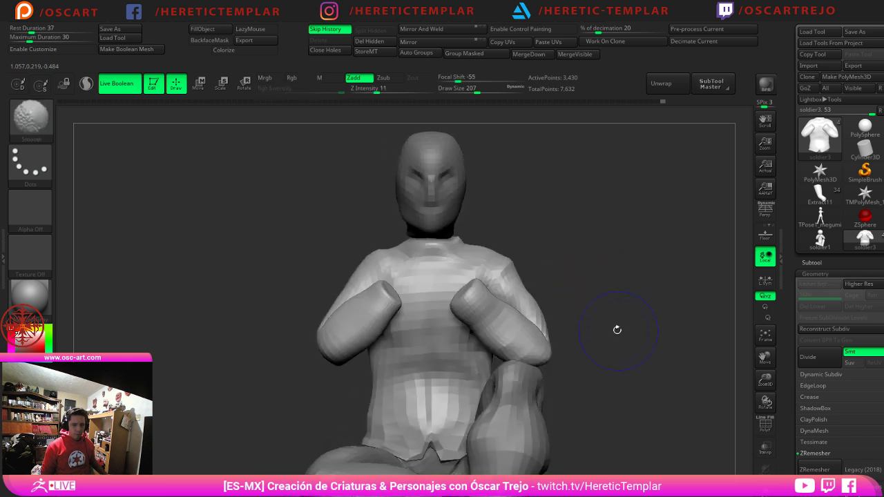
Step: Center the gizmo on the upper body, reset its orientation and apply the Remesh By Dynamesh deformer
key("w")
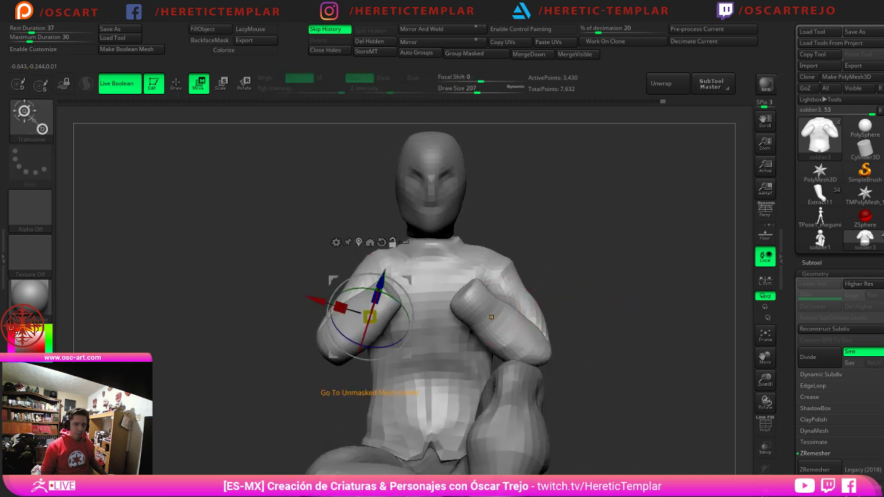
left_click(359, 242)
key("x")
left_click(360, 275)
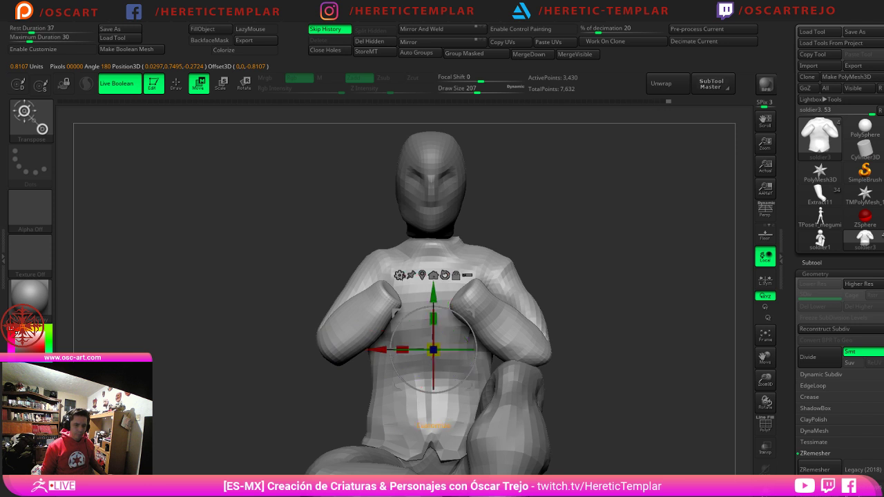
left_click(399, 276)
left_click(513, 340)
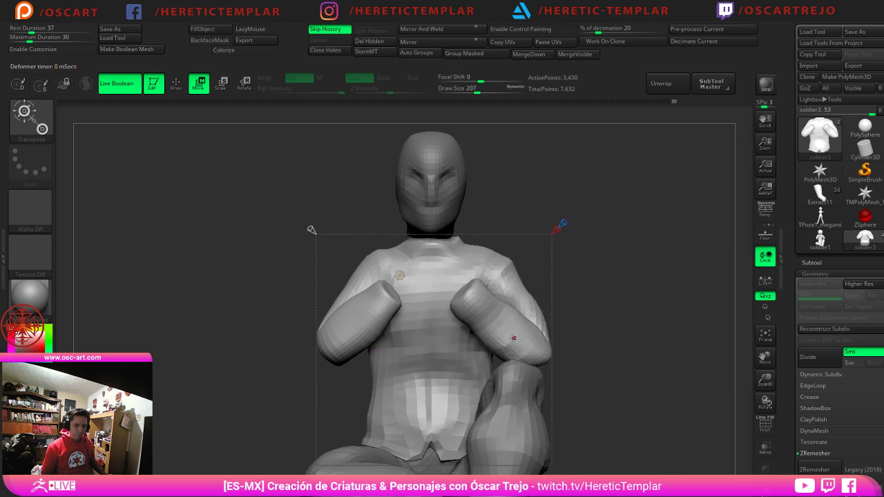
Step: Raise the Dynamesh remesh resolution, check the density in polyframe, accept the remesh and return to sculpting
left_click_drag(312, 230, 261, 194)
key("shift+f")
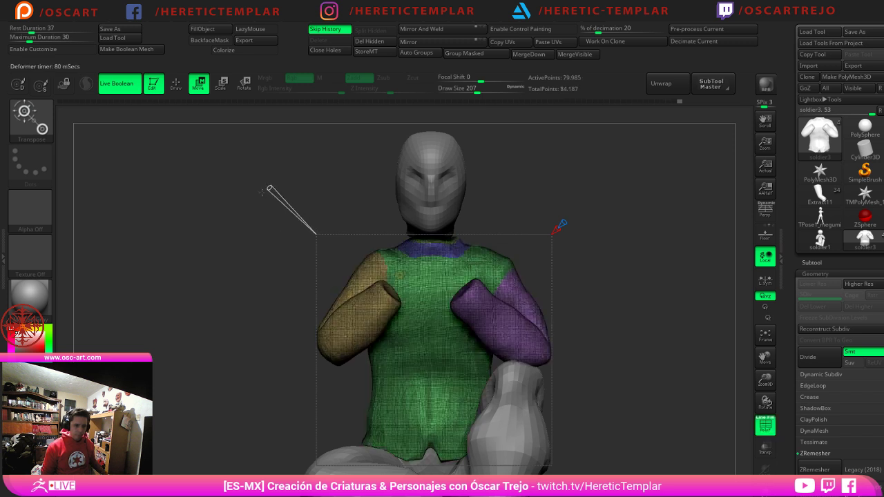
left_click(395, 271)
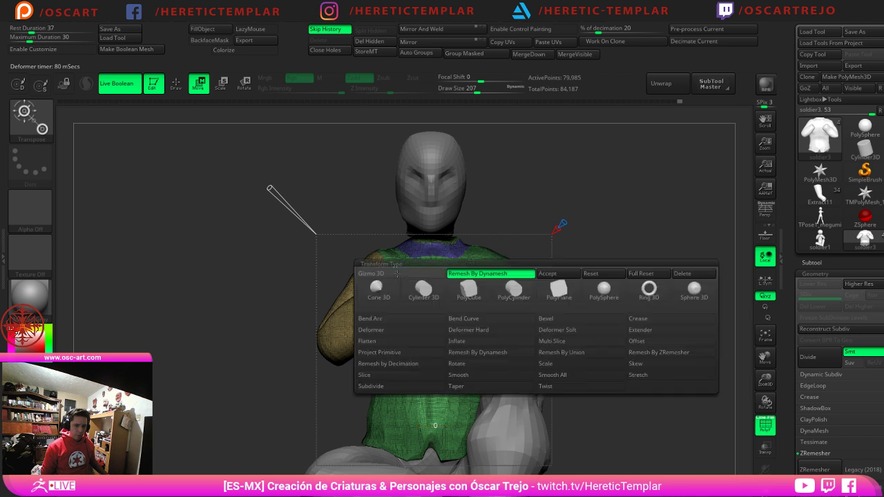
left_click(566, 277)
key("q")
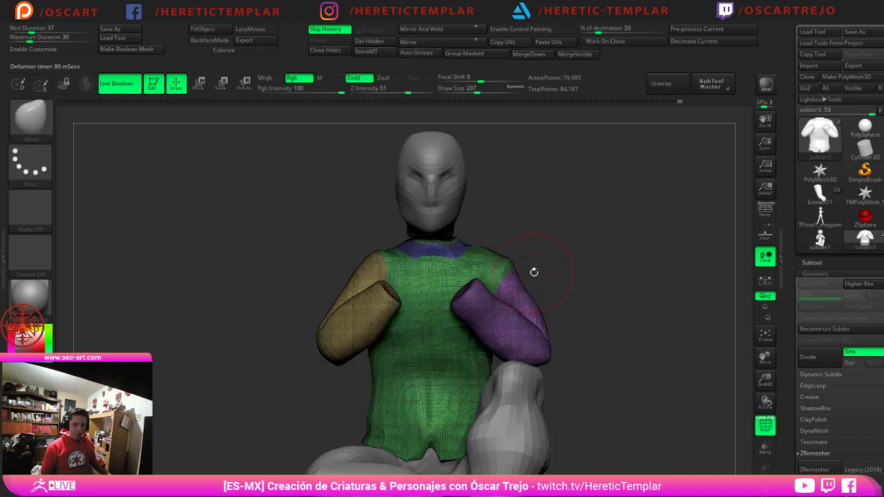
key("shift+f")
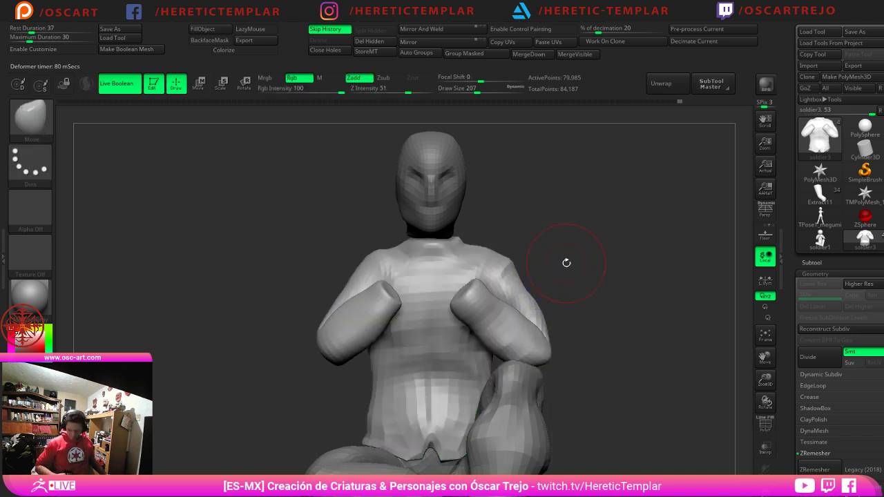
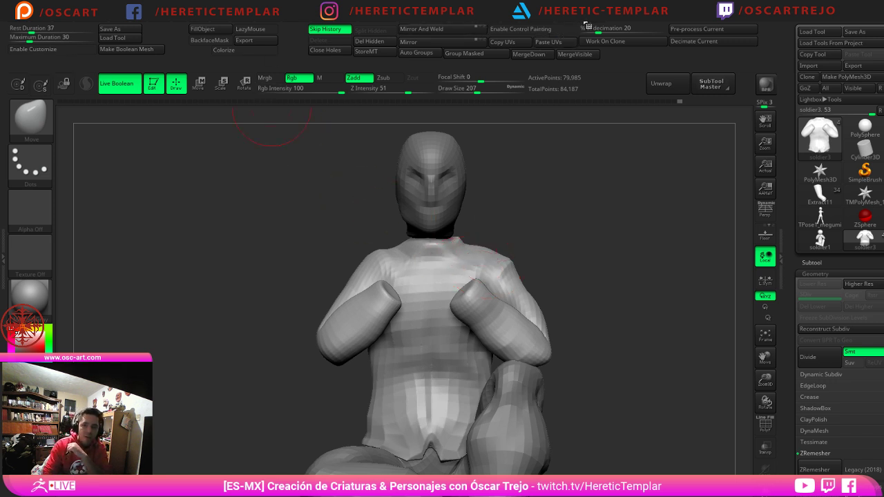
Step: Update the size ratios in 3D Print Hub, choosing 2.46 × 2.41 × 1.92 mm as the upper-body subtool's size
mouse_move(579, 24)
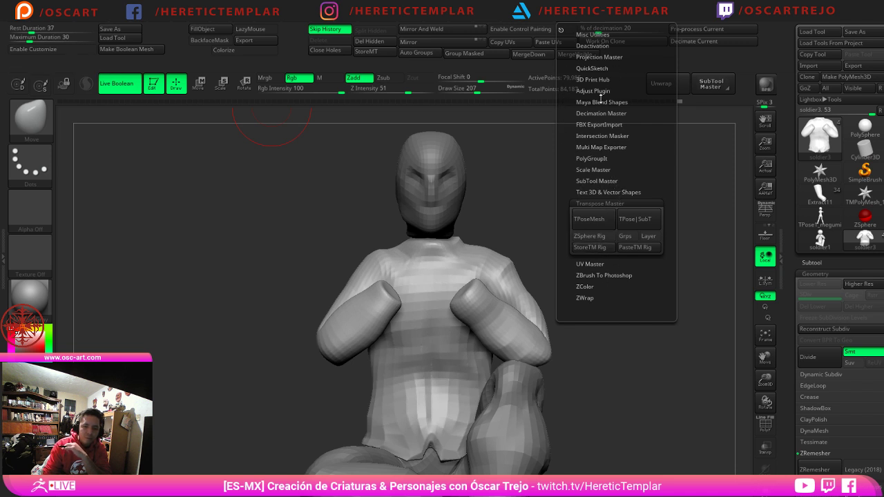
left_click(603, 79)
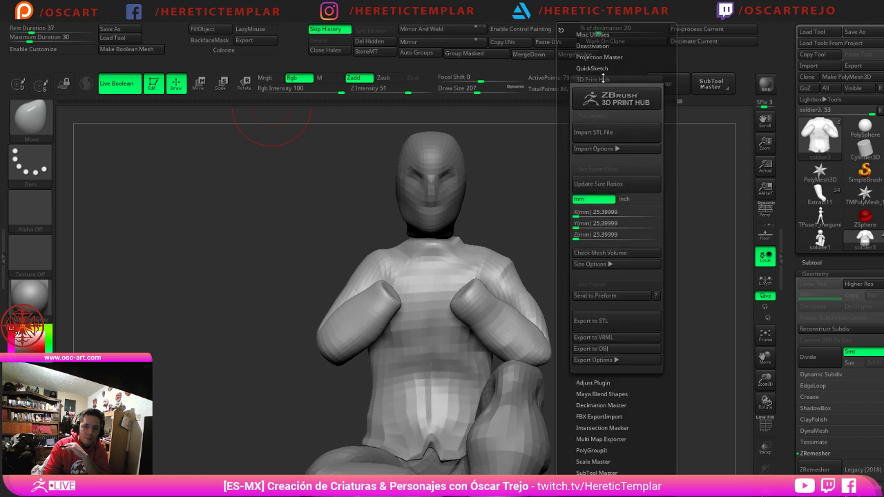
left_click_drag(566, 183, 566, 134)
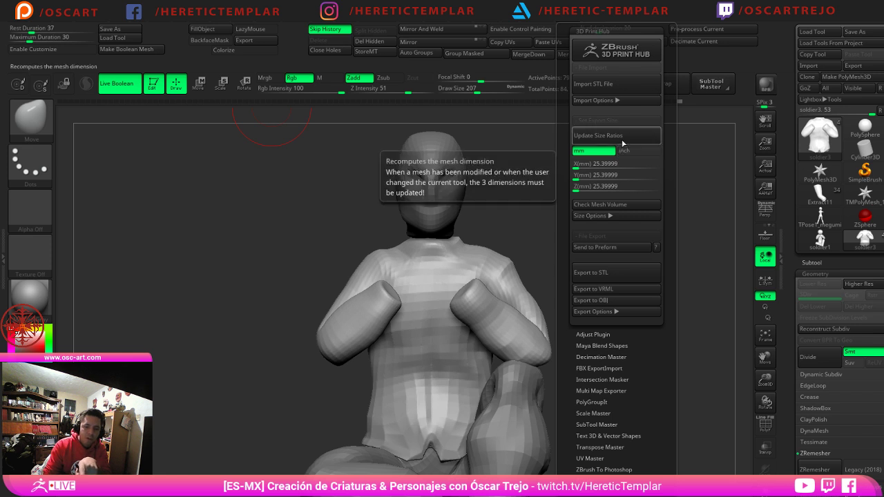
left_click(621, 138)
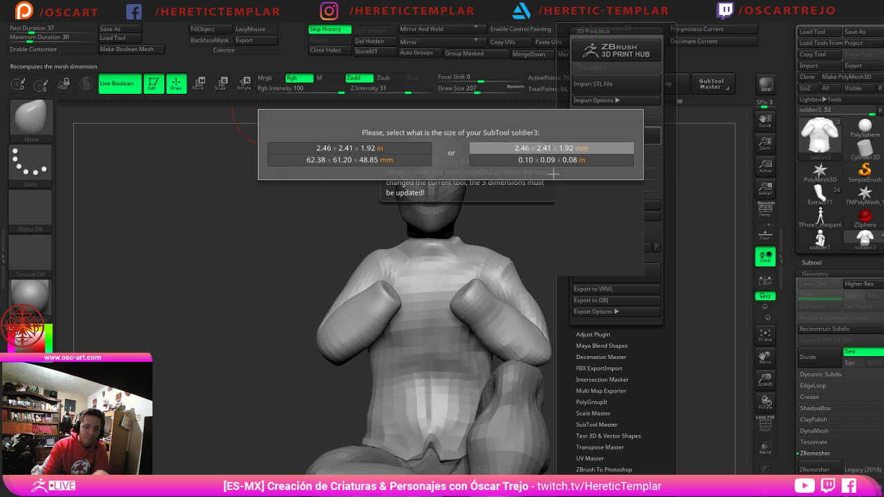
left_click(553, 149)
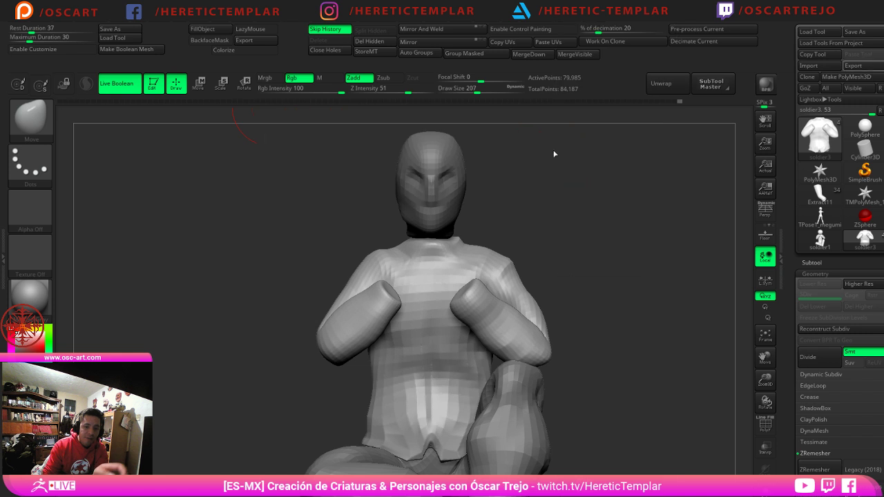
Step: Set the upper body's export width along X to 7 mm in 3D Print Hub
left_click(577, 20)
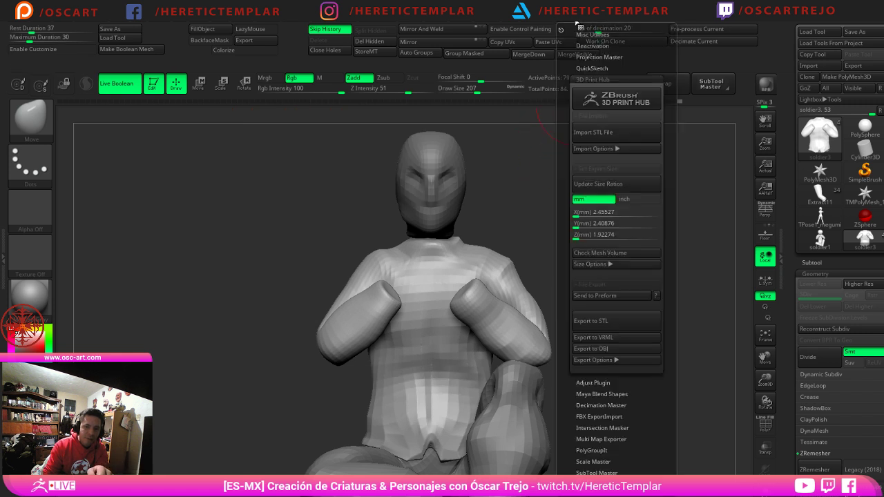
left_click(614, 212)
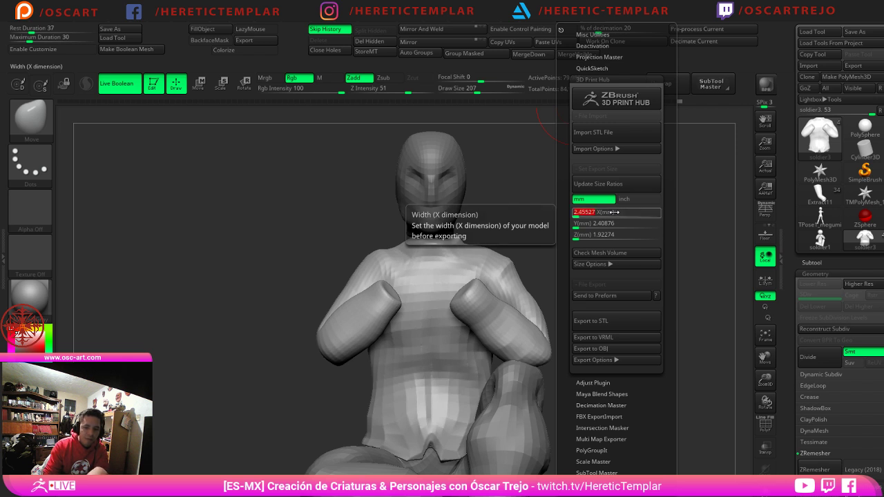
type("7")
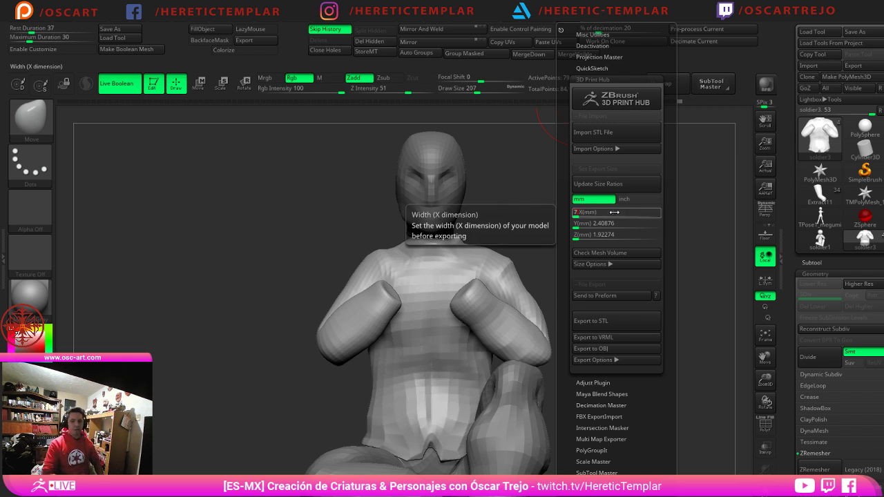
key("Return")
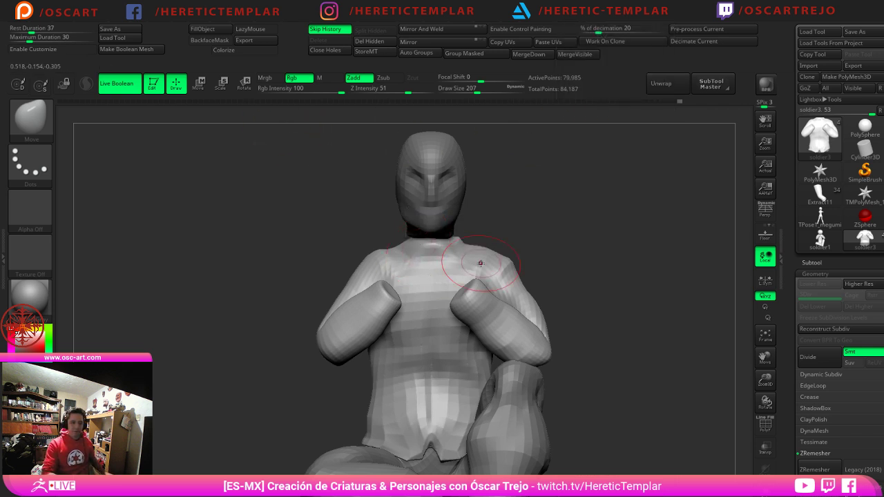
mouse_move(571, 23)
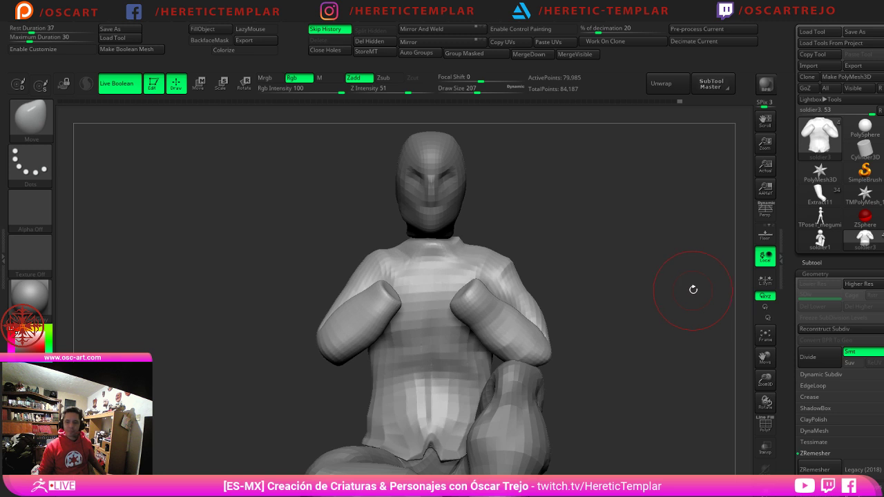
Step: Select the DamStandard brush and smooth the jagged front hem of the jacket with the Smooth brush at draw size 187
left_click_drag(692, 290, 621, 328, "alt")
key("shift+f")
key("shift+f")
left_click_drag(643, 223, 583, 231)
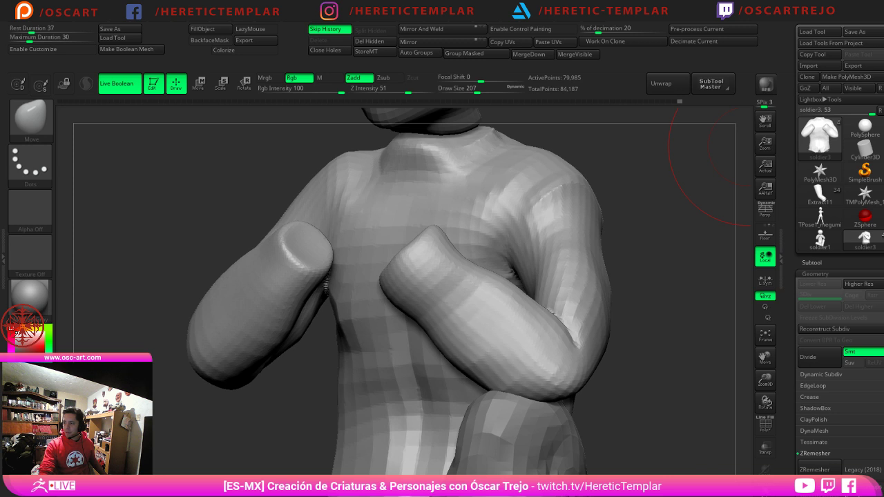
left_click_drag(642, 210, 599, 353)
key("b")
key("d")
key("s")
left_click(766, 486)
mouse_move(281, 435)
left_mouse_down()
mouse_move(373, 423)
mouse_move(470, 376)
left_mouse_up()
key("s")
left_click_drag(235, 376, 232, 377)
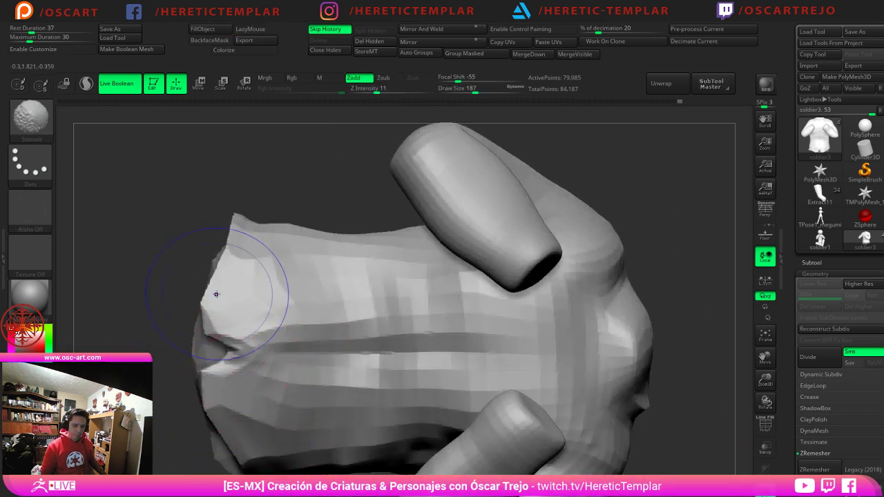
left_click_drag(217, 294, 227, 217, "shift")
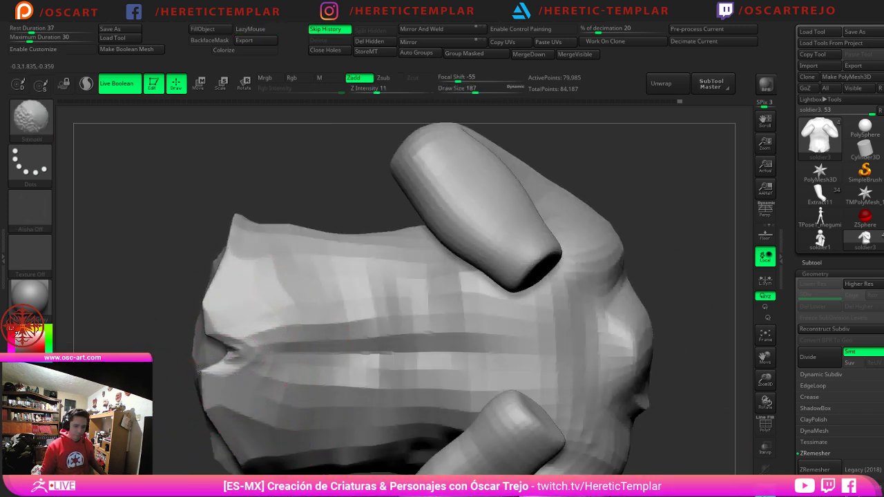
Step: Carve into the notch at the middle of the front hem with the DamStandard brush
left_click_drag(226, 462, 145, 389, "alt")
key("s")
left_click_drag(223, 290, 163, 284)
Step: Carve a sleeve seam around the soldier's left shoulder, from the front armpit over to the back, with DamStandard at draw size 77
key("s")
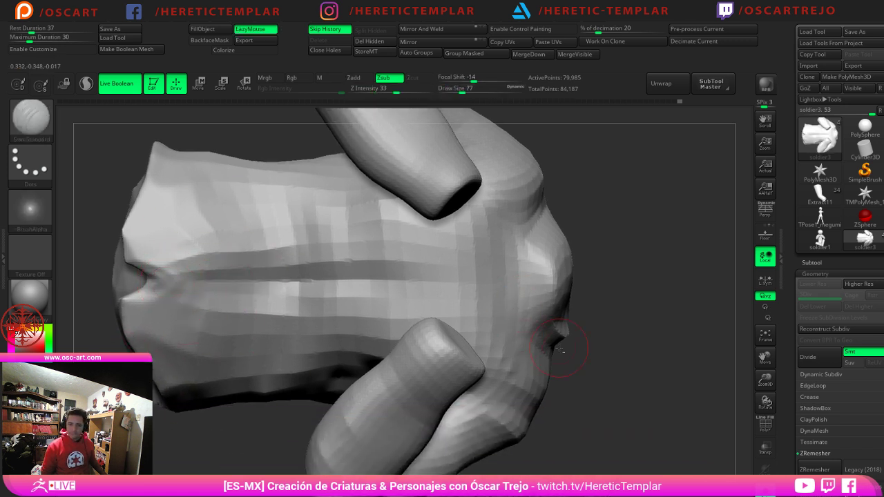
mouse_move(599, 395)
left_mouse_down("alt")
mouse_move(539, 331)
mouse_move(507, 334)
left_mouse_up("alt")
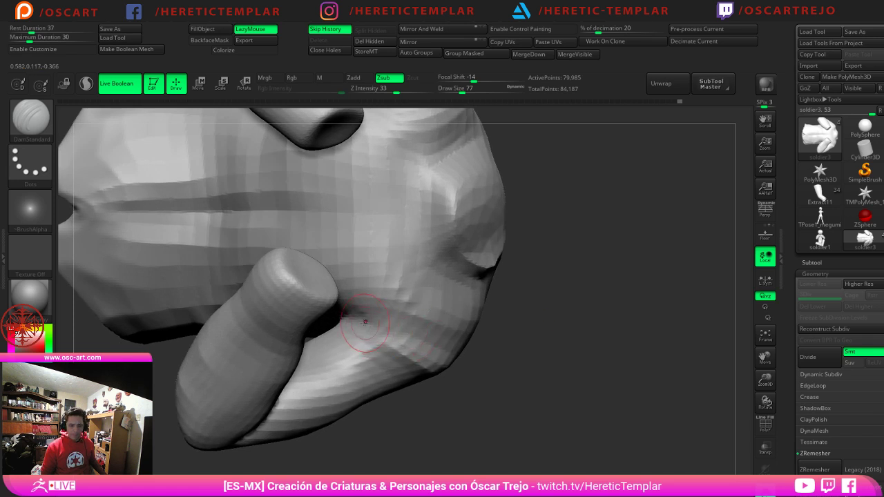
left_click_drag(364, 322, 447, 362)
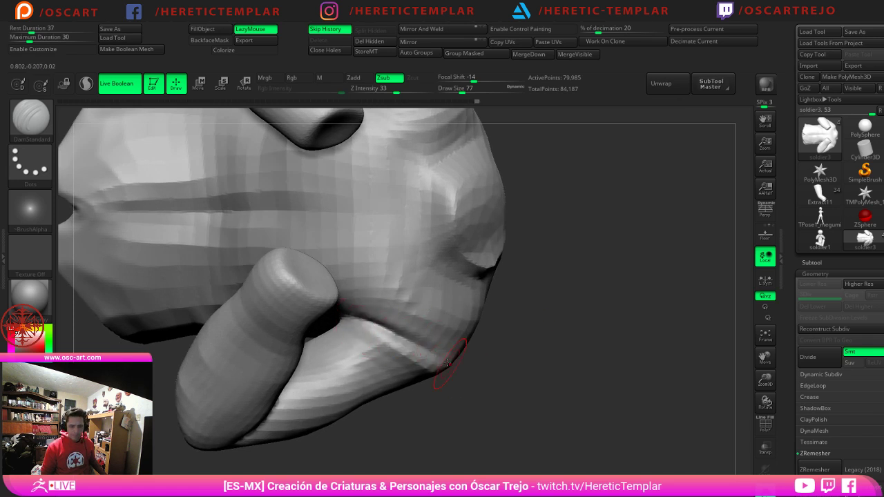
left_click_drag(379, 336, 445, 366, "shift")
left_click_drag(587, 370, 482, 366)
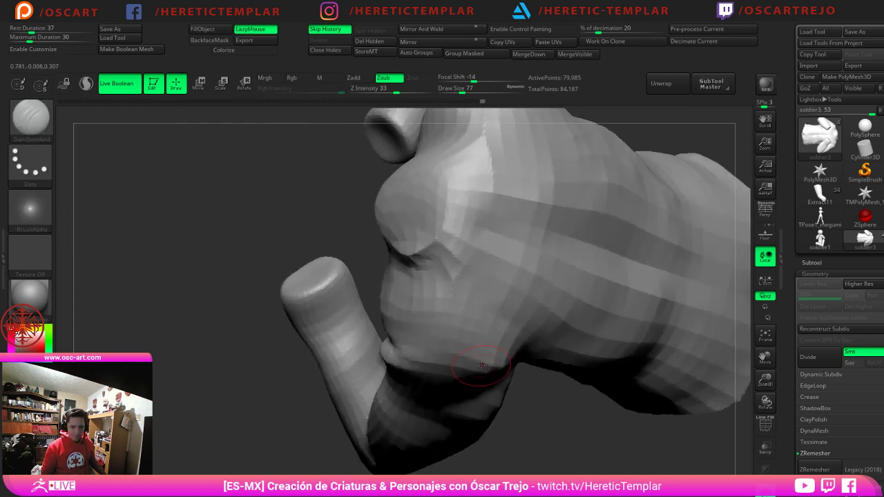
left_click_drag(398, 354, 454, 376)
left_click_drag(566, 431, 477, 422)
mouse_move(338, 379)
left_mouse_down()
mouse_move(335, 356)
mouse_move(345, 345)
left_mouse_up()
mouse_move(393, 328)
left_mouse_down()
mouse_move(539, 337)
mouse_move(428, 339)
mouse_move(431, 325)
mouse_move(515, 319)
left_mouse_up()
left_click_drag(235, 321, 316, 311, "shift")
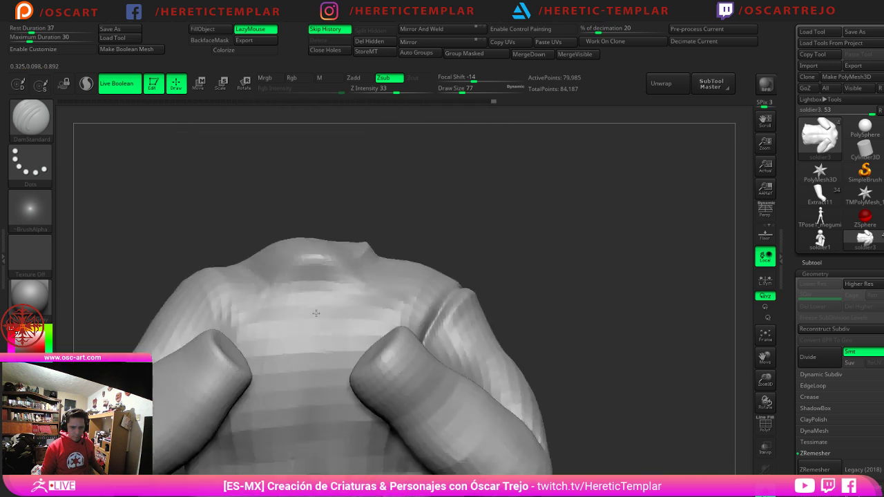
Step: Flatten the upper left sleeve beside the shoulder seam with the TrimDynamic brush at draw size 77
key("b")
key("t")
key("d")
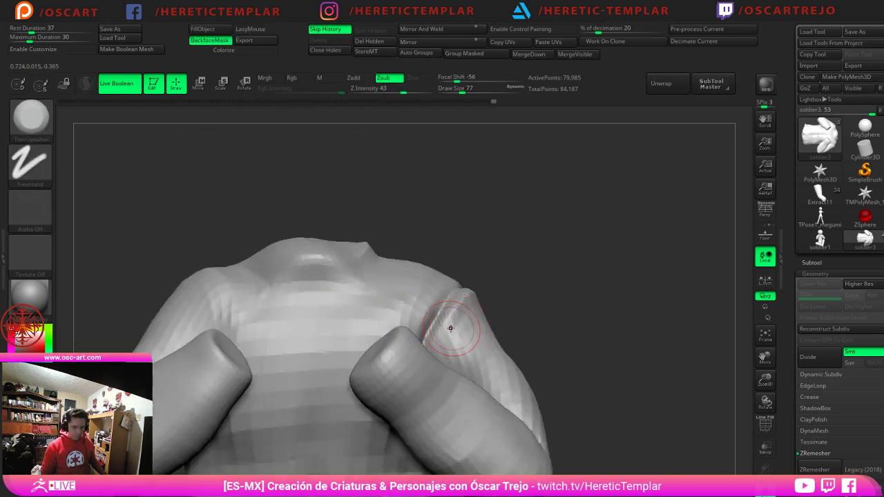
mouse_move(449, 327)
left_mouse_down()
mouse_move(467, 308)
mouse_move(444, 343)
mouse_move(452, 349)
mouse_move(476, 330)
mouse_move(496, 356)
mouse_move(484, 362)
mouse_move(511, 409)
mouse_move(497, 348)
mouse_move(530, 421)
mouse_move(496, 351)
left_mouse_up()
Step: Switch to the Standard brush and set the Smooth brush's Z Intensity to 64
key("b")
key("m")
key("v")
key("b")
key("s")
key("t")
key("s")
key("s")
left_click(509, 391)
key("shift")
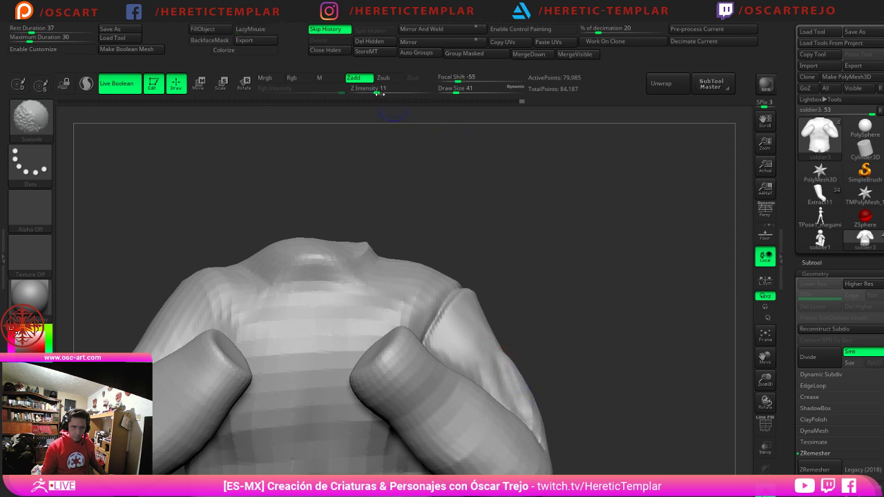
left_click_drag(380, 94, 416, 93, "shift")
Step: Build up folds on the left upper sleeve and along its shoulder seam with the Standard brush, smoothing them in
key("s")
left_click_drag(468, 363, 514, 387)
key("s")
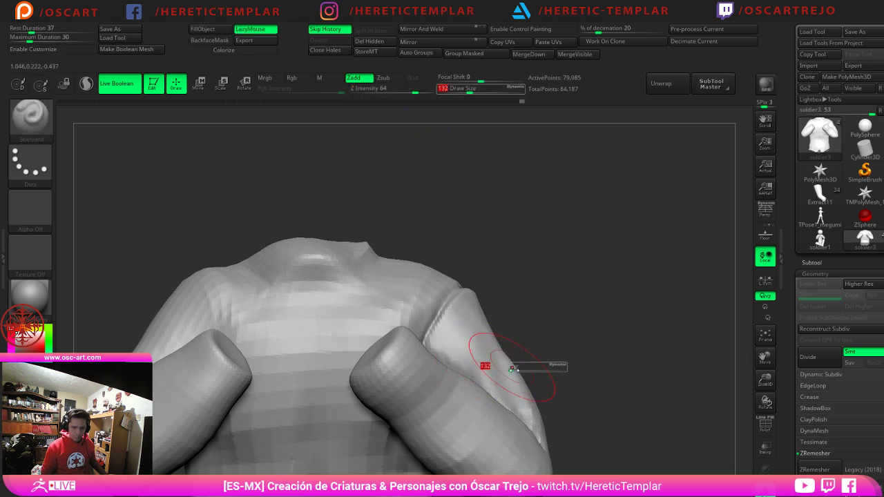
key("s")
left_click_drag(440, 302, 427, 333)
key("shift")
key("s")
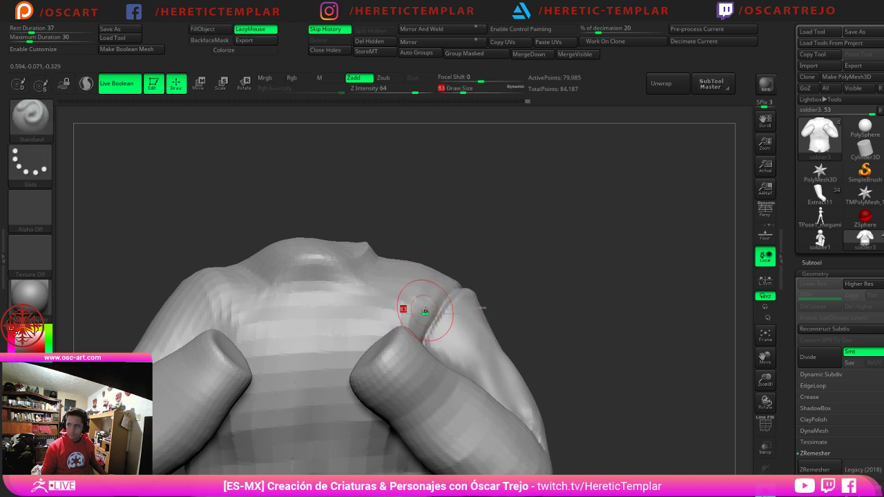
Step: Carve the collar line below the neck with the DamStandard brush at draw size 49
key("b")
key("d")
key("s")
key("s")
left_click_drag(344, 297, 339, 297)
mouse_move(337, 289)
left_mouse_down()
mouse_move(344, 285)
mouse_move(301, 284)
mouse_move(355, 282)
mouse_move(311, 305)
left_mouse_up()
Step: Carve the jacket's vertical front opening between collar and hem with DamStandard, retracing the line at draw size 51
mouse_move(581, 302)
left_mouse_down("alt")
mouse_move(573, 305)
mouse_move(515, 229)
left_mouse_up("alt")
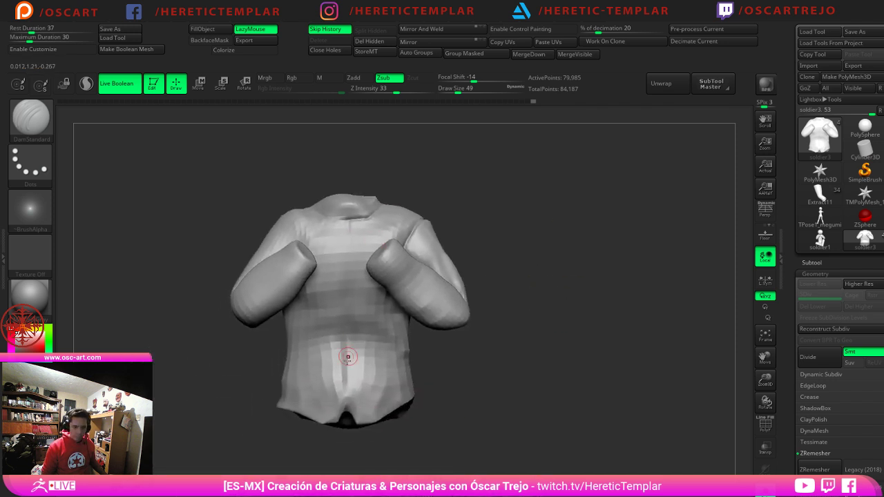
key("s")
mouse_move(324, 412)
left_mouse_down()
mouse_move(337, 409)
mouse_move(342, 219)
mouse_move(342, 228)
left_mouse_up()
key("s")
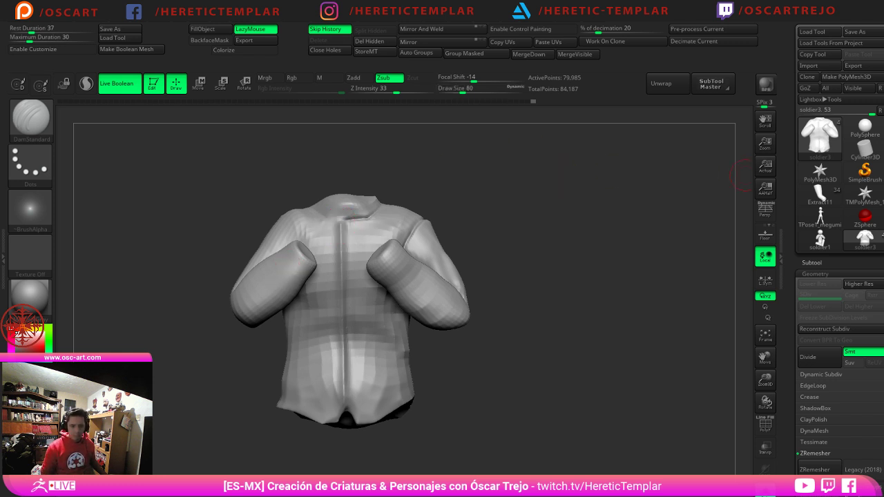
key("bracketleft")
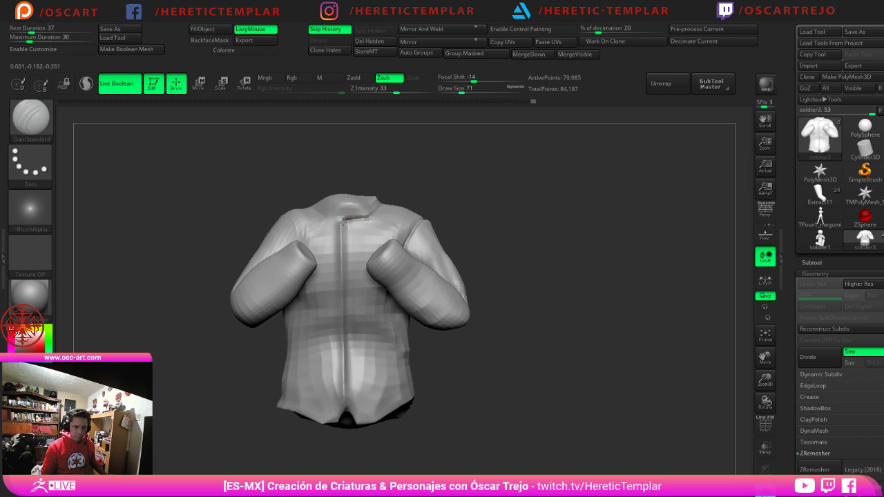
key("s")
left_click_drag(344, 226, 339, 227)
mouse_move(340, 260)
left_mouse_down()
mouse_move(339, 406)
mouse_move(346, 409)
left_mouse_up()
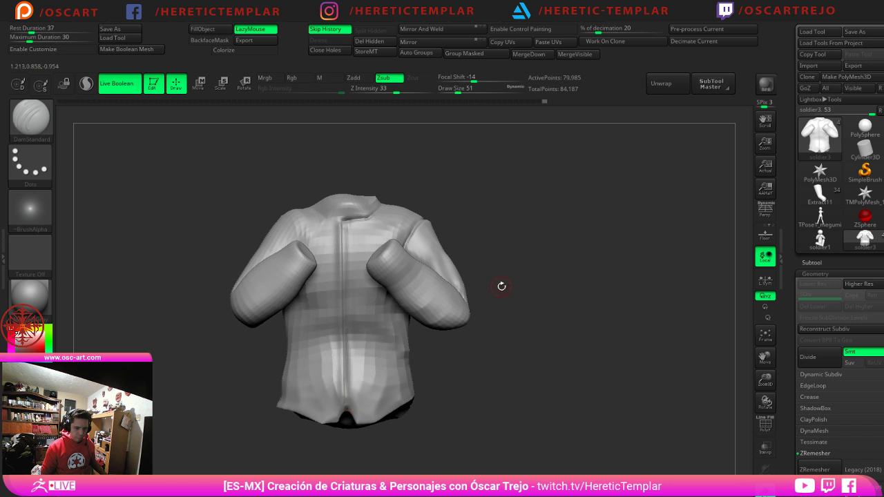
Step: Smooth the jacket's left side and the front hem beside the opening with the Smooth brush at draw size 149
left_click_drag(502, 285, 500, 329, "alt")
left_click_drag(550, 225, 535, 170, "alt")
key("s")
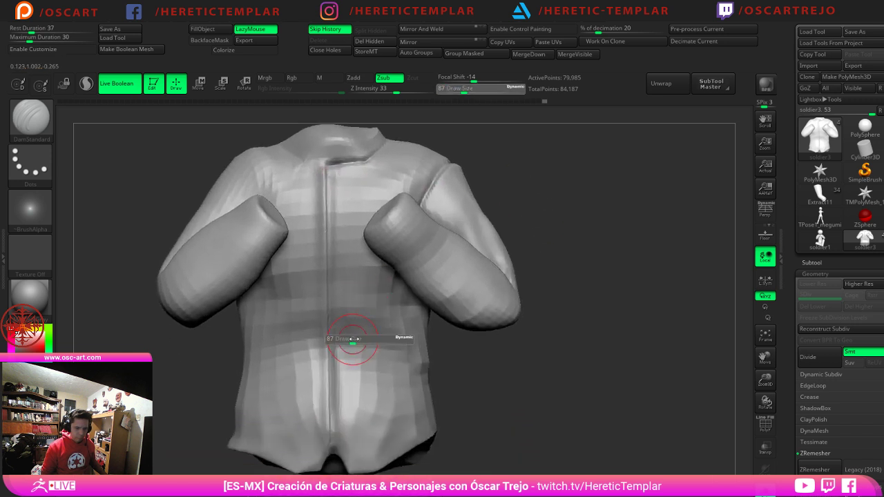
key("shift")
key("space")
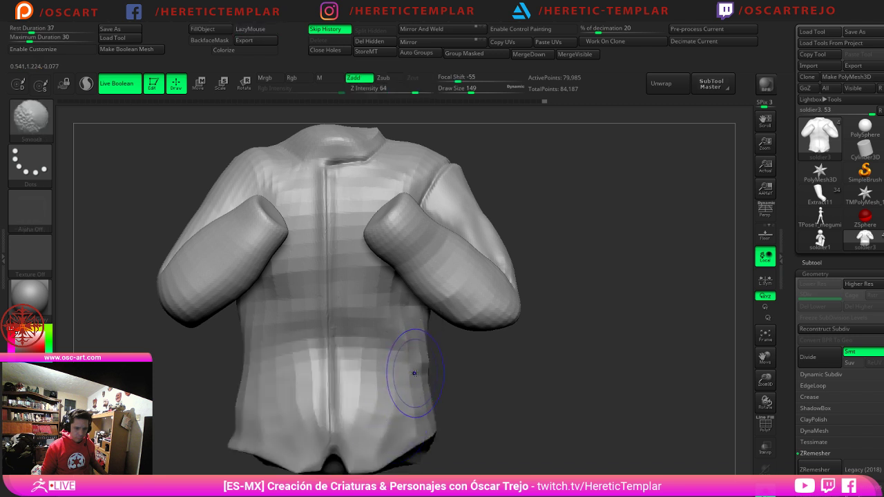
key("space")
left_click_drag(417, 376, 427, 377)
left_click_drag(367, 409, 351, 438, "shift")
Step: Pull the front hem flap beside the opening downward with the Move brush and enlarge the draw size to 163
left_click_drag(496, 454, 491, 405, "alt")
key("s")
mouse_move(347, 421)
left_mouse_down()
mouse_move(341, 430)
mouse_move(337, 412)
mouse_move(341, 427)
left_mouse_up()
key("s")
key("bracketright")
key("bracketright")
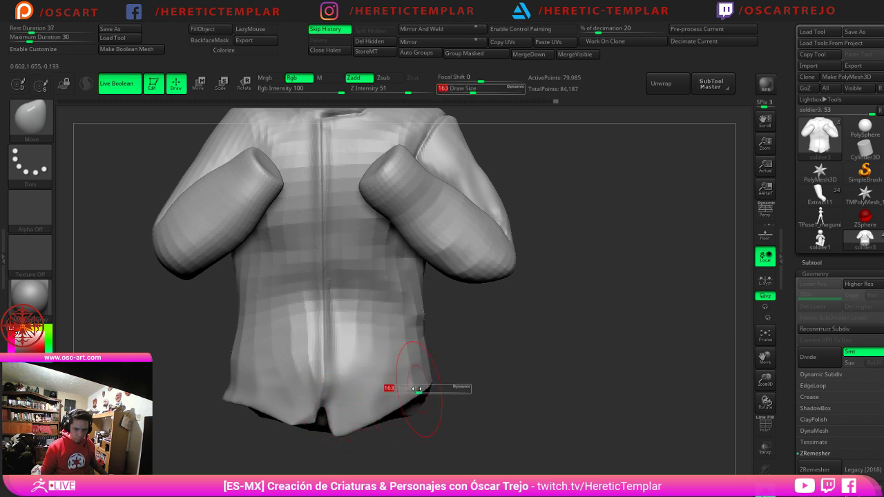
Step: Carve a hem line along the lower edge of the jacket's left front flap with DamStandard at draw size 62
left_click_drag(506, 367, 485, 366)
key("b")
key("d")
key("s")
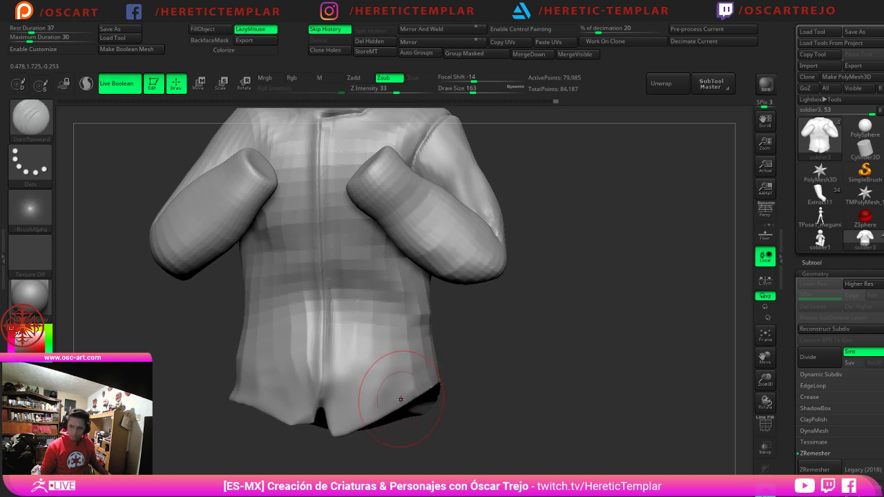
key("s")
left_click_drag(405, 408, 392, 408)
mouse_move(452, 397)
left_mouse_down()
mouse_move(381, 419)
mouse_move(434, 402)
mouse_move(498, 404)
left_mouse_up()
left_click_drag(339, 413, 371, 408)
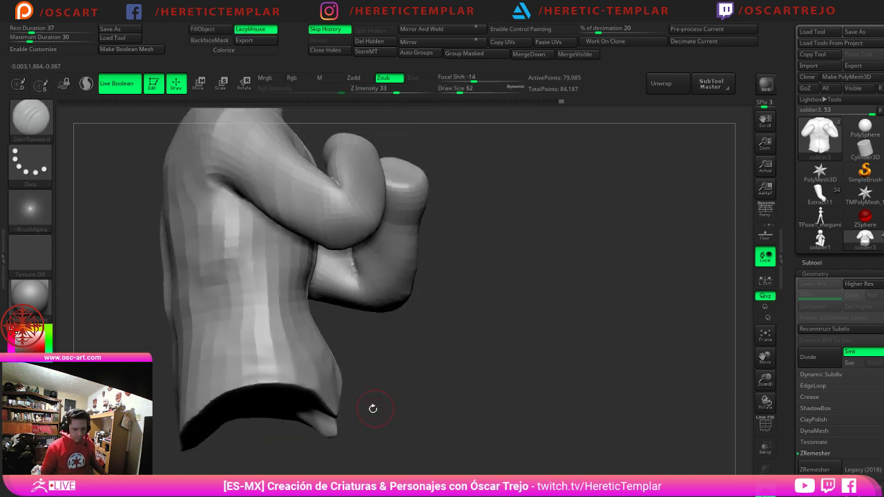
left_click_drag(450, 399, 391, 414)
left_click_drag(328, 422, 324, 423)
left_click_drag(533, 392, 490, 388)
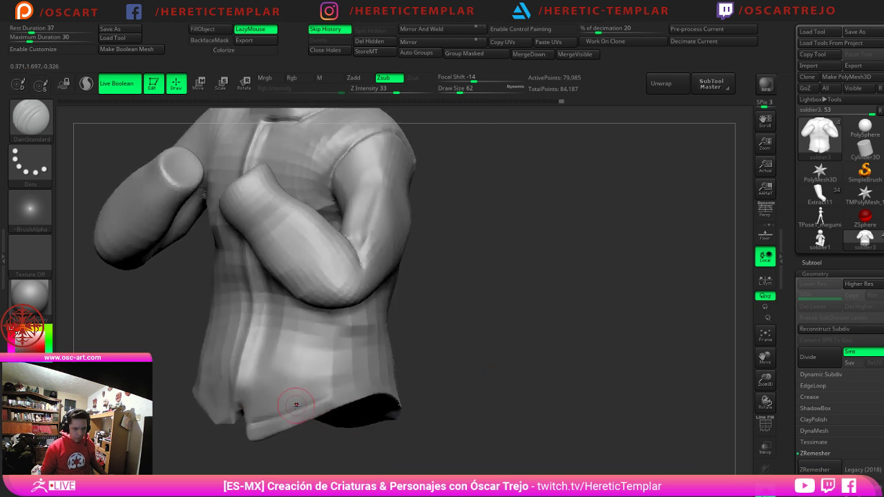
Step: Continue the hem line around the jacket's left side and across the back with DamStandard at draw size 62
left_click_drag(298, 397, 378, 392)
left_click_drag(503, 377, 452, 385)
left_click_drag(347, 388, 405, 387)
left_click_drag(543, 394, 452, 396)
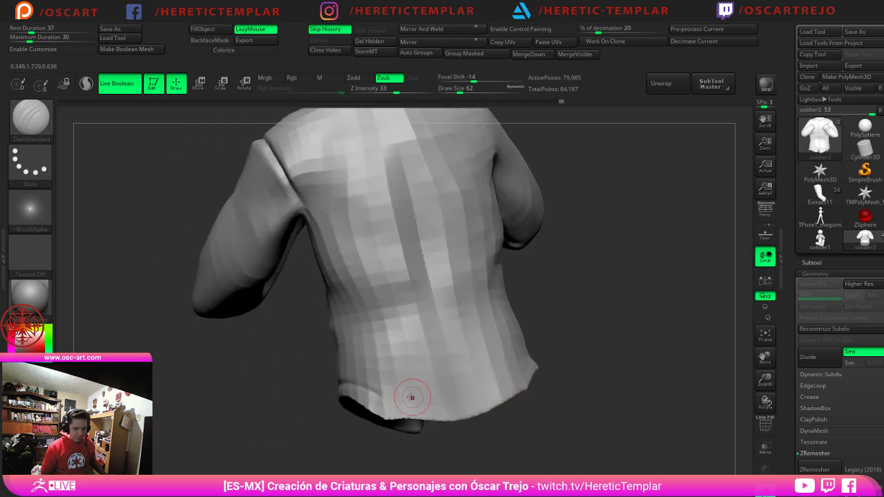
mouse_move(379, 398)
left_mouse_down()
mouse_move(502, 384)
mouse_move(521, 367)
mouse_move(375, 408)
mouse_move(408, 413)
mouse_move(509, 390)
left_mouse_up()
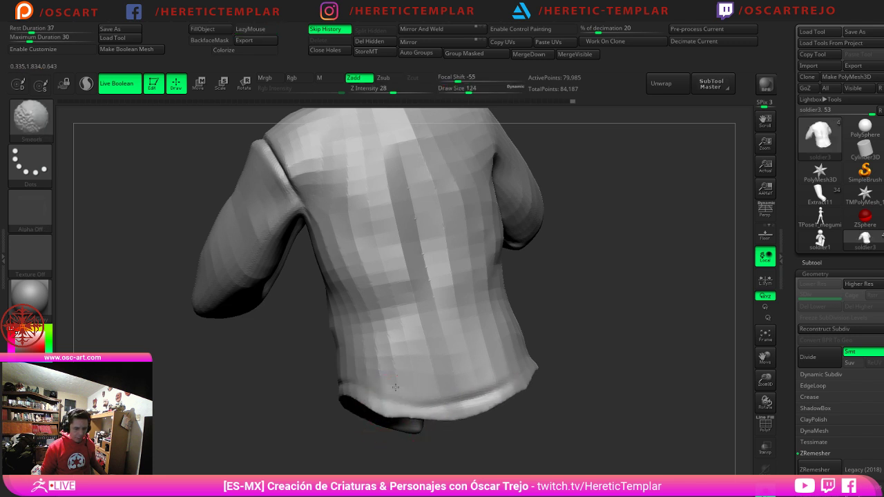
Step: Smooth the jacket's back and left sleeve with the Smooth brush, reducing the draw size to 97
key("bracketright")
left_click_drag(274, 359, 307, 407)
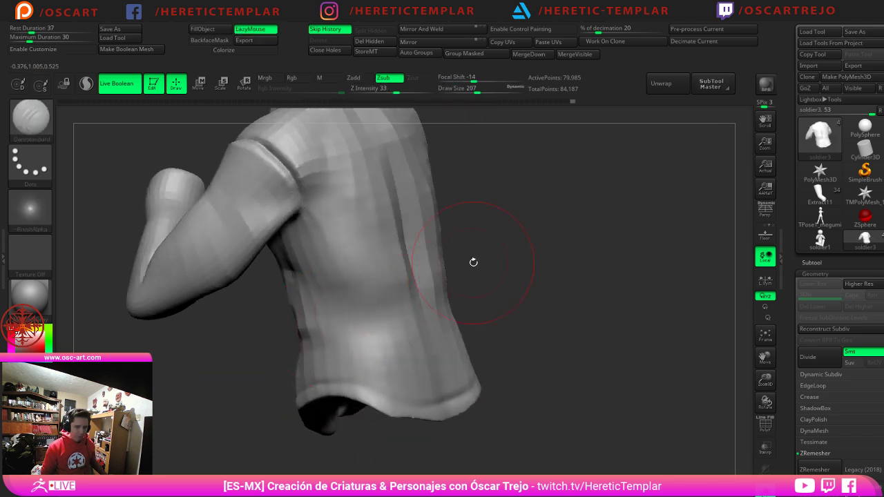
left_click_drag(473, 260, 494, 333, "alt")
left_click_drag(555, 337, 519, 346)
key("s")
mouse_move(334, 305)
left_mouse_down()
mouse_move(313, 305)
mouse_move(303, 324)
mouse_move(304, 306)
left_mouse_up()
key("s")
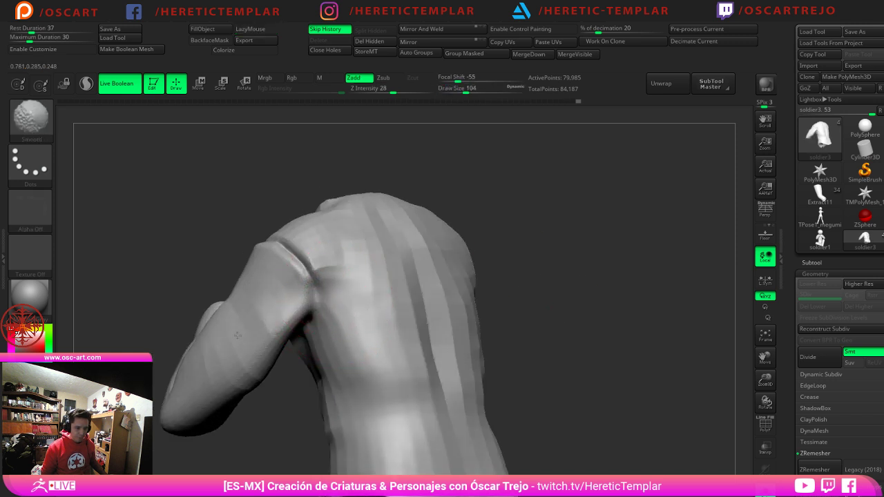
left_click_drag(187, 269, 377, 271)
left_click_drag(270, 257, 226, 274, "shift")
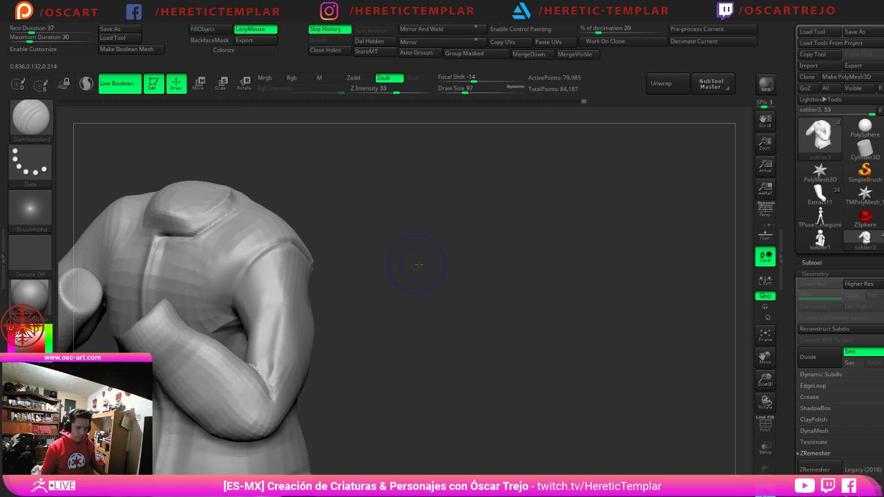
left_click_drag(416, 264, 214, 266, "shift")
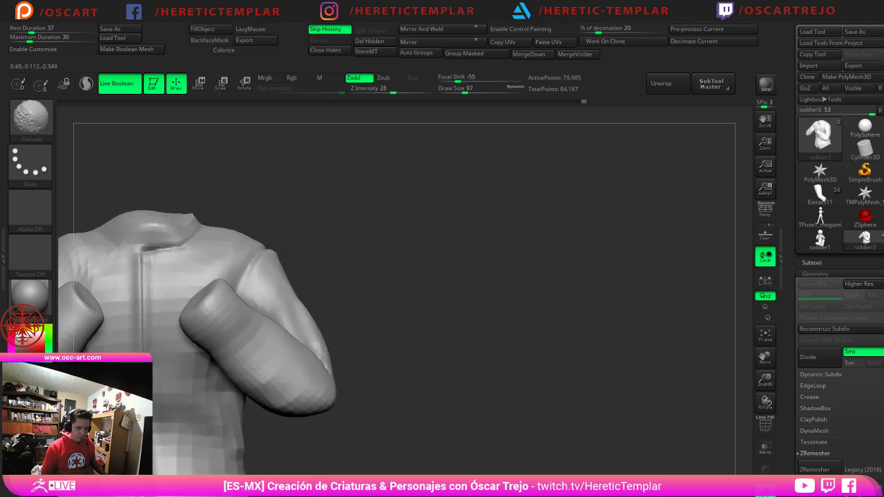
left_click_drag(261, 450, 310, 365, "alt")
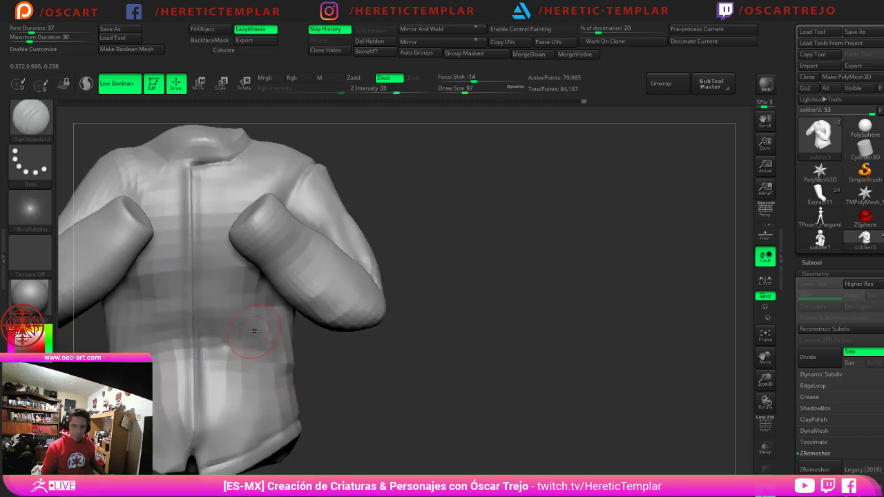
Step: Isolate the jacket's torso and carve a fold line below the left armpit with DamStandard at draw size 112
left_click_drag(270, 309, 240, 328)
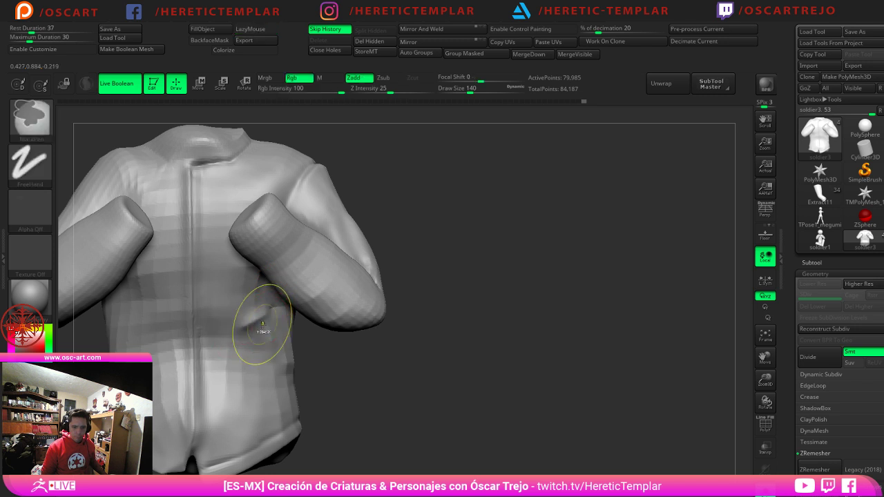
key("ctrl+z")
left_click(279, 334, "ctrl+shift")
key("s")
left_click(288, 294)
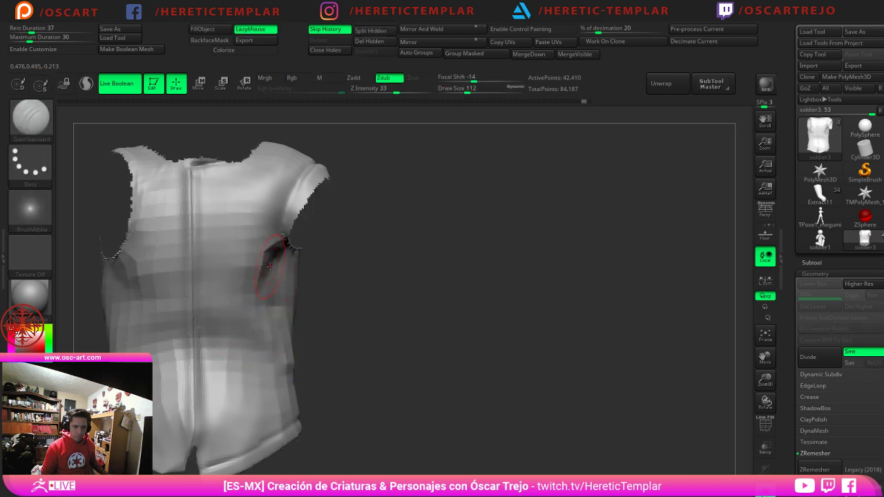
Step: Build up the chest surface along the fold below the left armpit with the Clay brush, setting the draw size to 56
key("b")
key("c")
key("l")
key("s")
left_click(275, 262)
mouse_move(279, 250)
left_mouse_down()
mouse_move(273, 272)
mouse_move(238, 301)
mouse_move(221, 295)
mouse_move(277, 256)
left_mouse_up()
key("s")
left_click(255, 305)
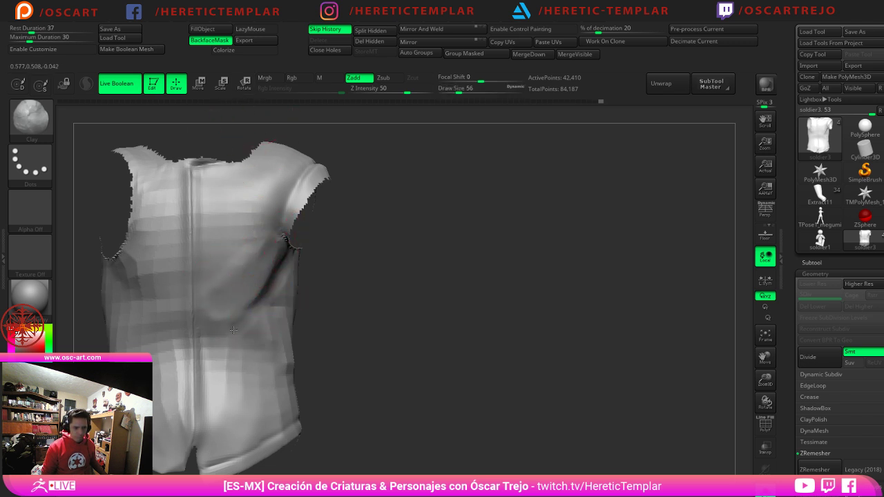
Step: Build up a raised ridge beneath the fold's lower end near the front opening with Clay at draw size 74
key("s")
left_click(237, 327)
mouse_move(270, 296)
left_mouse_down()
mouse_move(231, 335)
mouse_move(249, 327)
mouse_move(241, 317)
mouse_move(223, 352)
left_mouse_up()
key("s")
left_click(238, 327)
key("s")
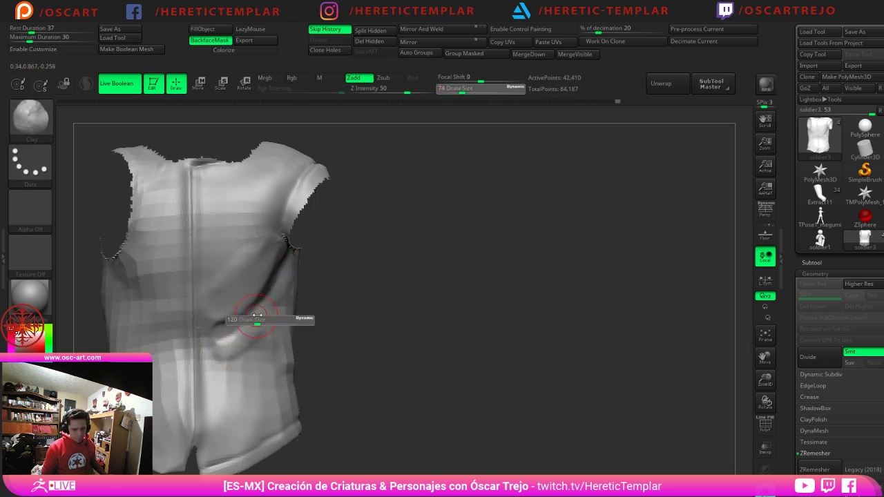
left_click(256, 320)
Step: Switch to the Standard brush and try a raised stroke along the underside of the armpit fold at draw size 51
key("b")
key("s")
key("t")
key("s")
left_click(269, 305)
left_click_drag(287, 278, 268, 314)
key("s")
left_click(266, 315)
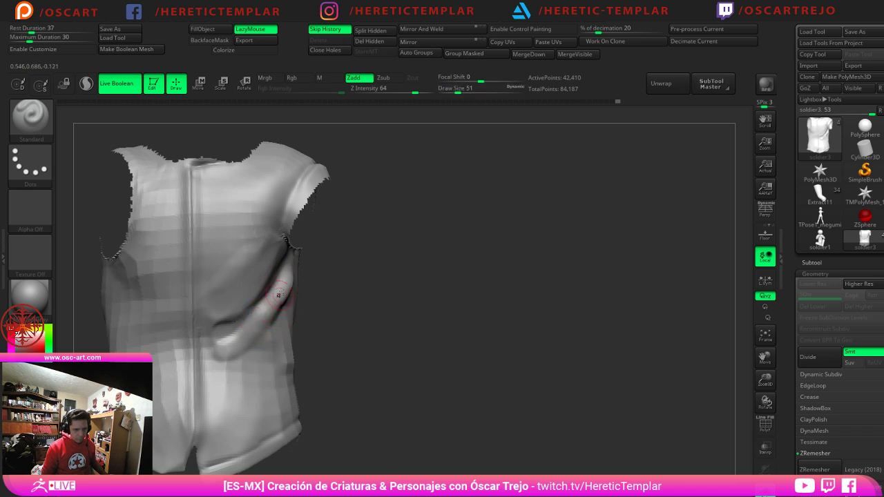
key("ctrl+z")
Step: Try a thinner raised stroke along the same fold with the Standard brush at draw size 27
key("s")
left_click(281, 298)
left_click_drag(293, 266, 249, 330)
key("ctrl+z")
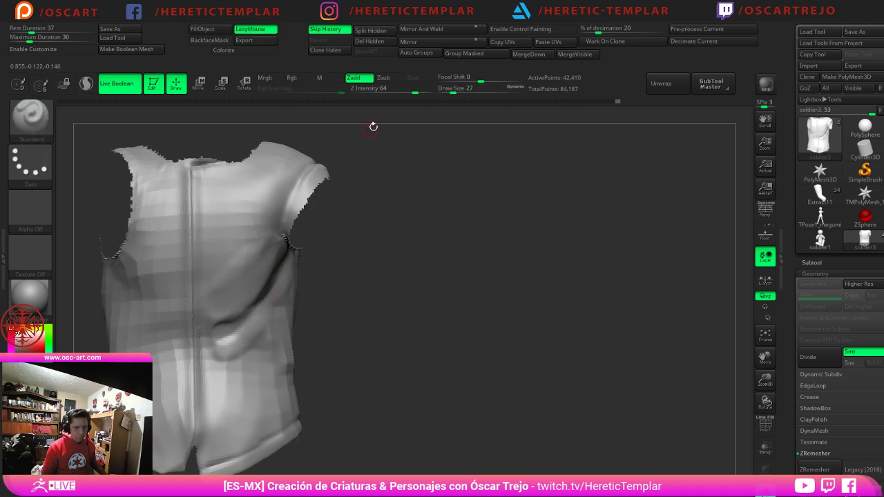
Step: Lower the Standard brush's Z intensity to 24 and sculpt a soft ridge beneath the armpit fold
left_click_drag(413, 92, 378, 93)
key("s")
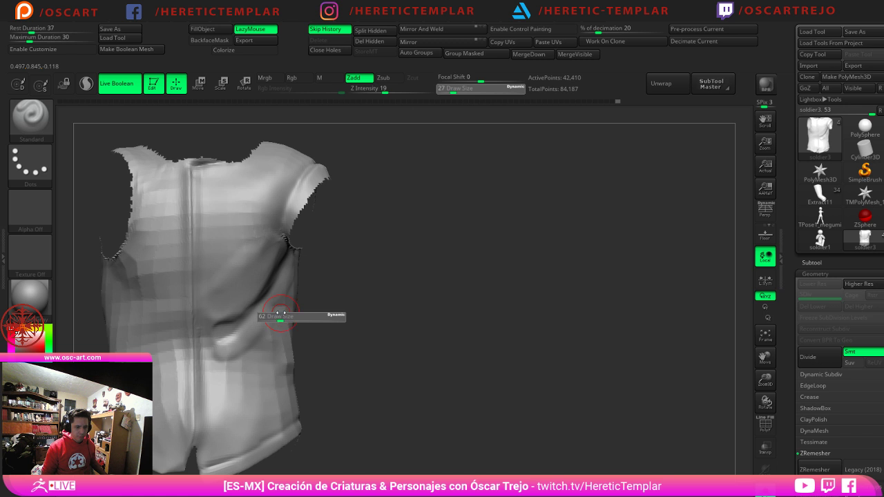
left_click(280, 316)
left_click_drag(281, 280, 241, 351)
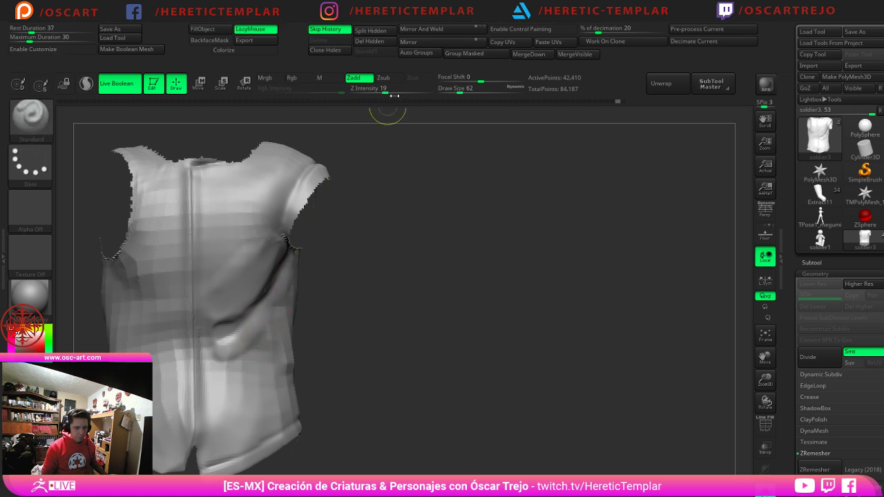
left_click_drag(387, 92, 391, 92)
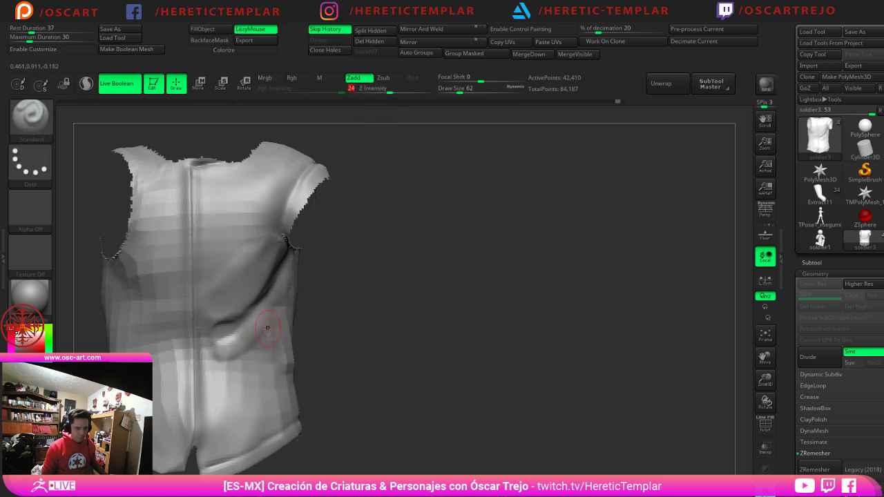
key("s")
mouse_move(265, 332)
left_mouse_down()
mouse_move(232, 319)
mouse_move(279, 255)
mouse_move(241, 336)
mouse_move(227, 345)
mouse_move(257, 340)
left_mouse_up()
key("s")
key("ctrl+z")
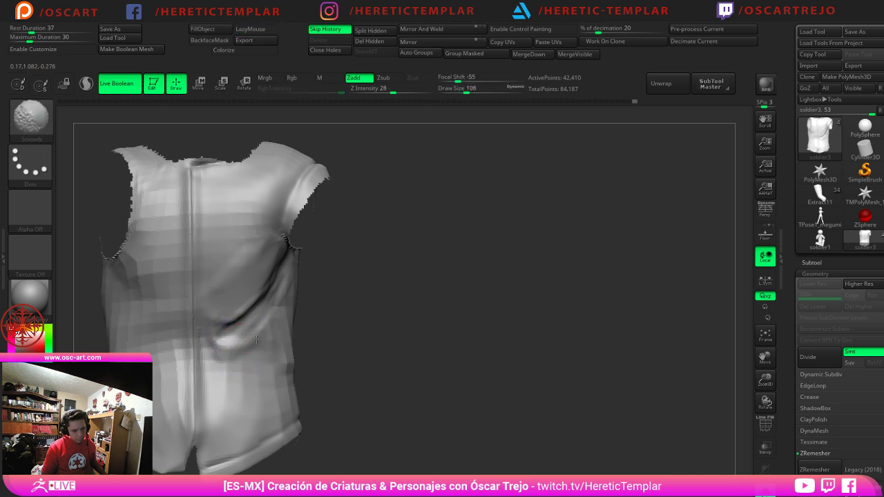
Step: Smooth the jacket's left chest above the fold with the Smooth brush at draw size 77
key("s")
left_click_drag(262, 247, 259, 247)
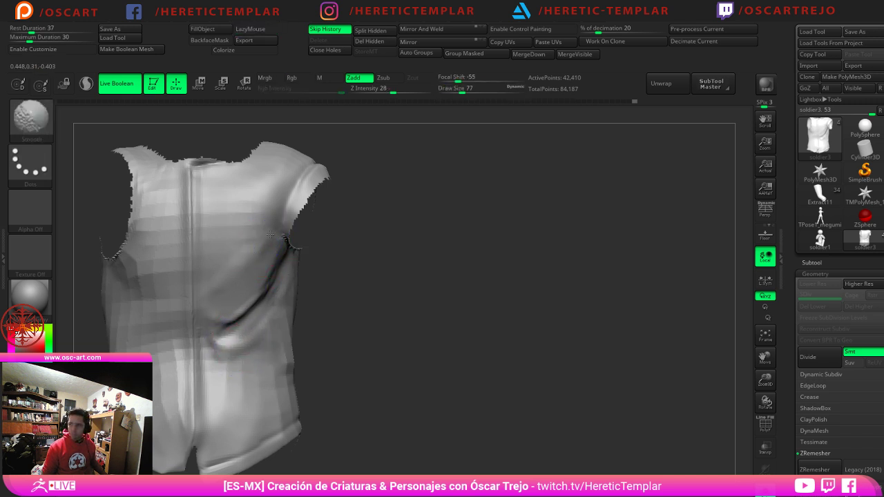
left_click_drag(325, 238, 308, 341, "alt")
left_click_drag(276, 311, 205, 343)
Step: Flatten the jacket's left chest and the area around the fold with TrimDynamic at draw size 212
key("b")
key("t")
key("d")
mouse_move(227, 308)
left_mouse_down()
mouse_move(265, 287)
mouse_move(224, 301)
mouse_move(207, 326)
mouse_move(243, 326)
left_mouse_up()
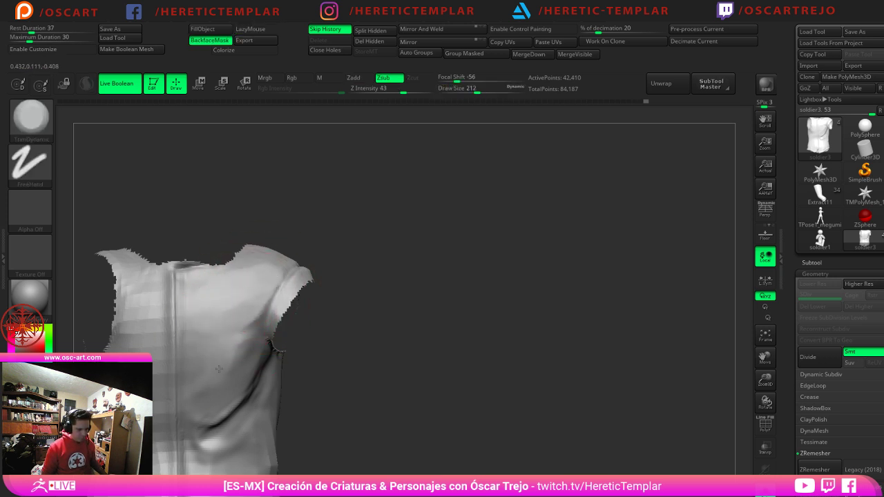
left_click_drag(344, 389, 347, 297, "alt")
left_click_drag(254, 380, 233, 418)
left_click_drag(223, 377, 220, 439)
left_click_drag(298, 378, 304, 341, "alt")
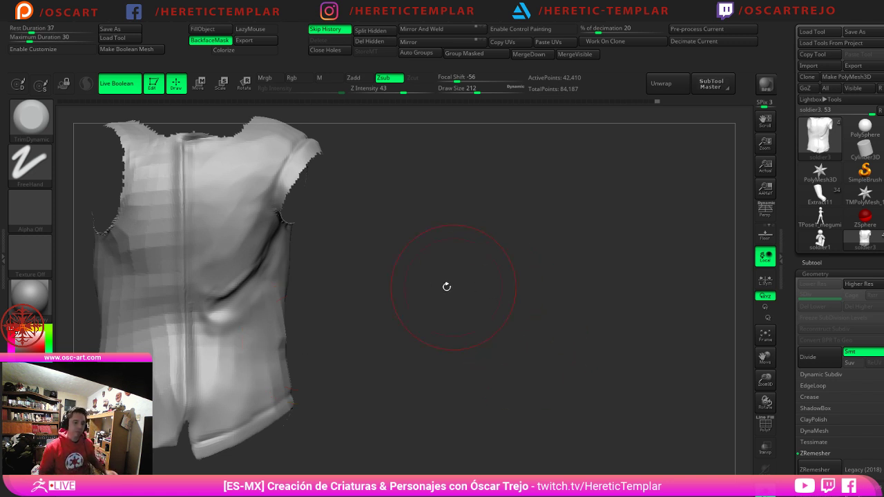
Step: Raise the cloth along the armpit fold and the jacket's left side with the Standard brush at draw size 71
left_click_drag(393, 297, 367, 302)
key("b")
key("s")
key("t")
key("s")
left_click_drag(273, 268, 251, 267)
mouse_move(270, 224)
left_mouse_down()
mouse_move(245, 278)
mouse_move(268, 246)
left_mouse_up()
mouse_move(233, 310)
left_mouse_down()
mouse_move(262, 249)
mouse_move(251, 283)
mouse_move(264, 259)
left_mouse_up()
left_click_drag(389, 296, 433, 289)
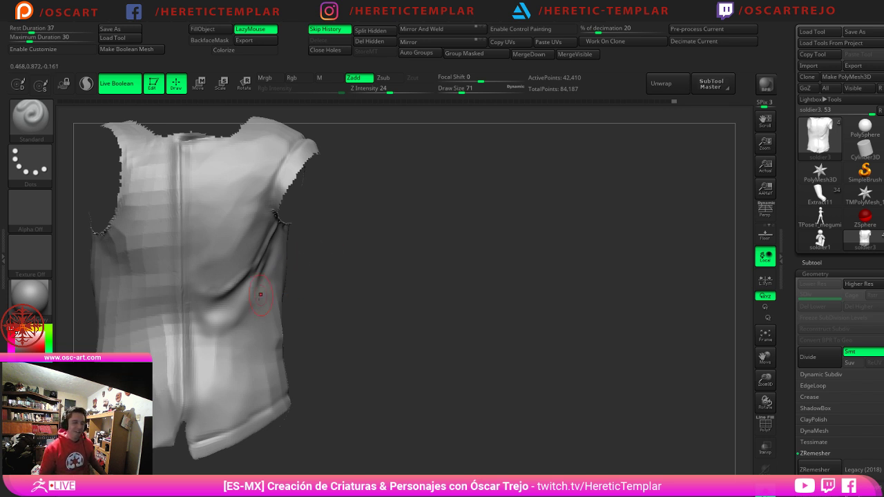
Step: Reshape the fold's lower end with the Standard brush and flatten it with TrimDynamic at draw size 101
key("s")
left_click(216, 307)
mouse_move(221, 308)
left_mouse_down()
mouse_move(229, 312)
mouse_move(215, 320)
mouse_move(260, 300)
mouse_move(218, 322)
mouse_move(270, 296)
mouse_move(218, 324)
left_mouse_up()
key("b")
key("t")
key("d")
key("s")
left_click(245, 312)
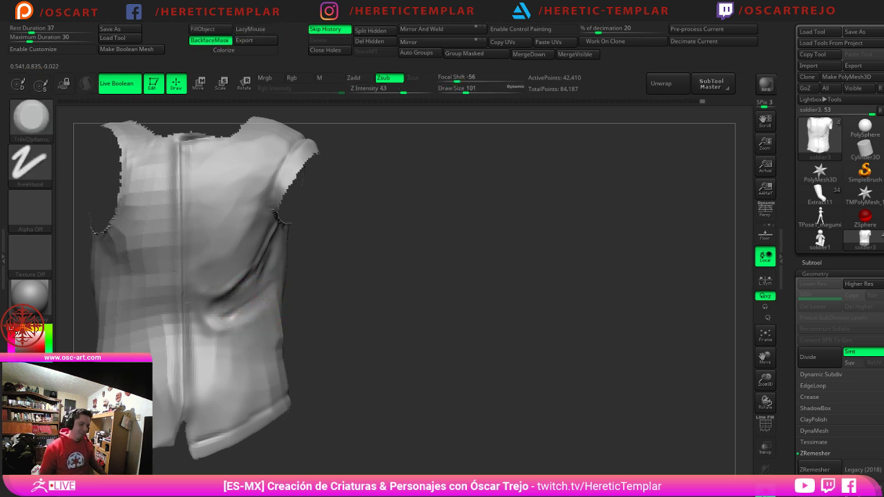
Step: Sculpt a second diagonal fold below the first with the Standard brush at draw size 77 and soften its lower end
key("b")
key("s")
key("t")
key("s")
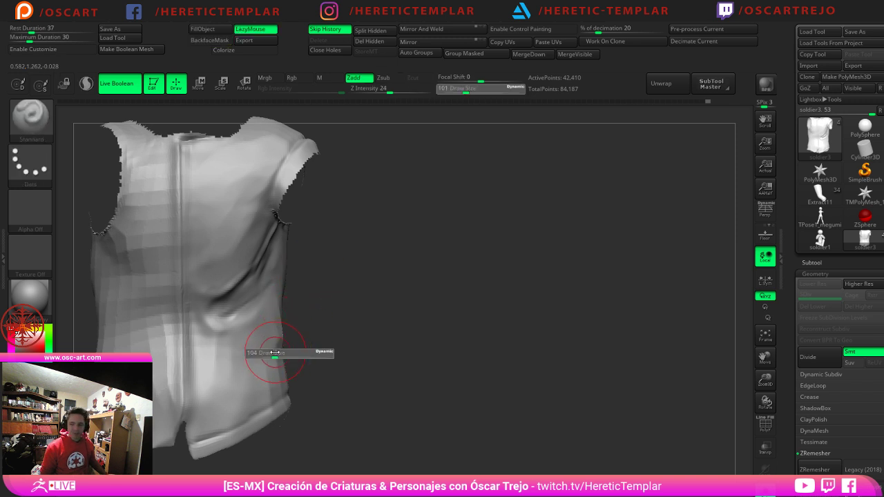
left_click_drag(274, 356, 270, 352)
key("s")
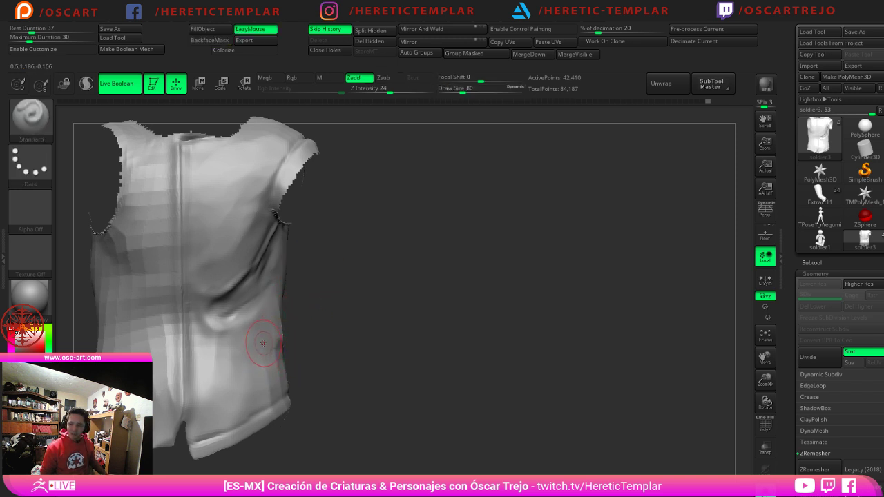
key("s")
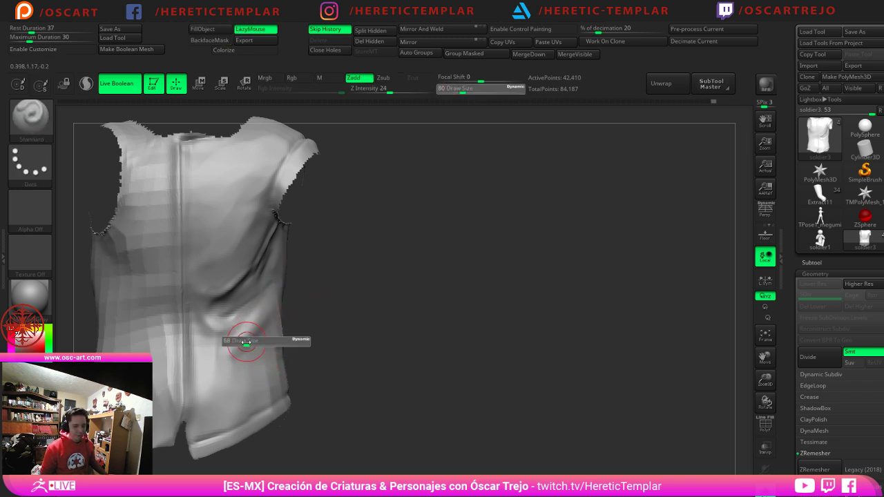
left_click_drag(246, 342, 242, 342)
left_click_drag(268, 305, 227, 360)
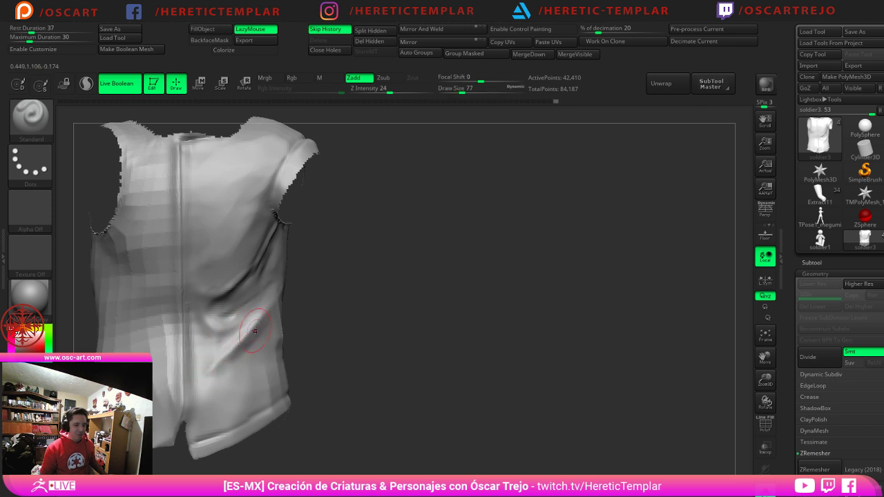
key("shift")
left_click_drag(214, 366, 228, 359, "shift")
Step: Raise broader folds on the jacket's lower left side above the hem with Standard at draw size 120 and smooth them
right_click_drag(269, 376, 345, 320, "alt")
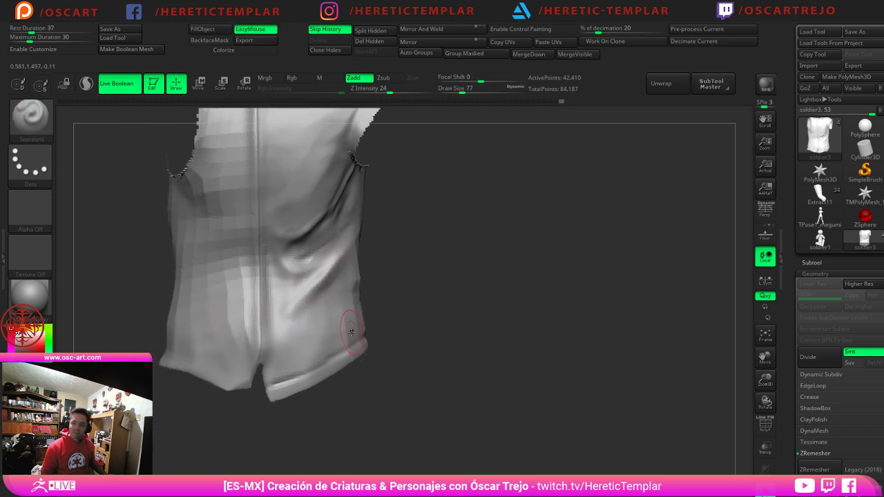
key("s")
left_click_drag(352, 325, 347, 325)
key("s")
mouse_move(295, 343)
left_mouse_down()
mouse_move(345, 314)
mouse_move(318, 324)
mouse_move(346, 303)
mouse_move(319, 329)
mouse_move(291, 335)
mouse_move(380, 294)
left_mouse_up()
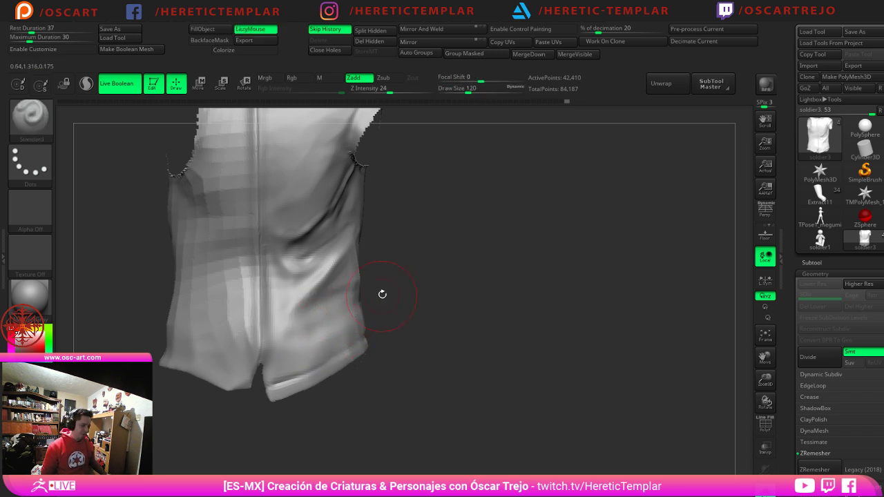
left_click_drag(330, 272, 351, 250)
left_click_drag(338, 316, 370, 284, "shift")
Step: Try a Standard brush stroke running down beside the left armhole at a smaller draw size
right_click_drag(406, 252, 411, 334, "alt")
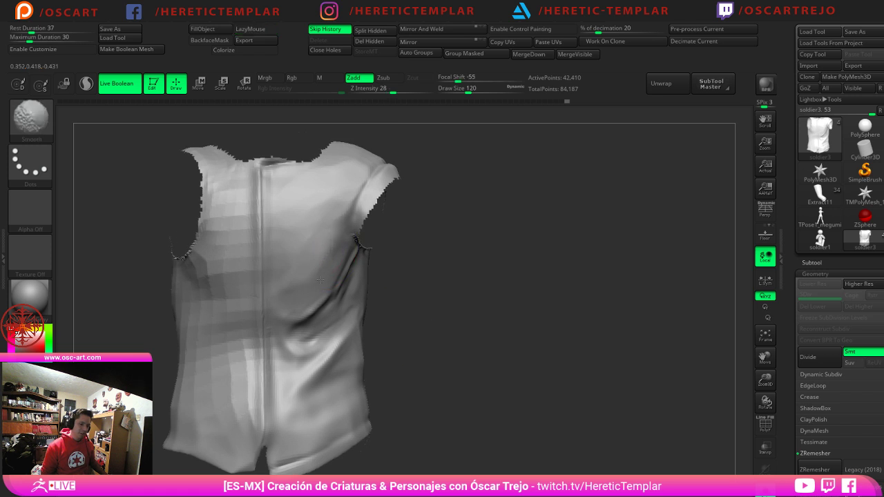
key("s")
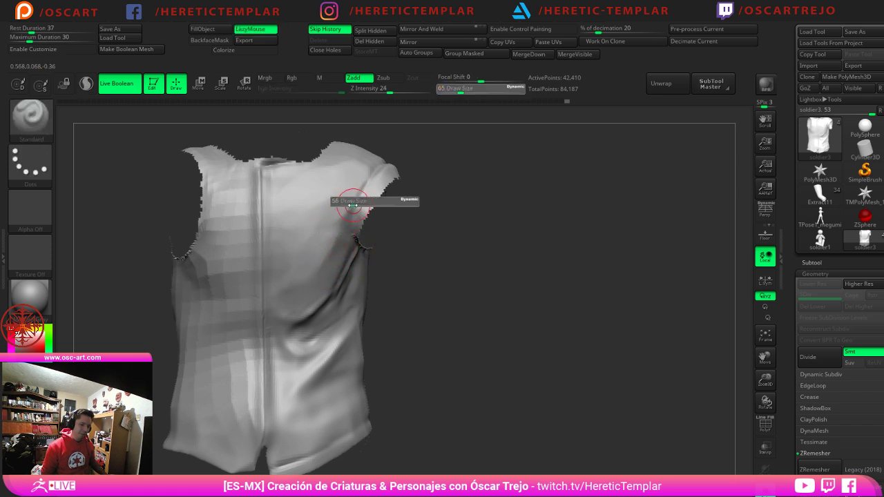
mouse_move(353, 205)
left_mouse_down()
mouse_move(362, 184)
mouse_move(336, 260)
mouse_move(344, 247)
left_mouse_up()
key("s")
key("ctrl+z")
key("bracketright")
key("s")
Step: Flatten the left half of the jacket's back from shoulder to waist with TrimDynamic at draw sizes 140 and 197
left_click_drag(407, 263, 420, 266, "alt")
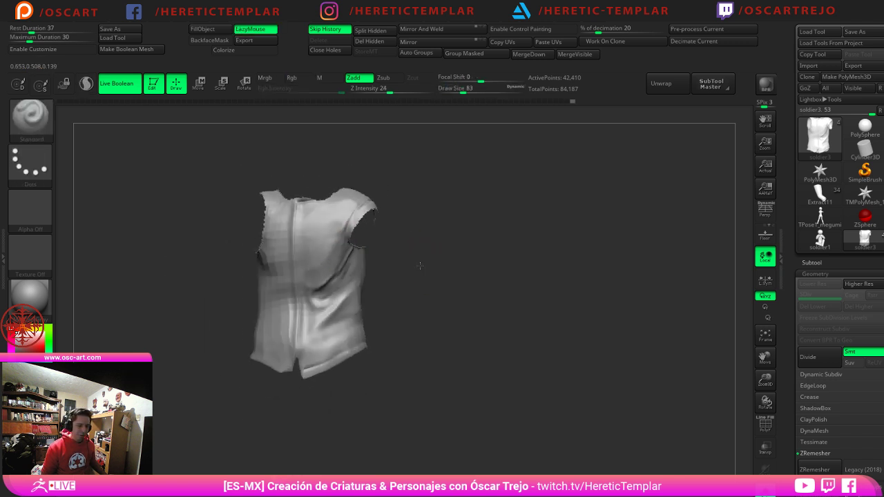
right_click_drag(420, 266, 364, 270)
right_click_drag(375, 227, 363, 233)
key("s")
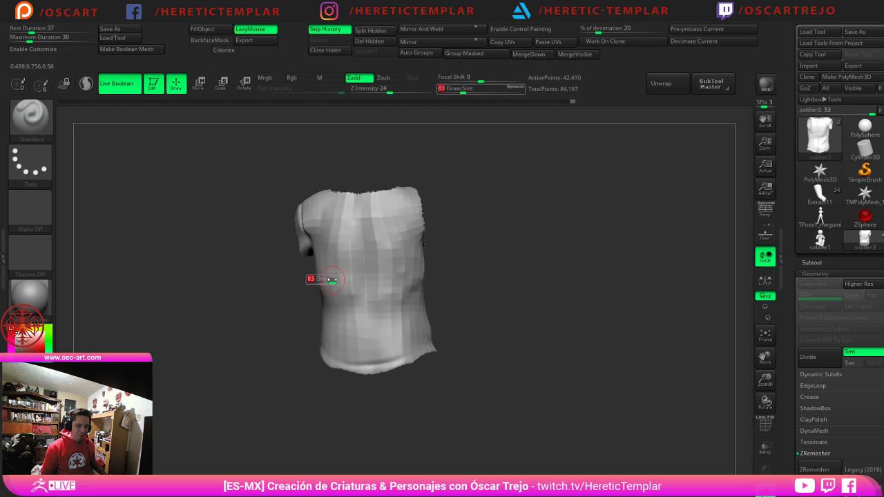
left_click_drag(290, 246, 302, 249)
key("s")
left_click_drag(379, 237, 378, 237)
left_click_drag(284, 266, 290, 272)
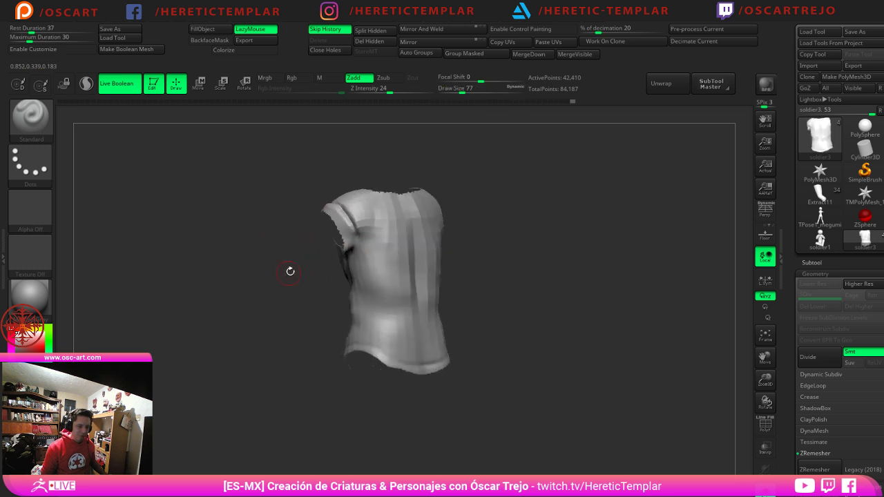
key("b")
key("t")
key("d")
key("bracketright")
key("bracketright")
key("bracketright")
key("bracketright")
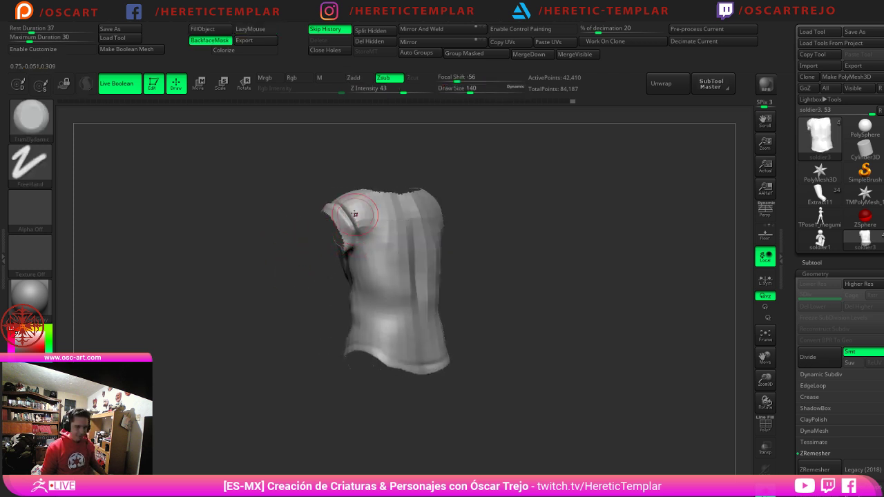
mouse_move(352, 211)
left_mouse_down()
mouse_move(358, 231)
mouse_move(371, 217)
mouse_move(384, 302)
left_mouse_up()
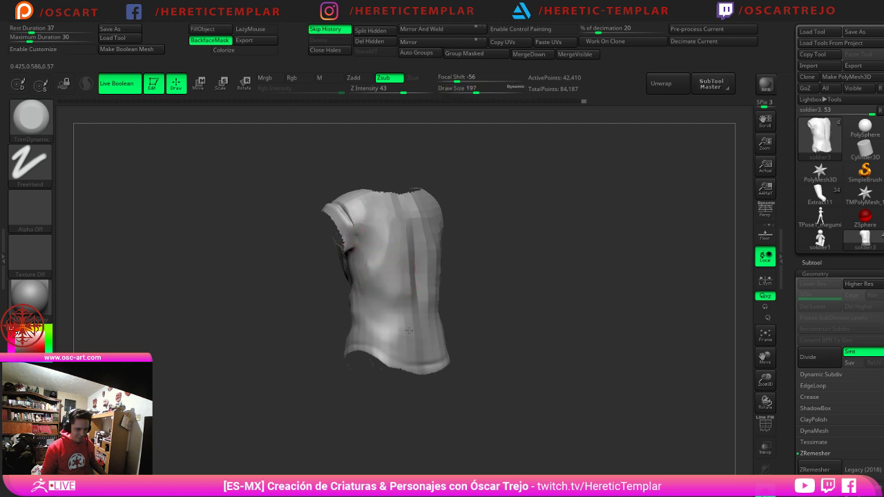
Step: Show the whole jacket again, switch to the Move brush at draw size 140 and isolate the left sleeve
left_click(282, 352, "ctrl+shift")
mouse_move(282, 350)
left_mouse_down()
mouse_move(384, 337)
mouse_move(454, 342)
left_mouse_up()
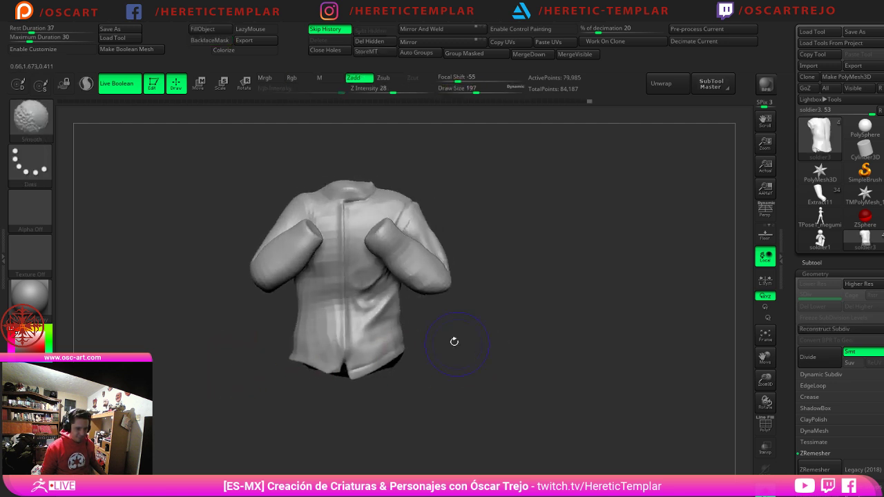
mouse_move(524, 211)
left_mouse_down("alt")
mouse_move(484, 302)
mouse_move(479, 255)
mouse_move(395, 246)
mouse_move(402, 240)
mouse_move(413, 257)
left_mouse_up("alt")
key("s")
mouse_move(476, 250)
left_mouse_down()
mouse_move(481, 283)
mouse_move(504, 307)
mouse_move(485, 304)
left_mouse_up()
key("b")
key("m")
key("v")
left_click(406, 296, "ctrl+shift")
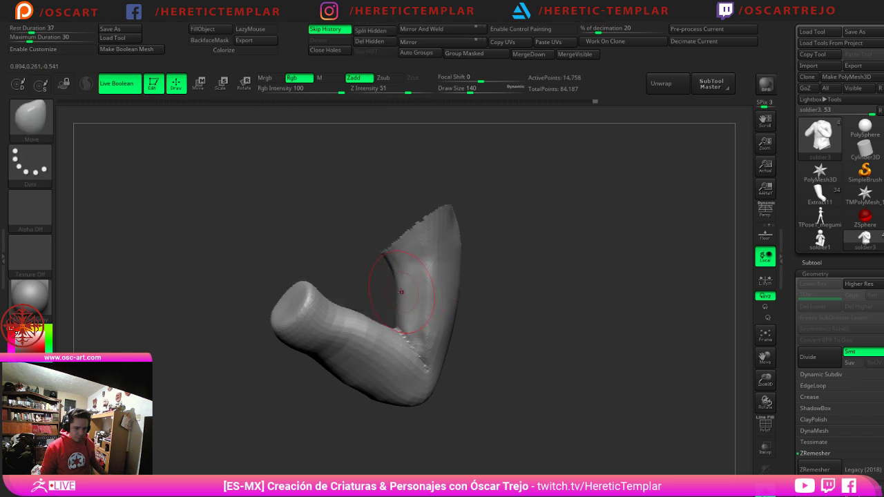
Step: Reshape the inner contour of the isolated left sleeve's upper arm with the Move brush at draw size 145
key("s")
mouse_move(393, 293)
left_mouse_down()
mouse_move(402, 295)
mouse_move(389, 292)
left_mouse_up()
key("s")
key("ctrl+z")
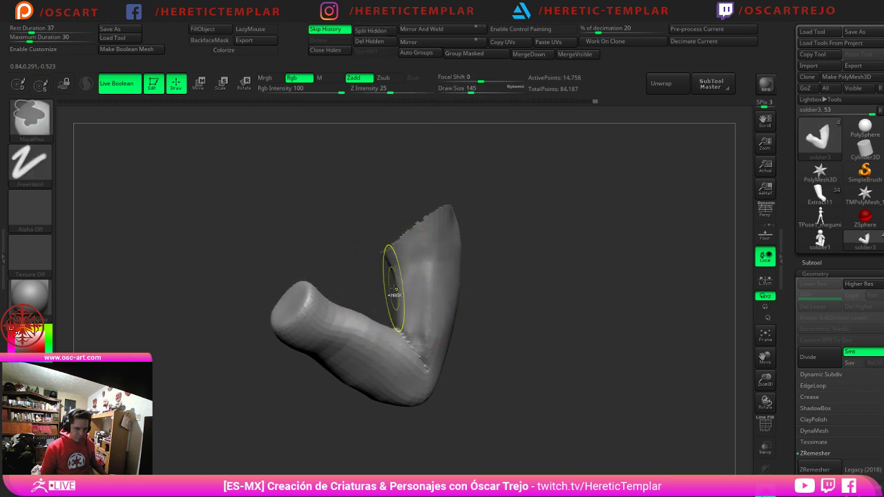
Step: Carve a fold down the inside of the left upper sleeve from the armhole toward the elbow with DamStandard at draw size 74
key("b")
key("d")
key("s")
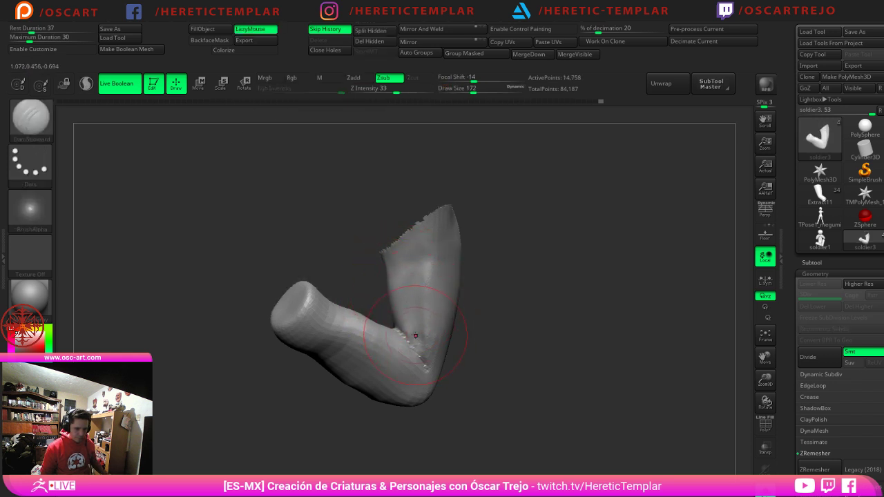
key("s")
left_click_drag(414, 340, 404, 339)
mouse_move(484, 311)
left_mouse_down()
mouse_move(557, 306)
mouse_move(590, 292)
mouse_move(566, 318)
mouse_move(585, 322)
mouse_move(595, 312)
left_mouse_up()
right_click_drag(595, 311, 515, 323)
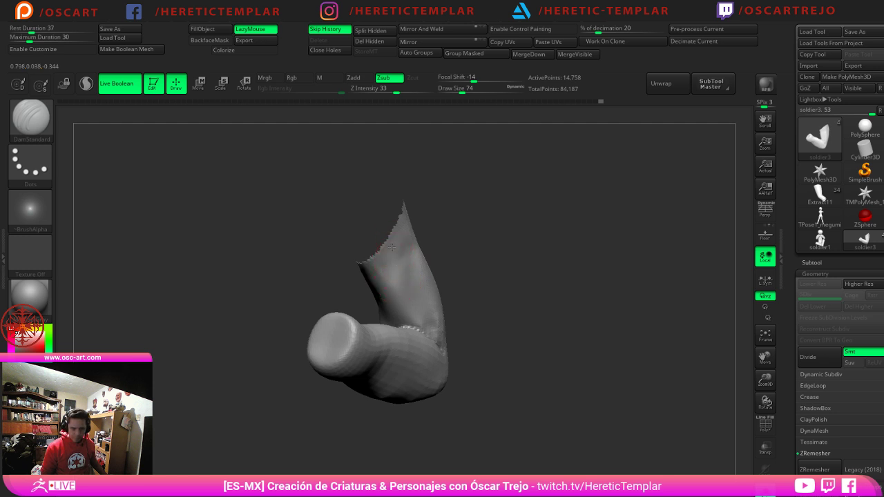
mouse_move(392, 247)
left_mouse_down()
mouse_move(388, 311)
mouse_move(421, 324)
mouse_move(401, 291)
mouse_move(423, 317)
left_mouse_up()
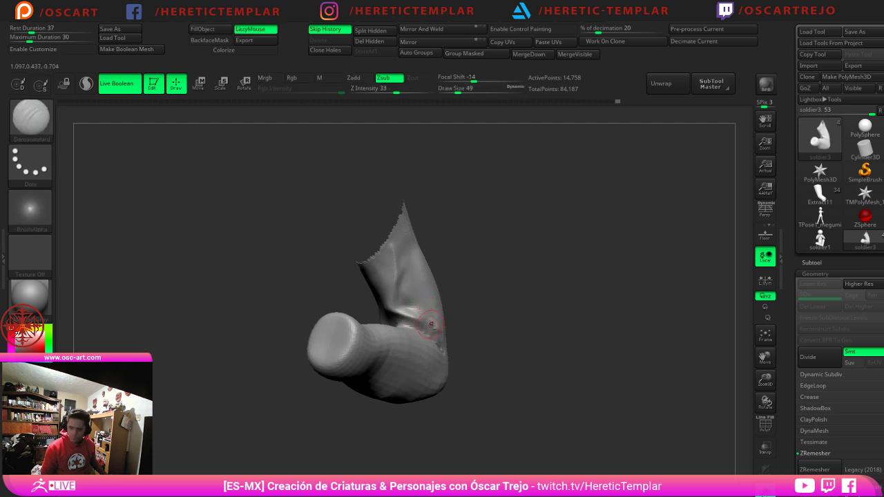
Step: Carve deep creases across the inner bend of the left elbow with DamStandard
mouse_move(508, 348)
left_mouse_down()
mouse_move(460, 353)
mouse_move(451, 345)
mouse_move(495, 328)
left_mouse_up()
key("s")
left_click(462, 334)
left_click_drag(406, 325, 450, 344)
Step: Carve a broad fold up the left upper sleeve to the shoulder with DamStandard at draw size 167, and show the whole jacket again
left_click_drag(506, 326, 480, 335)
key("s")
left_click(421, 310)
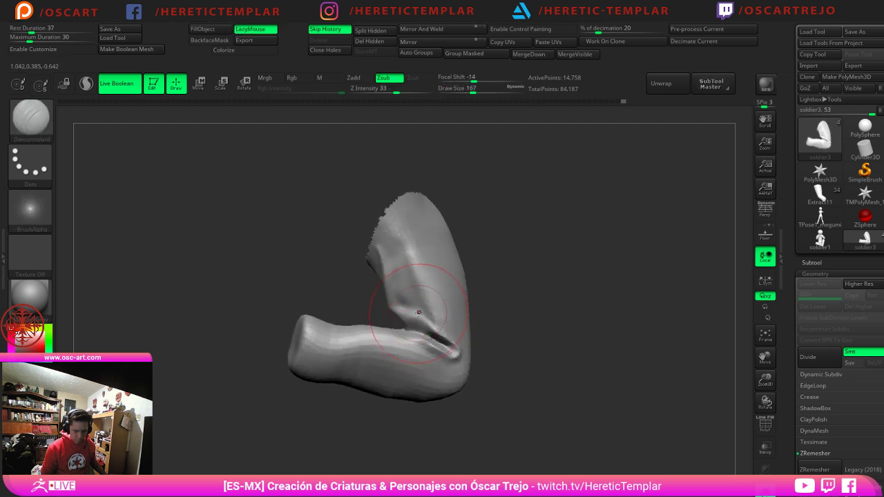
mouse_move(420, 310)
left_mouse_down()
mouse_move(406, 284)
mouse_move(403, 238)
mouse_move(416, 213)
left_mouse_up()
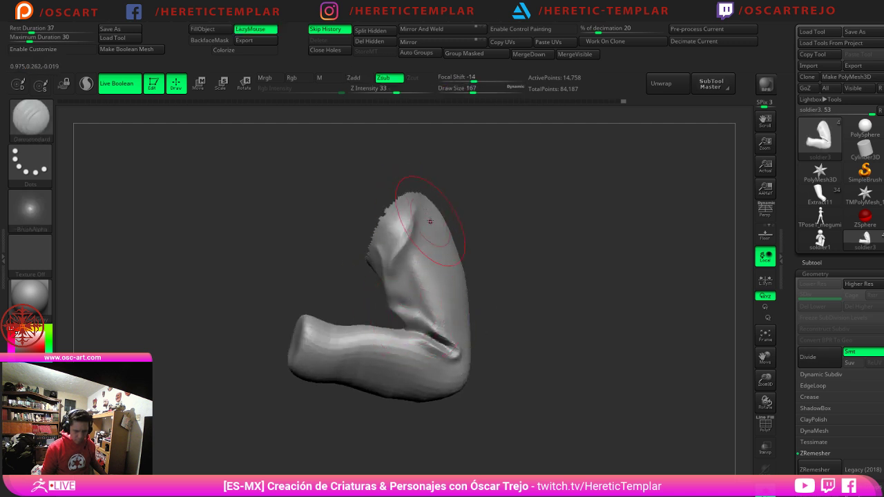
left_click(529, 252, "ctrl+shift")
mouse_move(527, 250)
left_mouse_down()
mouse_move(509, 248)
mouse_move(497, 199)
left_mouse_up()
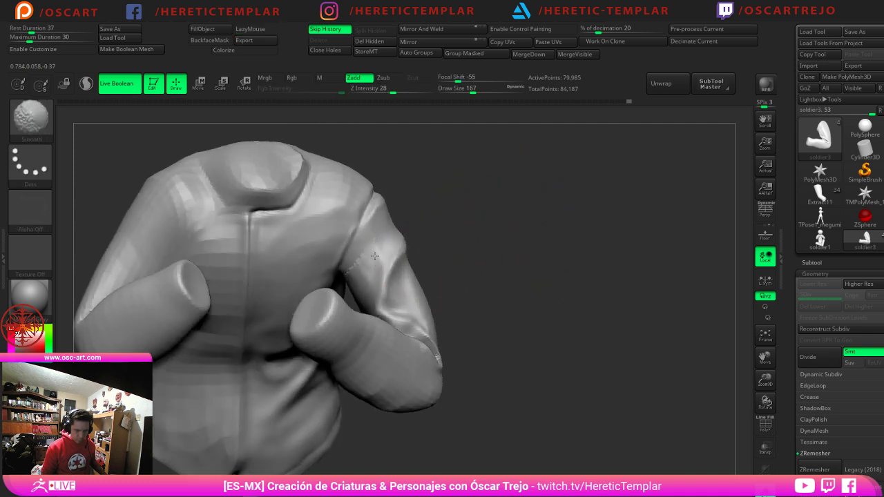
mouse_move(478, 261)
left_mouse_down()
mouse_move(472, 225)
mouse_move(460, 235)
mouse_move(487, 214)
mouse_move(475, 191)
mouse_move(505, 297)
left_mouse_up()
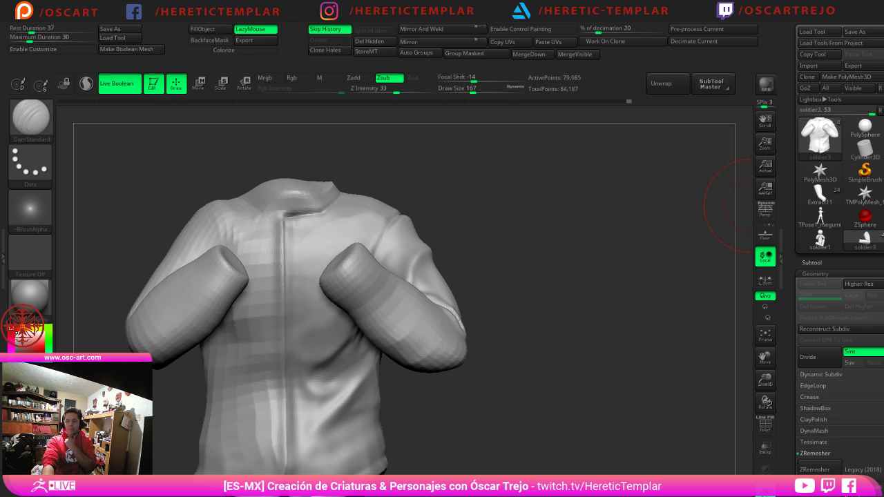
Step: Carve a crease around the left forearm just behind the cuff with DamStandard at draw size 97
left_click_drag(557, 278, 532, 297)
key("s")
left_click_drag(398, 337, 392, 337)
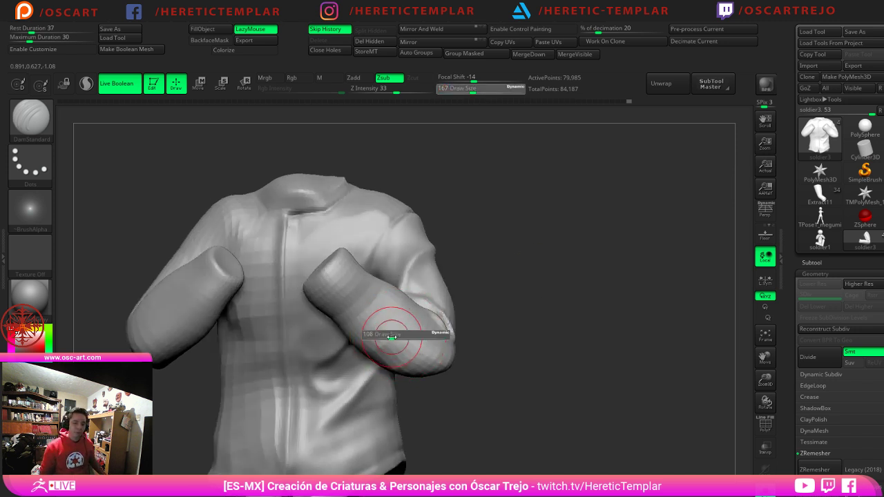
left_click_drag(477, 304, 519, 288)
mouse_move(440, 302)
left_mouse_down()
mouse_move(525, 256)
mouse_move(536, 221)
left_mouse_up()
key("s")
left_click_drag(441, 255, 456, 238)
key("bracketright")
left_click_drag(511, 219, 437, 246)
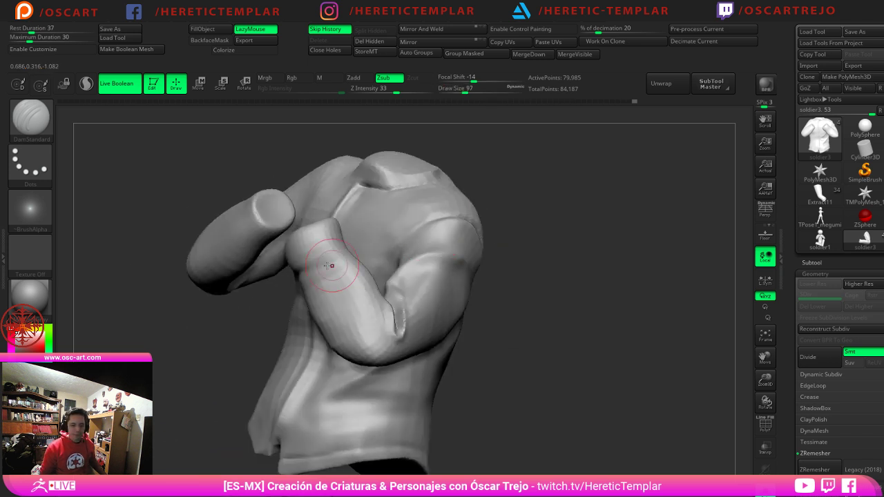
left_click_drag(301, 269, 360, 255)
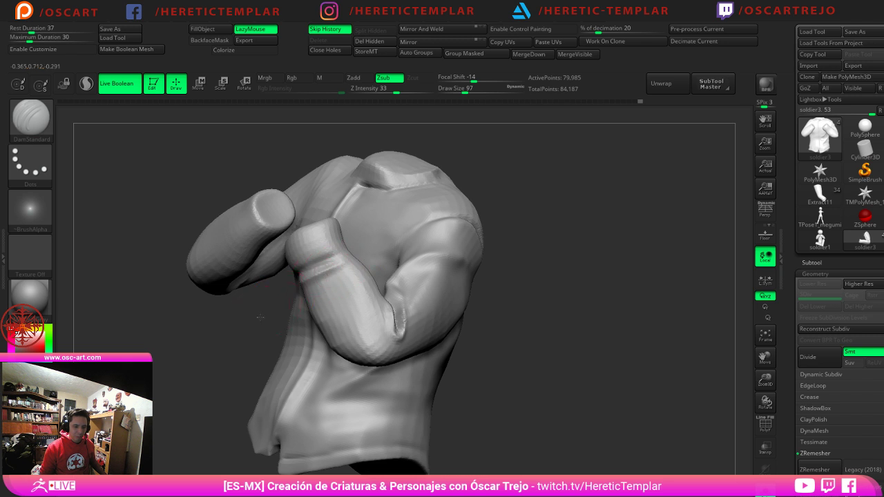
mouse_move(260, 317)
left_mouse_down()
mouse_move(385, 265)
mouse_move(449, 253)
left_mouse_up()
left_click_drag(348, 264, 306, 274)
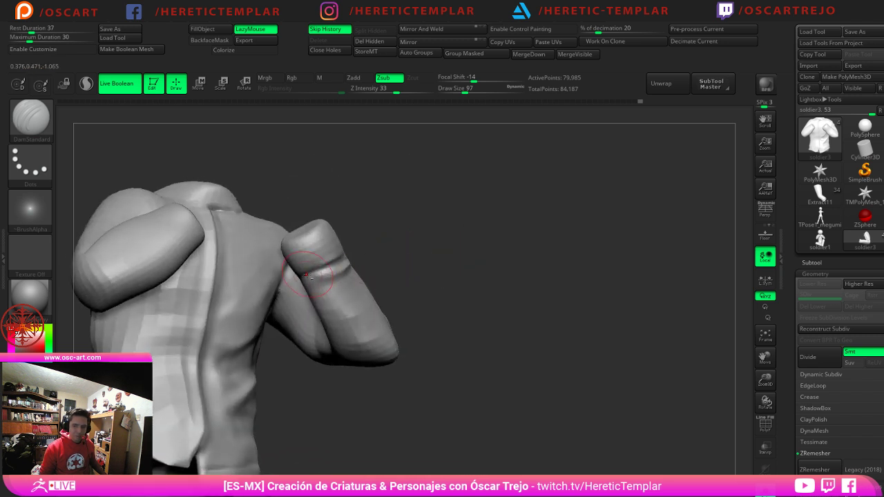
Step: Smooth the left forearm near the elbow with an enlarged brush
mouse_move(449, 311)
left_mouse_down()
mouse_move(373, 316)
mouse_move(394, 347)
left_mouse_up()
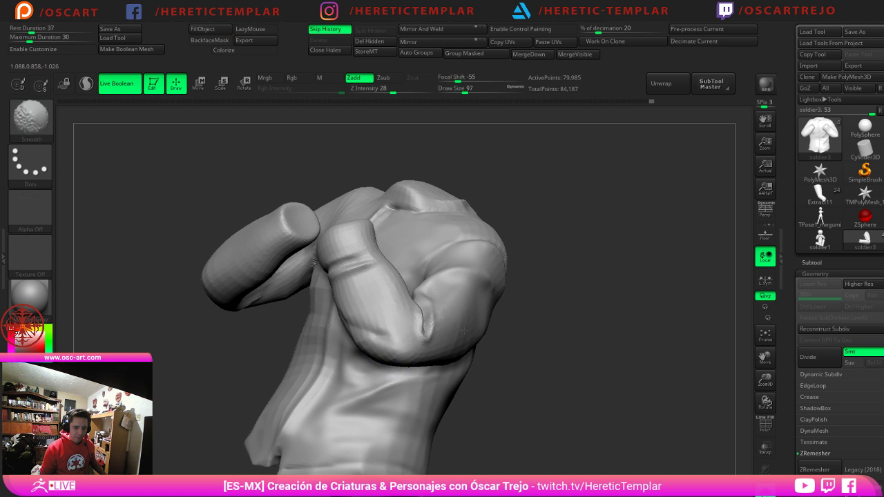
left_click_drag(283, 332, 470, 328)
key("bracketright")
left_click_drag(395, 315, 388, 293, "shift")
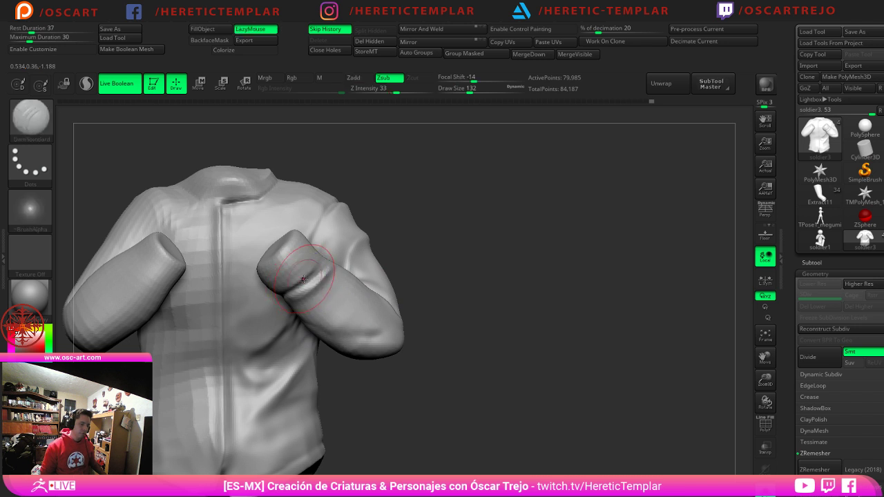
Step: Deepen the fold behind the left cuff with DamStandard and smooth the cuff area at draw size 74
mouse_move(300, 273)
left_mouse_down()
mouse_move(316, 284)
mouse_move(293, 290)
left_mouse_up()
key("b")
key("t")
key("d")
key("b")
key("d")
key("s")
key("s")
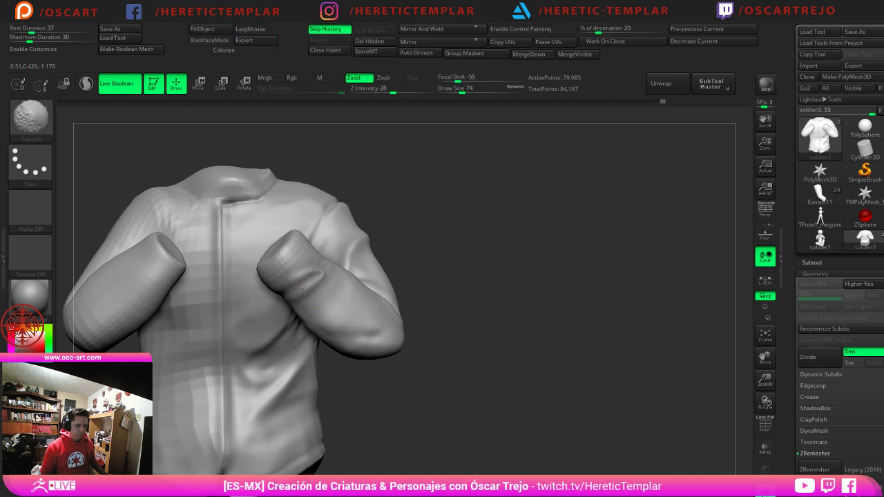
left_click_drag(297, 259, 275, 269, "shift")
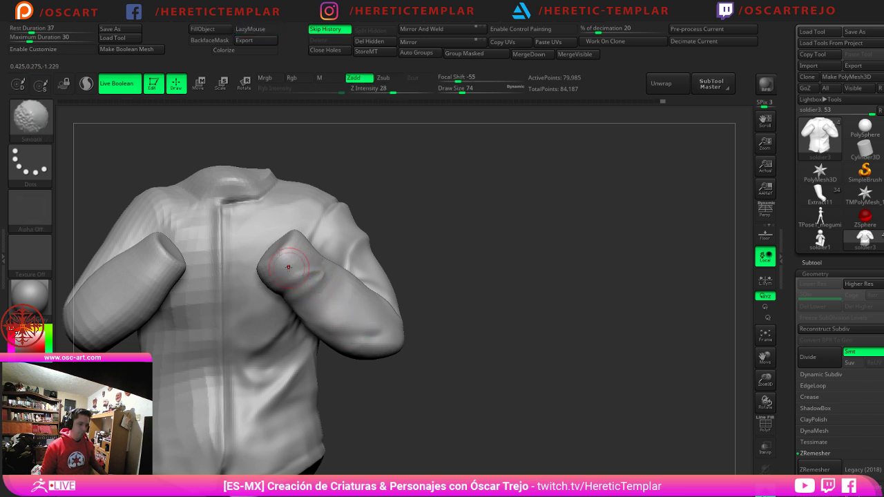
Step: Flatten the left forearm's inner surface from the cuff toward the elbow with TrimDynamic at draw size 154
key("b")
key("t")
key("d")
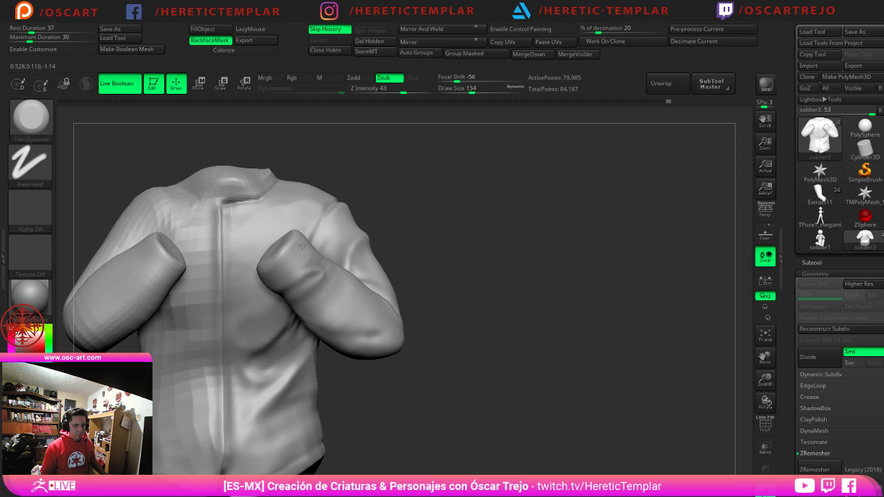
left_click_drag(397, 231, 318, 311)
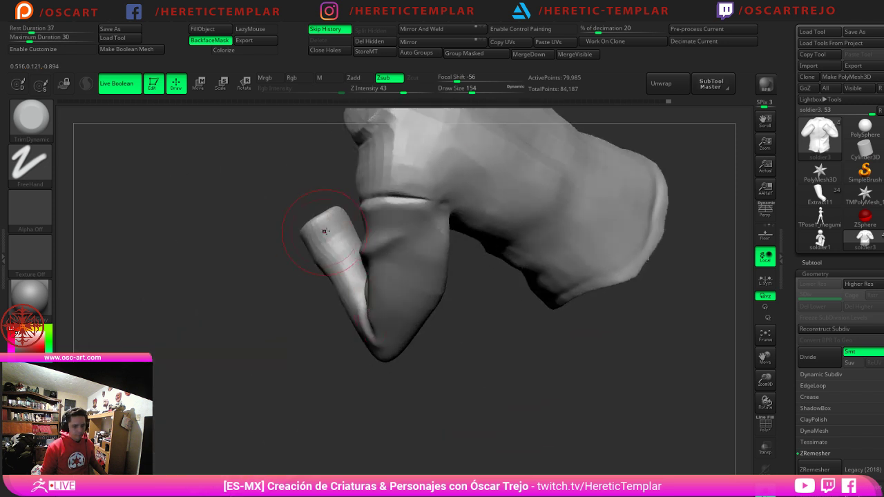
mouse_move(304, 248)
left_mouse_down()
mouse_move(286, 283)
mouse_move(331, 311)
left_mouse_up()
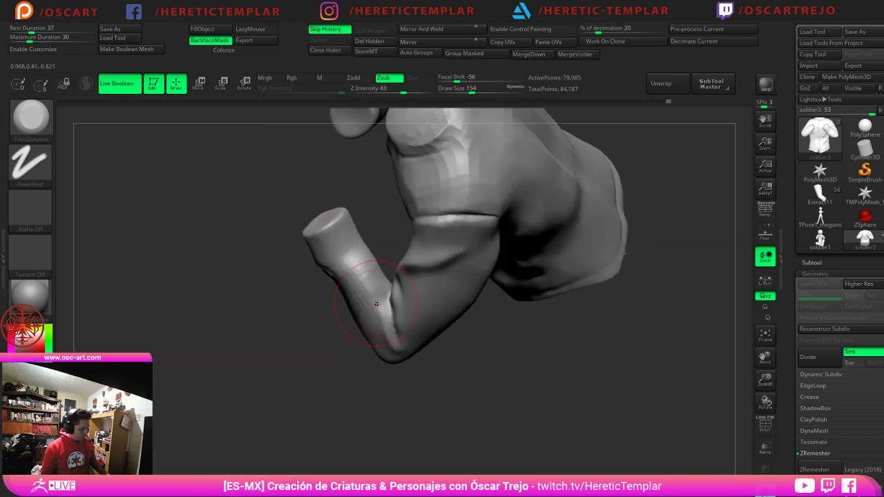
Step: Sharpen the creases at the left inner elbow and along the forearm with DamStandard
key("b")
key("d")
key("s")
key("s")
mouse_move(392, 293)
left_mouse_down()
mouse_move(384, 288)
mouse_move(390, 338)
mouse_move(388, 326)
left_mouse_up()
left_click_drag(348, 369, 333, 315)
key("s")
left_click_drag(333, 315, 358, 293)
left_click_drag(272, 322, 303, 303)
left_click_drag(521, 269, 466, 276)
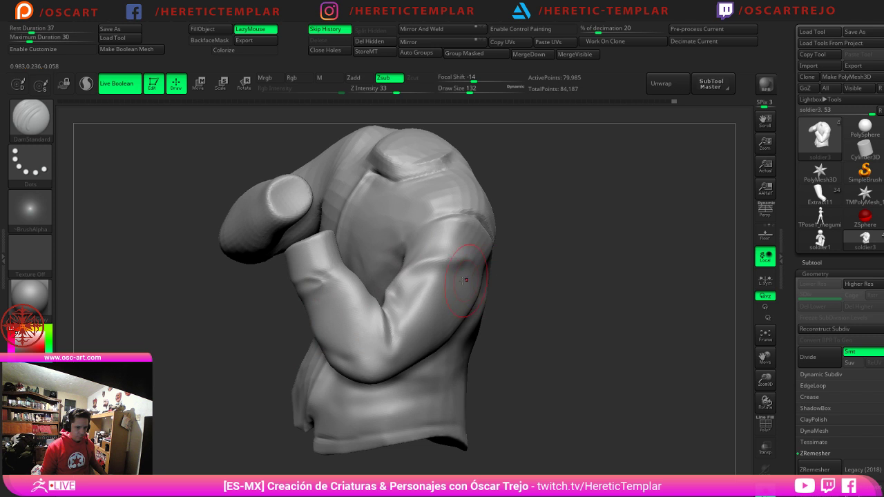
Step: Adjust the shape of the left forearm behind the cuff with the Move brush at draw sizes 192 and 163
key("b")
key("m")
key("v")
key("s")
left_click_drag(346, 264, 305, 282)
left_click_drag(273, 316, 310, 309)
right_click_drag(310, 308, 416, 288)
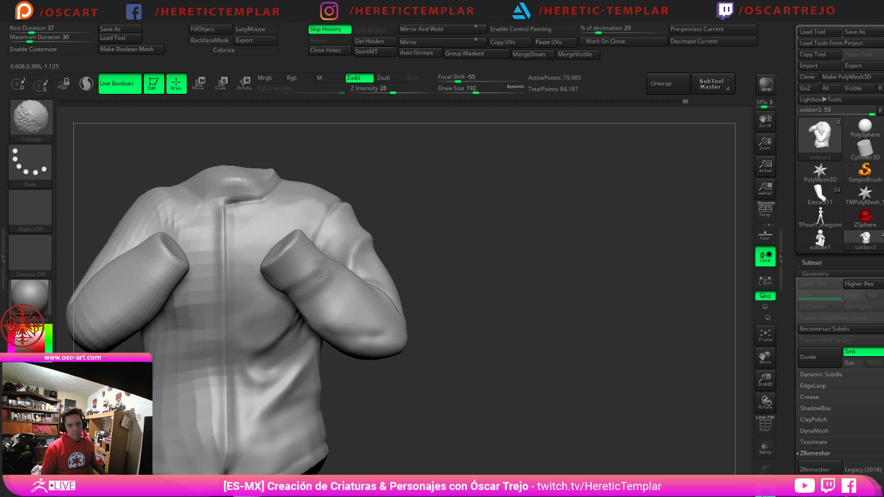
mouse_move(299, 298)
right_mouse_down("ctrl")
mouse_move(440, 290)
mouse_move(519, 304)
mouse_move(469, 337)
right_mouse_up("ctrl")
key("s")
left_click_drag(335, 326, 332, 326)
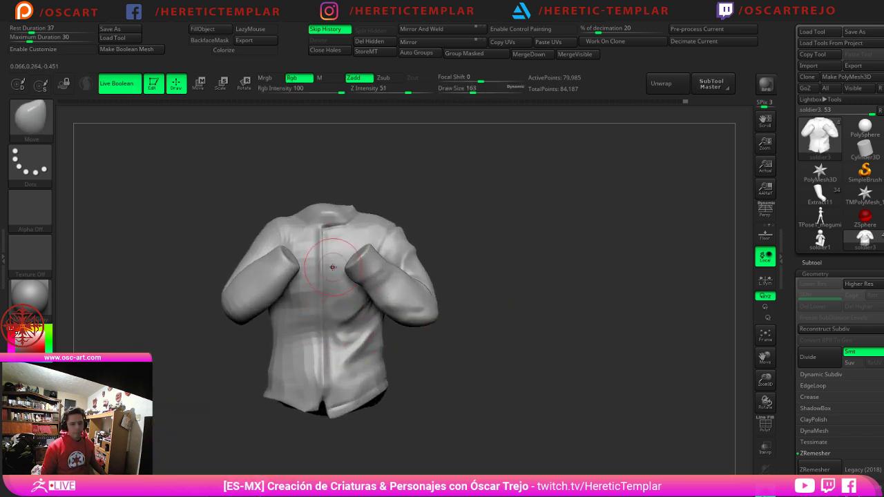
Step: Build up volume over the diagonal folds on the jacket's lower left front with the Clay brush
right_click_drag(492, 239, 529, 320, "ctrl")
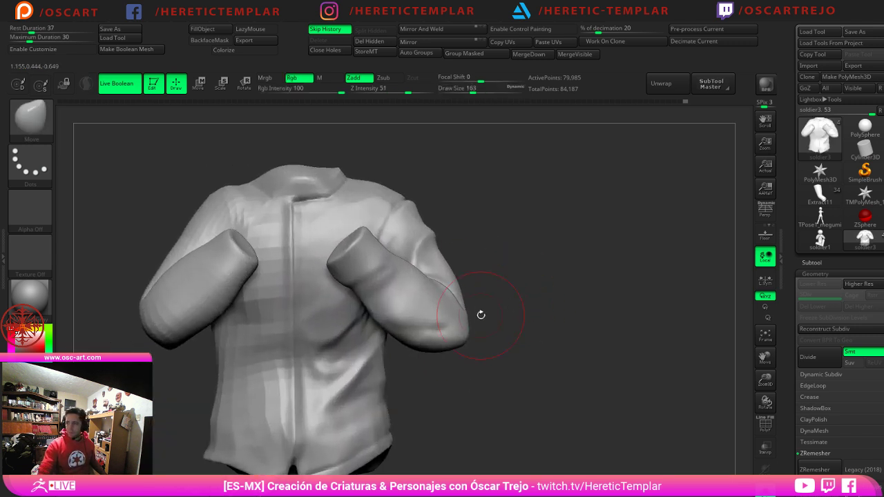
right_click_drag(421, 369, 436, 316, "alt")
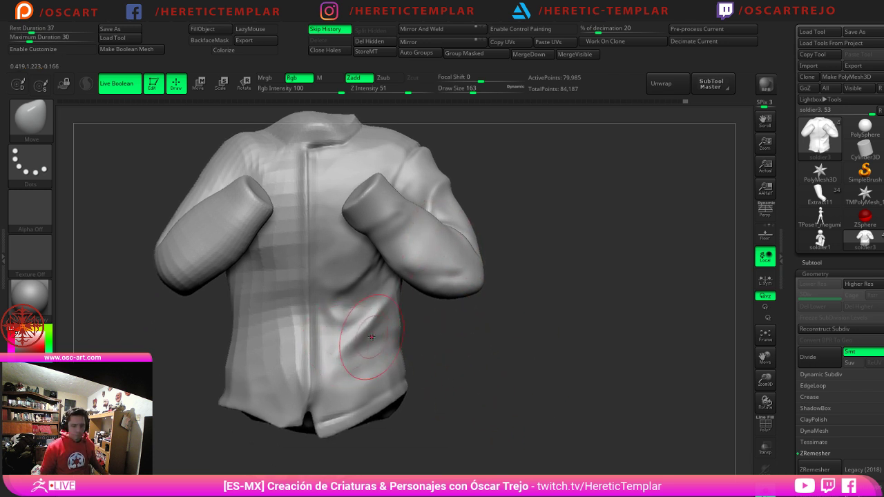
key("b")
key("c")
key("l")
key("s")
mouse_move(378, 336)
left_mouse_down()
mouse_move(387, 326)
mouse_move(348, 338)
mouse_move(397, 323)
left_mouse_up()
Step: Flatten the built-up folds on the jacket's lower left front with TrimDynamic at draw sizes 136 and 83
key("b")
key("t")
key("d")
key("s")
mouse_move(339, 339)
left_mouse_down()
mouse_move(399, 320)
mouse_move(320, 360)
left_mouse_up()
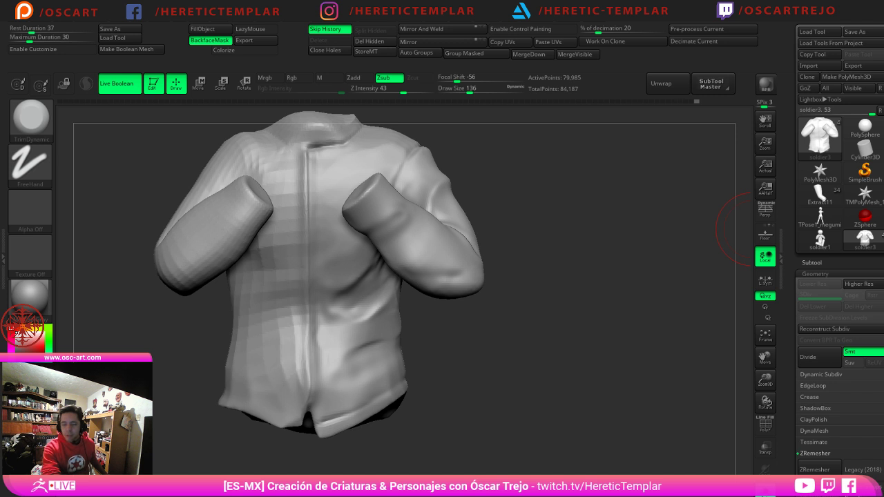
mouse_move(504, 357)
left_mouse_down("alt")
mouse_move(509, 312)
mouse_move(507, 349)
left_mouse_up("alt")
key("s")
left_click_drag(404, 293, 393, 292)
left_click_drag(483, 290, 470, 344, "alt")
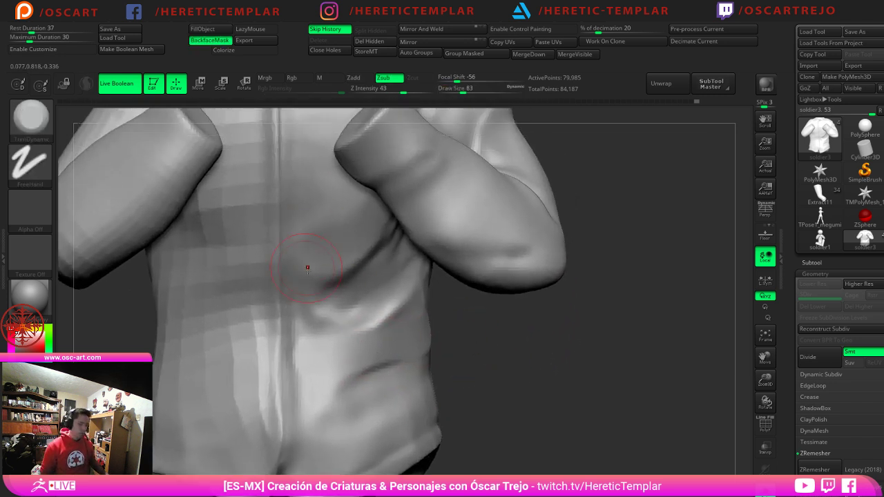
Step: Carve a diagonal crease from under the left forearm toward the front opening with DamStandard at draw size 51
key("b")
key("d")
key("s")
key("s")
mouse_move(335, 294)
left_mouse_down()
mouse_move(310, 308)
mouse_move(326, 298)
left_mouse_up()
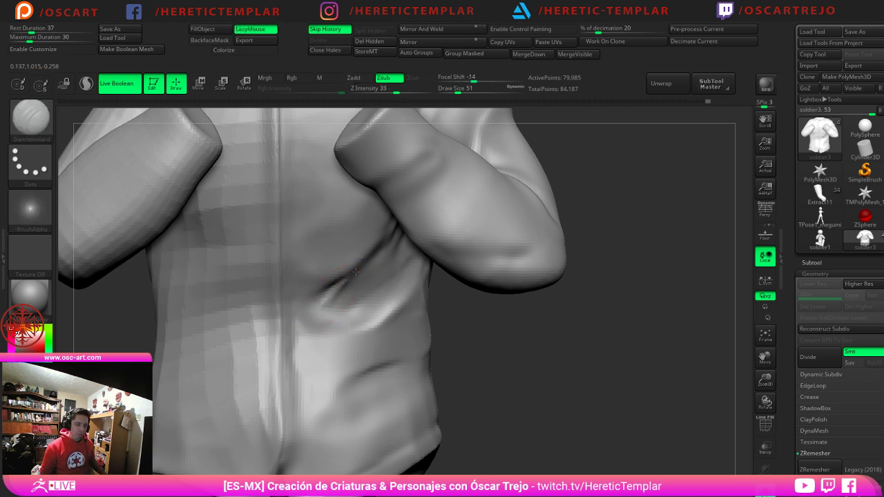
left_click_drag(356, 271, 323, 314)
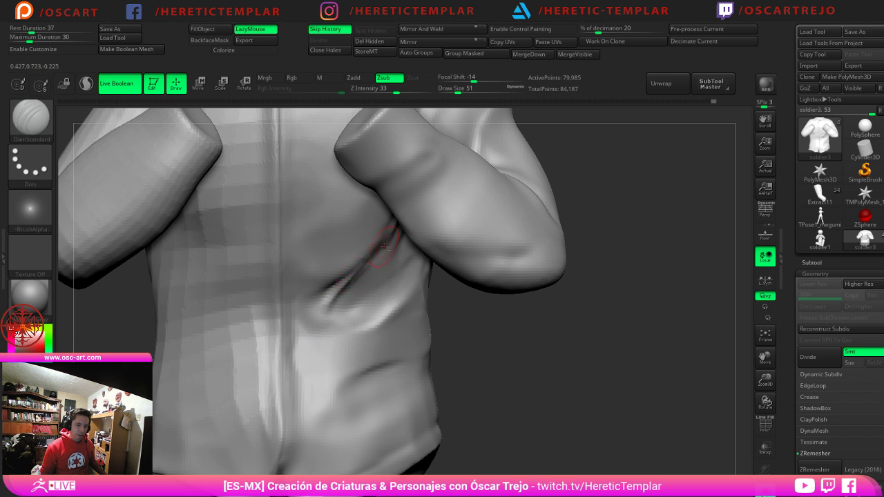
key("shift")
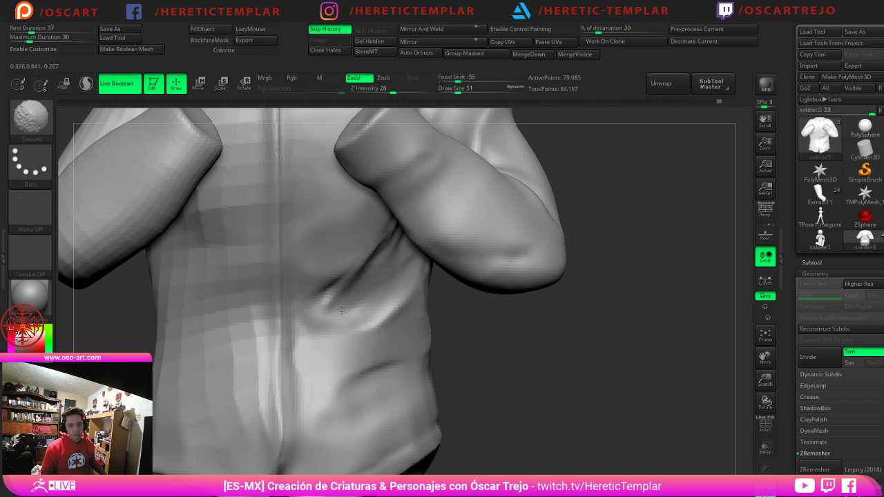
Step: Try a second DamStandard crease just below the diagonal fold on the jacket's left front
key("s")
left_click_drag(342, 309, 350, 308)
mouse_move(399, 287)
left_mouse_down()
mouse_move(335, 330)
mouse_move(304, 339)
mouse_move(351, 316)
mouse_move(330, 328)
left_mouse_up()
key("s")
left_click_drag(374, 304, 370, 304)
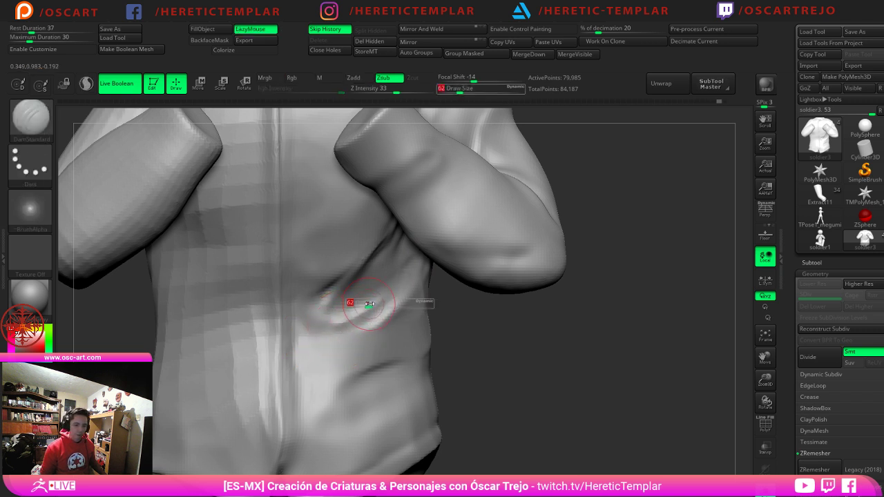
key("ctrl")
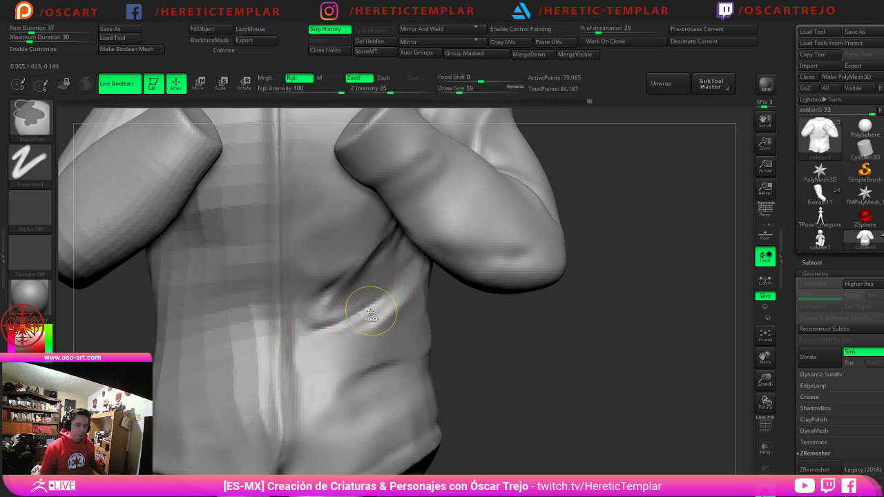
key("ctrl+z")
Step: Carve a curved crease down from the left side beneath the diagonal fold with DamStandard and soften it at draw size 62
key("s")
mouse_move(411, 273)
left_mouse_down()
mouse_move(327, 325)
mouse_move(399, 276)
mouse_move(357, 311)
mouse_move(360, 321)
left_mouse_up()
key("s")
key("s")
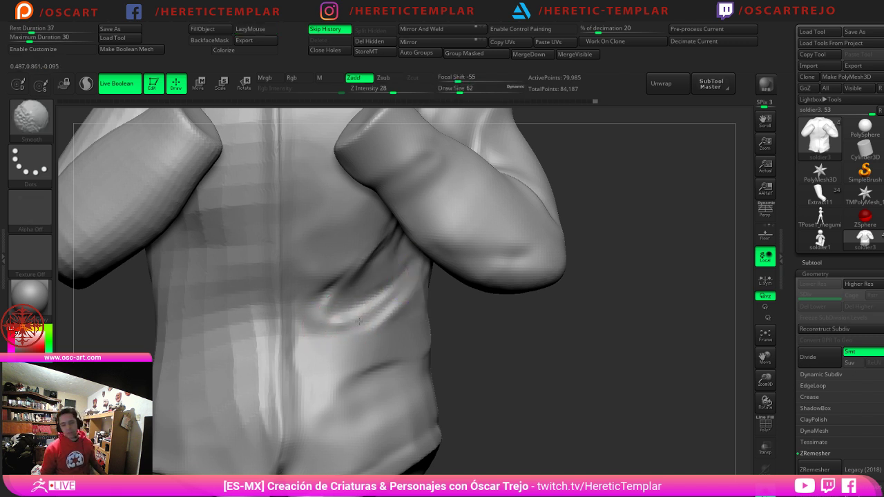
Step: Smooth the lower fold above the hem on the jacket's left front at draw size 124
left_click_drag(513, 360, 507, 307, "alt")
key("s")
left_click_drag(355, 366, 364, 366)
mouse_move(369, 355)
left_mouse_down("shift")
mouse_move(355, 366)
mouse_move(365, 367)
left_mouse_up("shift")
mouse_move(470, 429)
left_mouse_down("alt")
mouse_move(475, 392)
mouse_move(424, 332)
mouse_move(486, 387)
mouse_move(515, 442)
left_mouse_up("alt")
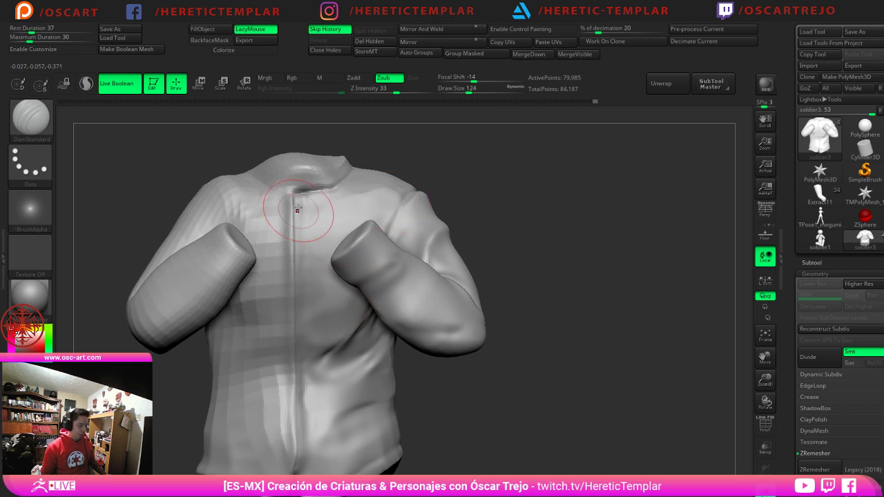
Step: Flatten the front of the collar above the jacket opening with TrimDynamic at draw size 94
key("b")
key("t")
key("d")
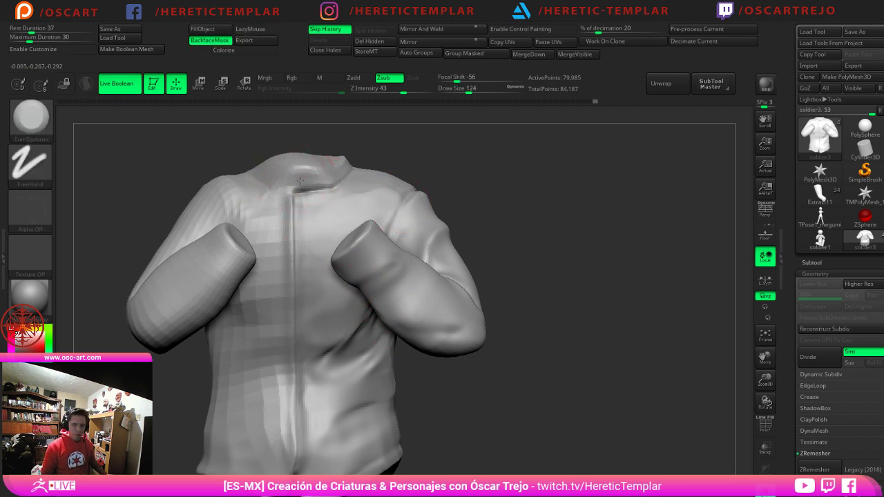
key("s")
left_click_drag(310, 182, 332, 178)
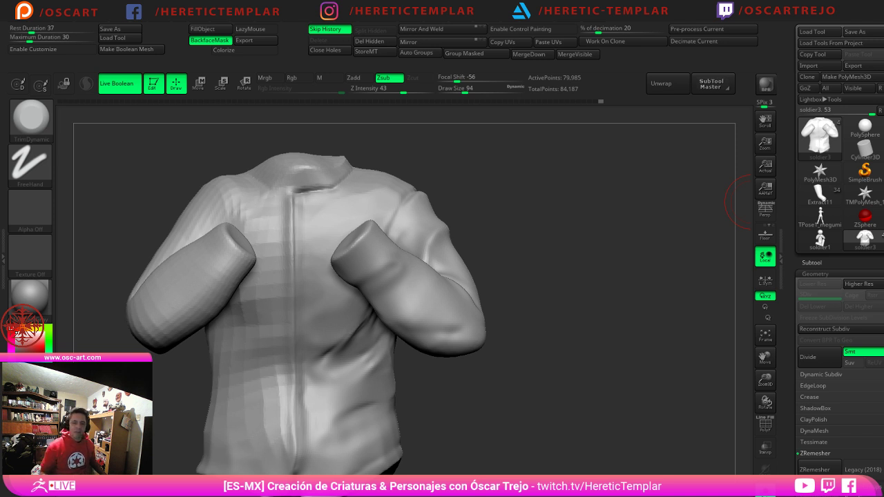
Step: Flatten the top of the left sleeve beside the shoulder seam with TrimDynamic at draw size 136
left_click_drag(573, 240, 570, 286)
key("bracketright")
key("bracketright")
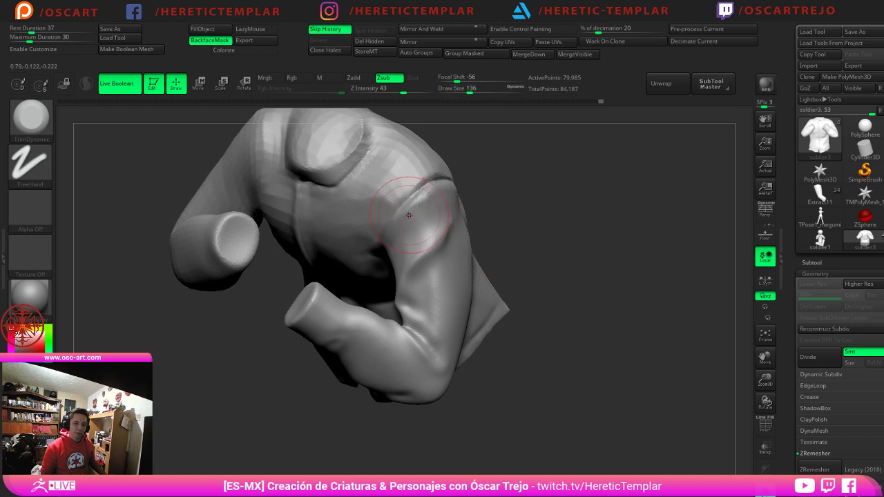
mouse_move(406, 209)
left_mouse_down()
mouse_move(447, 191)
mouse_move(433, 206)
left_mouse_up()
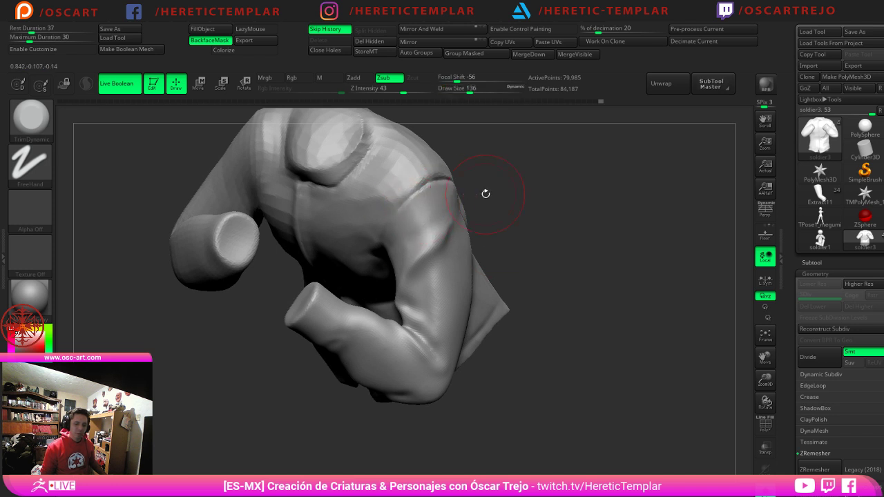
Step: Carve the left sleeve's shoulder seam from the armpit outward with DamStandard at draw size 71
left_click_drag(485, 194, 525, 260)
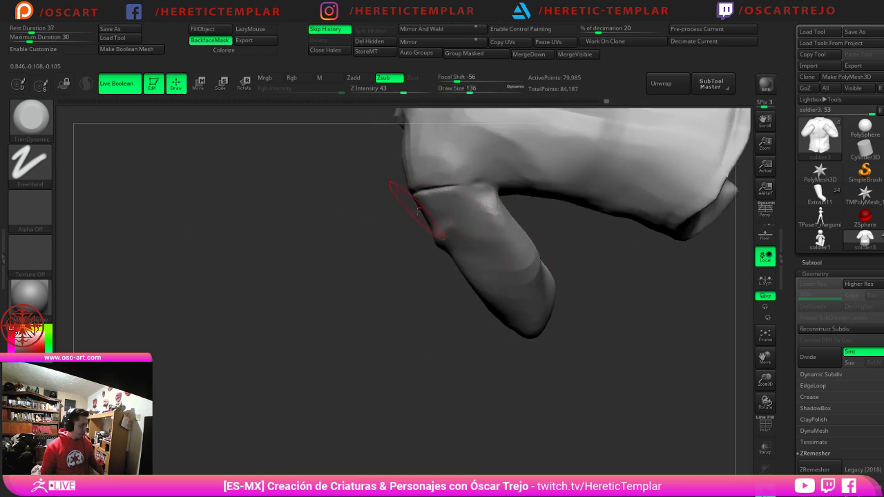
key("b")
key("d")
key("s")
key("s")
mouse_move(457, 193)
left_mouse_down()
mouse_move(446, 192)
mouse_move(507, 189)
mouse_move(452, 189)
left_mouse_up()
key("s")
mouse_move(373, 230)
left_mouse_down()
mouse_move(442, 216)
mouse_move(441, 203)
left_mouse_up()
key("s")
left_click_drag(526, 211, 565, 215)
left_click_drag(420, 201, 491, 184)
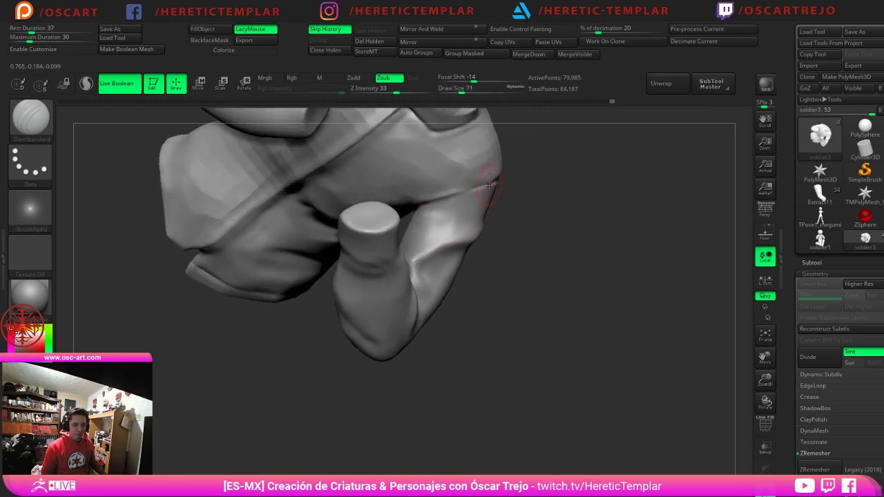
key("ctrl+z")
left_click_drag(419, 202, 494, 178)
key("ctrl+z")
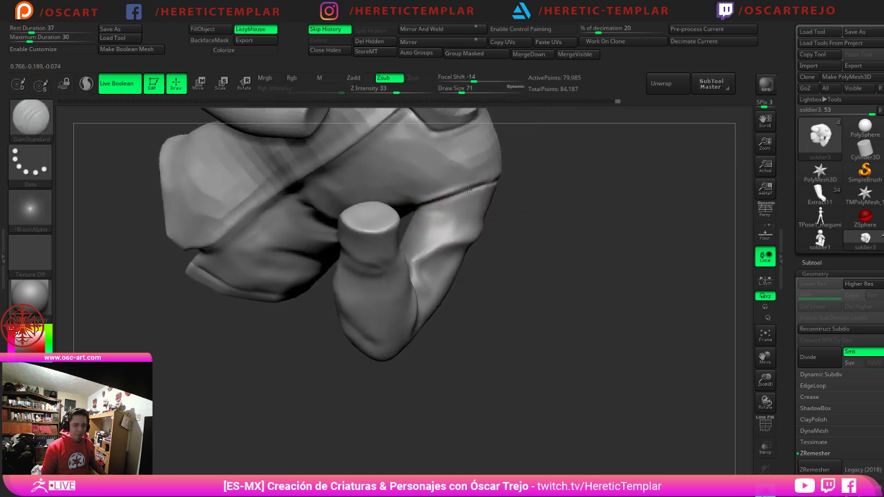
left_click_drag(417, 205, 546, 172)
Step: Reshape the side edge of the closed neck opening with the Move brush at draw size 120
key("s")
mouse_move(479, 184)
left_mouse_down()
mouse_move(539, 192)
mouse_move(507, 310)
mouse_move(513, 215)
mouse_move(562, 222)
left_mouse_up()
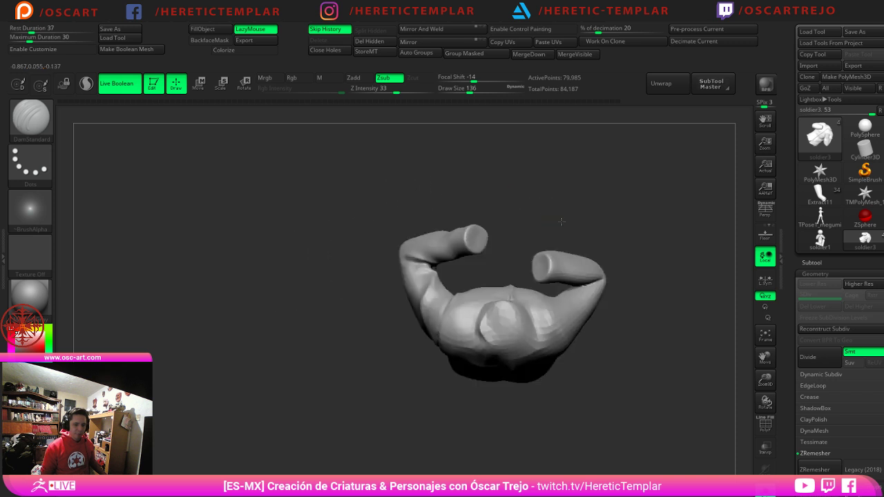
left_click_drag(489, 453, 385, 384, "alt")
mouse_move(386, 384)
left_mouse_down("alt")
mouse_move(253, 355)
mouse_move(285, 324)
left_mouse_up("alt")
key("b")
key("m")
key("v")
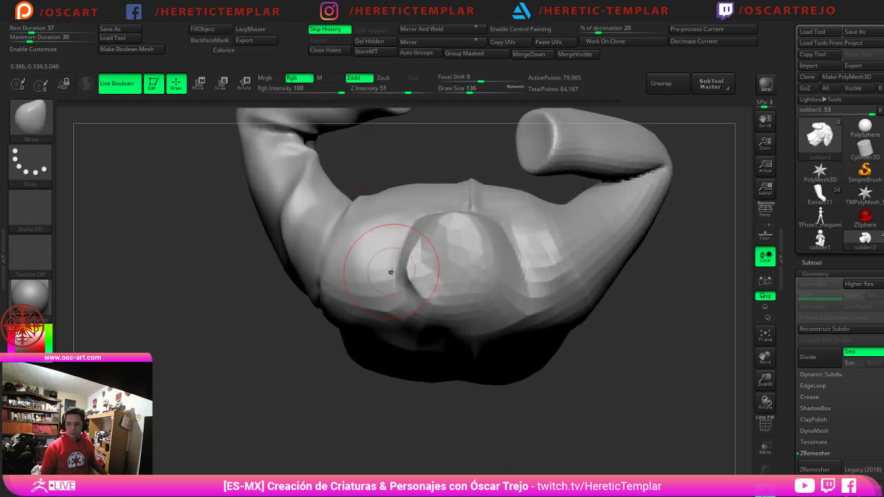
left_click_drag(416, 280, 409, 281)
key("s")
left_click_drag(463, 279, 458, 280)
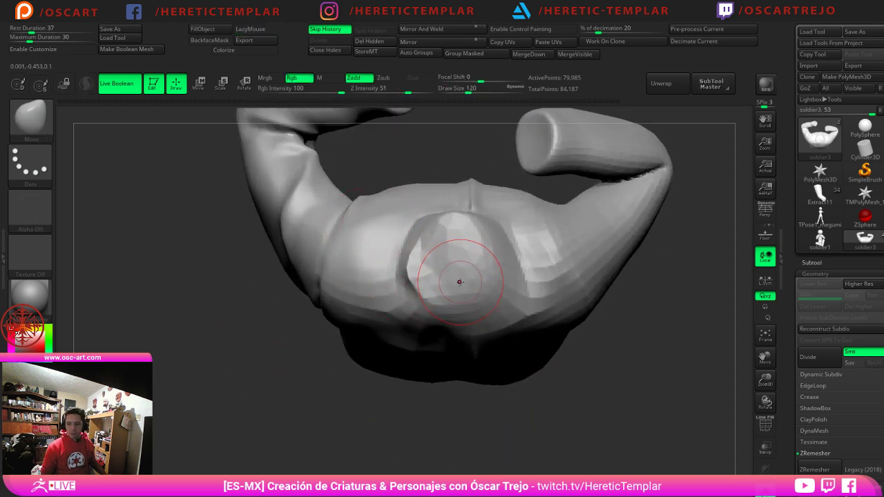
key("s")
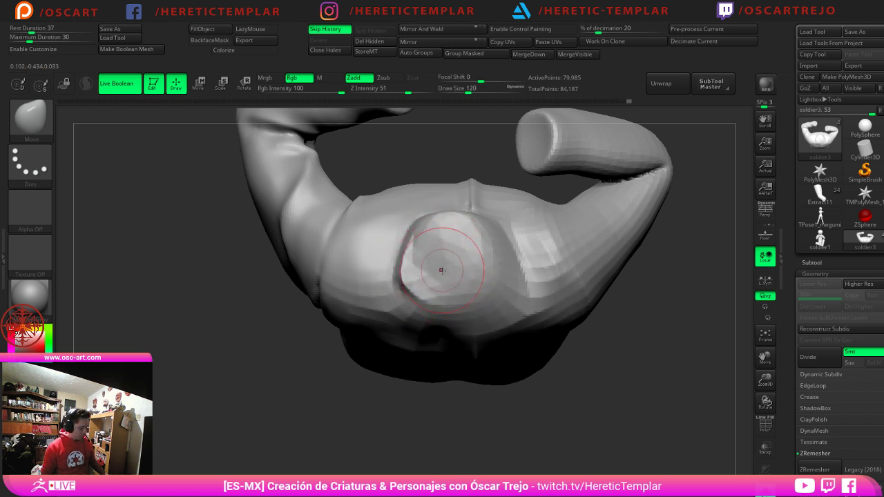
Step: Flatten the cap of the neck opening into an even plane with TrimDynamic, enlarging the draw size to 154
key("b")
key("t")
key("d")
key("]")
left_click_drag(444, 264, 446, 257)
key("[")
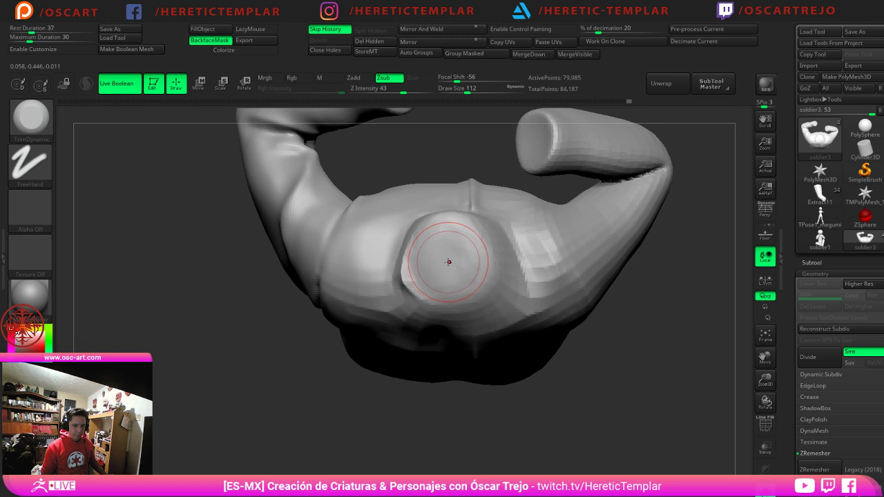
key("ctrl+z")
key("s")
left_click(449, 256)
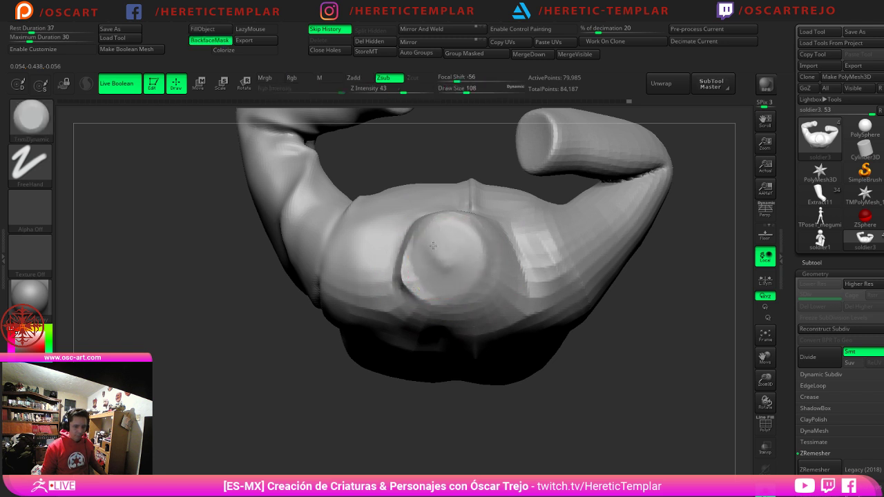
key("s")
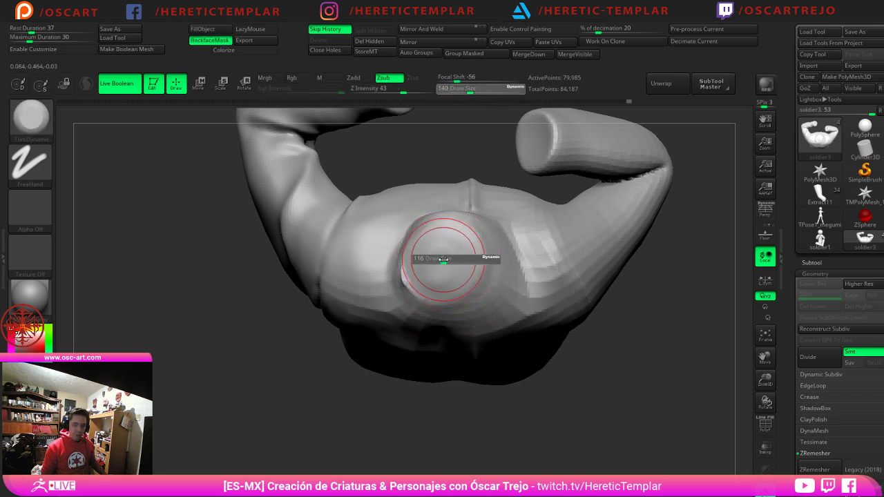
left_click(449, 260)
left_click_drag(446, 261, 460, 254)
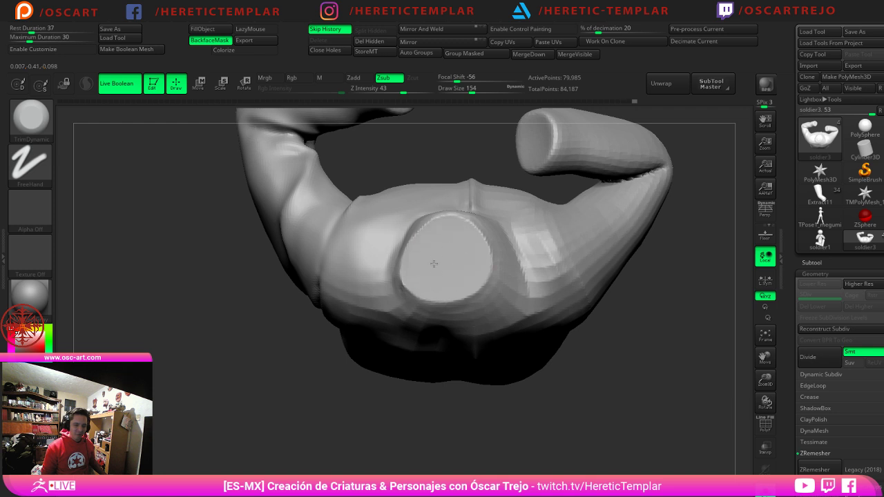
Step: Flatten the front and left side of the collar with TrimDynamic at draw size 97
mouse_move(319, 363)
left_mouse_down()
mouse_move(511, 304)
mouse_move(614, 256)
mouse_move(661, 288)
mouse_move(662, 233)
mouse_move(587, 219)
left_mouse_up()
key("s")
left_click_drag(509, 251, 502, 250)
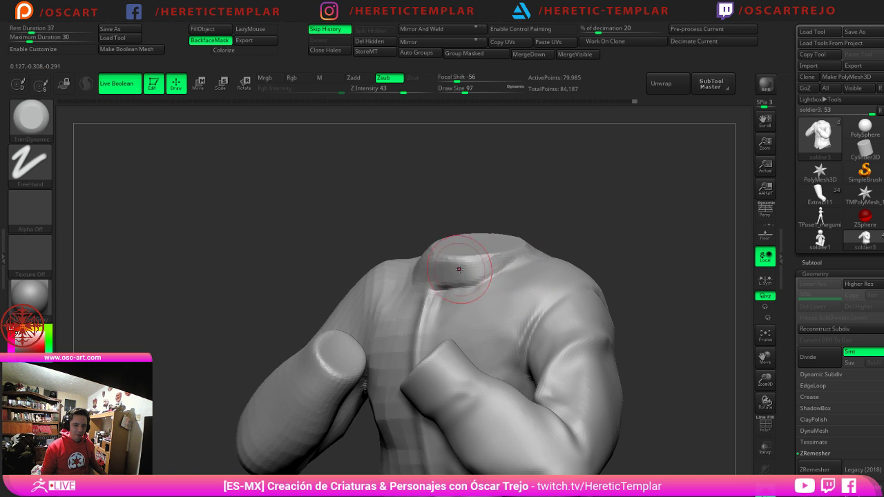
mouse_move(598, 217)
left_mouse_down()
mouse_move(535, 233)
mouse_move(513, 259)
mouse_move(456, 277)
left_mouse_up()
key("s")
left_click_drag(550, 235, 464, 259)
left_click_drag(582, 212, 581, 195, "shift")
Step: Adjust the collar's shape above the jacket opening with the Move brush at draw size 163
key("s")
mouse_move(507, 250)
left_mouse_down()
mouse_move(522, 250)
mouse_move(491, 253)
mouse_move(474, 226)
left_mouse_up()
key("s")
key("b")
key("m")
key("v")
key("s")
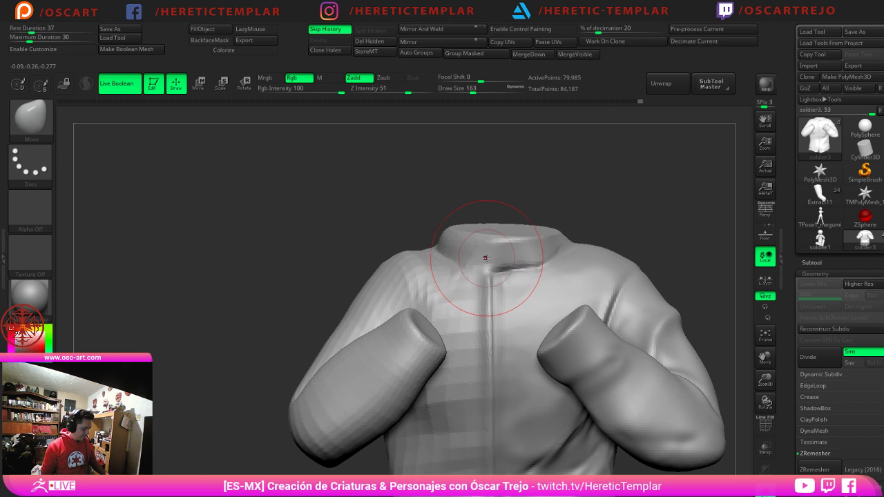
Step: Flatten the front of the collar above the jacket opening with TrimDynamic at draw size 83
key("b")
key("t")
key("d")
key("s")
left_click_drag(489, 263, 479, 265)
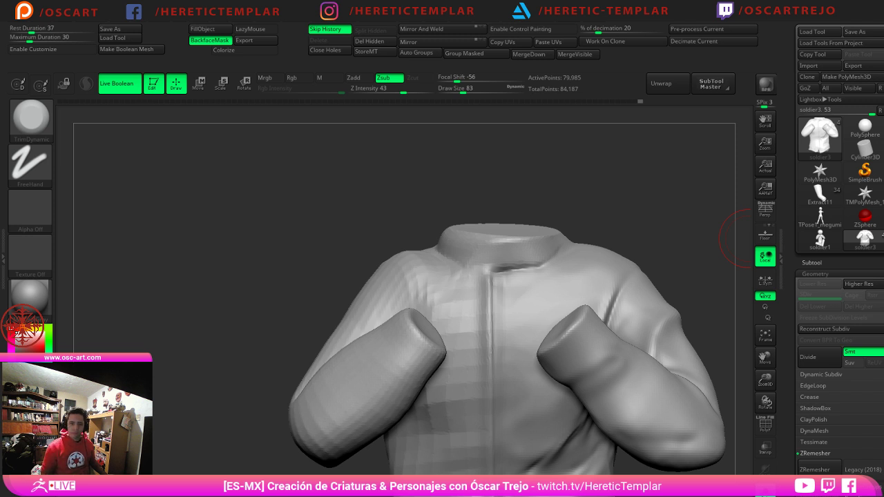
left_click_drag(413, 232, 564, 217)
left_click_drag(494, 211, 566, 228)
left_click_drag(498, 194, 544, 216)
Step: Carve a crease along the base of the collar at the back with DamStandard at draw size 83
key("b")
key("d")
key("s")
mouse_move(395, 235)
left_mouse_down()
mouse_move(426, 256)
mouse_move(472, 263)
mouse_move(422, 258)
left_mouse_up()
left_click_drag(587, 230, 530, 238)
left_click_drag(476, 269, 546, 256)
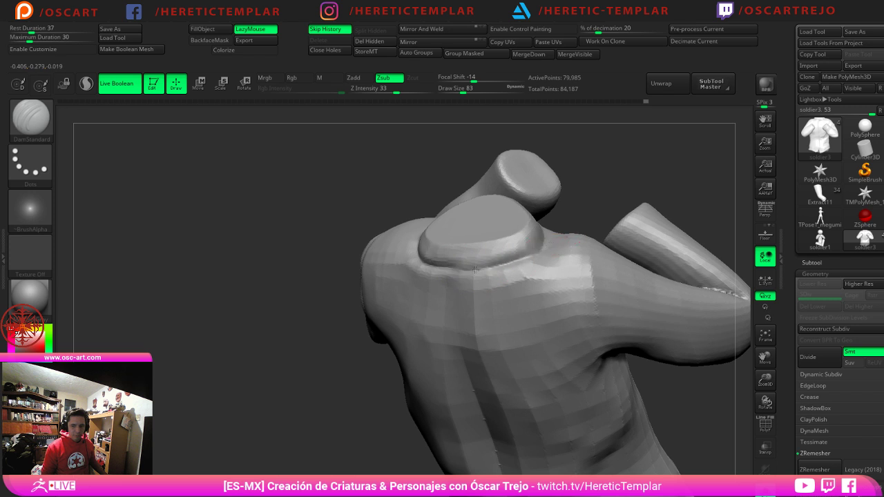
Step: Flatten the collar band around the back and sides with TrimDynamic at draw sizes 83 and 77
key("b")
key("t")
key("d")
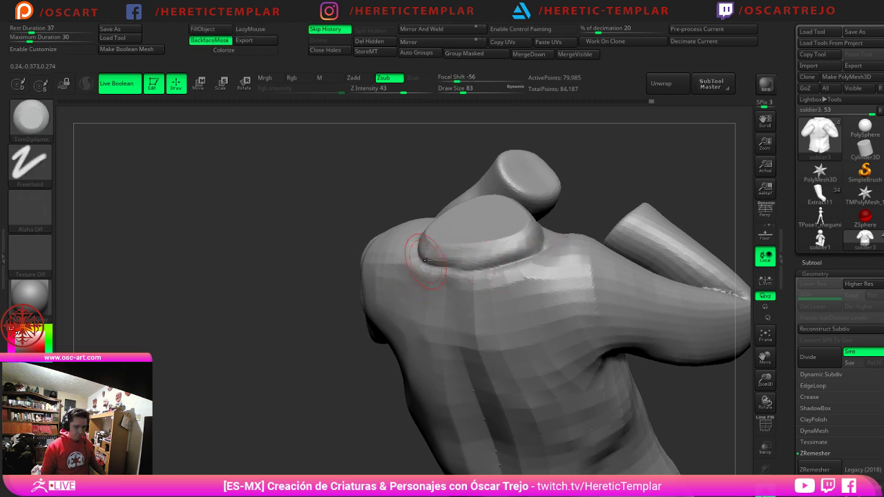
left_click_drag(465, 260, 538, 231)
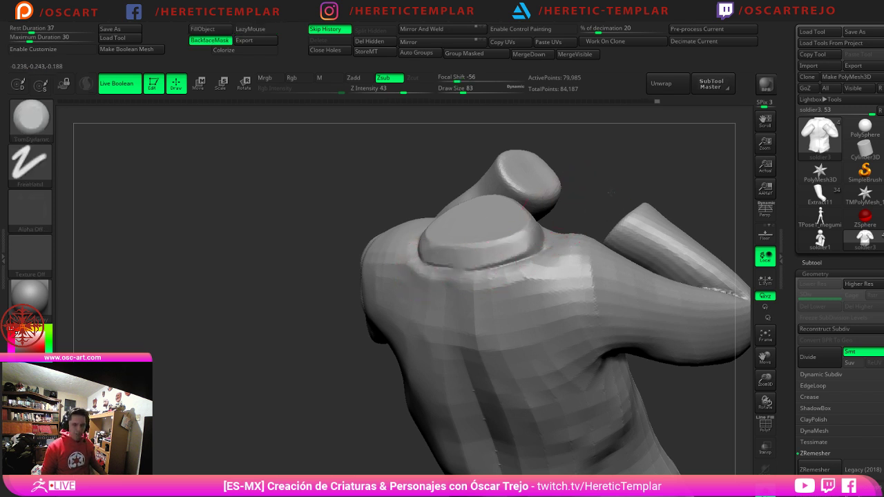
right_click_drag(587, 235, 524, 240)
key("s")
left_click_drag(520, 240, 517, 240)
left_click_drag(542, 224, 491, 255)
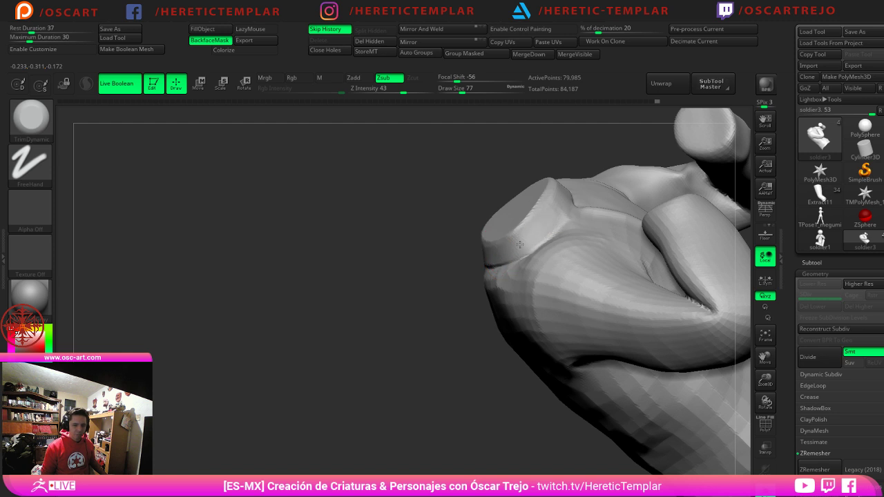
left_click_drag(420, 270, 538, 215)
left_click_drag(491, 233, 456, 214)
right_click_drag(453, 214, 691, 244)
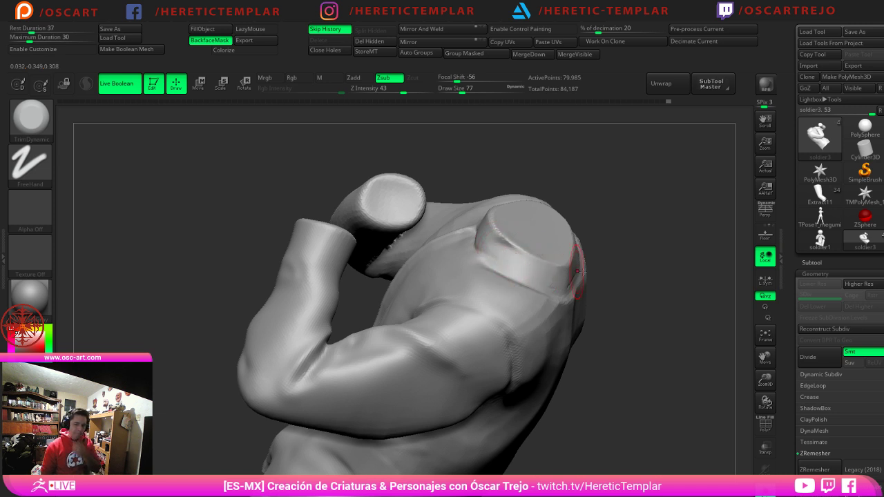
Step: Reshape the slope between the collar and the left shoulder with the Move brush at draw size 140
right_click_drag(582, 272, 670, 249)
right_click_drag(470, 239, 570, 239)
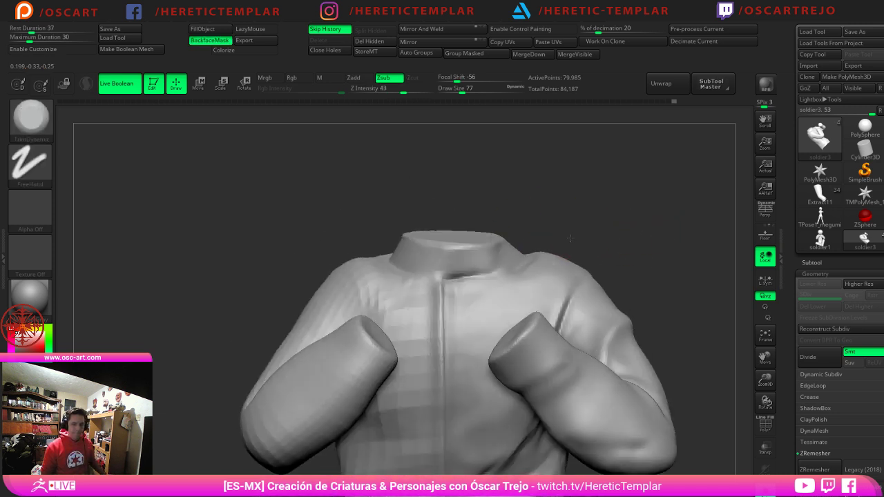
key("b")
key("m")
key("v")
left_click_drag(517, 257, 524, 258)
key("ctrl+z")
key("s")
key("s")
left_click_drag(523, 256, 513, 257)
left_click_drag(573, 218, 568, 287)
key("s")
left_click_drag(525, 252, 529, 252)
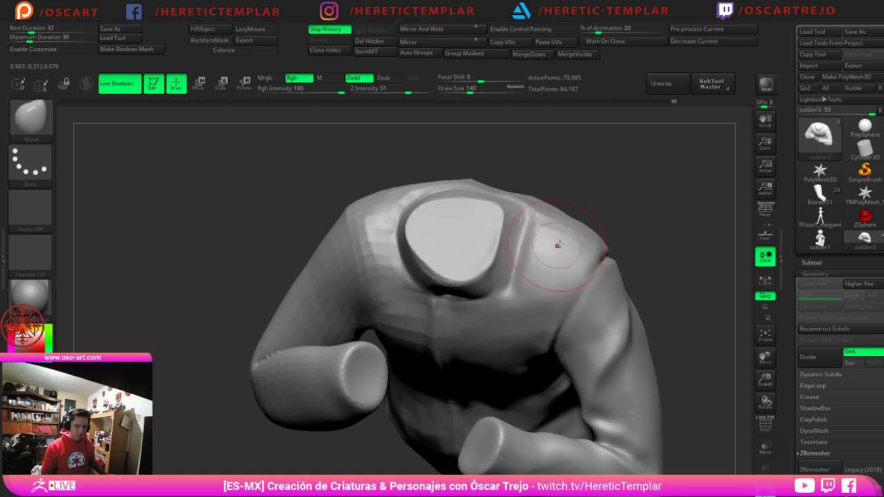
Step: Refine the left shoulder's outline beside the collar from the front with the Move brush at draw size 124
left_click_drag(629, 222, 639, 159)
key("s")
left_click_drag(528, 257, 520, 258)
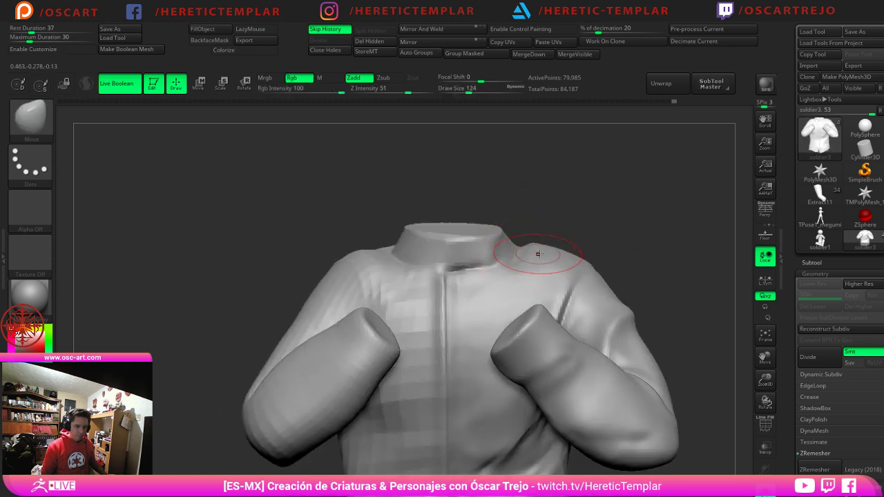
Step: Switch to DamStandard at draw size 71 and soften the front of the left sleeve's shoulder seam
left_click_drag(636, 258, 553, 288)
key("b")
key("d")
key("s")
key("s")
key("s")
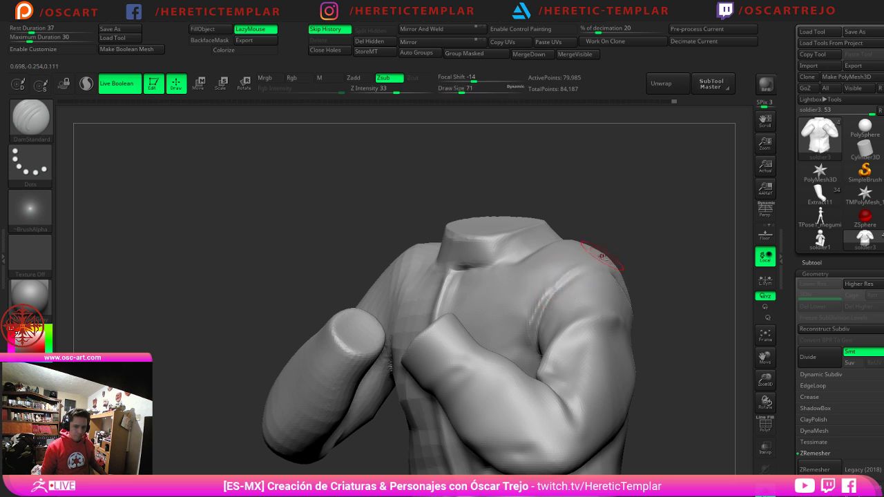
key("shift")
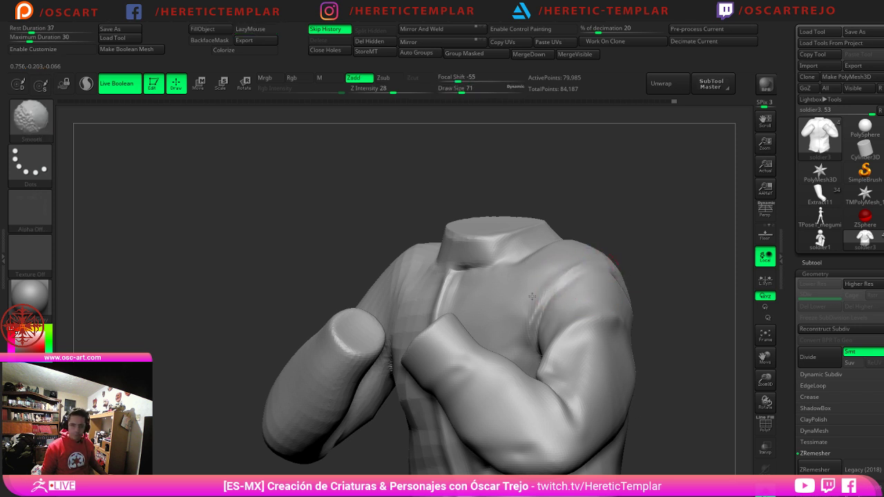
Step: Show the rest of the soldier's subtools again and frame the jacket's upper body
mouse_move(636, 250)
left_mouse_down("alt")
mouse_move(603, 194)
mouse_move(622, 234)
left_mouse_up("alt")
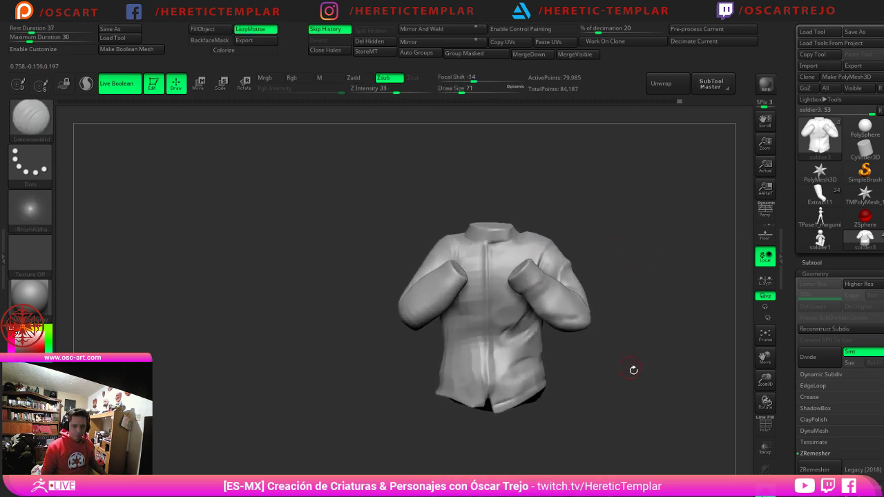
left_click(764, 475)
left_click_drag(698, 419, 617, 340, "alt")
mouse_move(564, 170)
left_mouse_down()
mouse_move(477, 173)
mouse_move(606, 201)
left_mouse_up()
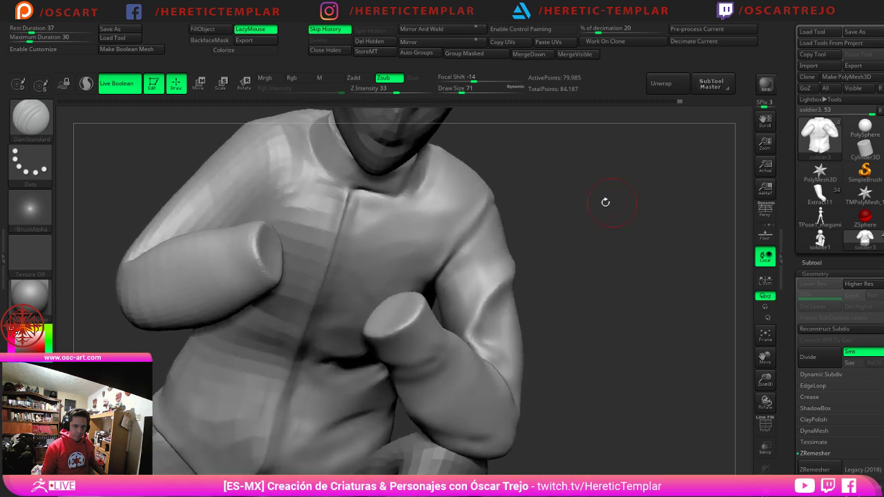
Step: Define the crease under the left front of the collar with DamStandard at draw size 51 and soften it
key("s")
left_click_drag(421, 201, 424, 201)
left_click_drag(607, 201, 535, 197)
key("s")
left_click_drag(410, 194, 397, 194)
key("s")
key("shift")
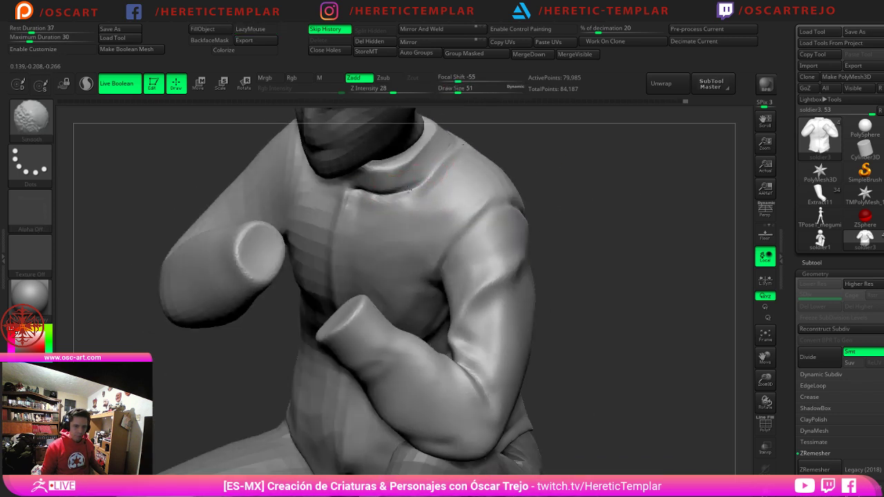
Step: Mask a narrow rounded strip across the top of each shoulder beside the collar at draw size 39
mouse_move(545, 156)
left_mouse_down()
mouse_move(552, 189)
mouse_move(582, 201)
mouse_move(598, 257)
left_mouse_up()
key("s")
mouse_move(437, 194)
left_mouse_down()
mouse_move(484, 198)
mouse_move(430, 194)
left_mouse_up()
key("bracketleft")
key("ctrl+z")
key("bracketleft")
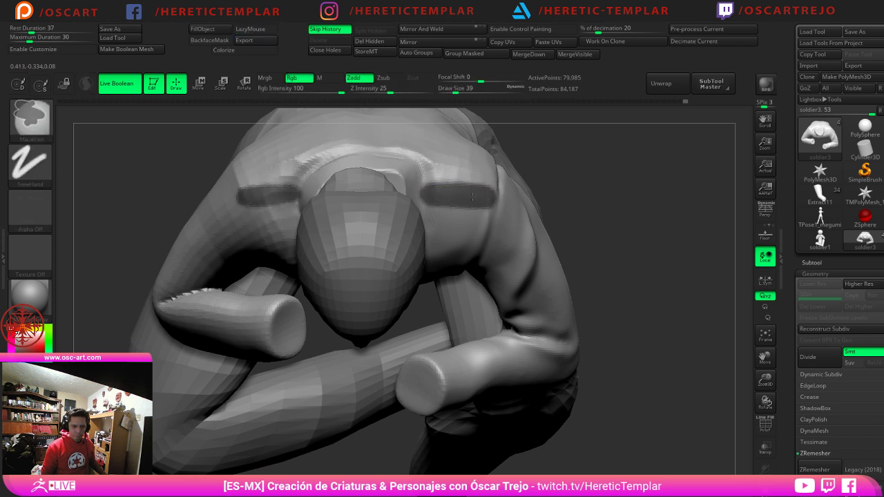
left_click_drag(294, 190, 245, 193, "ctrl")
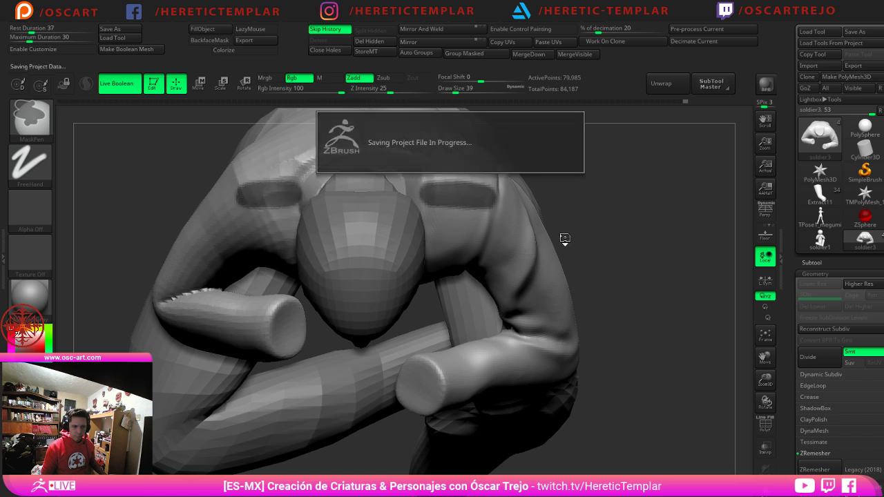
left_click_drag(562, 243, 556, 197)
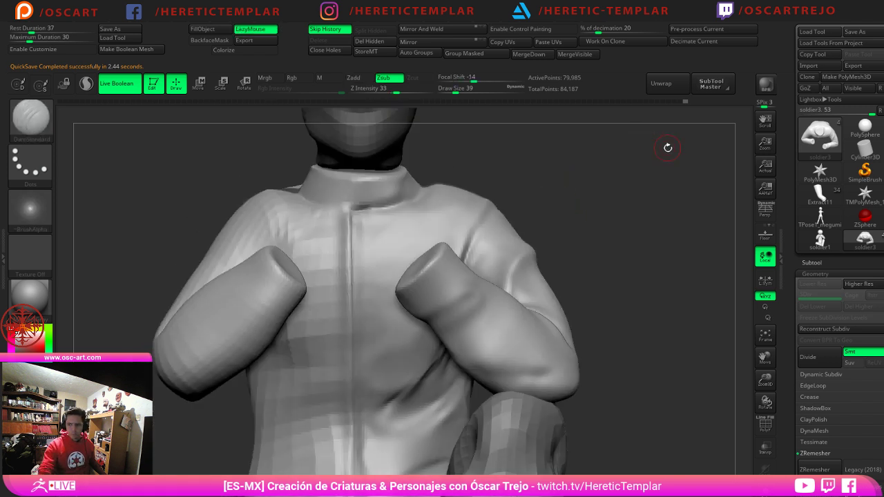
left_click_drag(787, 279, 799, 181)
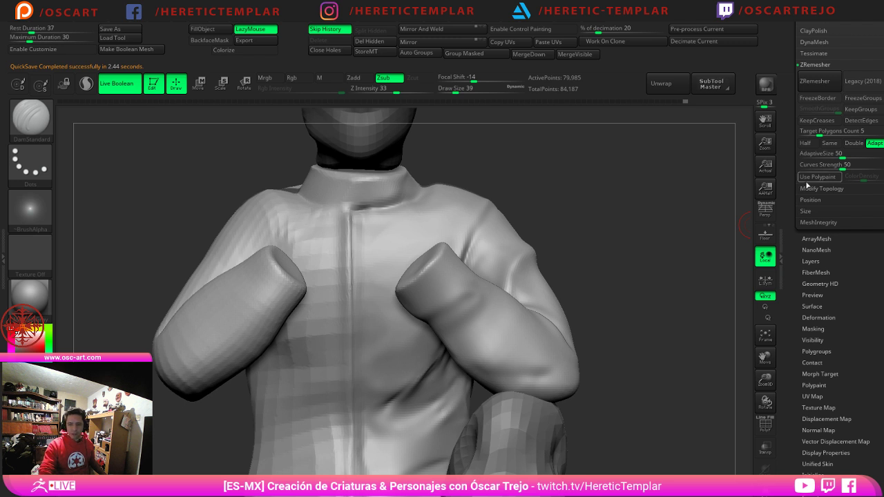
left_click_drag(789, 156, 786, 224)
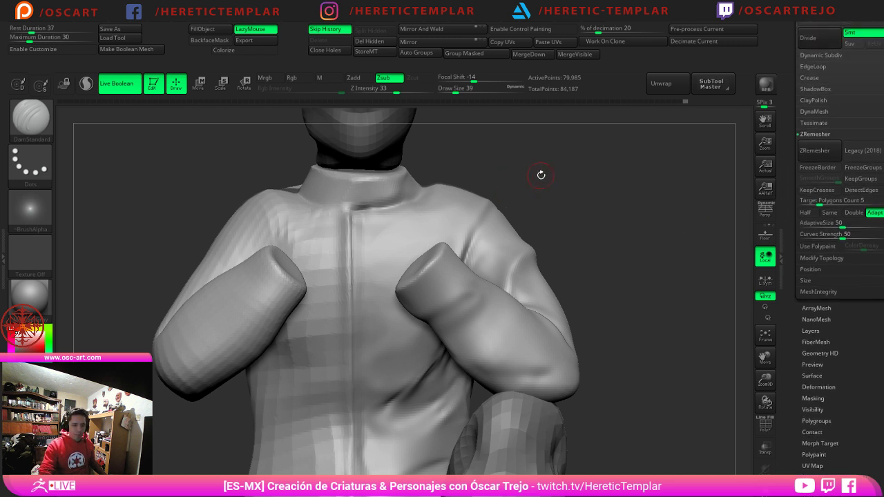
left_click_drag(541, 174, 534, 214)
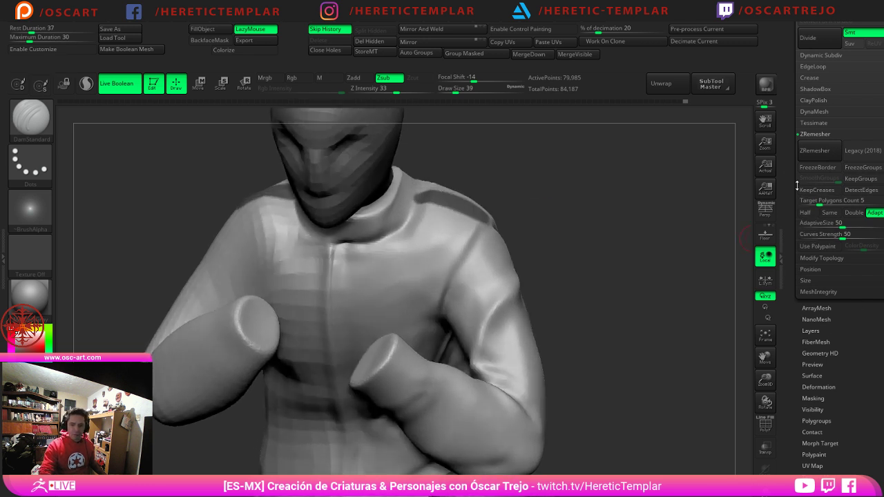
Step: Open the jacket's Extract settings and preview an extraction from the shoulder masks at thickness 0.02
left_click(806, 280)
left_click_drag(799, 316, 811, 231)
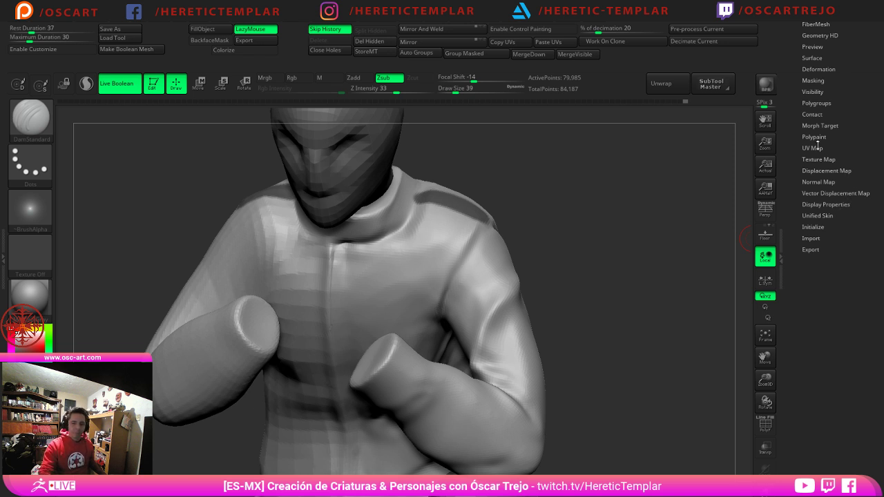
left_click_drag(790, 118, 784, 179)
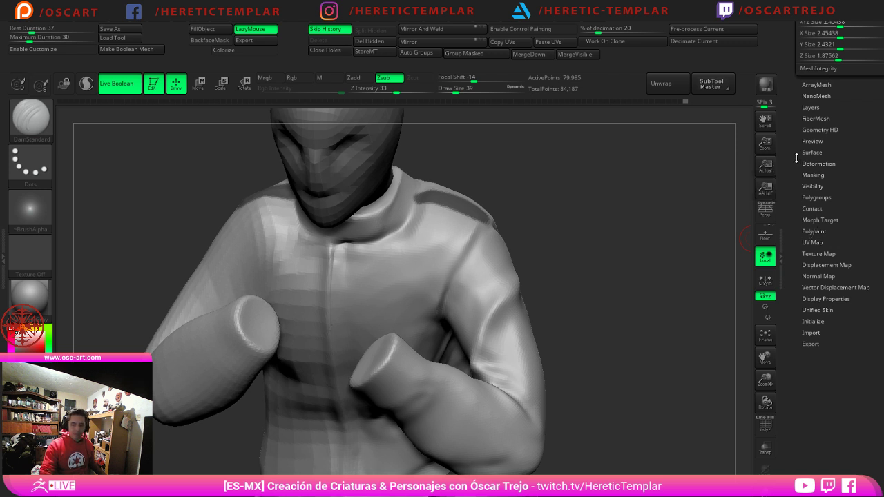
left_click_drag(796, 158, 790, 217)
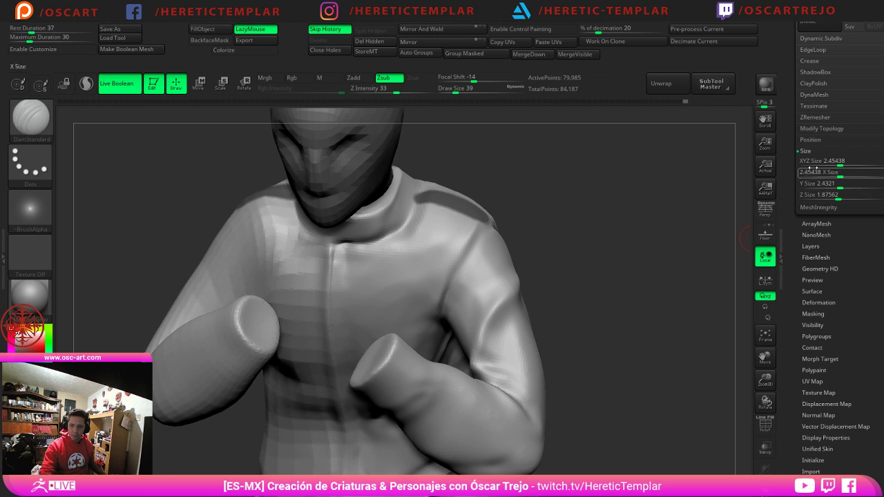
left_click(817, 150)
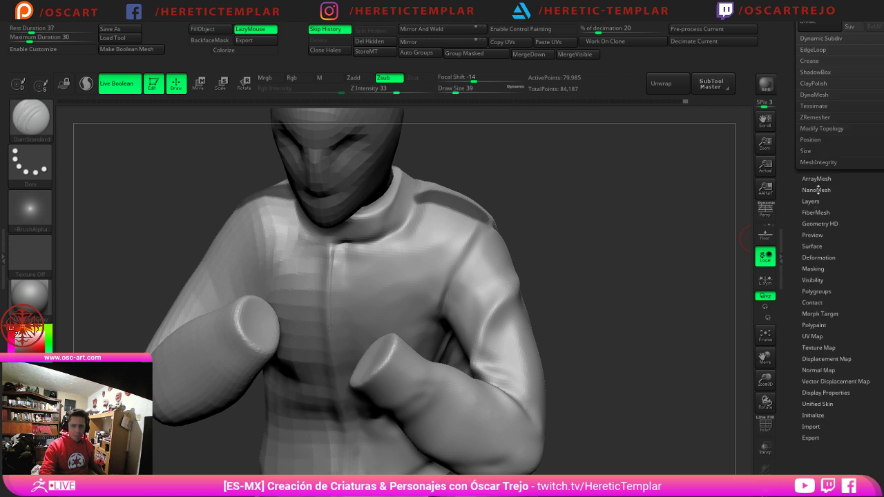
left_click_drag(806, 170, 804, 260)
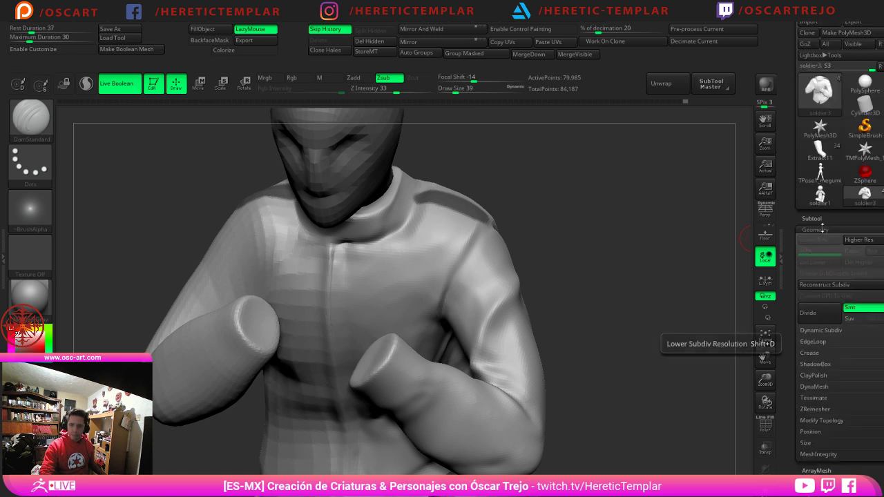
left_click(812, 217)
left_click_drag(788, 447, 790, 338)
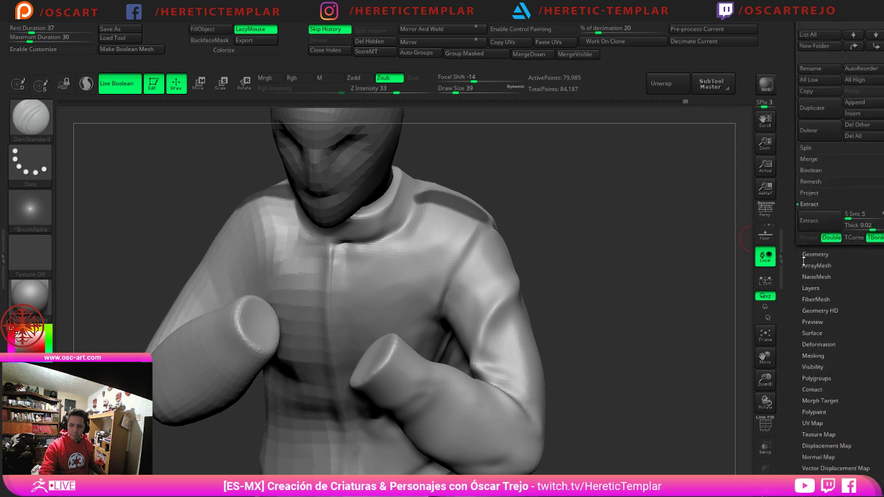
left_click(815, 230)
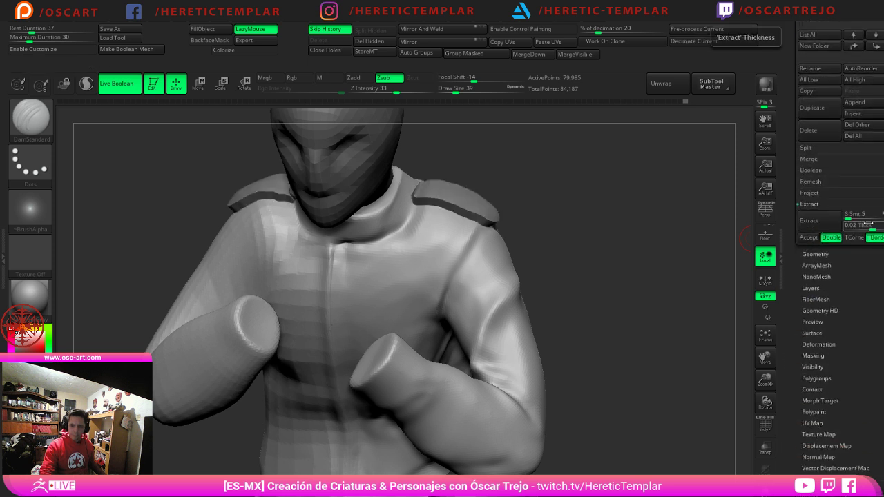
Step: Set the extract thickness to 0.01 and accept the shoulder straps as a new subtool
type("0.0")
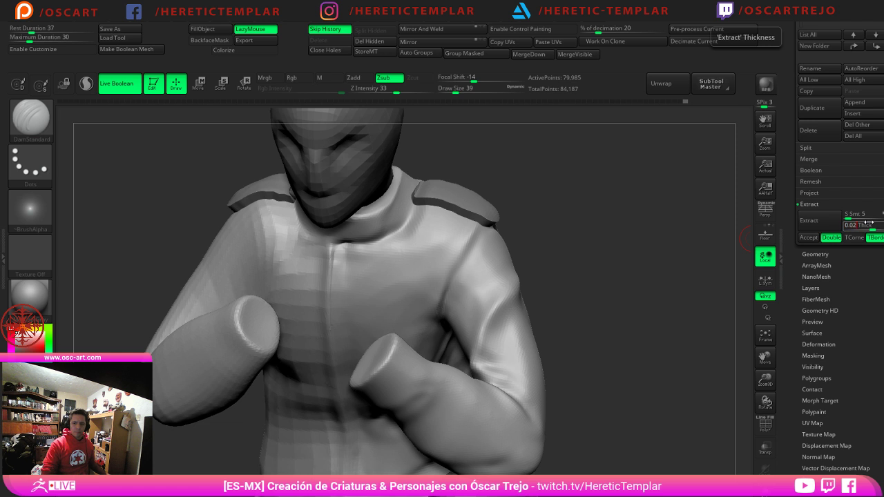
type("1")
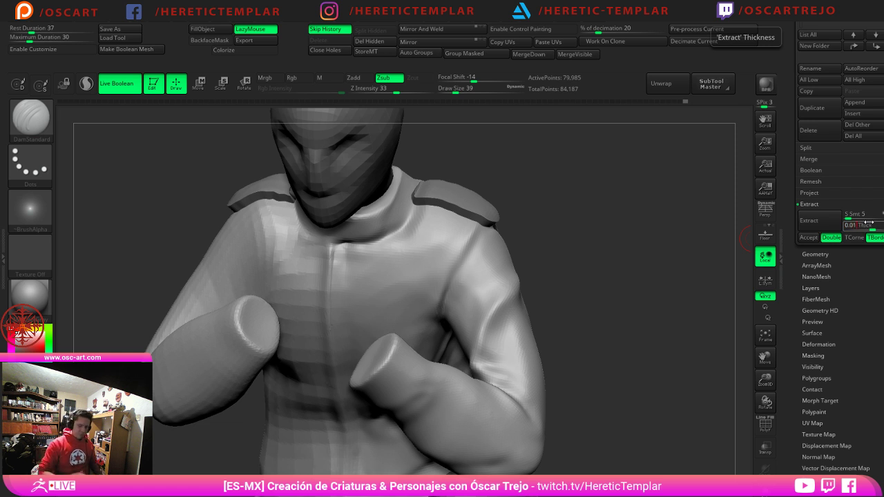
key("Return")
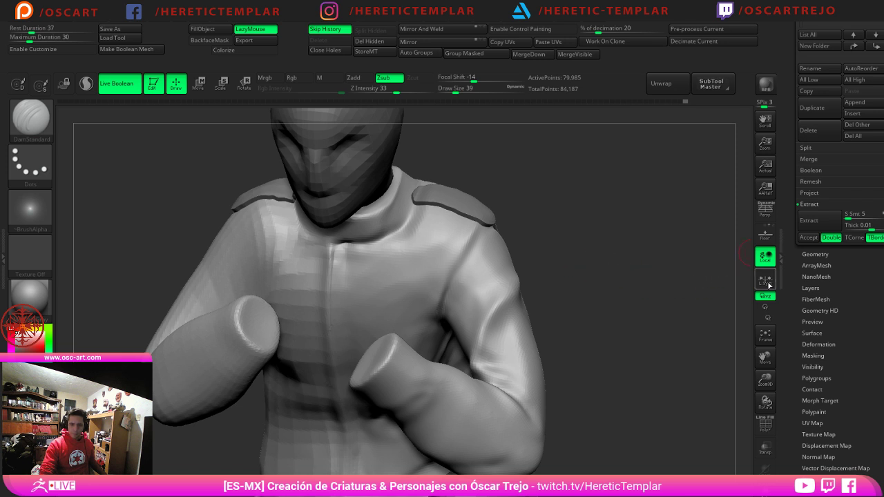
left_click(804, 239)
Step: Try softening and reshaping the extracted shoulder straps with Smooth and Move, and delete that strap subtool
key("s")
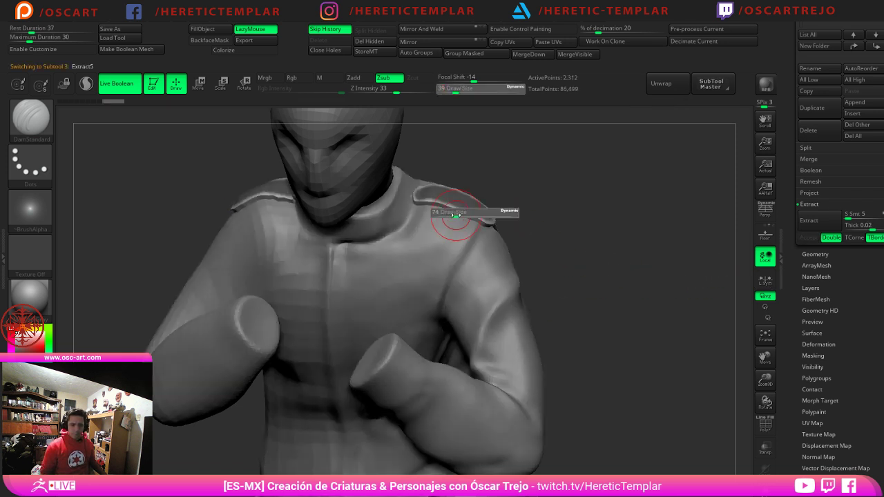
mouse_move(456, 215)
left_mouse_down()
mouse_move(473, 215)
mouse_move(436, 203)
mouse_move(470, 208)
left_mouse_up()
mouse_move(570, 177)
left_mouse_down()
mouse_move(537, 178)
mouse_move(505, 103)
left_mouse_up()
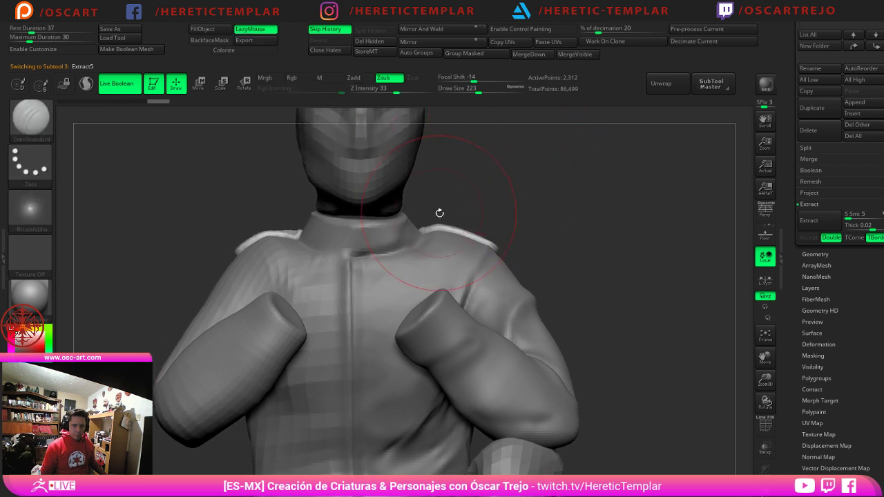
left_click_drag(464, 232, 439, 232, "shift")
left_click_drag(525, 183, 480, 239)
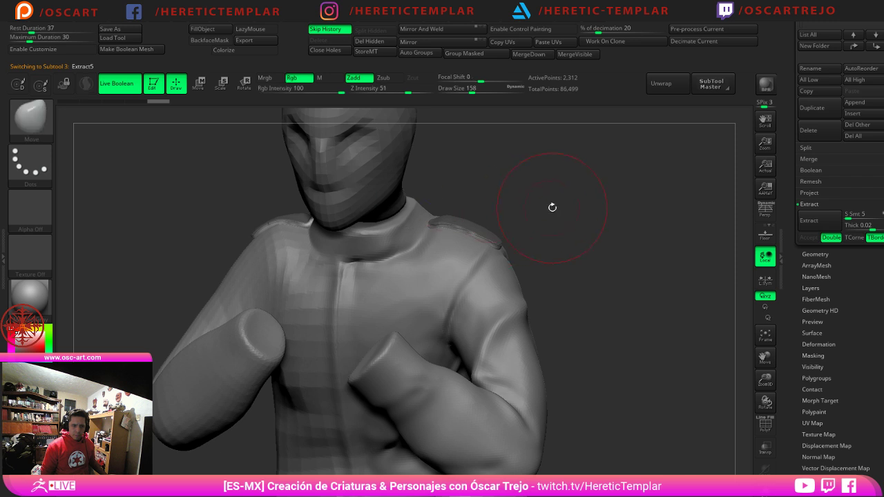
left_click_drag(552, 208, 535, 217, "shift")
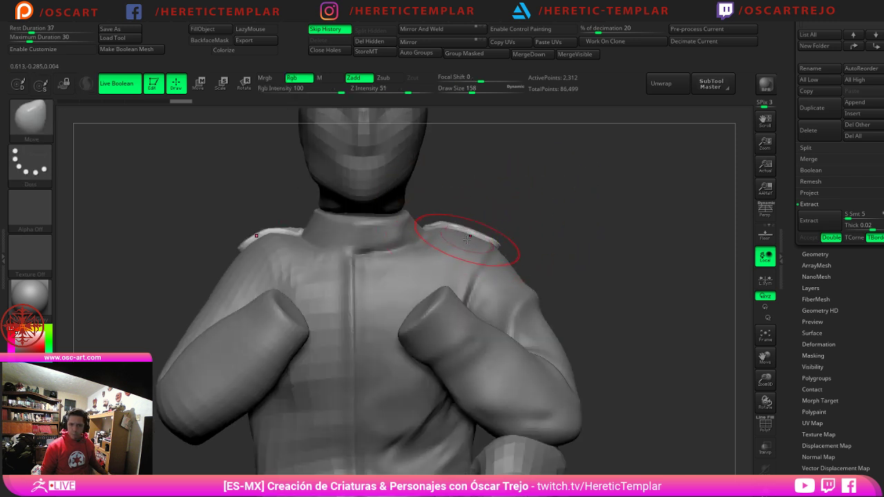
key("s")
mouse_move(471, 240)
left_mouse_down()
mouse_move(470, 232)
mouse_move(461, 235)
mouse_move(468, 227)
left_mouse_up()
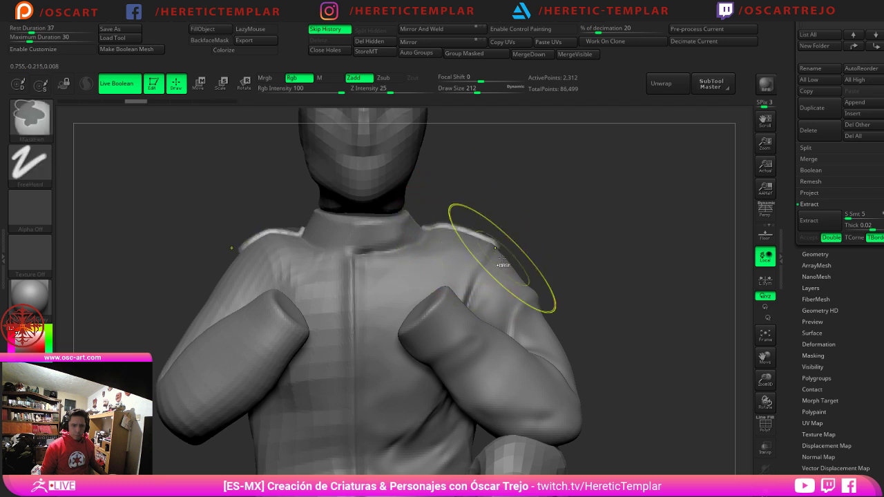
left_click(809, 132)
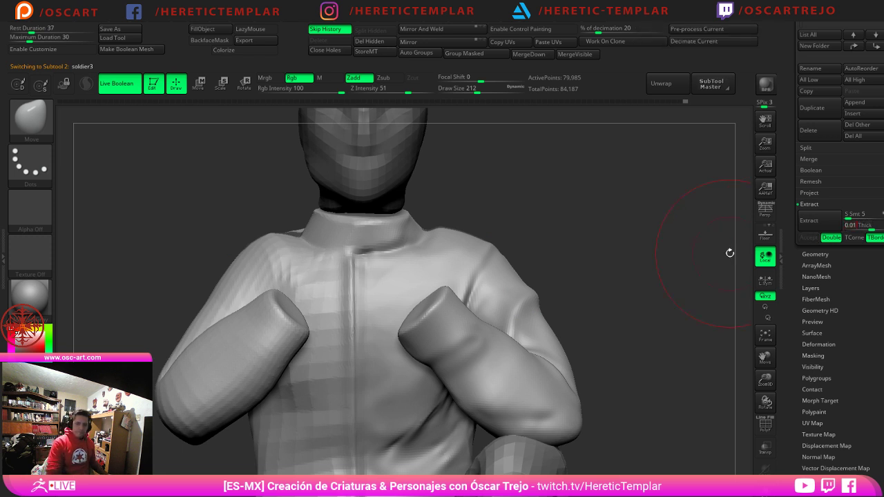
Step: Extract the masked shoulder strips again from the jacket at thickness 0.005 and accept them as a subtool
key("BackSpace")
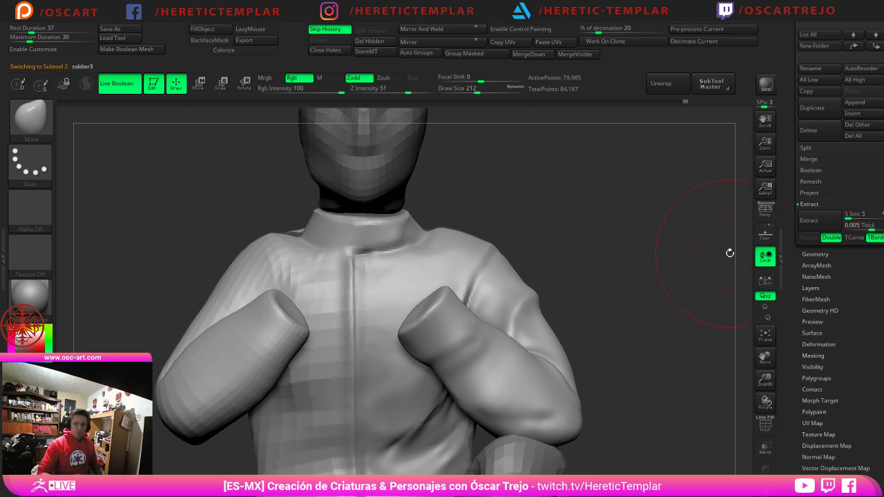
left_click(808, 220)
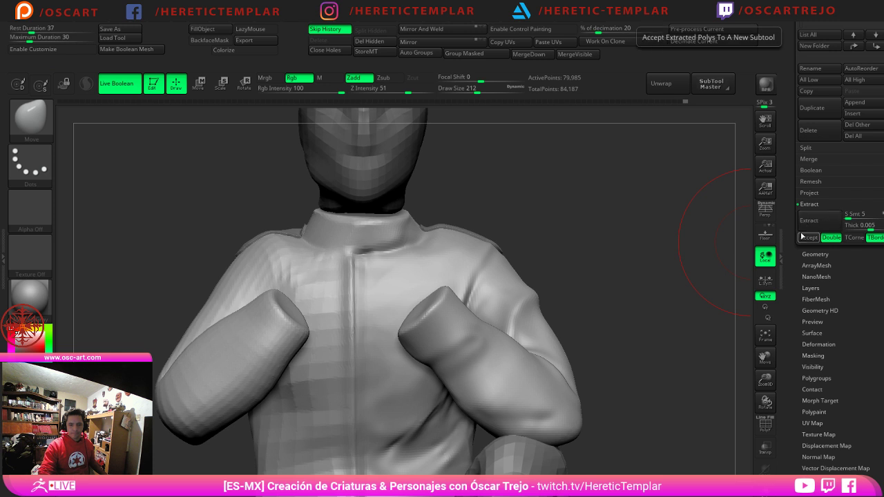
left_click(801, 238)
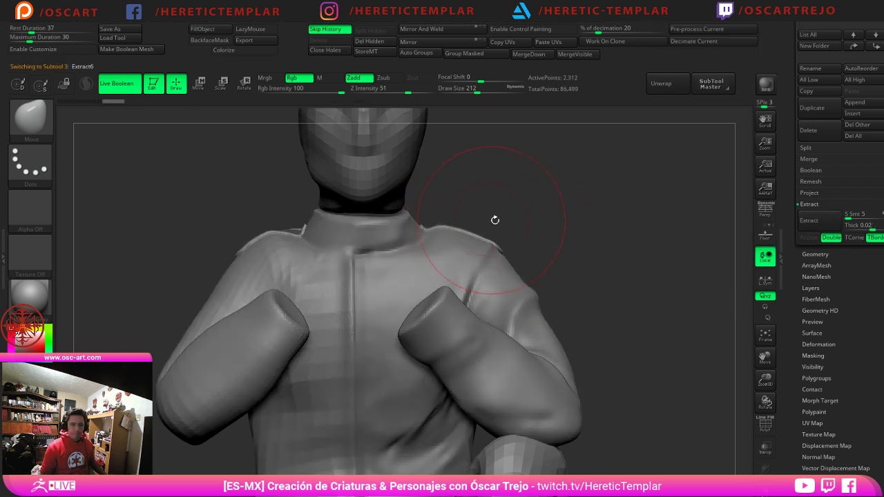
Step: Smooth the surface and edges of the thin shoulder straps at draw size 299
left_click_drag(500, 217, 456, 241)
key("s")
mouse_move(479, 249)
left_mouse_down()
mouse_move(487, 249)
mouse_move(465, 241)
left_mouse_up()
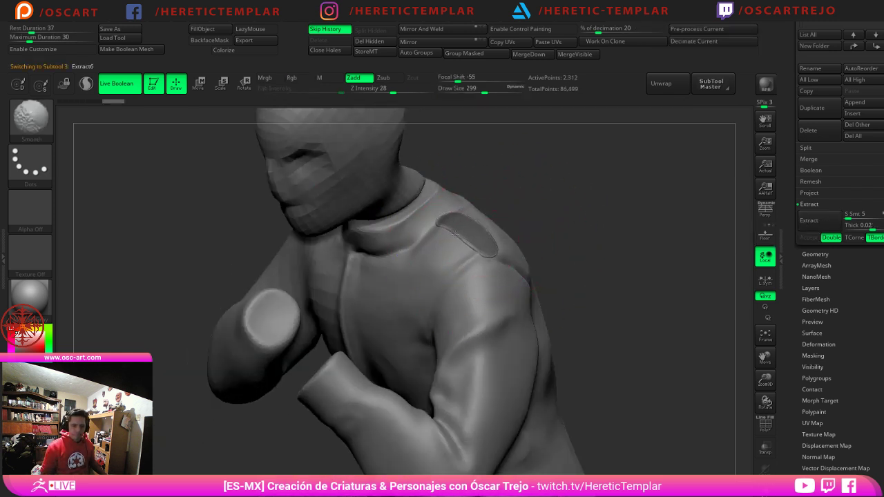
left_click_drag(542, 209, 622, 220)
left_click_drag(460, 222, 475, 232, "shift")
left_click_drag(597, 220, 559, 208, "shift")
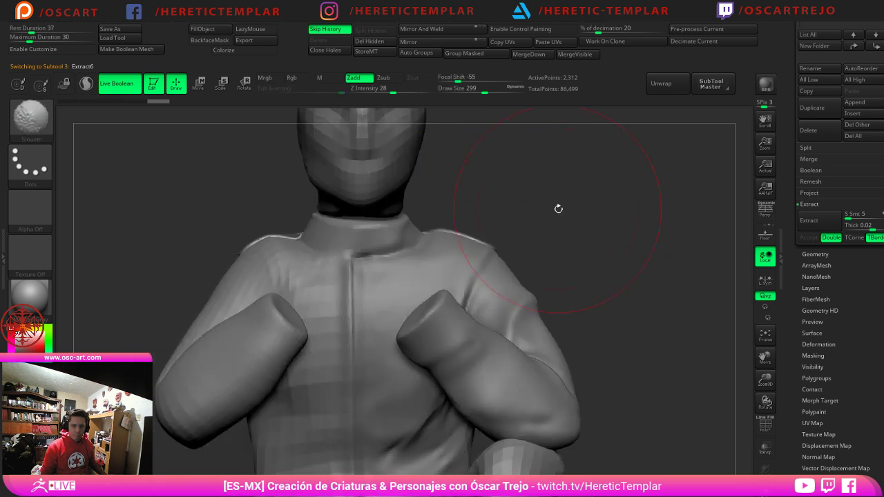
Step: Lift and adjust the shoulder straps' ends over the jacket with the Move brush at draw size 167
mouse_move(470, 237)
left_mouse_down()
mouse_move(470, 229)
mouse_move(455, 235)
mouse_move(496, 246)
left_mouse_up()
key("s")
key("s")
left_click_drag(494, 244, 496, 248)
left_click_drag(448, 229, 446, 231)
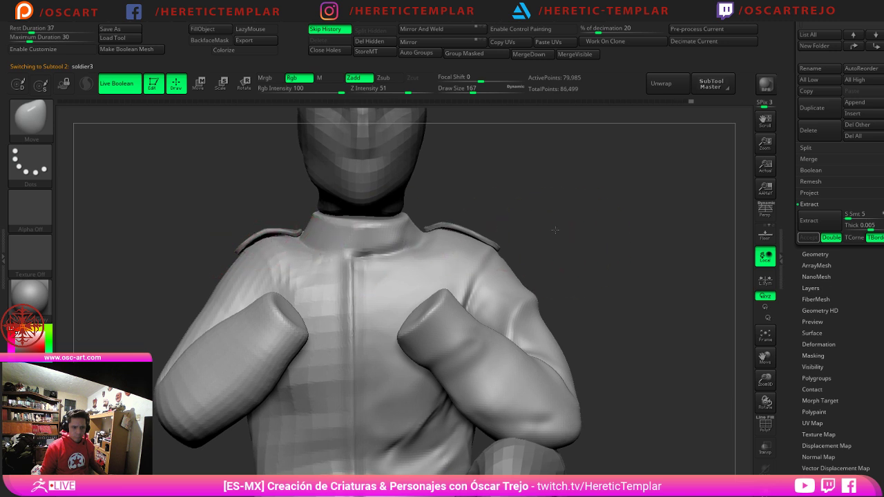
Step: Switch to the Clay brush at draw size 128 on the jacket and isolate its torso polygroup
mouse_move(554, 228)
left_mouse_down()
mouse_move(563, 198)
mouse_move(535, 201)
mouse_move(523, 182)
mouse_move(599, 215)
mouse_move(571, 211)
mouse_move(582, 238)
left_mouse_up()
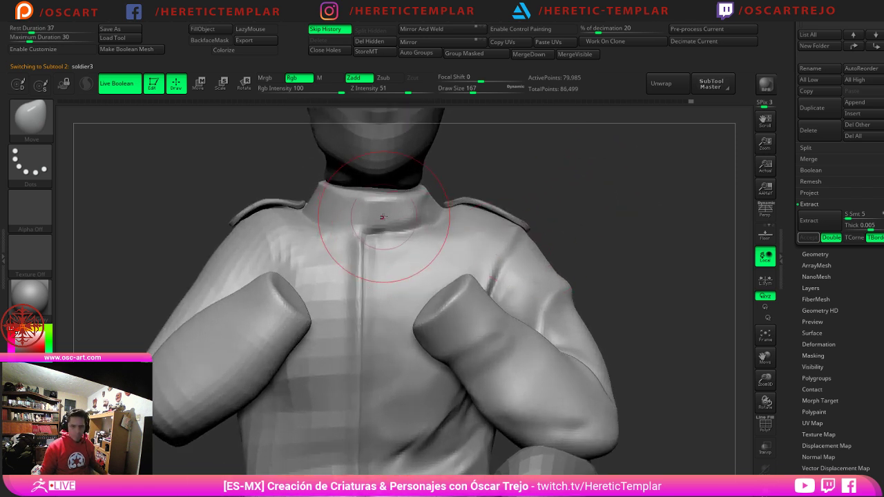
key("b")
key("c")
key("l")
key("s")
left_click_drag(365, 236, 363, 235)
key("s")
left_click_drag(316, 255, 315, 255)
left_click(306, 265, "ctrl+shift")
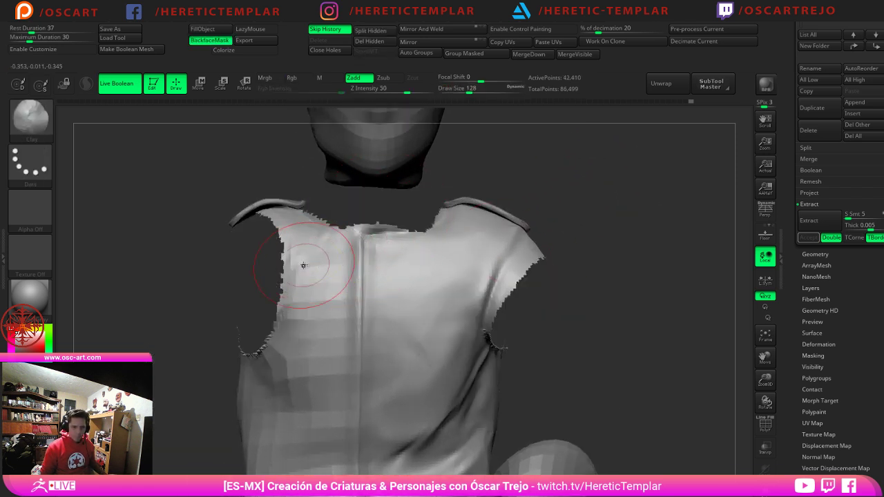
Step: Build up the torso on the soldier's right side with Clay at draw size 112 and intensity 50
key("s")
left_click_drag(296, 358, 294, 359)
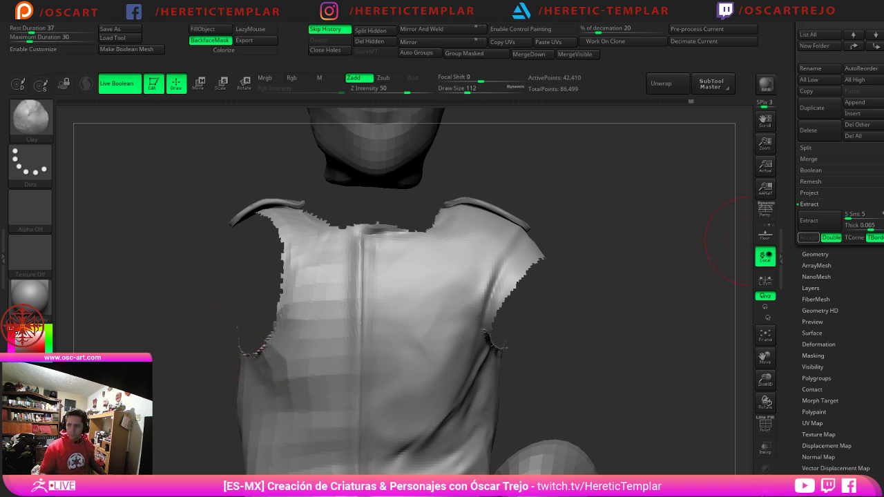
left_click_drag(184, 409, 201, 359)
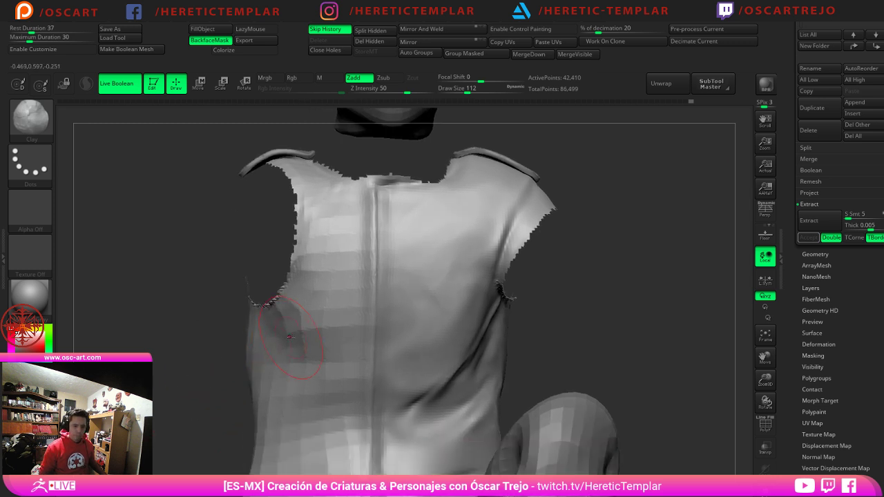
Step: Sculpt a curved fold from the soldier's right armpit to beneath the chest with Standard at draw size 87, and soften it
key("b")
key("s")
key("t")
key("s")
left_click_drag(293, 330, 288, 330)
mouse_move(284, 308)
left_mouse_down()
mouse_move(294, 357)
mouse_move(334, 400)
mouse_move(270, 318)
left_mouse_up()
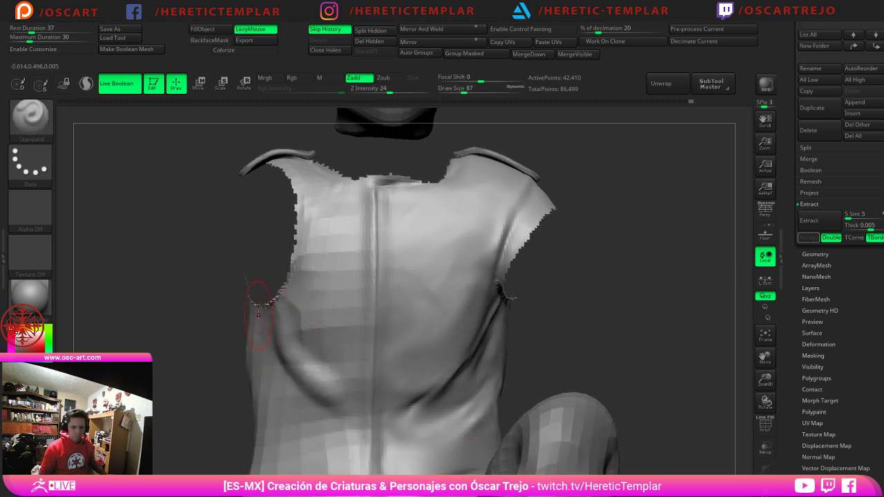
left_click_drag(301, 373, 305, 339, "shift")
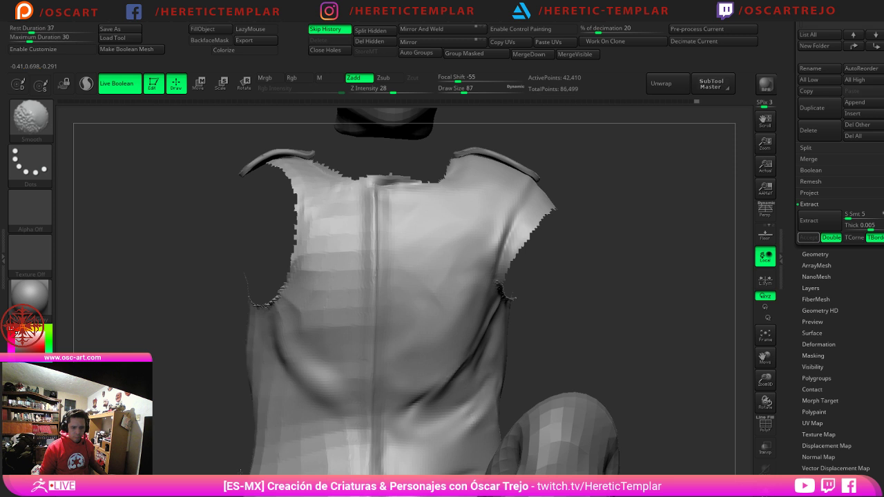
Step: Smooth the soldier's right flank and chest, and shape the folds beneath the chest with Standard at draw size 97
mouse_move(199, 473)
left_mouse_down("alt")
mouse_move(227, 375)
mouse_move(258, 384)
left_mouse_up("alt")
key("s")
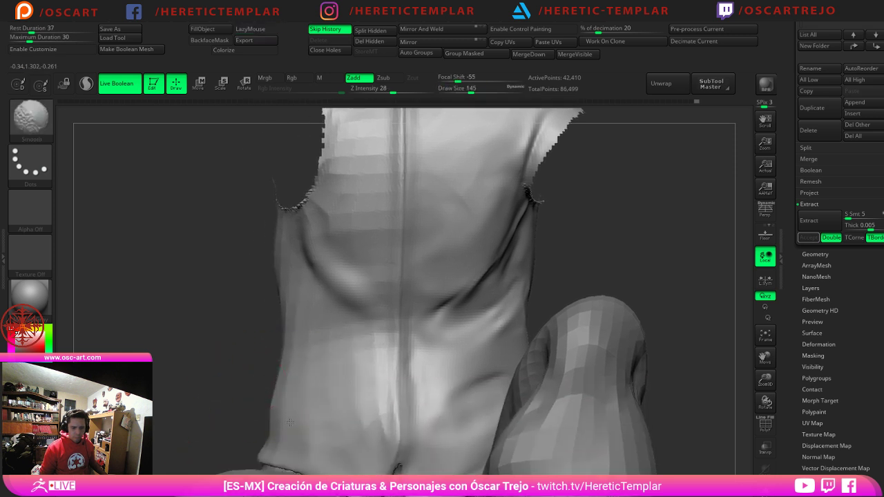
left_click_drag(290, 423, 294, 366, "shift")
key("s")
mouse_move(395, 357)
left_mouse_down()
mouse_move(295, 391)
mouse_move(382, 347)
mouse_move(325, 340)
mouse_move(310, 329)
mouse_move(347, 308)
mouse_move(323, 299)
mouse_move(311, 269)
left_mouse_up()
left_click_drag(251, 282, 253, 413, "alt")
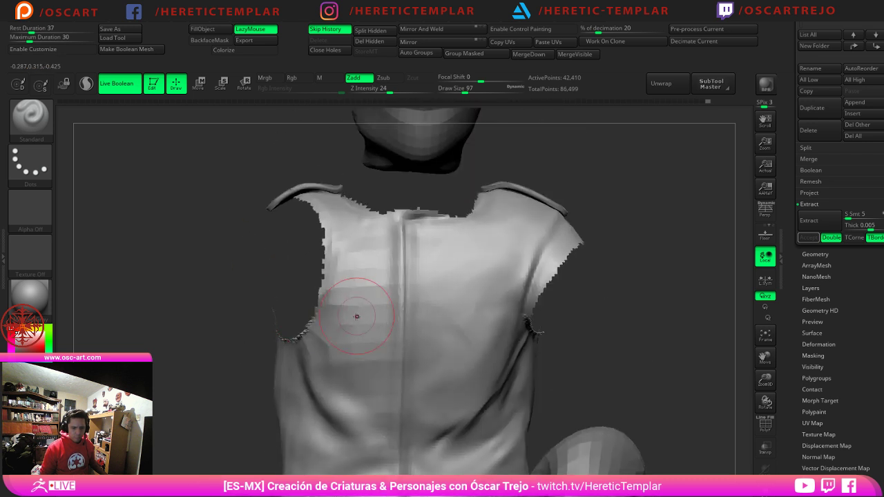
mouse_move(360, 286)
left_mouse_down("shift")
mouse_move(360, 248)
mouse_move(348, 258)
mouse_move(337, 249)
left_mouse_up("shift")
Step: Carve vertical creases beside the soldier's right armhole with DamStandard at draw size 71
key("s")
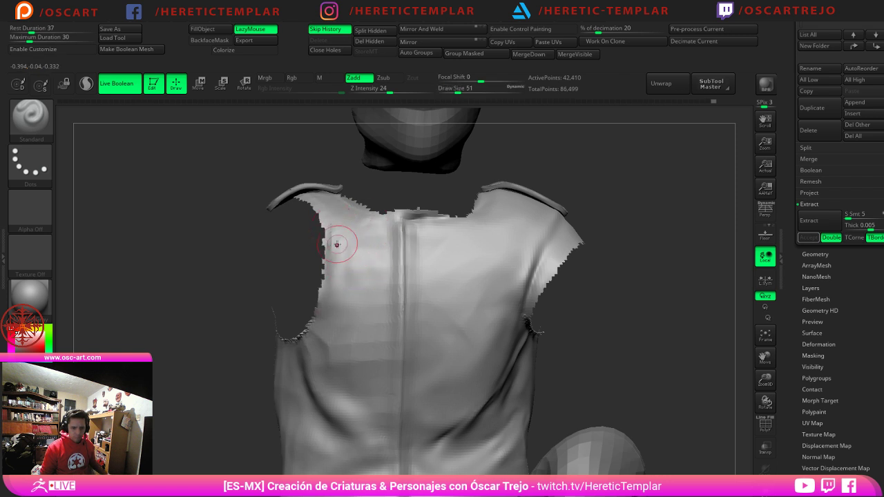
key("b")
key("d")
key("s")
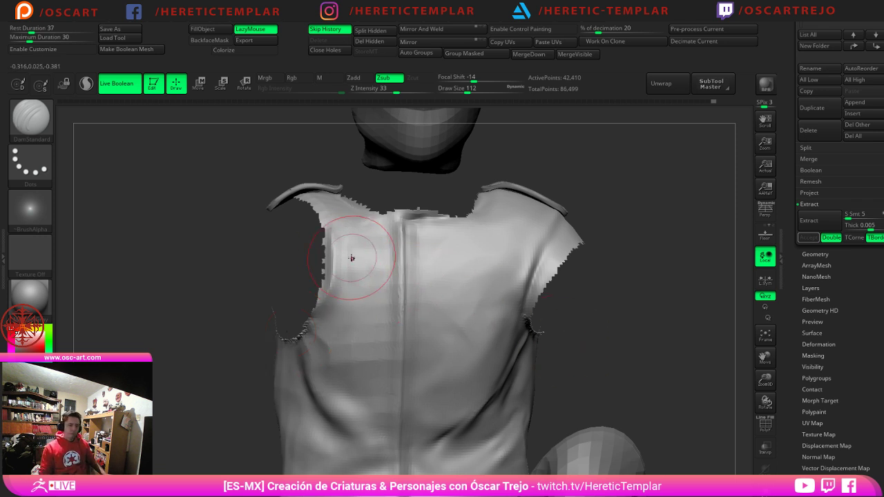
key("s")
left_click_drag(360, 267, 327, 300)
left_click_drag(348, 243, 328, 302)
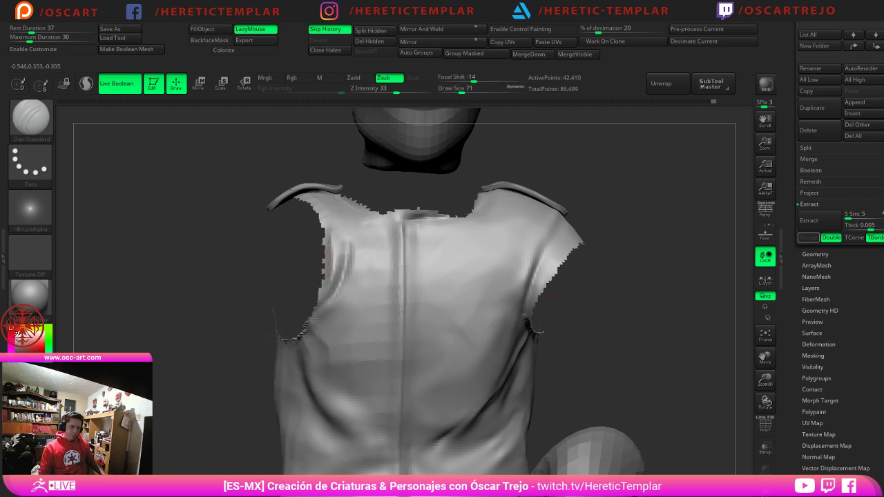
Step: Crease the fold running inward from the soldier's right armpit with DamStandard at draw size 62 and soften it
key("shift")
key("s")
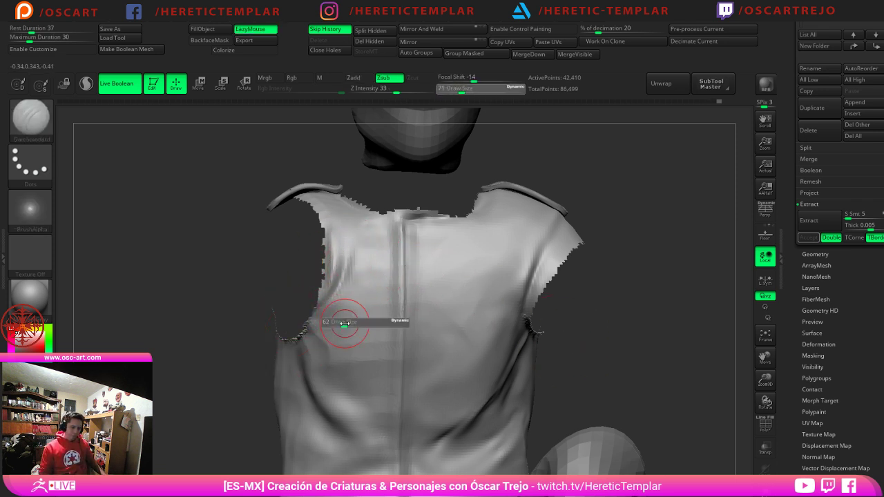
left_click_drag(345, 323, 339, 360)
mouse_move(306, 333)
left_mouse_down()
mouse_move(357, 390)
mouse_move(353, 379)
left_mouse_up()
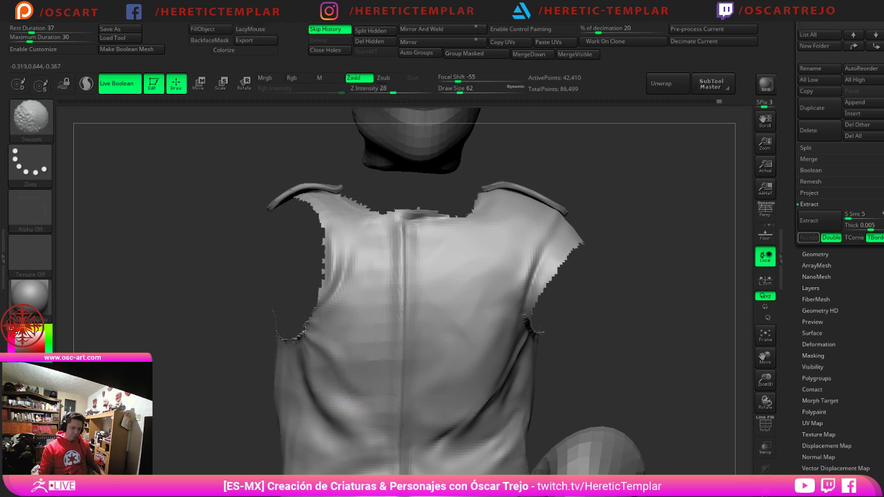
Step: Sculpt the folds running down from the soldier's right armpit at draw size 62 and smooth them
left_click_drag(305, 331, 329, 344, "shift")
mouse_move(354, 266)
left_mouse_down()
mouse_move(316, 332)
mouse_move(358, 391)
mouse_move(345, 380)
left_mouse_up()
left_click_drag(316, 339, 355, 386)
left_click_drag(355, 385, 352, 377, "shift")
mouse_move(209, 384)
left_mouse_down("alt")
mouse_move(185, 365)
mouse_move(219, 378)
left_mouse_up("alt")
key("shift")
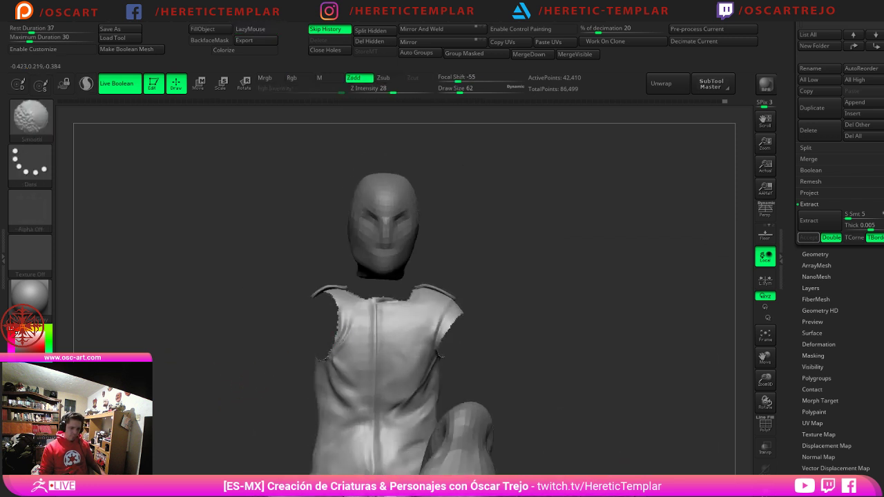
Step: Carve a crease down the soldier's right side of the jacket placket with DamStandard at draw size 83 and soften it
key("s")
left_click_drag(366, 303, 364, 387)
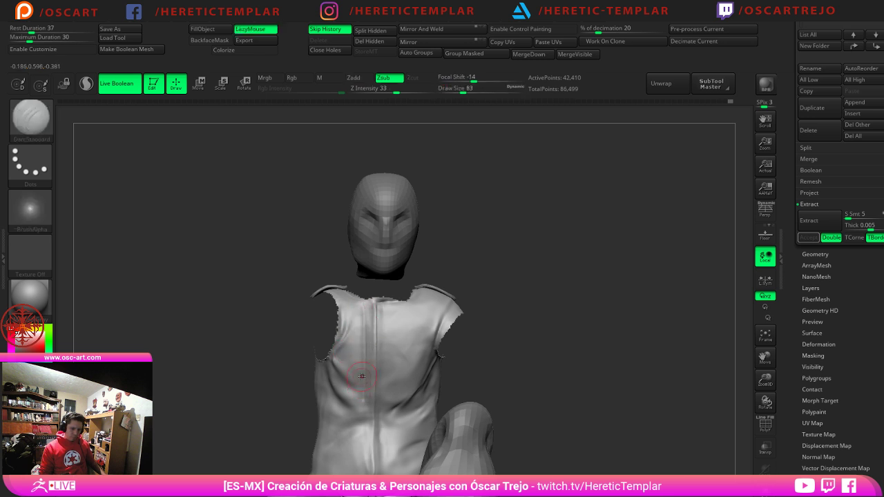
key("s")
key("shift")
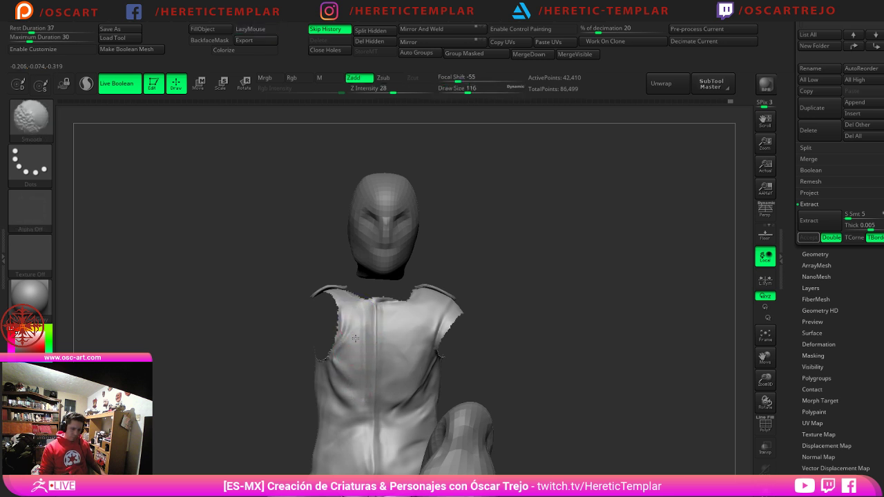
left_click_drag(355, 338, 356, 316, "shift")
Step: Shape the lower abdomen of the jacket on the soldier's right side with Standard at draw size 77 and smooth it
left_click_drag(543, 311, 514, 221, "alt")
key("s")
mouse_move(241, 352)
left_mouse_down()
mouse_move(296, 350)
mouse_move(284, 338)
mouse_move(230, 345)
left_mouse_up()
key("s")
key("b")
key("s")
key("t")
key("s")
key("s")
key("shift")
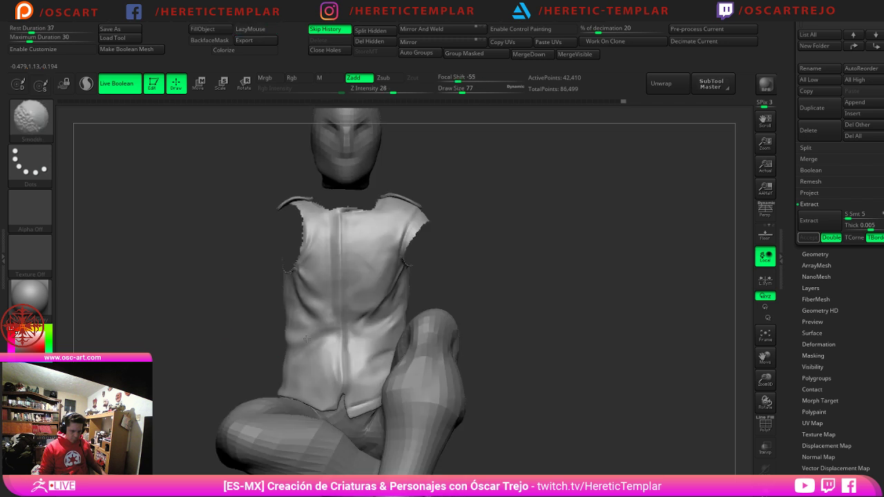
right_click_drag(328, 391, 305, 338, "alt")
left_click_drag(505, 326, 524, 283, "alt")
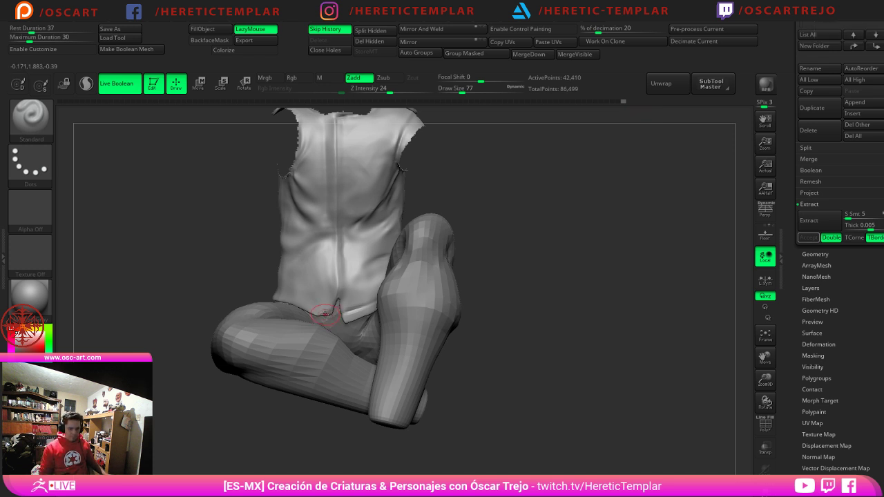
Step: Mask the soldier's right half of the jacket front up to the closure, turn it into its own polygroup, and display the polygroups
mouse_move(221, 227)
right_mouse_down("alt")
mouse_move(221, 281)
mouse_move(239, 187)
right_mouse_up("alt")
left_click_drag(245, 180, 336, 388, "ctrl")
left_click_drag(516, 304, 532, 357, "alt")
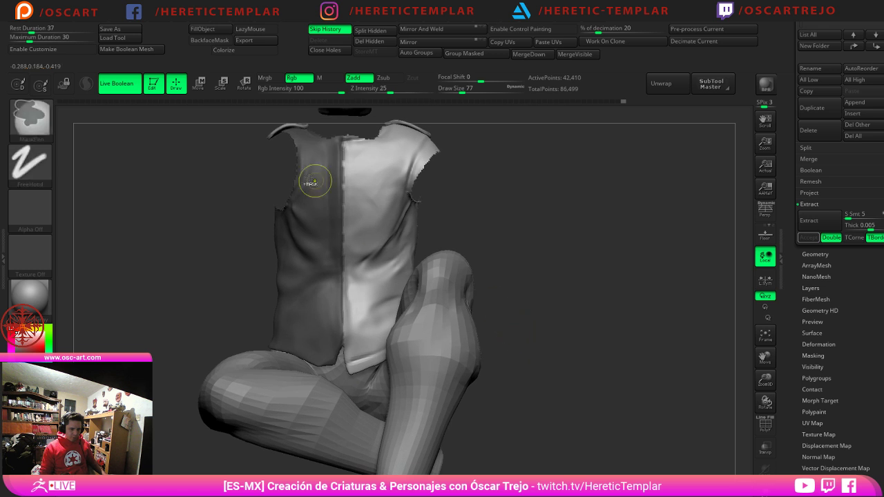
left_click_drag(215, 128, 213, 142, "ctrl")
left_click_drag(209, 124, 342, 381, "ctrl")
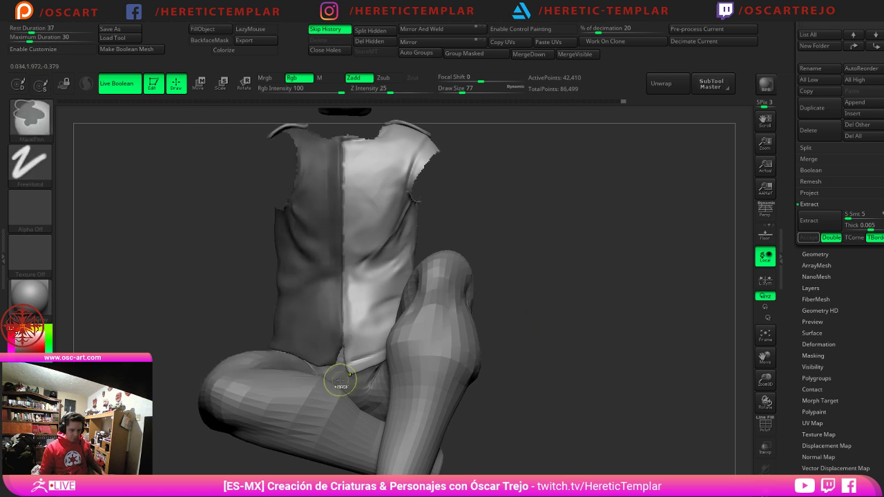
key("ctrl+w")
key("shift+f")
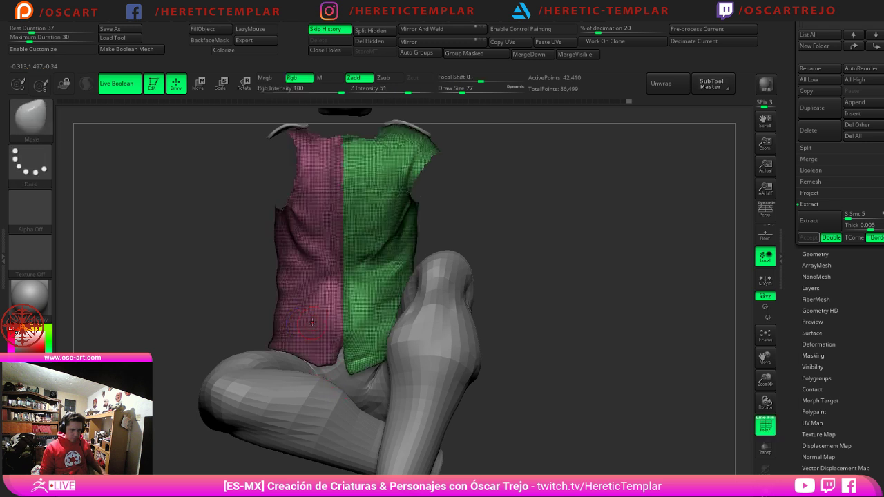
Step: Isolate the soldier's right front polygroup, mask it, restore the full jacket, and invert the mask so only that panel is editable
left_click(308, 321, "ctrl+shift")
key("ctrl+z")
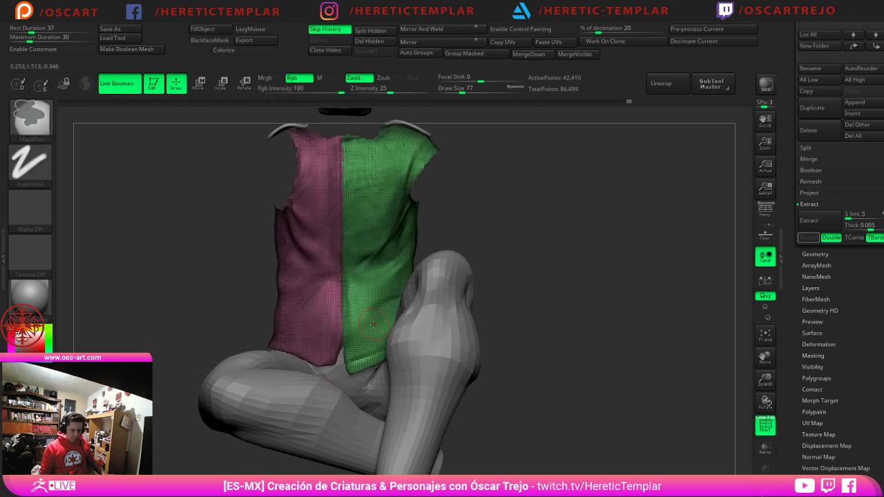
left_click(400, 241, "ctrl+alt+shift")
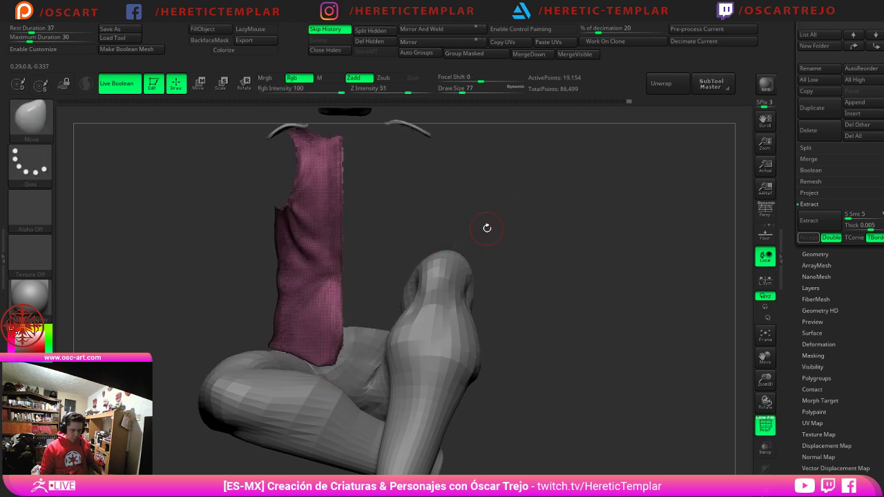
left_click_drag(487, 227, 466, 238)
left_click_drag(545, 236, 499, 180, "alt")
left_click_drag(240, 155, 549, 400, "ctrl")
left_click(560, 297, "ctrl+shift")
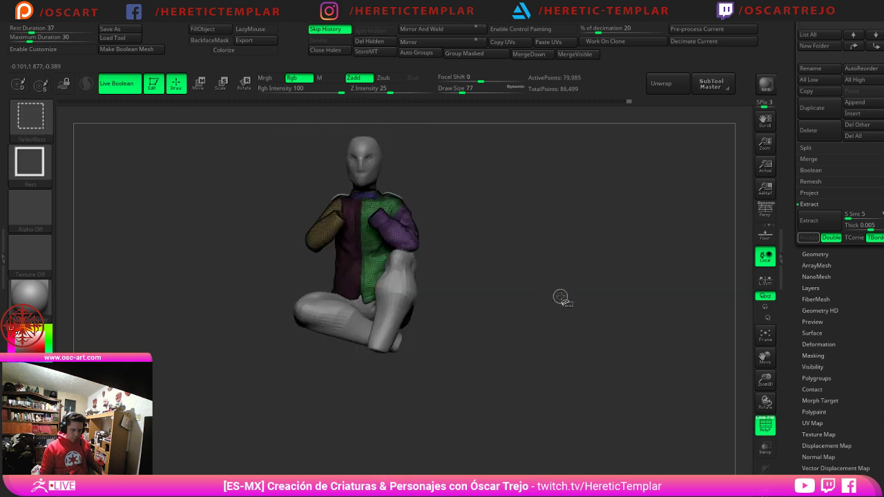
left_click(553, 290, "ctrl")
key("shift+f")
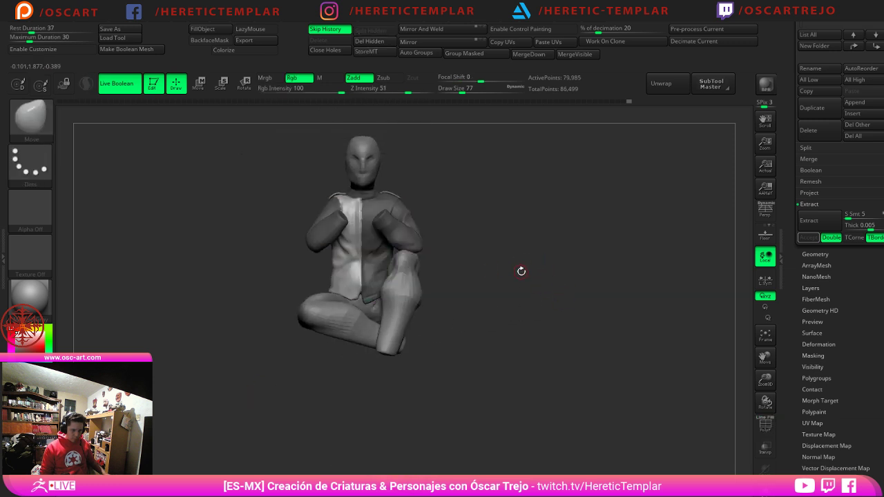
Step: Solo the jacket and pull the right panel's front hem corner toward the closure with Move at draw size 239
left_click_drag(522, 271, 507, 328, "alt")
mouse_move(314, 373)
left_mouse_down()
mouse_move(328, 364)
mouse_move(340, 371)
left_mouse_up()
key("shift")
key("s")
key("s")
mouse_move(544, 379)
left_mouse_down()
mouse_move(500, 380)
mouse_move(464, 420)
mouse_move(482, 427)
left_mouse_up()
left_click(757, 496)
left_click_drag(568, 456, 521, 403)
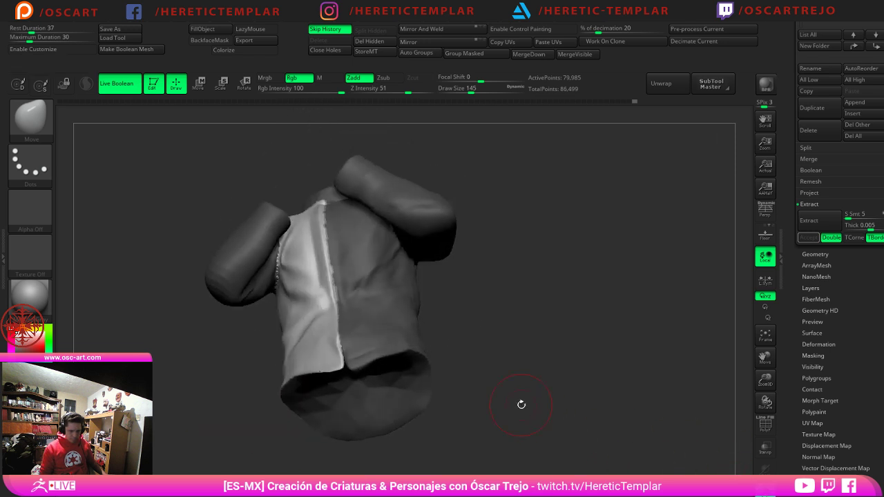
key("s")
left_click_drag(325, 372, 334, 371)
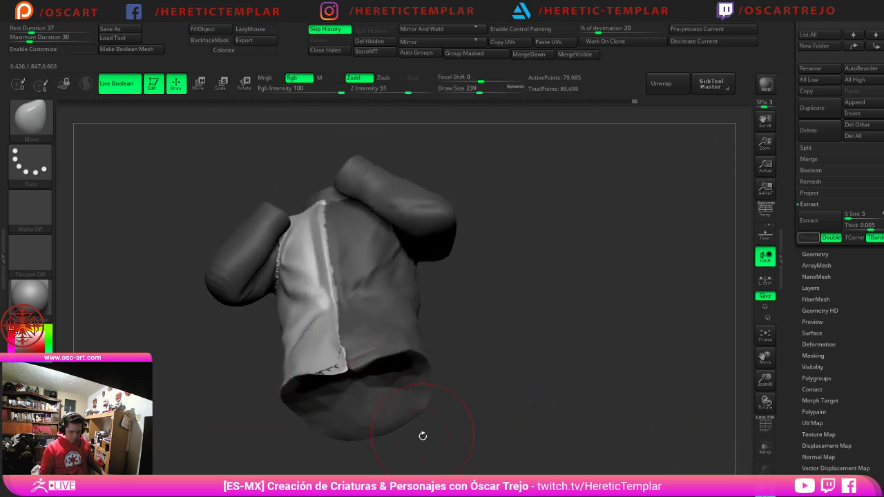
Step: From below, isolate the right panel with its underside, mask the combined area, restore the full jacket, and invert the mask
left_click_drag(422, 436, 570, 415)
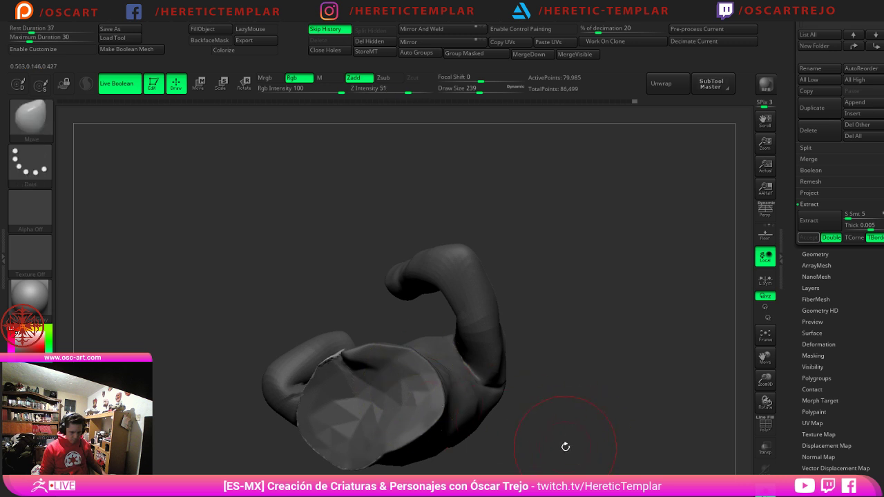
left_click_drag(566, 447, 583, 398, "alt")
mouse_move(240, 351)
left_mouse_down()
mouse_move(296, 406)
mouse_move(258, 420)
mouse_move(270, 460)
left_mouse_up()
key("shift+f")
left_click(345, 330, "ctrl+shift")
left_click(337, 326, "ctrl+shift")
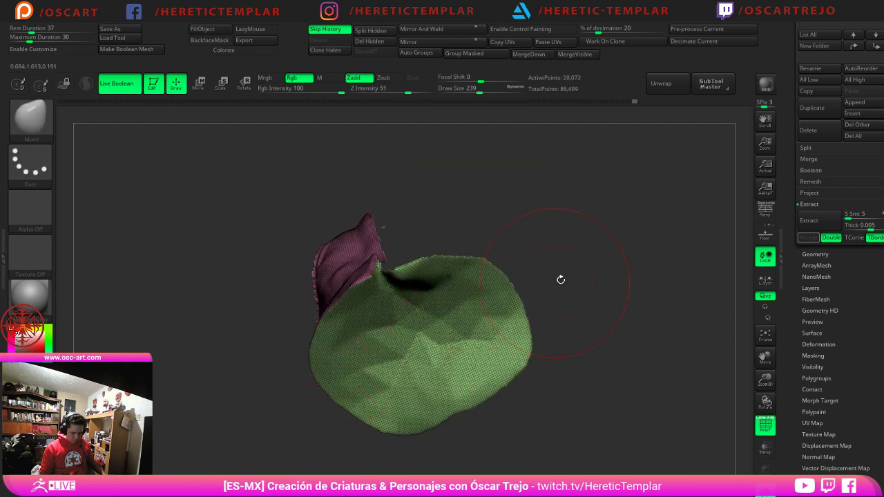
left_click_drag(561, 280, 590, 292, "shift")
mouse_move(600, 243)
left_mouse_down("ctrl")
mouse_move(450, 416)
mouse_move(390, 468)
mouse_move(158, 469)
mouse_move(169, 472)
left_mouse_up("ctrl")
left_click(580, 289, "ctrl+shift")
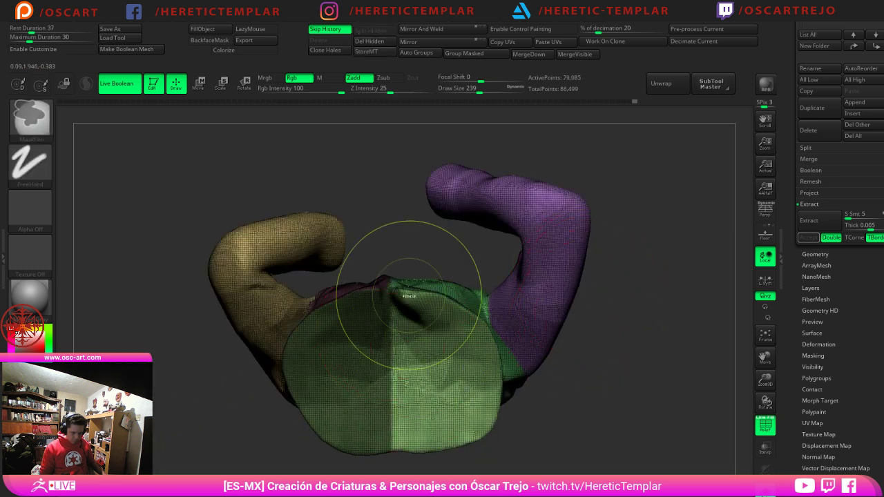
left_click(407, 246, "ctrl")
Step: Lower the right panel's front hem corner to match the opposite panel with Move at draw sizes 163 and 108
key("s")
left_click_drag(398, 291, 392, 290)
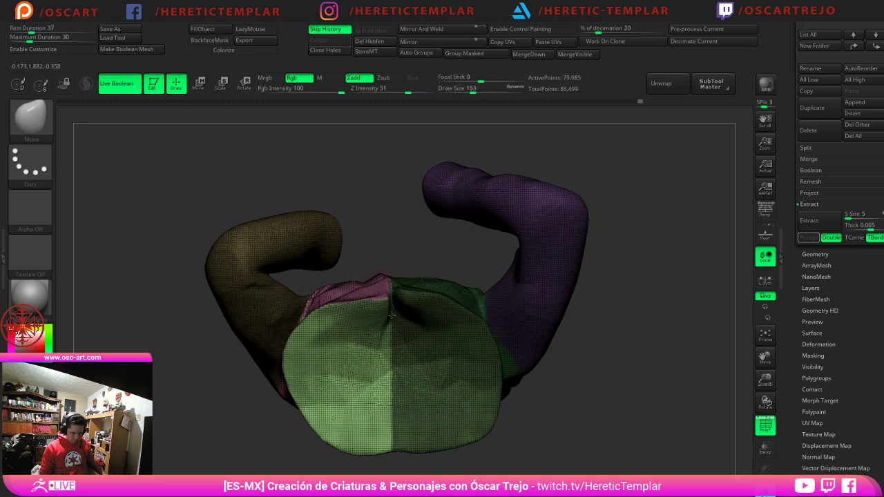
mouse_move(600, 372)
left_mouse_down()
mouse_move(603, 396)
mouse_move(586, 417)
left_mouse_up()
key("shift+f")
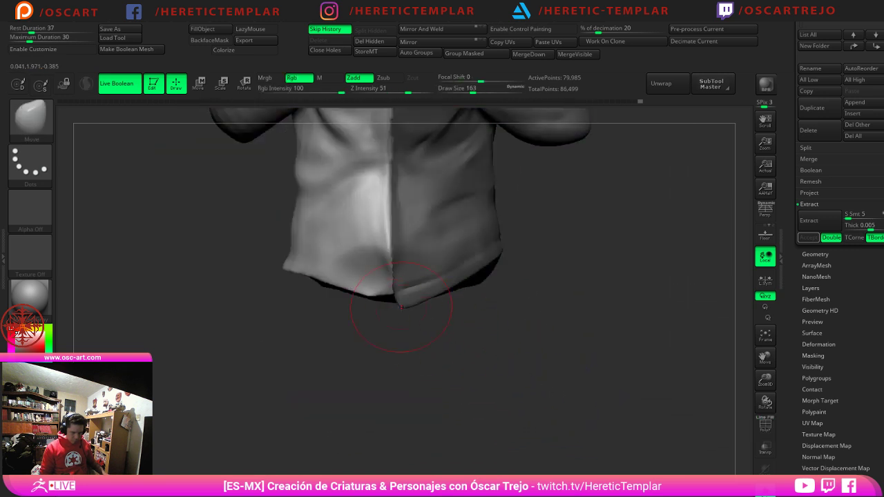
key("s")
mouse_move(388, 297)
left_mouse_down()
mouse_move(390, 307)
mouse_move(365, 300)
left_mouse_up()
key("ctrl+z")
key("s")
key("s")
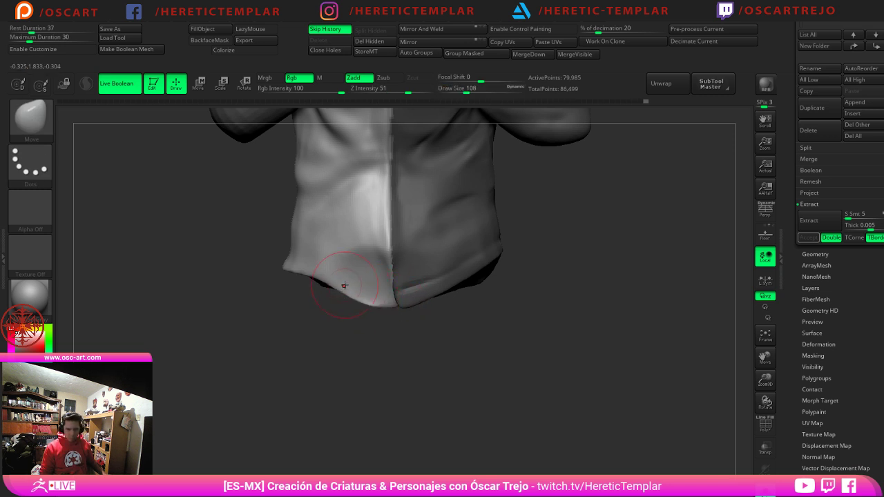
Step: Smooth the lower right panel and adjust its front edge and hem with Move at draw sizes 163 and 223
left_click_drag(368, 269, 364, 265, "shift")
mouse_move(470, 376)
left_mouse_down()
mouse_move(458, 369)
mouse_move(536, 338)
left_mouse_up()
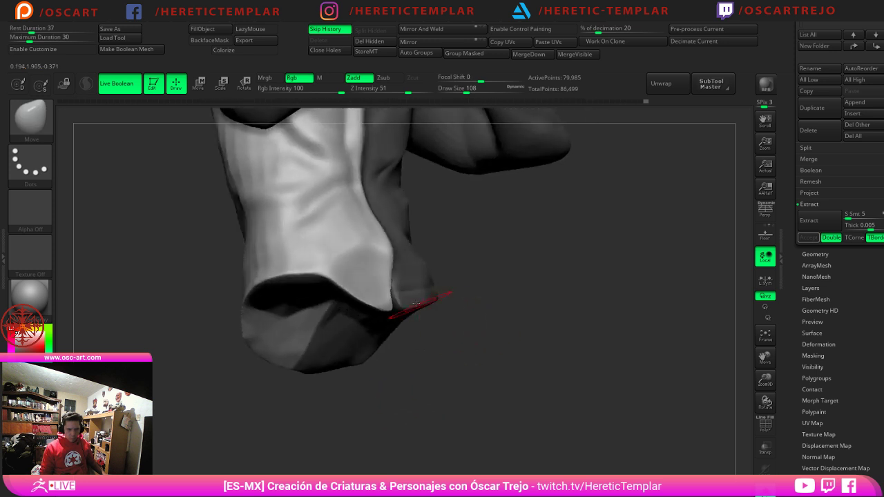
key("s")
left_click_drag(442, 298, 449, 298)
left_click_drag(461, 308, 519, 301)
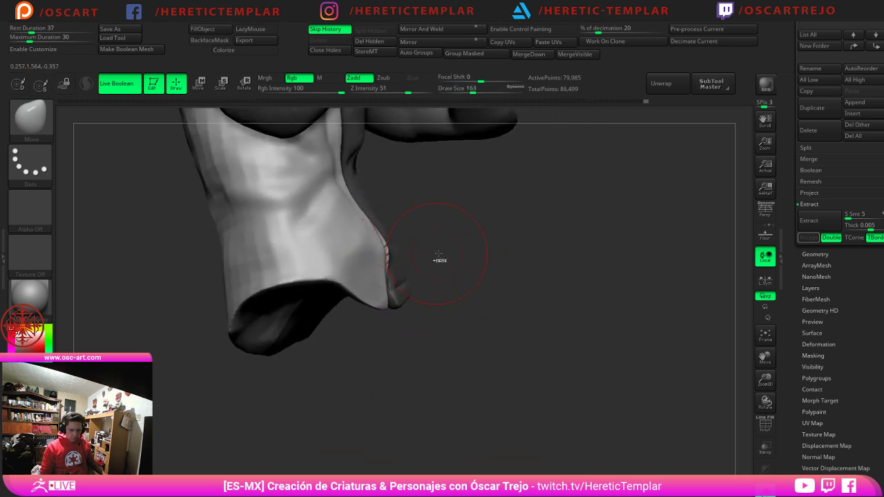
mouse_move(439, 256)
left_mouse_down()
mouse_move(515, 281)
mouse_move(491, 325)
mouse_move(391, 330)
left_mouse_up()
key("s")
left_click_drag(442, 335, 377, 331)
left_click_drag(278, 363, 303, 390)
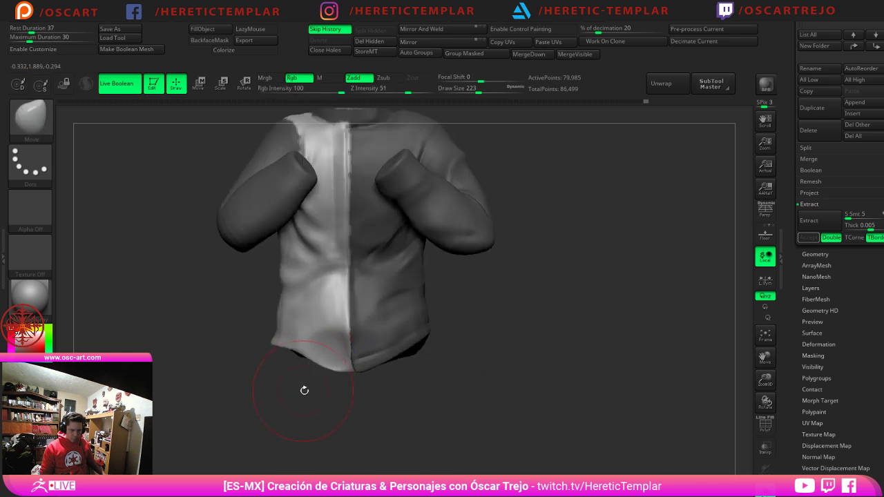
Step: Clear the mask and push the jacket's protruding lower front inward with Move at draw sizes 274 and 202
left_click_drag(503, 369, 529, 383, "shift")
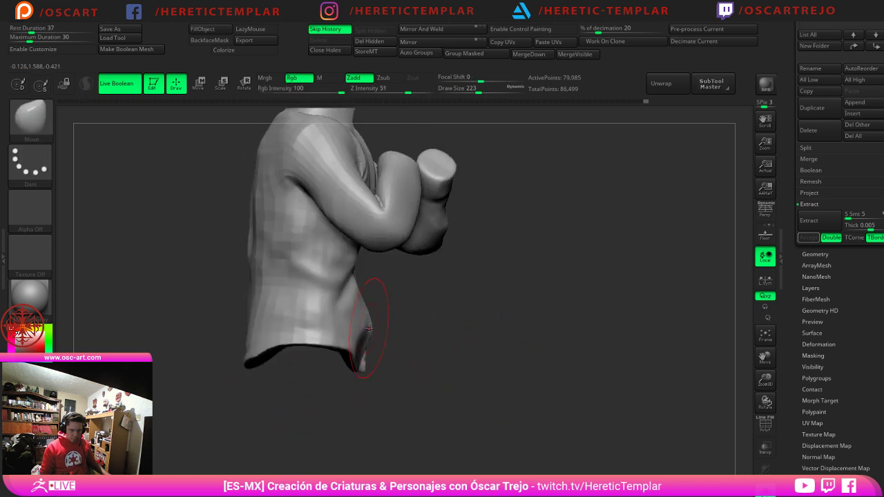
key("s")
left_click_drag(367, 327, 358, 327)
left_click_drag(449, 304, 431, 318)
left_click_drag(528, 320, 499, 320)
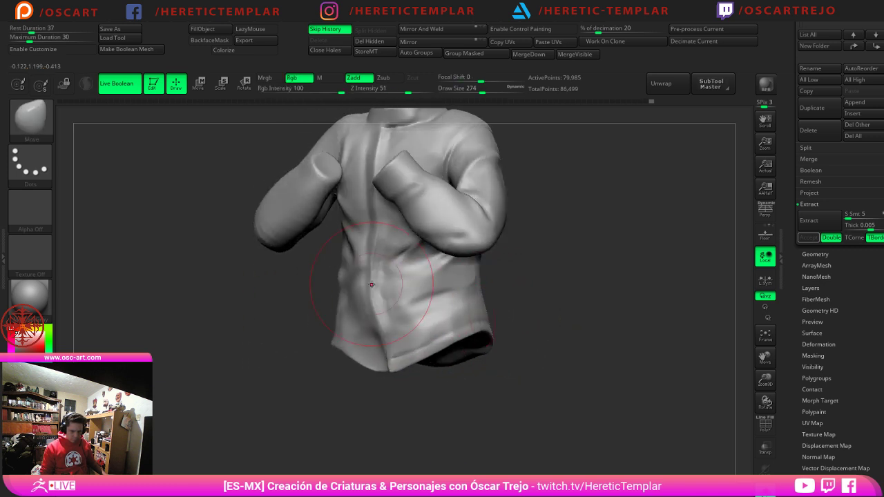
key("s")
left_click_drag(298, 322, 375, 308)
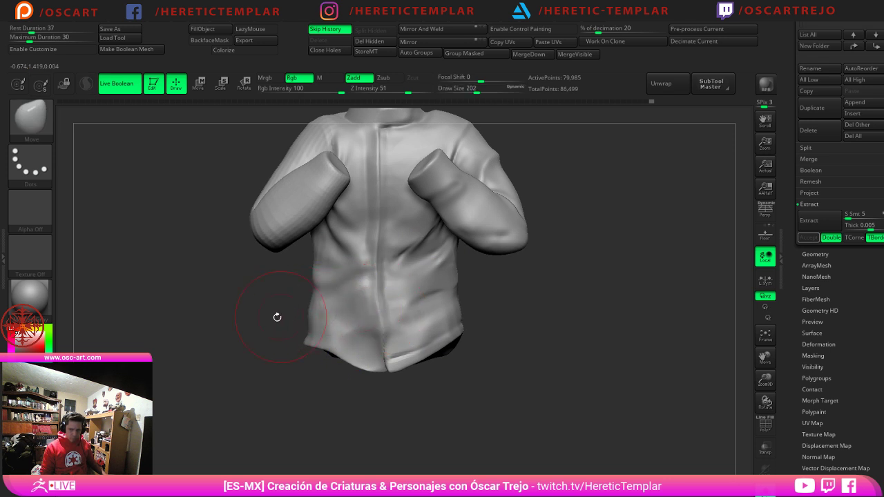
mouse_move(277, 317)
left_mouse_down()
mouse_move(331, 320)
mouse_move(352, 347)
left_mouse_up()
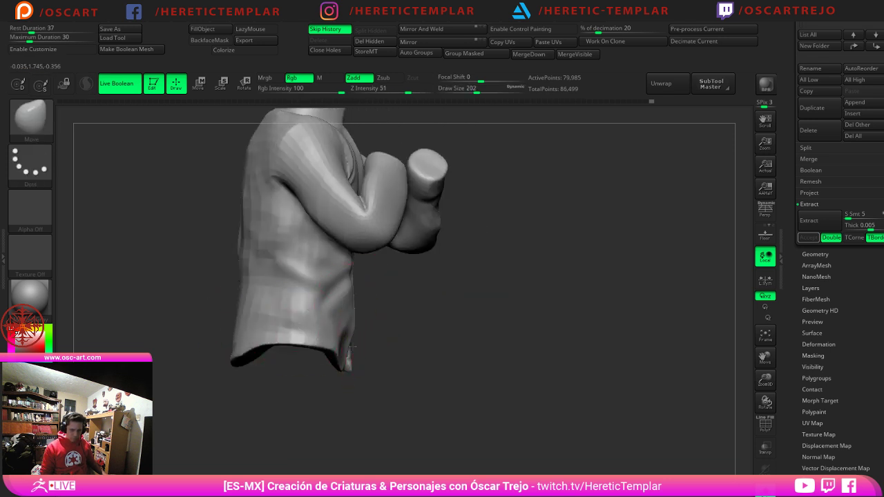
left_click_drag(470, 330, 395, 329)
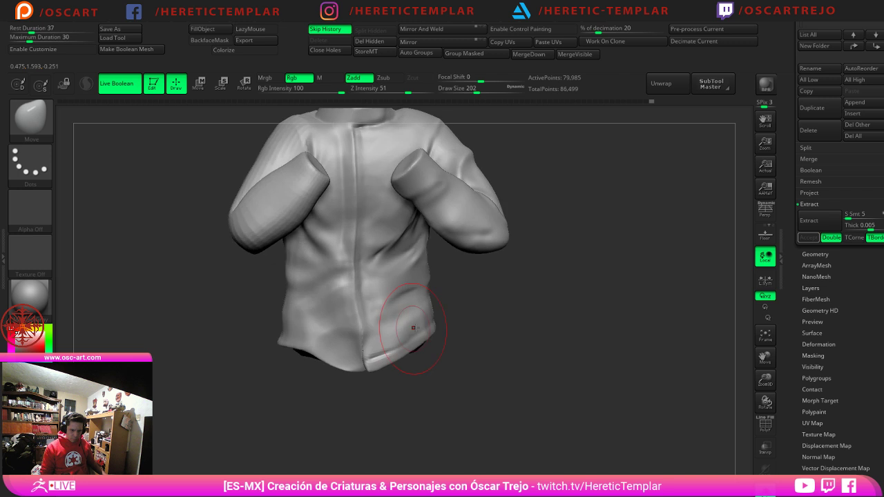
left_click_drag(489, 316, 475, 327)
Step: Isolate the right panel's polygroups, mask them, restore the full jacket, and invert the mask to protect the sleeves and left panel
left_click(341, 319, "ctrl+shift")
left_click_drag(382, 409, 391, 428, "ctrl+shift")
left_click(337, 379, "ctrl+shift")
left_click_drag(337, 408, 354, 439, "ctrl+shift")
left_click_drag(442, 387, 484, 304, "alt")
left_click_drag(535, 205, 215, 435, "ctrl")
left_click(488, 370, "ctrl+shift")
left_click(552, 344, "ctrl")
left_click_drag(520, 328, 535, 383, "alt")
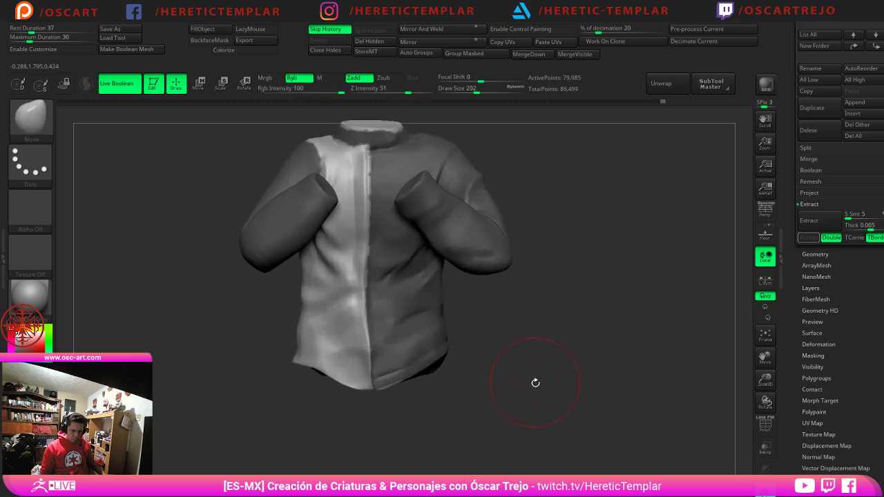
Step: Adjust the right panel's front edge along the chest and abdomen with Move at draw size 318
left_click_drag(480, 373, 522, 344)
key("s")
left_click_drag(440, 319, 446, 320)
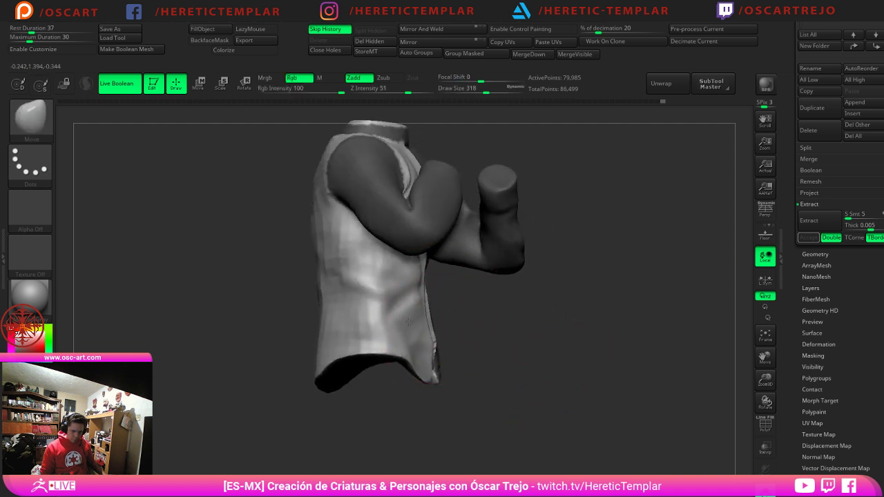
left_click_drag(520, 334, 456, 338)
left_click_drag(345, 371, 377, 332)
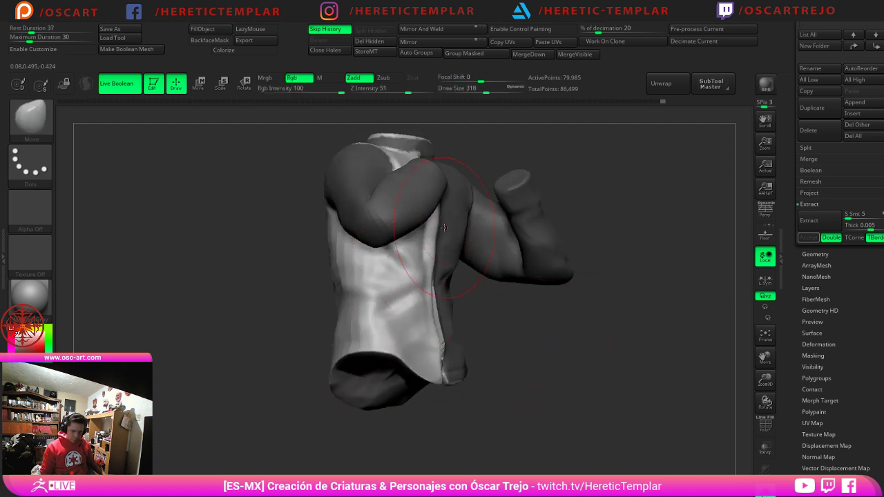
left_click_drag(431, 233, 429, 224)
mouse_move(580, 257)
left_mouse_down()
mouse_move(545, 306)
mouse_move(551, 321)
left_mouse_up()
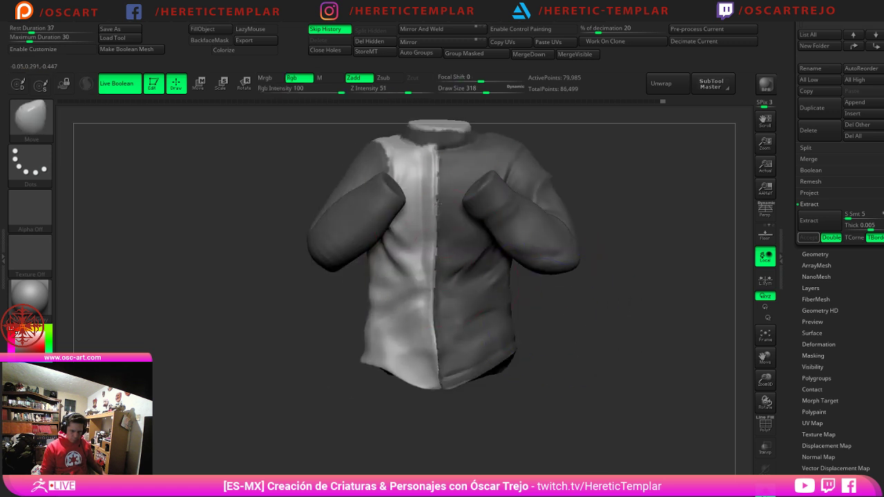
Step: Clear the mask and smooth the jacket's front closure along the panel edge at draw size 228
key("shift")
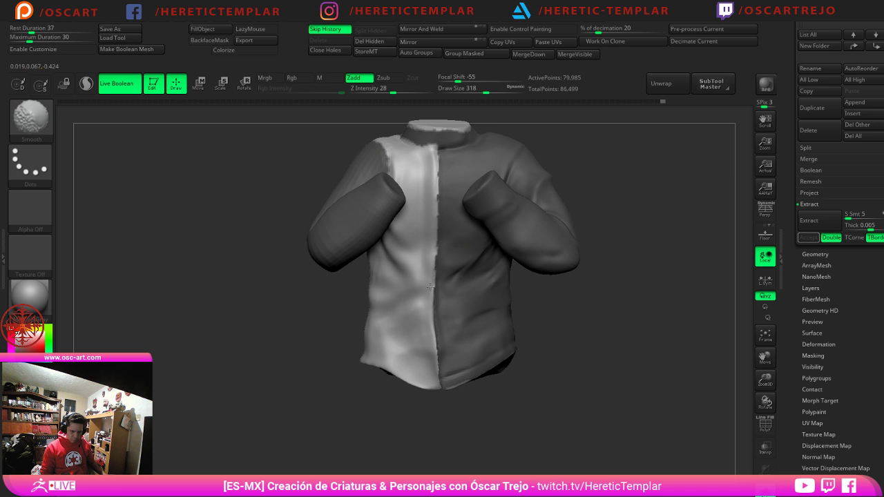
mouse_move(456, 306)
left_mouse_down("shift")
mouse_move(440, 291)
mouse_move(444, 272)
left_mouse_up("shift")
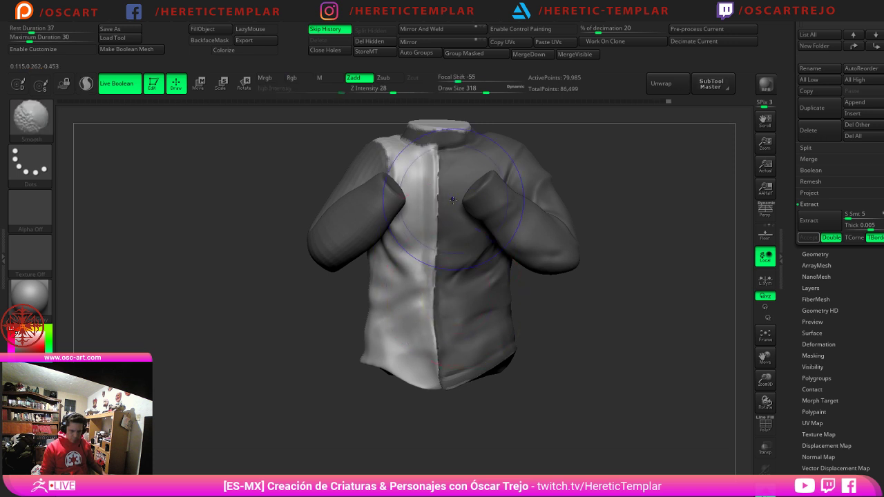
left_click_drag(563, 333, 579, 342, "ctrl")
key("bracketleft")
left_click_drag(453, 300, 443, 256, "shift")
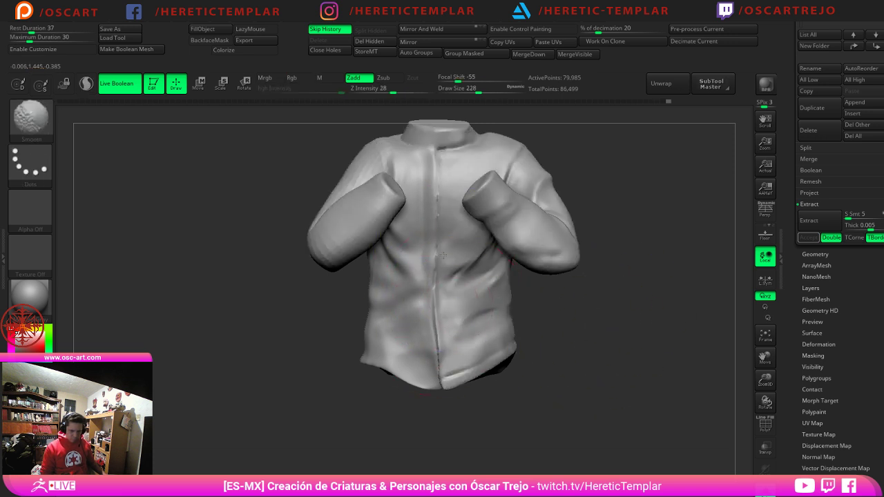
Step: Show the other subtools around the jacket and refine its lower front closure with Move and Smooth at draw size 228
mouse_move(585, 346)
left_mouse_down("alt")
mouse_move(582, 297)
mouse_move(580, 345)
left_mouse_up("alt")
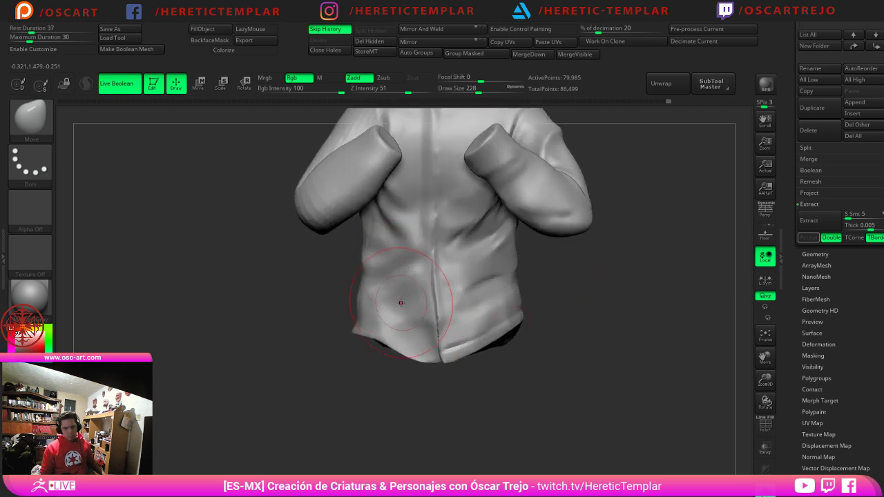
left_click(761, 494)
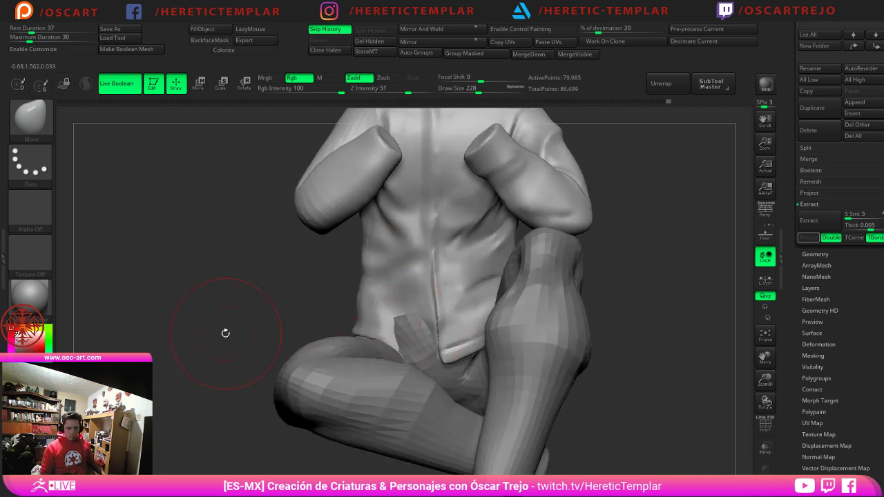
left_click_drag(225, 332, 308, 330)
left_click_drag(649, 307, 657, 332)
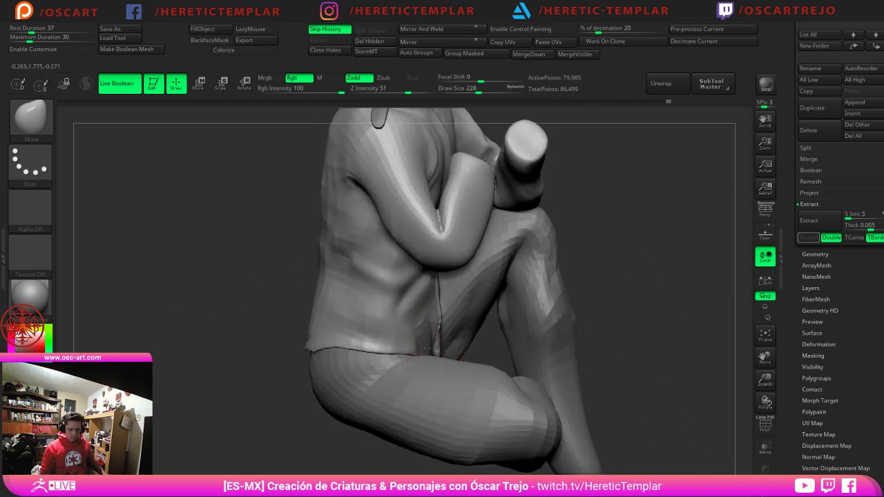
left_click_drag(427, 349, 437, 350)
left_click_drag(684, 345, 621, 341)
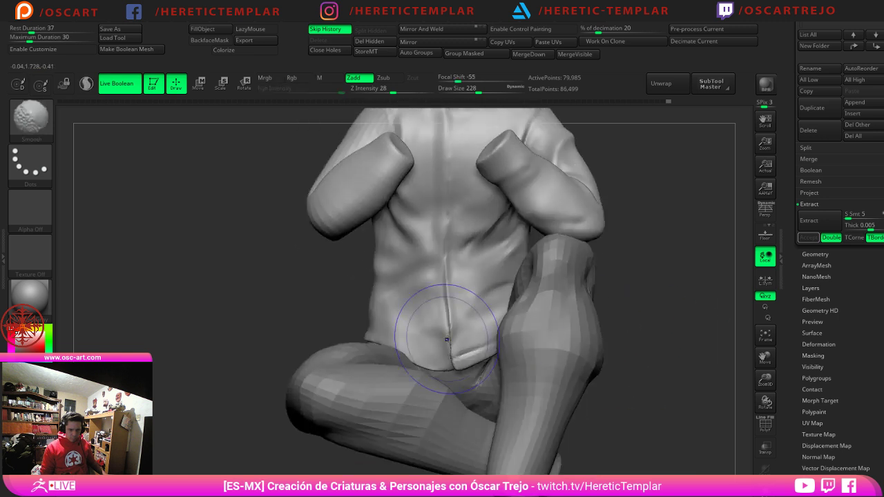
left_click_drag(449, 339, 430, 288, "shift")
Step: Carve a hem groove along the jacket's lower front edge with DamStandard at draw size 68
mouse_move(264, 325)
left_mouse_down("alt")
mouse_move(304, 341)
mouse_move(311, 366)
left_mouse_up("alt")
key("b")
key("d")
key("s")
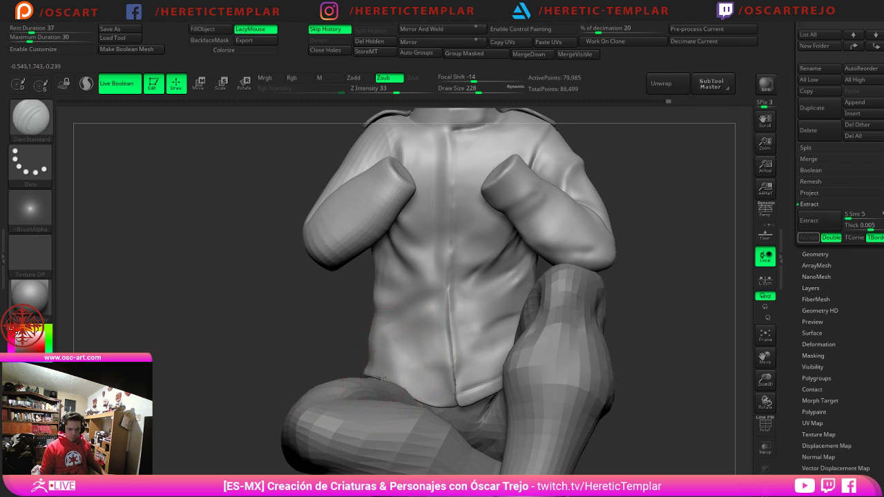
key("s")
left_click_drag(377, 372, 367, 372)
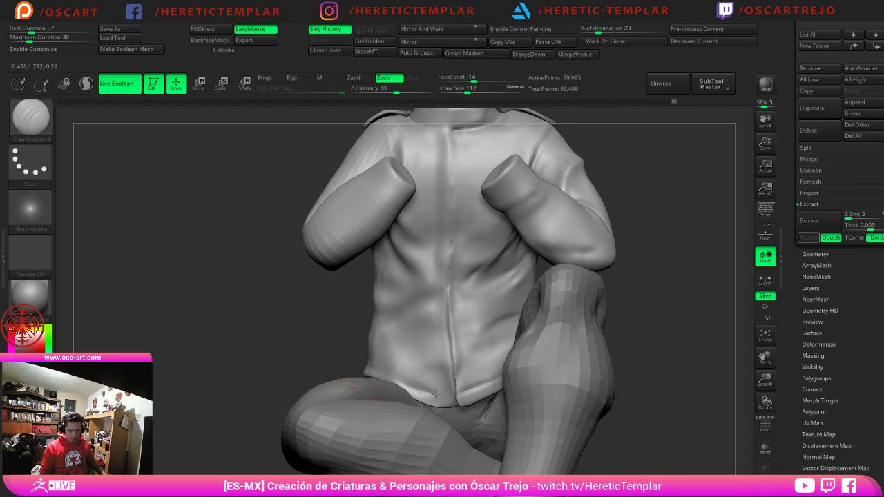
key("ctrl+z")
key("s")
left_click_drag(422, 387, 414, 387)
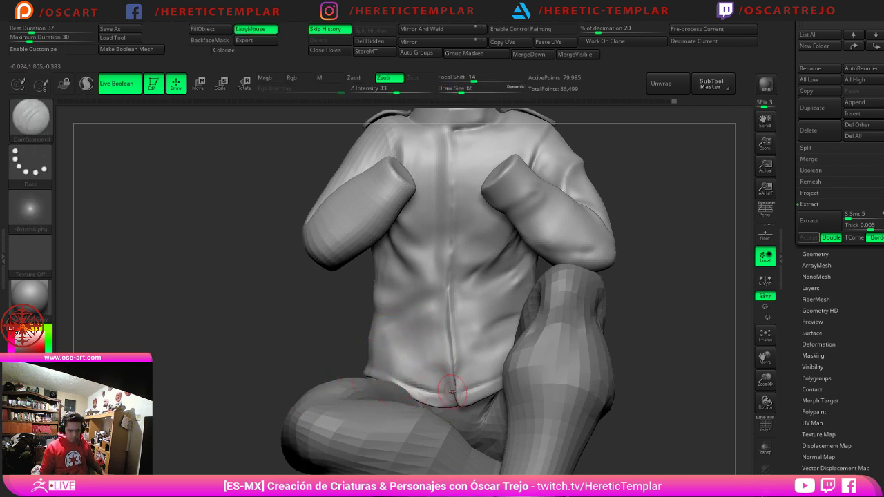
Step: Select the Move brush and isolate the jacket's front and back torso polygroups on the crossed-leg side
key("b")
key("m")
key("v")
key("s")
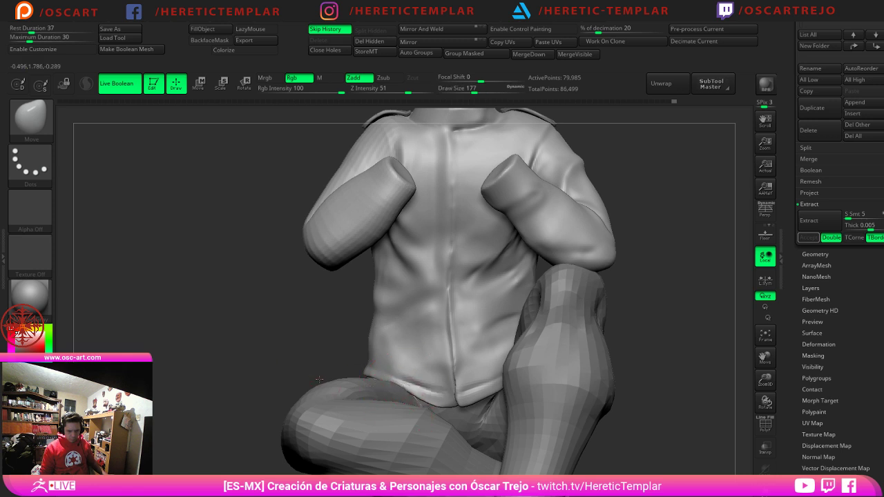
left_click_drag(319, 380, 520, 413)
left_click(375, 386, "ctrl+shift")
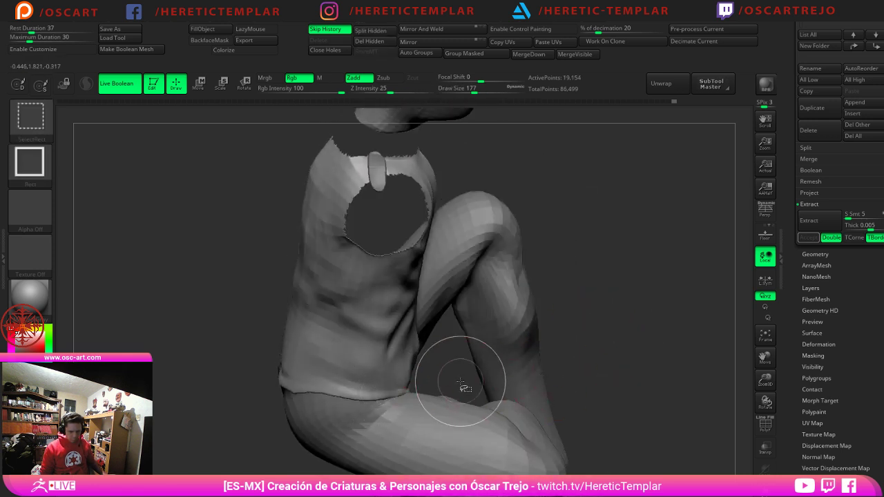
left_click_drag(464, 385, 448, 397, "ctrl+shift")
left_click_drag(181, 373, 279, 346)
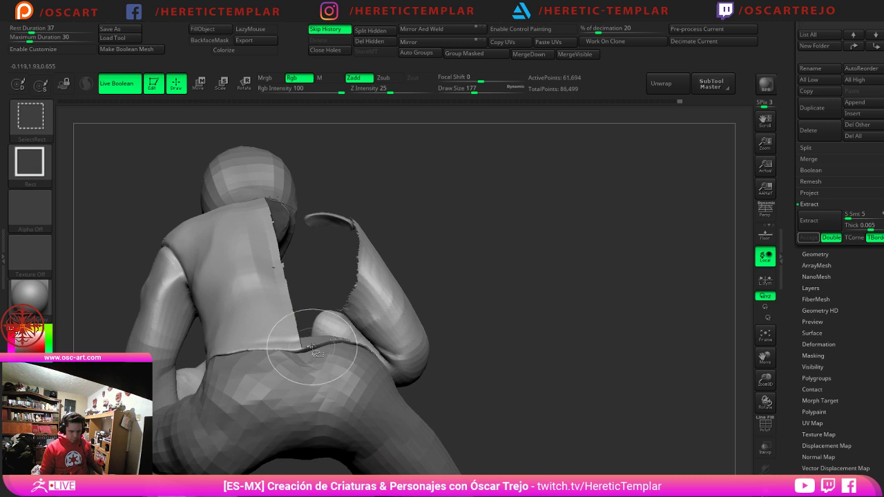
left_click(315, 350, "ctrl+shift")
left_click_drag(509, 330, 400, 395, "ctrl+shift")
left_click_drag(260, 415, 311, 409)
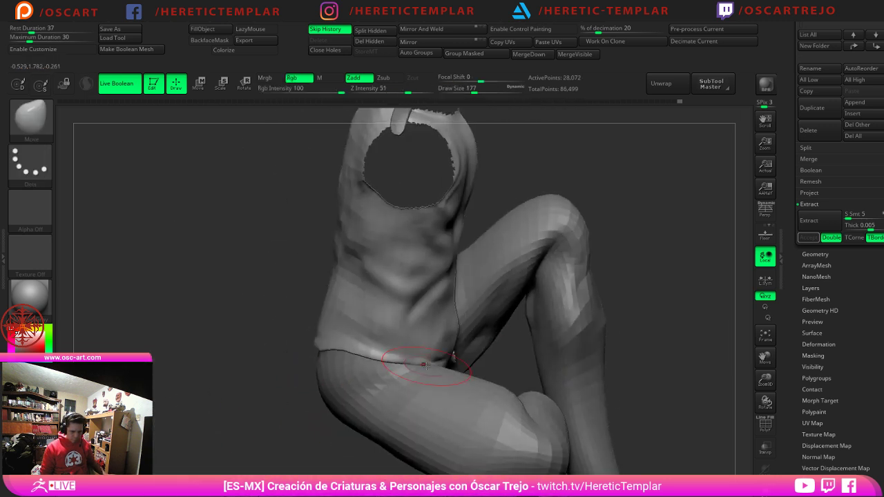
Step: Reshape the isolated panel's hem over the crossed thigh with Move at draw sizes 172 and 212
key("s")
mouse_move(433, 365)
left_mouse_down()
mouse_move(441, 364)
mouse_move(433, 363)
left_mouse_up()
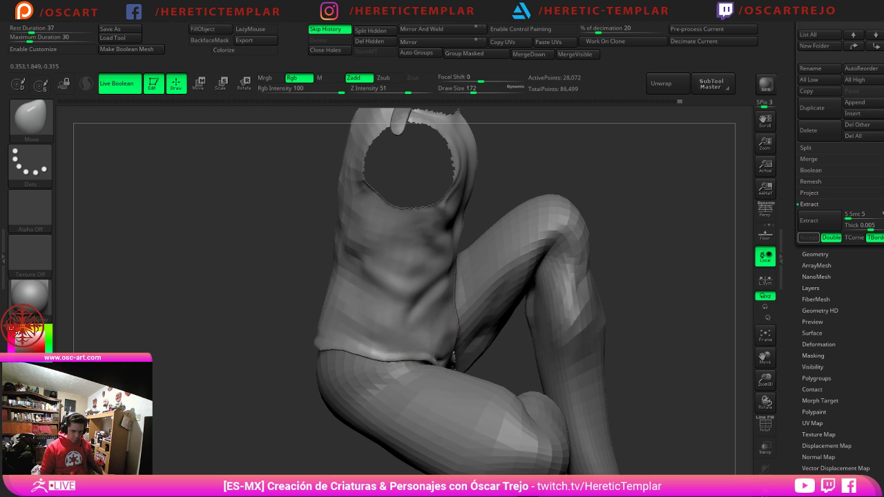
left_click_drag(649, 408, 484, 383)
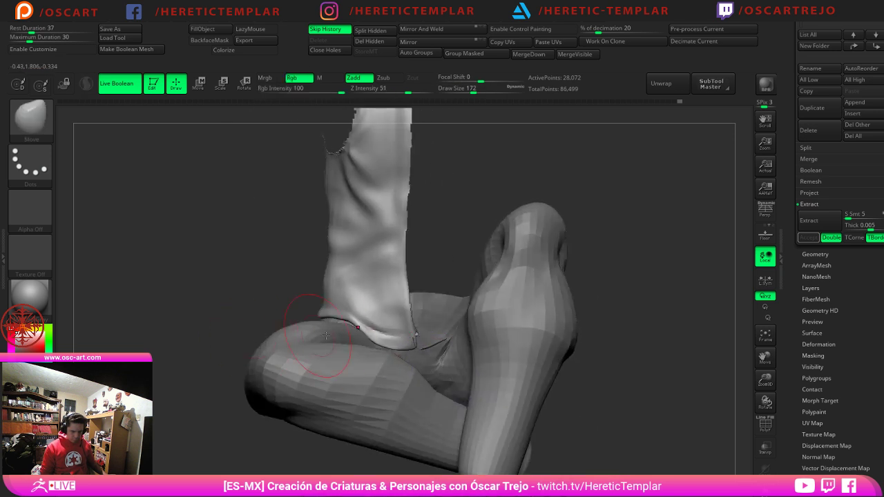
key("s")
left_click_drag(362, 340, 385, 341)
left_click_drag(278, 315, 225, 311)
mouse_move(354, 321)
left_mouse_down()
mouse_move(346, 325)
mouse_move(362, 338)
left_mouse_up()
key("s")
left_click_drag(221, 297, 287, 304)
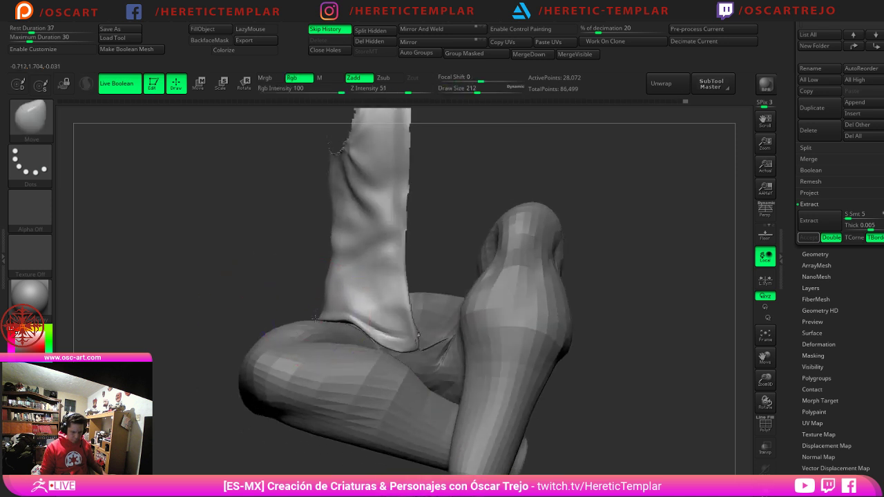
Step: Restore the full jacket and smooth the lower end of its front closure at draw size 212
left_click(285, 327, "ctrl+shift")
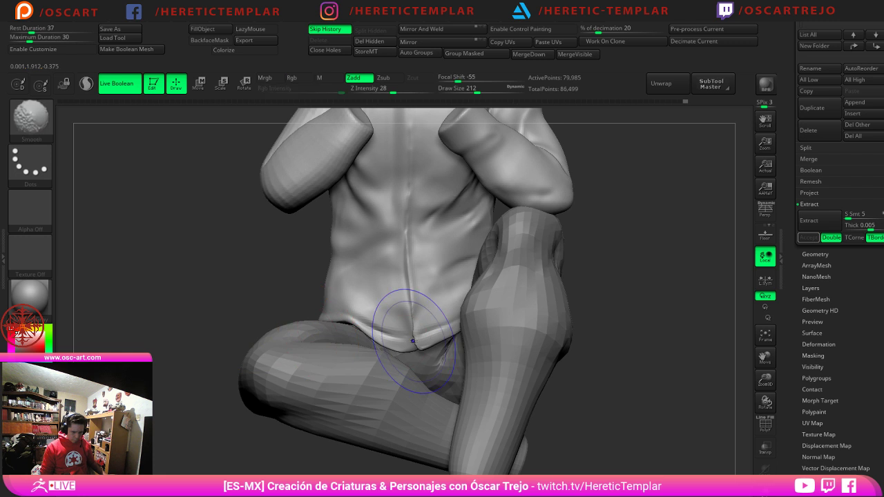
mouse_move(214, 380)
left_mouse_down("alt")
mouse_move(212, 338)
mouse_move(184, 380)
mouse_move(188, 404)
left_mouse_up("alt")
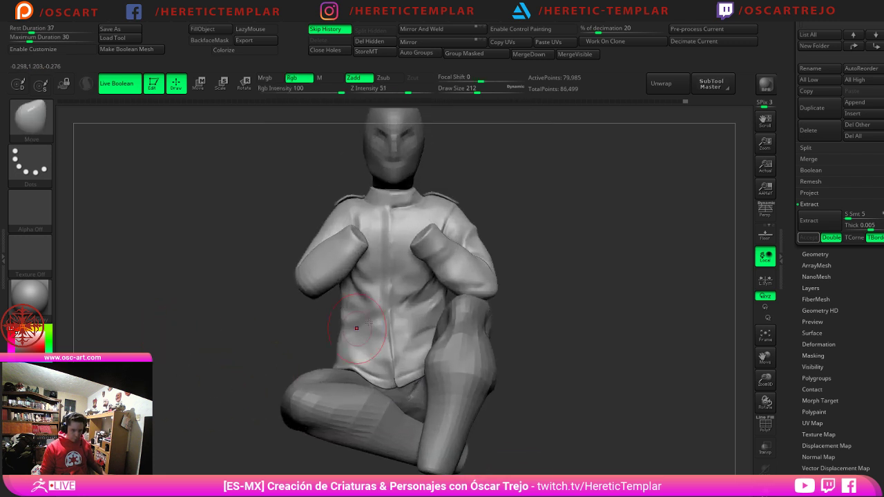
left_click_drag(571, 258, 561, 366, "alt")
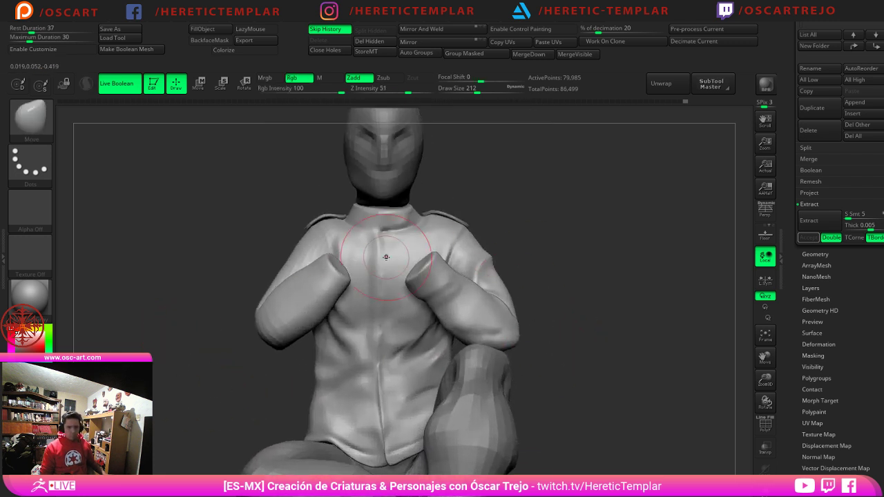
Step: Isolate the sleeve and adjoining torso polygroups on the crossed-leg side, and reduce the Move brush to draw size 163
left_click(329, 238, "ctrl+shift")
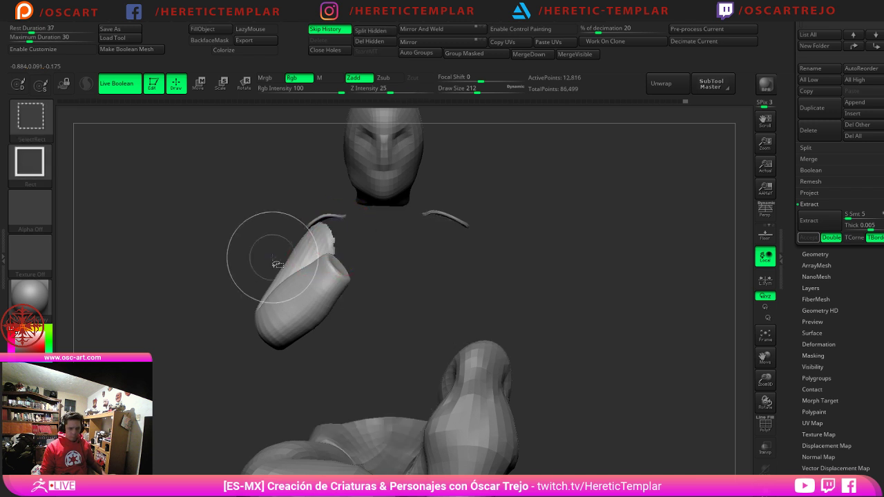
left_click_drag(275, 259, 242, 279, "ctrl+shift")
left_click(355, 248, "ctrl+shift")
left_click_drag(270, 251, 300, 366, "ctrl+shift")
mouse_move(332, 274)
left_mouse_down()
mouse_move(318, 274)
mouse_move(345, 272)
mouse_move(337, 284)
left_mouse_up()
key("[")
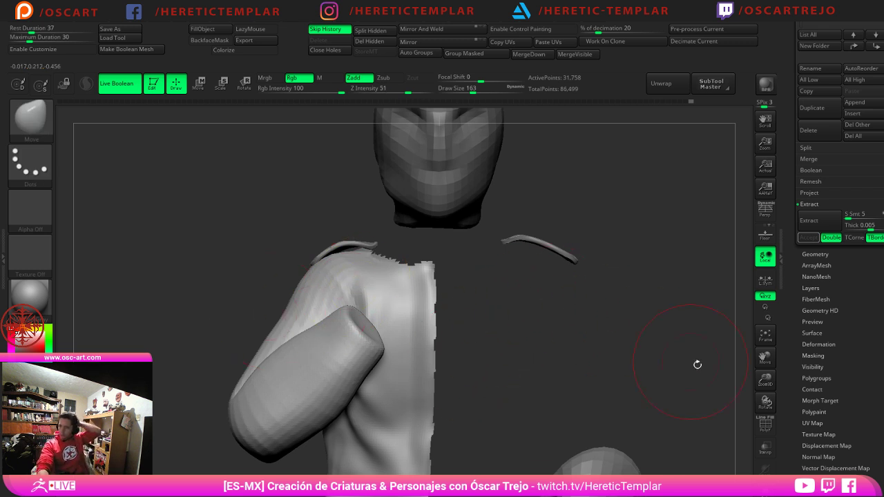
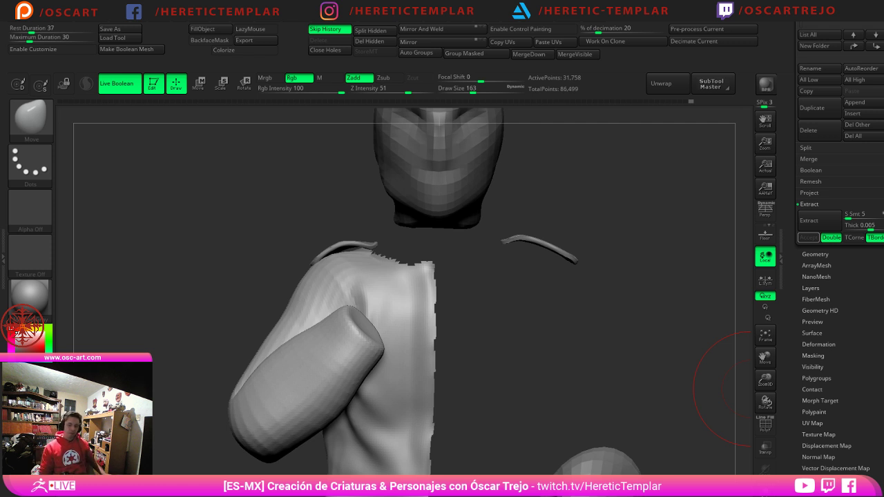
Step: Build up the fold behind the isolated sleeve's armpit with the Standard brush at draw size 68
mouse_move(554, 356)
left_mouse_down("alt")
mouse_move(565, 346)
mouse_move(562, 355)
mouse_move(531, 343)
mouse_move(581, 228)
mouse_move(602, 302)
mouse_move(569, 247)
left_mouse_up("alt")
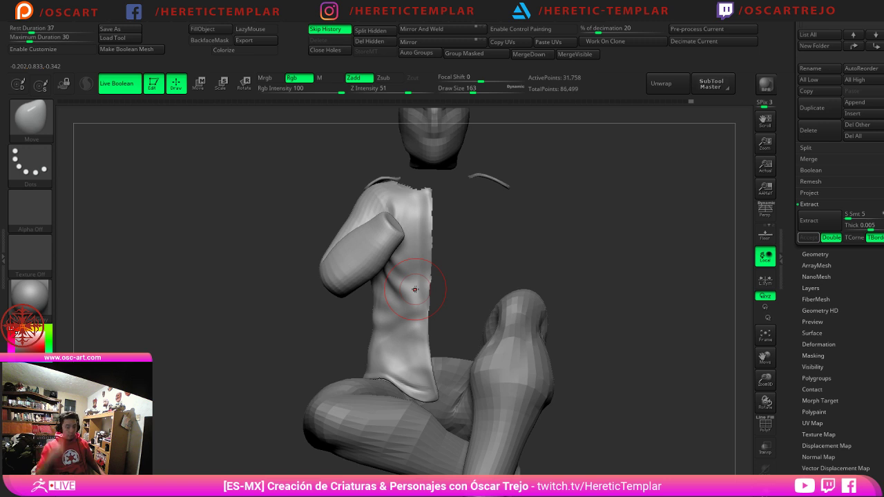
left_click_drag(264, 303, 270, 335, "alt")
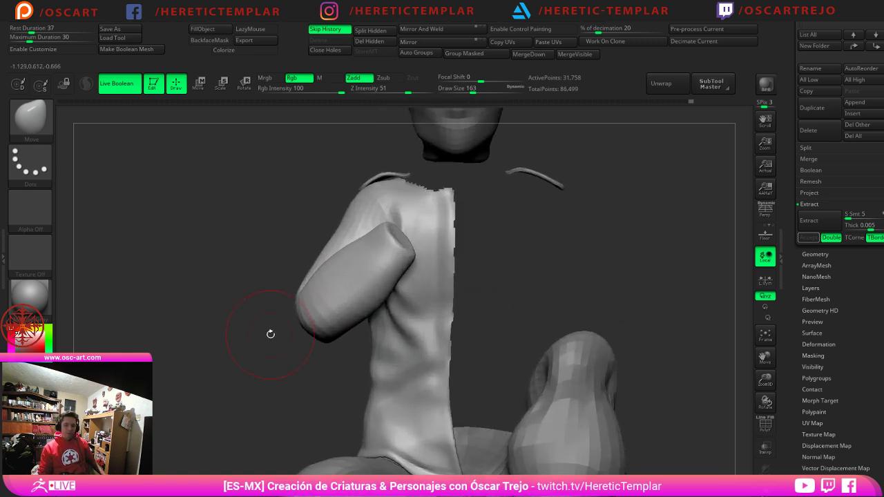
left_click_drag(165, 366, 267, 352)
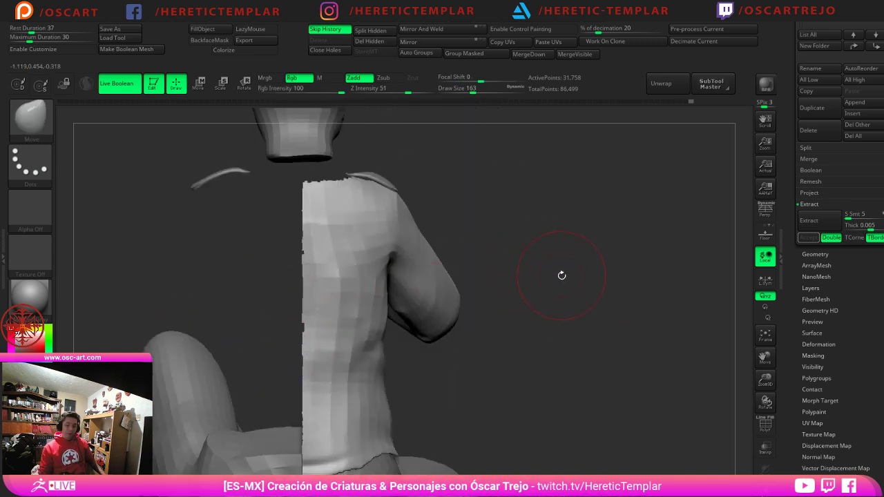
left_click_drag(562, 275, 532, 318, "alt")
left_click_drag(523, 284, 476, 290)
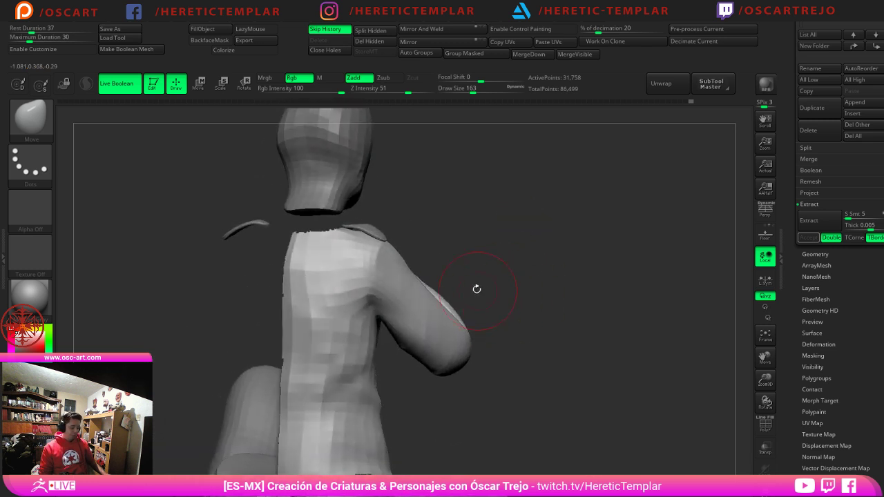
key("b")
key("s")
key("t")
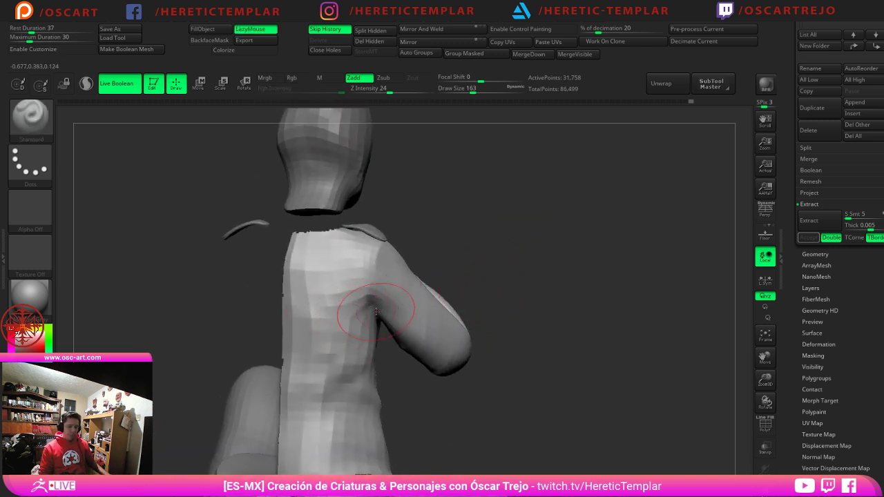
key("s")
left_click_drag(381, 312, 373, 307)
key("s")
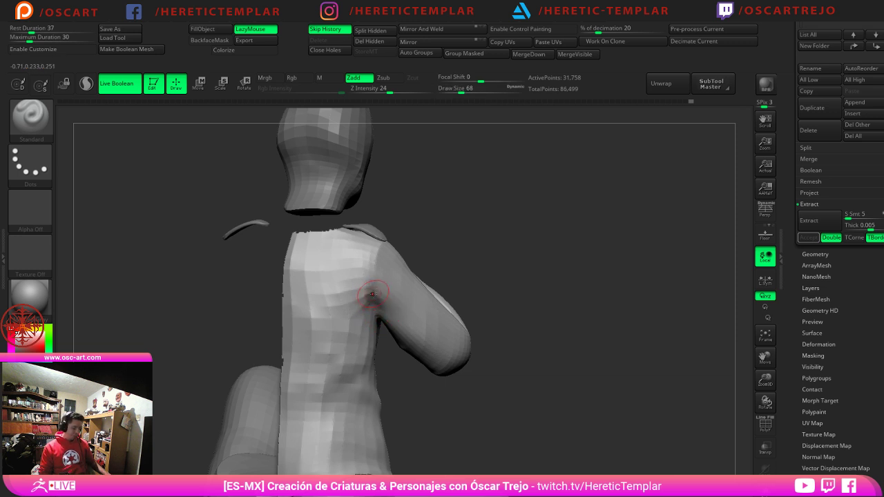
Step: Carve the crease where the sleeve meets the back at the armpit with DamStandard at draw size 104
key("b")
key("d")
key("s")
left_click_drag(371, 299, 376, 298)
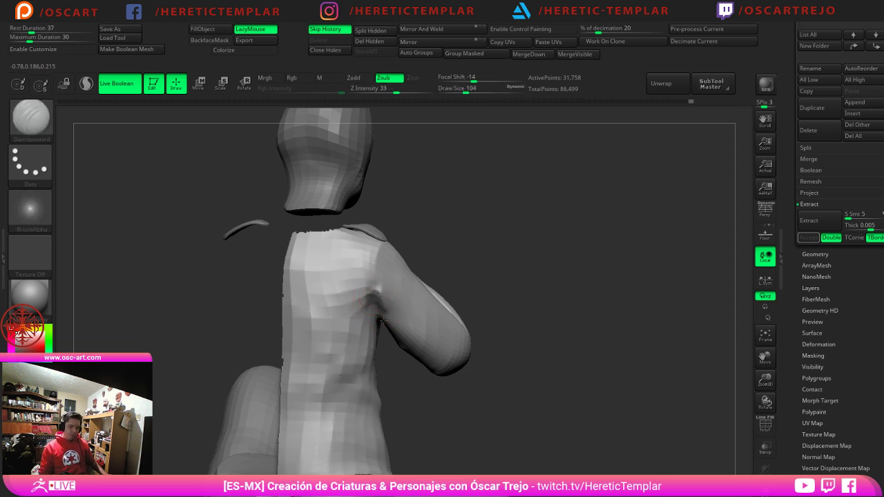
key("shift")
Step: Adjust the inner bend of the isolated sleeve's elbow with Move at draw size 172
left_click_drag(562, 274, 463, 282)
mouse_move(615, 261)
left_mouse_down()
mouse_move(596, 270)
mouse_move(591, 320)
left_mouse_up()
key("b")
key("m")
key("v")
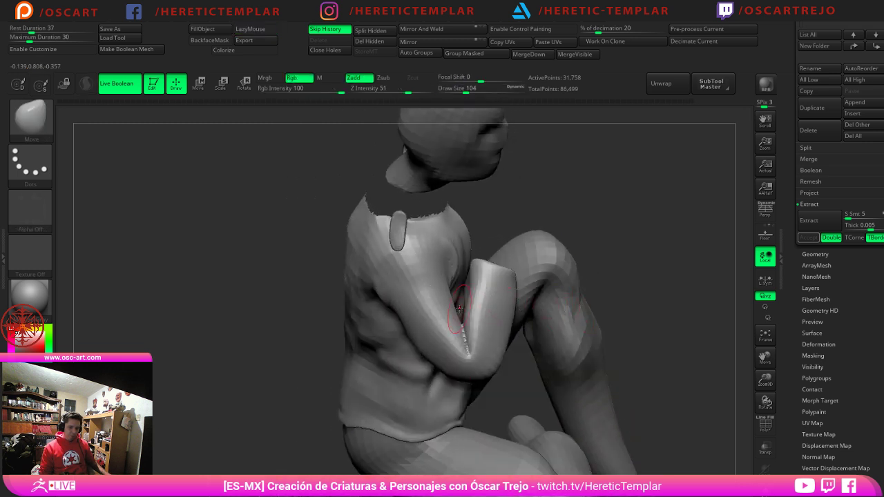
mouse_move(460, 315)
left_mouse_down()
mouse_move(465, 309)
mouse_move(457, 310)
left_mouse_up()
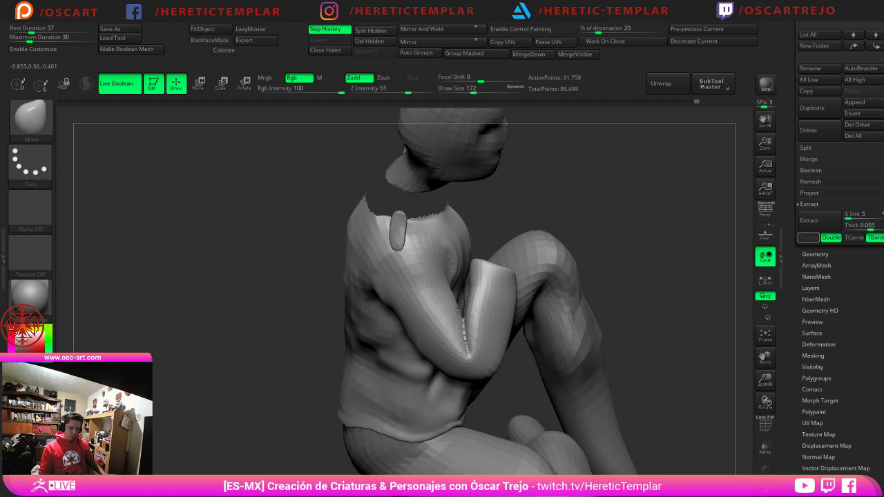
Step: Sharpen the inner elbow crease with DamStandard at draw size 90 and smooth its lower end
key("b")
key("d")
key("s")
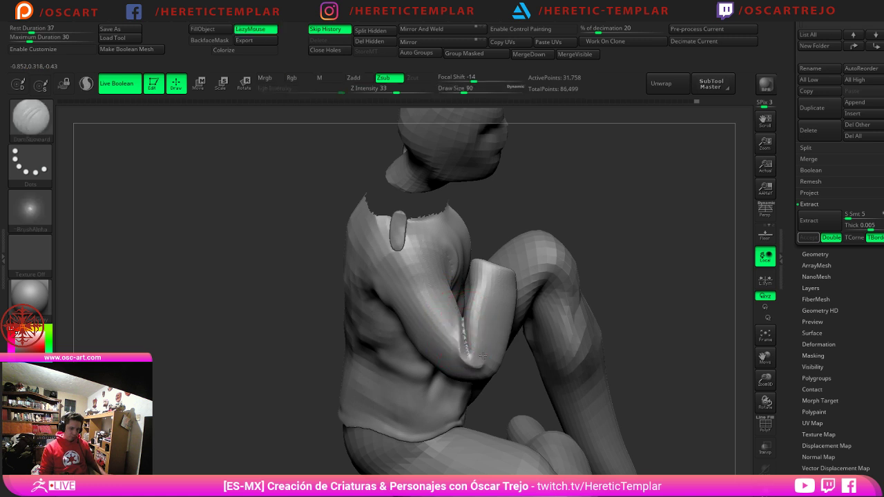
mouse_move(465, 348)
left_mouse_down("shift")
mouse_move(472, 339)
mouse_move(471, 355)
left_mouse_up("shift")
Step: Smooth the sleeve's forearm and elbow surface at draw size 97
mouse_move(648, 366)
left_mouse_down("shift")
mouse_move(656, 314)
mouse_move(552, 330)
left_mouse_up("shift")
left_click_drag(498, 355, 486, 342, "shift")
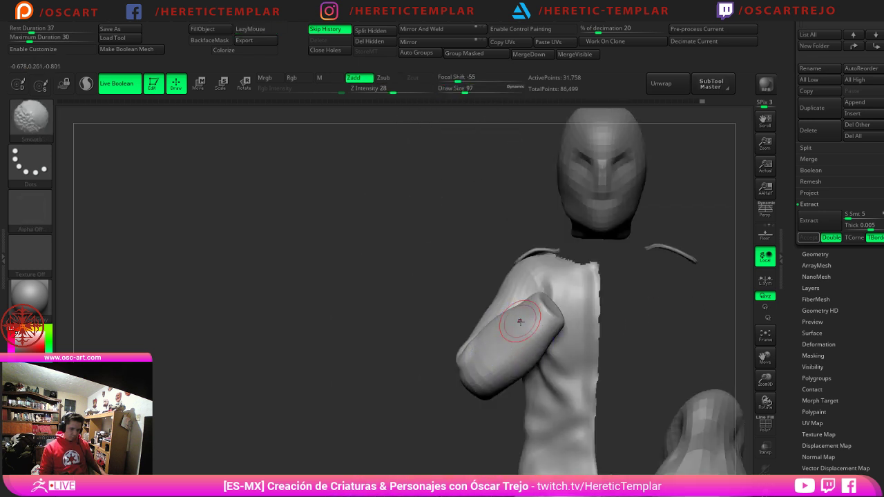
left_click_drag(468, 374, 511, 371)
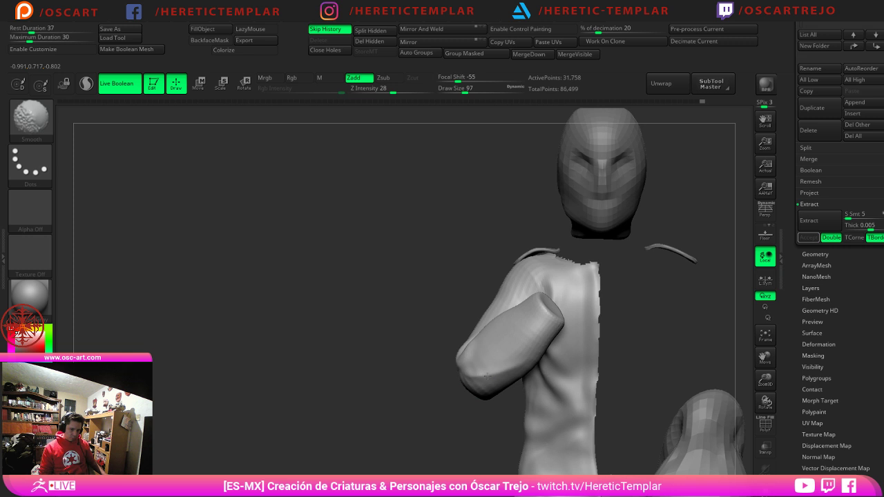
Step: Flatten the jacket's front shoulder and upper chest beside the sleeve with TrimDynamic at draw size 149
key("b")
key("m")
key("v")
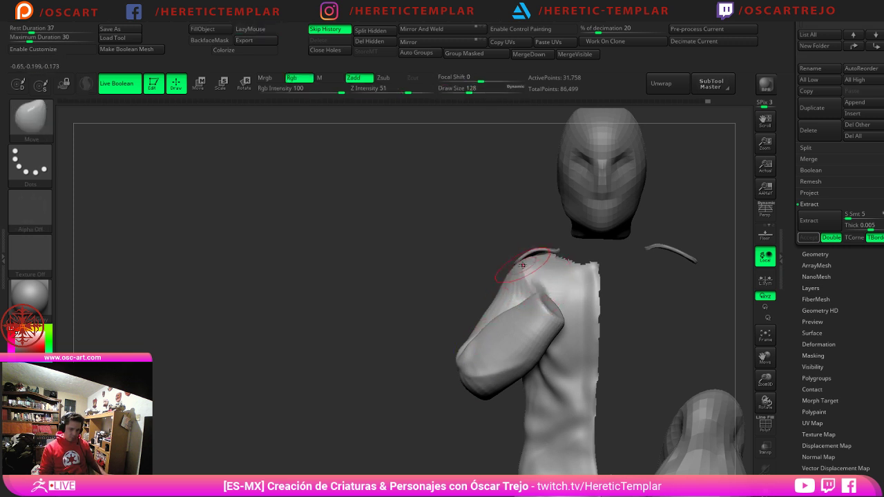
right_click_drag(523, 266, 529, 288)
key("b")
key("t")
key("d")
left_click_drag(531, 267, 558, 298)
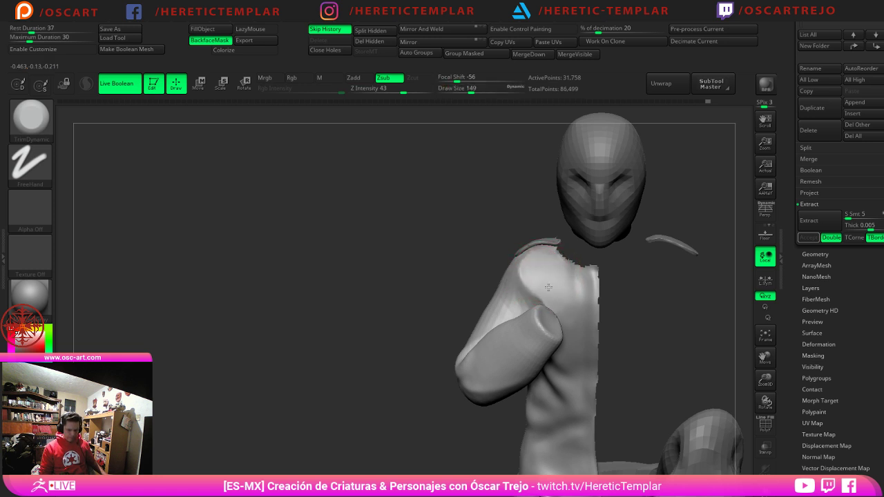
mouse_move(479, 234)
left_mouse_down()
mouse_move(572, 258)
mouse_move(571, 242)
left_mouse_up()
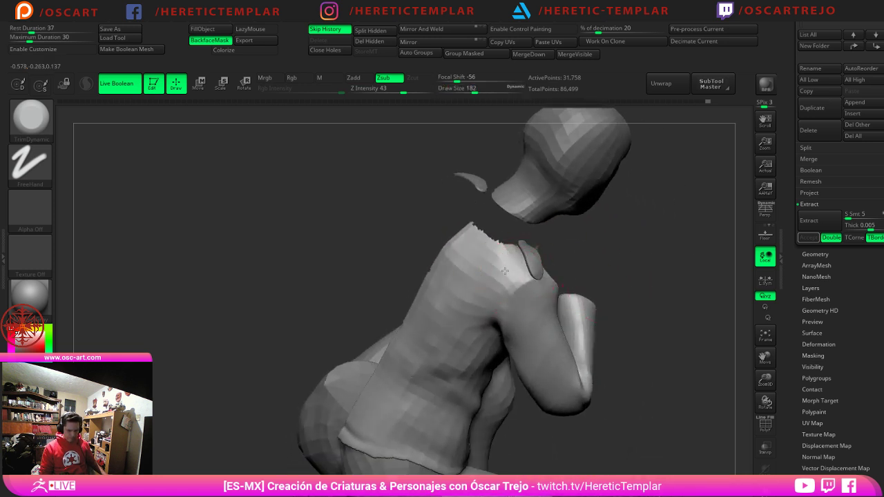
Step: Isolate the half-hidden jacket and flatten the top of its right shoulder with the TrimDynamic brush at draw size 187
left_click_drag(504, 271, 494, 299)
left_click(765, 470)
left_click_drag(643, 346, 624, 389)
key("s")
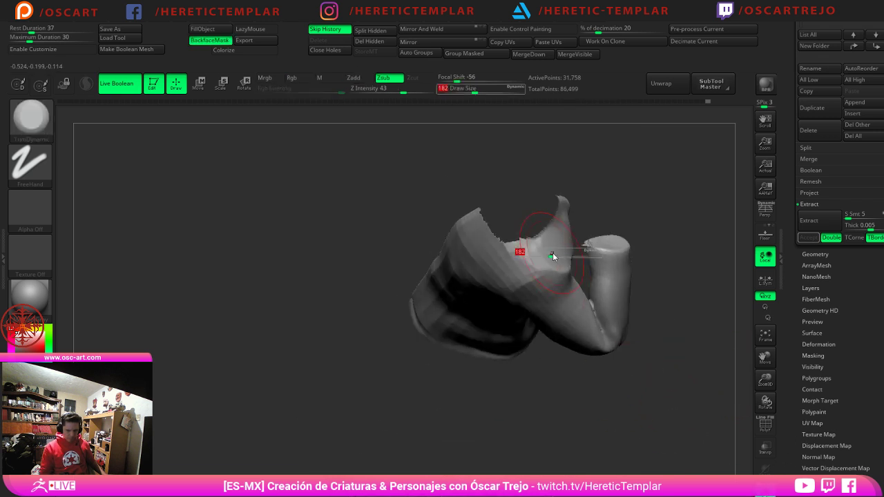
left_click_drag(552, 254, 554, 255)
left_click_drag(553, 257, 516, 269)
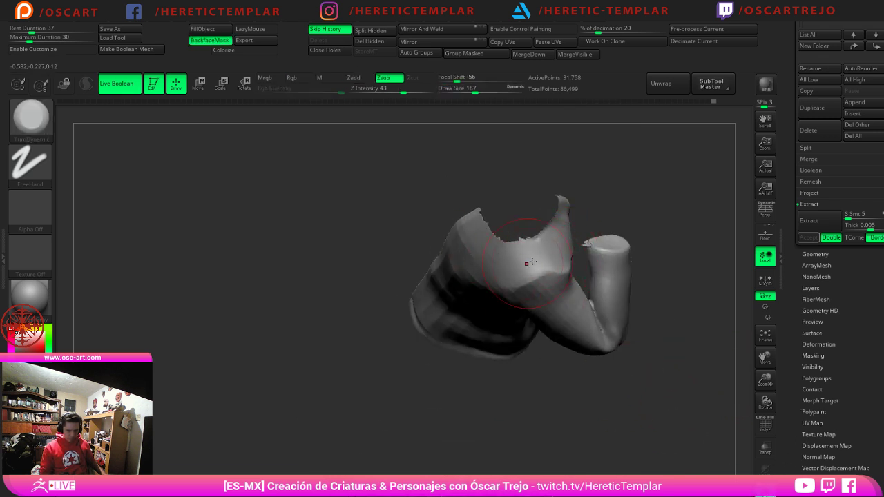
Step: Flatten the jacket's right upper arm below the shoulder with TrimDynamic and unhide the rest of the mesh
left_click_drag(410, 389, 460, 325)
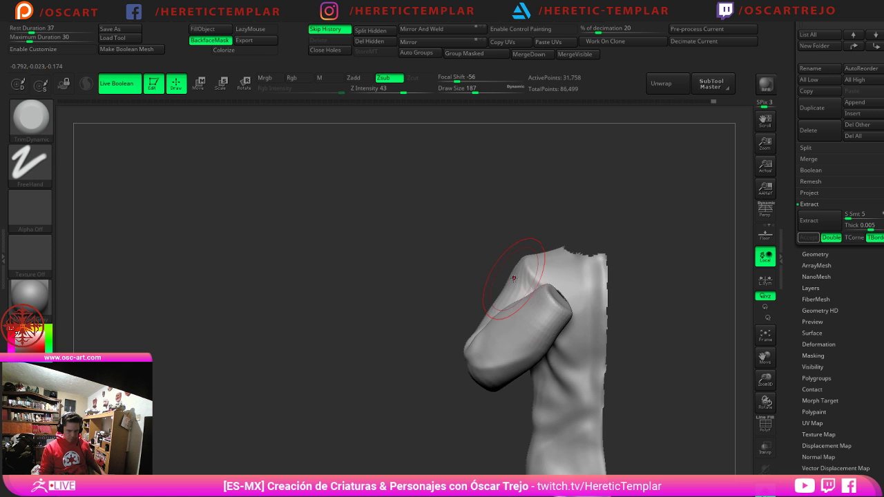
key("s")
mouse_move(515, 280)
left_mouse_down()
mouse_move(508, 280)
mouse_move(531, 287)
left_mouse_up()
left_click(421, 302, "ctrl+shift")
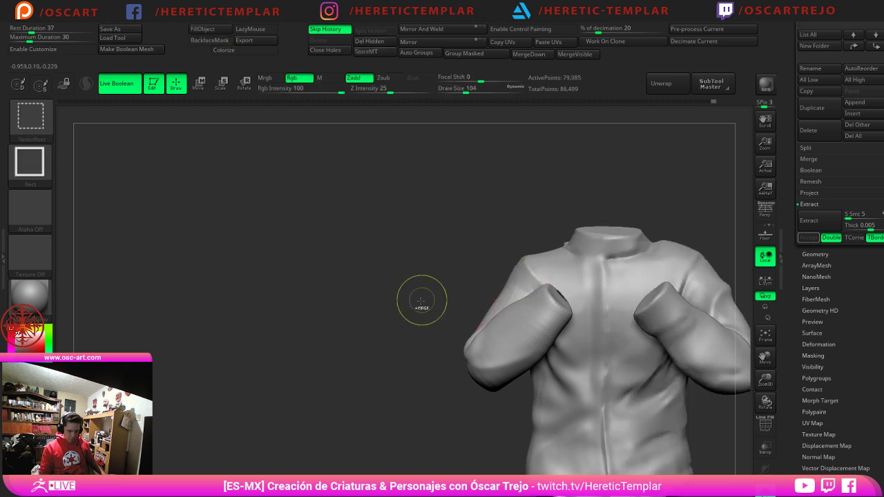
Step: Mask the jacket's right half without the collar, soften the mask edge and invert it so that half is editable
mouse_move(421, 301)
left_mouse_down("alt")
mouse_move(366, 306)
mouse_move(379, 297)
mouse_move(413, 305)
mouse_move(366, 308)
left_mouse_up("alt")
left_click(538, 293, "ctrl+shift")
left_click_drag(355, 240, 618, 472, "ctrl")
left_click(398, 338, "ctrl+shift")
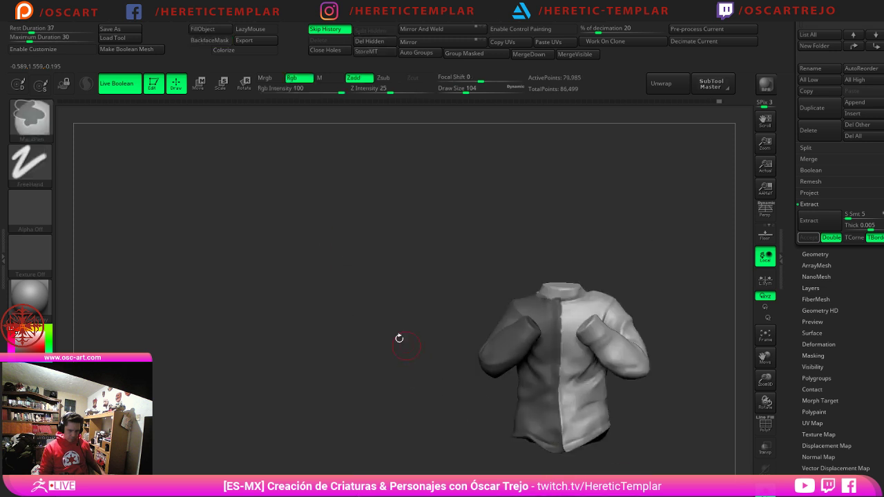
left_click_drag(399, 338, 429, 333, "alt")
left_click(407, 321, "ctrl")
left_click(516, 258, "ctrl")
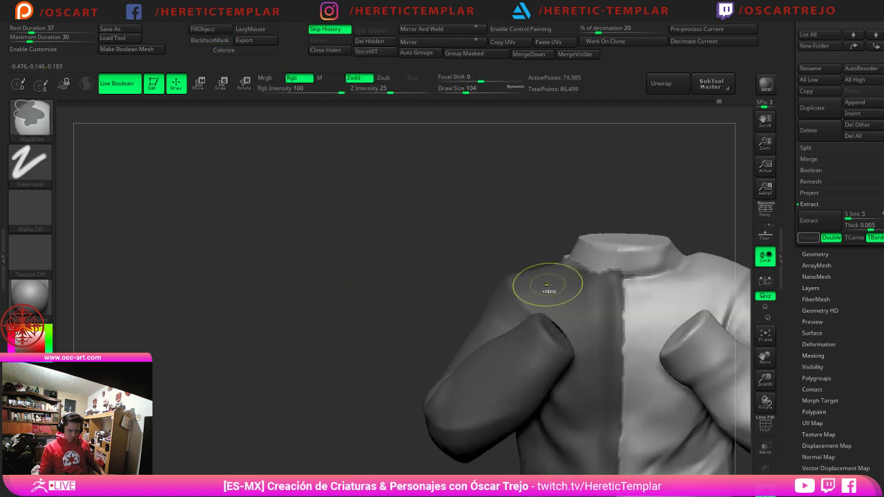
left_click(565, 269, "ctrl")
Step: Reshape the unmasked right shoulder beside the collar with the Move brush at draw size 207 and clear the mask
key("b")
key("m")
key("v")
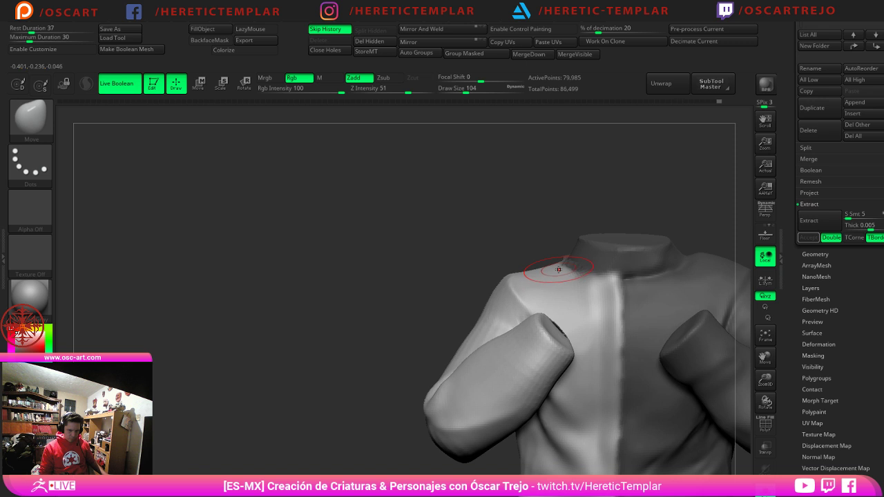
key("s")
left_click_drag(554, 272, 565, 273)
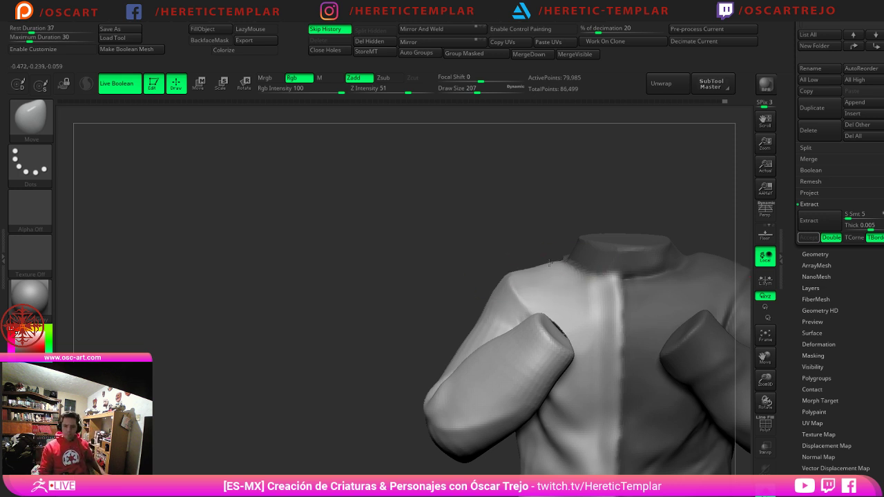
left_click(506, 244, "ctrl")
Step: Smooth the transition between the right shoulder and the collar at draw size 149
mouse_move(527, 238)
left_mouse_down("alt")
mouse_move(450, 245)
mouse_move(495, 272)
left_mouse_up("alt")
key("s")
key("shift")
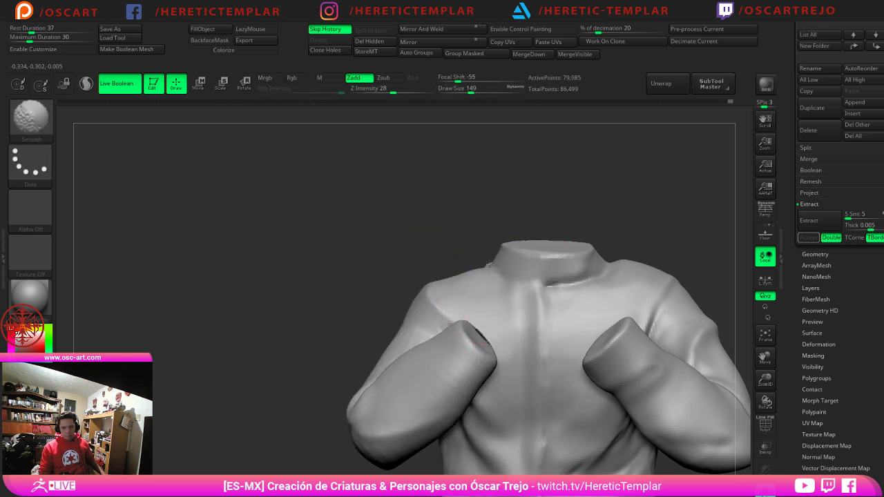
key("ctrl")
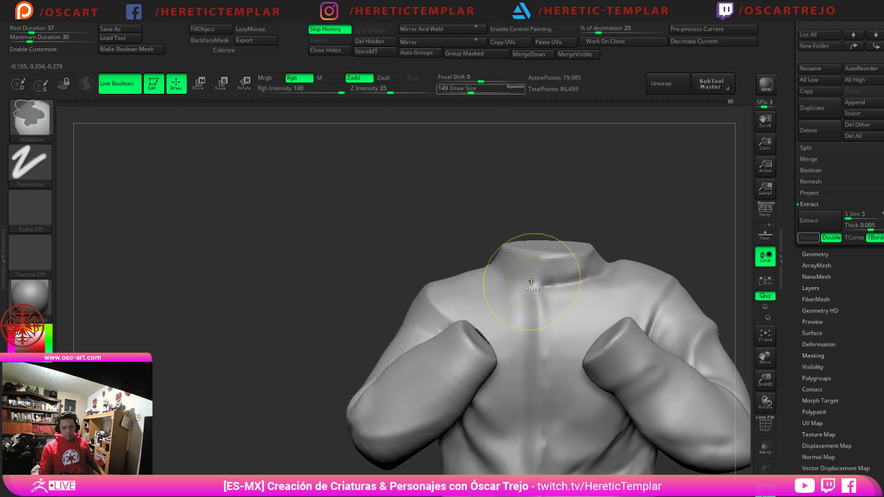
Step: Carve the seam along the base of the collar with the DamStandard brush at draw size 71 and smooth it
key("b")
key("d")
key("s")
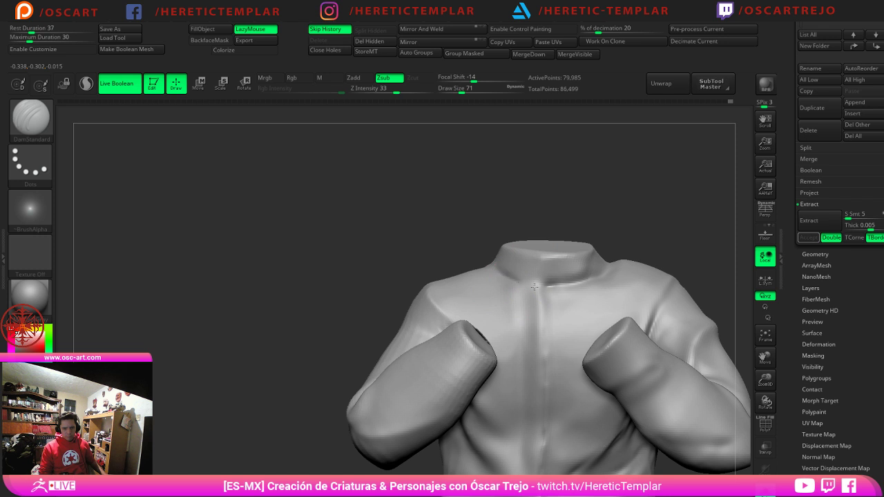
left_click_drag(534, 285, 571, 283)
key("shift")
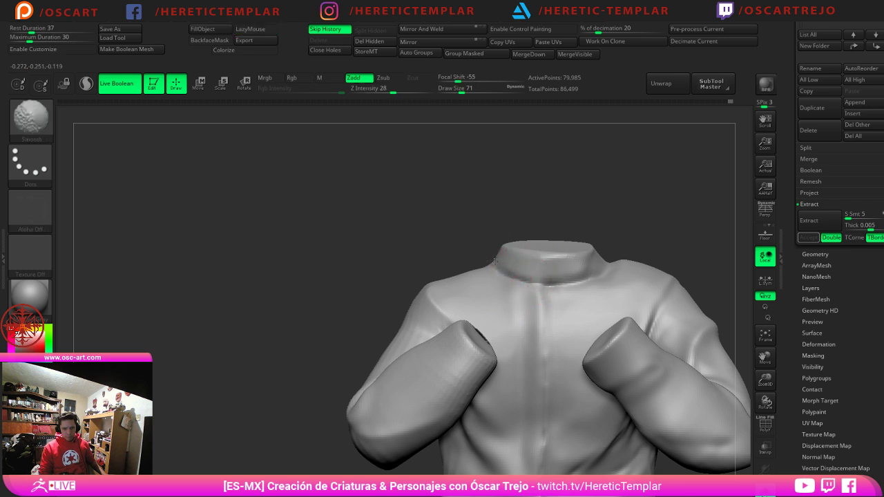
Step: Show the whole figure again and sculpt cloth folds on the jacket's lower front with the Standard brush at draw size 65
left_click_drag(683, 246, 645, 230, "alt")
left_click_drag(695, 301, 682, 295, "alt")
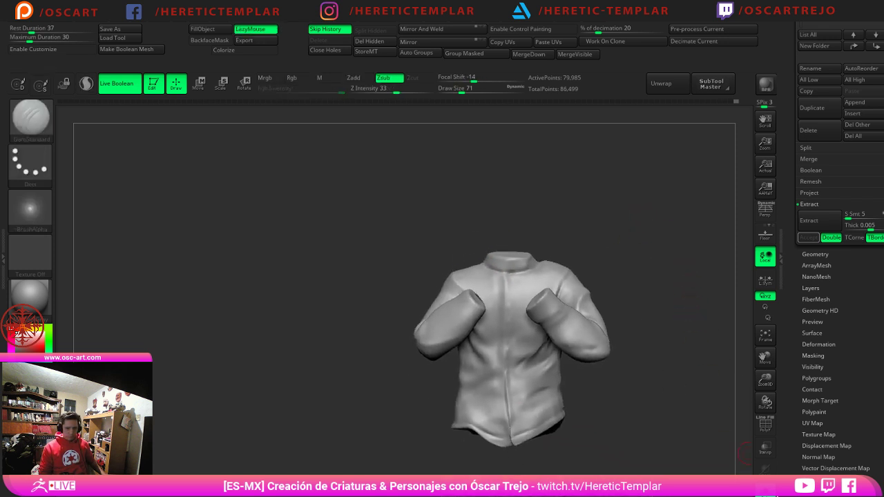
left_click(764, 492)
mouse_move(695, 367)
left_mouse_down("alt")
mouse_move(653, 300)
mouse_move(648, 323)
mouse_move(650, 296)
mouse_move(656, 342)
left_mouse_up("alt")
key("s")
key("b")
key("s")
key("t")
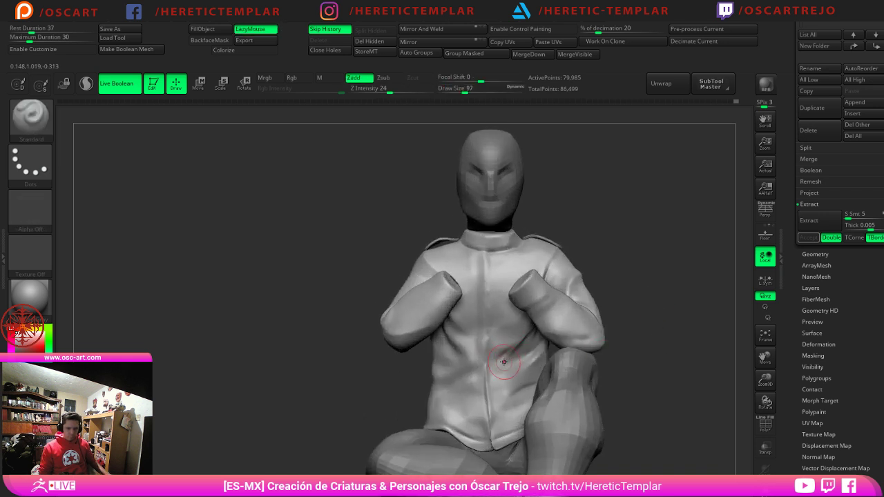
key("s")
left_click(486, 371)
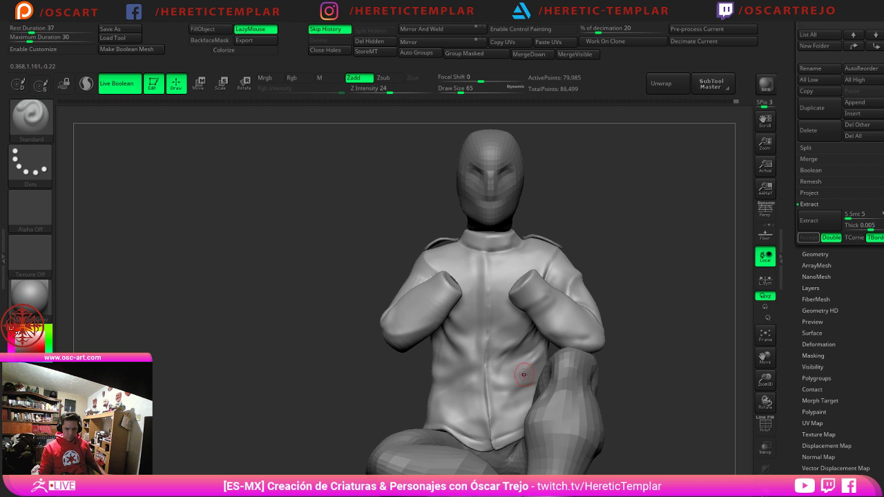
Step: Add more folds across the front of the torso and soften them with the Smooth brush at draw size 223
mouse_move(616, 345)
left_mouse_down()
mouse_move(574, 339)
mouse_move(621, 343)
left_mouse_up()
key("s")
left_click(514, 364)
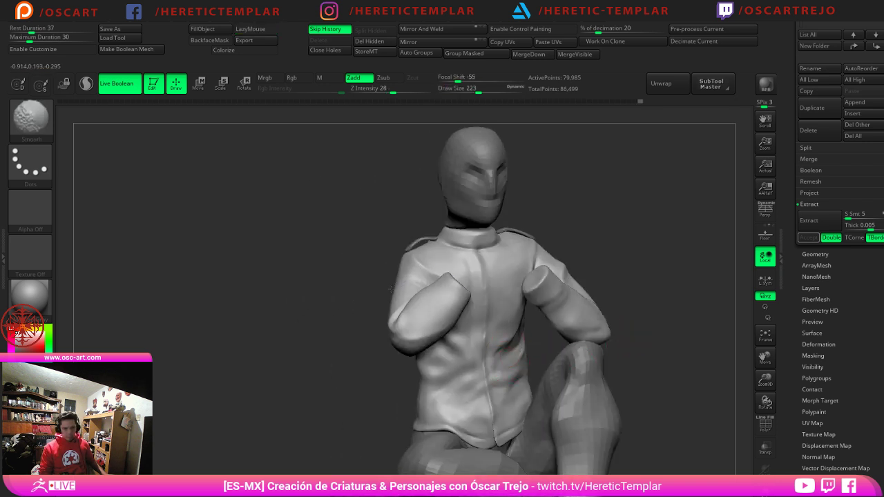
mouse_move(391, 289)
left_mouse_down()
mouse_move(362, 302)
mouse_move(340, 336)
left_mouse_up()
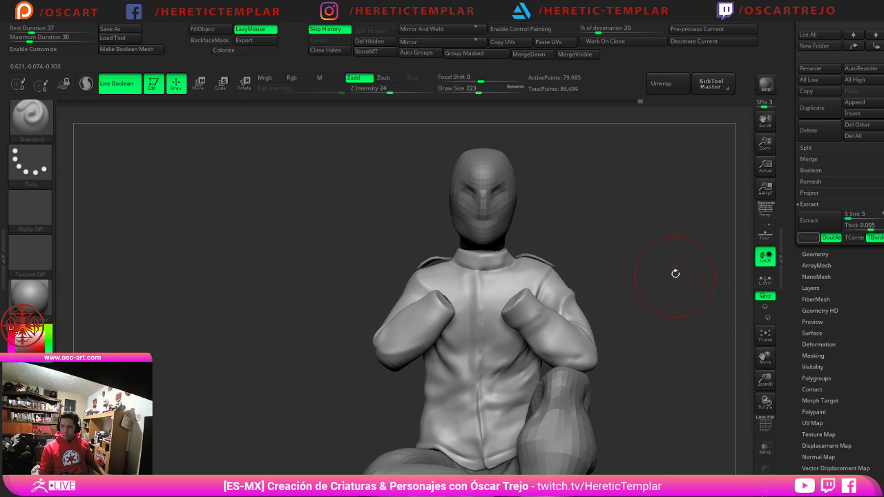
mouse_move(642, 267)
left_mouse_down("alt")
mouse_move(675, 286)
mouse_move(694, 281)
left_mouse_up("alt")
key("s")
left_click(435, 338)
mouse_move(333, 348)
left_mouse_down()
mouse_move(351, 347)
mouse_move(354, 388)
left_mouse_up()
Step: Sculpt wrinkles on the right sleeve above the elbow with the Standard brush at draw sizes 39 to 46 and smooth them
key("s")
left_click(375, 366)
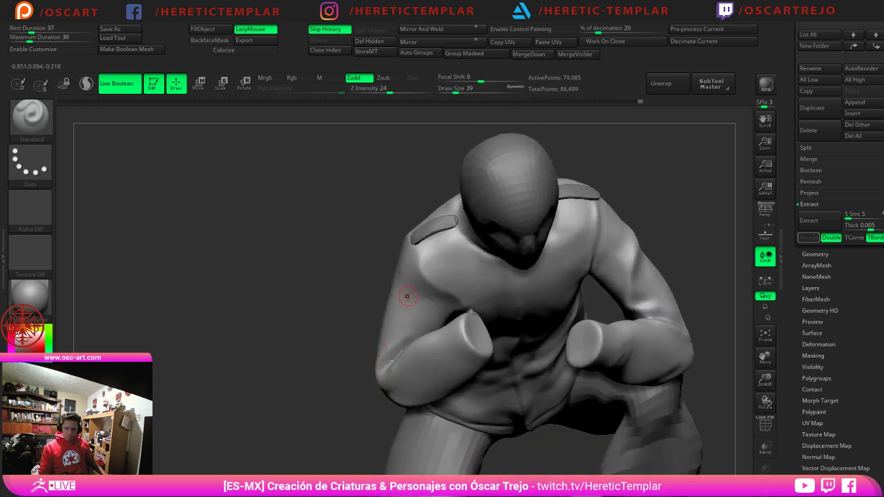
key("bracketright")
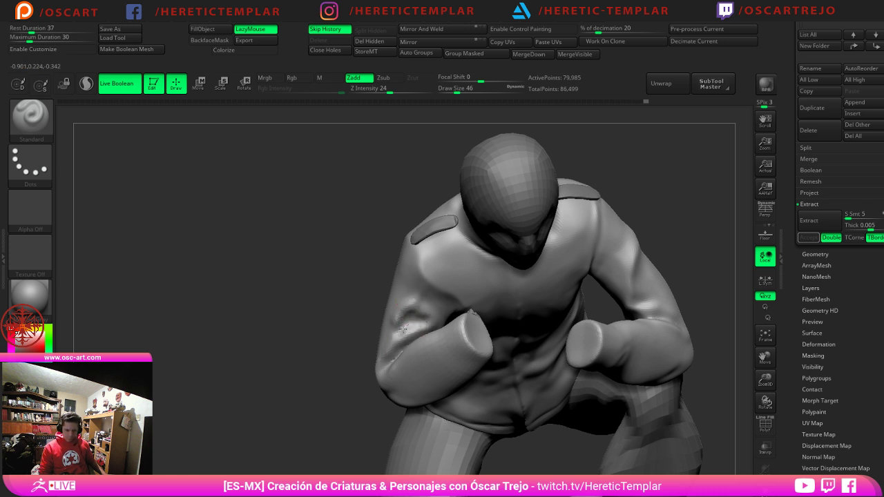
left_click_drag(419, 322, 411, 311, "shift")
left_click_drag(367, 362, 375, 334, "shift")
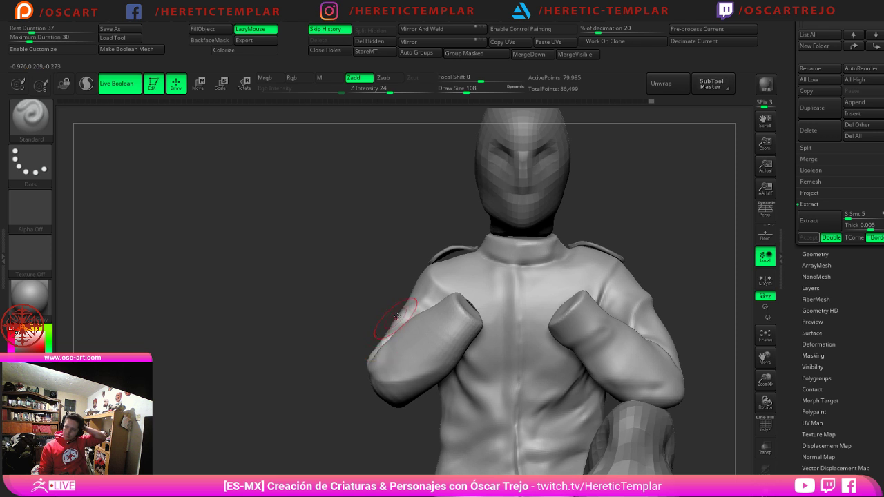
Step: Insert a symmetrical pair of spheres on the front of the jacket collar with the IMM Primitives brush
left_click_drag(604, 209, 540, 269, "alt")
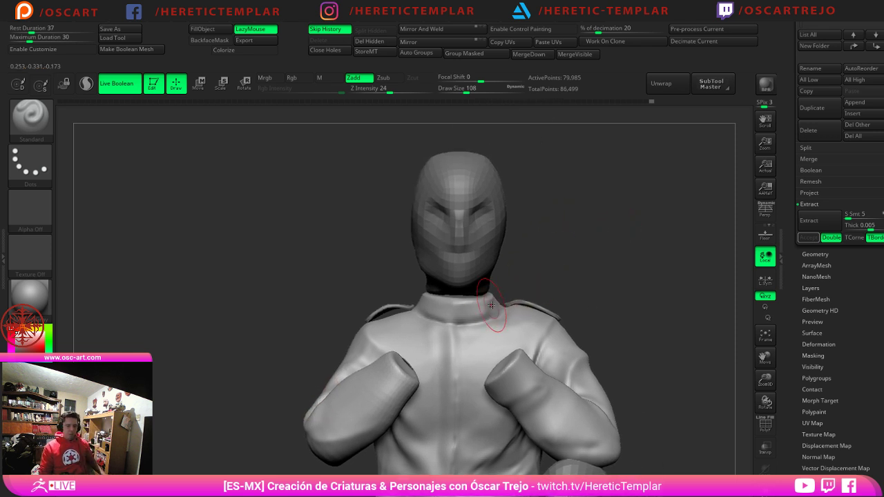
key("b")
key("i")
key("p")
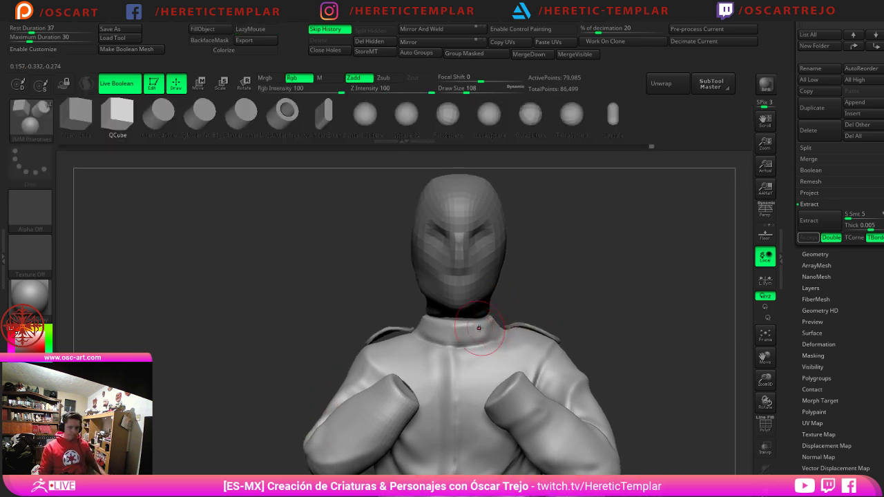
left_click(365, 112)
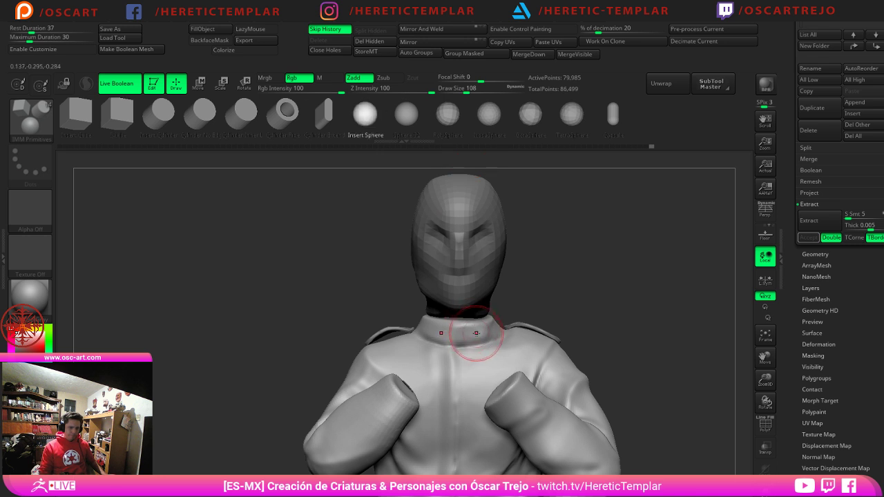
mouse_move(476, 333)
left_mouse_down()
mouse_move(479, 346)
mouse_move(481, 337)
left_mouse_up()
Step: Shape the two inserted spheres into collar flaps around the neck with the Move brush at draw size 202
key("b")
key("m")
key("v")
mouse_move(587, 304)
left_mouse_down()
mouse_move(508, 309)
mouse_move(540, 293)
mouse_move(496, 309)
left_mouse_up()
key("s")
left_click(500, 310)
left_click_drag(630, 278, 694, 275)
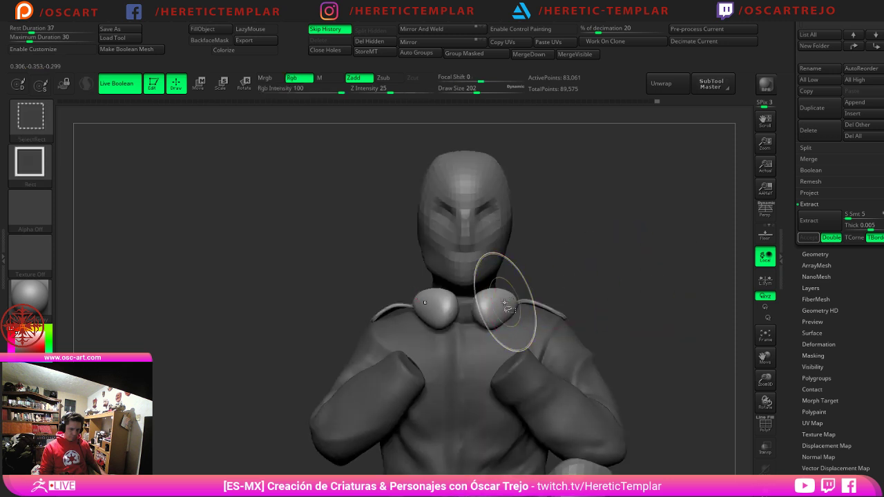
Step: Split the collar flaps off the jacket into their own subtool and pull their lower ends toward the centre
left_click(506, 307, "ctrl+shift")
left_click(373, 32)
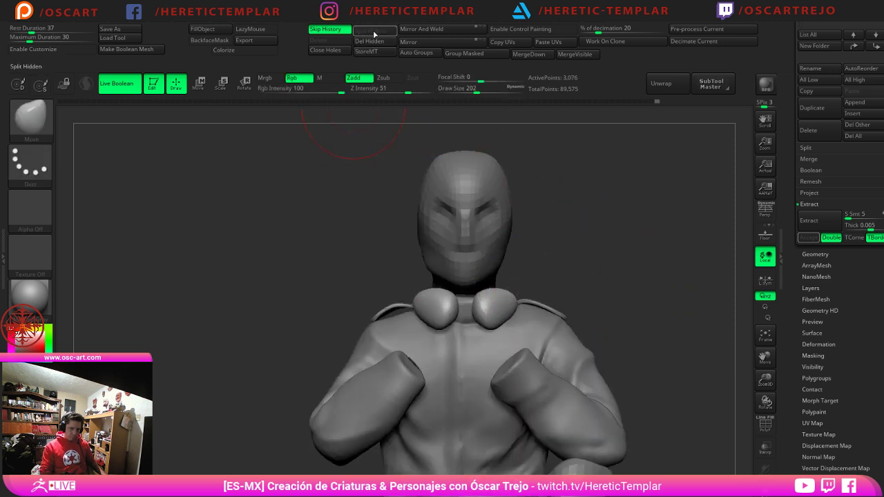
left_click_drag(494, 305, 488, 317)
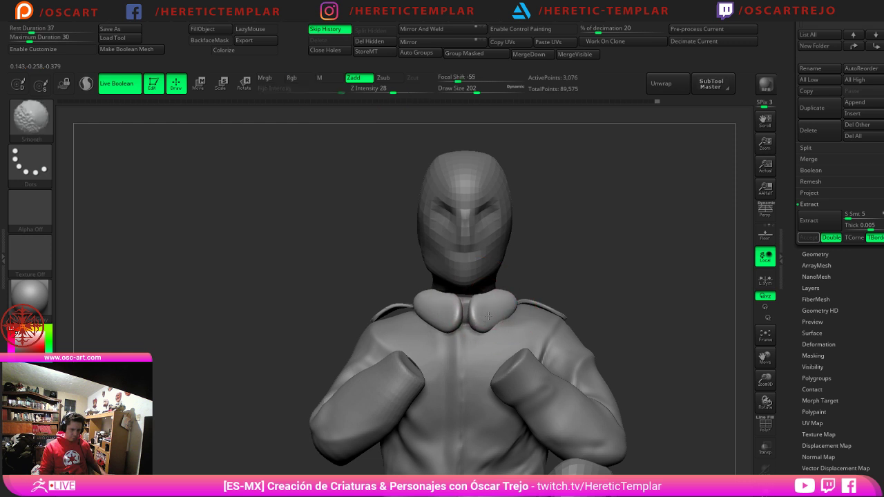
Step: Save the current tool to disk
left_click(778, 145)
left_click_drag(787, 192, 788, 346)
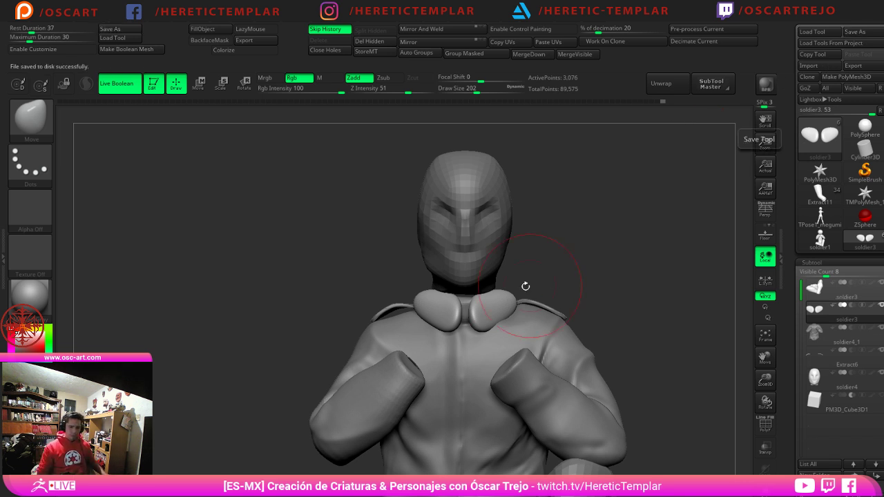
Step: Stretch the outer ends of the collar flaps around the sides of the neck with the Move brush at draw size 202
right_click_drag(525, 286, 435, 294)
left_click_drag(604, 255, 603, 310)
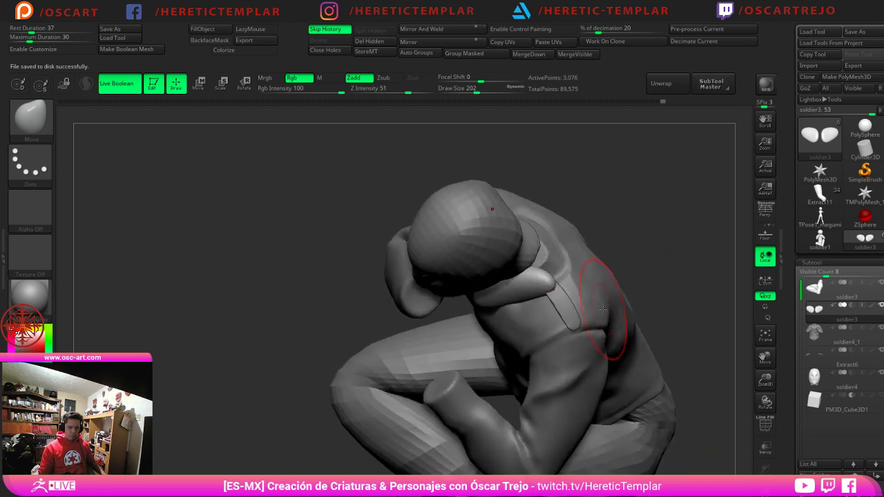
mouse_move(554, 288)
left_mouse_down()
mouse_move(557, 262)
mouse_move(541, 254)
left_mouse_up()
right_click_drag(541, 255, 522, 283)
left_click_drag(522, 283, 583, 251)
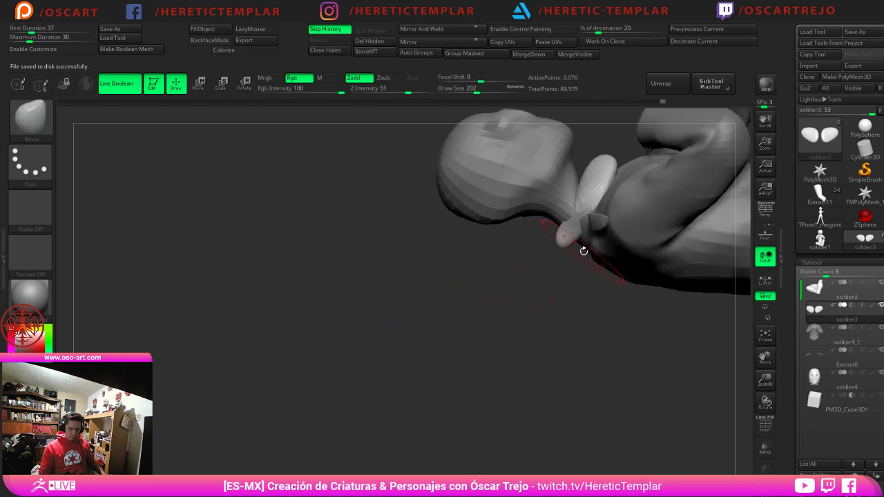
Step: Pull the flap ends together behind the neck with the Move brush, using draw sizes 158 and 223
left_click_drag(582, 220, 577, 227)
left_click_drag(561, 280, 602, 294)
mouse_move(581, 231)
left_mouse_down()
mouse_move(575, 226)
mouse_move(566, 250)
left_mouse_up()
key("s")
mouse_move(573, 241)
left_mouse_down()
mouse_move(541, 246)
mouse_move(579, 248)
mouse_move(566, 243)
left_mouse_up()
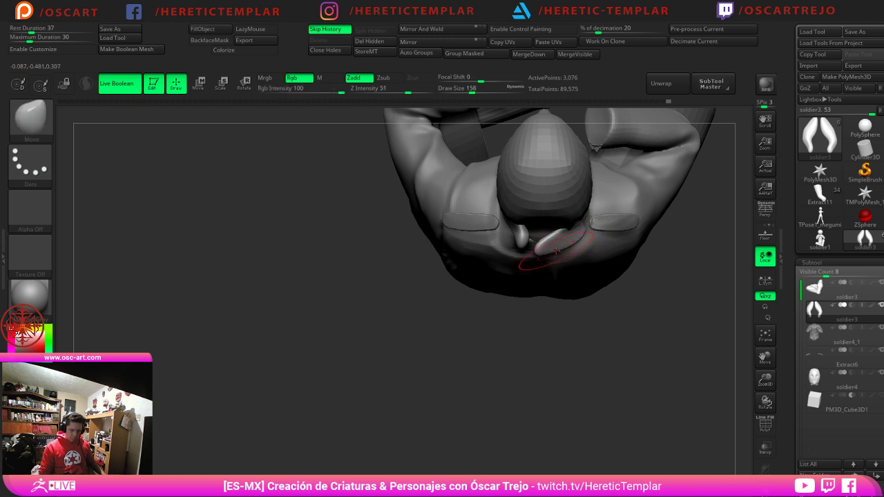
mouse_move(535, 329)
left_mouse_down()
mouse_move(491, 334)
mouse_move(533, 312)
left_mouse_up()
key("s")
left_click_drag(565, 239, 574, 239)
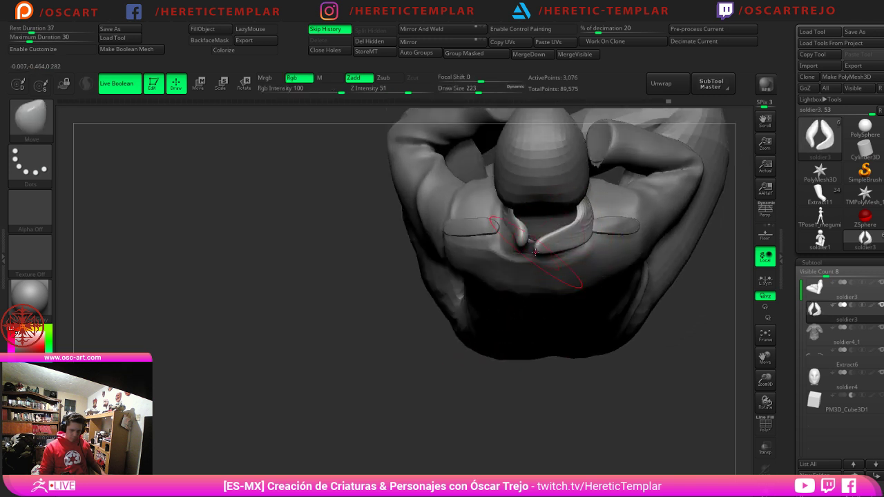
Step: Mirror and weld the flaps into one continuous collar, smooth its side, and mirror and weld it again
left_click(422, 29)
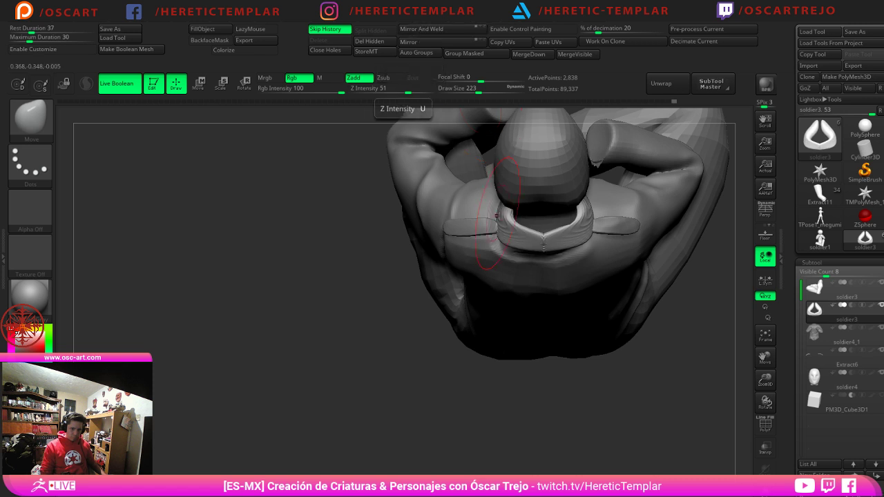
mouse_move(379, 297)
left_mouse_down()
mouse_move(355, 279)
mouse_move(588, 251)
mouse_move(599, 239)
mouse_move(595, 276)
left_mouse_up()
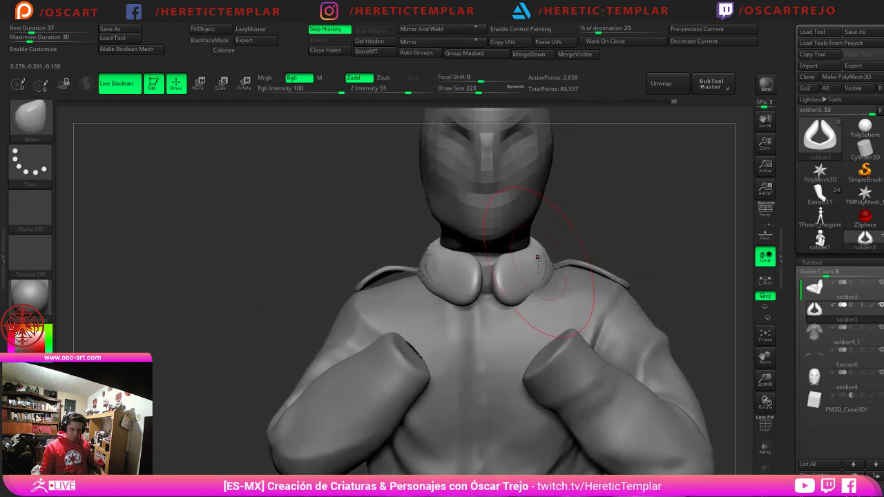
mouse_move(537, 257)
left_mouse_down("shift")
mouse_move(521, 268)
mouse_move(541, 254)
left_mouse_up("shift")
left_click(432, 31)
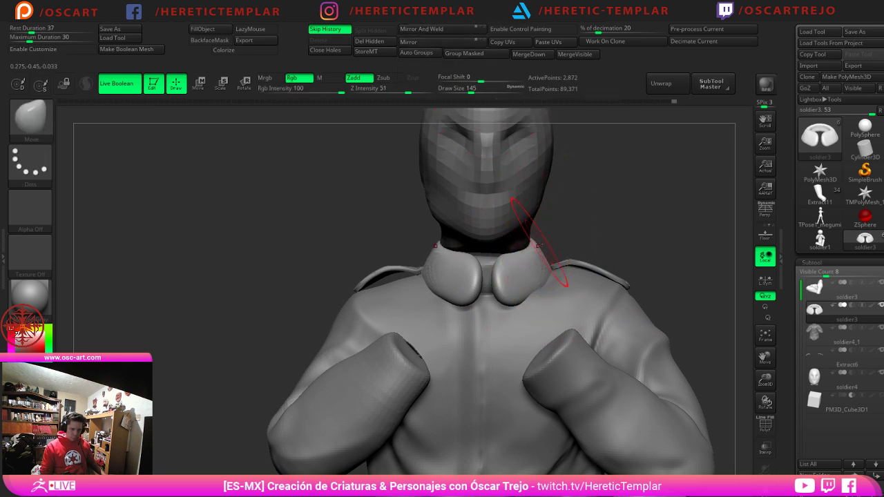
Step: Refine the collar's upper edge and front flaps with the Move brush from draw size 145 and smooth the surface
key("s")
left_click_drag(523, 275, 521, 275)
mouse_move(532, 275)
left_mouse_down("shift")
mouse_move(493, 276)
mouse_move(508, 295)
mouse_move(542, 275)
mouse_move(519, 265)
mouse_move(543, 272)
left_mouse_up("shift")
key("s")
key("s")
key("shift")
key("s")
Step: Flatten the side of the collar with the TrimDynamic brush at draw size 154 and smooth the surface
key("b")
key("t")
key("d")
left_click_drag(621, 247, 538, 238)
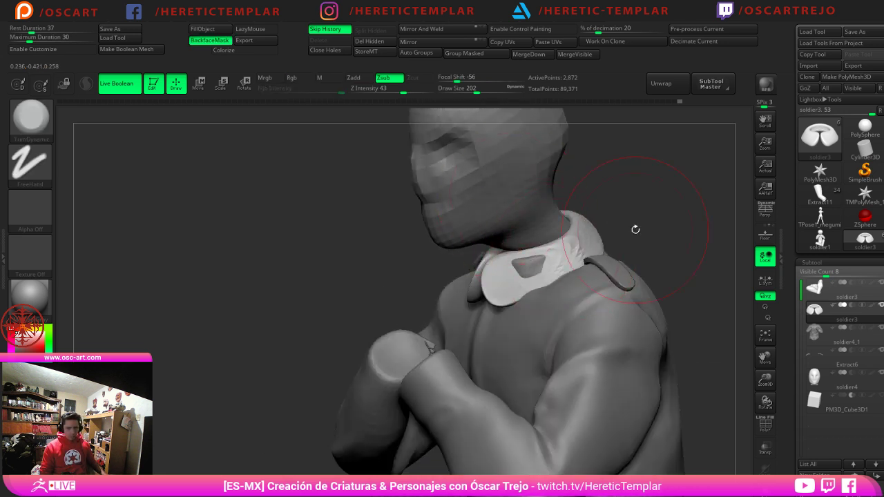
key("s")
mouse_move(636, 228)
left_mouse_down()
mouse_move(588, 239)
mouse_move(587, 250)
left_mouse_up()
left_click_drag(584, 238, 606, 225)
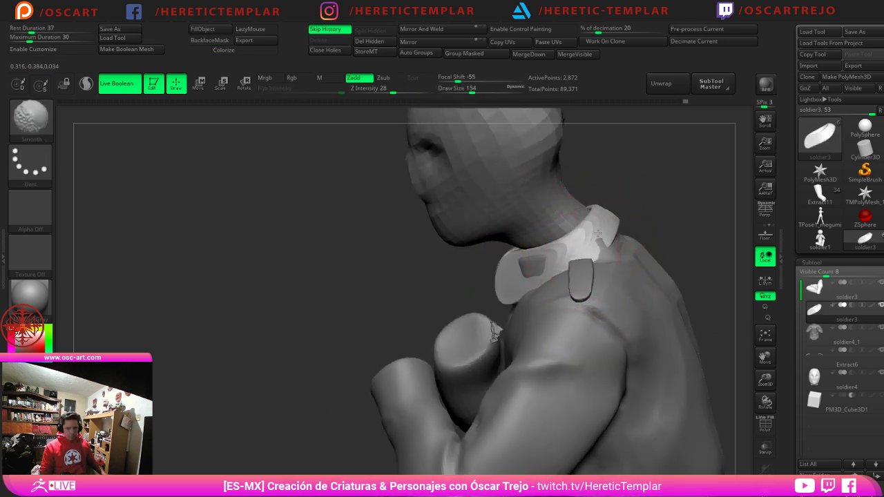
Step: Adjust the back of the collar with the Move brush at draw size 154 and smooth it
mouse_move(660, 238)
left_mouse_down()
mouse_move(632, 223)
mouse_move(619, 247)
mouse_move(557, 257)
left_mouse_up()
key("b")
key("m")
key("v")
mouse_move(611, 252)
left_mouse_down()
mouse_move(588, 247)
mouse_move(654, 245)
mouse_move(647, 245)
left_mouse_up()
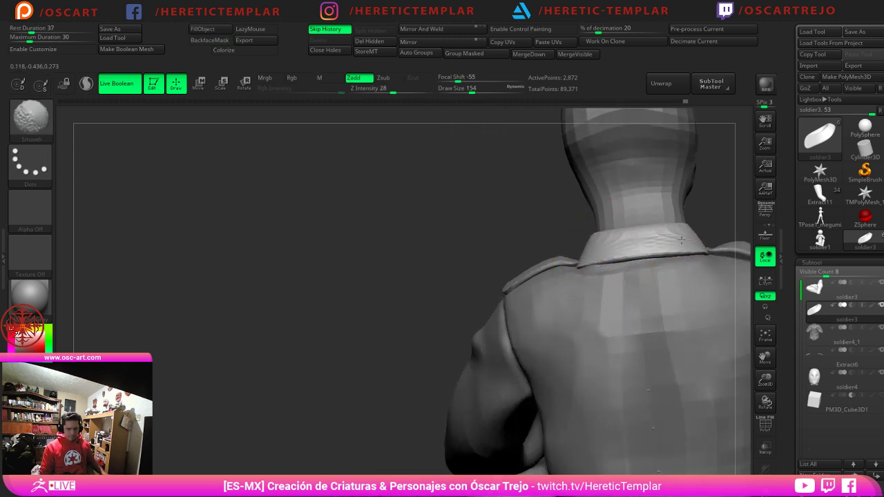
left_click_drag(542, 220, 684, 235)
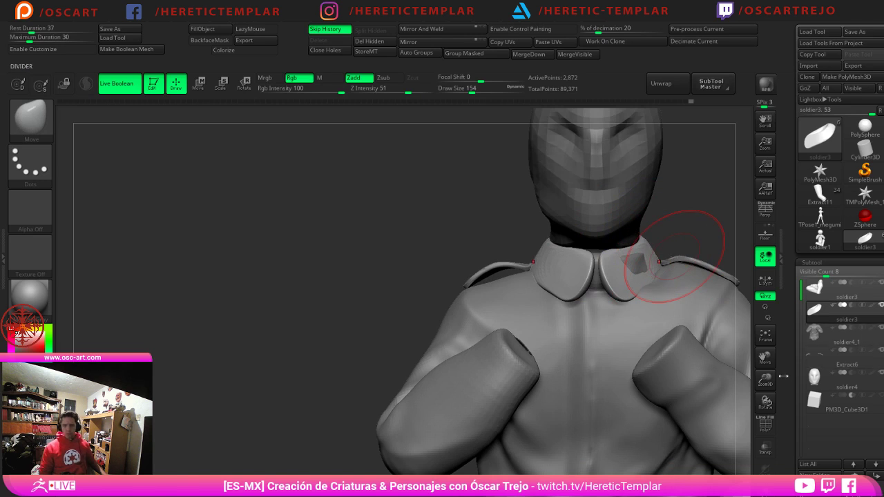
Step: Remesh the collar with ZRemesher at a target polygon count of 5
left_click_drag(784, 390, 787, 323)
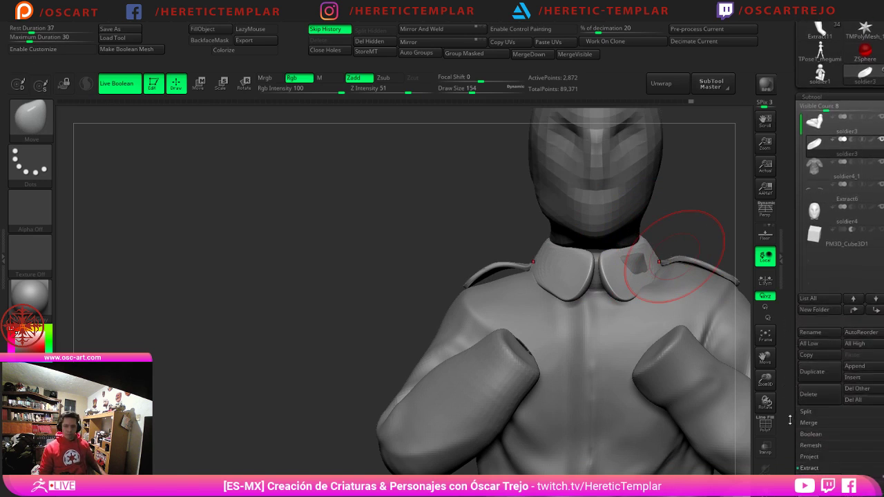
left_click_drag(791, 420, 792, 346)
key("shift+f")
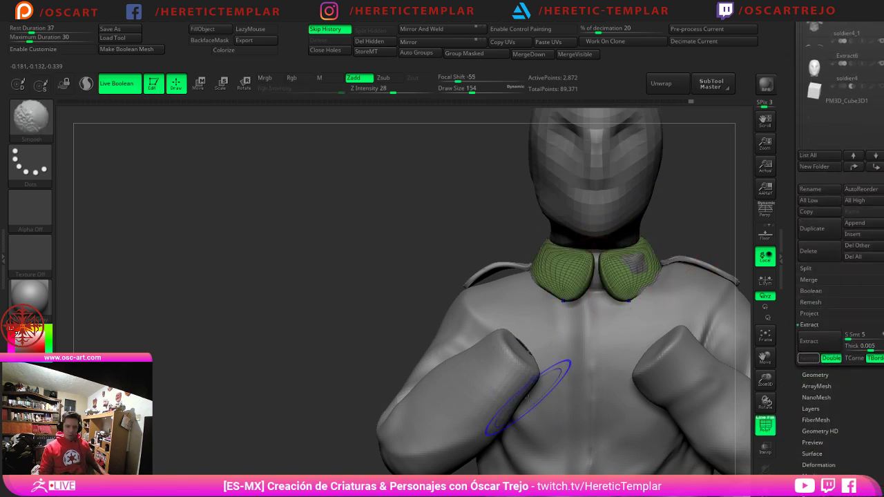
key("shift+f")
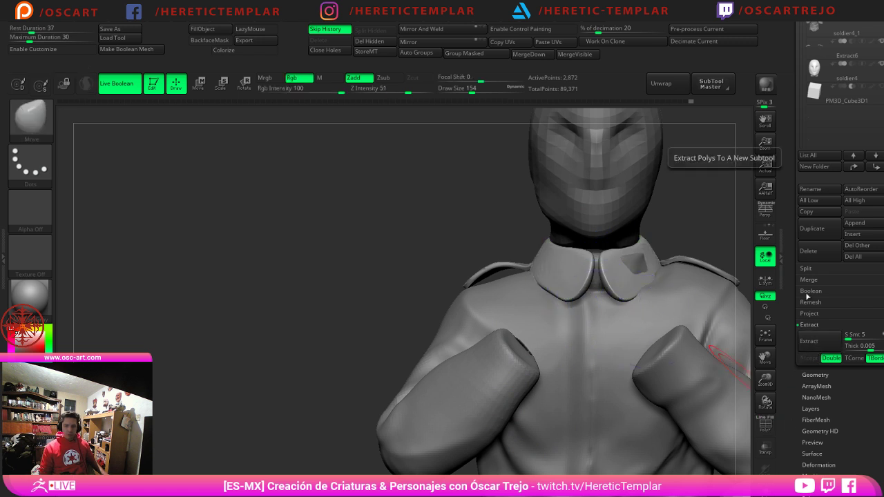
left_click(813, 375)
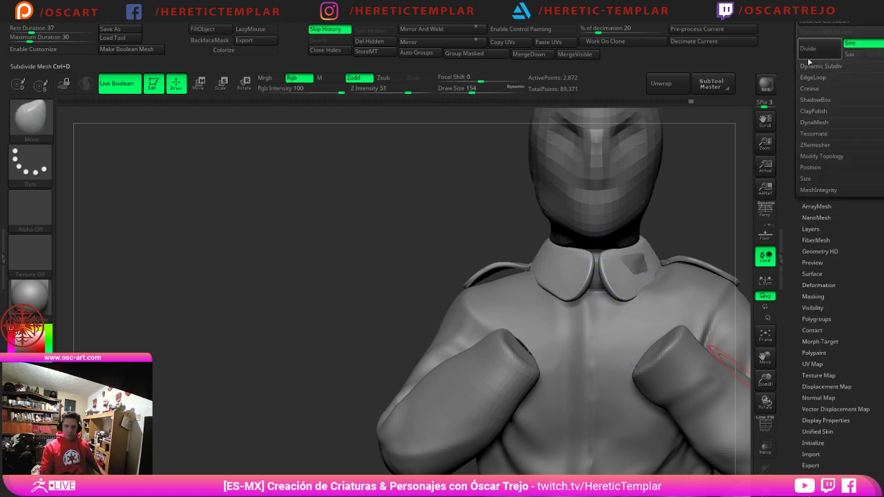
left_click(815, 144)
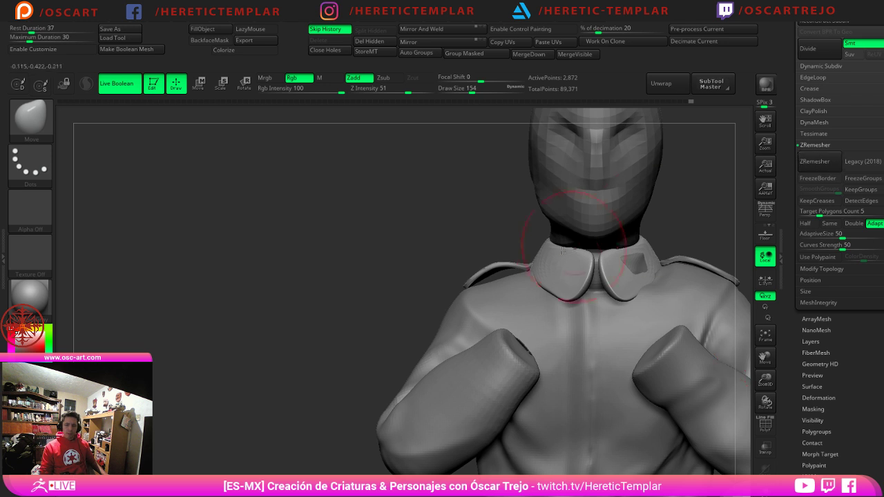
left_click_drag(732, 216, 628, 227, "alt")
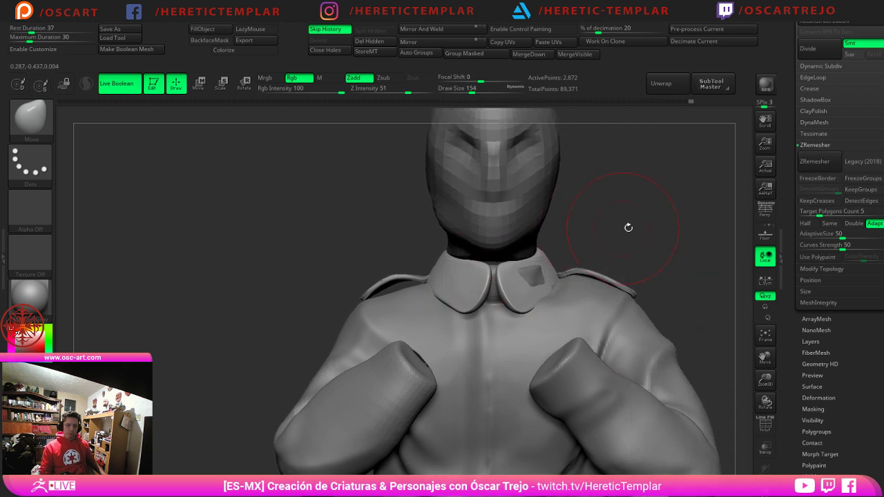
left_click(822, 165)
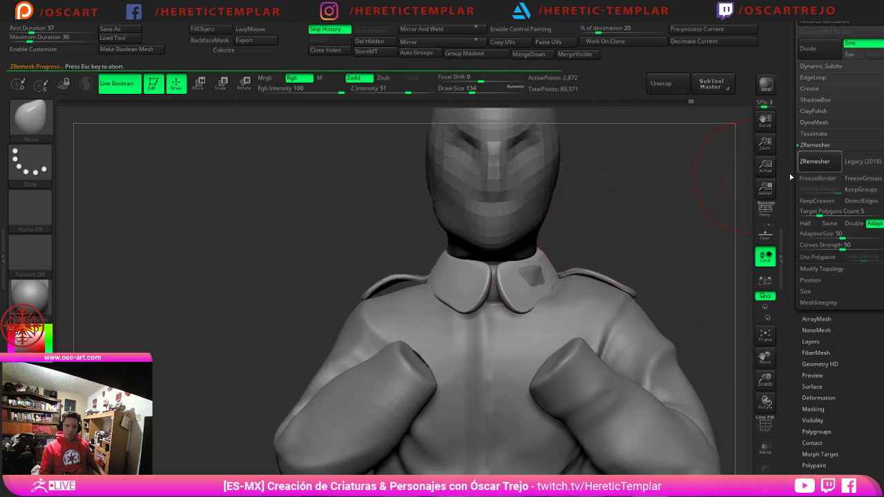
Step: Check the collar's wireframe, remesh it again at half the polygon count, and smooth the front flaps
key("shift+f")
mouse_move(707, 194)
left_mouse_down()
mouse_move(636, 230)
mouse_move(671, 247)
left_mouse_up()
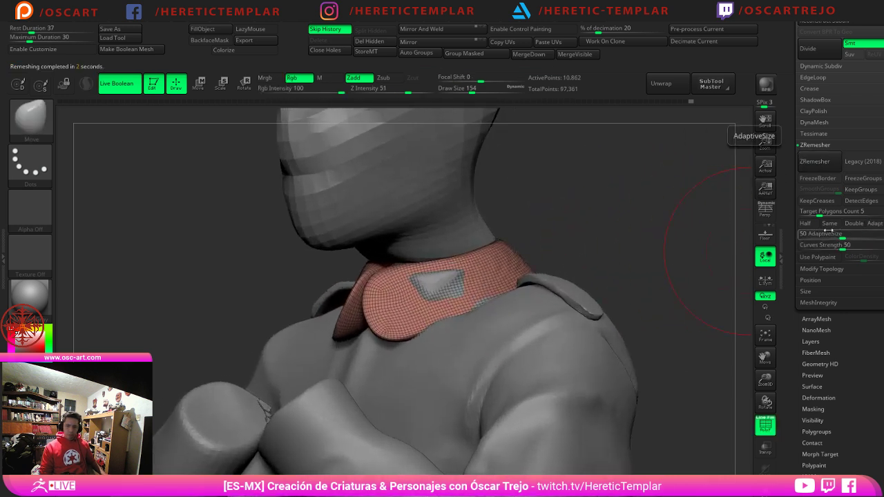
left_click(806, 223)
left_click(821, 163)
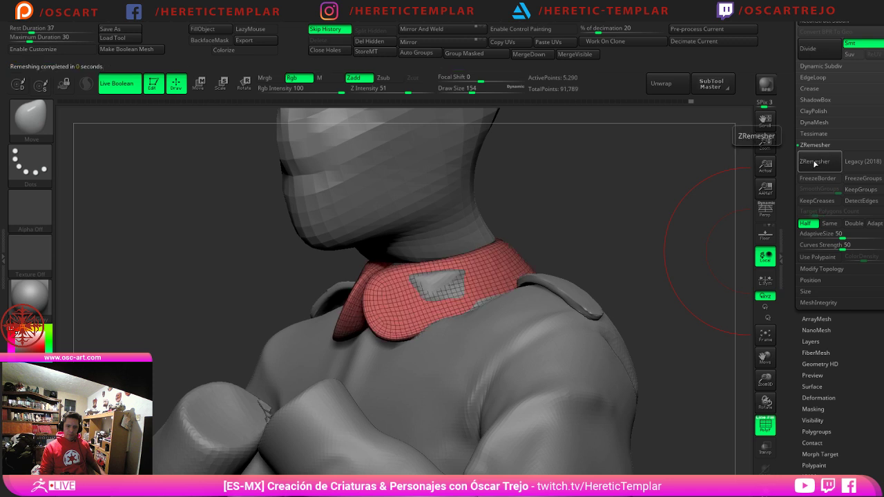
key("shift+f")
left_click_drag(598, 208, 664, 212)
left_click_drag(534, 279, 523, 288, "shift")
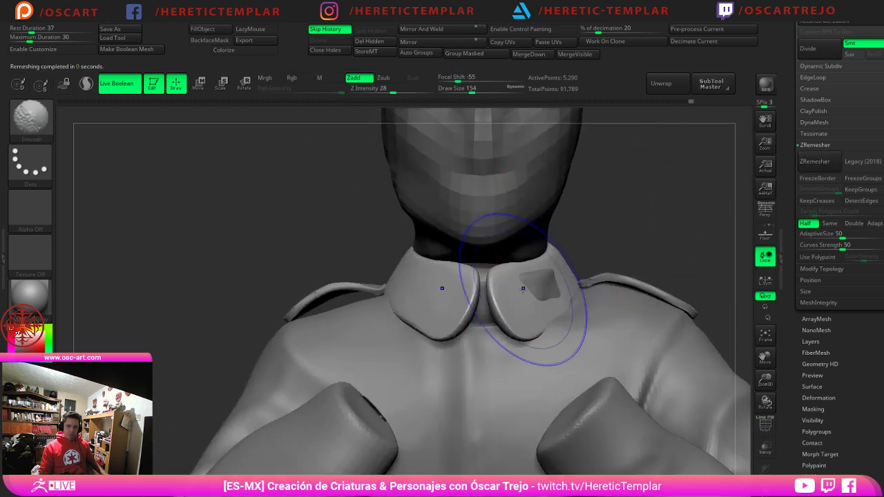
Step: Push the jacket surface that pokes through the collar flap back inside with the Move brush at draw size 128
left_click(541, 288, "alt")
key("s")
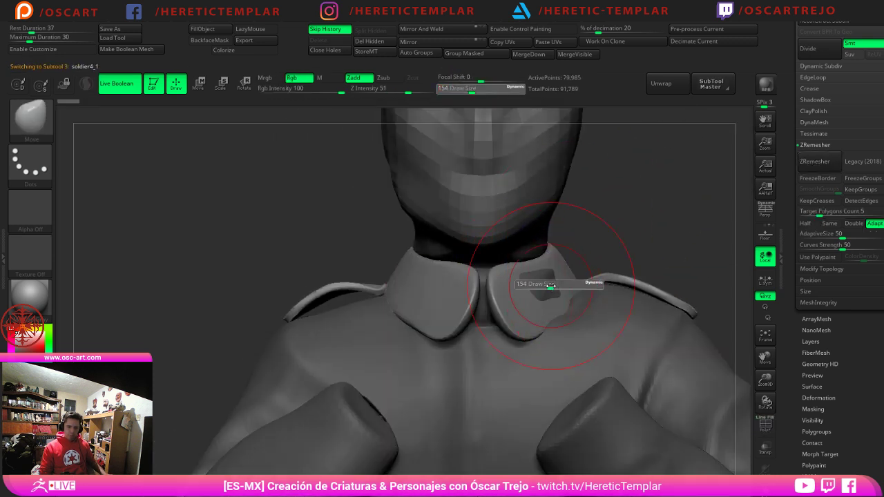
left_click(548, 286)
left_click_drag(606, 238, 610, 264, "ctrl")
mouse_move(534, 290)
left_mouse_down()
mouse_move(562, 312)
mouse_move(535, 309)
left_mouse_up()
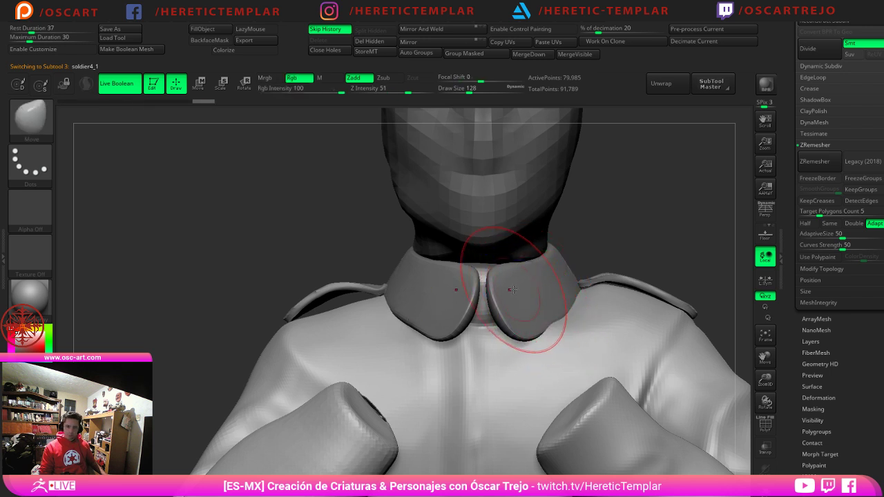
Step: Reshape the collar's front flaps and upper edge with the Move brush, using draw sizes 187 and 108
left_click(515, 284, "alt")
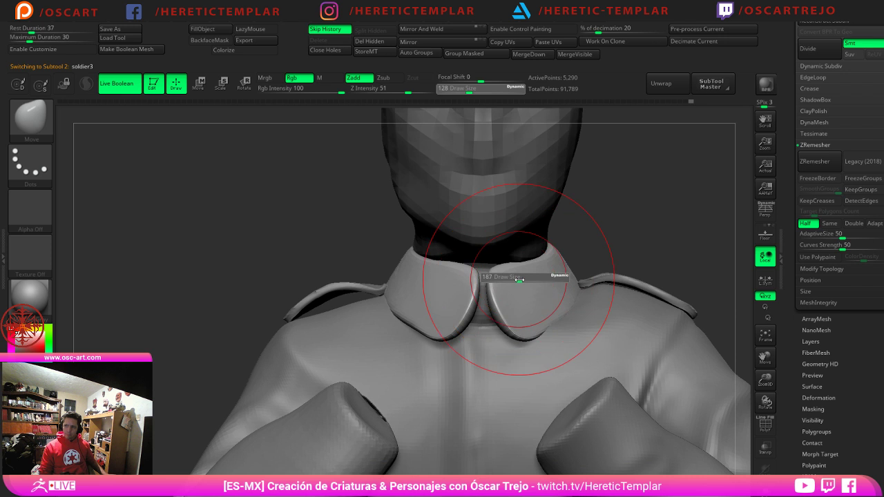
left_click_drag(511, 272, 539, 328)
key("bracketleft")
left_click_drag(708, 241, 636, 252)
key("s")
left_click(584, 305)
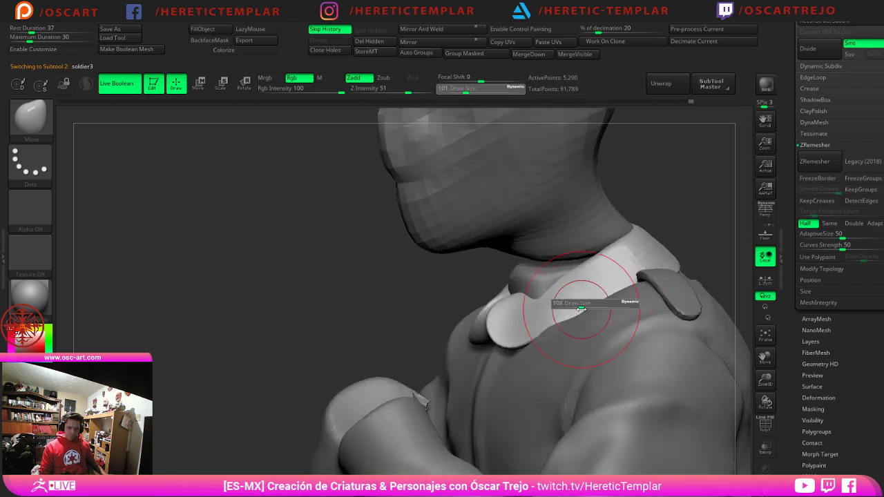
left_click_drag(463, 307, 408, 306)
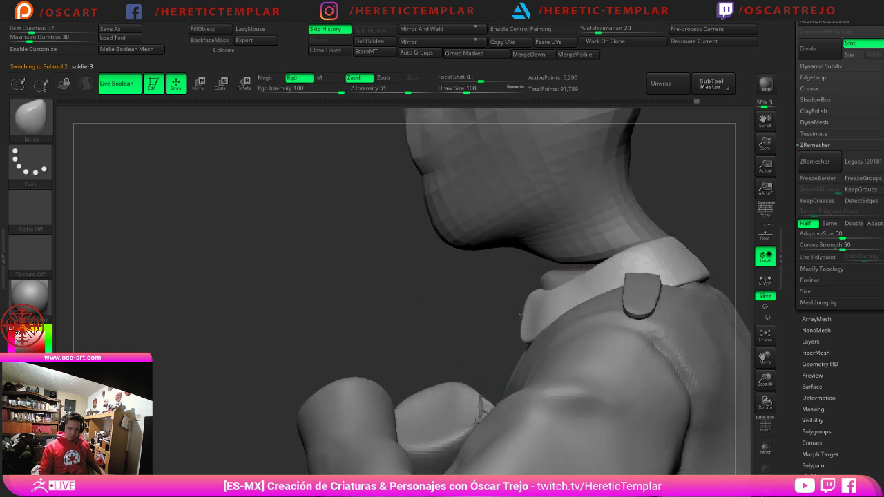
mouse_move(442, 301)
left_mouse_down("shift")
mouse_move(514, 301)
mouse_move(543, 287)
left_mouse_up("shift")
left_click_drag(555, 318, 566, 317, "shift")
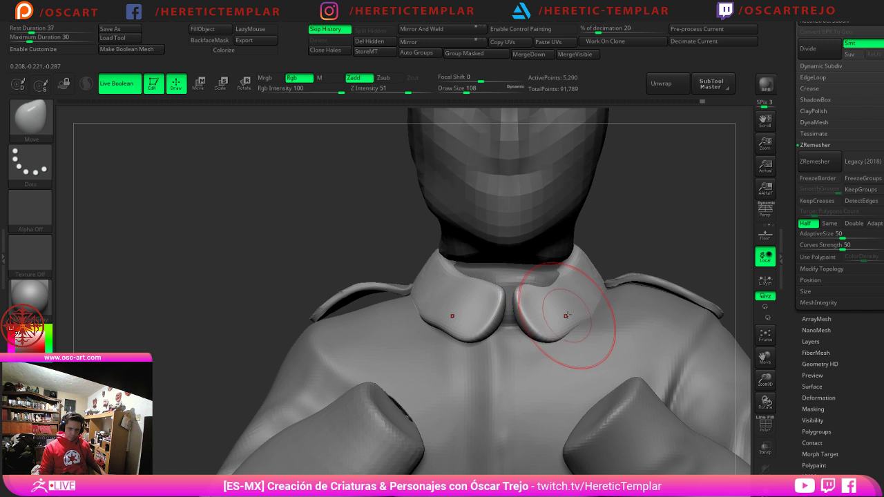
Step: Flatten the collar's side toward the back with the TrimDynamic brush at draw size 145
key("b")
key("t")
key("d")
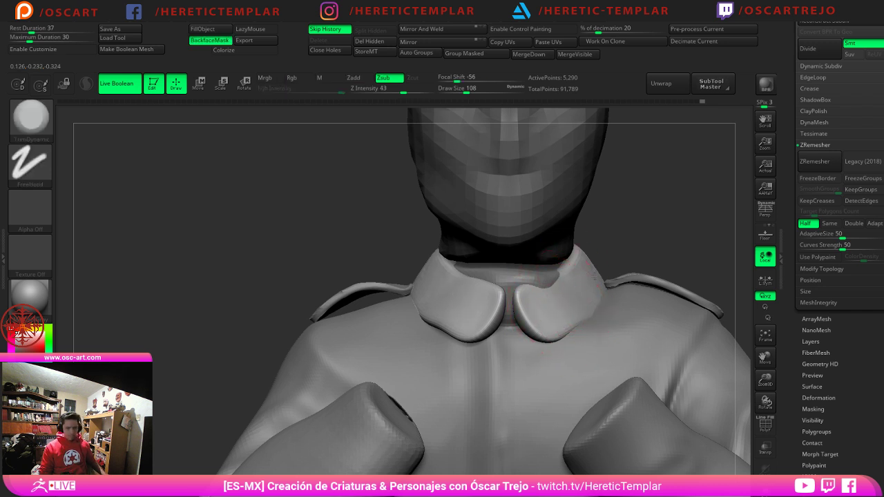
left_click_drag(645, 246, 598, 251)
key("bracketright")
left_click_drag(674, 223, 626, 229)
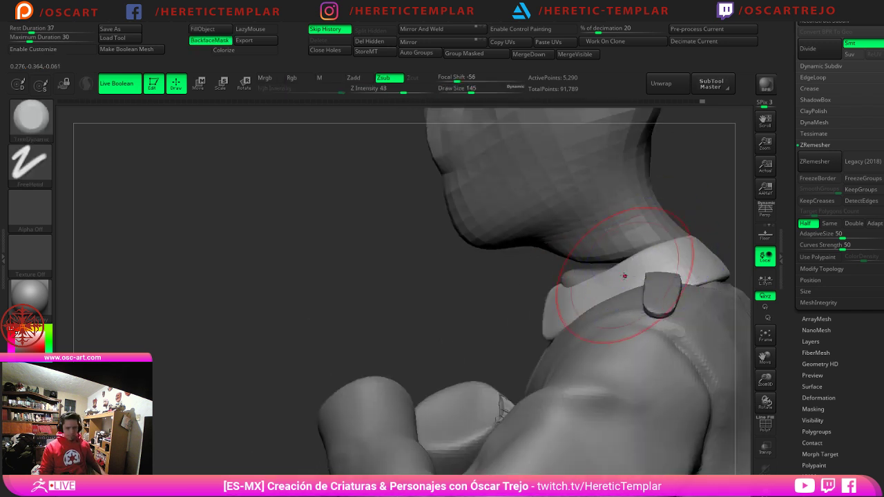
left_click_drag(625, 278, 700, 250)
Step: Adjust the jacket's neck inside the collar opening with the Move brush, using draw sizes 145 and 59
key("b")
key("m")
key("v")
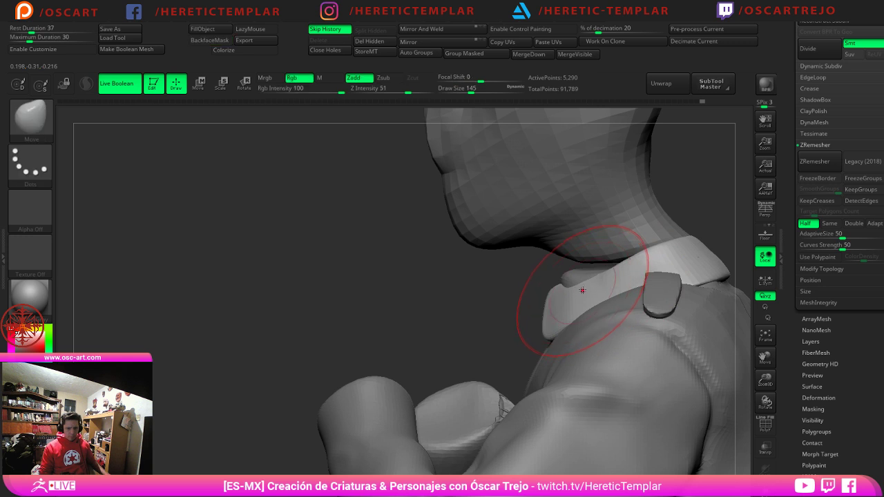
left_click(576, 281, "alt")
mouse_move(555, 276)
left_mouse_down()
mouse_move(598, 280)
mouse_move(544, 282)
left_mouse_up()
left_click_drag(430, 286, 484, 286, "shift")
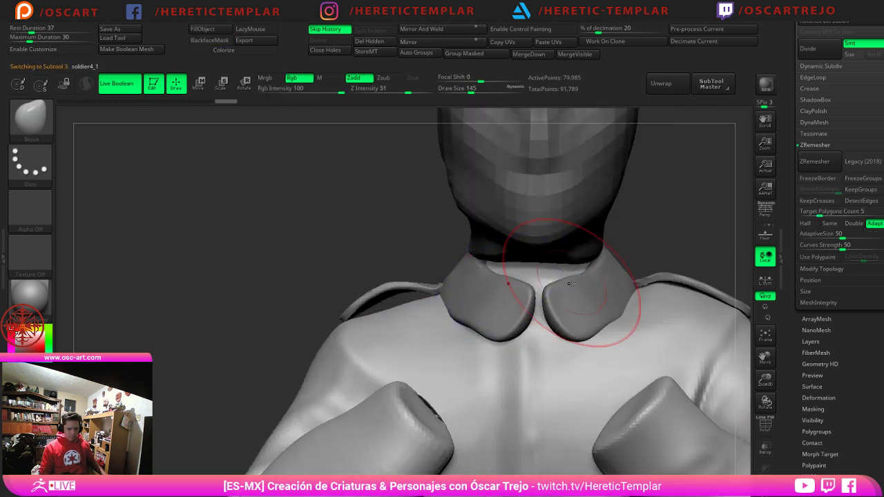
key("bracketleft")
key("bracketleft")
key("bracketleft")
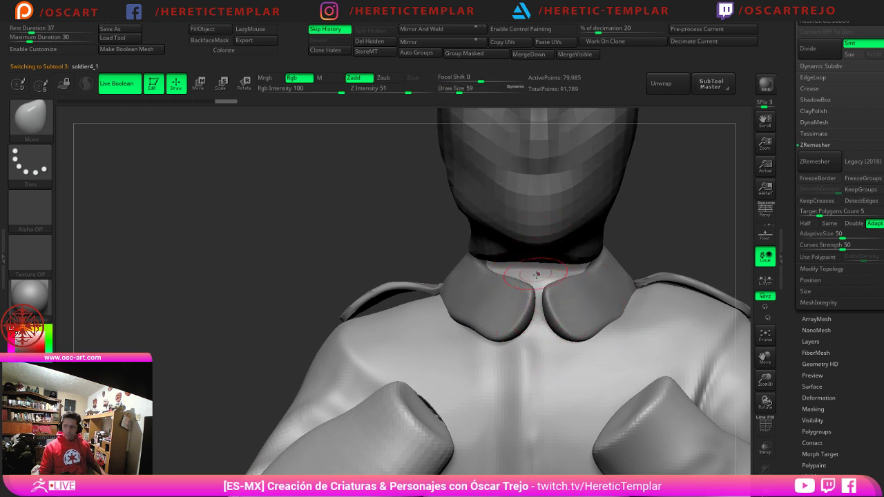
Step: Refine the inner edges of the collar's front flaps with the Move brush at draw size 80 and smooth them
left_click(550, 302, "alt")
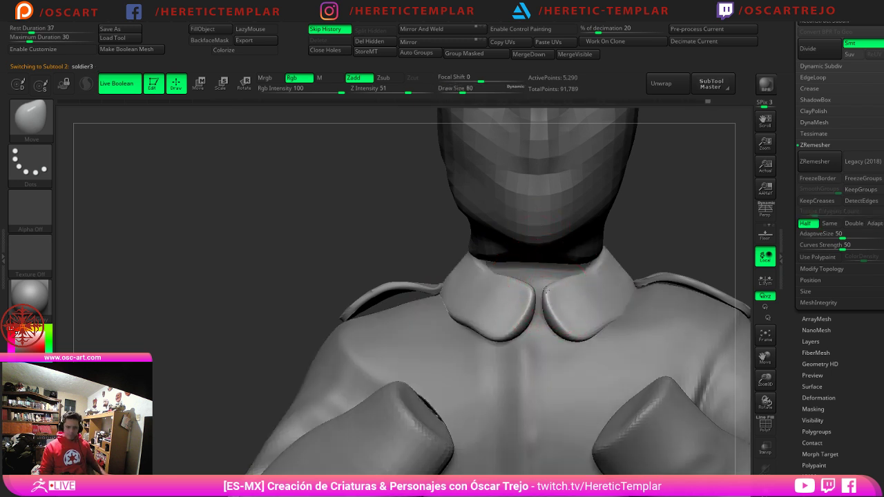
left_click_drag(555, 319, 560, 324, "shift")
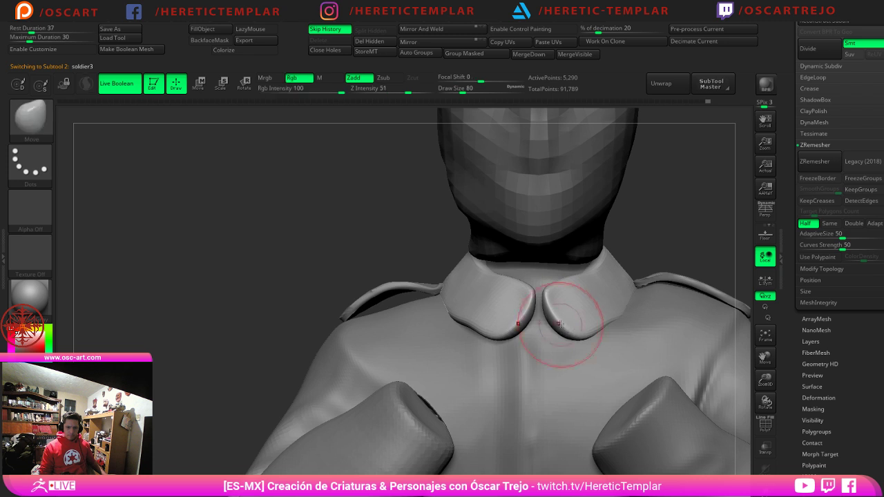
left_click_drag(542, 291, 554, 303, "shift")
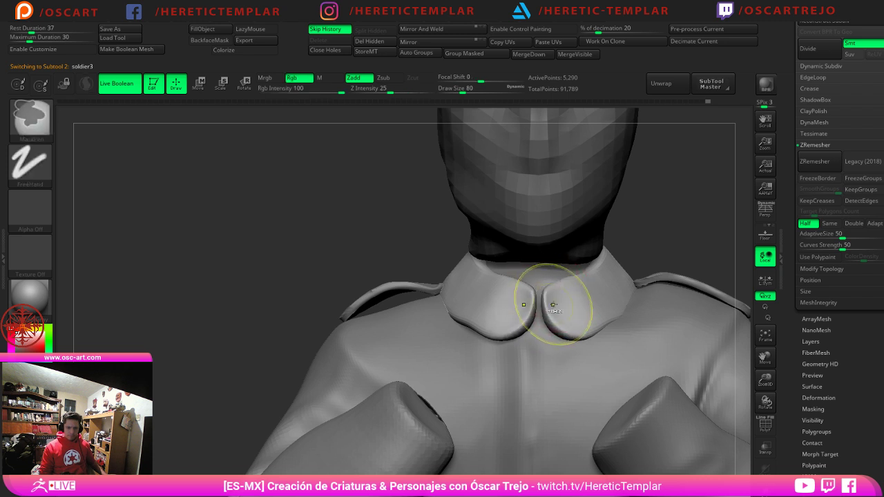
left_click_drag(708, 228, 599, 238)
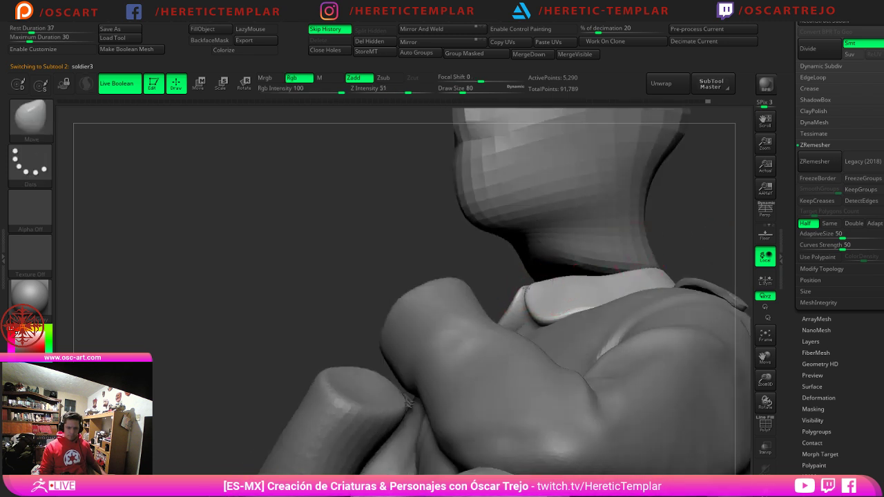
left_click_drag(373, 297, 476, 298)
left_click_drag(711, 256, 594, 242)
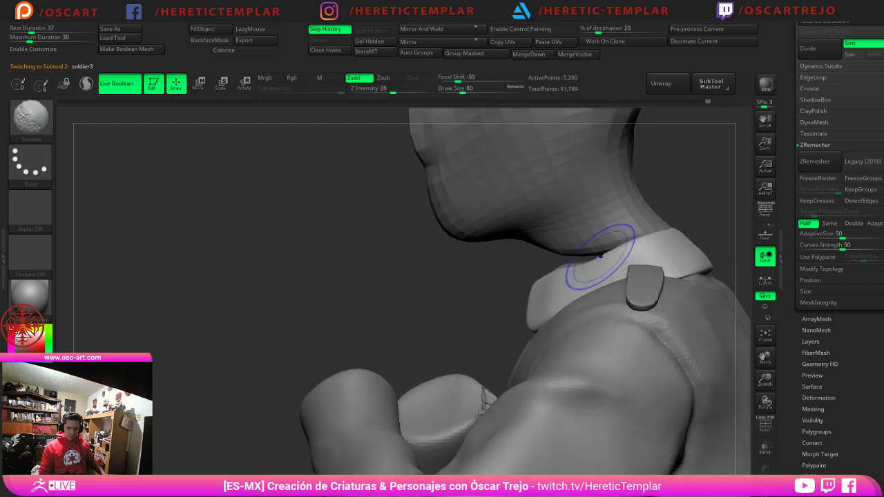
Step: Try a DamStandard stroke on the jacket's neck beneath the collar at draw size 74, and undo it
left_click(550, 289, "alt")
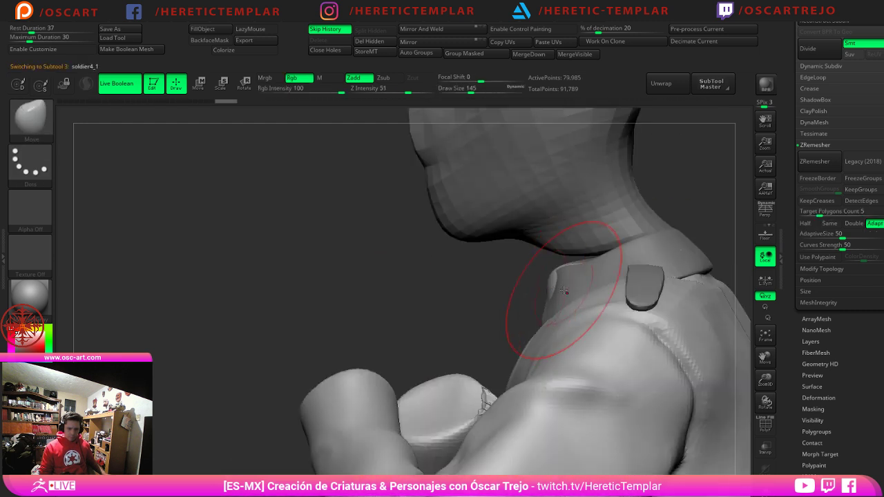
key("b")
key("d")
key("s")
left_click_drag(515, 290, 599, 321)
key("ctrl+z")
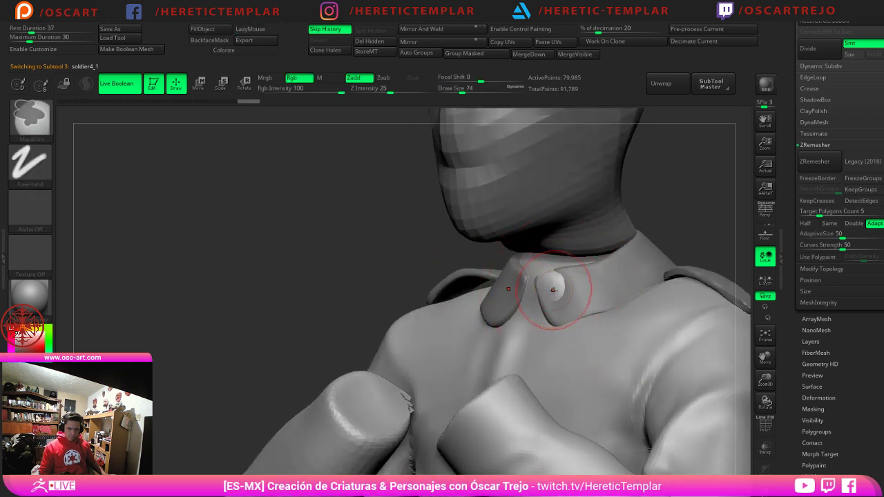
Step: Build up the jacket's neck between the collar flaps with the ClayBuildup brush, set draw size 140, and reselect the collar
key("b")
key("c")
key("b")
key("s")
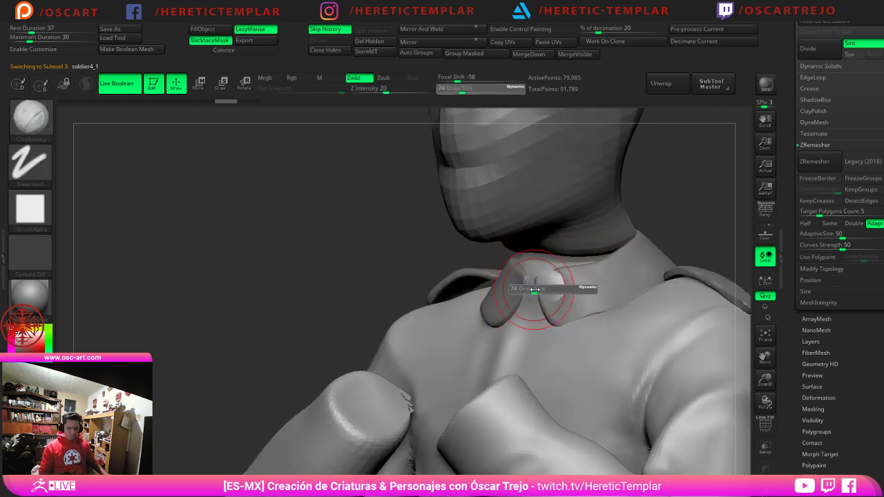
left_click_drag(535, 291, 547, 290)
mouse_move(548, 289)
left_mouse_down()
mouse_move(573, 275)
mouse_move(582, 255)
left_mouse_up()
right_click_drag(582, 255, 615, 274)
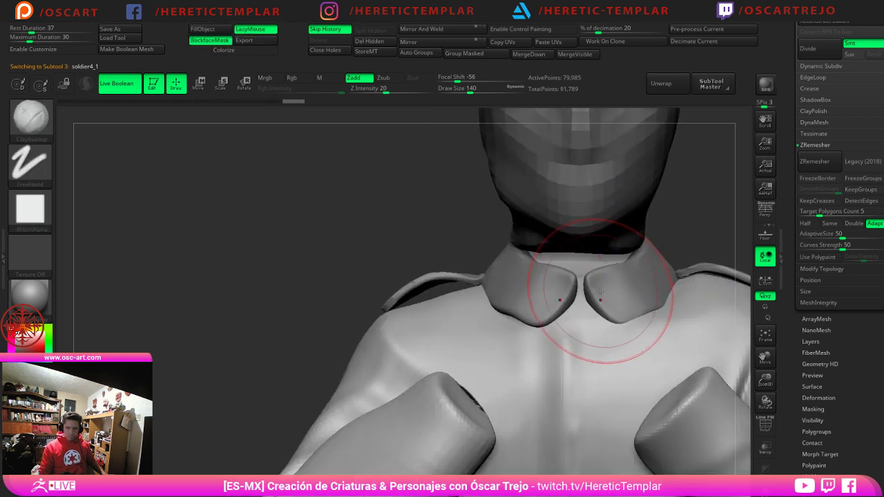
left_click(599, 290, "alt")
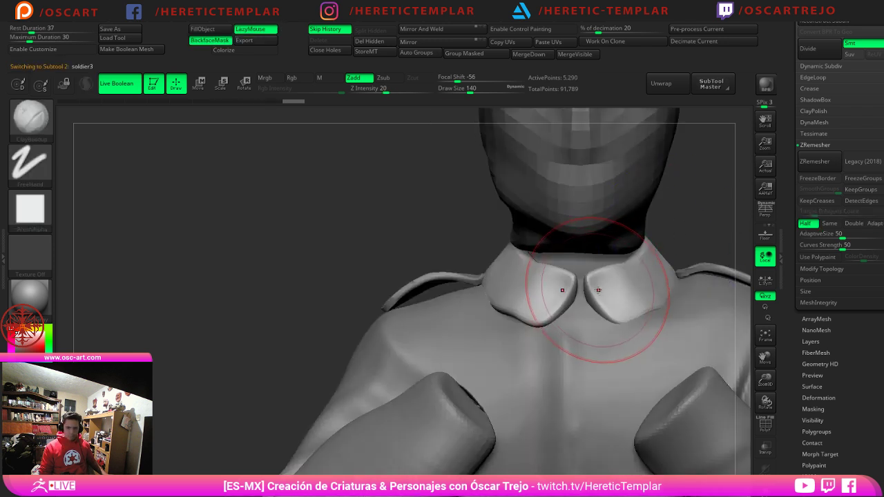
Step: Flatten the collar's front flap with the TrimDynamic brush at draw size 124
left_click_drag(697, 247, 657, 253)
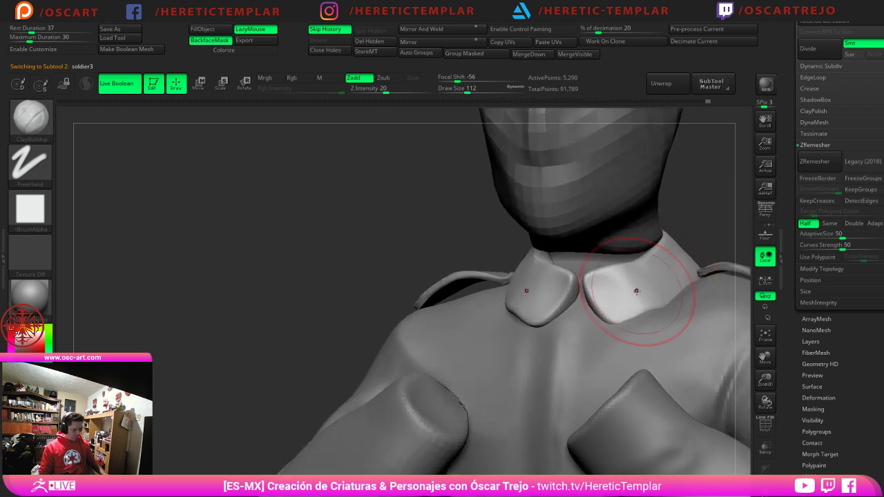
key("b")
key("t")
key("d")
left_click_drag(615, 295, 676, 251)
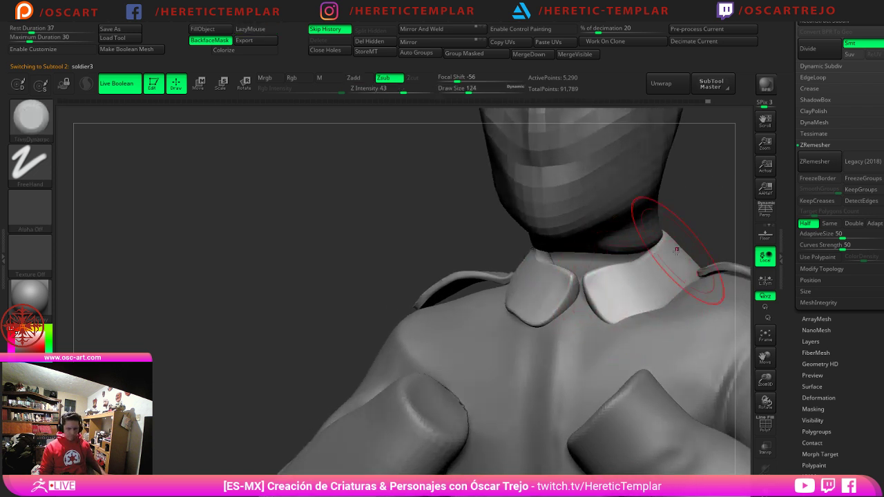
Step: Adjust the collar's front profile with the Move brush at draw size 128
left_click_drag(710, 226, 642, 242)
key("b")
key("m")
key("v")
key("s")
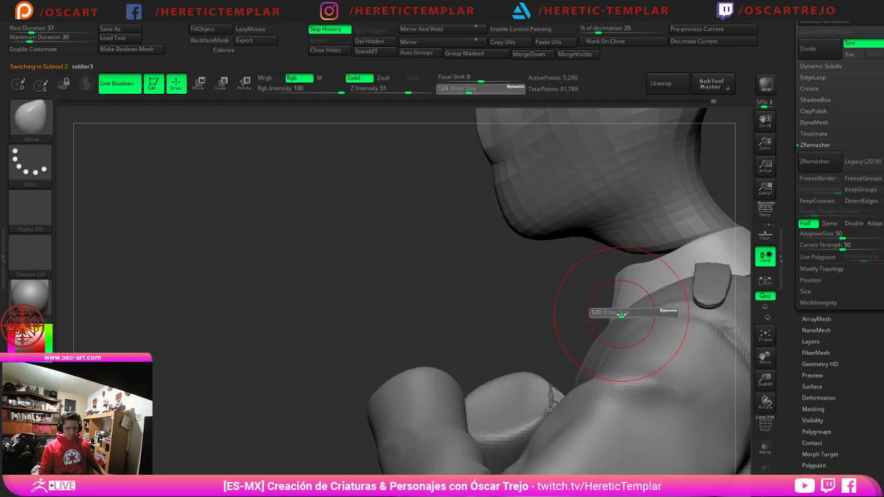
mouse_move(621, 314)
left_mouse_down()
mouse_move(630, 315)
mouse_move(602, 306)
mouse_move(646, 306)
left_mouse_up()
key("s")
left_click_drag(646, 307, 638, 306)
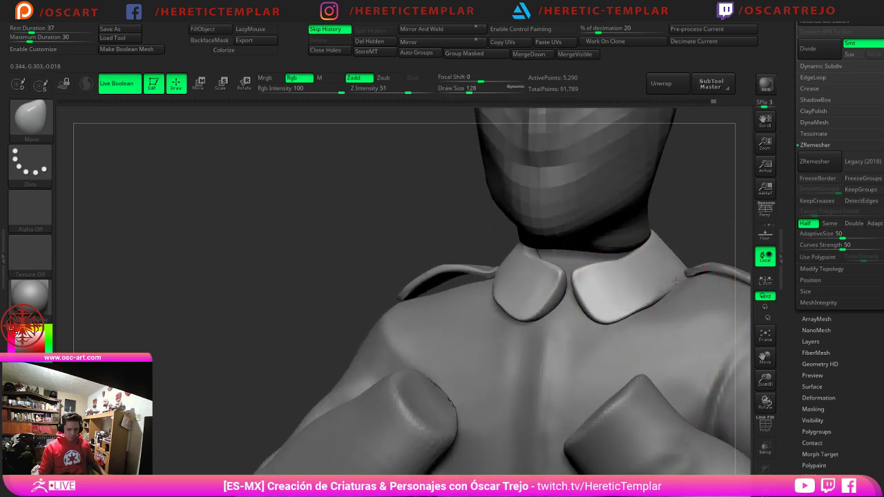
Step: Reshape the collar flaps' edges with the Move brush at draw sizes 101, 83 and 108, and smooth the lower edge
right_click_drag(675, 277, 714, 244)
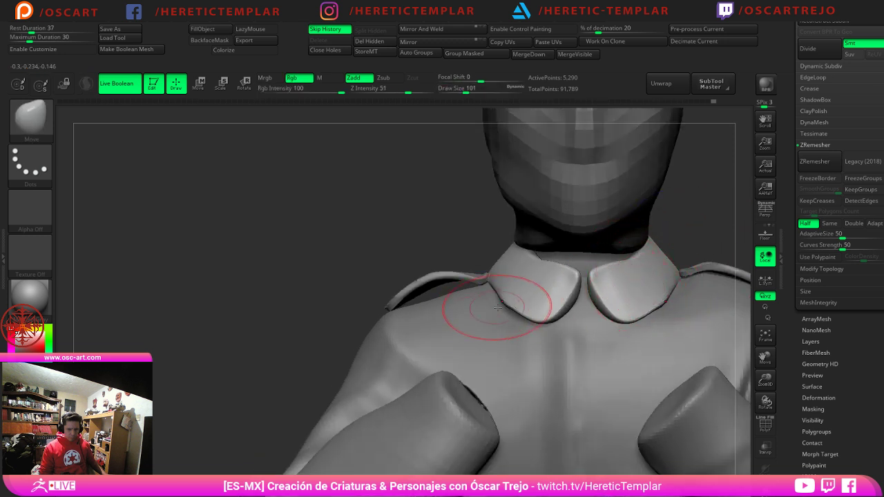
key("s")
mouse_move(515, 307)
left_mouse_down()
mouse_move(522, 311)
mouse_move(531, 284)
left_mouse_up()
key("s")
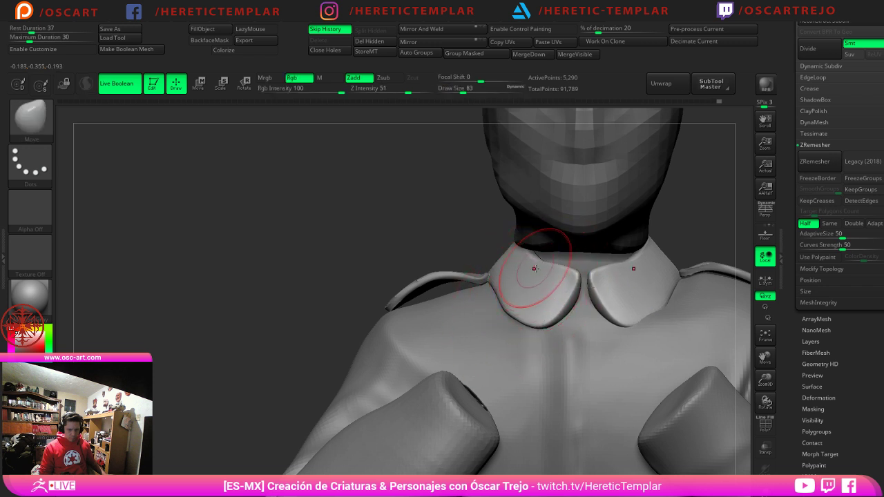
key("bracketright")
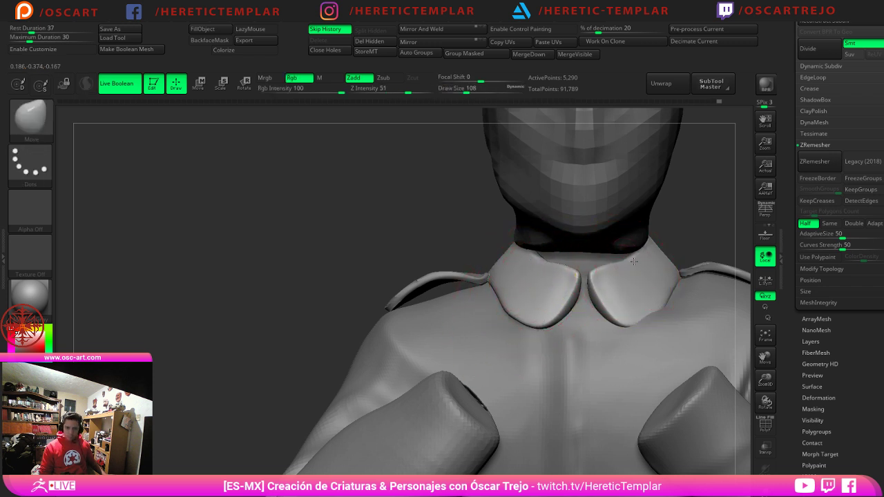
left_click_drag(666, 299, 621, 320, "shift")
Step: Switch from the collar to the soldier's head-and-neck mesh, with the DamStandard brush at draw size 187
mouse_move(707, 260)
left_mouse_down("alt")
mouse_move(661, 274)
mouse_move(660, 236)
mouse_move(518, 238)
left_mouse_up("alt")
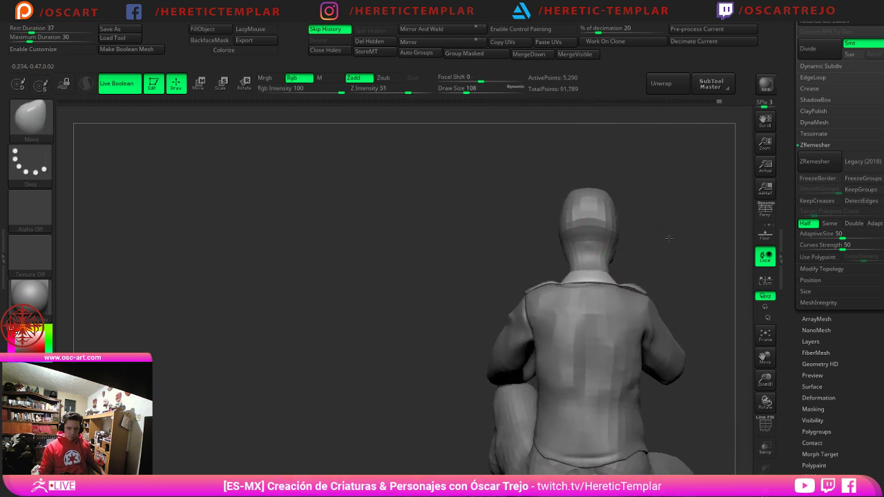
mouse_move(667, 237)
left_mouse_down("alt")
mouse_move(667, 277)
mouse_move(651, 279)
mouse_move(718, 257)
mouse_move(683, 258)
left_mouse_up("alt")
key("s")
key("s")
mouse_move(649, 274)
left_mouse_down()
mouse_move(634, 275)
mouse_move(671, 256)
mouse_move(639, 261)
mouse_move(621, 276)
mouse_move(653, 269)
mouse_move(626, 242)
left_mouse_up()
left_click(630, 275, "alt")
key("b")
key("d")
key("s")
key("s")
left_click(638, 239, "alt")
left_click_drag(535, 264, 594, 261)
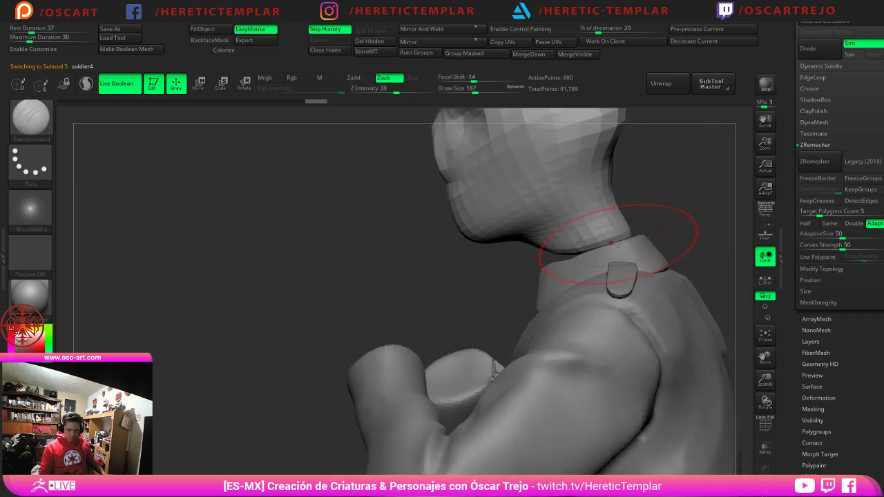
Step: Pull the back of the soldier's neck out toward the collar with the Move brush at draw size 245
key("b")
key("m")
key("v")
key("s")
left_click_drag(624, 236, 646, 261)
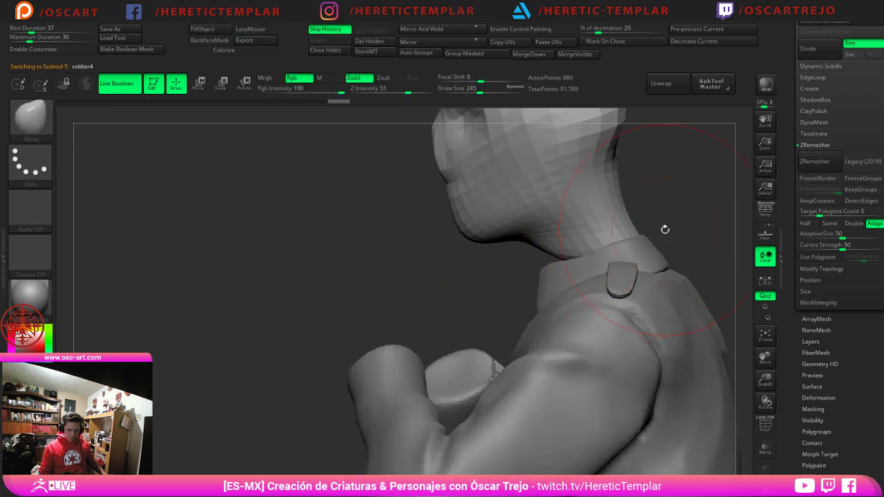
left_click_drag(665, 229, 704, 230, "shift")
Step: Reshape the front of the neck above the collar with the Move brush at draw size 145
key("s")
left_click_drag(606, 264, 595, 266)
key("s")
mouse_move(619, 262)
left_mouse_down()
mouse_move(595, 286)
mouse_move(598, 272)
left_mouse_up()
mouse_move(680, 238)
left_mouse_down()
mouse_move(608, 255)
mouse_move(616, 280)
mouse_move(645, 257)
mouse_move(622, 265)
left_mouse_up()
key("s")
key("s")
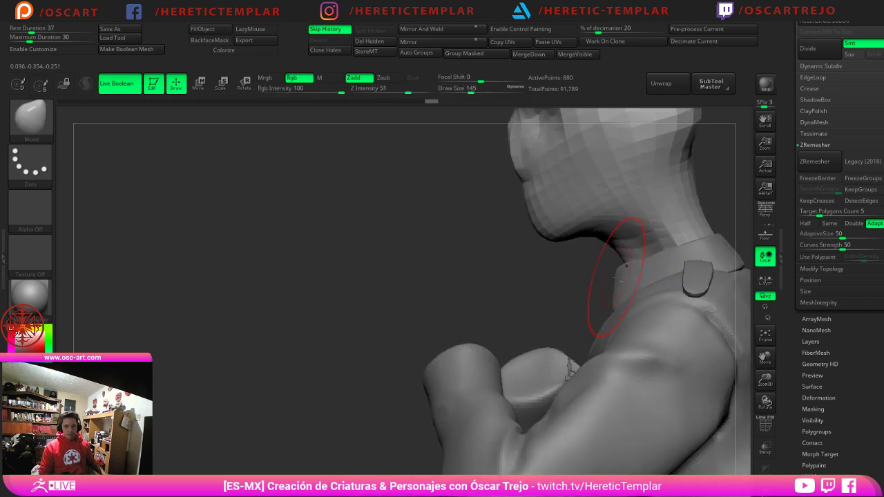
Step: Select the collar, pull its front edge forward with the Move brush at draw size 245, and reduce the draw size to 108
left_click(615, 277, "alt")
key("s")
left_click_drag(611, 281, 619, 279)
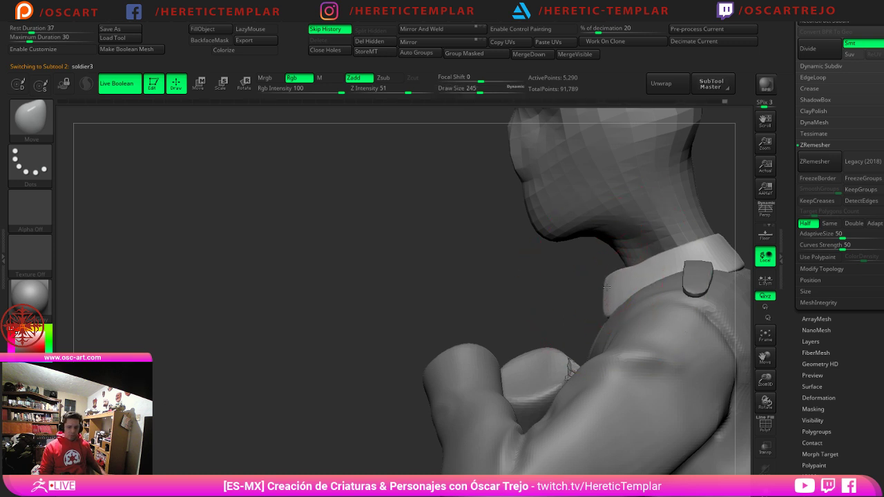
left_click_drag(508, 293, 605, 290)
key("s")
mouse_move(685, 257)
left_mouse_down("alt")
mouse_move(687, 220)
mouse_move(645, 235)
mouse_move(655, 213)
mouse_move(614, 218)
left_mouse_up("alt")
left_click_drag(646, 234, 654, 280, "alt")
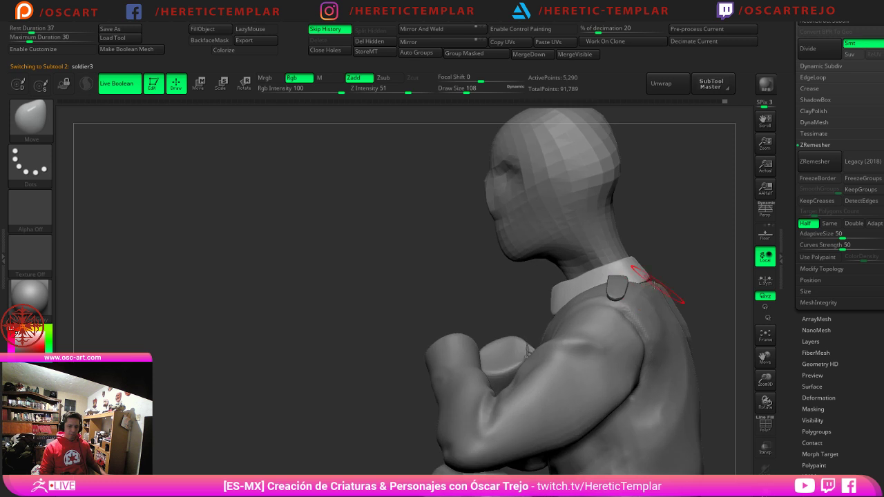
Step: Select the jacket and flatten its upper chest beside the collar flap with the TrimDynamic brush at draw size 124
left_click(573, 274, "alt")
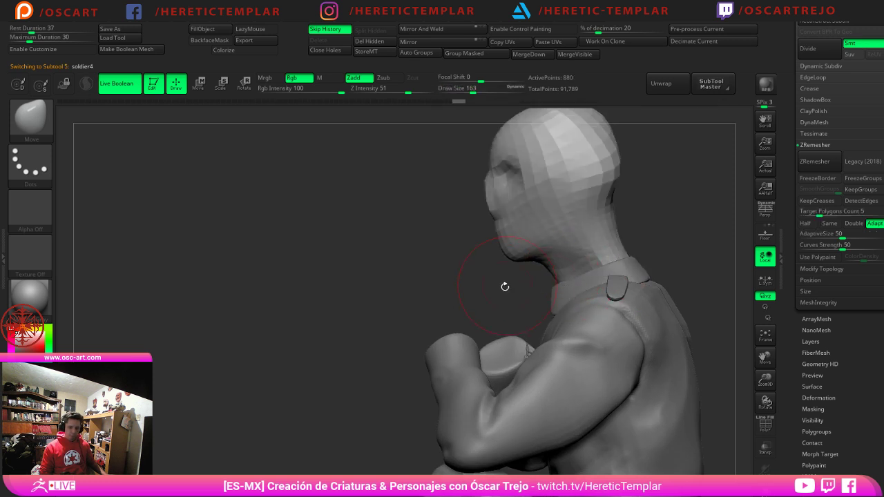
mouse_move(505, 286)
left_mouse_down()
mouse_move(580, 289)
mouse_move(580, 308)
left_mouse_up()
left_click(573, 304, "alt")
key("s")
left_click(582, 311, "alt")
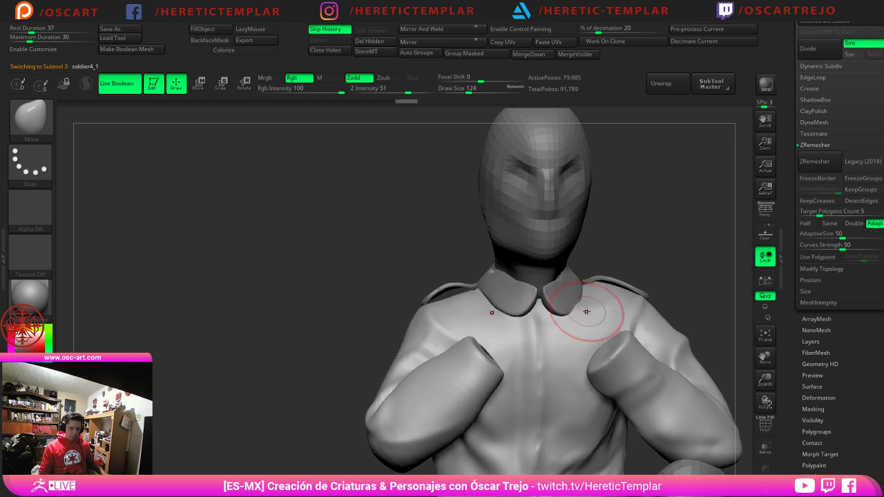
key("b")
key("t")
key("d")
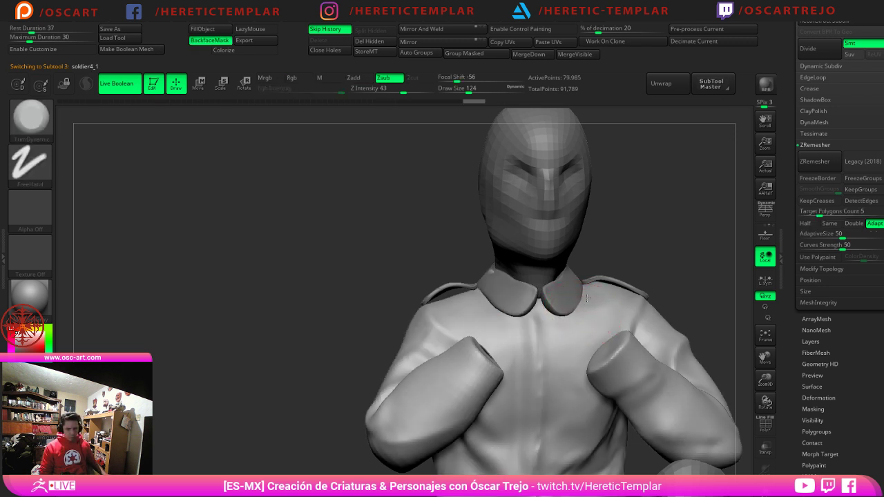
mouse_move(587, 298)
left_mouse_down()
mouse_move(594, 317)
mouse_move(583, 339)
left_mouse_up()
left_click_drag(687, 272, 643, 206, "alt")
mouse_move(715, 310)
left_mouse_down("alt")
mouse_move(684, 260)
mouse_move(660, 303)
left_mouse_up("alt")
left_click_drag(618, 213, 612, 290, "alt")
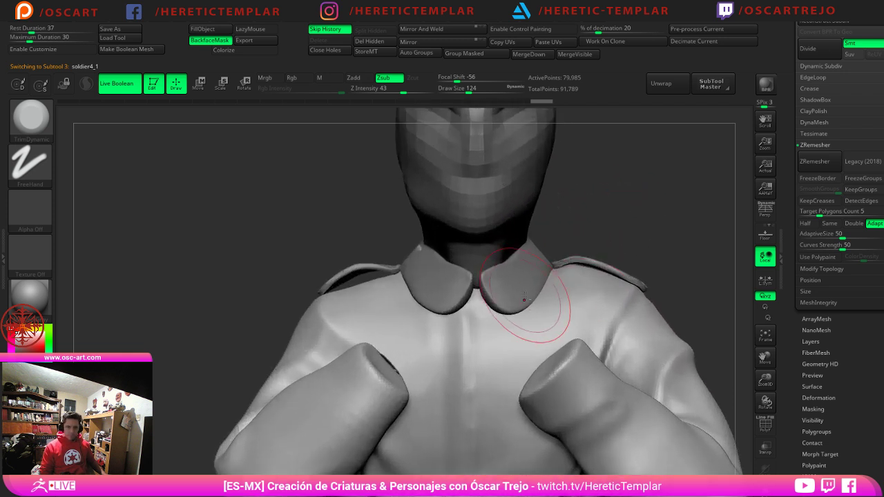
Step: Push in the jacket's neck where it pokes through the collar, using the DamStandard brush at draw size 124
left_click(517, 293, "alt")
mouse_move(415, 261)
left_mouse_down()
mouse_move(415, 275)
mouse_move(426, 255)
left_mouse_up()
left_click(395, 324, "alt")
key("b")
key("c")
key("l")
key("b")
key("m")
key("t")
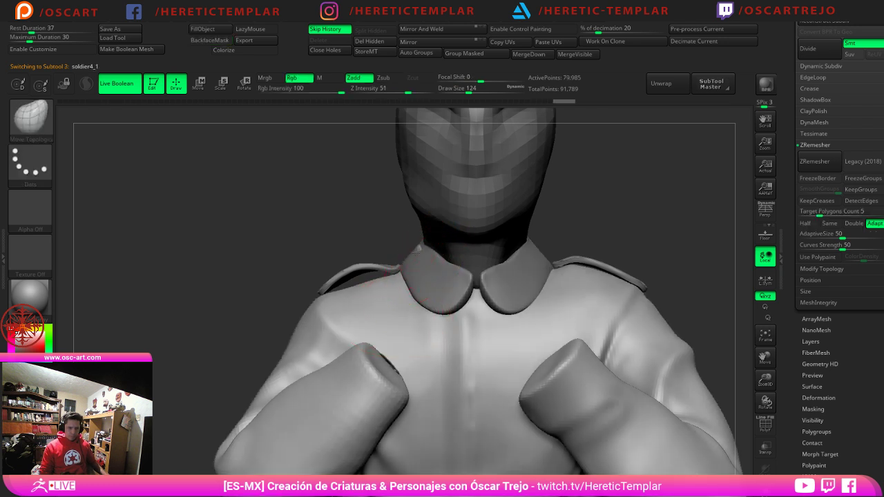
key("b")
key("d")
key("s")
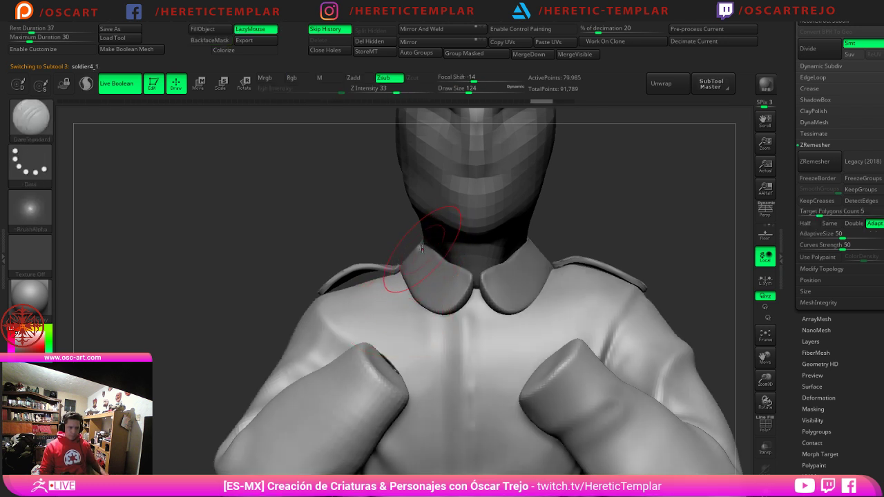
left_click_drag(417, 257, 453, 291)
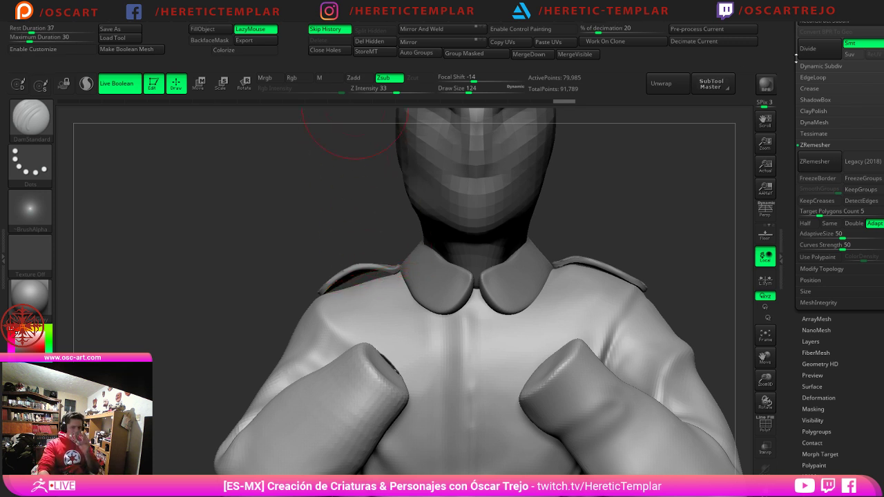
Step: Save the current sculpt to disk
left_click_drag(790, 54, 791, 363)
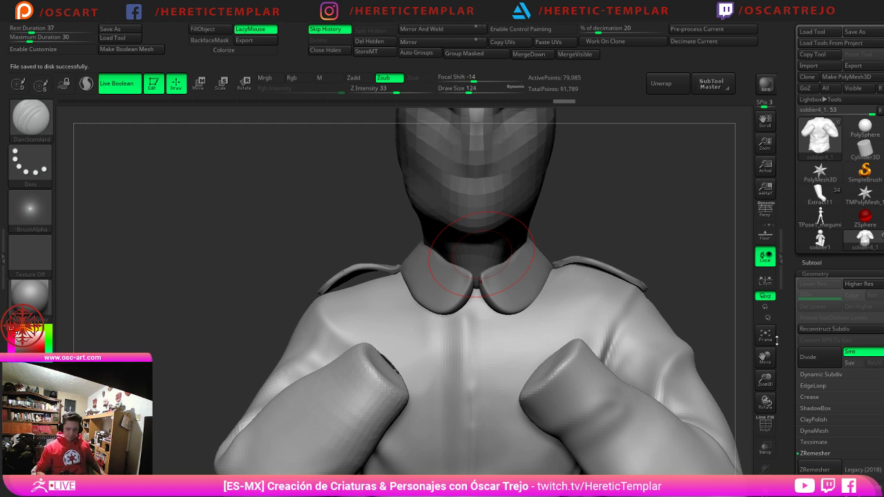
left_click_drag(675, 257, 614, 272)
Step: Adjust the jacket's lower hem above the folded leg with the Move brush at draw size 228
key("b")
key("m")
key("v")
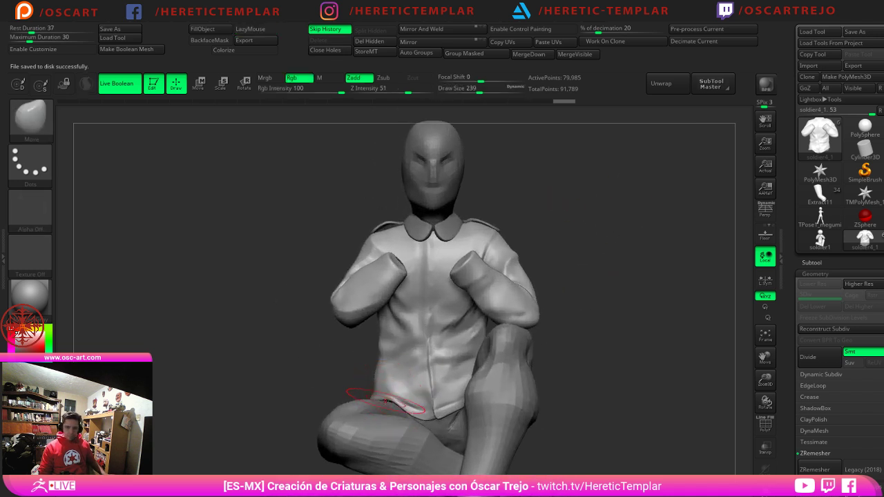
mouse_move(374, 395)
left_mouse_down()
mouse_move(368, 344)
mouse_move(390, 374)
mouse_move(432, 376)
left_mouse_up()
key("s")
key("s")
key("shift")
left_click_drag(359, 266, 367, 293, "shift")
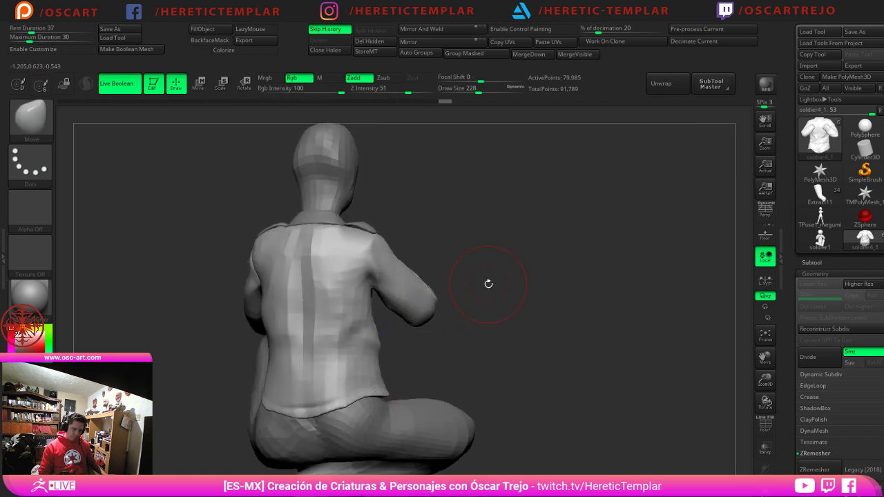
Step: Flatten the back of the jacket's shoulder near the armpit with the TrimDynamic brush at draw size 177
left_click_drag(488, 283, 510, 283, "shift")
mouse_move(471, 241)
left_mouse_down("alt")
mouse_move(497, 280)
mouse_move(475, 280)
left_mouse_up("alt")
key("s")
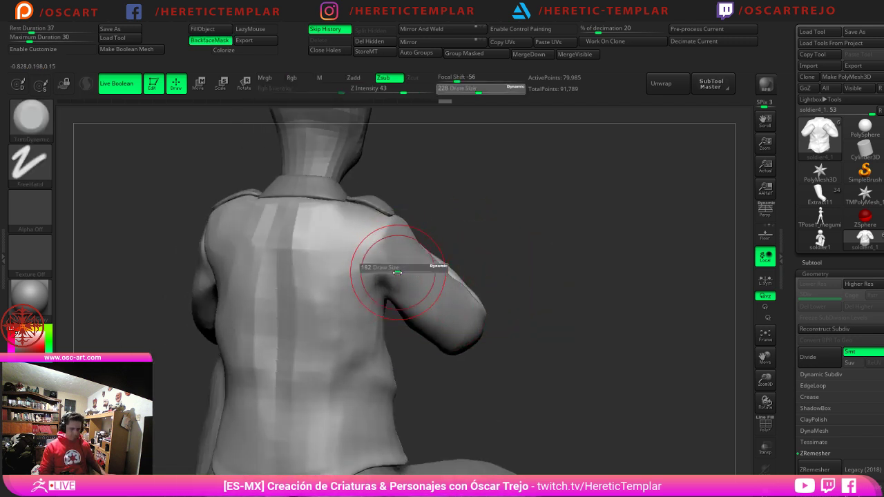
left_click_drag(406, 266, 401, 266)
left_click_drag(387, 254, 395, 283)
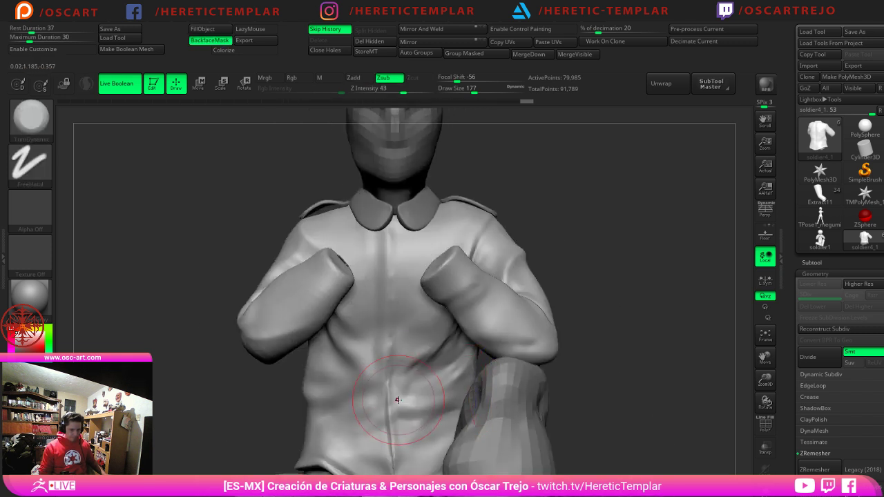
Step: Build up the jacket's front closure and the fold below the forearm with the Standard brush at draw size 68
key("s")
left_click_drag(399, 377, 397, 377)
mouse_move(415, 353)
left_mouse_down()
mouse_move(387, 402)
mouse_move(388, 420)
left_mouse_up()
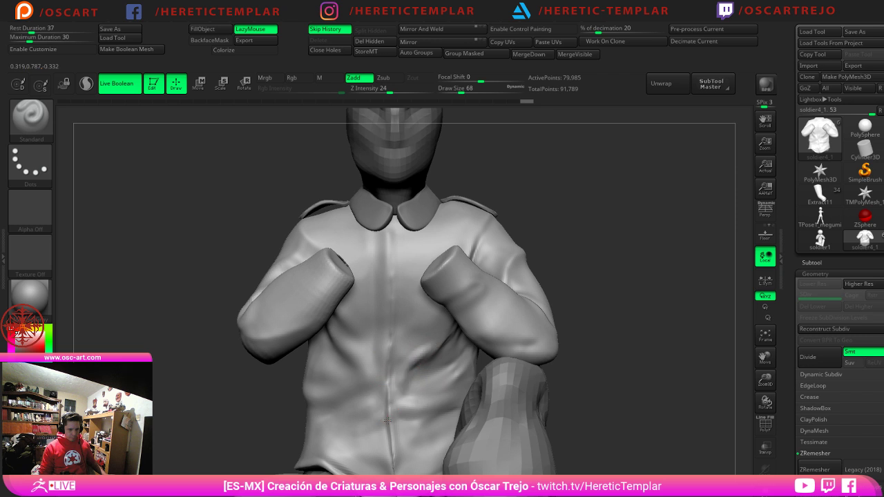
left_click_drag(448, 336, 420, 356)
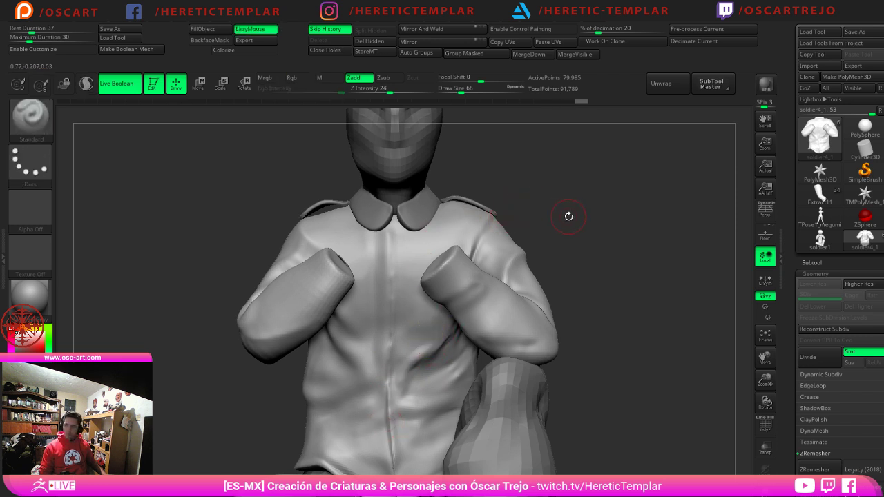
Step: Try Standard brush strokes on the jacket's upper chest below the collar, and undo them
key("s")
left_click(470, 249)
key("s")
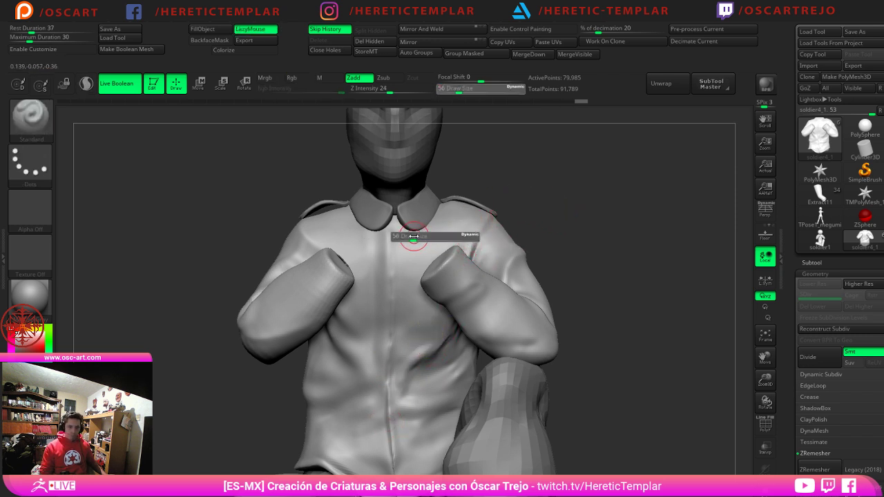
mouse_move(413, 233)
left_mouse_down()
mouse_move(411, 263)
mouse_move(412, 240)
mouse_move(433, 256)
mouse_move(415, 256)
left_mouse_up()
key("s")
left_click(420, 253)
key("ctrl+z")
key("ctrl+z")
Step: Crease the jacket's shoulder beyond the epaulette with the DamStandard brush at draw size 87
mouse_move(538, 239)
left_mouse_down("alt")
mouse_move(549, 241)
mouse_move(564, 305)
left_mouse_up("alt")
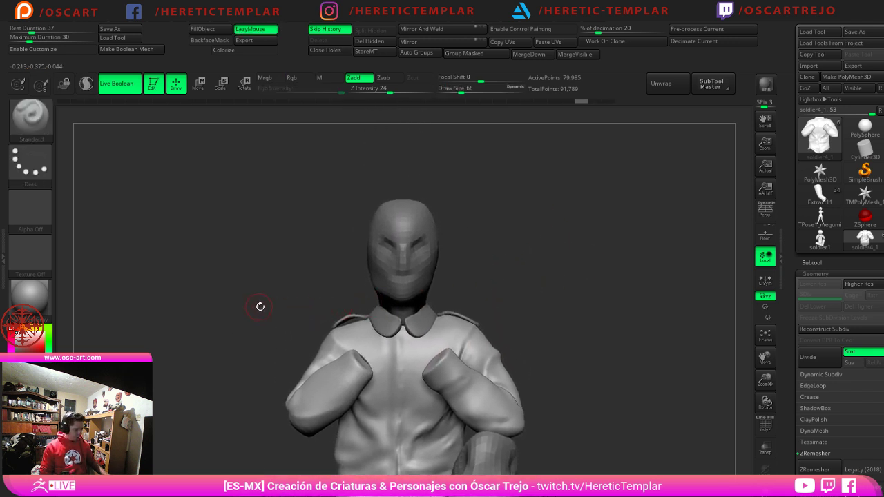
key("b")
key("d")
key("s")
mouse_move(278, 302)
left_mouse_down()
mouse_move(310, 331)
mouse_move(550, 325)
left_mouse_up()
mouse_move(551, 324)
left_mouse_down("alt")
mouse_move(514, 275)
mouse_move(554, 330)
left_mouse_up("alt")
key("s")
left_click(456, 400)
left_click_drag(459, 389, 405, 460)
left_click_drag(625, 328, 422, 359)
left_click_drag(510, 367, 499, 385)
Step: Carve the sleeve seam across the shoulder below the epaulette with the DamStandard brush at draw size 56
key("s")
left_click(448, 406)
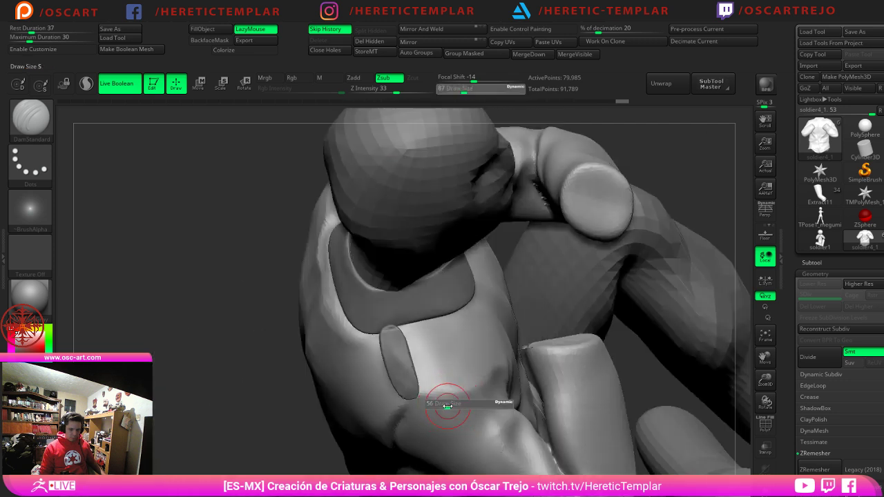
mouse_move(403, 420)
left_mouse_down()
mouse_move(423, 406)
mouse_move(485, 391)
left_mouse_up()
left_click_drag(694, 208, 673, 183)
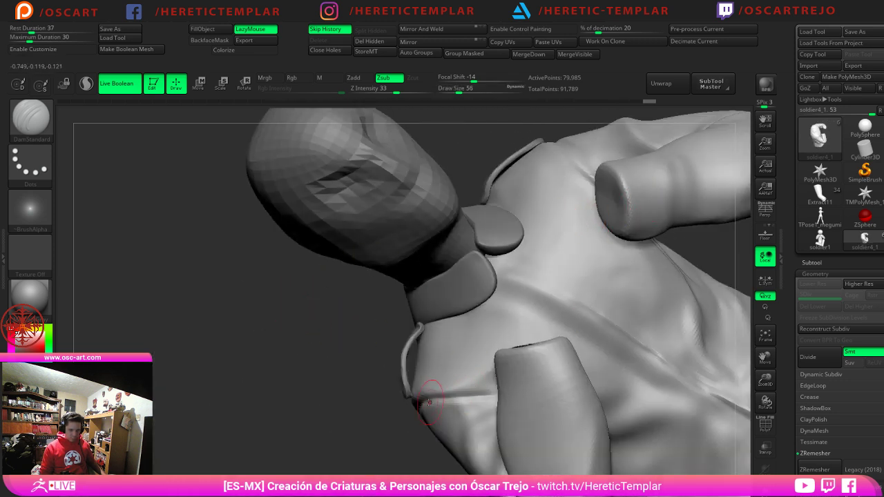
Step: Hide the parts of the jacket that obstruct the sleeve seam around the shoulder
left_click_drag(405, 420, 354, 449)
left_click(458, 394, "ctrl+shift")
left_click(371, 440, "ctrl+shift")
left_click(442, 413, "ctrl+shift")
left_click(409, 414, "ctrl+shift")
left_click(472, 345, "ctrl+shift")
Step: Deepen the sleeve seam from the shoulder toward the armpit with DamStandard at draw size 59, smoothing it and repeating the last stroke
mouse_move(331, 448)
left_mouse_down()
mouse_move(289, 453)
mouse_move(387, 446)
left_mouse_up()
left_click_drag(507, 357, 513, 360, "shift")
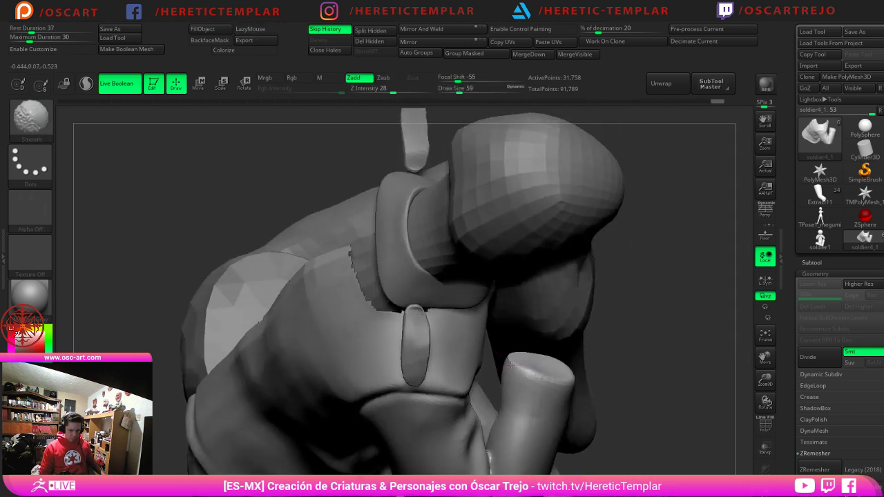
mouse_move(656, 375)
left_mouse_down()
mouse_move(653, 299)
mouse_move(640, 267)
mouse_move(460, 408)
left_mouse_up()
left_click_drag(592, 364, 529, 352)
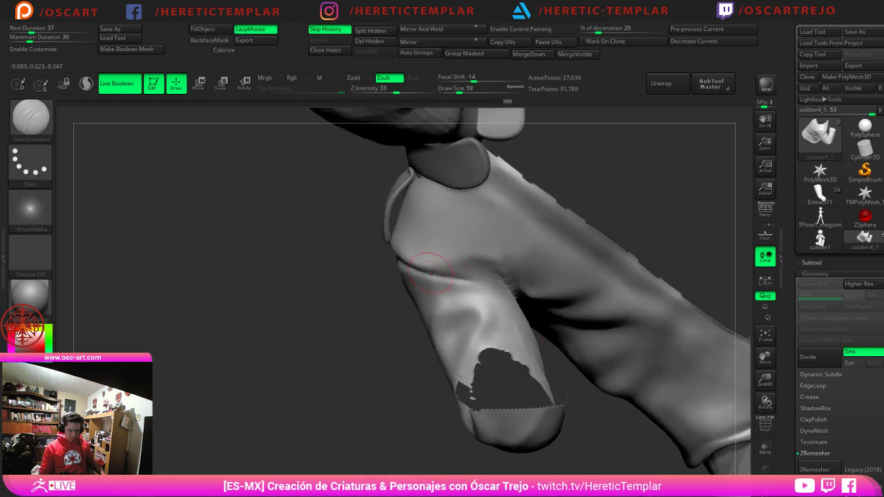
left_click_drag(431, 272, 510, 287)
key("1")
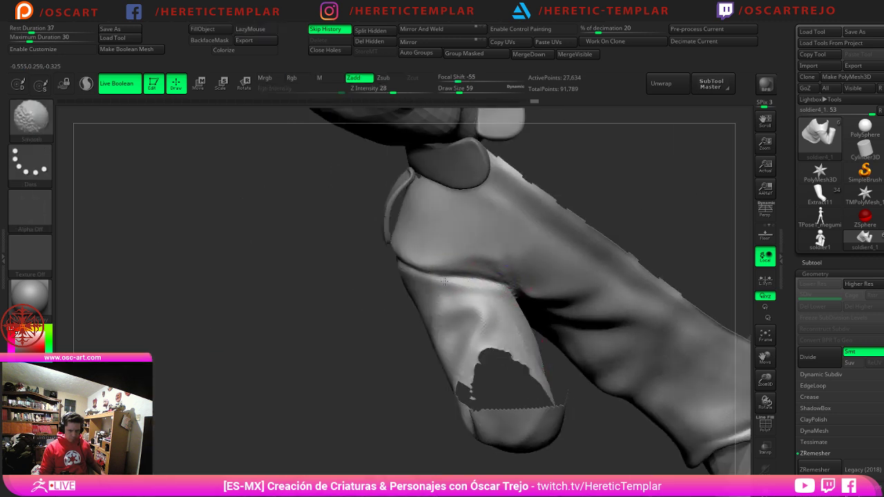
Step: Unhide the whole jacket
left_click_drag(338, 319, 322, 281, "alt")
left_click(351, 359, "ctrl+shift")
left_click_drag(351, 359, 345, 357)
mouse_move(319, 403)
left_mouse_down("alt")
mouse_move(312, 397)
mouse_move(312, 450)
mouse_move(339, 416)
mouse_move(387, 407)
left_mouse_up("alt")
left_click_drag(645, 311, 625, 359, "alt")
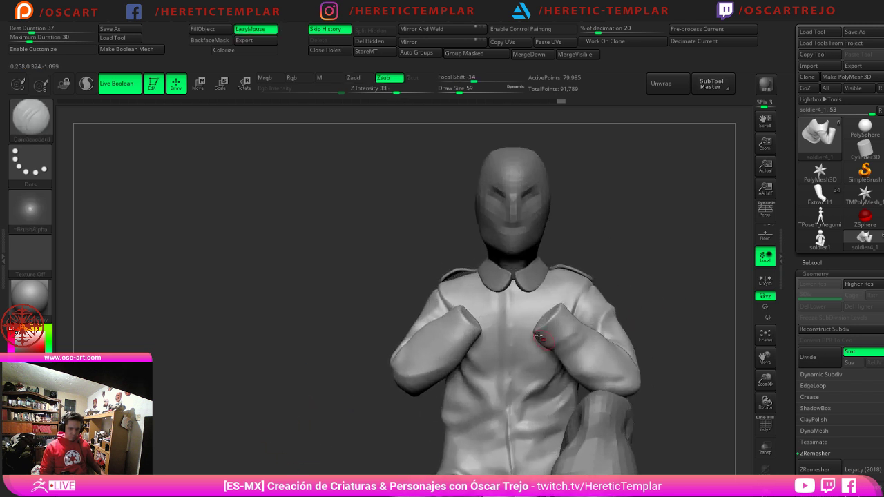
Step: Carve the jacket's front placket line below the collar with DamStandard at draw size 46 and smooth it
key("s")
left_click(506, 297)
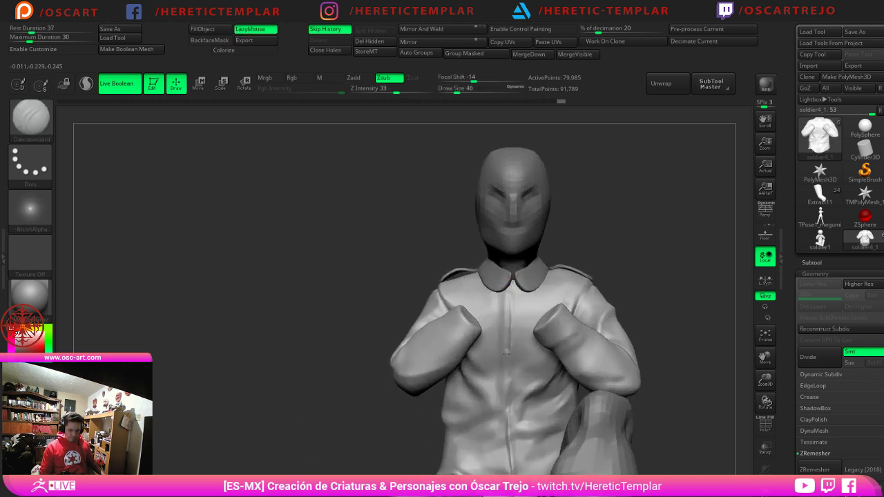
key("shift")
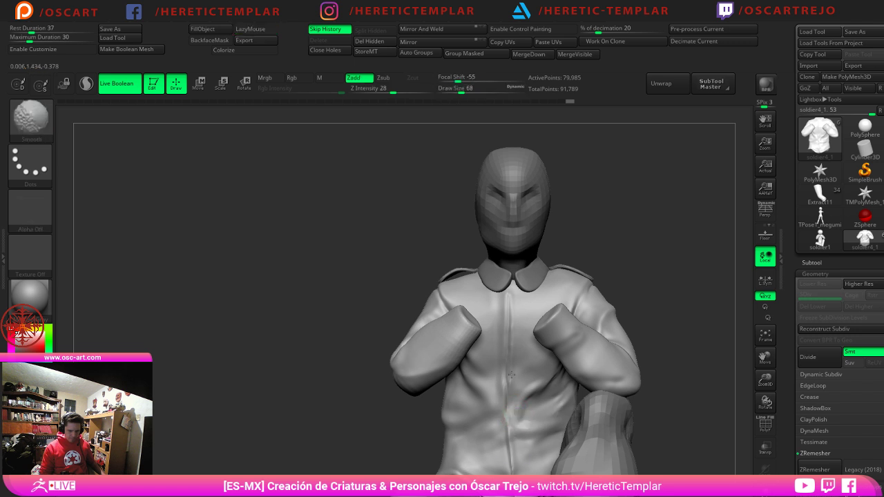
mouse_move(514, 294)
left_mouse_down("shift")
mouse_move(509, 305)
mouse_move(512, 285)
left_mouse_up("shift")
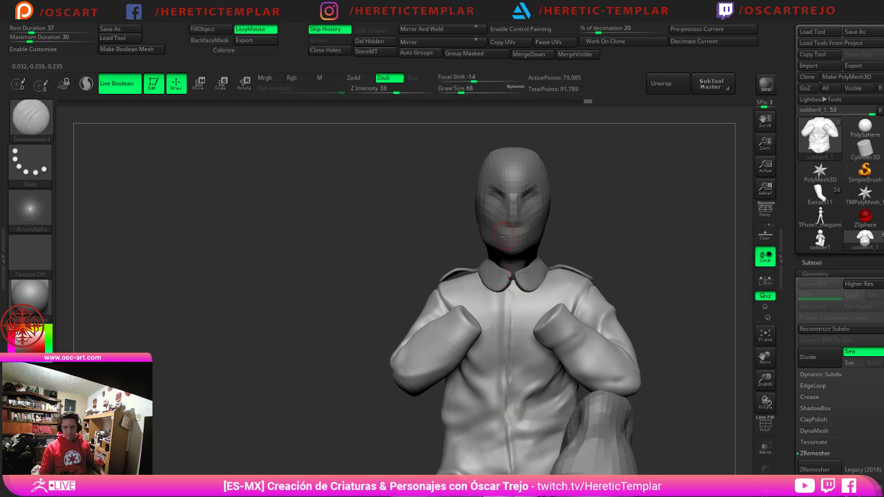
Step: Select the collar and reshape its rounded flaps into more pointed tips with the Move brush at draw sizes 94 and 80
mouse_move(625, 255)
left_mouse_down("alt")
mouse_move(653, 248)
mouse_move(652, 303)
left_mouse_up("alt")
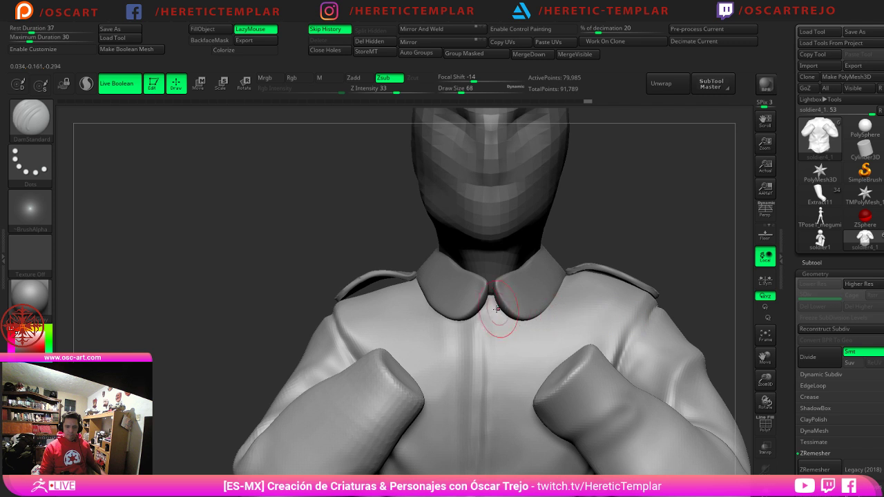
left_click(460, 307, "alt")
key("b")
key("m")
key("v")
key("bracketright")
key("bracketright")
left_click_drag(433, 307, 449, 302)
key("bracketleft")
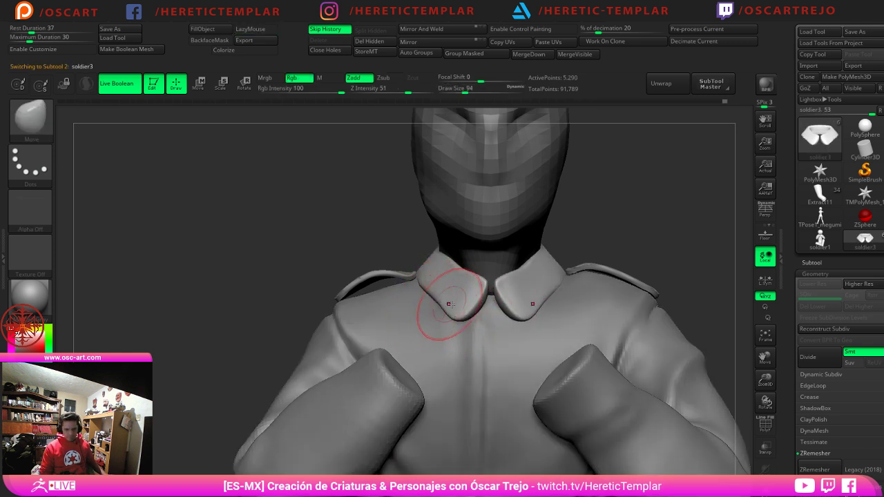
key("s")
key("shift")
left_click_drag(537, 311, 549, 290)
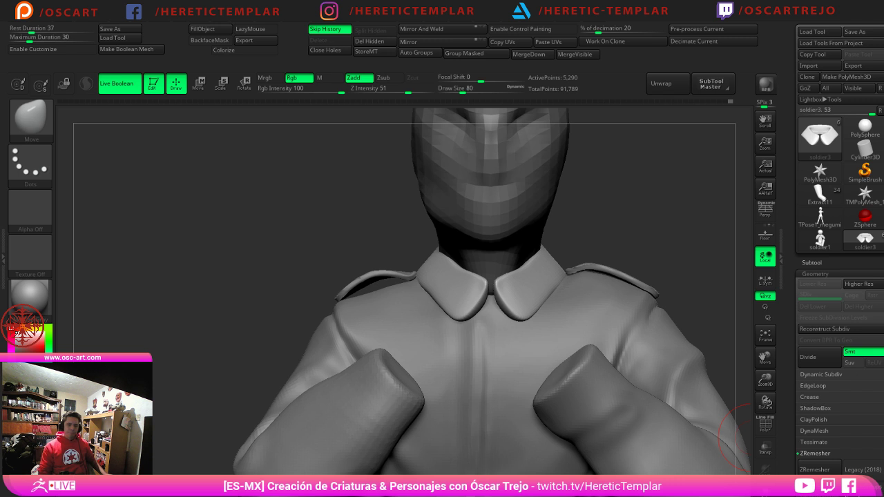
Step: Select the epaulettes and try to reshape them over the shoulders with the Move brush at draw size 228
left_click_drag(336, 252, 366, 251, "alt")
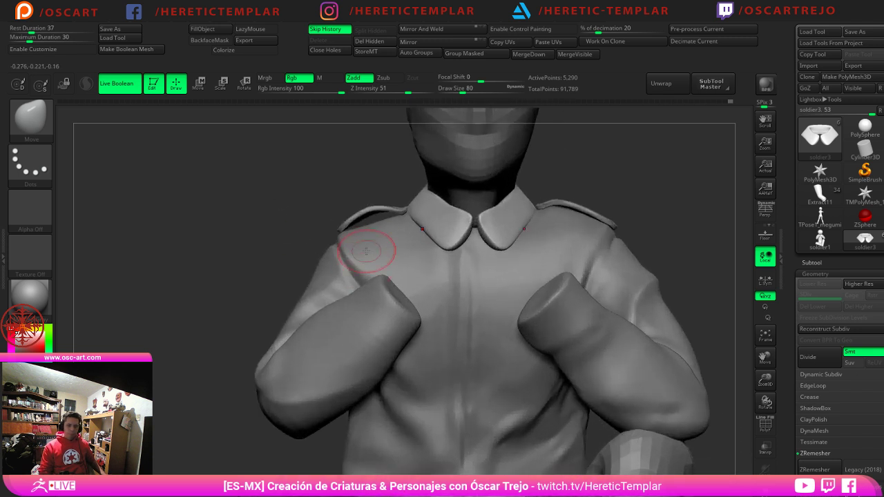
left_click(365, 215, "alt")
key("s")
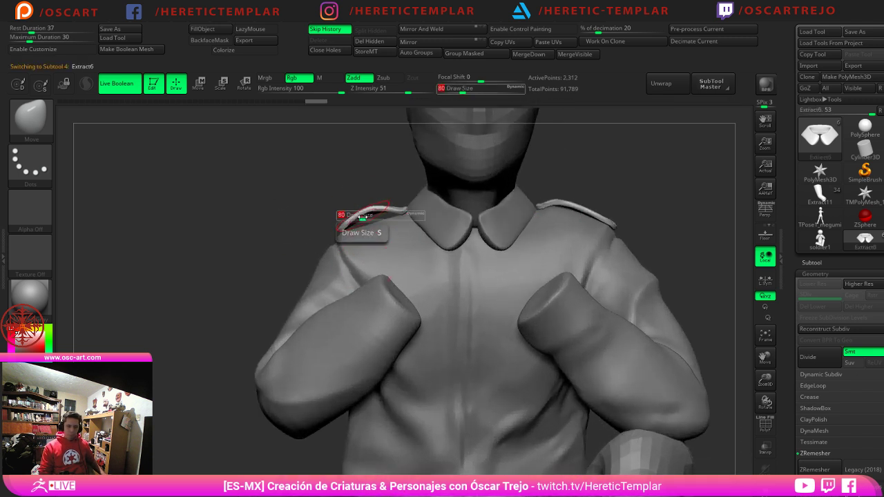
left_click_drag(361, 218, 374, 221)
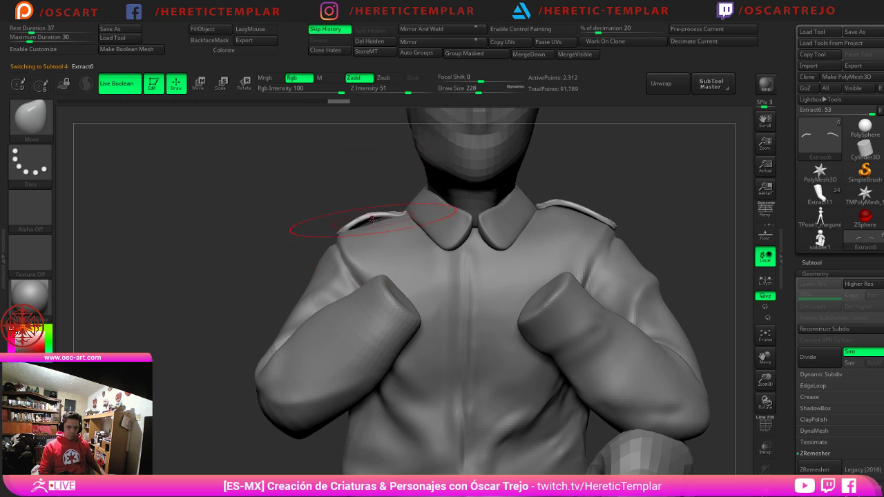
key("ctrl+z")
mouse_move(316, 211)
left_mouse_down()
mouse_move(361, 228)
mouse_move(354, 215)
mouse_move(339, 225)
mouse_move(276, 220)
left_mouse_up()
key("s")
key("ctrl+z")
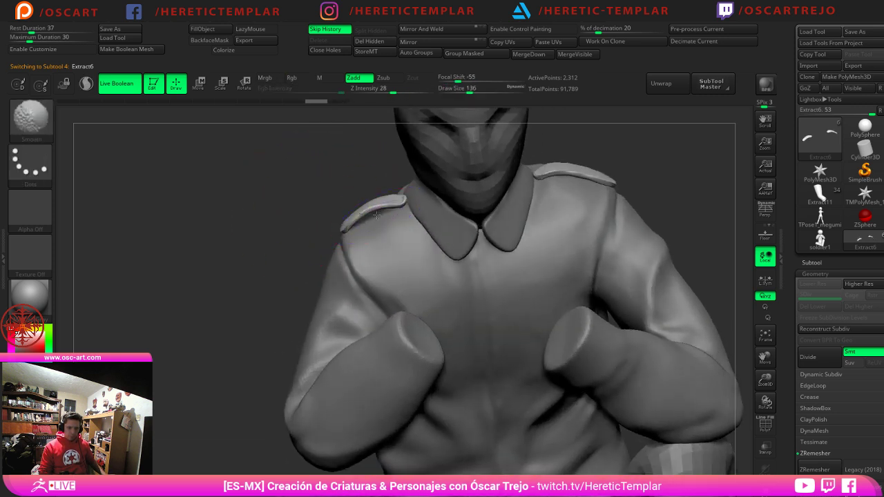
Step: Smooth the epaulettes at draw size 136 and fit them to the shoulders with the Move brush at draw size 182
left_click_drag(343, 223, 351, 223, "shift")
mouse_move(572, 185)
left_mouse_down("shift")
mouse_move(578, 174)
mouse_move(550, 171)
left_mouse_up("shift")
right_click_drag(592, 178, 582, 179)
left_click_drag(580, 178, 578, 174)
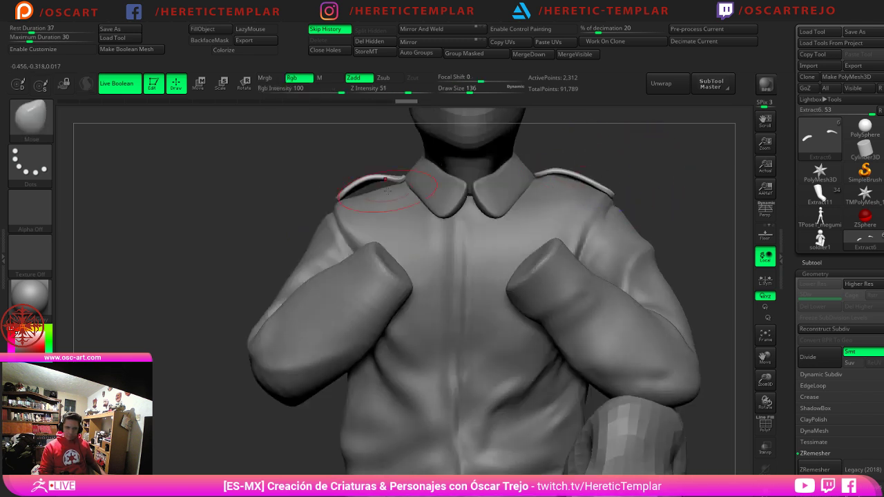
key("bracketright")
left_click_drag(376, 186, 355, 200)
mouse_move(317, 199)
right_mouse_down("ctrl")
mouse_move(296, 192)
mouse_move(250, 221)
right_mouse_up("ctrl")
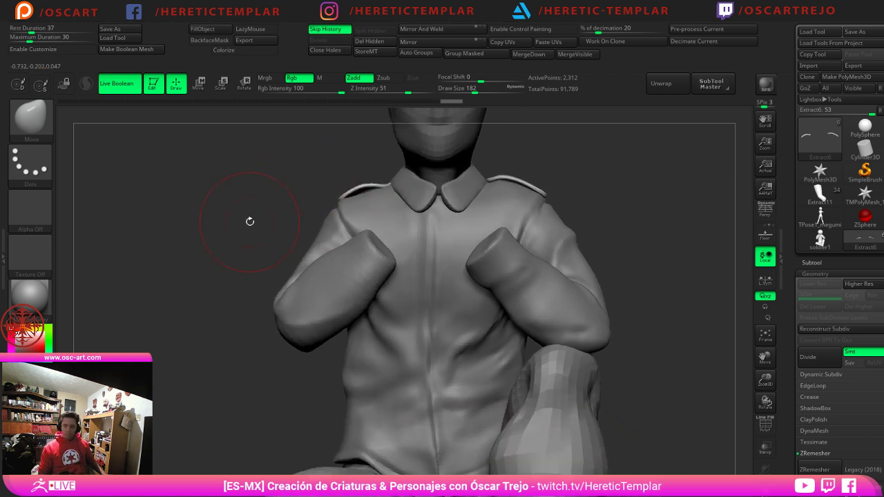
right_click_drag(290, 349, 263, 435, "ctrl")
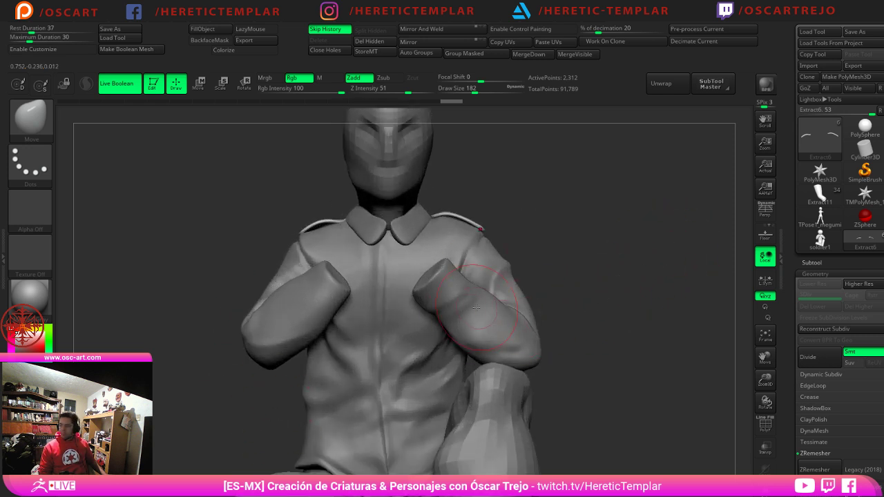
Step: Select the jacket and carve folds into the soldier's right forearm sleeve with the DamStandard brush
mouse_move(865, 195)
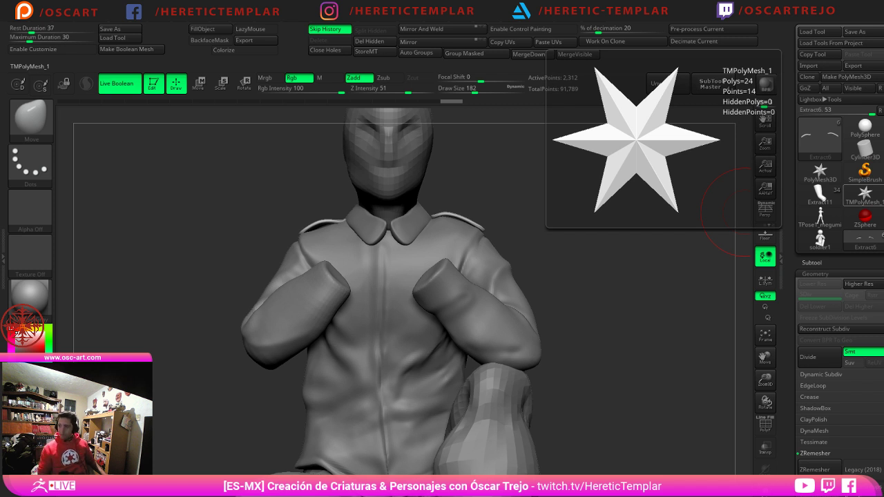
right_click_drag(160, 369, 223, 371)
right_click_drag(637, 326, 573, 324)
key("b")
key("d")
key("s")
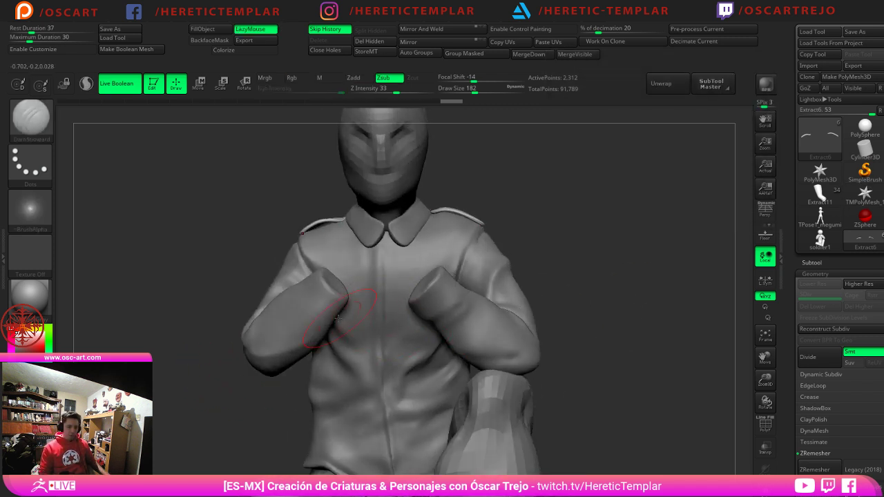
key("s")
left_click_drag(339, 318, 318, 317)
mouse_move(310, 284)
left_mouse_down()
mouse_move(340, 308)
mouse_move(305, 312)
mouse_move(321, 301)
left_mouse_up()
Step: Rework the soldier's right forearm sleeve folds with the Standard brush at draw size 65, smoothing them at size 112
key("s")
key("ctrl+z")
key("ctrl+z")
key("s")
key("ctrl+z")
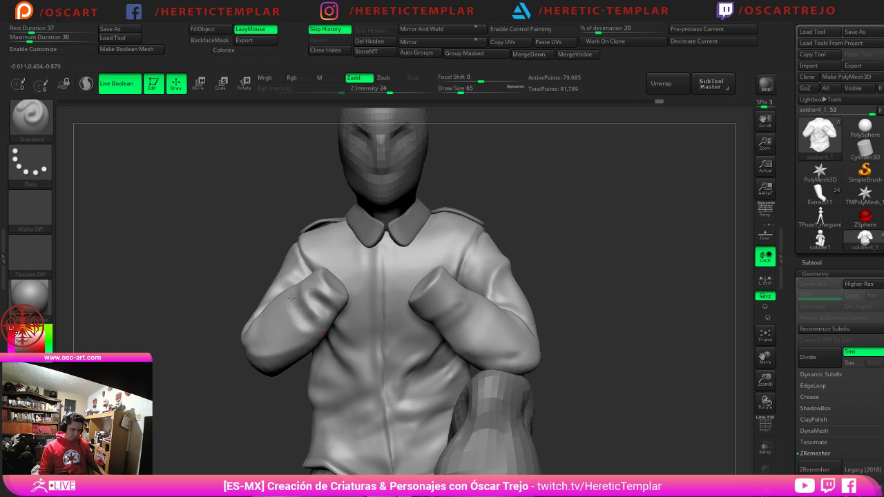
key("s")
mouse_move(306, 304)
left_mouse_down("shift")
mouse_move(322, 301)
mouse_move(312, 308)
left_mouse_up("shift")
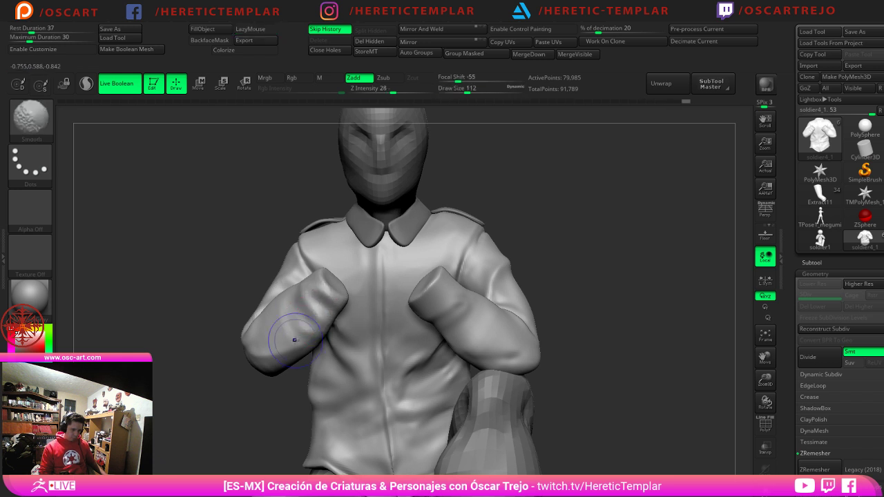
Step: Raise a fold on the soldier's left forearm with the Standard brush at draw size 65 and flatten it with TrimDynamic at size 108
key("s")
mouse_move(435, 319)
left_mouse_down()
mouse_move(460, 311)
mouse_move(453, 319)
left_mouse_up()
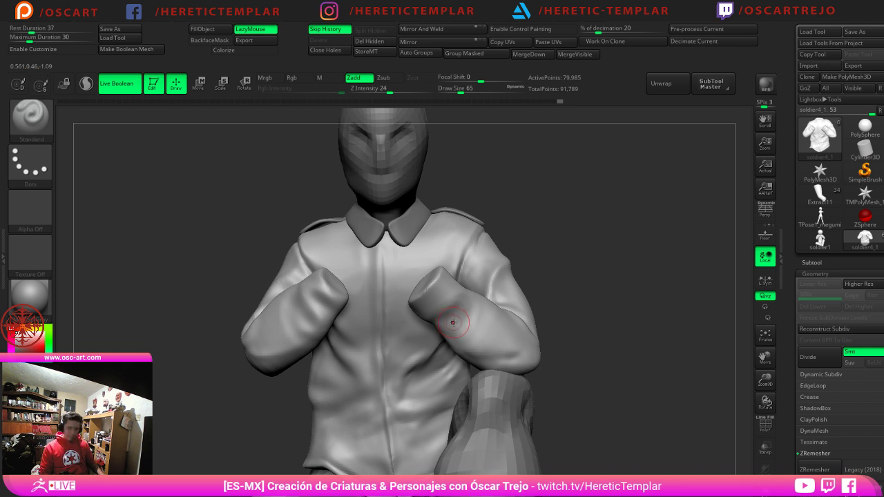
key("b")
key("t")
key("d")
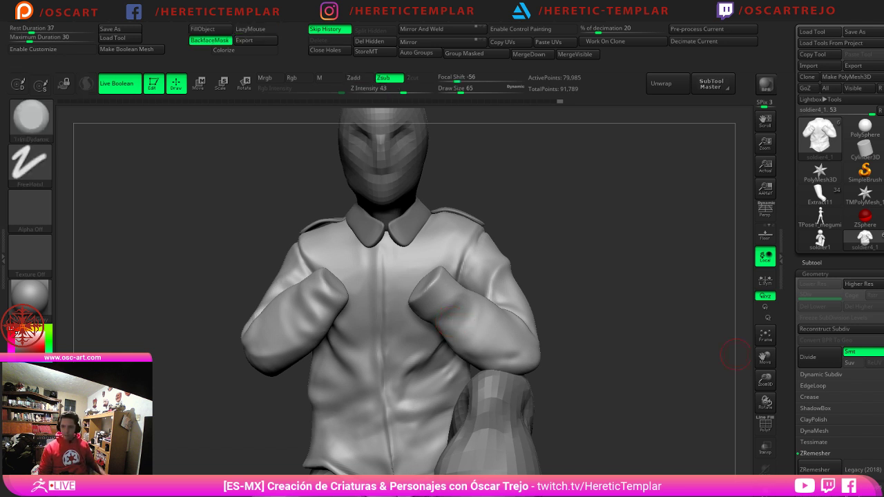
key("s")
left_click_drag(475, 311, 481, 311)
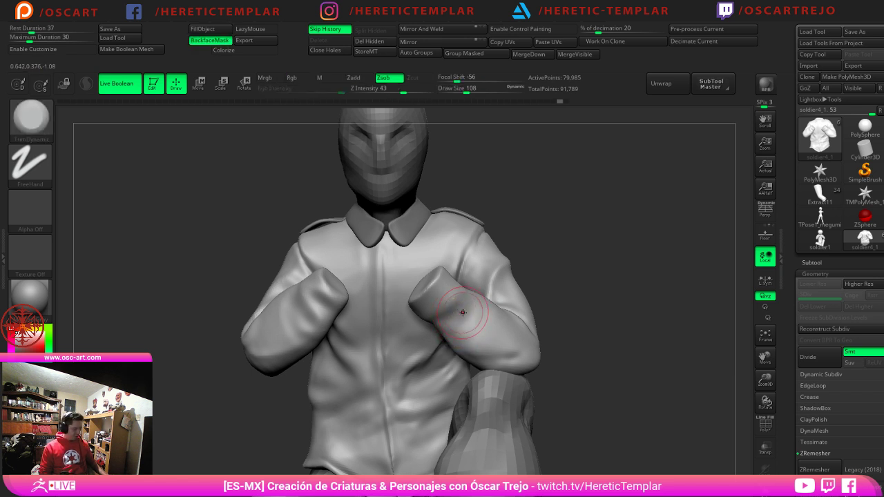
Step: Carve creases into the soldier's left forearm sleeve with DamStandard at draw size 108
key("b")
key("d")
key("s")
key("s")
left_click(461, 311)
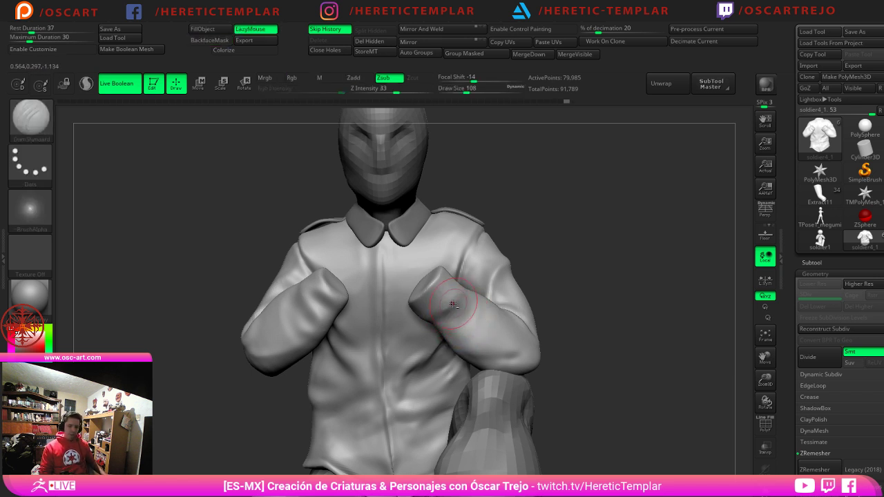
mouse_move(470, 332)
left_mouse_down()
mouse_move(448, 312)
mouse_move(482, 320)
left_mouse_up()
Step: Deepen the soldier's right forearm sleeve creases with DamStandard at draw size 108 and smooth the surrounding cloth
mouse_move(584, 322)
left_mouse_down("alt")
mouse_move(606, 244)
mouse_move(632, 315)
left_mouse_up("alt")
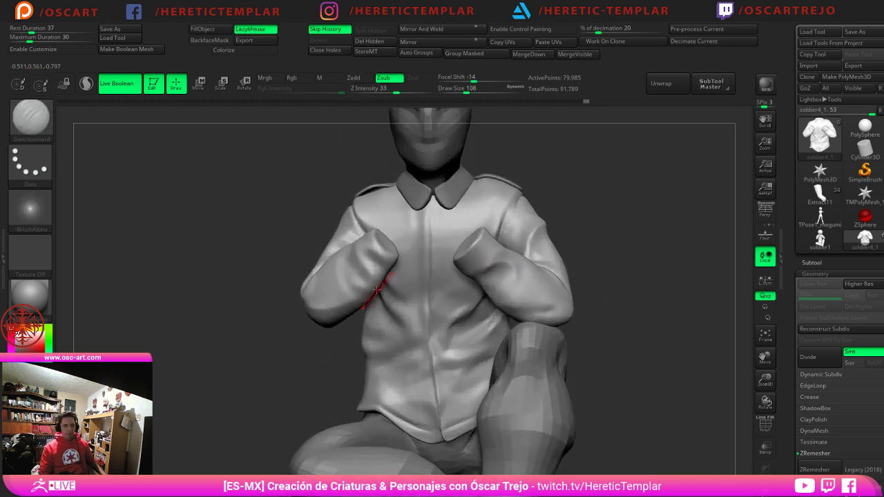
left_click_drag(364, 253, 356, 248)
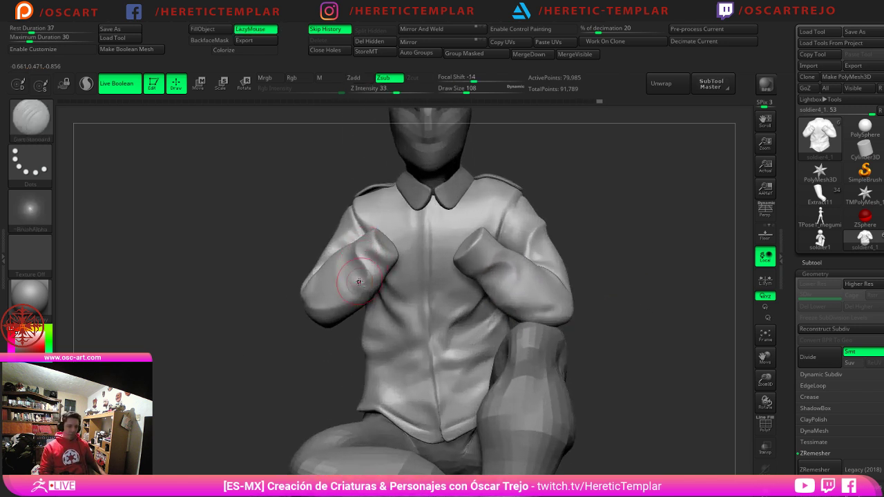
key("shift")
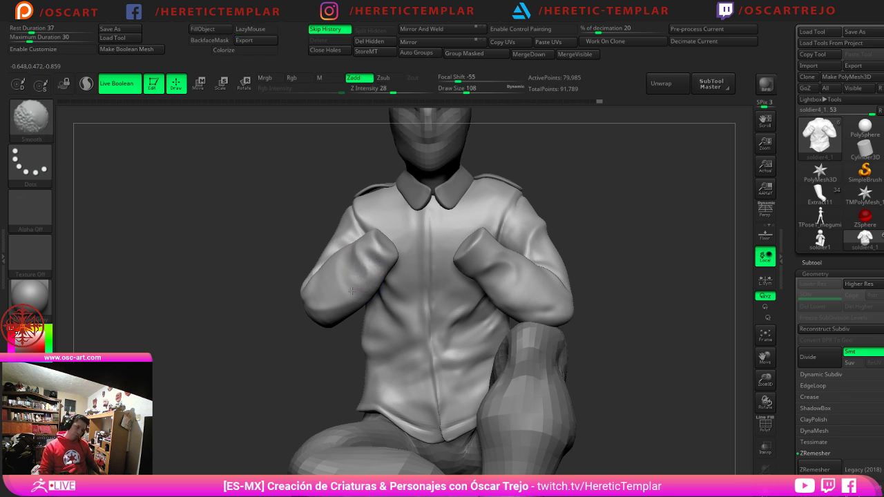
left_click_drag(351, 291, 342, 291, "shift")
Step: Deepen the folds across the jacket's lower torso with DamStandard at draw size 108, undoing unwanted strokes
left_click_drag(285, 418, 296, 366, "alt")
mouse_move(619, 363)
left_mouse_down("alt")
mouse_move(619, 322)
mouse_move(580, 273)
mouse_move(597, 304)
mouse_move(587, 352)
left_mouse_up("alt")
key("shift")
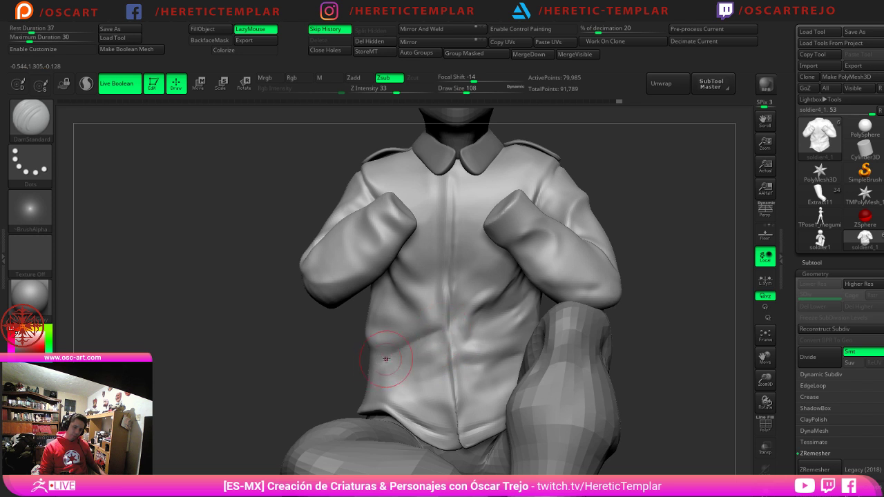
left_click_drag(385, 357, 515, 319)
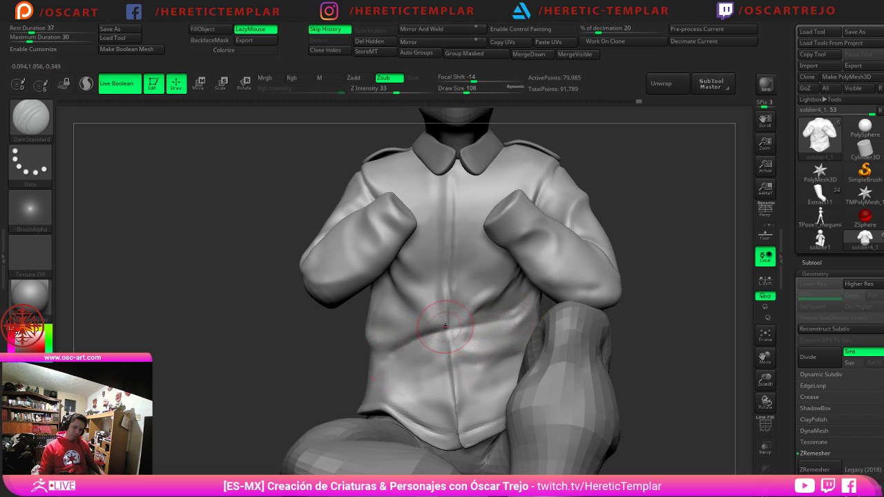
key("ctrl+z")
key("ctrl+z")
mouse_move(407, 358)
left_mouse_down()
mouse_move(424, 353)
mouse_move(399, 349)
mouse_move(408, 340)
left_mouse_up()
key("ctrl+z")
mouse_move(275, 391)
left_mouse_down("alt")
mouse_move(262, 361)
mouse_move(298, 384)
mouse_move(304, 375)
left_mouse_up("alt")
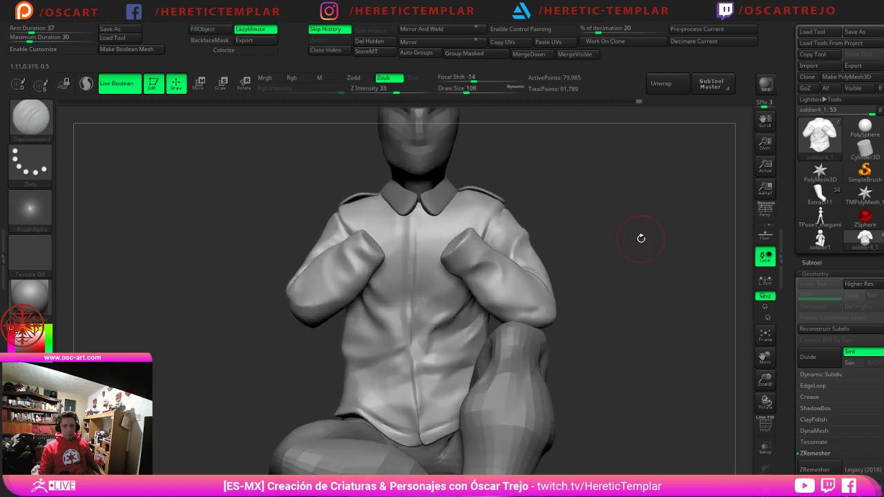
Step: Isolate the jacket and hide its forearm sleeves to expose the chest
mouse_move(641, 238)
left_mouse_down("alt")
mouse_move(602, 283)
mouse_move(604, 301)
mouse_move(659, 302)
mouse_move(566, 281)
left_mouse_up("alt")
left_click(765, 470)
left_click_drag(568, 216, 363, 432, "ctrl+shift")
left_click_drag(532, 377, 448, 298)
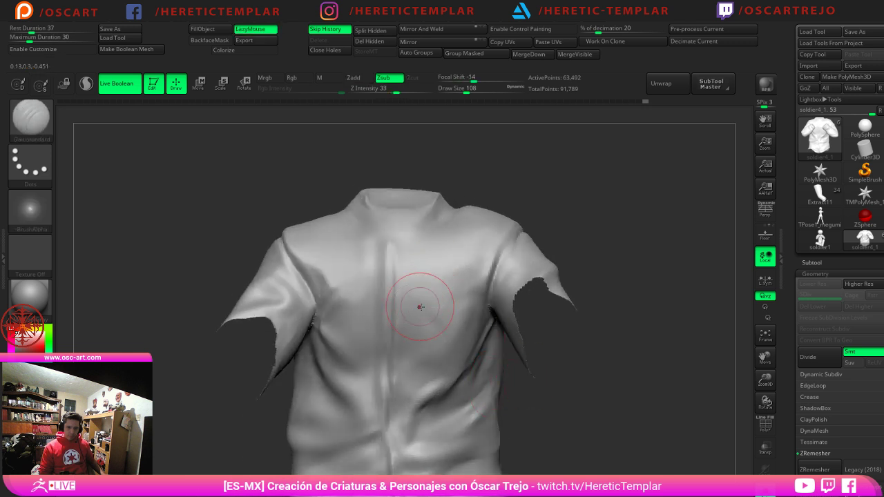
Step: Paint a rounded horizontal pocket-flap mask on the soldier's left chest with MaskPen at draw size 46 and invert it
key("s")
left_click(419, 314)
key("s")
mouse_move(452, 303)
left_mouse_down()
mouse_move(431, 303)
mouse_move(475, 297)
mouse_move(445, 307)
mouse_move(425, 300)
mouse_move(435, 309)
mouse_move(467, 306)
mouse_move(419, 295)
left_mouse_up()
left_click(584, 291, "ctrl")
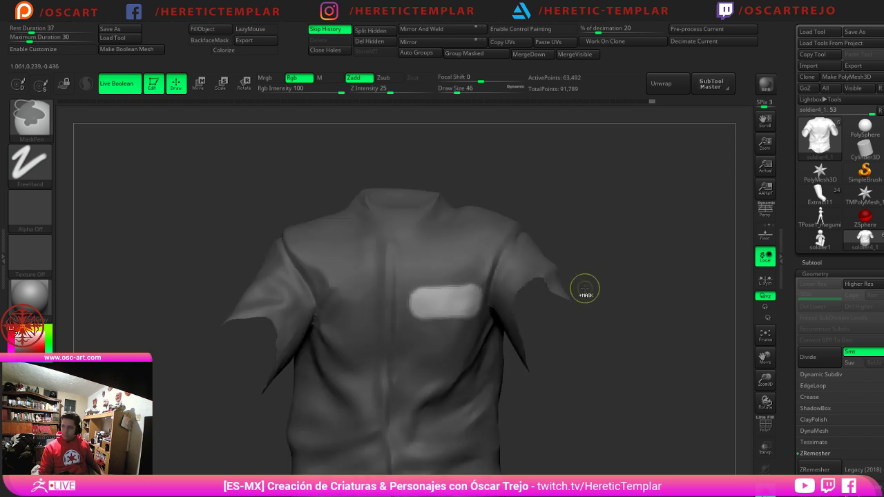
Step: Square off the edges of the pocket-flap mask with MaskPen at draw sizes 44 and 37, then invert the mask back
left_click_drag(413, 291, 466, 281, "ctrl")
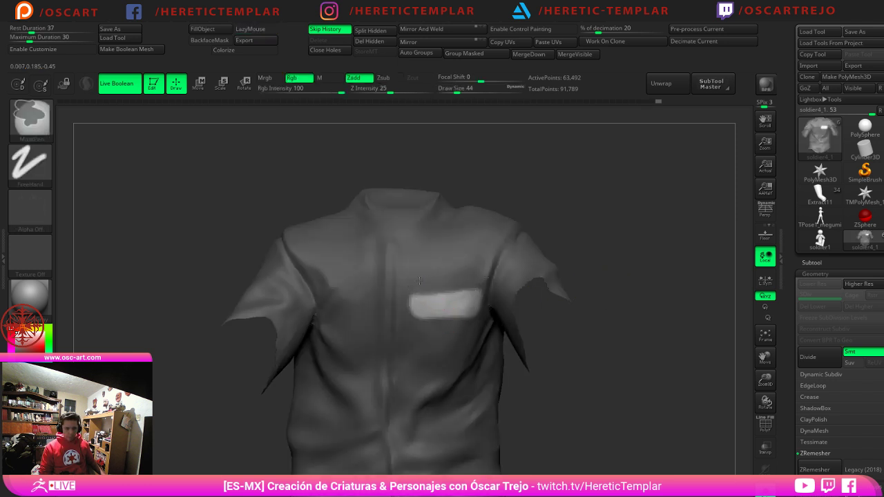
left_click_drag(404, 326, 483, 324, "ctrl")
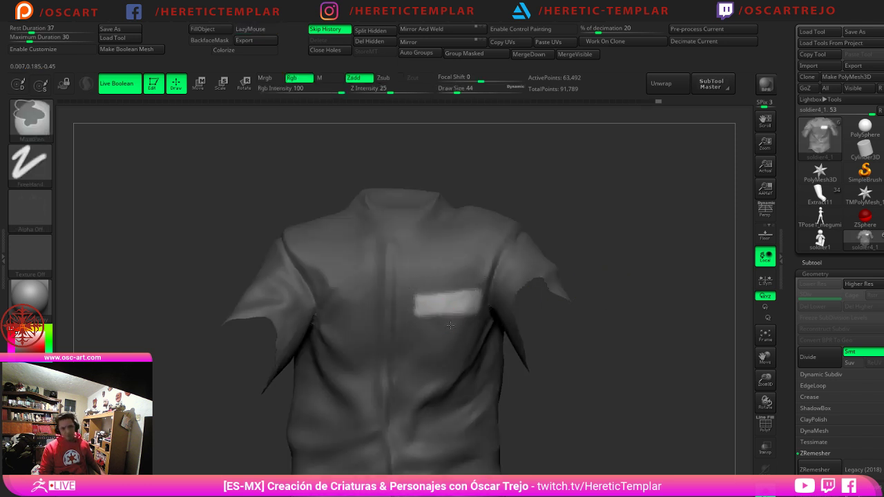
left_click_drag(493, 285, 487, 311, "ctrl")
key("ctrl+z")
key("s")
left_click(485, 302)
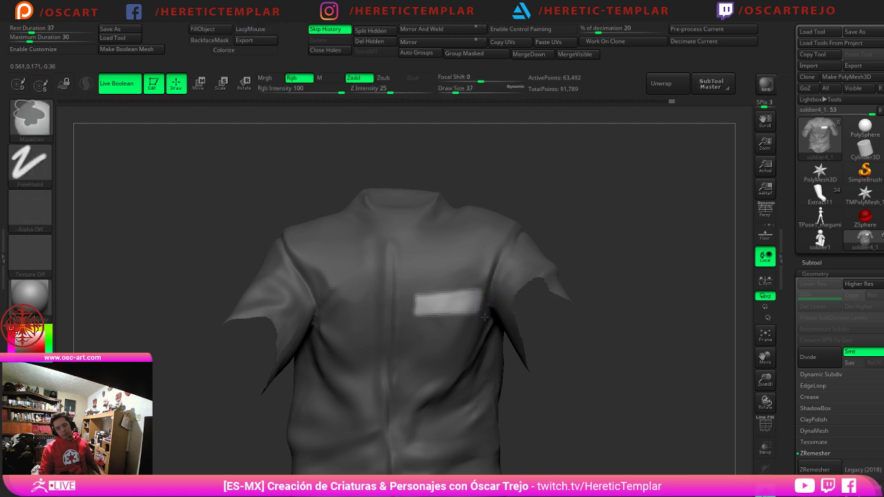
left_click(639, 277, "ctrl")
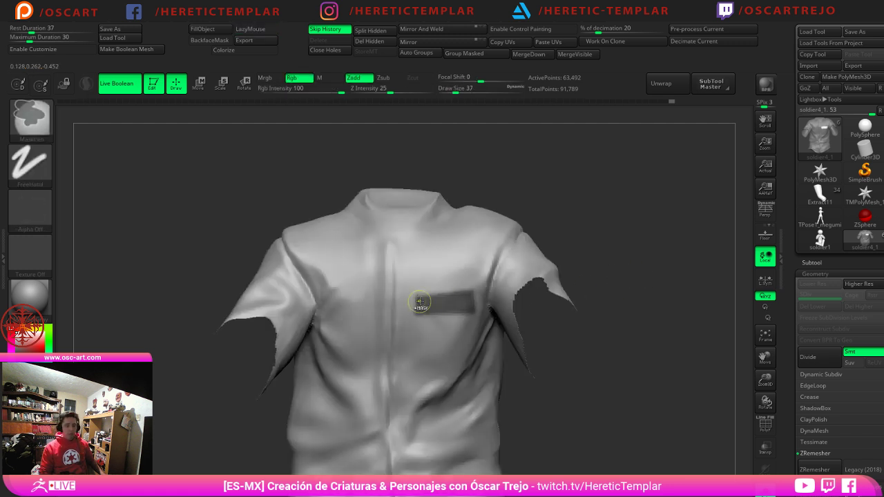
Step: Extend the pocket-flap mask toward the placket at draw size 37, inverting it to clean its edges and then restoring it
left_click_drag(420, 302, 412, 306, "ctrl")
left_click(624, 272, "ctrl")
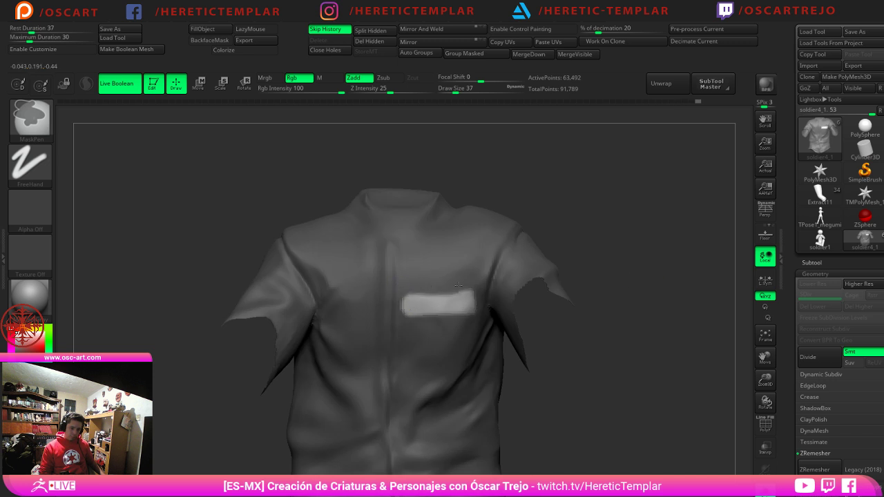
left_click(690, 325, "ctrl")
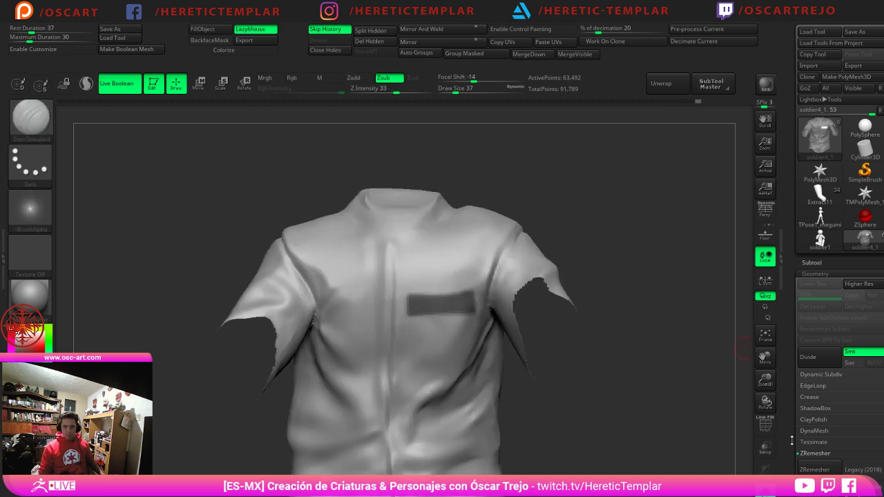
Step: Extract the masked chest pocket flap from the jacket at 0.005 thickness and accept it as a new subtool
left_click_drag(792, 444, 786, 341)
left_click_drag(796, 198, 801, 222)
left_click(821, 249)
left_click(814, 268)
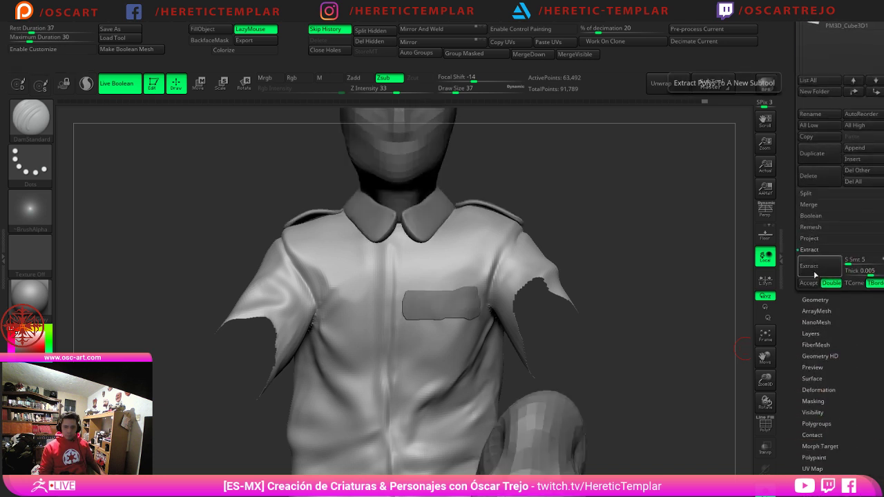
left_click(810, 283)
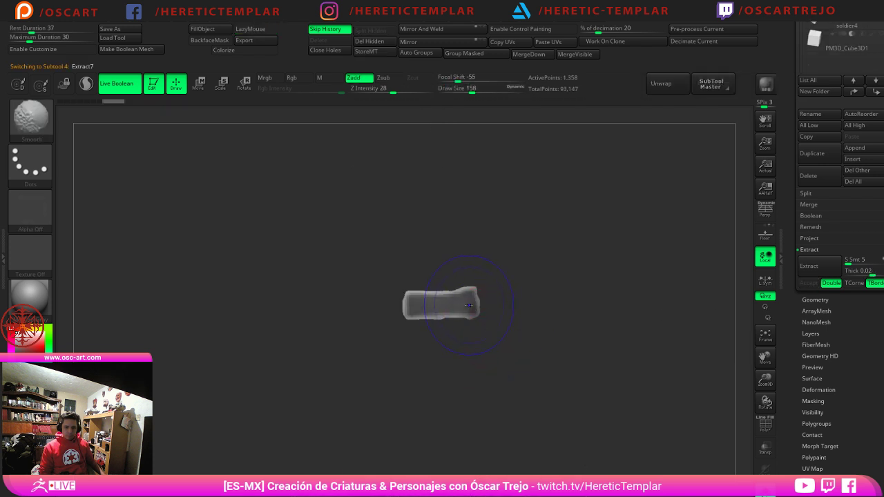
Step: Smooth the isolated pocket flap at draw size 158, bring back the other subtools and clear the flap's mask
left_click_drag(469, 305, 457, 303, "shift")
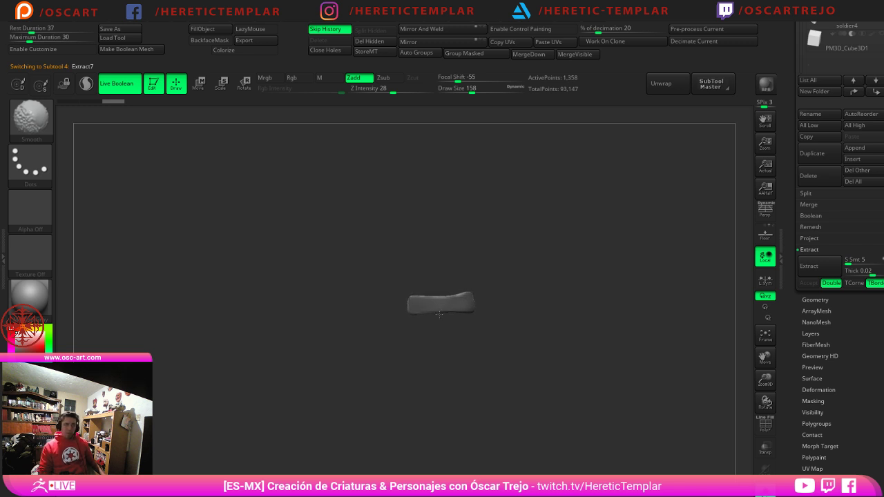
left_click_drag(447, 302, 421, 302, "shift")
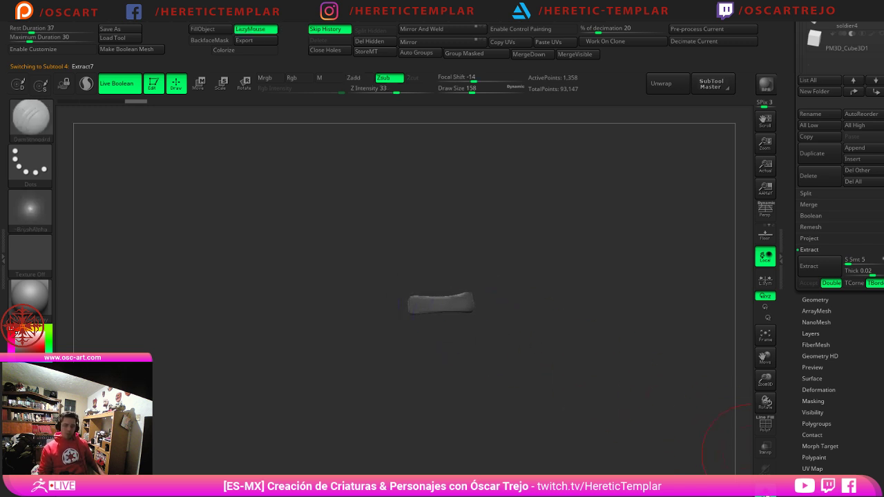
left_click(764, 489)
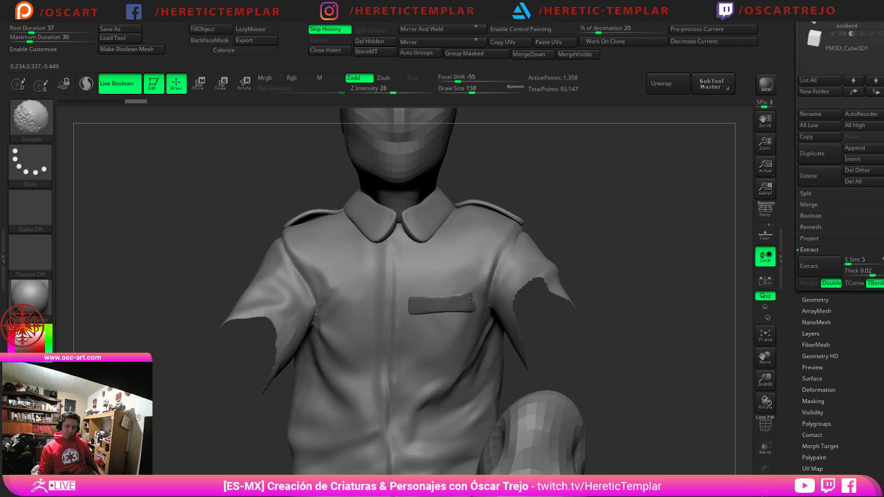
left_click_drag(612, 260, 626, 273, "ctrl")
Step: Reshape the pocket flap's ends and lower edge with Move Topological at draw size 112 and smooth its surface
key("s")
mouse_move(452, 316)
left_mouse_down()
mouse_move(453, 304)
mouse_move(442, 304)
left_mouse_up()
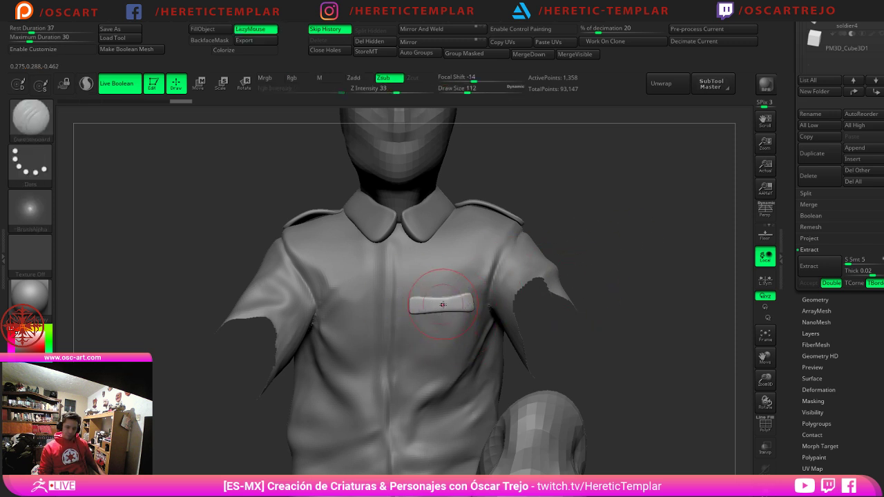
key("ctrl+z")
key("b")
key("m")
key("t")
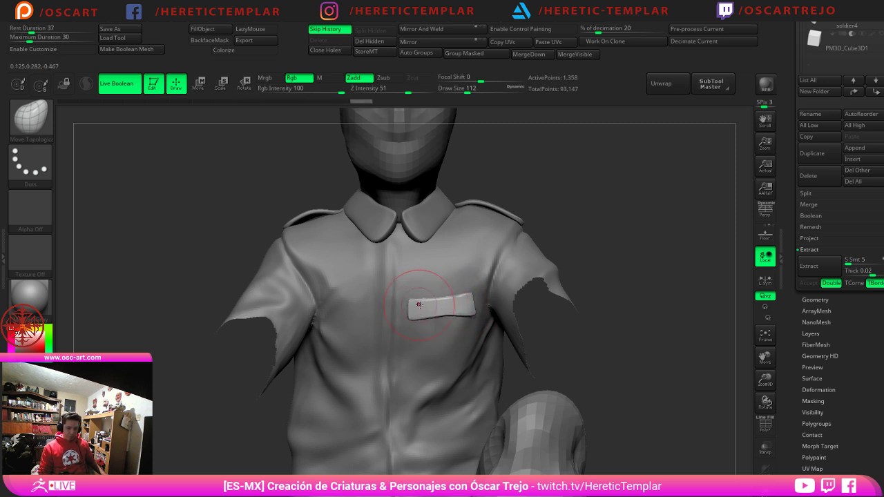
key("shift")
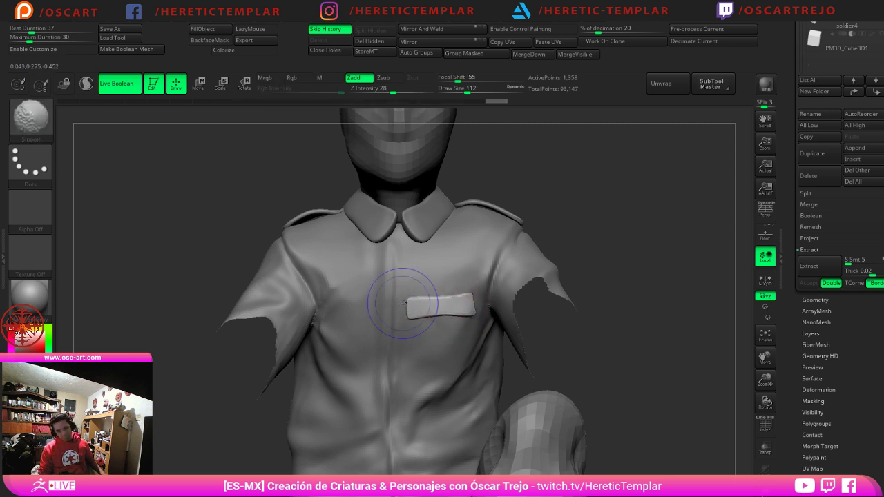
left_click_drag(463, 298, 453, 302, "shift")
left_click_drag(641, 270, 673, 283)
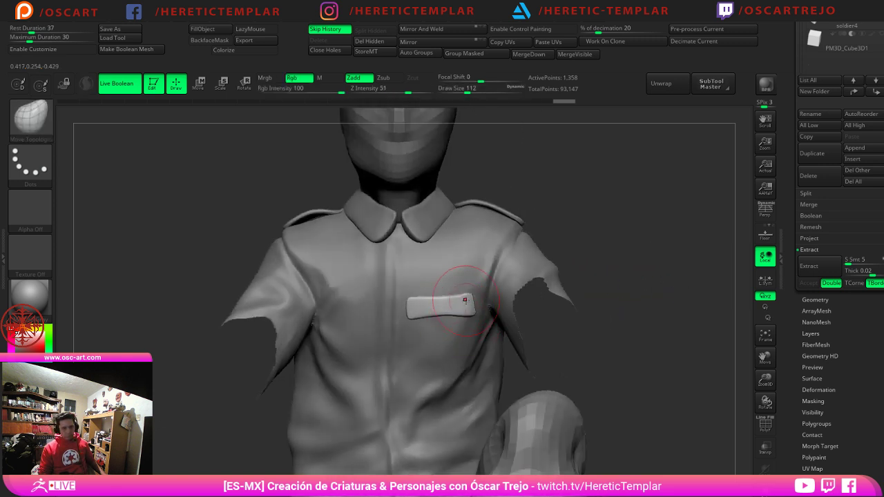
key("bracketright")
key("bracketleft")
key("ctrl+z")
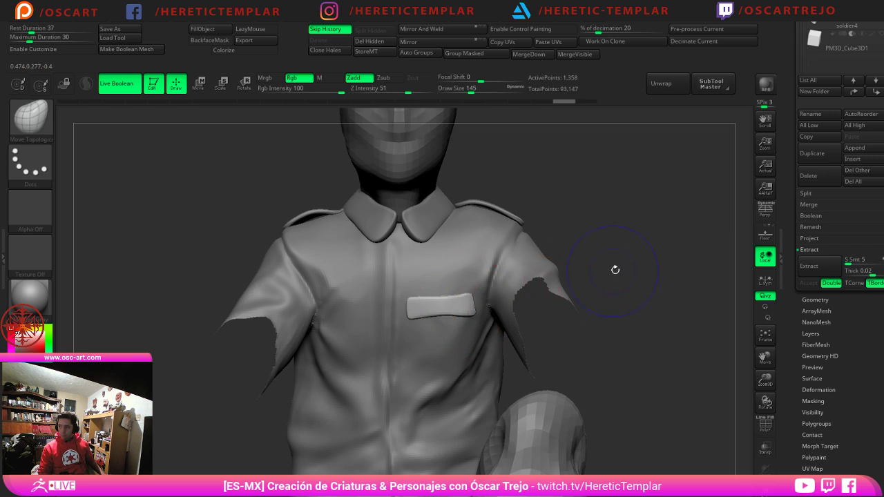
Step: Even out the flap's outline at draw sizes up to 286, and nudge the flap sideways toward the arm with the Move gizmo
mouse_move(616, 270)
left_mouse_down()
mouse_move(647, 277)
mouse_move(631, 246)
mouse_move(637, 213)
mouse_move(623, 207)
mouse_move(612, 288)
left_mouse_up()
key("s")
left_click_drag(463, 301, 461, 293)
key("s")
mouse_move(608, 275)
left_mouse_down()
mouse_move(682, 265)
mouse_move(671, 265)
left_mouse_up()
key("w")
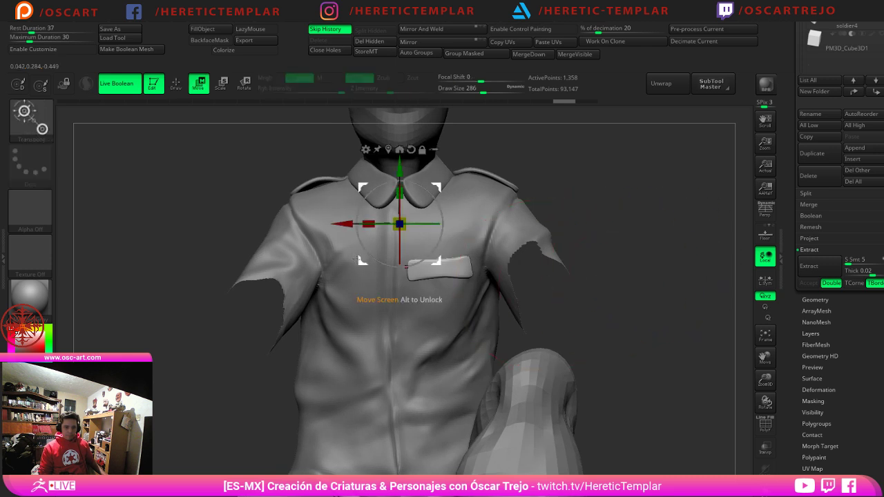
left_click_drag(342, 224, 351, 224)
key("q")
mouse_move(663, 267)
left_mouse_down()
mouse_move(607, 211)
mouse_move(583, 281)
left_mouse_up()
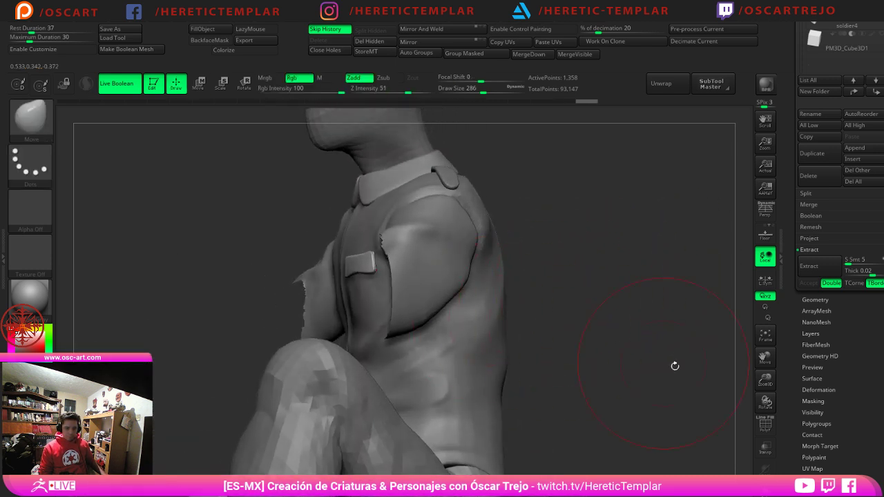
Step: Fit the flap to the curve of the chest with the Move brush at draw sizes 245 and 124
left_click(766, 489)
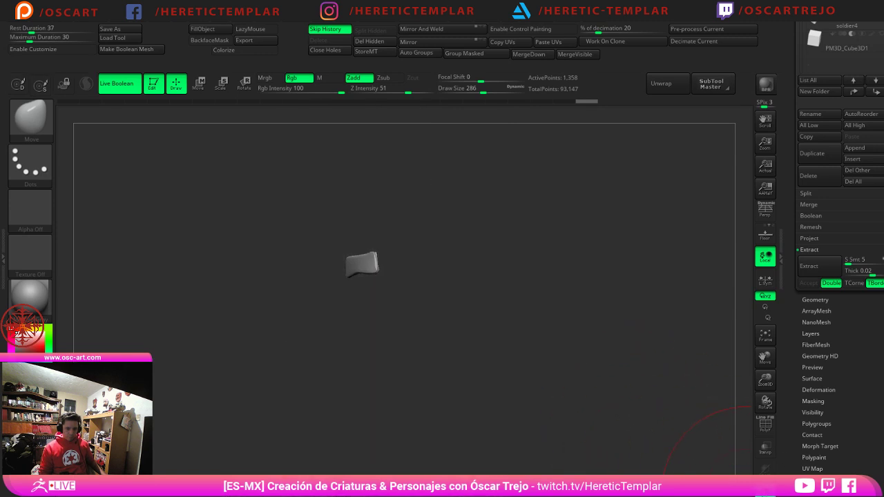
left_click(765, 489)
left_click_drag(520, 304, 578, 354)
key("s")
left_click_drag(386, 317, 366, 314)
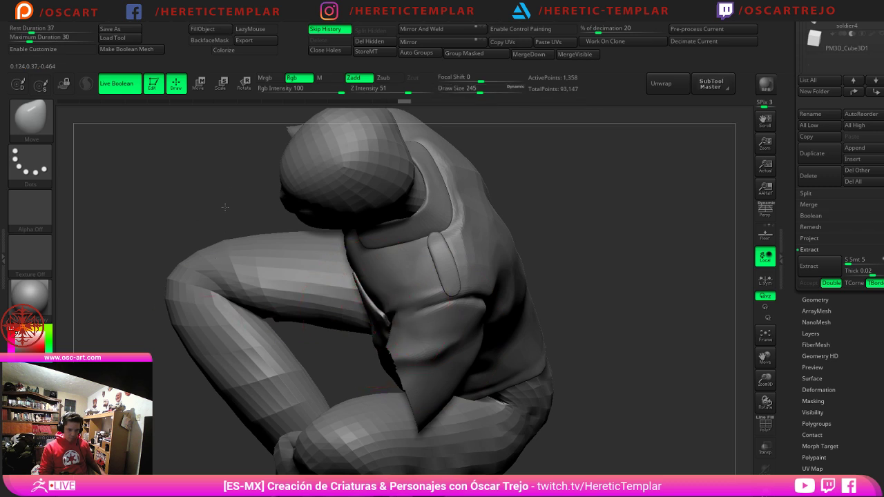
key("f")
key("f")
key("f")
mouse_move(209, 446)
left_mouse_down()
mouse_move(232, 385)
mouse_move(181, 384)
left_mouse_up()
mouse_move(608, 327)
left_mouse_down("shift")
mouse_move(678, 330)
mouse_move(674, 363)
left_mouse_up("shift")
key("s")
left_click_drag(484, 325, 473, 325)
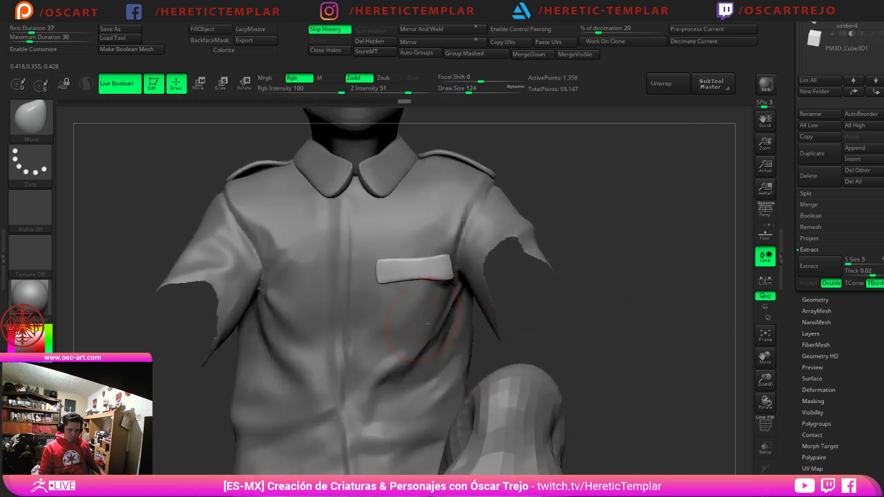
Step: Select the jacket and clear its pocket-flap mask
left_click(412, 319, "alt")
key("s")
left_click_drag(602, 260, 611, 266, "ctrl")
Step: Reselect the pocket flap and refine its lower edge and corners with the Move brush at draw sizes 68 and 124
key("s")
left_click_drag(411, 308, 384, 286)
left_click(383, 279, "alt")
key("s")
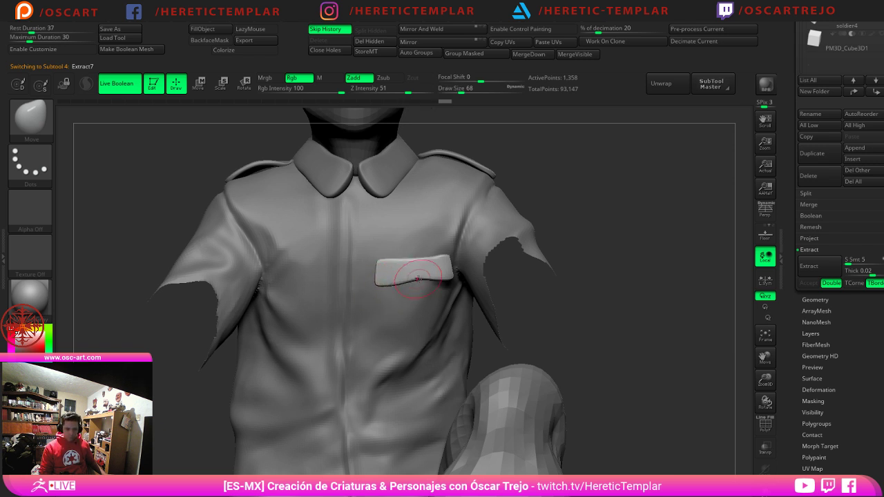
mouse_move(441, 278)
left_mouse_down()
mouse_move(453, 283)
mouse_move(451, 258)
mouse_move(419, 260)
left_mouse_up()
key("s")
mouse_move(391, 264)
left_mouse_down()
mouse_move(399, 265)
mouse_move(376, 271)
mouse_move(375, 284)
left_mouse_up()
key("s")
mouse_move(620, 295)
left_mouse_down("alt")
mouse_move(601, 283)
mouse_move(607, 294)
mouse_move(597, 314)
left_mouse_up("alt")
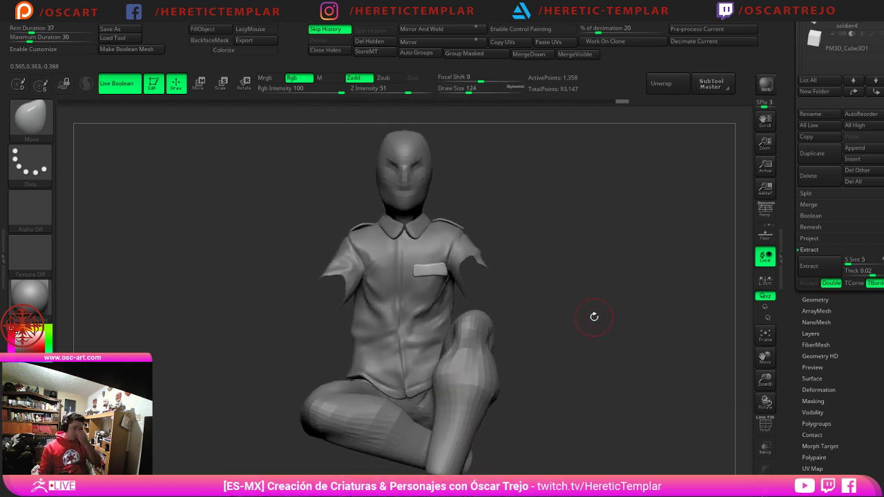
left_click_drag(613, 266, 636, 310, "alt")
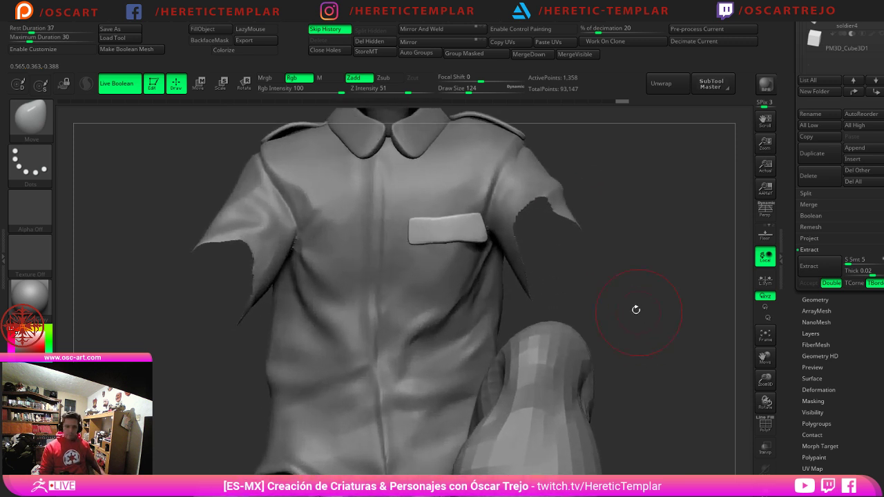
Step: Select the jacket and mask the pocket body beneath the flap at draw size 65
key("s")
left_click_drag(445, 317, 437, 316)
left_click(435, 285, "alt")
key("s")
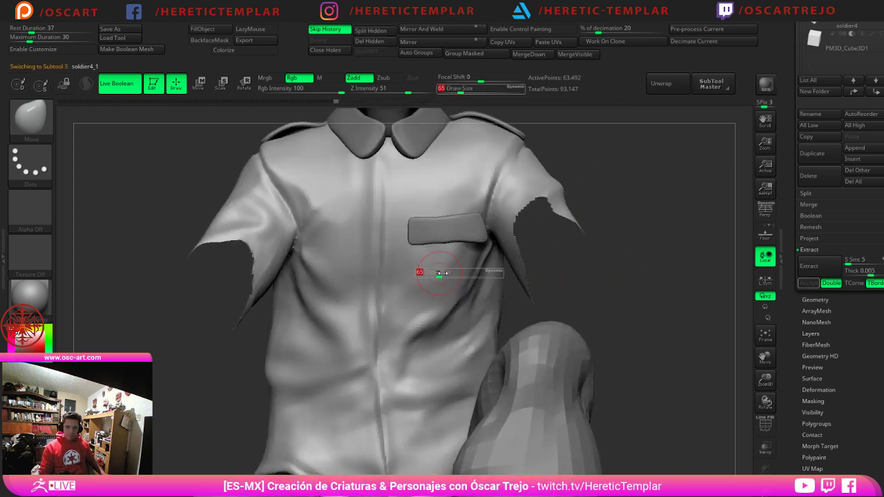
key("s")
mouse_move(425, 237)
left_mouse_down("ctrl")
mouse_move(423, 286)
mouse_move(461, 290)
mouse_move(459, 256)
mouse_move(451, 251)
mouse_move(438, 275)
left_mouse_up("ctrl")
mouse_move(675, 270)
left_mouse_down()
mouse_move(655, 252)
mouse_move(660, 276)
left_mouse_up()
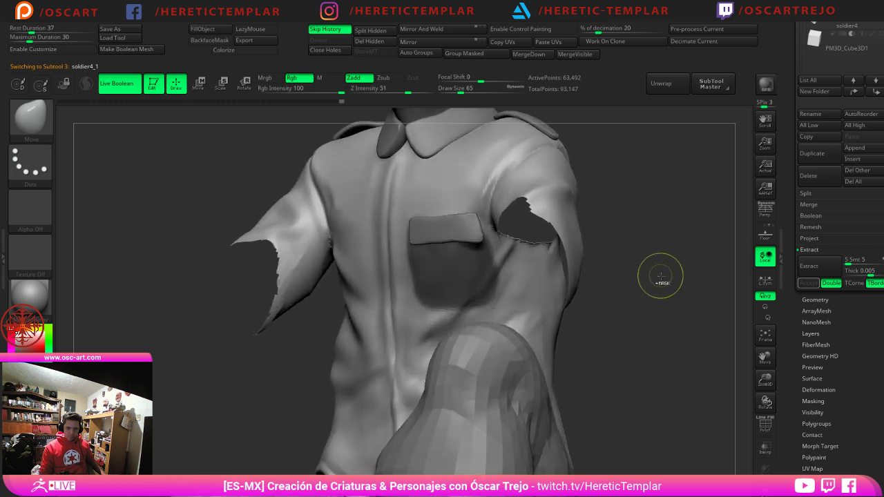
Step: Invert the pocket-body mask and square off its side and bottom edges at draw size 59
left_click(651, 280, "ctrl")
key("s")
left_click_drag(511, 274, 502, 274)
mouse_move(486, 238)
left_mouse_down("ctrl")
mouse_move(489, 280)
mouse_move(454, 305)
mouse_move(461, 310)
left_mouse_up("ctrl")
mouse_move(495, 248)
left_mouse_down("ctrl")
mouse_move(492, 304)
mouse_move(493, 270)
mouse_move(456, 308)
mouse_move(446, 305)
left_mouse_up("ctrl")
key("s")
key("s")
key("s")
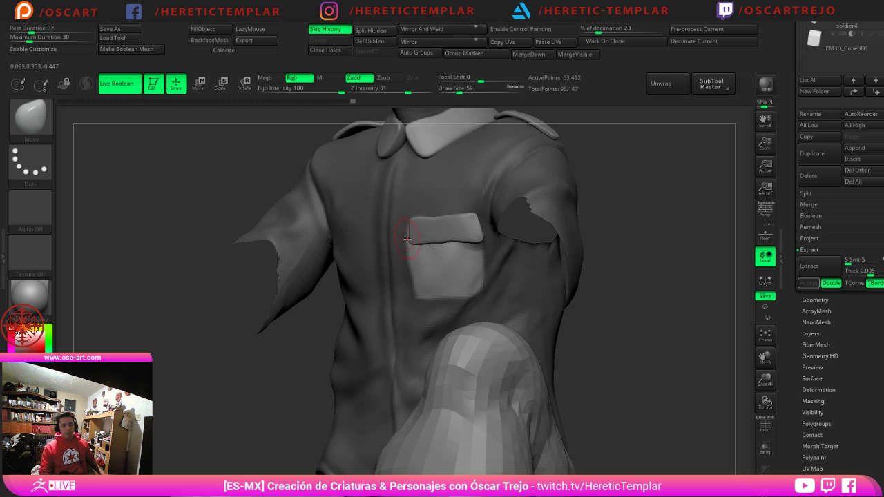
left_click_drag(410, 225, 404, 278, "ctrl")
Step: Extract the masked pocket body at 0.005 thickness as a new subtool, smooth it at draw size 149 and clear its mask
mouse_move(660, 293)
left_mouse_down()
mouse_move(683, 215)
mouse_move(734, 271)
left_mouse_up()
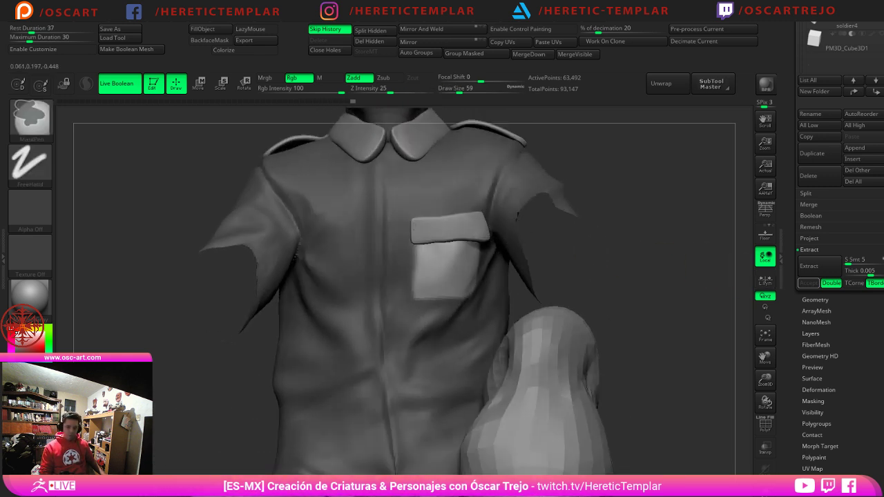
mouse_move(663, 257)
left_mouse_down("alt")
mouse_move(598, 216)
mouse_move(638, 290)
left_mouse_up("alt")
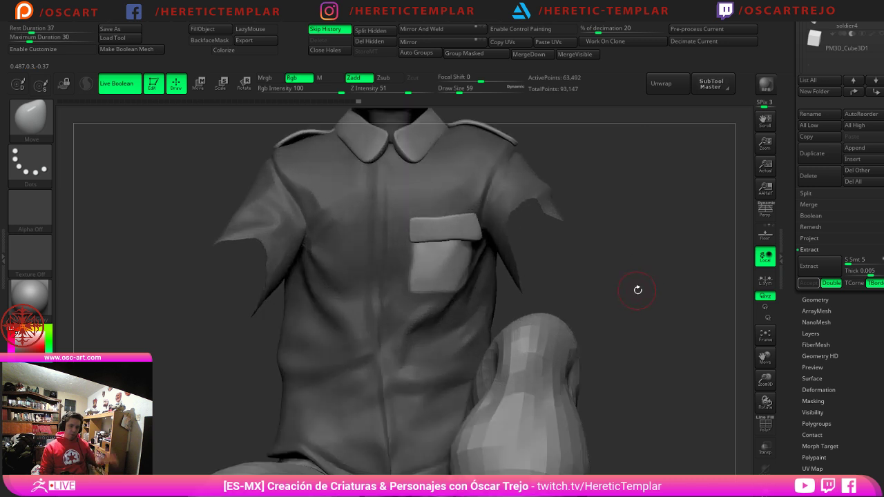
left_click(813, 271)
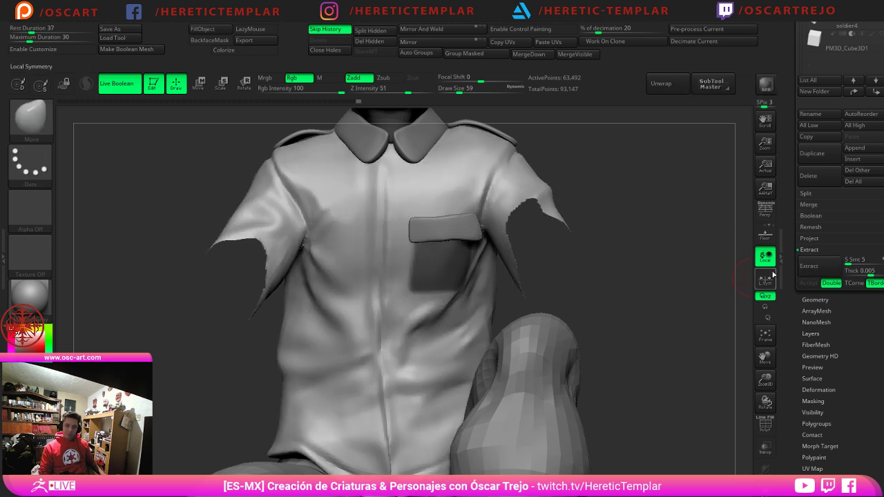
left_click(808, 283)
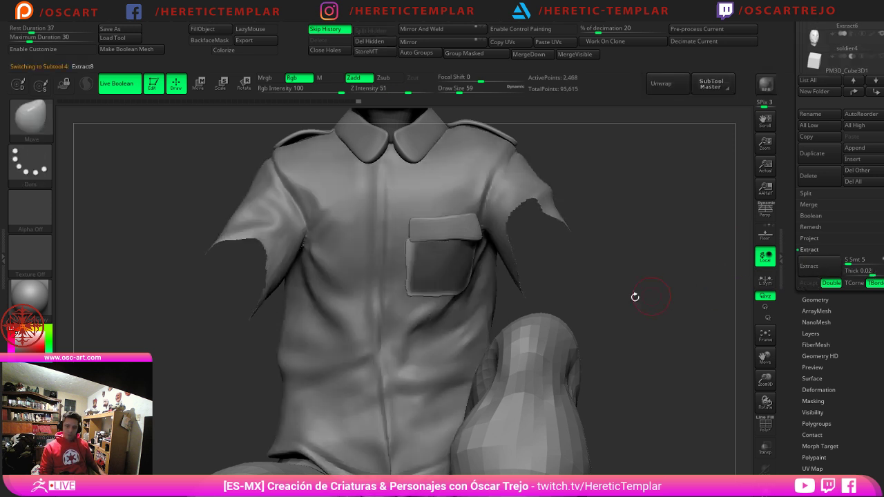
left_click_drag(452, 284, 429, 253, "shift")
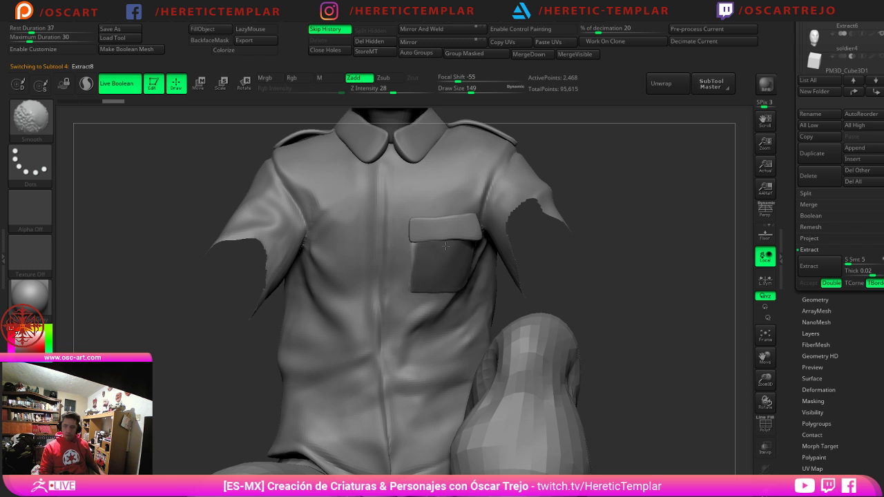
left_click_drag(572, 281, 584, 293, "ctrl")
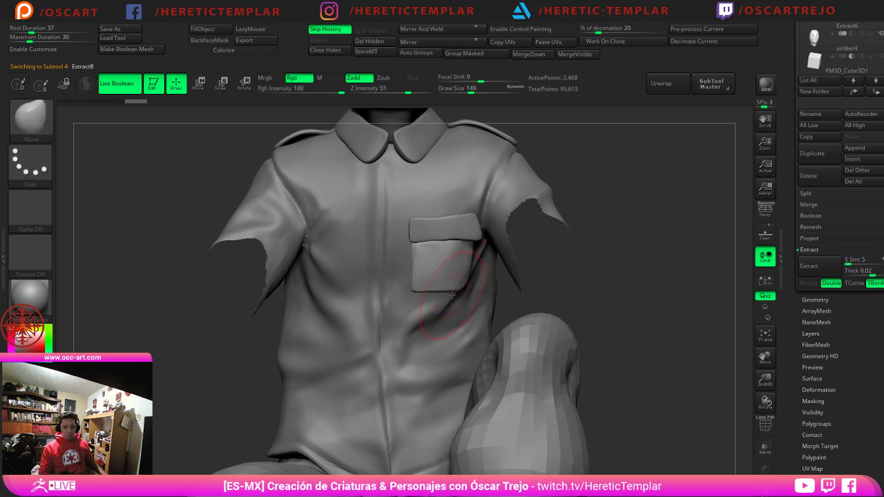
Step: Lengthen the pocket body and round its bottom corners with the Move brush at draw sizes 128 and 97
key("s")
left_click_drag(453, 298, 412, 295)
left_click_drag(415, 250, 411, 252)
left_click_drag(680, 258, 636, 252)
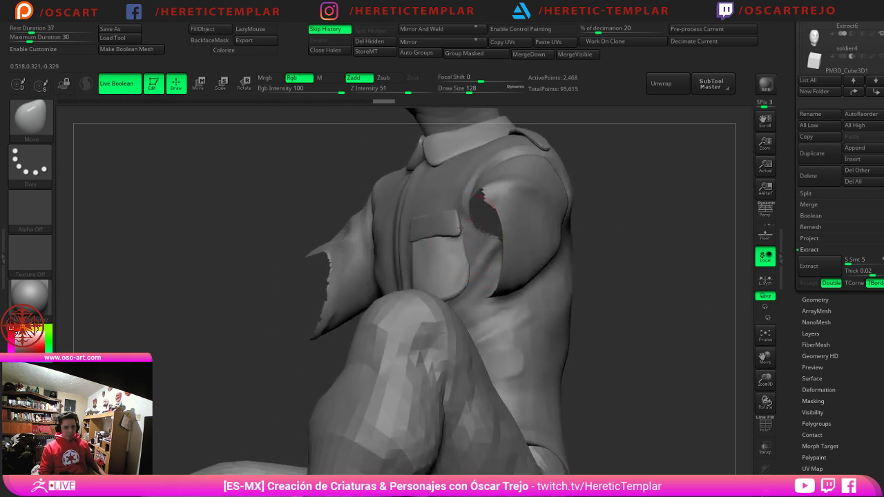
left_click_drag(468, 268, 470, 270)
key("s")
left_click_drag(470, 274, 443, 303)
left_click_drag(614, 287, 663, 277)
key("s")
left_click_drag(438, 287, 455, 289)
mouse_move(584, 290)
left_mouse_down()
mouse_move(529, 288)
mouse_move(584, 295)
mouse_move(549, 293)
left_mouse_up()
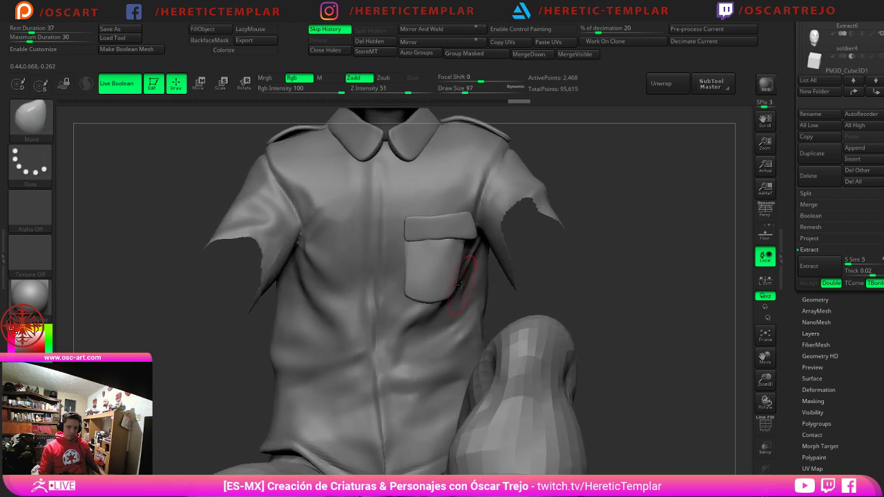
Step: Select the jacket, clear its mask and adjust the cloth beside the pocket with the Move brush at draw sizes 192 and 293
left_click(460, 284, "alt")
key("s")
left_click_drag(462, 282, 474, 283)
left_click_drag(624, 290, 636, 297, "ctrl")
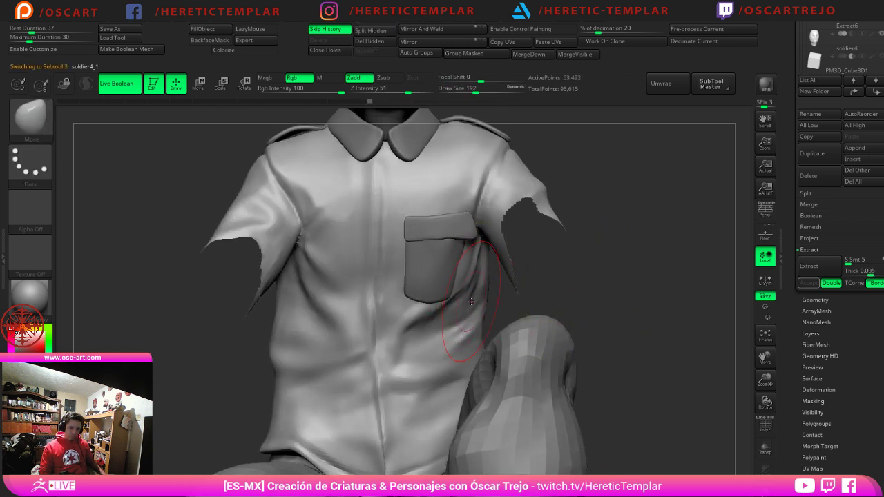
key("s")
mouse_move(477, 301)
left_mouse_down()
mouse_move(488, 301)
mouse_move(484, 323)
left_mouse_up()
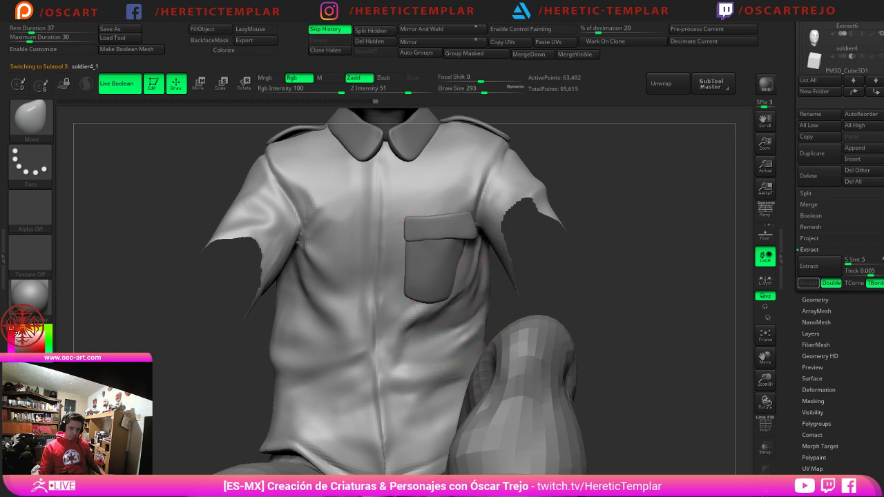
Step: Reselect the pocket body and widen its armpit side with the Move brush at draw size 132
left_click(441, 275, "alt")
left_click_drag(576, 296, 600, 273)
mouse_move(460, 292)
left_mouse_down()
mouse_move(464, 300)
mouse_move(447, 303)
left_mouse_up()
key("s")
mouse_move(454, 289)
left_mouse_down()
mouse_move(472, 306)
mouse_move(458, 291)
left_mouse_up()
key("s")
mouse_move(509, 306)
left_mouse_down()
mouse_move(470, 299)
mouse_move(457, 283)
left_mouse_up()
mouse_move(581, 304)
left_mouse_down()
mouse_move(498, 304)
mouse_move(627, 316)
mouse_move(603, 285)
left_mouse_up()
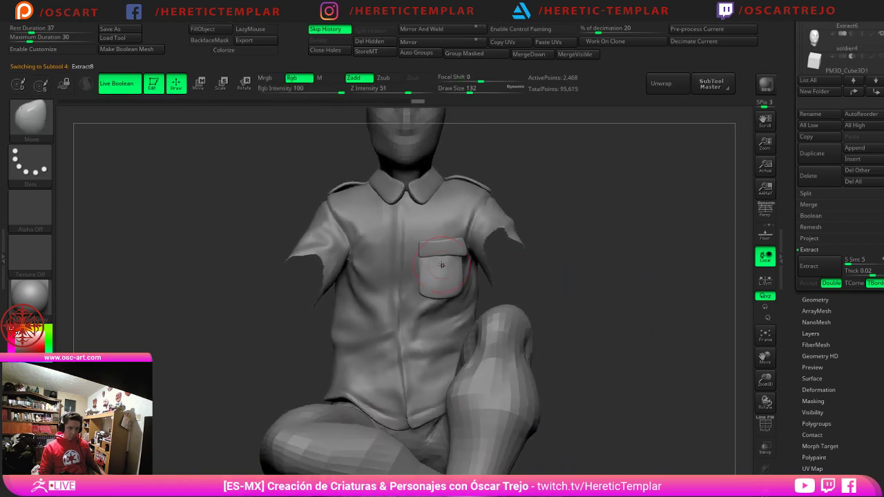
Step: Refine the pocket body's overall shape under the flap with the Move brush at draw size 280
left_click_drag(567, 229, 582, 313, "alt")
key("s")
mouse_move(426, 314)
left_mouse_down()
mouse_move(438, 314)
mouse_move(410, 315)
left_mouse_up()
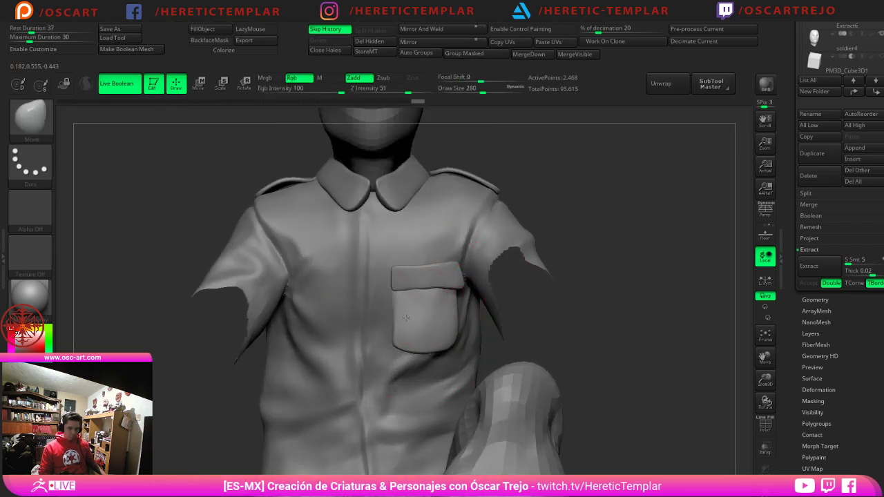
left_click_drag(461, 295, 462, 284)
mouse_move(580, 311)
left_mouse_down("alt")
mouse_move(549, 277)
mouse_move(603, 289)
mouse_move(596, 280)
left_mouse_up("alt")
Step: Select the soldier's body mesh to clear any mask on it, and reselect the pocket flap
left_click(485, 365, "alt")
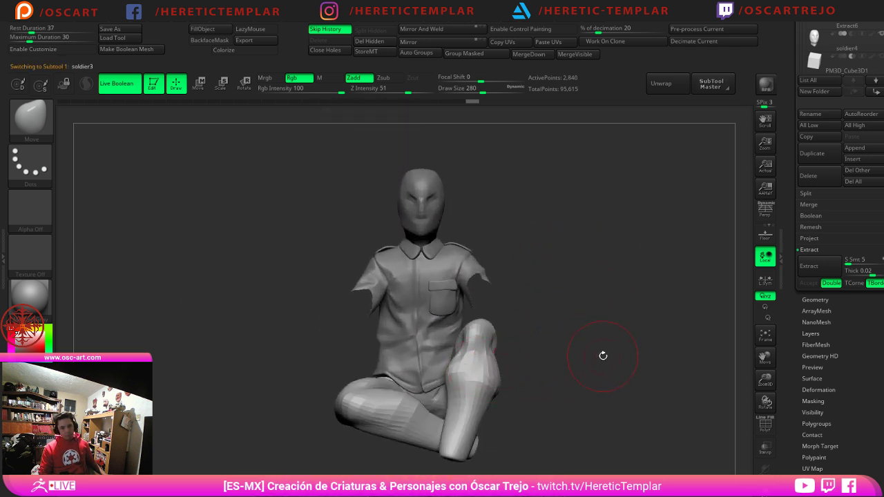
left_click_drag(605, 355, 634, 360, "ctrl")
left_click(435, 286, "alt")
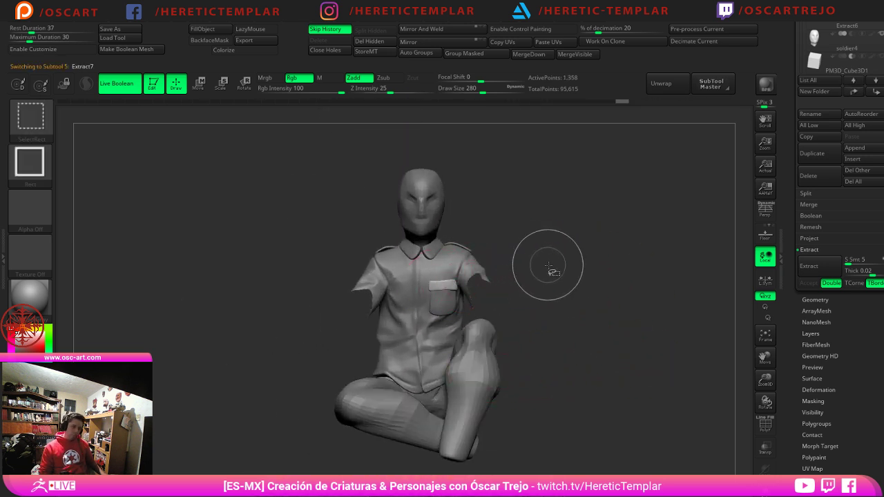
Step: Select the jacket and unhide its complete sleeves, with the Move brush active
left_click(464, 271, "alt")
left_click(558, 256, "ctrl+shift")
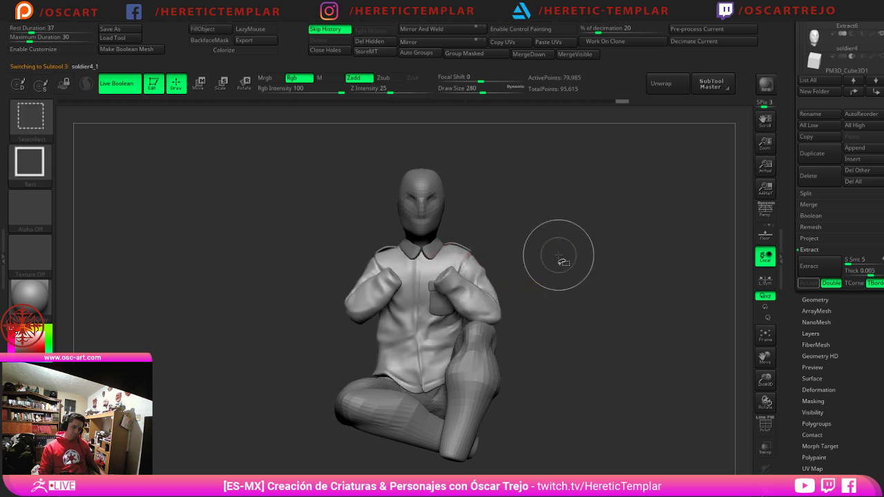
left_click_drag(585, 261, 607, 264)
left_click_drag(611, 272, 628, 276, "alt")
key("f")
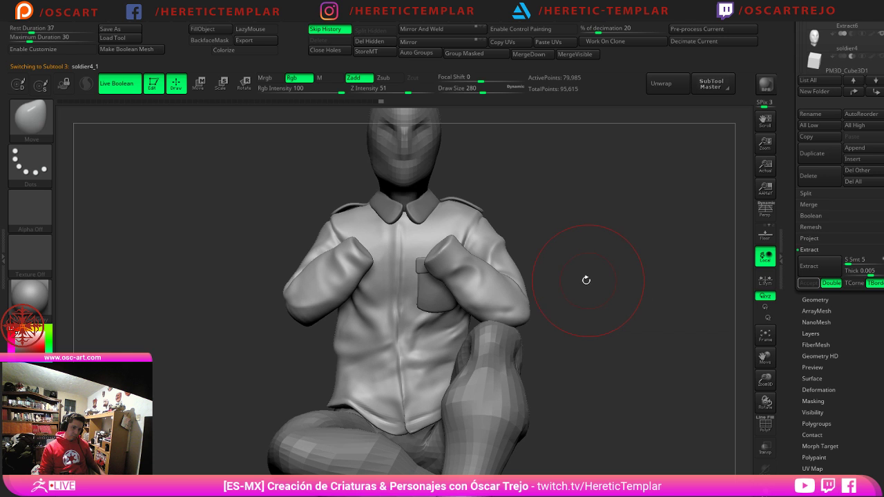
left_click_drag(642, 242, 660, 276, "alt")
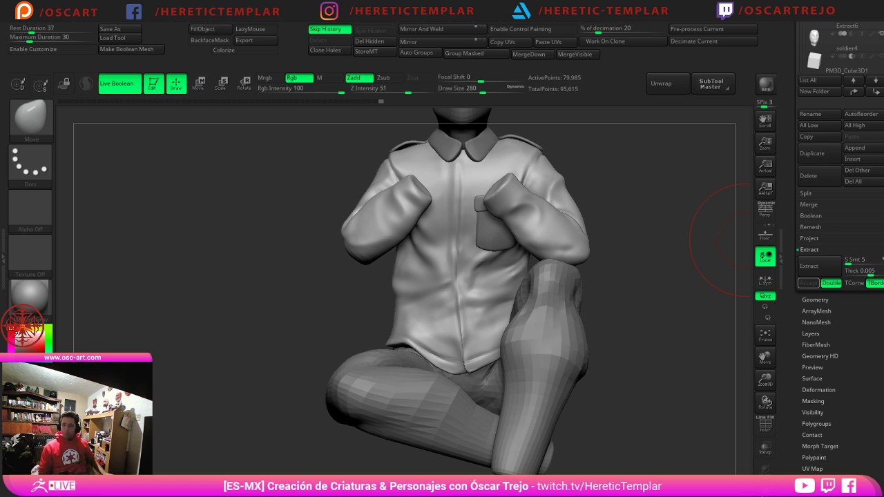
left_click_drag(621, 238, 663, 200)
mouse_move(642, 172)
left_mouse_down("alt")
mouse_move(620, 267)
mouse_move(589, 264)
left_mouse_up("alt")
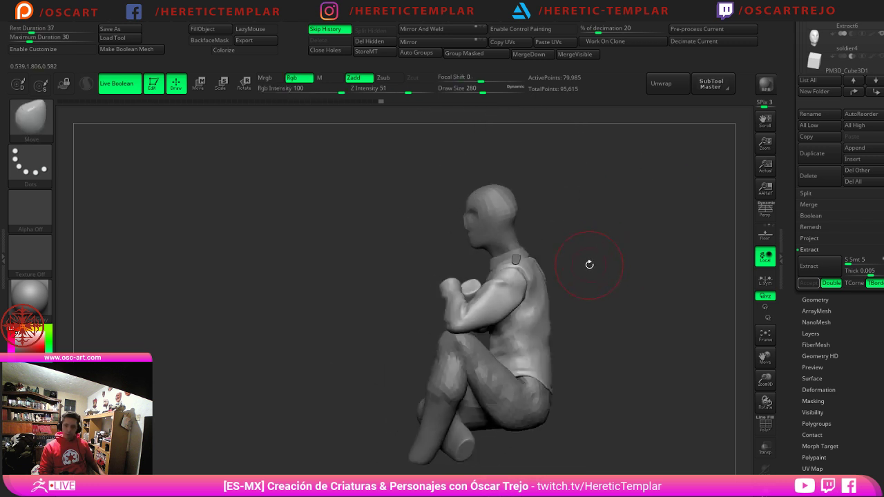
Step: Select the soldier's head mesh, reposition the transform gizmo at the neck base and tilt the head forward
left_click(502, 230, "alt")
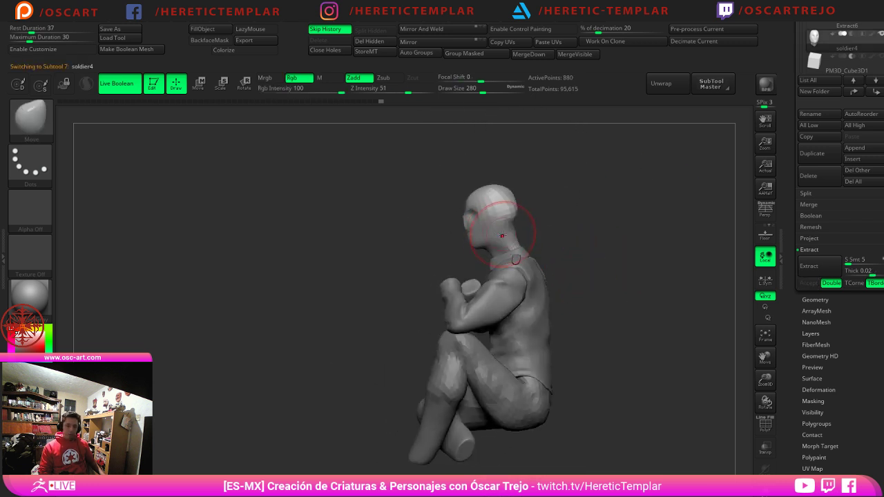
key("w")
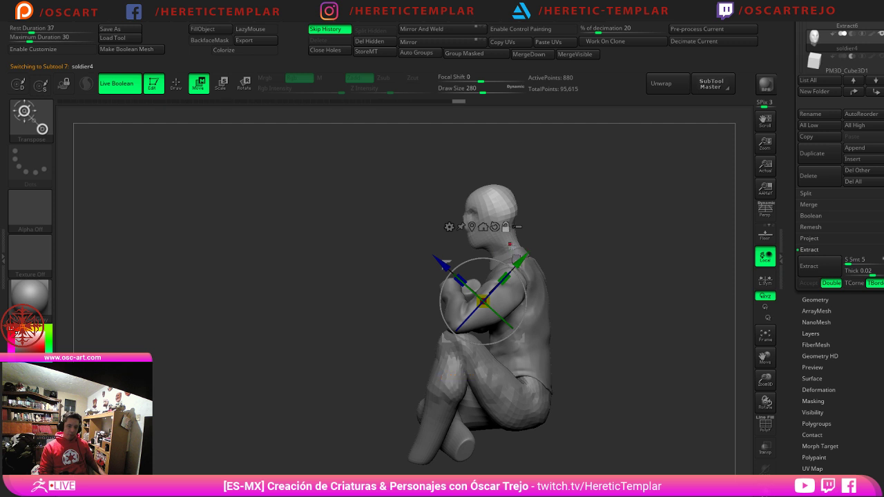
left_click(506, 227)
left_click(495, 227)
left_click_drag(516, 259, 548, 216, "alt")
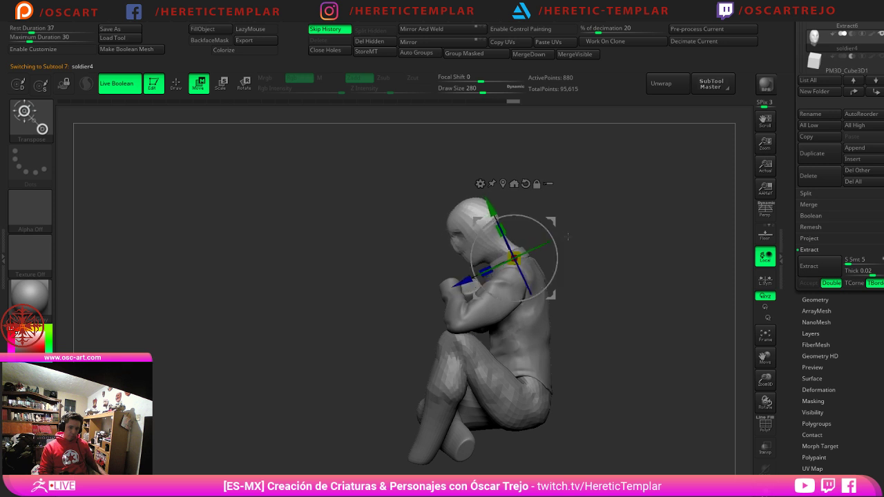
key("q")
mouse_move(586, 243)
left_mouse_down()
mouse_move(648, 264)
mouse_move(699, 266)
left_mouse_up()
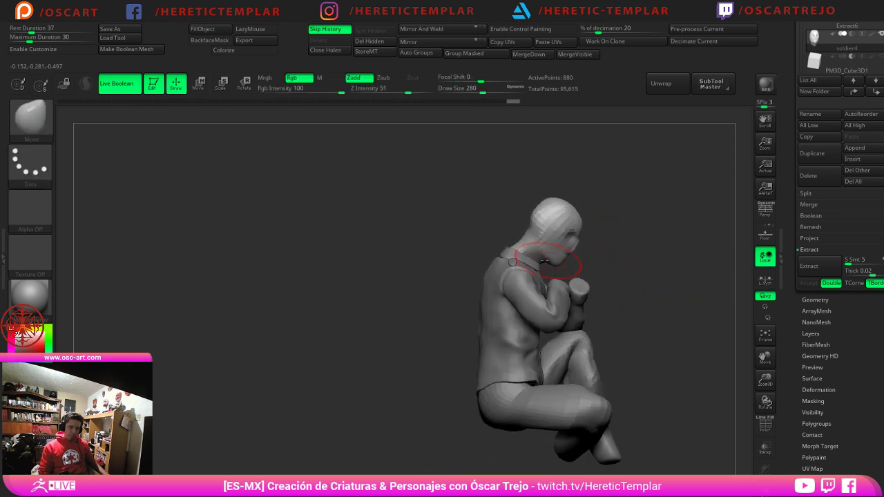
Step: Reselect the jacket and try reshaping its side at the waist with the Move brush at draw size 525
left_click(505, 260, "alt")
key("s")
left_click_drag(495, 261, 503, 260)
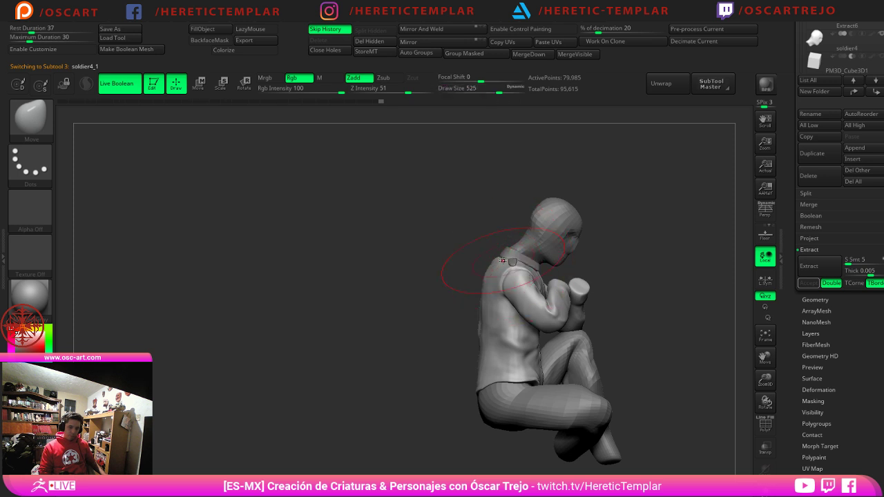
left_click_drag(684, 258, 637, 285)
left_click_drag(637, 284, 615, 319)
mouse_move(615, 319)
left_mouse_down("alt")
mouse_move(605, 297)
mouse_move(627, 311)
left_mouse_up("alt")
mouse_move(627, 311)
left_mouse_down("alt")
mouse_move(605, 270)
mouse_move(647, 320)
left_mouse_up("alt")
left_click_drag(529, 330, 518, 327)
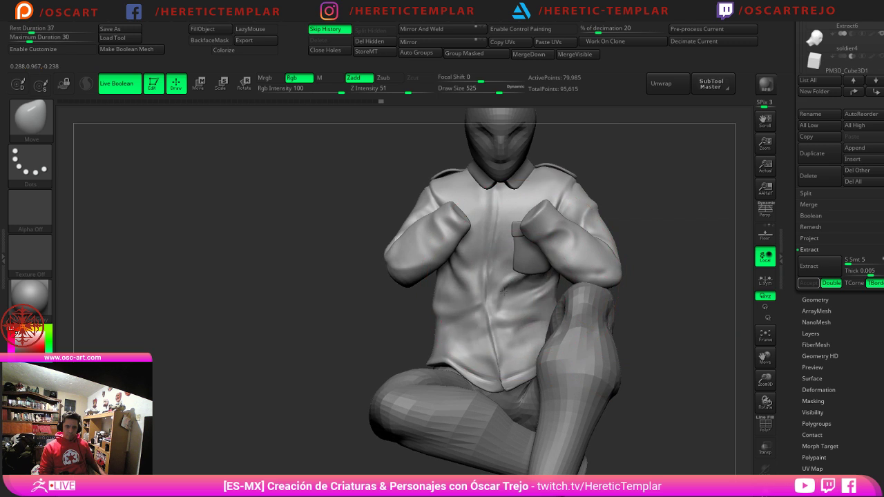
key("ctrl+z")
Step: Adjust the jacket's side at the waist with the Move brush at draw size 358
key("bracketleft")
key("bracketleft")
key("s")
left_click_drag(451, 315, 443, 317)
left_click_drag(414, 343, 408, 313, "alt")
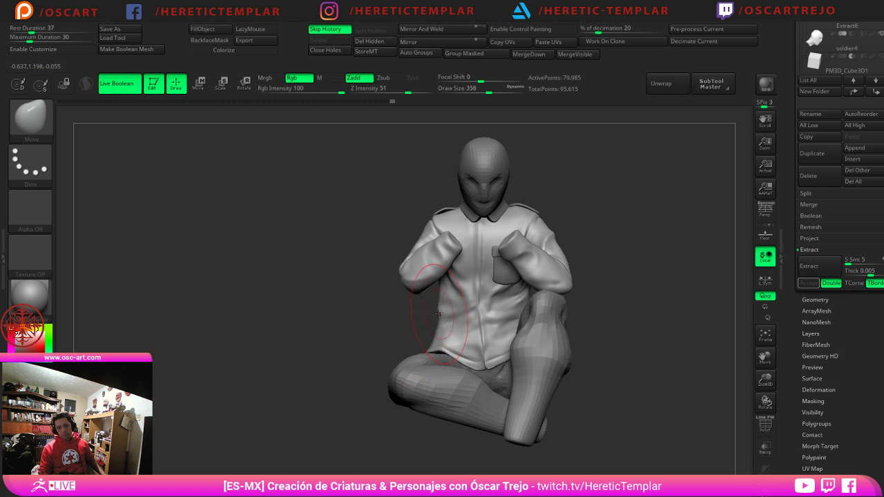
left_click_drag(624, 296, 525, 308, "alt")
left_click_drag(339, 269, 359, 243, "shift")
left_click_drag(530, 255, 629, 345, "alt")
left_click_drag(625, 310, 619, 335, "alt")
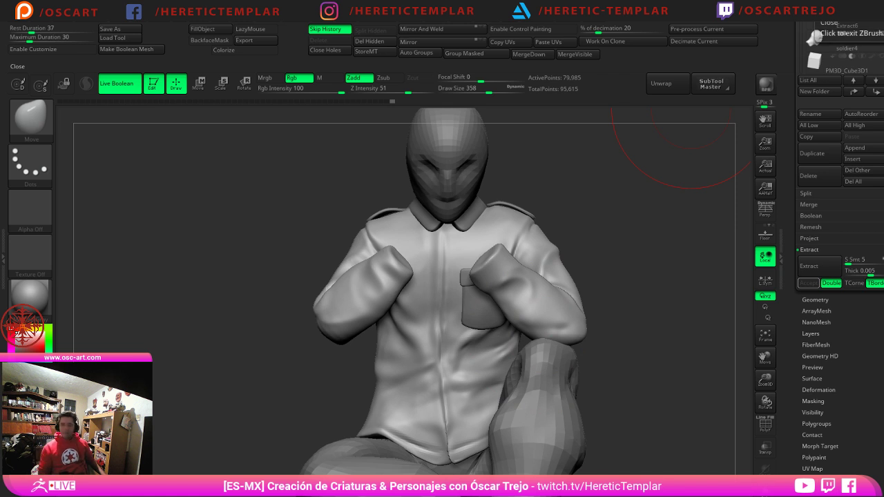
Step: Select the head mesh, insert an IMM sphere on the forehead and split it into its own subtool
left_click_drag(607, 190, 577, 324, "alt")
left_click(415, 275, "alt")
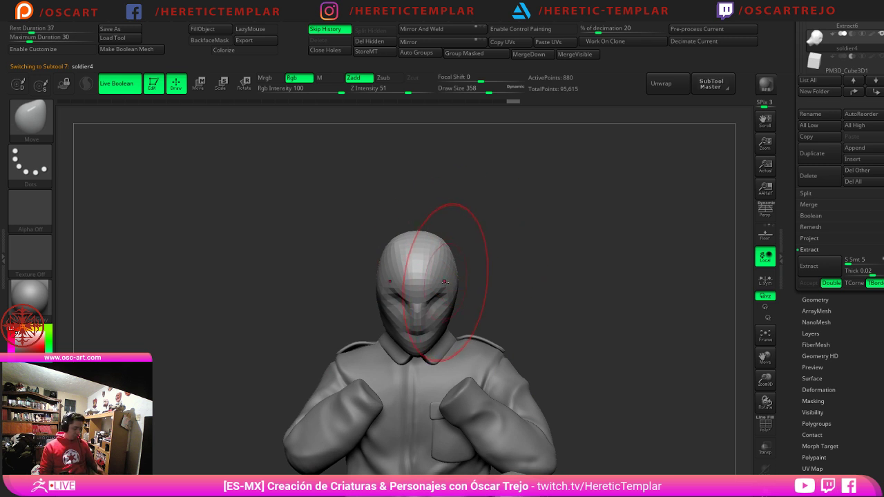
key("b")
key("i")
key("p")
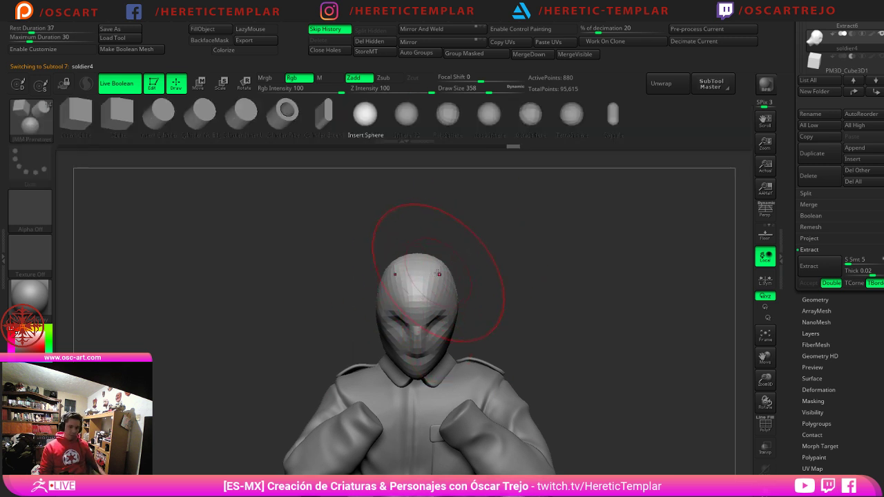
left_click_drag(421, 298, 423, 312)
left_click_drag(517, 290, 428, 273, "shift")
left_click(379, 243, "ctrl+shift")
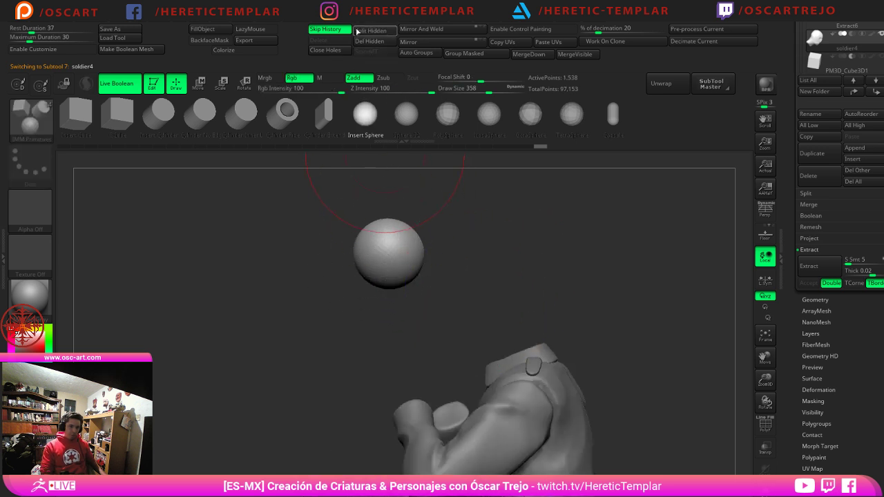
left_click(369, 30)
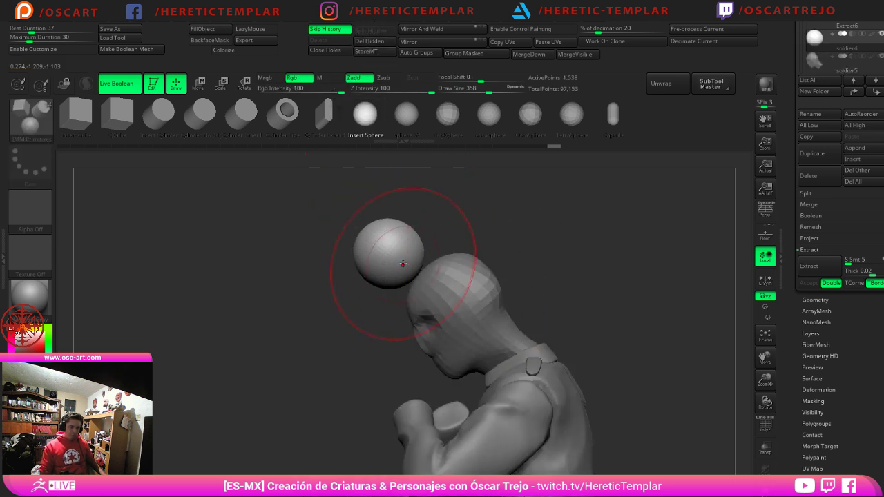
Step: Shift the sphere onto the head, duplicate it within the subtool and flatten the copy into a wide helmet brim
key("w")
mouse_move(375, 241)
left_mouse_down()
mouse_move(406, 263)
mouse_move(405, 243)
mouse_move(385, 230)
mouse_move(439, 259)
left_mouse_up()
key("q")
key("w")
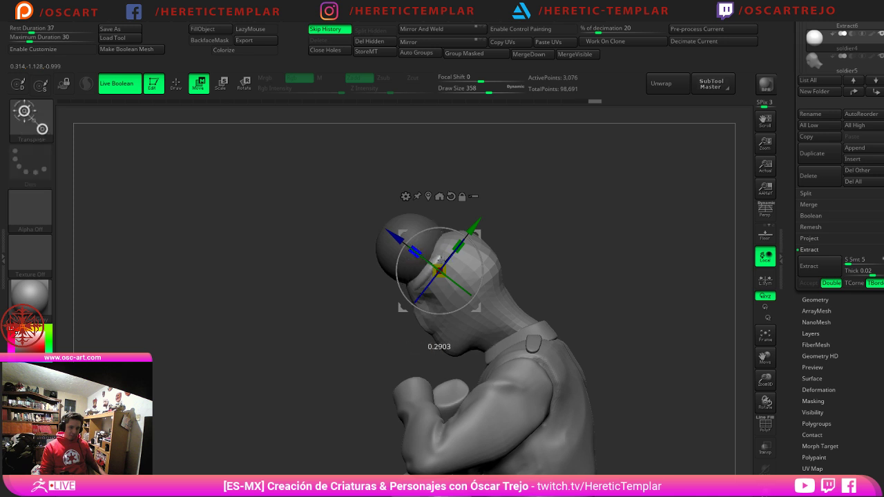
left_click_drag(310, 278, 552, 254, "shift")
left_click_drag(443, 263, 446, 247)
left_click_drag(546, 239, 605, 235, "shift")
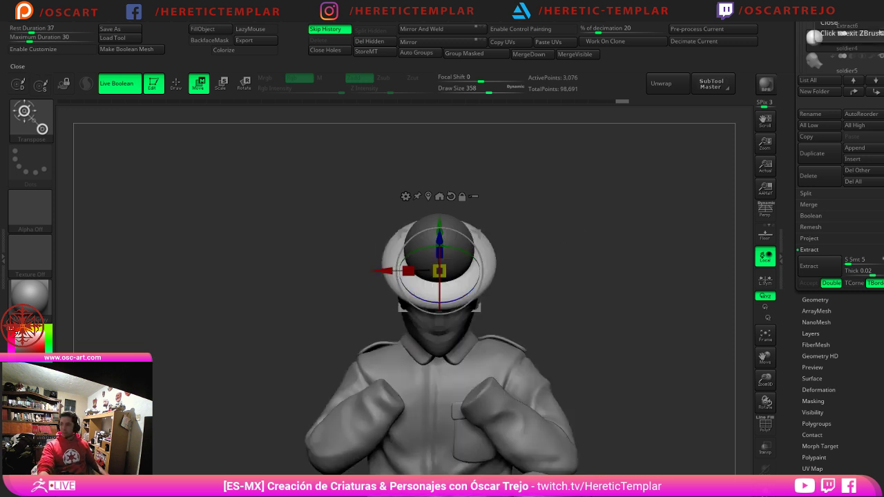
left_click_drag(666, 260, 563, 263)
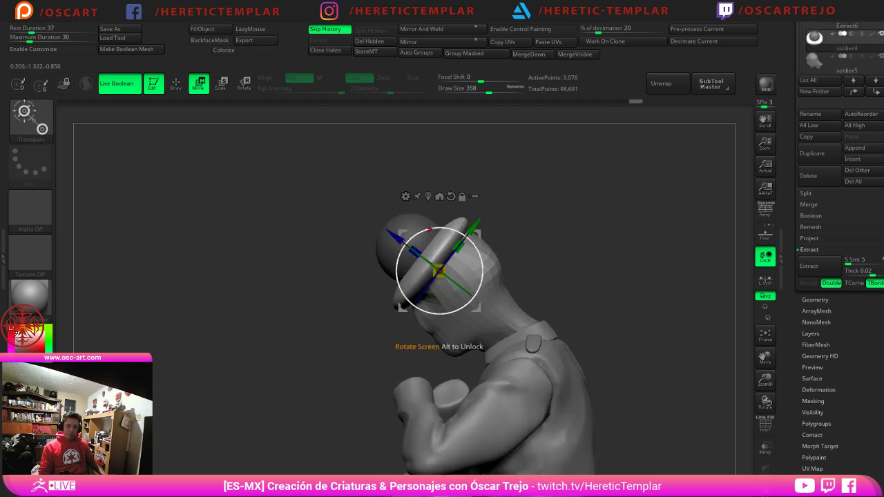
Step: Isolate the helmet's crown sphere, enlarge it to fit the head and unhide the brim again
key("q")
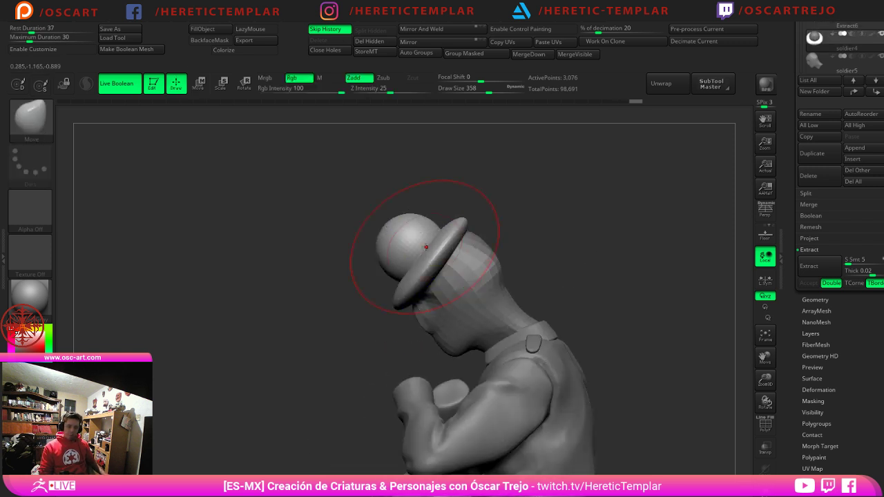
left_click(410, 243, "ctrl+shift")
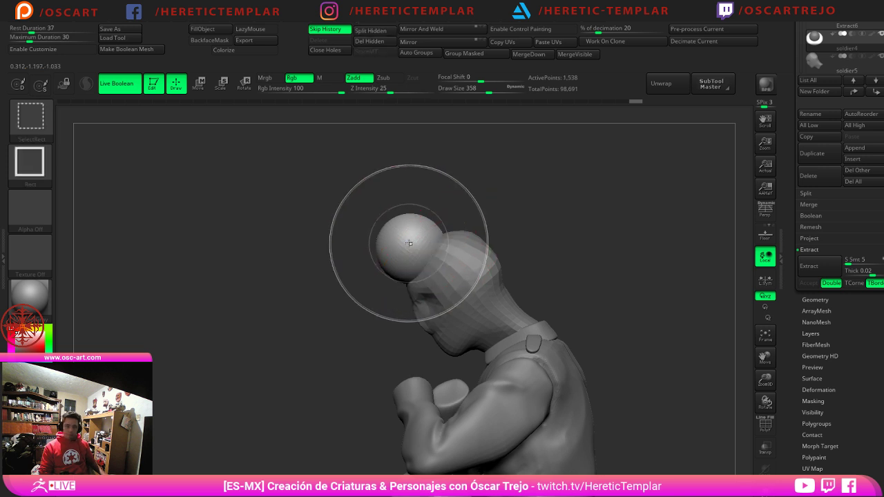
mouse_move(331, 256)
left_mouse_down("shift")
mouse_move(415, 260)
mouse_move(407, 270)
mouse_move(438, 271)
left_mouse_up("shift")
key("w")
left_click_drag(546, 252, 460, 251, "shift")
left_click(506, 239, "ctrl+shift")
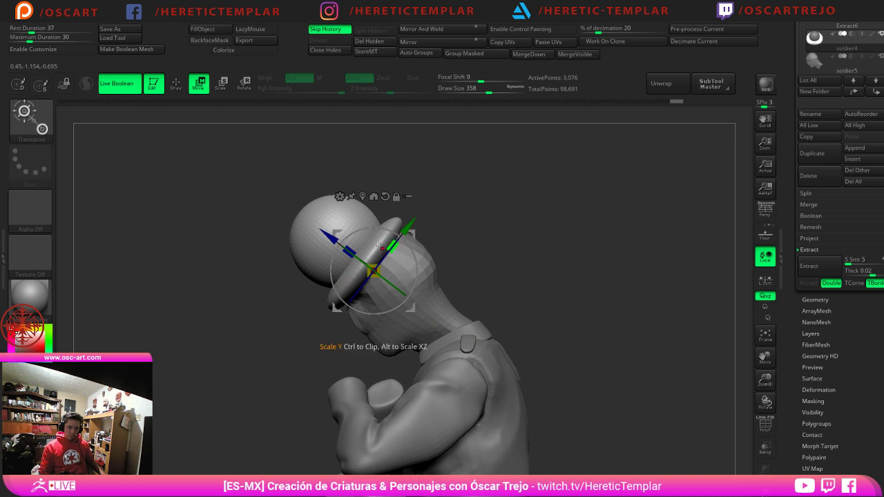
Step: Mask off the crown, thin and widen the helmet brim, and clear the mask
key("q")
left_click(388, 242, "ctrl+shift")
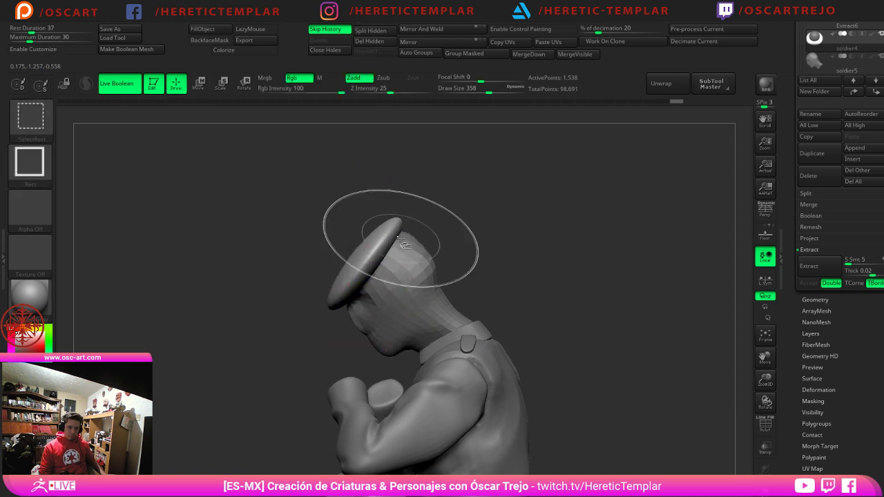
left_click_drag(485, 174, 264, 387, "ctrl")
left_click(546, 264, "ctrl+shift")
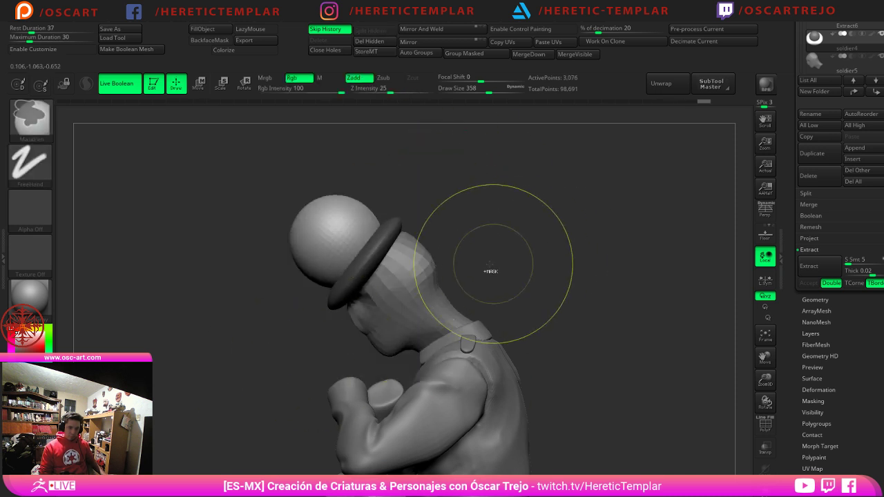
left_click(470, 264, "ctrl")
key("w")
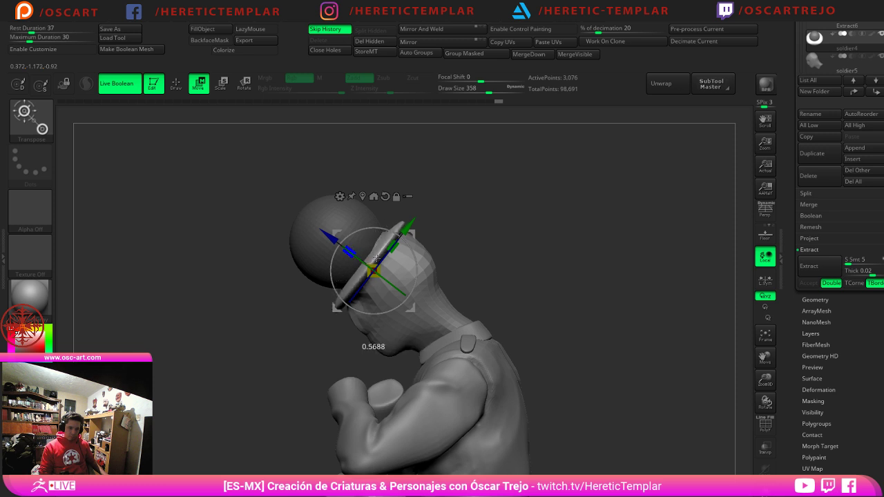
mouse_move(439, 240)
left_mouse_down()
mouse_move(541, 239)
mouse_move(442, 250)
left_mouse_up()
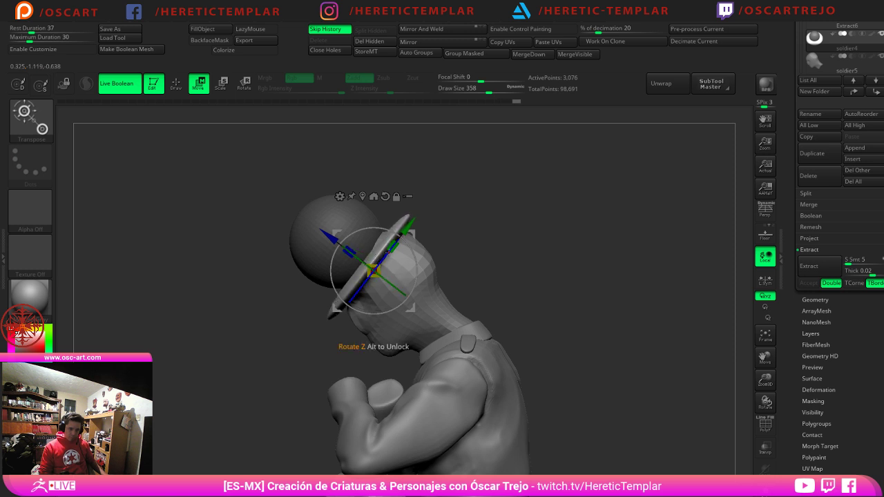
left_click(443, 236, "ctrl")
Step: Lower the whole helmet onto the head and rotate it about 21 degrees towards the back
left_click_drag(335, 233, 353, 251)
key("q")
mouse_move(514, 225)
left_mouse_down()
mouse_move(564, 229)
mouse_move(551, 254)
mouse_move(591, 259)
mouse_move(578, 270)
left_mouse_up()
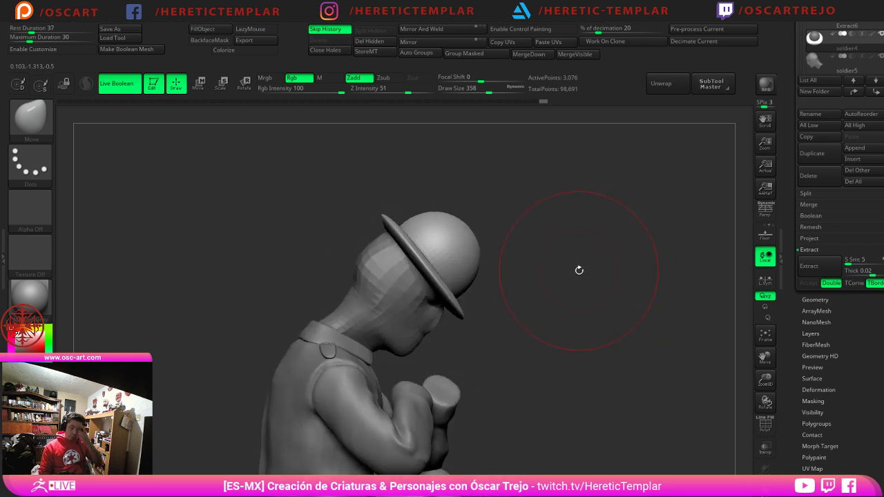
left_click_drag(553, 242, 545, 269)
key("w")
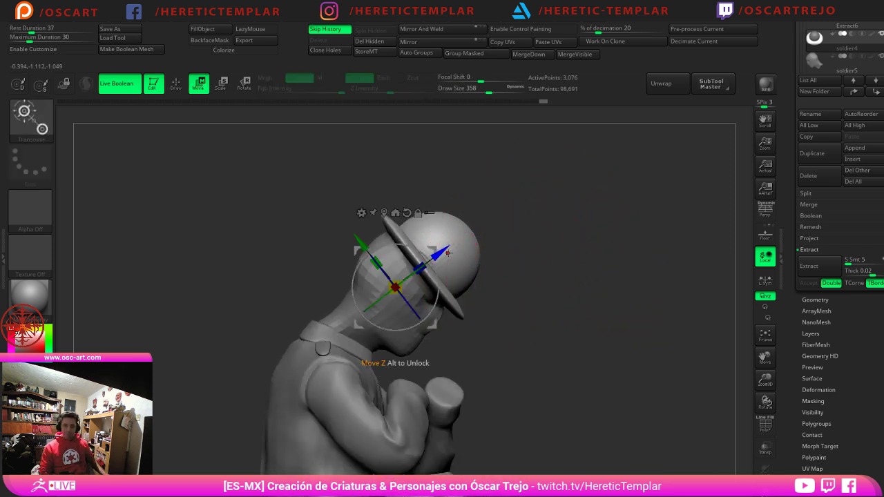
left_click_drag(437, 268, 431, 259)
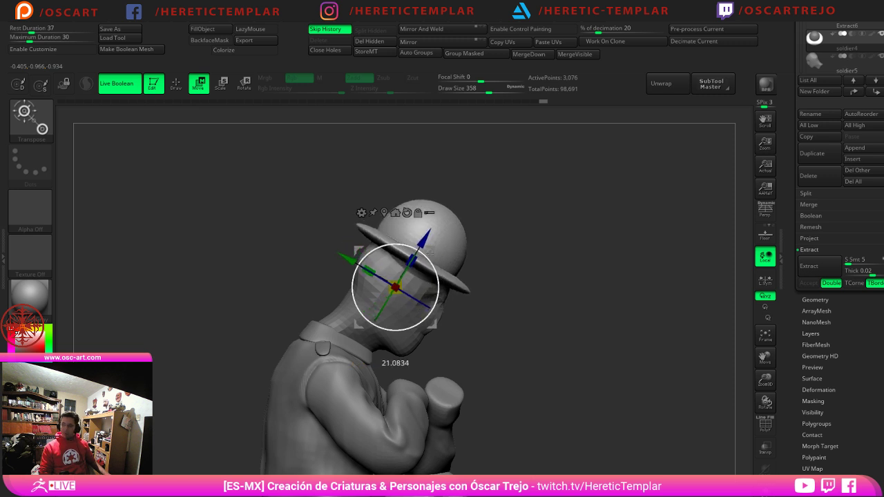
key("q")
mouse_move(560, 272)
left_mouse_down("shift")
mouse_move(546, 279)
mouse_move(557, 194)
mouse_move(594, 261)
mouse_move(574, 266)
mouse_move(573, 254)
mouse_move(599, 278)
mouse_move(603, 323)
left_mouse_up("shift")
left_click(388, 219, "ctrl+shift")
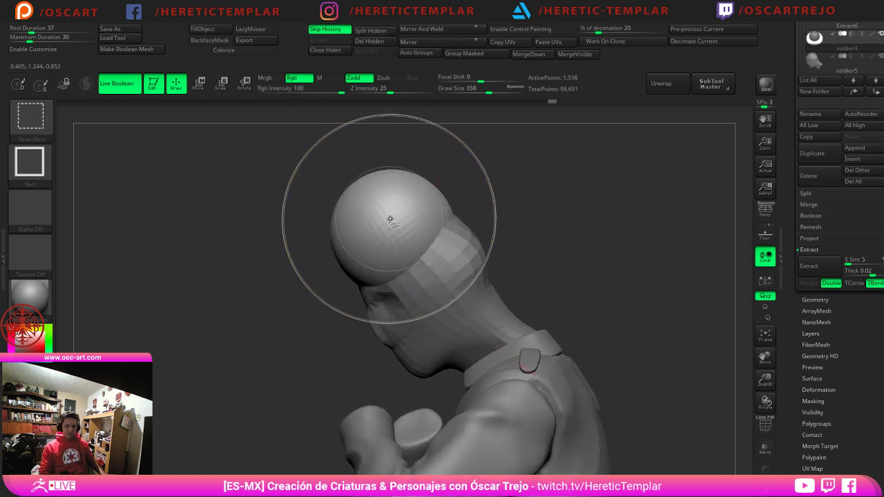
left_click_drag(524, 218, 463, 212, "ctrl+shift")
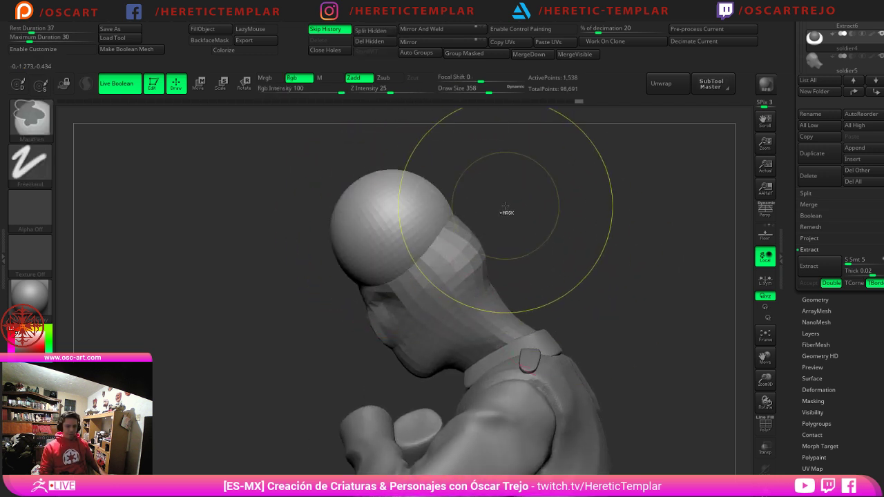
left_click(528, 219, "ctrl")
left_click(525, 220, "ctrl")
key("ctrl+z")
key("ctrl+z")
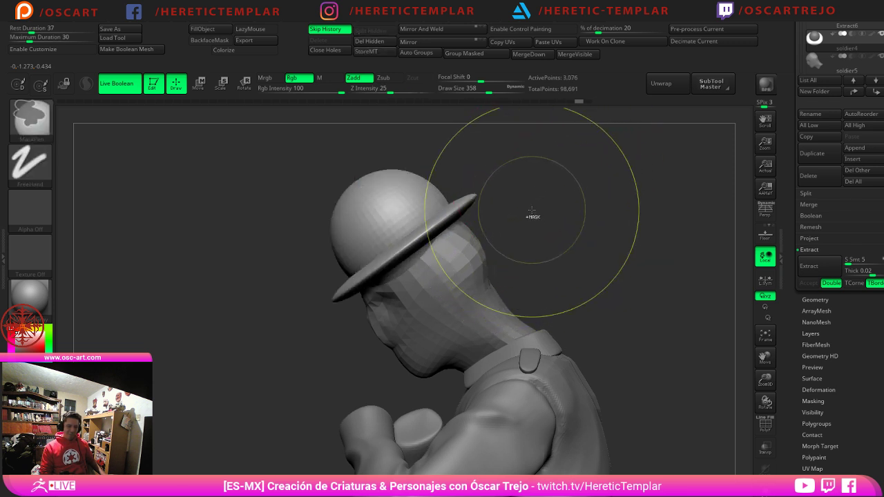
Step: Mask the helmet's crown, scale the brim up to about 1.10, and clear the mask
left_click_drag(561, 166, 299, 363, "ctrl")
left_click(596, 260, "ctrl+shift")
key("w")
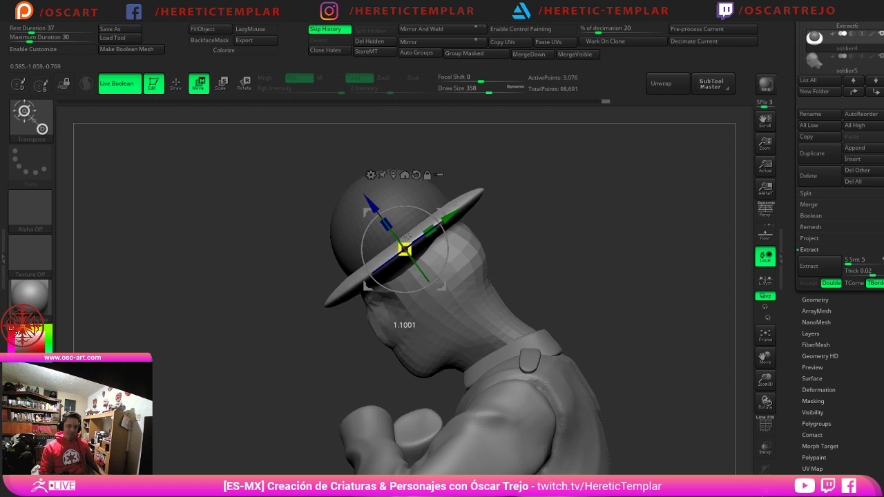
key("q")
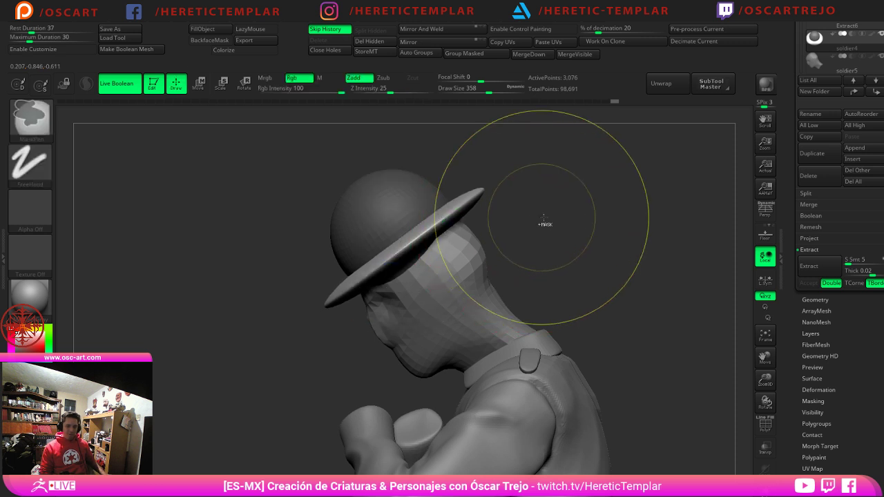
mouse_move(544, 223)
right_mouse_down("ctrl")
mouse_move(601, 250)
mouse_move(582, 264)
mouse_move(596, 264)
mouse_move(570, 210)
mouse_move(602, 273)
right_mouse_up("ctrl")
mouse_move(640, 324)
right_mouse_down("alt")
mouse_move(613, 281)
mouse_move(638, 335)
right_mouse_up("alt")
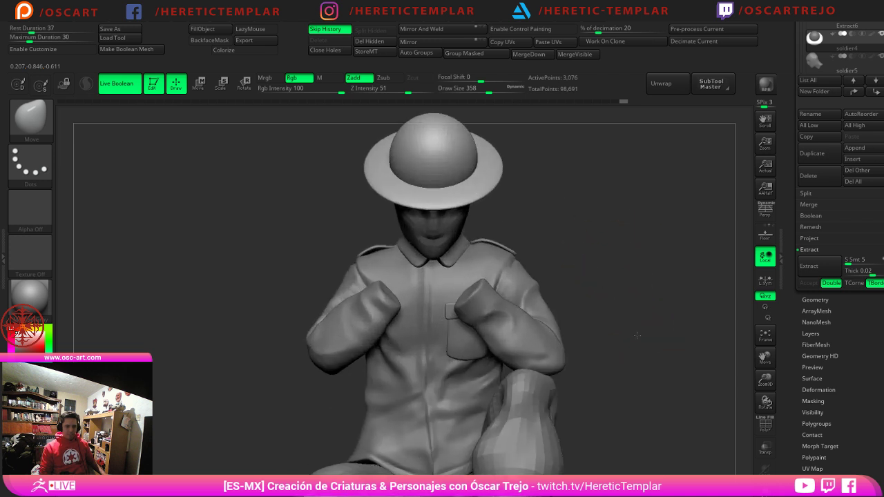
Step: Make the soldier3 legs the active subtool and show their wireframe
right_click_drag(606, 304, 612, 261, "alt")
key("s")
left_click_drag(580, 302, 568, 302)
mouse_move(585, 272)
right_mouse_down()
mouse_move(622, 290)
mouse_move(592, 273)
mouse_move(584, 335)
right_mouse_up()
left_click(491, 363, "alt")
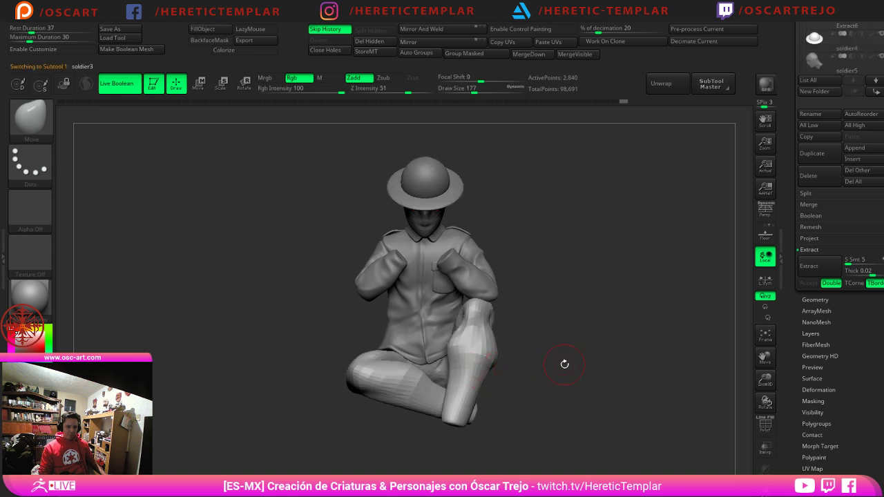
right_click_drag(563, 364, 530, 284, "alt")
right_click_drag(531, 284, 554, 338, "ctrl")
mouse_move(601, 358)
right_mouse_down("alt")
mouse_move(608, 323)
mouse_move(582, 304)
right_mouse_up("alt")
key("shift+f")
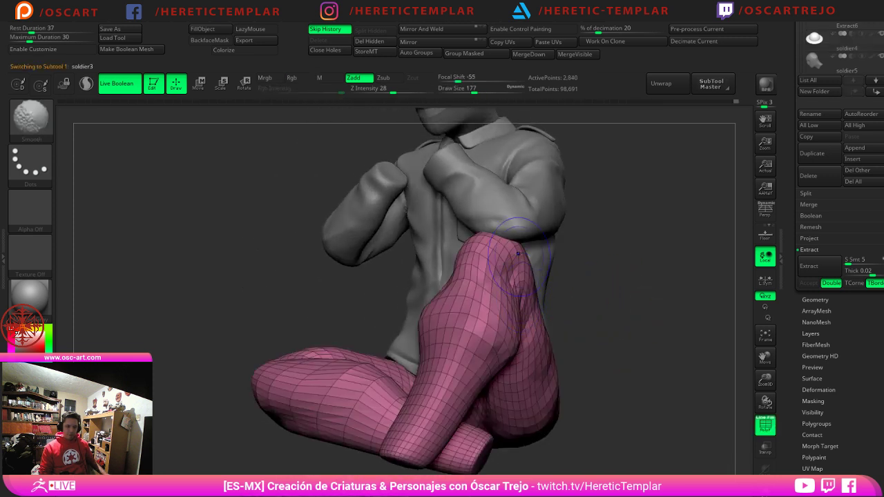
right_click_drag(253, 313, 331, 311, "shift")
Step: Increase the legs' mesh density with a gizmo deformer, accept the result, and hide the wireframe for sculpting
key("w")
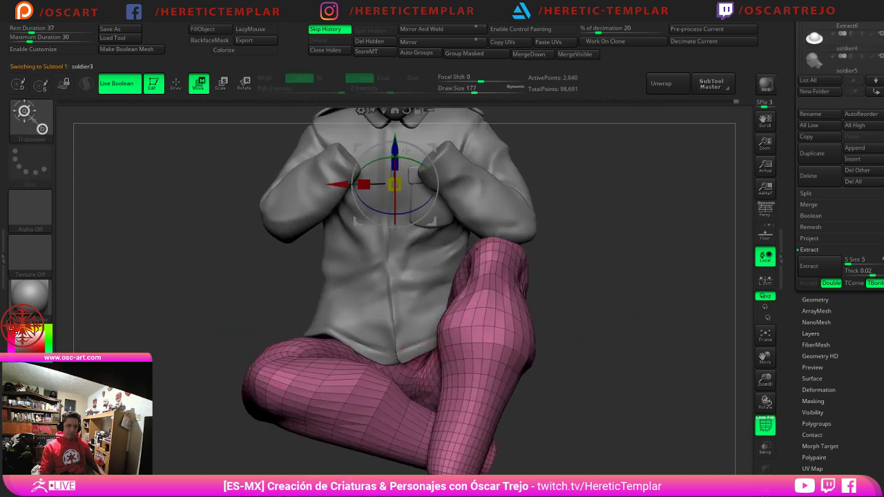
right_click_drag(606, 219, 587, 233, "alt")
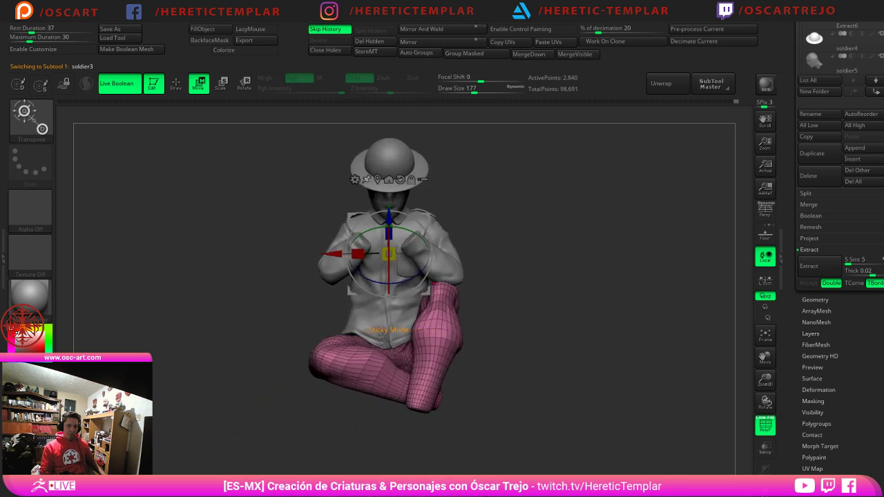
left_click(355, 179)
left_click(477, 242)
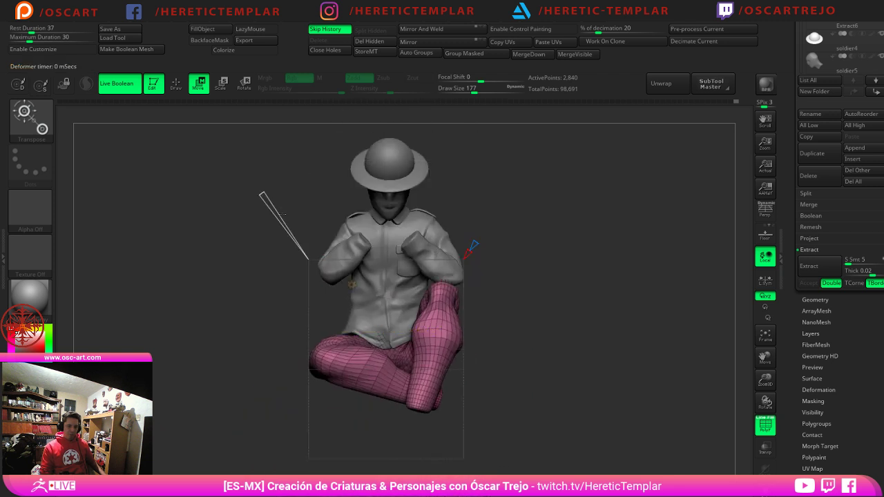
left_click_drag(262, 195, 262, 194)
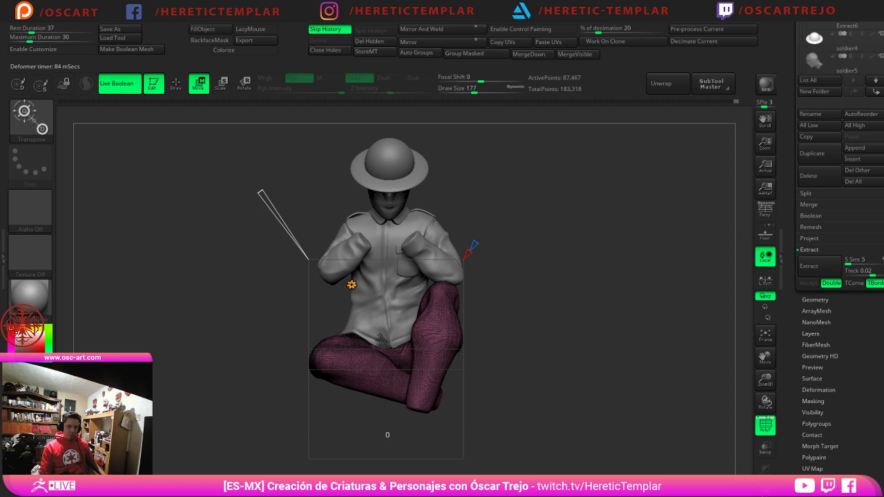
left_click(352, 284)
left_click(515, 285)
left_click_drag(523, 363, 449, 310, "alt")
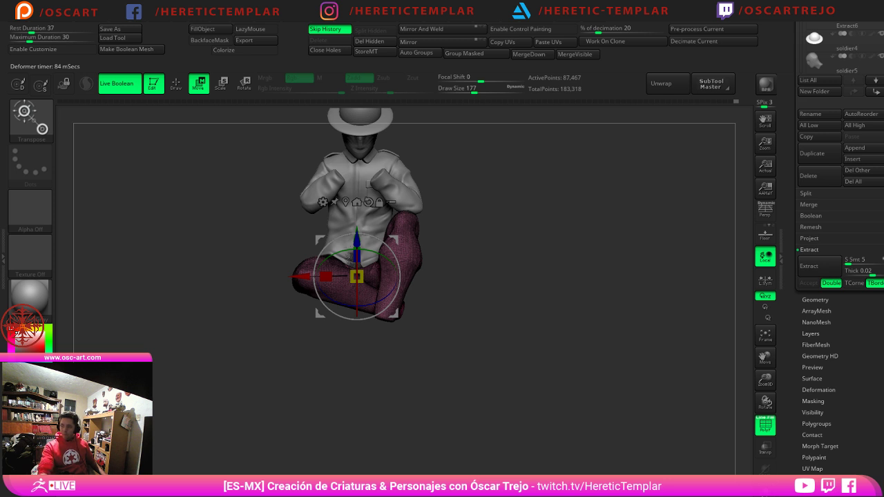
left_click_drag(440, 304, 499, 350)
key("shift+f")
left_click_drag(556, 276, 529, 274)
key("q")
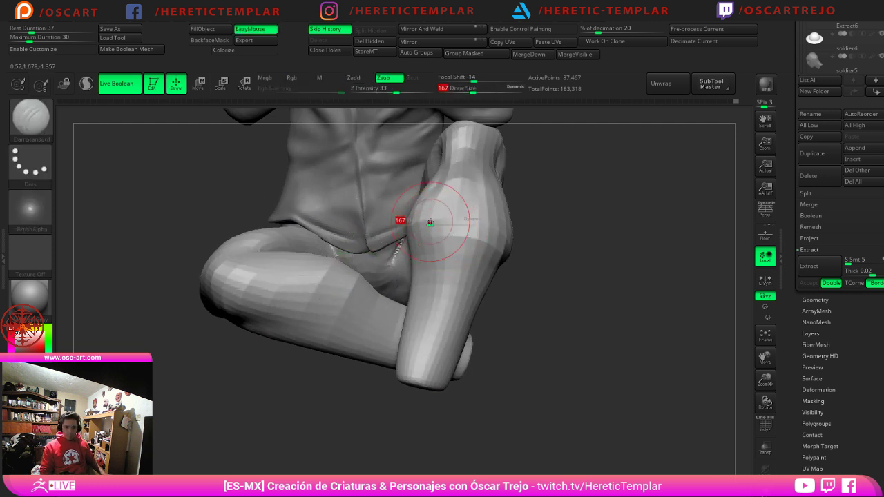
Step: Reshape the lower part of the raised leg with the Move brush at draw size 228
key("s")
key("s")
left_click_drag(424, 234, 426, 214)
key("b")
key("m")
key("v")
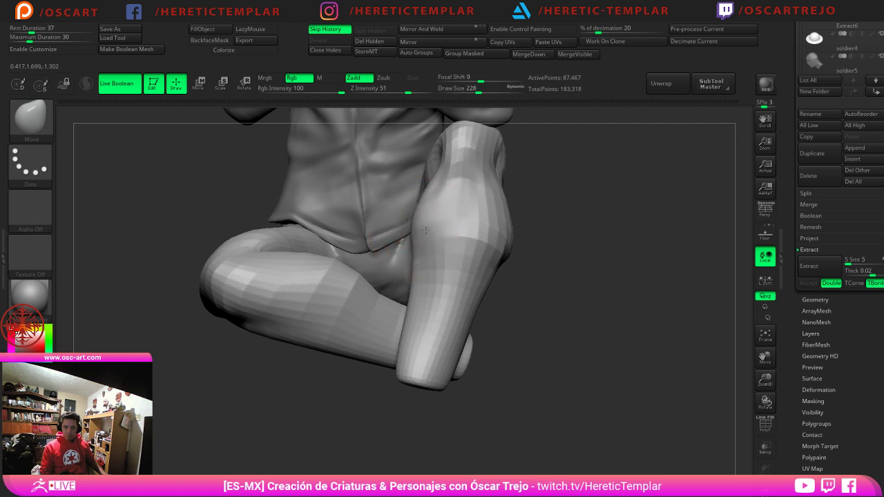
left_click_drag(497, 243, 488, 243)
left_click_drag(580, 225, 562, 260, "alt")
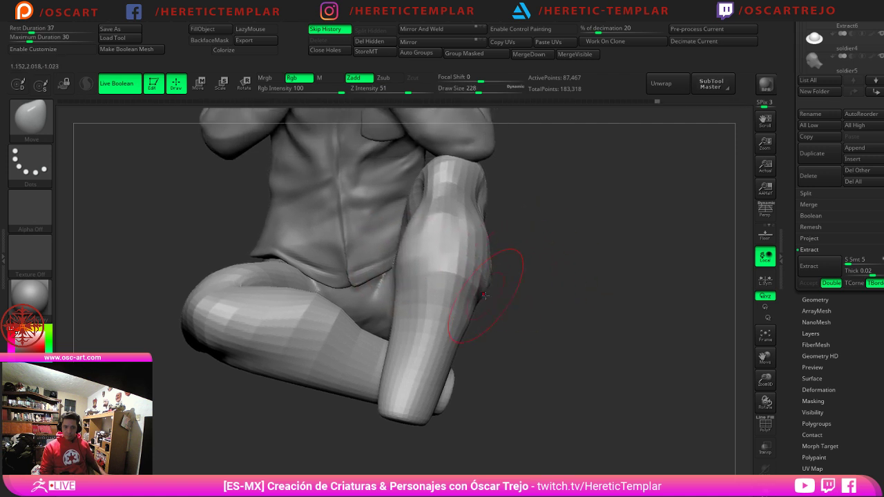
left_click_drag(491, 294, 549, 294)
Step: Carve a crease around the raised leg below the knee with the DamStandard brush to mark the boot top
key("b")
key("d")
key("s")
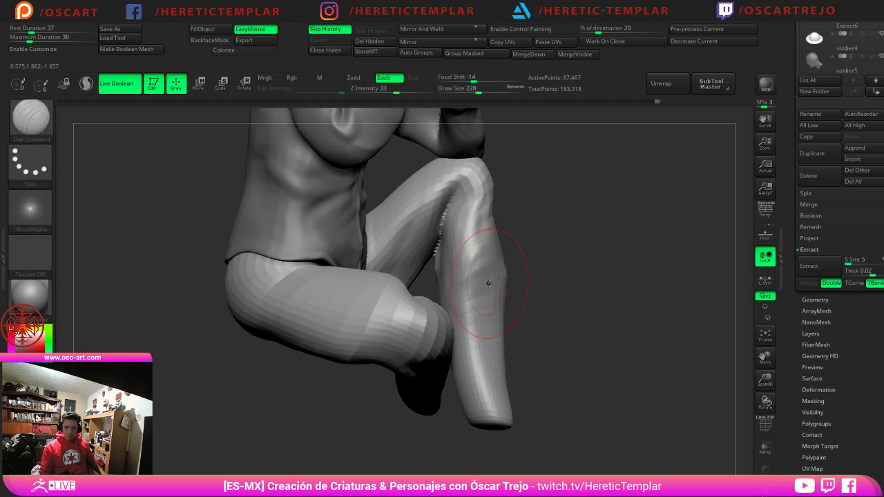
mouse_move(556, 283)
left_mouse_down()
mouse_move(455, 284)
mouse_move(542, 300)
left_mouse_up()
mouse_move(602, 304)
left_mouse_down()
mouse_move(544, 308)
mouse_move(571, 298)
left_mouse_up()
mouse_move(602, 301)
right_mouse_down()
mouse_move(531, 303)
mouse_move(549, 287)
right_mouse_up()
key("bracketleft")
key("bracketleft")
key("bracketleft")
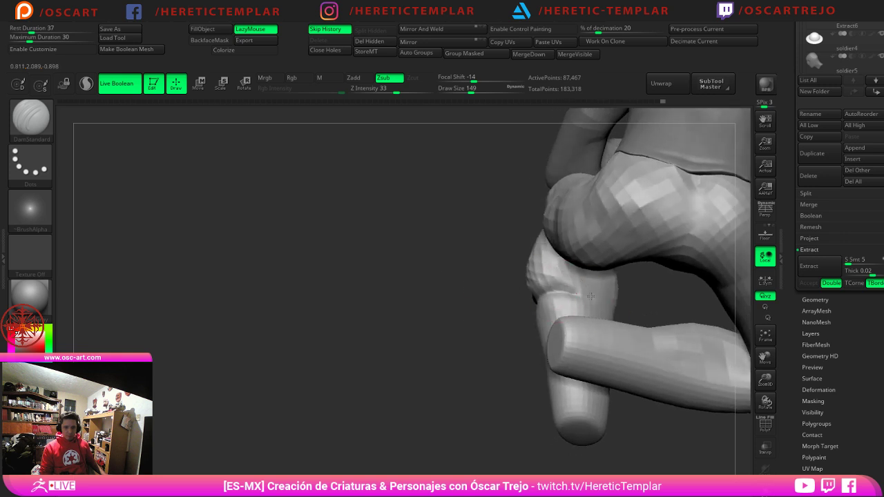
Step: Bulge the trouser fabric over the raised leg's boot top with the Move brush at draw size 212
mouse_move(622, 324)
right_mouse_down()
mouse_move(579, 316)
mouse_move(621, 319)
right_mouse_up()
key("b")
key("m")
key("v")
key("s")
left_click_drag(563, 291, 552, 282)
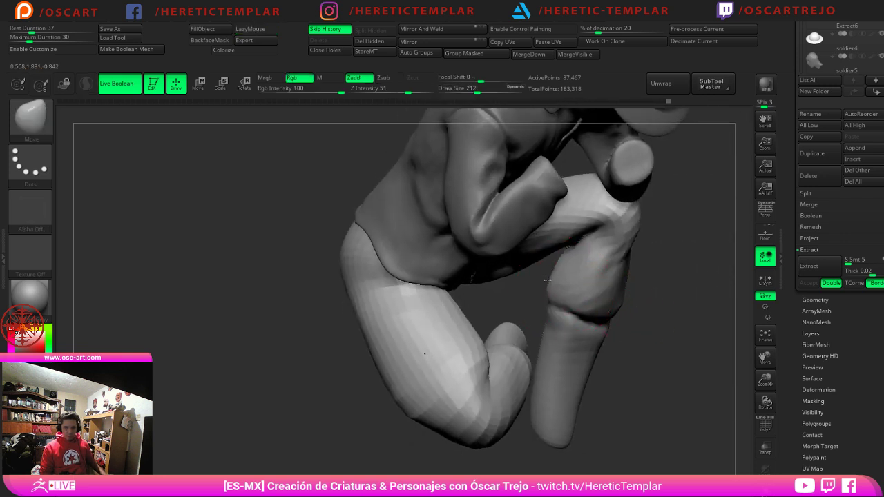
mouse_move(661, 303)
right_mouse_down()
mouse_move(596, 295)
mouse_move(661, 277)
mouse_move(647, 294)
right_mouse_up()
mouse_move(647, 294)
right_mouse_down("ctrl")
mouse_move(647, 322)
mouse_move(636, 315)
right_mouse_up("ctrl")
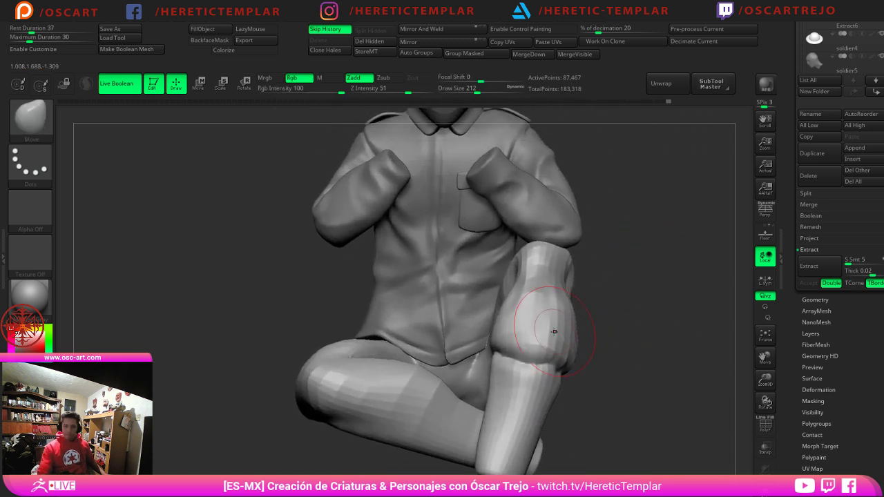
Step: Build up the raised knee with the Clay brush and flatten the fabric below it using TrimDynamic at draw size 223
right_click_drag(673, 266, 616, 268)
key("b")
key("c")
key("l")
key("s")
left_click_drag(548, 286, 542, 285)
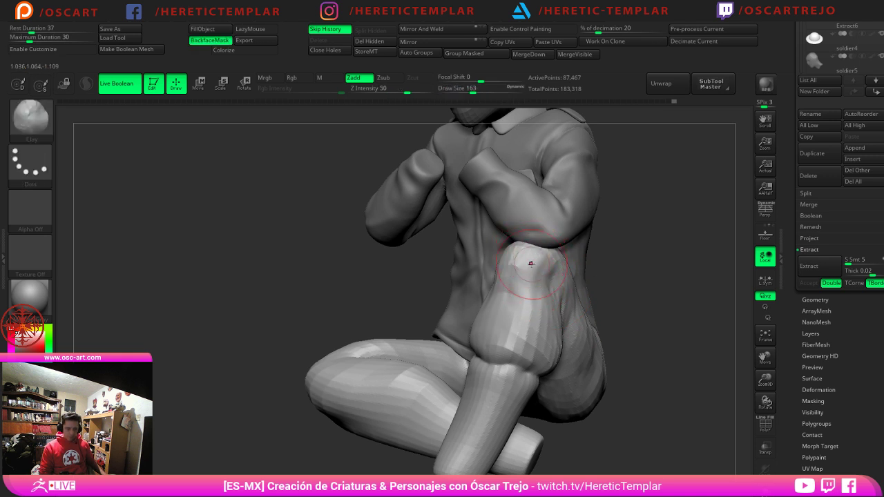
key("b")
key("t")
key("d")
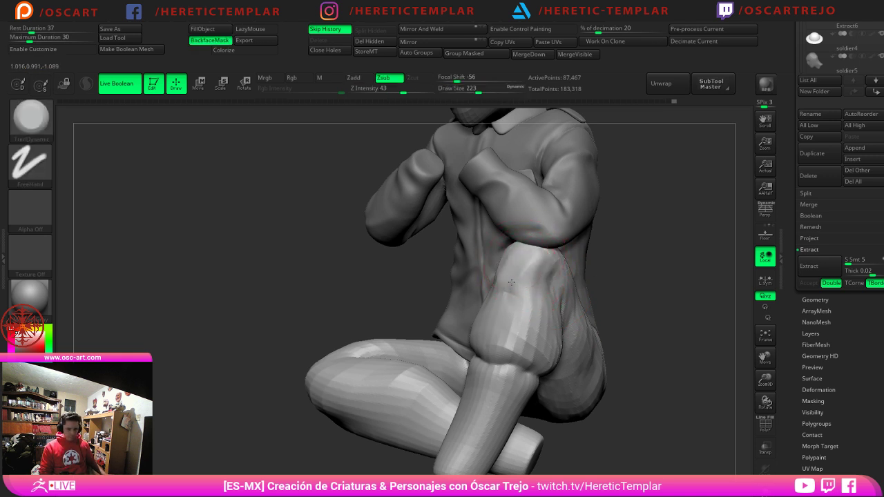
mouse_move(537, 340)
left_mouse_down()
mouse_move(544, 310)
mouse_move(526, 348)
left_mouse_up()
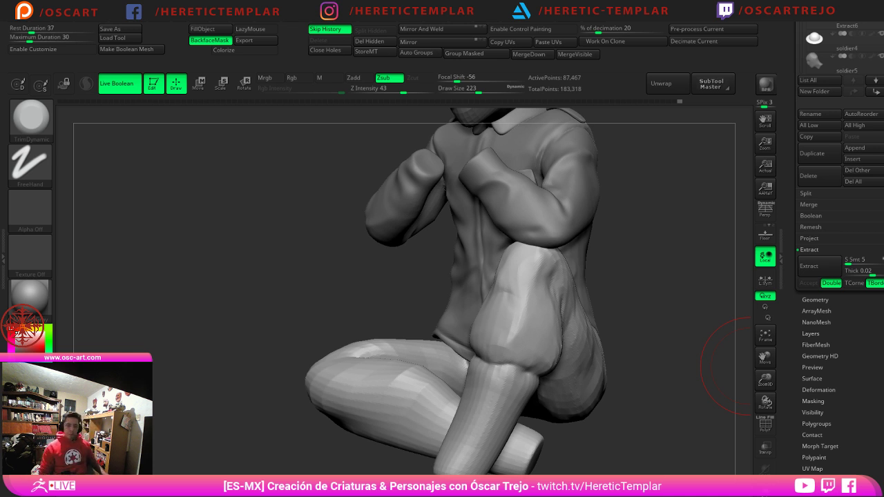
Step: Carve bunched folds into the outer side of the raised leg's cuff with the DamStandard brush at draw size 87
left_click_drag(616, 324, 667, 319)
key("s")
mouse_move(531, 352)
left_mouse_down()
mouse_move(502, 361)
mouse_move(533, 356)
left_mouse_up()
key("b")
key("d")
key("s")
key("s")
mouse_move(613, 360)
left_mouse_down()
mouse_move(542, 352)
mouse_move(540, 365)
mouse_move(558, 347)
mouse_move(530, 367)
mouse_move(519, 364)
left_mouse_up()
mouse_move(645, 341)
left_mouse_down()
mouse_move(665, 350)
mouse_move(641, 337)
mouse_move(647, 352)
left_mouse_up()
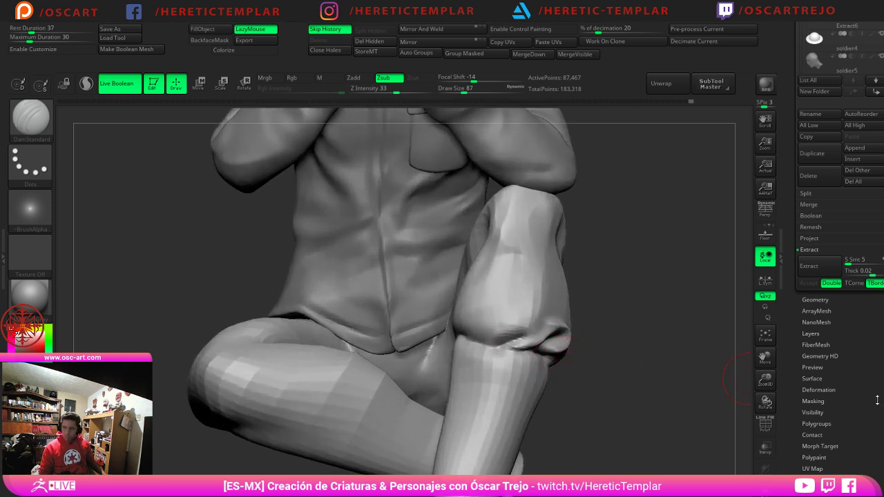
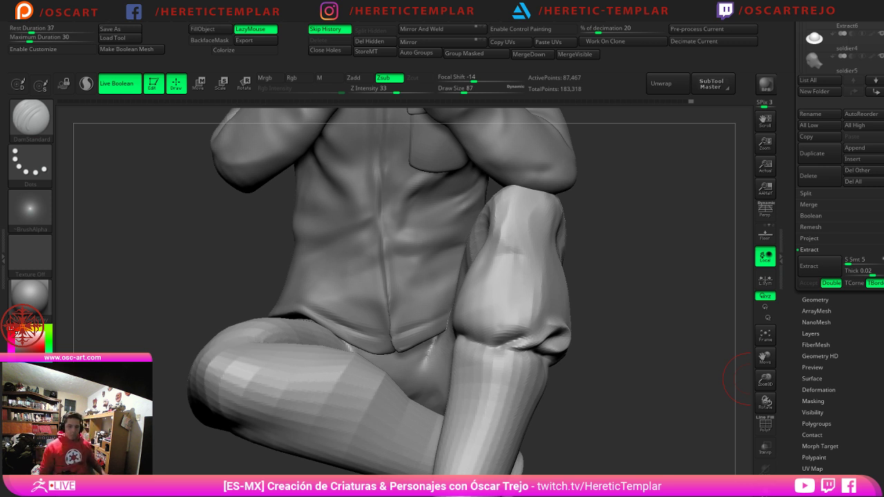
Step: Adjust and soften the outer cuff folds with the Move brush at draw size 112 and smoothing
mouse_move(618, 356)
left_mouse_down()
mouse_move(563, 348)
mouse_move(563, 326)
left_mouse_up()
key("b")
key("m")
key("v")
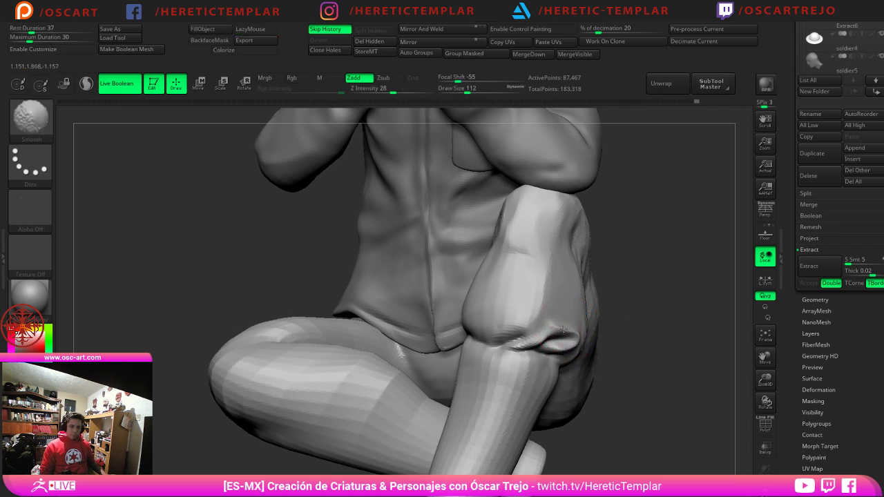
left_click_drag(635, 337, 686, 327, "shift")
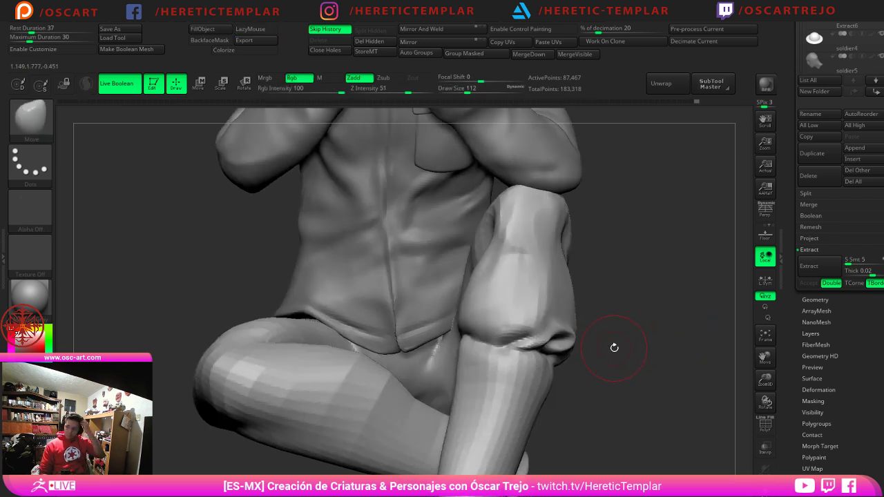
left_click_drag(586, 355, 608, 363)
Step: Carve another horizontal crease above the outer cuff folds with the DamStandard brush
key("b")
key("d")
key("s")
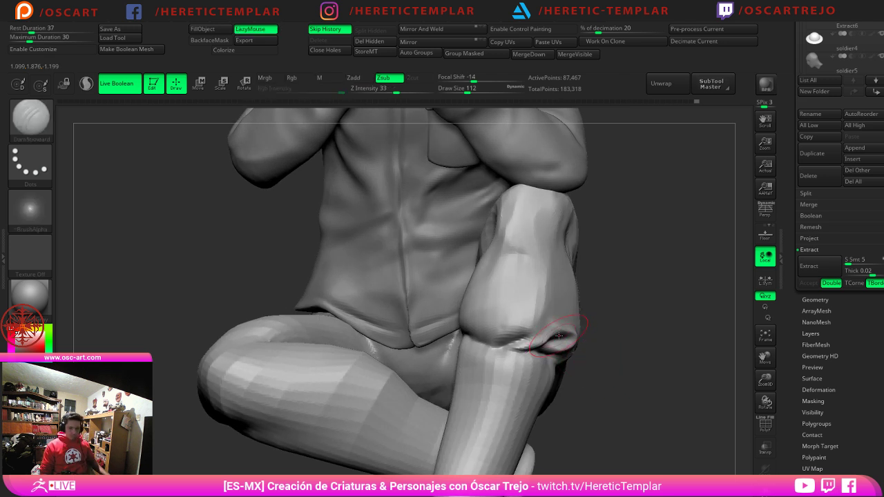
key("s")
mouse_move(557, 334)
left_mouse_down()
mouse_move(532, 317)
mouse_move(568, 320)
left_mouse_up()
key("s")
left_click(534, 324)
left_click_drag(687, 326, 627, 329)
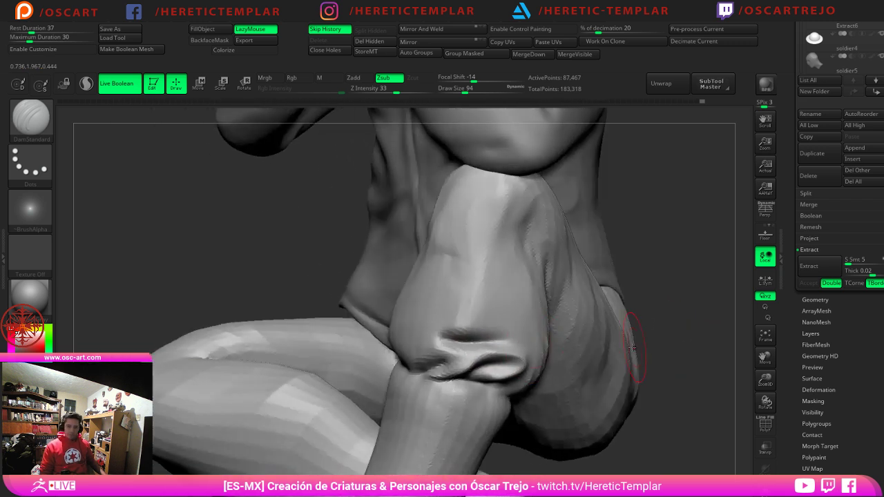
Step: Extend the cuff folds around the outer side towards the back of the raised leg and smooth them
key("s")
mouse_move(510, 346)
left_mouse_down()
mouse_move(475, 346)
mouse_move(553, 328)
left_mouse_up()
mouse_move(689, 319)
left_mouse_down()
mouse_move(603, 345)
mouse_move(545, 349)
mouse_move(562, 348)
mouse_move(516, 383)
left_mouse_up()
key("s")
key("s")
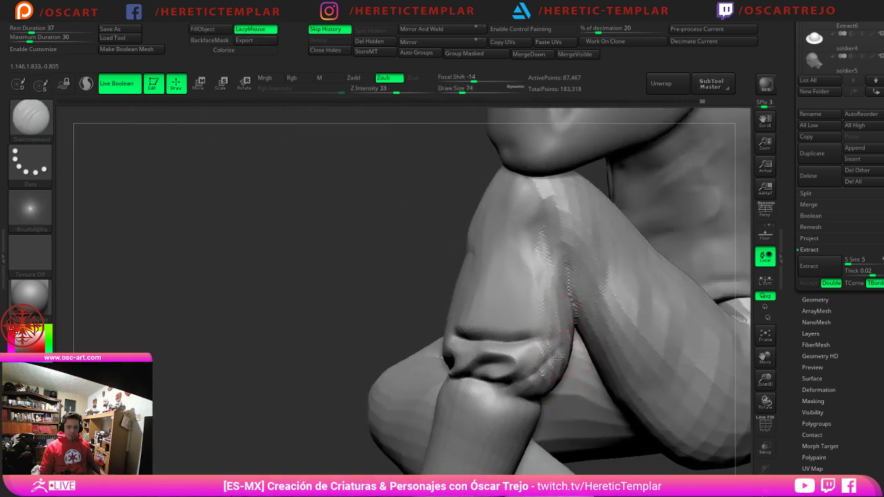
key("s")
left_click_drag(552, 360, 537, 382)
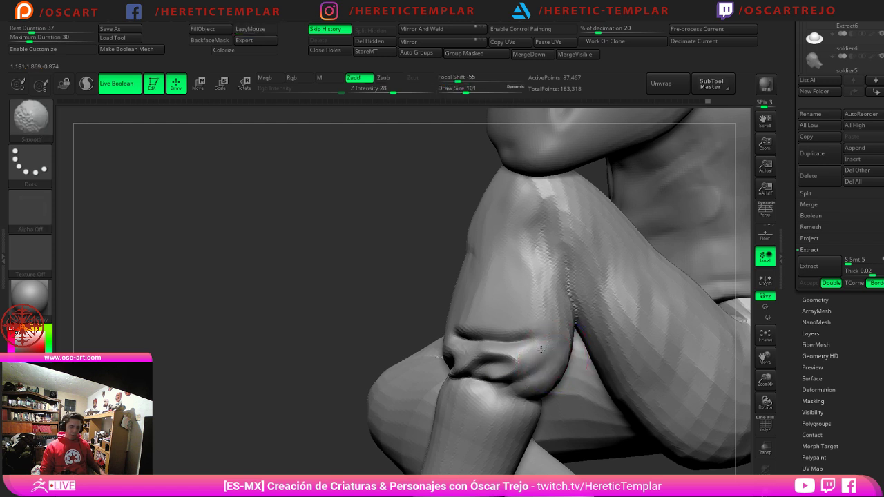
left_click_drag(482, 335, 469, 333, "shift")
mouse_move(416, 316)
left_mouse_down()
mouse_move(523, 318)
mouse_move(531, 343)
left_mouse_up()
Step: Soften the front of the raised leg's cuff and carve creases along its boot edge with DamStandard at draw size 77
key("s")
key("s")
mouse_move(475, 319)
left_mouse_down()
mouse_move(484, 325)
mouse_move(441, 327)
mouse_move(444, 335)
mouse_move(492, 348)
left_mouse_up()
key("s")
mouse_move(438, 326)
left_mouse_down("shift")
mouse_move(471, 350)
mouse_move(424, 342)
left_mouse_up("shift")
key("s")
key("s")
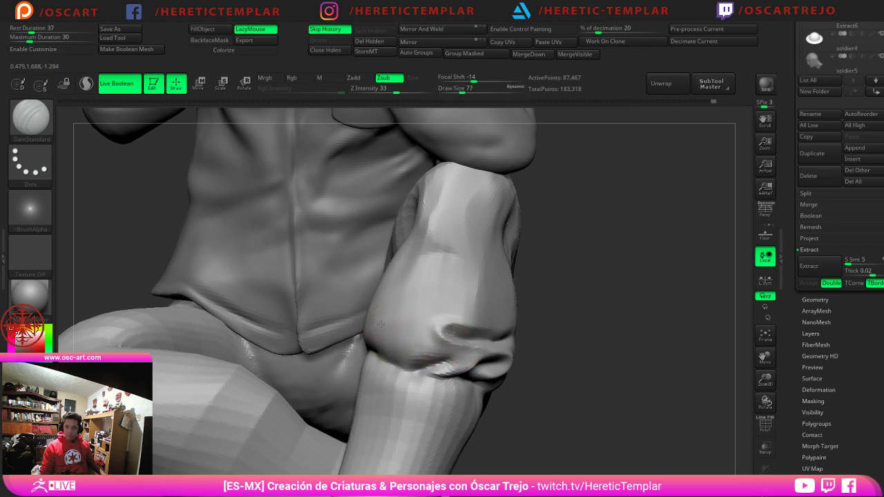
left_click_drag(381, 324, 393, 357)
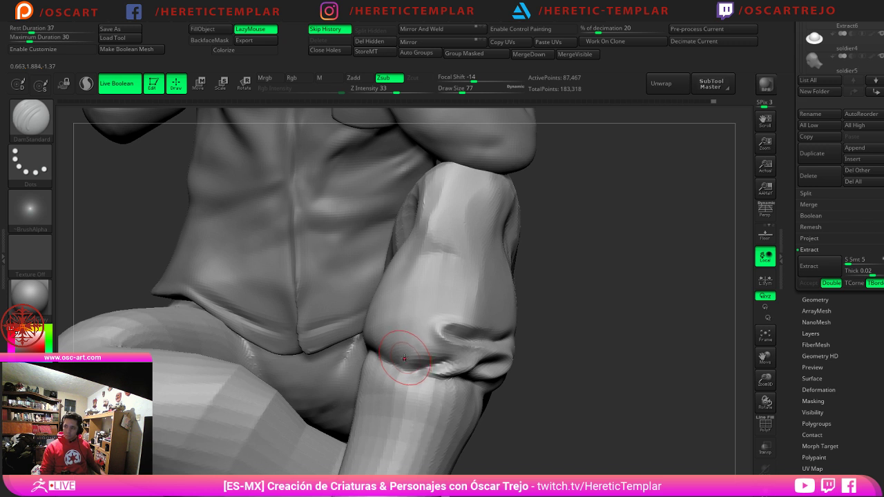
Step: Reshape the fabric edge at the front of the raised leg's boot top with the Move brush
key("b")
key("m")
key("v")
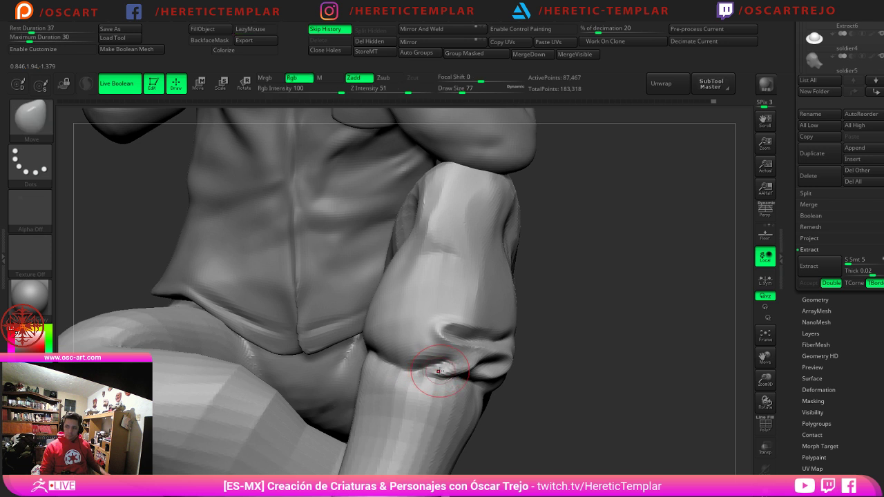
key("s")
mouse_move(448, 375)
left_mouse_down()
mouse_move(451, 367)
mouse_move(456, 375)
left_mouse_up()
key("s")
Step: Carve fine creases between the front cuff folds with the DamStandard brush at draw size 35
key("b")
key("d")
key("s")
key("s")
mouse_move(452, 374)
left_mouse_down()
mouse_move(465, 365)
mouse_move(443, 363)
left_mouse_up()
key("s")
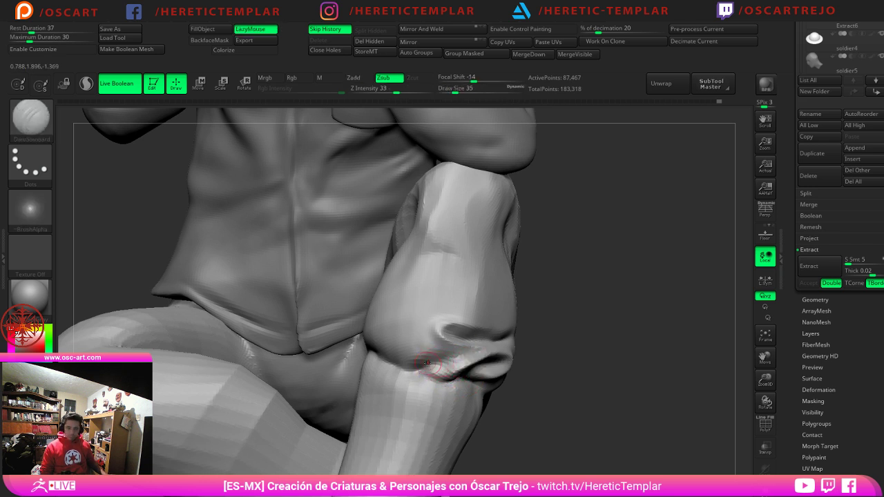
Step: Add volume to the front cuff fold with the Clay brush at draw size 49
key("b")
key("c")
key("l")
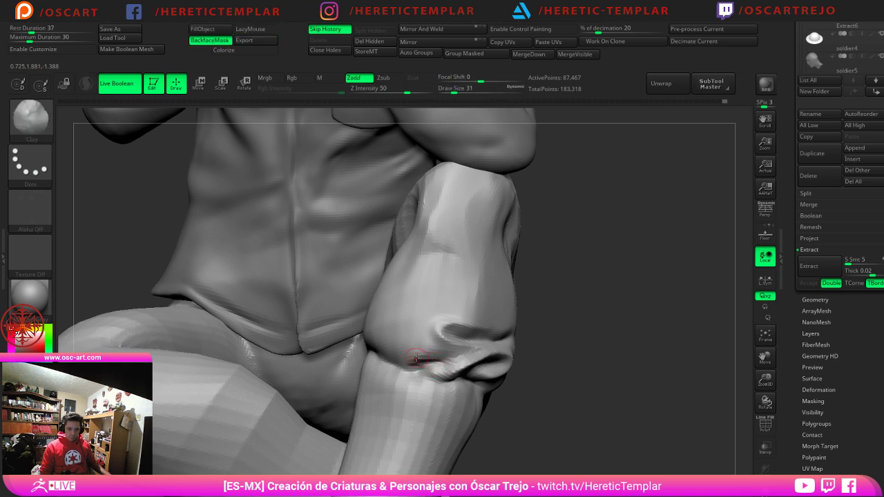
key("s")
mouse_move(417, 358)
left_mouse_down()
mouse_move(437, 352)
mouse_move(403, 355)
mouse_move(423, 353)
left_mouse_up()
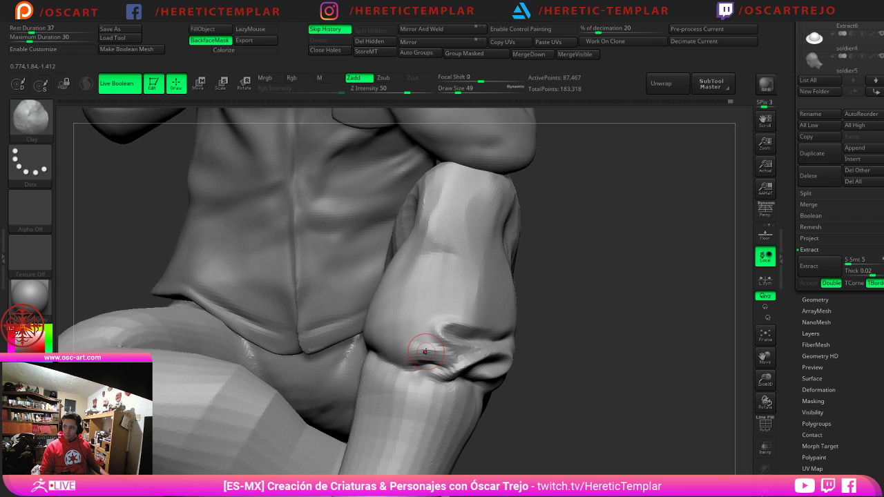
Step: Carve folds into the inner side of the raised leg's cuff with the DamStandard brush
key("b")
key("d")
key("s")
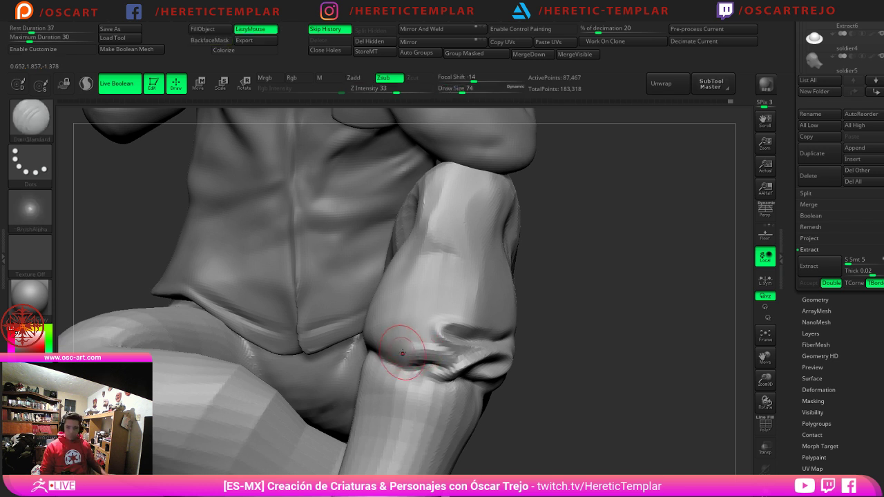
key("s")
mouse_move(391, 348)
left_mouse_down()
mouse_move(368, 334)
mouse_move(392, 357)
left_mouse_up()
key("s")
key("s")
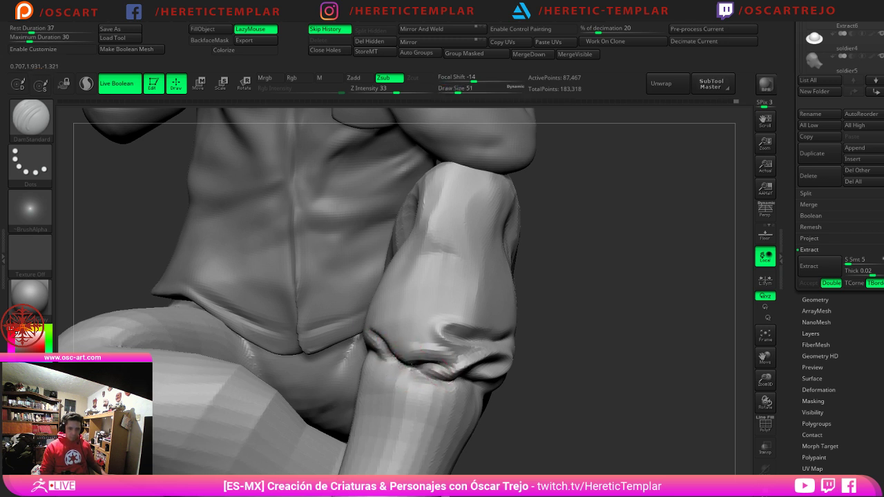
Step: Smooth the boot top beneath the cuff and soften the fabric folds above it
left_click_drag(432, 385, 419, 385, "shift")
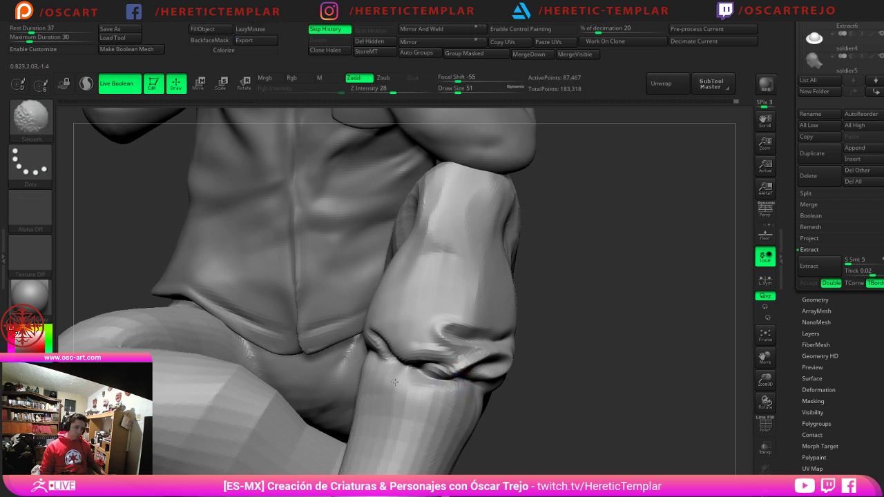
left_click_drag(584, 383, 574, 311, "alt")
left_click_drag(435, 353, 438, 360, "shift")
mouse_move(537, 332)
left_mouse_down()
mouse_move(519, 354)
mouse_move(485, 357)
left_mouse_up()
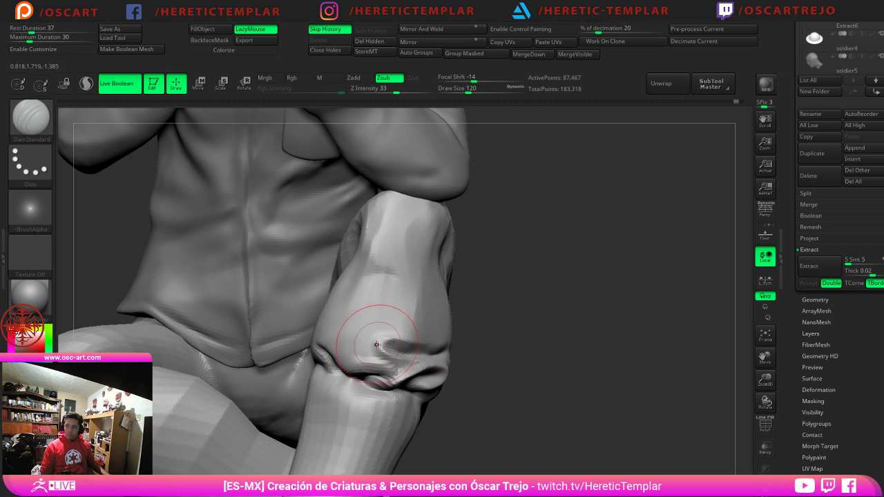
Step: Reshape the folds on the front of the raised leg's cuff with the Move brush at draw size 116
key("b")
key("m")
key("v")
key("s")
left_click(405, 344)
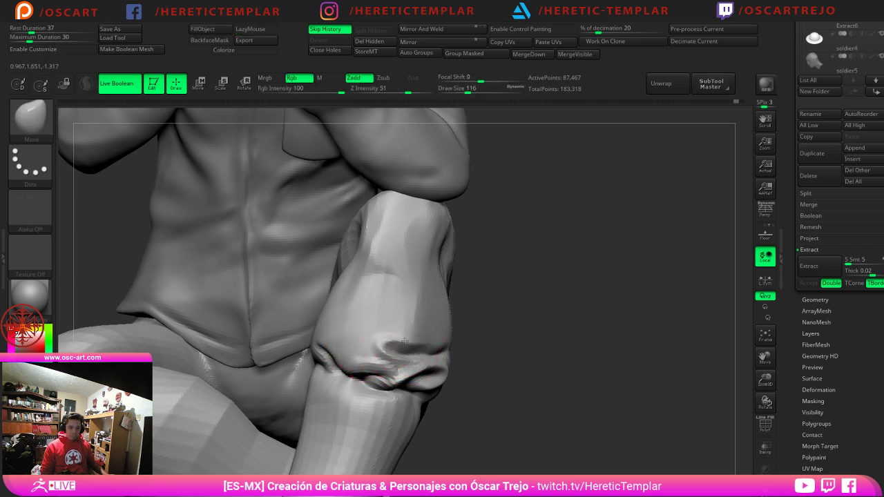
left_click_drag(405, 342, 436, 343)
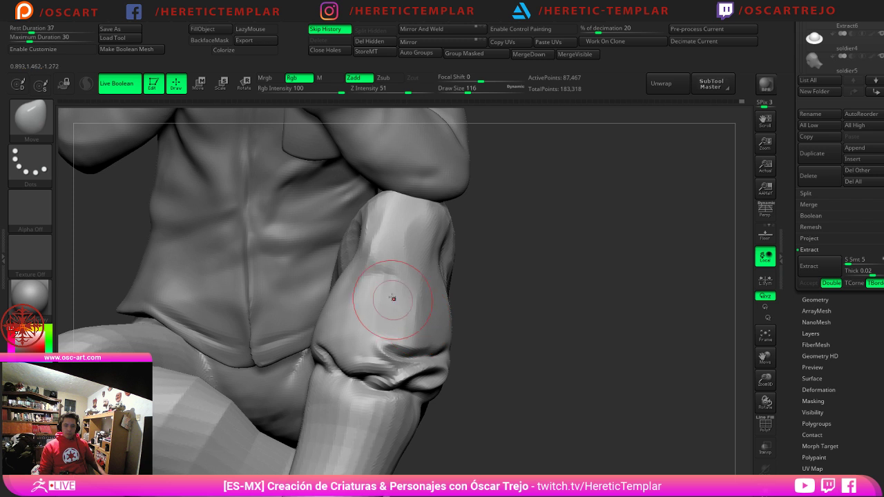
left_click_drag(491, 346, 468, 337)
Step: Carve a horizontal crease across the shin above the cuff folds with the DamStandard brush at draw sizes 46 and 54
key("b")
key("d")
key("s")
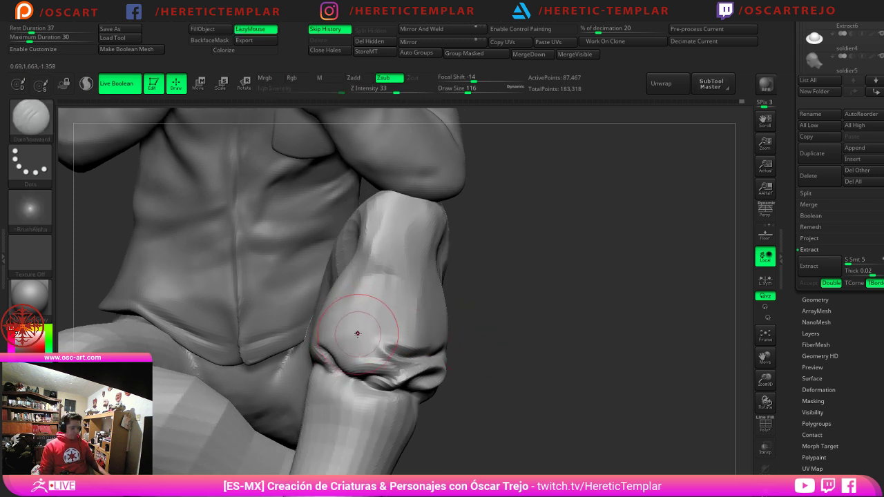
left_click_drag(350, 332, 325, 336)
key("s")
left_click_drag(382, 331, 366, 331)
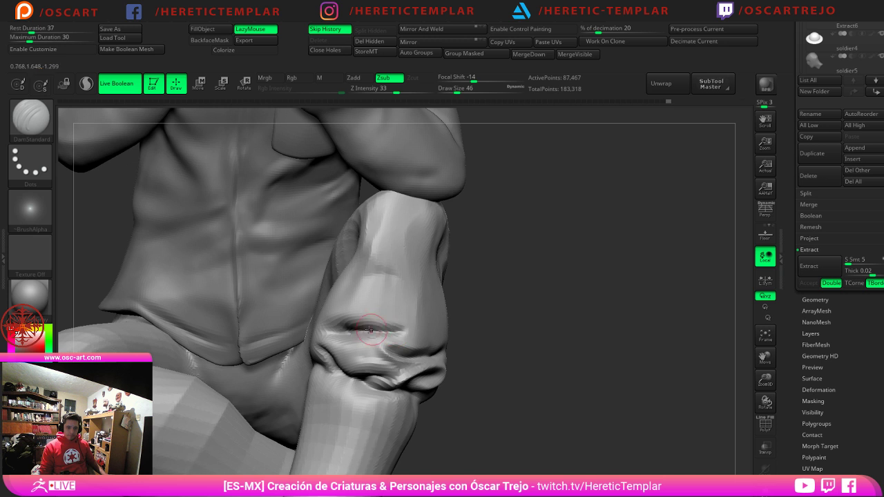
left_click_drag(423, 328, 392, 329)
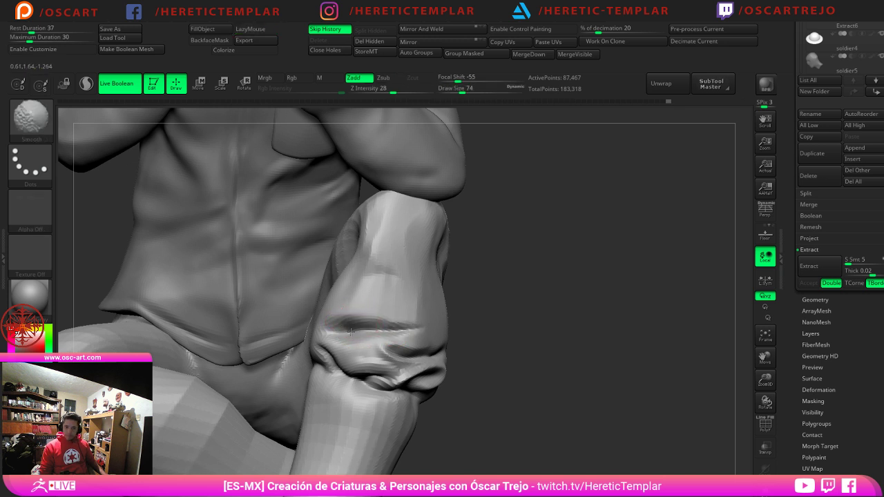
key("s")
left_click_drag(361, 325, 362, 326)
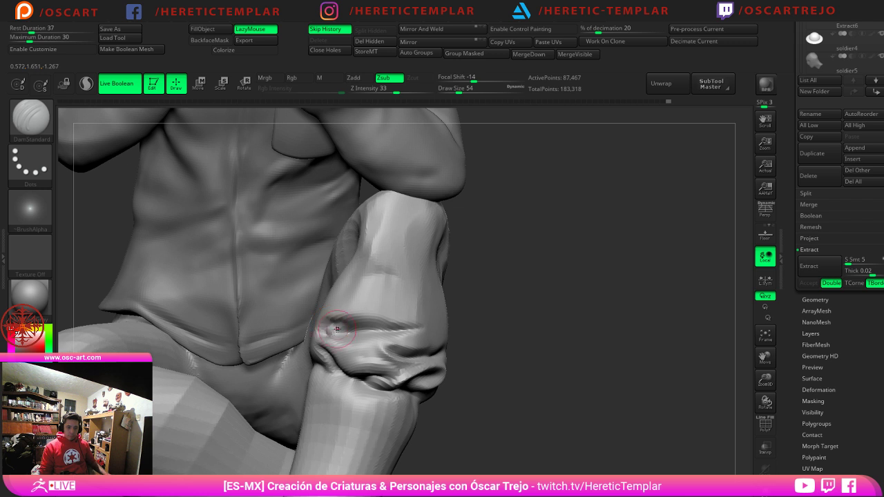
Step: Add volume along the new shin crease with the Clay brush at draw size 54 and smooth its inner end
key("b")
key("c")
key("l")
left_click_drag(336, 329, 409, 332)
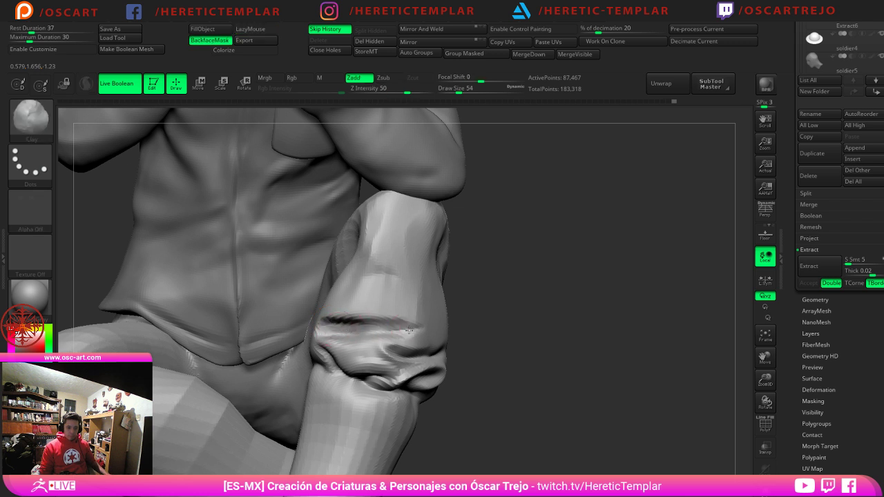
key("shift")
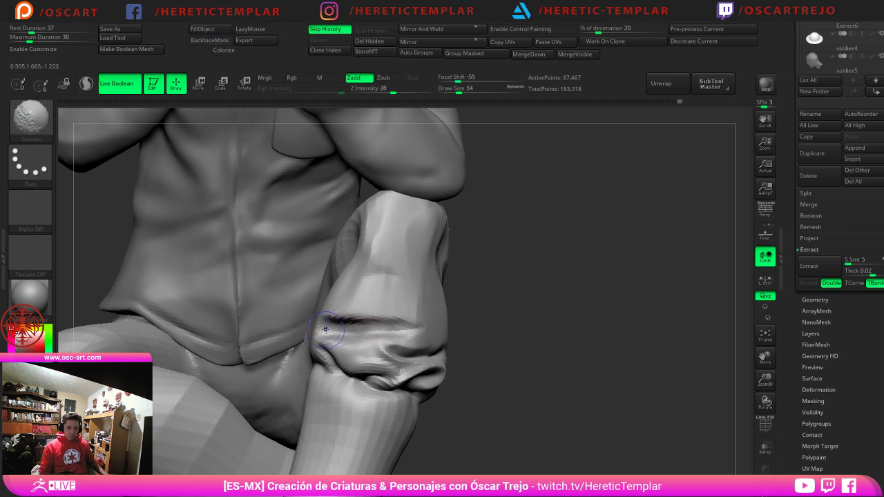
Step: Pull the outer side of the raised lower leg outward into a fabric bulge above the cuff with the Move brush
left_click_drag(463, 320, 418, 315, "alt")
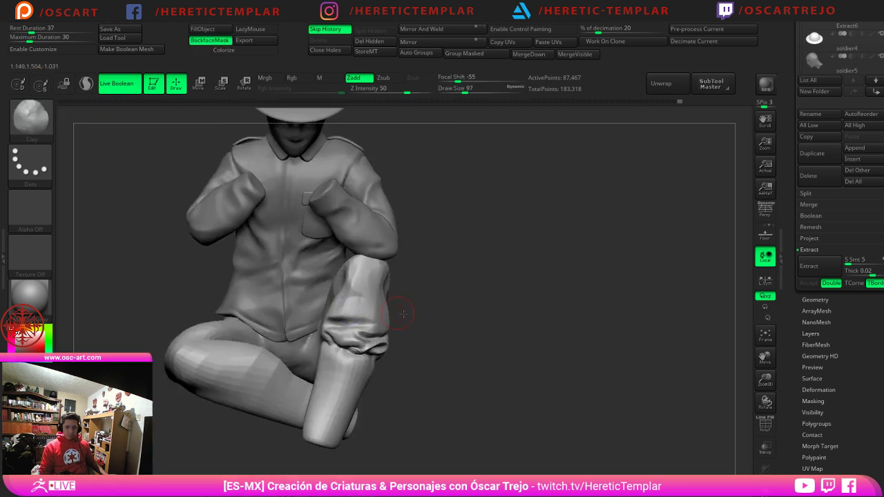
mouse_move(475, 339)
left_mouse_down()
mouse_move(523, 349)
mouse_move(543, 332)
mouse_move(569, 387)
left_mouse_up()
left_click_drag(532, 316, 497, 363, "alt")
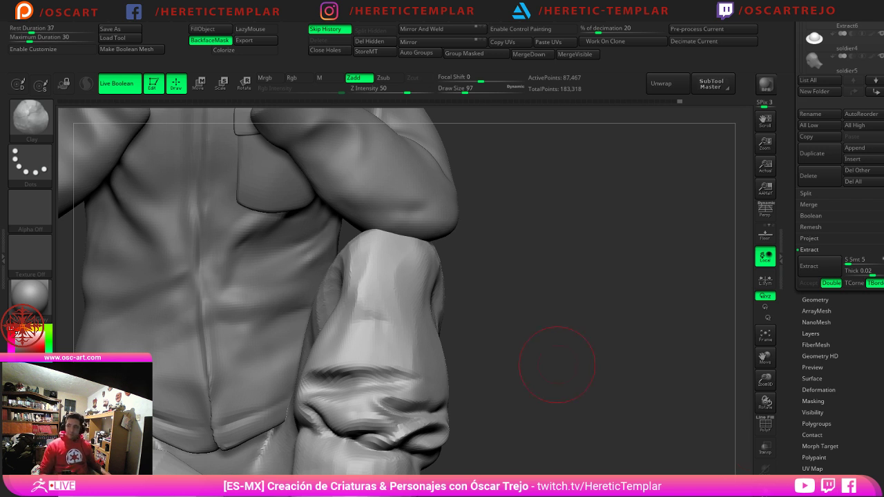
key("b")
key("m")
key("v")
key("s")
key("s")
mouse_move(461, 373)
left_mouse_down()
mouse_move(445, 377)
mouse_move(461, 378)
left_mouse_up()
key("ctrl+z")
left_click_drag(497, 376, 455, 374)
key("s")
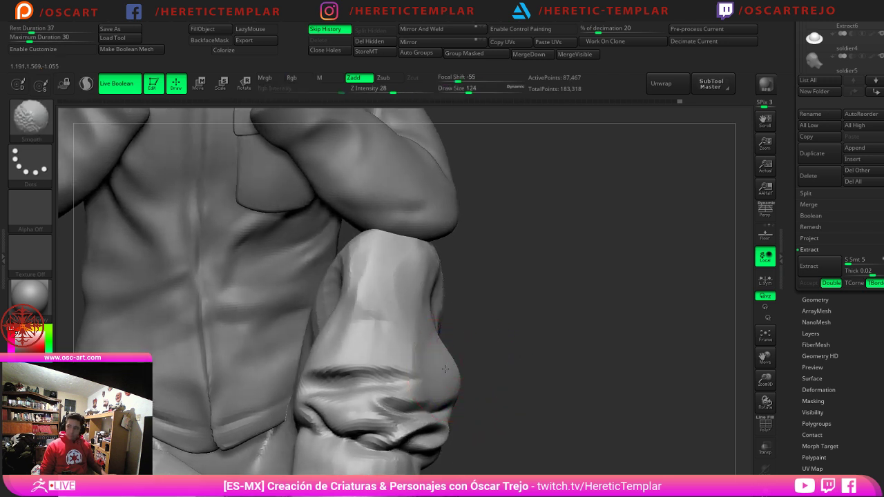
Step: Sculpt a soft fold down the outer side of the raised leg with the Standard brush and smooth it
key("b")
key("s")
key("t")
left_click_drag(500, 345, 447, 322)
key("s")
mouse_move(442, 280)
left_mouse_down("alt")
mouse_move(462, 327)
mouse_move(456, 318)
mouse_move(453, 343)
mouse_move(465, 354)
left_mouse_up("alt")
key("s")
key("1")
left_click_drag(418, 319, 416, 297)
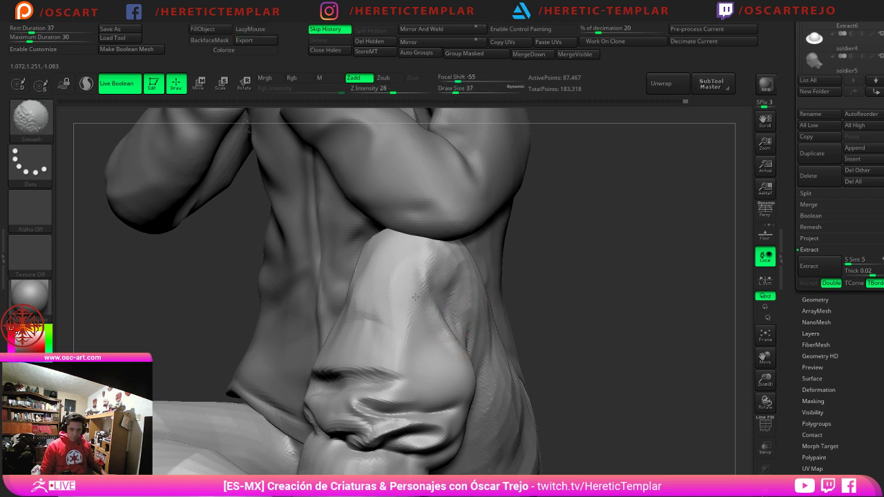
Step: Refine the fabric volumes on the raised leg's shin with the Standard brush at draw size 97
key("b")
key("s")
key("t")
mouse_move(578, 359)
left_mouse_down("alt")
mouse_move(586, 297)
mouse_move(606, 308)
left_mouse_up("alt")
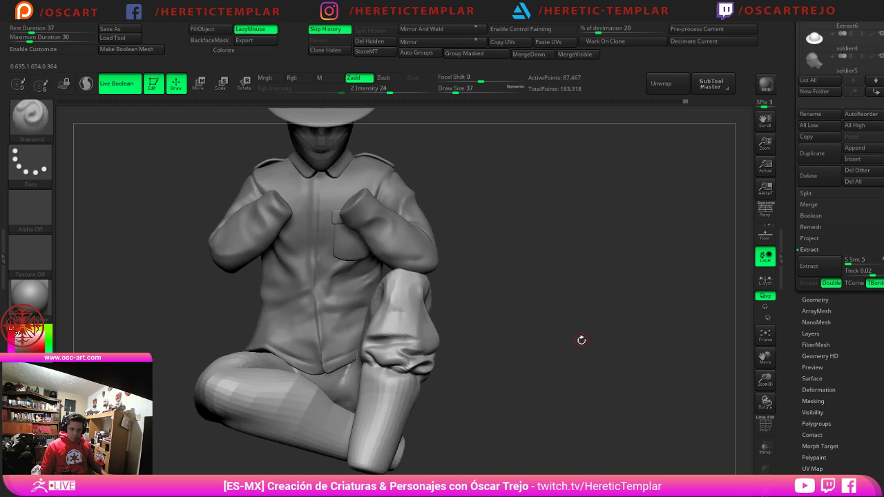
left_click_drag(582, 340, 556, 326, "alt")
left_click_drag(480, 327, 519, 333, "alt")
key("s")
left_click_drag(465, 303, 474, 302)
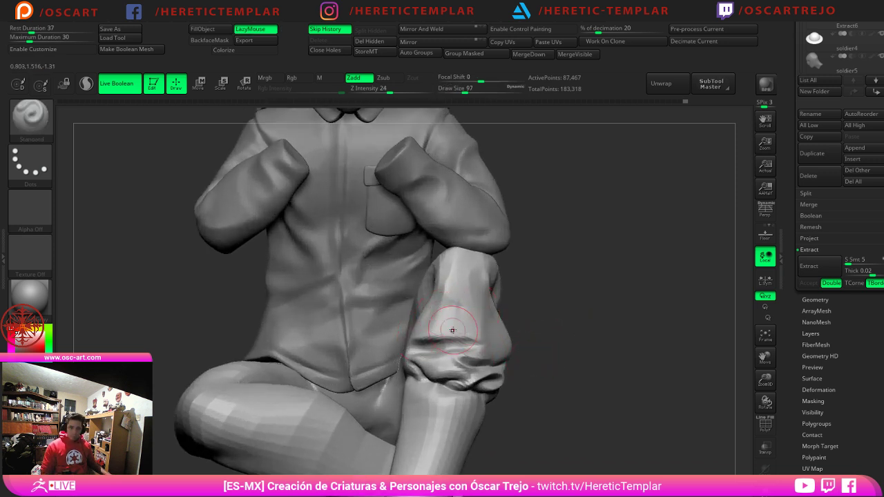
Step: Adjust the inner contour of the raised shin with the Move brush at draw size 112 and smooth the surface
key("b")
key("m")
key("v")
key("s")
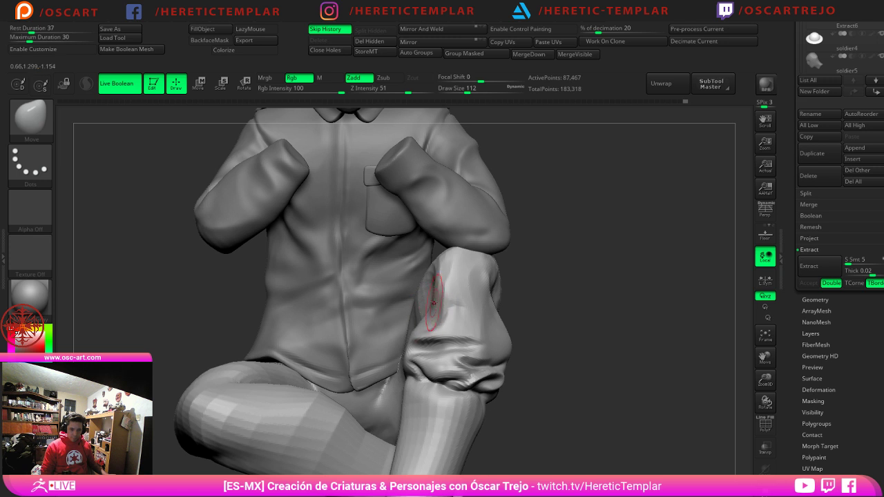
left_click_drag(438, 294, 448, 318, "shift")
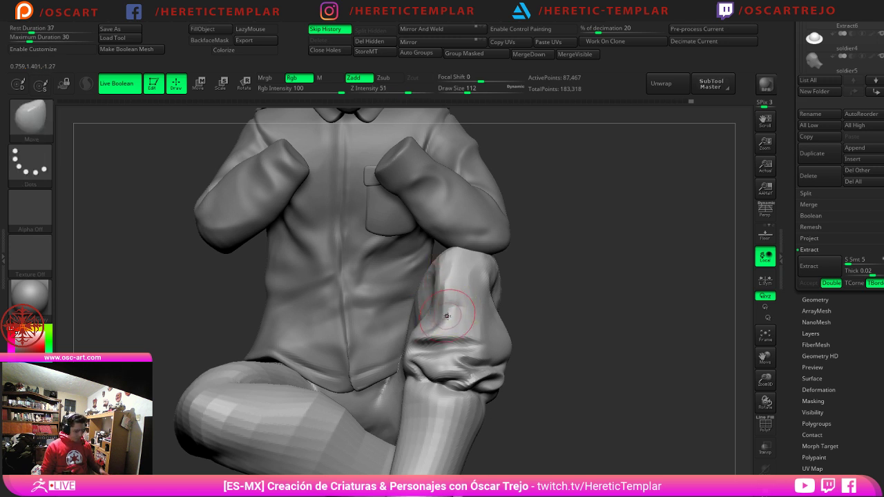
Step: Flatten the front of the raised knee and shin with the TrimDynamic brush at draw size 149 and smooth the planes
key("b")
key("t")
key("d")
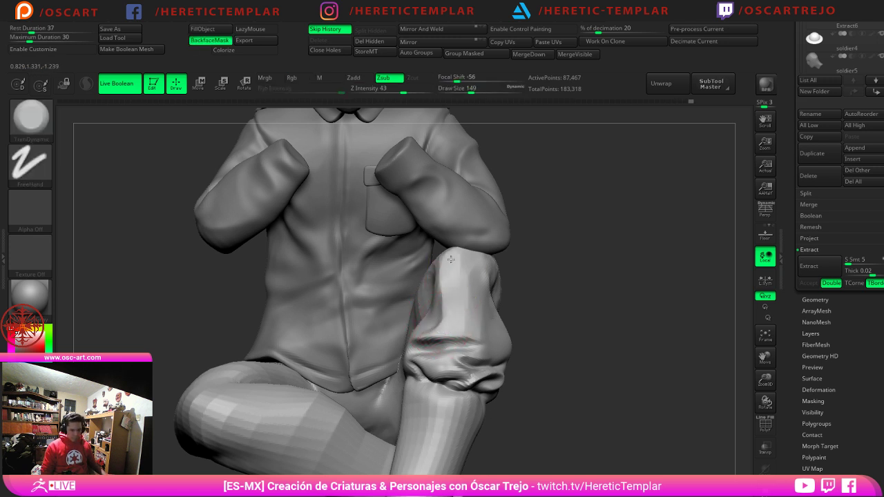
left_click_drag(484, 323, 477, 312, "shift")
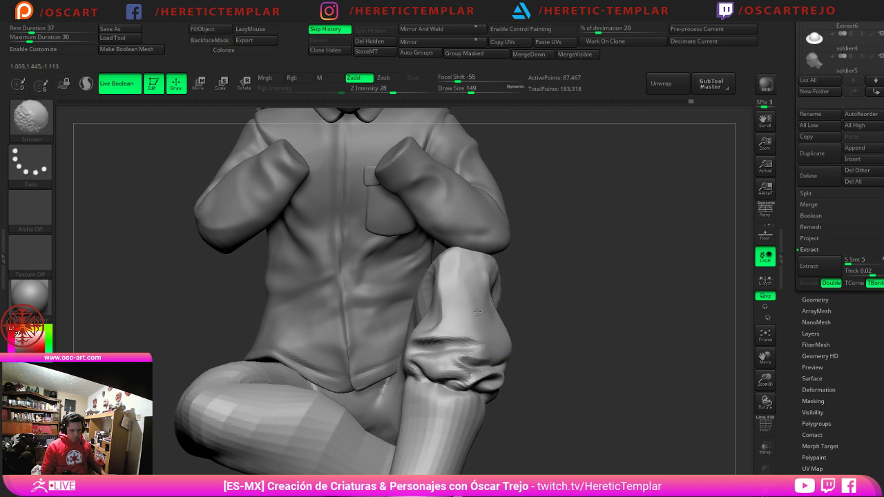
left_click_drag(474, 262, 492, 289, "shift")
right_click_drag(492, 289, 484, 317, "ctrl")
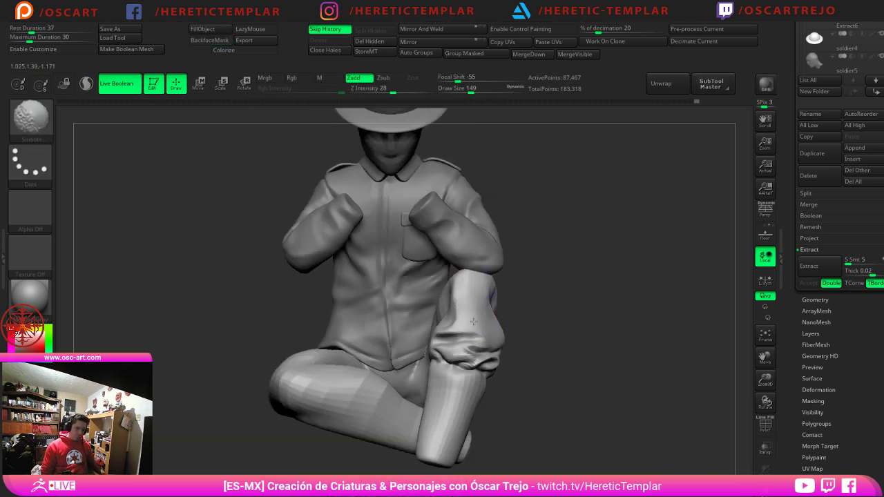
Step: Sculpt soft folds on the raised leg's inner thigh with the Clay and Standard brushes, then smooth them
mouse_move(582, 356)
left_mouse_down("alt")
mouse_move(576, 317)
mouse_move(586, 306)
mouse_move(585, 352)
mouse_move(565, 395)
mouse_move(549, 391)
mouse_move(596, 346)
mouse_move(612, 353)
mouse_move(589, 346)
mouse_move(597, 366)
left_mouse_up("alt")
left_click_drag(596, 354, 607, 331, "alt")
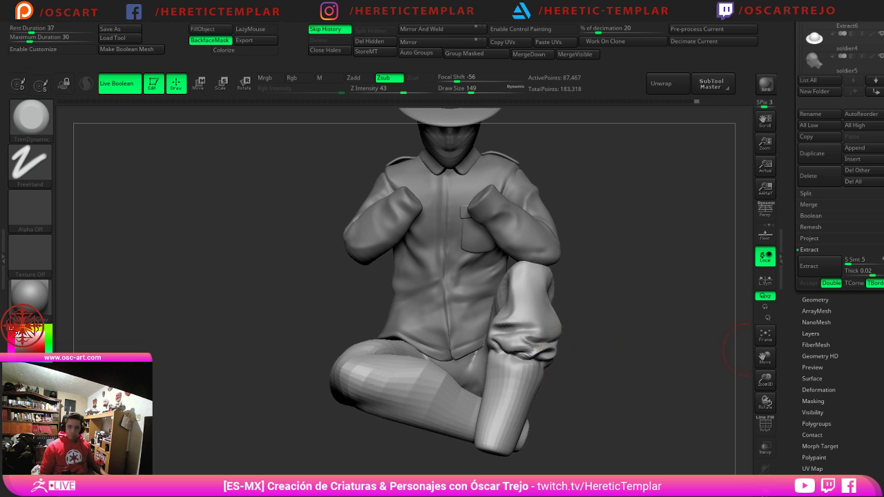
mouse_move(732, 350)
left_mouse_down()
mouse_move(641, 352)
mouse_move(641, 331)
mouse_move(602, 292)
mouse_move(617, 312)
left_mouse_up()
key("b")
key("c")
key("l")
mouse_move(511, 283)
left_mouse_down()
mouse_move(512, 273)
mouse_move(477, 306)
left_mouse_up()
key("b")
key("s")
key("t")
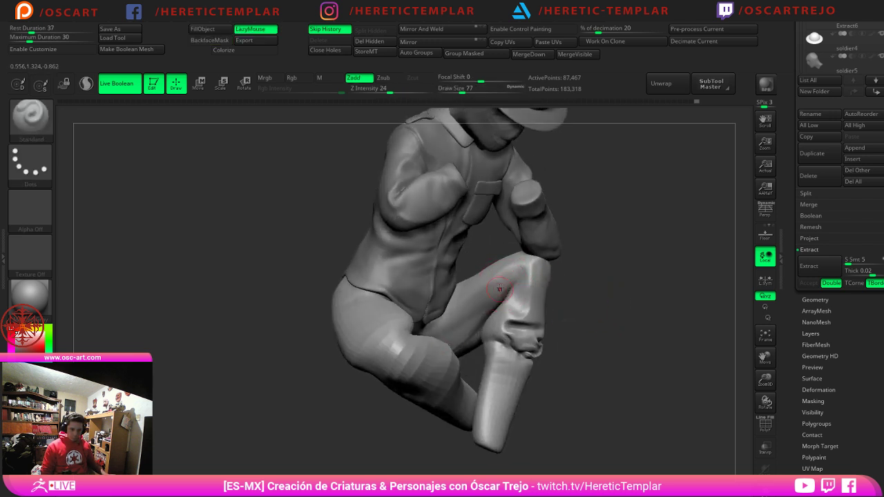
left_click_drag(464, 315, 495, 290, "shift")
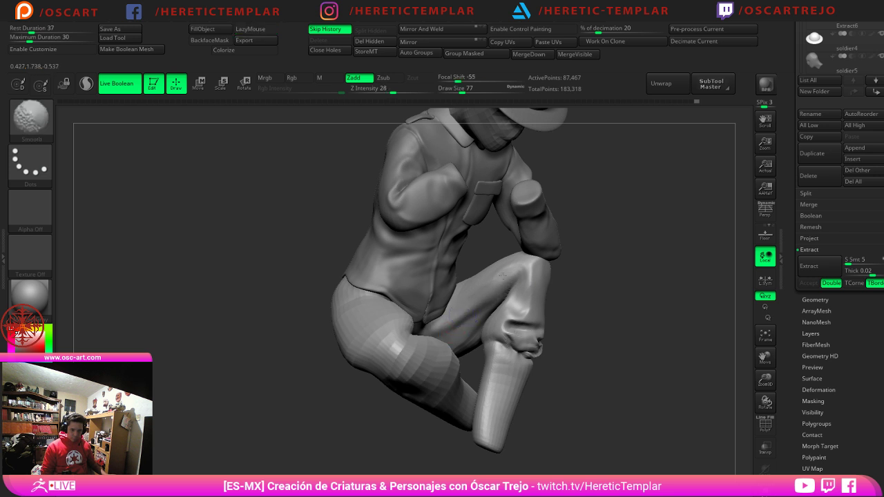
left_click_drag(611, 276, 584, 283, "shift")
Step: Widen the raised leg's silhouette as seen from behind with the Move brush at draw size 338
key("b")
key("m")
key("v")
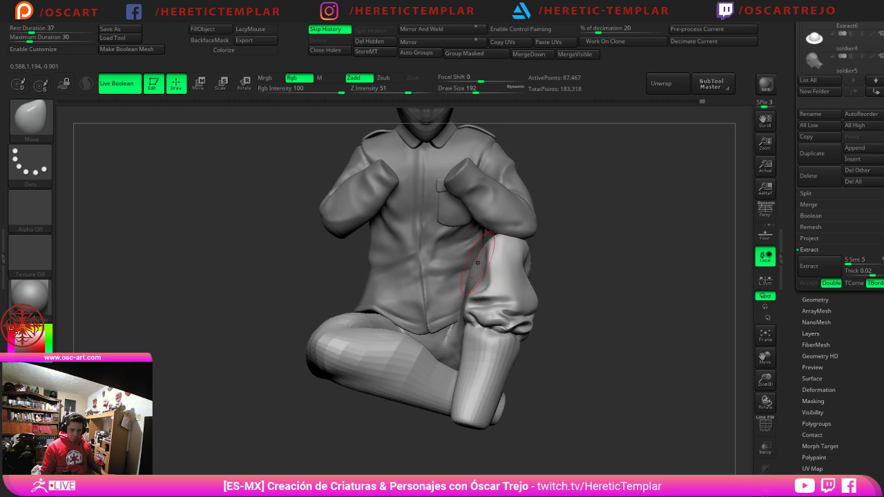
mouse_move(566, 273)
left_mouse_down()
mouse_move(465, 284)
mouse_move(451, 294)
mouse_move(464, 296)
left_mouse_up()
key("s")
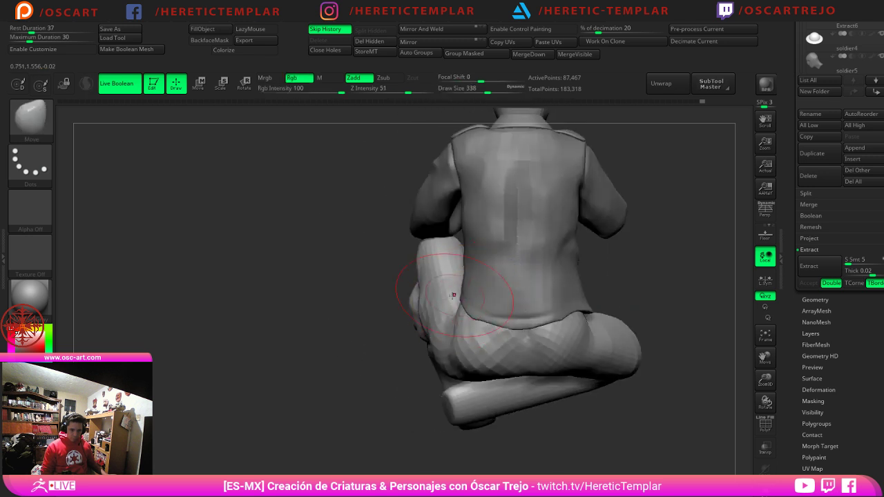
left_click_drag(433, 267, 420, 268)
left_click_drag(428, 333, 427, 337)
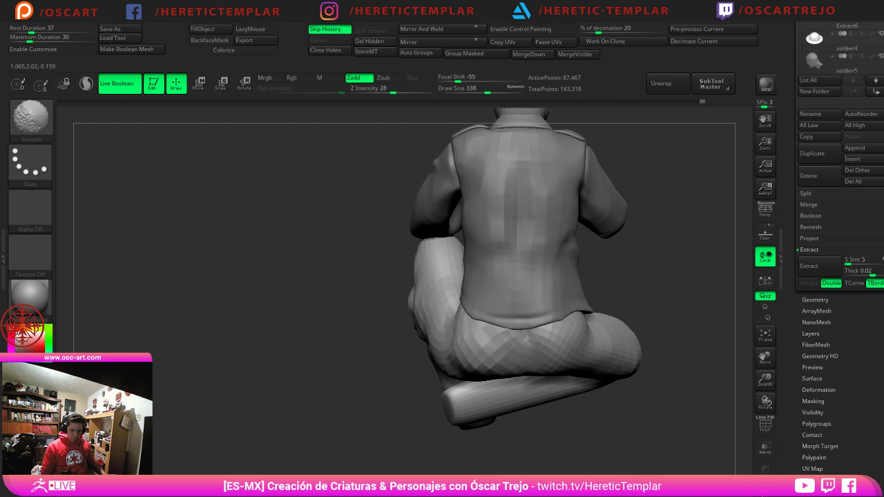
Step: Smooth the faceted trouser surface over the seat and hip
left_click_drag(510, 348, 502, 357, "shift")
left_click_drag(680, 331, 610, 336)
left_click_drag(367, 336, 359, 350, "shift")
left_click_drag(625, 344, 590, 339)
key("s")
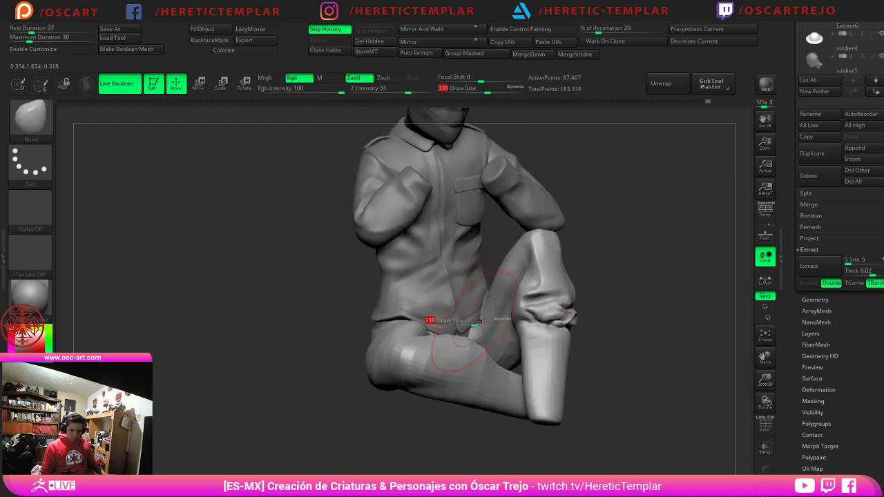
left_click_drag(478, 322, 479, 310)
key("b")
key("d")
key("s")
key("s")
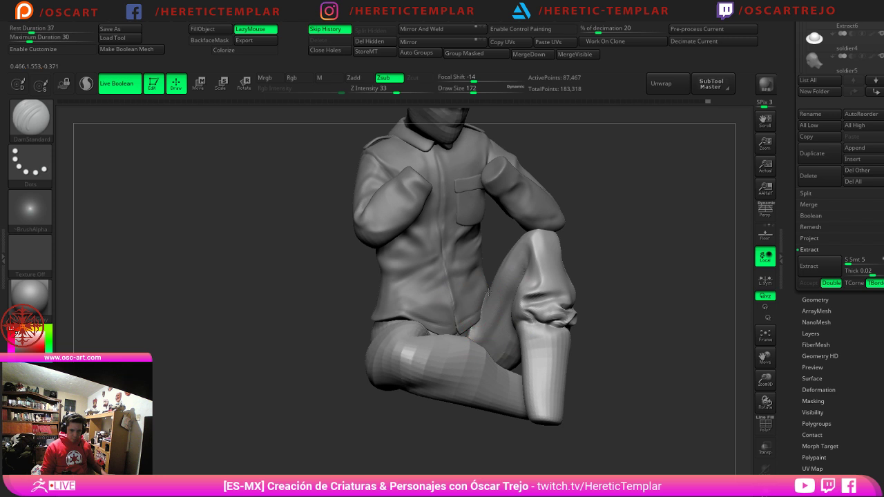
Step: Select the jacket and reshape its front hem into a rounder edge with the Move brush at draw sizes 239 and 207
left_click(480, 308, "alt")
left_click_drag(643, 297, 606, 298)
key("b")
key("m")
key("v")
key("s")
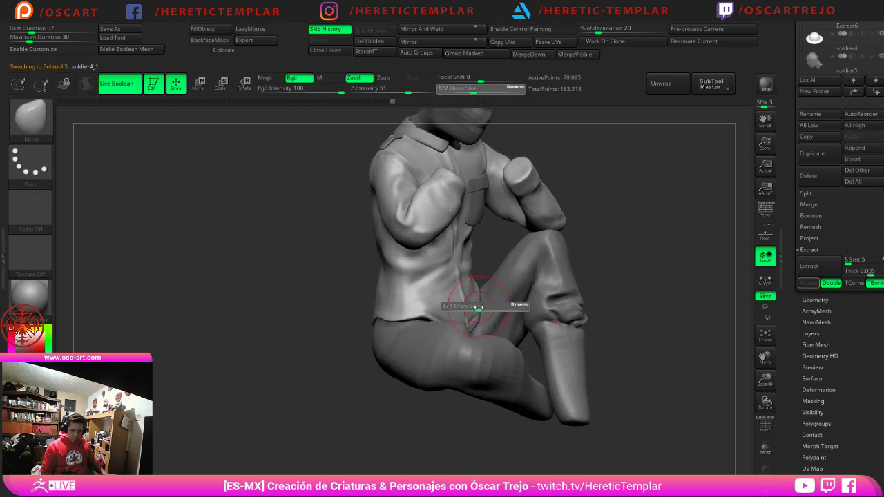
left_click_drag(477, 308, 473, 308)
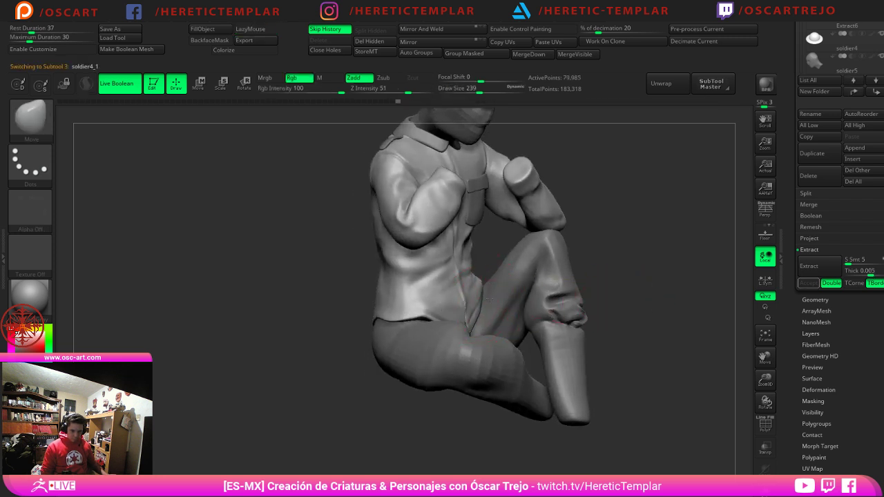
left_click_drag(587, 278, 540, 289, "shift")
key("s")
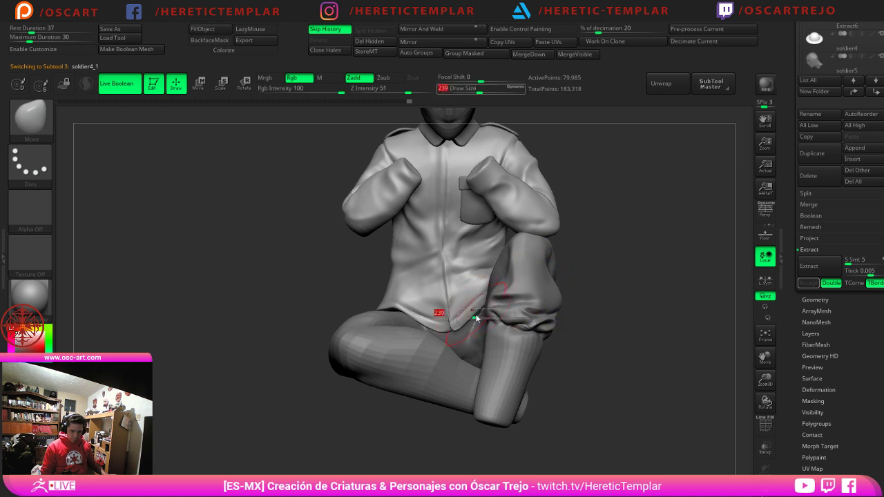
left_click_drag(476, 315, 473, 316)
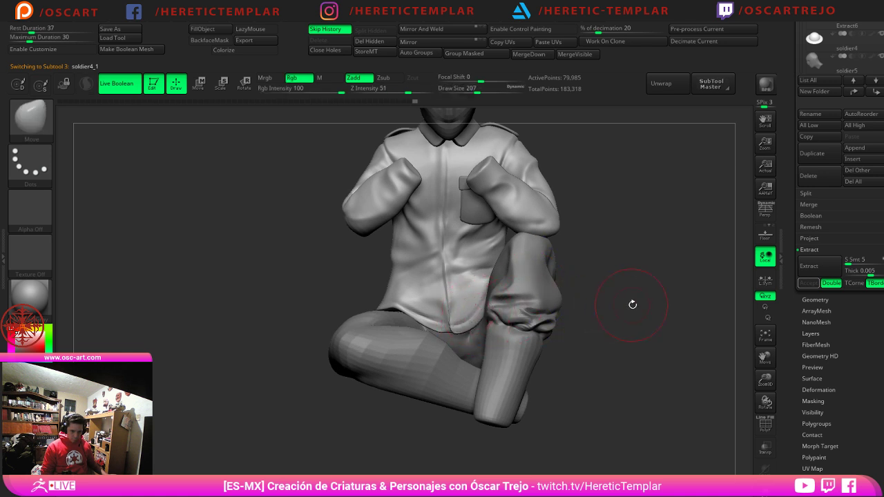
Step: Try adjusting the side of the jacket with the Move brush and undo the last changes
left_click_drag(632, 305, 511, 296)
mouse_move(650, 290)
left_mouse_down()
mouse_move(684, 335)
mouse_move(545, 302)
left_mouse_up()
key("ctrl+z")
key("ctrl+z")
key("ctrl+z")
key("ctrl+z")
Step: Pull the jacket's rear hem down over the seat with the Move brush at draw size 386
key("s")
mouse_move(498, 302)
left_mouse_down()
mouse_move(496, 286)
mouse_move(508, 283)
mouse_move(526, 293)
mouse_move(521, 300)
left_mouse_up()
left_click_drag(606, 320, 624, 304)
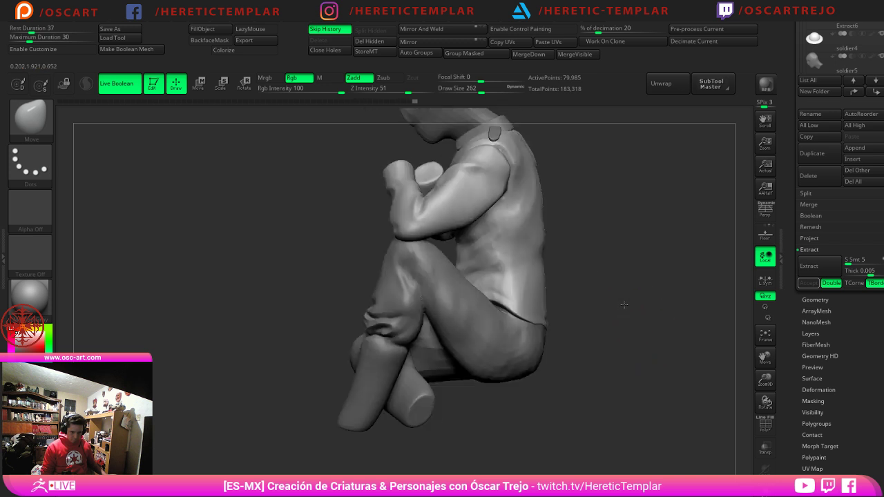
key("s")
mouse_move(545, 318)
left_mouse_down()
mouse_move(555, 318)
mouse_move(484, 334)
mouse_move(501, 336)
left_mouse_up()
left_click_drag(420, 406, 489, 402)
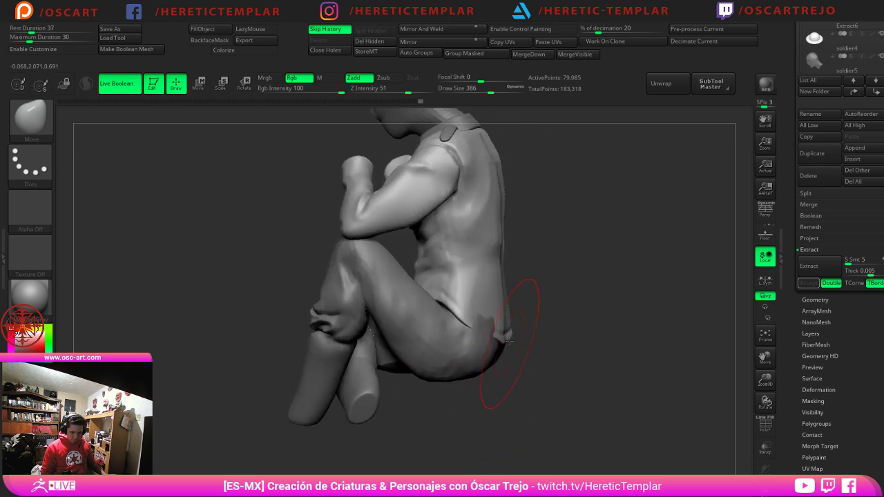
left_click_drag(493, 319, 505, 345)
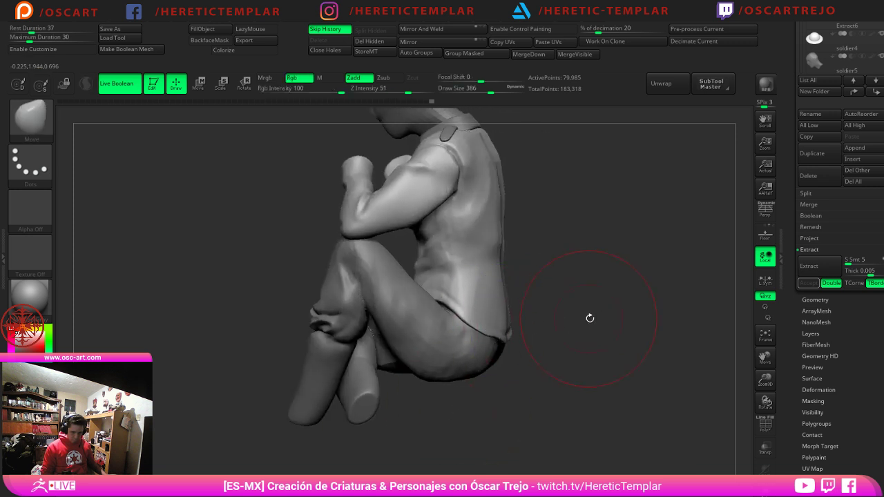
Step: Pull the jacket's front hem lower over the lap with the Move brush at draw size 311
left_click_drag(590, 317, 631, 316, "shift")
key("bracketleft")
key("bracketleft")
left_click_drag(440, 332, 449, 341)
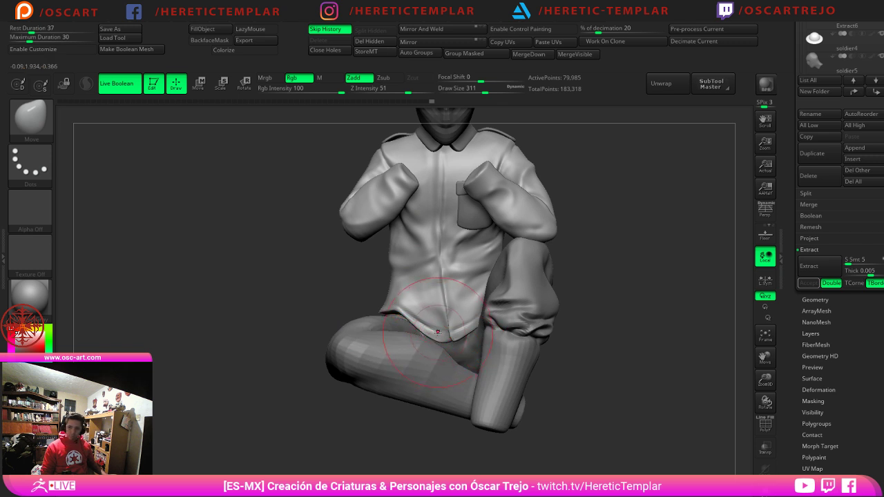
Step: Nudge the jacket's front hem over the thigh with the Move brush at draw size 311, and select the trousers
left_click_drag(405, 319, 408, 327)
mouse_move(617, 331)
left_mouse_down("alt")
mouse_move(589, 298)
mouse_move(599, 315)
left_mouse_up("alt")
key("s")
left_click_drag(548, 324, 527, 323)
left_click(520, 306, "alt")
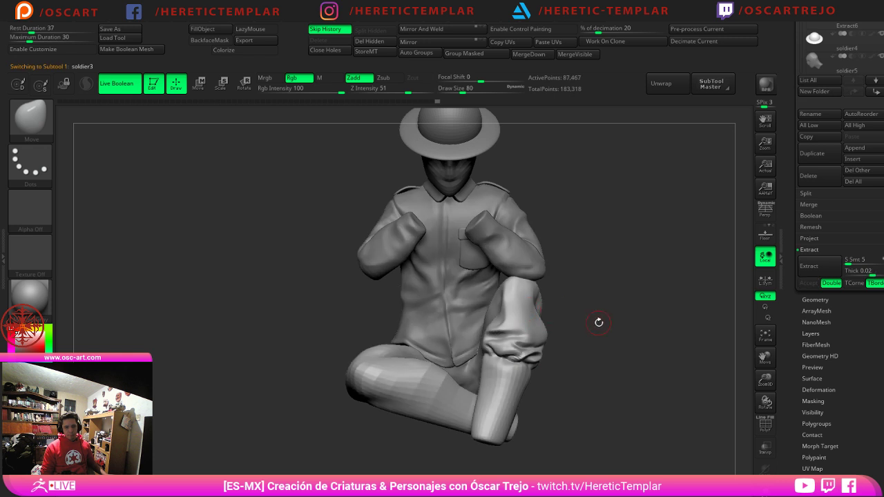
left_click_drag(599, 323, 631, 313, "alt")
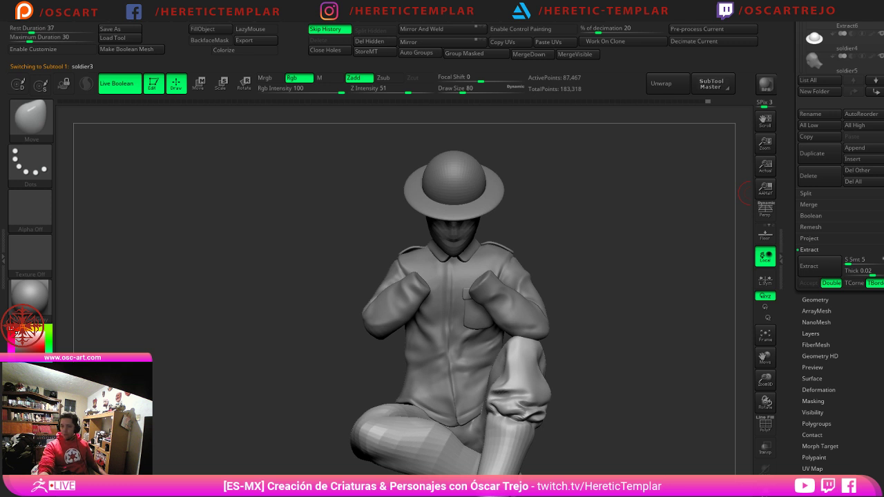
left_click_drag(579, 320, 596, 276)
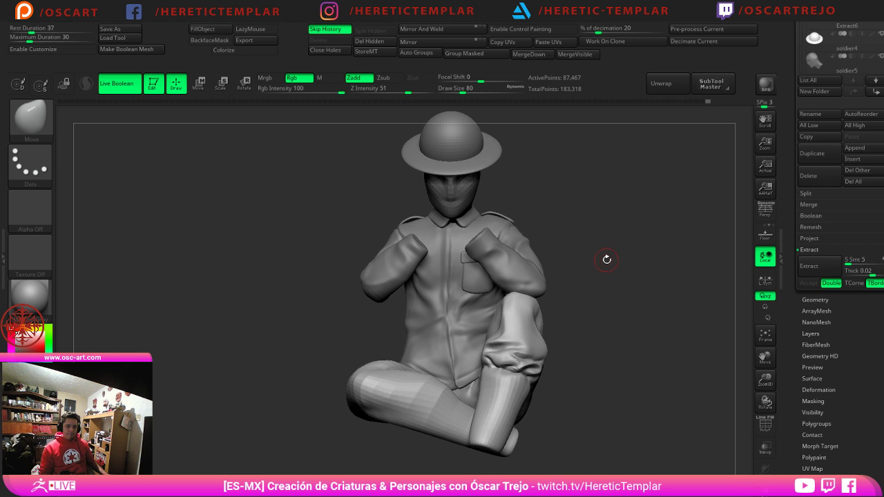
left_click_drag(614, 243, 605, 263, "shift")
left_click_drag(649, 295, 645, 344, "alt")
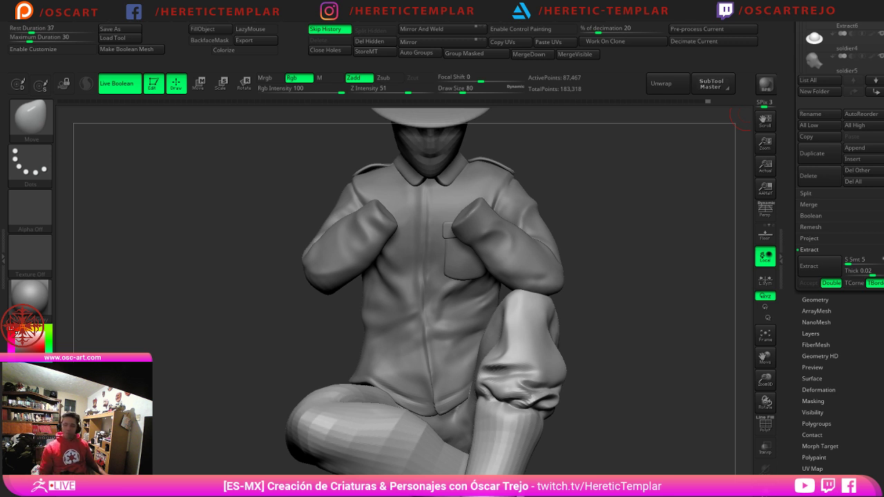
mouse_move(603, 414)
left_mouse_down("alt")
mouse_move(626, 342)
mouse_move(606, 418)
mouse_move(422, 424)
mouse_move(520, 408)
mouse_move(458, 414)
mouse_move(467, 432)
mouse_move(533, 420)
mouse_move(507, 454)
mouse_move(314, 469)
mouse_move(304, 453)
left_mouse_up("alt")
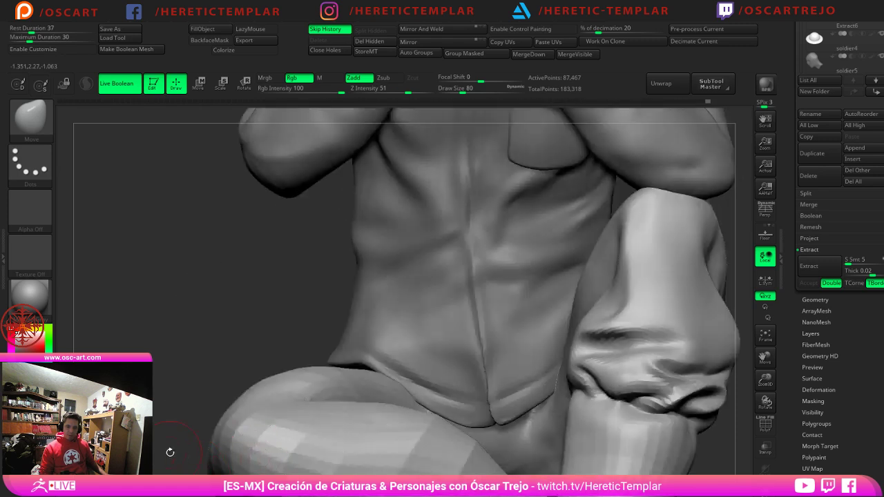
mouse_move(169, 452)
left_mouse_down("alt")
mouse_move(286, 227)
mouse_move(314, 199)
left_mouse_up("alt")
key("s")
mouse_move(525, 336)
left_mouse_down()
mouse_move(538, 336)
mouse_move(562, 306)
mouse_move(543, 308)
mouse_move(560, 322)
mouse_move(499, 411)
left_mouse_up()
key("ctrl+z")
Step: Carve and soften a crease around the folded leg below the knee with the DamStandard brush at draw sizes 182 and 177
key("b")
key("d")
key("s")
key("s")
mouse_move(364, 399)
left_mouse_down()
mouse_move(348, 466)
mouse_move(300, 468)
mouse_move(286, 324)
mouse_move(350, 288)
mouse_move(299, 329)
left_mouse_up()
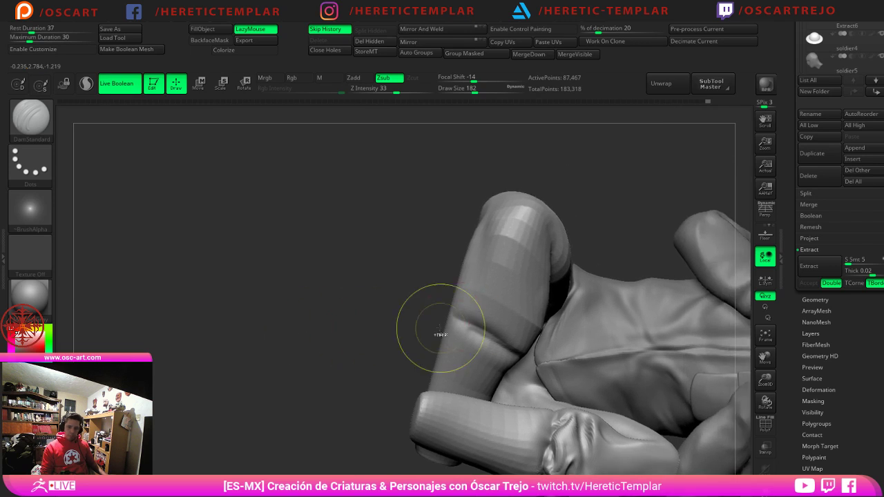
mouse_move(440, 335)
left_mouse_down("shift")
mouse_move(490, 319)
mouse_move(472, 307)
left_mouse_up("shift")
key("shift+s")
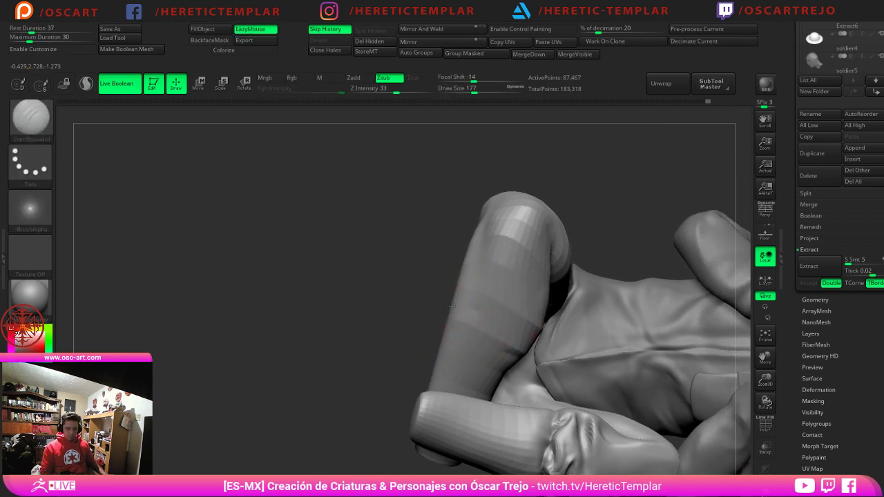
left_click_drag(521, 324, 528, 326)
mouse_move(427, 323)
left_mouse_down()
mouse_move(389, 316)
mouse_move(378, 332)
mouse_move(499, 320)
mouse_move(519, 308)
mouse_move(437, 318)
mouse_move(504, 308)
left_mouse_up()
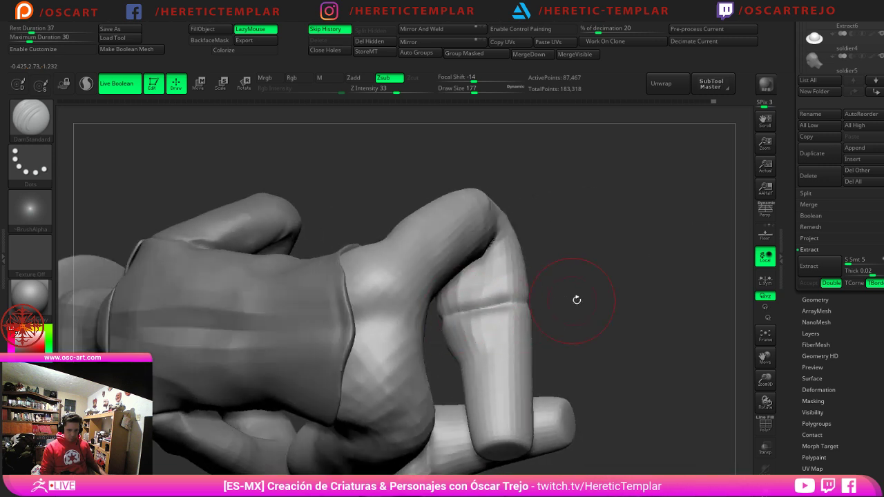
Step: Flatten the folded leg's calf just below the crease with the TrimDynamic brush at draw size 167
key("b")
key("t")
key("d")
key("s")
left_click(477, 332)
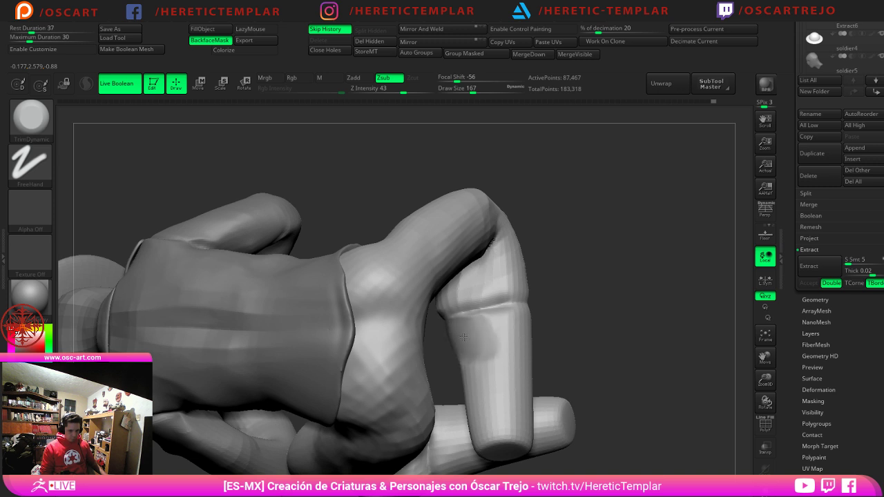
left_click_drag(587, 319, 476, 328)
Step: Trim and smooth the front of the folded leg's shin below the trouser edge with TrimDynamic at draw size 207
key("s")
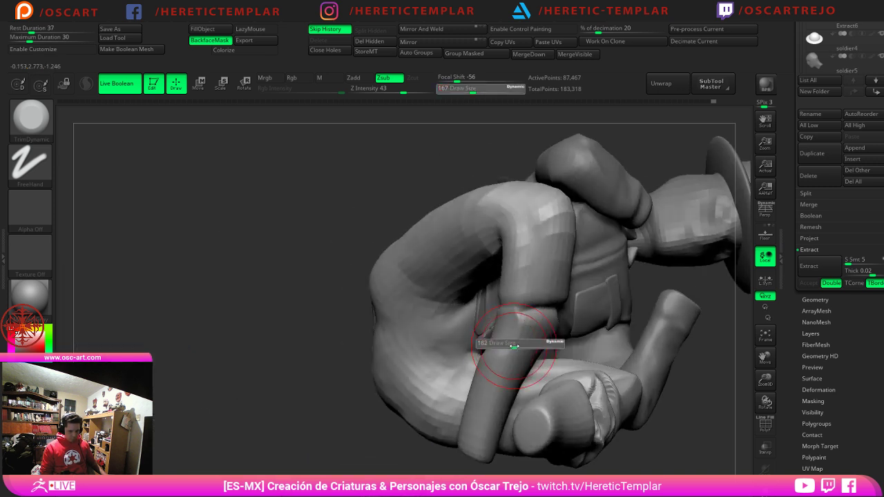
left_click(520, 345)
left_click_drag(720, 320, 336, 446)
left_click_drag(395, 460, 326, 460)
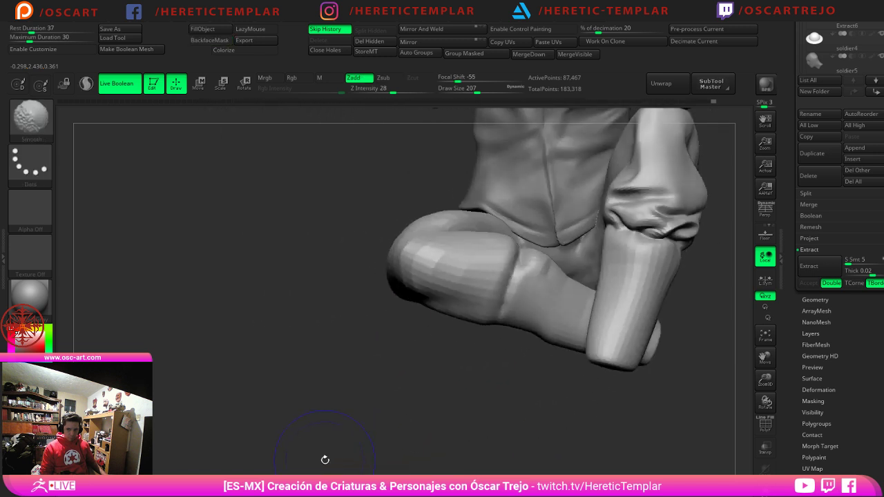
left_click_drag(440, 359, 413, 354)
mouse_move(464, 296)
left_mouse_down()
mouse_move(476, 281)
mouse_move(488, 308)
left_mouse_up()
left_click_drag(487, 338, 500, 331)
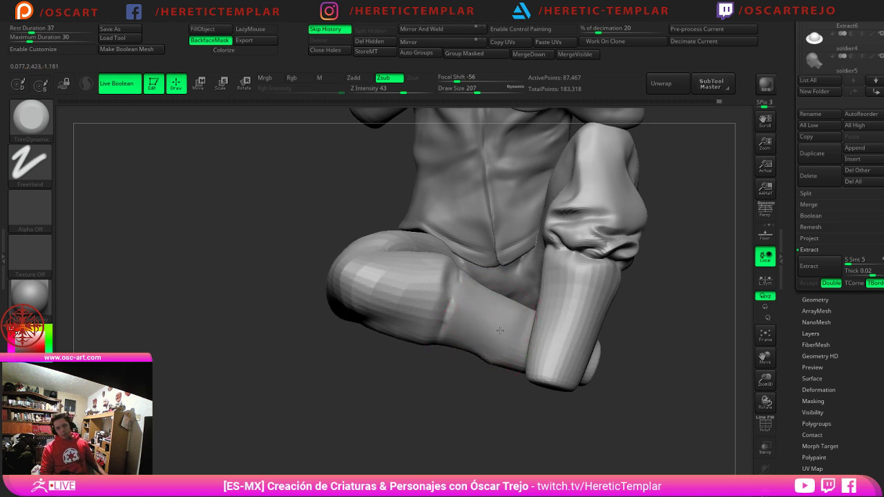
mouse_move(477, 360)
left_mouse_down()
mouse_move(493, 344)
mouse_move(506, 353)
left_mouse_up()
mouse_move(485, 394)
left_mouse_down("alt")
mouse_move(470, 453)
mouse_move(499, 420)
left_mouse_up("alt")
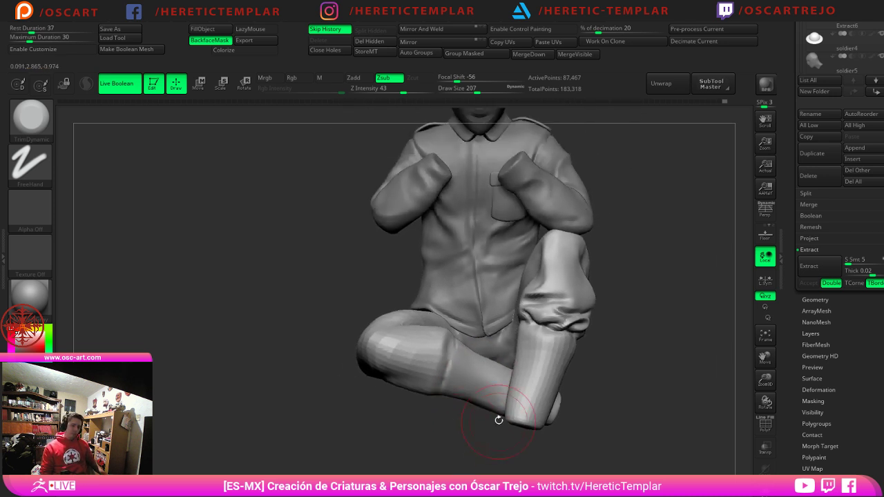
Step: Flatten and smooth the underside of the folded lower leg with TrimDynamic at draw size 207
mouse_move(435, 438)
left_mouse_down()
mouse_move(470, 353)
mouse_move(466, 339)
mouse_move(502, 344)
left_mouse_up()
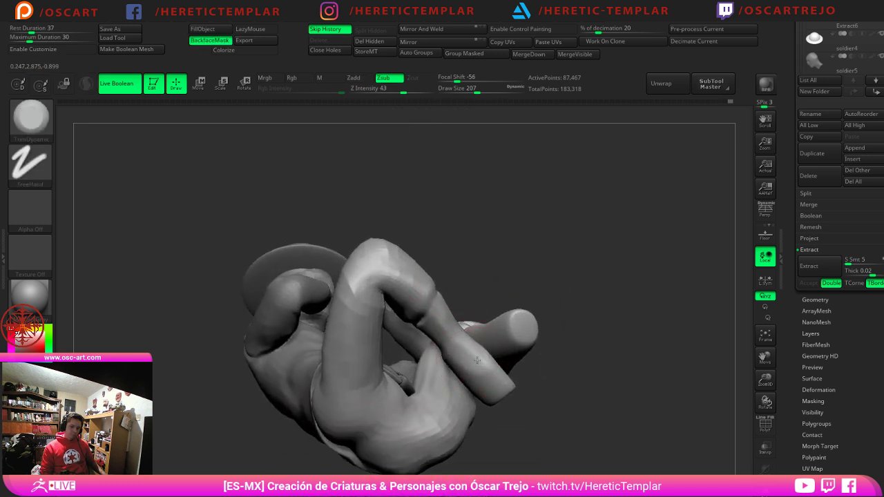
left_click_drag(466, 355, 502, 390)
left_click_drag(570, 386, 539, 419)
left_click_drag(489, 379, 504, 369, "shift")
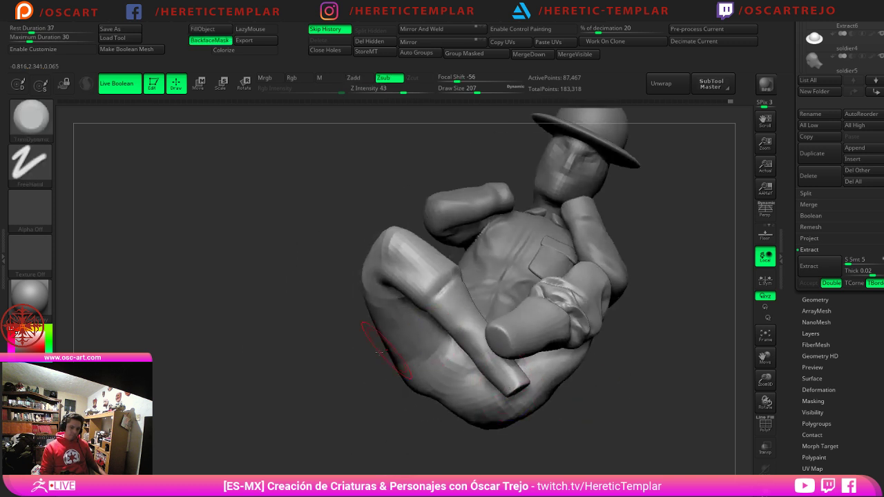
left_click_drag(335, 401, 381, 403, "shift")
Step: Isolate the trousers' polygroup, trim the raised shin at draw size 262, and mask the bunched trouser leg above it
left_click_drag(486, 350, 508, 344)
left_click(509, 343, "ctrl+shift")
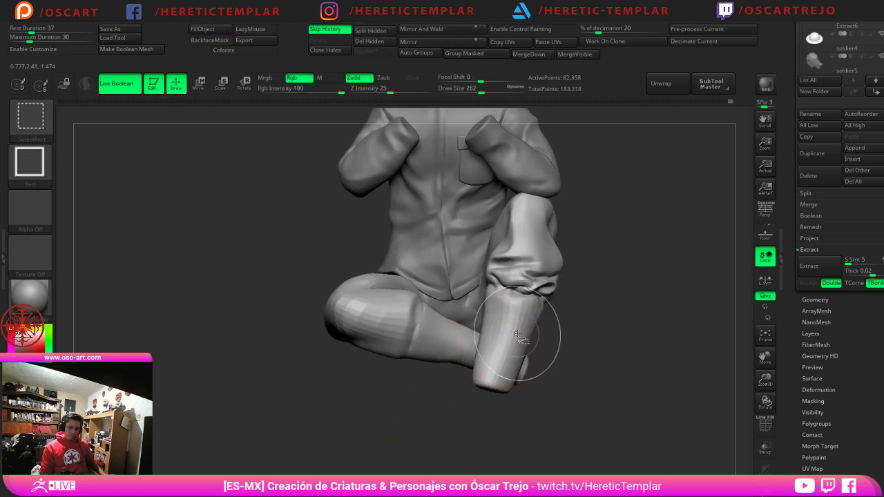
left_click_drag(568, 336, 610, 336)
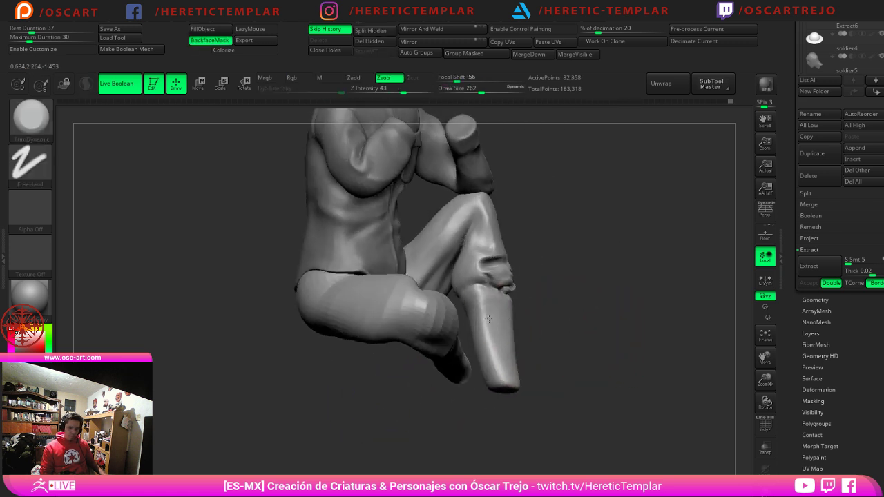
mouse_move(489, 320)
left_mouse_down()
mouse_move(489, 310)
mouse_move(502, 322)
mouse_move(482, 295)
left_mouse_up()
left_click_drag(575, 189, 435, 294, "ctrl")
Step: Slim and smooth the raised lower leg below the mask with TrimDynamic at draw size 262
mouse_move(475, 320)
left_mouse_down()
mouse_move(510, 307)
mouse_move(493, 336)
mouse_move(503, 351)
left_mouse_up()
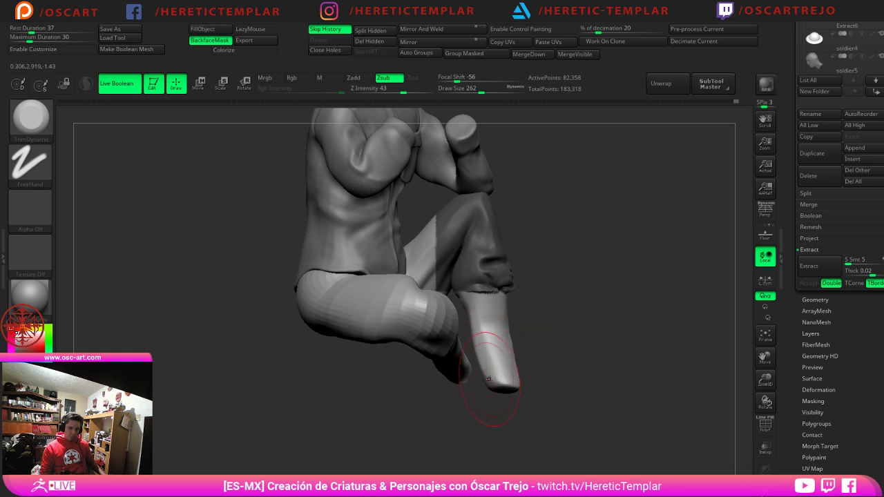
left_click_drag(559, 373, 442, 370)
left_click_drag(602, 377, 553, 359)
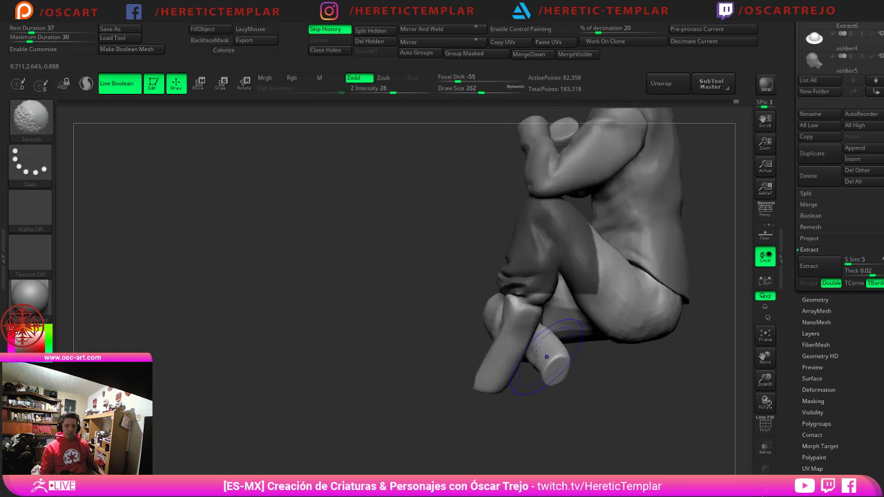
left_click_drag(464, 388, 509, 378)
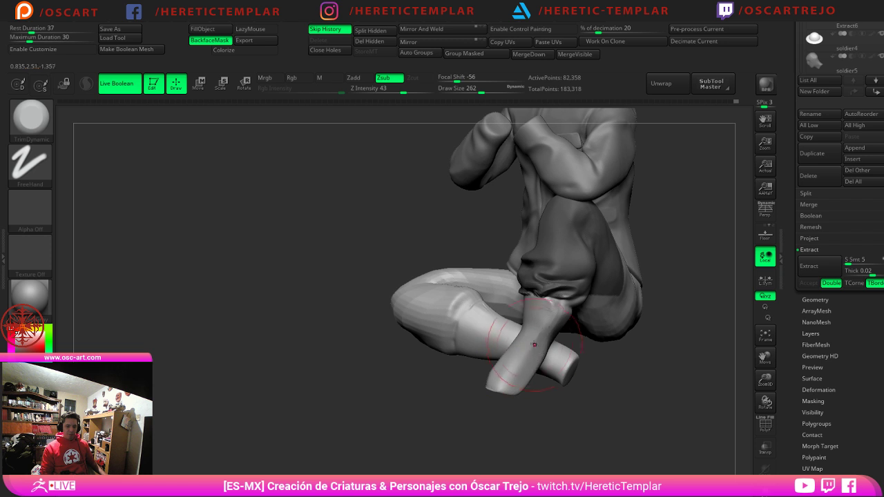
Step: Try reshaping the raised shin with the Move brush at draw size 262, undo it, and smooth the shin below the cuff
key("b")
key("m")
key("v")
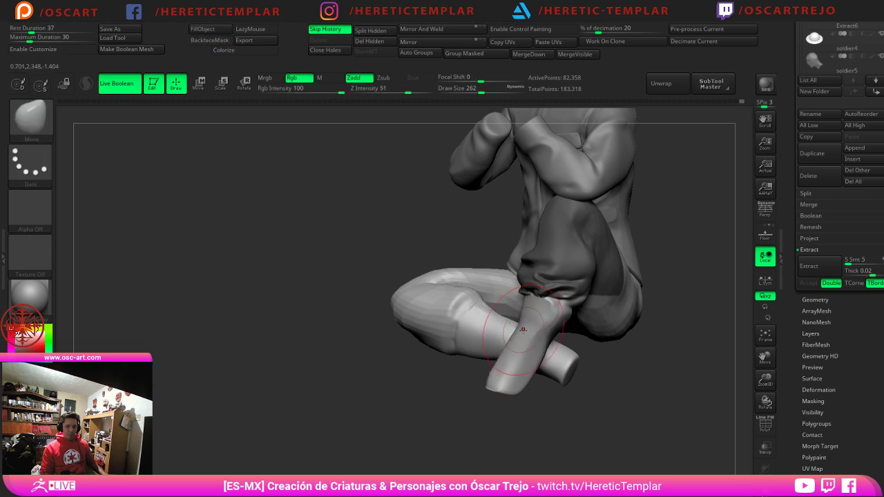
key("ctrl+z")
key("shift")
left_click_drag(531, 330, 526, 313, "shift")
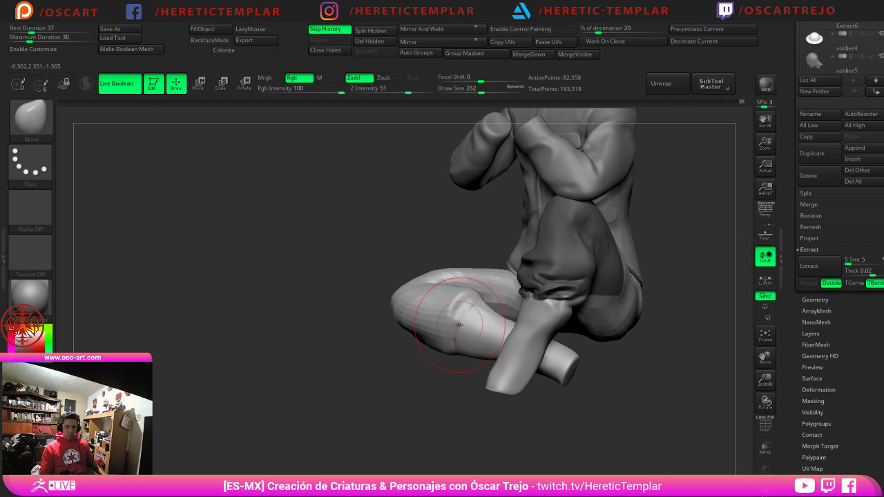
Step: Adjust the folded leg's trouser edge with the Move brush, smooth the raised shin under the cuff, and clear the mask
left_click_drag(459, 324, 459, 309)
key("s")
left_click_drag(538, 325, 532, 325)
left_click_drag(238, 361, 318, 364)
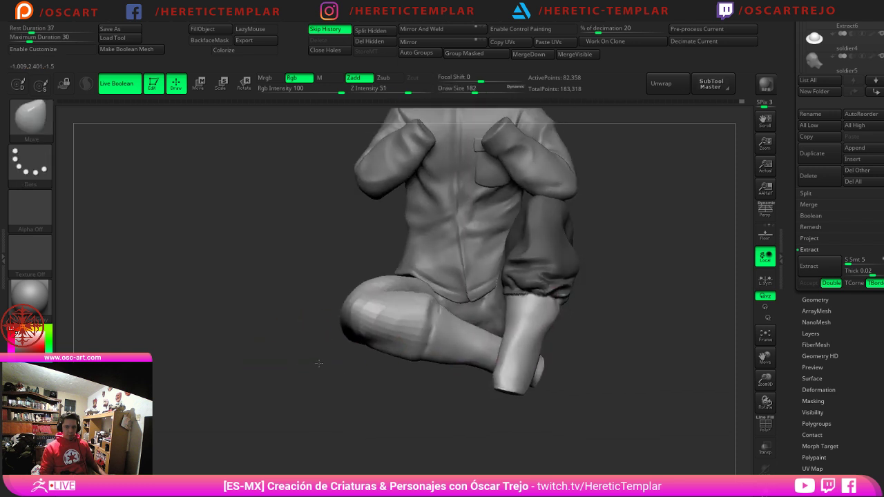
key("shift")
left_click_drag(538, 298, 547, 300, "shift")
left_click_drag(605, 300, 617, 308, "ctrl")
Step: Refine the top of the raised shin where it meets the bunched cuff and smooth the transition
key("s")
left_click_drag(544, 304, 535, 306)
mouse_move(584, 325)
left_mouse_down()
mouse_move(620, 343)
mouse_move(605, 328)
left_mouse_up()
left_click_drag(605, 328, 612, 367, "alt")
key("s")
left_click_drag(524, 325, 519, 325)
mouse_move(502, 293)
left_mouse_down("shift")
mouse_move(507, 304)
mouse_move(560, 302)
mouse_move(553, 301)
left_mouse_up("shift")
Step: Sharpen the line between the raised leg's cuff and shin with the DamStandard brush at draw size 59
key("b")
key("d")
key("s")
key("s")
left_click_drag(621, 359, 642, 349, "alt")
left_click_drag(643, 350, 577, 356)
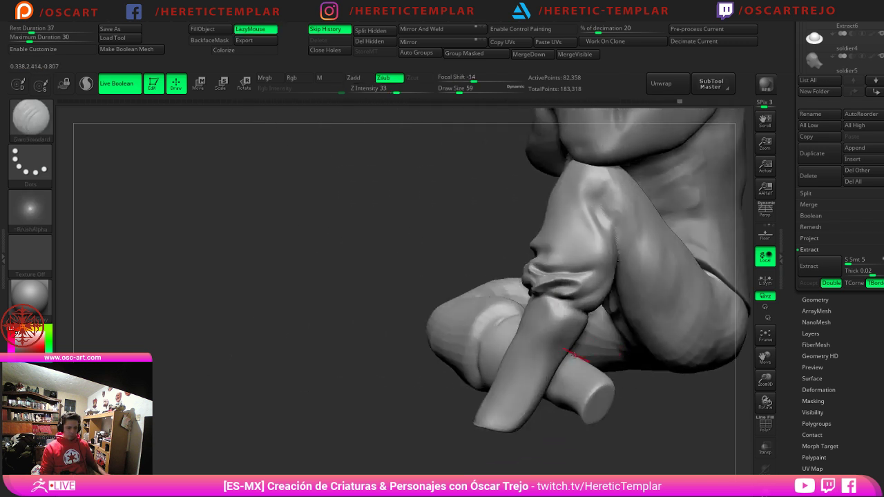
Step: Flatten and smooth the sides and back of the raised lower leg with TrimDynamic at draw size 154
key("shift")
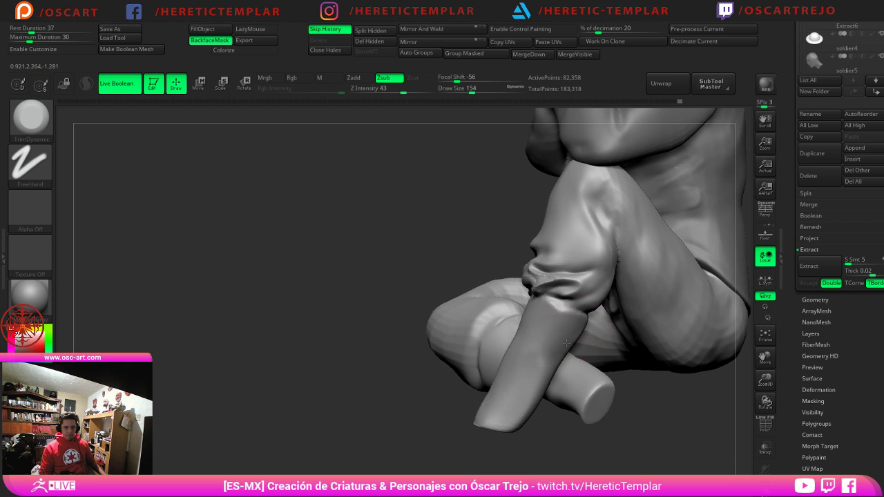
right_click_drag(567, 343, 605, 393)
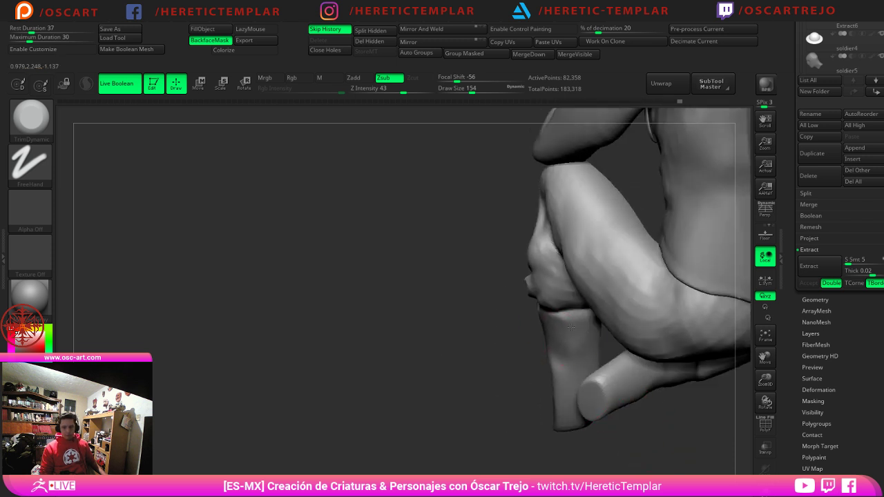
right_click_drag(570, 329, 550, 363)
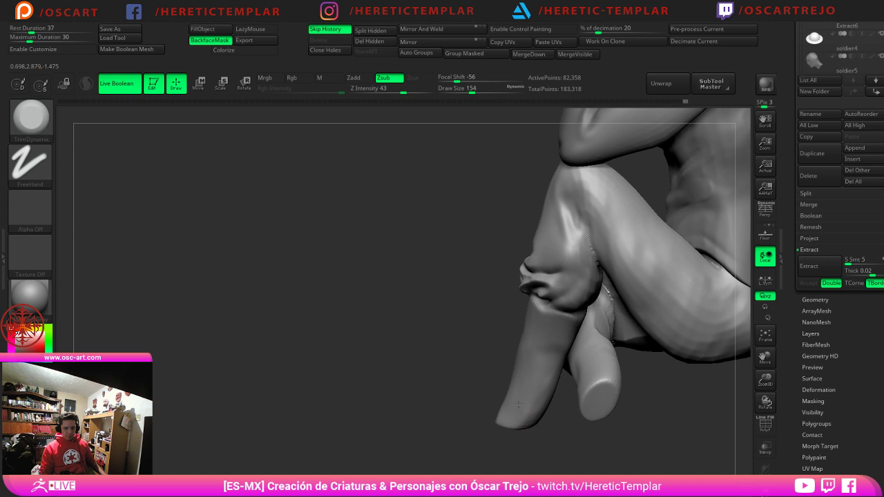
key("shift")
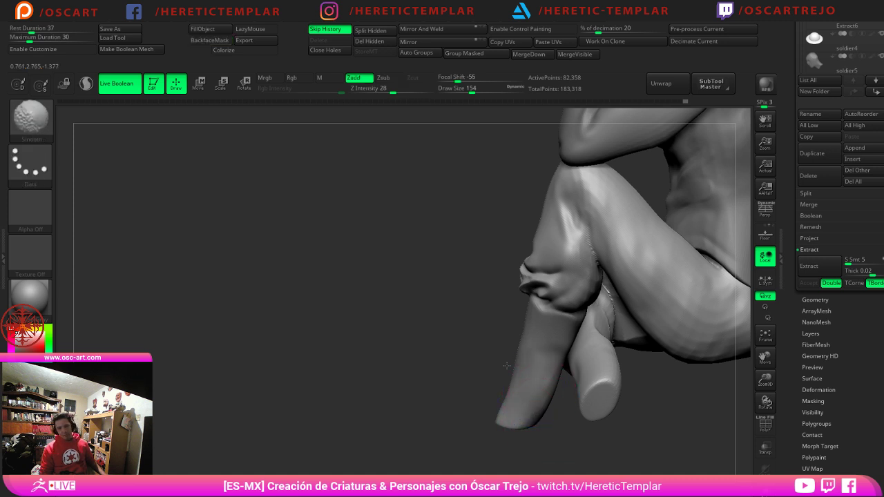
mouse_move(506, 366)
right_mouse_down()
mouse_move(625, 359)
mouse_move(633, 331)
mouse_move(647, 326)
mouse_move(659, 395)
right_mouse_up()
Step: Refine the folded leg's shin below the trouser edge, ending with TrimDynamic at draw size 154
key("b")
key("d")
key("s")
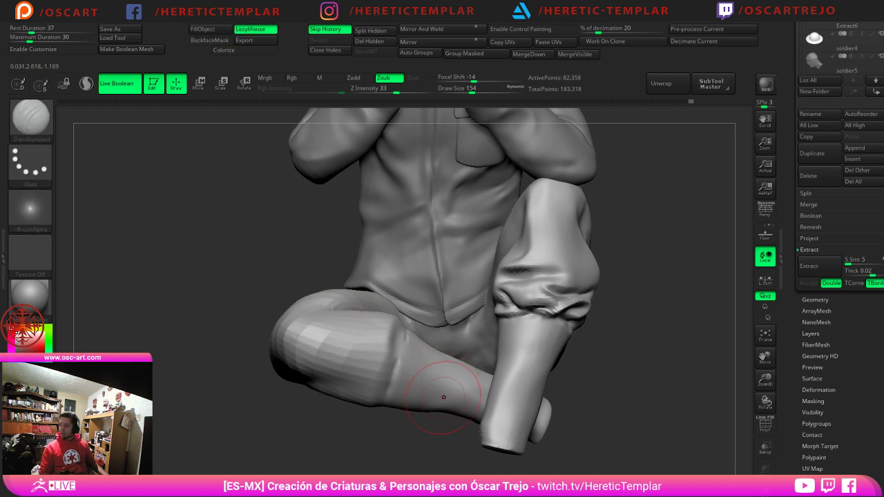
right_click_drag(403, 434, 332, 353)
key("b")
key("t")
key("d")
left_click_drag(464, 322, 450, 323)
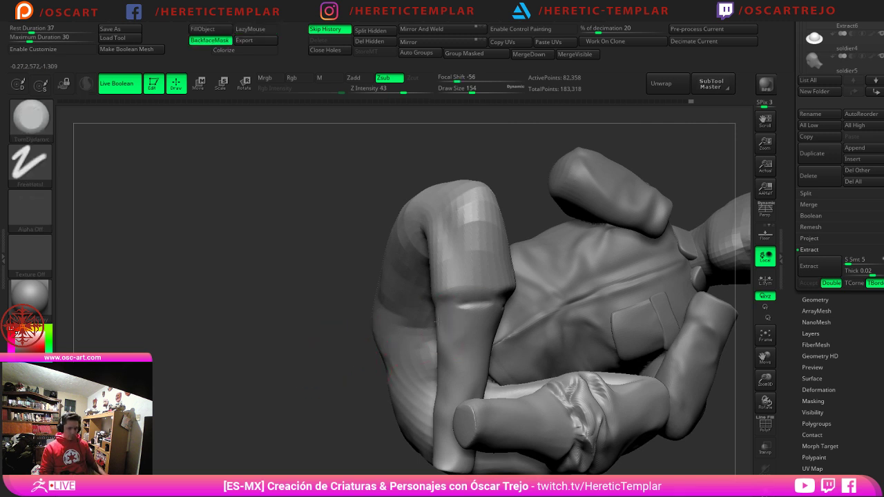
Step: Flatten the folded leg's calf below the trouser edge from several sides with TrimDynamic at draw size 217
right_click_drag(291, 365, 326, 358)
mouse_move(415, 330)
right_mouse_down()
mouse_move(486, 318)
mouse_move(452, 324)
right_mouse_up()
key("s")
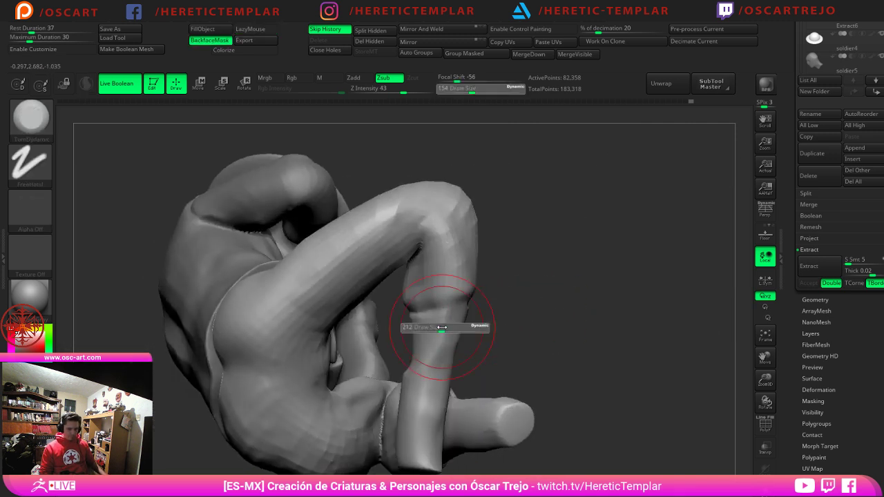
left_click(443, 328)
left_click_drag(440, 326, 456, 319)
right_click_drag(517, 321, 442, 325)
left_click_drag(444, 324, 454, 322)
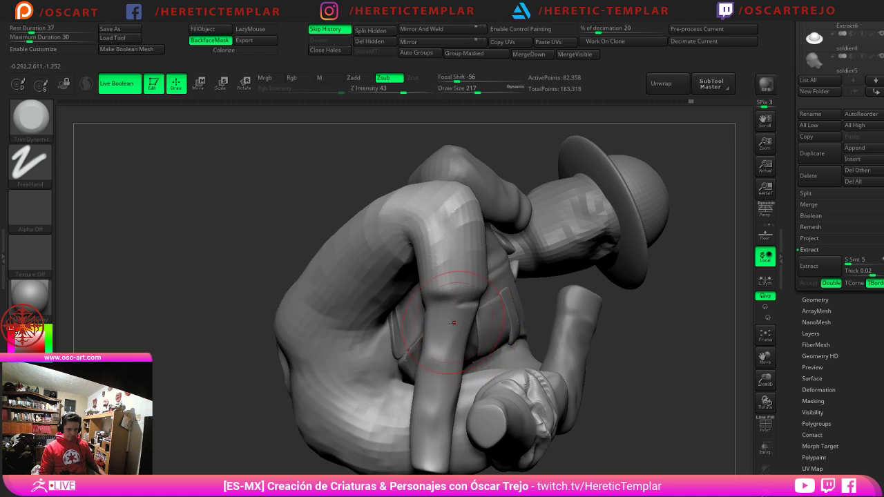
Step: Reshape the trouser edge behind the folded knee with the Move brush at draw size 217, and undo the last stroke
left_click_drag(668, 299, 651, 303)
key("b")
key("m")
key("v")
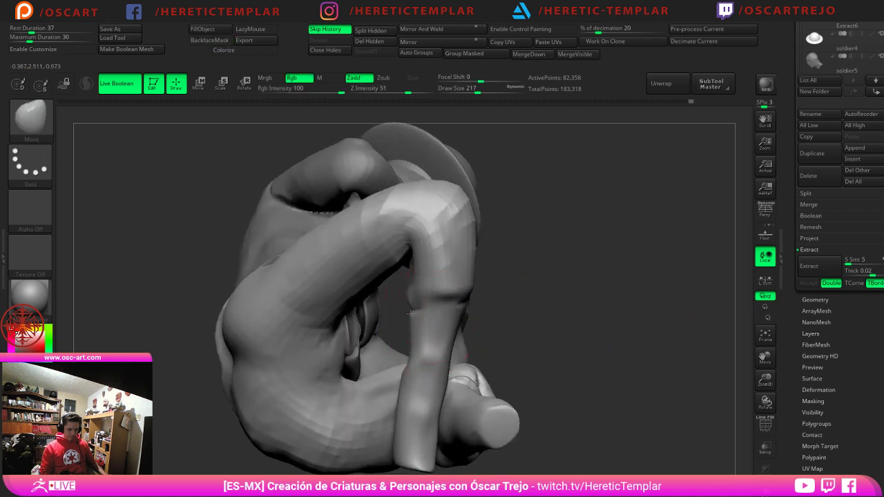
left_click_drag(410, 291, 405, 291)
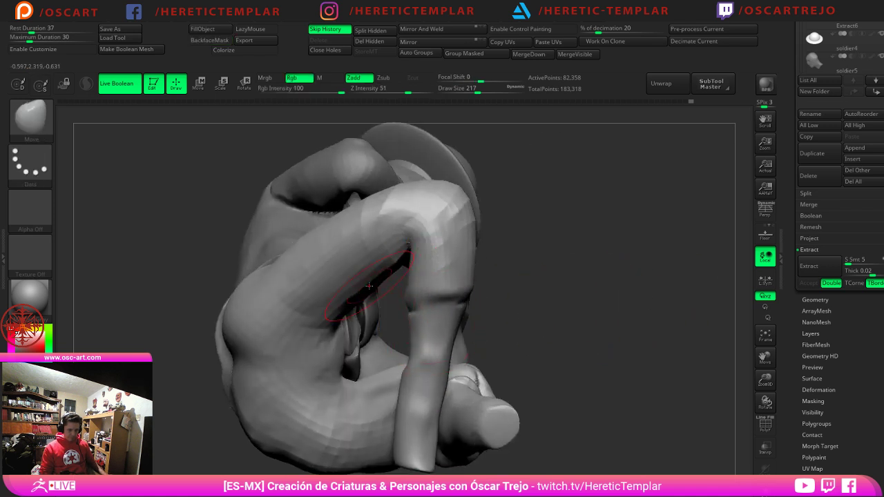
mouse_move(420, 260)
left_mouse_down()
mouse_move(405, 260)
mouse_move(414, 224)
left_mouse_up()
key("ctrl+z")
Step: Save the sculpt to disk as soldier3b
key("s")
mouse_move(545, 255)
left_mouse_down()
mouse_move(568, 259)
mouse_move(578, 343)
mouse_move(548, 358)
left_mouse_up()
left_click_drag(611, 300, 568, 367, "alt")
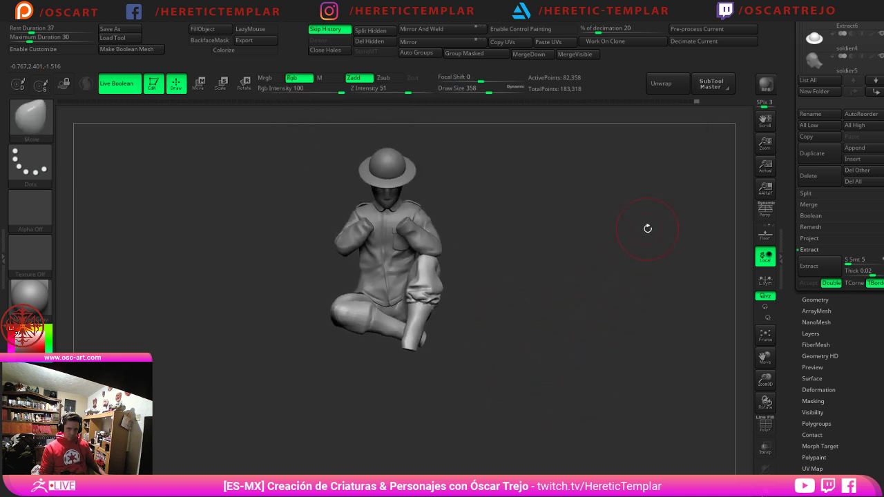
left_click_drag(792, 39, 808, 216)
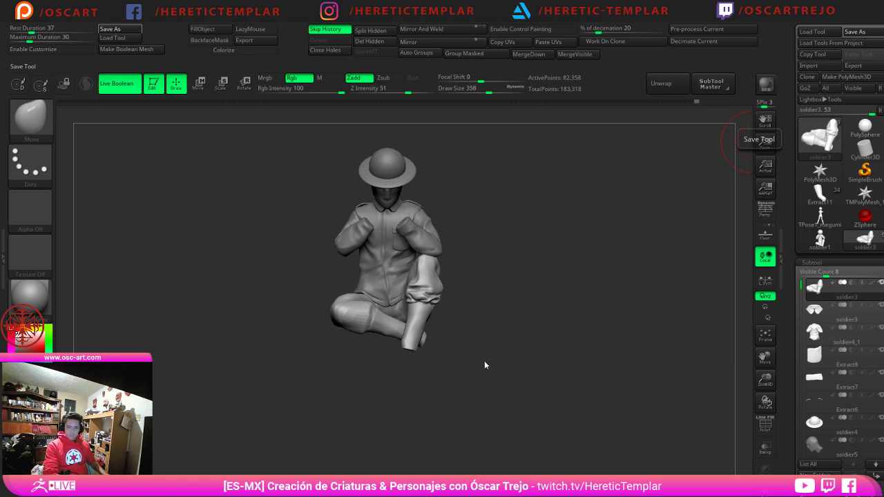
key("Return")
Step: Insert a sphere from the IMM Primitives brush over the left side of the soldier's face at draw size 167
mouse_move(540, 235)
left_mouse_down("alt")
mouse_move(563, 295)
mouse_move(637, 358)
mouse_move(583, 432)
left_mouse_up("alt")
key("s")
left_click_drag(544, 332, 541, 334)
left_click_drag(628, 243, 628, 286, "alt")
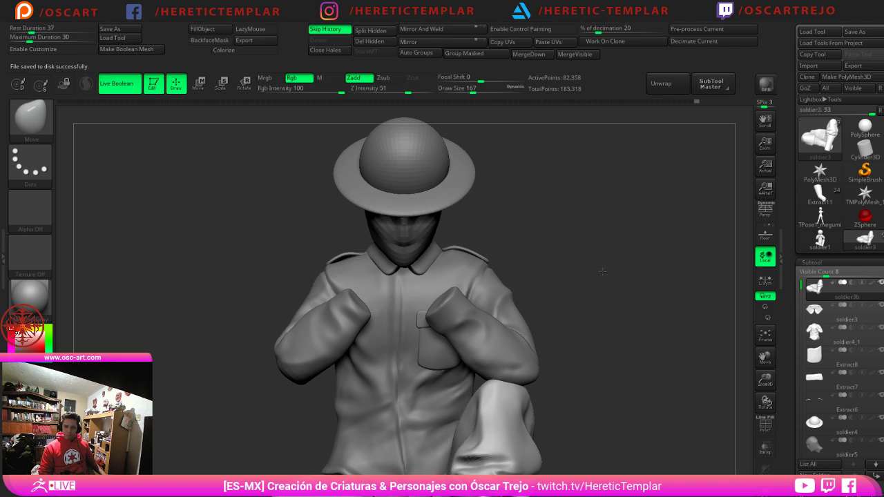
left_click_drag(602, 272, 632, 283, "alt")
left_click_drag(580, 197, 571, 287, "alt")
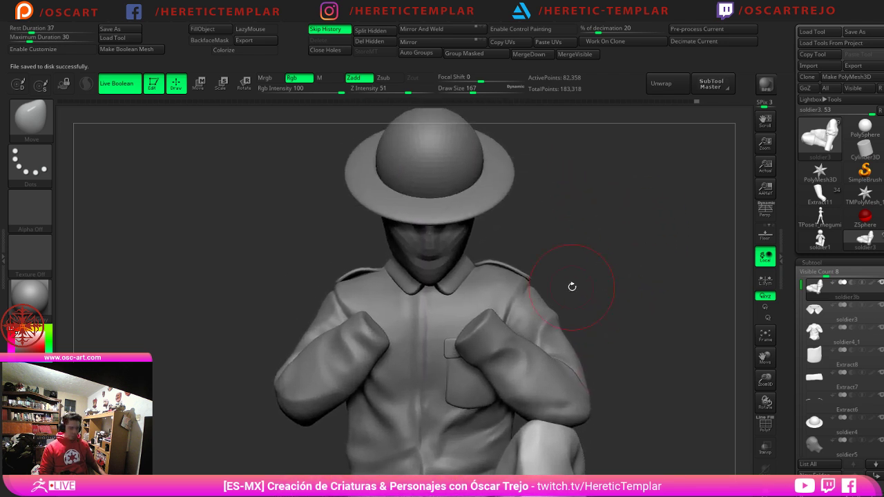
key("b")
key("i")
key("p")
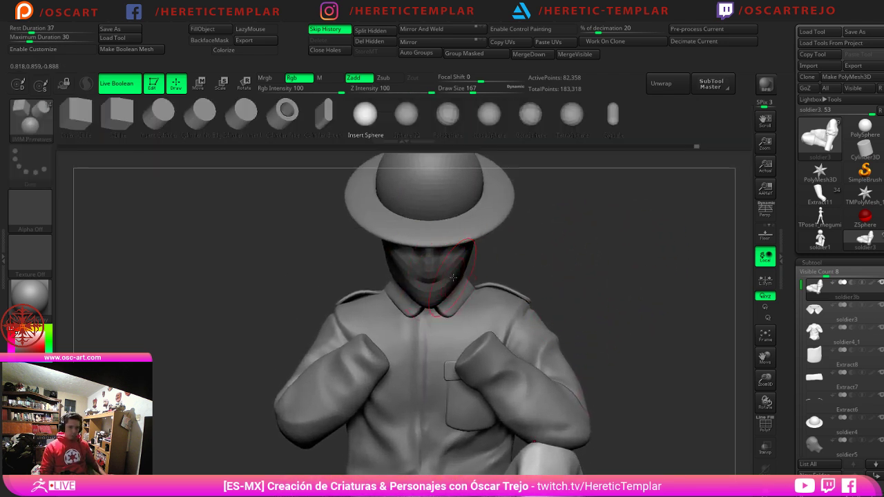
left_click_drag(442, 263, 451, 289)
Step: Stretch the sphere into a long flat palm in front of the face with the Move brush, starting at draw size 239
key("b")
key("m")
key("v")
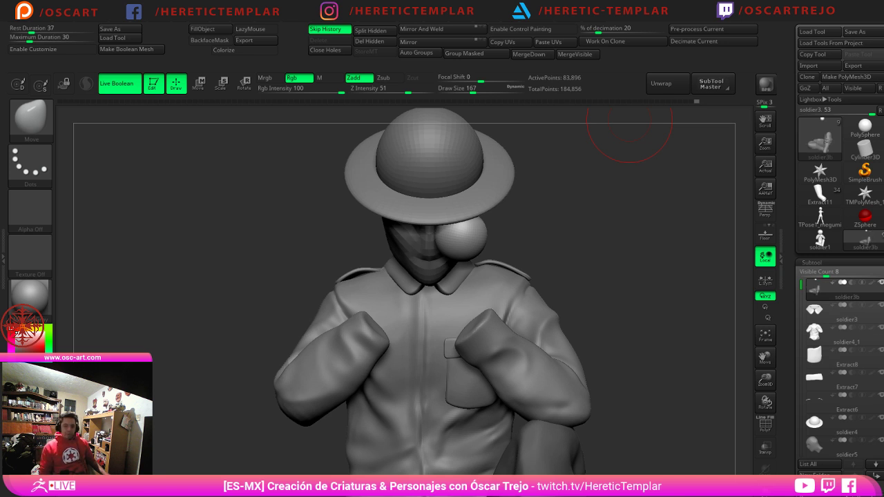
left_click_drag(629, 121, 483, 130)
key("s")
left_click_drag(519, 263, 523, 335)
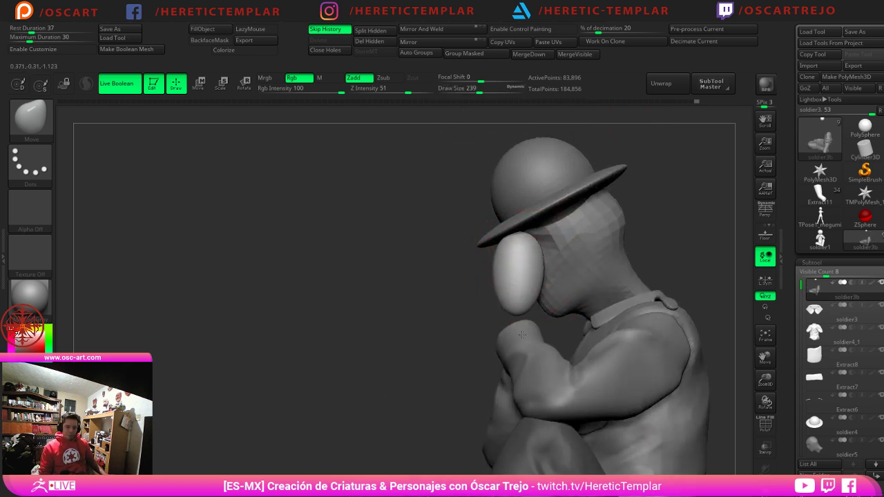
mouse_move(366, 304)
left_mouse_down()
mouse_move(477, 286)
mouse_move(508, 302)
mouse_move(496, 302)
mouse_move(493, 312)
left_mouse_up()
key("s")
left_click_drag(656, 219, 584, 223)
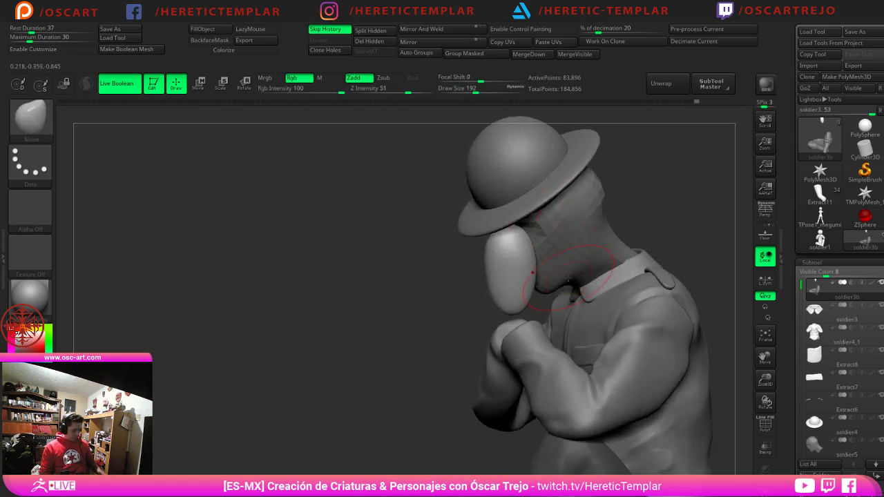
key("b")
key("i")
key("p")
left_click_drag(550, 280, 550, 297)
key("b")
key("m")
key("v")
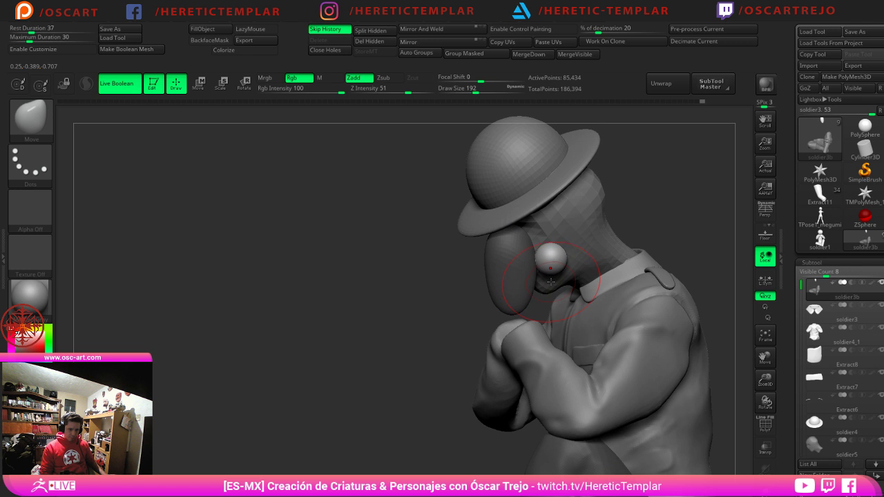
key("ctrl+z")
Step: Insert a small Insert Sphere primitive behind the palm, against the jaw, as the base for the thumb
key("b")
key("i")
key("m")
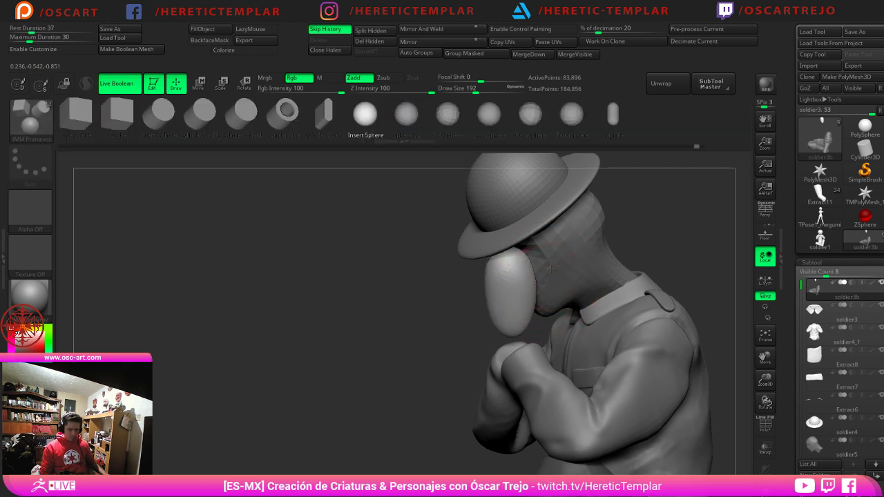
key("b")
key("m")
key("v")
Step: Shape the small sphere into an elongated, tilted thumb behind the palm with the Move brush, ending at draw size 212
key("s")
left_click_drag(546, 280, 539, 283)
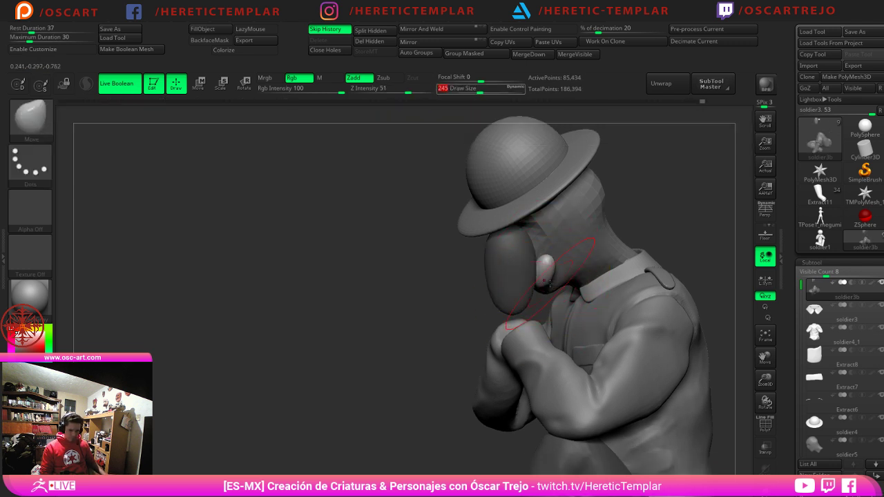
key("s")
left_click(556, 265)
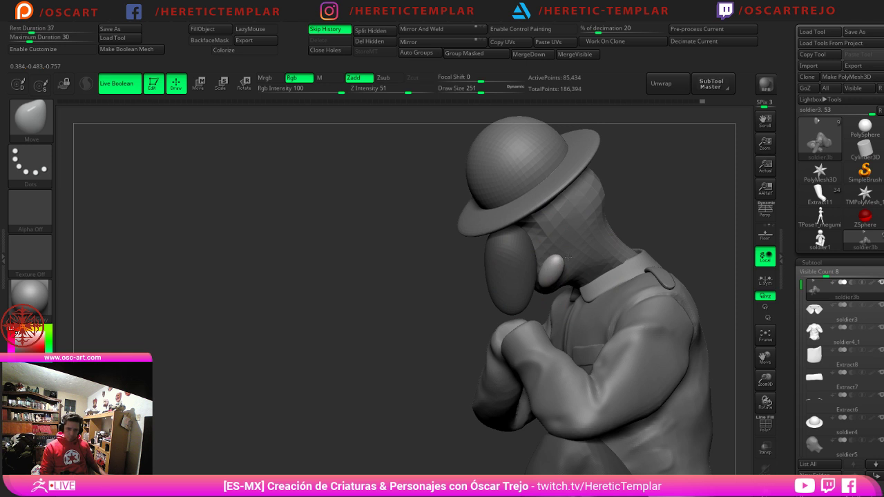
key("s")
left_click_drag(549, 282, 546, 282)
left_click_drag(546, 282, 545, 289)
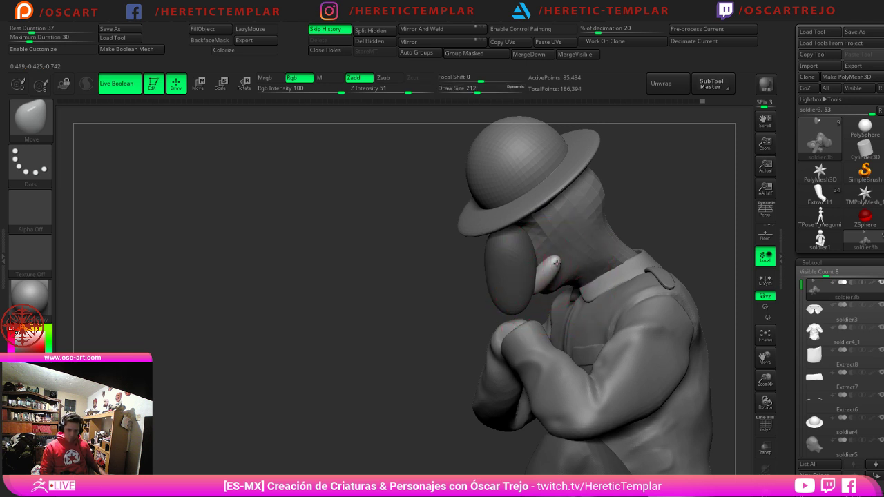
Step: Isolate the palm and thumb pieces and split them from the legs into their own subtool
left_click_drag(421, 311, 641, 299)
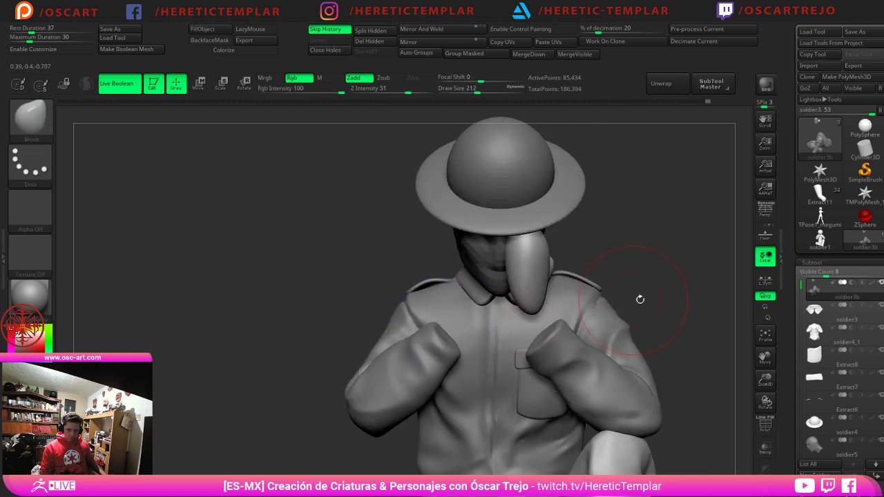
left_click_drag(686, 150, 414, 338, "ctrl+shift")
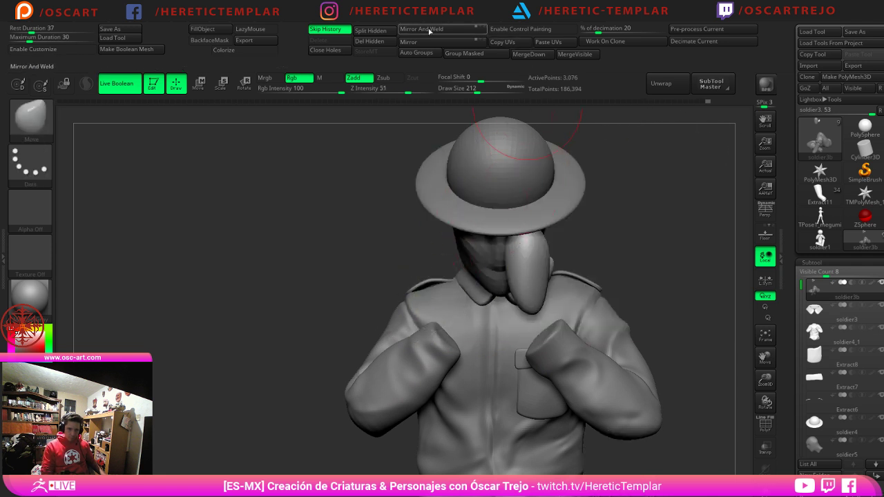
left_click(373, 32)
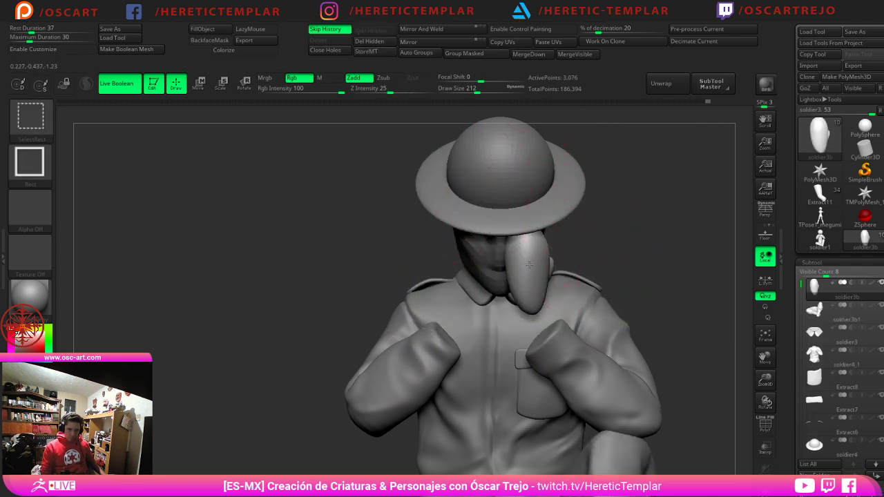
Step: Isolate the palm, flatten its front surface with TrimDynamic at draw size 212, and show the thumb again
left_click(538, 260, "ctrl+shift")
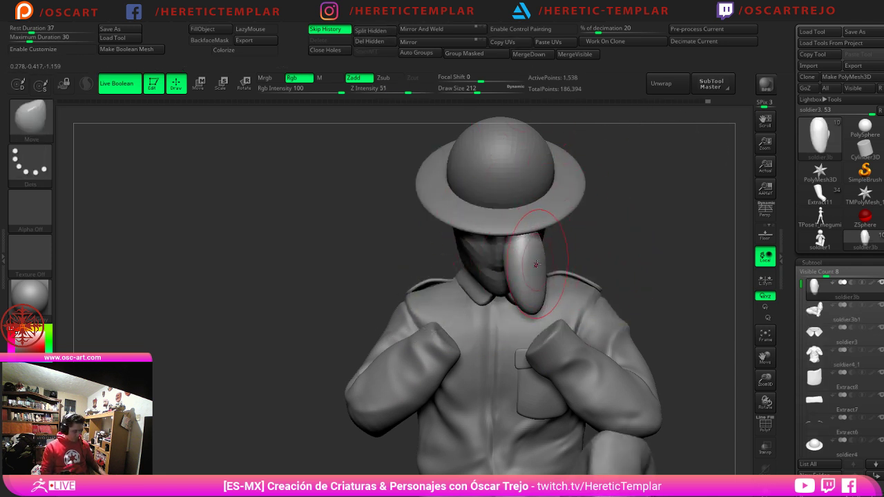
key("b")
key("t")
key("d")
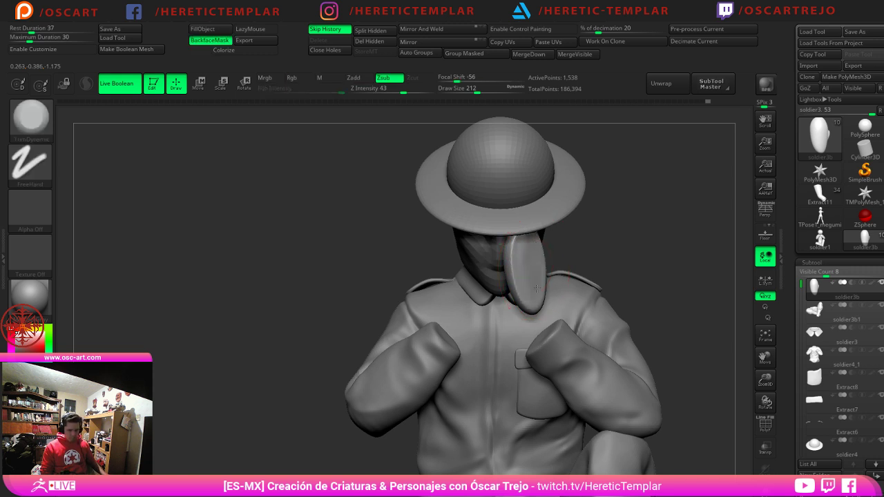
left_click(608, 258, "ctrl+shift")
left_click_drag(653, 239, 589, 245)
left_click_drag(453, 292, 625, 282)
left_click_drag(528, 268, 533, 311)
Step: Insert another sphere primitive below the palm, near the left sleeve opening, as the base for the wrist
key("b")
key("i")
key("p")
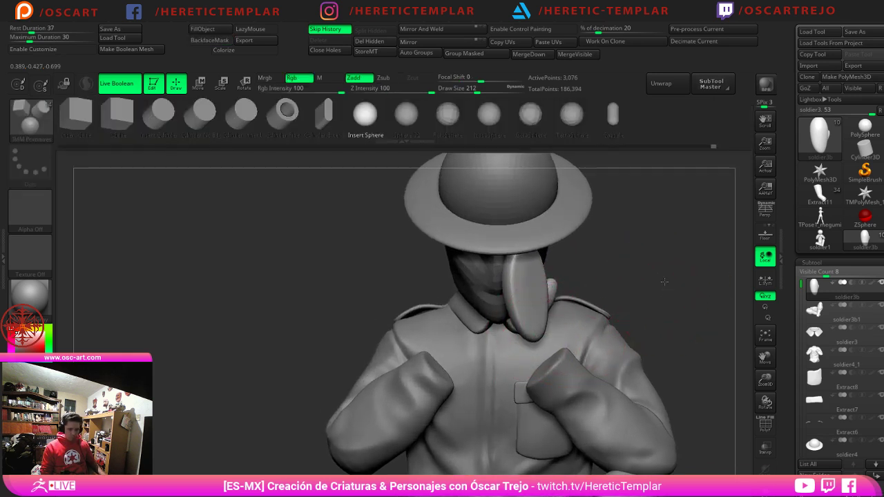
mouse_move(665, 282)
left_mouse_down()
mouse_move(584, 303)
mouse_move(595, 351)
left_mouse_up()
Step: Stretch the new sphere into a wrist linking the left sleeve and the palm with the Move brush at draw size 365
key("b")
key("m")
key("v")
key("]")
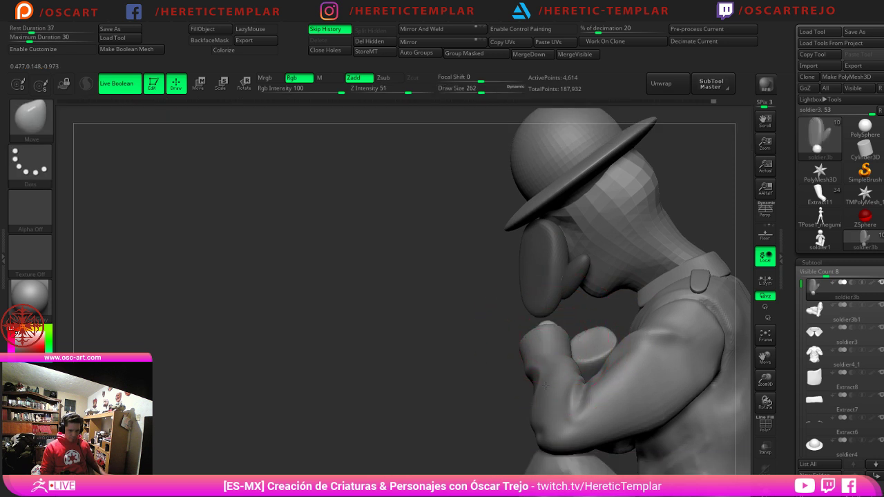
mouse_move(454, 358)
left_mouse_down()
mouse_move(521, 350)
mouse_move(563, 313)
left_mouse_up()
key("]")
key("]")
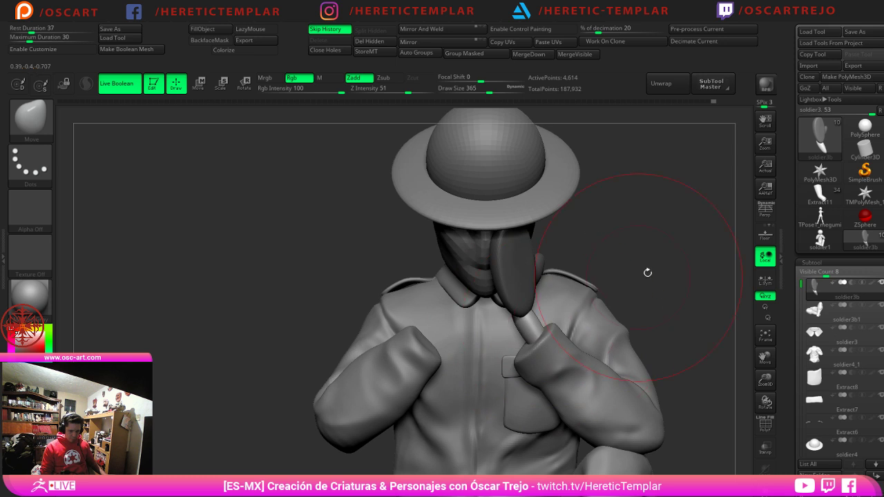
Step: Refine the wrist where it meets the palm and left sleeve with the Move brush, and smooth it at draw size 167
left_click_drag(647, 273, 535, 315)
key("s")
mouse_move(420, 339)
left_mouse_down()
mouse_move(531, 337)
mouse_move(540, 346)
mouse_move(527, 349)
mouse_move(516, 335)
left_mouse_up()
key("b")
key("i")
key("n")
key("s")
key("b")
key("m")
key("v")
key("s")
left_click_drag(508, 324, 511, 325)
left_click_drag(557, 306, 572, 310)
key("s")
key("shift")
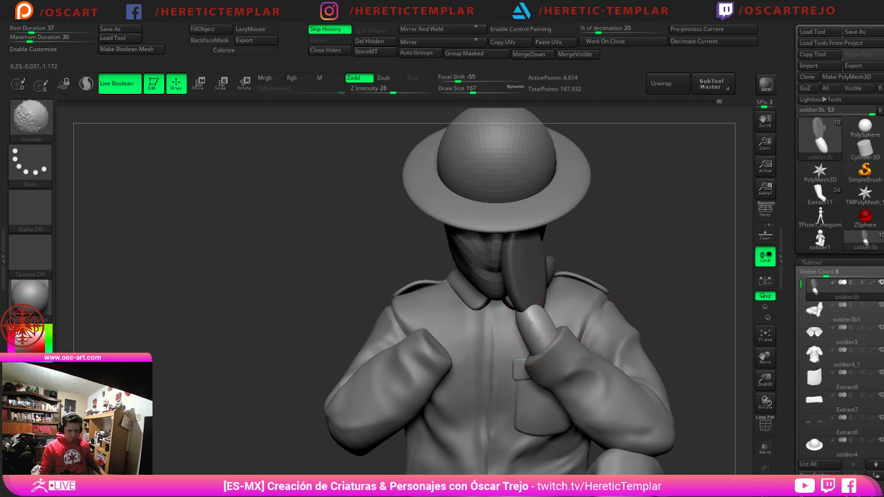
Step: Mirror and weld the palm, thumb and wrist to create the soldier's opposite hand
mouse_move(667, 266)
left_mouse_down("ctrl")
mouse_move(685, 276)
mouse_move(649, 249)
mouse_move(618, 183)
left_mouse_up("ctrl")
key("w")
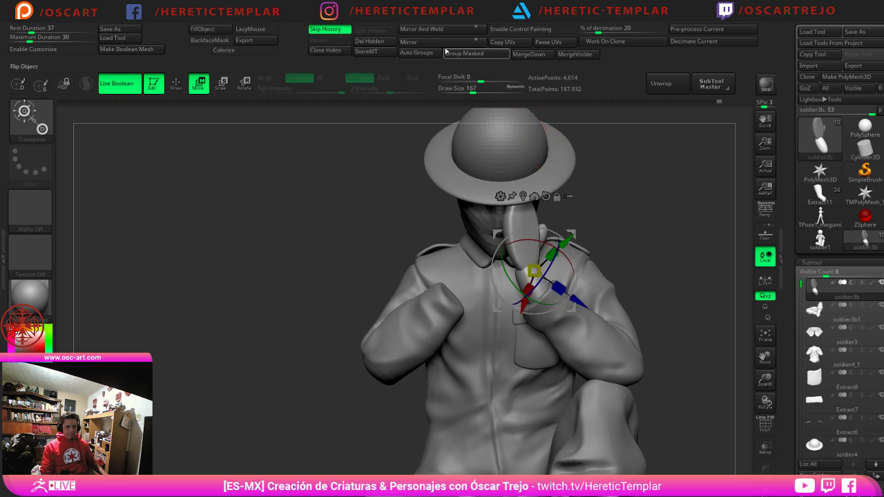
left_click(439, 43)
left_click(442, 31)
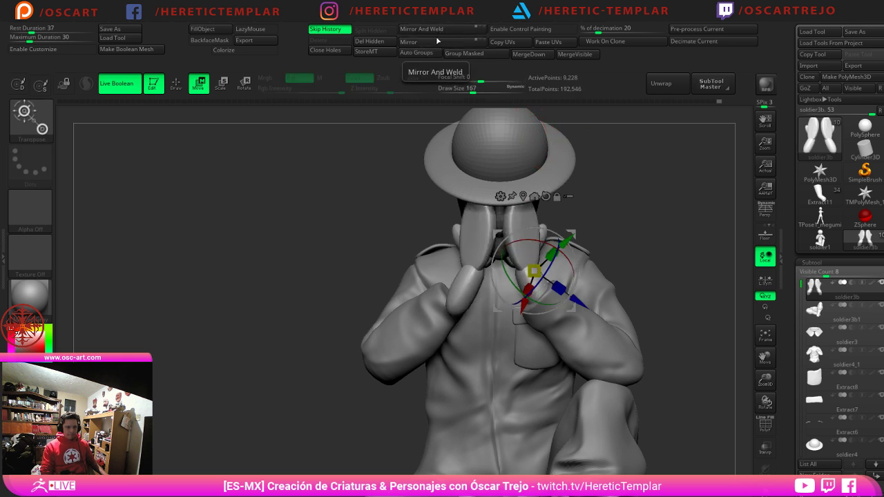
key("q")
Step: Turn on the polyframe display and assign separate polygroups to the hand pieces with Auto Groups
mouse_move(636, 161)
left_mouse_down("ctrl")
mouse_move(552, 290)
mouse_move(496, 353)
left_mouse_up("ctrl")
key("shift+f")
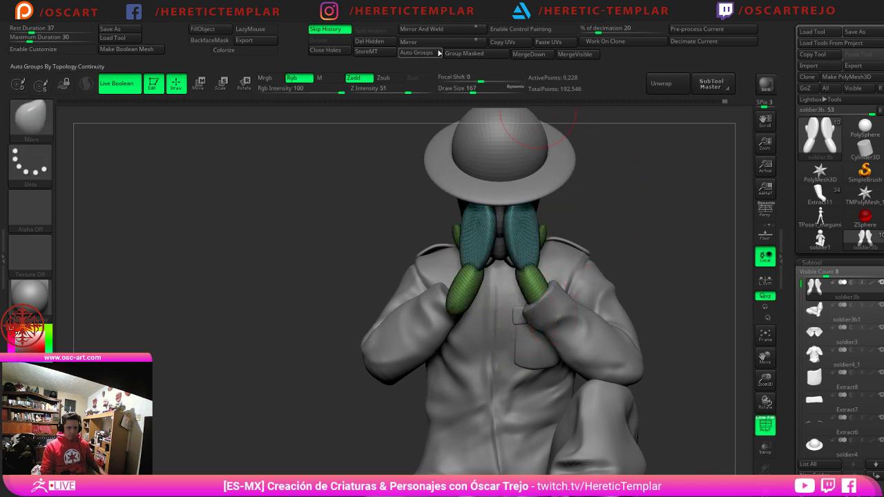
left_click(416, 54)
Step: Isolate the palm, thumb and wrist of the soldier's right hand, mask them, and show both hands again
left_click(478, 241, "ctrl+shift")
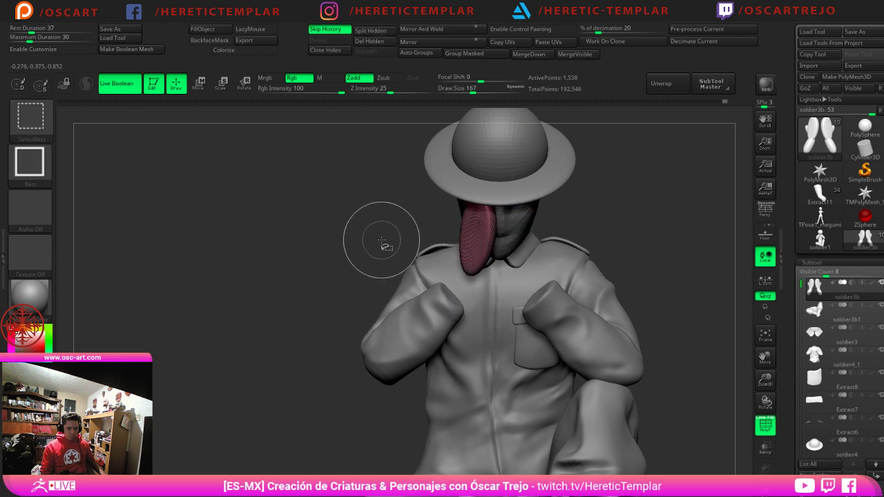
left_click_drag(382, 244, 365, 242, "ctrl+shift")
left_click(464, 243, "ctrl+shift")
left_click(467, 279, "ctrl+shift")
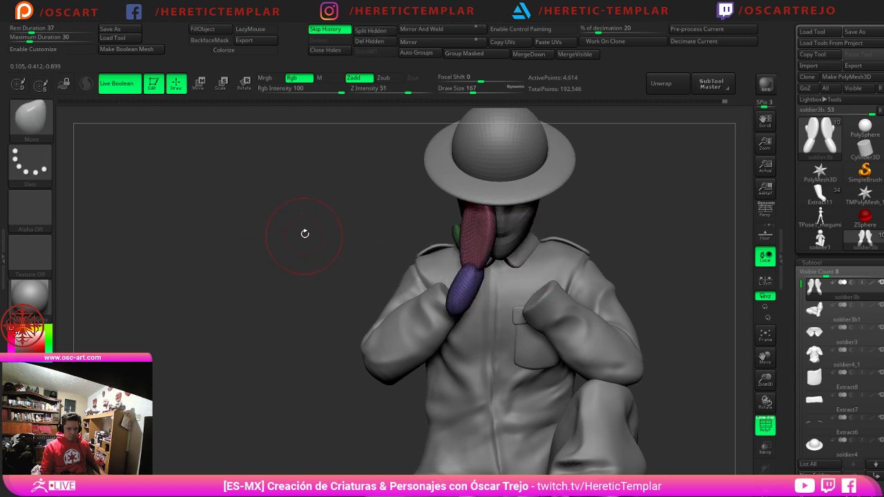
left_click_drag(297, 181, 361, 231, "ctrl")
left_click(323, 309, "ctrl+shift")
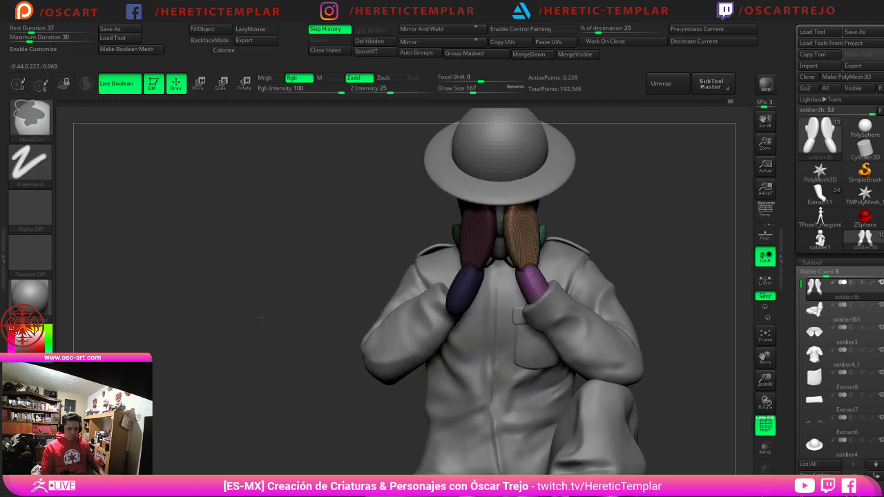
Step: Reposition the soldier's right hand to line up with the face and sleeve opening, using the transform gizmo
left_click_drag(247, 327, 356, 326)
key("w")
left_click_drag(483, 239, 458, 268)
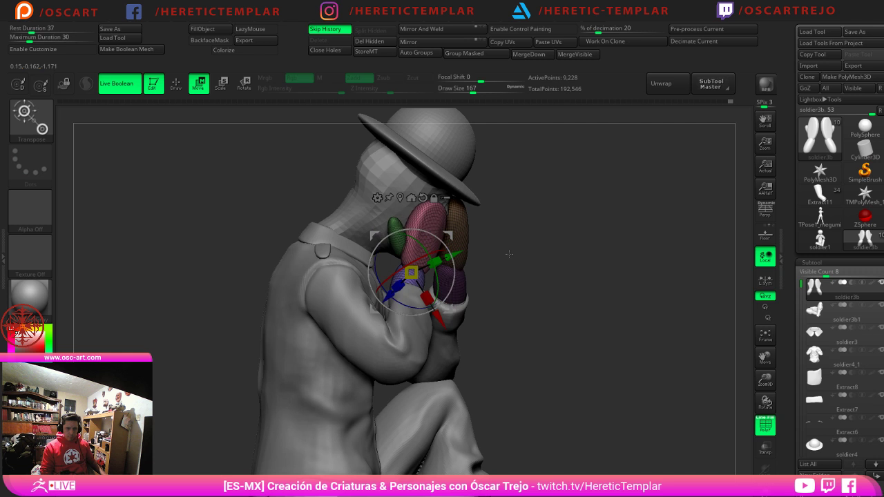
left_click_drag(507, 254, 444, 284)
left_click_drag(449, 235, 468, 231)
key("q")
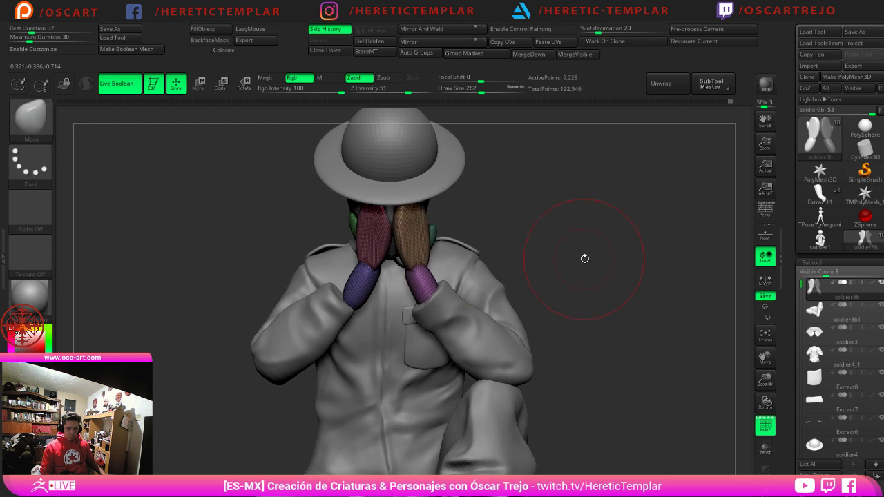
mouse_move(584, 257)
left_mouse_down()
mouse_move(563, 227)
mouse_move(609, 256)
mouse_move(559, 242)
mouse_move(556, 256)
left_mouse_up()
Step: Select the jacket, isolate and mask its right sleeve, and show the whole jacket again
left_click(333, 315, "alt")
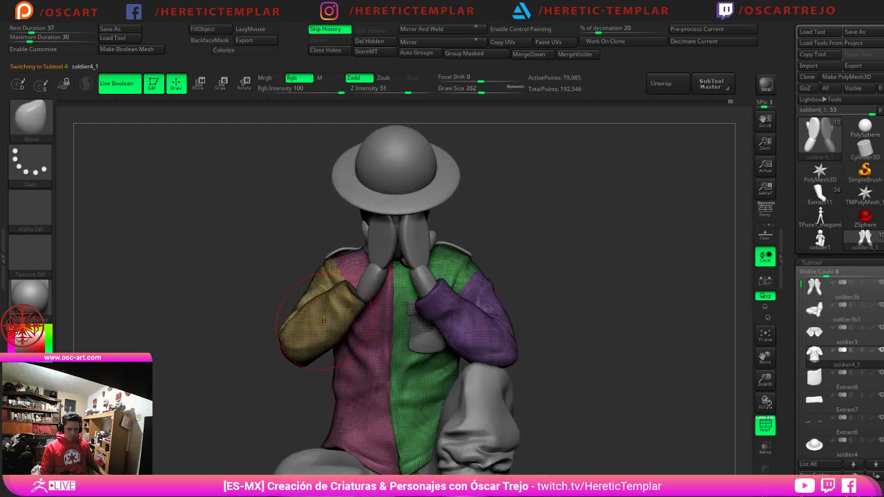
left_click(320, 320, "ctrl+shift")
left_click(256, 367, "ctrl+shift")
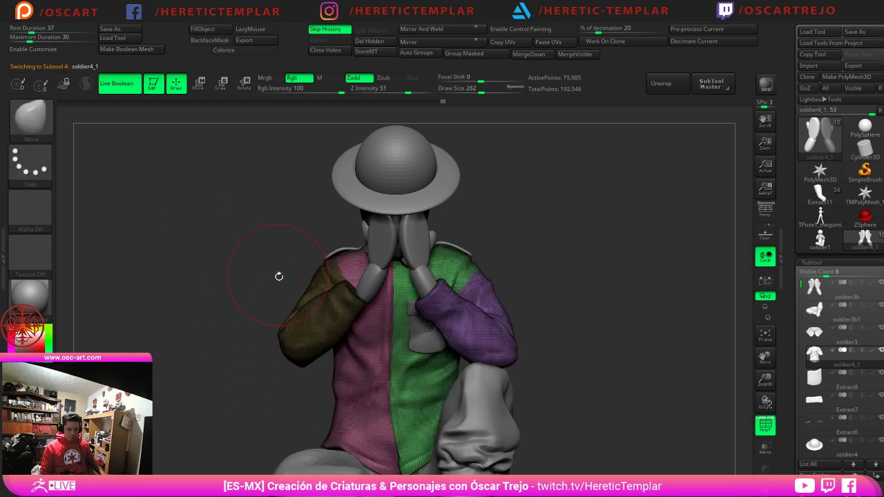
Step: Invert the mask, reshape the right sleeve with the Move brush at draw size 372, clear the mask and hide the polyframe
key("s")
left_click_drag(343, 309, 368, 299)
key("ctrl+i")
left_click_drag(305, 316, 299, 333)
left_click_drag(214, 376, 235, 386, "ctrl")
right_click_drag(235, 387, 238, 345, "ctrl")
key("shift+f")
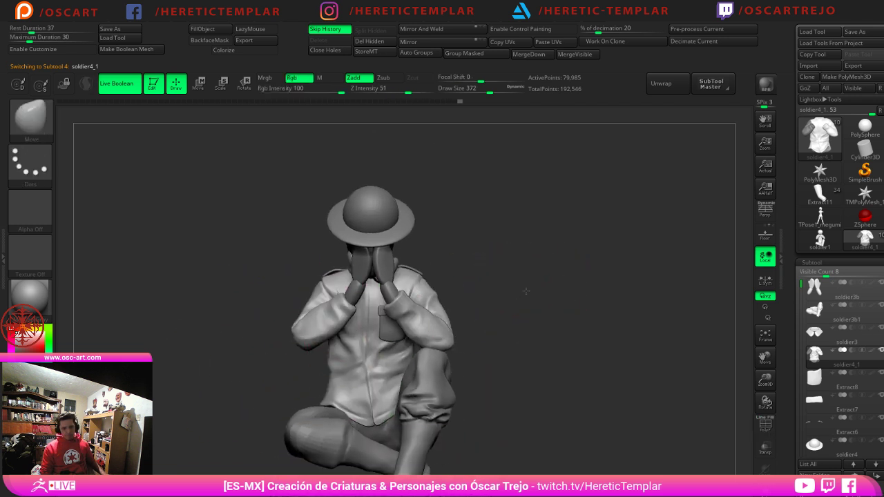
Step: Switch from the jacket to the block-out hands and set the Move brush's draw size to 393
left_click_drag(525, 291, 552, 259, "alt")
key("s")
left_click_drag(420, 298, 432, 298)
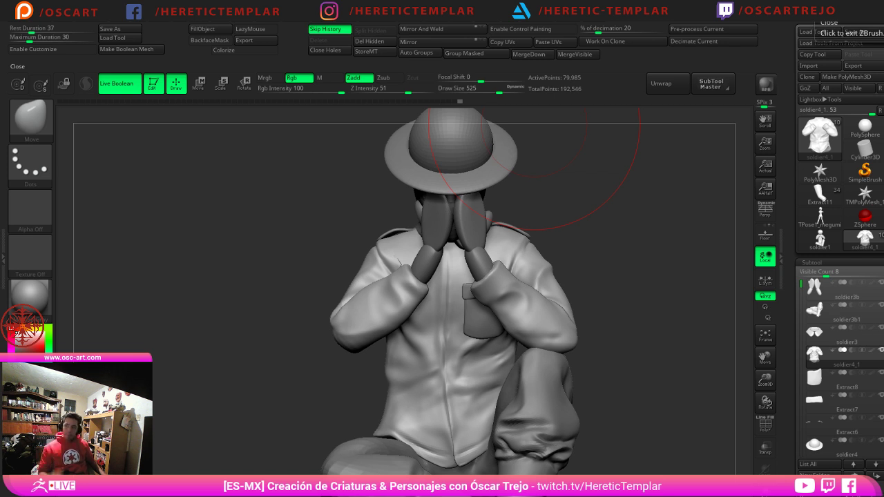
left_click(413, 271, "alt")
key("s")
left_click(418, 283)
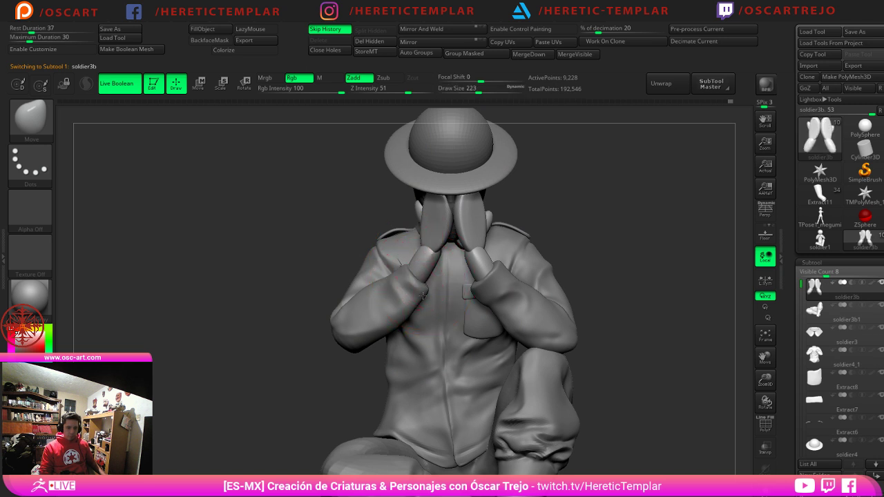
key("s")
left_click(487, 271)
mouse_move(611, 238)
left_mouse_down("alt")
mouse_move(596, 193)
mouse_move(634, 235)
mouse_move(603, 223)
mouse_move(651, 301)
left_mouse_up("alt")
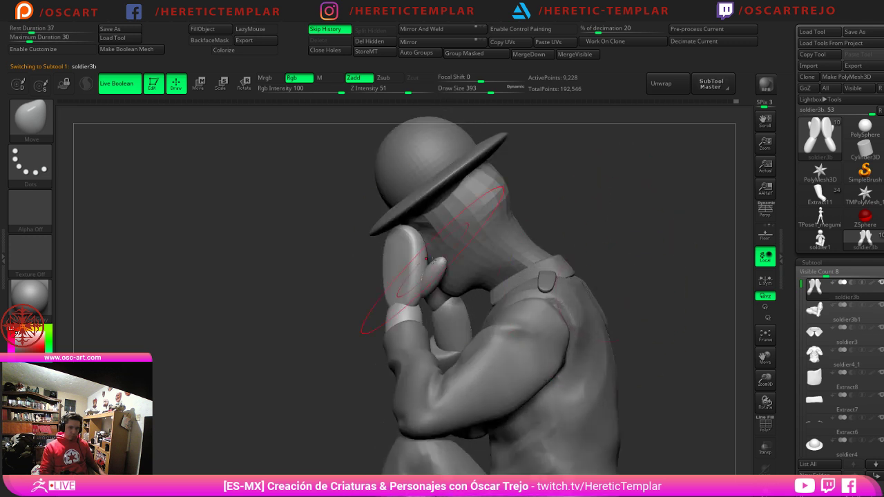
Step: Reshape the soldier's left palm with the Move brush at draw size 299, masking the other hand parts, and clear the mask
left_click(418, 258, "ctrl+shift")
left_click_drag(331, 278, 442, 273)
key("s")
left_click(388, 263)
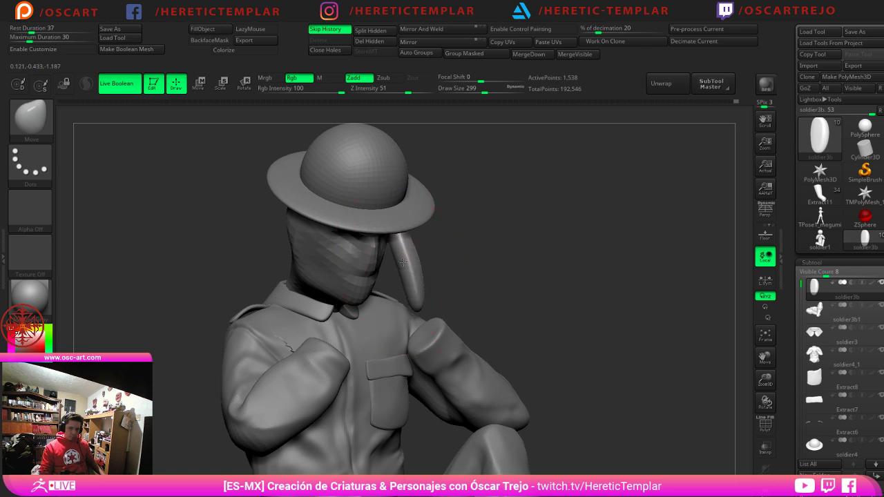
left_click(501, 272, "ctrl+shift")
left_click_drag(502, 274, 599, 267, "shift")
left_click(409, 268, "ctrl+shift")
left_click_drag(546, 182, 330, 374, "ctrl")
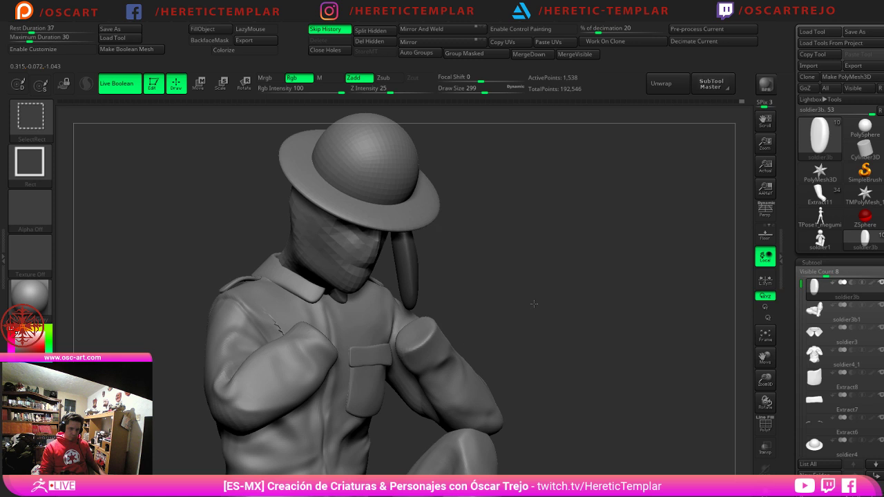
left_click(531, 304, "ctrl+shift")
left_click(510, 295, "ctrl")
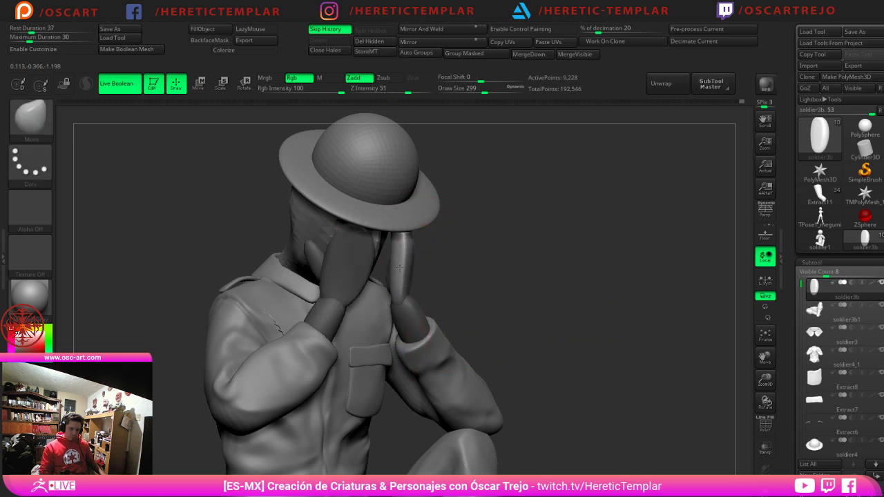
left_click_drag(399, 268, 404, 269)
mouse_move(522, 265)
left_mouse_down("ctrl")
mouse_move(533, 280)
mouse_move(508, 266)
mouse_move(554, 263)
mouse_move(557, 249)
left_mouse_up("ctrl")
Step: Isolate and mask the soldier's right palm, show both hands again, and invert the mask
left_click(376, 274, "ctrl+shift")
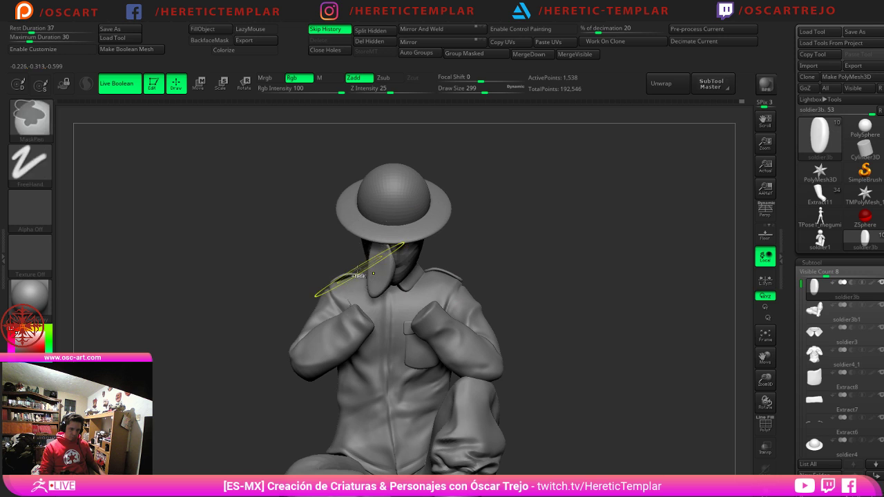
left_click_drag(283, 192, 483, 344, "ctrl")
left_click(560, 289, "ctrl+shift")
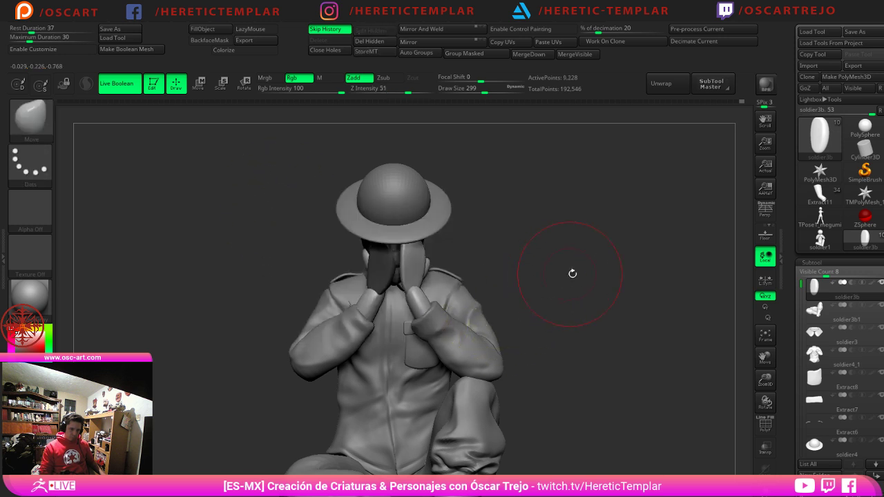
mouse_move(572, 274)
left_mouse_down()
mouse_move(612, 221)
mouse_move(612, 241)
left_mouse_up()
left_click(580, 263, "ctrl")
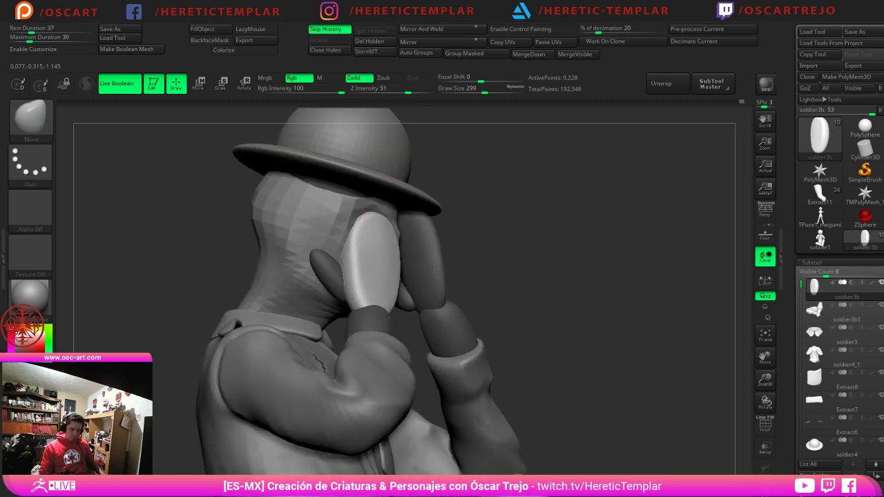
Step: Reshape the soldier's right palm against the face and wrist with the Move brush at draw sizes 167 and 217
left_click_drag(479, 261, 500, 258)
key("s")
left_click_drag(437, 262, 425, 263)
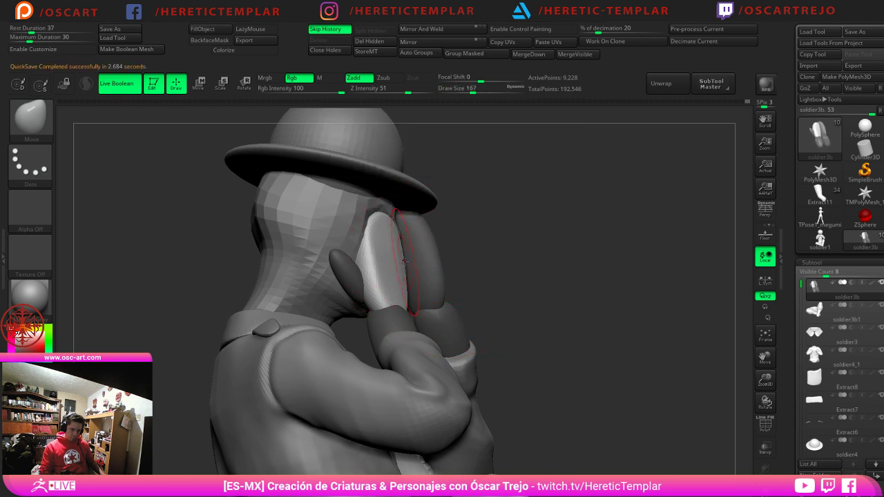
key("s")
left_click_drag(377, 256, 416, 255)
left_click_drag(580, 259, 468, 267)
key("s")
left_click_drag(403, 264, 412, 265)
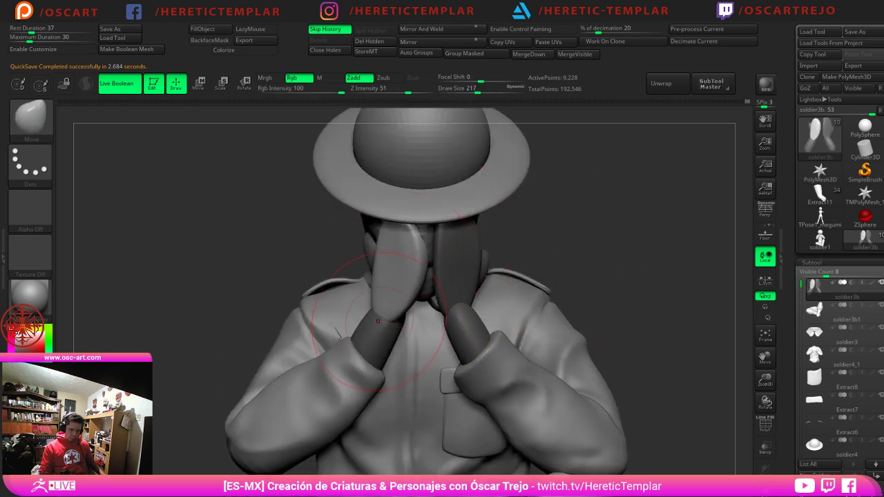
left_click_drag(378, 321, 395, 320)
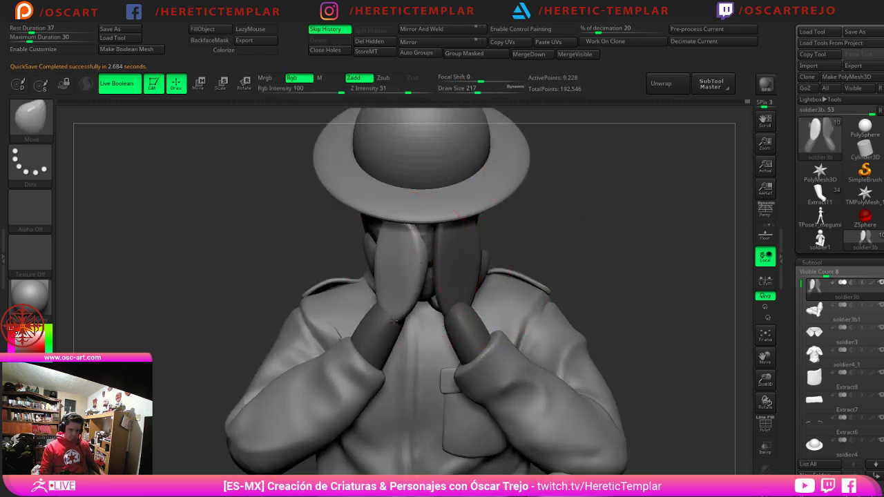
Step: Invert the mask, pull the soldier's left palm inward with the Move brush at draw size 217, and clear the mask
left_click(560, 241, "ctrl")
left_click_drag(438, 240, 420, 239)
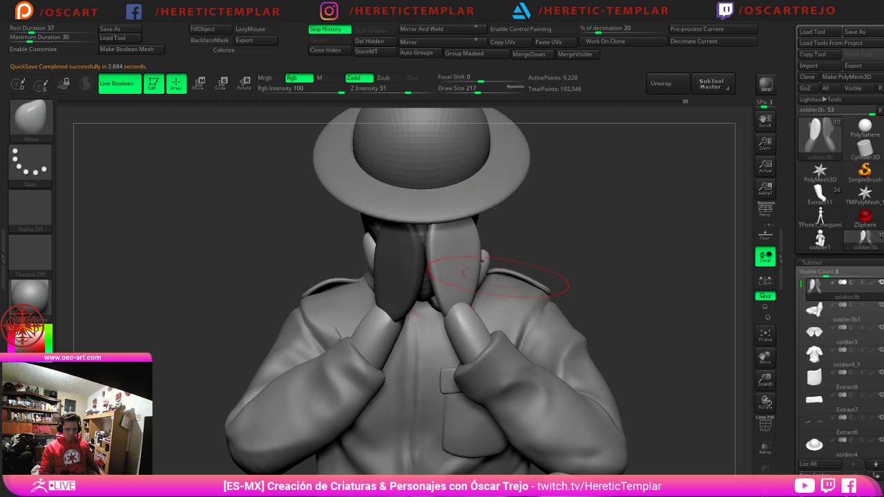
mouse_move(632, 281)
left_mouse_down("alt")
mouse_move(643, 229)
mouse_move(627, 217)
mouse_move(605, 232)
mouse_move(631, 228)
mouse_move(626, 295)
left_mouse_up("alt")
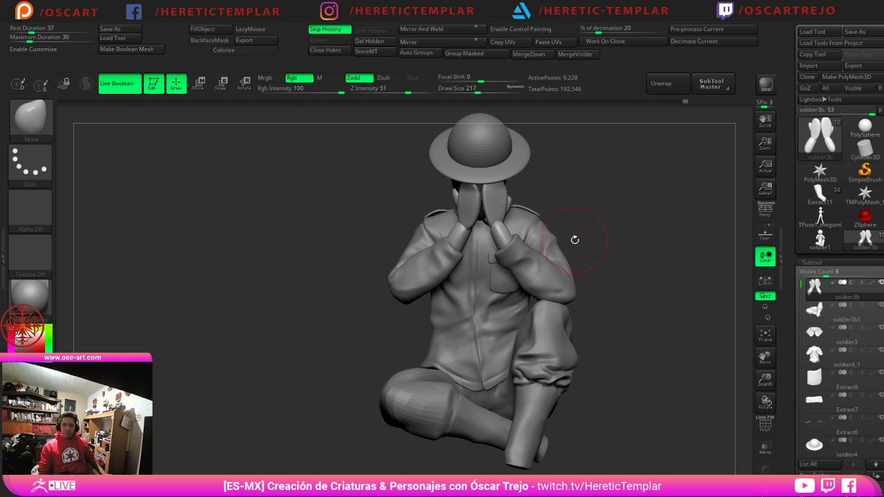
Step: Select the helmet and use the transform gizmo to rotate and move it until its brim sits more level above the hands
left_click_drag(635, 193, 615, 302, "alt")
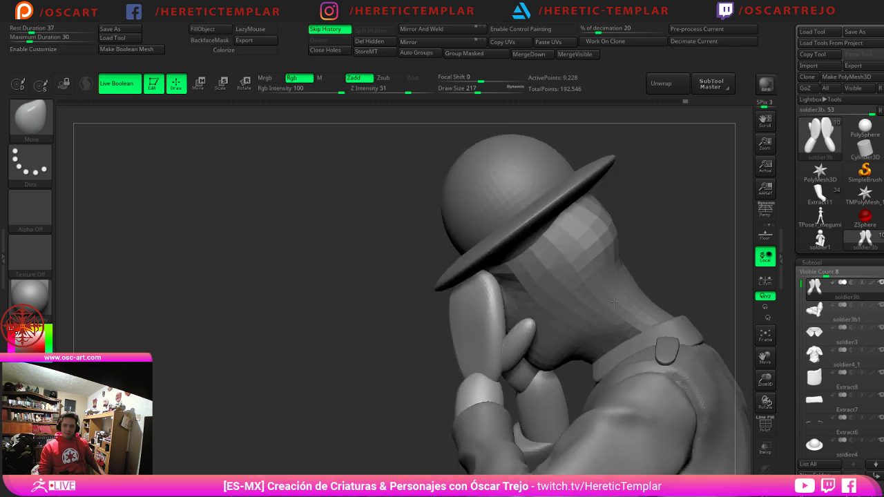
left_click(524, 229, "alt")
key("w")
left_click_drag(549, 185, 569, 199)
left_click_drag(333, 304, 432, 309)
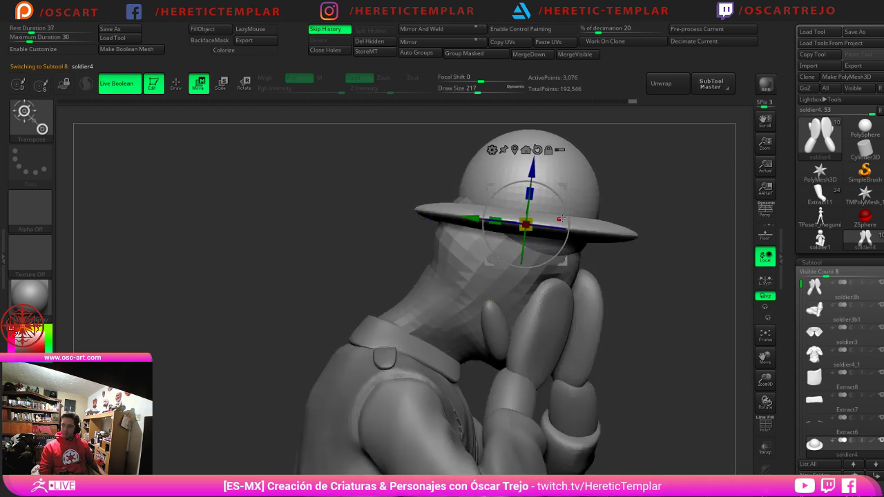
left_click_drag(526, 222, 509, 240)
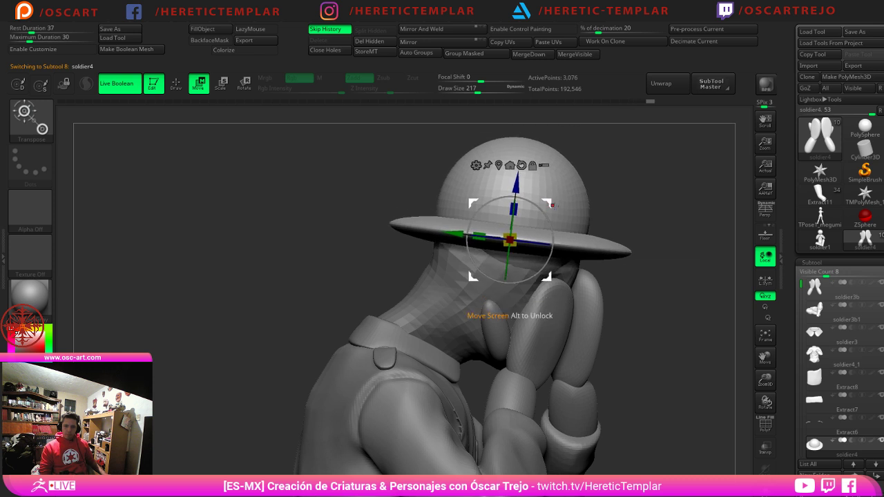
key("q")
mouse_move(668, 290)
left_mouse_down()
mouse_move(638, 250)
mouse_move(667, 235)
mouse_move(686, 278)
mouse_move(640, 259)
left_mouse_up()
key("w")
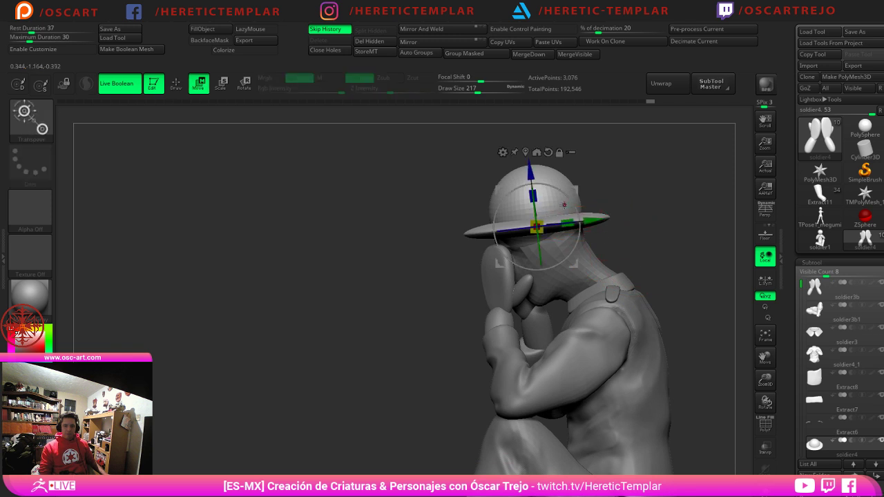
key("q")
left_click_drag(649, 212, 702, 212)
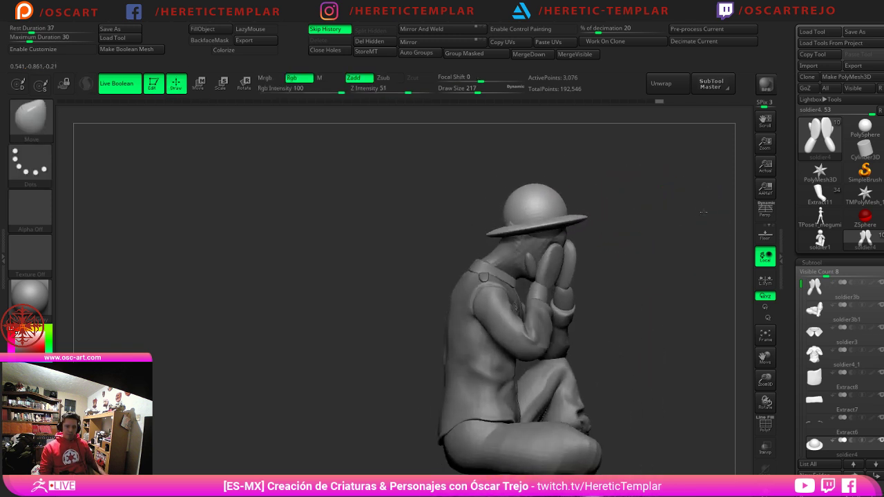
mouse_move(641, 230)
left_mouse_down()
mouse_move(618, 232)
mouse_move(642, 231)
left_mouse_up()
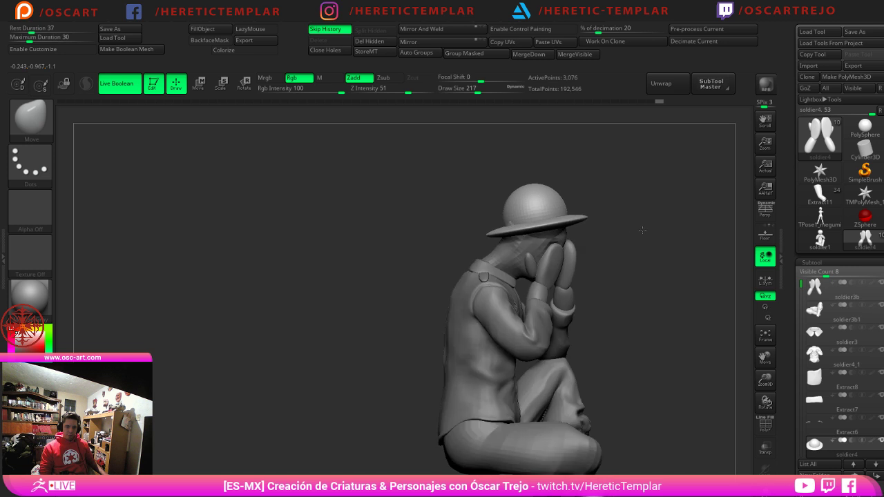
Step: Select the jacket collar and adjust its back edge around the neck with the Move brush at draw size 393
left_click(481, 269, "alt")
key("s")
mouse_move(474, 271)
left_mouse_down()
mouse_move(486, 272)
mouse_move(477, 264)
left_mouse_up()
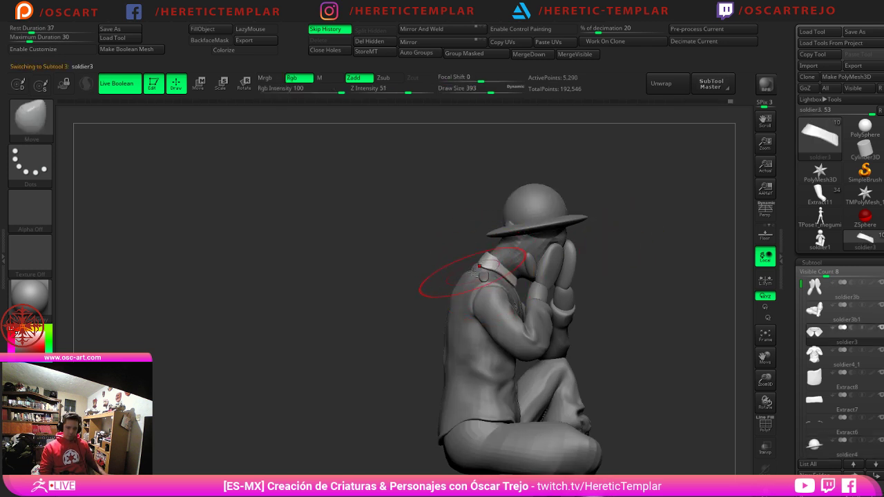
left_click_drag(436, 272, 358, 278)
Step: Select the jacket and reshape its upper back behind the collar with the Move brush
left_click_drag(582, 250, 587, 276, "alt")
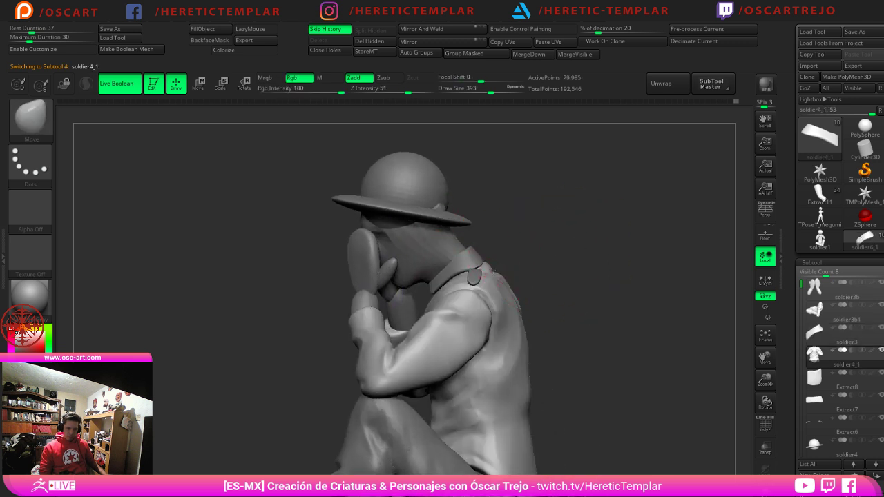
mouse_move(533, 271)
left_mouse_down()
mouse_move(446, 273)
mouse_move(476, 277)
mouse_move(445, 286)
mouse_move(526, 264)
mouse_move(582, 260)
left_mouse_up()
key("s")
key("s")
mouse_move(507, 297)
left_mouse_down()
mouse_move(531, 284)
mouse_move(489, 266)
left_mouse_up()
key("s")
Step: Select the head and reshape the neck and lower face with the Move brush at draw sizes 228 and 187
left_click(481, 258, "alt")
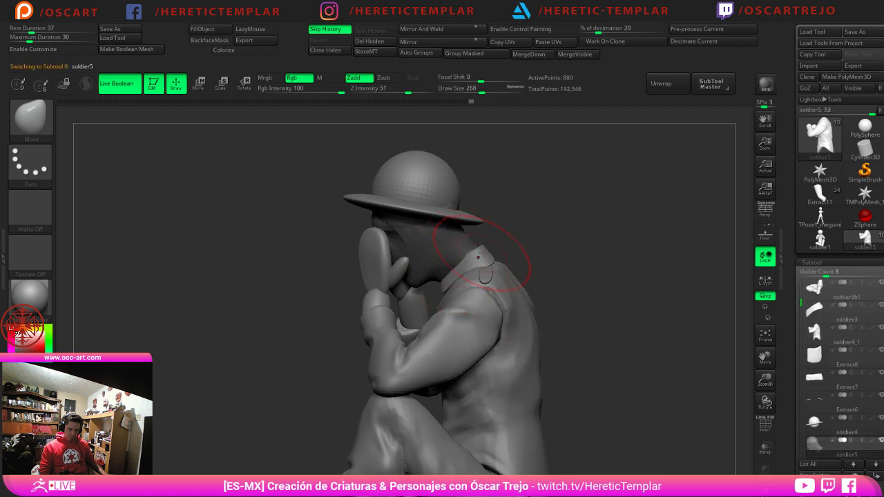
mouse_move(523, 238)
left_mouse_down()
mouse_move(556, 214)
mouse_move(574, 235)
left_mouse_up()
key("s")
left_click_drag(473, 263, 469, 262)
left_click_drag(460, 257, 467, 260)
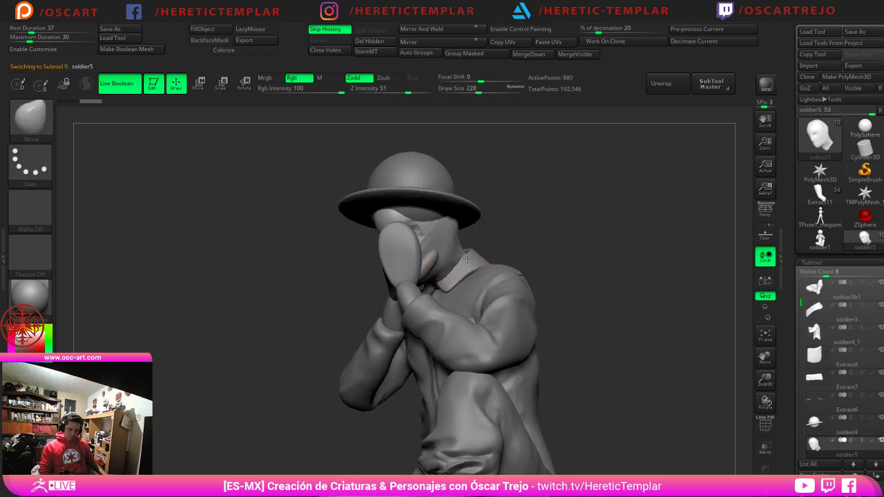
left_click_drag(545, 243, 421, 281)
key("s")
key("s")
left_click_drag(412, 285, 423, 278)
mouse_move(538, 257)
left_mouse_down("alt")
mouse_move(536, 215)
mouse_move(605, 235)
mouse_move(669, 381)
left_mouse_up("alt")
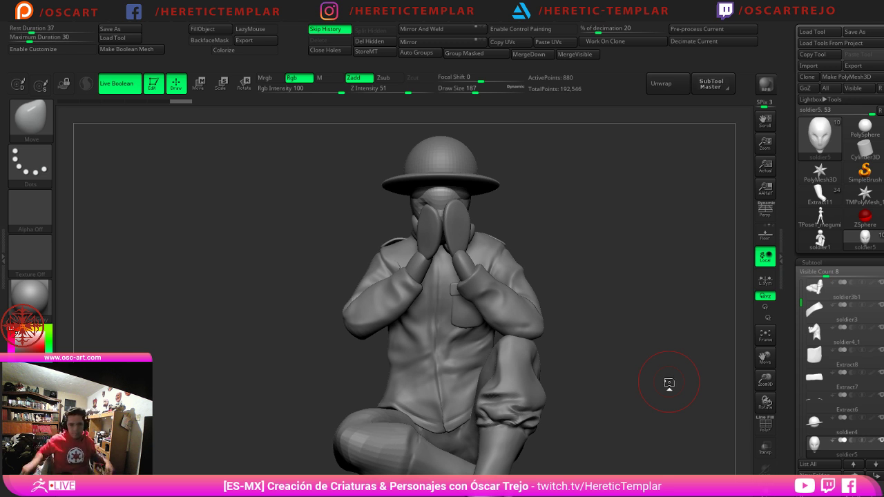
Step: Examine the whole soldier from the side, front and below to check the pose and proportions
left_click_drag(554, 200, 495, 228, "alt")
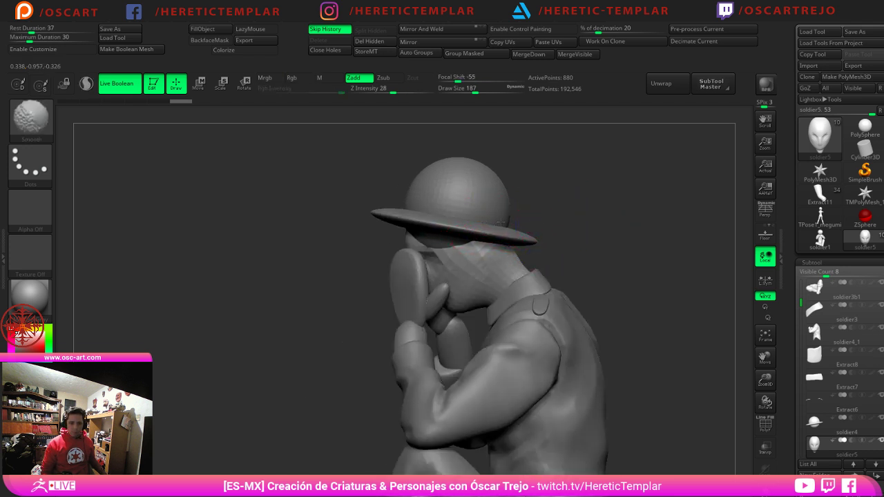
left_click_drag(549, 231, 551, 205, "alt")
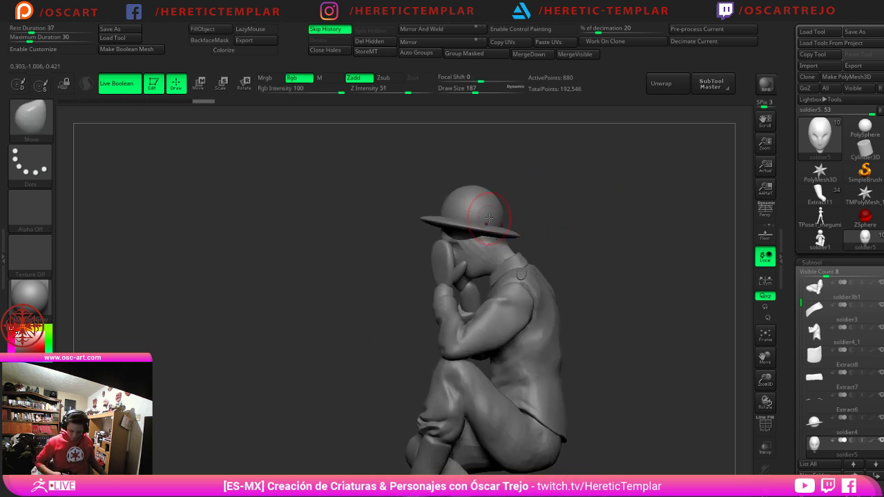
left_click_drag(332, 411, 308, 354, "alt")
left_click_drag(558, 319, 596, 344)
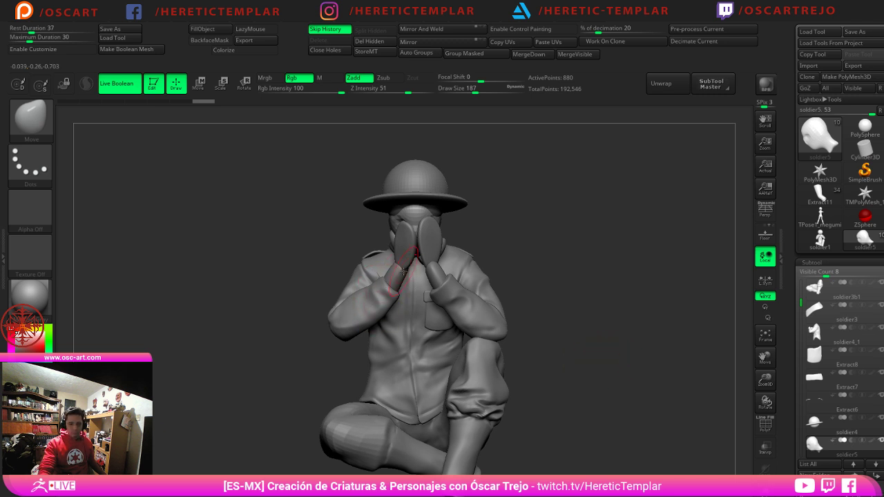
left_click_drag(514, 292, 516, 231, "alt")
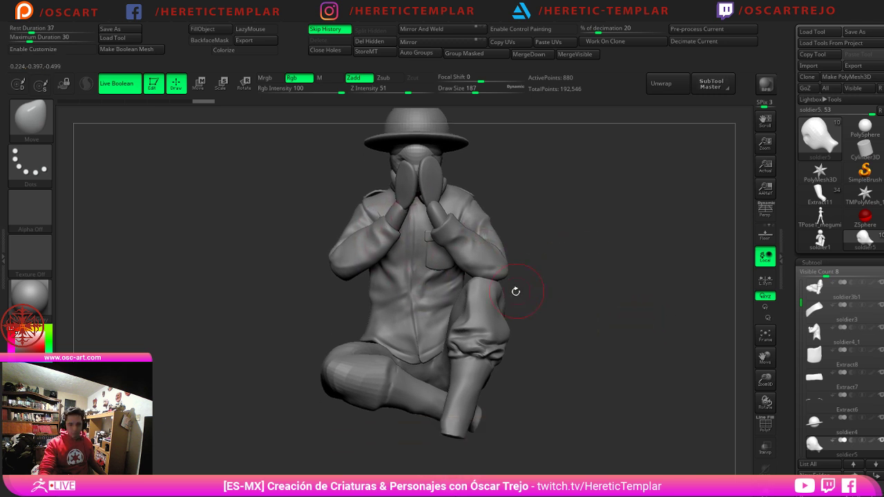
left_click_drag(577, 282, 618, 265, "alt")
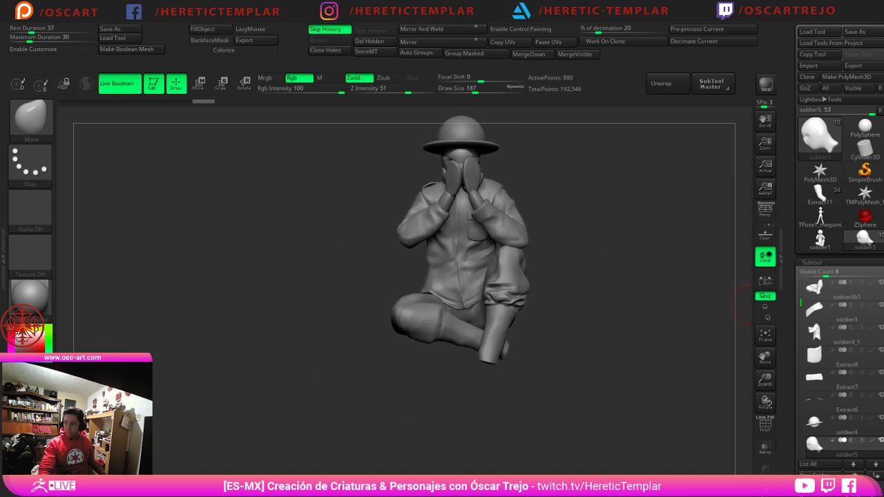
left_click_drag(553, 386, 524, 325)
right_click_drag(539, 349, 520, 343)
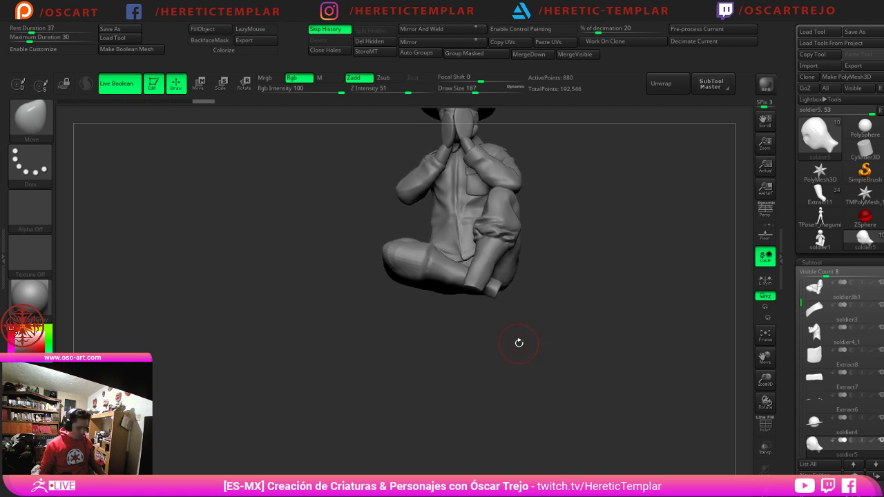
Step: Select the trousers and legs mesh and insert a primitive sphere at the raised leg's ankle as a foot block-out
left_click(476, 290, "alt")
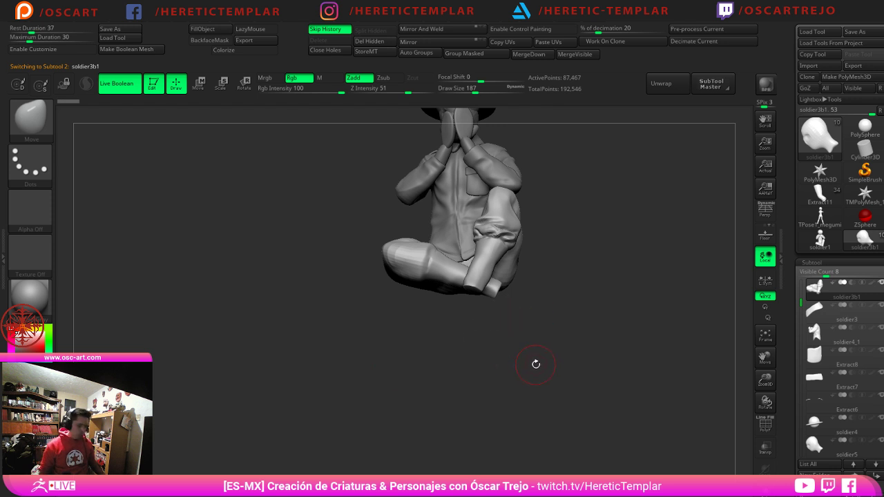
key("b")
key("i")
key("p")
mouse_move(481, 355)
left_mouse_down()
mouse_move(531, 369)
mouse_move(555, 358)
left_mouse_up()
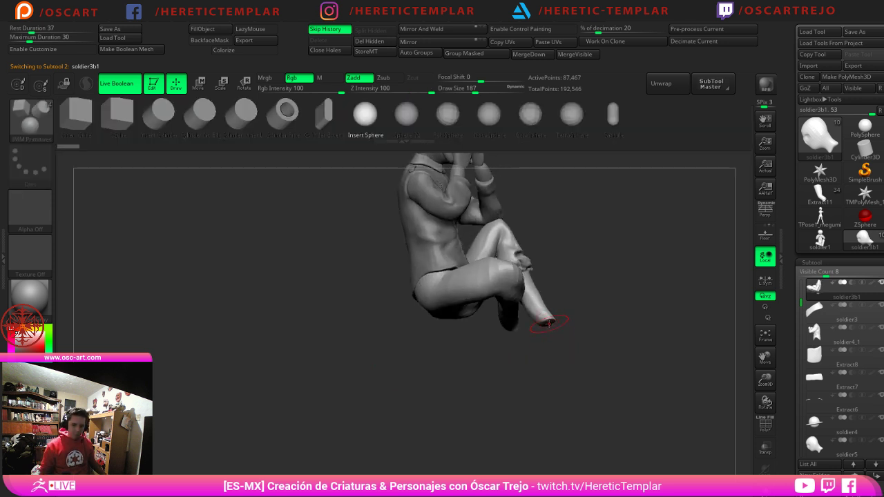
mouse_move(549, 325)
left_mouse_down()
mouse_move(556, 342)
mouse_move(620, 334)
left_mouse_up()
Step: Reposition the inserted sphere under the raised leg's ankle with the Move brush at draw size 492
key("b")
key("m")
key("v")
key("s")
mouse_move(554, 337)
left_mouse_down()
mouse_move(570, 323)
mouse_move(535, 302)
left_mouse_up()
left_click_drag(625, 303, 577, 304)
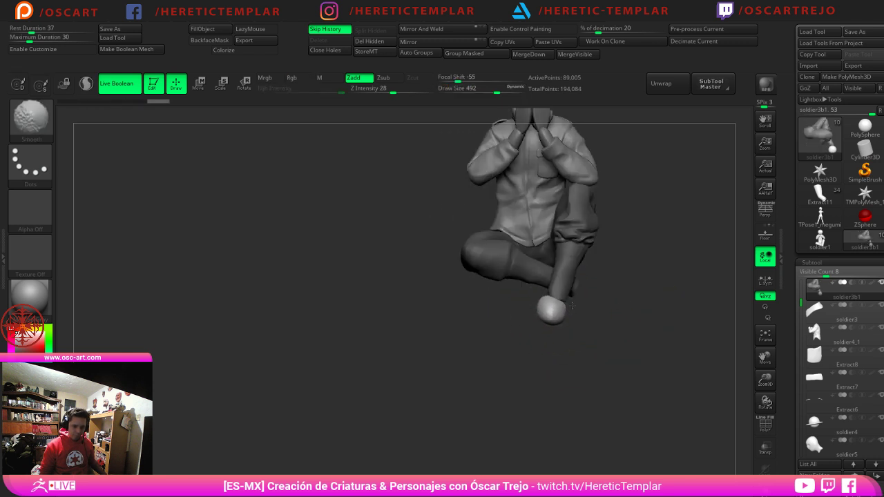
left_click_drag(552, 308, 558, 302)
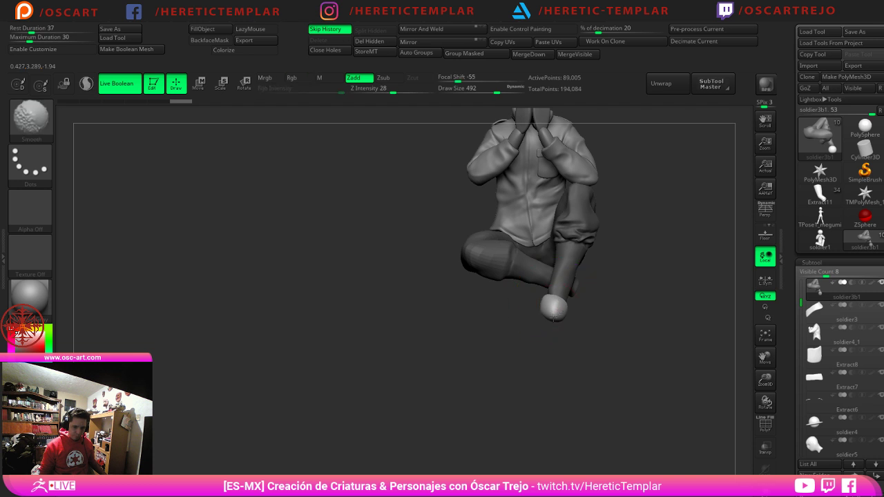
Step: Stretch the ankle sphere into an elongated foot shape with the Move brush at draw size 386
mouse_move(605, 339)
left_mouse_down()
mouse_move(550, 344)
mouse_move(501, 315)
mouse_move(495, 281)
left_mouse_up()
key("s")
mouse_move(567, 318)
left_mouse_down()
mouse_move(550, 322)
mouse_move(560, 329)
mouse_move(556, 345)
left_mouse_up()
mouse_move(507, 307)
left_mouse_down("shift")
mouse_move(532, 310)
mouse_move(563, 274)
mouse_move(571, 282)
left_mouse_up("shift")
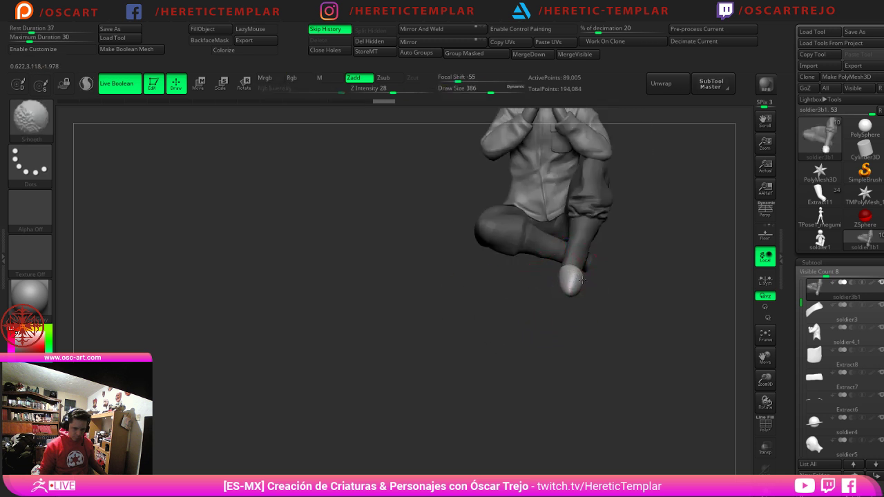
Step: Smooth and reshape the inserted foot at the end of the raised leg into an elongated form with the Move brush
mouse_move(635, 305)
left_mouse_down()
mouse_move(578, 304)
mouse_move(599, 336)
left_mouse_up()
mouse_move(605, 259)
left_mouse_down()
mouse_move(602, 285)
mouse_move(577, 302)
left_mouse_up()
left_click_drag(635, 282, 625, 284)
mouse_move(542, 290)
left_mouse_down()
mouse_move(600, 288)
mouse_move(627, 269)
left_mouse_up()
mouse_move(574, 293)
left_mouse_down("alt")
mouse_move(473, 355)
mouse_move(472, 308)
left_mouse_up("alt")
mouse_move(477, 343)
left_mouse_down()
mouse_move(412, 347)
mouse_move(479, 341)
mouse_move(444, 320)
mouse_move(535, 375)
left_mouse_up()
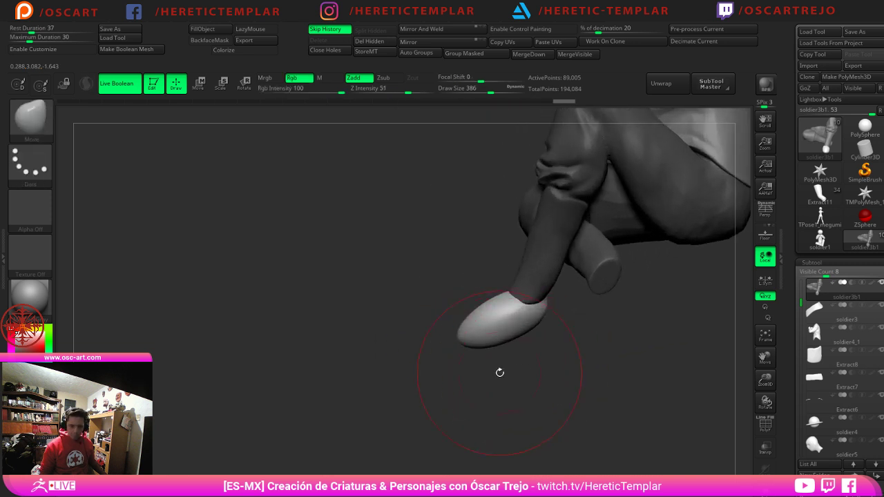
right_click_drag(546, 368, 560, 361)
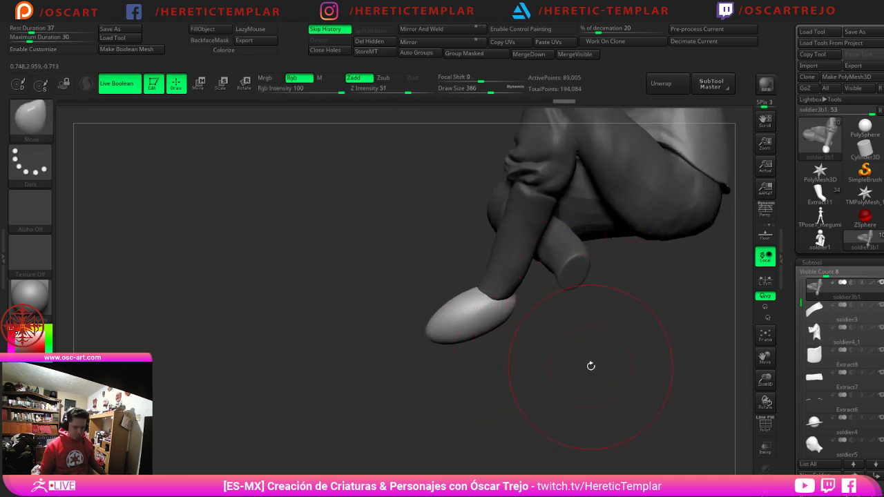
Step: Duplicate the foot and place the copy at the ankle of the crossed leg
key("w")
left_click_drag(531, 256, 612, 246, "ctrl")
left_click_drag(663, 304, 676, 291)
left_click_drag(611, 245, 666, 227)
left_click_drag(358, 287, 422, 293)
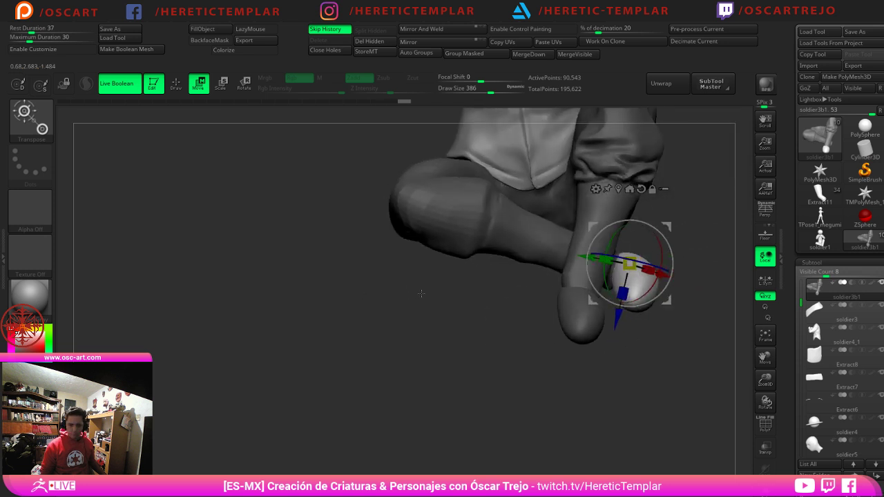
Step: Rotate the copied foot outward to follow the crossed leg, and clear the mask
key("q")
mouse_move(534, 335)
left_mouse_down("alt")
mouse_move(479, 315)
mouse_move(497, 335)
mouse_move(430, 345)
left_mouse_up("alt")
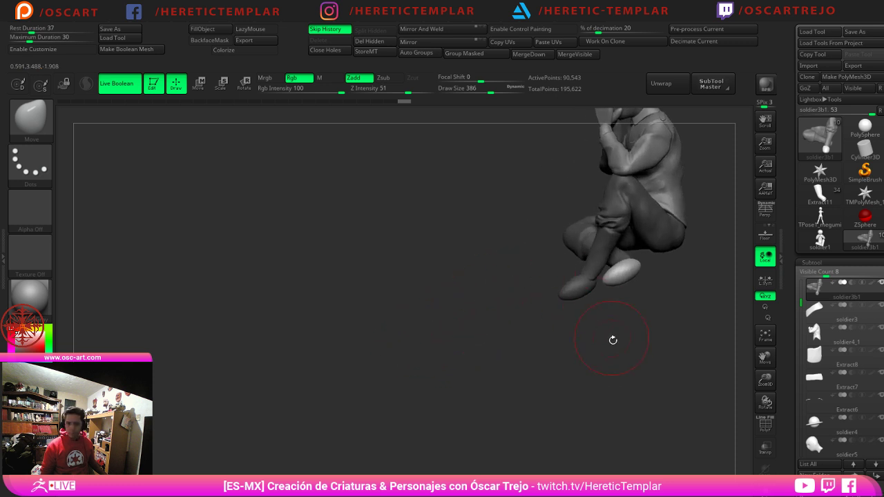
left_click_drag(613, 340, 607, 372)
key("w")
left_click_drag(638, 272, 686, 270)
left_click_drag(563, 340, 471, 336)
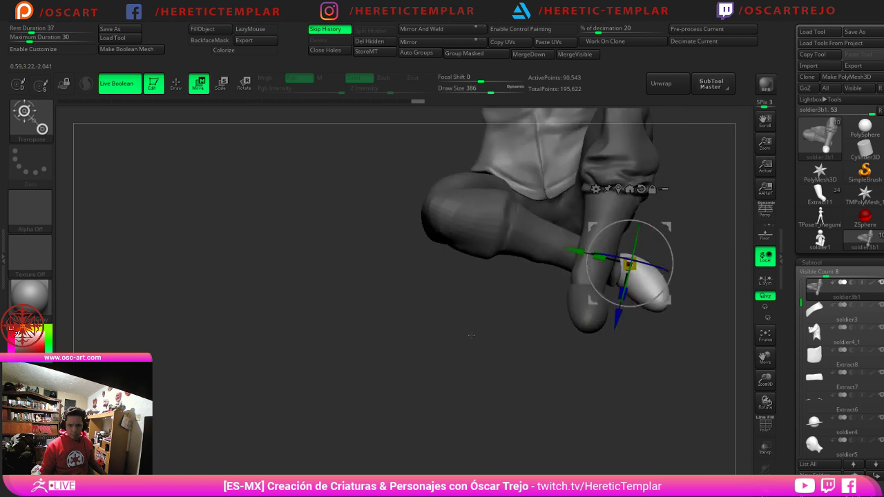
key("q")
mouse_move(677, 286)
left_mouse_down("alt")
mouse_move(705, 231)
mouse_move(649, 311)
left_mouse_up("alt")
left_click_drag(661, 263, 662, 285, "ctrl")
mouse_move(681, 292)
left_mouse_down("alt")
mouse_move(692, 310)
mouse_move(677, 322)
mouse_move(657, 245)
mouse_move(627, 237)
left_mouse_up("alt")
Step: Isolate the two feet by their polygroup and split them from the legs into their own subtool
key("shift+f")
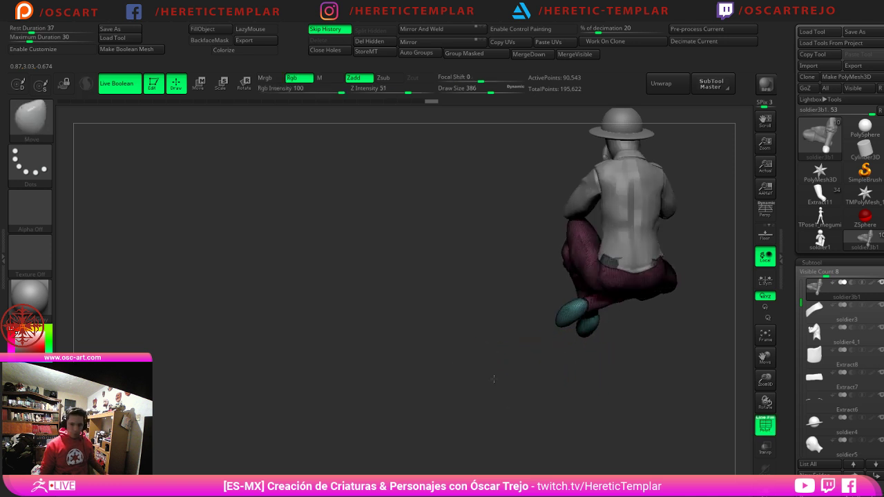
left_click_drag(494, 379, 528, 377)
left_click(573, 316, "ctrl+shift")
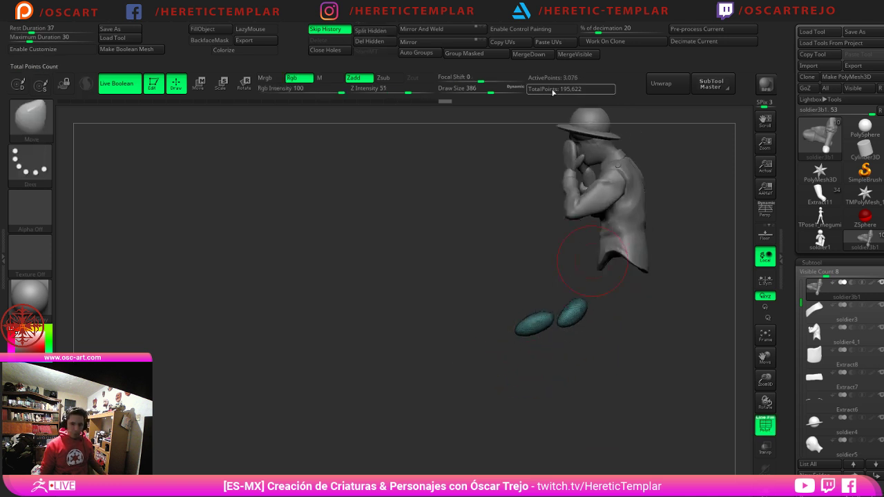
left_click(364, 31)
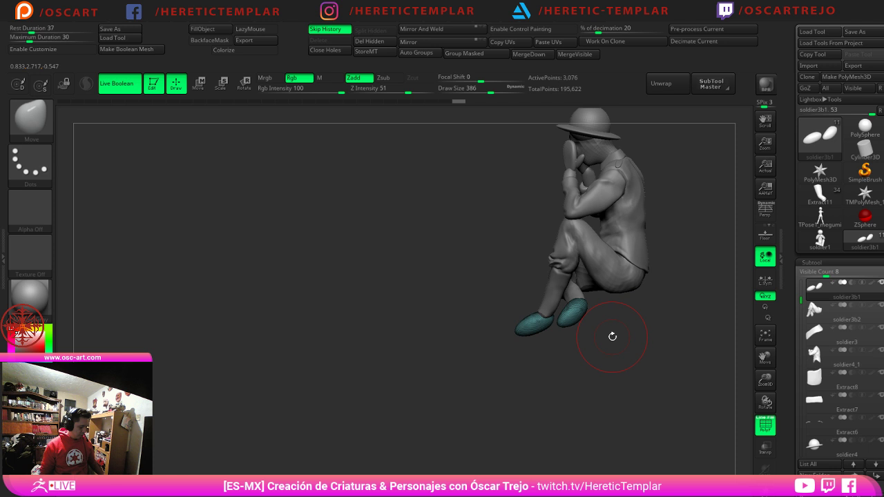
Step: Insert a primitive sphere beneath the seated soldier and split it into its own subtool
key("b")
key("i")
key("p")
right_click_drag(625, 302, 617, 259)
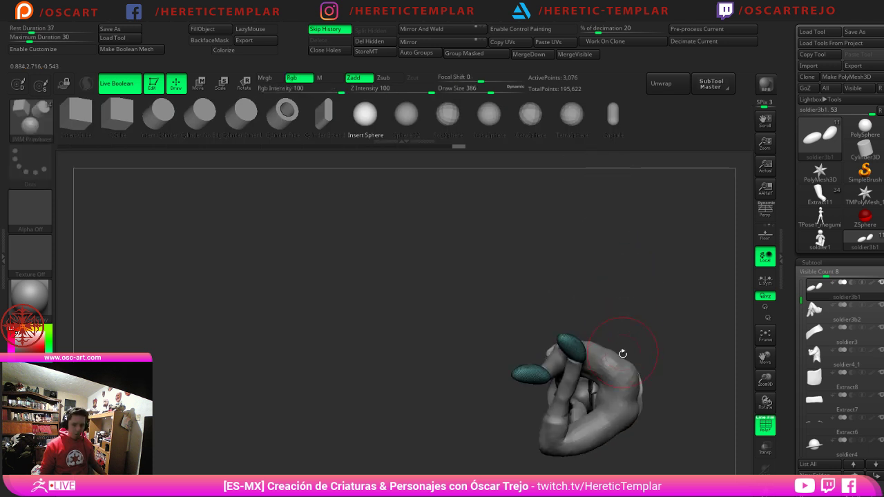
left_click_drag(612, 389, 644, 356)
right_click_drag(653, 319, 652, 366)
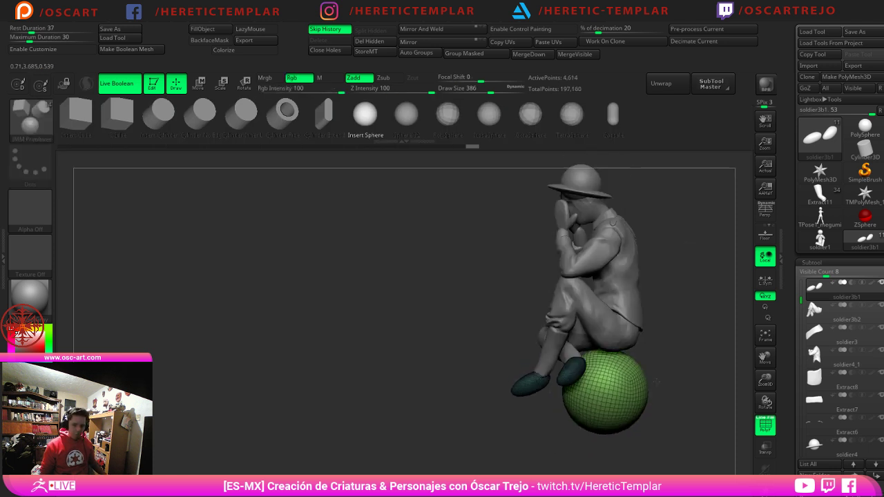
left_click(612, 371, "ctrl+shift")
left_click(377, 32)
Step: Push and pull the sphere under the soldier's seat and legs with the Move brush to start a rock
key("b")
key("m")
key("v")
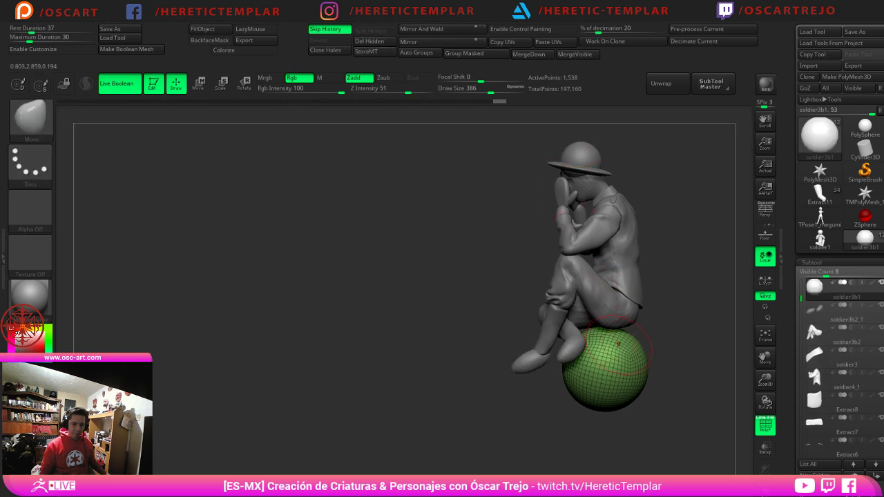
left_click_drag(615, 343, 634, 329)
key("s")
left_click_drag(576, 369, 590, 369)
left_click_drag(587, 367, 565, 370)
mouse_move(487, 371)
left_mouse_down()
mouse_move(586, 368)
mouse_move(573, 371)
mouse_move(582, 375)
left_mouse_up()
key("s")
mouse_move(587, 385)
left_mouse_down()
mouse_move(649, 378)
mouse_move(593, 377)
left_mouse_up()
Step: Enlarge the Move brush to size 825 and stretch the rock beneath the soldier's feet
mouse_move(506, 364)
left_mouse_down()
mouse_move(467, 364)
mouse_move(503, 332)
mouse_move(479, 346)
left_mouse_up()
key("s")
key("s")
left_click(503, 334)
key("s")
mouse_move(535, 350)
left_mouse_down()
mouse_move(526, 351)
mouse_move(536, 364)
left_mouse_up()
key("s")
left_click_drag(638, 334, 609, 340)
left_click_drag(625, 336, 640, 332)
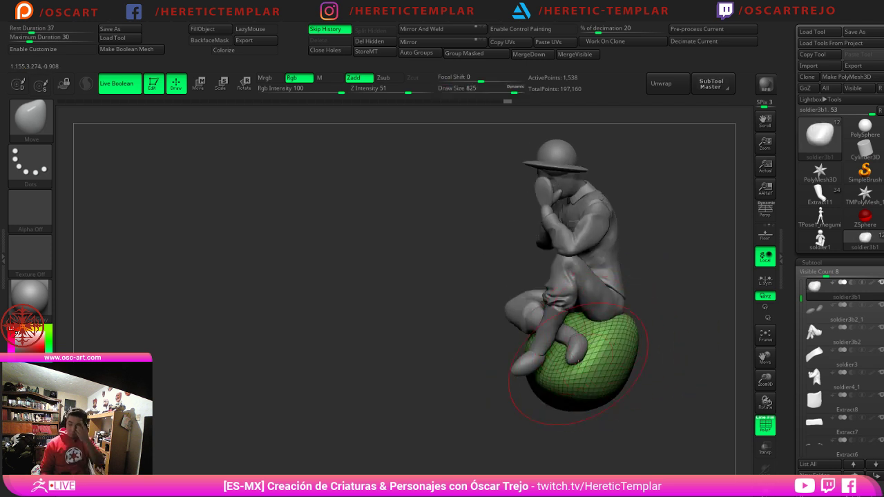
Step: Widen the rock's sides and lower part with broad Move strokes from several angles
mouse_move(660, 366)
left_mouse_down()
mouse_move(630, 366)
mouse_move(666, 366)
left_mouse_up()
left_click_drag(658, 330, 650, 336)
left_click_drag(655, 370, 666, 367)
left_click_drag(523, 393, 540, 392)
left_click_drag(471, 394, 573, 391)
left_click_drag(544, 377, 549, 384)
left_click_drag(476, 380, 466, 381)
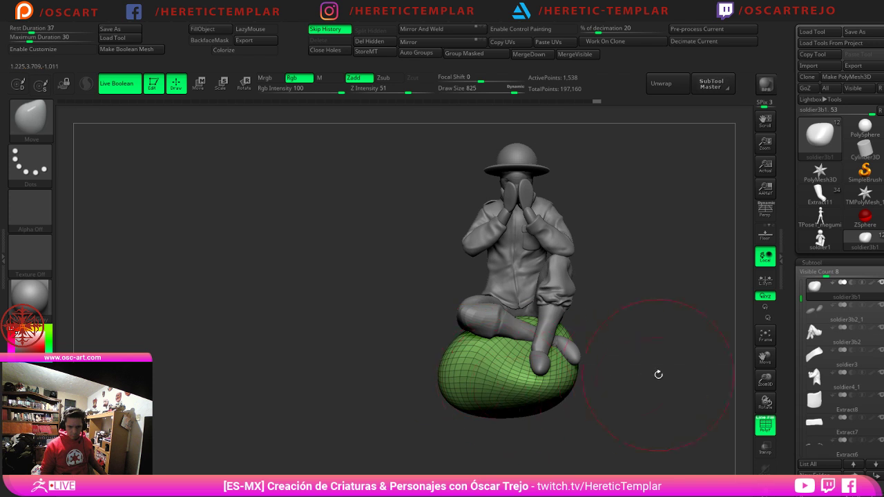
Step: Spread the rock's base outward with Move strokes, hide the polyframe, and raise the brush size to 943
left_click_drag(658, 375, 636, 372)
left_click_drag(576, 367, 592, 370)
left_click_drag(584, 373, 608, 377)
mouse_move(639, 381)
left_mouse_down("shift")
mouse_move(606, 362)
mouse_move(627, 385)
mouse_move(606, 368)
left_mouse_up("shift")
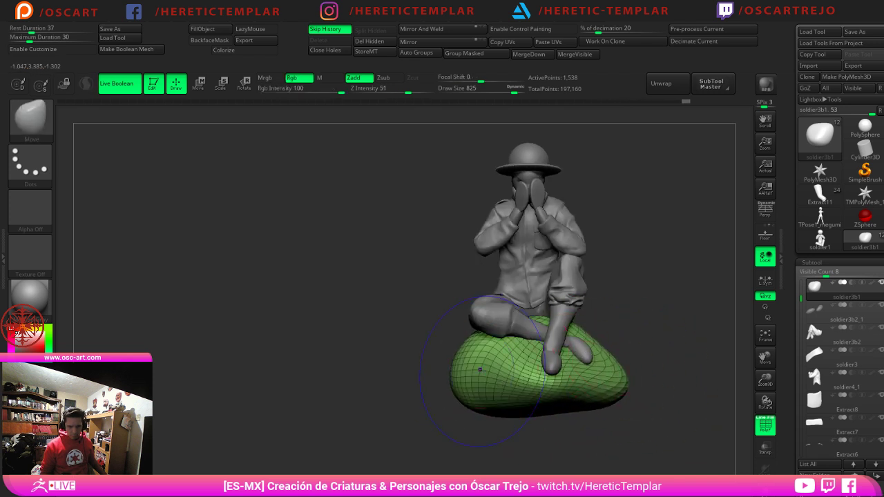
key("shift+f")
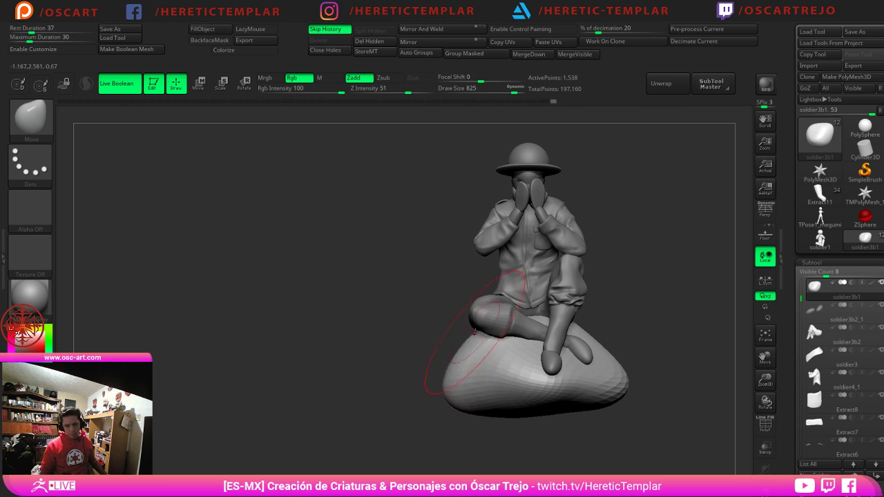
mouse_move(591, 347)
left_mouse_down()
mouse_move(598, 338)
mouse_move(573, 327)
left_mouse_up()
mouse_move(639, 334)
left_mouse_down()
mouse_move(608, 334)
mouse_move(637, 334)
left_mouse_up()
key("s")
left_click_drag(452, 407, 482, 417)
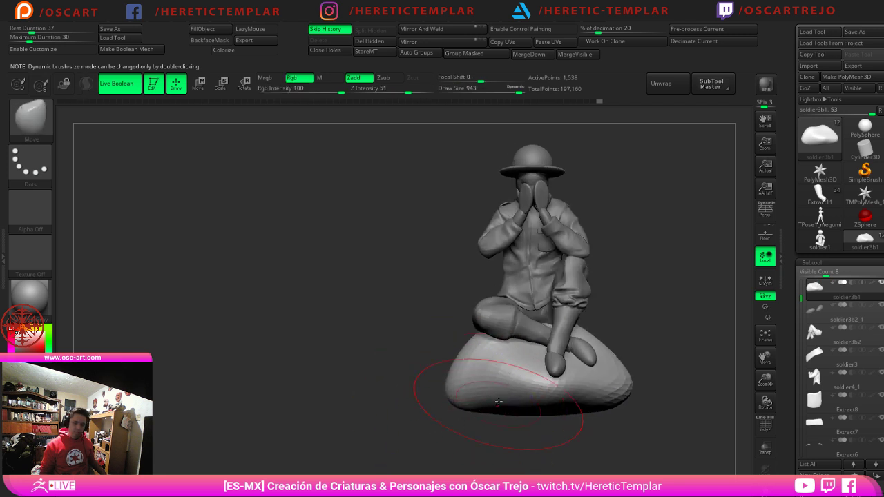
Step: Trim the rock's underside flat with a straight horizontal TrimCurve cut
left_click(50, 133, "ctrl+shift")
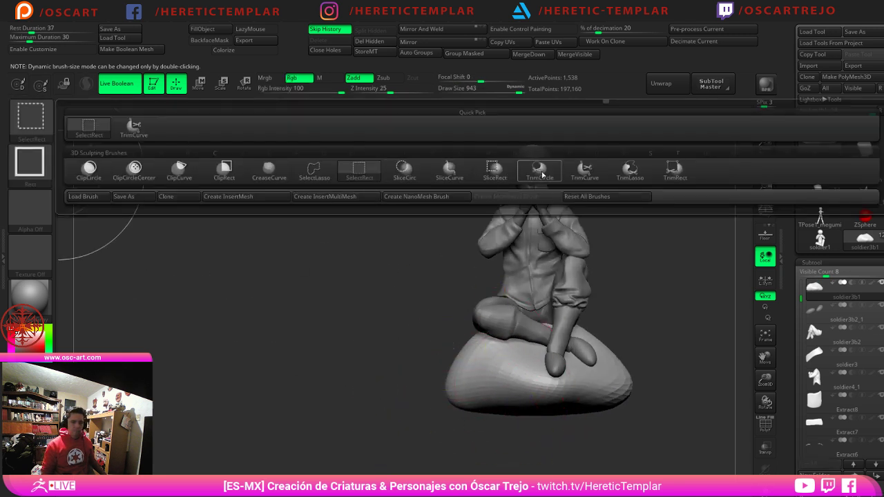
left_click(540, 172, "ctrl+shift")
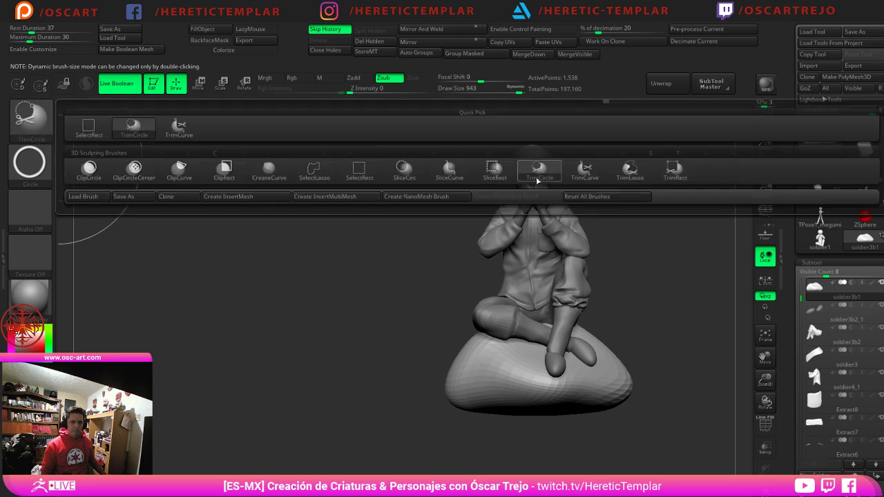
left_click(594, 179, "ctrl+shift")
mouse_move(685, 384)
left_mouse_down("ctrl+shift")
mouse_move(362, 410)
mouse_move(347, 389)
left_mouse_up("ctrl+shift")
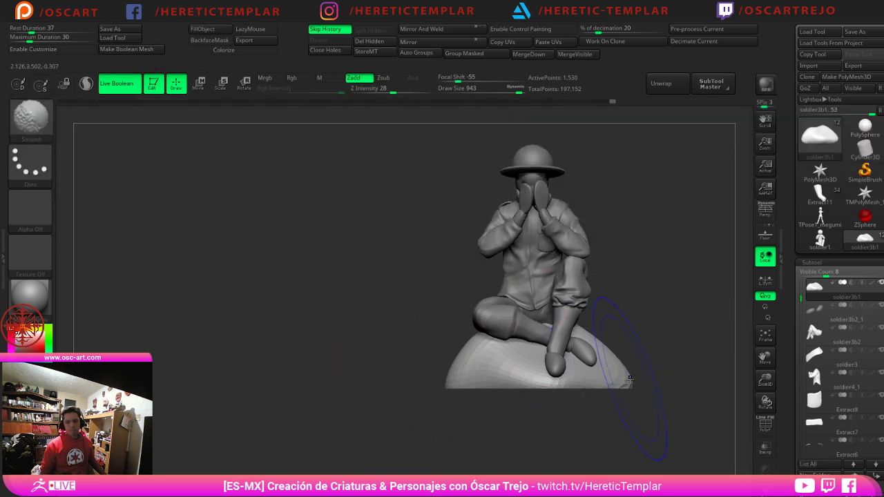
left_click_drag(630, 378, 542, 388, "shift")
key("ctrl+z")
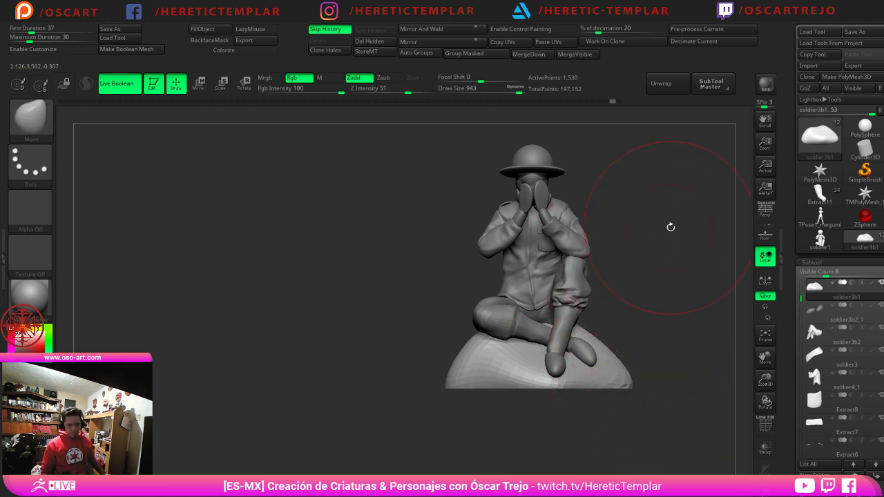
Step: Change the model's material to a brownish-grey clay MatCap
left_click_drag(671, 227, 610, 304, "alt")
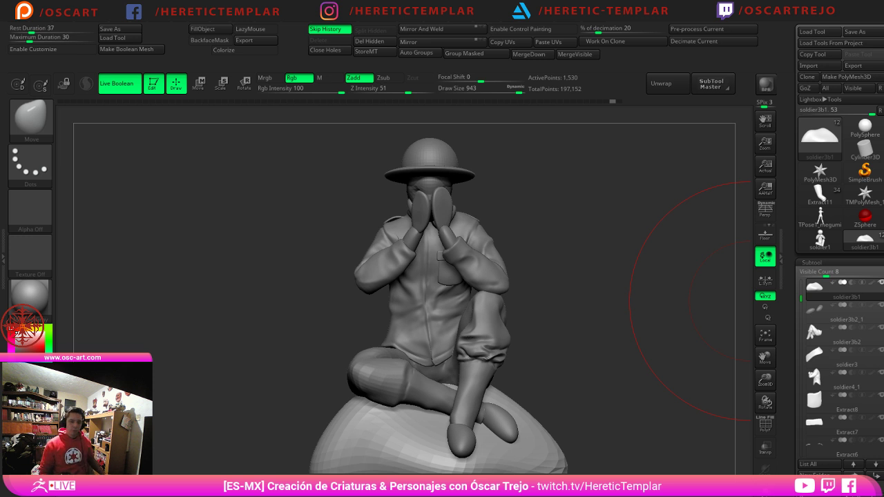
left_click_drag(681, 319, 617, 226, "shift")
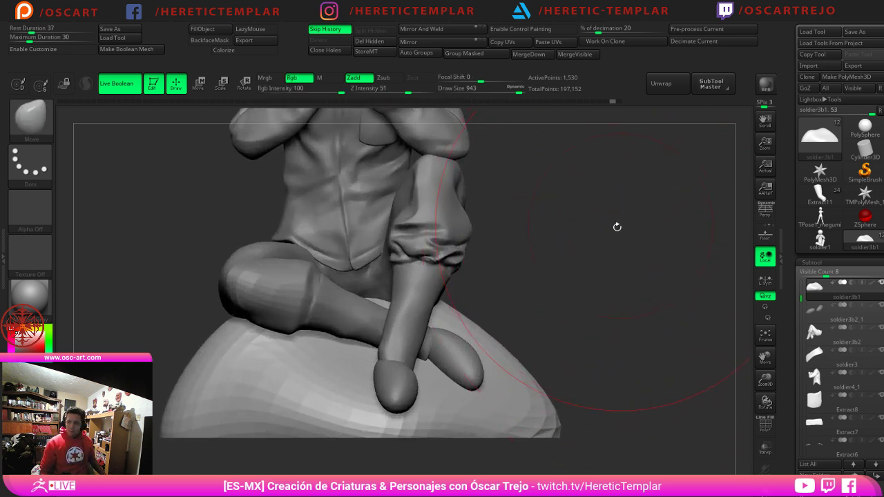
left_click_drag(649, 265, 600, 298, "alt")
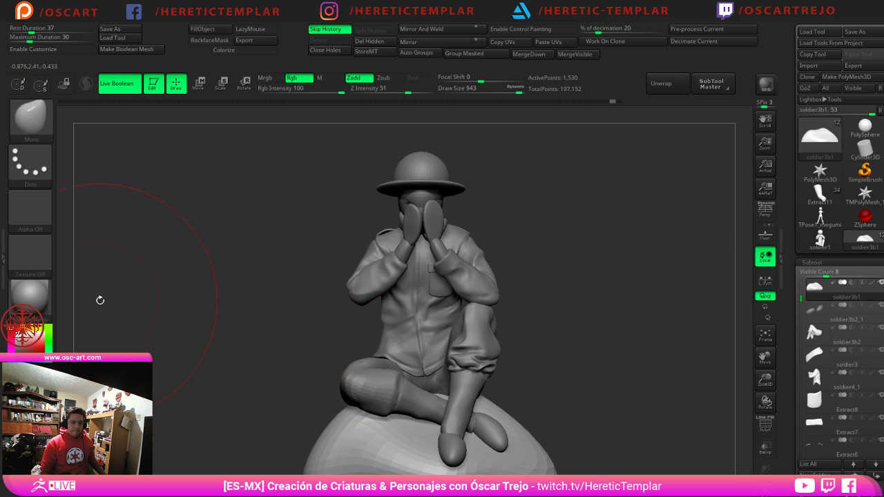
left_click(31, 298)
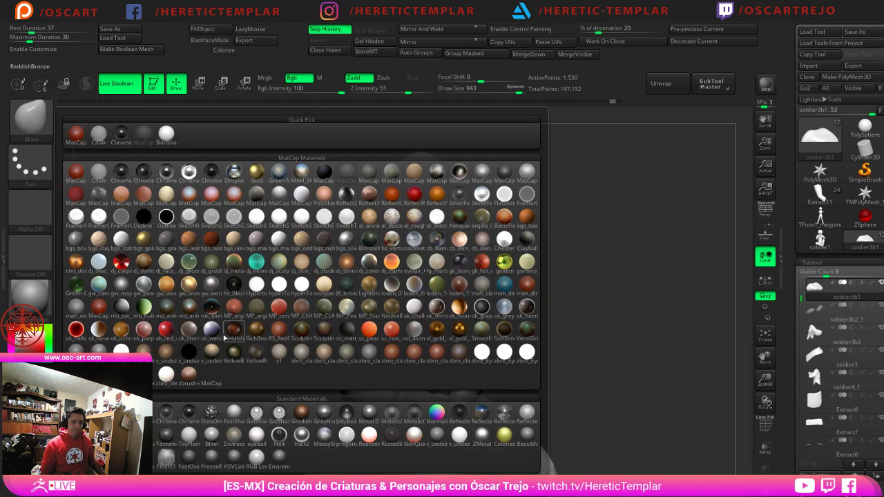
left_click(347, 353)
Step: Select the legs subtool, undo the last change, and nudge the raised trouser leg with Move at size 212
mouse_move(563, 297)
left_mouse_down("alt")
mouse_move(535, 279)
mouse_move(522, 316)
mouse_move(500, 305)
mouse_move(546, 351)
left_mouse_up("alt")
key("s")
left_click(418, 300)
left_click(423, 291, "alt")
left_click_drag(576, 343, 587, 320, "alt")
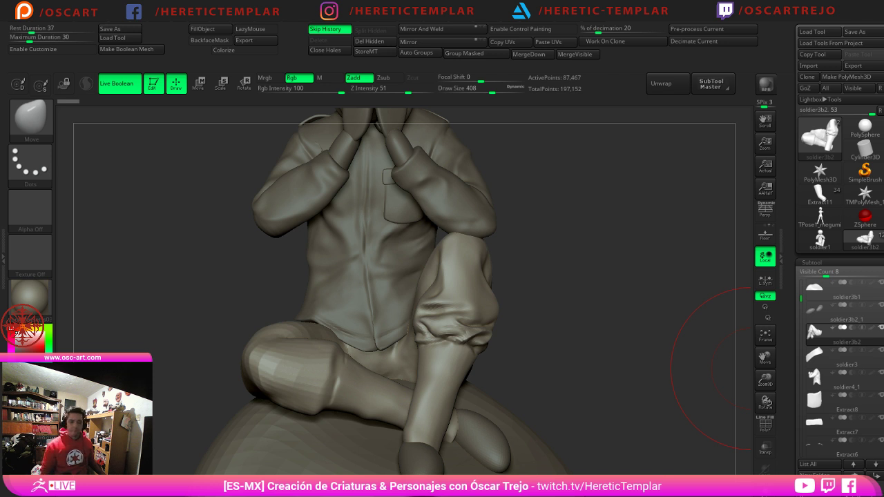
key("ctrl+z")
key("s")
key("s")
left_click_drag(394, 294, 379, 295)
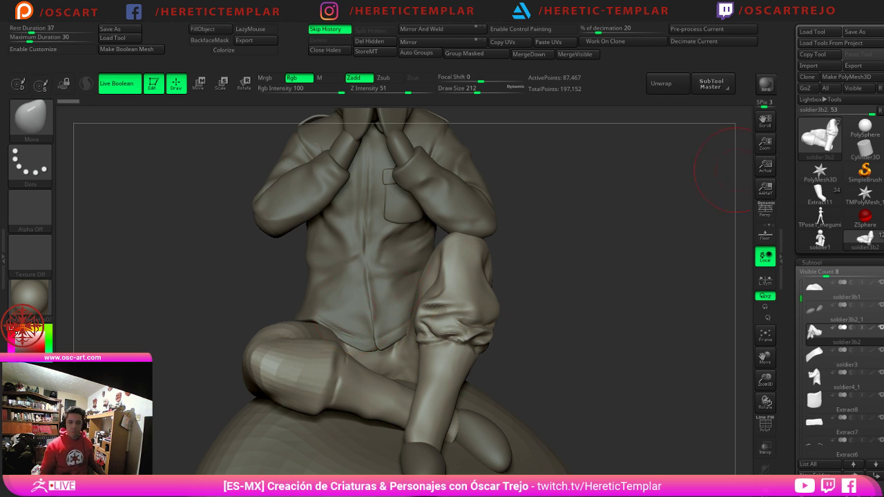
Step: Select the jacket subtool and adjust its front opening and lower part with the Move brush
left_click(371, 282, "alt")
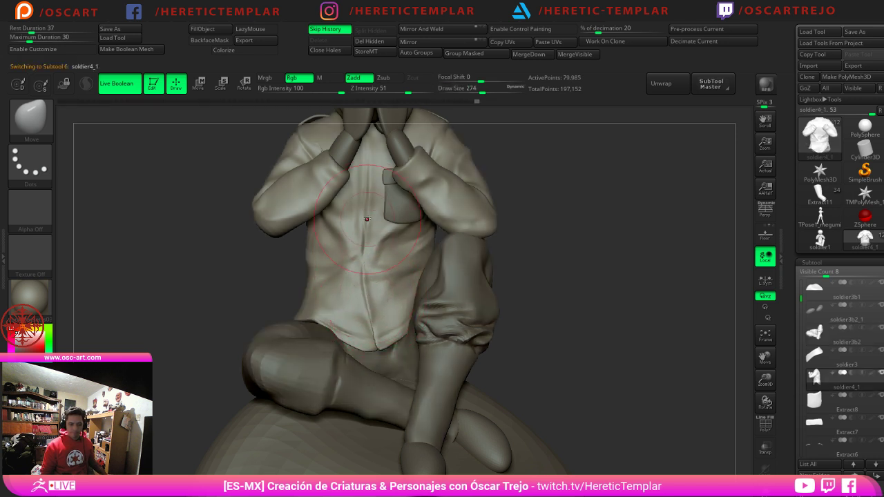
left_click_drag(367, 190, 363, 178)
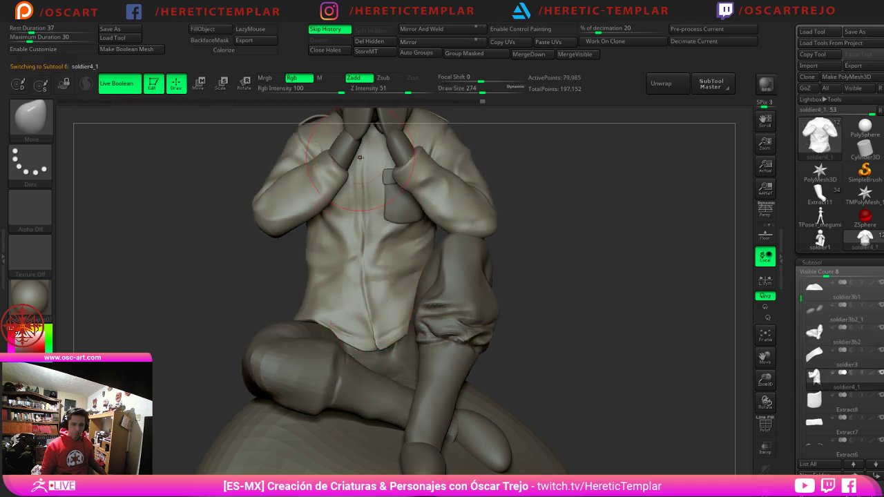
key("s")
mouse_move(367, 253)
left_mouse_down()
mouse_move(367, 245)
mouse_move(388, 262)
mouse_move(378, 262)
mouse_move(405, 249)
mouse_move(385, 263)
mouse_move(375, 297)
mouse_move(391, 301)
left_mouse_up()
Step: Sculpt fabric creases on the jacket's front with the Standard brush at draw size 80
key("b")
key("s")
key("t")
key("s")
key("s")
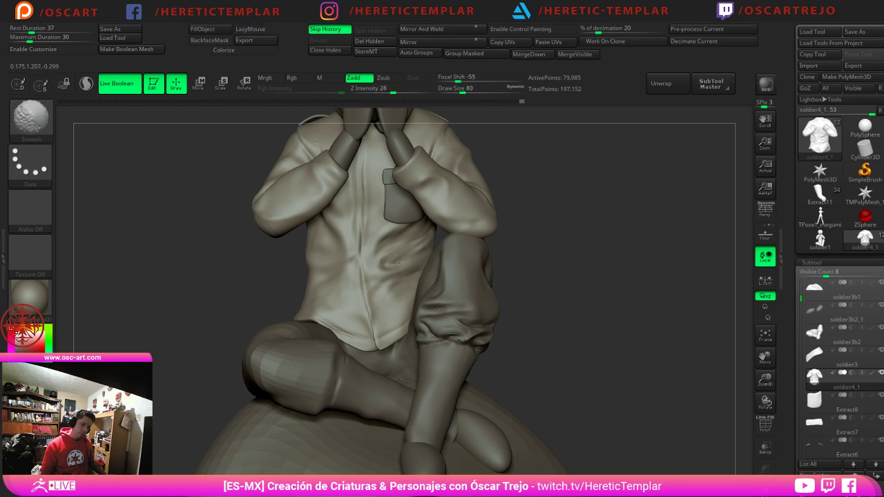
Step: Try smoothing the jacket's front and sculpting more folds around the zipper line and below the pocket
mouse_move(397, 262)
left_mouse_down("shift")
mouse_move(353, 275)
mouse_move(328, 299)
mouse_move(323, 293)
left_mouse_up("shift")
left_click_drag(350, 244, 341, 215)
left_click_drag(255, 280, 248, 337, "alt")
left_click_drag(361, 225, 369, 257)
left_click_drag(528, 185, 503, 217, "alt")
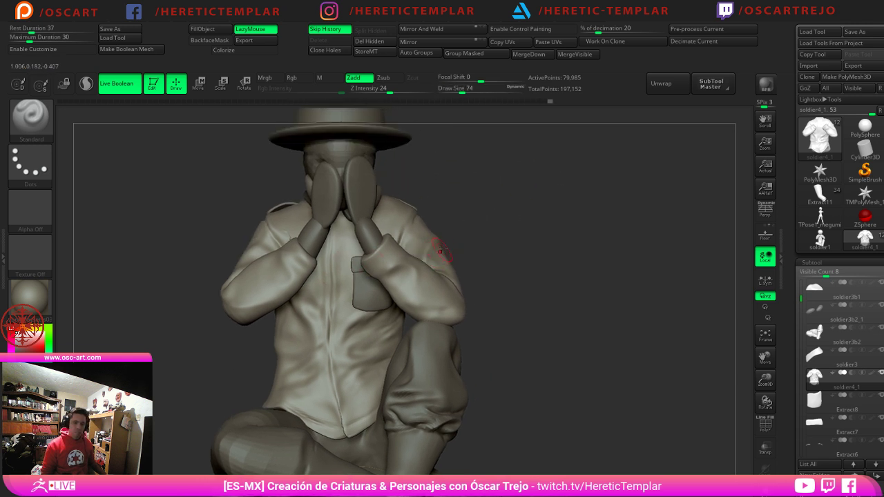
left_click_drag(478, 253, 450, 258)
left_click_drag(345, 268, 344, 282, "shift")
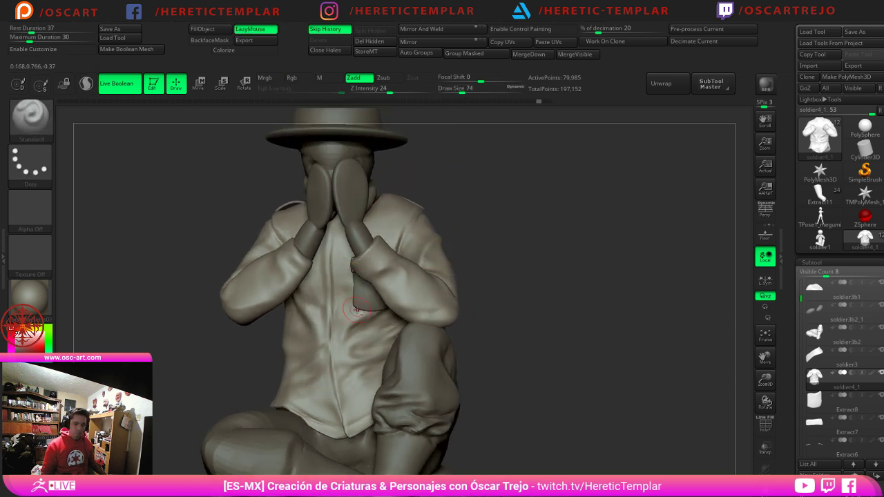
mouse_move(348, 325)
left_mouse_down()
mouse_move(369, 314)
mouse_move(348, 329)
mouse_move(366, 333)
left_mouse_up()
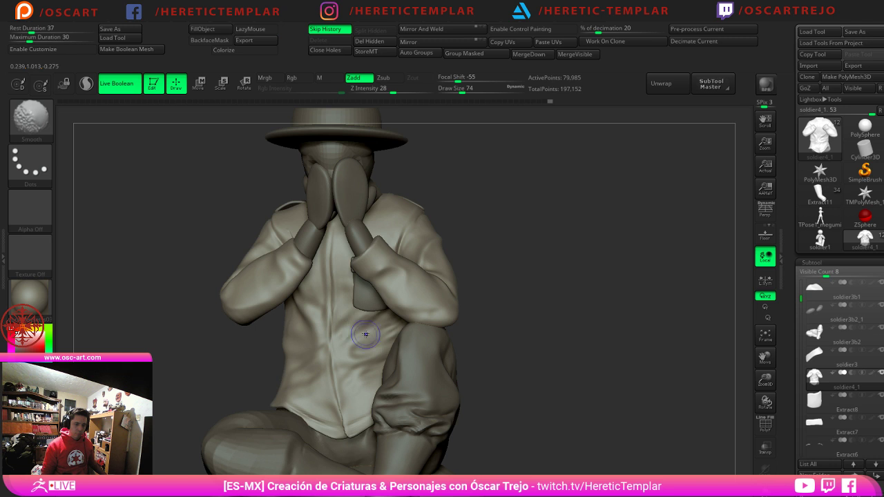
mouse_move(499, 364)
left_mouse_down()
mouse_move(528, 365)
mouse_move(526, 310)
left_mouse_up()
mouse_move(374, 344)
left_mouse_down()
mouse_move(361, 354)
mouse_move(319, 351)
left_mouse_up()
Step: Undo the last series of smoothing and fold strokes on the jacket
key("ctrl+z")
key("ctrl+z")
key("ctrl+z")
key("ctrl+z")
key("ctrl+z")
key("ctrl+z")
key("ctrl+z")
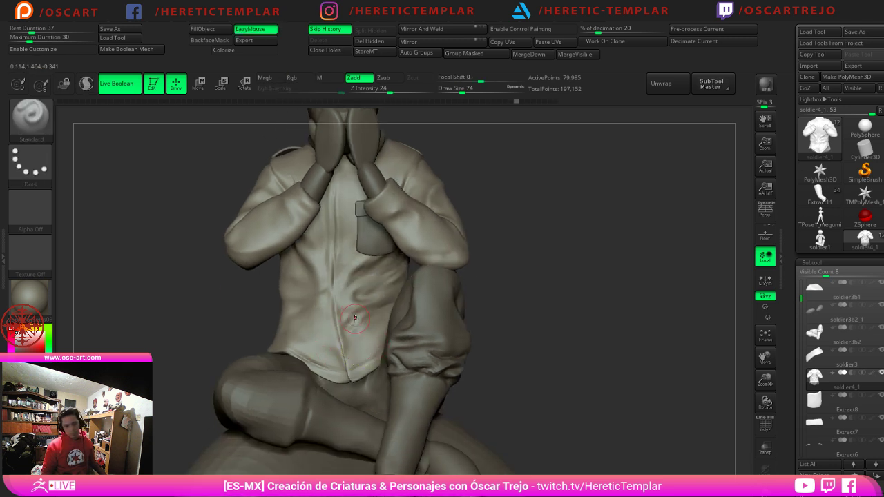
Step: Select the legs subtool and smooth the fabric above the raised leg's gathered cuff
left_click_drag(576, 308, 565, 258, "alt")
left_click(407, 289, "alt")
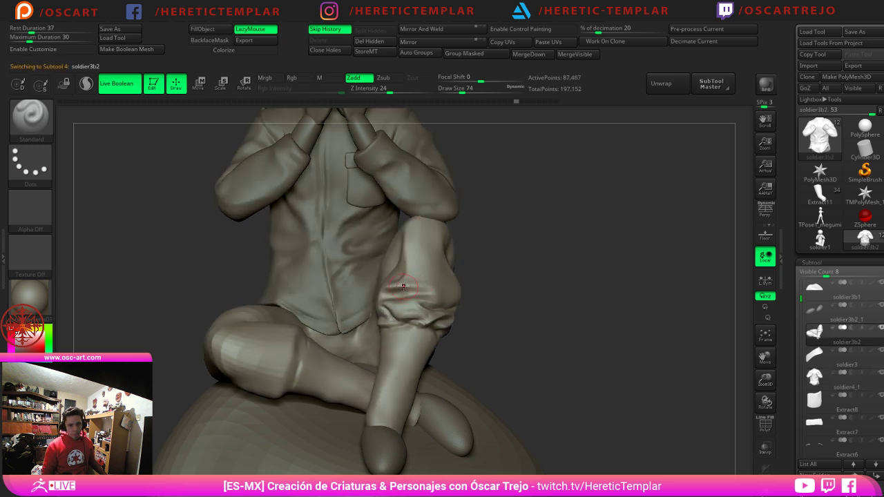
left_click_drag(406, 291, 432, 289, "shift")
Step: Reshape the raised trouser leg near the knee with the Move Topological brush at draw size 140
key("b")
key("m")
key("t")
key("s")
mouse_move(397, 263)
left_mouse_down()
mouse_move(404, 263)
mouse_move(397, 256)
left_mouse_up()
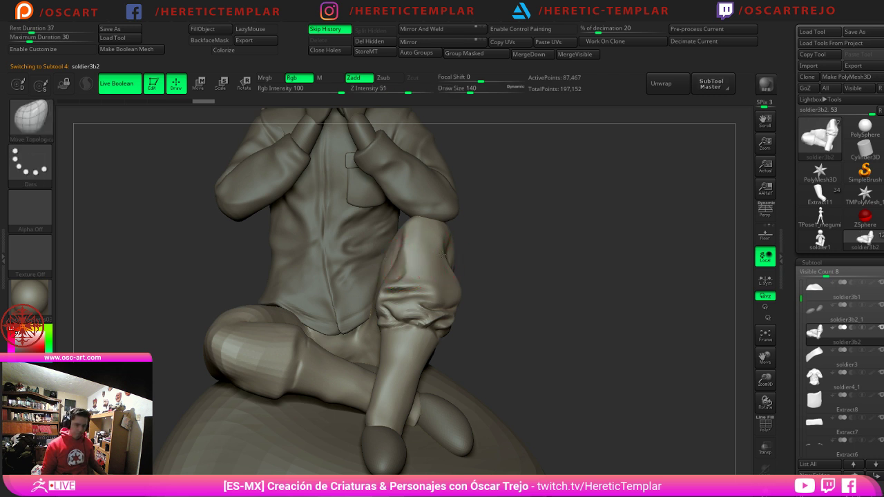
Step: Nudge the raised trouser leg's outer contour near the knee with the Move Topological brush
left_click_drag(444, 256, 449, 249)
left_click_drag(513, 267, 573, 314, "alt")
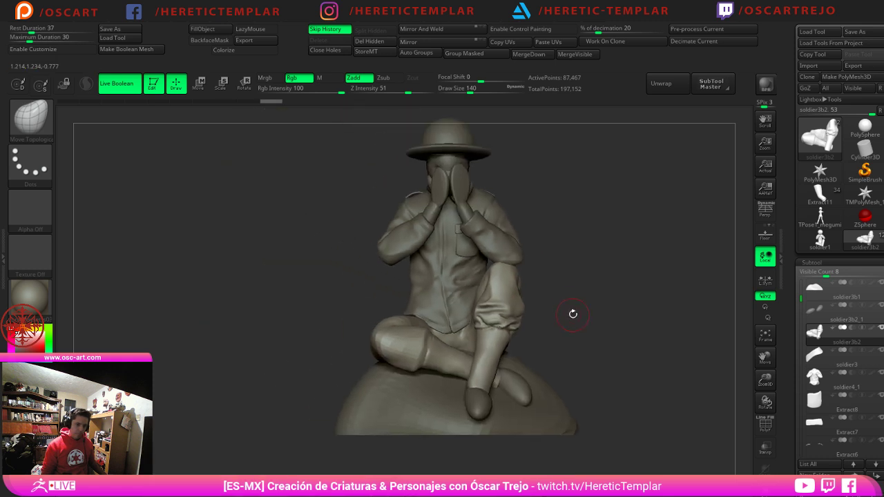
mouse_move(627, 326)
left_mouse_down("alt")
mouse_move(591, 288)
mouse_move(572, 218)
mouse_move(547, 244)
mouse_move(484, 246)
mouse_move(511, 247)
left_mouse_up("alt")
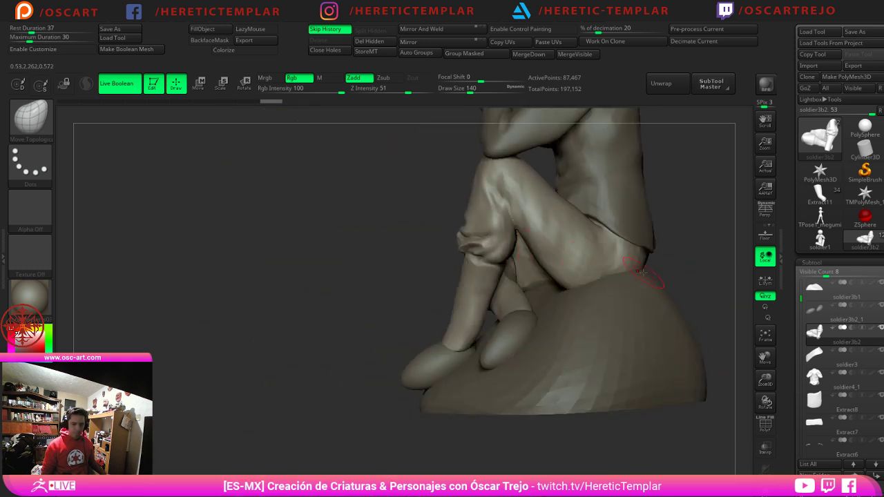
Step: Switch to the DamStandard brush, undo the trial stroke at the hip and isolate the legs subtool
key("b")
key("d")
key("s")
key("s")
left_click_drag(612, 243, 616, 248)
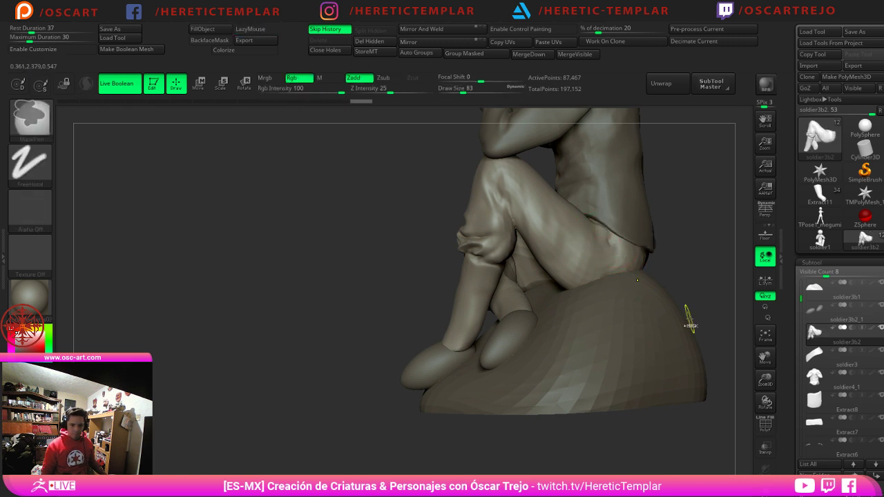
key("ctrl+z")
key("ctrl+z")
left_click(765, 470)
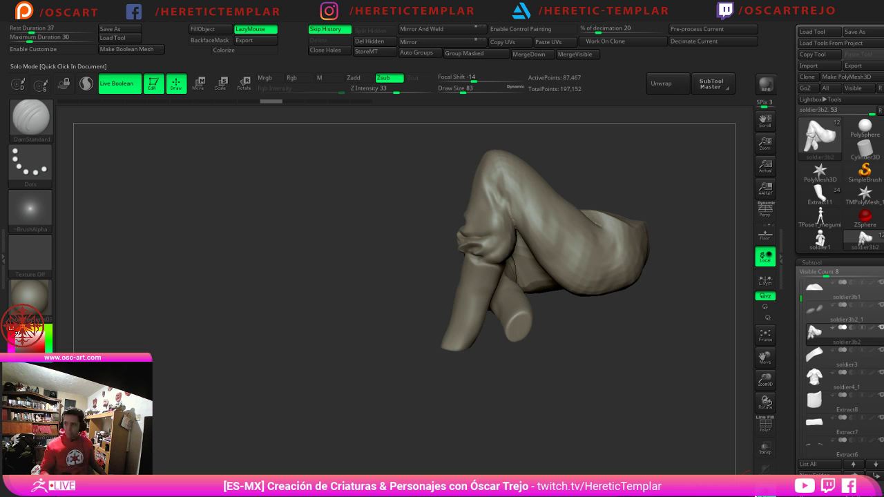
Step: Carve fold creases running into the back of the raised knee with DamStandard at draw sizes 41 and 25
mouse_move(829, 403)
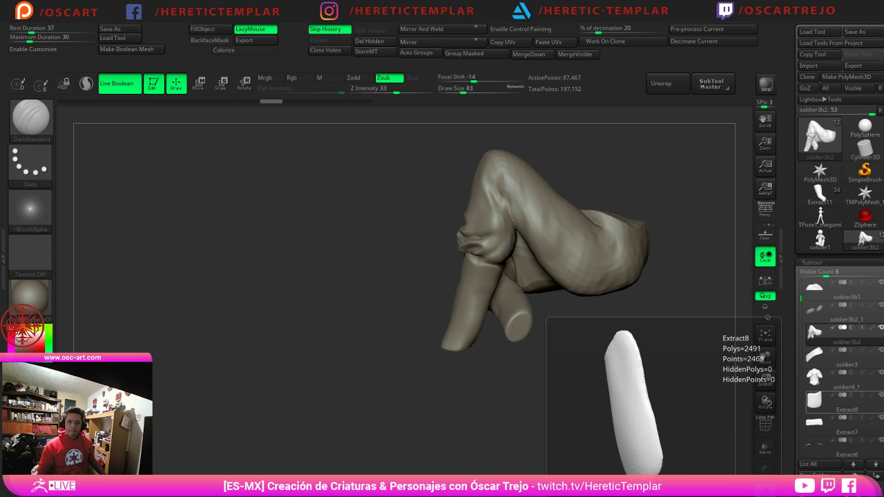
left_click_drag(681, 188, 600, 215, "alt")
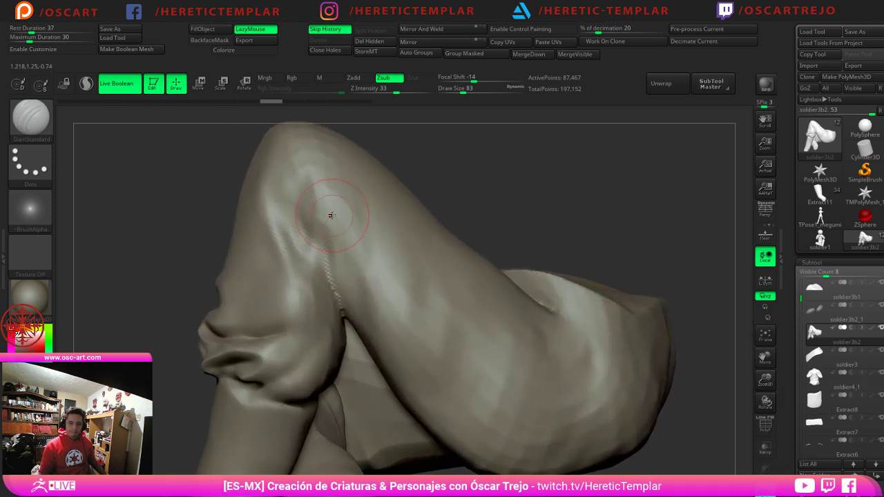
key("s")
left_click_drag(317, 208, 332, 282)
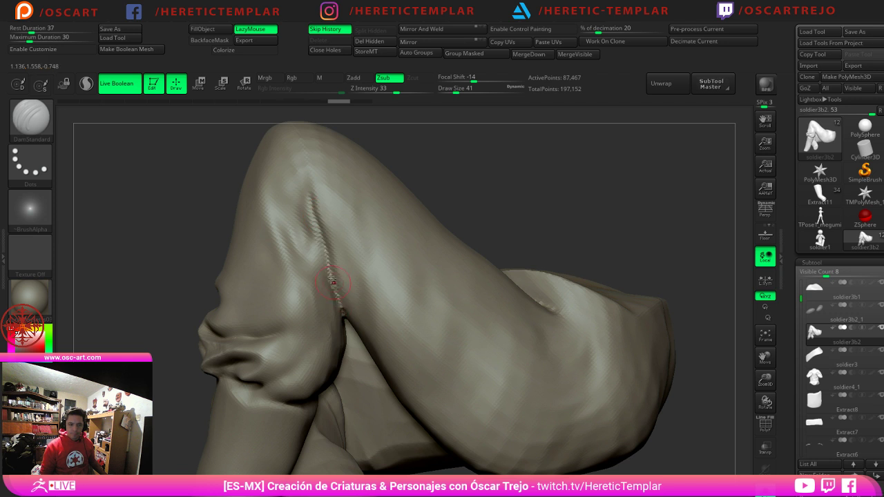
mouse_move(300, 164)
left_mouse_down()
mouse_move(304, 218)
mouse_move(334, 286)
left_mouse_up()
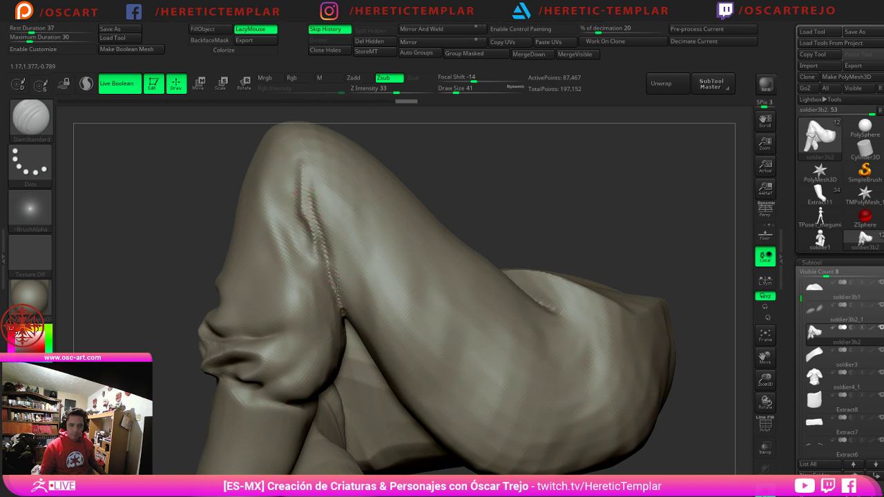
key("s")
left_click_drag(318, 254, 313, 254)
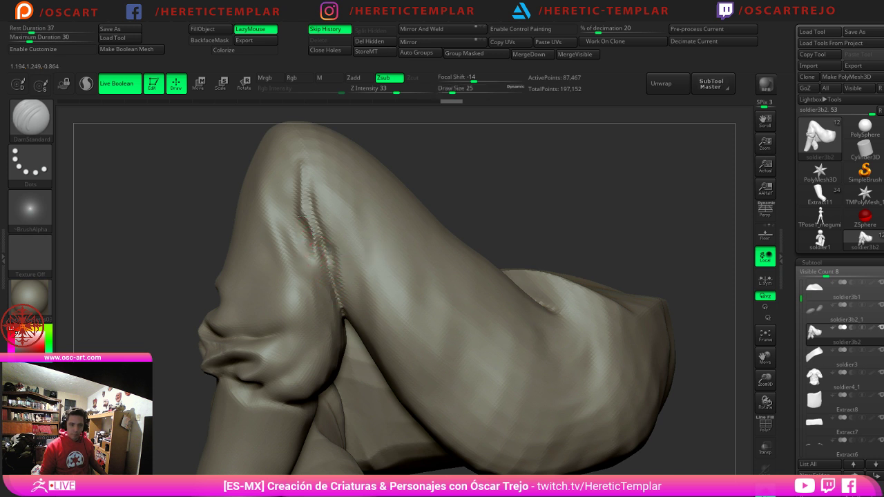
mouse_move(301, 217)
left_mouse_down()
mouse_move(303, 244)
mouse_move(325, 278)
mouse_move(313, 254)
mouse_move(322, 262)
left_mouse_up()
Step: Carve longer folds beside the knee crease on the thigh and shin, smoothing them at draw size 65
key("s")
mouse_move(461, 168)
left_mouse_down()
mouse_move(467, 170)
mouse_move(427, 239)
left_mouse_up()
key("s")
left_click_drag(373, 240, 379, 240)
left_click_drag(269, 227, 271, 260)
key("s")
key("s")
left_click_drag(303, 237, 359, 401)
left_click_drag(336, 337, 325, 299, "shift")
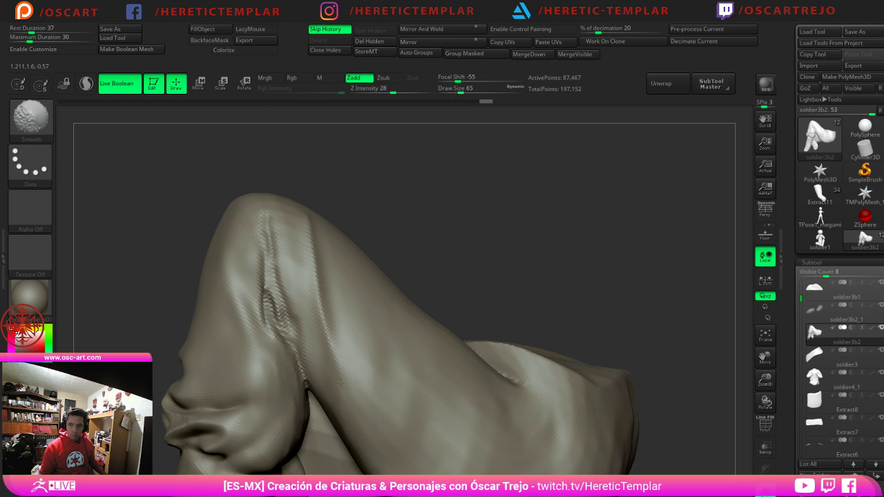
Step: Add diagonal folds along the raised thigh's side and soften them with the Smooth brush at draw size 71
mouse_move(495, 297)
left_mouse_down("alt")
mouse_move(463, 264)
mouse_move(386, 237)
left_mouse_up("alt")
key("s")
left_click_drag(281, 270, 316, 329)
mouse_move(310, 284)
left_mouse_down("shift")
mouse_move(343, 347)
mouse_move(344, 309)
mouse_move(341, 332)
left_mouse_up("shift")
mouse_move(342, 324)
left_mouse_down("shift")
mouse_move(341, 308)
mouse_move(382, 389)
left_mouse_up("shift")
mouse_move(364, 335)
left_mouse_down()
mouse_move(379, 373)
mouse_move(375, 326)
left_mouse_up()
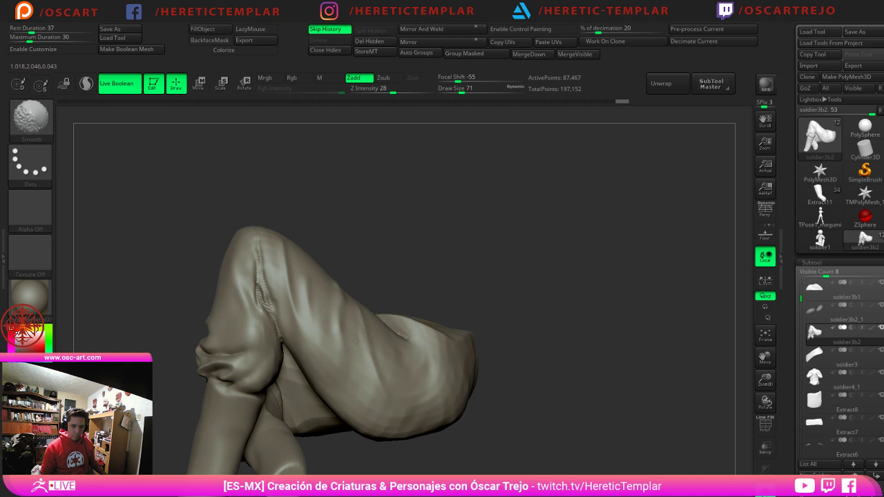
Step: Sculpt and smooth broad folds along the raised thigh toward the knee with DamStandard at draw size 128
mouse_move(391, 293)
left_mouse_down("alt")
mouse_move(399, 258)
mouse_move(462, 292)
mouse_move(515, 384)
mouse_move(390, 351)
left_mouse_up("alt")
key("s")
left_click_drag(245, 365, 321, 383)
mouse_move(273, 369)
left_mouse_down("shift")
mouse_move(262, 363)
mouse_move(380, 345)
left_mouse_up("shift")
mouse_move(298, 349)
left_mouse_down("shift")
mouse_move(309, 343)
mouse_move(261, 356)
left_mouse_up("shift")
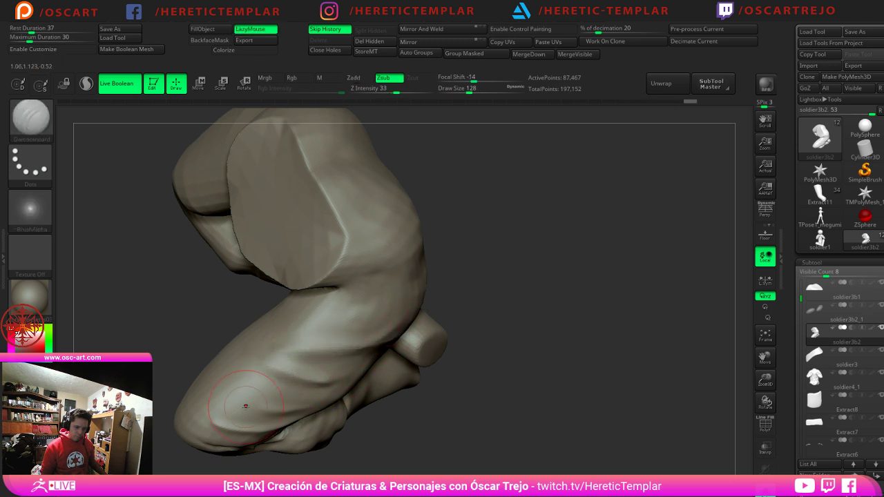
left_click_drag(247, 408, 261, 427)
left_click_drag(243, 425, 207, 404, "shift")
Step: Carve creases at the top of the raised thigh where it meets the waist, using draw size 59
mouse_move(463, 335)
left_mouse_down()
mouse_move(513, 323)
mouse_move(276, 302)
left_mouse_up()
left_click_drag(218, 281, 227, 297)
key("[")
left_click_drag(185, 259, 236, 299)
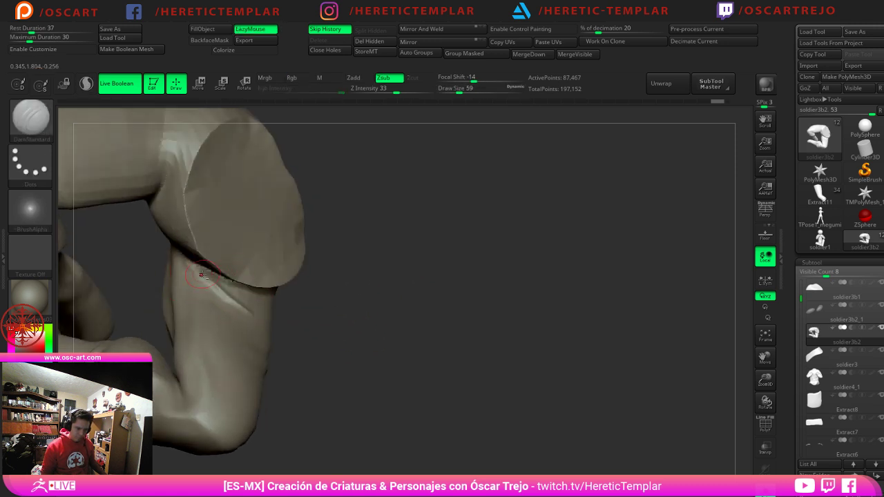
key("s")
left_click_drag(200, 274, 248, 311)
Step: Refine the creases below the waist on the raised thigh at draw size 56 and smooth them
mouse_move(319, 320)
left_mouse_down()
mouse_move(421, 334)
mouse_move(373, 339)
mouse_move(365, 219)
mouse_move(409, 227)
left_mouse_up()
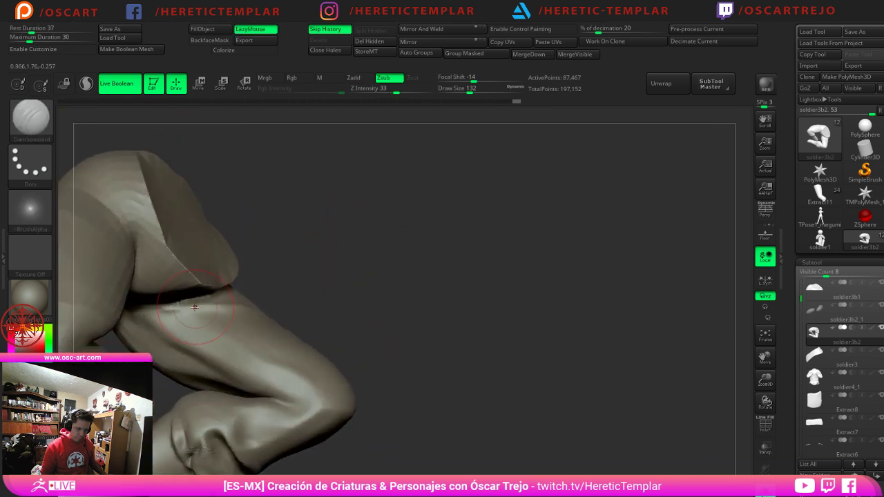
key("s")
mouse_move(205, 312)
left_mouse_down()
mouse_move(152, 309)
mouse_move(185, 305)
mouse_move(226, 317)
left_mouse_up()
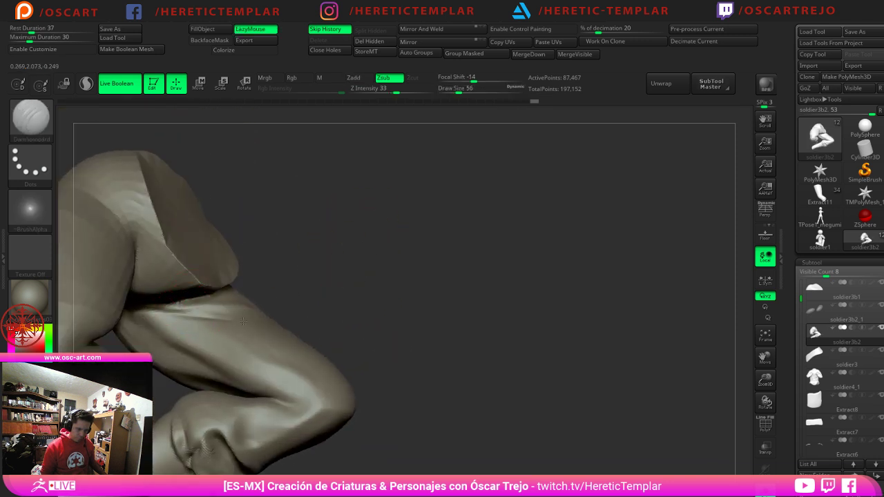
mouse_move(176, 306)
left_mouse_down()
mouse_move(229, 314)
mouse_move(211, 321)
mouse_move(199, 313)
left_mouse_up()
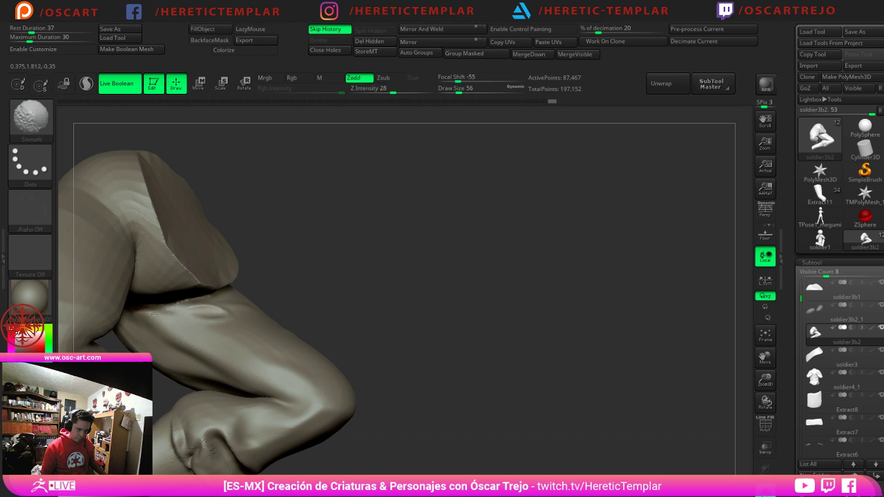
mouse_move(303, 319)
left_mouse_down("alt")
mouse_move(299, 284)
mouse_move(327, 292)
mouse_move(353, 266)
mouse_move(332, 302)
mouse_move(357, 315)
left_mouse_up("alt")
left_click_drag(357, 315, 372, 328, "alt")
Step: Extend the folds along the raised thigh's inner side with DamStandard at draw size 101 and smooth them toward the knee
key("s")
left_click_drag(273, 321, 276, 321)
mouse_move(266, 319)
left_mouse_down()
mouse_move(298, 313)
mouse_move(266, 328)
mouse_move(304, 314)
mouse_move(260, 322)
mouse_move(301, 324)
mouse_move(265, 326)
mouse_move(213, 309)
mouse_move(268, 306)
mouse_move(217, 297)
left_mouse_up()
key("bracketright")
right_click_drag(216, 297, 197, 304)
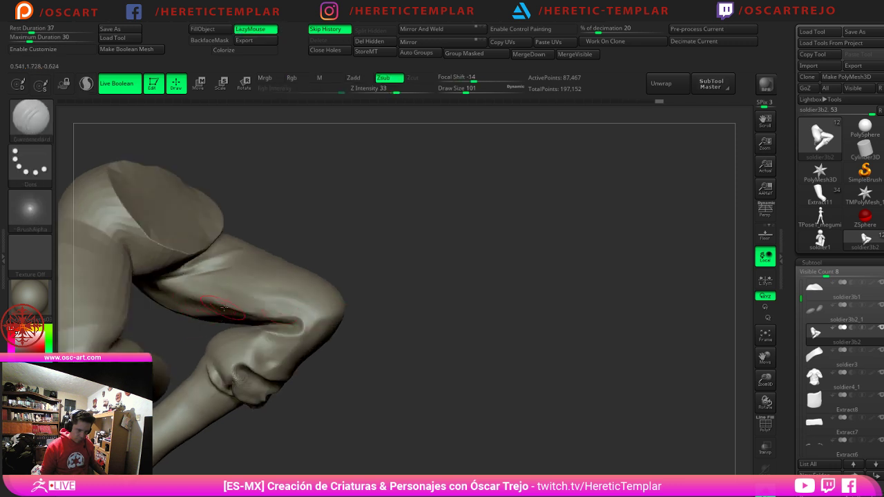
left_click_drag(223, 308, 266, 318, "shift")
mouse_move(361, 296)
left_mouse_down("shift")
mouse_move(369, 306)
mouse_move(366, 278)
mouse_move(399, 265)
mouse_move(381, 218)
left_mouse_up("shift")
Step: Add short creases along the raised thigh and a fold at the hip with DamStandard at draw size 101
mouse_move(250, 285)
left_mouse_down()
mouse_move(267, 258)
mouse_move(262, 266)
left_mouse_up()
mouse_move(381, 277)
left_mouse_down("alt")
mouse_move(381, 246)
mouse_move(404, 272)
mouse_move(341, 270)
mouse_move(413, 288)
mouse_move(407, 308)
mouse_move(434, 308)
left_mouse_up("alt")
mouse_move(300, 224)
left_mouse_down()
mouse_move(303, 250)
mouse_move(302, 238)
left_mouse_up()
left_click_drag(484, 310, 417, 317)
key("s")
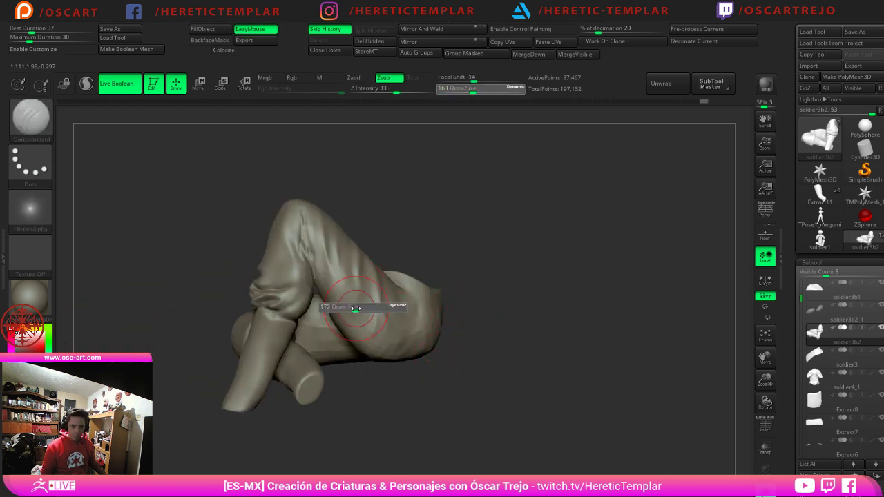
left_click_drag(355, 308, 348, 308)
left_click_drag(406, 299, 401, 291)
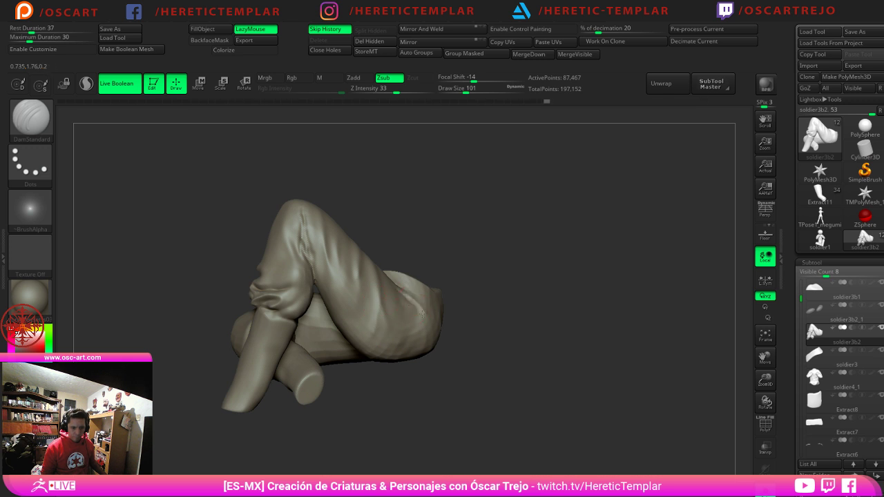
Step: Build up raised fold ridges across the raised thigh and hip with the Standard brush at draw size 101
key("b")
key("s")
key("t")
key("s")
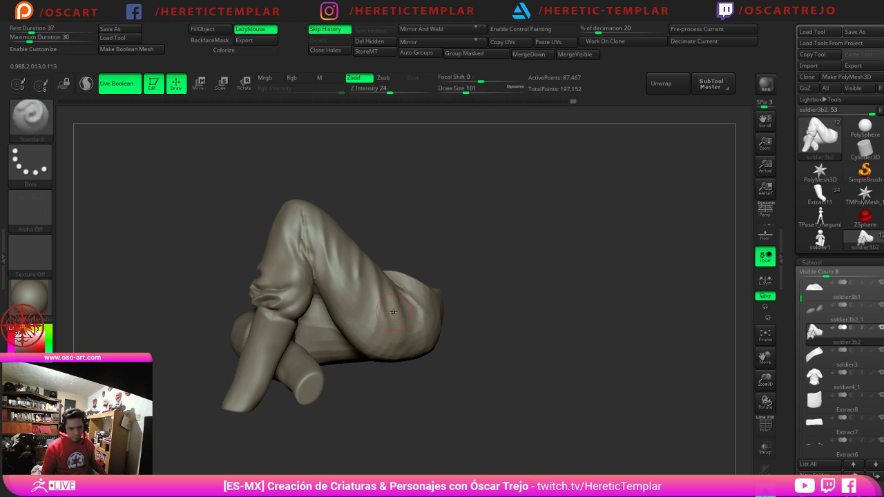
mouse_move(391, 316)
left_mouse_down()
mouse_move(379, 279)
mouse_move(363, 275)
left_mouse_up()
mouse_move(367, 308)
left_mouse_down()
mouse_move(355, 255)
mouse_move(333, 239)
mouse_move(357, 257)
left_mouse_up()
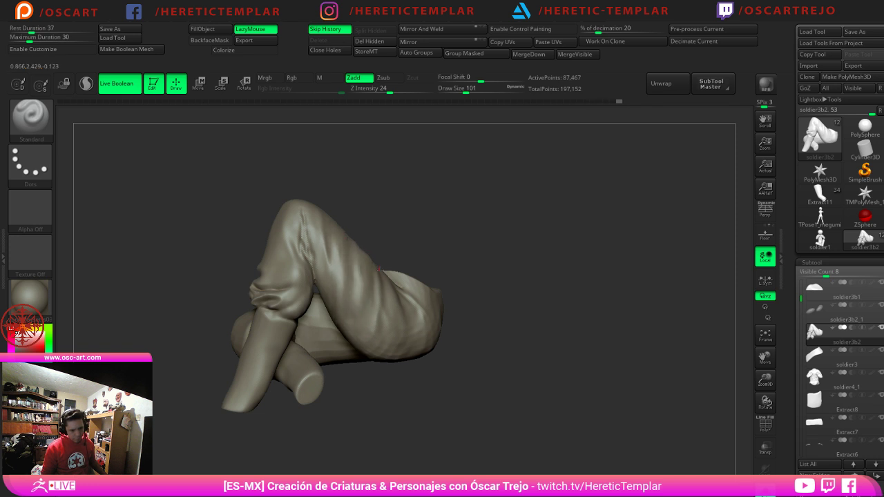
left_click_drag(380, 324, 373, 274)
left_click_drag(401, 346, 395, 284)
left_click_drag(423, 338, 409, 283)
mouse_move(431, 335)
left_mouse_down()
mouse_move(423, 302)
mouse_move(429, 295)
left_mouse_up()
Step: Flatten the thigh and hip folds with the TrimDynamic brush at draw size 182
key("s")
left_click(383, 347)
key("b")
key("t")
key("d")
mouse_move(381, 319)
left_mouse_down()
mouse_move(374, 272)
mouse_move(421, 321)
left_mouse_up()
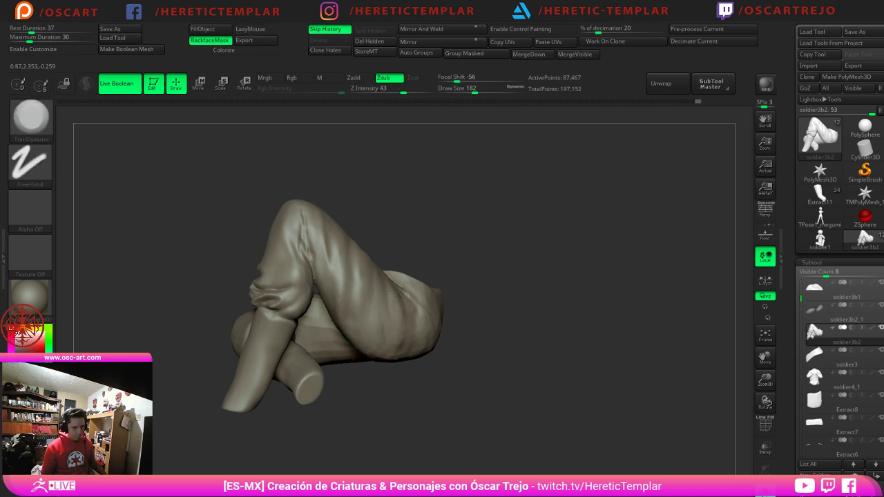
mouse_move(478, 341)
left_mouse_down()
mouse_move(533, 350)
mouse_move(509, 329)
left_mouse_up()
mouse_move(509, 330)
left_mouse_down()
mouse_move(489, 336)
mouse_move(505, 345)
left_mouse_up()
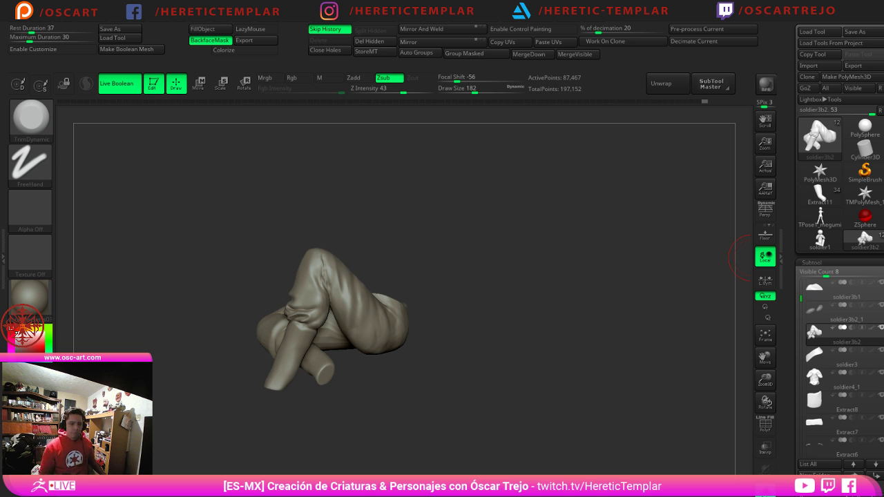
Step: Switch back to DamStandard and carve a new crease on the shin side of the raised knee's fold
mouse_move(484, 238)
left_mouse_down()
mouse_move(456, 233)
mouse_move(453, 290)
left_mouse_up()
key("b")
key("d")
key("s")
left_click_drag(320, 209, 442, 252, "alt")
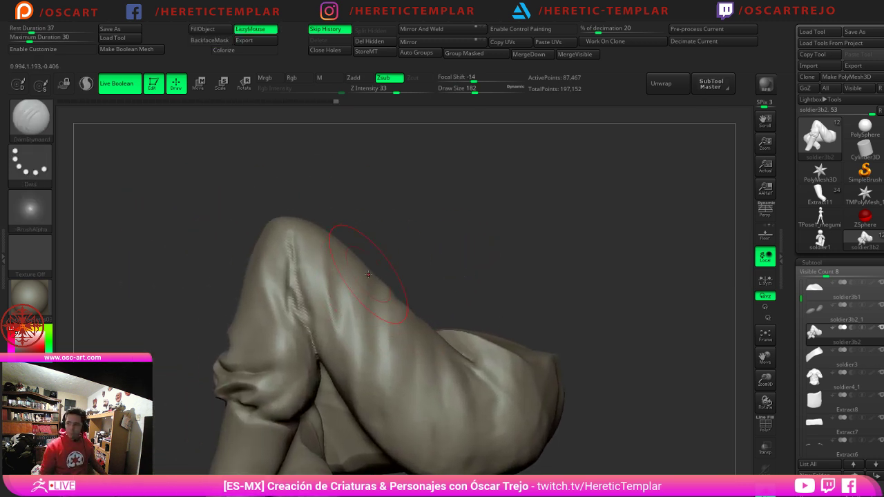
key("s")
left_click(357, 274)
key("s")
left_click(275, 278)
mouse_move(277, 278)
left_mouse_down()
mouse_move(285, 305)
mouse_move(272, 266)
mouse_move(287, 308)
left_mouse_up()
Step: Deepen the new crease down to the back of the knee, finishing at draw size 77
key("s")
left_click(278, 264)
mouse_move(274, 257)
left_mouse_down()
mouse_move(280, 310)
mouse_move(309, 338)
left_mouse_up()
key("s")
left_click(285, 310)
mouse_move(306, 299)
left_mouse_down()
mouse_move(294, 267)
mouse_move(304, 304)
left_mouse_up()
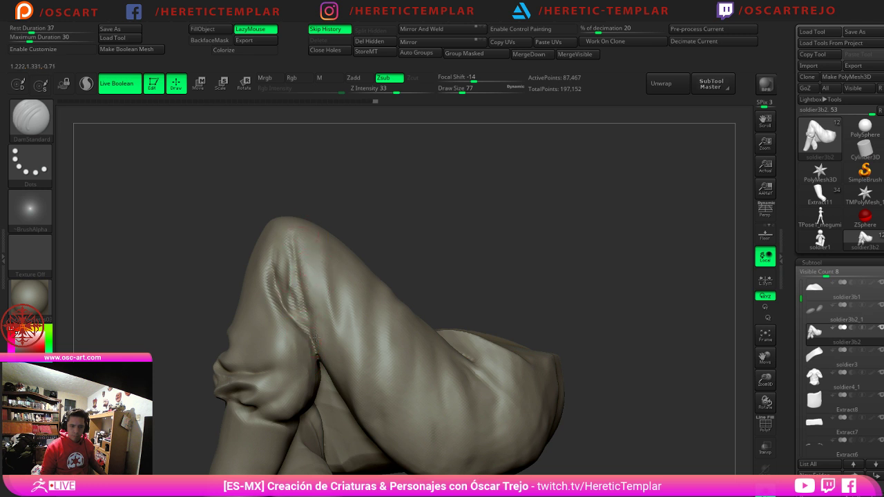
Step: Raise a fold ridge on the thigh beside the knee crease with the Standard brush
key("b")
key("s")
key("t")
left_click_drag(308, 257, 312, 331)
Step: Try raising a fold above the gathered cuff with the Standard brush at draw size 49
key("s")
left_click(304, 362)
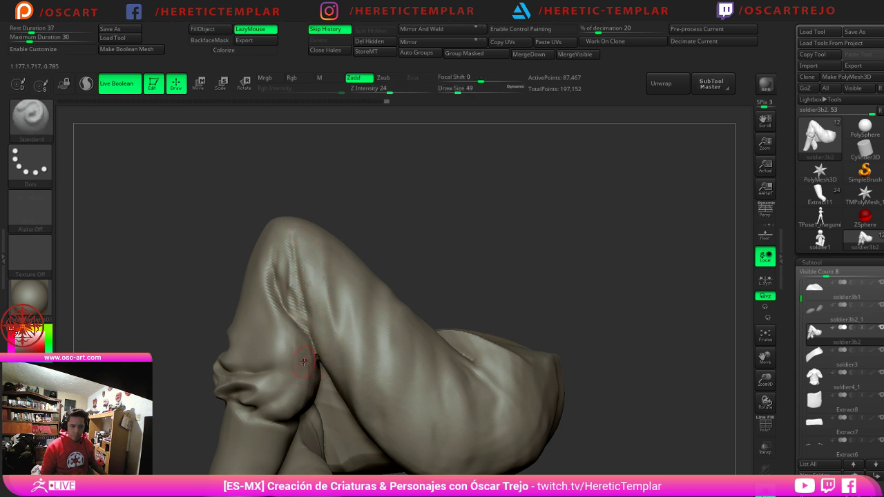
left_click_drag(272, 368, 286, 355)
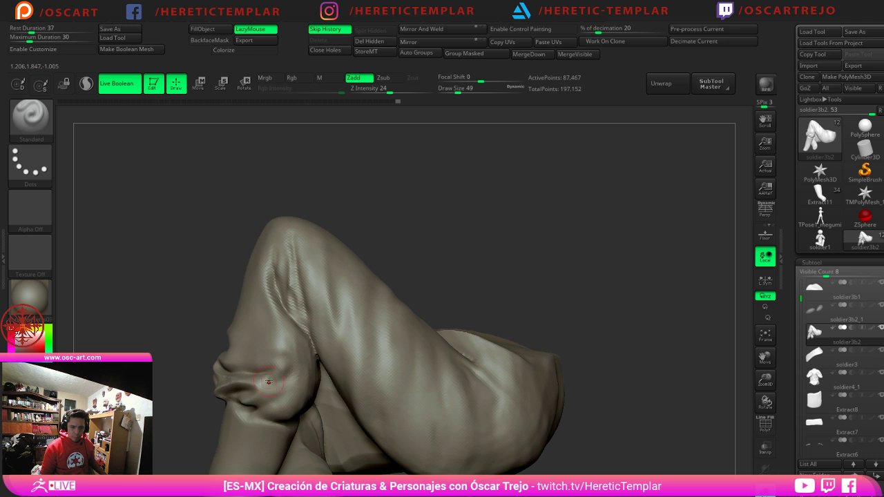
key("ctrl+z")
Step: Carve creases into the raised leg's gathered cuff with DamStandard at draw size 56
key("s")
left_click(283, 375)
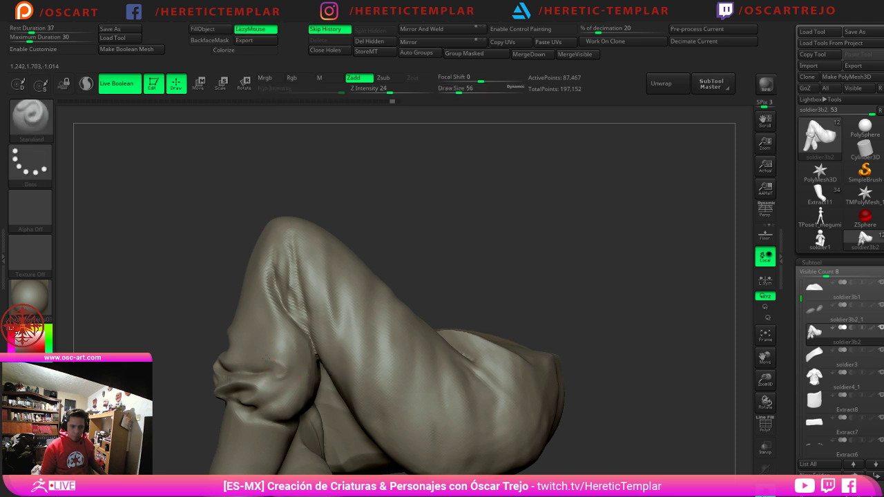
key("b")
key("d")
key("s")
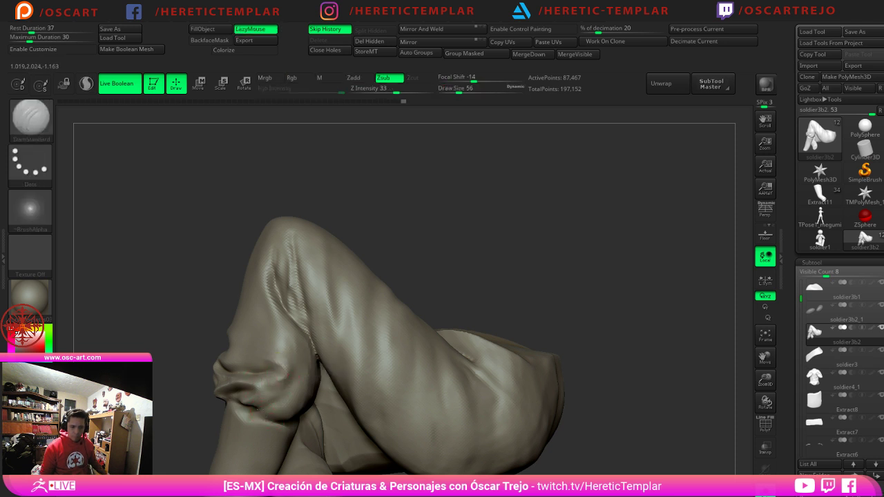
left_click_drag(265, 404, 293, 388)
left_click_drag(248, 423, 275, 423)
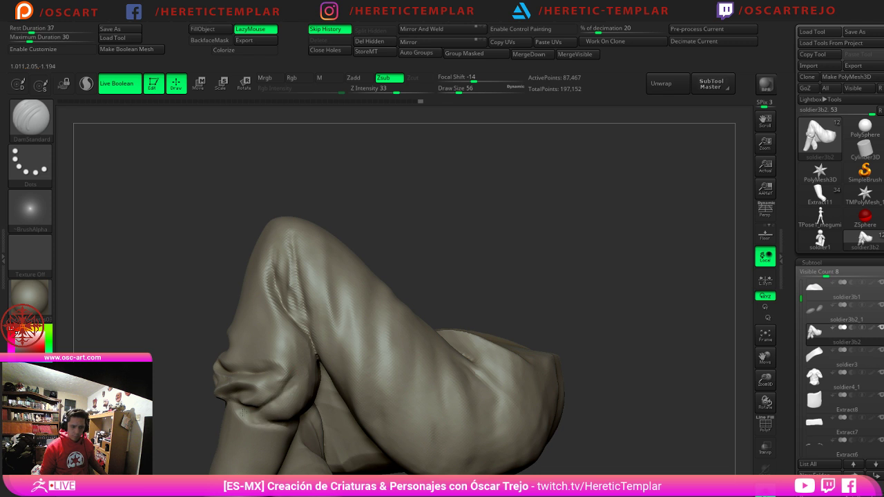
Step: Push the fabric fold behind the raised knee into shape with the Move brush at draw size 56
left_click_drag(203, 345, 225, 337)
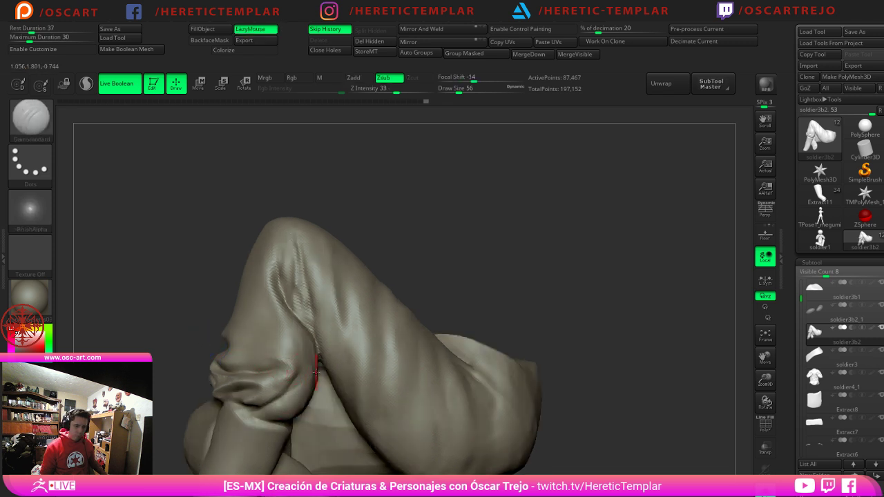
key("b")
key("m")
key("v")
key("s")
left_click_drag(308, 318, 328, 332)
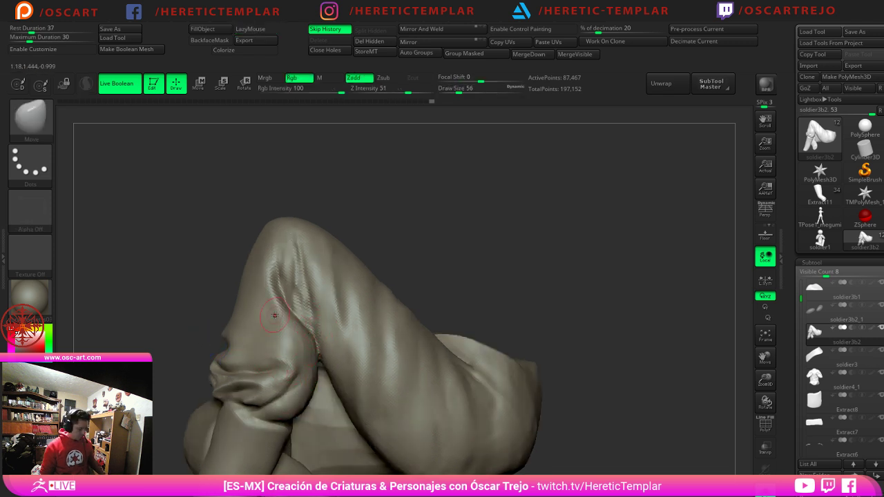
Step: Raise a fold on the front of the raised knee with the Standard brush at draw size 97
left_click_drag(143, 265, 177, 278)
key("b")
key("s")
key("t")
key("s")
left_click_drag(267, 278, 259, 278)
key("s")
mouse_move(227, 252)
left_mouse_down()
mouse_move(271, 235)
mouse_move(251, 238)
left_mouse_up()
Step: Sculpt another fold across the raised shin above the cuff with the Standard brush and set the draw size to 158
key("b")
key("t")
key("d")
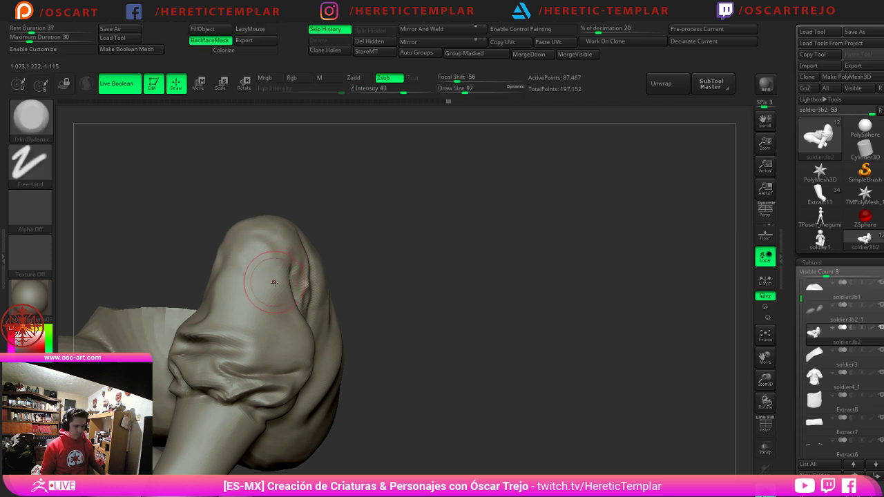
key("b")
key("s")
key("t")
key("s")
left_click_drag(278, 300, 275, 299)
mouse_move(282, 293)
left_mouse_down()
mouse_move(294, 337)
mouse_move(260, 322)
left_mouse_up()
left_click_drag(351, 317, 387, 316)
key("s")
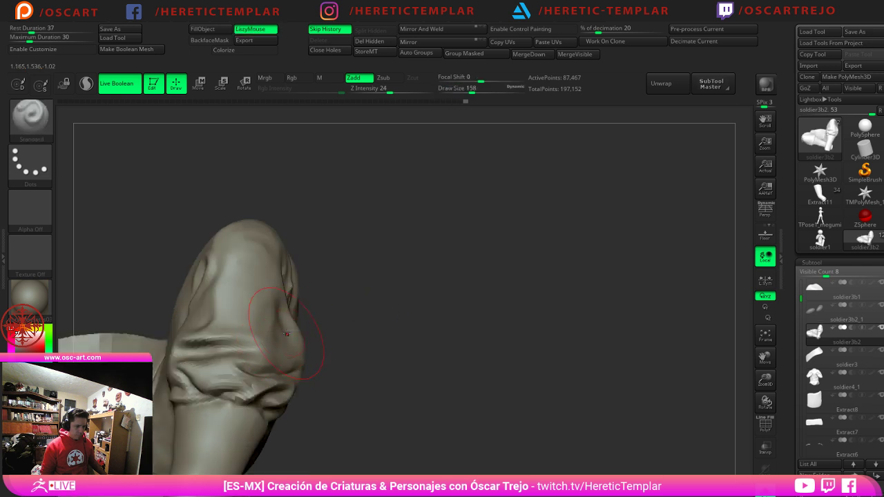
mouse_move(280, 336)
left_mouse_down("shift")
mouse_move(458, 296)
mouse_move(496, 346)
left_mouse_up("shift")
mouse_move(468, 292)
left_mouse_down("alt")
mouse_move(548, 359)
mouse_move(615, 394)
left_mouse_up("alt")
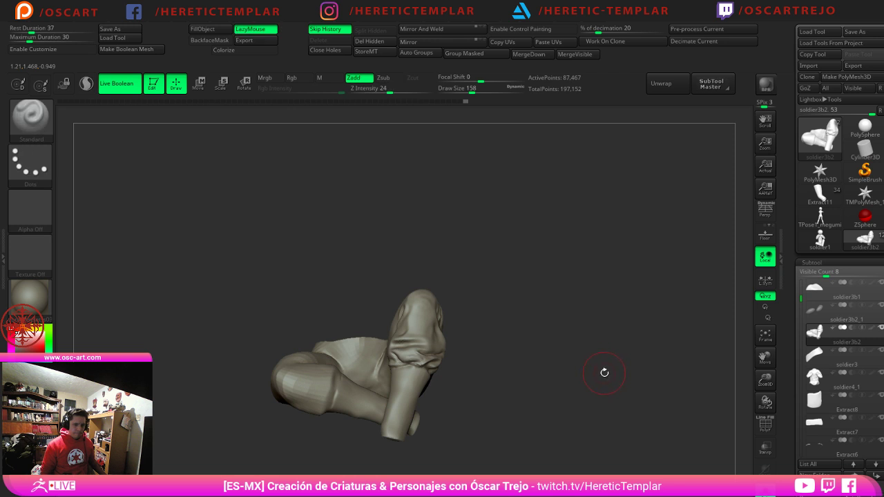
Step: Bring the other subtools back into view and tighten the folds above the raised leg's cuff with the Pinch brush at draw size 158
left_click(764, 495)
left_click_drag(661, 421, 567, 395, "alt")
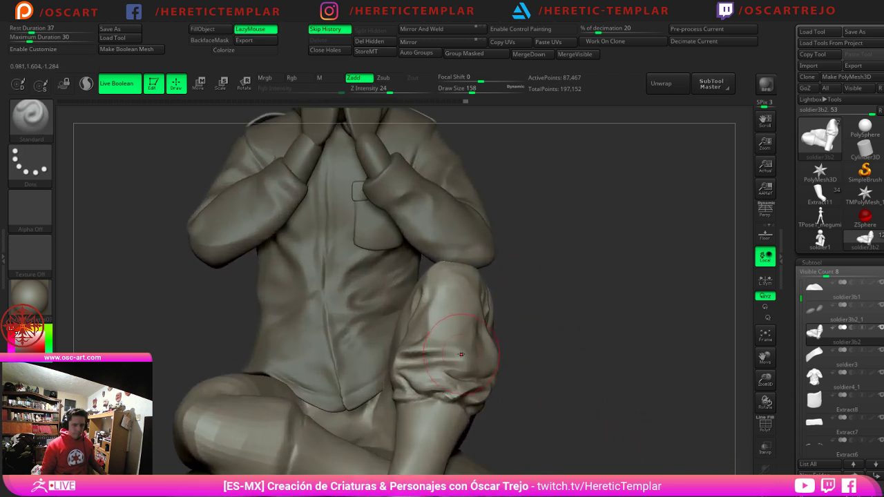
key("b")
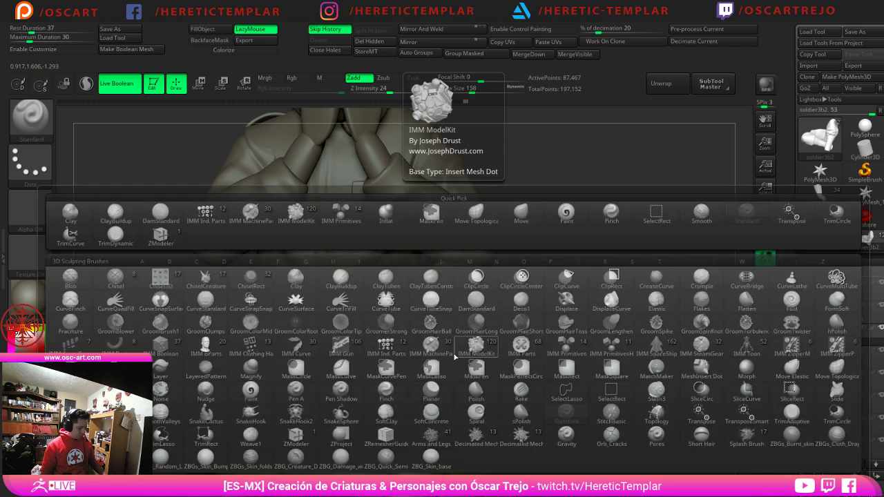
key("p")
key("i")
key("bracketright")
left_click_drag(443, 355, 404, 361)
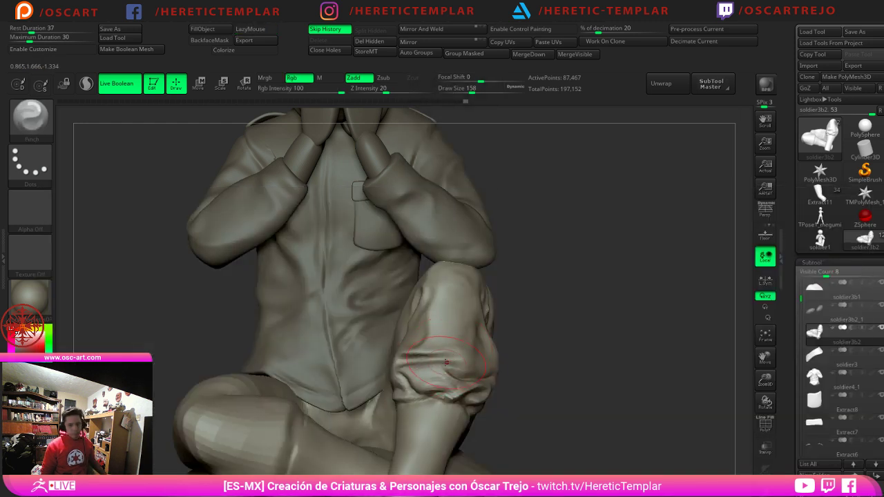
left_click_drag(464, 361, 482, 360)
mouse_move(469, 395)
left_mouse_down()
mouse_move(404, 397)
mouse_move(476, 412)
left_mouse_up()
mouse_move(539, 407)
left_mouse_down("alt")
mouse_move(537, 383)
mouse_move(574, 355)
mouse_move(556, 386)
left_mouse_up("alt")
mouse_move(600, 348)
left_mouse_down("alt")
mouse_move(596, 336)
mouse_move(589, 408)
left_mouse_up("alt")
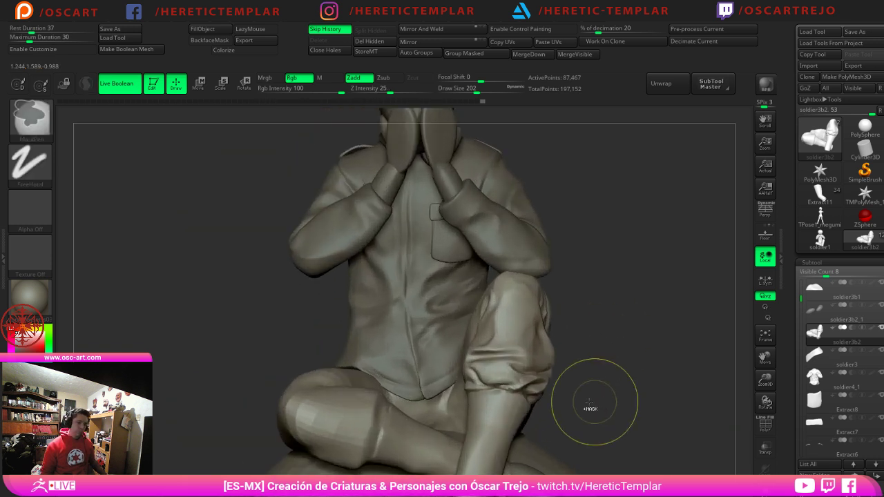
Step: Step back through the recent sculpting history and forward again to compare the raised trouser leg with and without the latest strokes
key("ctrl+z")
key("ctrl+z")
key("ctrl+z")
key("ctrl+z")
key("ctrl+z")
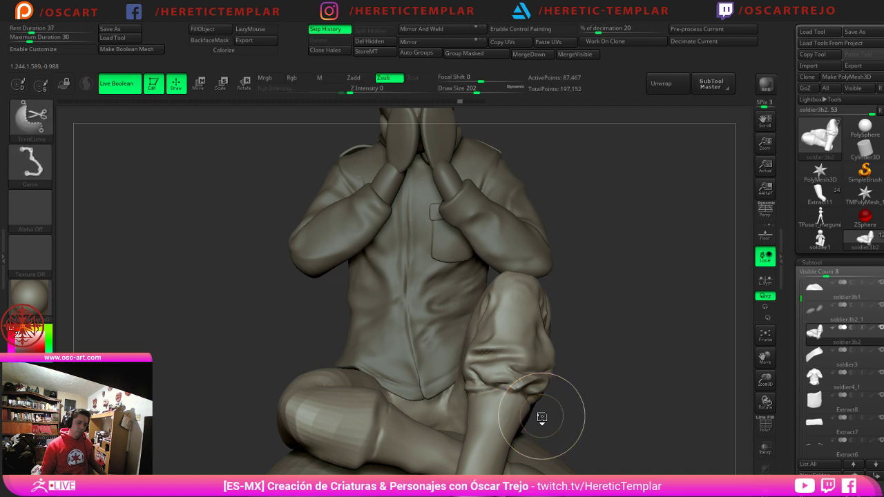
key("ctrl+shift+z")
key("ctrl+shift+z")
key("ctrl+shift+z")
key("ctrl+shift+z")
key("ctrl+shift+z")
key("ctrl+shift+z")
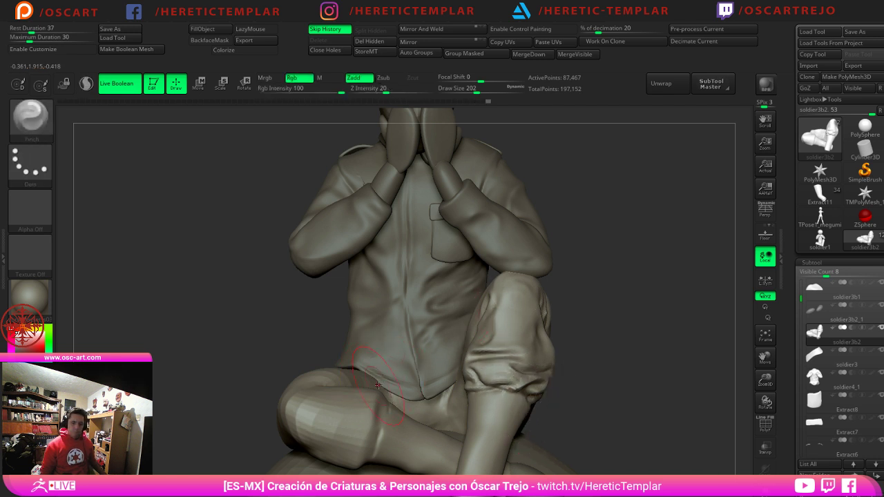
Step: Make the jacket subtool soldier4_1 active and set up the Standard brush at draw size 59
key("s")
left_click_drag(414, 384, 402, 383)
left_click_drag(617, 290, 598, 322, "alt")
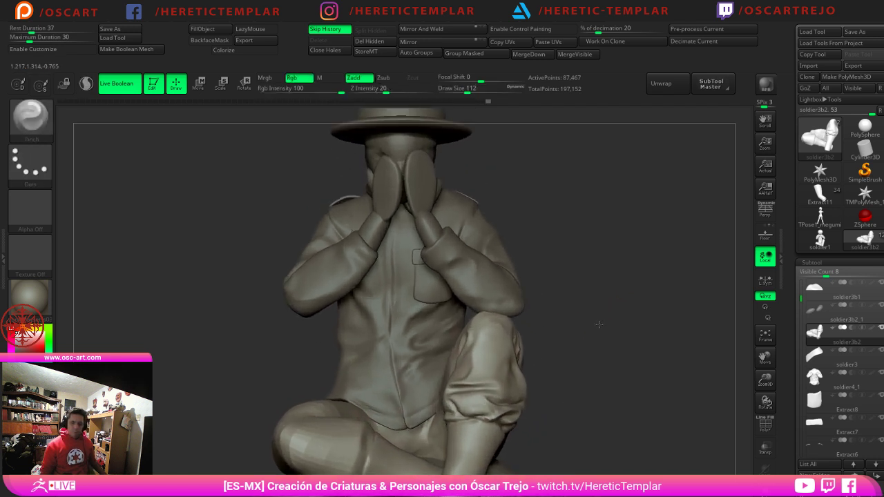
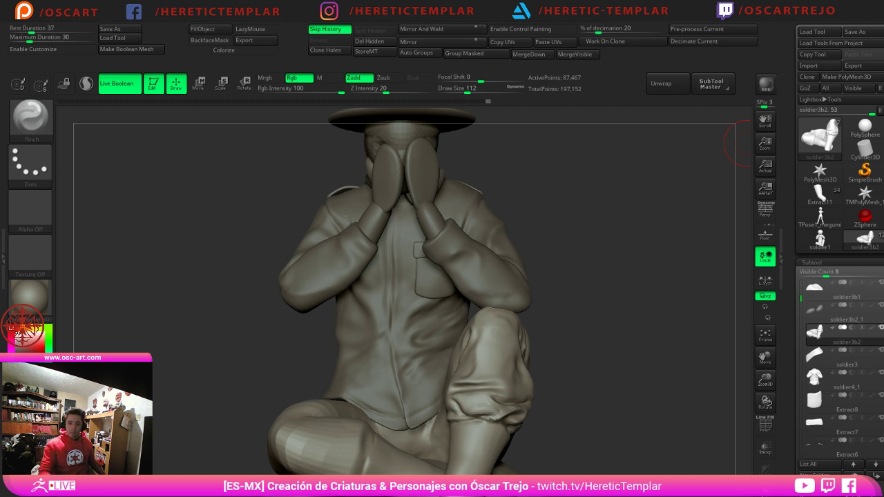
left_click_drag(242, 344, 318, 346)
left_click_drag(573, 300, 552, 304, "alt")
key("b")
key("s")
key("t")
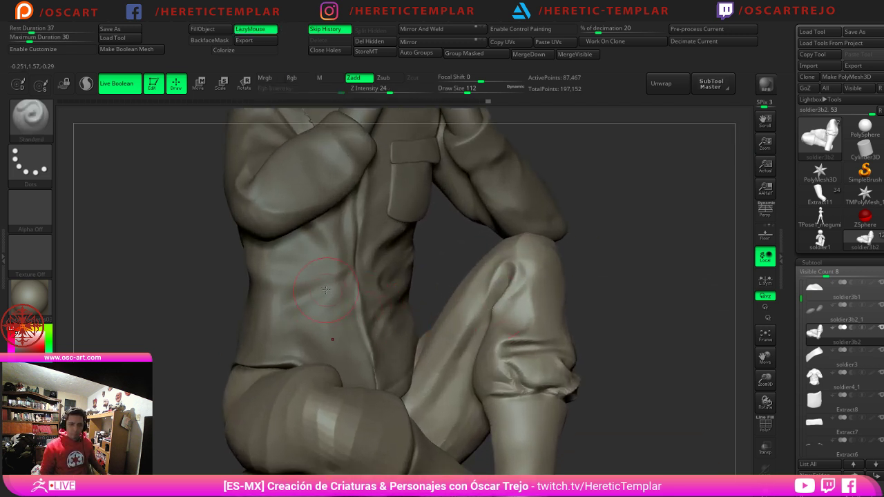
key("s")
left_click(335, 290, "alt")
key("s")
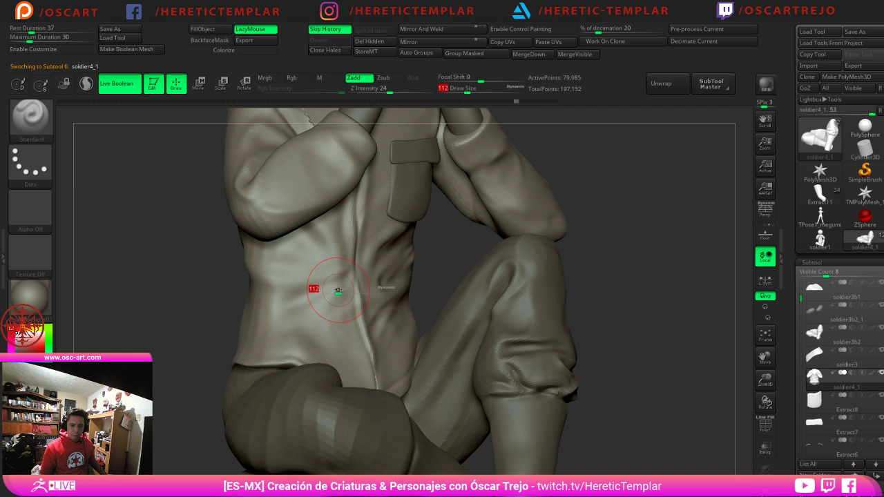
key("s")
left_click_drag(304, 290, 296, 288)
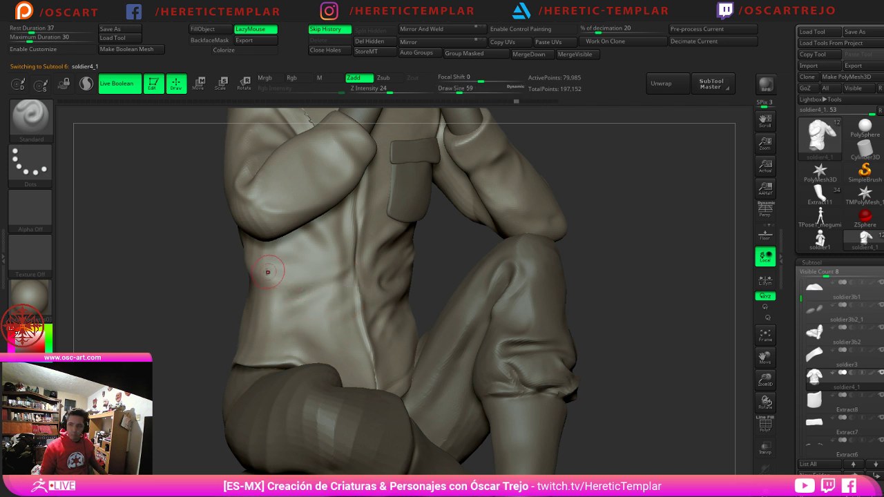
Step: Raise horizontal folds across the jacket's waist beside the front opening with the Standard brush, reducing the draw size to 46, and smooth them
mouse_move(249, 263)
left_mouse_down()
mouse_move(292, 288)
mouse_move(345, 285)
left_mouse_up()
key("s")
key("s")
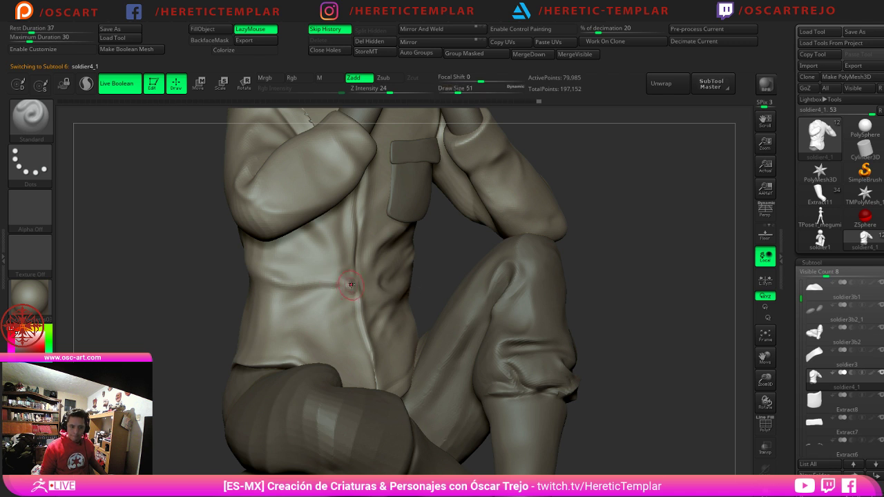
mouse_move(335, 278)
left_mouse_down()
mouse_move(350, 289)
mouse_move(286, 290)
mouse_move(353, 316)
mouse_move(289, 305)
left_mouse_up()
key("s")
key("s")
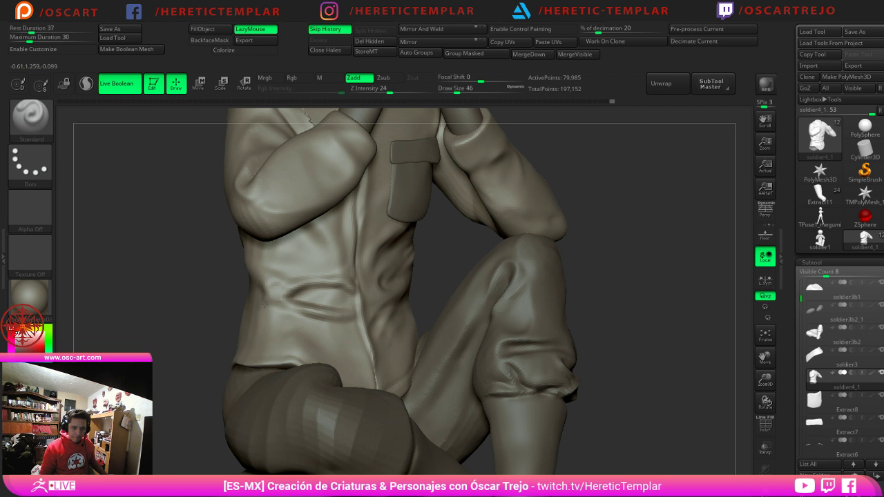
mouse_move(208, 317)
left_mouse_down()
mouse_move(250, 305)
mouse_move(199, 308)
mouse_move(268, 297)
mouse_move(192, 311)
left_mouse_up()
left_click_drag(541, 295, 414, 299)
left_click_drag(309, 297, 301, 300, "shift")
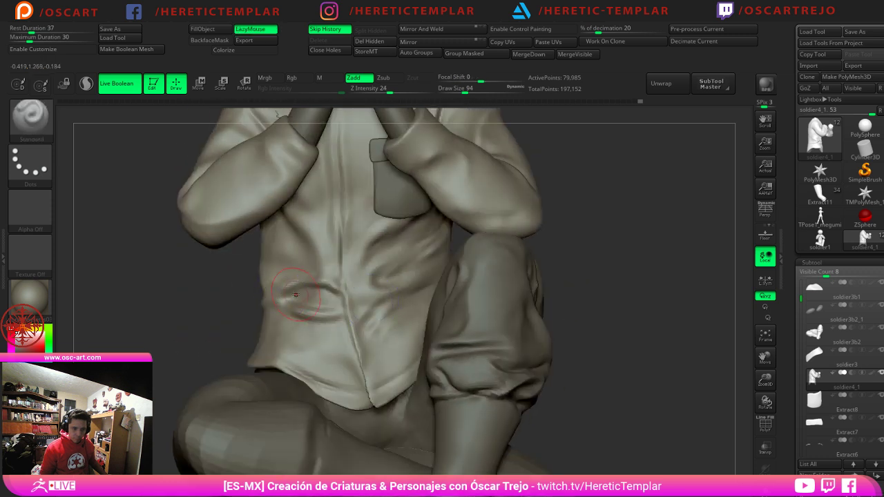
Step: Carve creases between the jacket's waist folds with the DamStandard brush at draw size 68
left_click_drag(207, 302, 278, 301)
key("b")
key("d")
key("s")
mouse_move(333, 293)
left_mouse_down()
mouse_move(287, 295)
mouse_move(334, 286)
mouse_move(277, 297)
mouse_move(332, 313)
left_mouse_up()
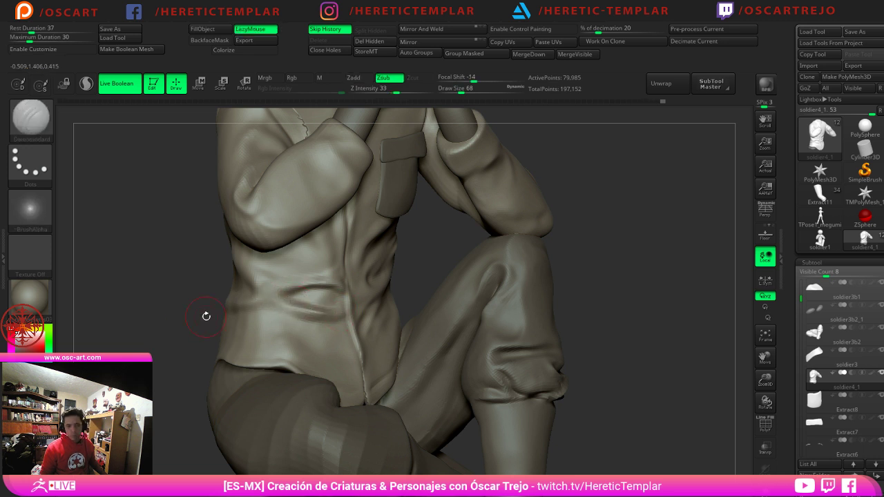
mouse_move(205, 313)
left_mouse_down()
mouse_move(167, 306)
mouse_move(215, 315)
mouse_move(228, 261)
left_mouse_up()
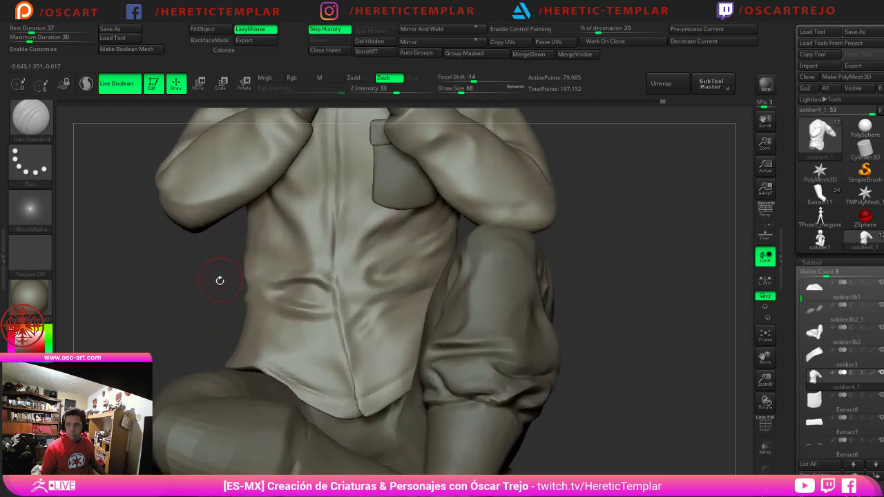
Step: Build up additional folds around and below the jacket's waist creases with the Standard brush at draw size 59
mouse_move(200, 294)
left_mouse_down()
mouse_move(224, 302)
mouse_move(266, 292)
mouse_move(251, 299)
mouse_move(268, 306)
mouse_move(309, 283)
left_mouse_up()
key("b")
key("s")
key("t")
key("s")
key("s")
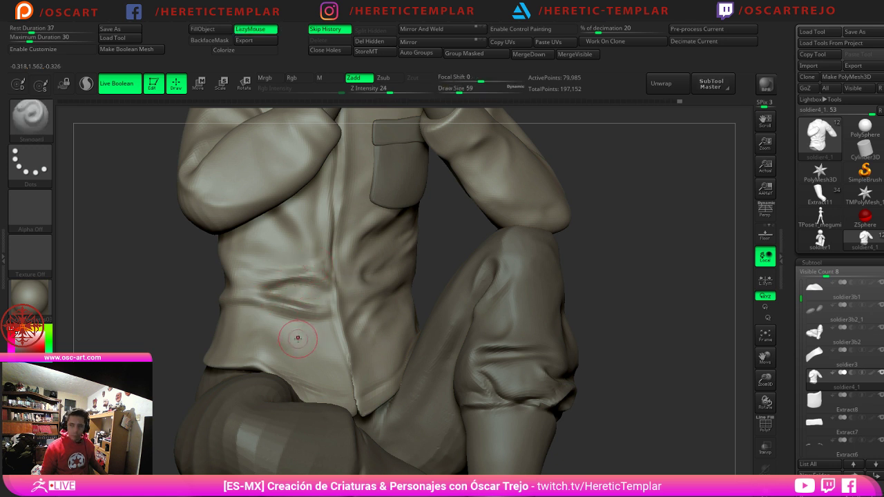
left_click_drag(294, 320, 320, 323)
Step: Fill out the jacket's waist folds with the Clay brush at draw size 80 and smooth the transitions between them
key("b")
key("c")
key("l")
key("s")
left_click_drag(254, 301, 310, 320)
left_click_drag(292, 285, 298, 300, "shift")
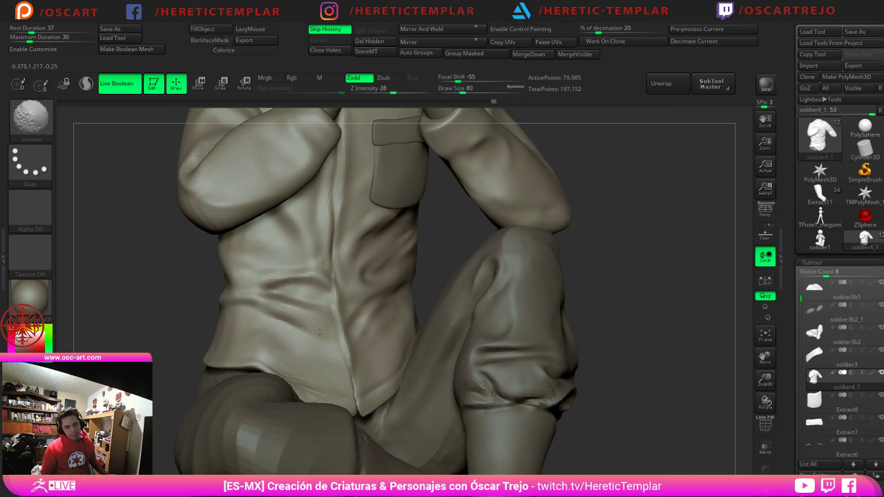
left_click_drag(152, 339, 114, 311, "alt")
left_click_drag(207, 290, 228, 354, "alt")
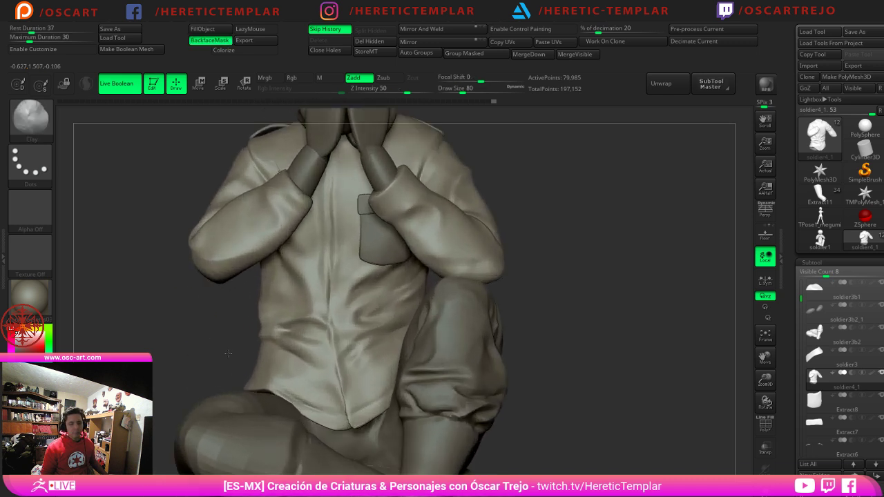
Step: Isolate the jacket's front panel without the pocket and raise diagonal folds above its waist with the Standard brush at draw size 44
left_click_drag(174, 321, 199, 304)
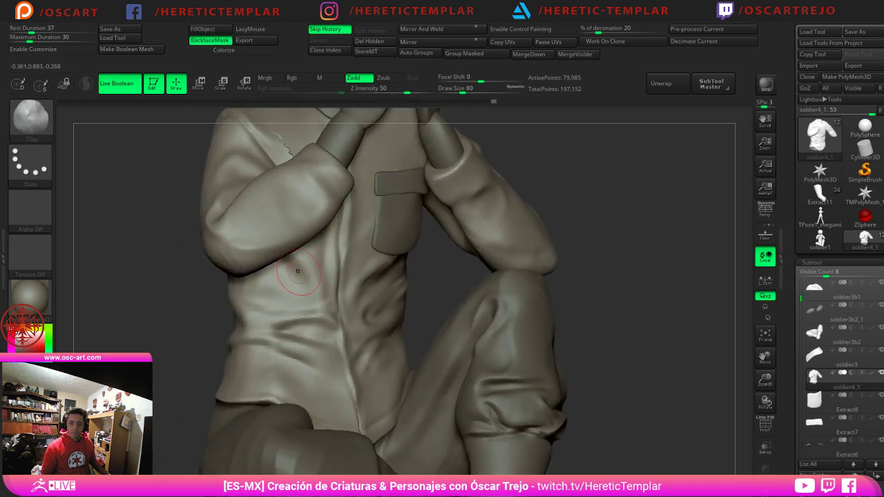
left_click(264, 271, "ctrl+shift")
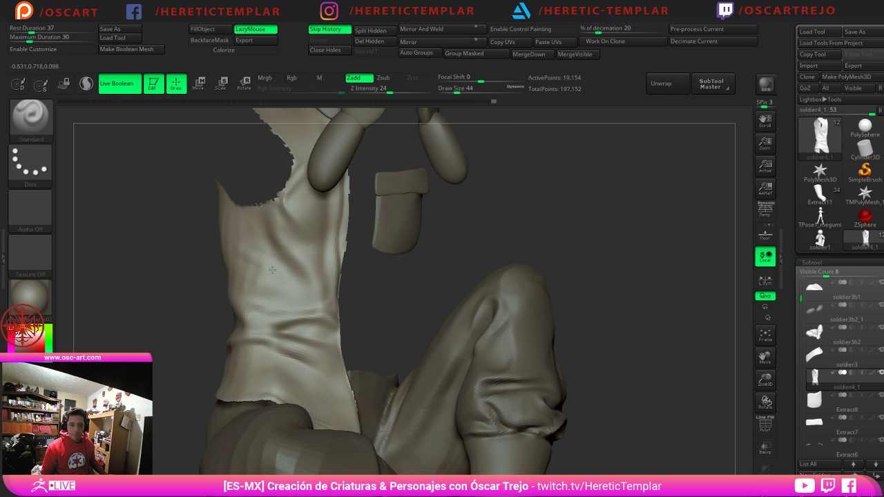
left_click_drag(273, 270, 292, 281)
mouse_move(250, 253)
left_mouse_down()
mouse_move(311, 293)
mouse_move(256, 255)
mouse_move(304, 261)
mouse_move(288, 273)
mouse_move(322, 282)
mouse_move(276, 260)
mouse_move(306, 291)
left_mouse_up()
key("s")
key("s")
Step: Add volume to the diagonal folds on the isolated jacket panel with the Clay brush at draw size 62
key("b")
key("c")
key("l")
key("s")
key("s")
key("s")
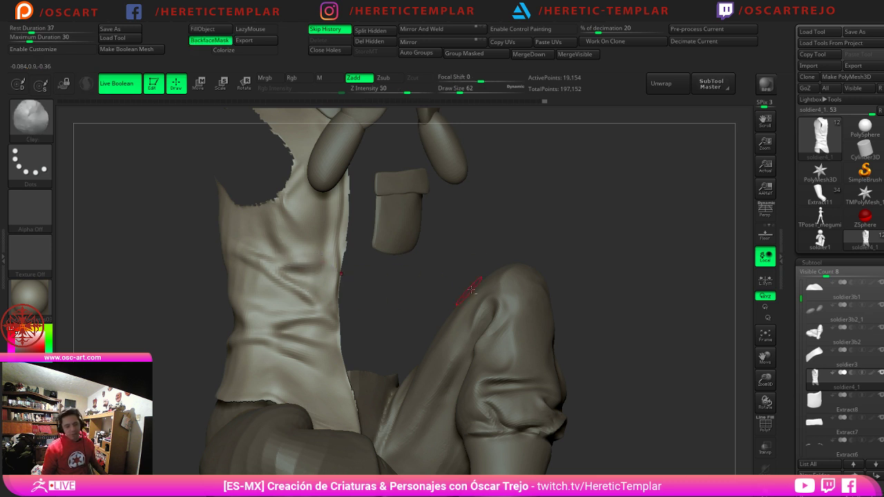
mouse_move(474, 292)
right_mouse_down("ctrl")
mouse_move(428, 247)
mouse_move(517, 258)
right_mouse_up("ctrl")
mouse_move(516, 258)
right_mouse_down("ctrl")
mouse_move(554, 293)
mouse_move(587, 294)
right_mouse_up("ctrl")
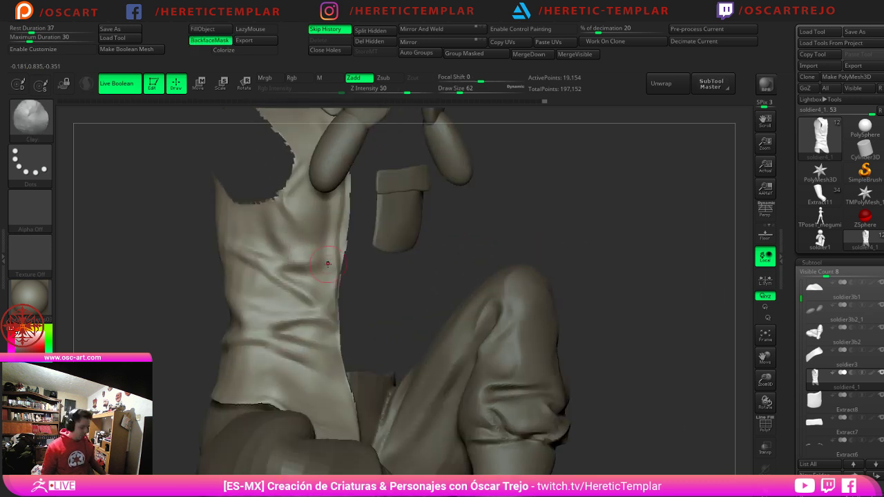
Step: Flatten and smooth the isolated panel's folds with TrimDynamic at draw size 101, and unhide the whole jacket
key("b")
key("t")
key("d")
key("s")
mouse_move(250, 286)
left_mouse_down()
mouse_move(237, 259)
mouse_move(251, 268)
left_mouse_up()
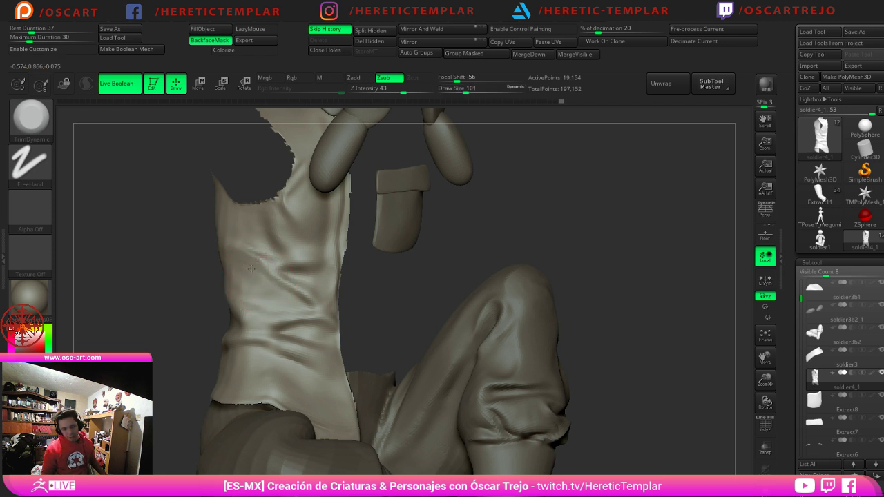
mouse_move(296, 300)
left_mouse_down("shift")
mouse_move(283, 294)
mouse_move(302, 303)
mouse_move(301, 296)
mouse_move(308, 309)
left_mouse_up("shift")
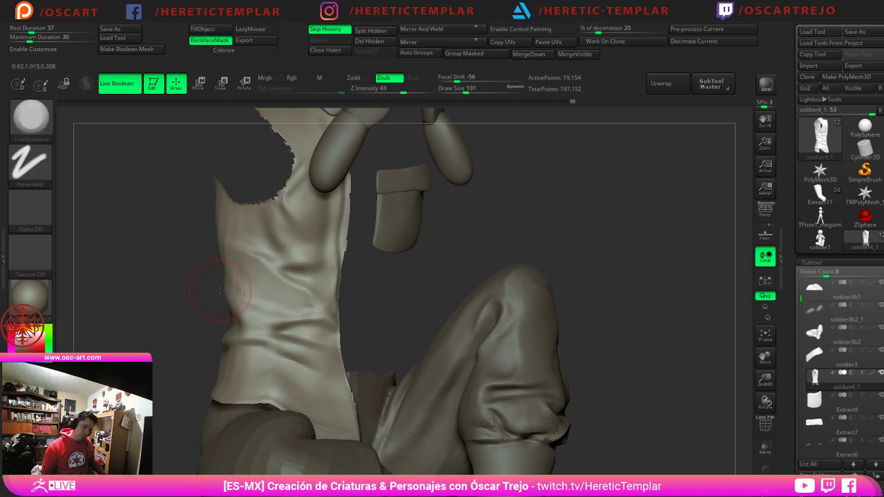
left_click(187, 322, "ctrl+shift")
mouse_move(187, 321)
left_mouse_down("alt")
mouse_move(138, 306)
mouse_move(158, 320)
mouse_move(151, 297)
mouse_move(132, 321)
left_mouse_up("alt")
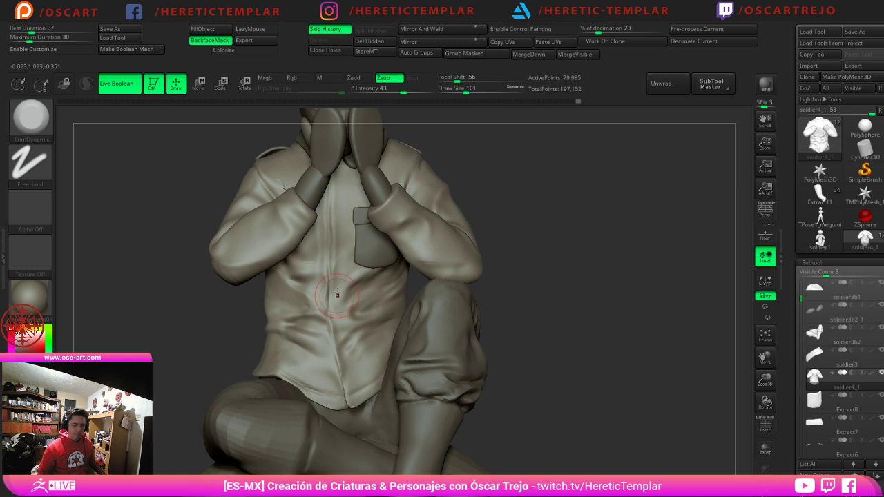
Step: Refine the diagonal fold on the jacket just below the bent elbow with the Standard brush at draw size 62
left_click_drag(159, 336, 177, 352)
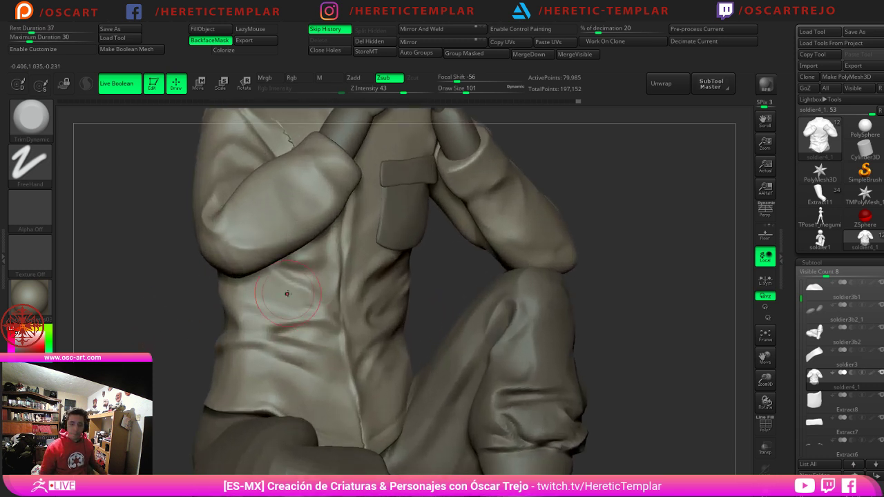
key("b")
key("s")
key("t")
key("s")
left_click_drag(299, 282, 291, 282)
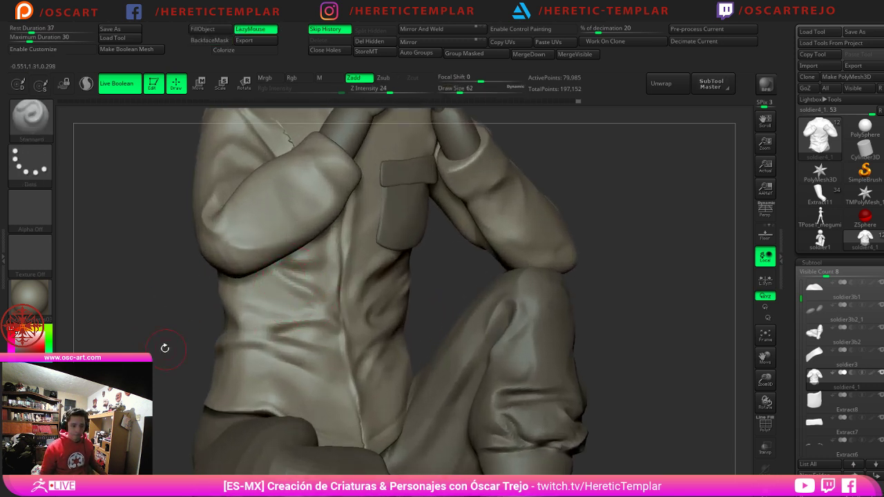
left_click_drag(163, 350, 200, 300)
left_click_drag(239, 247, 287, 287)
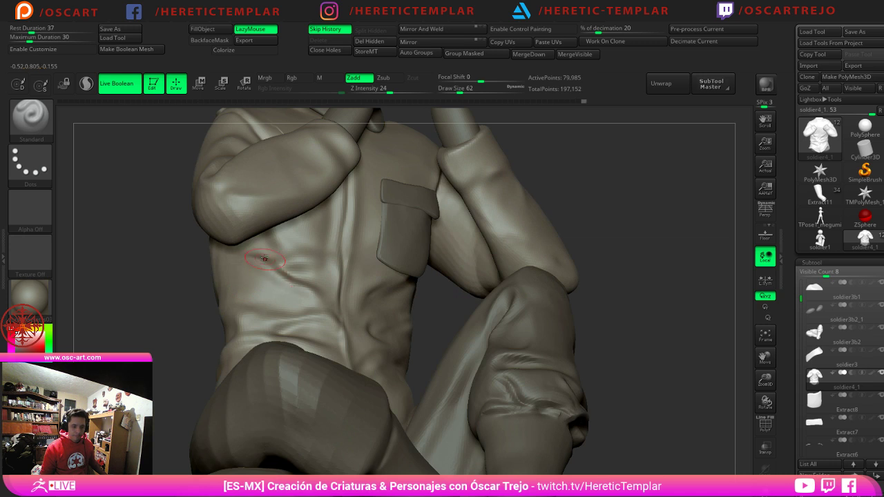
Step: Sculpt folds along the jacket's side and above its front hem with the Standard brush at draw size 54
left_click_drag(178, 325, 163, 319)
left_click_drag(163, 319, 156, 311, "alt")
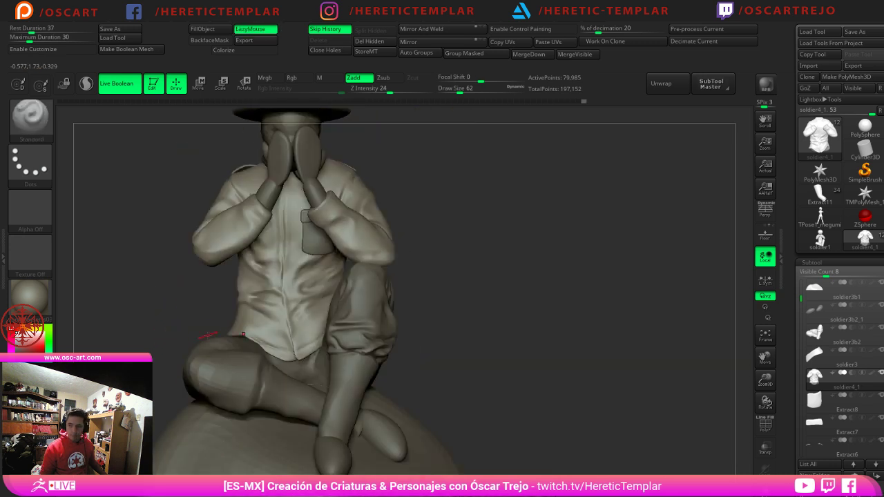
mouse_move(162, 353)
left_mouse_down("alt")
mouse_move(213, 282)
mouse_move(182, 306)
mouse_move(220, 304)
left_mouse_up("alt")
key("s")
mouse_move(290, 303)
left_mouse_down()
mouse_move(308, 292)
mouse_move(277, 284)
mouse_move(329, 298)
left_mouse_up()
key("s")
key("s")
key("s")
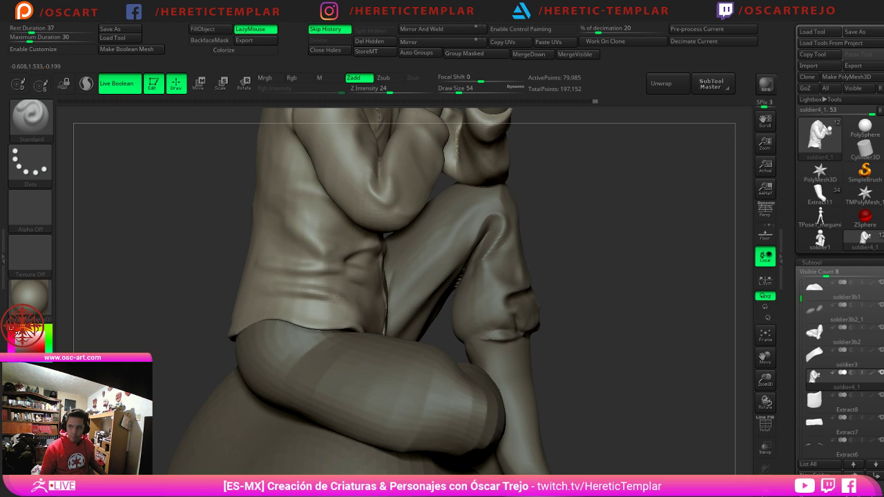
left_click_drag(208, 317, 142, 329)
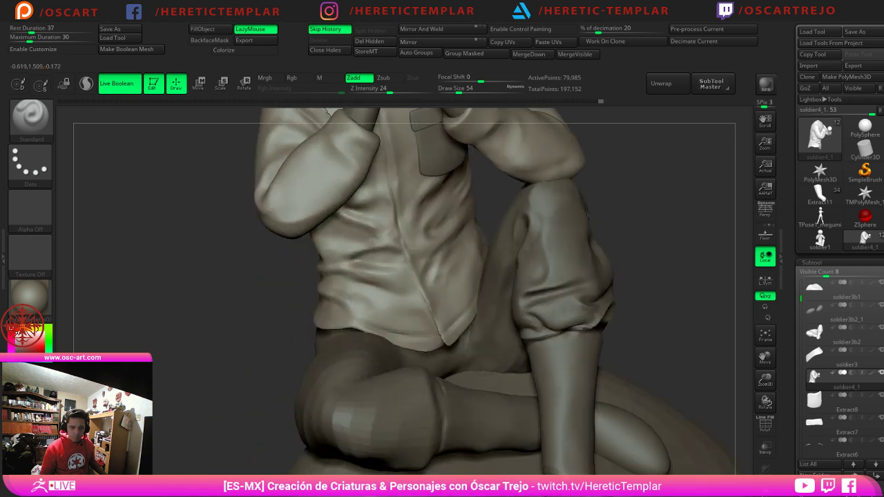
mouse_move(351, 306)
left_mouse_down()
mouse_move(380, 300)
mouse_move(377, 308)
left_mouse_up()
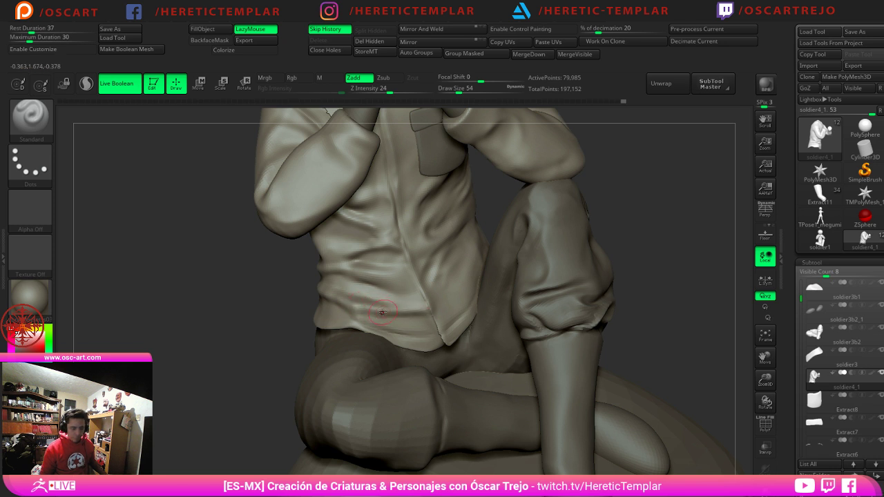
Step: Flatten the fold above the jacket's front hem with the TrimDynamic brush at draw size 77
key("b")
key("t")
key("d")
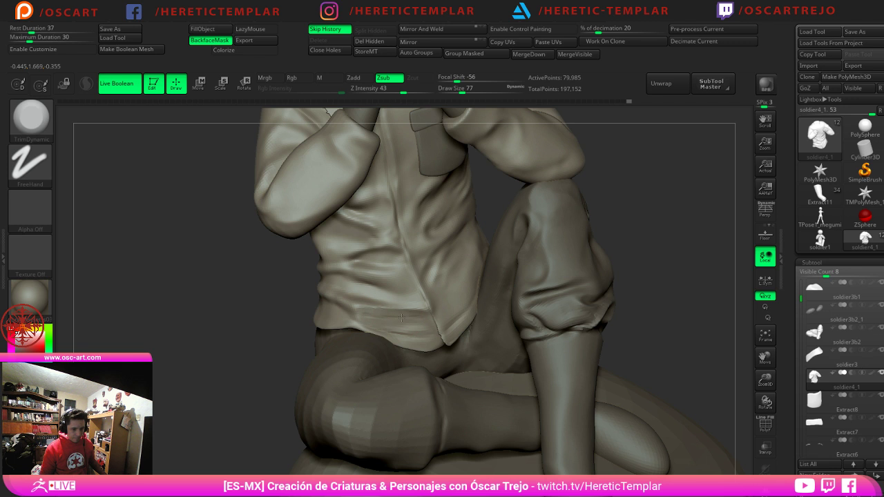
mouse_move(402, 319)
left_mouse_down()
mouse_move(357, 310)
mouse_move(429, 320)
left_mouse_up()
Step: Smooth the folds above the jacket's front hem with the Smooth brush at draw size 112
key("b")
key("s")
key("t")
key("s")
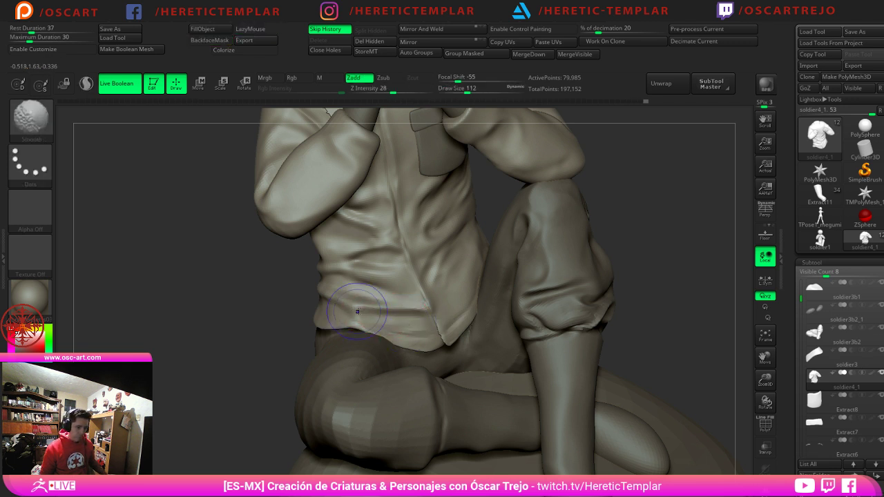
left_click_drag(292, 292, 269, 289, "shift")
mouse_move(424, 331)
left_mouse_down("shift")
mouse_move(418, 344)
mouse_move(426, 342)
left_mouse_up("shift")
Step: Soften the jacket's front opening just above the hem at draw size 71, keeping the whole jacket visible
mouse_move(239, 301)
left_mouse_down()
mouse_move(223, 297)
mouse_move(304, 366)
mouse_move(303, 321)
mouse_move(309, 338)
left_mouse_up()
key("s")
left_click_drag(401, 374, 410, 378)
left_click(418, 363, "ctrl+shift")
left_click(243, 297, "ctrl+shift")
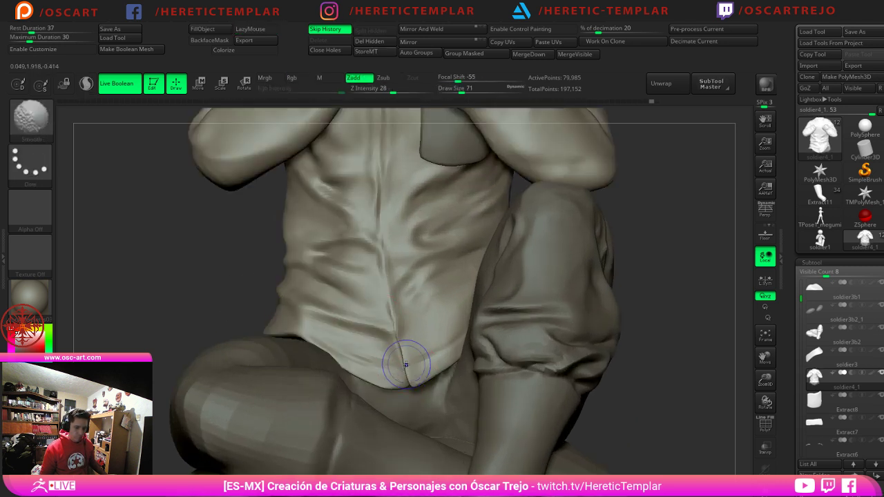
Step: Reshape the jacket's lower side hem above the folded thigh with the Move brush at draw size 280
left_click_drag(219, 306, 193, 286, "alt")
key("b")
key("m")
key("v")
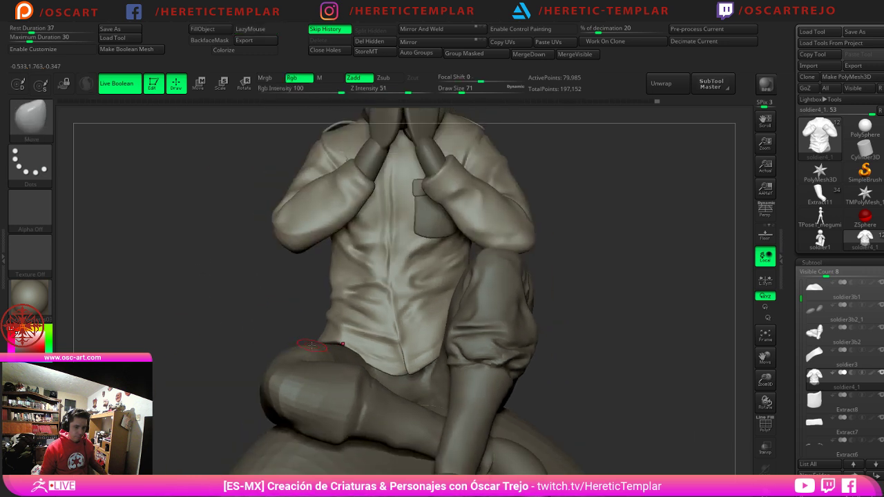
key("s")
mouse_move(332, 345)
left_mouse_down()
mouse_move(337, 338)
mouse_move(358, 357)
left_mouse_up()
mouse_move(379, 322)
left_mouse_down("alt")
mouse_move(359, 272)
mouse_move(503, 312)
mouse_move(466, 266)
mouse_move(506, 323)
left_mouse_up("alt")
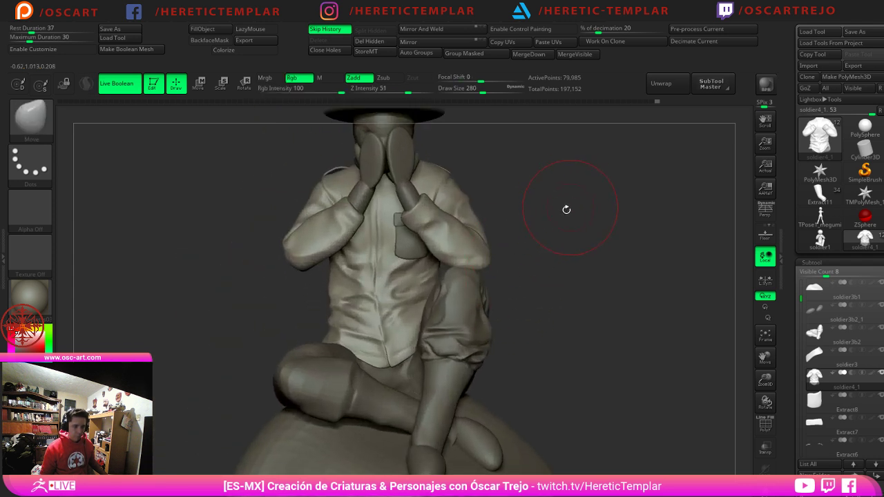
Step: Smooth the upper part of the bent sleeve beside the chest with the Smooth brush at draw size 145
mouse_move(566, 209)
left_mouse_down("alt")
mouse_move(561, 258)
mouse_move(557, 249)
mouse_move(578, 274)
mouse_move(571, 288)
left_mouse_up("alt")
key("s")
left_click_drag(353, 255, 340, 248, "shift")
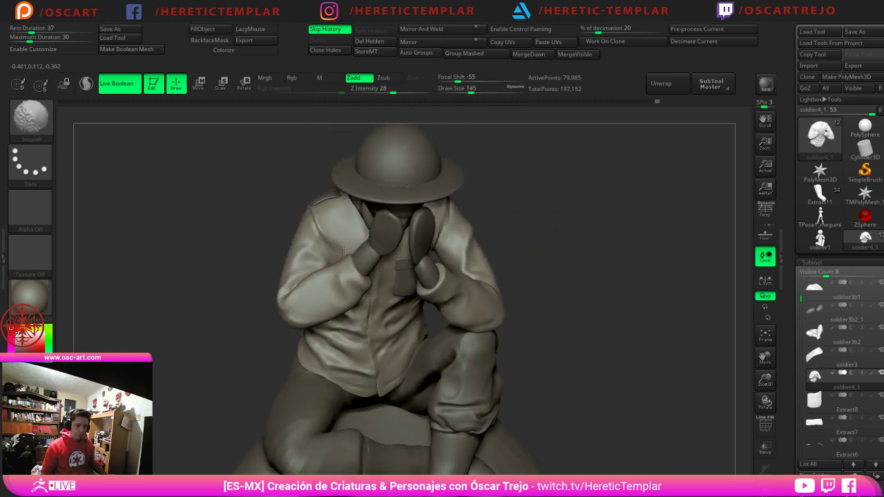
left_click_drag(540, 254, 528, 222, "shift")
Step: Adjust the silhouette of the bent sleeve and the jacket's waist with the Move brush at draw size 293
key("w")
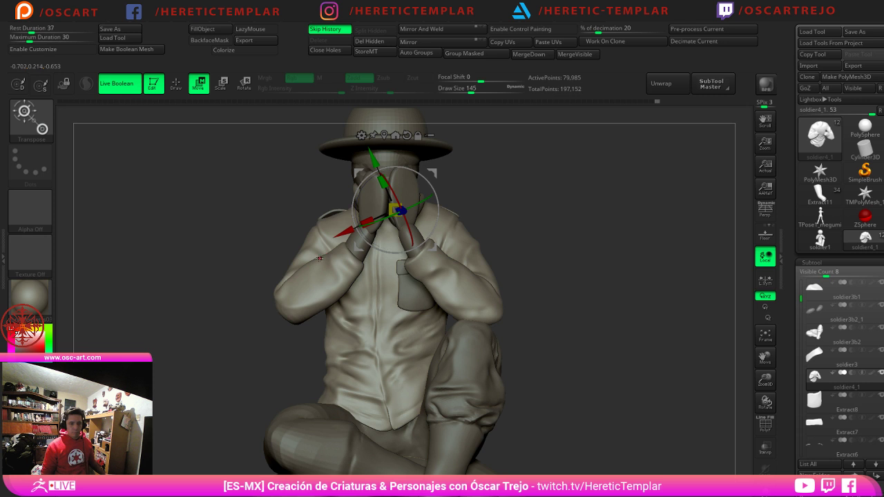
key("q")
key("s")
mouse_move(319, 259)
left_mouse_down()
mouse_move(339, 262)
mouse_move(342, 279)
mouse_move(311, 301)
mouse_move(323, 308)
left_mouse_up()
key("s")
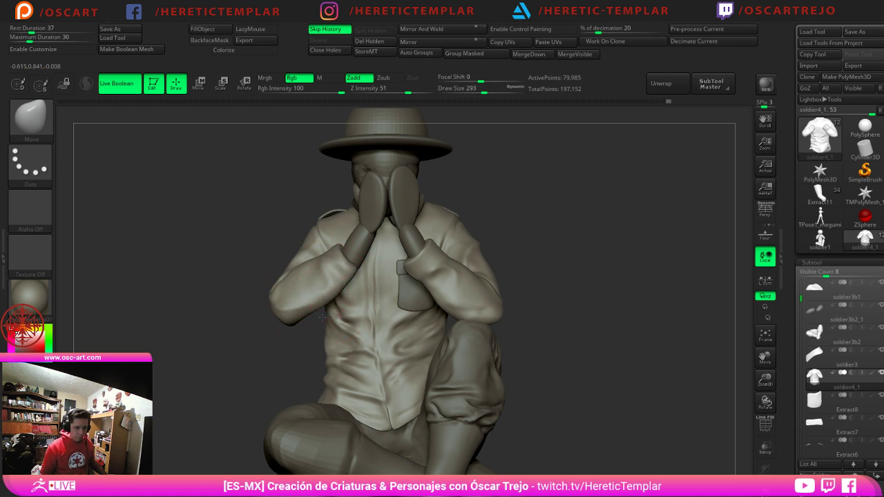
left_click_drag(326, 361, 320, 361)
right_click_drag(318, 368, 322, 373)
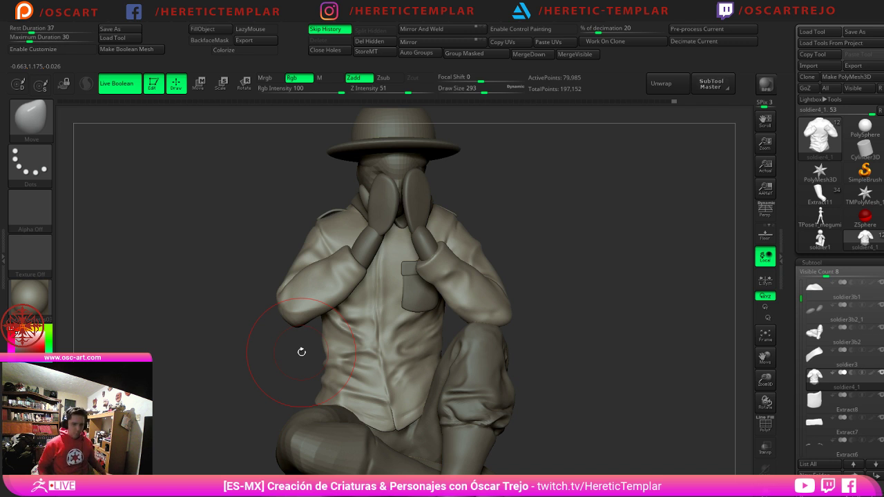
Step: Reshape the jacket's back profile in side view with the Move brush at draw size 445
left_click_drag(655, 339, 611, 302, "alt")
left_click_drag(566, 308, 546, 304)
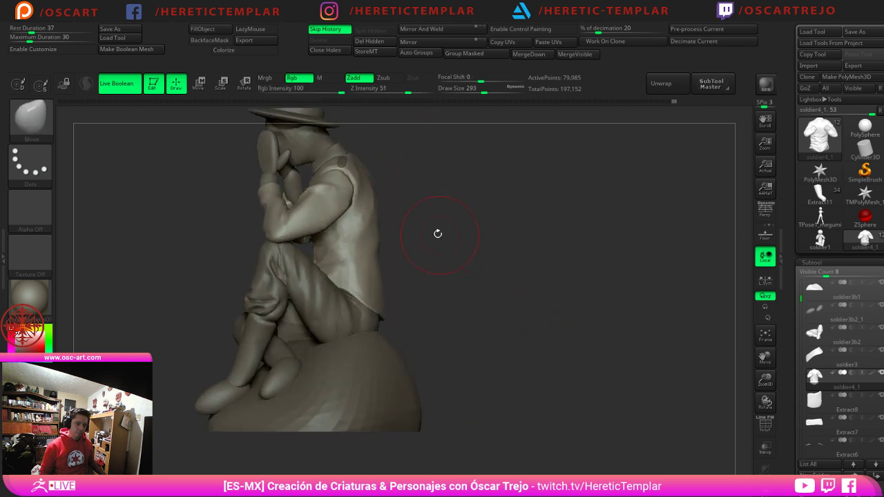
key("s")
left_click_drag(369, 262, 377, 261)
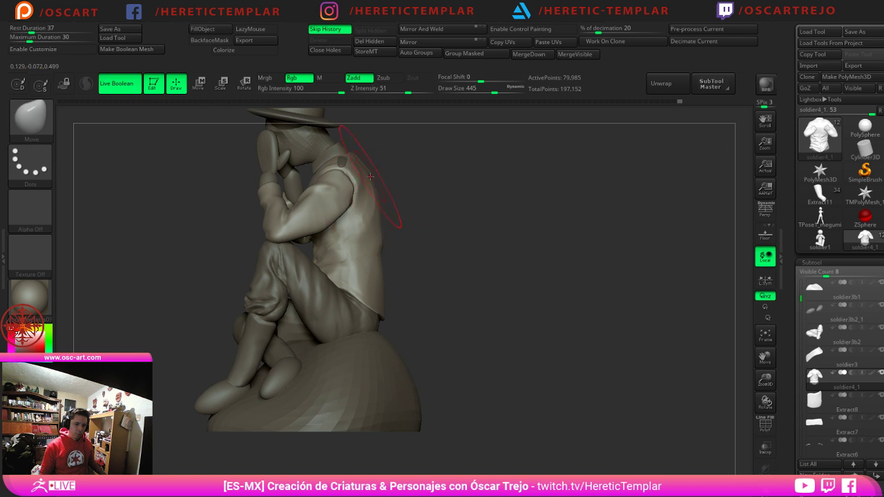
Step: Sharpen the seam where the sleeve joins the jacket's body with the Pinch brush at draw size 101
left_click_drag(525, 178, 467, 258)
left_click_drag(467, 258, 521, 264)
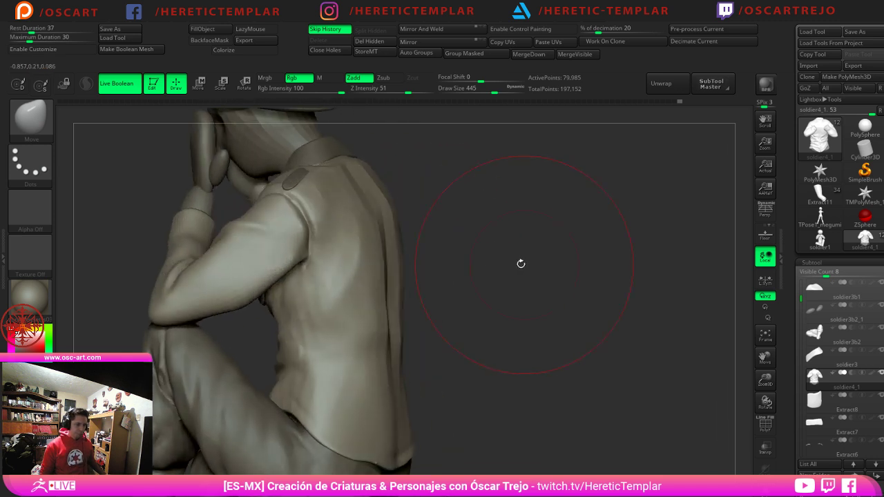
key("b")
key("p")
key("i")
key("s")
mouse_move(289, 232)
left_mouse_down()
mouse_move(277, 232)
mouse_move(299, 207)
mouse_move(309, 238)
mouse_move(293, 200)
mouse_move(308, 228)
left_mouse_up()
key("s")
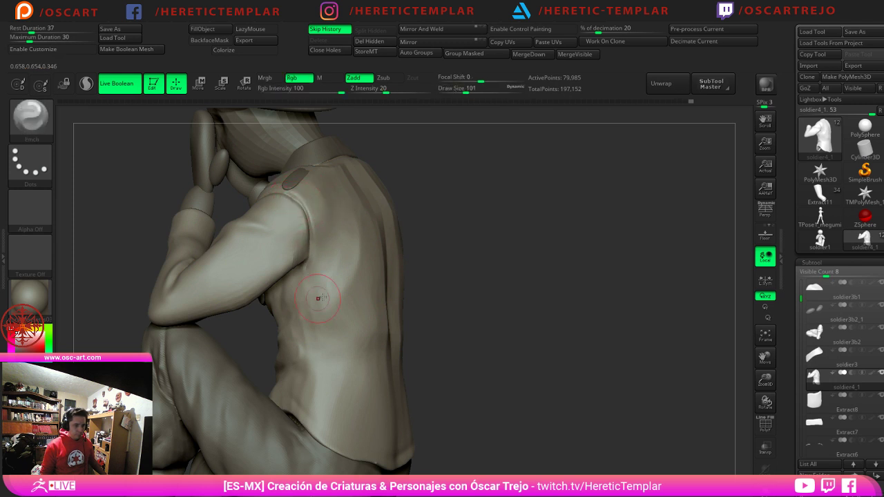
left_click_drag(448, 279, 499, 284)
mouse_move(498, 284)
left_mouse_down("alt")
mouse_move(507, 250)
mouse_move(396, 248)
left_mouse_up("alt")
left_click_drag(331, 244, 374, 263)
left_click_drag(472, 263, 397, 259)
Step: Sculpt folds on the bent sleeve near the elbow with the Standard brush at draw size 83
key("b")
key("s")
key("t")
key("s")
mouse_move(300, 244)
left_mouse_down()
mouse_move(235, 267)
mouse_move(232, 282)
mouse_move(277, 275)
left_mouse_up()
right_click_drag(256, 283, 289, 271)
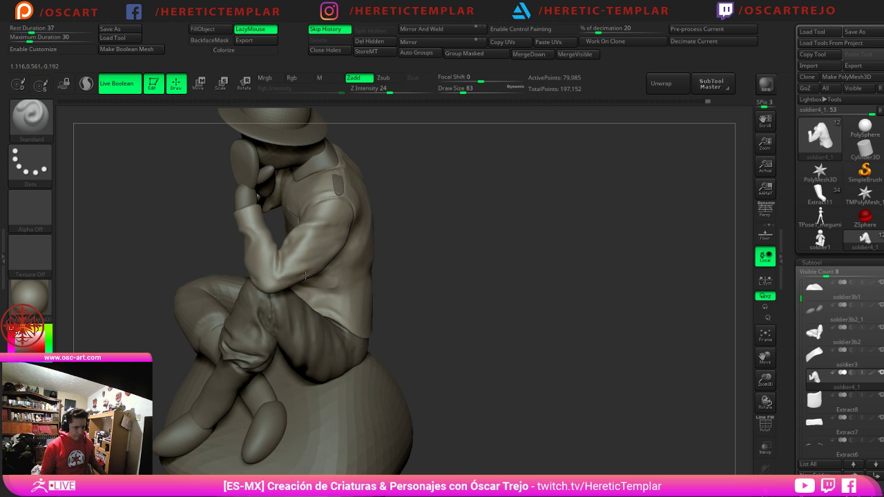
Step: Build up broader folds on the sleeve and the jacket's side with the Standard brush at draw sizes 120 and 132
left_click_drag(456, 235, 349, 254)
key("s")
left_click(317, 268)
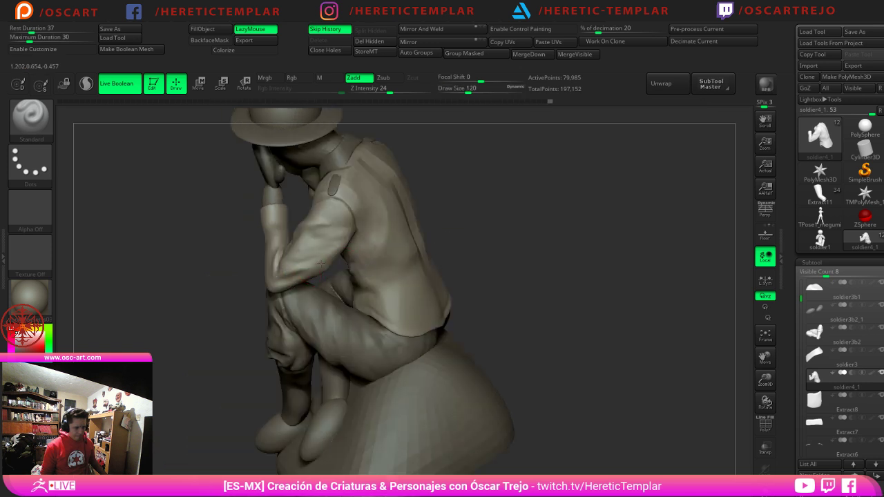
mouse_move(359, 217)
left_mouse_down()
mouse_move(370, 242)
mouse_move(376, 235)
mouse_move(381, 243)
mouse_move(372, 265)
mouse_move(400, 268)
mouse_move(380, 281)
mouse_move(401, 293)
mouse_move(405, 314)
left_mouse_up()
left_click_drag(481, 243, 560, 255)
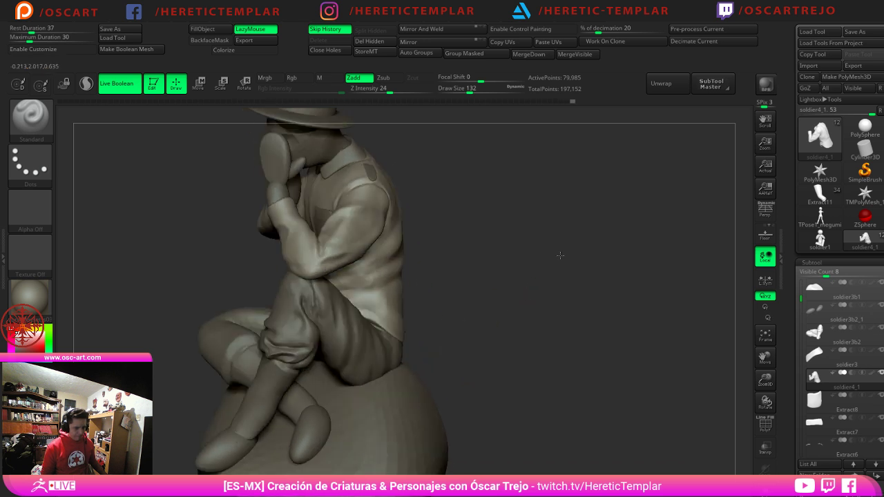
Step: Smooth the folds at the side of the jacket's waist with the Smooth brush at draw size 182
left_click_drag(487, 258, 546, 262)
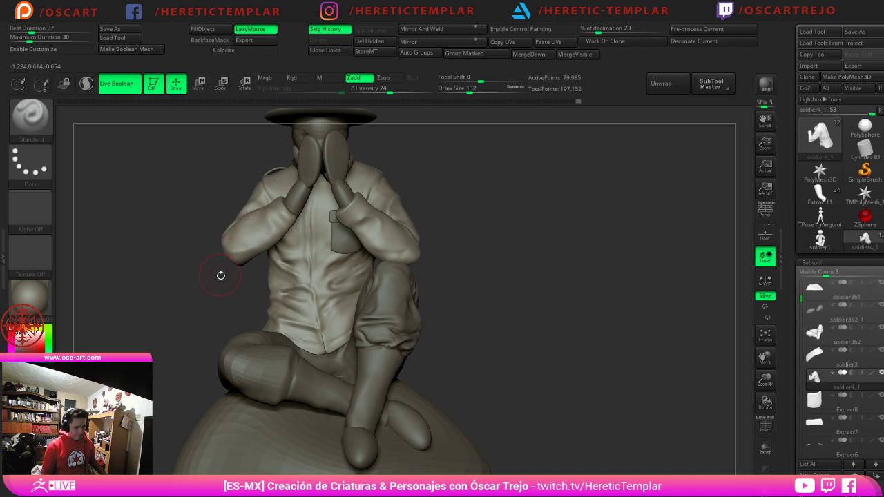
left_click_drag(512, 292, 518, 335, "alt")
mouse_move(498, 268)
left_mouse_down("alt")
mouse_move(506, 261)
mouse_move(492, 250)
mouse_move(483, 284)
left_mouse_up("alt")
left_click_drag(366, 338, 320, 334, "shift")
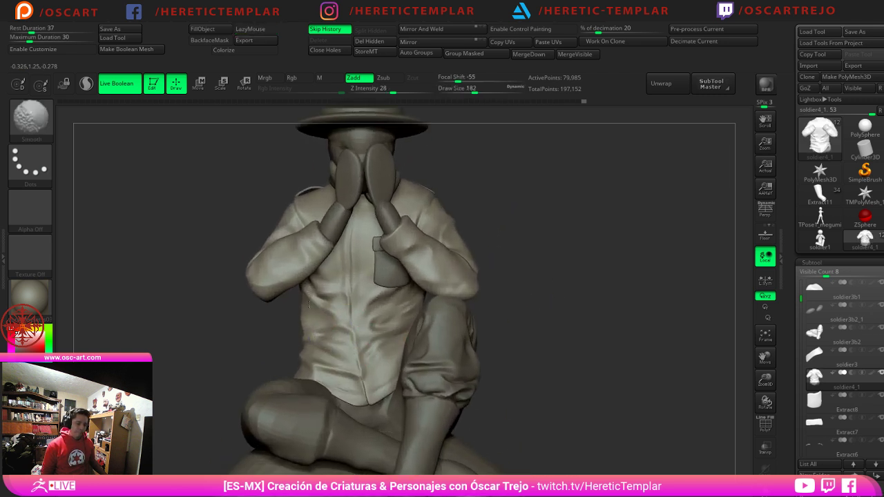
left_click_drag(501, 283, 508, 294, "alt")
Step: Undo the last smoothing stroke and soften the folds beside the jacket's front opening at draw size 182
left_click_drag(383, 329, 387, 335, "shift")
left_click_drag(570, 269, 581, 312, "alt")
key("ctrl+z")
mouse_move(534, 330)
left_mouse_down("alt")
mouse_move(592, 284)
mouse_move(564, 343)
mouse_move(592, 270)
mouse_move(591, 324)
mouse_move(562, 301)
left_mouse_up("alt")
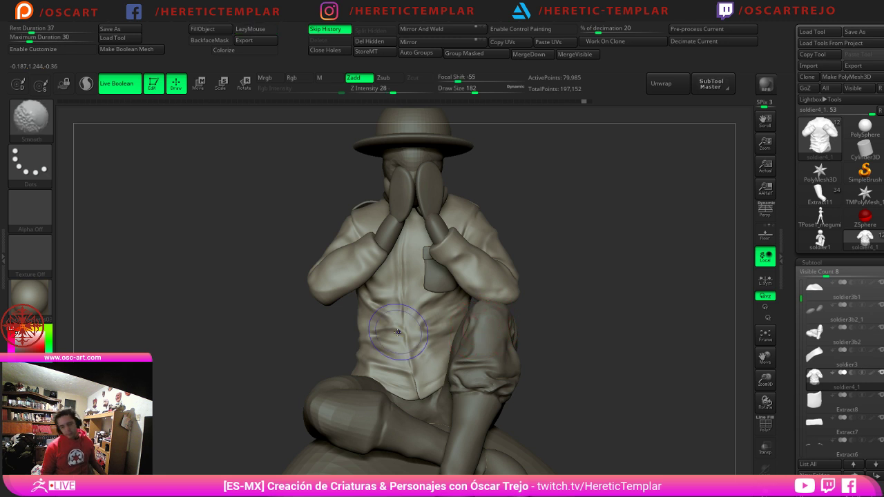
left_click_drag(401, 329, 390, 364, "shift")
mouse_move(598, 274)
left_mouse_down("alt")
mouse_move(596, 221)
mouse_move(567, 275)
mouse_move(570, 284)
left_mouse_up("alt")
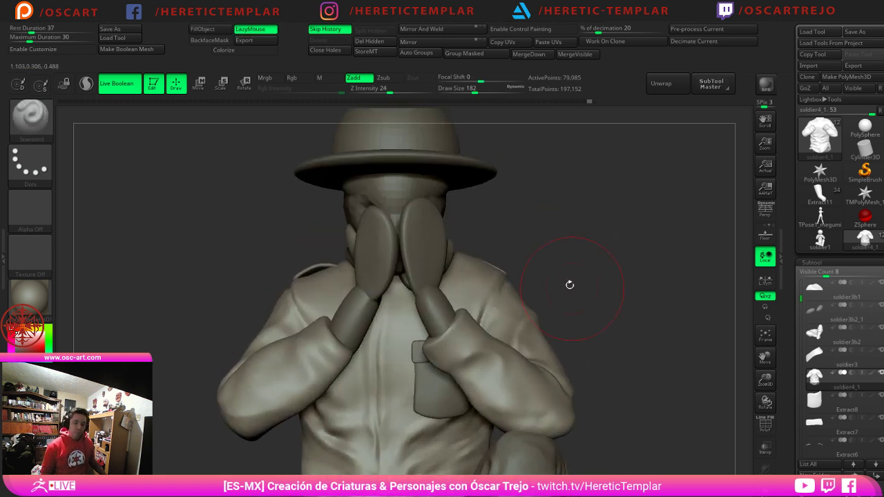
Step: Adjust the shoulder strap with the Move brush at draw size 245 and reselect the jacket subtool soldier4_1
left_click(493, 267, "alt")
mouse_move(537, 256)
left_mouse_down()
mouse_move(491, 261)
mouse_move(519, 261)
mouse_move(516, 270)
mouse_move(535, 256)
mouse_move(583, 256)
mouse_move(567, 256)
left_mouse_up()
key("b")
key("m")
key("v")
key("s")
left_click(521, 281, "alt")
key("s")
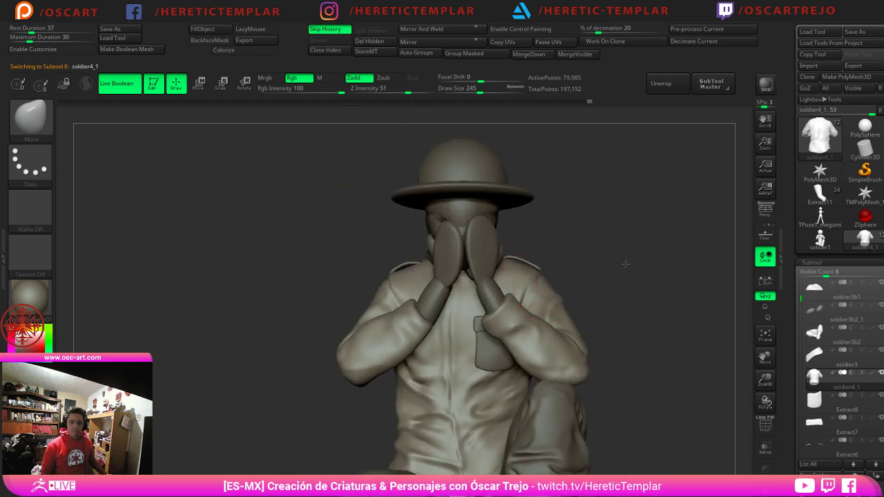
Step: Select the trousers subtool soldier3b2 and reshape the folded leg below the knee with the Move brush at draw size 149
mouse_move(626, 263)
left_mouse_down("alt")
mouse_move(557, 222)
mouse_move(565, 228)
mouse_move(573, 209)
mouse_move(619, 260)
mouse_move(611, 207)
left_mouse_up("alt")
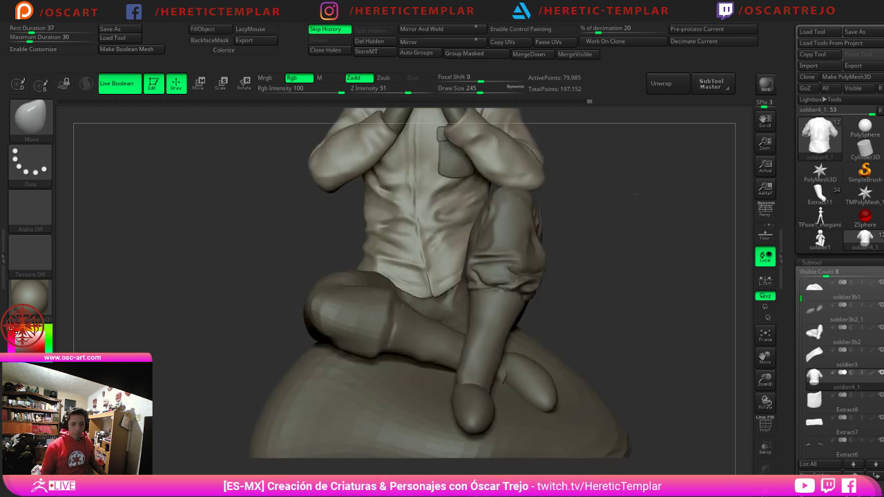
key("s")
left_click_drag(543, 328, 534, 328)
left_click(411, 325, "alt")
left_click_drag(677, 306, 468, 335)
left_click_drag(274, 370, 354, 381)
left_click_drag(238, 346, 254, 381, "alt")
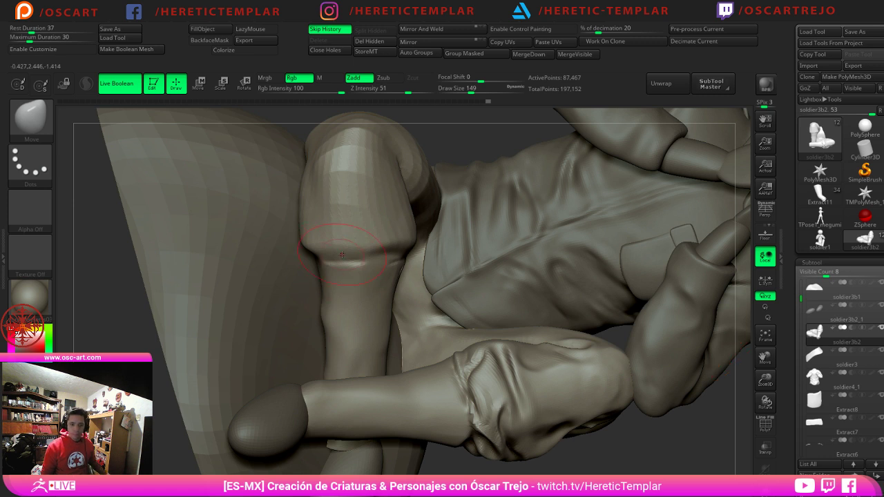
Step: Carve a crease along the folded leg's trouser cuff with the DamStandard brush at draw size 101
key("b")
key("d")
key("s")
key("s")
key("s")
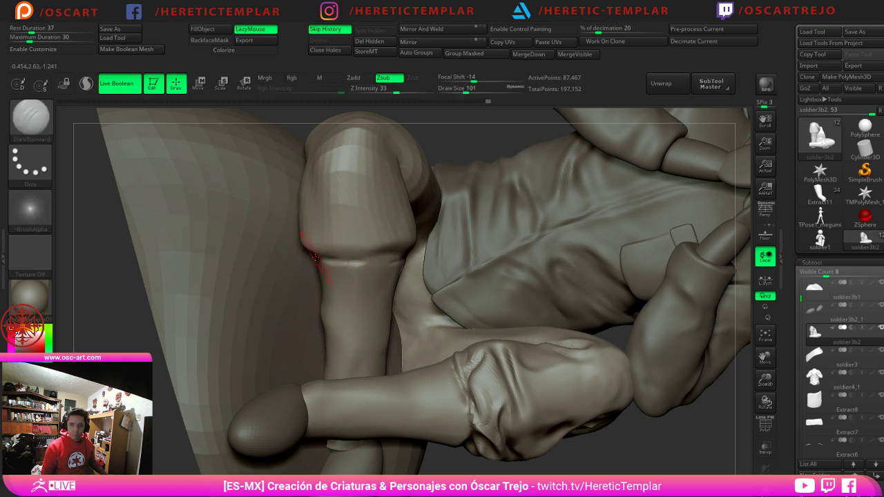
left_click_drag(322, 261, 375, 259)
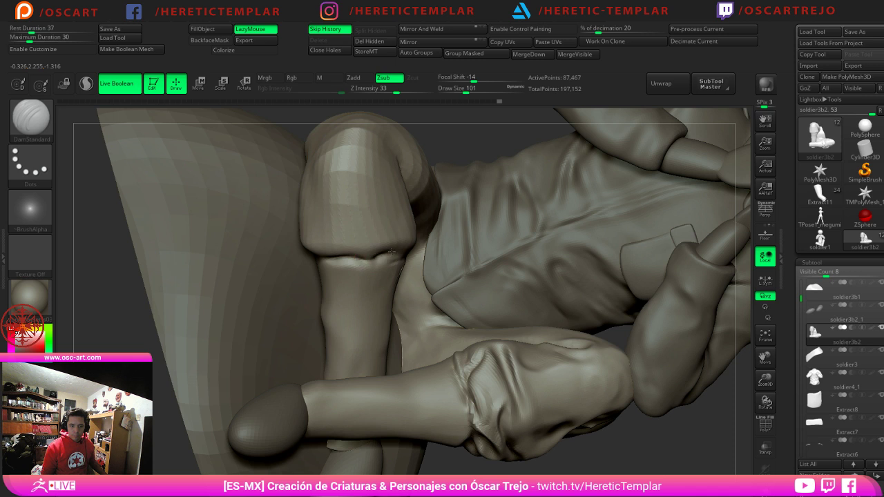
key("bracketleft")
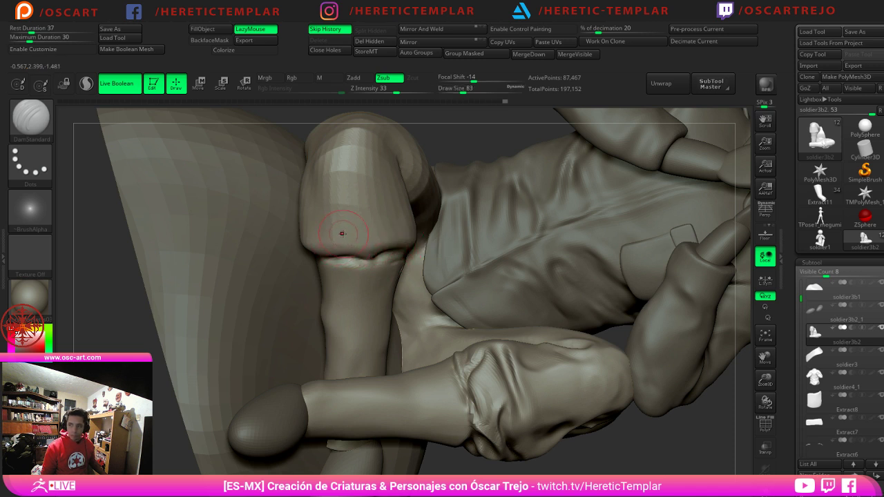
Step: Sculpt and smooth horizontal folds just above the folded leg's trouser cuff with the Standard brush at draw size 80
key("b")
key("s")
key("t")
key("bracketleft")
mouse_move(351, 240)
left_mouse_down()
mouse_move(384, 238)
mouse_move(313, 241)
mouse_move(408, 230)
mouse_move(322, 239)
left_mouse_up()
key("bracketleft")
key("s")
key("shift")
key("s")
key("s")
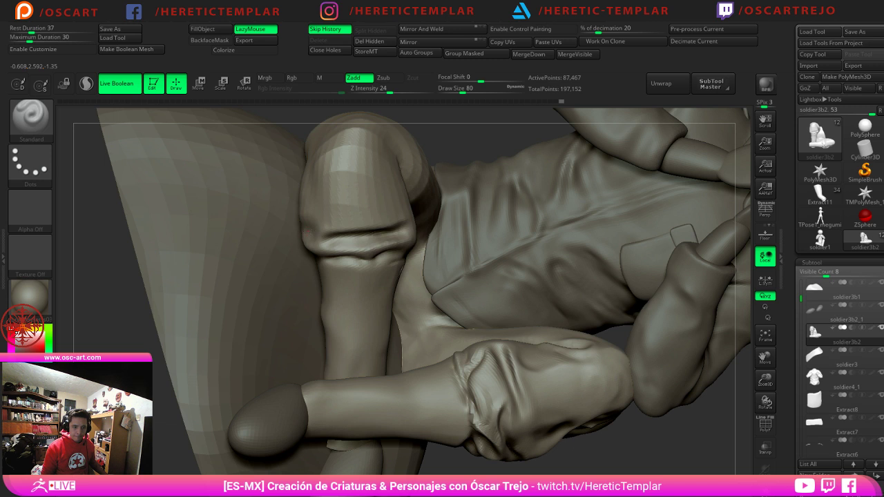
key("shift")
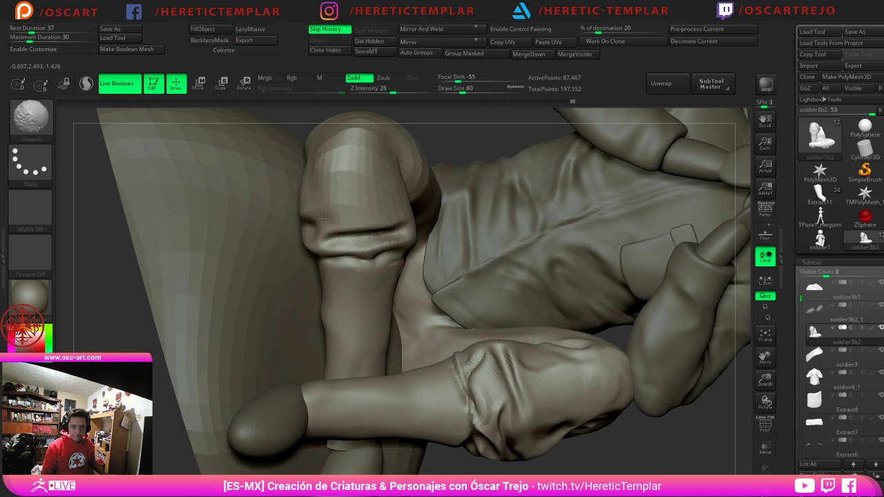
Step: Reshape the outer edge of the folded trouser leg above the cuff with the Move brush at draw size 120
key("b")
key("m")
key("v")
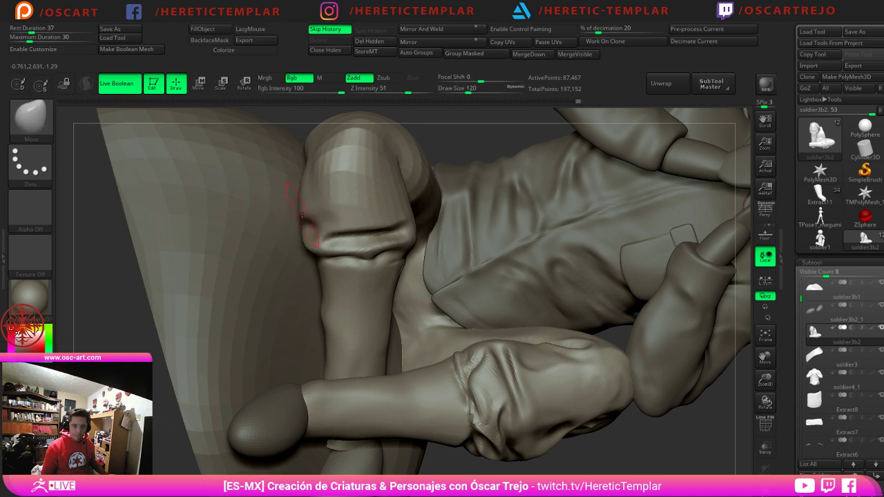
mouse_move(302, 224)
left_mouse_down()
mouse_move(333, 230)
mouse_move(308, 239)
left_mouse_up()
Step: Sculpt lengthwise folds from the cuff toward the folded knee with the Standard brush at draw sizes 80 and 65
key("b")
key("s")
key("t")
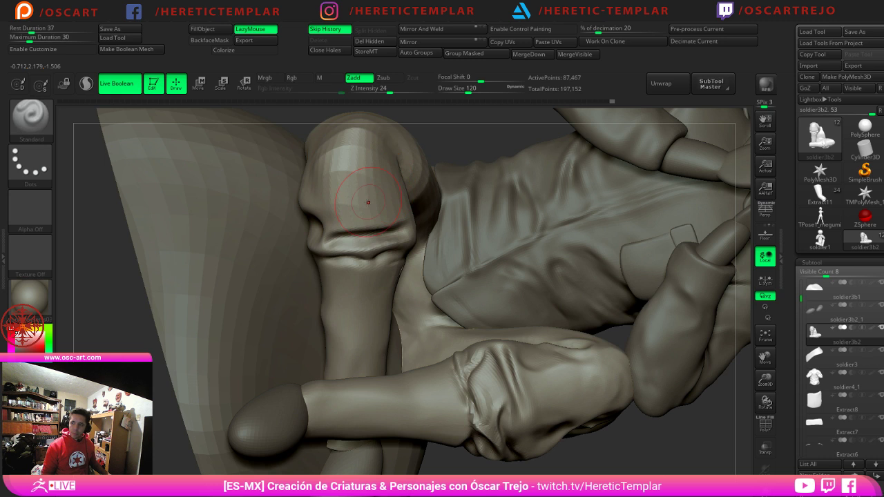
key("s")
left_click_drag(379, 219, 373, 193)
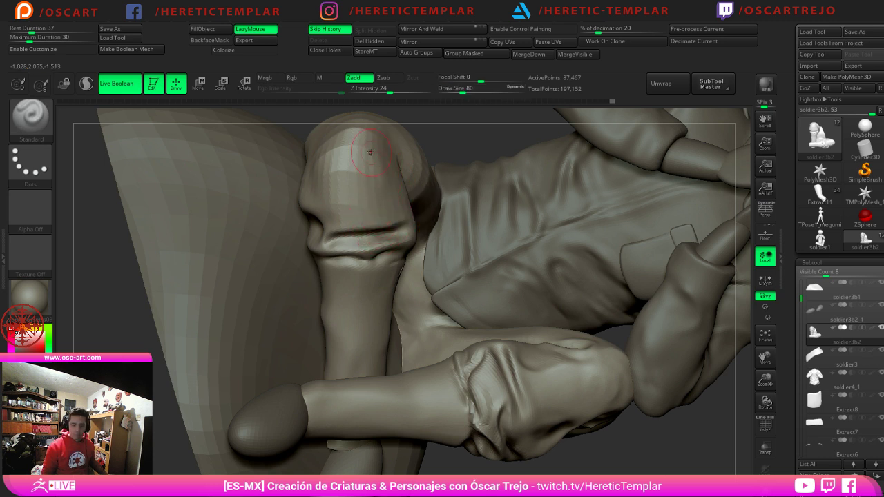
key("s")
mouse_move(391, 208)
left_mouse_down()
mouse_move(377, 182)
mouse_move(390, 162)
left_mouse_up()
key("s")
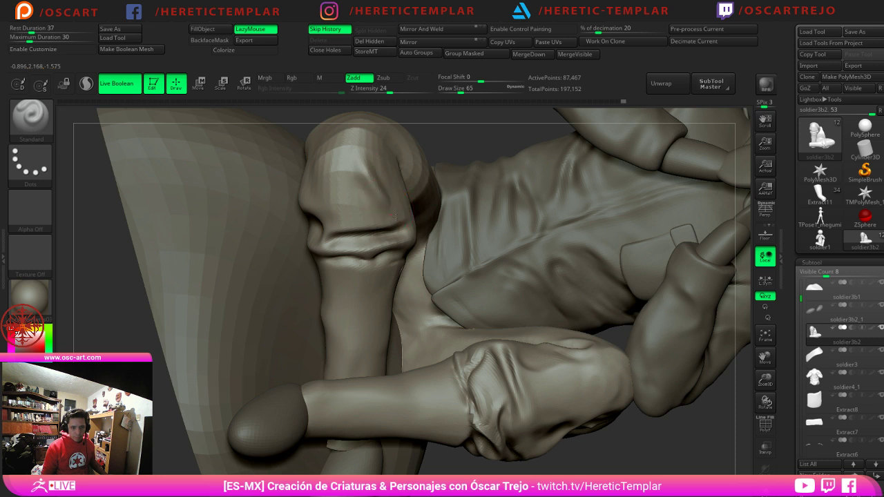
left_click_drag(373, 160, 384, 199)
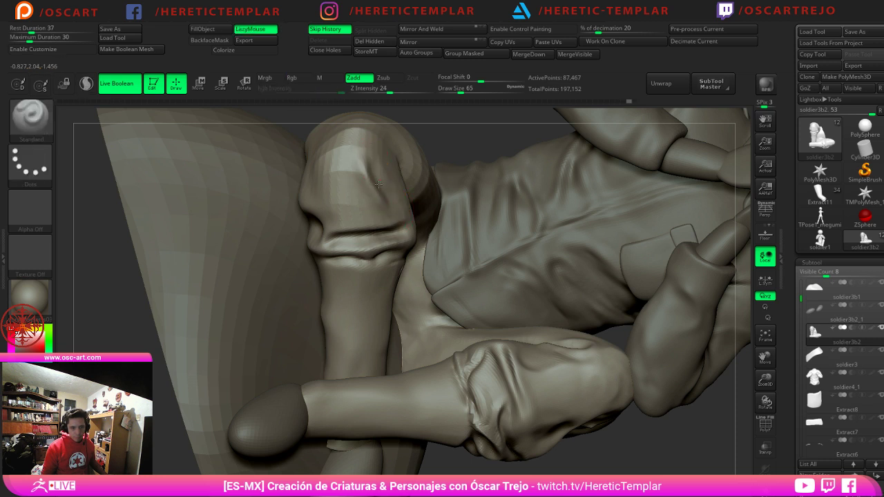
Step: Add and smooth diagonal folds across the front of the folded knee with the Standard brush at draw size 83
key("shift")
key("s")
mouse_move(338, 183)
left_mouse_down()
mouse_move(352, 176)
mouse_move(358, 197)
left_mouse_up()
key("s")
mouse_move(368, 205)
left_mouse_down()
mouse_move(327, 192)
mouse_move(353, 219)
mouse_move(369, 217)
mouse_move(355, 184)
left_mouse_up()
key("shift")
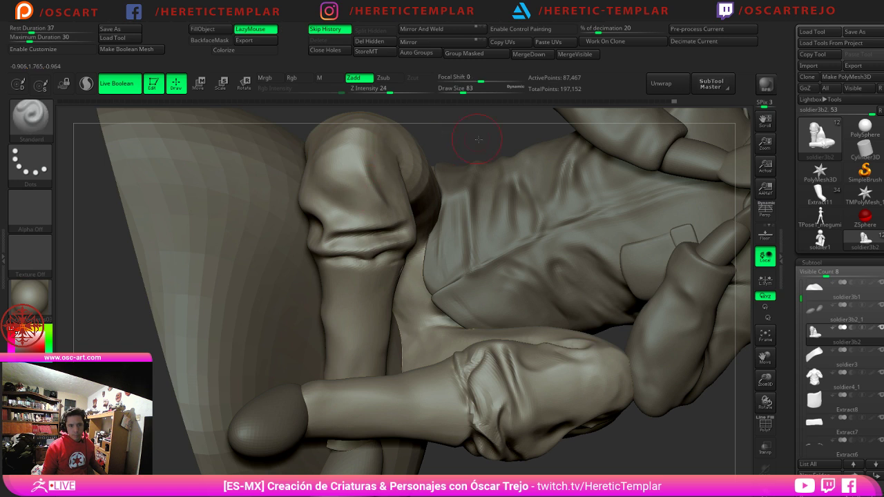
Step: Adjust the inner edge of the folded trouser leg above the cuff with the Move brush at draw size 154
left_click_drag(445, 125, 377, 195, "alt")
key("b")
key("m")
key("v")
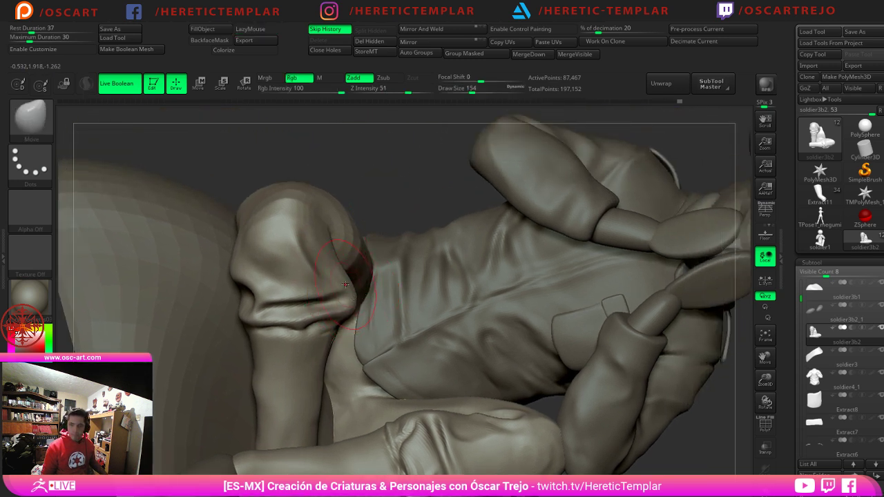
Step: Refine the folds above the raised trouser leg's cuff with the Standard brush at draw size 41, smoothing at draw size 101
key("b")
key("s")
key("t")
left_click_drag(407, 189, 353, 207)
key("s")
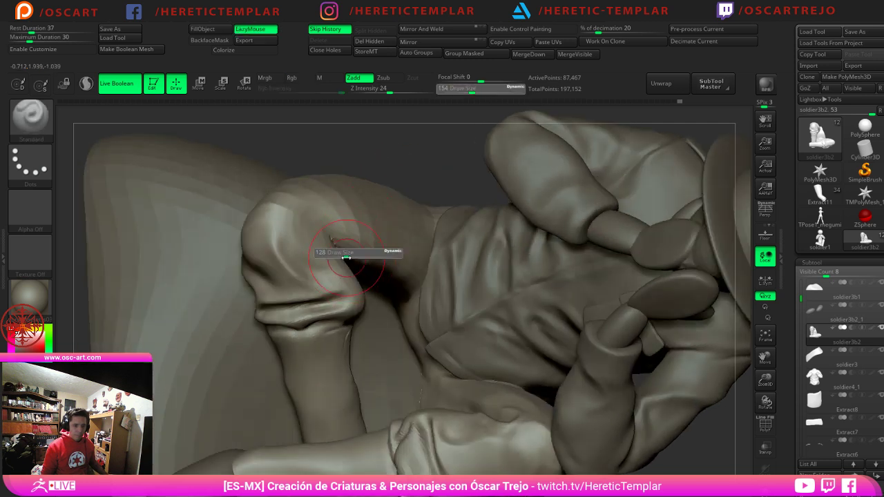
mouse_move(345, 256)
left_mouse_down()
mouse_move(324, 264)
mouse_move(343, 284)
mouse_move(333, 284)
left_mouse_up()
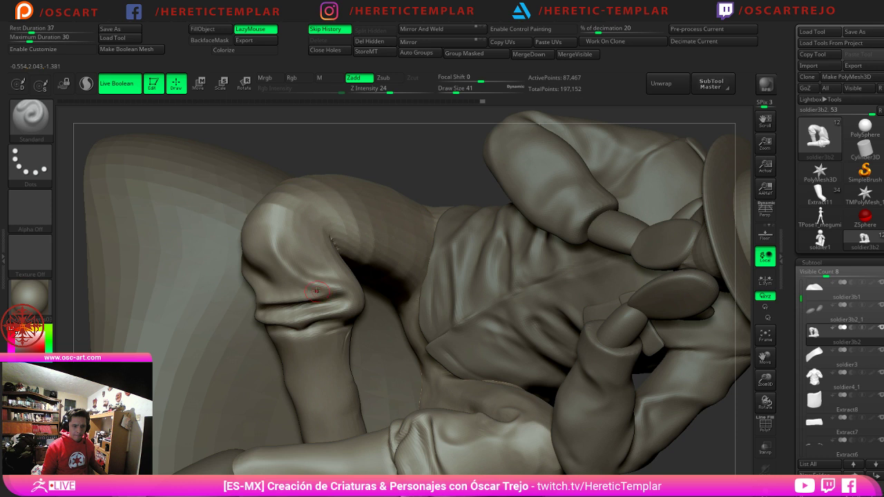
key("shift")
key("bracketright")
key("bracketright")
key("bracketright")
key("bracketright")
key("bracketright")
key("bracketright")
key("shift")
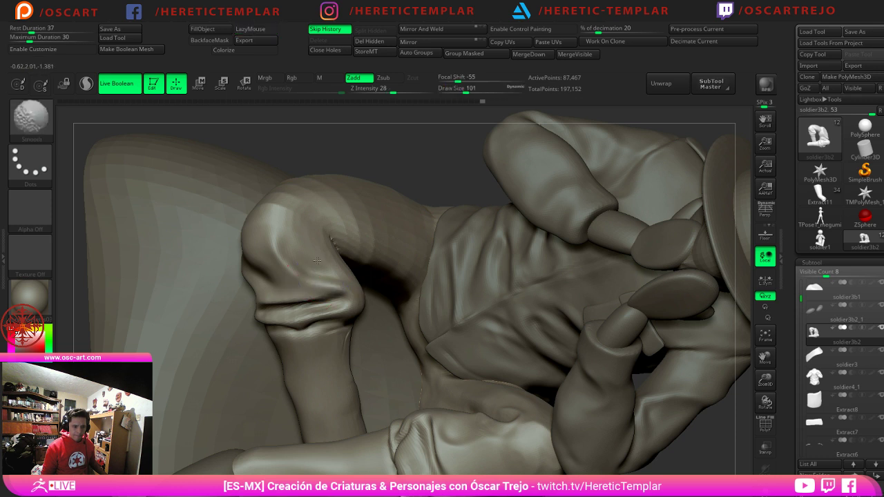
Step: Examine the whole seated figure from the side and front, and check the folds around the raised trouser leg's cuff
mouse_move(216, 473)
left_mouse_down("alt")
mouse_move(202, 339)
mouse_move(168, 371)
left_mouse_up("alt")
left_click_drag(185, 331, 154, 306, "alt")
left_click_drag(460, 282, 294, 379)
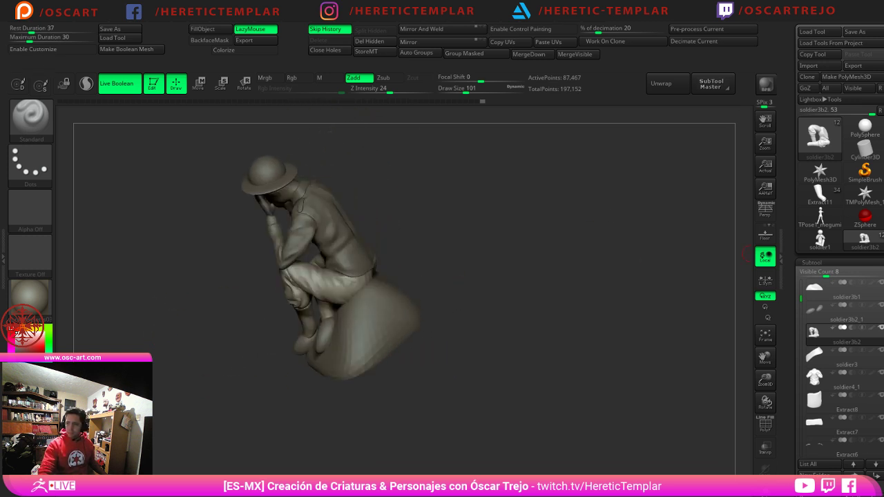
left_click_drag(131, 272, 188, 329)
left_click_drag(528, 215, 726, 197)
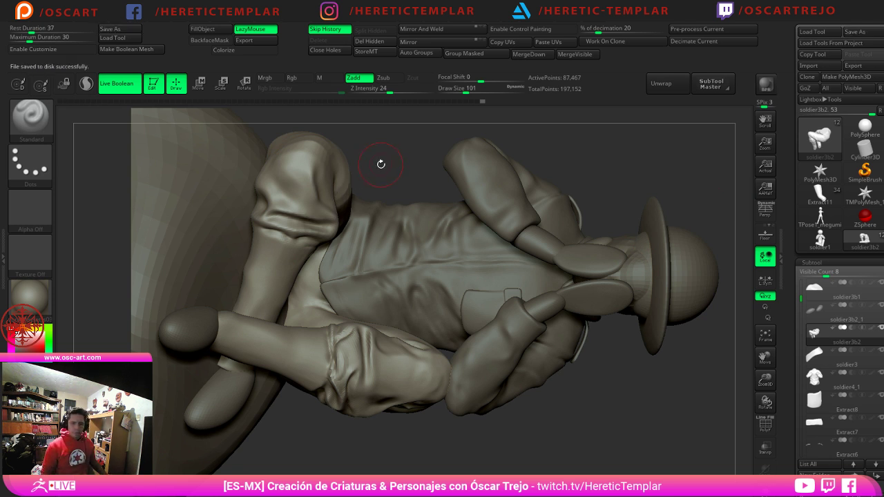
left_click_drag(420, 164, 412, 228)
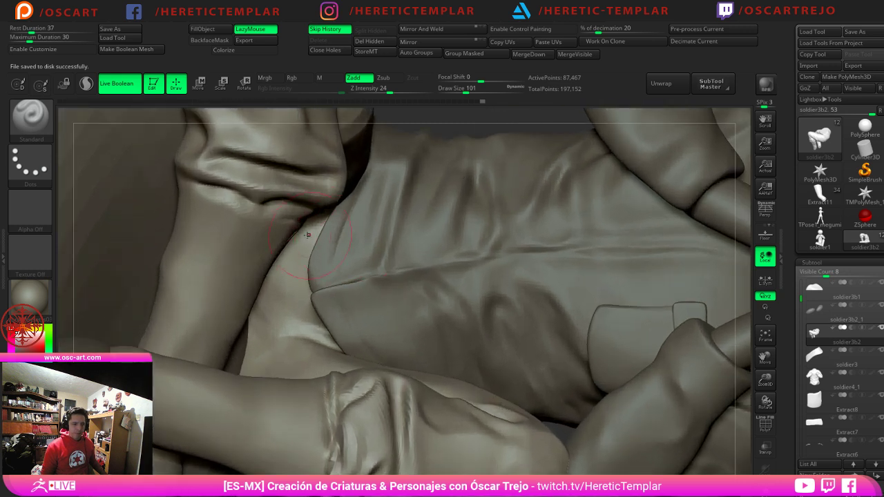
left_click_drag(472, 130, 482, 258, "alt")
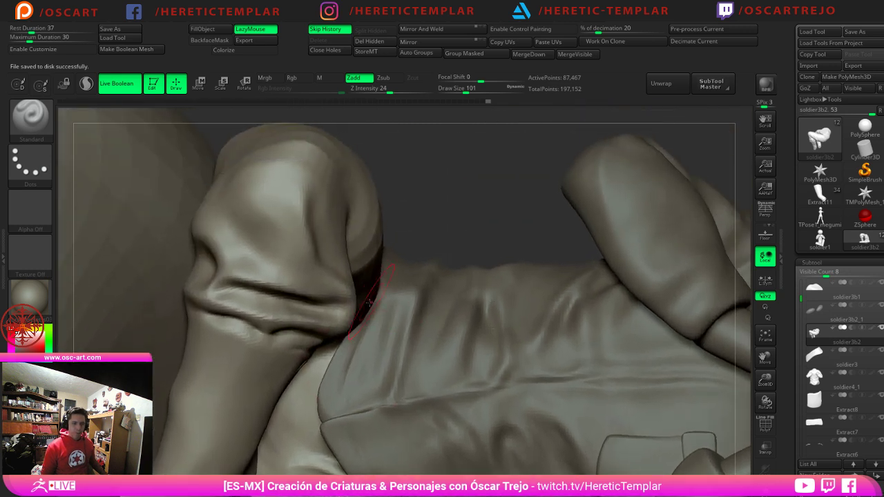
Step: Try to reshape the inner end of the raised leg's cuff with the Move Topological brush at draw size 71
key("b")
key("m")
key("v")
key("s")
left_click_drag(316, 309, 321, 309)
left_click_drag(308, 330, 311, 325)
key("b")
key("d")
key("s")
key("s")
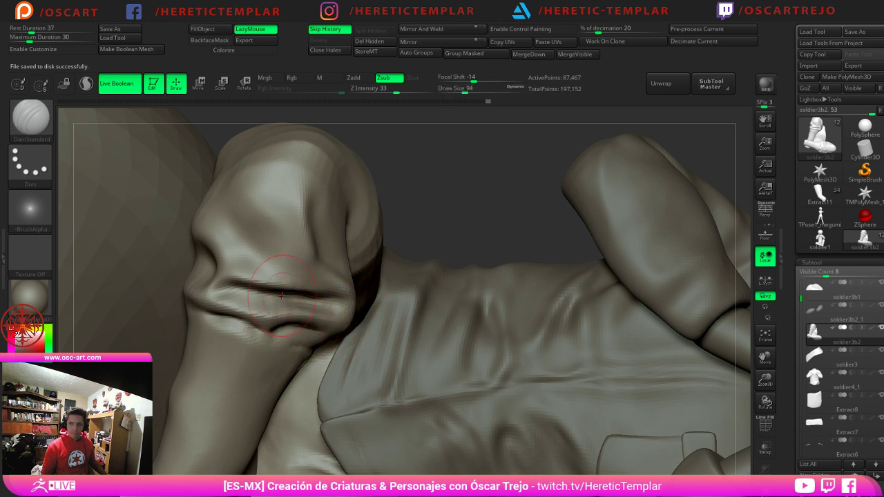
key("b")
key("s")
key("t")
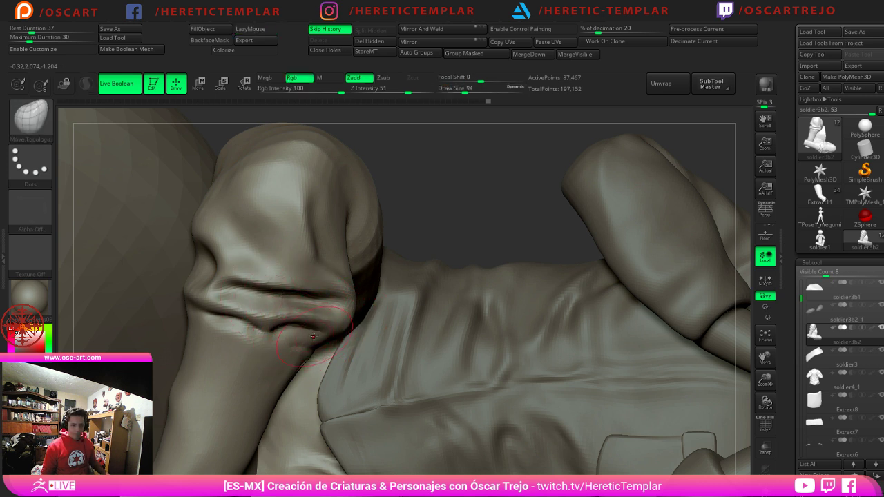
key("s")
left_click_drag(315, 335, 324, 338)
key("ctrl+z")
key("ctrl+z")
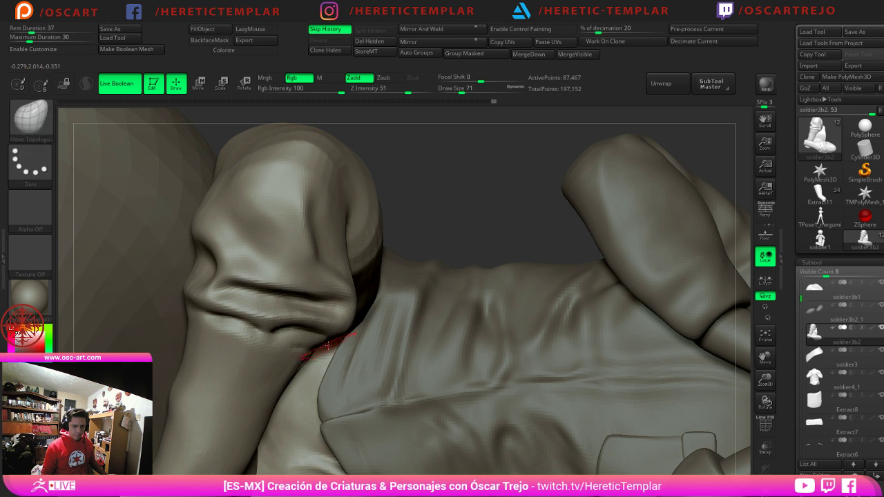
Step: Carve short creases into the lower edge of the raised leg's cuff with the DamStandard brush at draw size 39
key("b")
key("d")
key("s")
key("s")
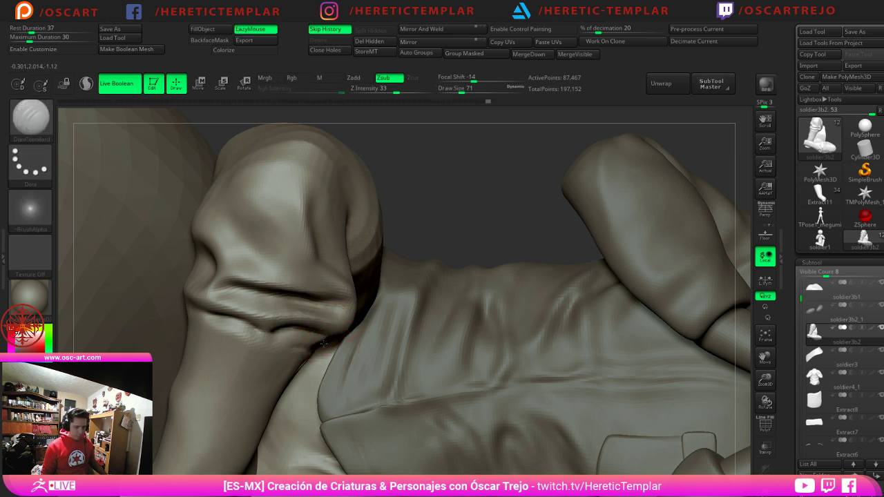
key("s")
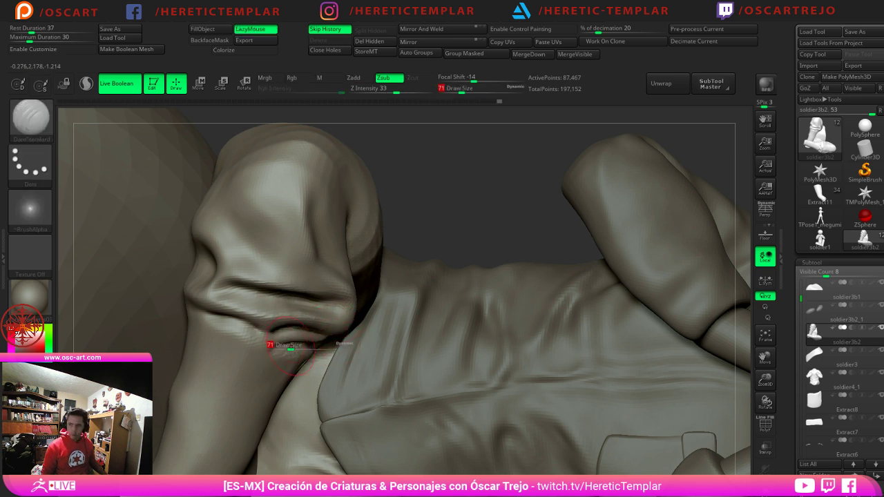
left_click_drag(270, 335, 264, 343)
key("s")
key("s")
key("s")
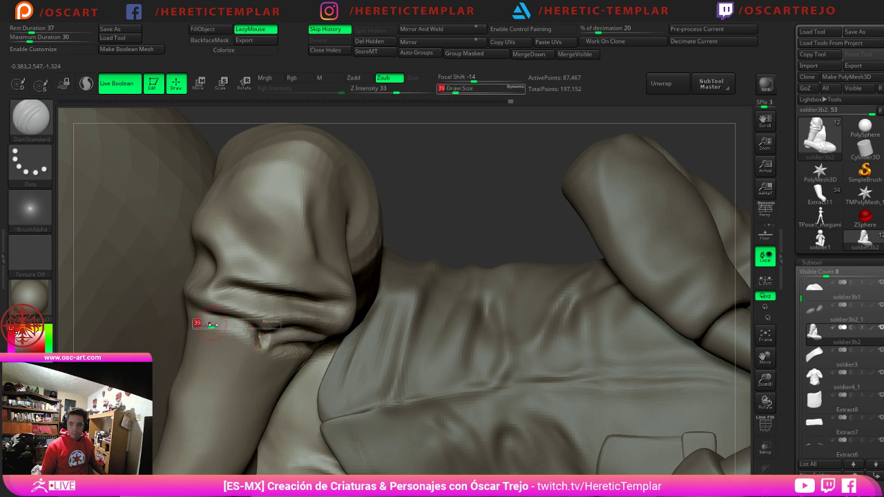
mouse_move(214, 326)
left_mouse_down()
mouse_move(205, 311)
mouse_move(210, 331)
mouse_move(218, 318)
mouse_move(226, 327)
mouse_move(200, 324)
mouse_move(308, 363)
left_mouse_up()
Step: Define the line where the raised leg's cuff meets the shin with DamStandard, smoothing the cuff folds at draw size 62
key("b")
key("c")
key("l")
key("s")
key("b")
key("d")
key("s")
left_click_drag(201, 337, 252, 358)
left_click_drag(257, 360, 288, 352, "shift")
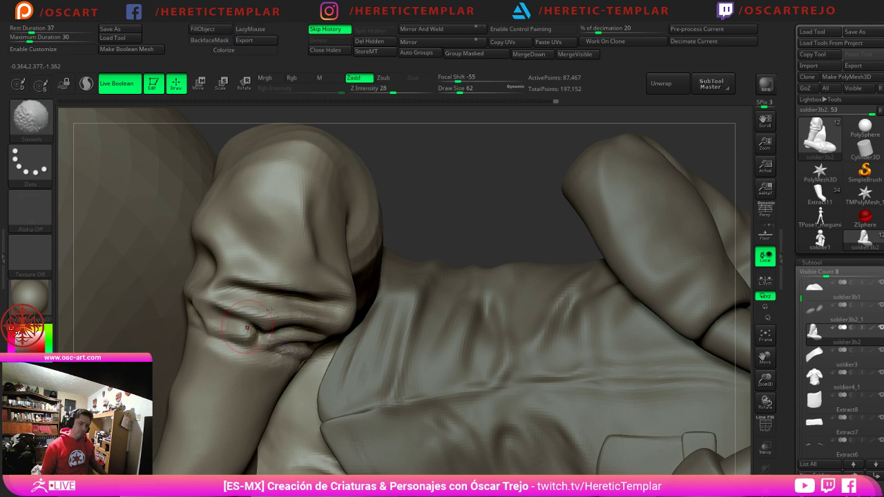
Step: Try to reshape the folds near the crossed leg's cuff with the Move brush at draw size 202
mouse_move(408, 225)
left_mouse_down("alt")
mouse_move(345, 184)
mouse_move(368, 235)
mouse_move(357, 203)
mouse_move(473, 212)
mouse_move(538, 192)
left_mouse_up("alt")
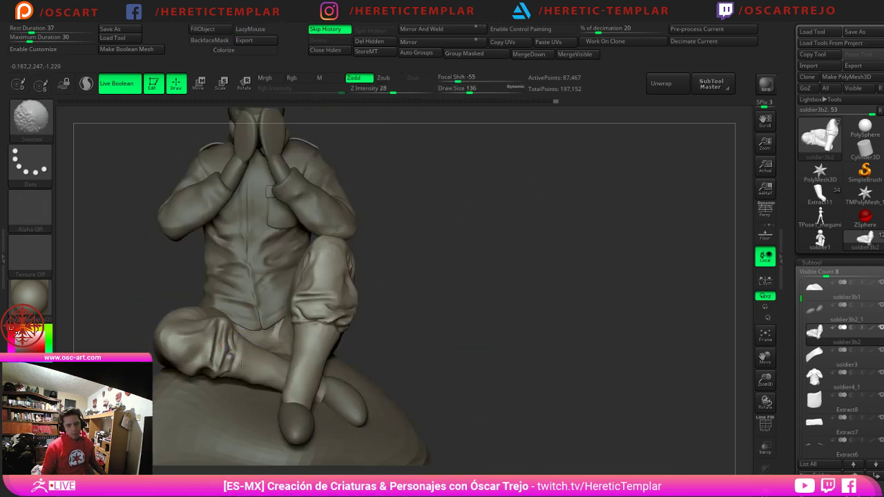
mouse_move(415, 386)
left_mouse_down("alt")
mouse_move(405, 328)
mouse_move(464, 311)
mouse_move(436, 334)
left_mouse_up("alt")
mouse_move(472, 253)
left_mouse_down()
mouse_move(484, 272)
mouse_move(478, 297)
left_mouse_up()
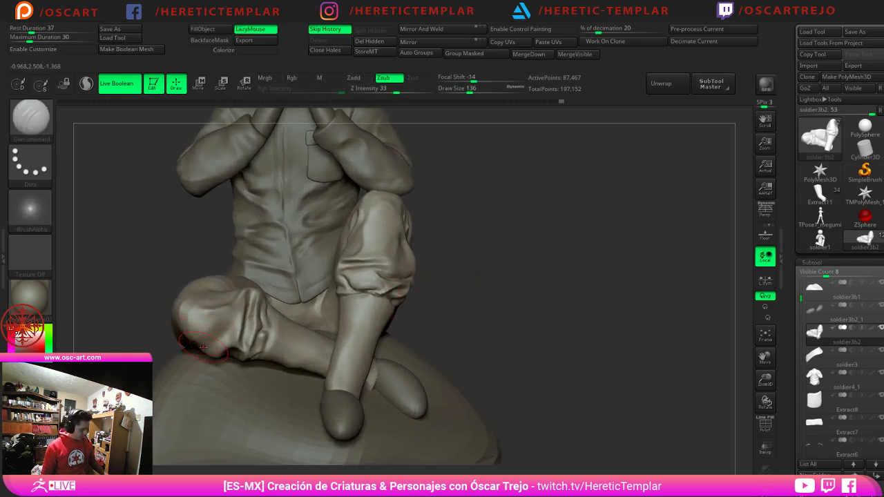
key("b")
key("p")
key("i")
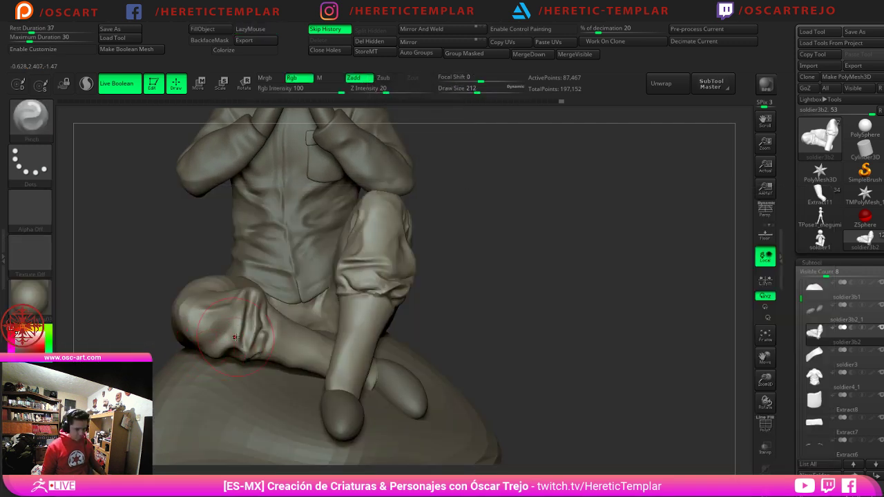
key("b")
key("m")
key("v")
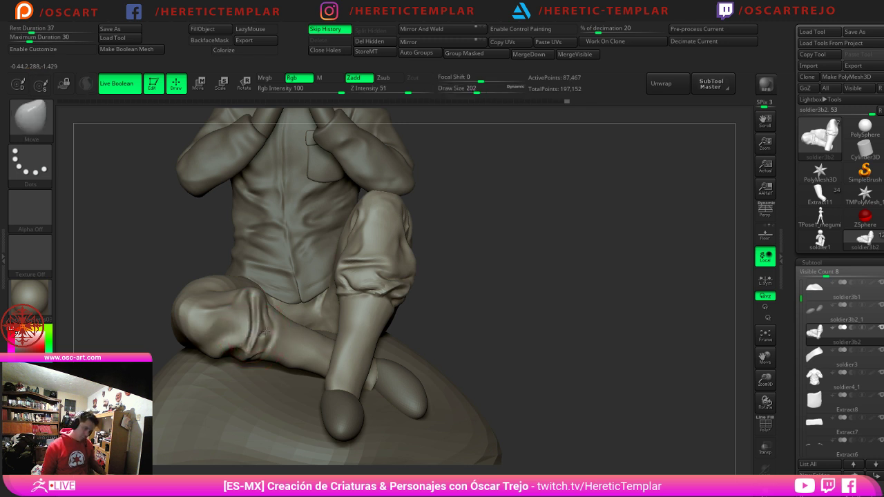
left_click_drag(266, 331, 245, 355)
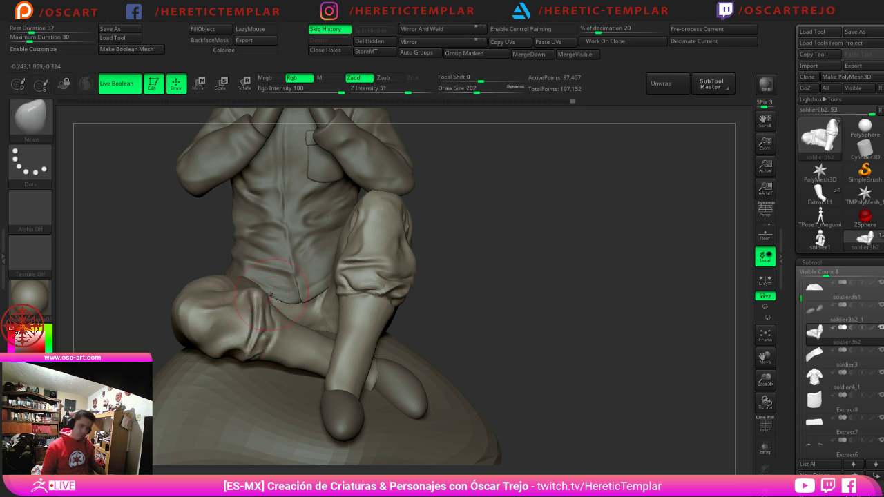
left_click_drag(482, 329, 479, 310, "alt")
key("ctrl+z")
key("ctrl+z")
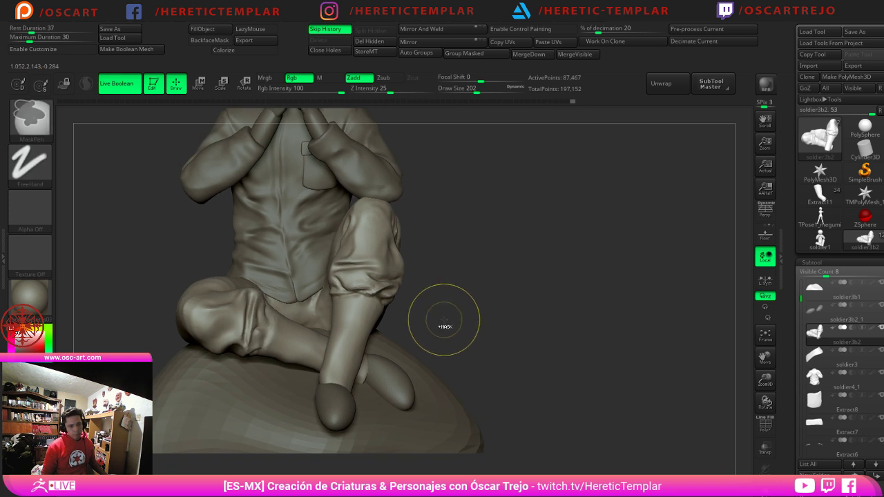
Step: Smooth the horizontal folds just above the raised leg's cuff at draw size 145
mouse_move(474, 309)
left_mouse_down("alt")
mouse_move(527, 325)
mouse_move(567, 302)
mouse_move(534, 297)
mouse_move(608, 311)
mouse_move(625, 304)
left_mouse_up("alt")
left_click_drag(334, 217, 322, 273, "alt")
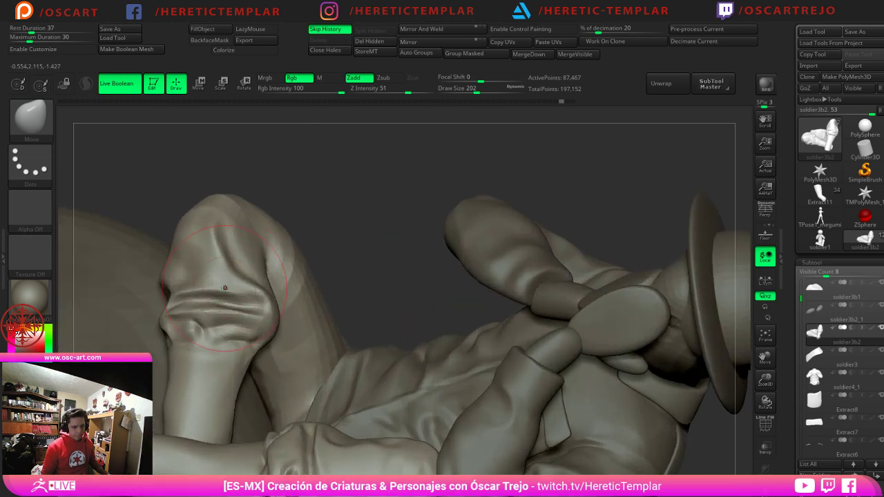
key("1")
key("s")
left_click(223, 302)
mouse_move(186, 297)
left_mouse_down()
mouse_move(252, 306)
mouse_move(222, 304)
left_mouse_up()
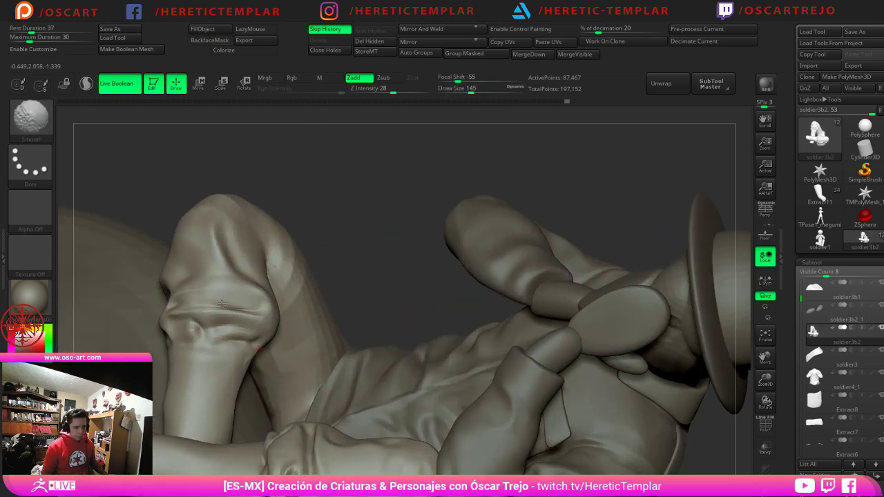
mouse_move(304, 211)
left_mouse_down()
mouse_move(335, 239)
mouse_move(275, 254)
left_mouse_up()
Step: Carve a curved crease across the raised trouser leg above the cuff with DamStandard at draw size 77, smoothing its inner end
key("2")
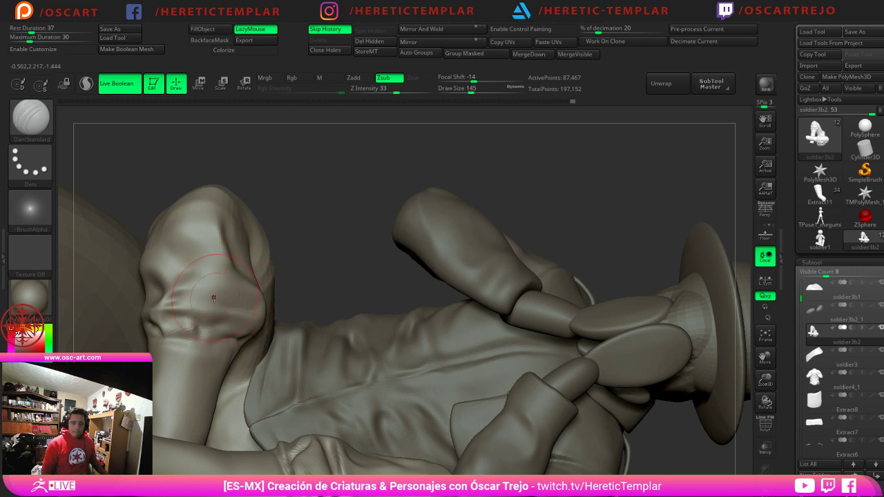
key("s")
left_click(211, 305)
key("s")
left_click(194, 296)
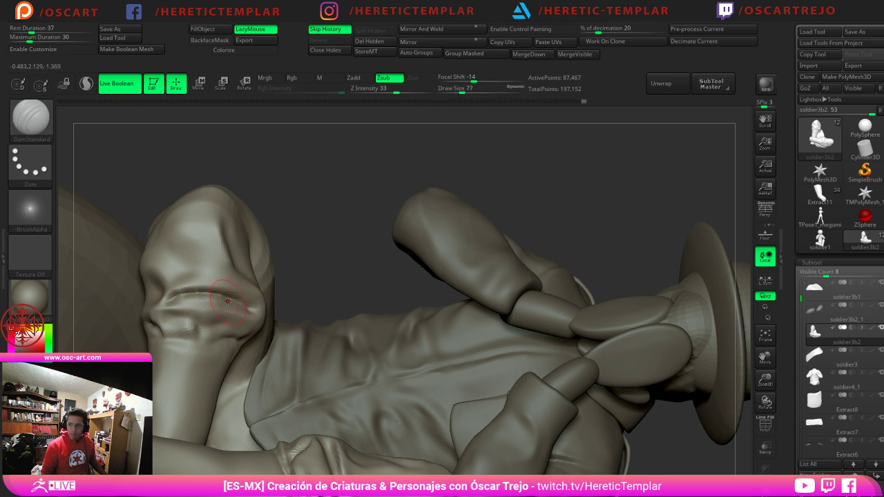
mouse_move(240, 301)
left_mouse_down("shift")
mouse_move(215, 305)
mouse_move(242, 306)
left_mouse_up("shift")
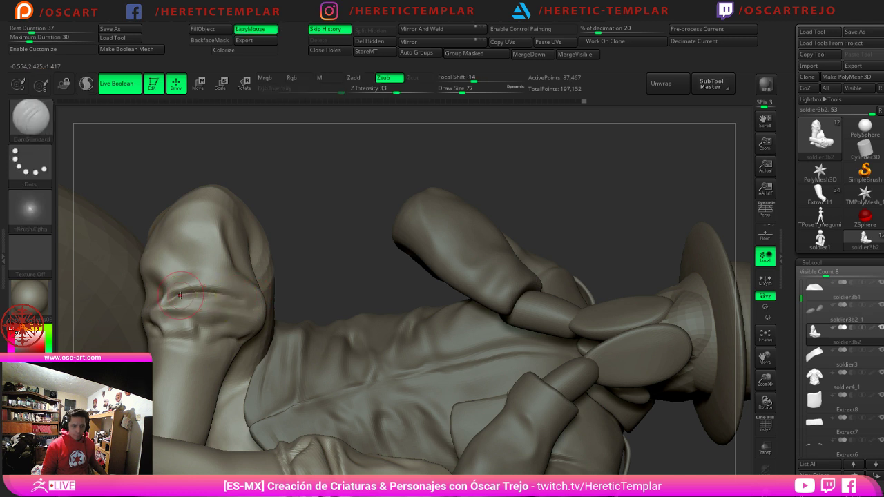
Step: Sharpen the creases around the fold above the raised leg's cuff with DamStandard at draw sizes 56 and 71
key("bracketleft")
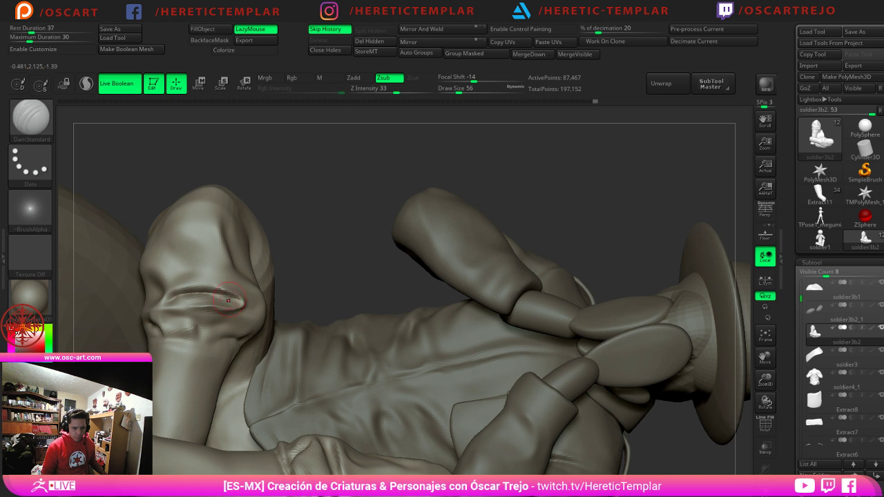
left_click_drag(224, 309, 191, 308)
key("s")
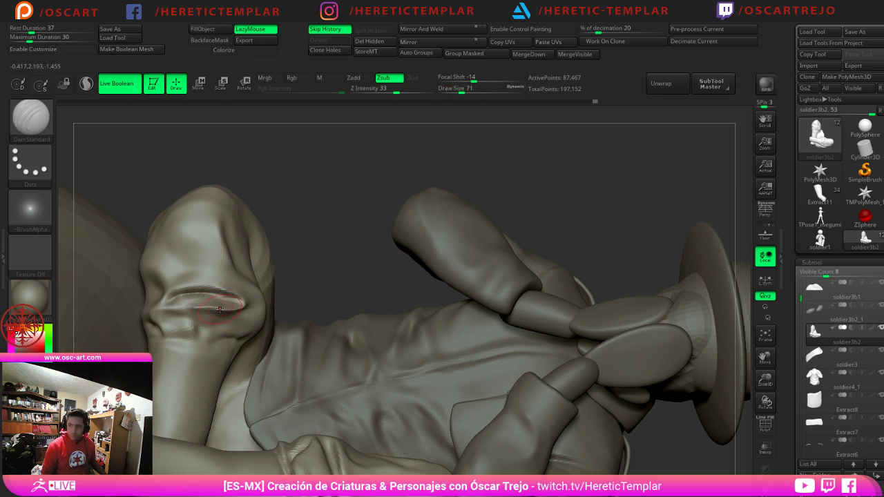
mouse_move(302, 279)
left_mouse_down()
mouse_move(242, 310)
mouse_move(271, 309)
mouse_move(242, 314)
mouse_move(261, 308)
left_mouse_up()
left_click_drag(388, 239, 303, 284)
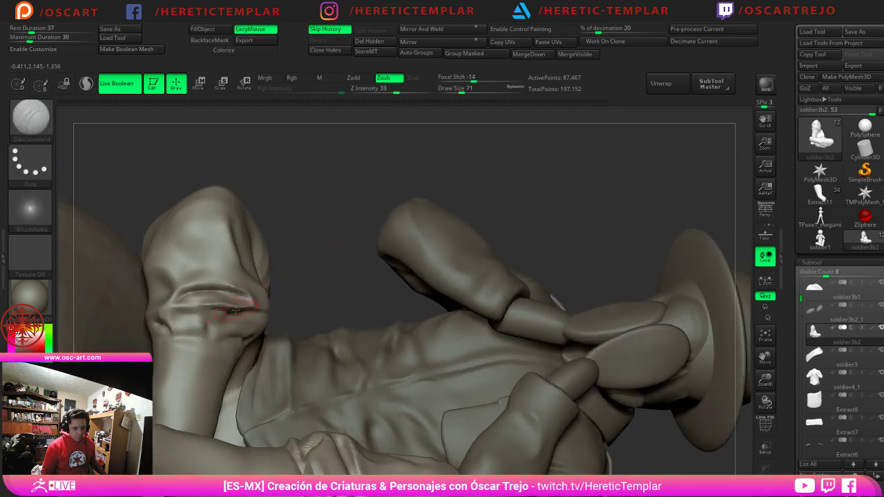
left_click_drag(225, 315, 216, 316)
Step: Carve the fold beside the crossed leg's cuff with DamStandard and smooth it at draw size 90
mouse_move(290, 228)
left_mouse_down()
mouse_move(276, 213)
mouse_move(210, 201)
mouse_move(273, 243)
mouse_move(387, 279)
left_mouse_up()
left_click_drag(199, 309, 193, 319)
left_click_drag(193, 319, 196, 308, "shift")
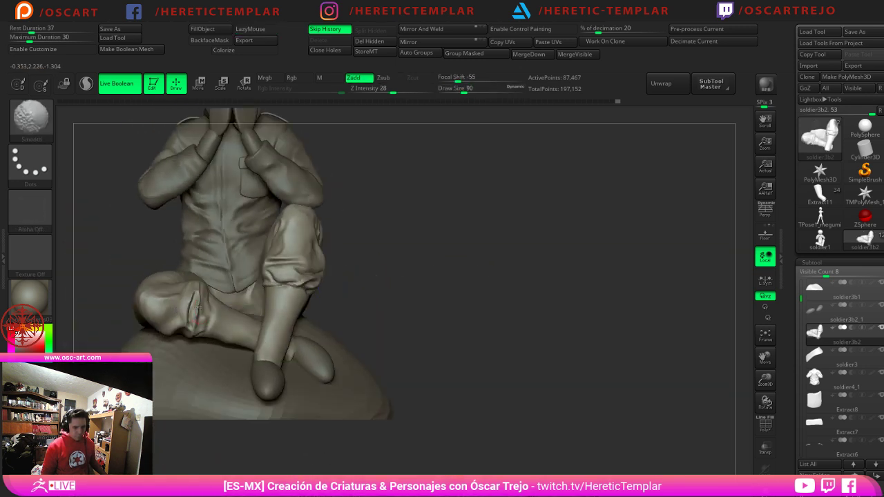
Step: Carve the seam between the raised leg's cuff and the shin with DamStandard at draw size 49, smoothing below it
mouse_move(384, 284)
left_mouse_down()
mouse_move(414, 301)
mouse_move(332, 293)
mouse_move(412, 264)
mouse_move(253, 200)
mouse_move(260, 160)
left_mouse_up()
mouse_move(298, 122)
left_mouse_down()
mouse_move(297, 204)
mouse_move(286, 234)
left_mouse_up()
key("s")
left_click_drag(244, 325, 256, 327)
key("s")
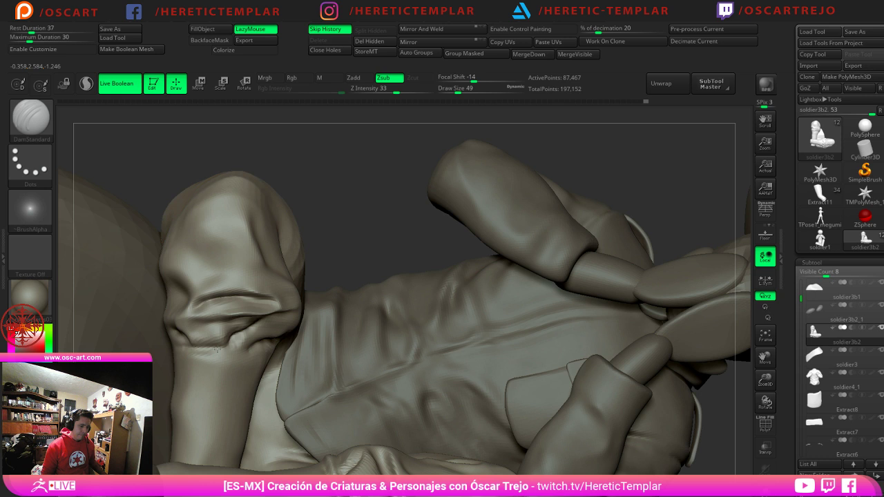
left_click_drag(189, 346, 280, 356)
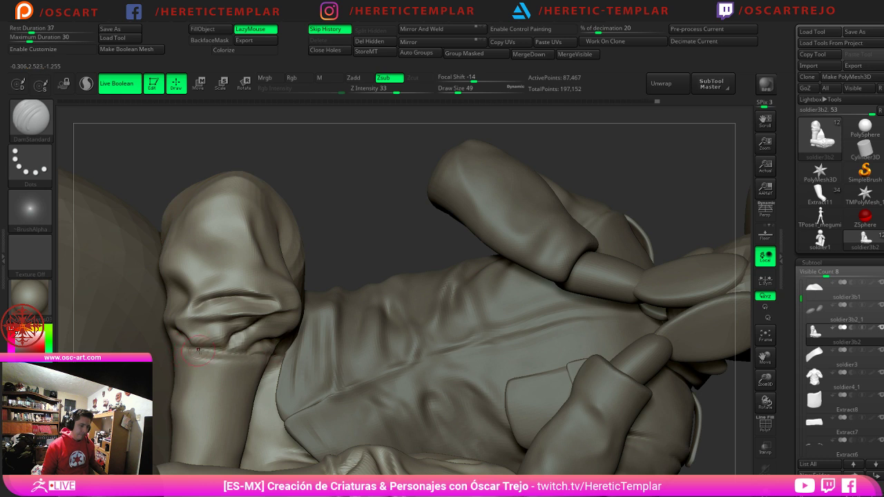
key("shift")
left_click_drag(223, 363, 248, 358, "shift")
Step: Isolate the trousers and smooth the inner thigh area beside the raised leg at draw size 62
left_click_drag(326, 241, 278, 226, "alt")
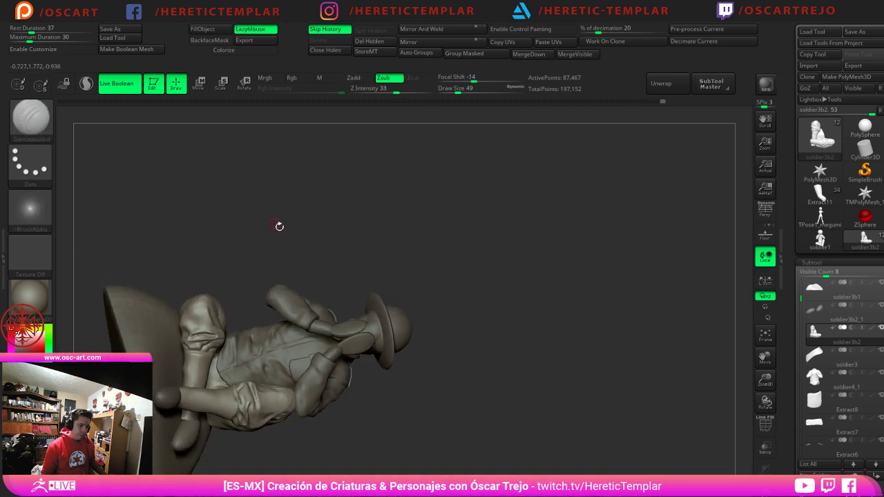
mouse_move(425, 419)
left_mouse_down()
mouse_move(404, 377)
mouse_move(422, 307)
mouse_move(465, 300)
mouse_move(363, 217)
mouse_move(333, 348)
left_mouse_up()
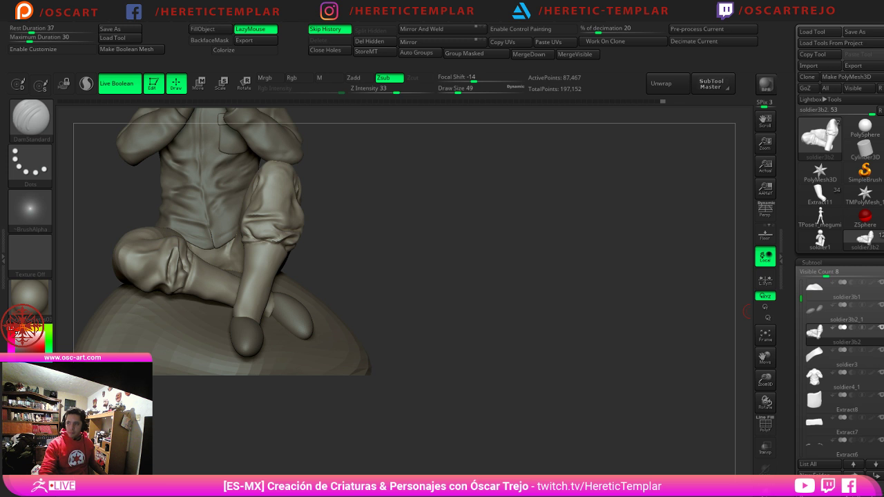
mouse_move(366, 244)
left_mouse_down("alt")
mouse_move(391, 263)
mouse_move(400, 312)
mouse_move(413, 321)
left_mouse_up("alt")
key("s")
left_click_drag(236, 257, 243, 250)
key("s")
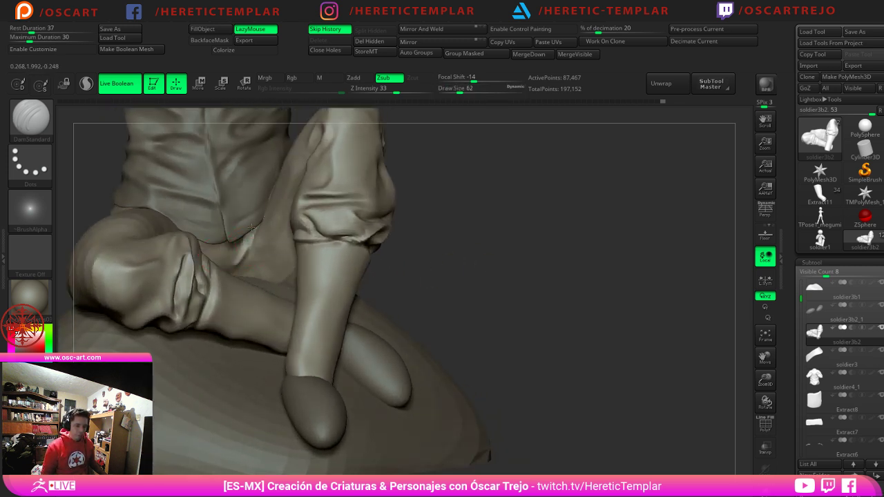
key("ctrl+shift")
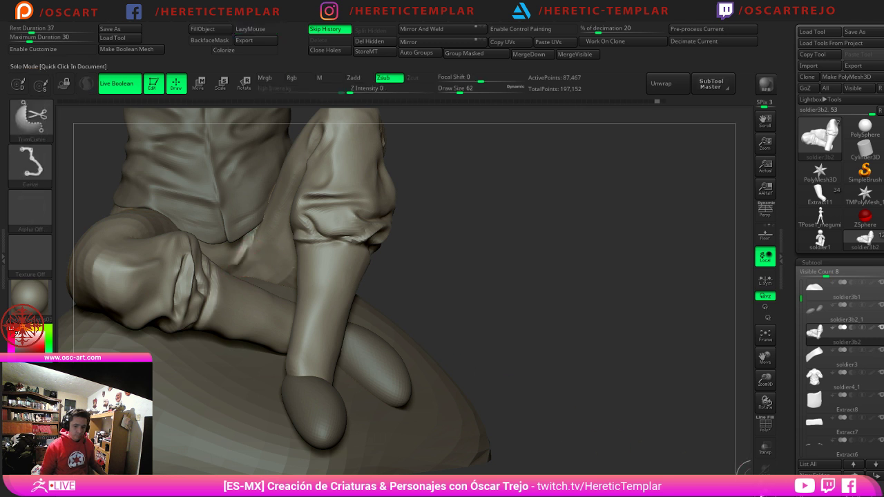
left_click(764, 472)
left_click_drag(243, 250, 238, 265, "shift")
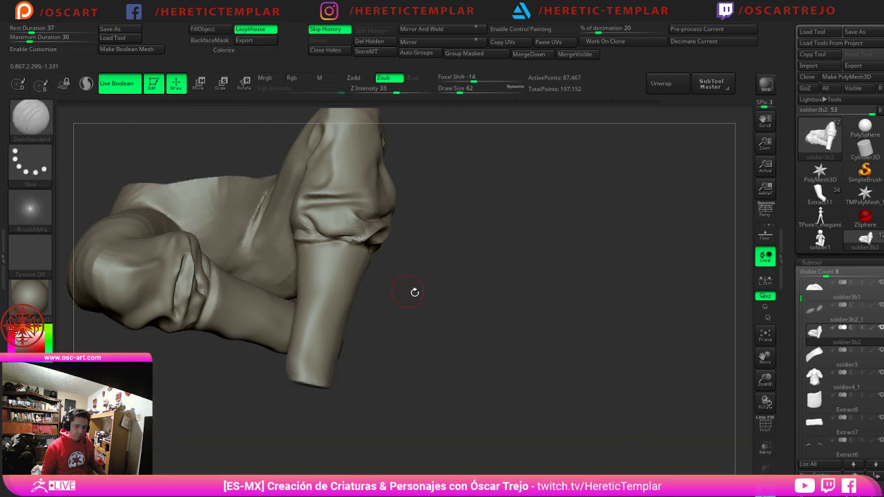
left_click_drag(414, 292, 442, 284)
left_click_drag(110, 148, 302, 339, "ctrl+shift")
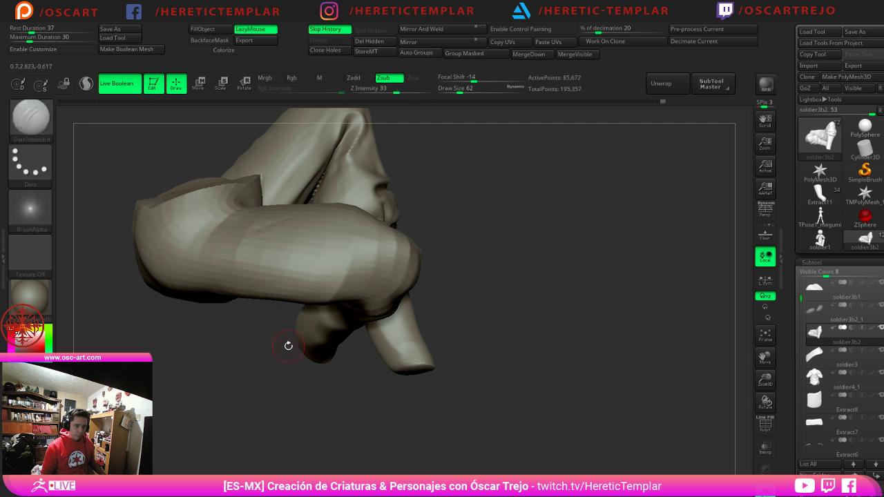
key("ctrl+z")
Step: Hide both trouser legs with SelectRect so only the pelvis and crotch section remains visible
key("shift+f")
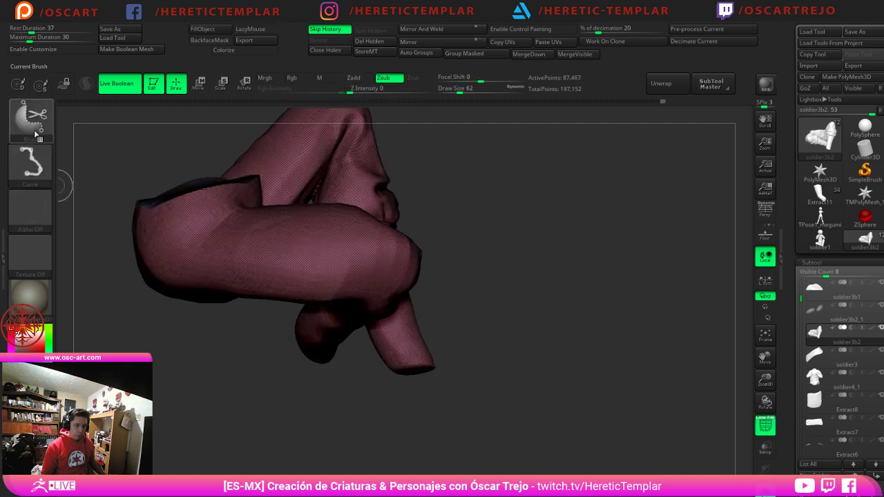
left_click(31, 119, "ctrl+shift")
left_click(87, 130)
left_click_drag(111, 164, 268, 379, "ctrl+shift")
key("shift+f")
Step: Carve the fold running across the crotch beneath the raised leg with DamStandard at draw size 68, smoothing its ends
mouse_move(253, 224)
left_mouse_down()
mouse_move(231, 274)
mouse_move(216, 284)
left_mouse_up()
key("bracketleft")
key("bracketleft")
left_click_drag(224, 346, 273, 343)
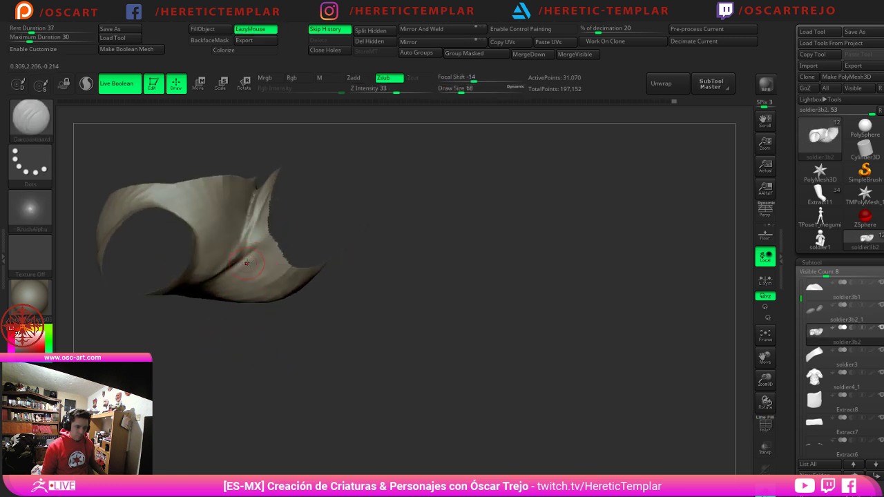
left_click_drag(253, 258, 210, 279, "shift")
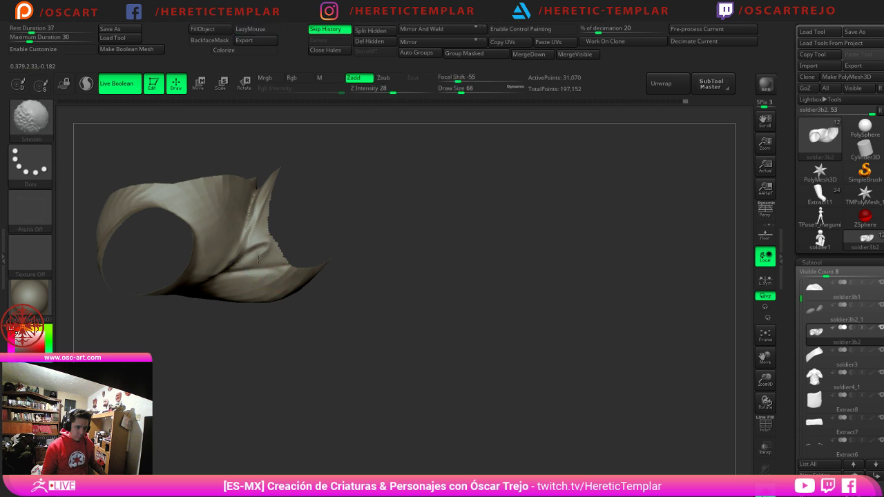
left_click_drag(258, 259, 241, 270, "shift")
Step: Carve creases along the crossed leg's groin and the front waist with DamStandard at draw sizes 54 and 74, and show the whole figure again
left_click_drag(275, 324, 232, 324)
key("s")
left_click(208, 253)
left_click_drag(171, 229, 197, 259)
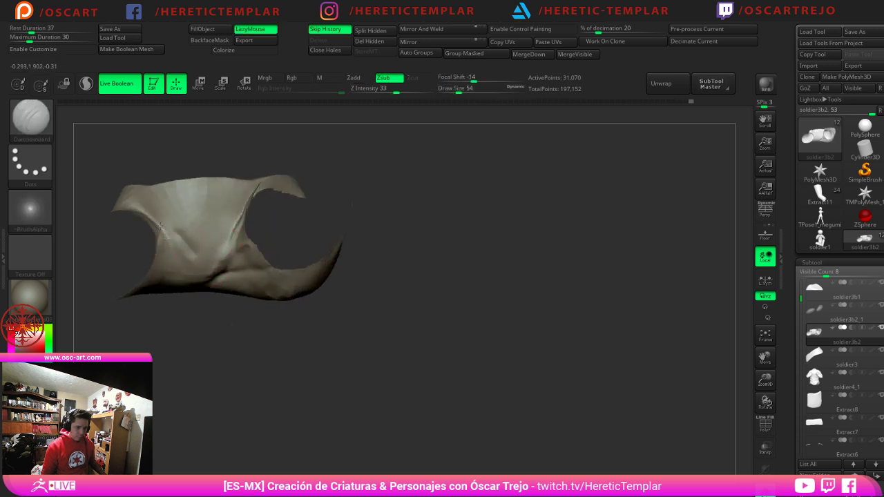
left_click_drag(160, 226, 195, 268)
left_click_drag(172, 230, 189, 246, "shift")
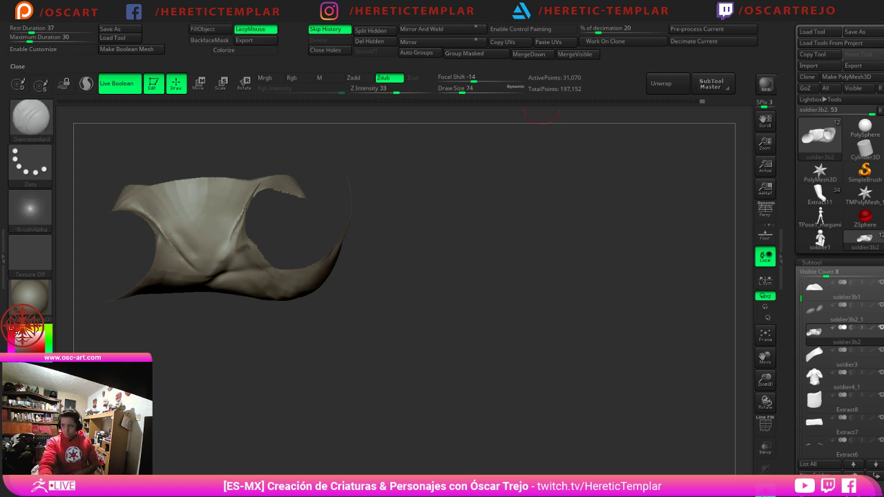
mouse_move(865, 130)
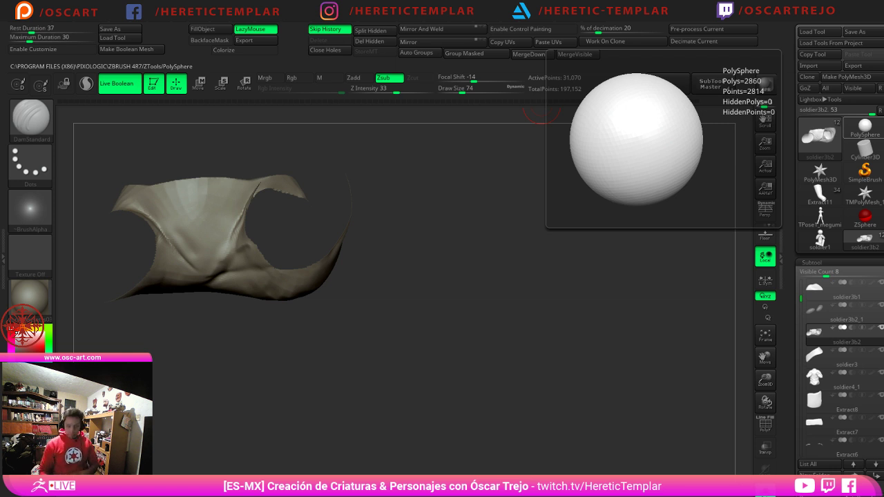
left_click_drag(199, 185, 205, 242)
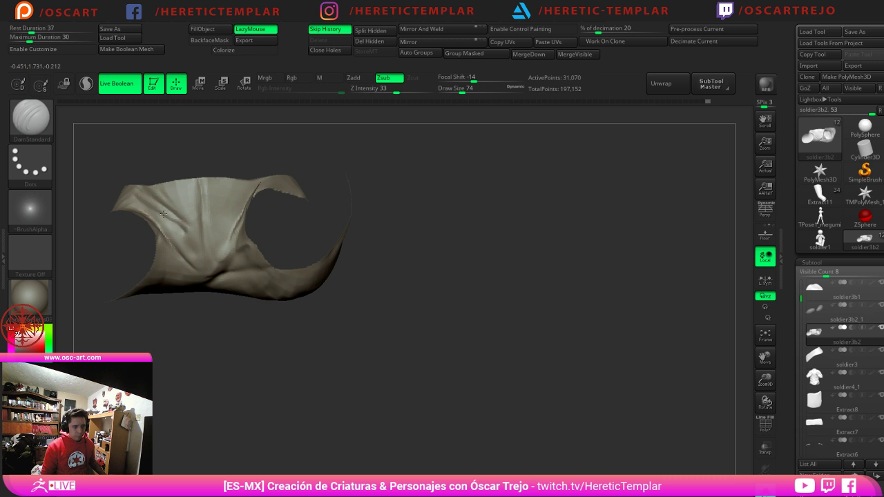
left_click(268, 373, "ctrl+shift")
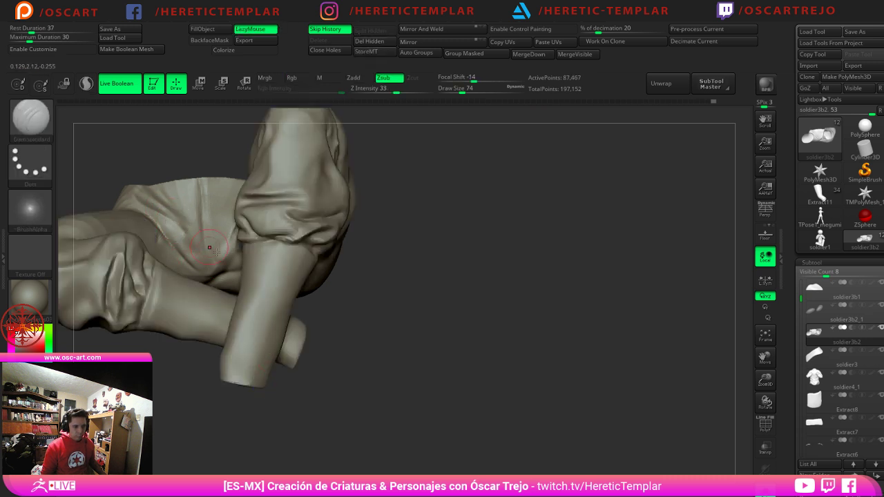
left_click(765, 488)
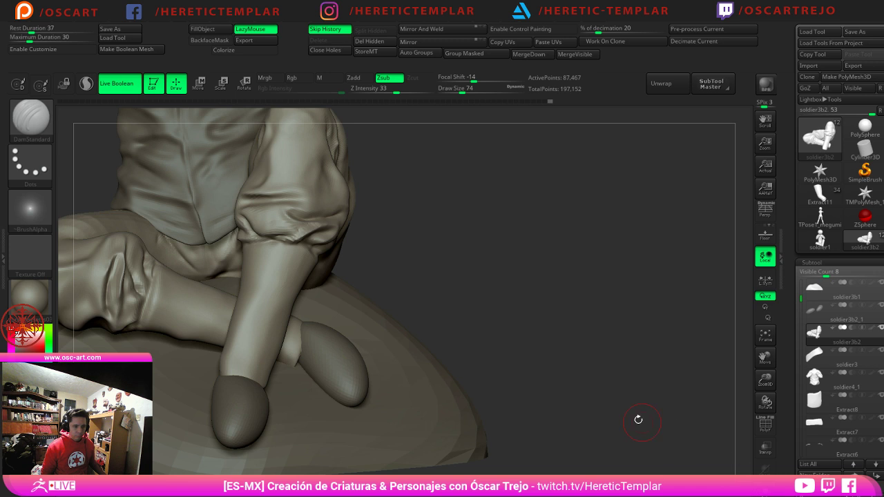
Step: Carve folds across the upper outer thigh of the crossed leg with DamStandard at draw size 74
mouse_move(638, 418)
left_mouse_down("alt")
mouse_move(489, 290)
mouse_move(455, 291)
mouse_move(478, 286)
mouse_move(483, 272)
mouse_move(446, 256)
left_mouse_up("alt")
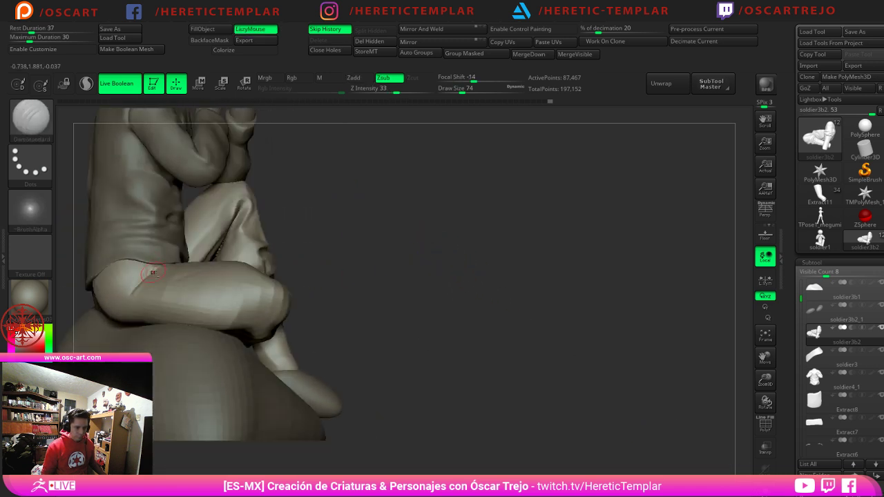
mouse_move(116, 294)
left_mouse_down()
mouse_move(140, 284)
mouse_move(119, 296)
mouse_move(203, 282)
left_mouse_up()
left_click_drag(165, 308, 216, 280)
key("s")
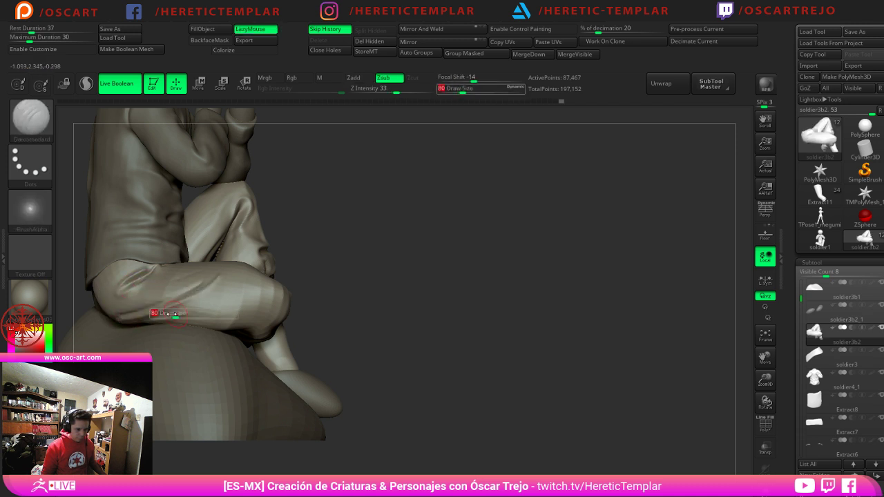
left_click_drag(173, 315, 217, 296)
mouse_move(141, 324)
left_mouse_down()
mouse_move(199, 310)
mouse_move(165, 330)
mouse_move(216, 294)
mouse_move(203, 302)
left_mouse_up()
key("ctrl+z")
key("ctrl+z")
Step: Smooth the crossed leg's outer thigh and build up a fold along its lower side with the Standard brush
key("s")
key("s")
left_click_drag(203, 302, 253, 294, "shift")
key("b")
key("s")
key("t")
key("s")
key("s")
mouse_move(220, 327)
left_mouse_down()
mouse_move(263, 304)
mouse_move(229, 306)
left_mouse_up()
key("shift")
Step: Smooth the top of the crossed leg's thigh between the jacket hem and the knee at draw size 136
mouse_move(469, 284)
left_mouse_down()
mouse_move(426, 292)
mouse_move(434, 312)
mouse_move(377, 334)
left_mouse_up()
key("s")
left_click(140, 338)
key("b")
key("d")
key("s")
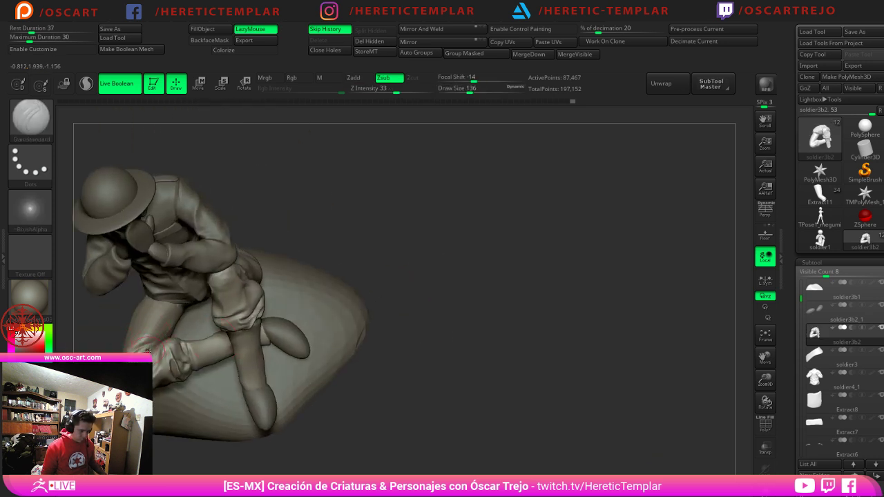
key("shift")
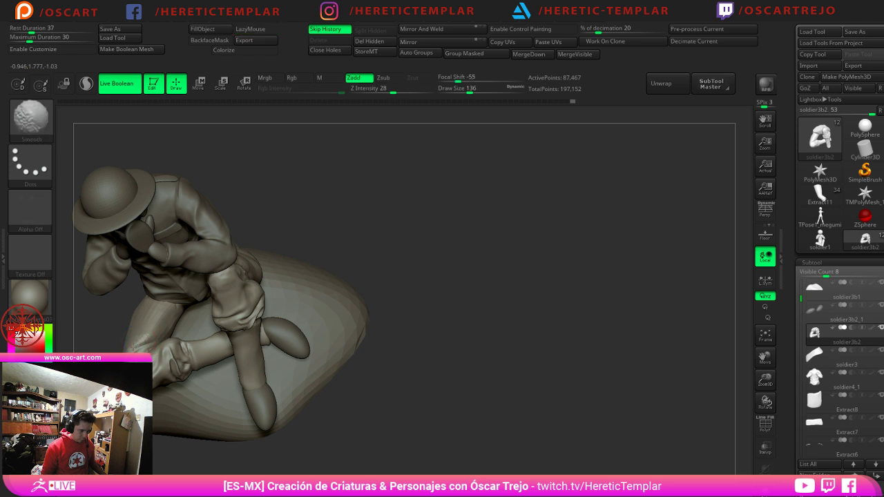
key("b")
key("s")
key("t")
key("shift")
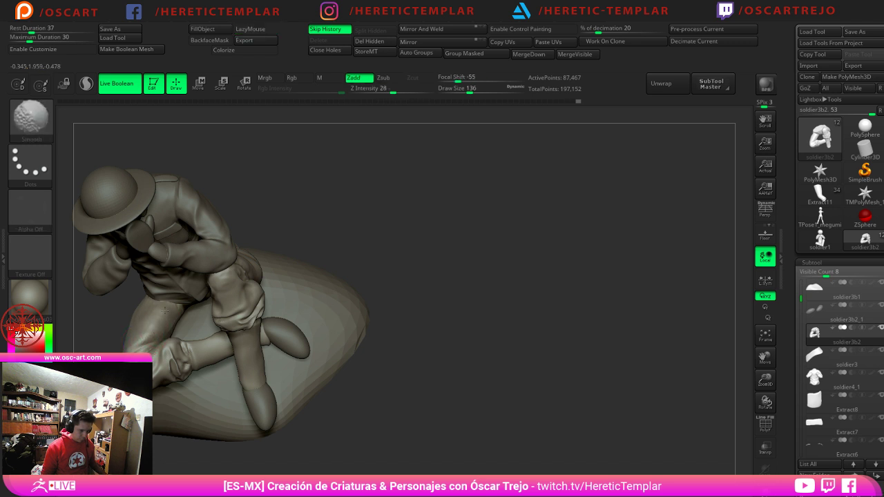
left_click_drag(142, 319, 165, 318, "shift")
key("shift")
Step: Save the soldier tool
mouse_move(426, 332)
left_mouse_down("alt")
mouse_move(399, 320)
mouse_move(414, 326)
mouse_move(393, 302)
mouse_move(434, 302)
mouse_move(470, 286)
mouse_move(452, 288)
left_mouse_up("alt")
mouse_move(408, 239)
left_mouse_down("alt")
mouse_move(412, 266)
mouse_move(391, 239)
mouse_move(438, 338)
mouse_move(448, 292)
mouse_move(425, 275)
mouse_move(412, 237)
mouse_move(416, 288)
mouse_move(440, 327)
mouse_move(431, 349)
left_mouse_up("alt")
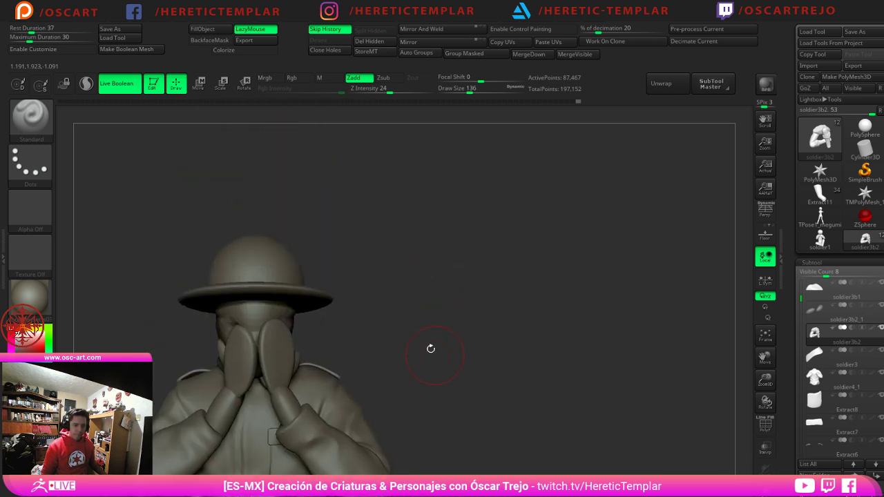
left_click(855, 31)
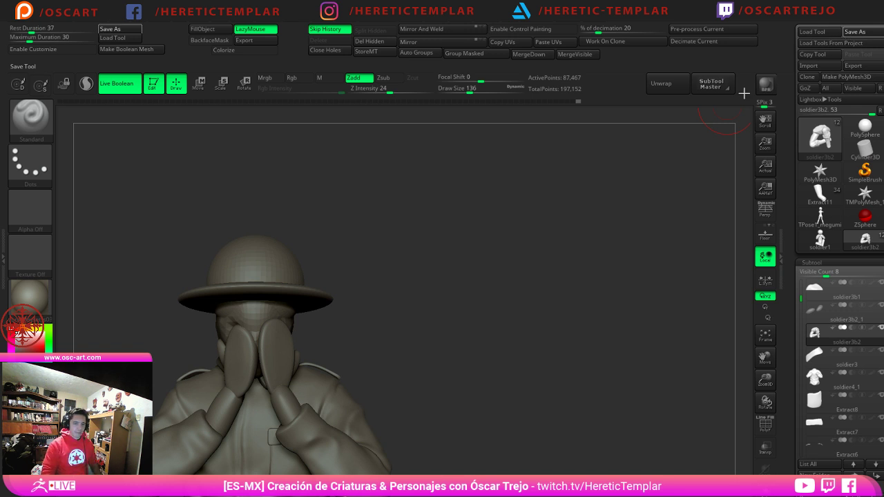
Step: Select the helmet, remesh it with Remesh By Dynamesh and accept the new mesh
left_click(294, 290, "alt")
left_click_drag(399, 277, 401, 257)
key("w")
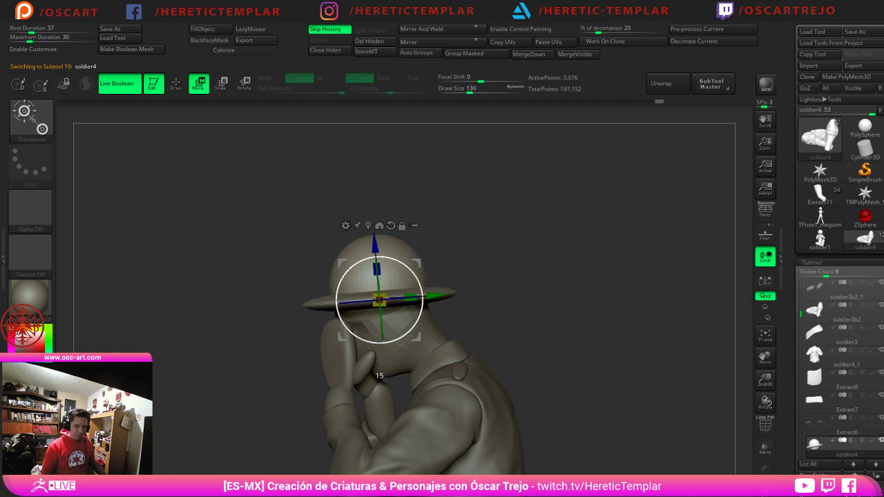
key("q")
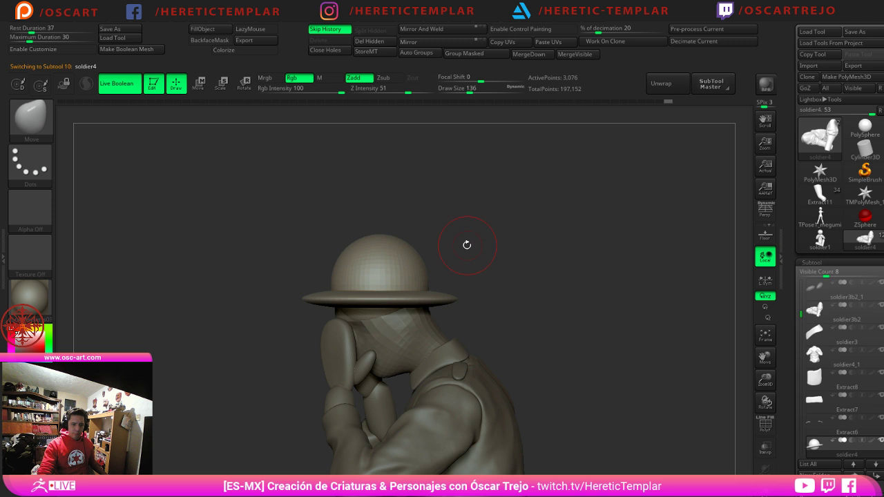
key("w")
left_click(346, 226)
left_click(429, 290)
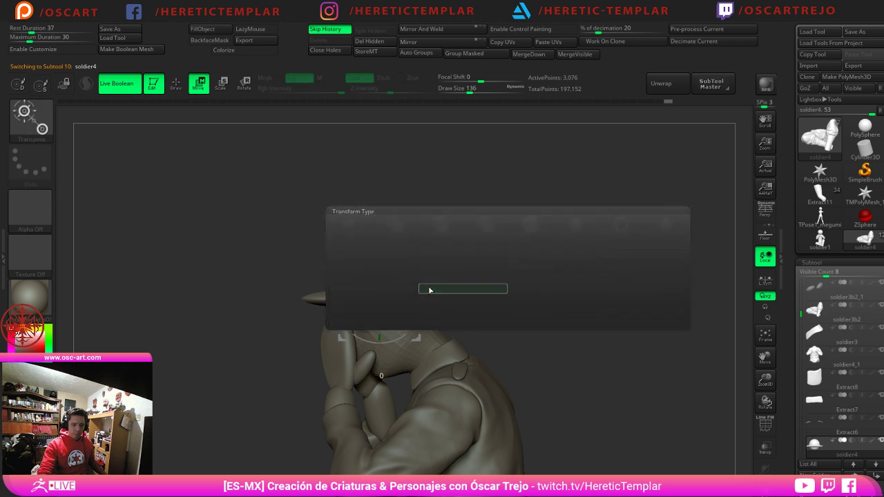
left_click(509, 189)
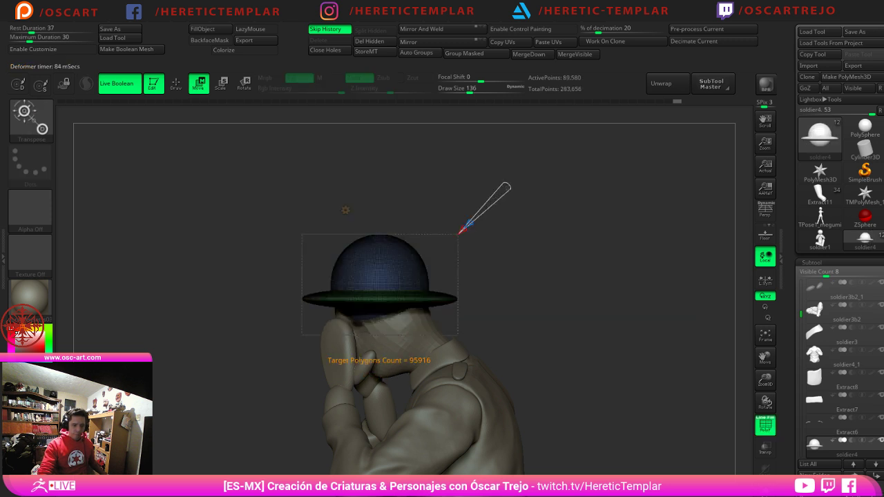
left_click(345, 210)
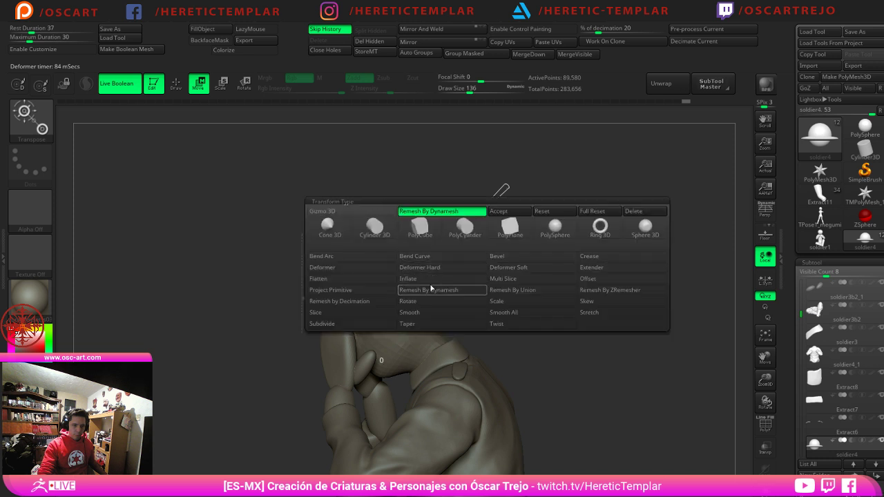
left_click(508, 213)
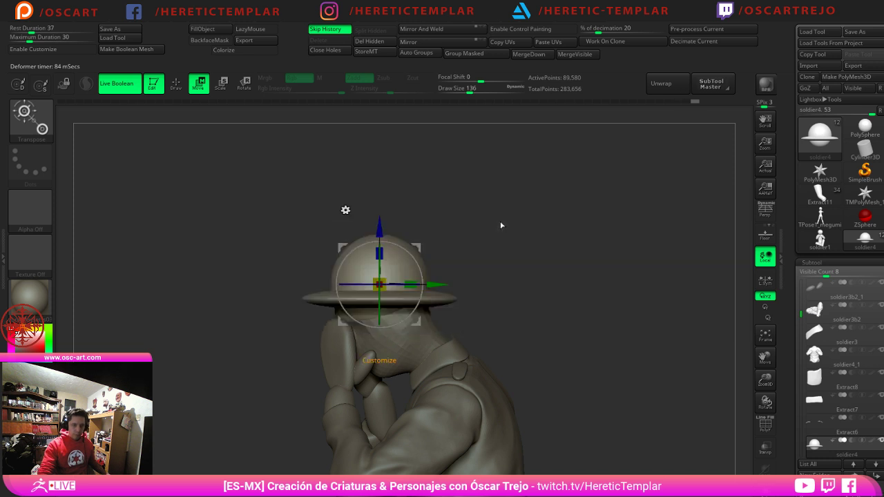
Step: Trim off the helmet's underside with a straight TrimCurve cut along the brim
key("q")
left_click(29, 128, "ctrl+shift")
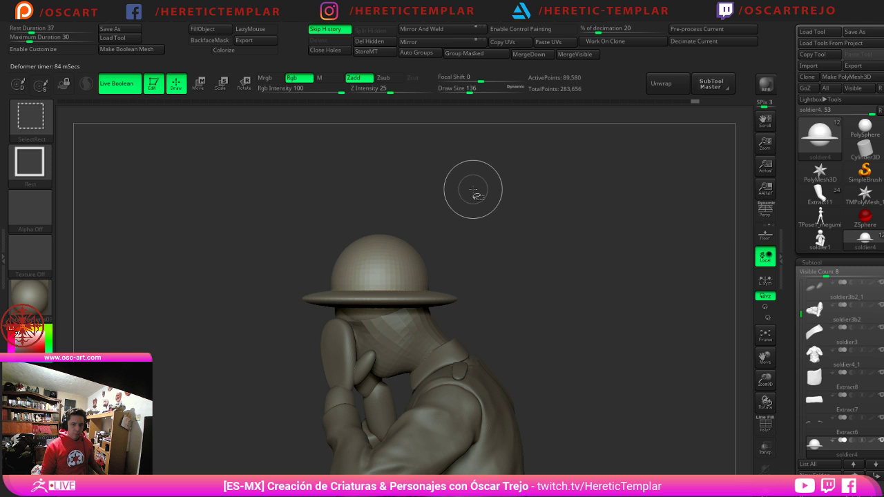
left_click(22, 129)
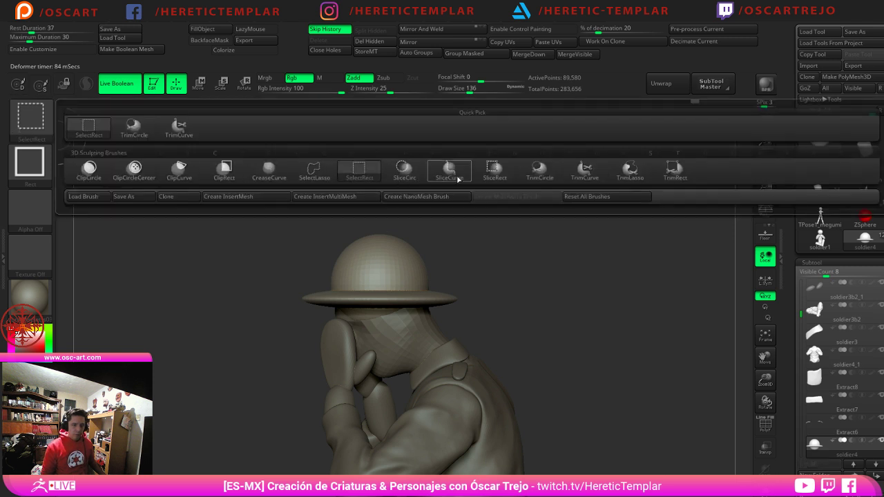
left_click(583, 178, "ctrl+shift")
left_click_drag(523, 302, 261, 298, "ctrl+shift")
Step: Smooth the helmet's dome and the transition into the brim at draw size 251
key("w")
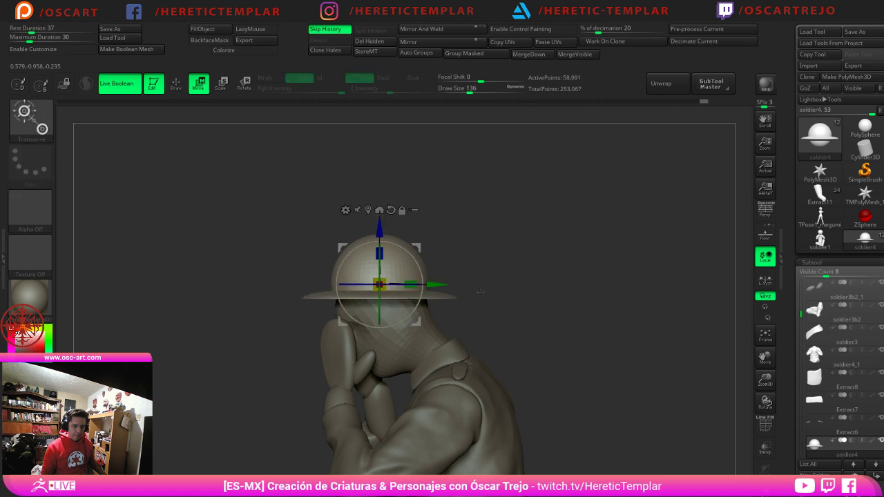
left_click_drag(478, 294, 594, 282, "shift")
key("q")
key("s")
mouse_move(429, 285)
left_mouse_down()
mouse_move(437, 285)
mouse_move(387, 291)
left_mouse_up()
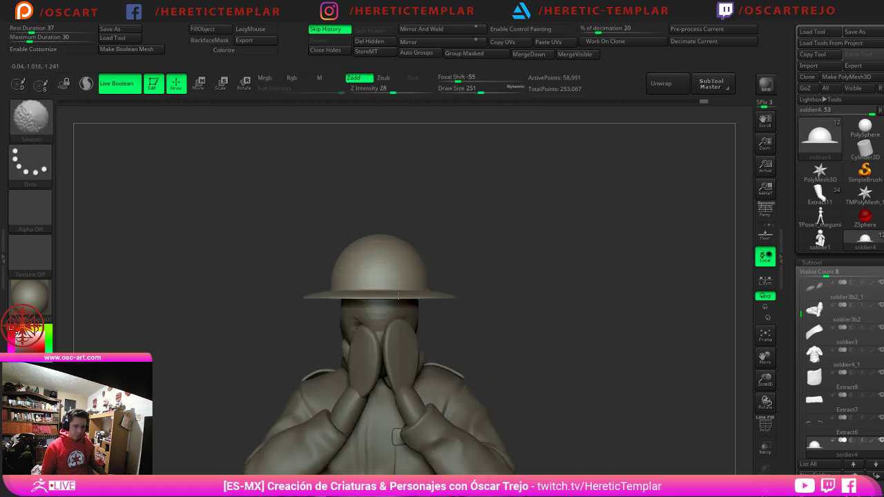
mouse_move(512, 265)
left_mouse_down()
mouse_move(431, 290)
mouse_move(488, 247)
left_mouse_up()
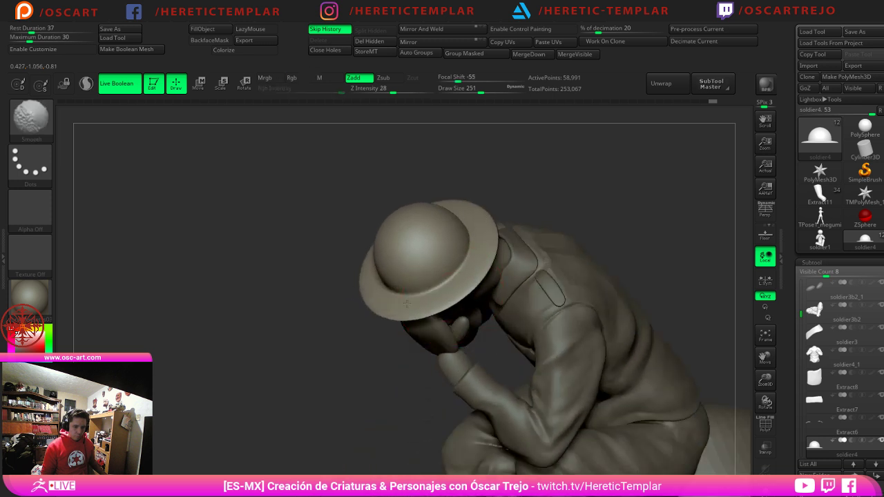
left_click_drag(408, 226, 412, 233, "shift")
left_click_drag(299, 304, 345, 298, "shift")
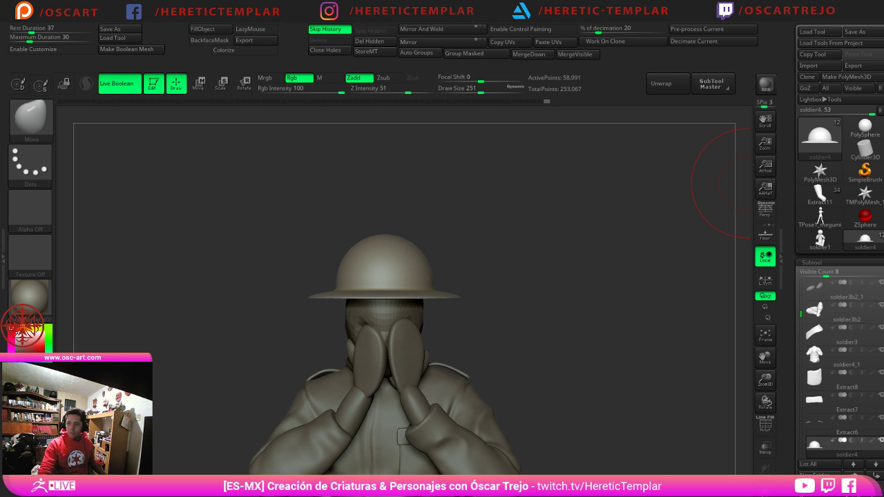
left_click_drag(514, 240, 469, 291, "shift")
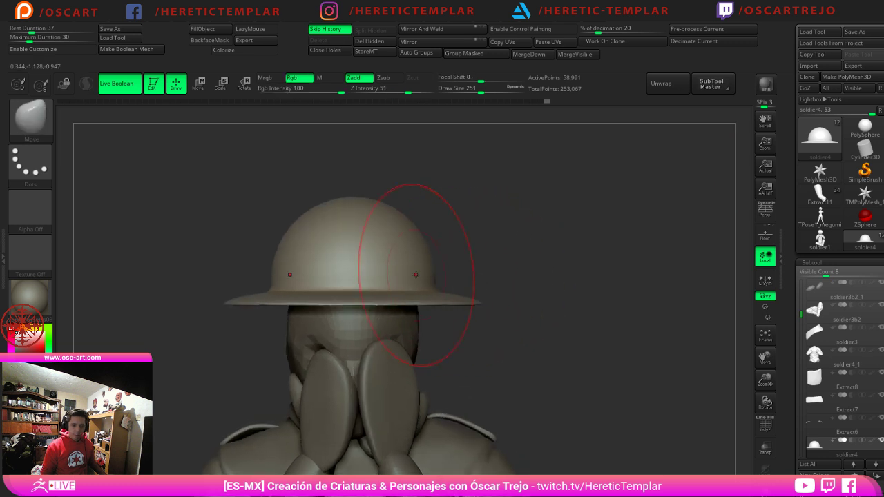
Step: Mask the helmet's brim with a softened mask and scale the dome down to about 0.90
left_click(410, 255, "ctrl+shift")
left_click_drag(527, 168, 266, 310, "ctrl")
left_click(535, 282, "ctrl+shift")
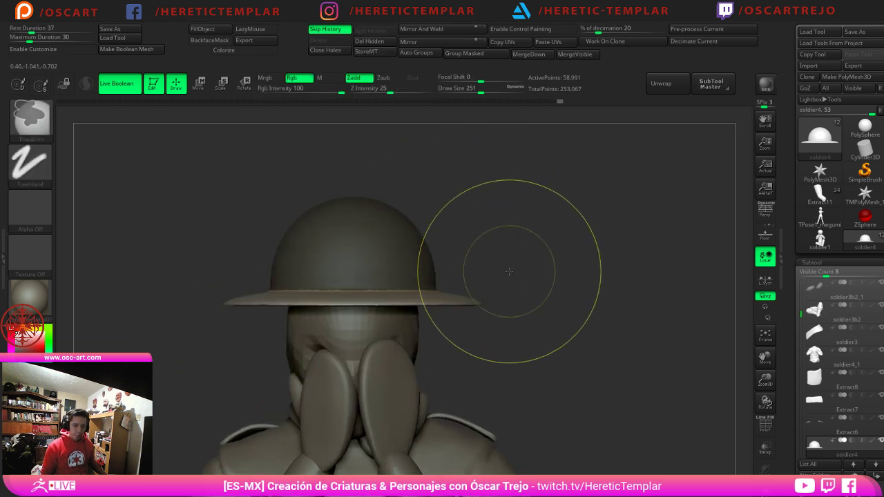
left_click(506, 272, "ctrl")
left_click(404, 299, "ctrl")
left_click(487, 284, "ctrl")
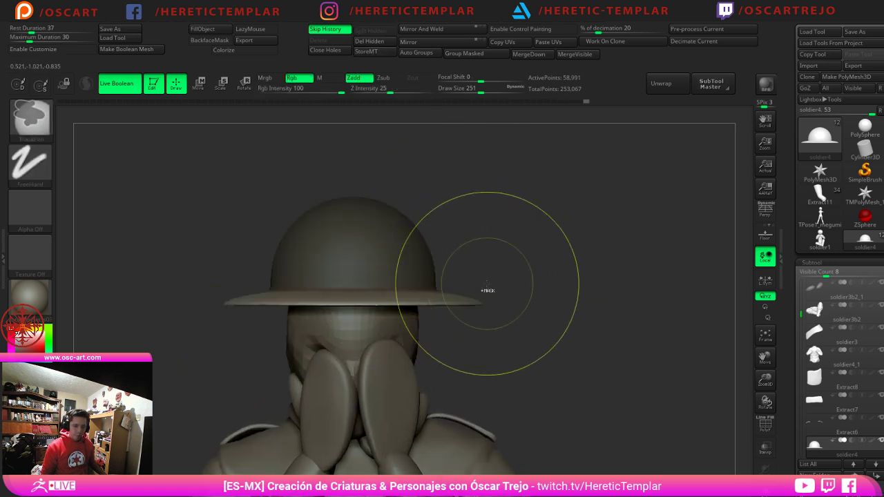
left_click(405, 267, "ctrl")
key("w")
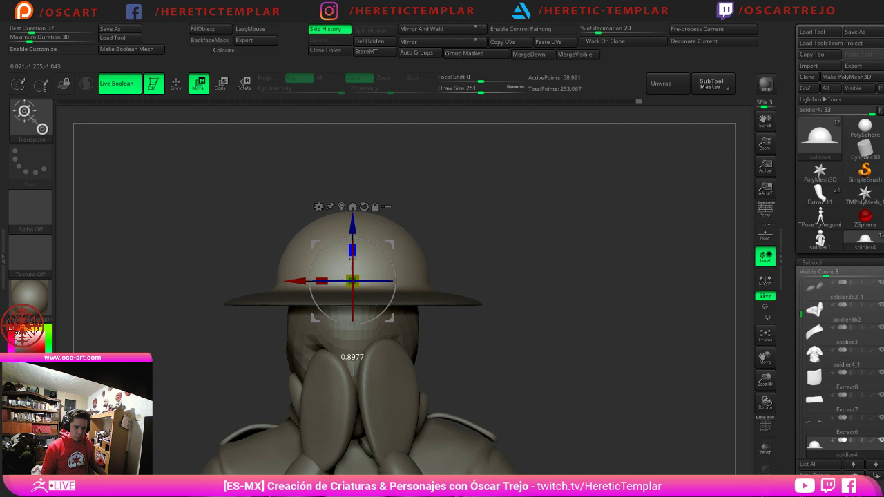
key("q")
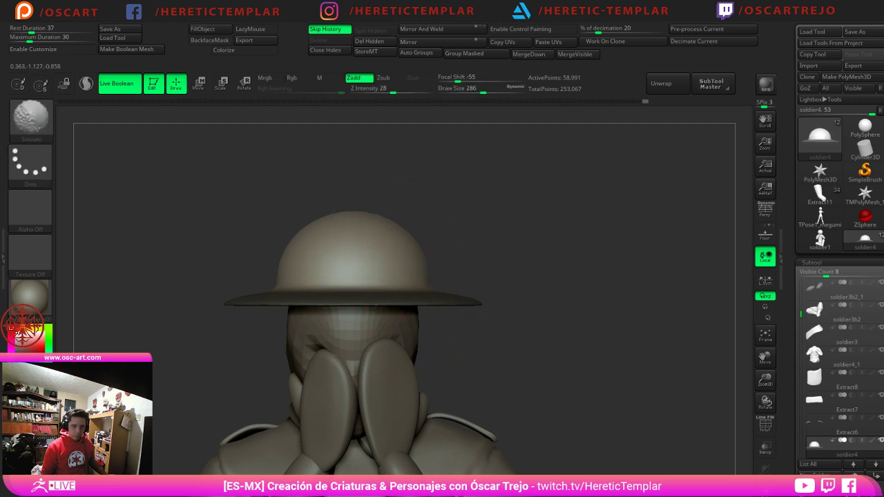
Step: Set the Smooth brush's Z intensity to 100, switch to the Move brush and inspect the helmet from the side and above
key("shift+space")
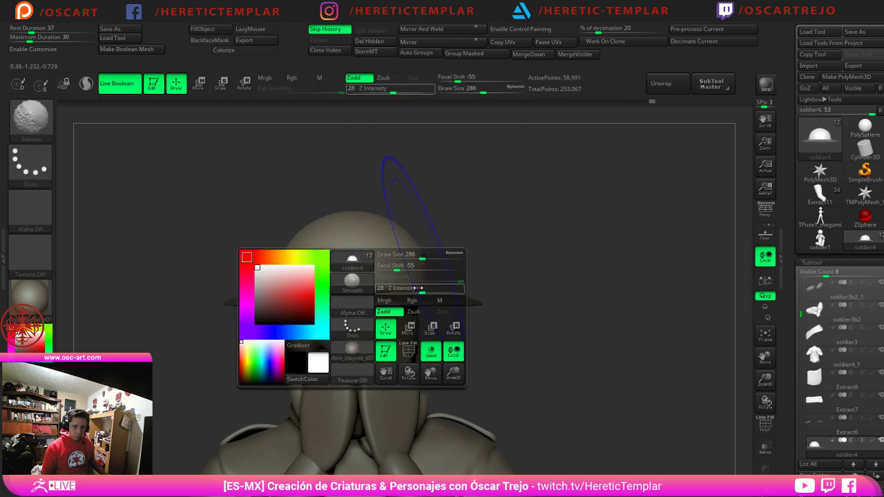
left_click_drag(423, 290, 463, 288, "shift")
left_click_drag(521, 265, 478, 276)
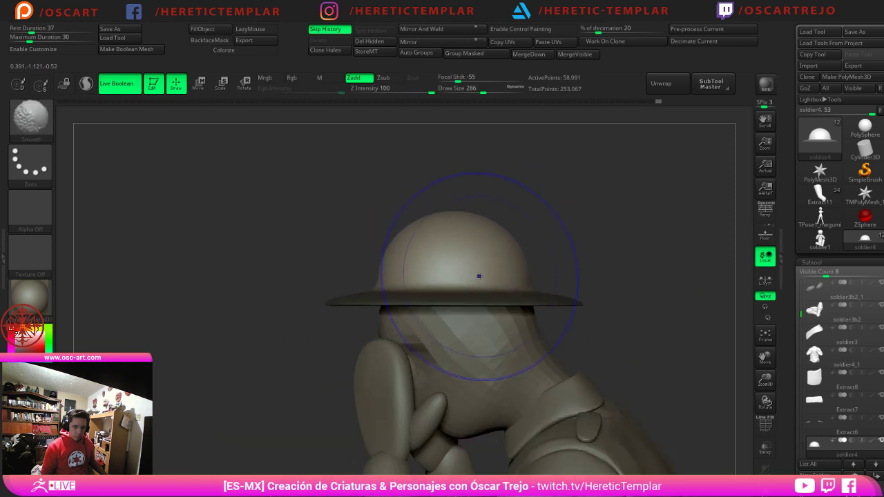
key("b")
key("m")
key("v")
mouse_move(587, 273)
left_mouse_down("shift")
mouse_move(661, 253)
mouse_move(590, 248)
mouse_move(598, 245)
mouse_move(549, 217)
mouse_move(596, 306)
mouse_move(631, 272)
left_mouse_up("shift")
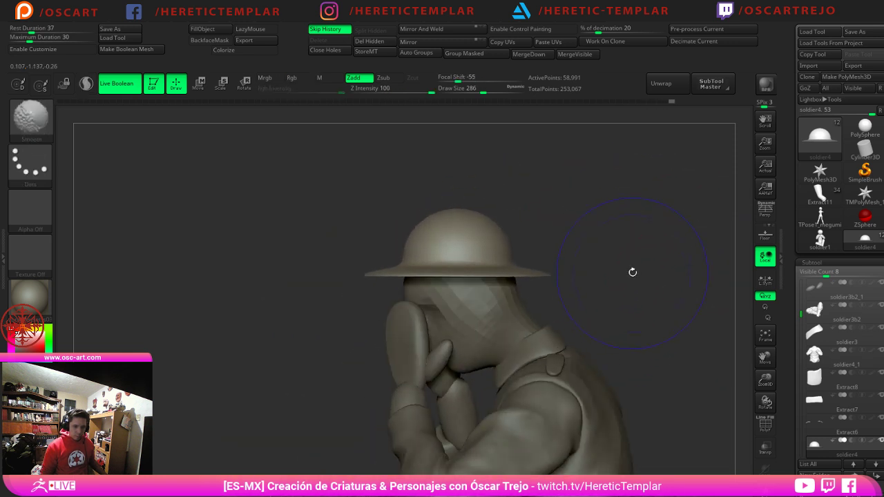
left_click_drag(615, 241, 569, 370)
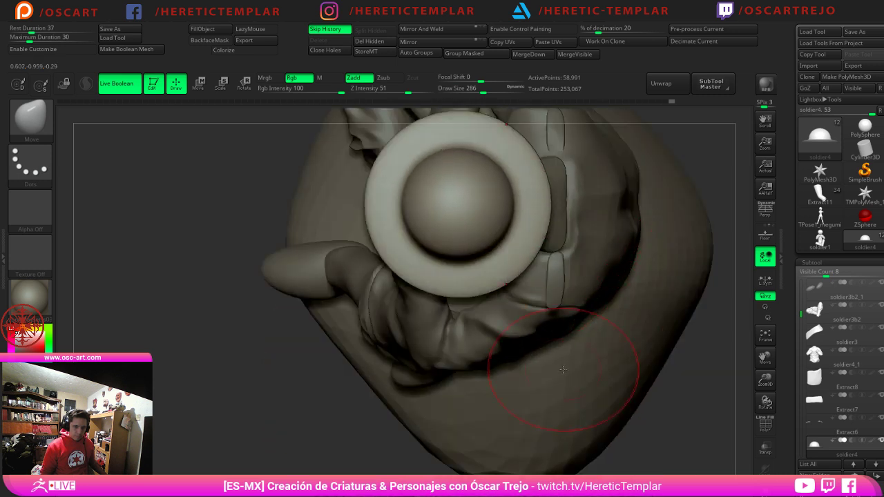
mouse_move(266, 428)
left_mouse_down()
mouse_move(274, 366)
mouse_move(378, 275)
left_mouse_up()
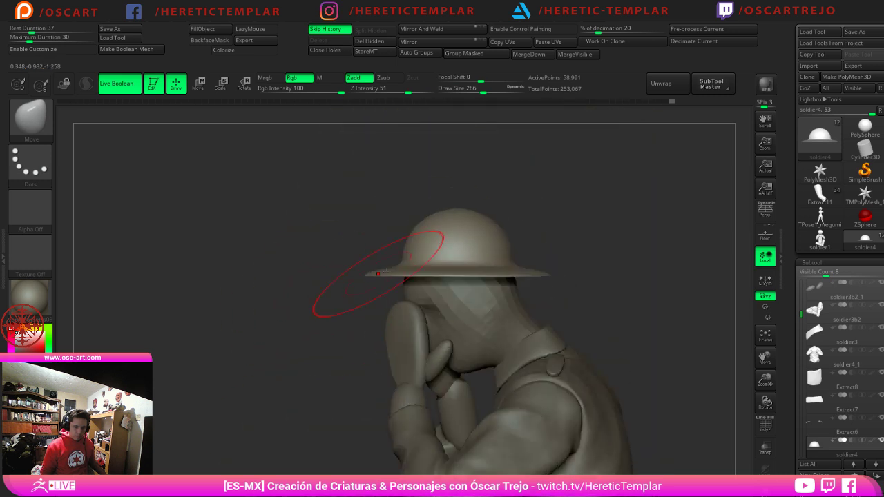
Step: Mask the helmet's dome with a softened mask, scale the brim's edge to about 0.97 and clear the mask
left_click_drag(588, 273, 350, 328, "ctrl")
left_click(585, 263, "ctrl")
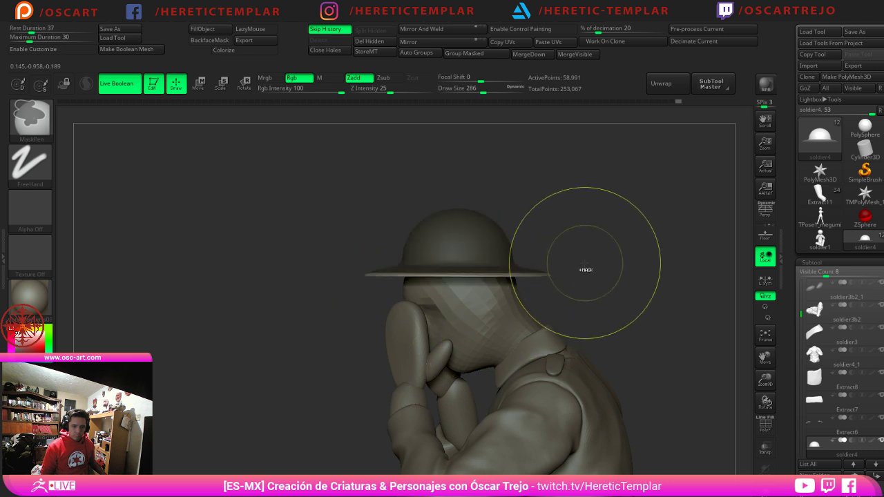
left_click(571, 259, "ctrl")
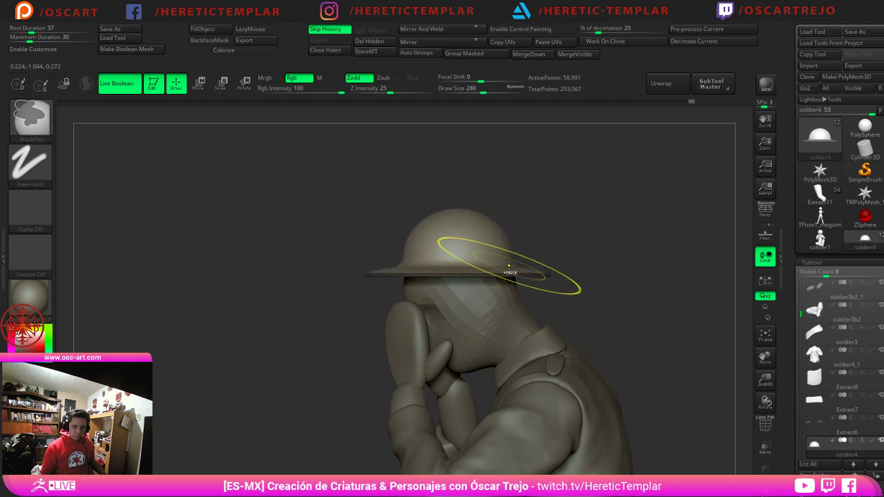
right_click_drag(511, 276, 591, 280, "ctrl")
left_click(585, 269, "ctrl")
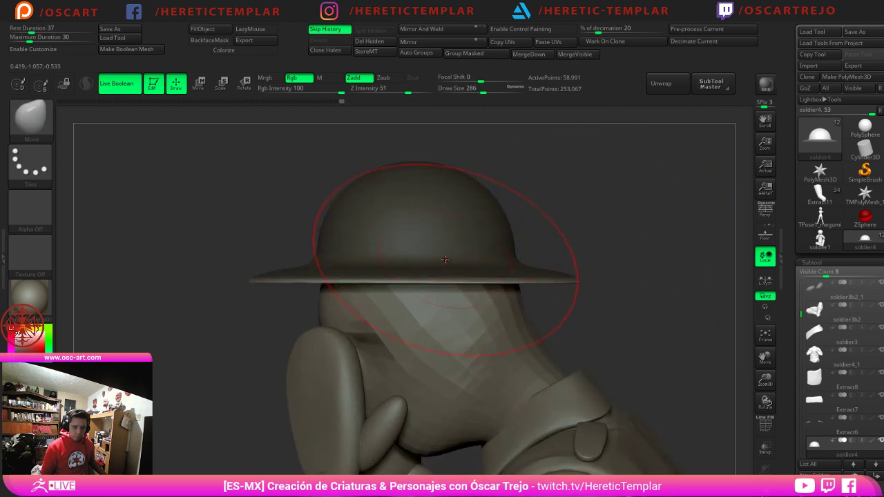
key("w")
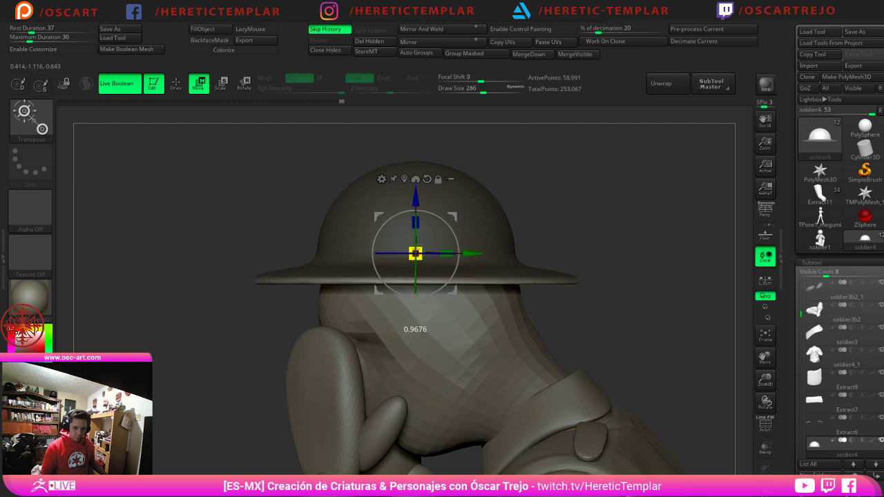
left_click_drag(550, 223, 567, 239, "ctrl")
key("q")
Step: Smooth the transition between the helmet's dome and brim at draw size 132
mouse_move(576, 246)
right_mouse_down()
mouse_move(615, 247)
mouse_move(603, 241)
mouse_move(631, 223)
right_mouse_up()
right_click_drag(631, 223, 536, 279, "ctrl")
right_click_drag(526, 207, 550, 246)
key("s")
left_click_drag(550, 246, 543, 246)
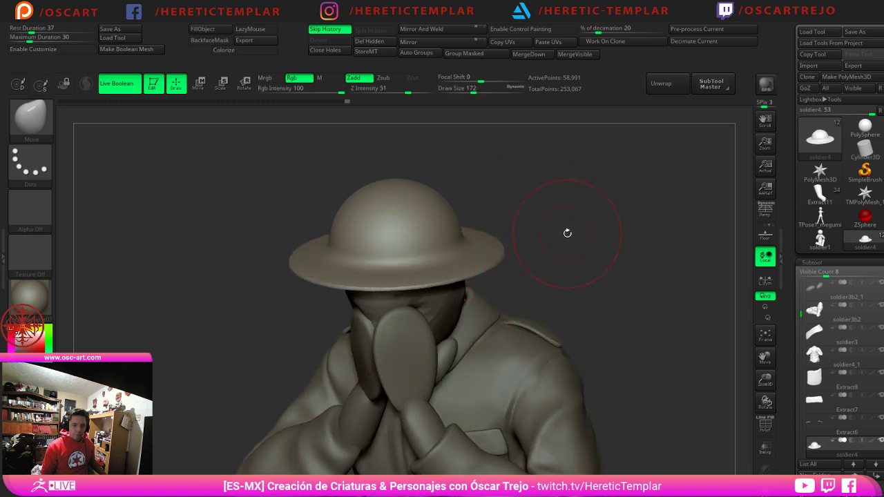
right_click_drag(566, 233, 516, 277)
key("s")
left_click_drag(516, 277, 520, 276)
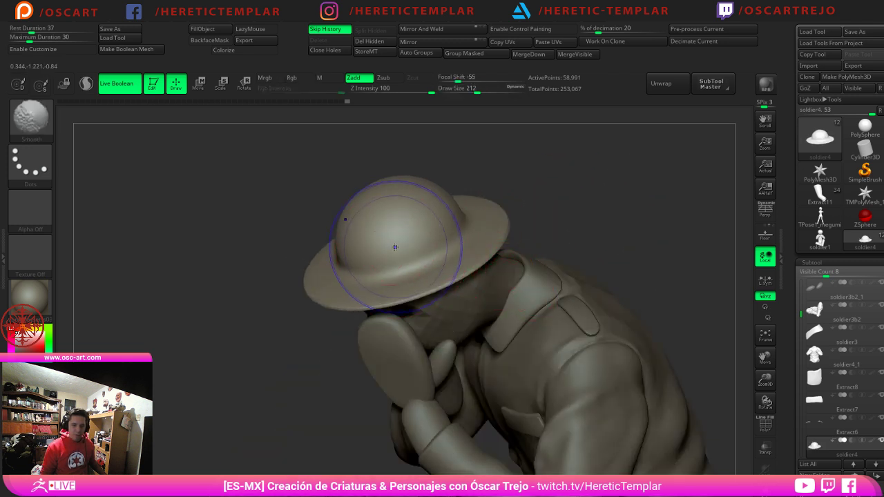
key("s")
left_click_drag(408, 247, 402, 247)
left_click_drag(388, 257, 376, 258, "shift")
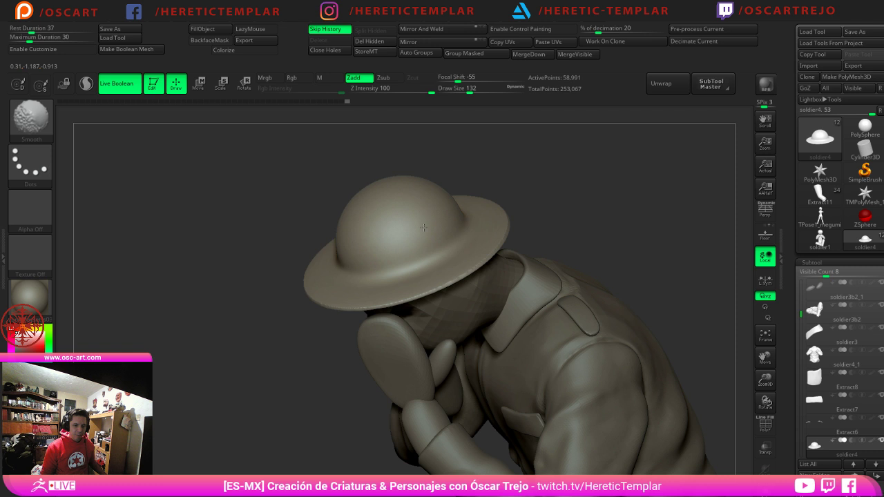
Step: Isolate the helmet's brim, mask it and show the whole helmet again
right_click_drag(528, 204, 625, 197)
right_click_drag(504, 272, 602, 280, "alt")
mouse_move(601, 281)
right_mouse_down("ctrl")
mouse_move(619, 273)
mouse_move(589, 255)
right_mouse_up("ctrl")
right_click_drag(589, 255, 589, 312, "alt")
right_click_drag(607, 276, 616, 261, "ctrl")
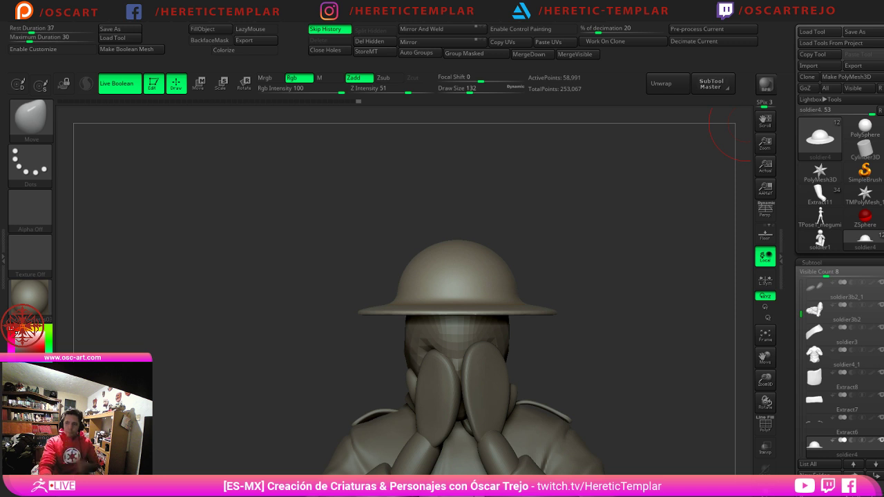
mouse_move(617, 284)
left_mouse_down()
mouse_move(617, 294)
mouse_move(602, 279)
mouse_move(555, 296)
left_mouse_up()
left_click(534, 316, "ctrl+shift")
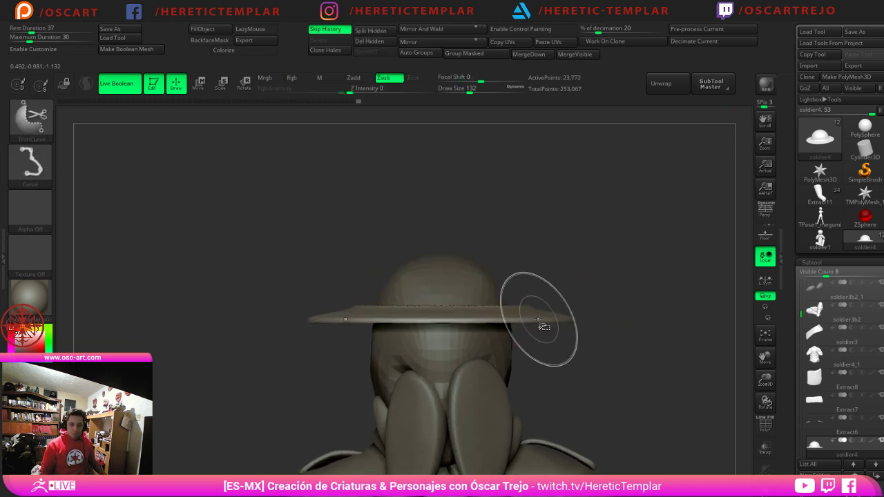
left_click(574, 303, "ctrl")
left_click(618, 355, "ctrl+shift")
left_click(520, 281, "ctrl")
left_click(508, 281, "ctrl")
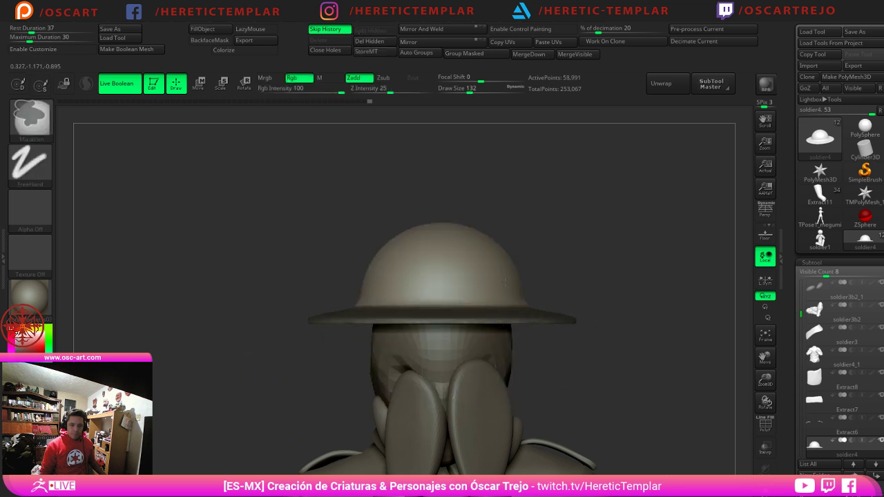
Step: Refine the brim mask, scale the helmet's dome up to about 1.03 and clear the mask
mouse_move(622, 296)
left_mouse_down("ctrl")
mouse_move(620, 309)
mouse_move(306, 400)
mouse_move(290, 377)
mouse_move(308, 298)
mouse_move(298, 308)
left_mouse_up("ctrl")
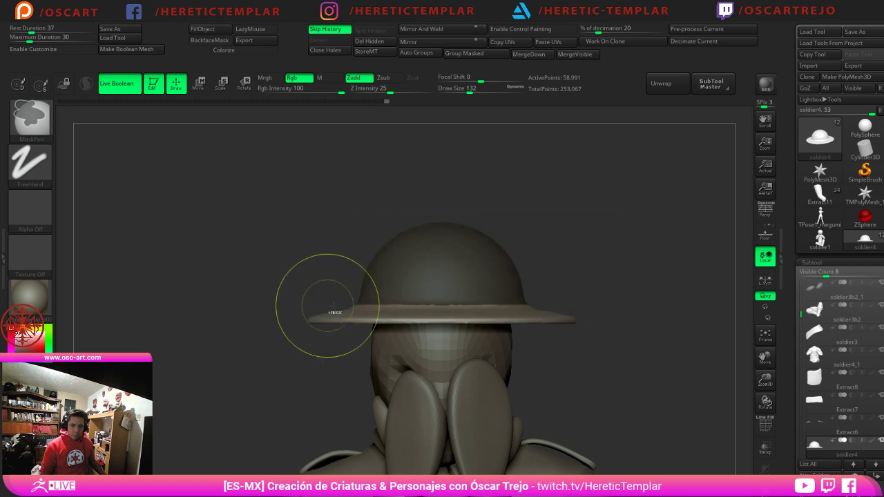
left_click(590, 301, "ctrl")
left_click(507, 320, "ctrl")
key("w")
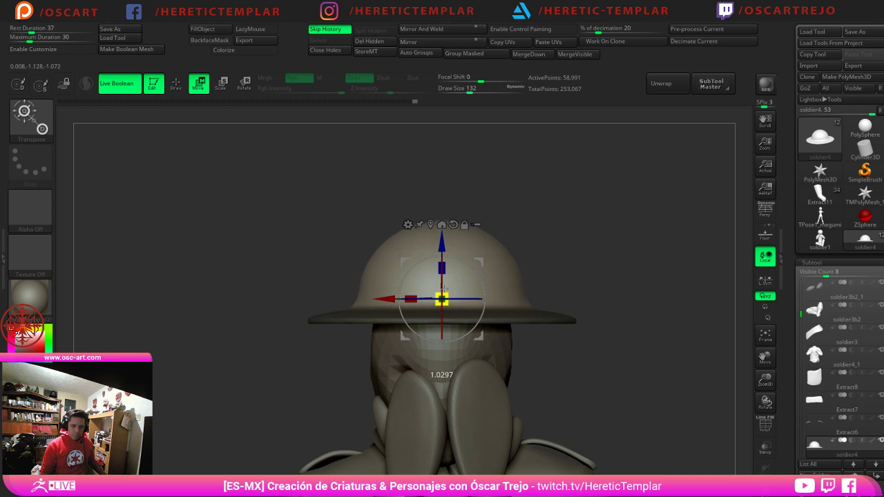
left_click_drag(565, 263, 576, 282, "ctrl")
key("q")
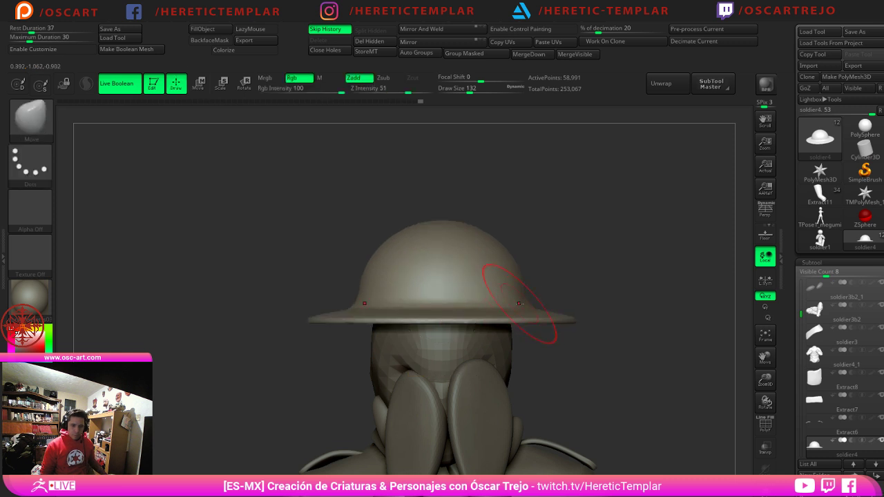
Step: Scale the whole helmet down slightly and lower it onto the head
key("s")
left_click_drag(602, 273, 530, 310)
left_click_drag(615, 221, 673, 217, "shift")
key("w")
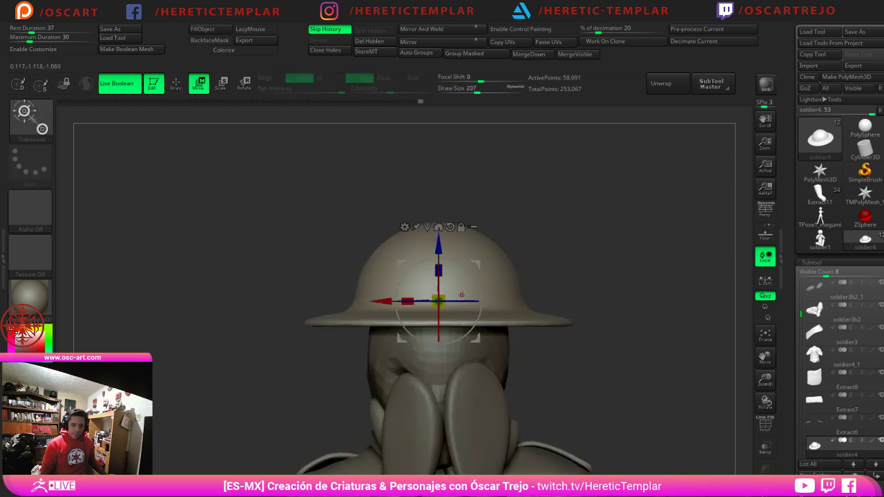
left_click_drag(443, 294, 439, 302)
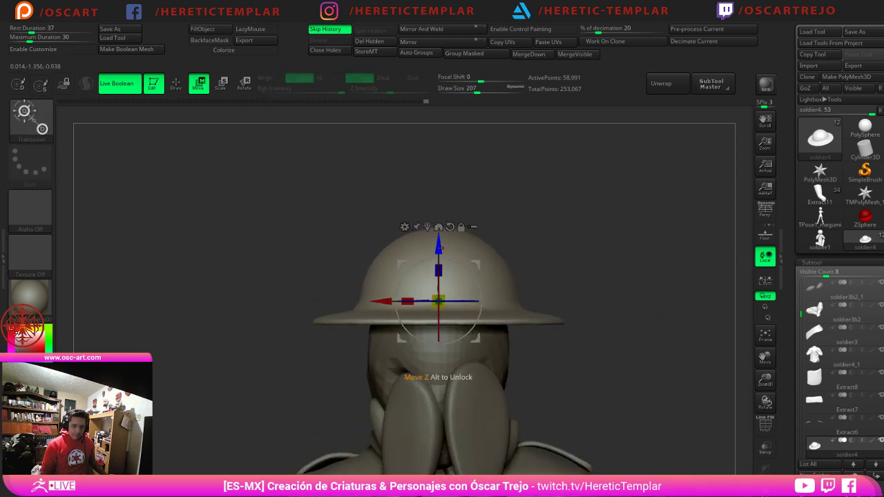
left_click_drag(441, 247, 442, 267)
left_click_drag(564, 244, 574, 218, "alt")
left_click_drag(574, 218, 504, 223)
mouse_move(583, 242)
left_mouse_down("alt")
mouse_move(566, 217)
mouse_move(538, 257)
left_mouse_up("alt")
key("q")
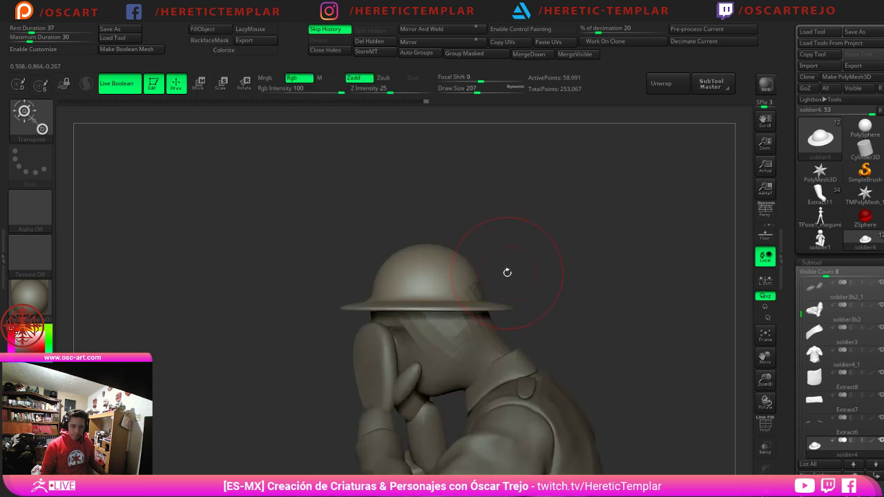
Step: Undo the last helmet adjustment and reposition the helmet slightly lower on the head
key("ctrl+z")
key("w")
left_click_drag(463, 258, 463, 267)
key("q")
mouse_move(562, 253)
left_mouse_down()
mouse_move(602, 260)
mouse_move(572, 245)
mouse_move(557, 270)
left_mouse_up()
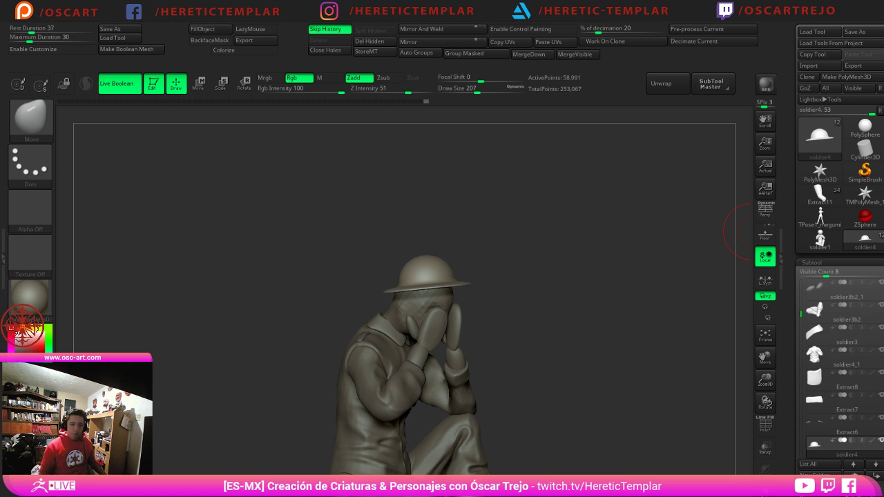
Step: Select the jacket and set up the DamStandard brush at draw size 90
left_click_drag(642, 315, 566, 325, "shift")
mouse_move(565, 362)
left_mouse_down("alt")
mouse_move(596, 278)
mouse_move(611, 301)
mouse_move(645, 255)
mouse_move(631, 256)
mouse_move(656, 257)
mouse_move(616, 293)
mouse_move(613, 284)
left_mouse_up("alt")
key("s")
left_click(476, 326)
left_click(476, 326, "alt")
left_click_drag(595, 235, 579, 279, "alt")
key("b")
key("d")
key("s")
key("s")
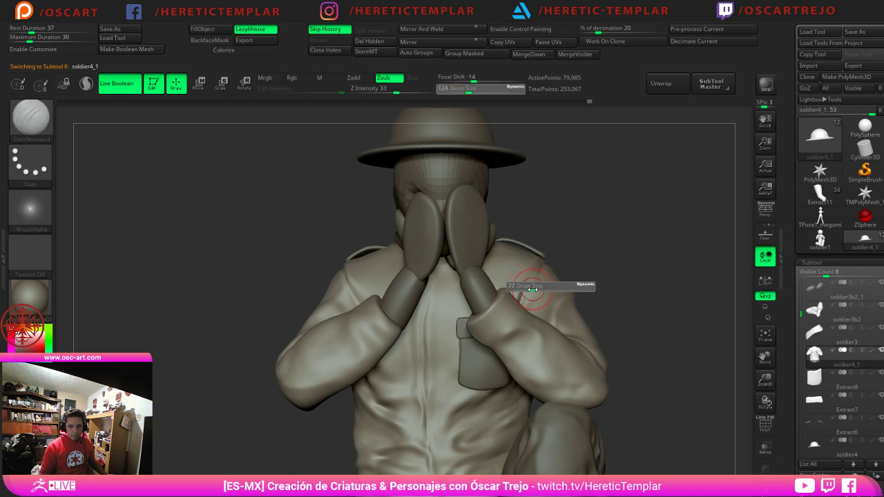
left_click(527, 290)
key("s")
left_click(536, 273)
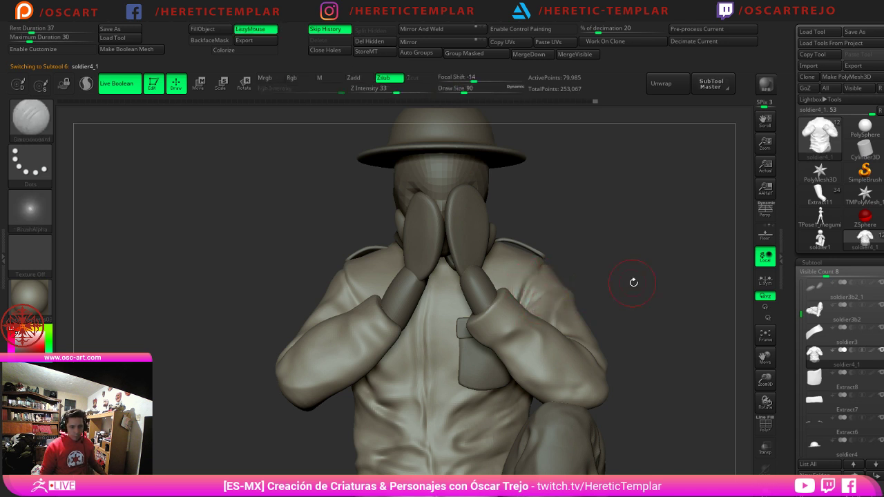
Step: Select the rock base, carve rough strokes below the crossed legs with DamStandard at draw size 192 and soften them
mouse_move(634, 282)
left_mouse_down("alt")
mouse_move(614, 242)
mouse_move(640, 235)
mouse_move(609, 214)
mouse_move(634, 252)
left_mouse_up("alt")
left_click(465, 391, "alt")
key("s")
left_click(480, 392)
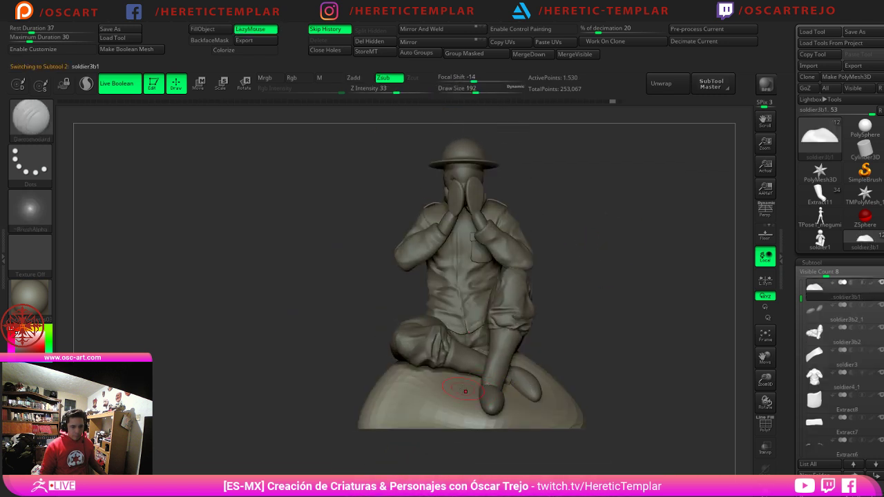
left_click_drag(425, 397, 514, 399)
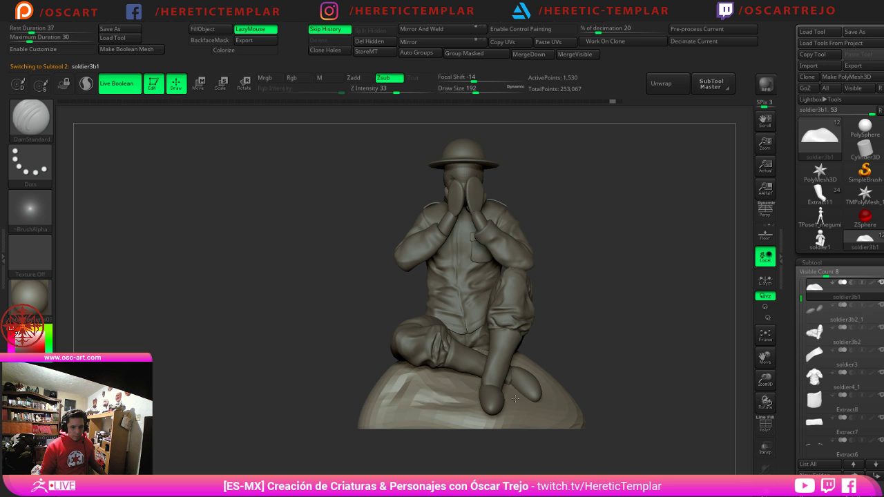
left_click_drag(531, 364, 553, 392)
left_click_drag(464, 396, 423, 405, "shift")
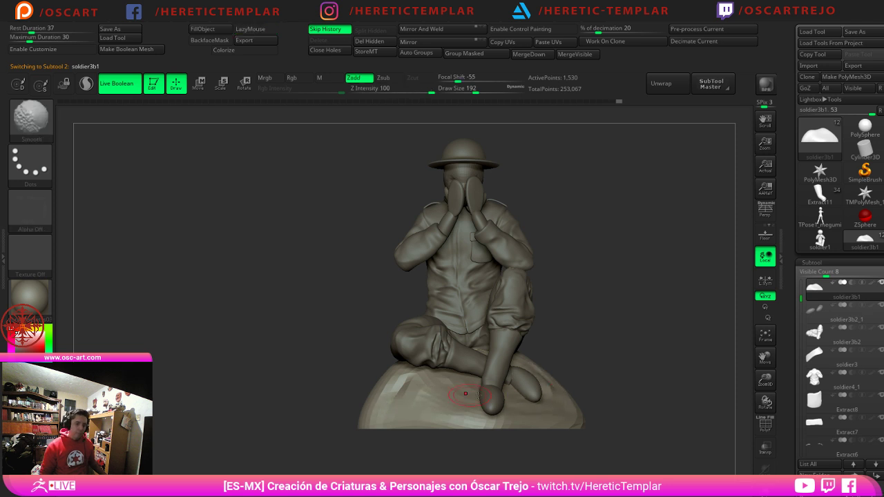
Step: Select the trousers and turn on their polyframe display
left_click_drag(640, 298, 591, 369, "alt")
left_click(518, 343, "alt")
mouse_move(584, 318)
left_mouse_down()
mouse_move(655, 328)
mouse_move(594, 327)
left_mouse_up()
key("shift+f")
key("shift+f")
key("shift+f")
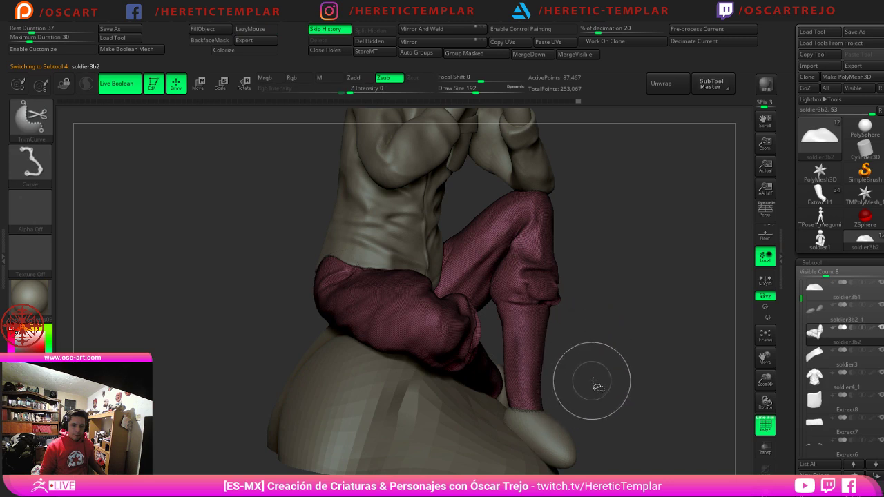
Step: Undo the stray trim on the trousers and isolate the raised leg from the knee down with SelectRect
mouse_move(592, 381)
left_mouse_down("ctrl+shift")
mouse_move(495, 433)
mouse_move(471, 414)
left_mouse_up("ctrl+shift")
key("ctrl+z")
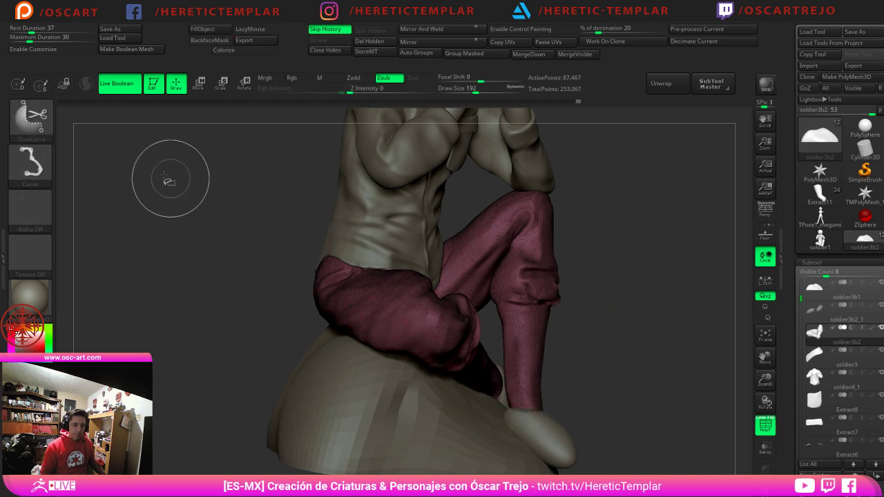
left_click(32, 122, "ctrl+shift")
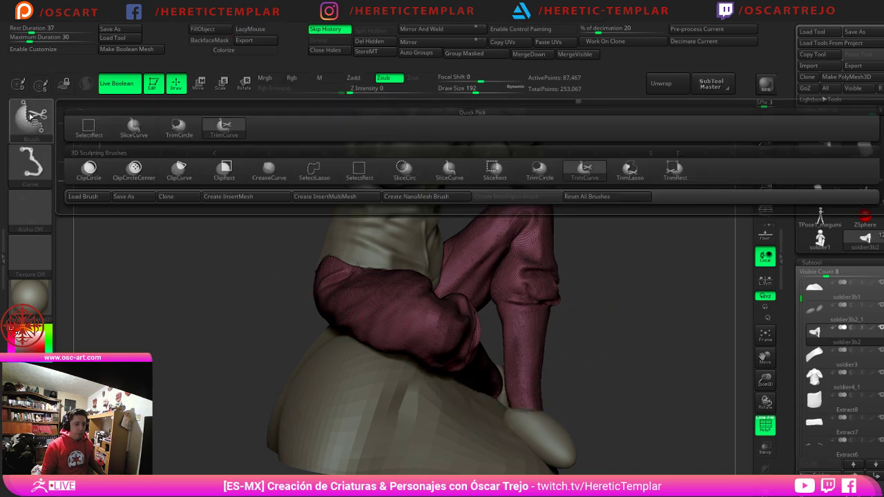
left_click(95, 134)
mouse_move(602, 326)
left_mouse_down("ctrl+shift")
mouse_move(475, 394)
mouse_move(489, 399)
mouse_move(487, 419)
left_mouse_up("ctrl+shift")
mouse_move(663, 401)
left_mouse_down()
mouse_move(528, 391)
mouse_move(387, 401)
mouse_move(353, 369)
mouse_move(327, 374)
mouse_move(684, 304)
mouse_move(675, 294)
mouse_move(682, 306)
mouse_move(666, 285)
left_mouse_up()
left_click(366, 380, "ctrl+shift")
mouse_move(634, 213)
left_mouse_down("ctrl+shift")
mouse_move(520, 411)
mouse_move(498, 416)
mouse_move(495, 407)
mouse_move(476, 421)
left_mouse_up("ctrl+shift")
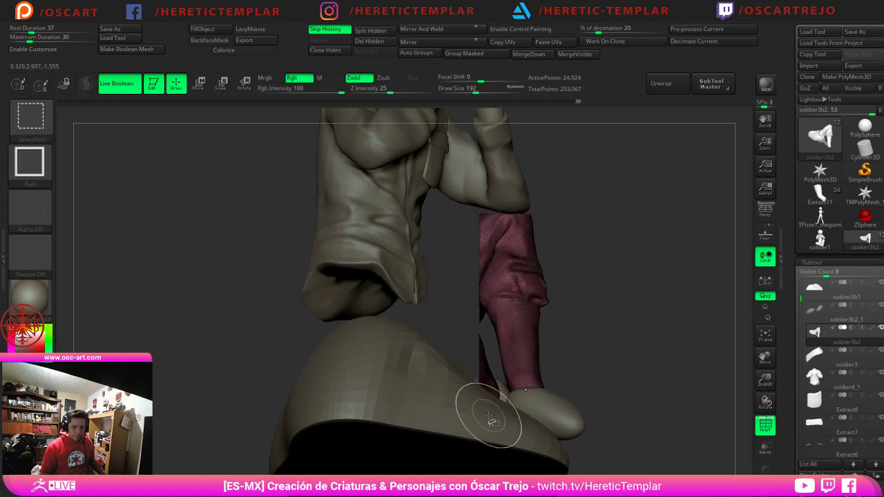
Step: Hide the leftover pieces of the other trouser leg and thigh so only the raised leg stays isolated
mouse_move(616, 323)
left_mouse_down()
mouse_move(609, 369)
mouse_move(563, 366)
left_mouse_up()
left_click_drag(649, 356, 550, 361)
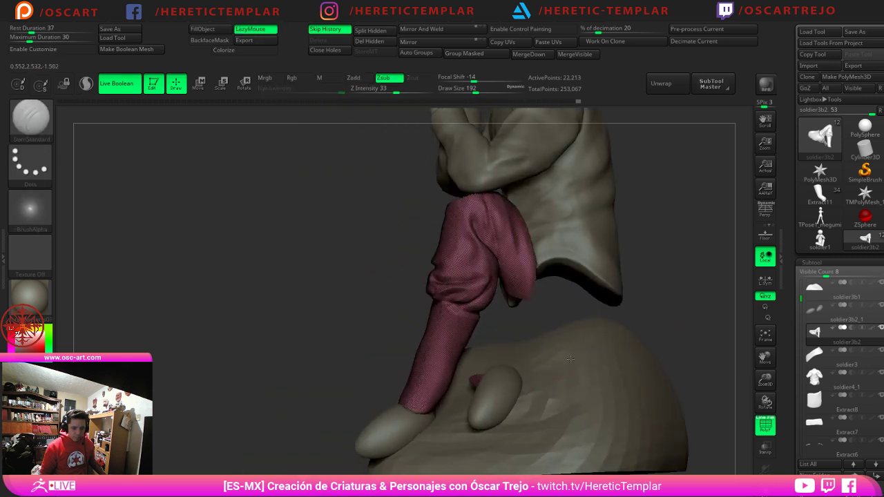
left_click_drag(716, 463, 711, 463)
left_click_drag(554, 370, 463, 406, "ctrl+shift")
mouse_move(557, 371)
left_mouse_down()
mouse_move(576, 369)
mouse_move(678, 419)
mouse_move(688, 370)
mouse_move(650, 381)
mouse_move(675, 357)
mouse_move(643, 332)
mouse_move(552, 327)
left_mouse_up()
left_click_drag(544, 260, 472, 299, "ctrl+alt+shift")
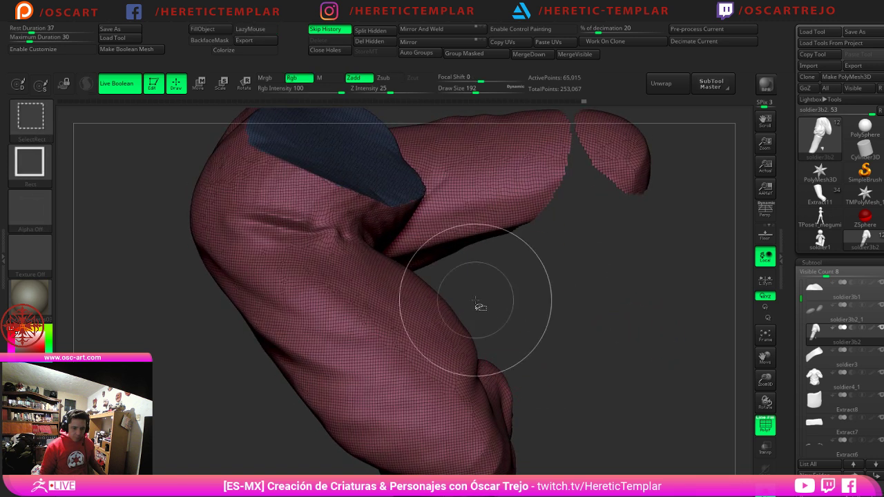
mouse_move(592, 310)
left_mouse_down("ctrl+shift")
mouse_move(608, 330)
mouse_move(700, 361)
mouse_move(661, 355)
mouse_move(647, 327)
mouse_move(561, 337)
mouse_move(614, 343)
mouse_move(586, 242)
left_mouse_up("ctrl+shift")
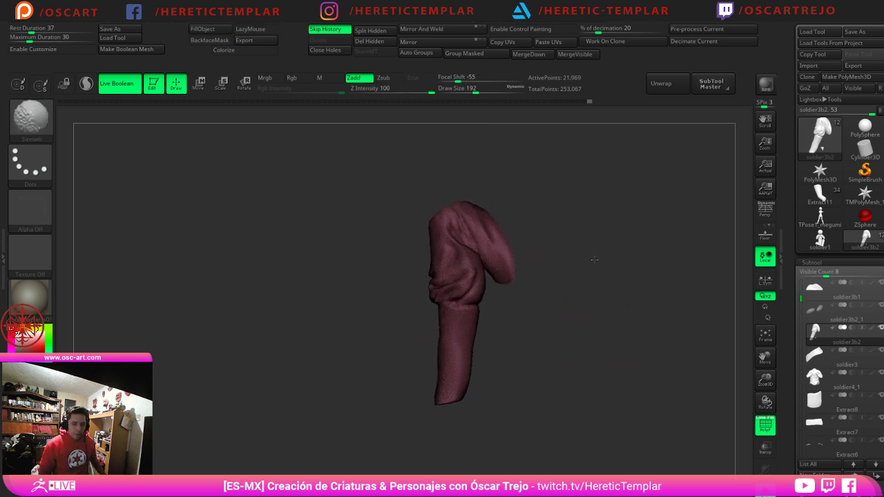
Step: Isolate the raised leg's shin below the gathered cuff, invert the visibility and split the shin off as its own subtool
left_click_drag(707, 368, 704, 371, "shift")
left_click_drag(532, 308, 411, 419, "ctrl+shift")
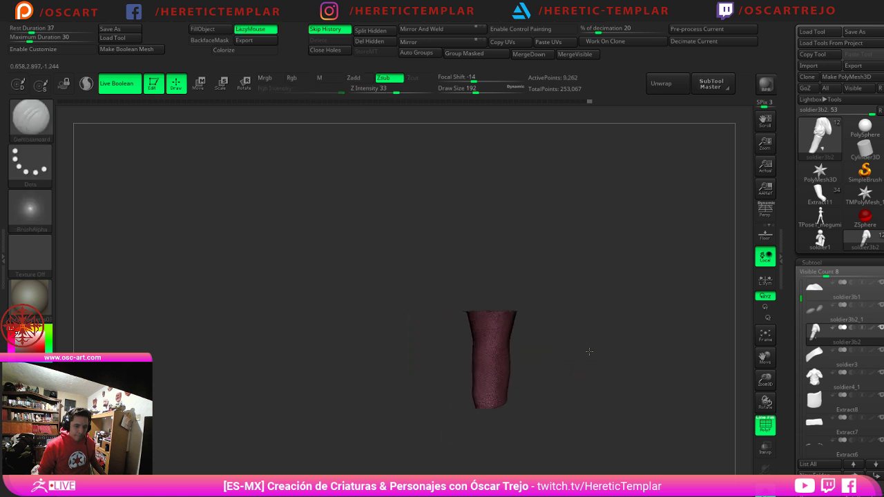
left_click(616, 299, "ctrl+shift")
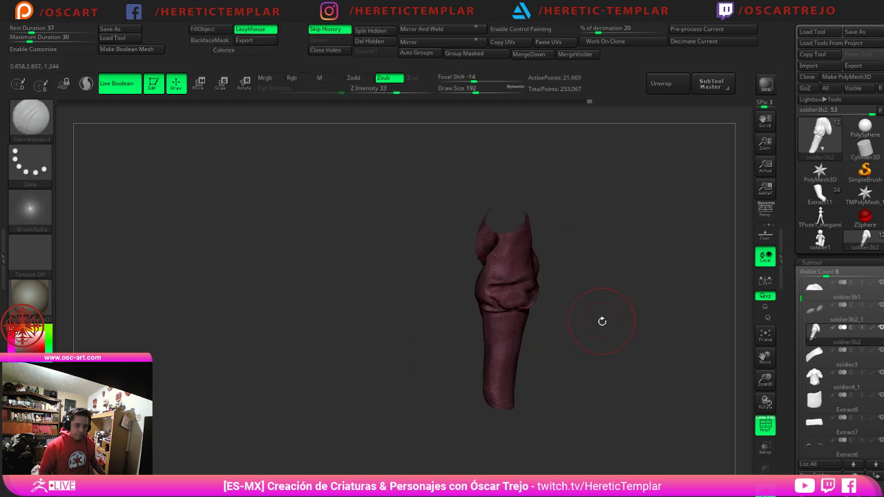
left_click_drag(456, 325, 563, 434, "ctrl+shift")
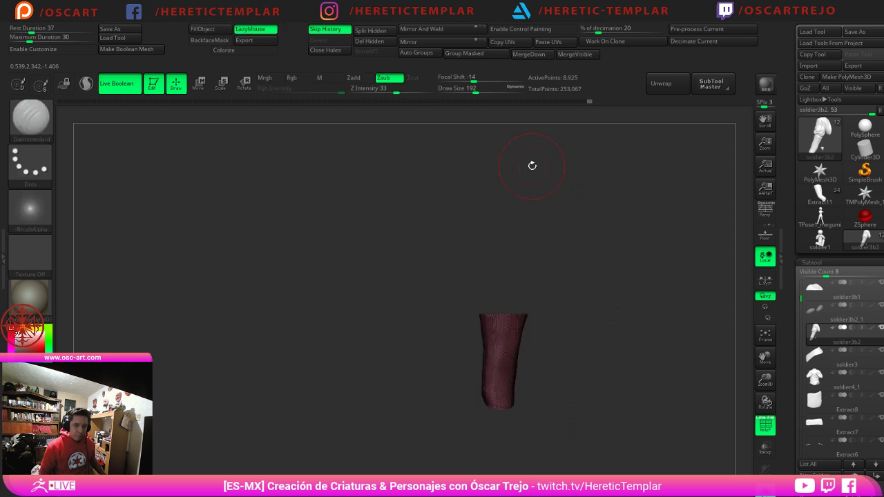
left_click_drag(607, 273, 602, 337, "ctrl+shift")
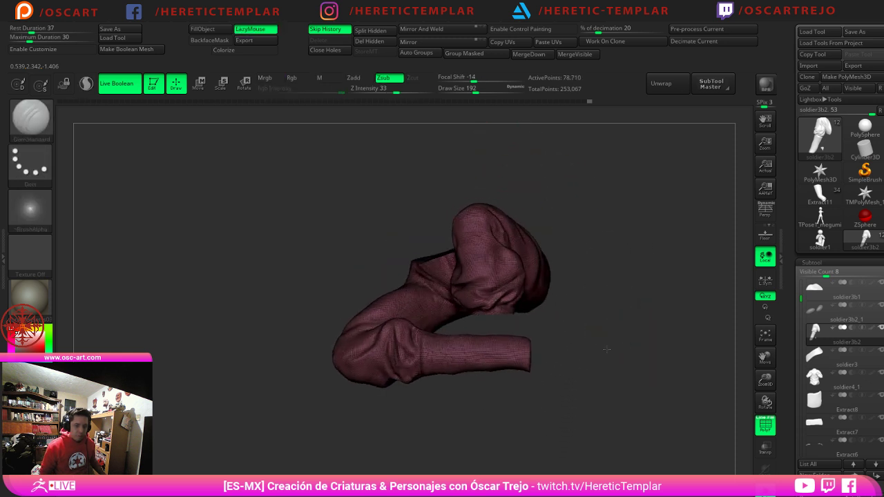
left_click(372, 30)
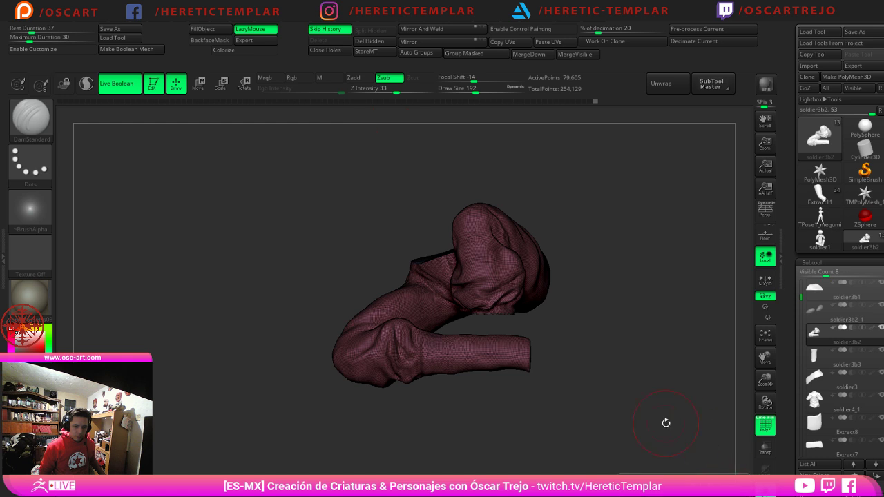
Step: Show the whole figure without polyframe, select the split-off shin and save the project
left_click_drag(667, 420, 648, 339)
left_click(764, 492)
left_click_drag(705, 421, 657, 359)
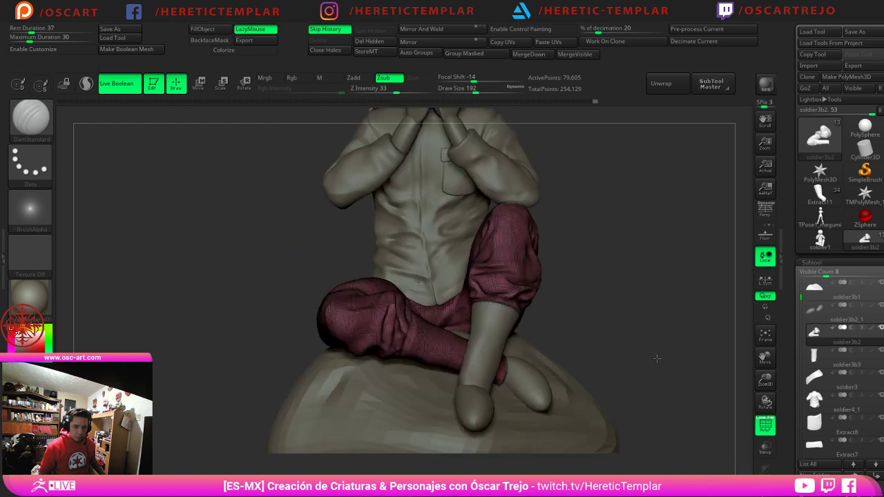
left_click_drag(651, 281, 656, 306, "alt")
key("shift+f")
left_click(523, 337, "alt")
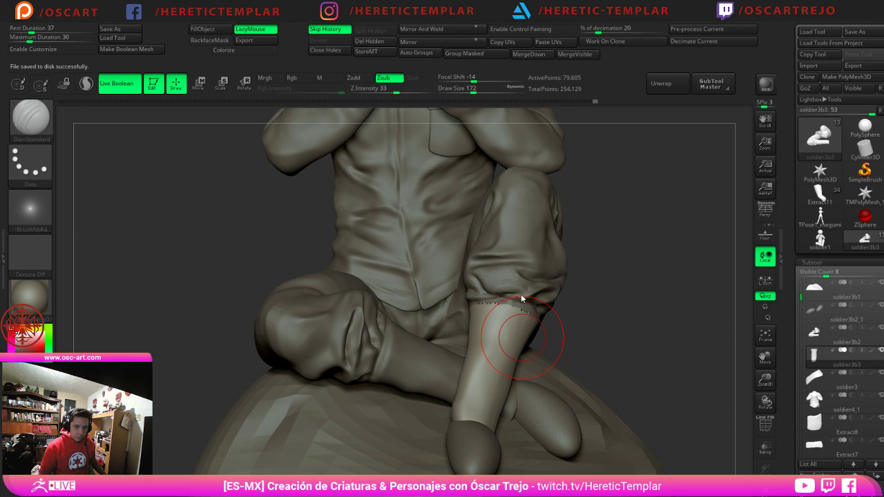
key("ctrl+s")
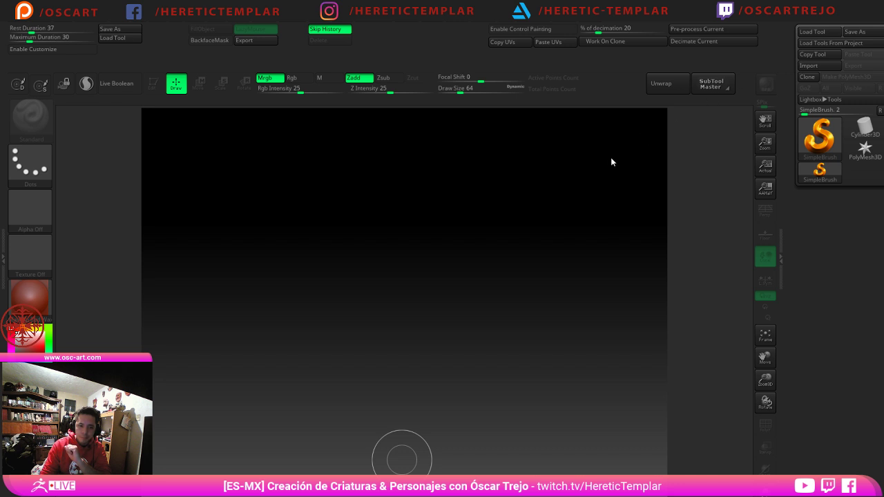
Step: Load Recovered_Tool.ZTL from the QuickSave files, place it on the canvas in Edit mode and open the recovered document
key("comma")
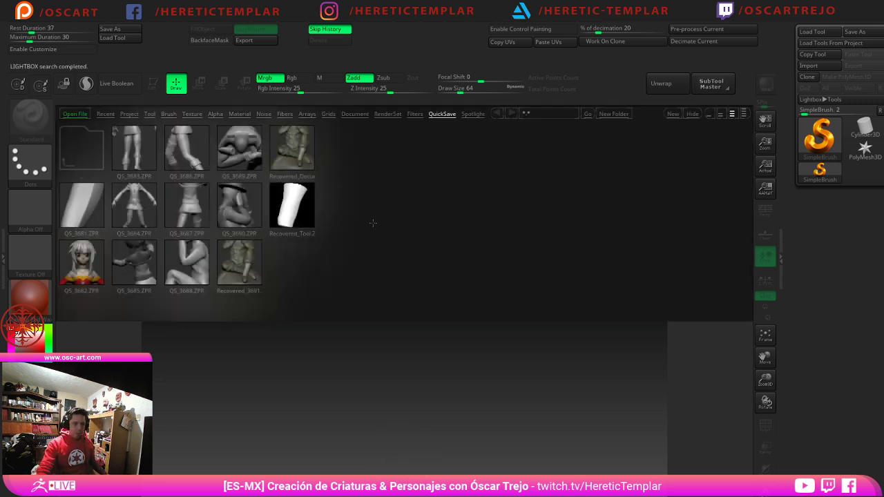
double_click(292, 205)
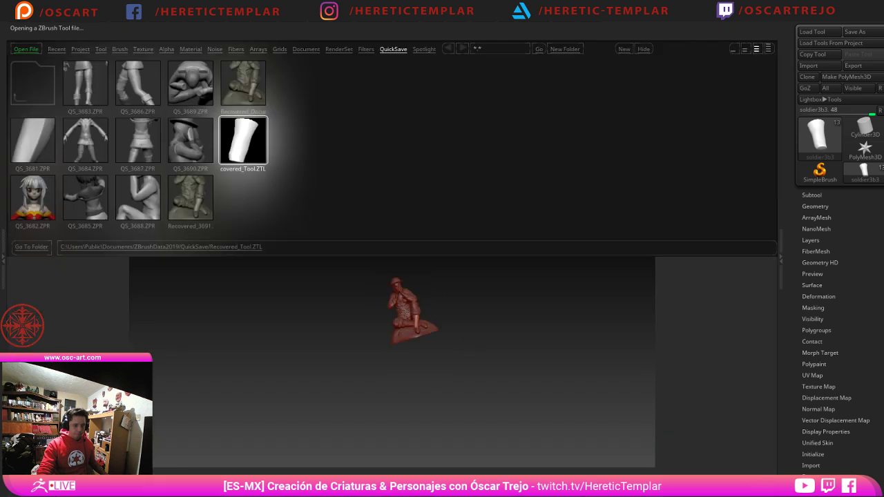
left_click_drag(405, 314, 410, 365)
key("t")
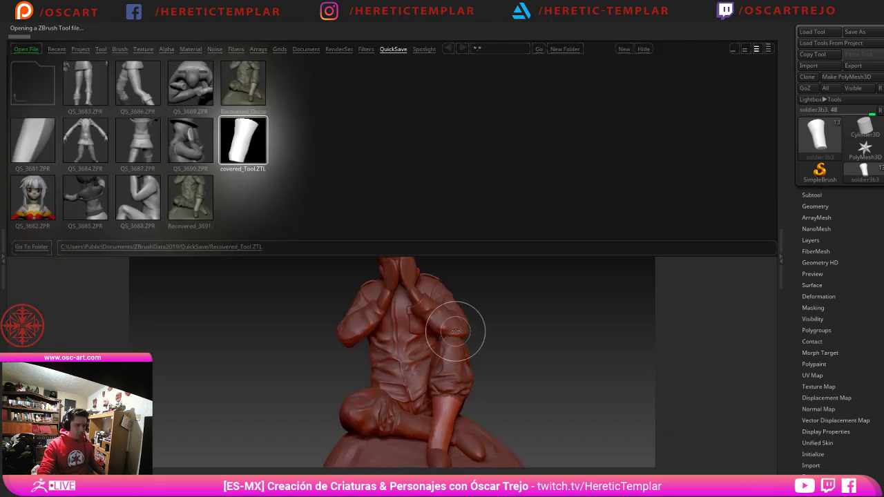
left_click(256, 87)
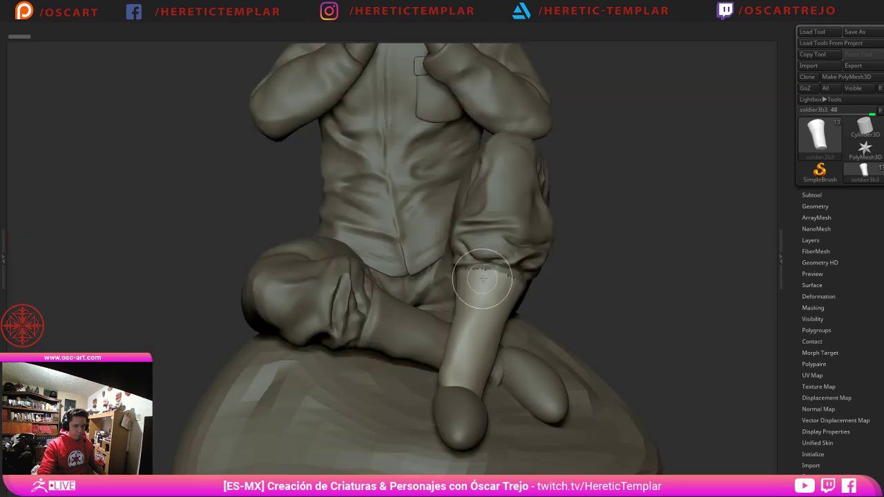
key("Tab")
key("Tab")
Step: Clear the canvas of leftover images and redraw the recovered soldier in Edit mode
left_click_drag(619, 288, 573, 347)
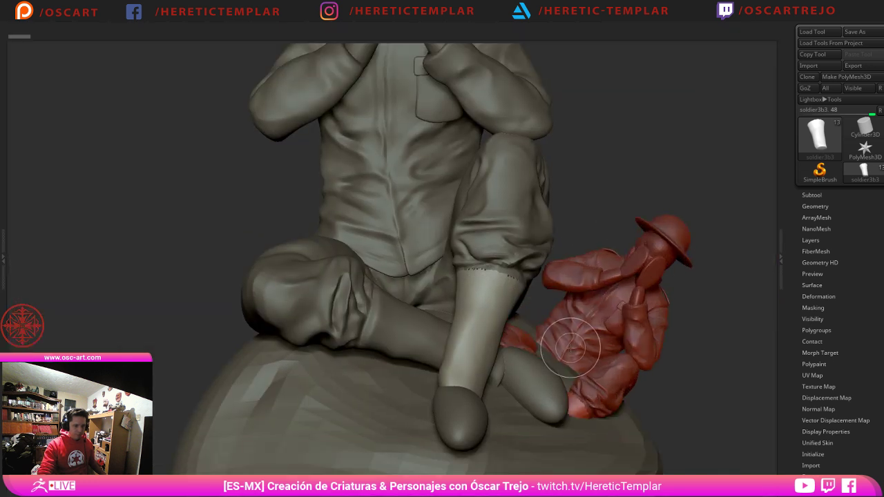
key("ctrl+n")
left_click_drag(431, 272, 450, 355)
key("t")
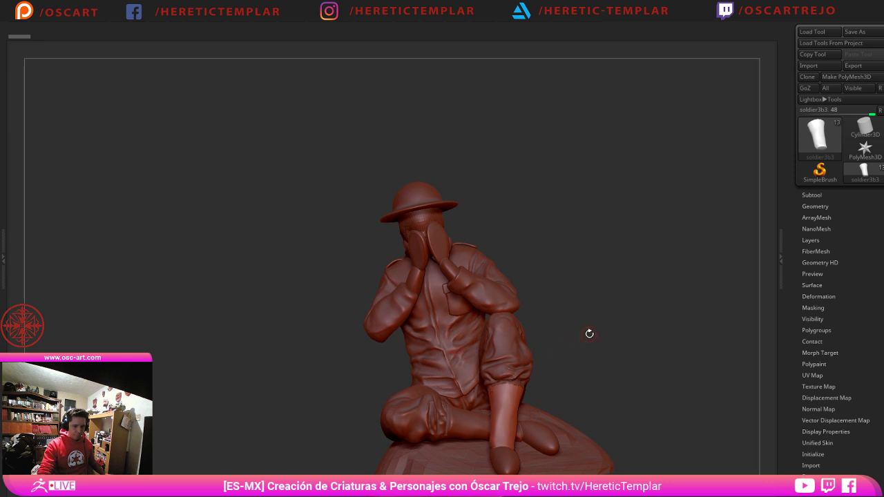
Step: Restore the full interface and replace the soldier's red material with a grey-brown MatCap
left_click_drag(588, 334, 594, 346)
key("Tab")
left_click(41, 298)
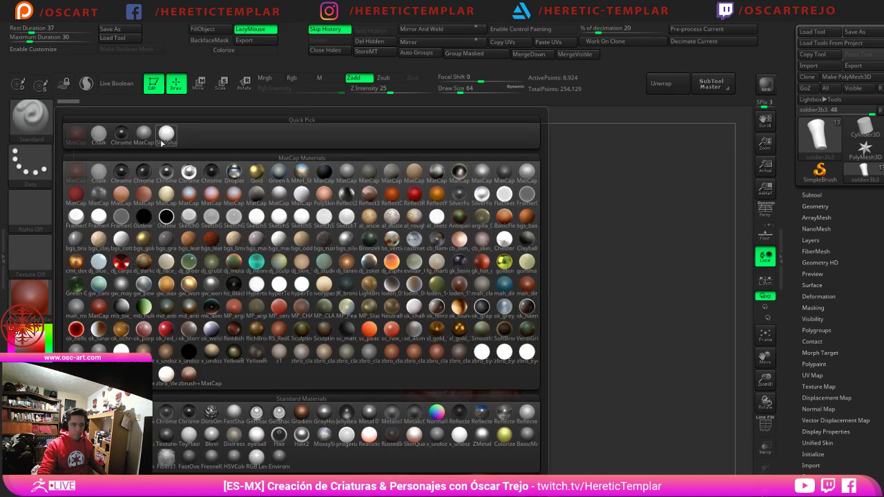
left_click(344, 355)
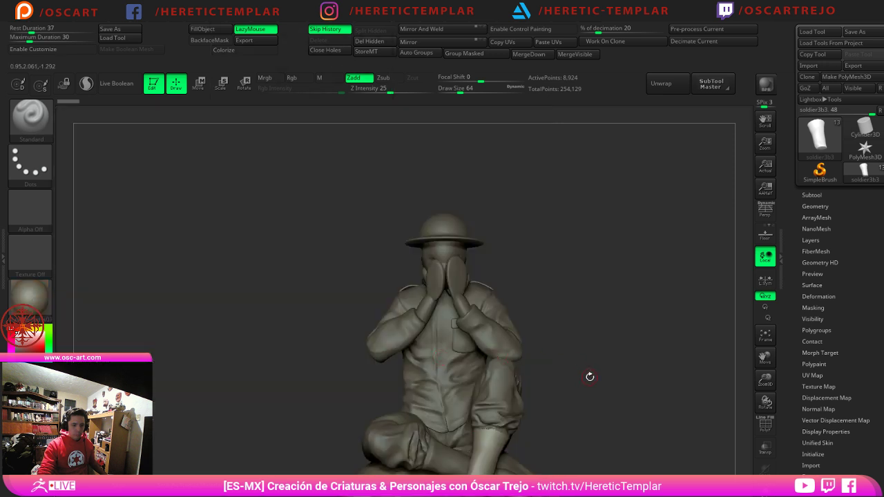
Step: Close the shin's open ends with Close Holes and smooth its jagged upper rim in Solo mode at draw size 177
left_click_drag(588, 376, 514, 108, "alt")
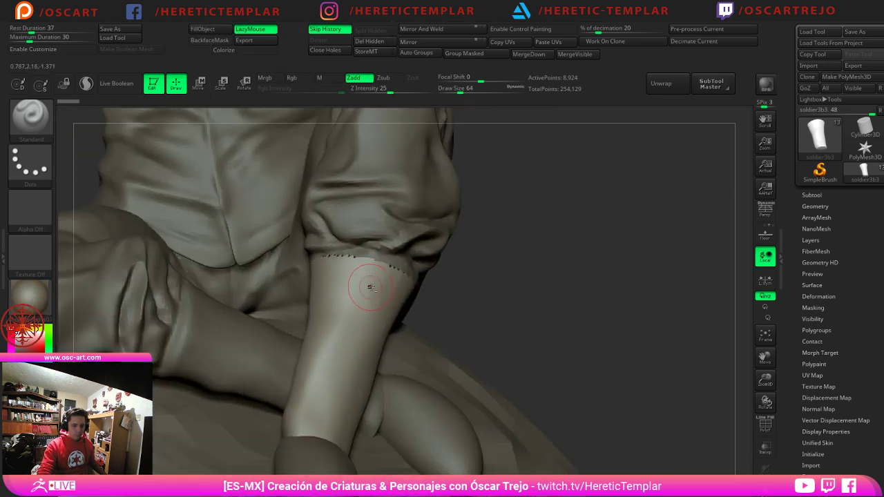
left_click(346, 54)
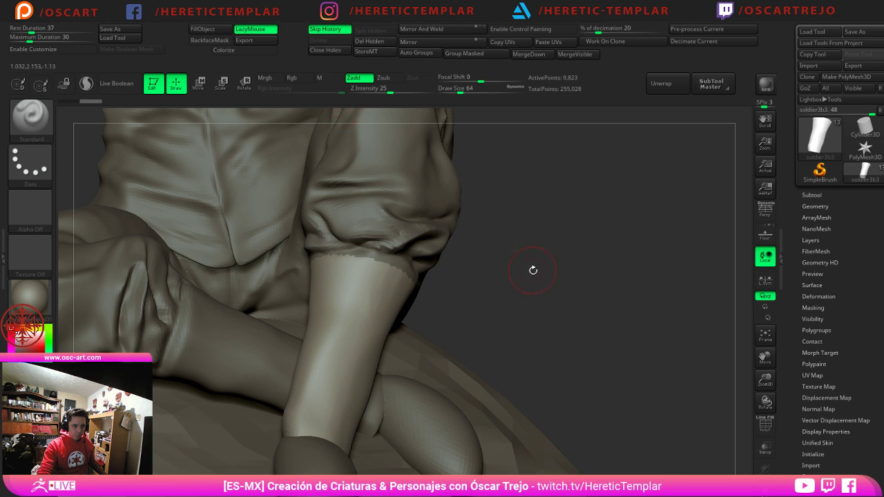
key("s")
mouse_move(532, 270)
left_mouse_down()
mouse_move(452, 292)
mouse_move(467, 293)
left_mouse_up()
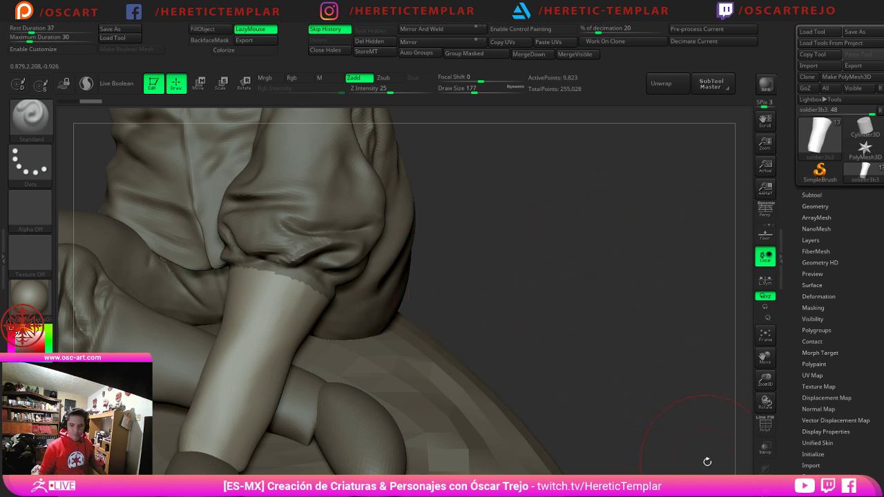
left_click(760, 489)
left_click_drag(572, 405, 477, 396)
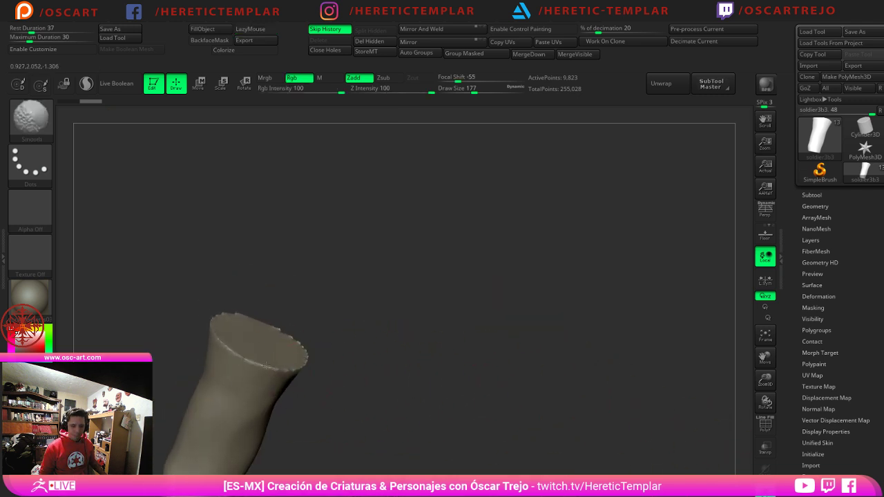
mouse_move(300, 363)
left_mouse_down("shift")
mouse_move(262, 323)
mouse_move(302, 347)
left_mouse_up("shift")
left_click(761, 491)
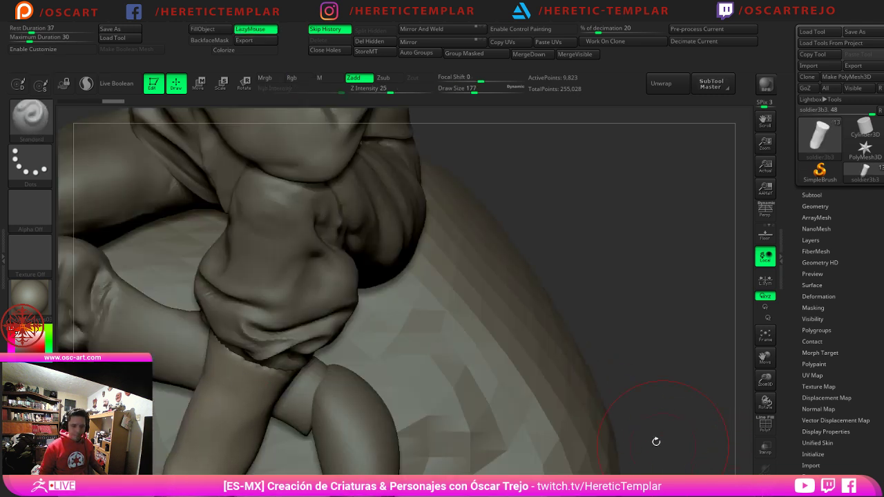
Step: Select the trousers and smooth the jagged cuff edge around the raised knee at draw sizes 39 and 71
left_click_drag(655, 440, 570, 354)
left_click(284, 362, "alt")
key("s")
left_click_drag(273, 372, 219, 361)
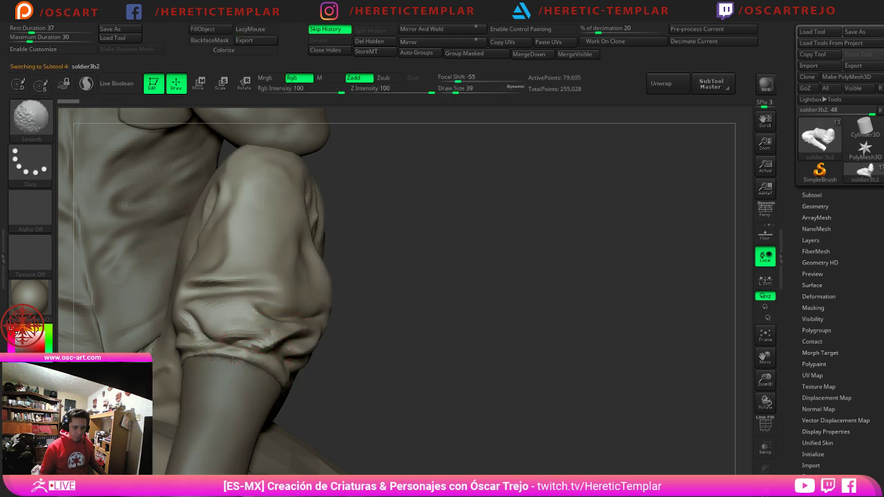
mouse_move(322, 382)
left_mouse_down()
mouse_move(196, 376)
mouse_move(242, 381)
left_mouse_up()
key("s")
left_click_drag(242, 381, 326, 406)
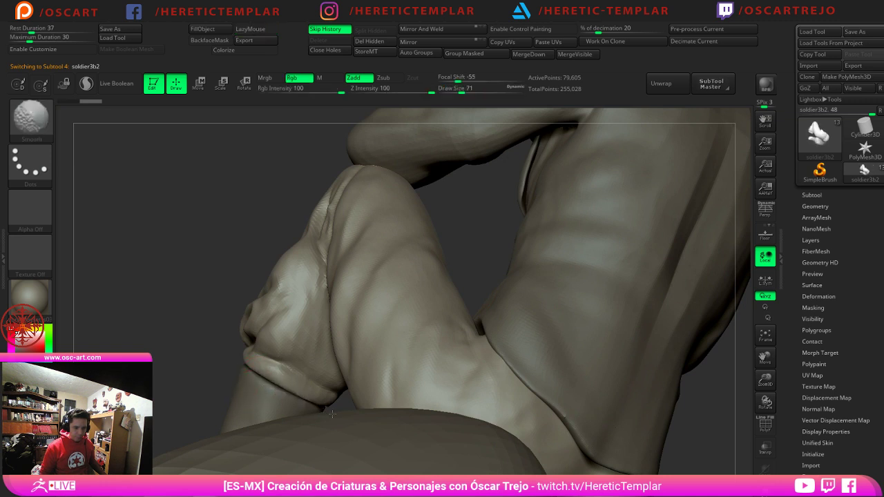
left_click_drag(190, 397, 257, 402)
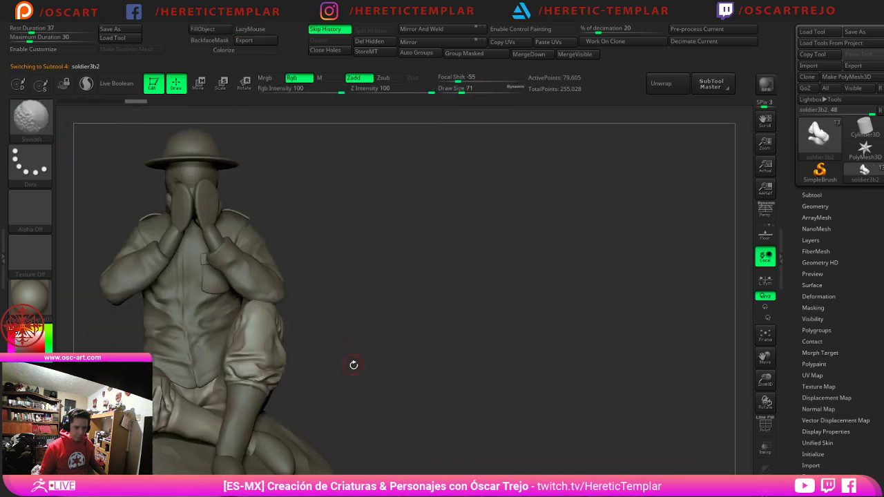
Step: Select the raised leg's shin, smooth its front and set the draw size to 293
left_click_drag(354, 364, 318, 387)
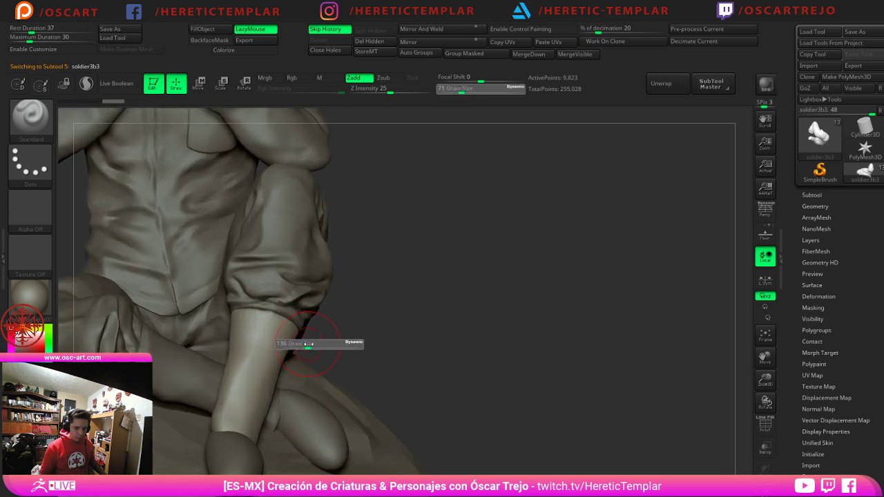
left_click_drag(265, 349, 230, 394, "shift")
key("s")
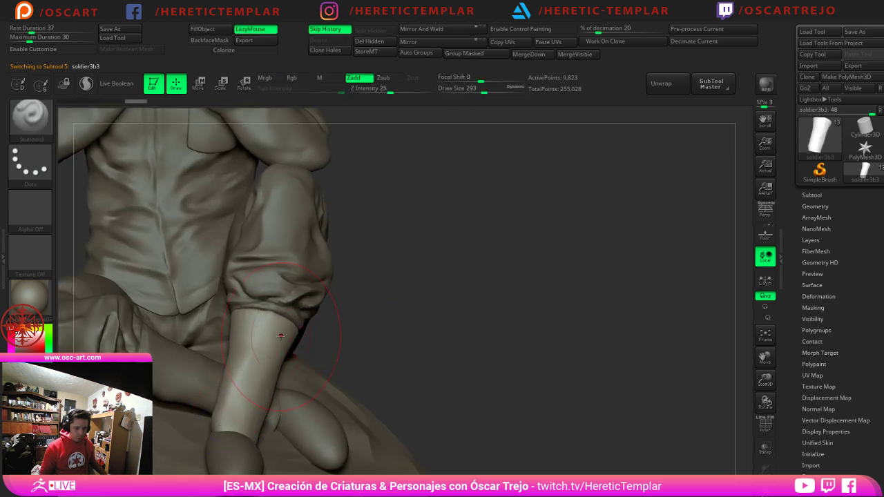
Step: Reshape the shin from the side with the Move brush at draw size 344 and smooth its profile
key("b")
key("m")
key("v")
key("s")
left_click_drag(261, 332, 270, 331)
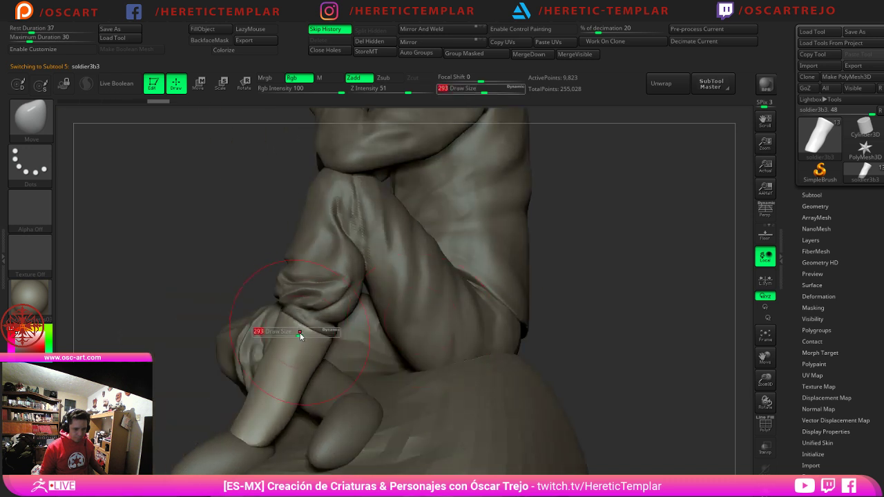
left_click_drag(304, 326, 302, 357, "shift")
left_click_drag(253, 399, 271, 403, "shift")
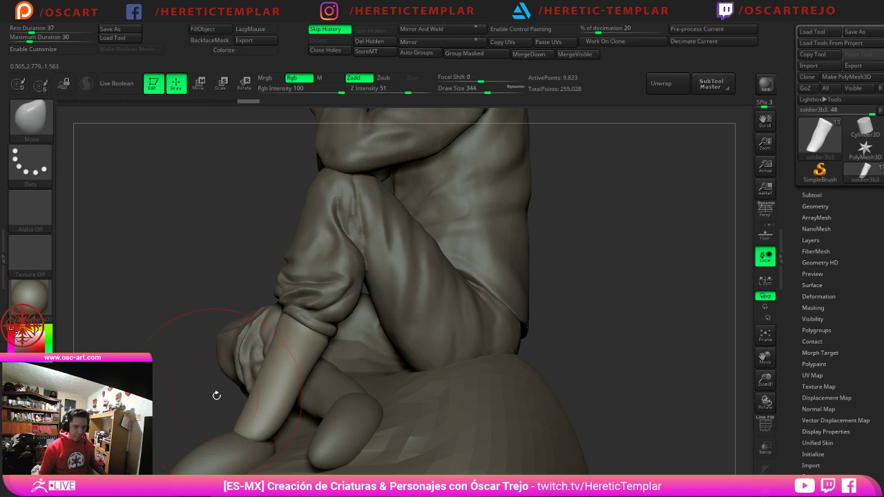
Step: Smooth the shin lengthwise from the front and refine its fit under the cuff at draw size 132
left_click_drag(214, 395, 328, 386)
left_click_drag(275, 338, 278, 404, "shift")
key("s")
mouse_move(291, 320)
left_mouse_down()
mouse_move(272, 322)
mouse_move(278, 310)
mouse_move(262, 329)
left_mouse_up()
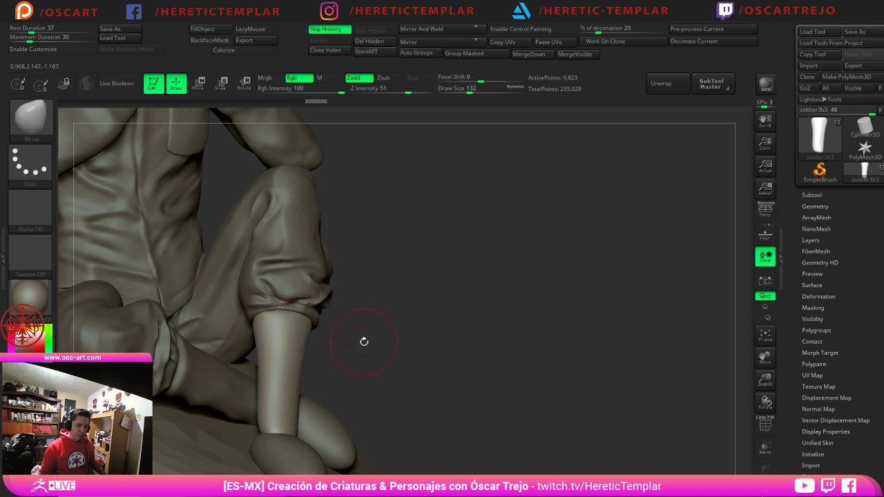
Step: Adjust and smooth the shin's upper end beneath the cuff at draw size 299, checking it against the whole figure
mouse_move(364, 339)
left_mouse_down()
mouse_move(394, 373)
mouse_move(397, 322)
mouse_move(470, 326)
mouse_move(489, 455)
left_mouse_up()
key("s")
left_click_drag(290, 391, 304, 392)
mouse_move(310, 319)
left_mouse_down("shift")
mouse_move(318, 322)
mouse_move(308, 305)
mouse_move(319, 303)
left_mouse_up("shift")
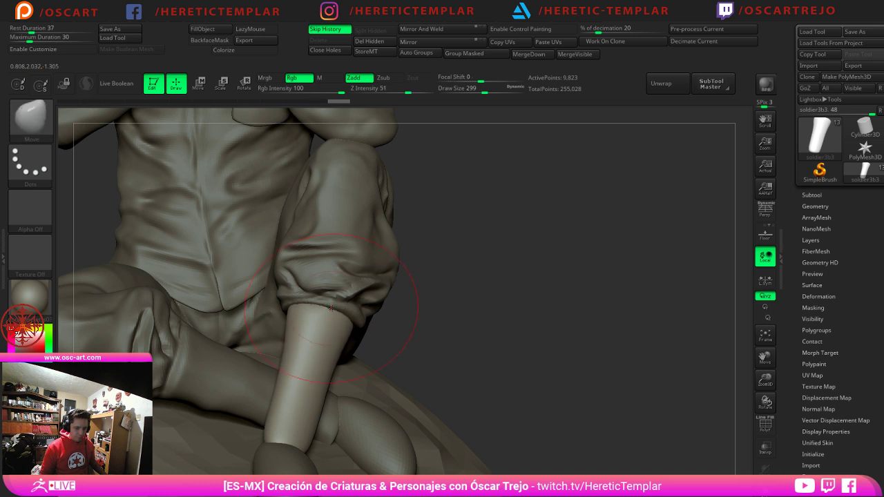
left_click_drag(427, 301, 351, 322)
left_click_drag(552, 414, 504, 297, "alt")
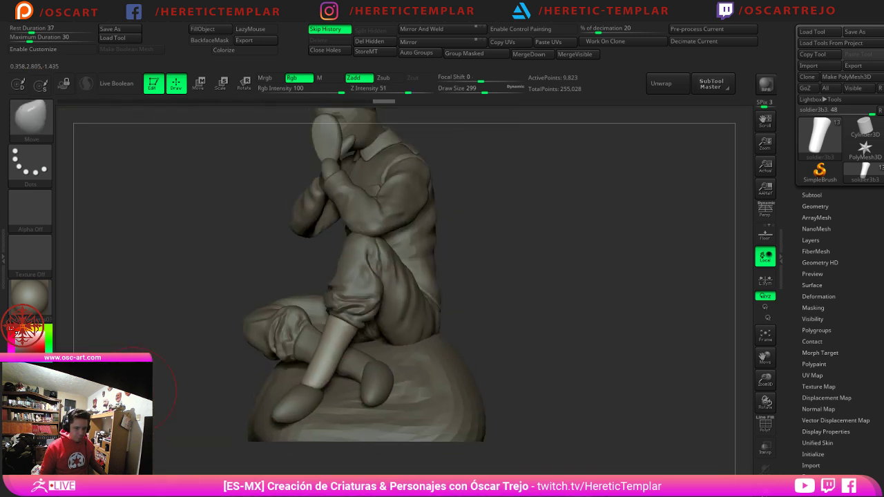
left_click_drag(393, 422, 468, 284)
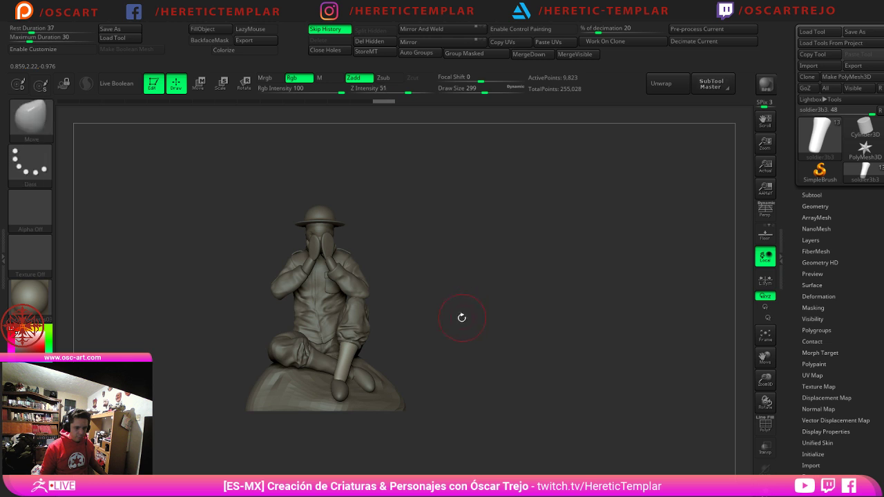
Step: Change the figure's material to zbro_clayset_s02
mouse_move(470, 318)
left_mouse_down("alt")
mouse_move(490, 292)
mouse_move(466, 322)
left_mouse_up("alt")
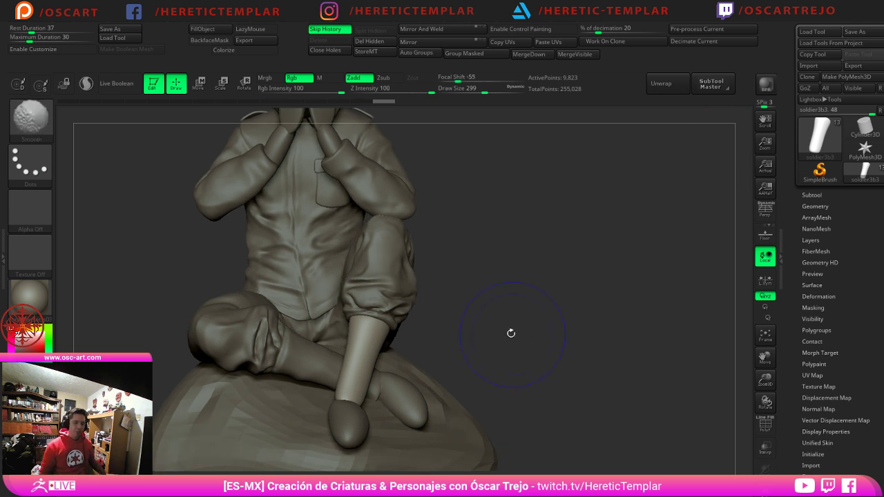
left_click_drag(511, 332, 547, 325, "alt")
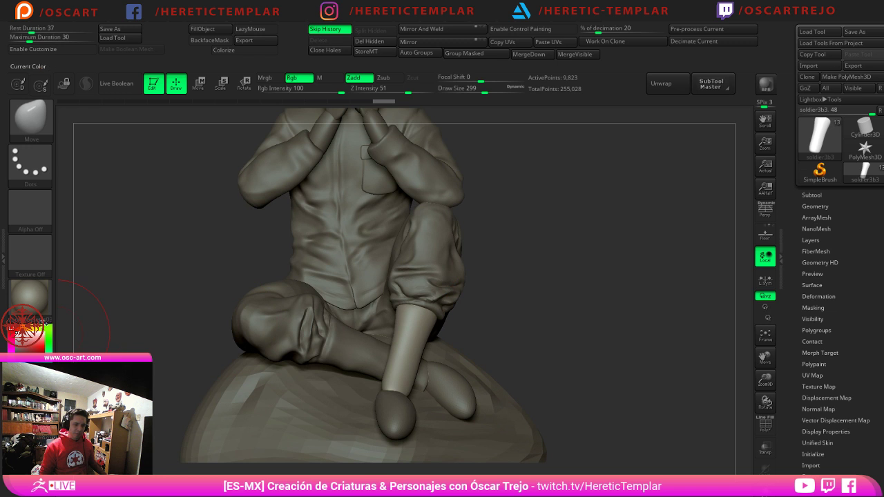
left_click(40, 299)
mouse_move(298, 324)
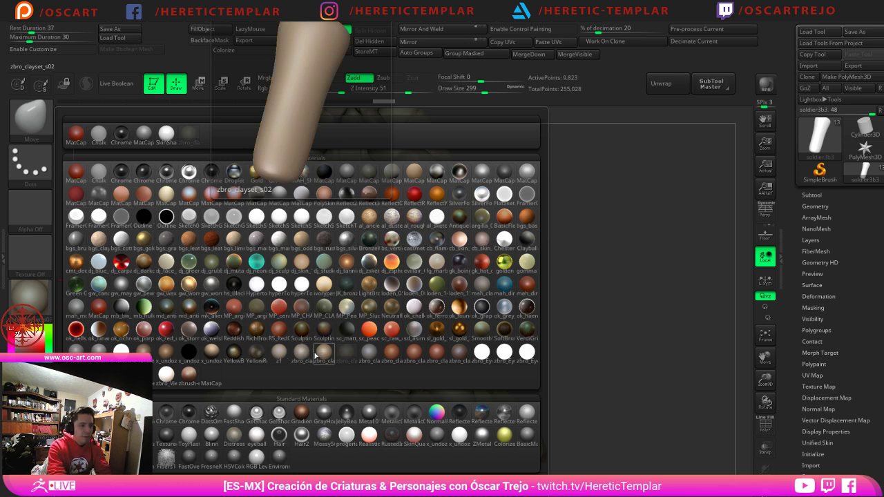
left_click(317, 353)
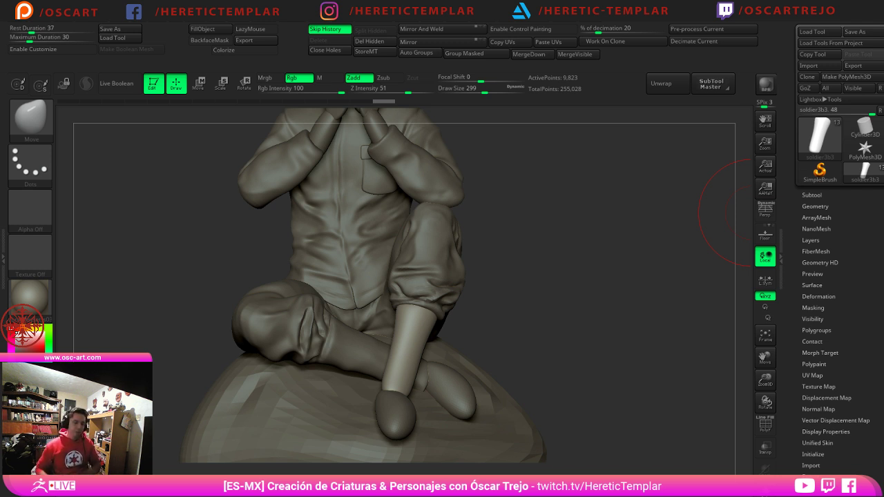
Step: Set the draw size to 140, then select the trousers subtool and isolate it from the rest of the figure
mouse_move(558, 326)
left_mouse_down("alt")
mouse_move(560, 276)
mouse_move(581, 349)
left_mouse_up("alt")
key("s")
left_click_drag(380, 363, 366, 364)
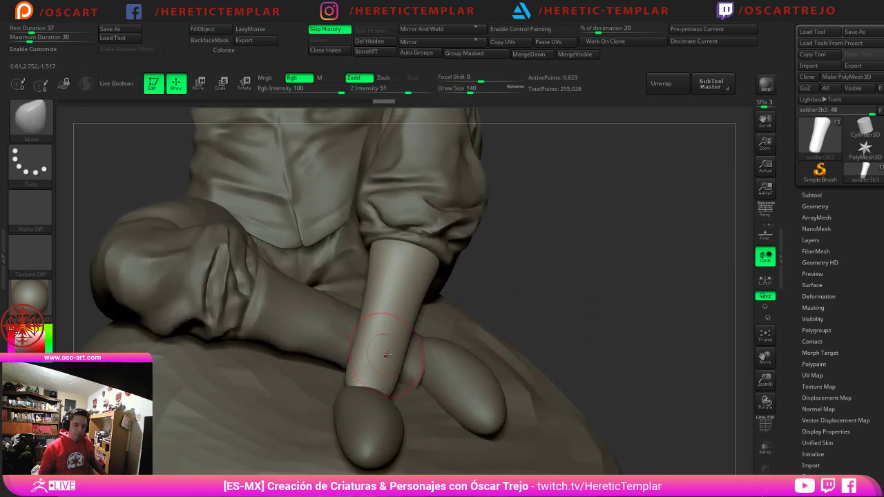
left_click(293, 341, "alt")
left_click_drag(605, 328, 540, 327, "alt")
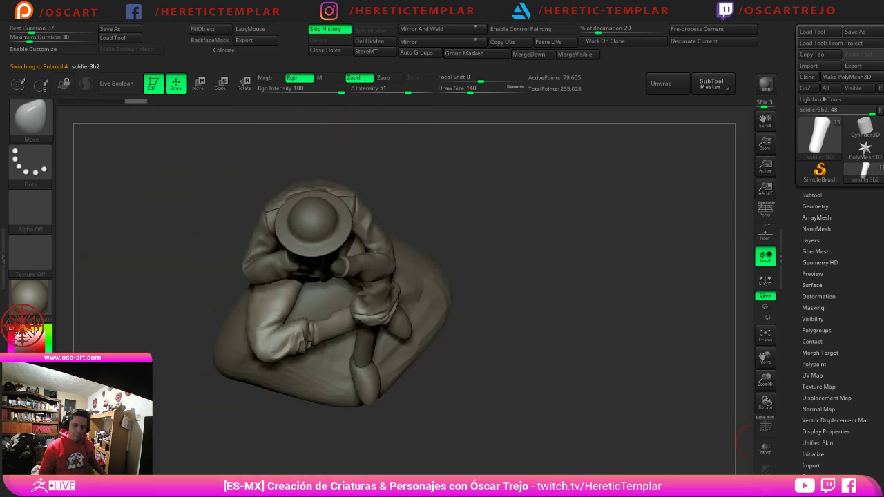
left_click(765, 491)
left_click_drag(593, 378, 508, 364)
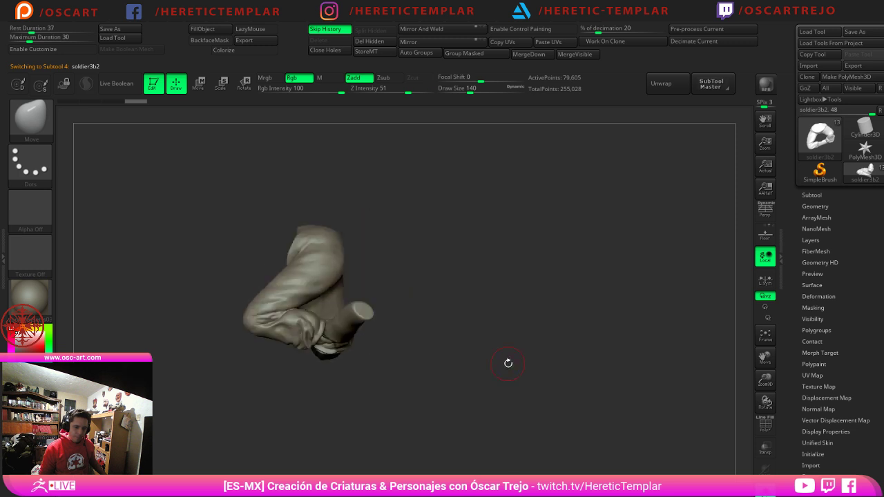
Step: Isolate the crossed leg's knee and shin within the trousers mesh, undoing the last visibility selection
right_click_drag(474, 305, 479, 257)
left_click_drag(411, 336, 321, 419, "ctrl+shift")
mouse_move(465, 324)
left_mouse_down()
mouse_move(440, 374)
mouse_move(493, 336)
mouse_move(456, 351)
mouse_move(522, 334)
mouse_move(509, 343)
left_mouse_up()
mouse_move(509, 344)
right_mouse_down()
mouse_move(497, 330)
mouse_move(504, 339)
right_mouse_up()
mouse_move(489, 293)
left_mouse_down("ctrl+shift")
mouse_move(283, 448)
mouse_move(279, 461)
left_mouse_up("ctrl+shift")
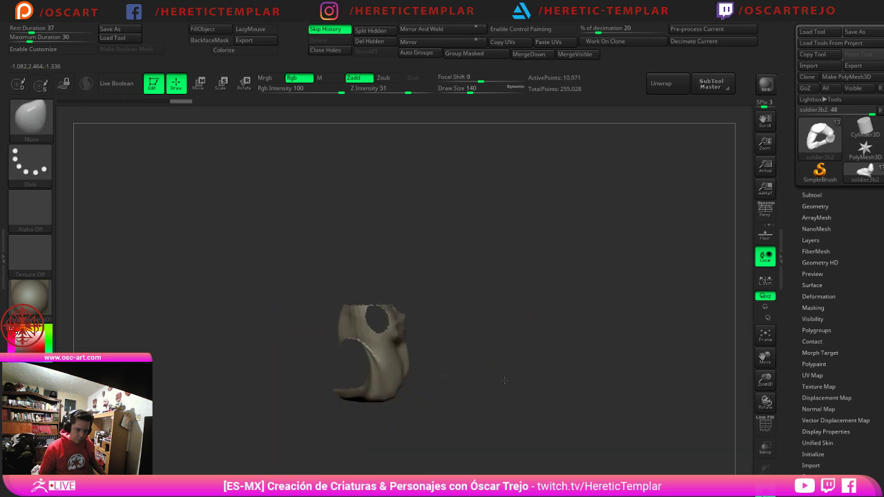
key("ctrl+z")
left_click_drag(484, 346, 515, 328)
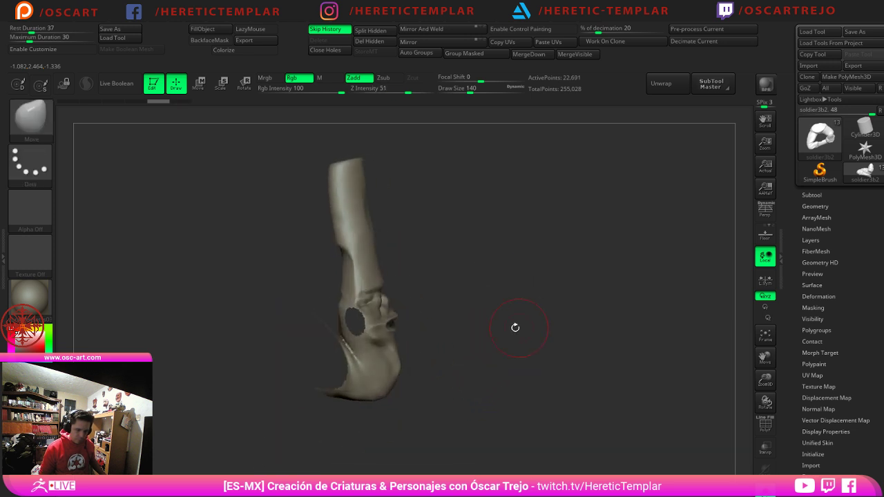
Step: Narrow the visible area to the crossed leg's shin and invert the visibility so the shin is hidden
left_click_drag(250, 299, 338, 431, "ctrl+alt+shift")
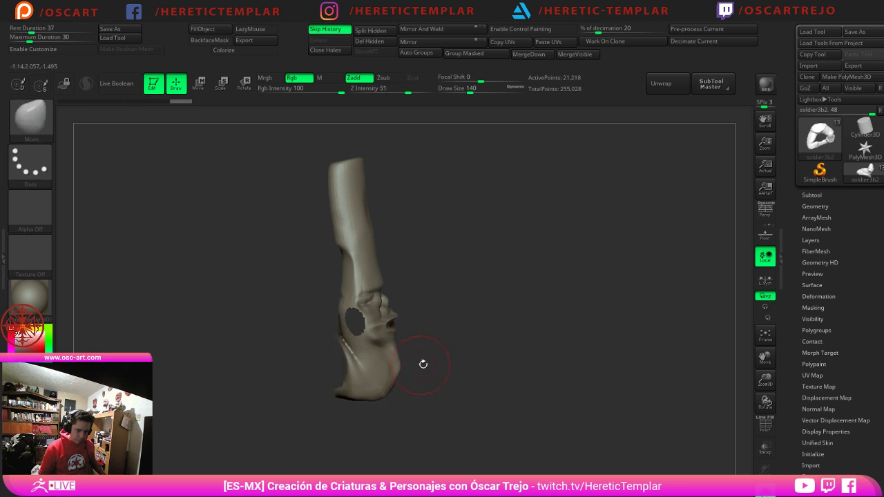
left_click_drag(456, 362, 477, 412, "shift")
mouse_move(270, 297)
left_mouse_down("ctrl+shift")
mouse_move(401, 445)
mouse_move(402, 437)
left_mouse_up("ctrl+shift")
mouse_move(481, 395)
left_mouse_down()
mouse_move(462, 388)
mouse_move(361, 391)
mouse_move(401, 388)
left_mouse_up()
left_click(370, 392, "ctrl+shift")
mouse_move(606, 381)
left_mouse_down()
mouse_move(456, 417)
mouse_move(413, 408)
left_mouse_up()
left_click_drag(437, 343, 440, 409, "alt")
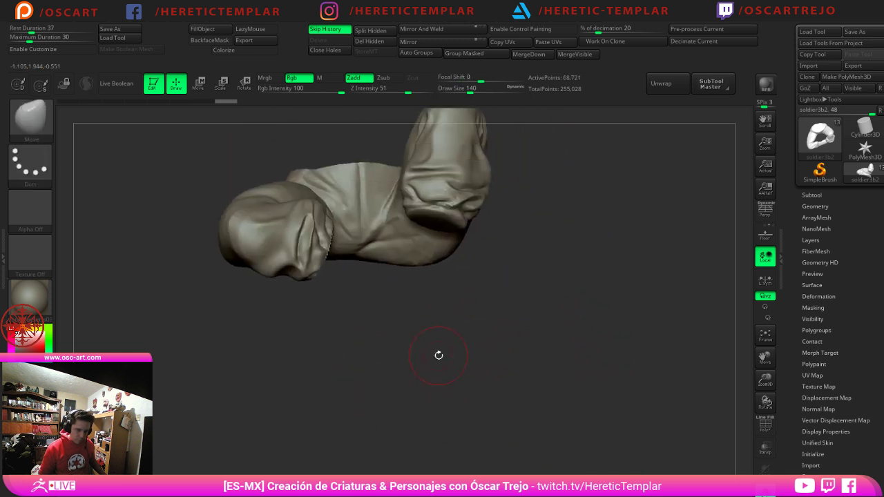
Step: Step back and forth through the visibility changes, then save the tool with the crossed leg's shin hidden
left_click_drag(438, 355, 435, 375, "ctrl+shift")
key("ctrl+z")
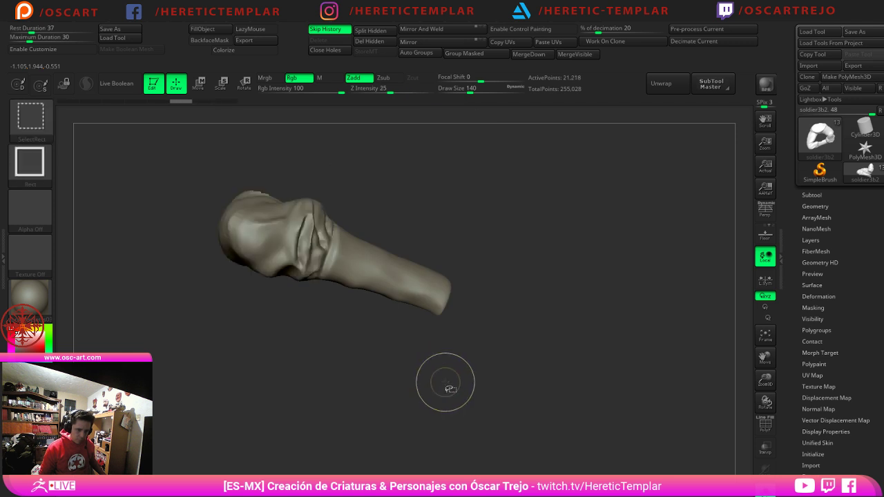
key("ctrl+shift+z")
key("ctrl+shift+z")
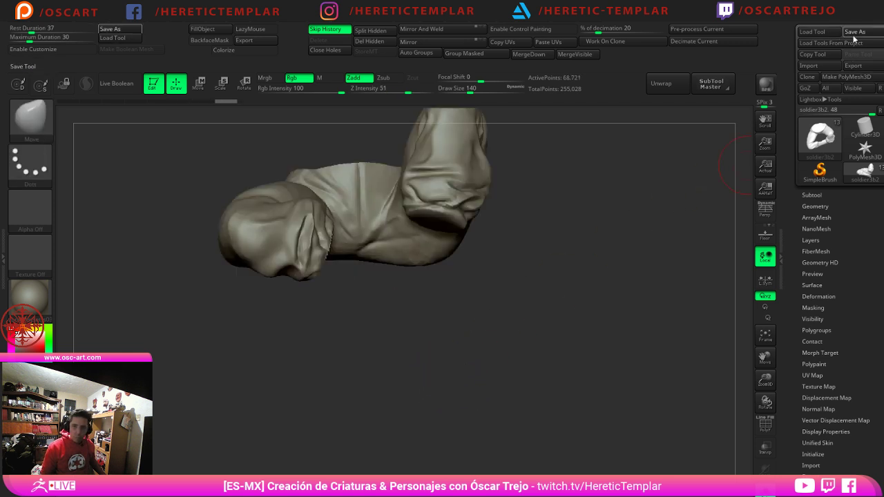
left_click(854, 31)
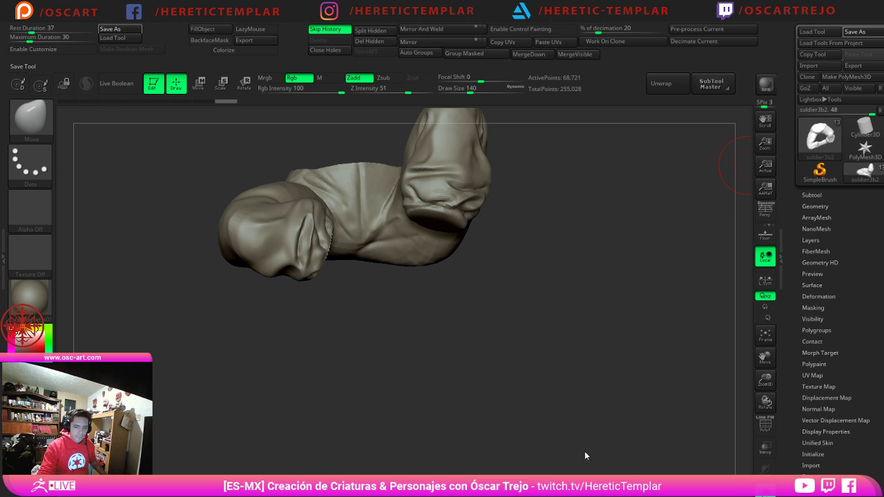
Step: Split the hidden shin into its own subtool and close the hole left in the crossed leg's trouser cuff
left_click(348, 50)
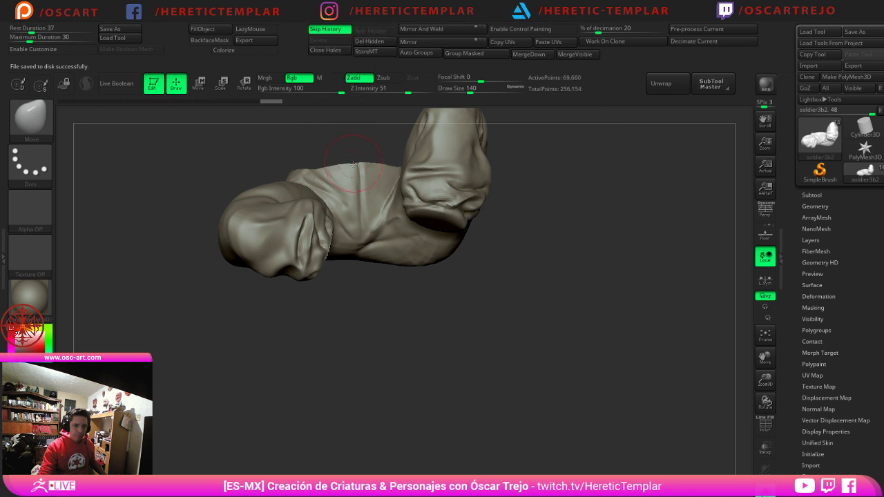
left_click_drag(419, 267, 444, 277)
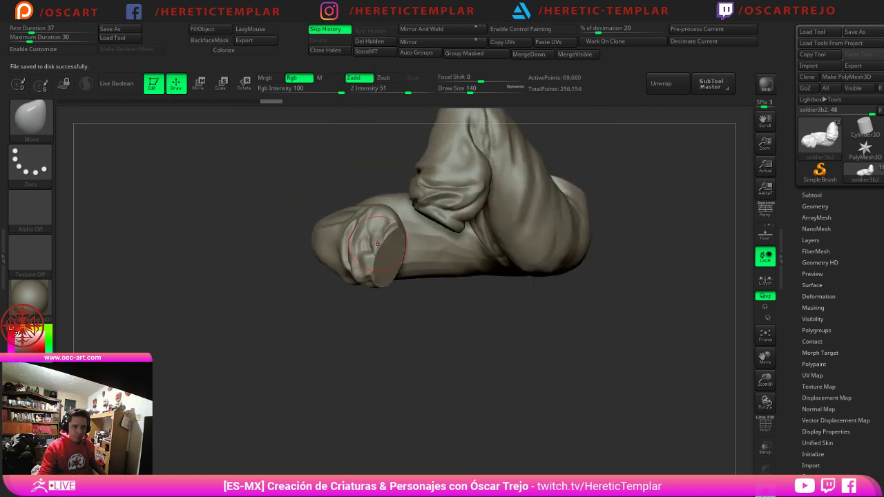
mouse_move(354, 341)
left_mouse_down("alt")
mouse_move(375, 363)
mouse_move(397, 343)
left_mouse_up("alt")
Step: Smooth the rim of the crossed leg's capped cuff at draw size 39 and set the smoothing intensity to 15
key("s")
left_click_drag(381, 268, 371, 268)
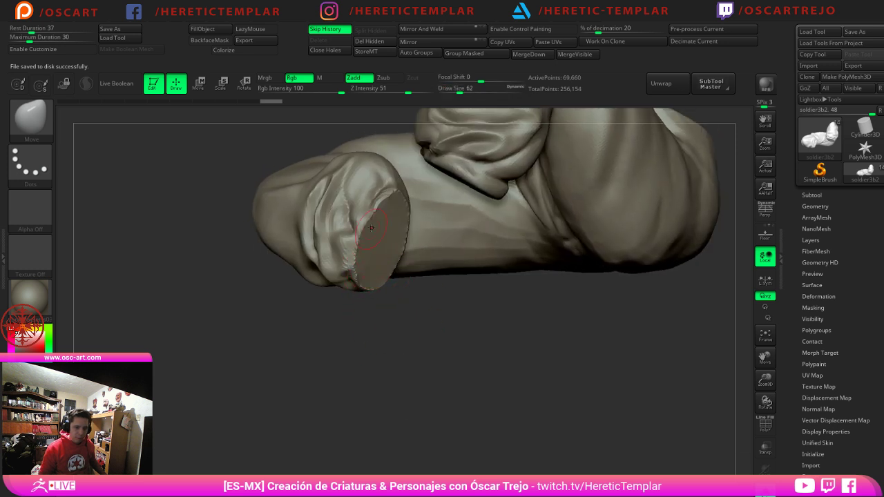
key("s")
left_click_drag(372, 228, 377, 209)
left_click_drag(364, 247, 354, 268, "shift")
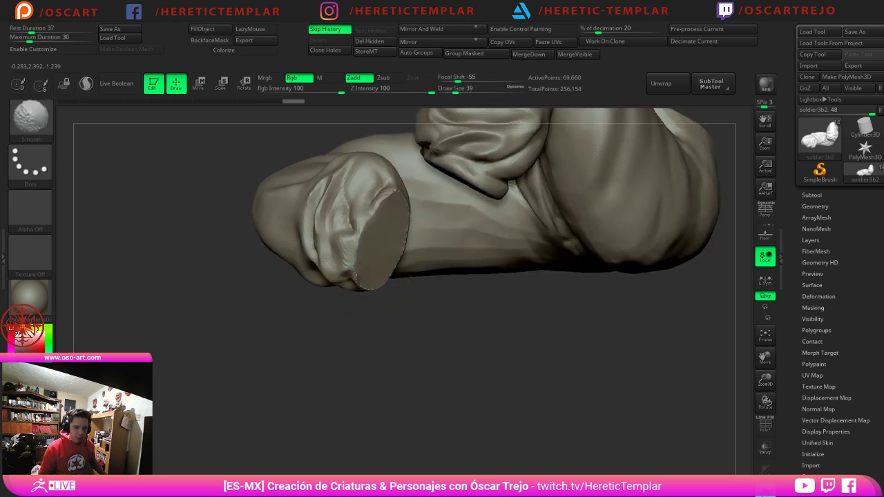
key("space")
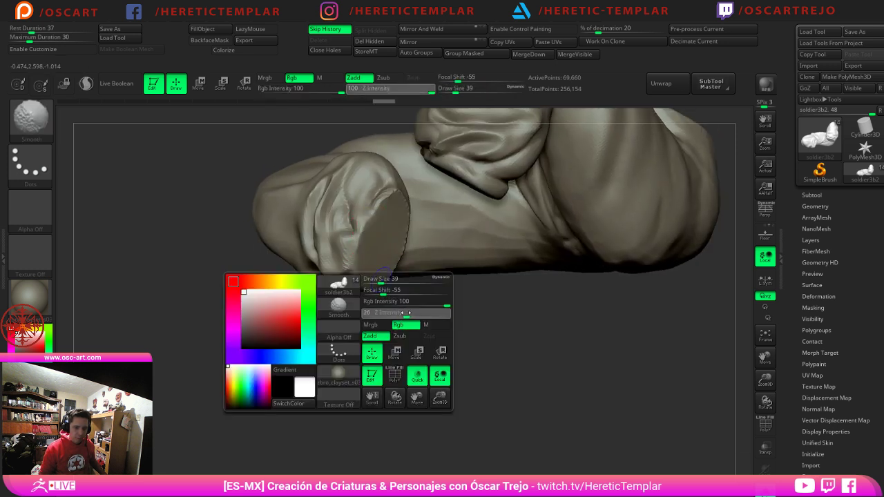
left_click(401, 315)
type("15")
key("Return")
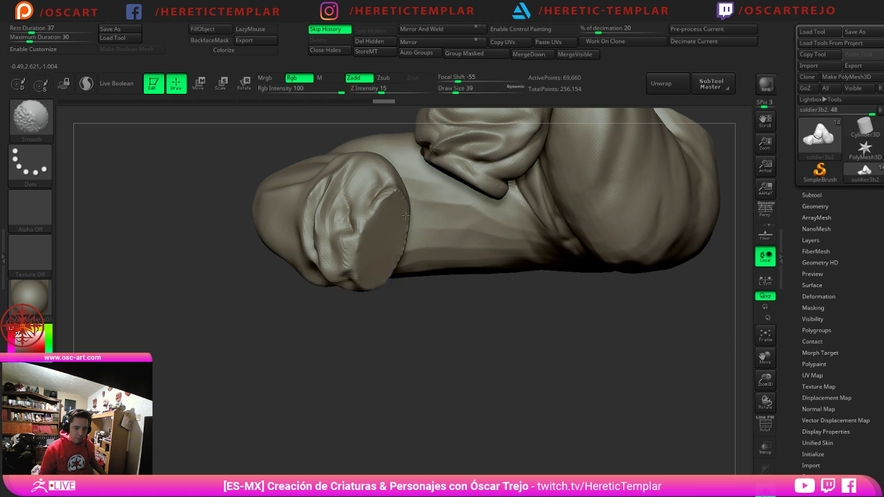
Step: Select the crossed leg's separated shin, close its open upper end and smooth the new cap's edge
left_click(811, 195)
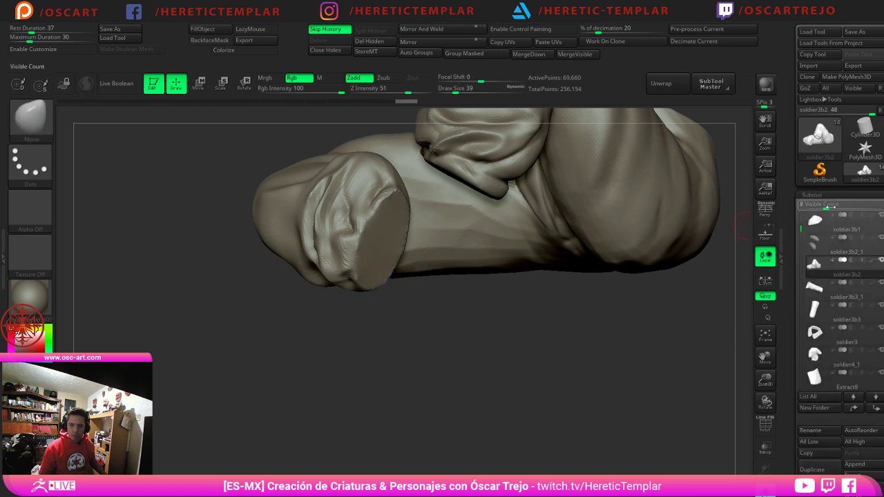
left_click(817, 289)
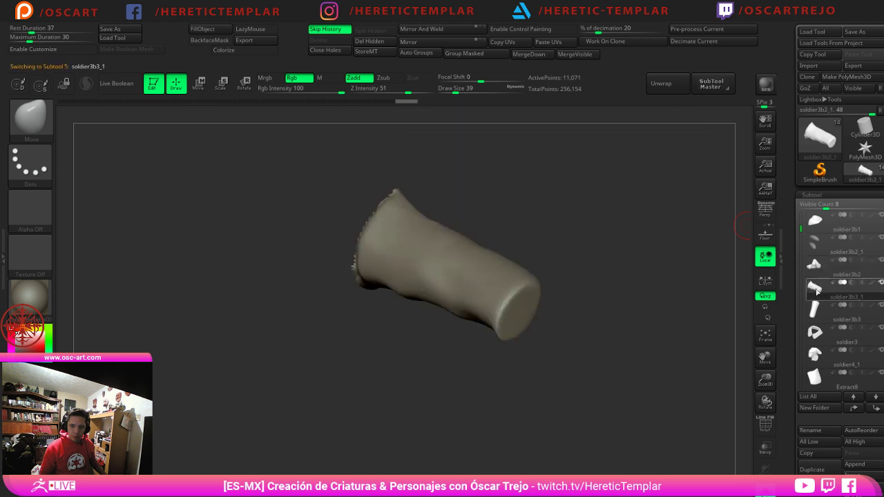
left_click_drag(608, 333, 610, 344)
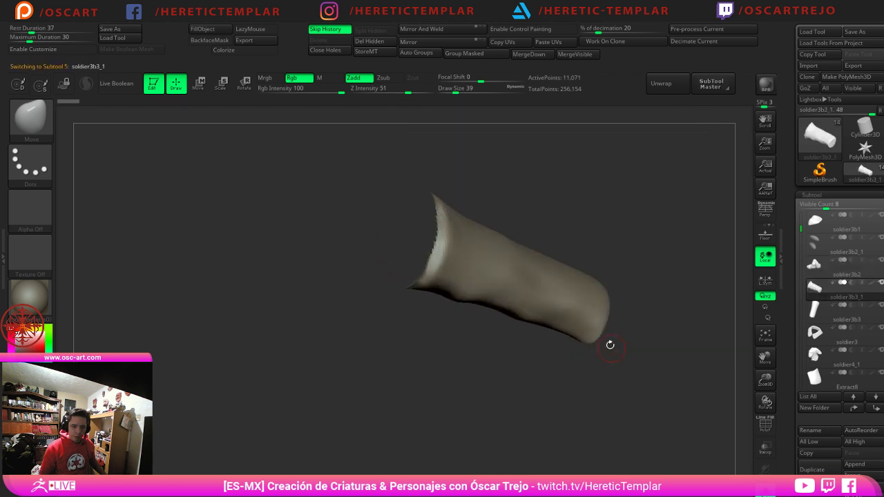
left_click(335, 52)
left_click_drag(396, 230, 387, 275, "shift")
key("]")
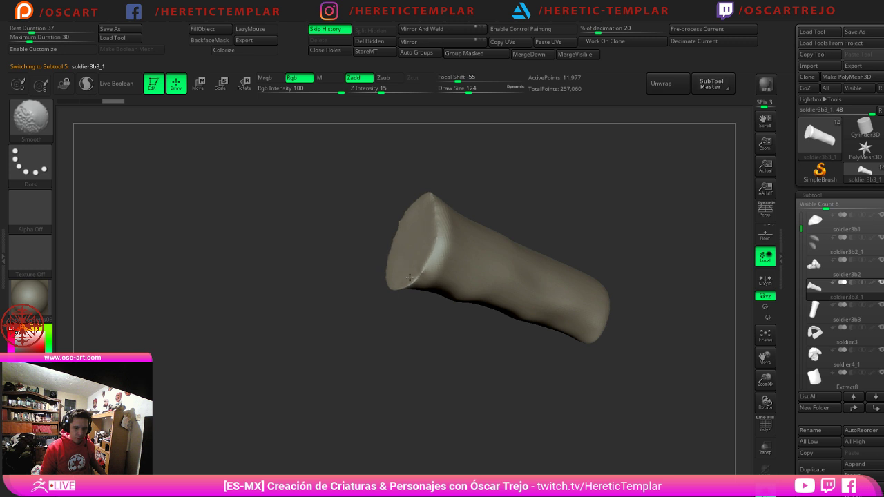
Step: Show the whole figure again and smooth the crossed shin at draw size 460 with smoothing intensity 100
key("s")
mouse_move(449, 277)
left_mouse_down()
mouse_move(481, 278)
mouse_move(525, 303)
left_mouse_up()
left_click(766, 486)
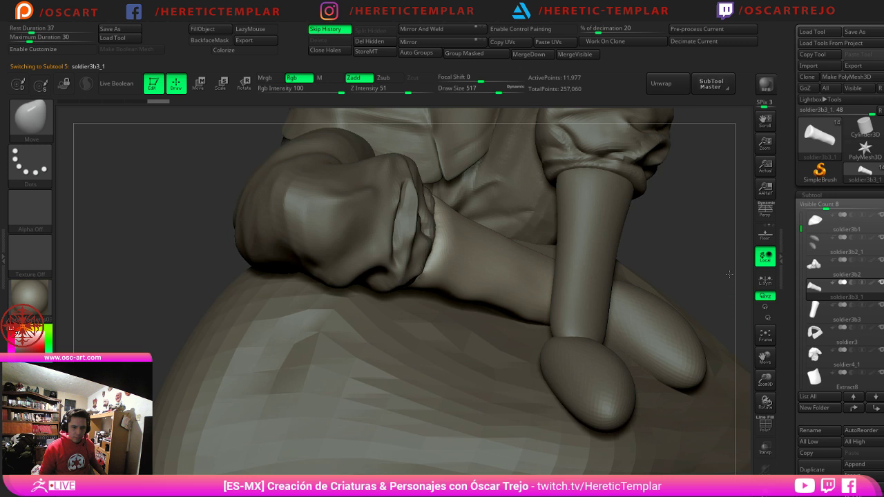
mouse_move(711, 387)
left_mouse_down()
mouse_move(670, 373)
mouse_move(663, 318)
left_mouse_up()
key("s")
left_click_drag(501, 279, 478, 264)
key("shift")
left_click_drag(381, 90, 435, 92, "shift")
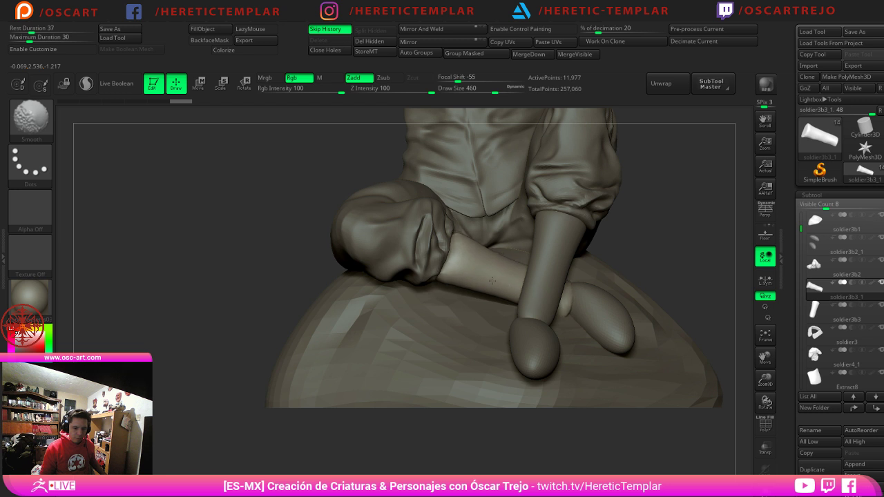
left_click_drag(479, 279, 480, 265, "shift")
Step: Set the draw size to 365 and shift the crossed shin slightly toward its cuff with the move gizmo
key("s")
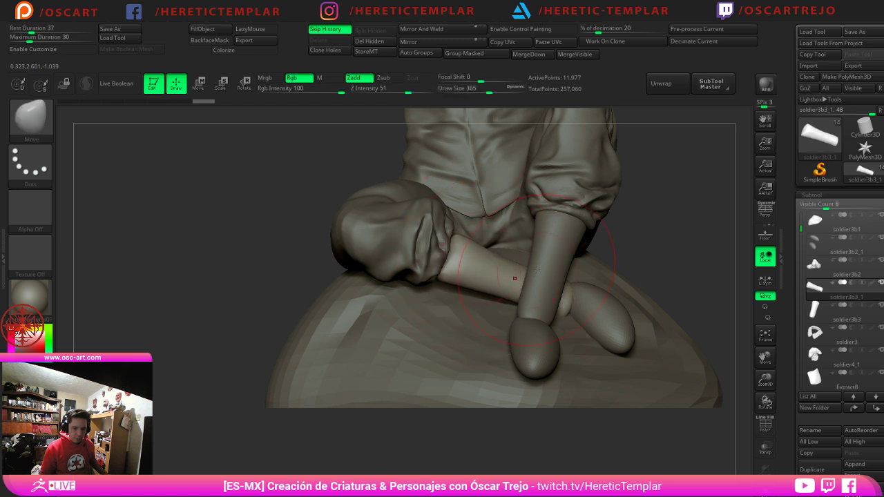
key("w")
left_click_drag(530, 282, 519, 279)
key("q")
Step: Select the feet subtool and set the draw size to 460
mouse_move(652, 258)
left_mouse_down("alt")
mouse_move(627, 221)
mouse_move(583, 244)
mouse_move(647, 247)
mouse_move(621, 213)
mouse_move(602, 299)
left_mouse_up("alt")
left_click(591, 306, "alt")
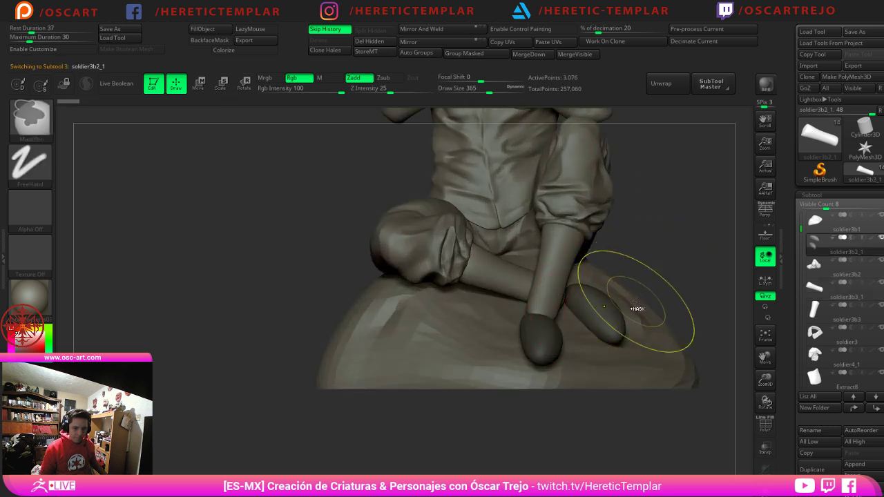
key("s")
mouse_move(590, 319)
left_mouse_down()
mouse_move(603, 319)
mouse_move(599, 313)
left_mouse_up()
Step: Examine the whole figure and its crossed lower legs from the front
left_click_drag(675, 272, 635, 230, "alt")
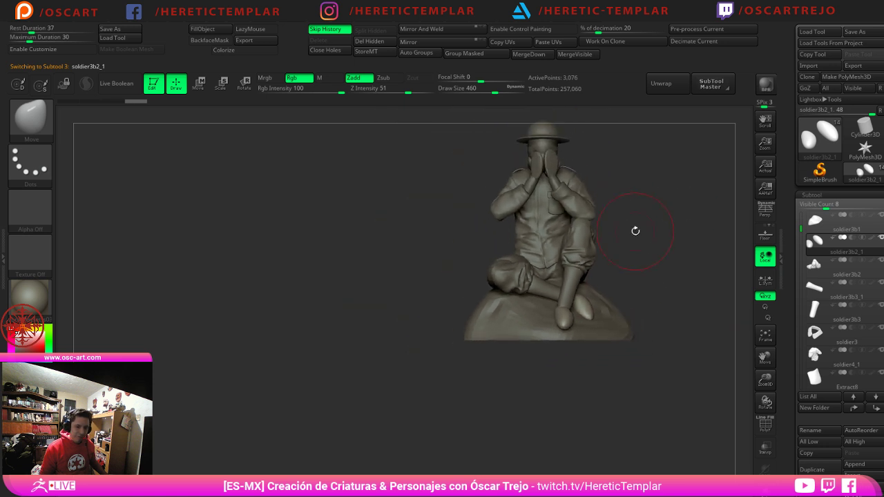
left_click_drag(612, 274, 564, 325, "alt")
mouse_move(632, 291)
left_mouse_down("alt")
mouse_move(628, 278)
mouse_move(645, 308)
left_mouse_up("alt")
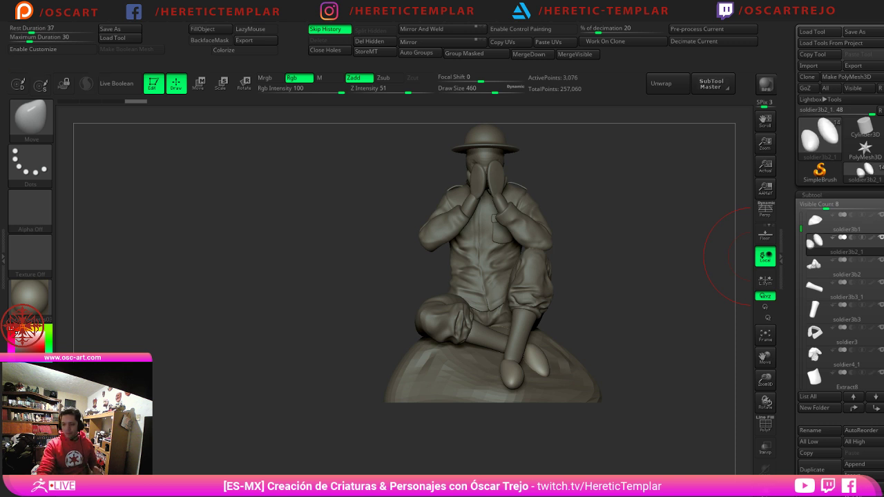
mouse_move(619, 260)
left_mouse_down("alt")
mouse_move(552, 212)
mouse_move(487, 266)
left_mouse_up("alt")
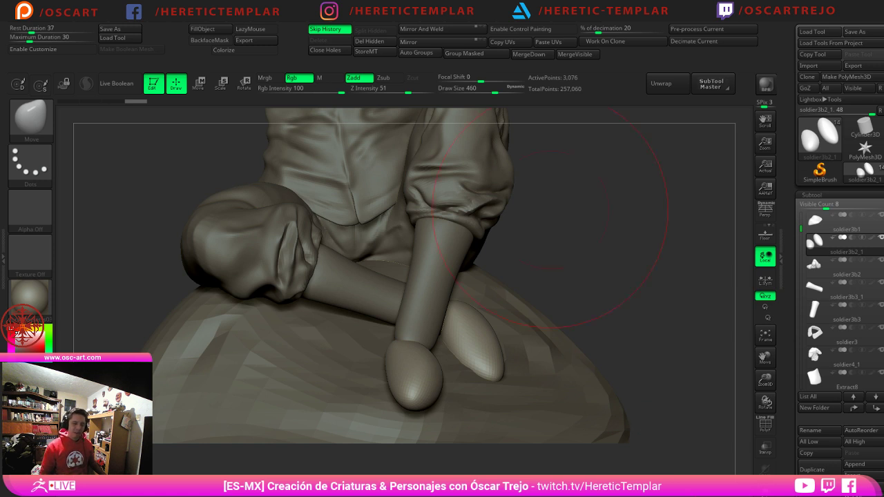
left_click_drag(549, 215, 592, 261)
mouse_move(654, 254)
left_mouse_down()
mouse_move(632, 278)
mouse_move(612, 253)
mouse_move(624, 311)
mouse_move(604, 292)
mouse_move(568, 358)
left_mouse_up()
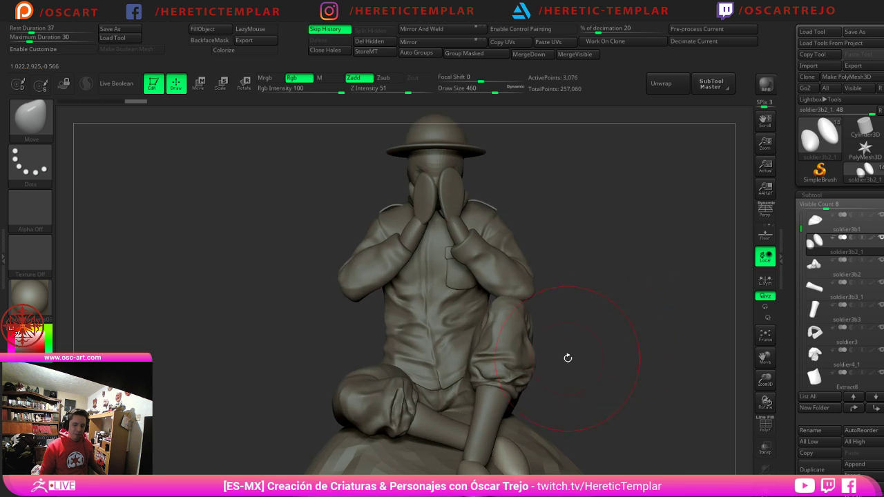
Step: Set the draw size to 154 and examine the jacket, arms, hands and hat up close
mouse_move(566, 224)
left_mouse_down("alt")
mouse_move(586, 294)
mouse_move(567, 329)
mouse_move(552, 326)
left_mouse_up("alt")
key("s")
left_click_drag(619, 215, 645, 233, "alt")
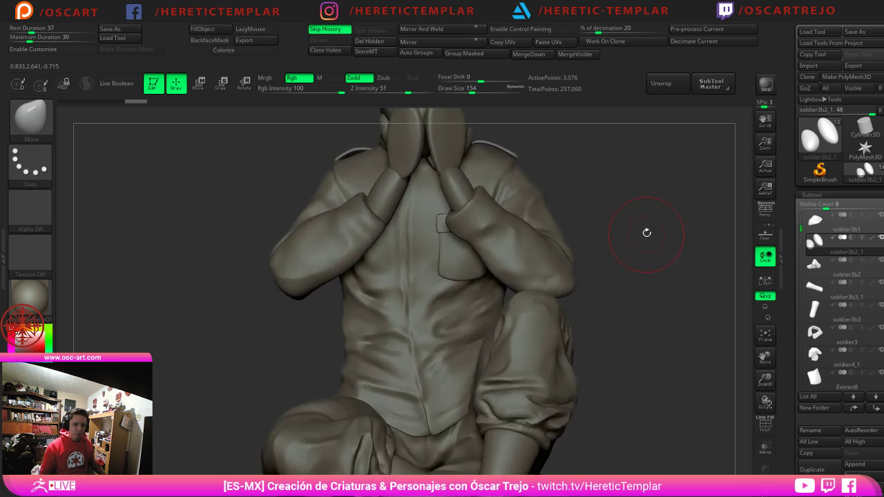
left_click_drag(594, 260, 565, 372, "alt")
left_click_drag(531, 253, 525, 276, "alt")
mouse_move(406, 363)
left_mouse_down("alt")
mouse_move(382, 339)
mouse_move(411, 361)
left_mouse_up("alt")
left_click_drag(497, 346, 623, 331, "shift")
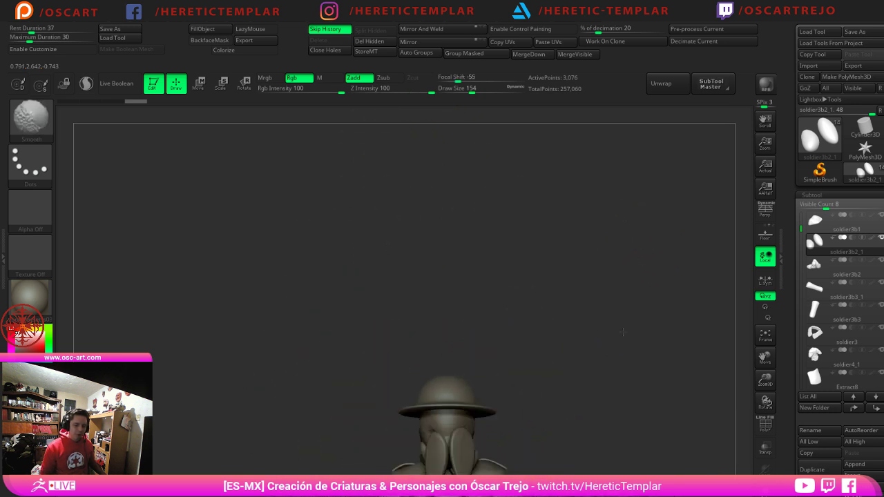
key("f")
left_click_drag(574, 229, 595, 339, "alt")
left_click_drag(526, 216, 585, 263, "alt")
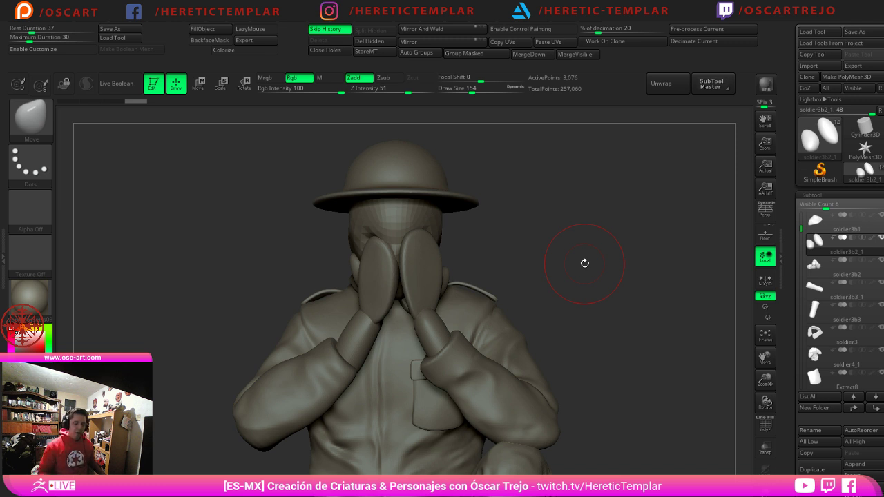
Step: Select the jacket subtool, set the draw size to 286 and pull the sleeve's elbow down onto the raised knee
left_click_drag(574, 286, 566, 239, "alt")
left_click_drag(487, 353, 500, 286, "alt")
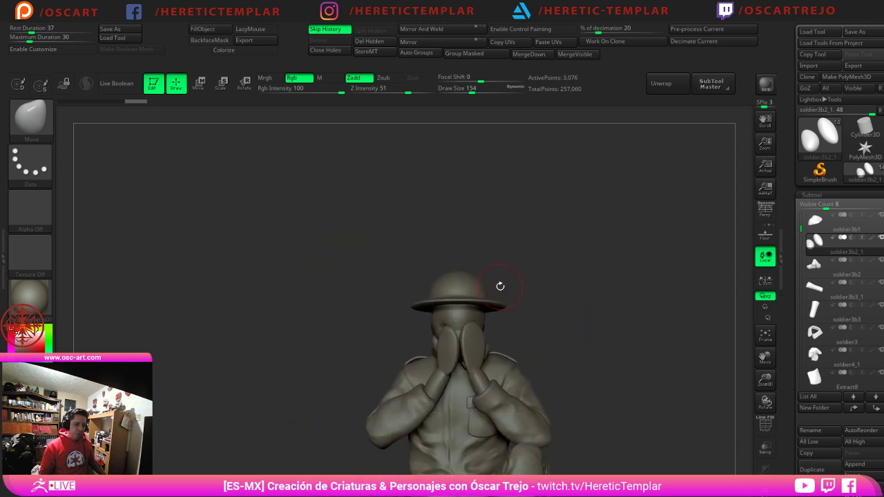
left_click_drag(620, 332, 599, 309, "alt")
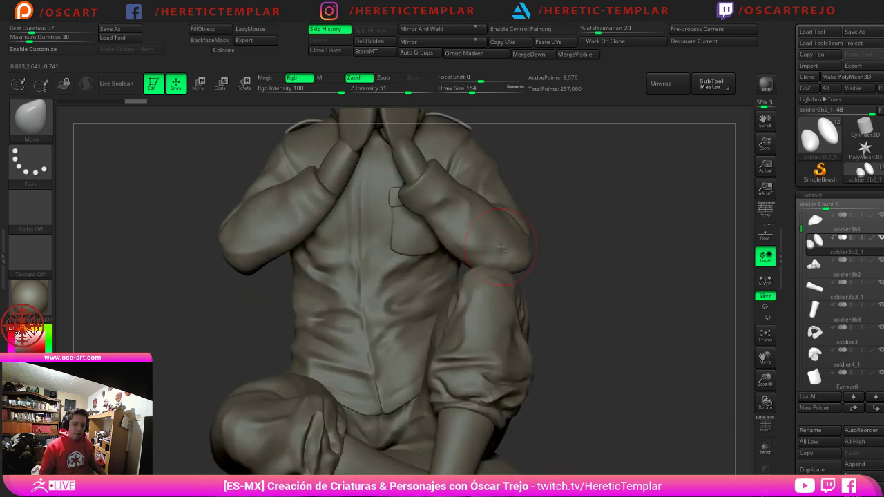
left_click(502, 261, "alt")
key("s")
mouse_move(504, 260)
left_mouse_down()
mouse_move(519, 259)
mouse_move(496, 307)
left_mouse_up()
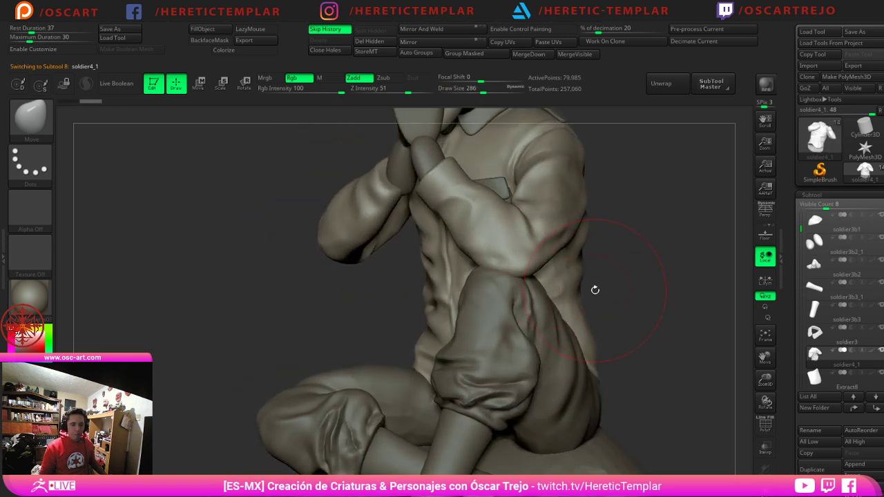
left_click_drag(594, 290, 538, 321, "alt")
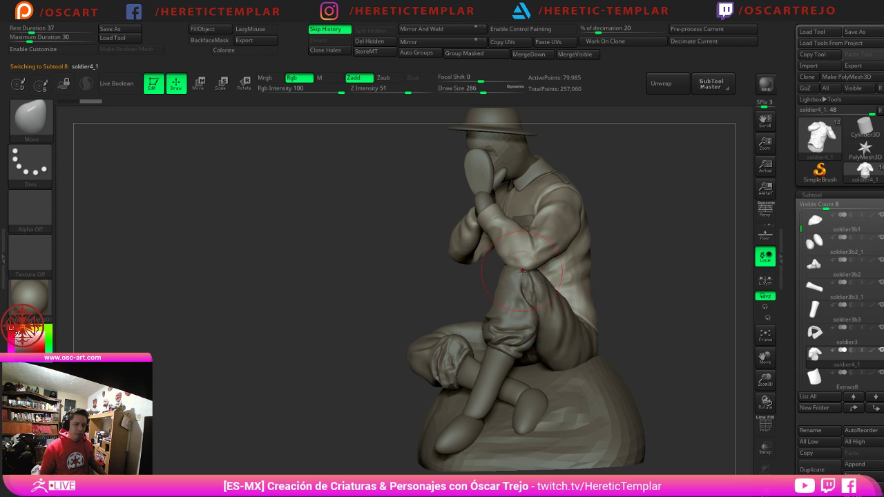
Step: Carve a crease at the back of the armhole on the resting arm with DamStandard at draw size 97
left_click_drag(655, 256, 508, 321, "alt")
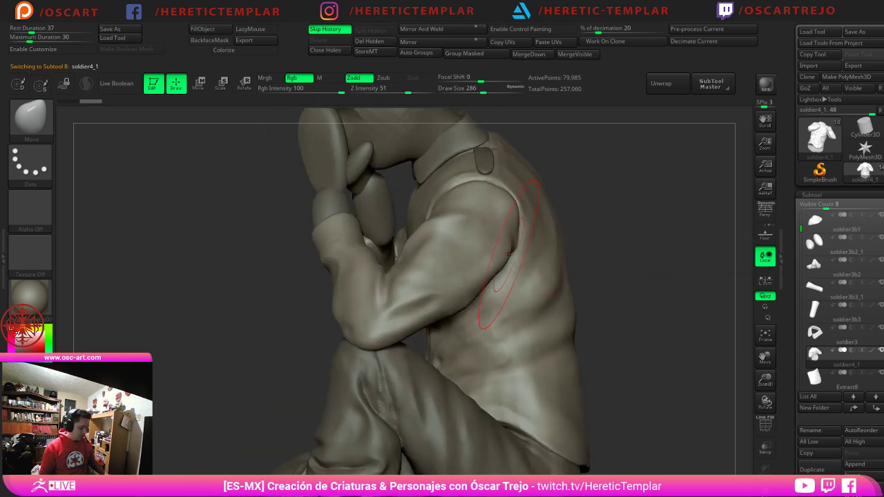
key("b")
key("d")
key("s")
key("s")
key("s")
mouse_move(489, 247)
left_mouse_down()
mouse_move(481, 246)
mouse_move(491, 237)
left_mouse_up()
key("s")
left_click(481, 225)
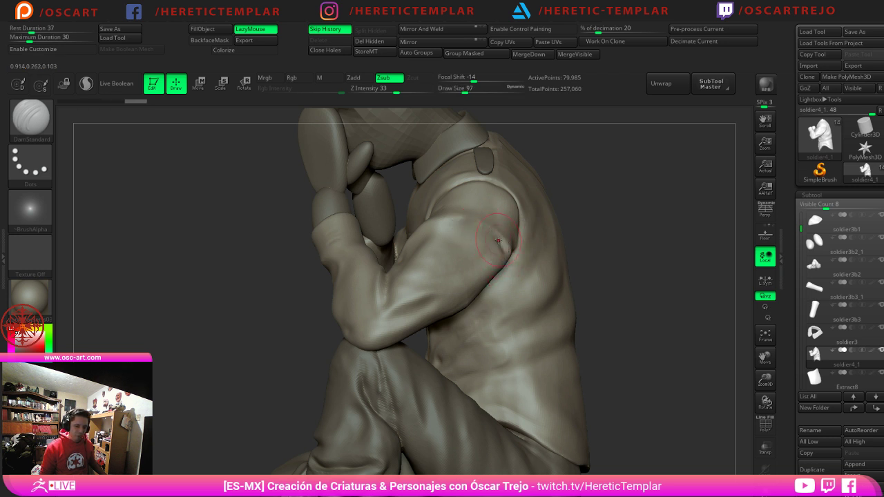
Step: Smooth the upper sleeve and armhole seam of the resting arm at draw sizes 80 and 90
mouse_move(498, 240)
left_mouse_down("shift")
mouse_move(497, 253)
mouse_move(492, 238)
left_mouse_up("shift")
key("s")
key("s")
left_click_drag(496, 241, 497, 249, "shift")
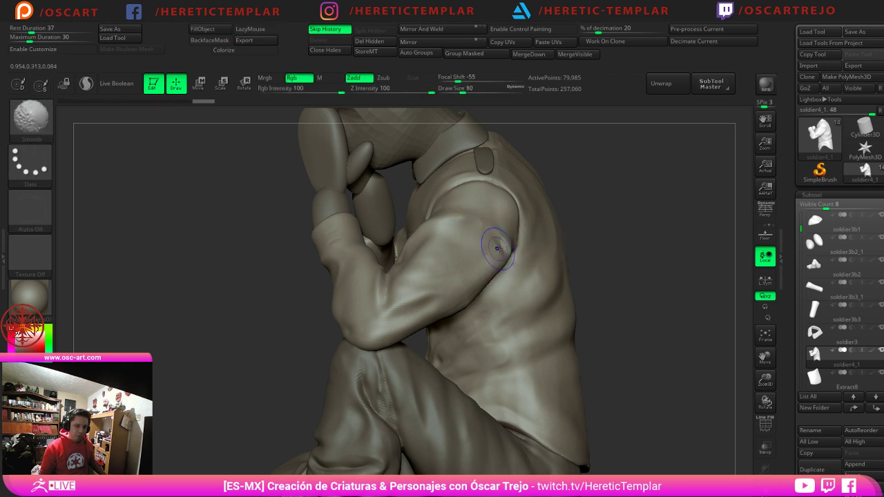
right_click_drag(547, 238, 529, 228)
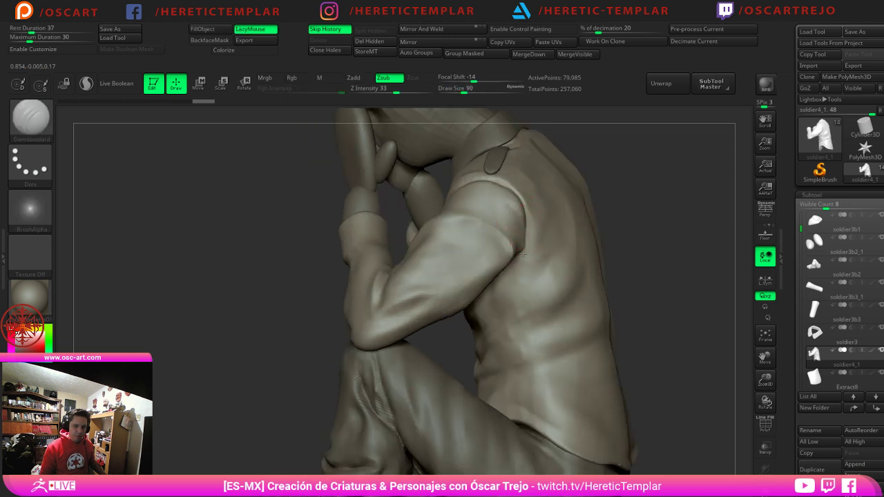
left_click_drag(507, 210, 517, 218, "shift")
key("shift+space")
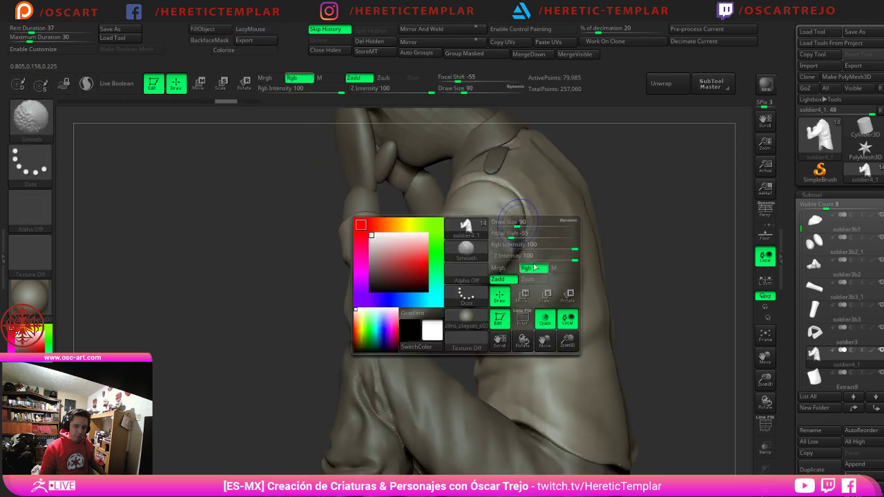
mouse_move(529, 257)
left_mouse_down("shift")
mouse_move(505, 211)
mouse_move(520, 248)
mouse_move(499, 233)
mouse_move(465, 273)
mouse_move(477, 234)
mouse_move(510, 219)
mouse_move(500, 212)
mouse_move(502, 230)
left_mouse_up("shift")
Step: Select the helmet subtool and rotate it with the gizmo so that it tilts sideways on the head
mouse_move(645, 211)
left_mouse_down("alt")
mouse_move(628, 203)
mouse_move(624, 217)
mouse_move(600, 223)
left_mouse_up("alt")
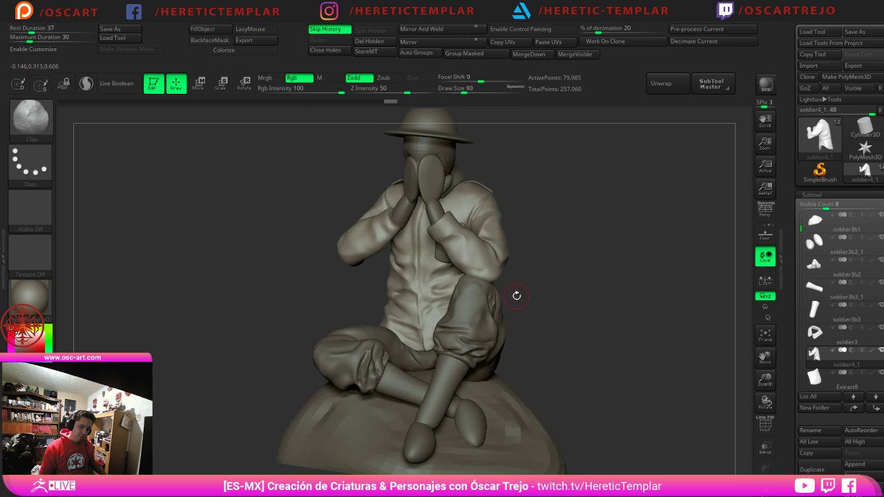
mouse_move(647, 320)
left_mouse_down()
mouse_move(564, 262)
mouse_move(612, 266)
mouse_move(643, 253)
mouse_move(578, 288)
left_mouse_up()
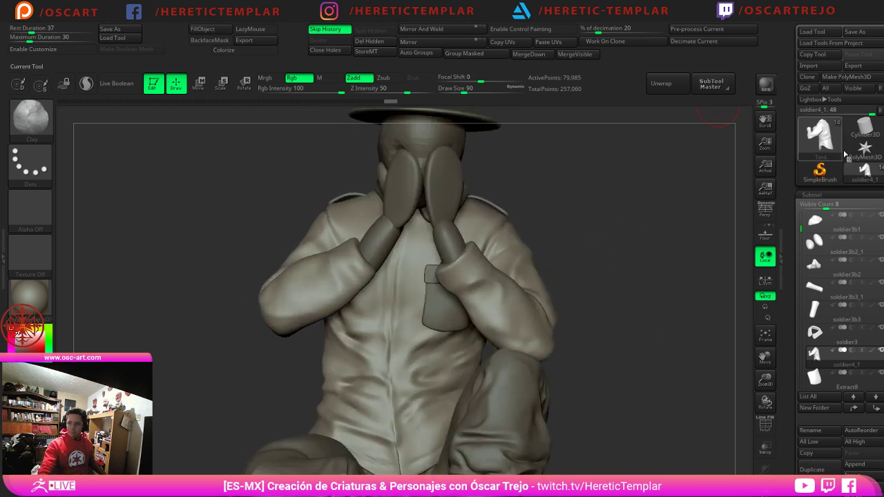
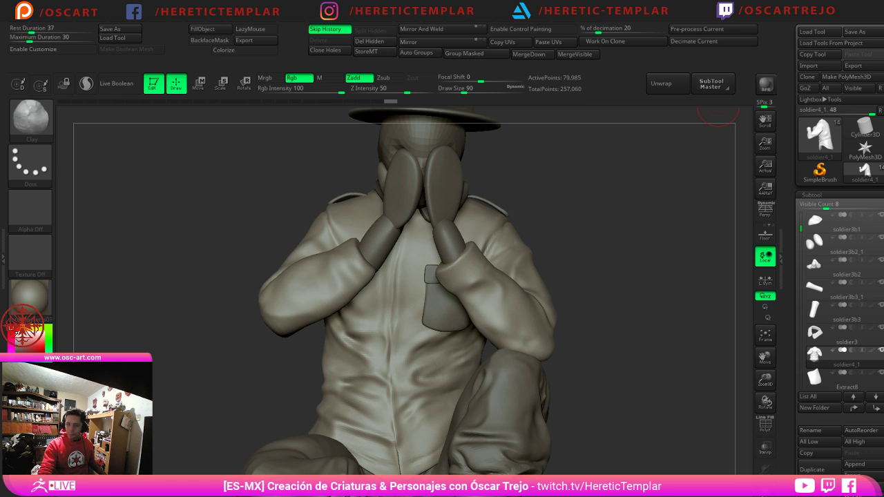
left_click_drag(582, 167, 565, 275, "alt")
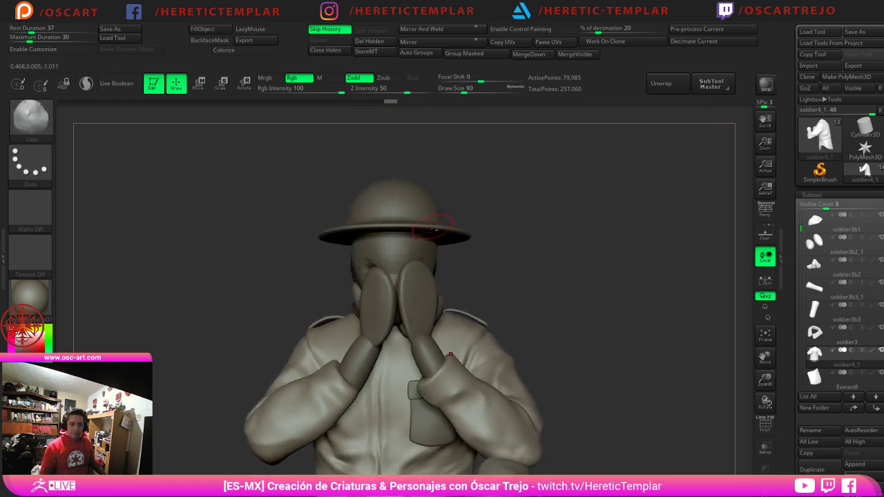
left_click(438, 218, "alt")
key("w")
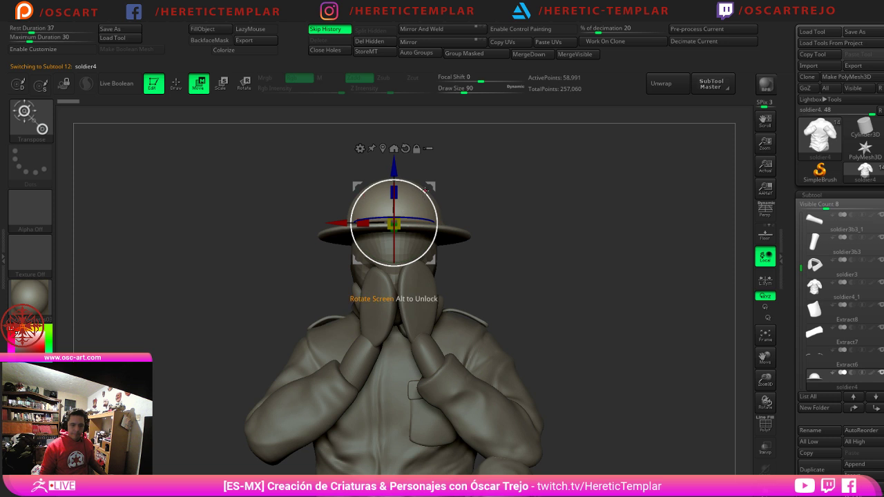
mouse_move(425, 190)
left_mouse_down()
mouse_move(428, 199)
mouse_move(434, 192)
left_mouse_up()
key("q")
Step: Examine the helmet's tilt against the whole figure, then the jacket, crossed legs and hands from the front
left_click_drag(546, 260, 535, 231, "alt")
left_click_drag(535, 231, 505, 232)
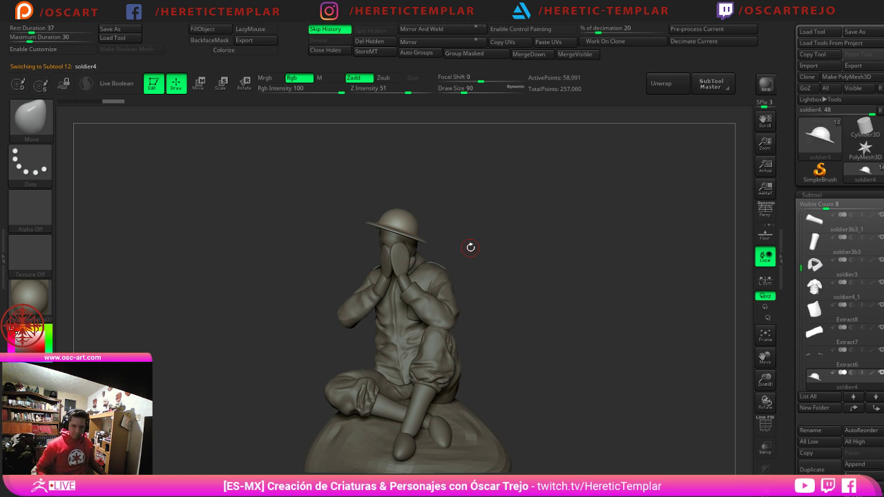
left_click_drag(485, 308, 570, 325)
left_click_drag(570, 324, 548, 263, "alt")
left_click_drag(548, 263, 588, 285)
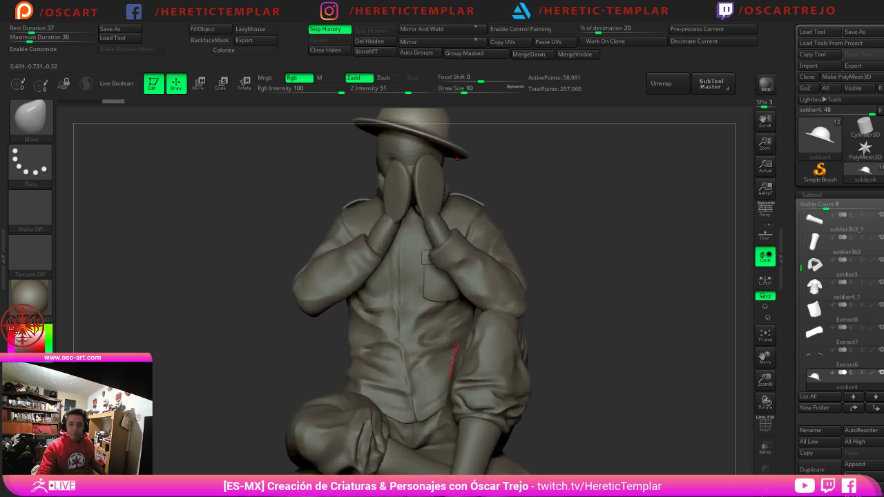
left_click_drag(607, 359, 596, 270, "alt")
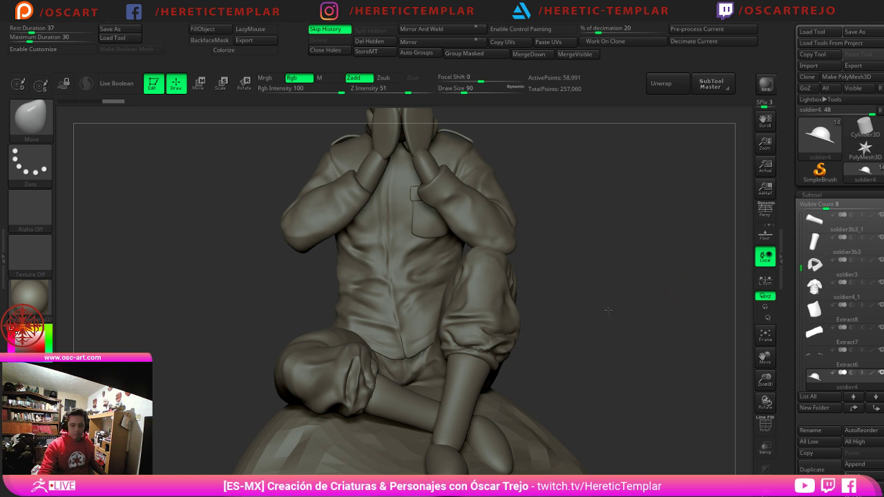
mouse_move(617, 296)
left_mouse_down("alt")
mouse_move(607, 322)
mouse_move(608, 222)
mouse_move(602, 254)
mouse_move(616, 299)
left_mouse_up("alt")
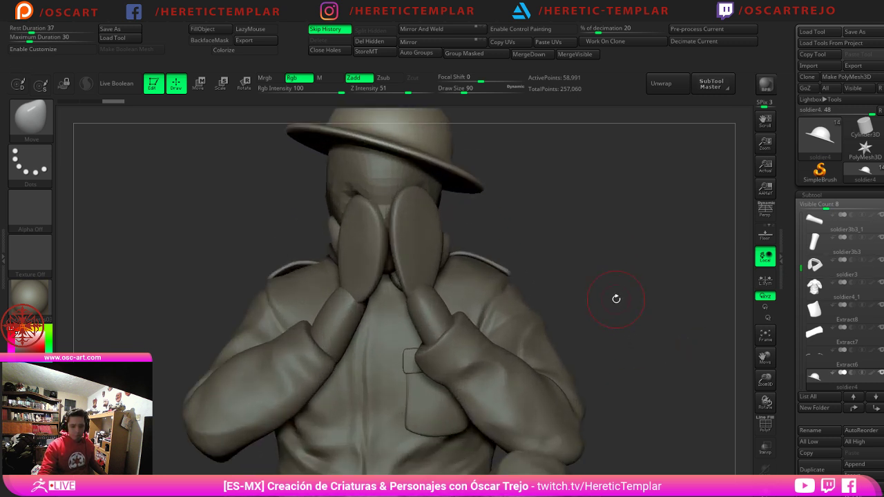
Step: Select the jacket subtool and define the cuff edge of the resting arm with DamStandard at draw size 68
left_click(473, 364, "alt")
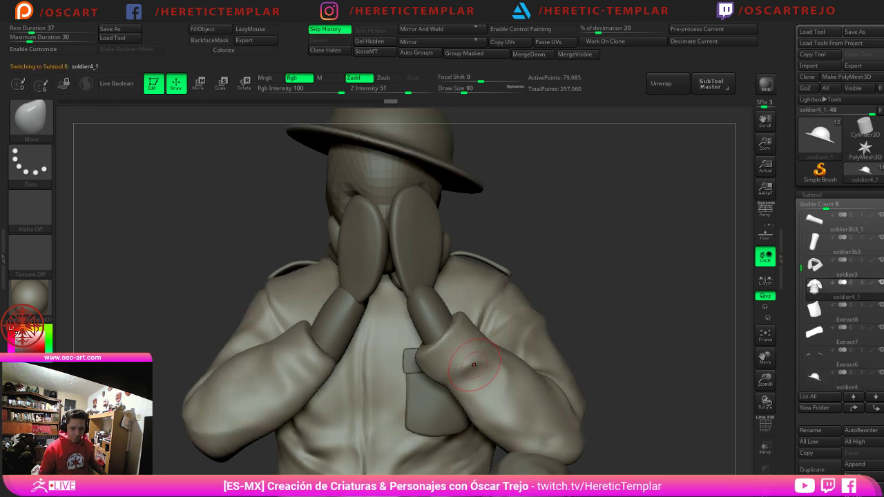
key("b")
key("d")
key("s")
key("s")
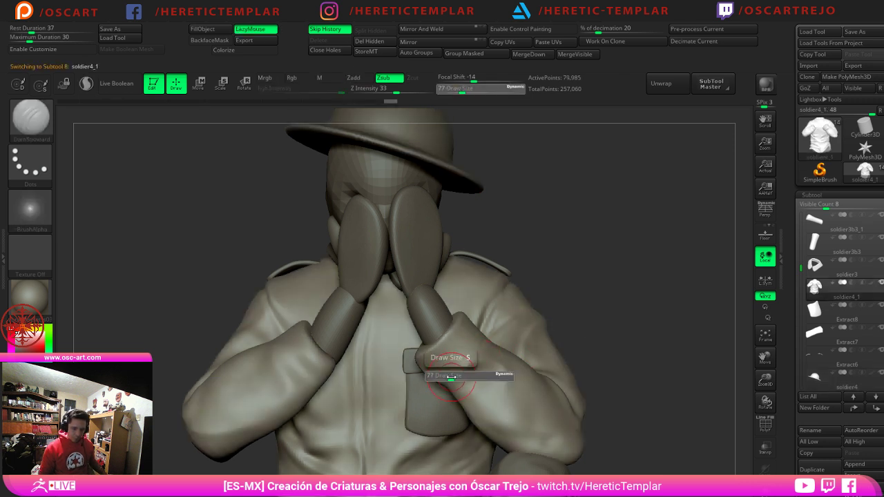
left_click(447, 381)
left_click_drag(447, 380, 449, 380)
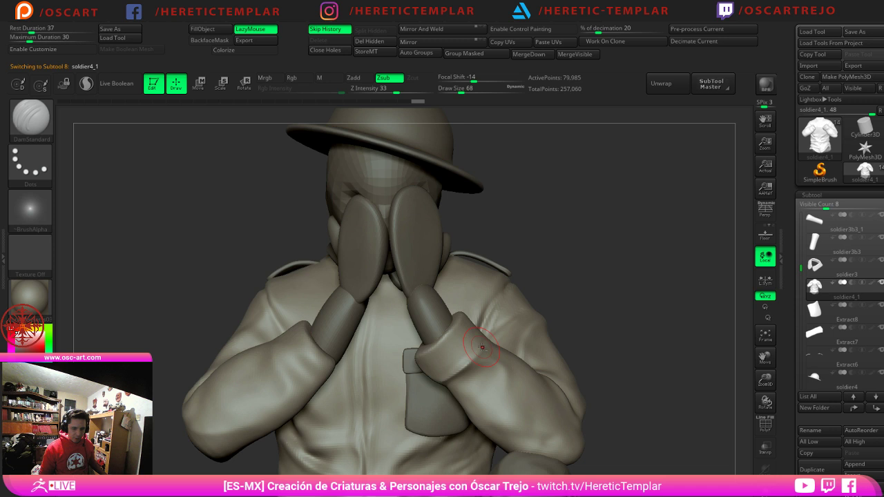
Step: Push the forearm sleeve's outline outward just below the cuff with the Move brush at draw size 112
right_click_drag(493, 327, 363, 417)
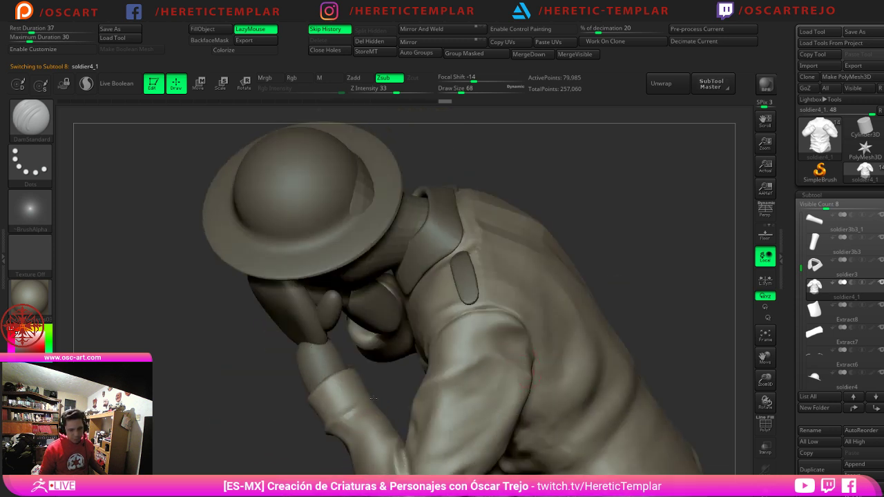
right_click_drag(319, 436, 384, 334, "alt")
key("b")
key("m")
key("v")
key("s")
left_click(405, 352)
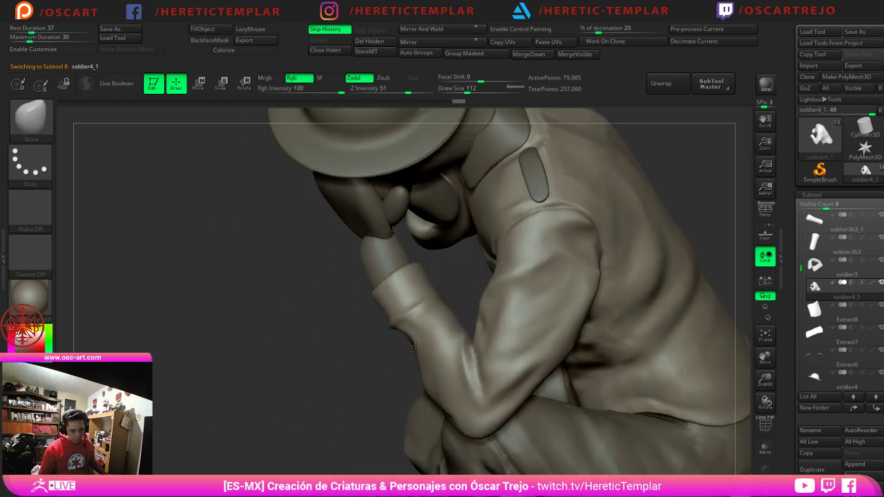
left_click_drag(415, 346, 406, 345)
Step: Set the draw size to 140 and adjust the outer contour of the forearm sleeve from the opposite side
right_click_drag(290, 355, 409, 352)
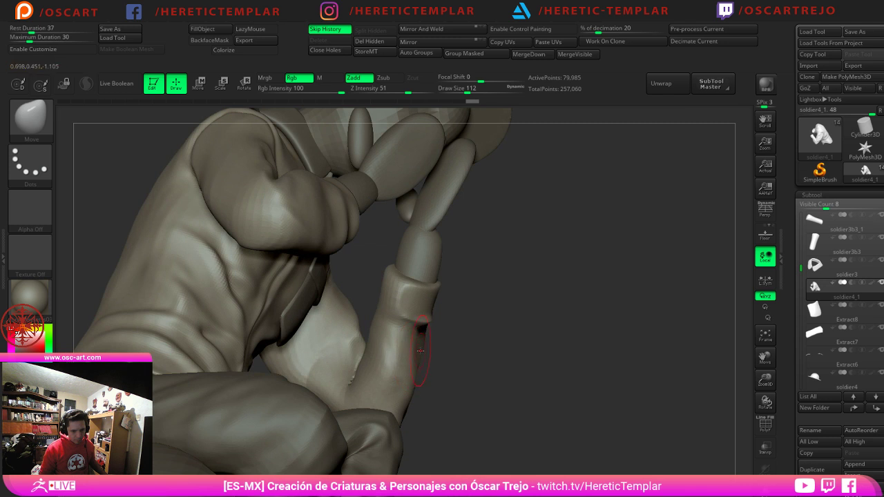
key("s")
left_click(424, 350)
left_click_drag(420, 346, 426, 344)
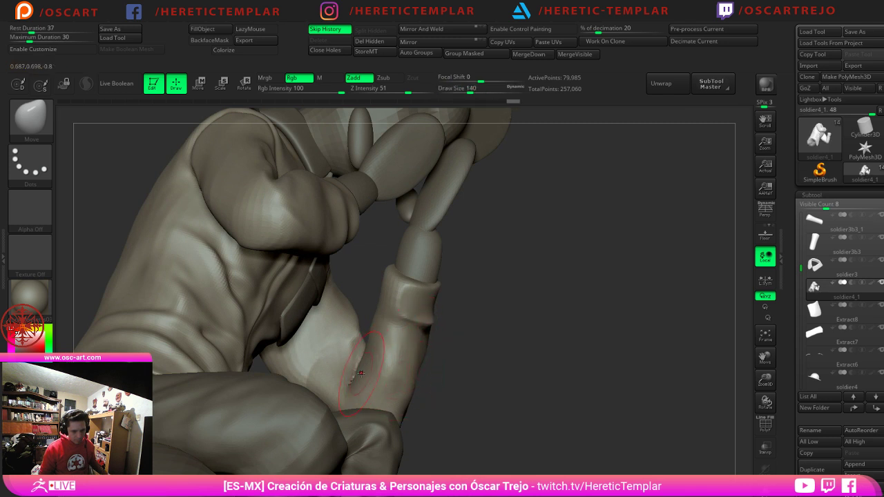
Step: Carve the sleeve's underside where the elbow meets the knee with DamStandard at draw sizes 128 and 90
key("b")
key("d")
key("s")
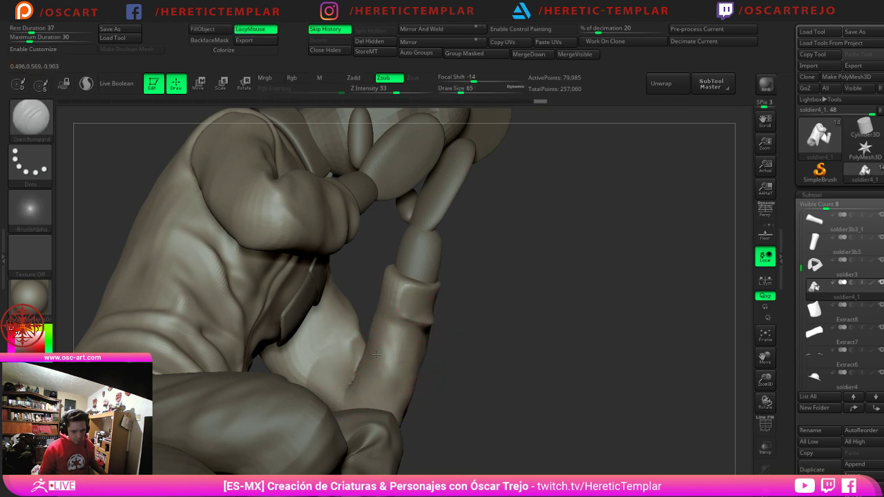
right_click_drag(473, 377, 474, 425)
right_click_drag(463, 322, 422, 322)
key("s")
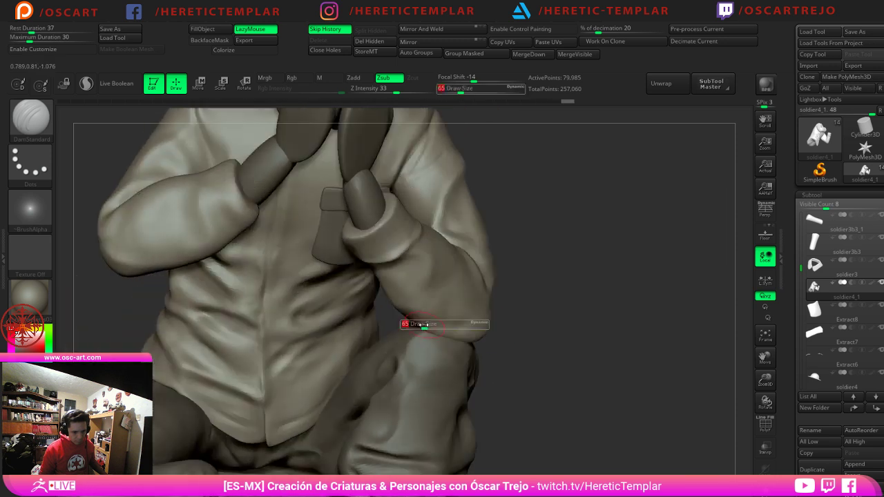
left_click(431, 324)
right_click_drag(523, 341, 464, 331)
key("s")
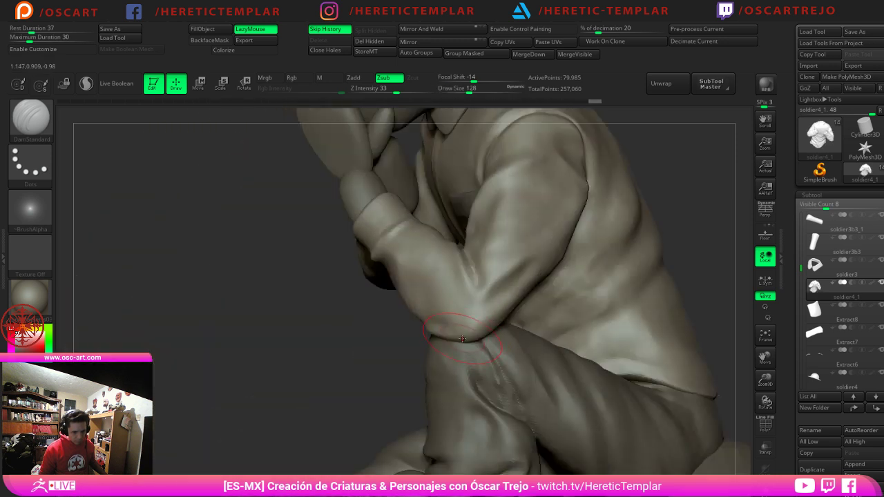
left_click(453, 324)
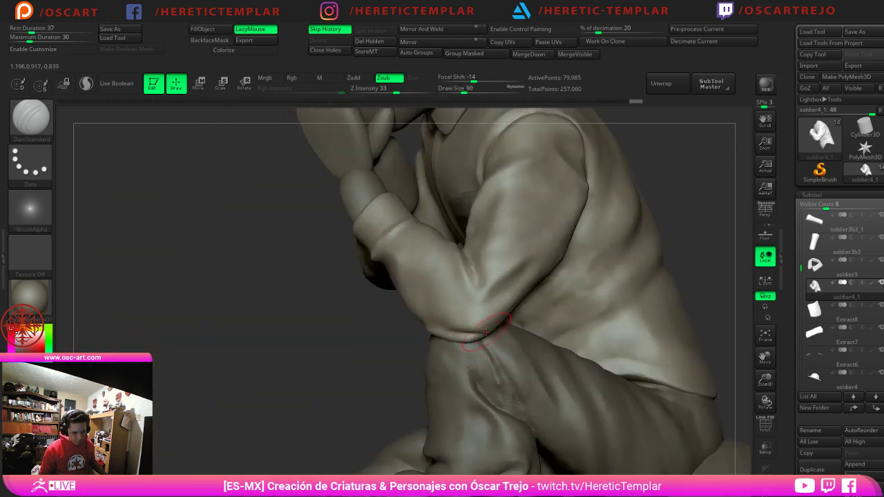
Step: Set the draw size to 56, sharpen the crease under the resting elbow and smooth it lightly
right_click_drag(329, 330, 397, 333)
right_click_drag(398, 333, 394, 296, "ctrl")
mouse_move(538, 297)
right_mouse_down("ctrl")
mouse_move(543, 337)
mouse_move(522, 350)
mouse_move(484, 339)
right_mouse_up("ctrl")
key("s")
left_click(480, 336)
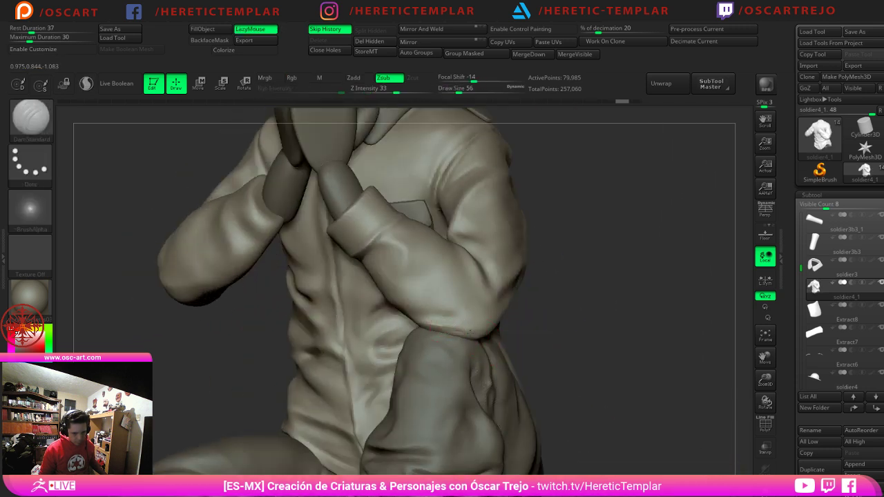
key("shift")
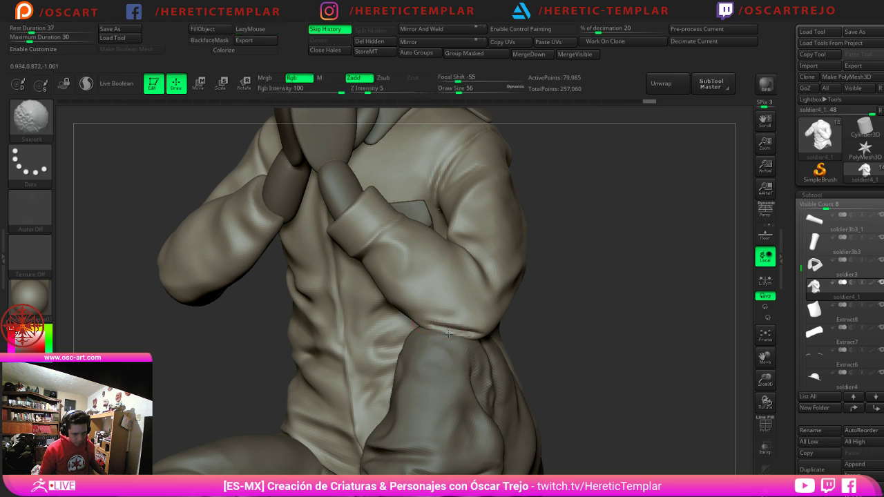
mouse_move(556, 342)
right_mouse_down("ctrl")
mouse_move(560, 306)
mouse_move(595, 308)
right_mouse_up("ctrl")
key("s")
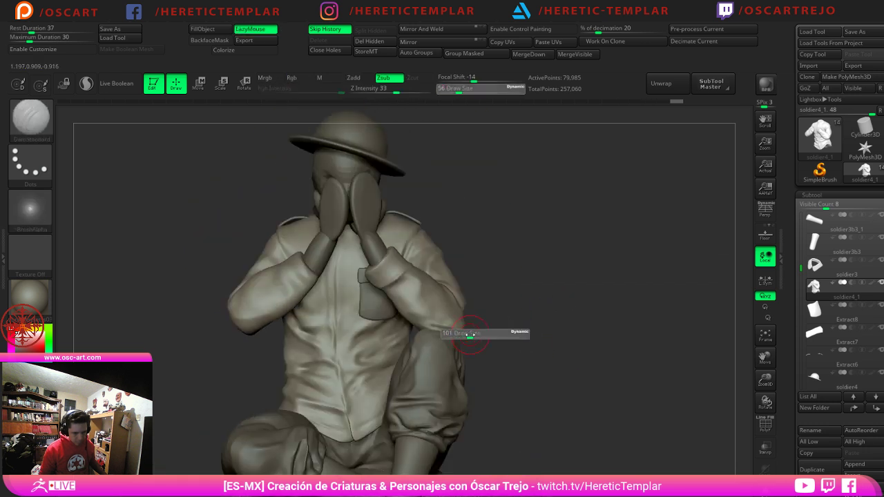
left_click(469, 334)
key("shift")
right_click_drag(534, 300, 491, 332)
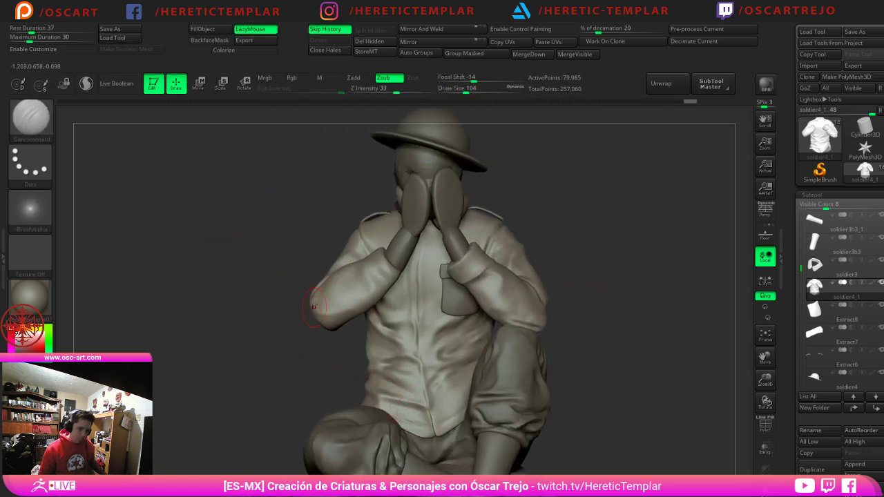
mouse_move(324, 369)
right_mouse_down("alt")
mouse_move(337, 296)
mouse_move(316, 297)
mouse_move(406, 326)
right_mouse_up("alt")
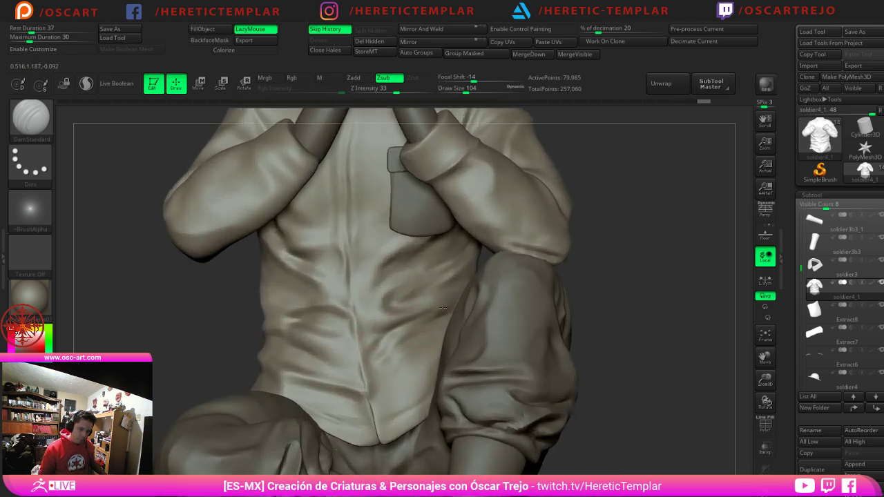
Step: Isolate the jacket, set the draw size to 65, smooth the fold below the chest pocket and show the full figure again
key("s")
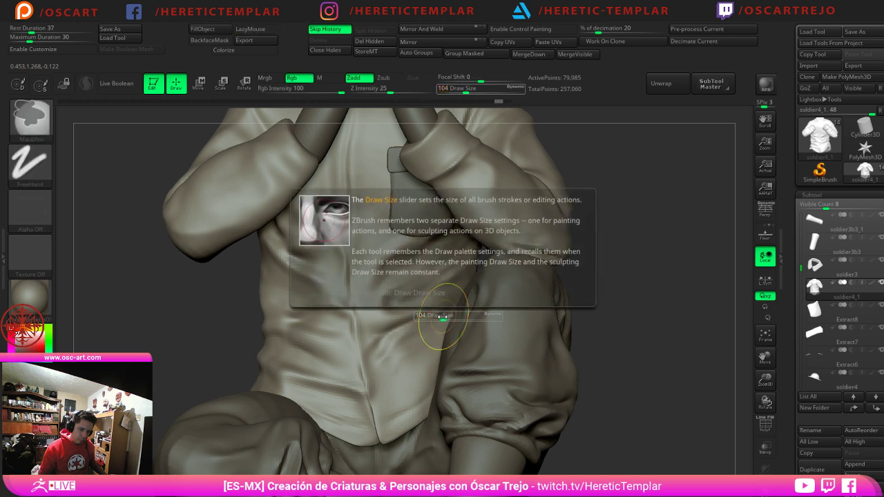
left_click_drag(443, 317, 443, 313)
key("ctrl+z")
key("ctrl+z")
left_click(608, 310)
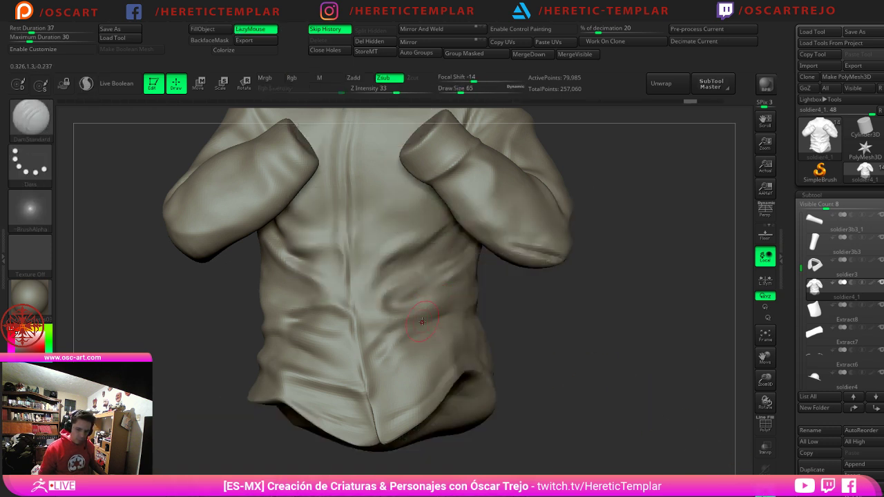
left_click_drag(453, 324, 423, 330, "shift")
left_click(765, 471)
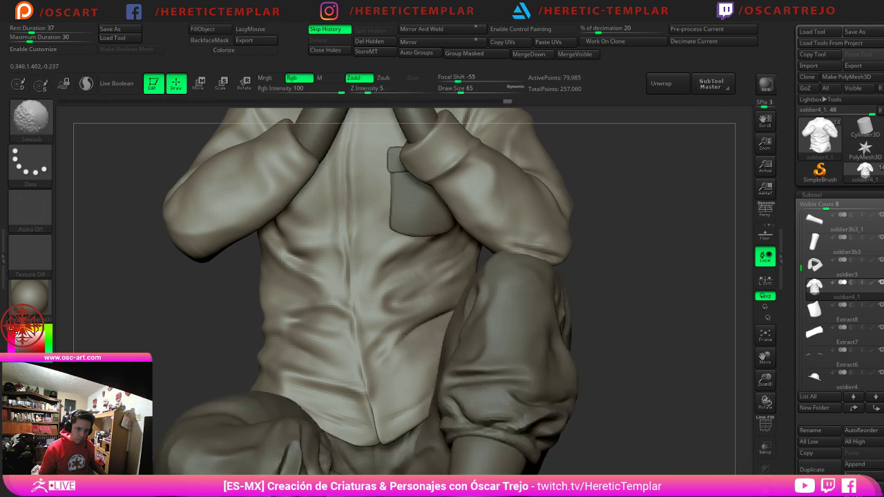
left_click_drag(596, 253, 401, 282)
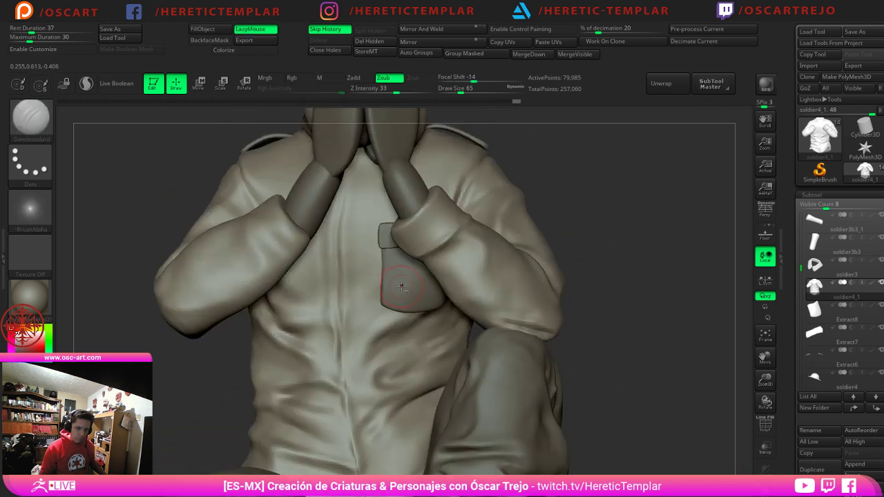
Step: Select the chest pocket, reshape its lower edge with the Move brush at draw size 167, and reduce the draw size to 80
left_click(404, 286, "alt")
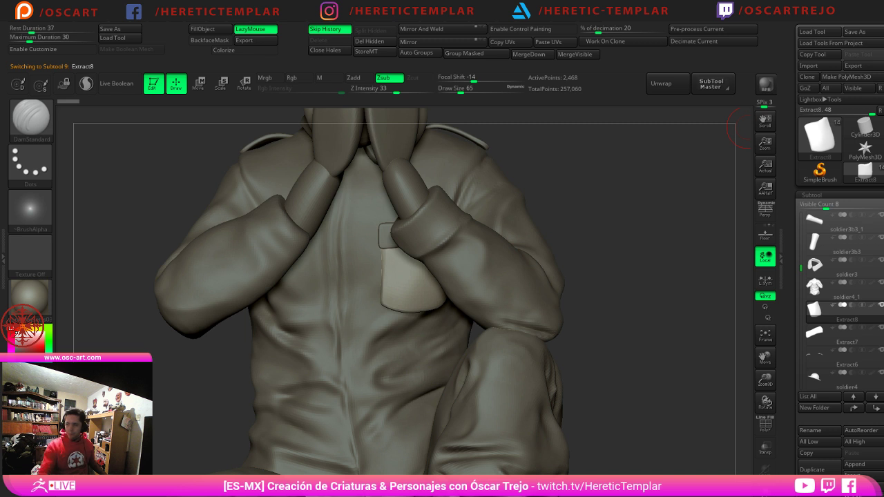
key("b")
key("m")
key("v")
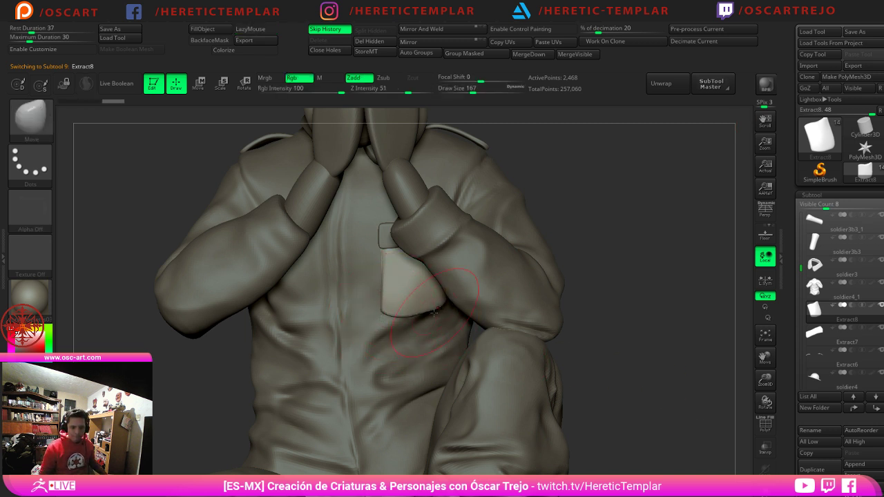
mouse_move(423, 310)
left_mouse_down()
mouse_move(424, 318)
mouse_move(412, 316)
left_mouse_up()
mouse_move(665, 359)
left_mouse_down()
mouse_move(676, 280)
mouse_move(671, 334)
left_mouse_up()
left_click_drag(426, 254, 418, 268, "shift")
key("s")
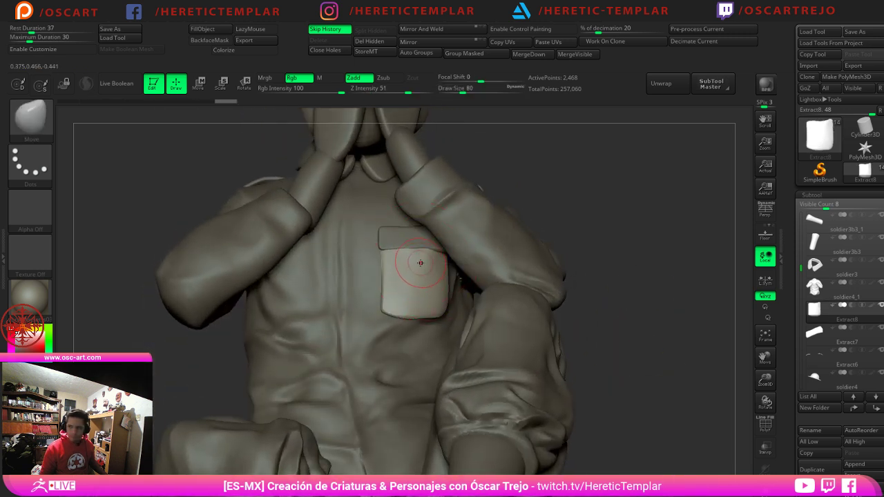
Step: Try building up a vertical fold down the pocket with ClayTubes at draw size 97, and undo it
key("b")
key("c")
key("l")
key("b")
key("d")
key("s")
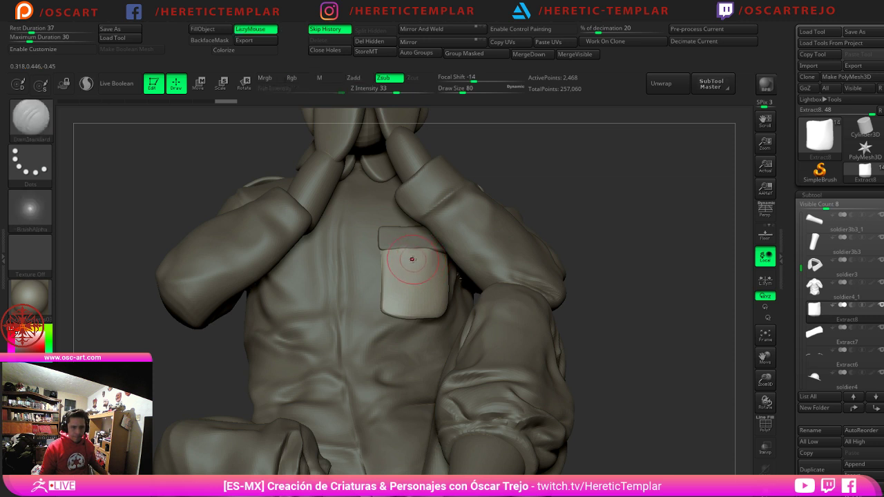
key("b")
key("c")
key("t")
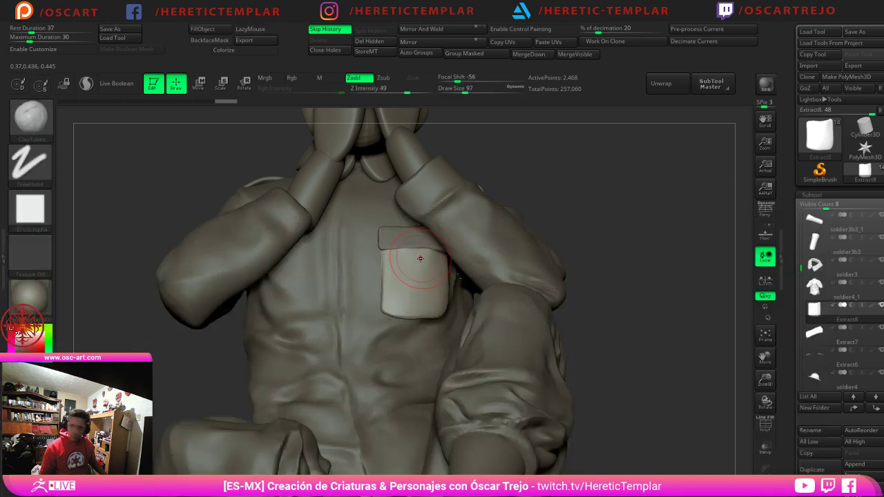
mouse_move(424, 259)
left_mouse_down()
mouse_move(416, 253)
mouse_move(415, 310)
left_mouse_up()
key("ctrl+z")
key("ctrl+z")
key("ctrl+z")
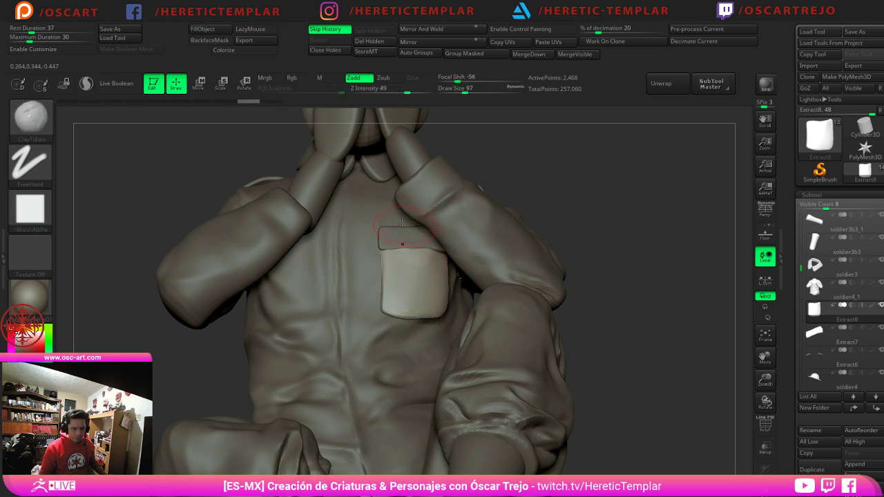
Step: Turn on BackfaceMask, build up vertical folds down the pocket front and smooth them, ending at draw size 116
left_click(215, 42)
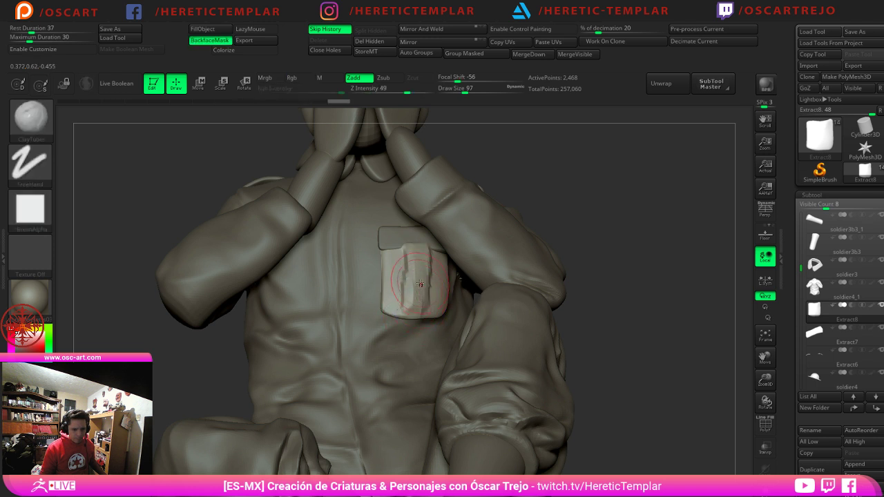
mouse_move(419, 283)
left_mouse_down("shift")
mouse_move(420, 266)
mouse_move(417, 306)
left_mouse_up("shift")
key("3")
key("s")
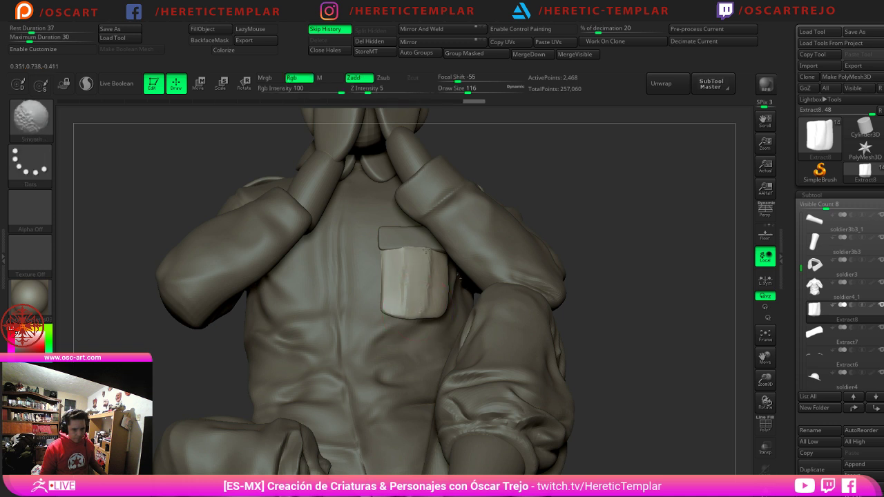
mouse_move(582, 214)
left_mouse_down()
mouse_move(626, 253)
mouse_move(611, 193)
mouse_move(598, 276)
left_mouse_up()
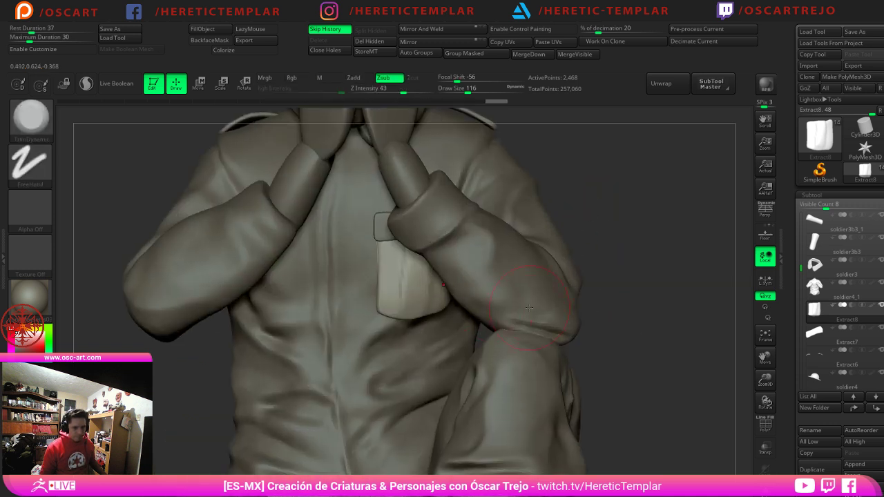
Step: Isolate the pocket, carve a vertical crease with DamStandard at draw size 59 and smooth it
key("2")
left_click(766, 489)
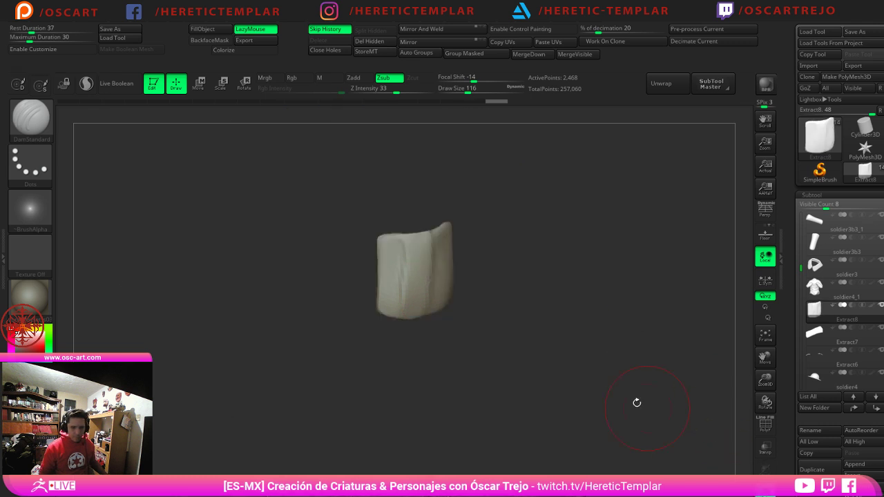
key("s")
left_click_drag(419, 260, 410, 261)
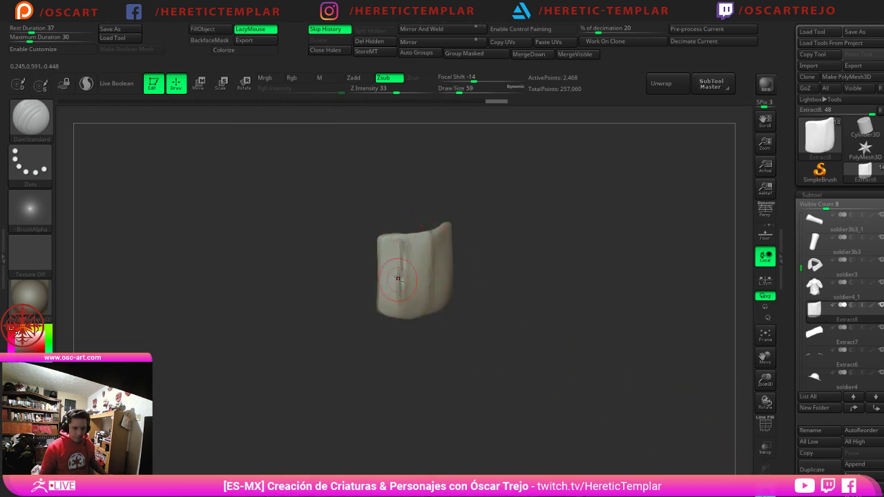
key("shift")
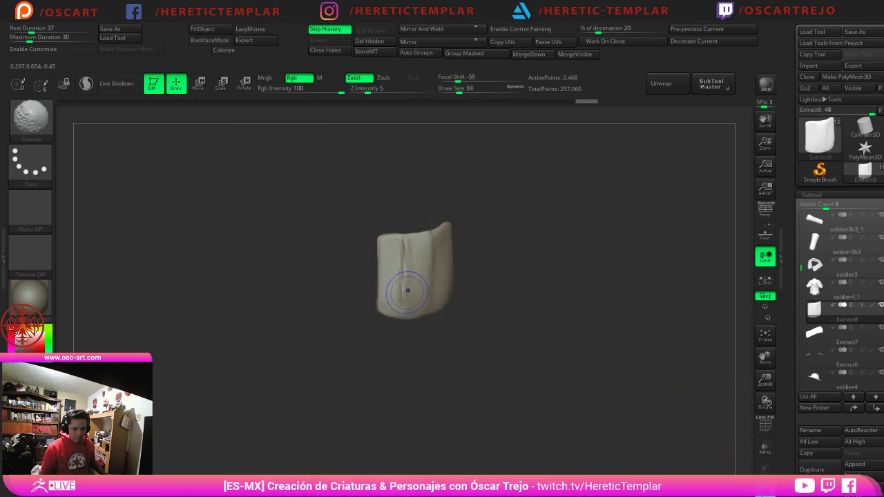
left_click_drag(515, 255, 517, 298, "alt")
Step: Undo all the vertical folds and creases sculpted on the isolated pocket
key("ctrl+z")
key("ctrl+z")
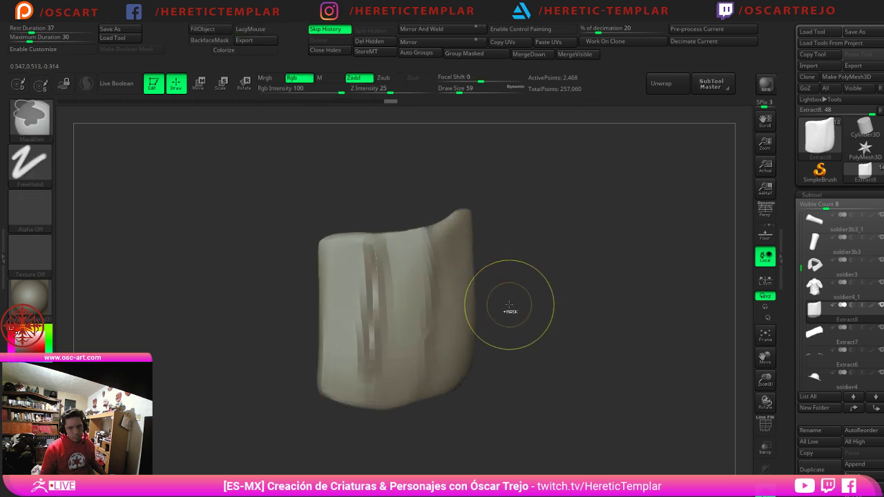
key("ctrl+z")
key("ctrl+z")
key("ctrl+z")
key("ctrl+z")
key("ctrl+z")
key("ctrl+z")
key("ctrl+z")
key("ctrl+z")
key("ctrl+z")
key("ctrl+z")
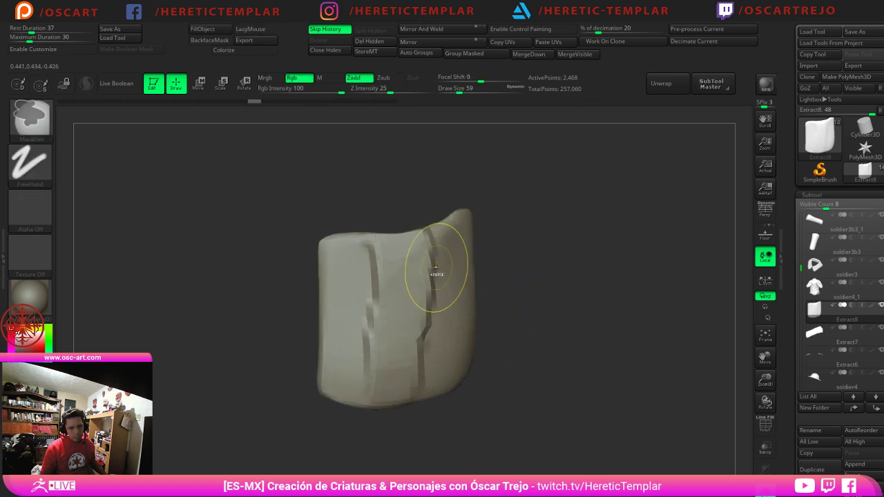
key("ctrl+z")
key("ctrl+z")
key("ctrl+z")
key("ctrl+z")
key("ctrl+z")
key("ctrl+z")
key("ctrl+z")
Step: Try a diagonal fold running down from the pocket's raised upper corner with the ClayBuildup brush
key("b")
key("c")
key("b")
key("s")
left_click(453, 245)
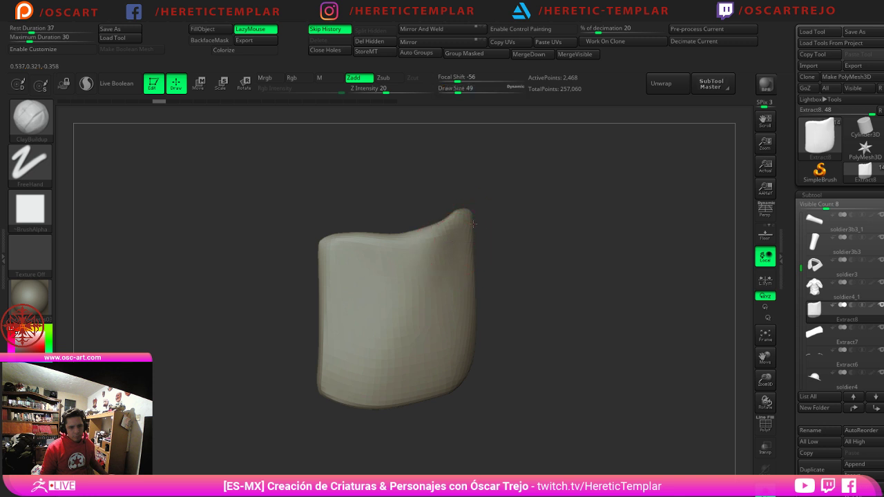
left_click_drag(465, 236, 410, 272)
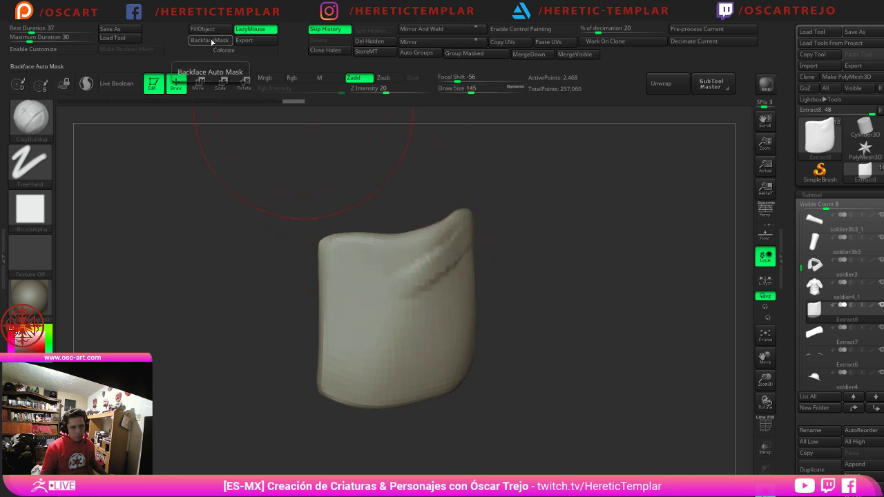
Step: Turn on BackfaceMask for ClayBuildup, inspect the pocket's back side and undo the diagonal fold
key("shift")
mouse_move(509, 255)
left_mouse_down()
mouse_move(620, 257)
mouse_move(610, 259)
left_mouse_up()
key("ctrl")
key("ctrl+z")
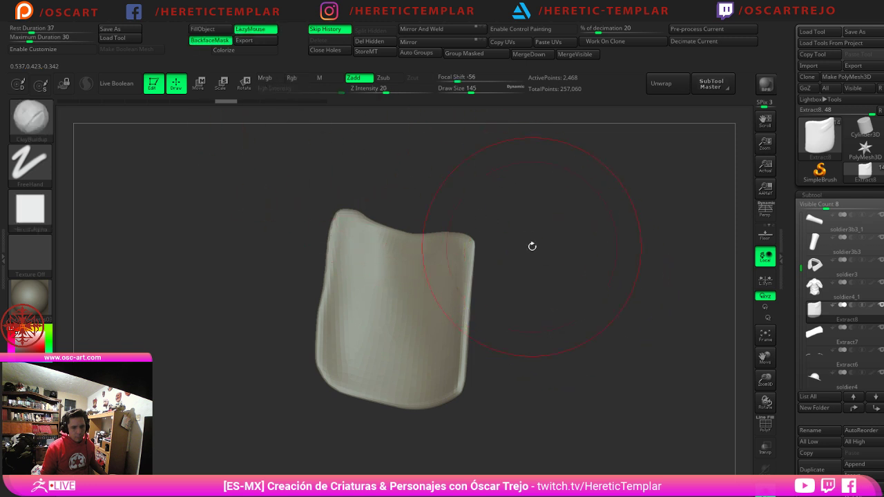
Step: Build up broad, soft volumes across the pocket's front with ClayBuildup, varying the draw size up to 251
mouse_move(532, 246)
left_mouse_down()
mouse_move(433, 270)
mouse_move(450, 255)
mouse_move(442, 256)
mouse_move(366, 281)
mouse_move(400, 273)
mouse_move(359, 311)
mouse_move(367, 359)
mouse_move(464, 353)
mouse_move(459, 348)
left_mouse_up()
key("s")
key("s")
left_click_drag(456, 316, 447, 274)
key("s")
mouse_move(442, 292)
left_mouse_down()
mouse_move(457, 292)
mouse_move(465, 324)
left_mouse_up()
key("s")
mouse_move(466, 326)
left_mouse_down()
mouse_move(449, 326)
mouse_move(456, 333)
left_mouse_up()
key("s")
mouse_move(452, 276)
left_mouse_down()
mouse_move(449, 338)
mouse_move(379, 291)
mouse_move(377, 360)
mouse_move(398, 375)
left_mouse_up()
key("s")
mouse_move(387, 304)
left_mouse_down()
mouse_move(448, 361)
mouse_move(390, 303)
mouse_move(431, 345)
left_mouse_up()
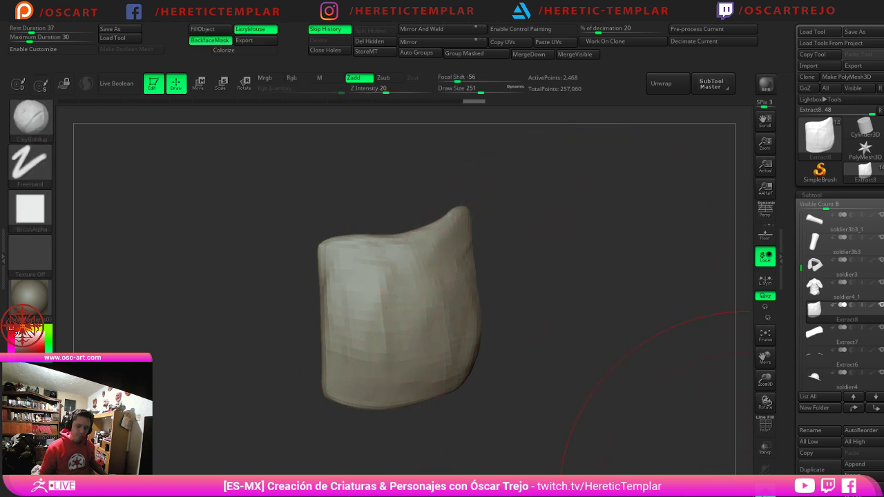
Step: Show the full figure again, set the draw size to 87, select the jacket and hide its lower sleeves around the pocket
left_click(764, 492)
key("s")
left_click_drag(396, 332, 379, 332)
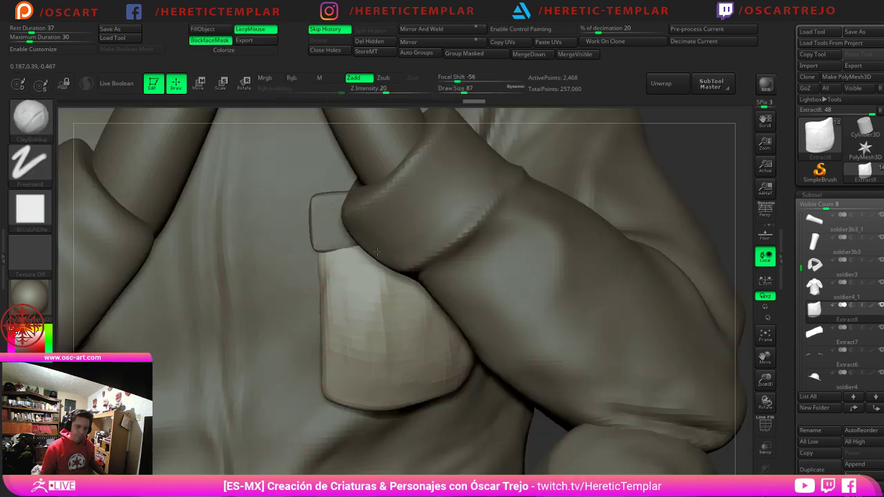
left_click(349, 241, "alt")
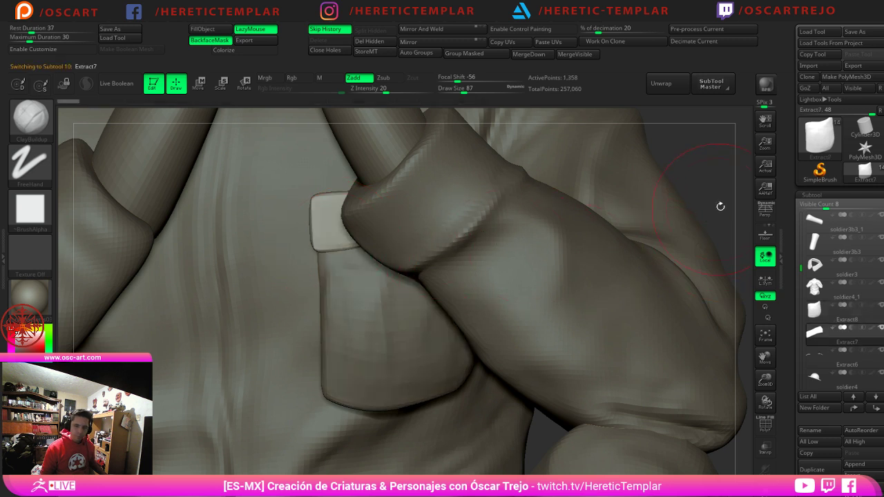
left_click_drag(720, 206, 674, 149, "alt")
left_click(387, 254, "alt")
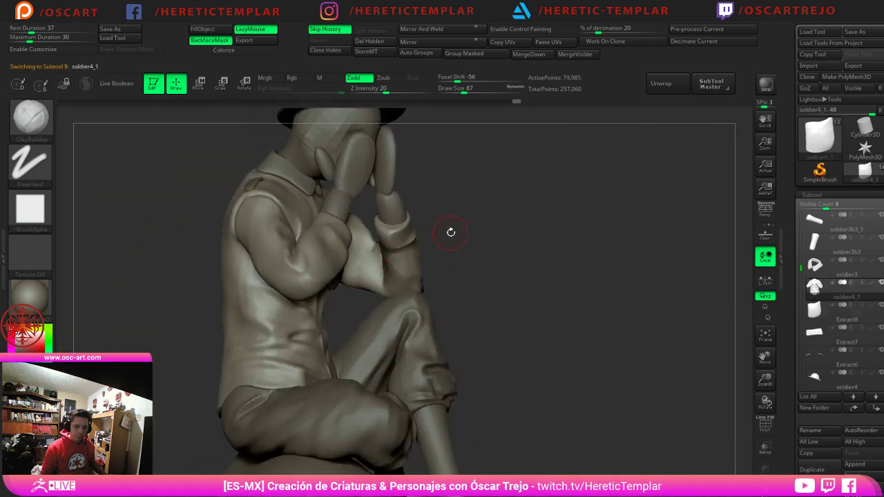
left_click_drag(450, 233, 343, 331)
mouse_move(476, 304)
left_mouse_down("shift")
mouse_move(455, 297)
mouse_move(509, 255)
mouse_move(506, 265)
left_mouse_up("shift")
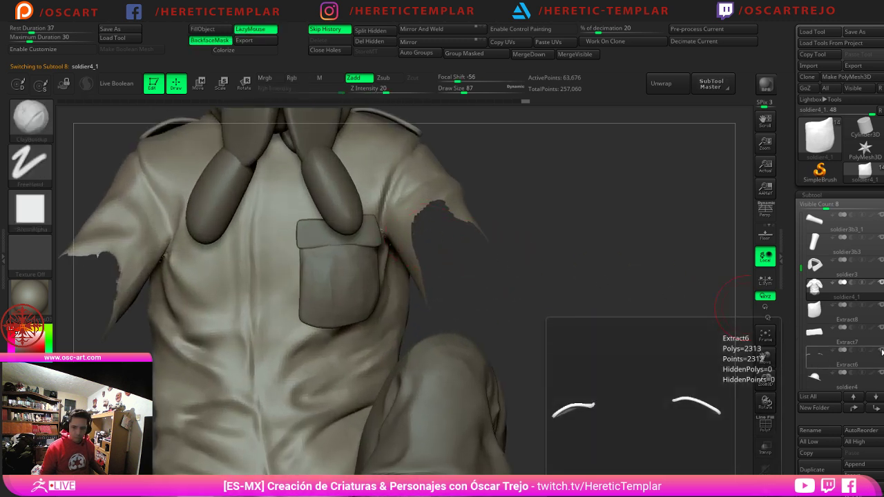
Step: Find the hands and forearms in the subtool list and hide them to expose the jacket's chest
left_click_drag(801, 266, 795, 233)
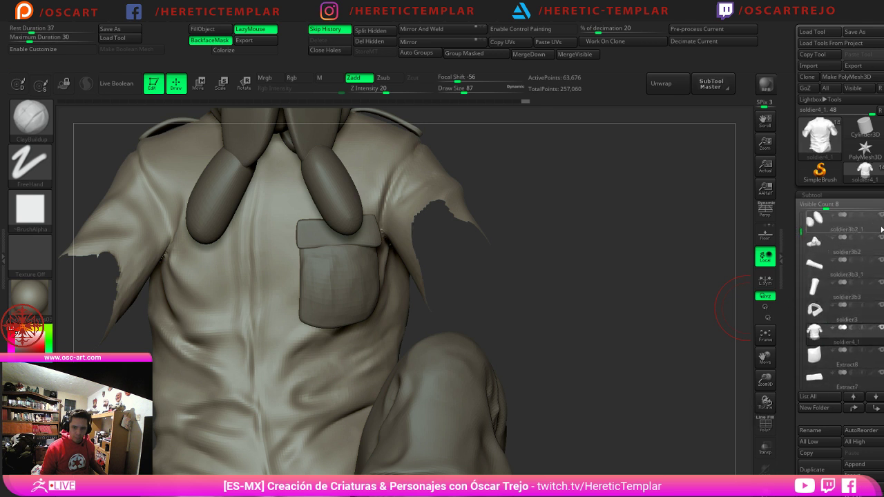
mouse_move(813, 242)
left_click_drag(801, 232, 800, 215)
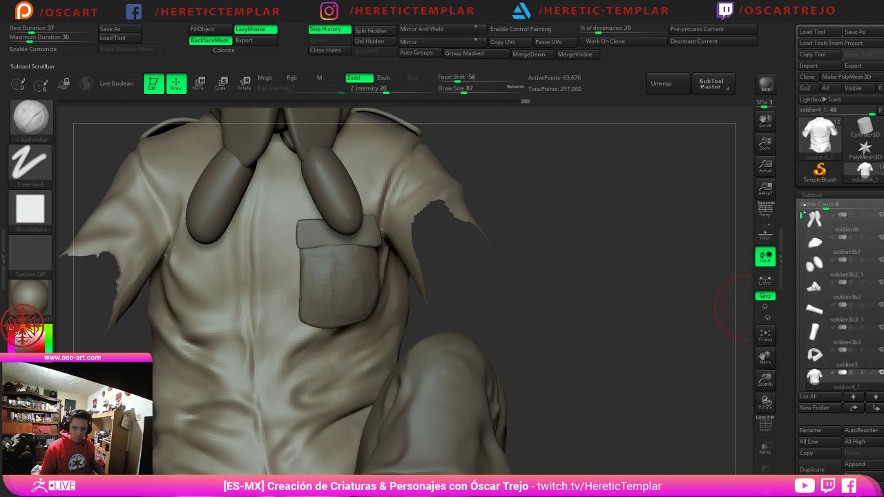
left_click(881, 216)
Step: Select the pocket flap and adjust its edges over the pocket with the Move brush at draw sizes 116 and 94
left_click(345, 277, "alt")
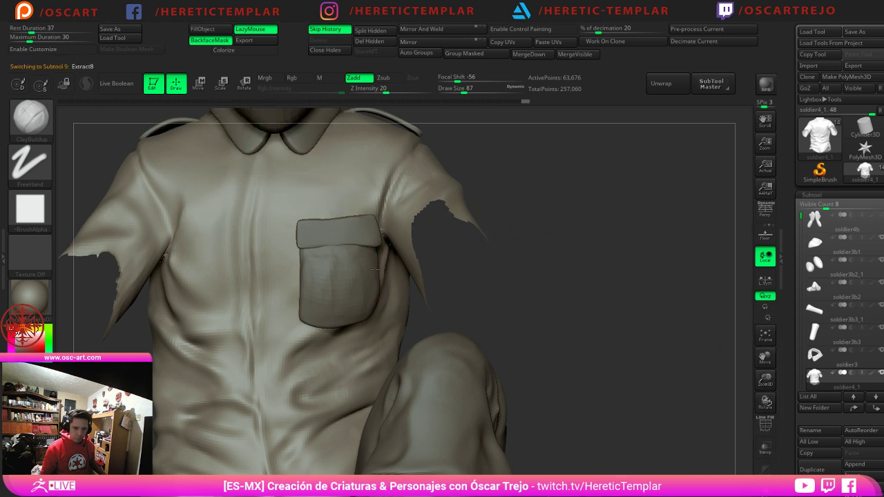
mouse_move(547, 231)
left_mouse_down("alt")
mouse_move(594, 247)
mouse_move(615, 288)
mouse_move(476, 282)
left_mouse_up("alt")
left_click(387, 251, "alt")
key("b")
key("m")
key("v")
key("s")
left_click_drag(420, 271, 413, 271)
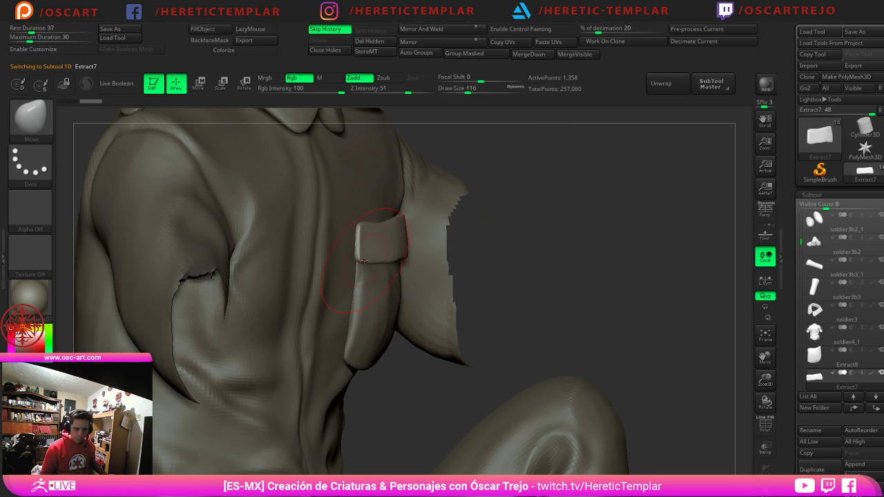
left_click_drag(506, 259, 556, 257)
mouse_move(442, 257)
left_mouse_down()
mouse_move(427, 271)
mouse_move(433, 261)
left_mouse_up()
key("s")
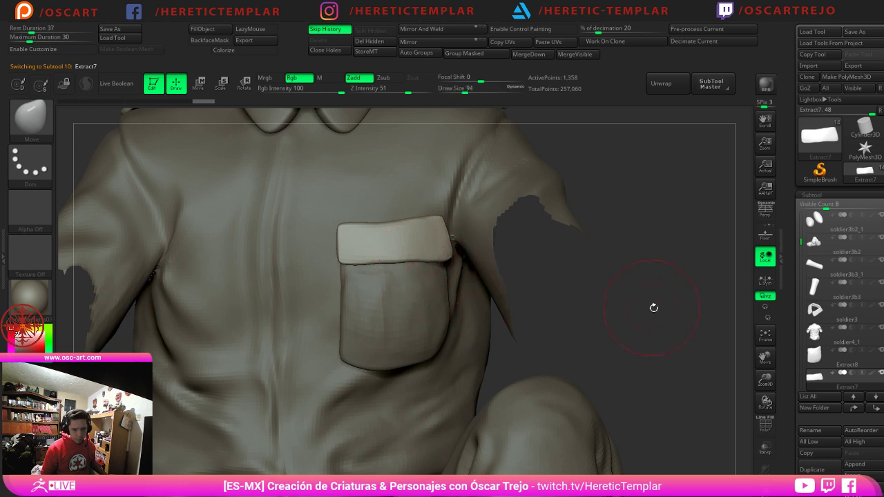
left_click_drag(653, 308, 598, 283, "alt")
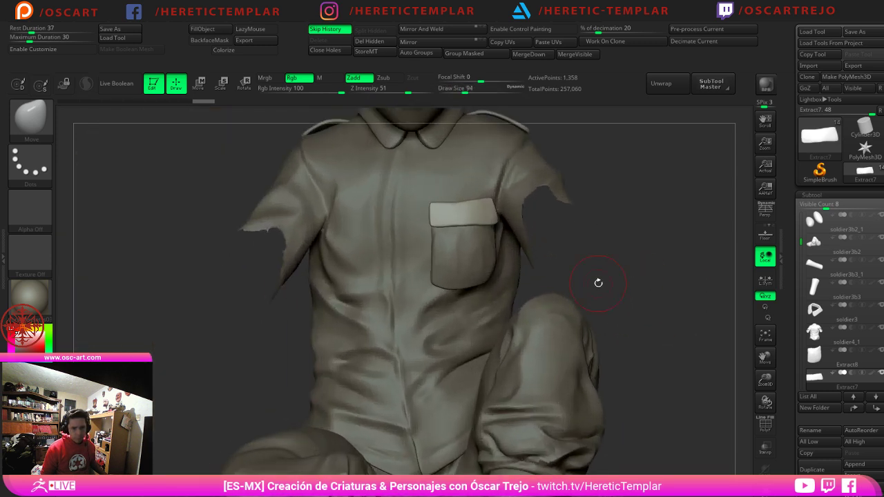
Step: Select the chest pocket body, centre the gizmo on it and duplicate it across to the opposite side of the chest
left_click(461, 254, "alt")
key("w")
left_click_drag(613, 191, 634, 234, "alt")
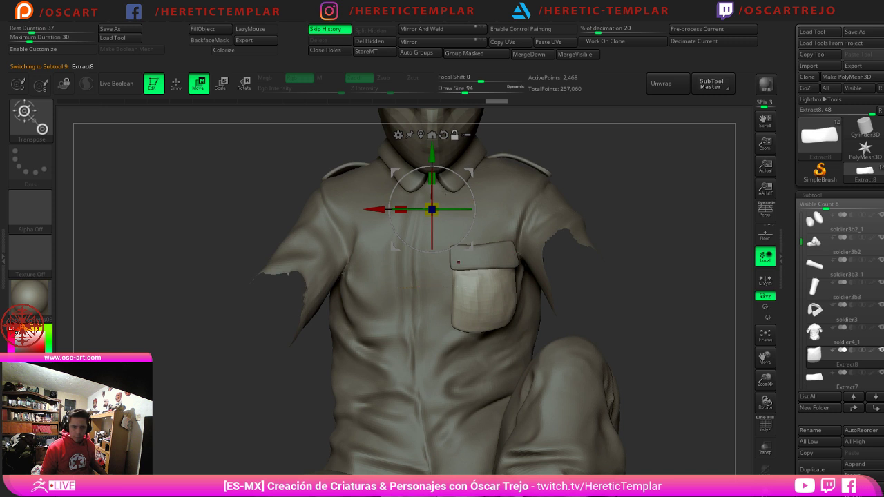
left_click(431, 134)
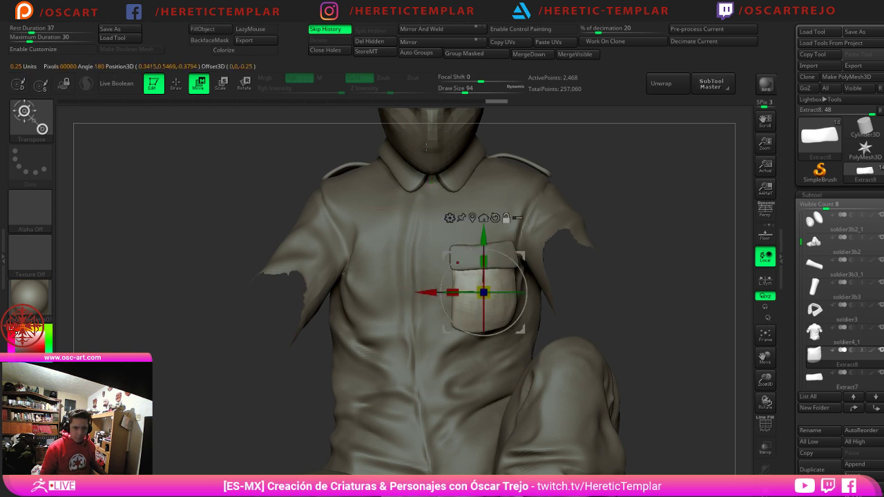
left_click_drag(428, 292, 318, 286)
mouse_move(394, 294)
left_mouse_down()
mouse_move(369, 294)
mouse_move(385, 293)
left_mouse_up()
Step: Raise the Move brush's draw size to 149 and nudge the duplicated pocket's placement on the chest with the gizmo
key("q")
key("bracketright")
key("bracketright")
key("w")
left_click_drag(400, 263, 406, 268)
key("q")
Step: Adjust the duplicated pocket's shape against the jacket's chest with the Move brush at draw size 257, working from front and side
mouse_move(290, 373)
left_mouse_down()
mouse_move(317, 356)
mouse_move(376, 352)
left_mouse_up()
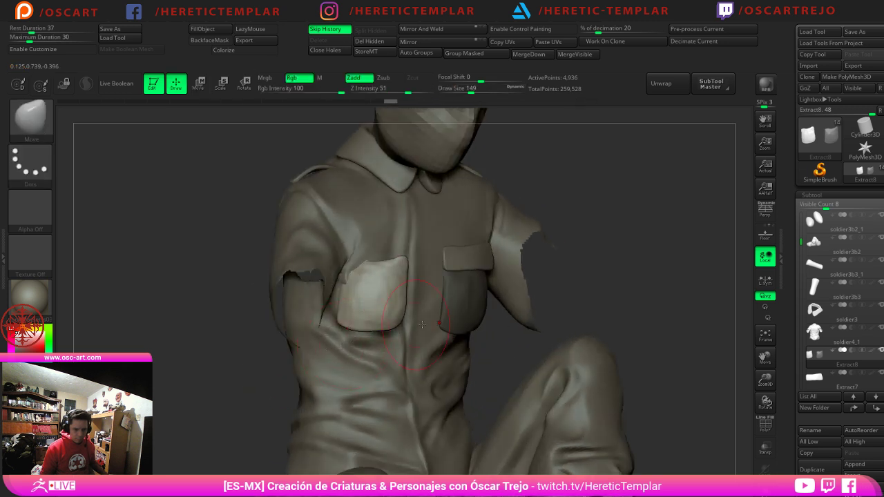
left_click_drag(667, 319, 622, 319, "shift")
key("s")
mouse_move(363, 295)
left_mouse_down()
mouse_move(379, 295)
mouse_move(362, 302)
left_mouse_up()
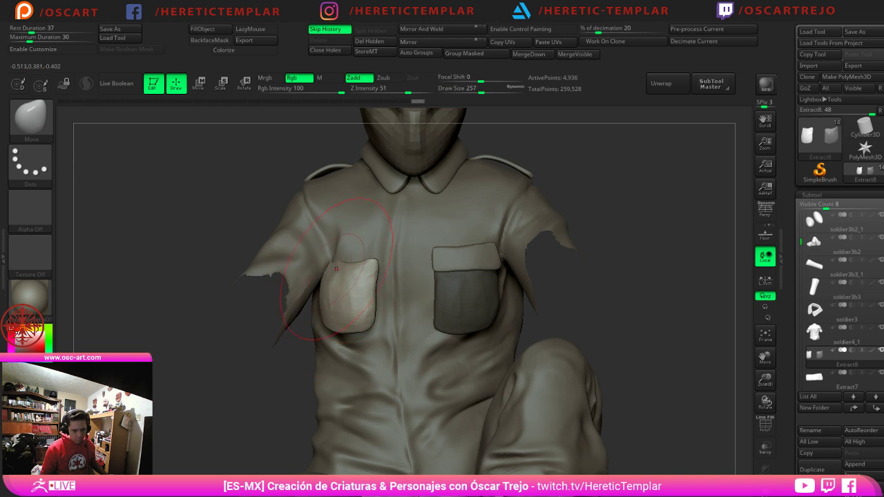
mouse_move(232, 376)
left_mouse_down()
mouse_move(301, 360)
mouse_move(340, 305)
left_mouse_up()
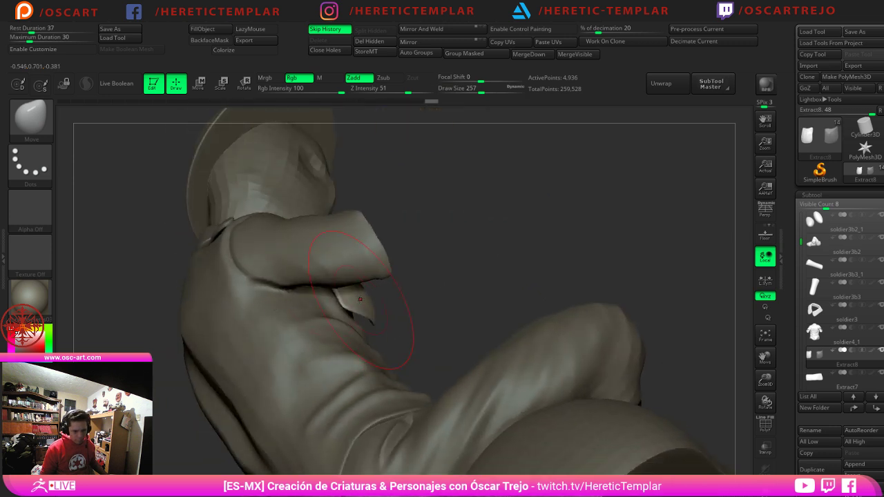
left_click_drag(430, 304, 450, 304)
key("s")
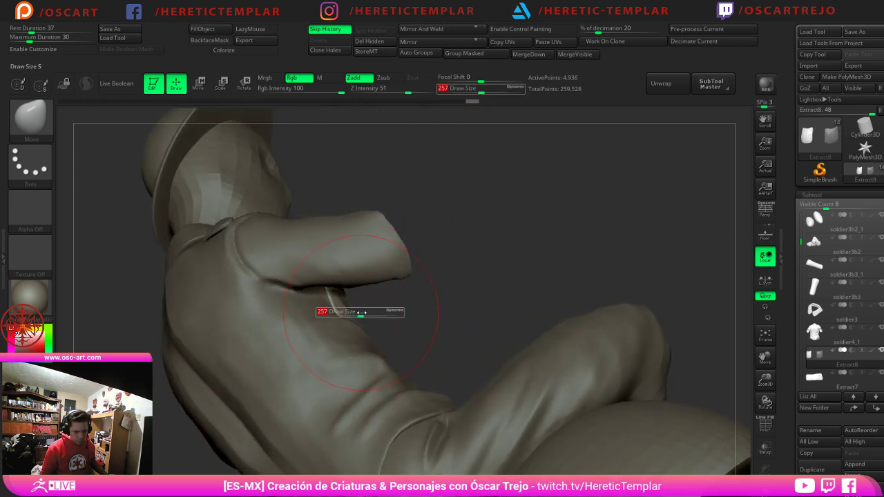
Step: Reshape the unmasked chest pocket's inner edge and top corner with the Move brush at draw sizes 136 and 192
left_click_drag(361, 312, 357, 312)
mouse_move(442, 305)
left_mouse_down()
mouse_move(393, 311)
mouse_move(381, 297)
mouse_move(382, 269)
mouse_move(380, 299)
left_mouse_up()
key("s")
key("s")
key("s")
key("bracketleft")
key("bracketleft")
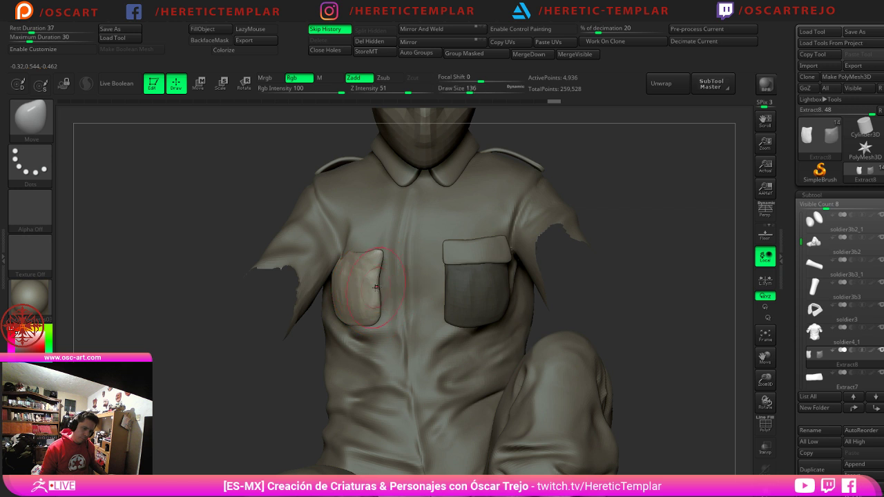
key("s")
left_click_drag(378, 275, 364, 258)
left_click(384, 261)
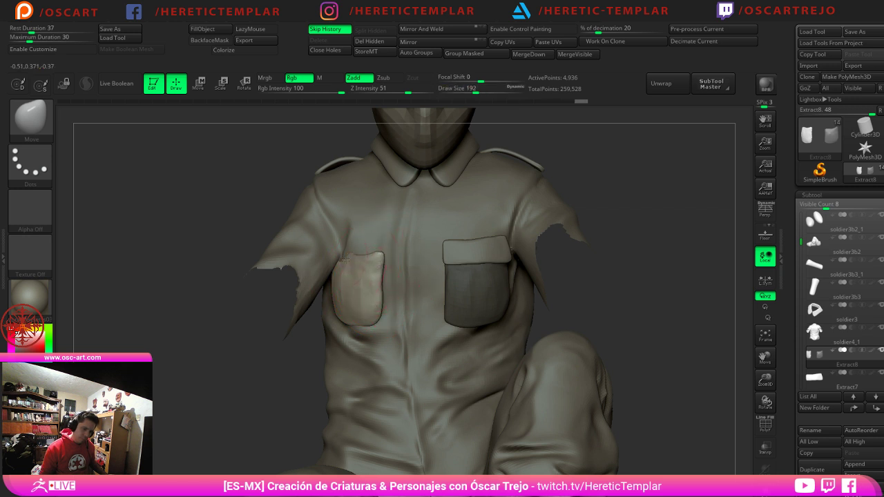
Step: Refine the unmasked pocket's lower outer corner and top edge at draw sizes 163 and 154
key("bracketleft")
left_click_drag(341, 327, 337, 325)
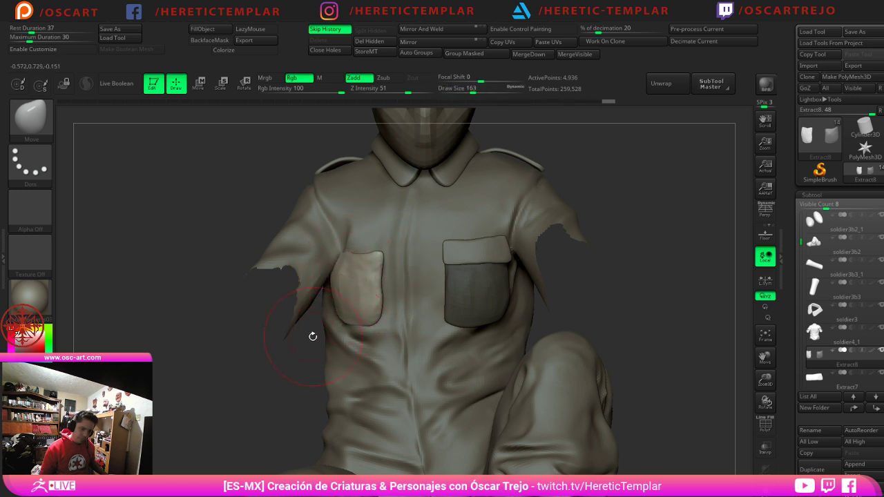
key("s")
left_click(373, 288)
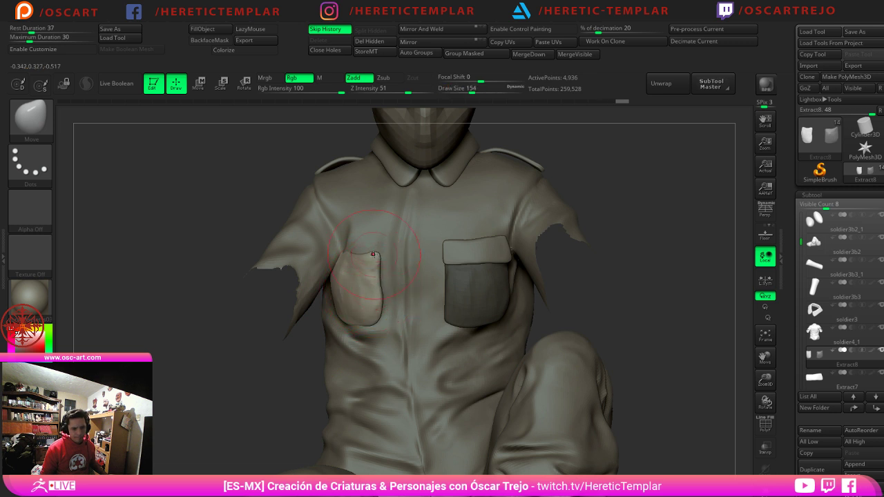
Step: Adjust the unmasked pocket's profile from the side with draw size 132 so it follows the shirt surface
left_click_drag(588, 321, 452, 322)
key("s")
left_click(387, 272)
mouse_move(389, 264)
left_mouse_down()
mouse_move(420, 264)
mouse_move(403, 268)
mouse_move(389, 291)
mouse_move(400, 313)
left_mouse_up()
key("s")
left_click(392, 290)
left_click_drag(330, 324, 336, 364)
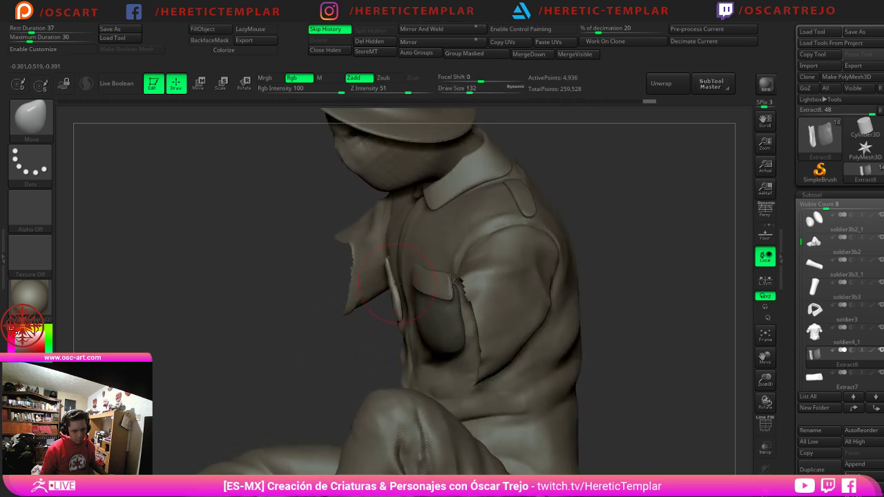
mouse_move(394, 283)
left_mouse_down()
mouse_move(399, 274)
mouse_move(381, 275)
mouse_move(392, 273)
left_mouse_up()
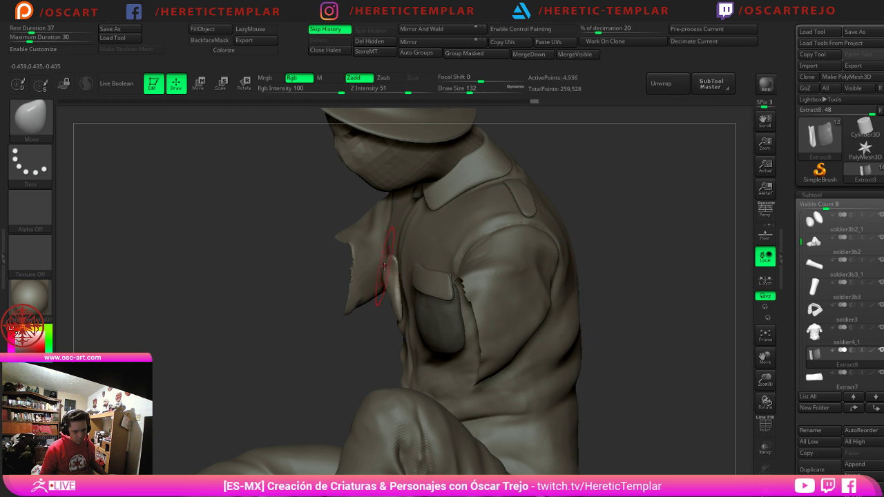
Step: Pull out the unmasked pocket's upper outer area from the front to even out its outline
left_click_drag(309, 315, 384, 284)
left_click_drag(308, 316, 308, 324)
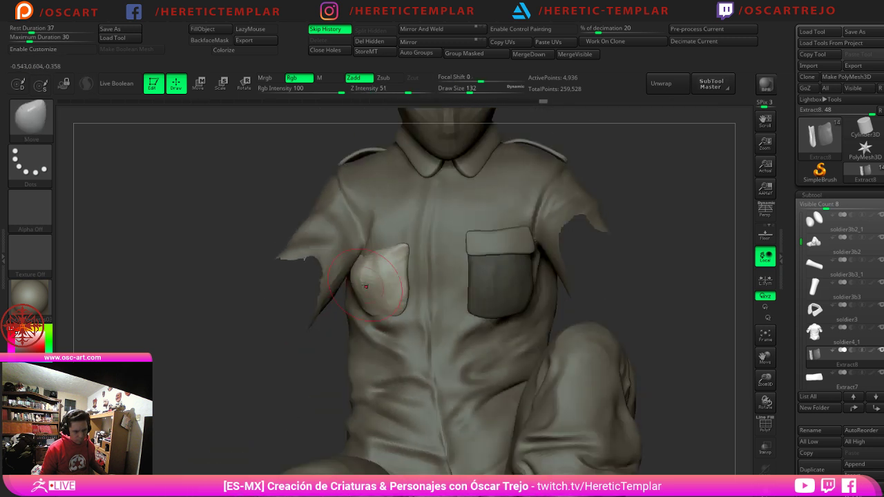
mouse_move(360, 282)
left_mouse_down()
mouse_move(371, 275)
mouse_move(366, 254)
mouse_move(405, 249)
left_mouse_up()
key("s")
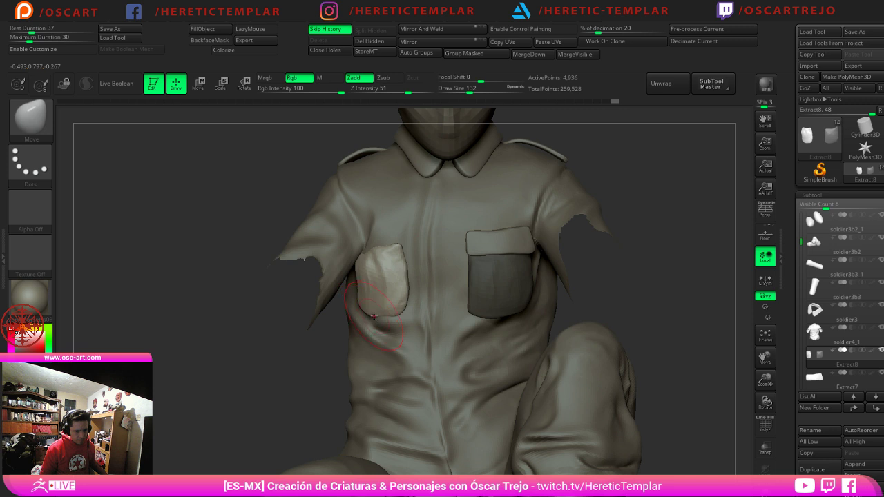
Step: Refine the unmasked pocket's inner edge and lower inner corner with the Move brush at draw sizes 158 and 112
left_click_drag(279, 364, 348, 305)
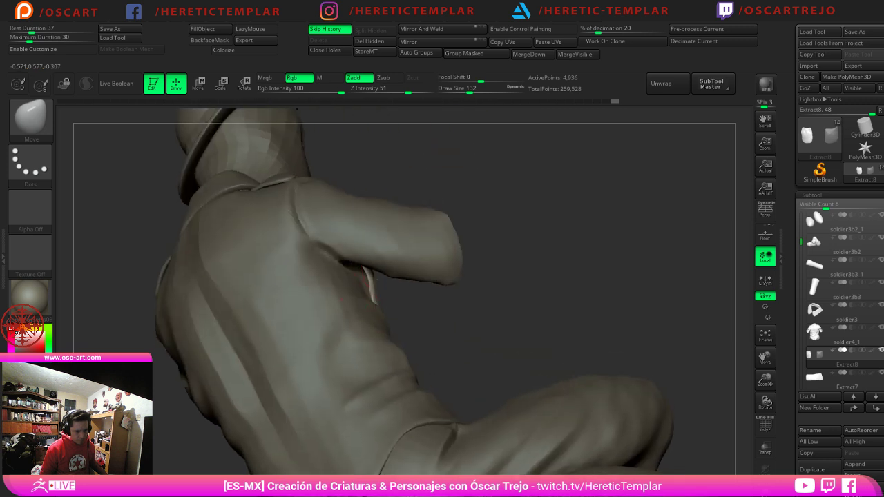
mouse_move(449, 304)
left_mouse_down("alt")
mouse_move(498, 281)
mouse_move(449, 311)
left_mouse_up("alt")
mouse_move(594, 292)
left_mouse_down("alt")
mouse_move(591, 330)
mouse_move(580, 332)
left_mouse_up("alt")
key("s")
left_click_drag(425, 274, 409, 259)
key("s")
left_click(404, 263)
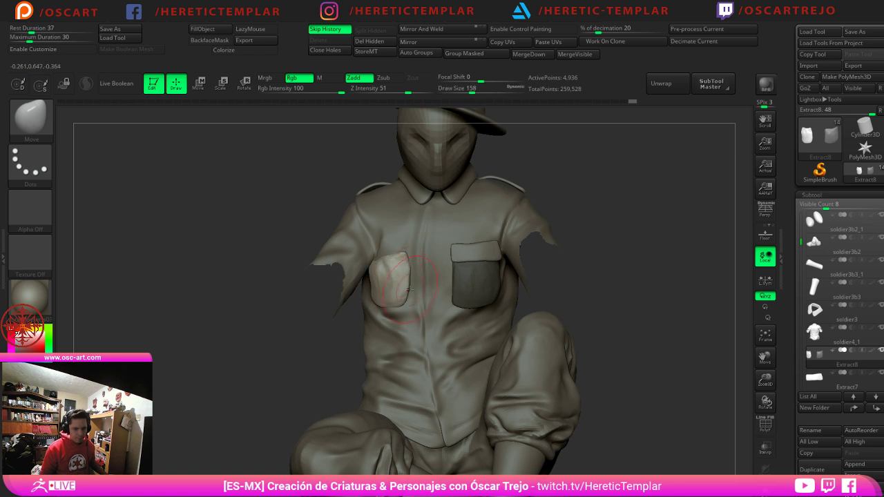
key("s")
left_click_drag(407, 297, 406, 297)
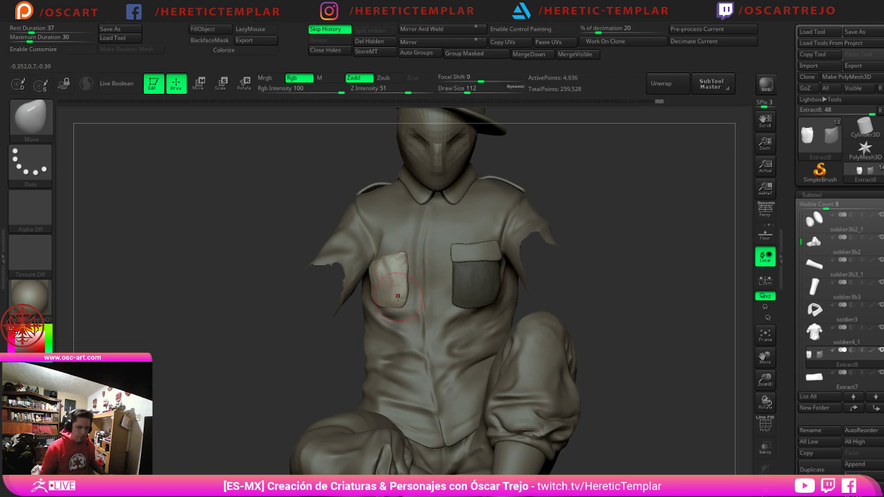
Step: Enlarge the Move brush to draw size 202 and adjust the unmasked pocket's lower outer corner against the shirt
key("]")
key("]")
key("]")
key("]")
key("]")
key("]")
key("]")
key("]")
key("]")
left_click_drag(285, 318, 333, 325)
left_click_drag(369, 303, 374, 303)
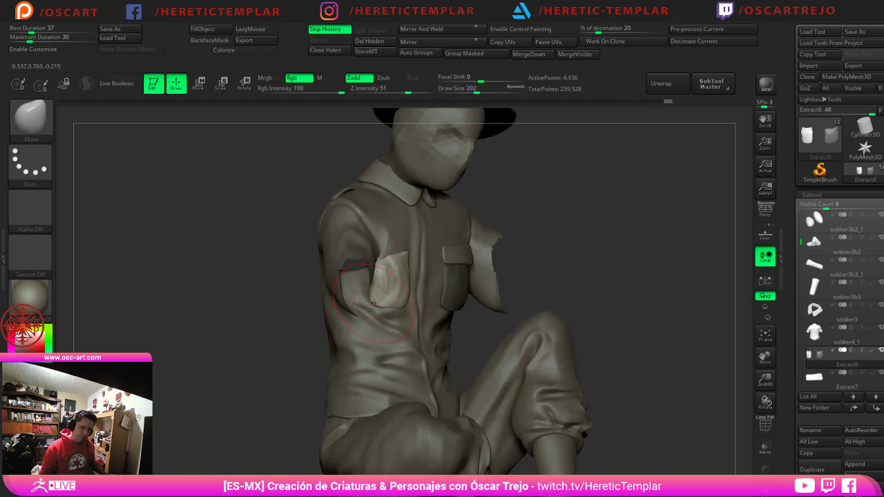
Step: Clear the mask from the chest pockets
left_click_drag(601, 305, 598, 278, "alt")
left_click_drag(598, 277, 568, 276, "shift")
left_click_drag(564, 237, 600, 276, "alt")
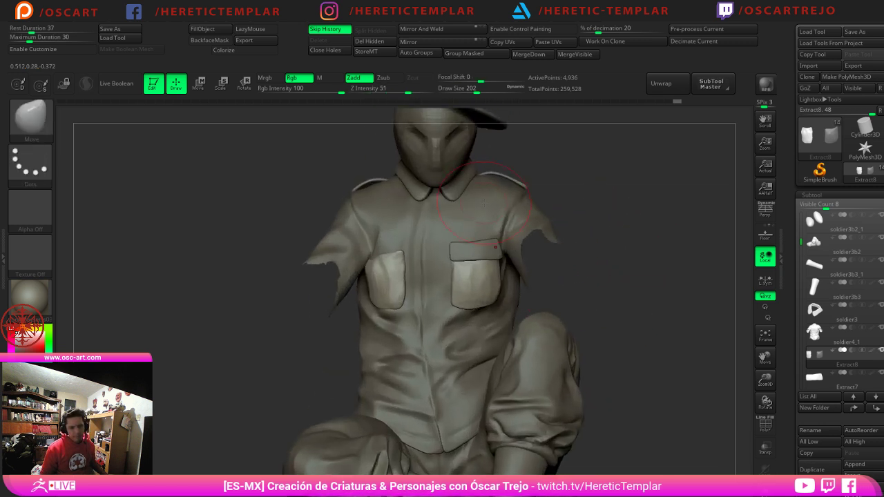
Step: Select the pocket flap and duplicate it horizontally across the chest above the reshaped pocket
left_click(473, 257, "alt")
key("w")
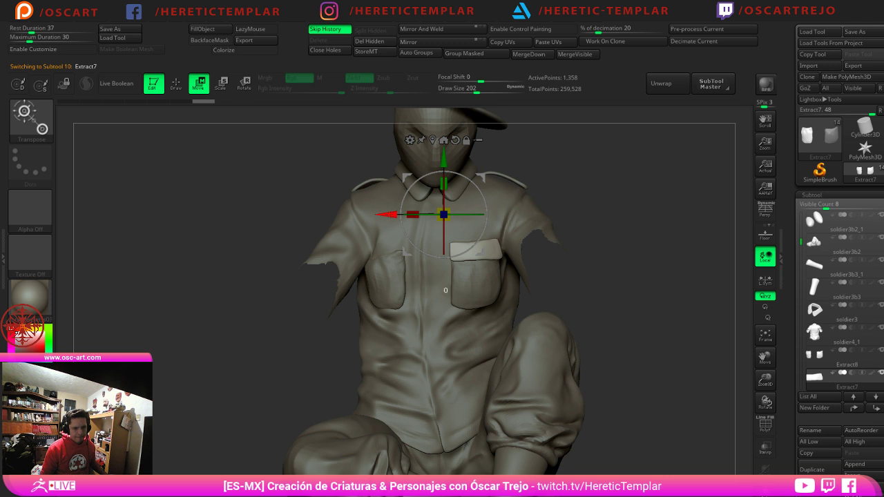
left_click_drag(390, 214, 302, 215, "ctrl")
Step: Rotate the duplicated flap to match the angle of the chest above the pocket
left_click_drag(250, 326, 205, 279)
left_click(343, 140)
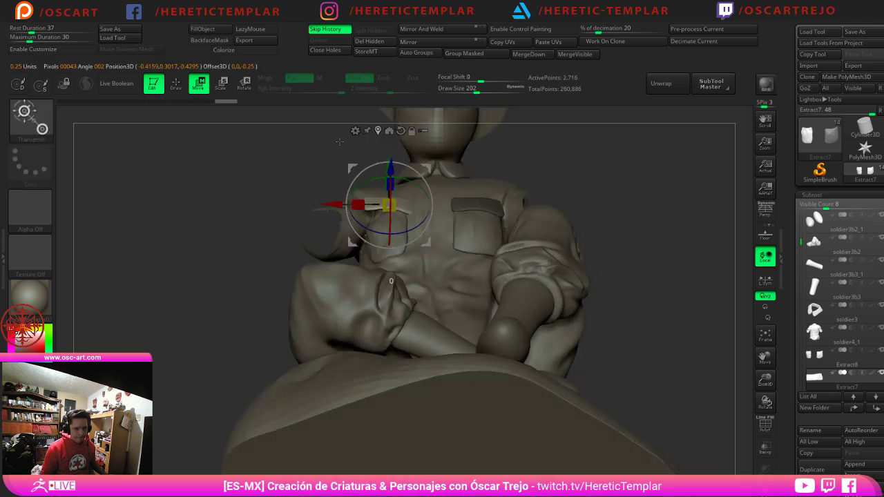
left_click_drag(404, 179, 374, 174)
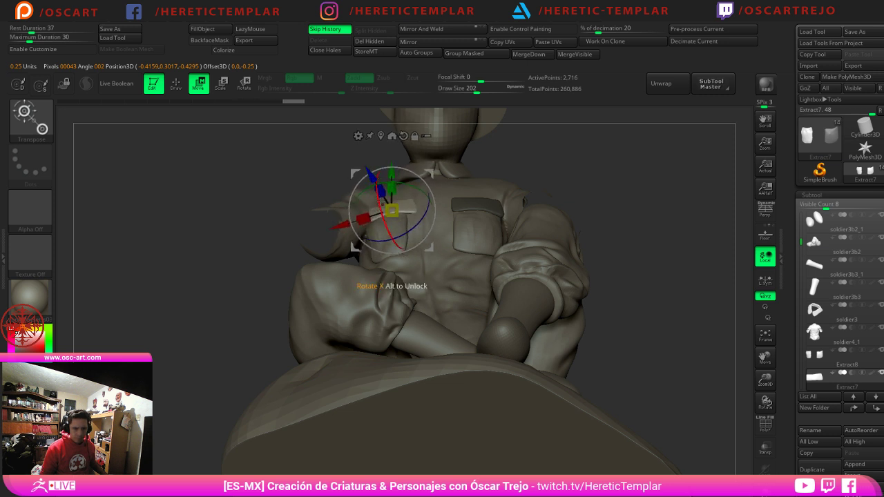
key("q")
Step: Fit the duplicated flap to the chest from the front and side with the Move brush at draw sizes 268 and 192
left_click_drag(266, 244, 271, 293)
key("]")
key("]")
key("]")
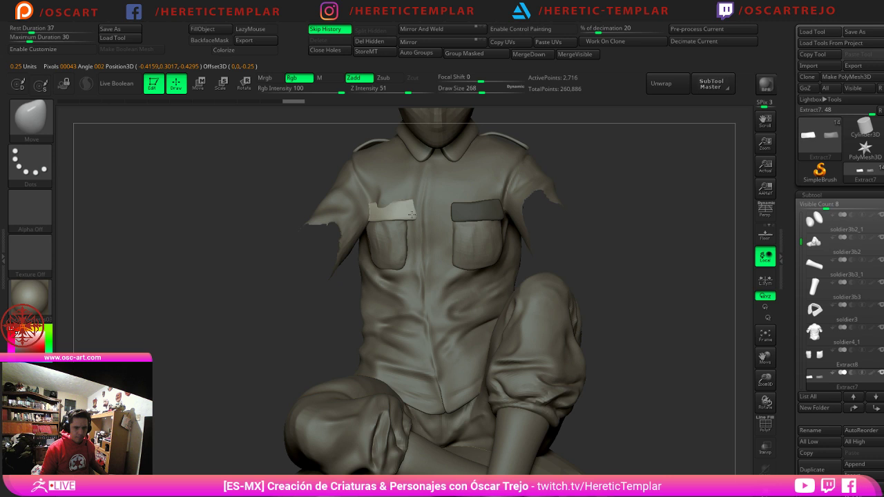
left_click_drag(401, 217, 396, 217)
left_click_drag(284, 265, 325, 214)
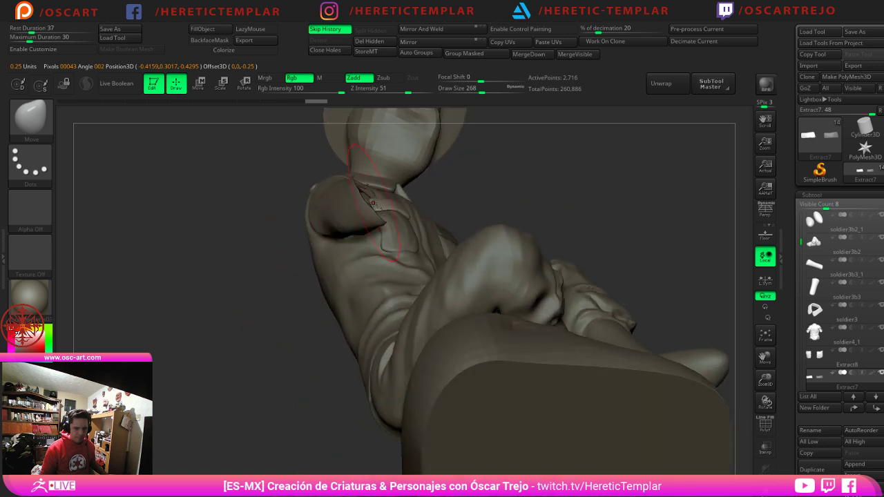
key("s")
left_click(396, 207)
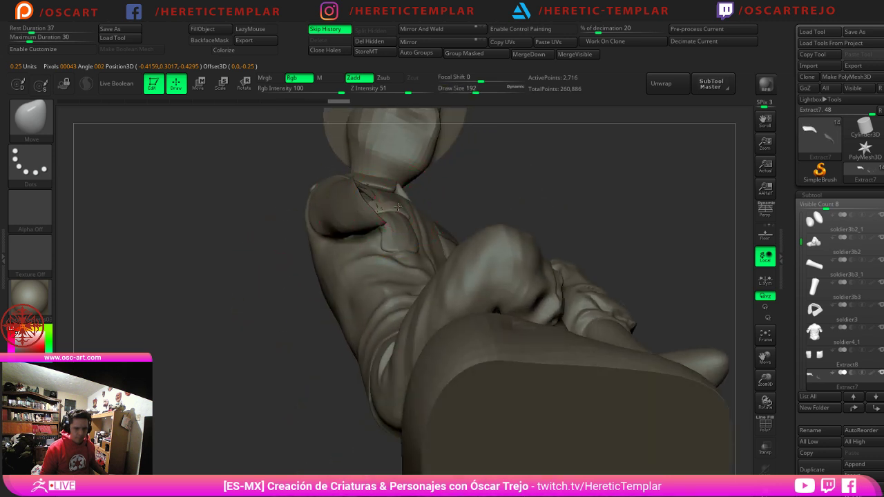
Step: Adjust the duplicated flap's inner end and lower edge over the pocket at draw sizes 145 and 154
left_click_drag(547, 173, 507, 228)
key("s")
left_click(427, 217)
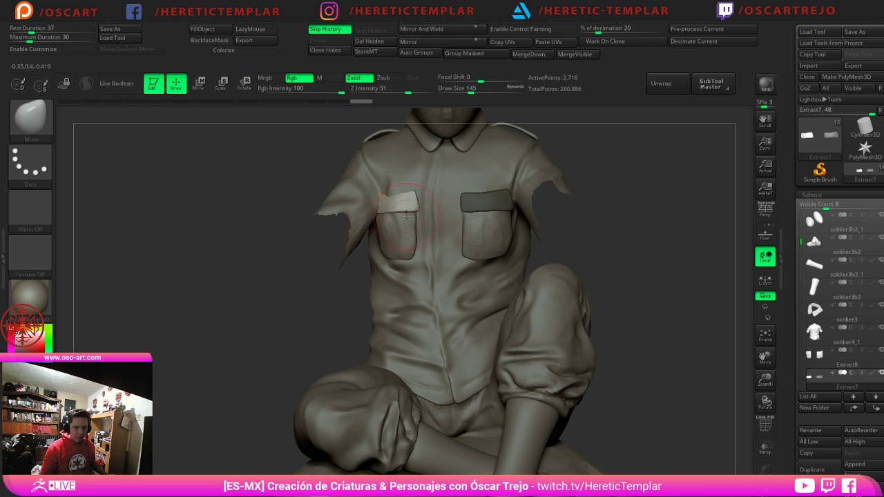
mouse_move(621, 217)
left_mouse_down("alt")
mouse_move(588, 259)
mouse_move(602, 268)
mouse_move(590, 327)
left_mouse_up("alt")
key("s")
left_click(389, 273)
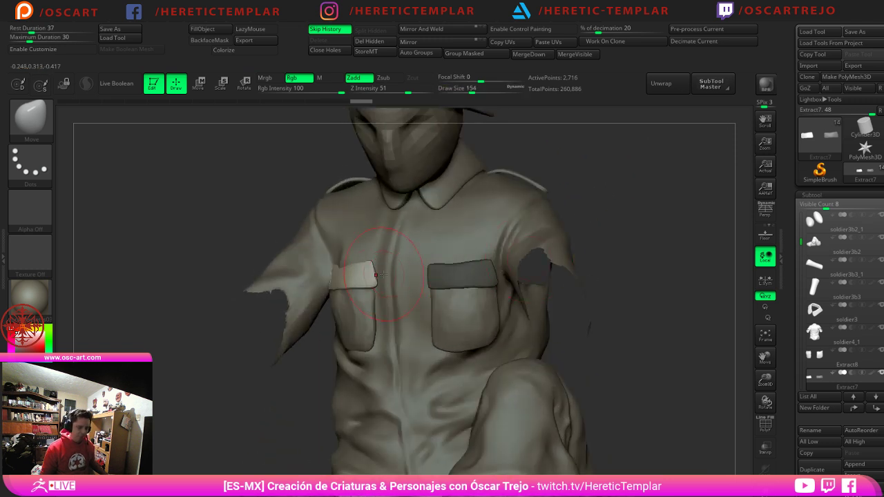
Step: Refine the duplicated flap's outer part, undo the last stroke and clear the mask from the flaps
mouse_move(347, 273)
left_mouse_down()
mouse_move(375, 286)
mouse_move(369, 268)
mouse_move(333, 284)
left_mouse_up()
key("s")
left_click(373, 276)
key("s")
left_click(343, 280)
key("ctrl+z")
left_click_drag(291, 355, 321, 339, "ctrl")
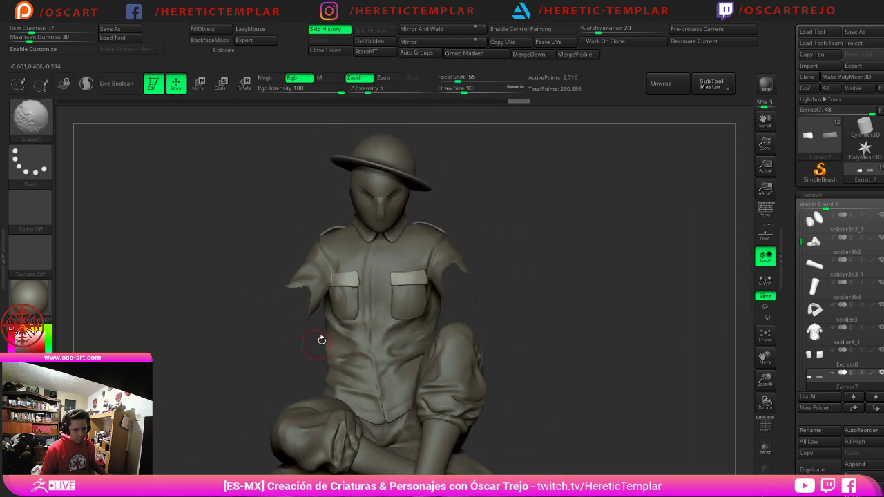
Step: Select the chest pockets and widen the lower outer corner of the pocket under the duplicated flap at draw size 124
left_click_drag(579, 301, 579, 330, "alt")
left_click(336, 323, "alt")
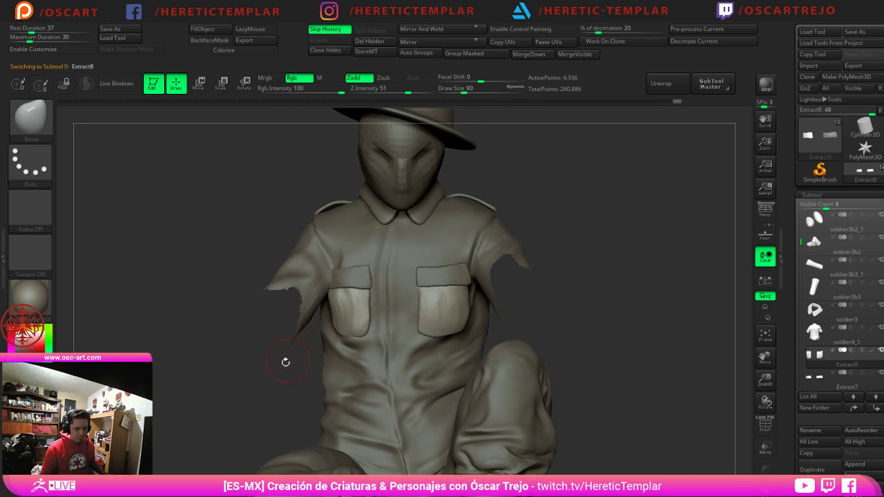
left_click_drag(286, 361, 324, 331)
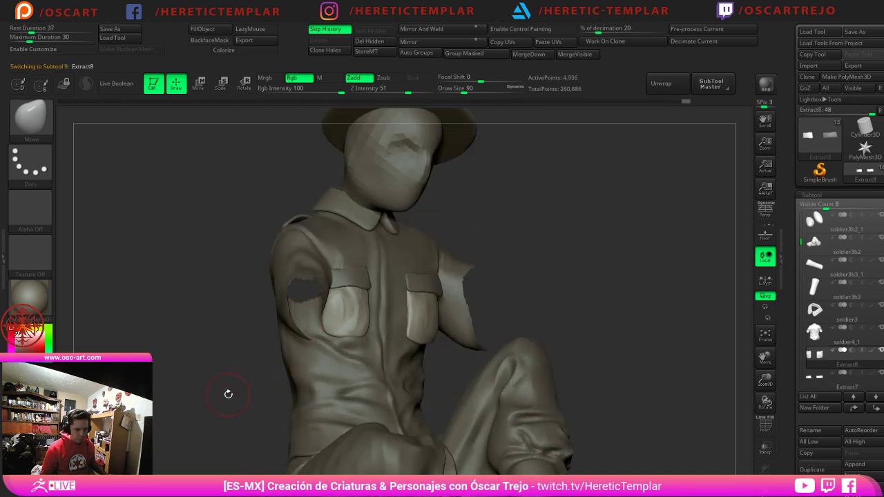
left_click_drag(229, 394, 301, 346)
key("bracketright")
left_click_drag(461, 322, 377, 334)
left_click_drag(281, 357, 317, 333)
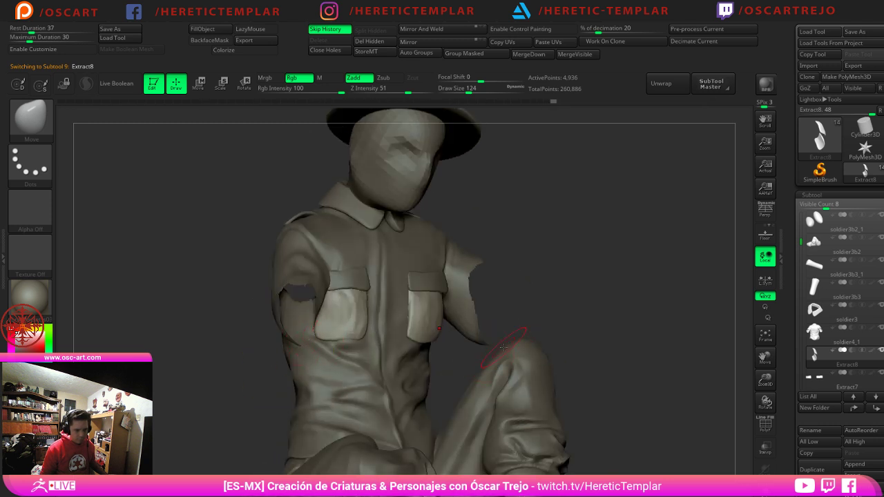
Step: Try further Move brush adjustments at draw size 140 on the pocket beneath the duplicated flap
right_click_drag(504, 348, 451, 329)
key("s")
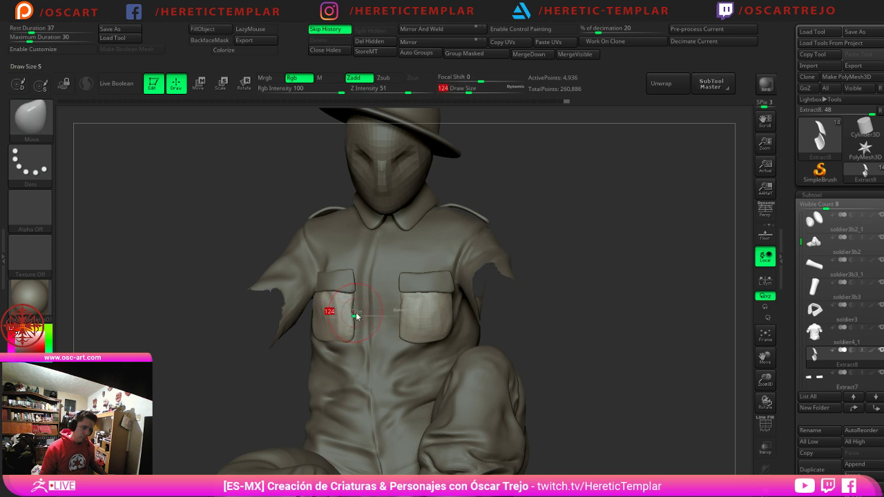
left_click_drag(356, 313, 355, 313)
left_click_drag(355, 314, 357, 325)
key("s")
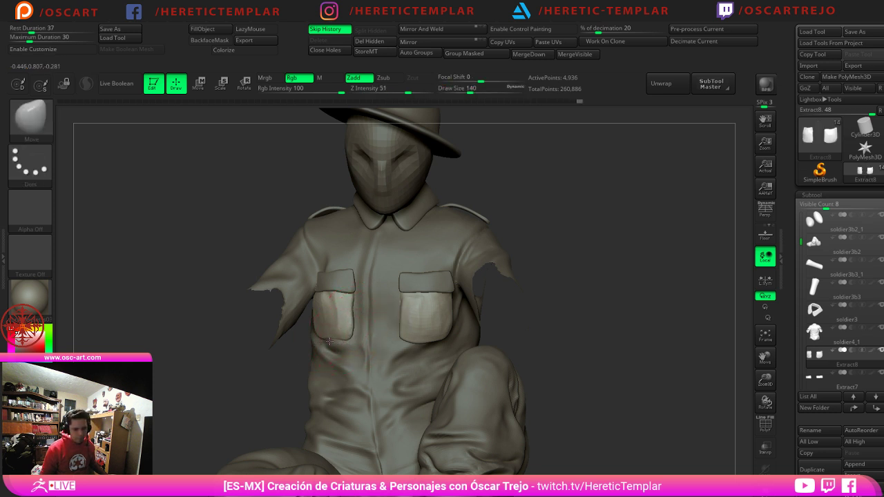
left_click_drag(329, 341, 340, 340)
key("ctrl+z")
key("ctrl+z")
Step: Select the trousers and the shirt and unhide their hidden parts, including the sleeves
left_click_drag(267, 375, 268, 304, "alt")
mouse_move(497, 325)
left_mouse_down()
mouse_move(522, 316)
mouse_move(523, 293)
mouse_move(541, 316)
left_mouse_up()
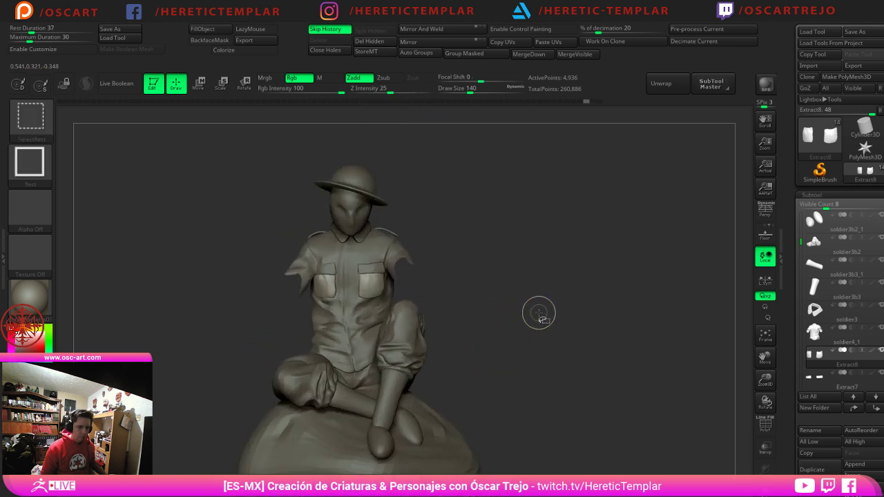
left_click(414, 317, "alt")
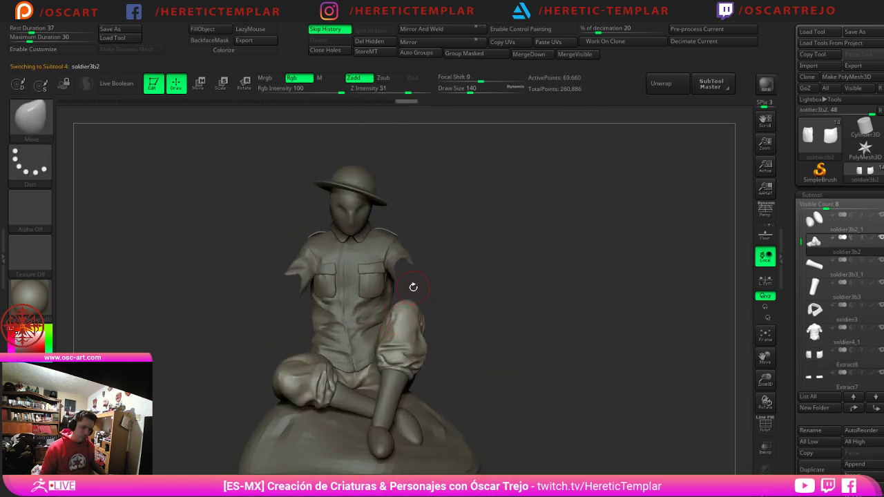
left_click(395, 252, "alt")
left_click(456, 246, "ctrl+shift")
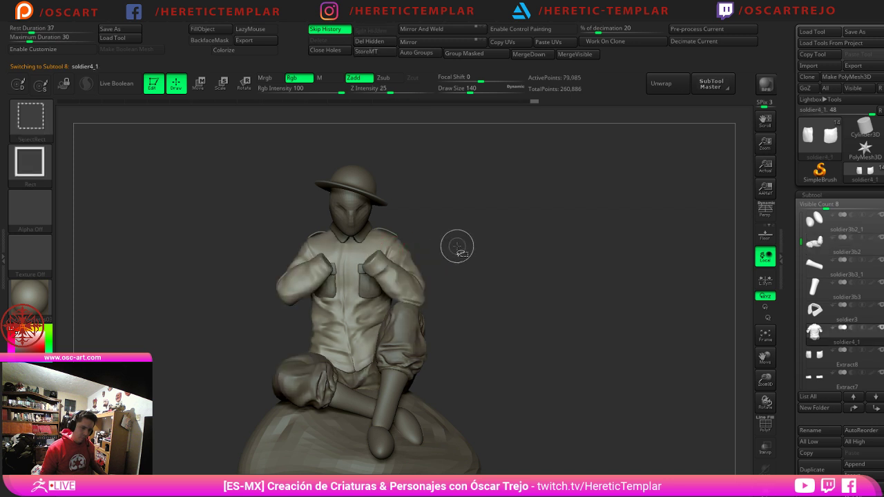
mouse_move(535, 250)
left_mouse_down("alt")
mouse_move(531, 273)
mouse_move(541, 262)
mouse_move(528, 253)
mouse_move(612, 239)
mouse_move(584, 213)
mouse_move(417, 226)
left_mouse_up("alt")
Step: Select the chest pockets and set the IMM ModelKit insert-mesh brush as the active brush
key("b")
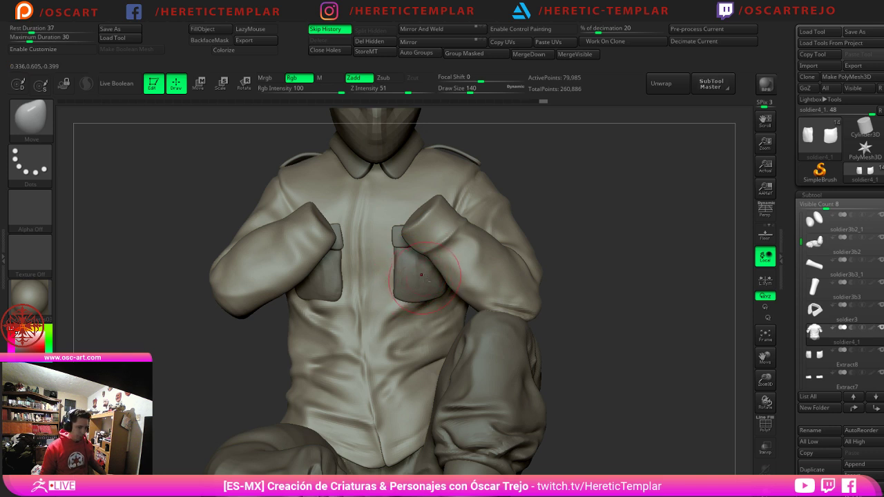
left_click(426, 277, "alt")
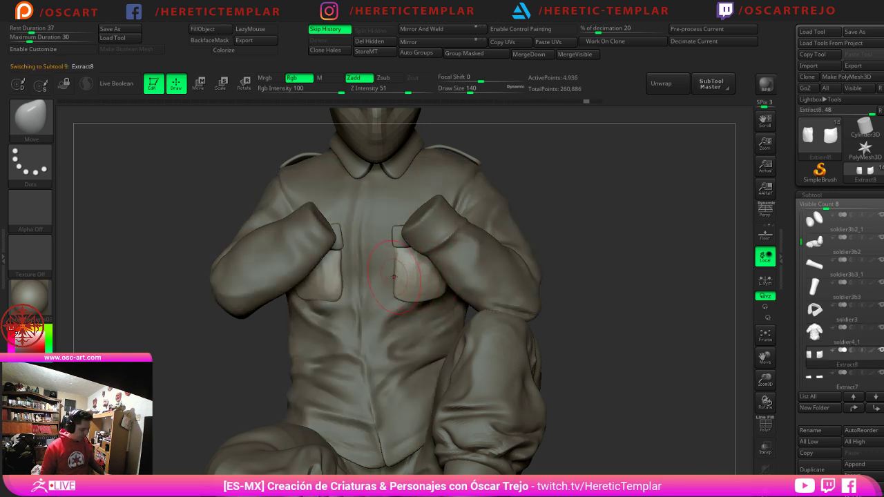
key("b")
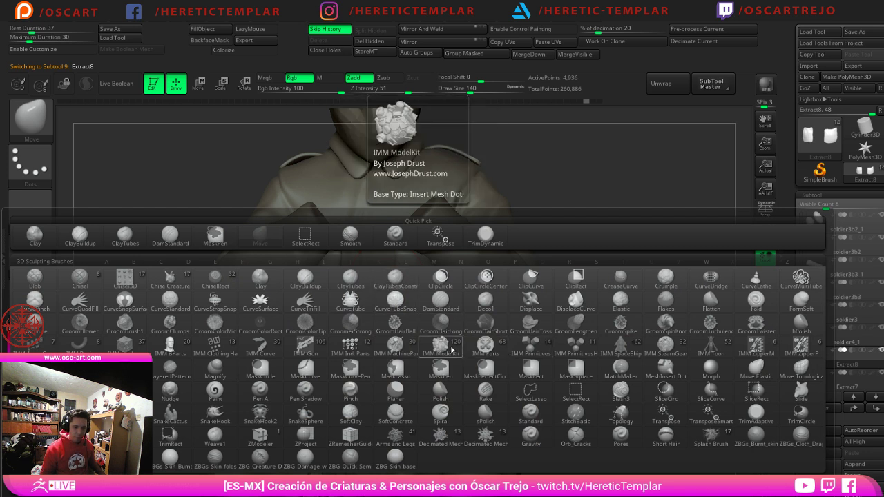
left_click(423, 351)
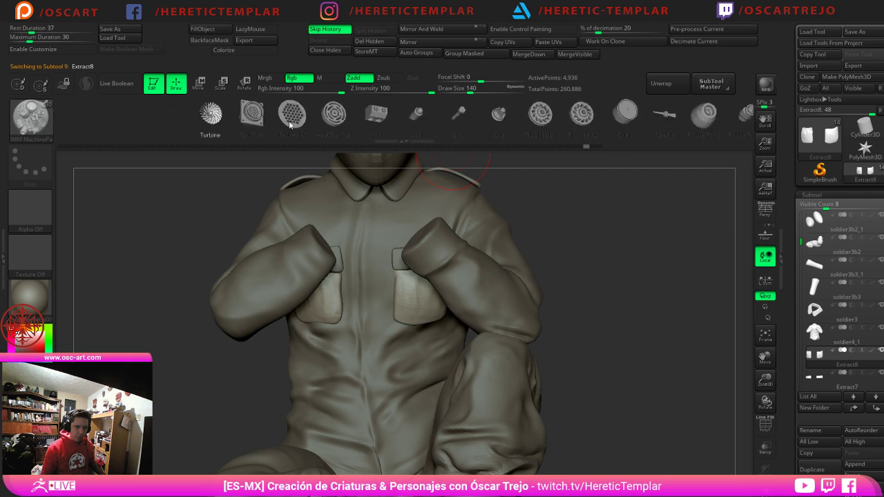
key("b")
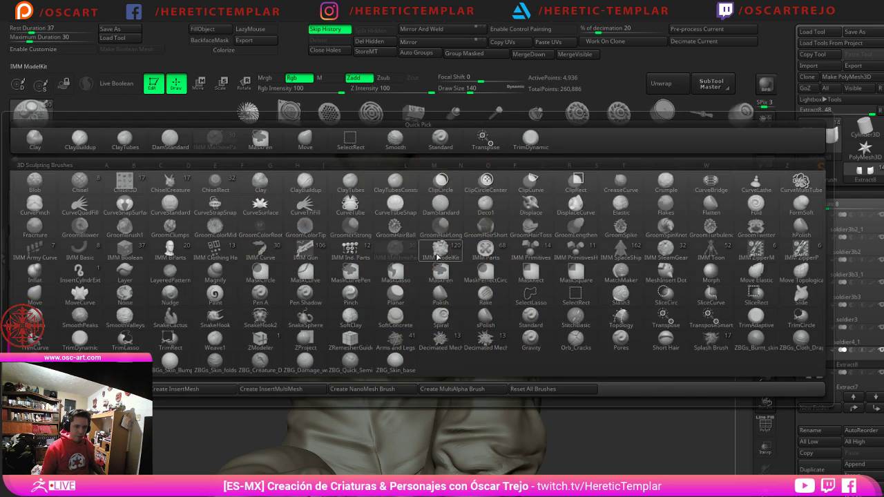
left_click(438, 253)
Step: Browse the IMM ModelKit parts and choose the domed Fasteners_8 mesh for the shirt buttons
left_click(542, 120)
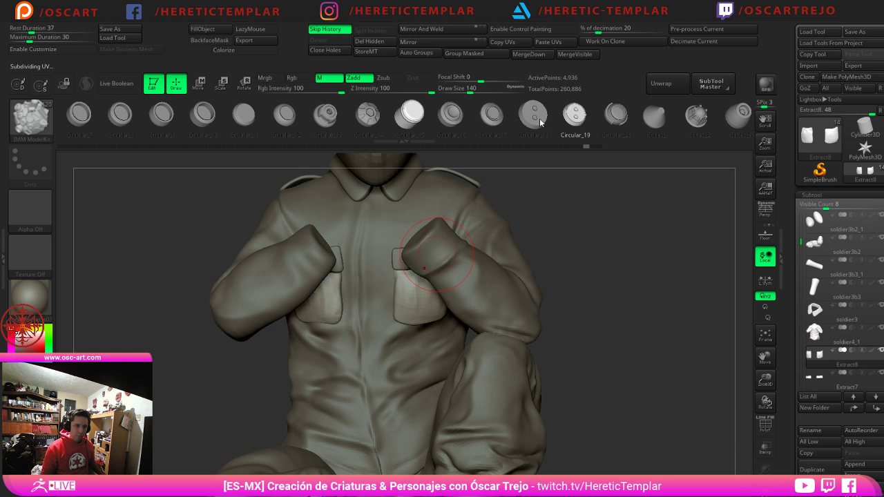
left_click_drag(534, 120, 271, 140)
left_click_drag(521, 129, 291, 147)
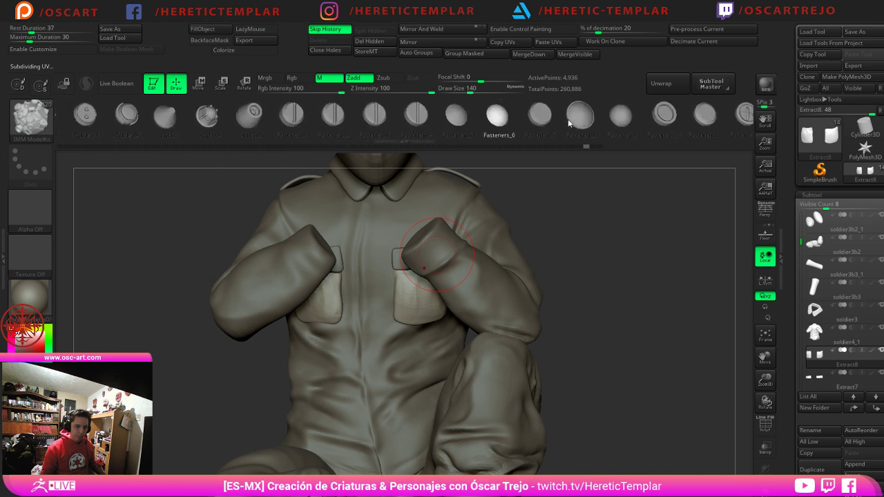
left_click(581, 122)
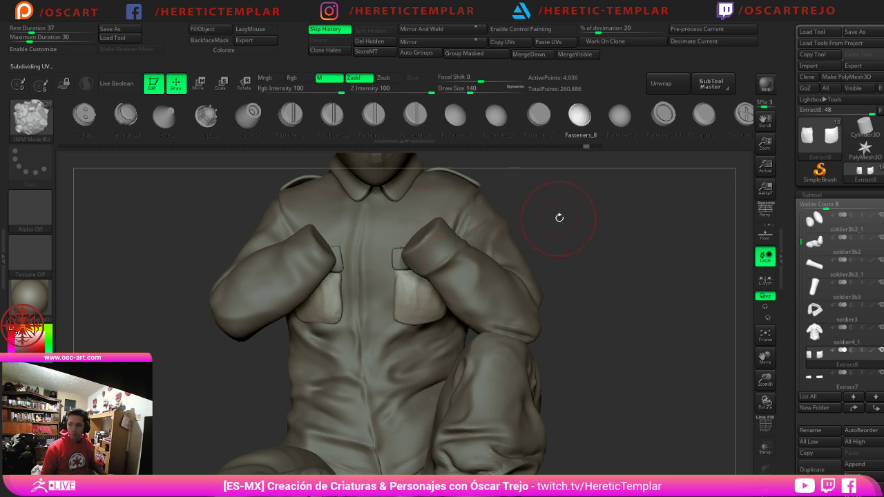
Step: Insert five Fasteners_8 buttons in a vertical row down the shirt's front placket, starting just below the collar
mouse_move(569, 210)
left_mouse_down("alt")
mouse_move(569, 264)
mouse_move(575, 217)
mouse_move(573, 231)
mouse_move(532, 244)
left_mouse_up("alt")
left_click(347, 270)
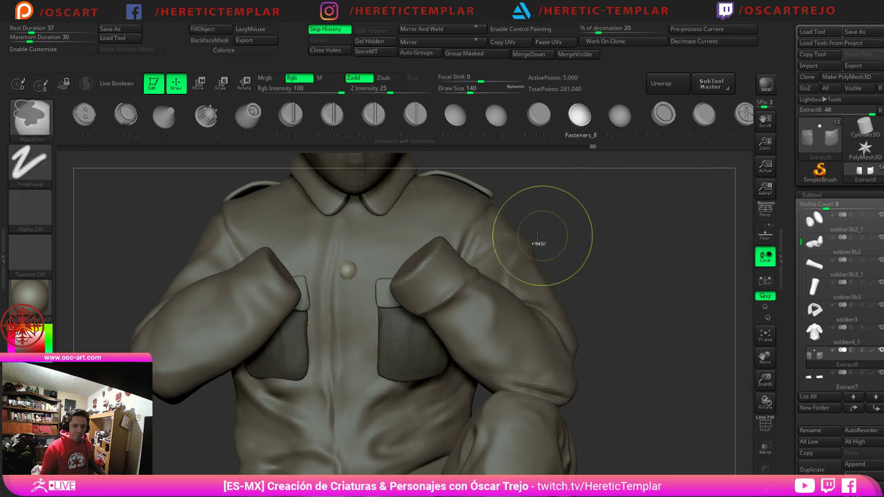
key("ctrl+z")
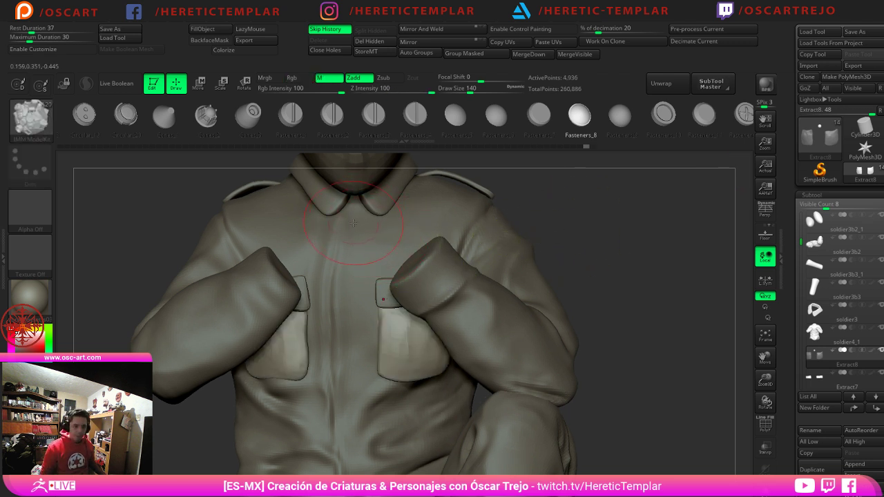
left_click_drag(352, 232, 352, 232)
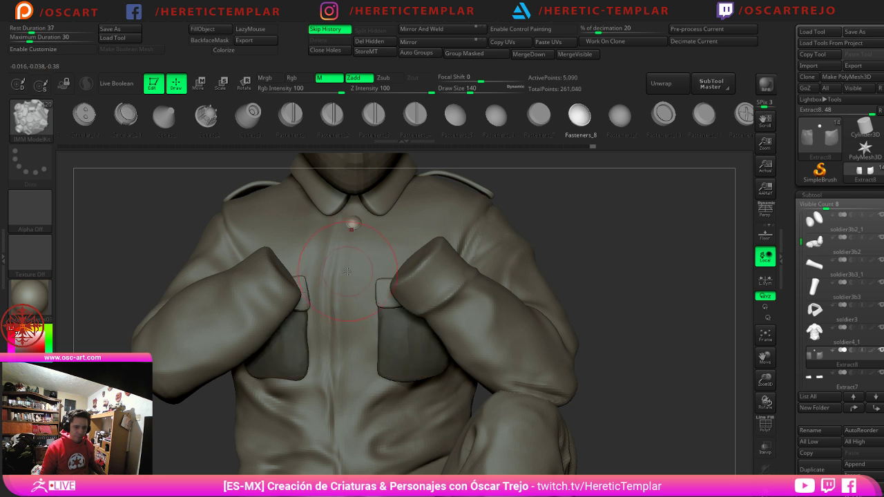
left_click_drag(346, 281, 346, 281)
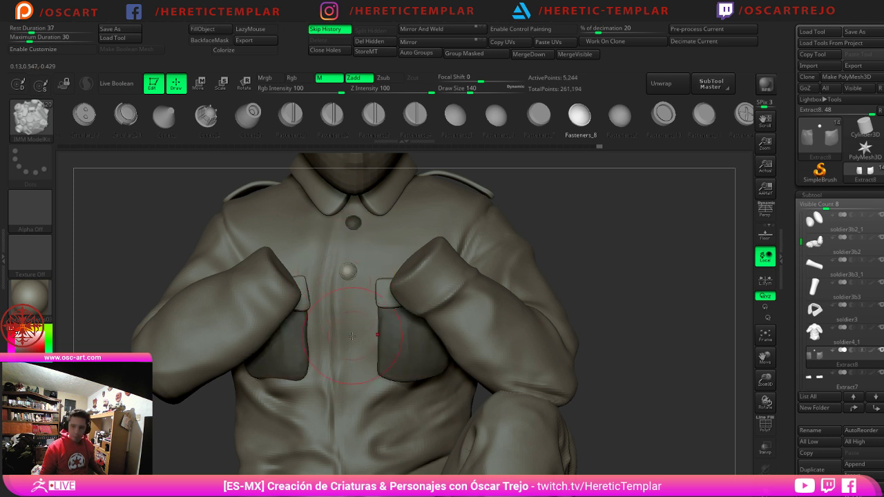
left_click(345, 333)
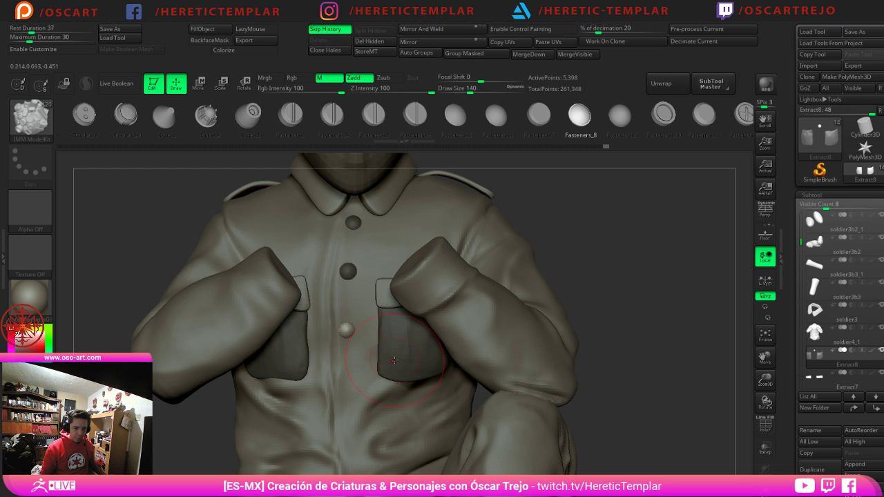
key("ctrl+z")
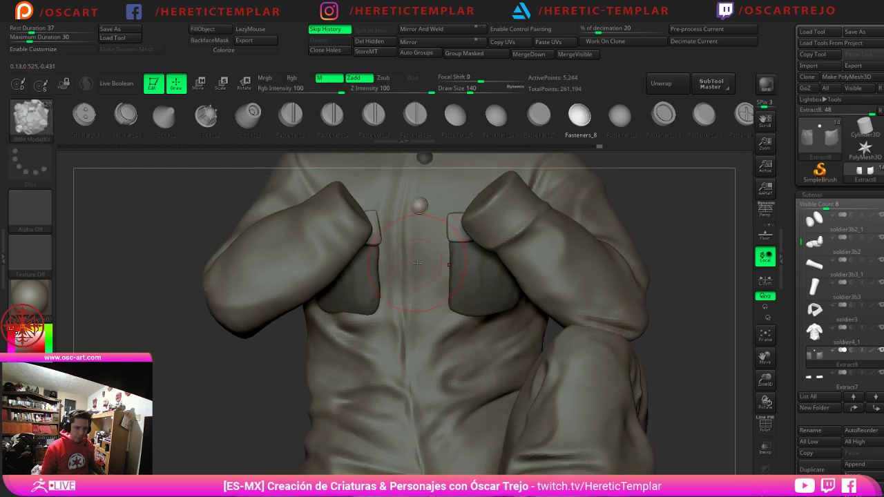
left_click_drag(415, 272, 415, 273)
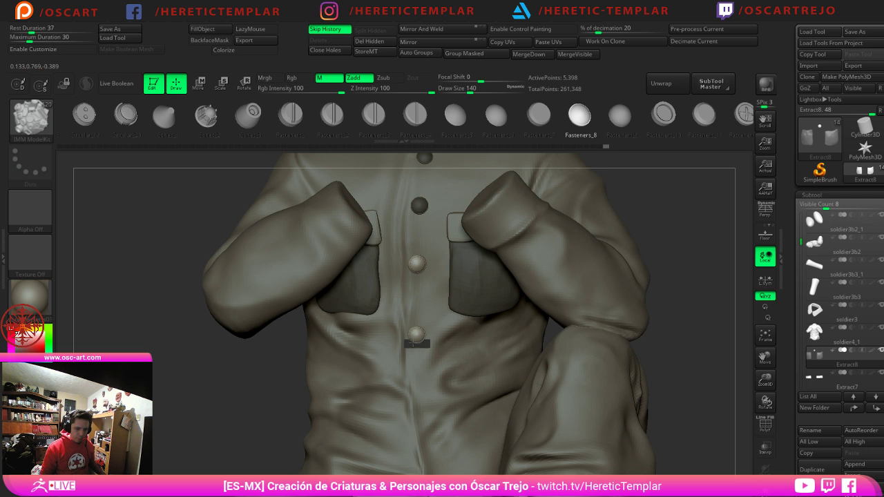
left_click(415, 336)
left_click_drag(422, 406, 421, 413)
Step: Clear the mask, isolate the chest pockets and split the hidden buttons into a separate subtool
left_click_drag(663, 369, 623, 272, "alt")
mouse_move(623, 272)
left_mouse_down("ctrl")
mouse_move(631, 263)
mouse_move(642, 315)
left_mouse_up("ctrl")
left_click(491, 273, "ctrl+shift")
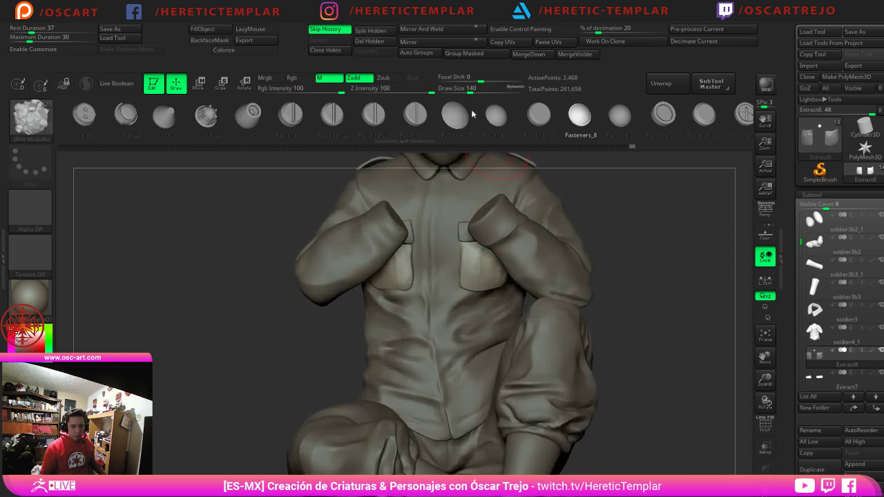
left_click(370, 30)
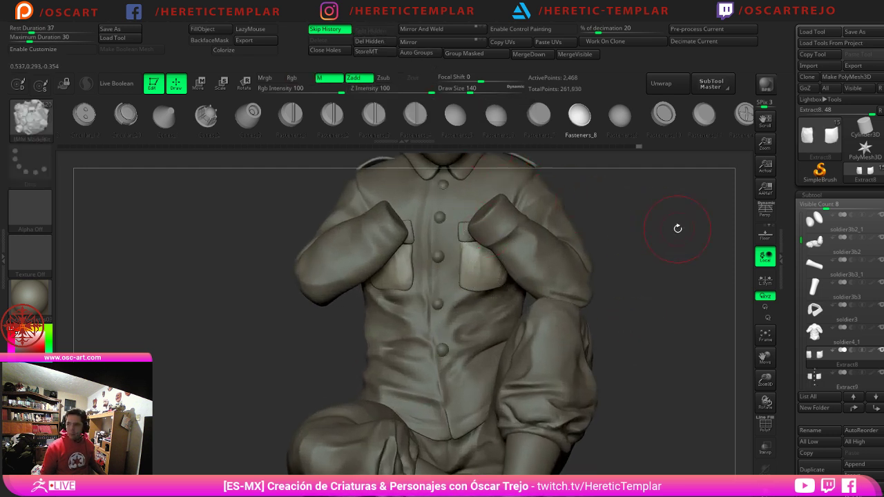
Step: Select the buttons and nudge the lower ones into line along the placket with the Move brush at draw size 268
left_click_drag(678, 228, 656, 222, "alt")
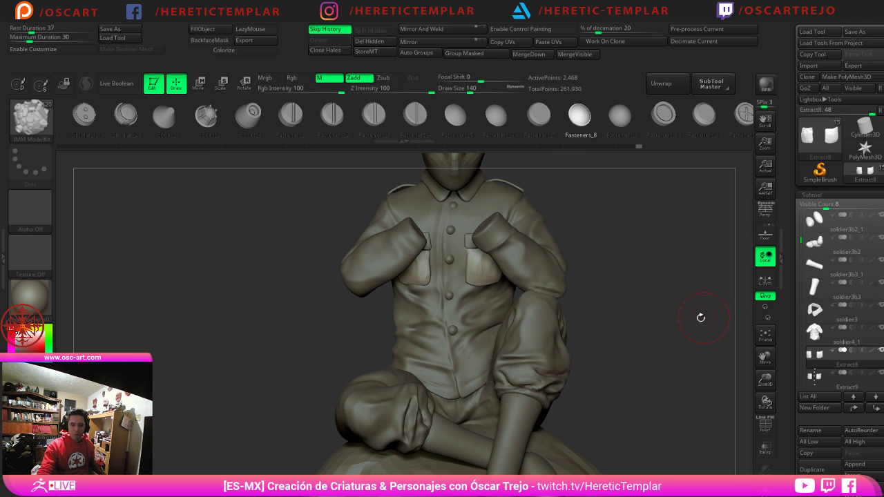
left_click_drag(664, 318, 626, 258, "alt")
left_click_drag(612, 217, 560, 329, "alt")
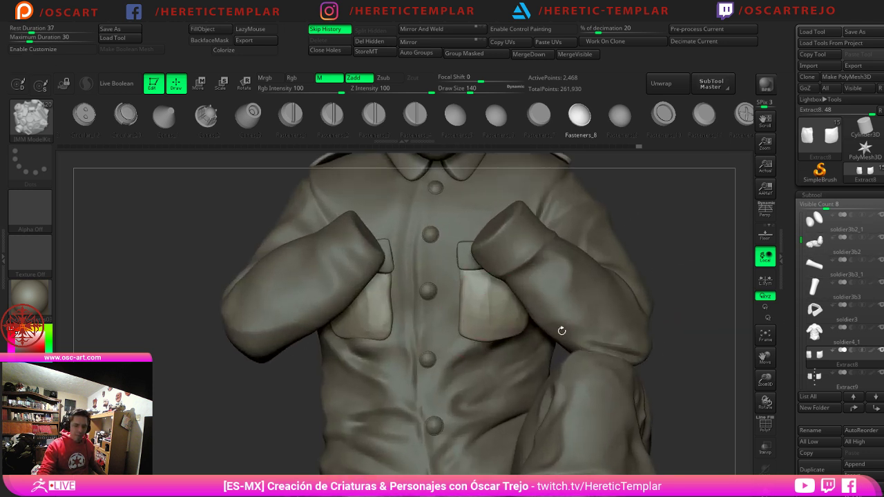
key("space")
left_click(394, 273, "alt")
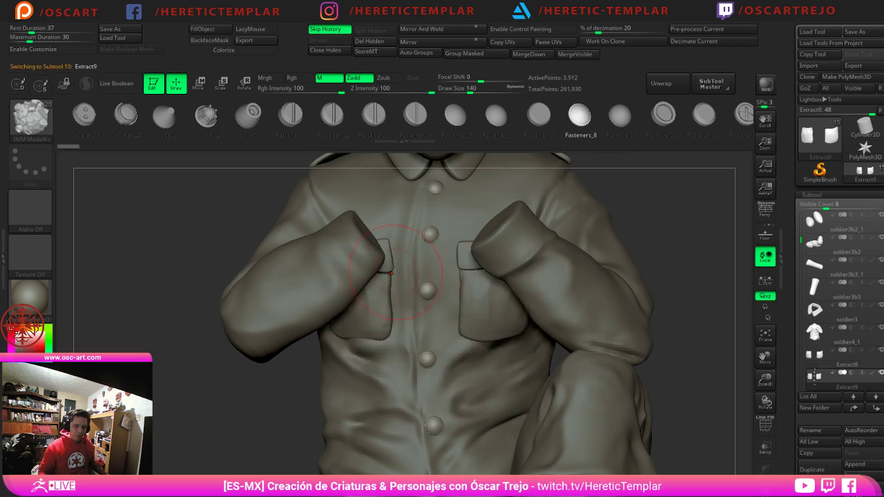
key("b")
key("m")
key("v")
key("s")
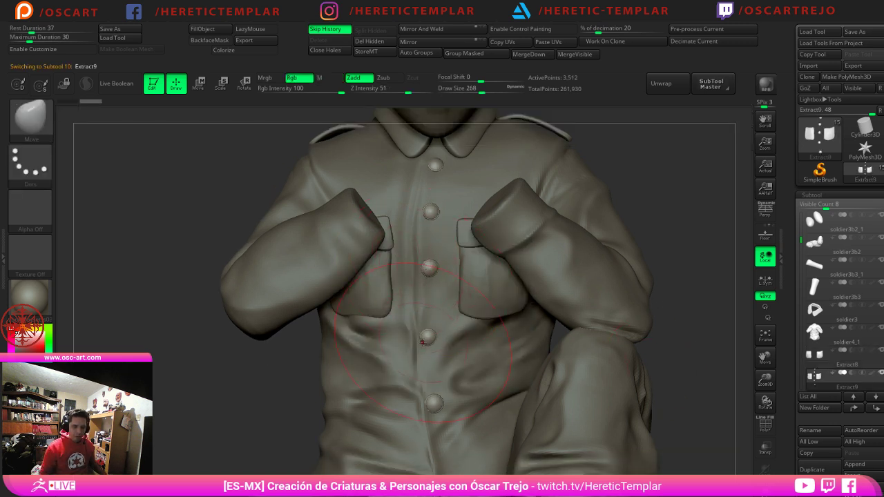
left_click_drag(431, 408, 436, 412)
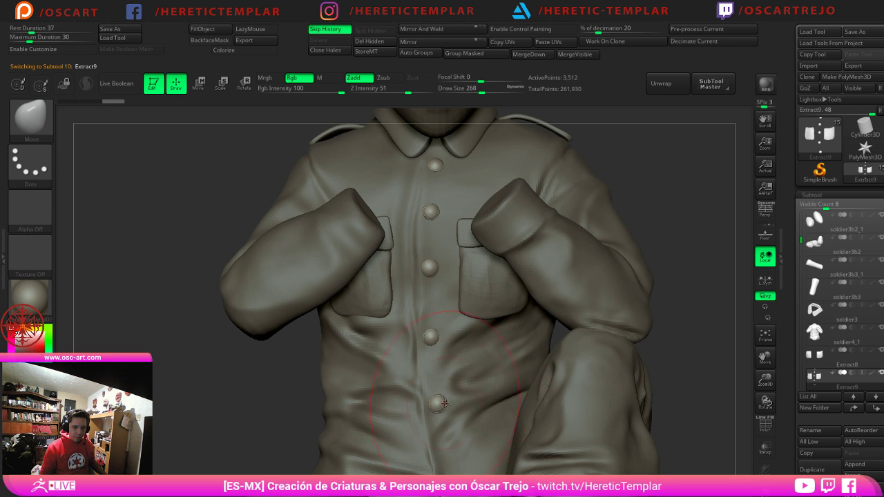
left_click_drag(669, 287, 593, 250, "alt")
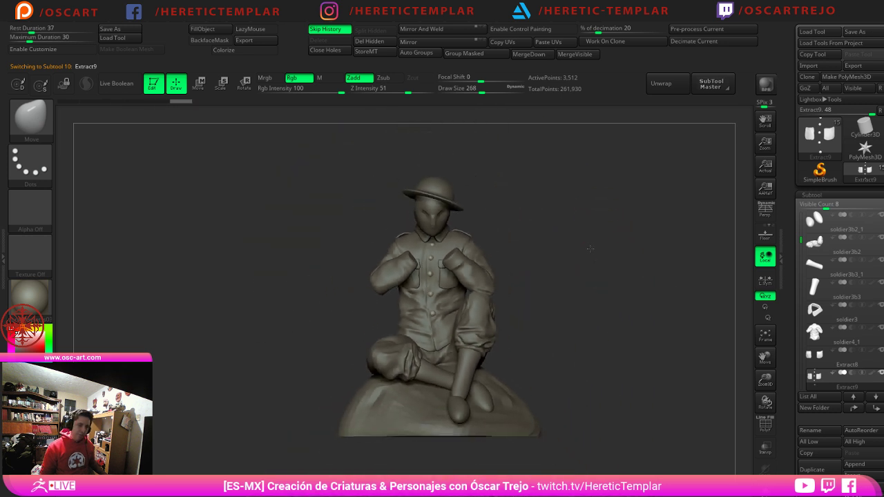
Step: Select the trousers and make the hands subtool soldier4b visible in front of the face
left_click(483, 329, "alt")
left_click_drag(566, 300, 550, 271)
left_click_drag(800, 239, 809, 209)
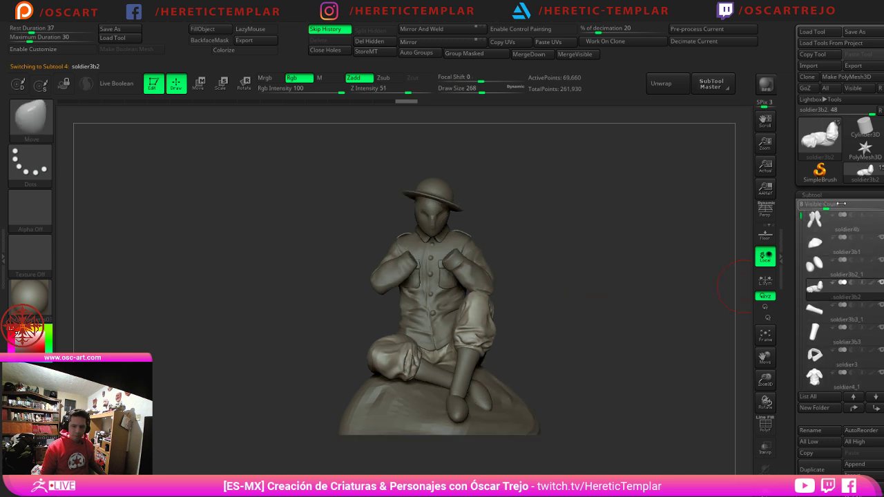
left_click(881, 215)
left_click_drag(578, 280, 628, 293, "alt")
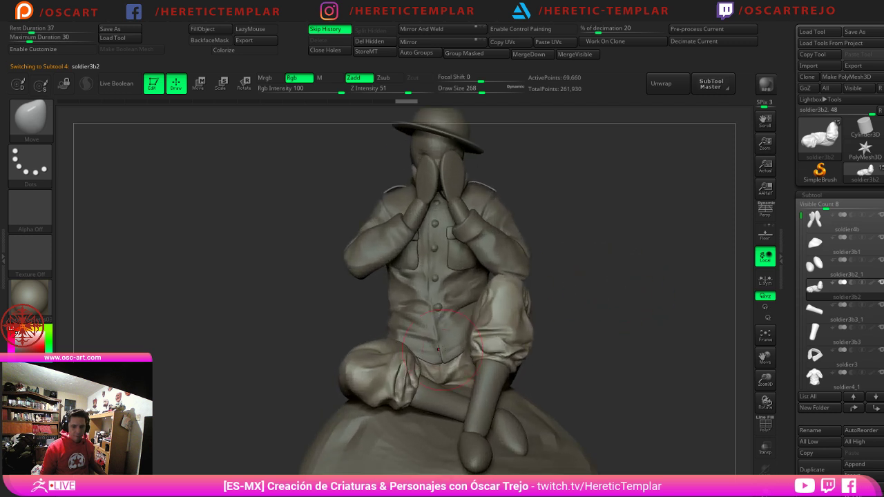
left_click_drag(567, 278, 610, 243)
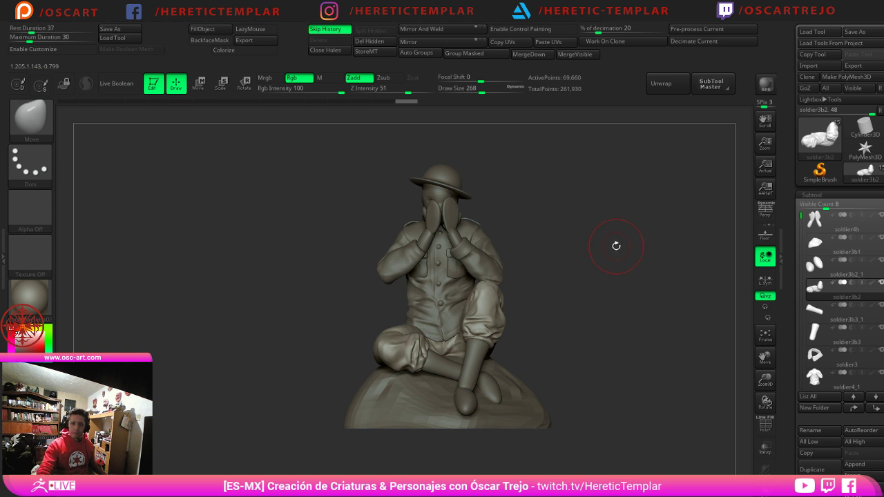
Step: Select the head, place the transform pivot at the base of the neck and rotate the head about it
left_click_drag(540, 207, 561, 260, "alt")
left_click_drag(651, 203, 575, 232, "alt")
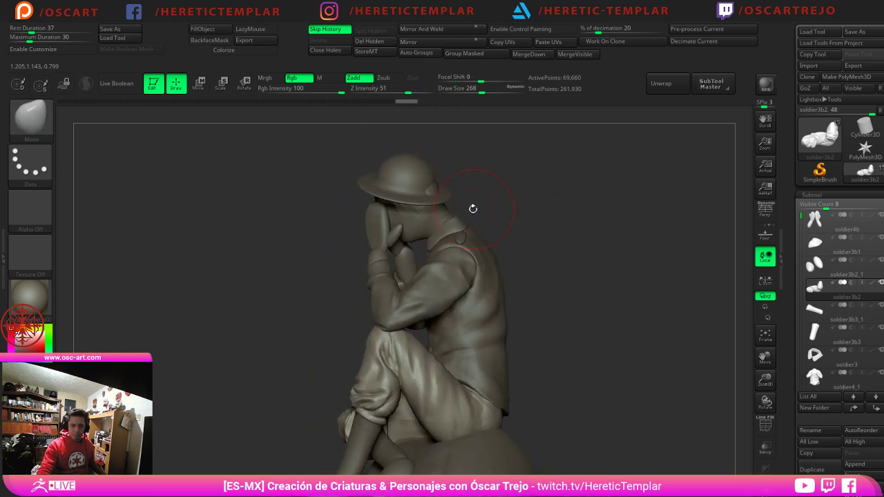
left_click(429, 190, "alt")
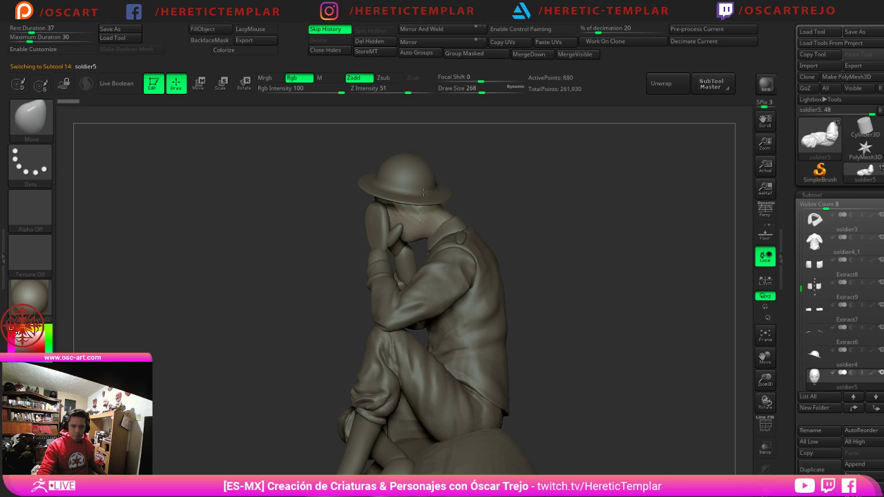
mouse_move(423, 193)
left_mouse_down()
mouse_move(443, 205)
mouse_move(485, 200)
mouse_move(470, 212)
mouse_move(496, 213)
left_mouse_up()
key("w")
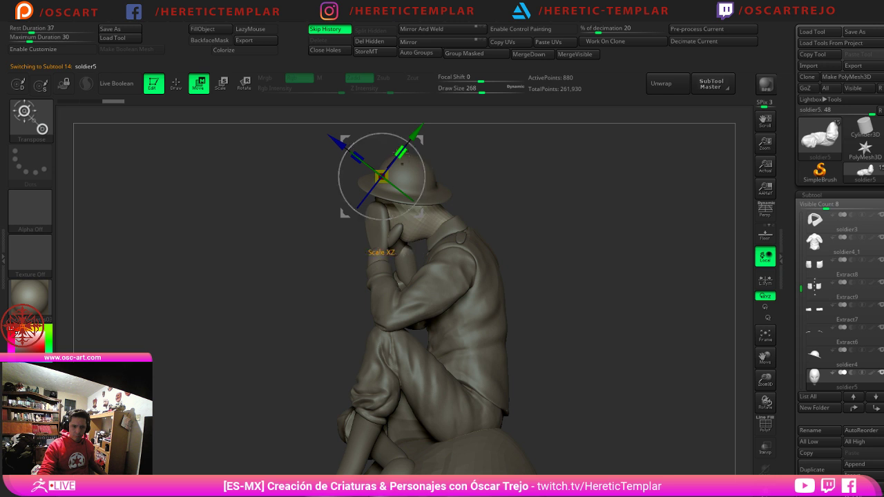
left_click_drag(343, 139, 398, 181, "alt")
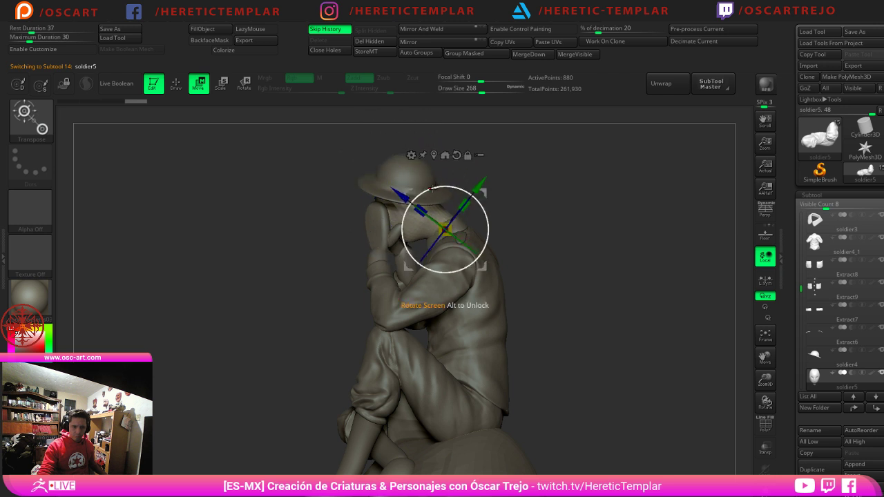
left_click_drag(433, 188, 449, 187)
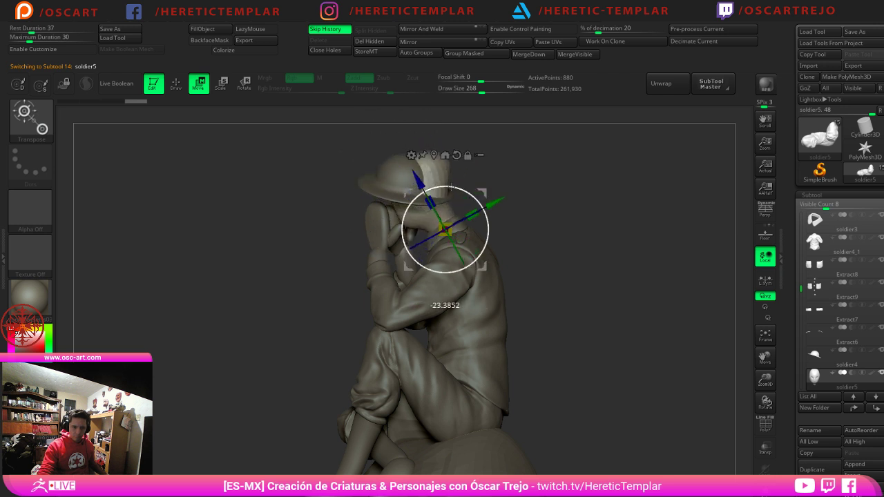
key("q")
mouse_move(540, 187)
left_mouse_down()
mouse_move(579, 193)
mouse_move(592, 210)
mouse_move(570, 214)
mouse_move(617, 229)
left_mouse_up()
key("q")
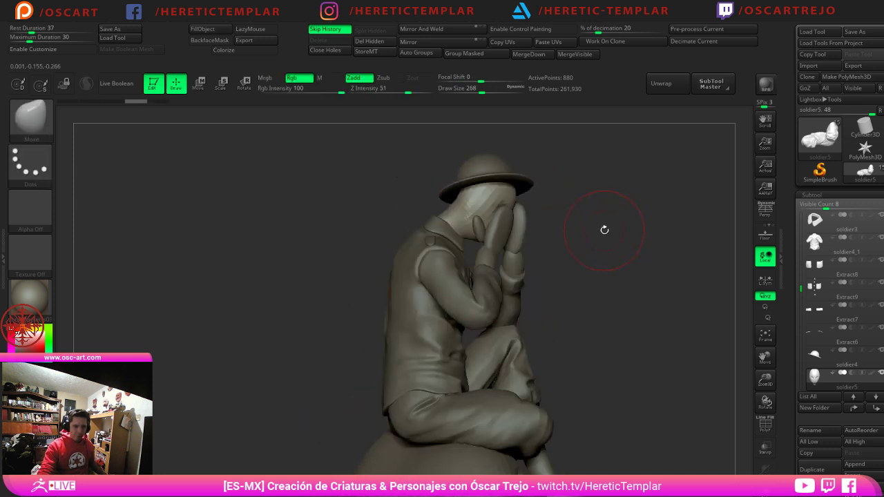
Step: Pull the shirt collar closer to the neck with the Move brush, reduce the draw size to 239 and select the head
left_click(459, 246, "alt")
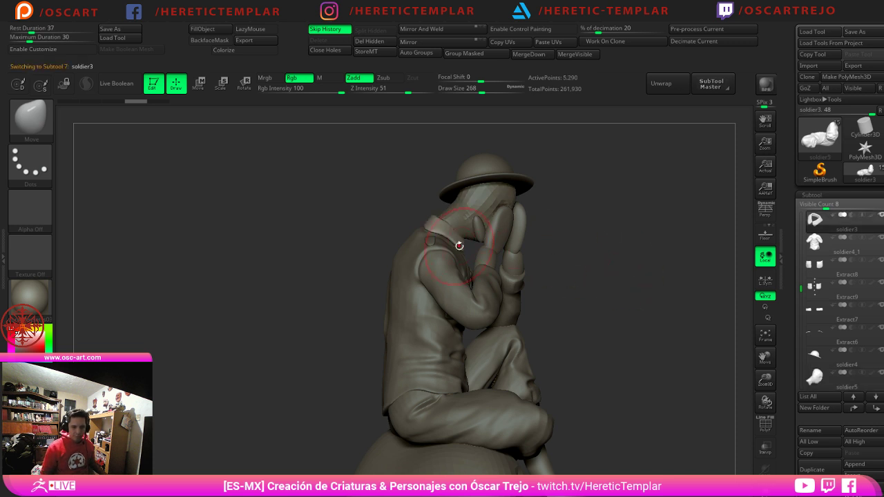
mouse_move(461, 242)
left_mouse_down()
mouse_move(462, 252)
mouse_move(451, 225)
left_mouse_up()
key("[")
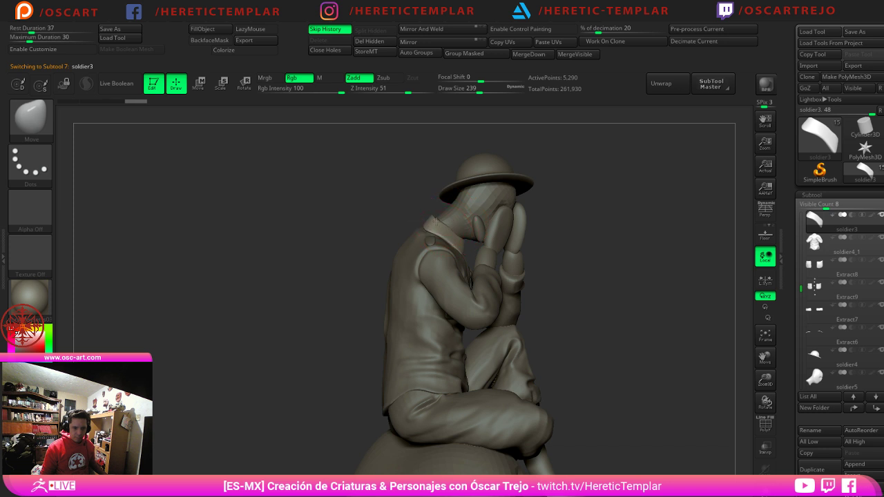
left_click(449, 213, "alt")
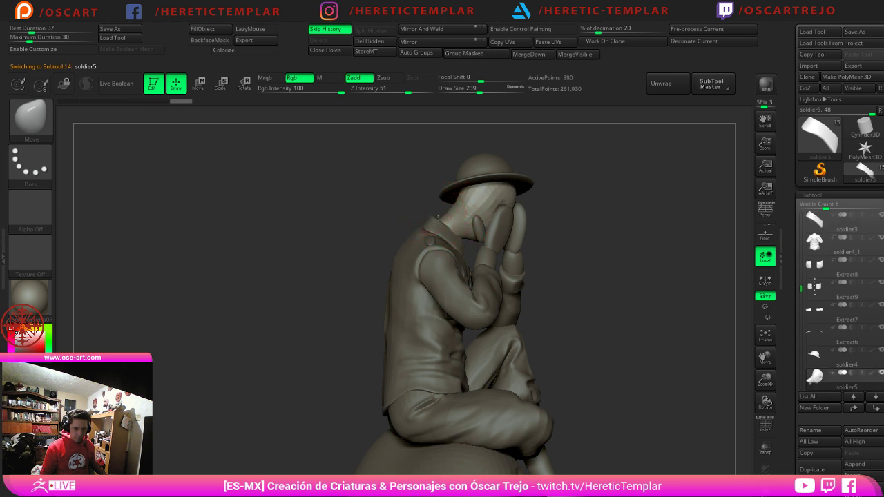
Step: Select the shirt collar and shape it around the back of the neck with the Move brush at draw size 393
left_click(431, 219, "alt")
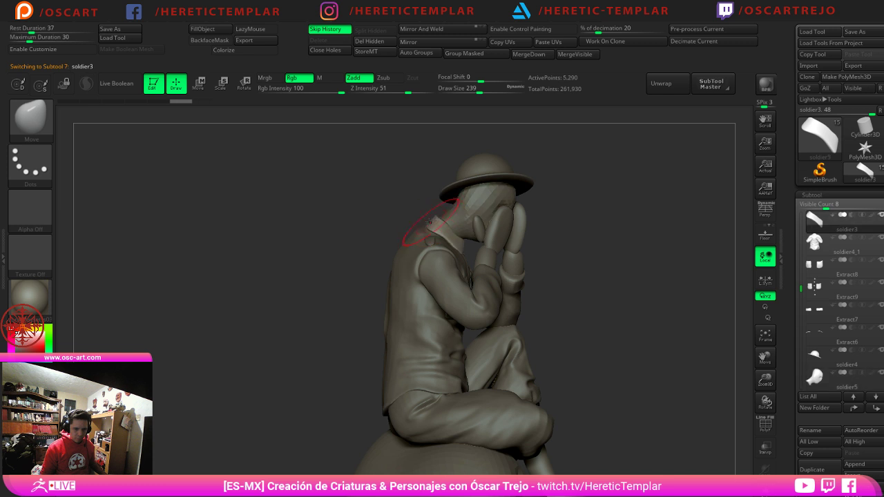
mouse_move(390, 218)
left_mouse_down()
mouse_move(469, 224)
mouse_move(492, 237)
mouse_move(423, 270)
left_mouse_up()
mouse_move(487, 230)
left_mouse_down()
mouse_move(529, 217)
mouse_move(533, 253)
mouse_move(540, 237)
mouse_move(480, 246)
left_mouse_up()
left_click_drag(533, 236, 470, 246)
key("s")
mouse_move(416, 244)
left_mouse_down()
mouse_move(428, 244)
mouse_move(420, 250)
left_mouse_up()
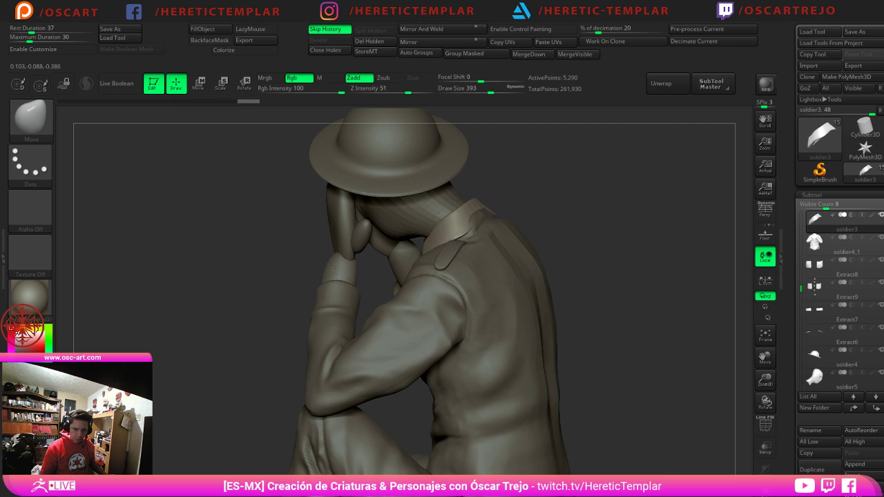
left_click_drag(345, 277, 415, 272)
left_click_drag(475, 227, 550, 251)
Step: Refine the side and back of the collar with the Move brush at draw size 182
key("s")
left_click_drag(521, 251, 499, 252)
left_click_drag(424, 266, 456, 247)
key("s")
mouse_move(537, 213)
left_mouse_down()
mouse_move(496, 210)
mouse_move(480, 226)
left_mouse_up()
key("s")
left_click_drag(515, 242, 554, 244)
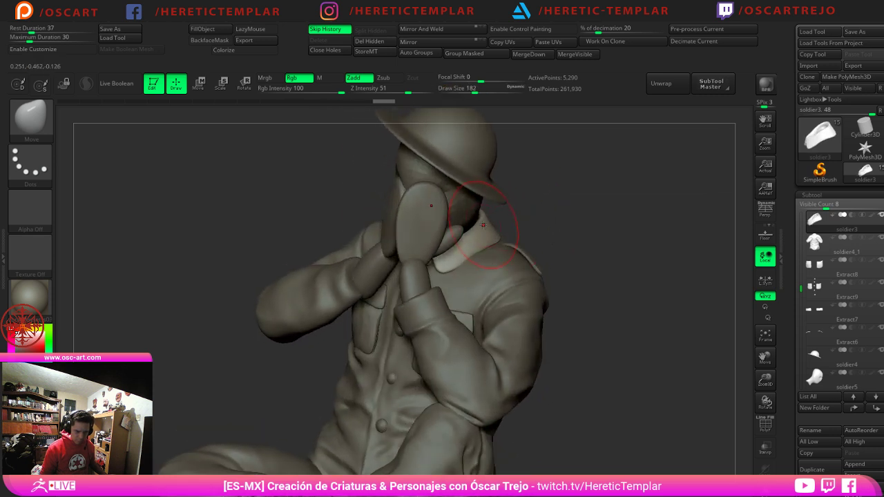
right_click_drag(518, 233, 510, 242)
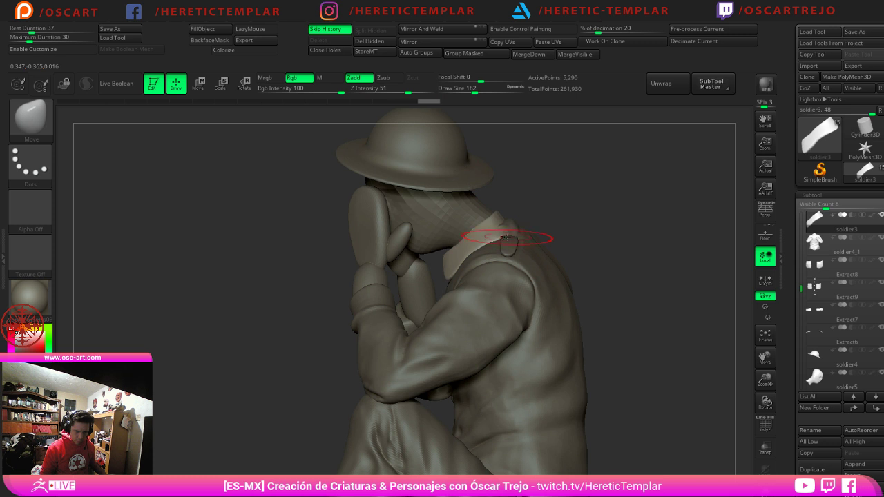
left_click_drag(497, 219, 501, 220)
left_click(510, 236, "alt")
right_click_drag(549, 228, 523, 223)
key("b")
key("d")
key("s")
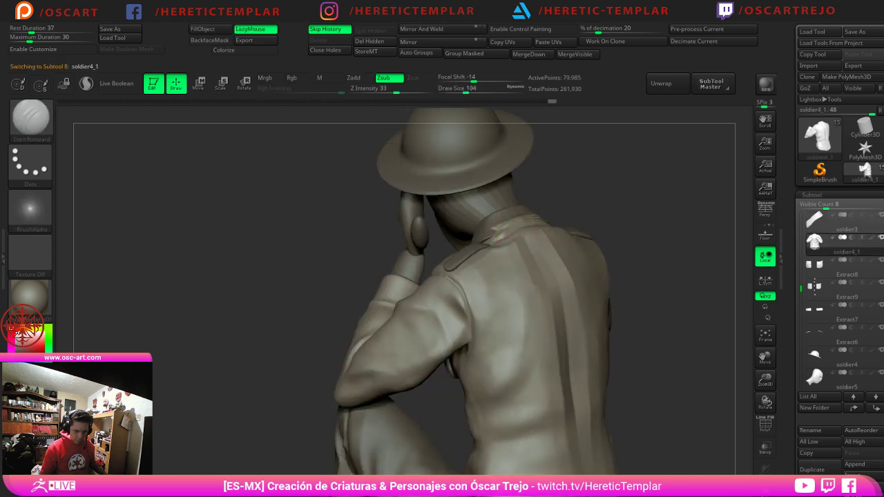
right_click_drag(564, 204, 511, 221)
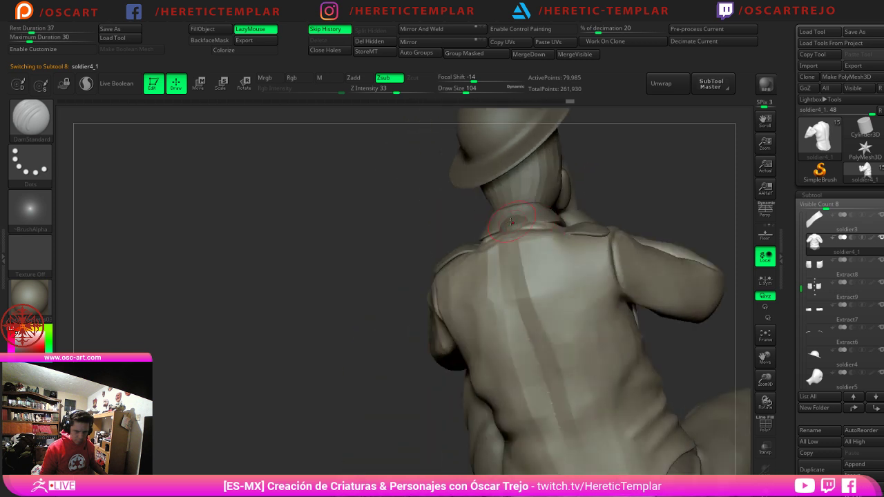
left_click(518, 219, "alt")
left_click(529, 220, "alt")
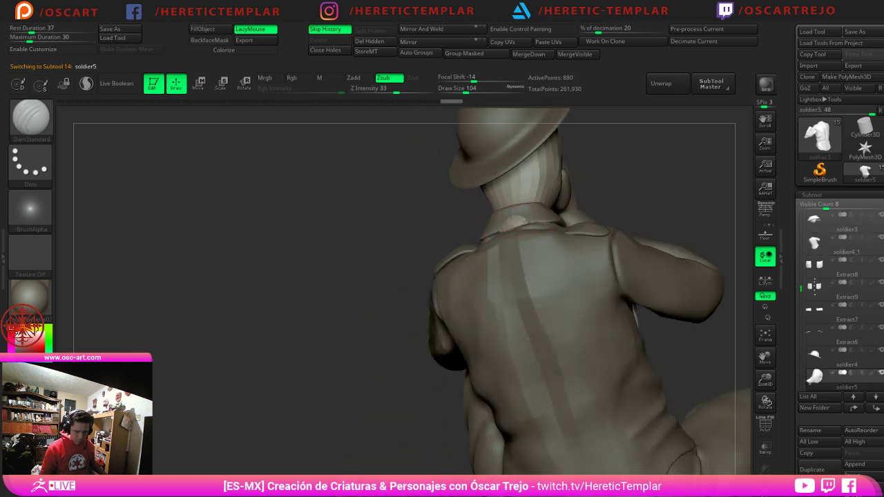
Step: Reselect the collar and adjust its rear edge above the shoulder strap with the Move brush at draw size 128, smoothing the area
mouse_move(491, 229)
right_mouse_down()
mouse_move(558, 221)
mouse_move(521, 219)
right_mouse_up()
left_click(503, 219, "alt")
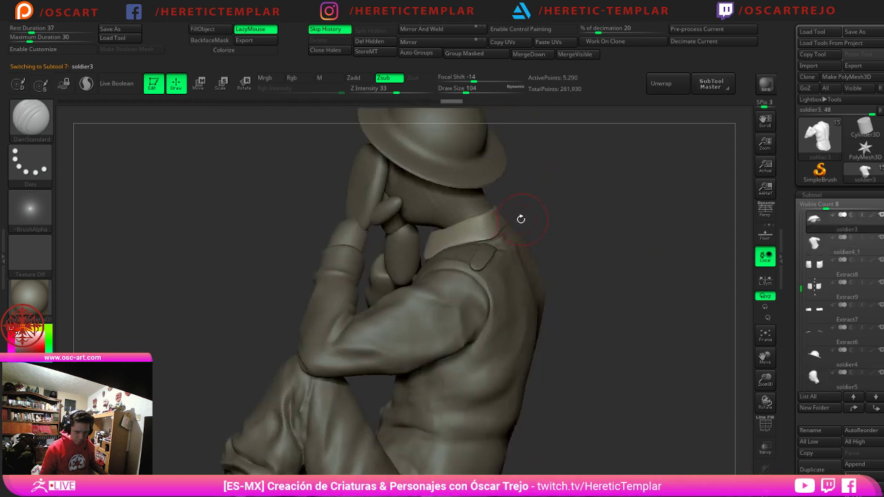
key("b")
key("m")
key("v")
key("s")
left_click_drag(502, 228, 499, 223)
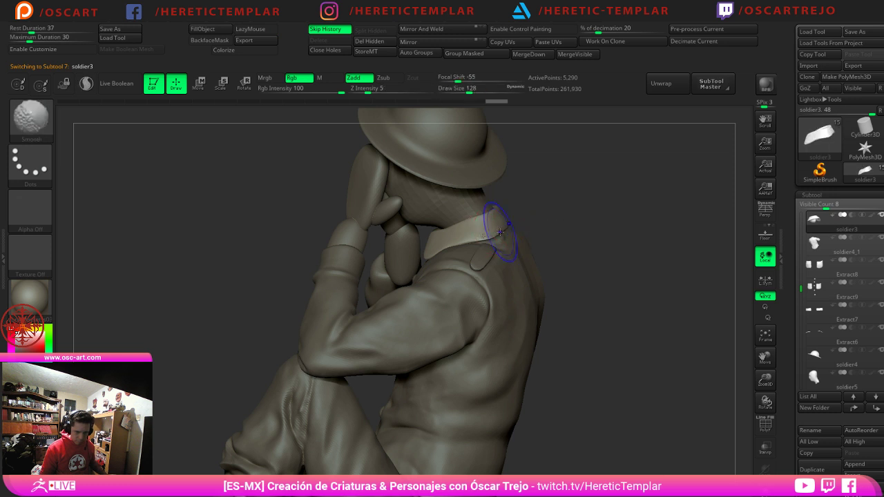
Step: Select the shirt and hide the forearm portions of both sleeves so the chest and collar are unobstructed
left_click(502, 238, "alt")
mouse_move(585, 235)
left_mouse_down()
mouse_move(617, 231)
mouse_move(580, 213)
mouse_move(616, 222)
mouse_move(588, 211)
mouse_move(643, 231)
mouse_move(622, 231)
left_mouse_up()
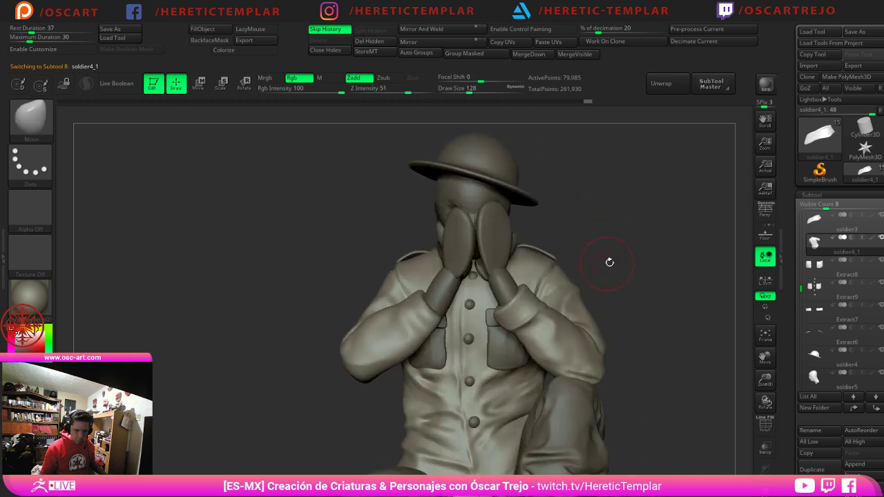
left_click_drag(610, 261, 549, 243)
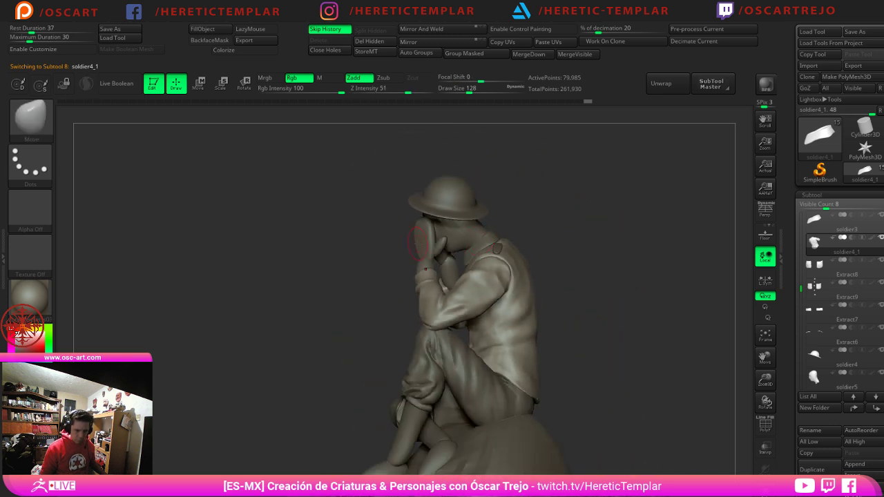
left_click_drag(359, 219, 449, 349, "ctrl+shift")
left_click_drag(391, 340, 408, 332)
left_click_drag(629, 230, 675, 237)
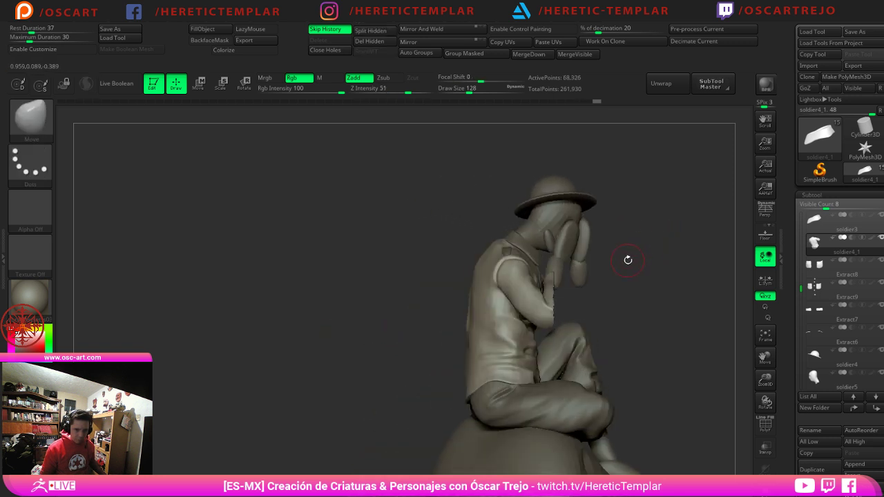
left_click_drag(628, 260, 550, 348)
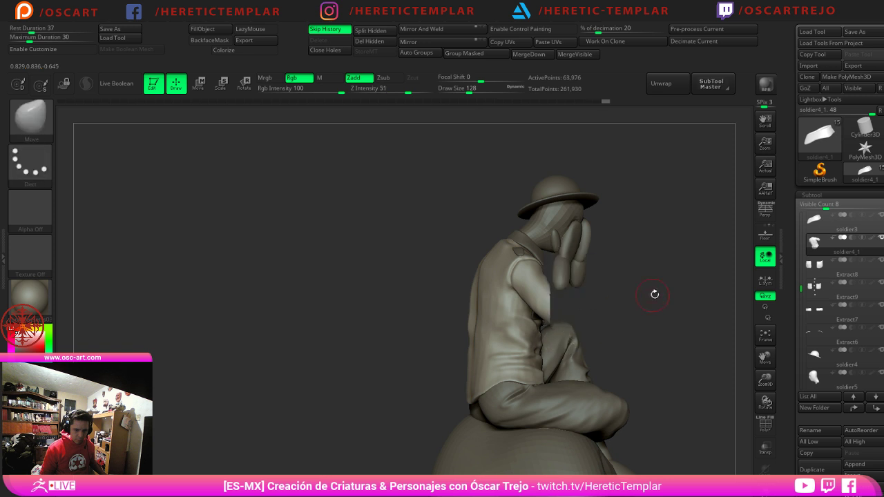
left_click_drag(654, 294, 635, 260)
Step: Hide the hands subtool soldier4b and select the shirt collar
left_click(798, 222)
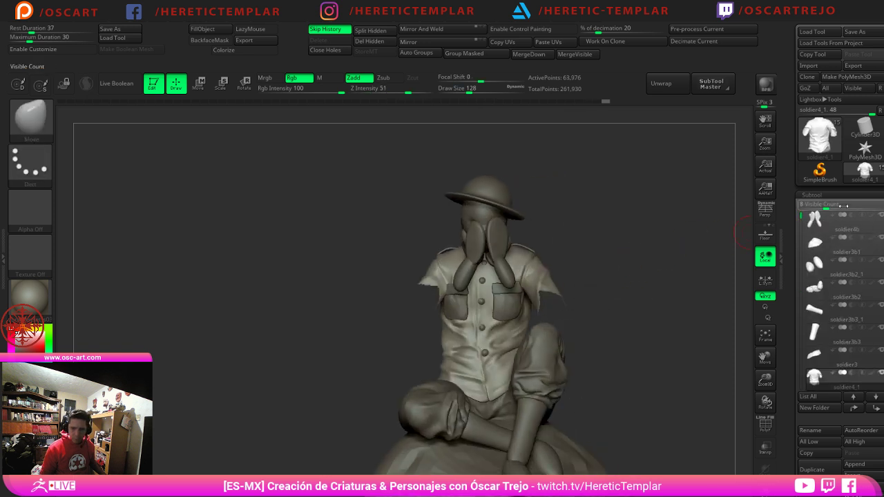
left_click(881, 215)
left_click_drag(625, 238, 623, 272, "alt")
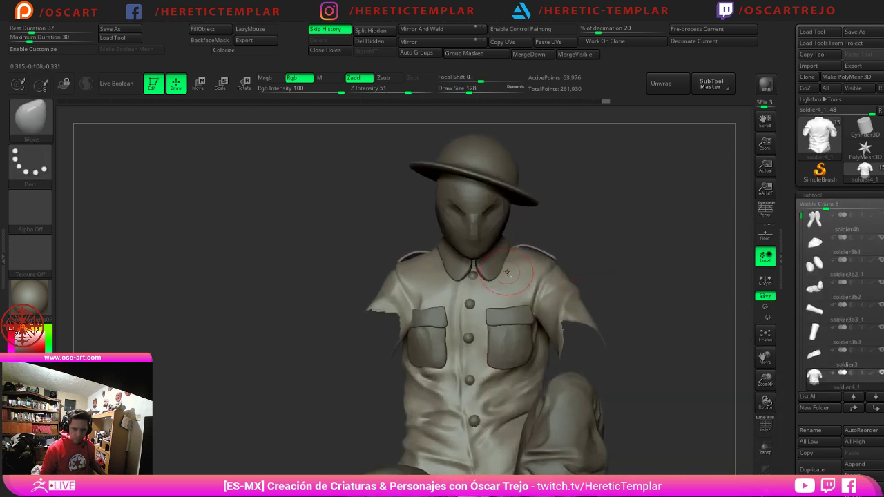
left_click(493, 267, "alt")
mouse_move(598, 220)
left_mouse_down("alt")
mouse_move(606, 247)
mouse_move(610, 216)
left_mouse_up("alt")
key("ctrl")
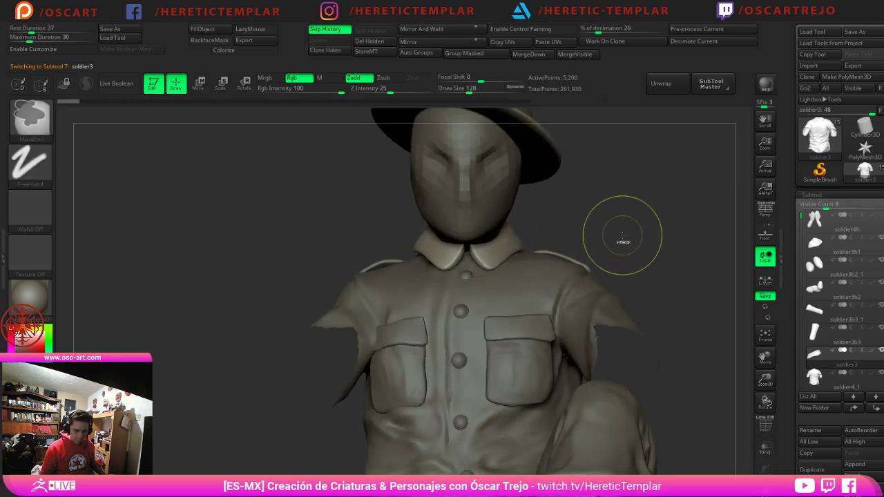
Step: Reshape the front flaps of the collar beneath the chin with the Move brush, ending at draw size 136
mouse_move(634, 235)
left_mouse_down()
mouse_move(606, 240)
mouse_move(618, 241)
left_mouse_up()
key("s")
left_click_drag(503, 251, 530, 240)
key("s")
mouse_move(602, 211)
left_mouse_down()
mouse_move(577, 213)
mouse_move(597, 225)
mouse_move(616, 212)
mouse_move(636, 250)
left_mouse_up()
key("s")
left_click_drag(627, 241, 630, 245)
left_click_drag(706, 272, 685, 280)
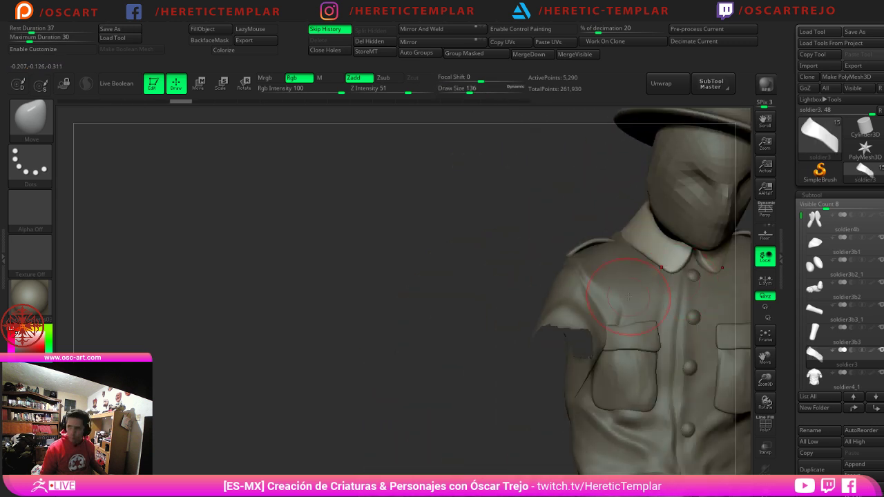
Step: Push the collar's overall shape against the neck and shoulders with the Move brush at draw size 239
mouse_move(478, 239)
left_mouse_down("alt")
mouse_move(371, 274)
mouse_move(377, 304)
left_mouse_up("alt")
key("s")
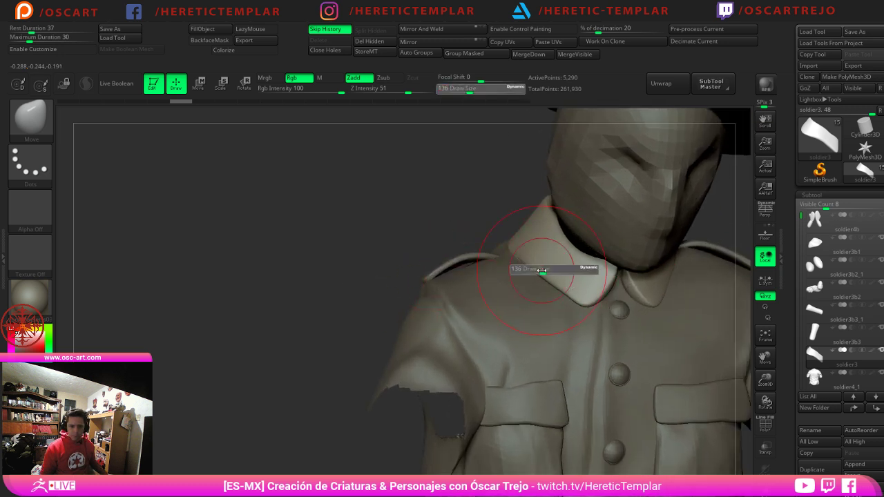
key("s")
mouse_move(516, 270)
left_mouse_down()
mouse_move(528, 271)
mouse_move(549, 239)
mouse_move(527, 259)
left_mouse_up()
left_click_drag(447, 248, 471, 235)
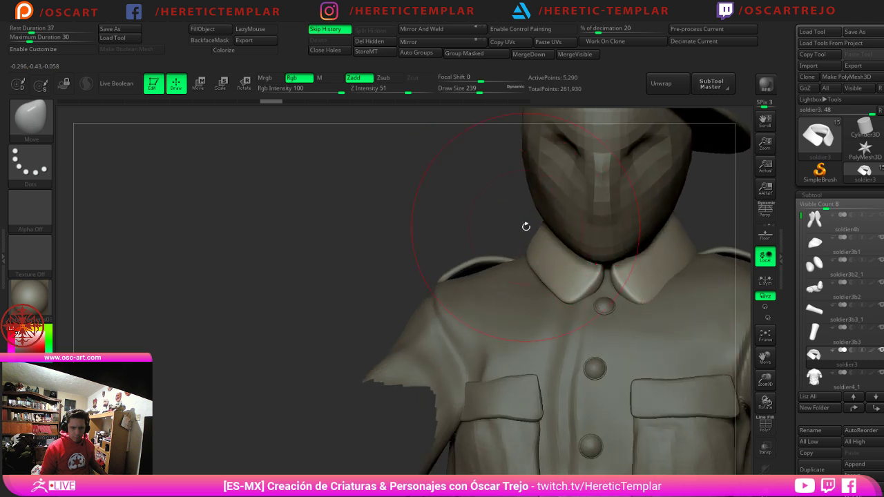
mouse_move(526, 227)
left_mouse_down()
mouse_move(458, 212)
mouse_move(476, 192)
left_mouse_up()
Step: Adjust the collar's front tips beside the top button with the Move brush at draw size 62
key("s")
left_click_drag(580, 239, 561, 239)
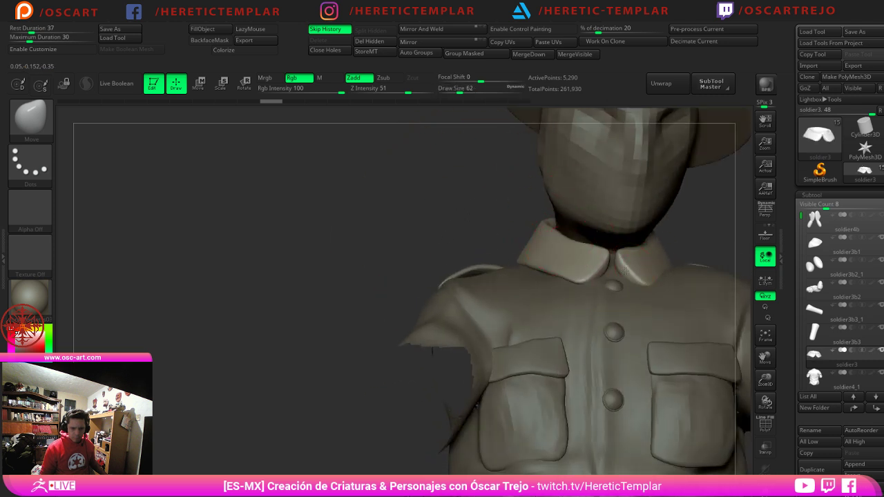
left_click_drag(625, 271, 627, 268)
left_click_drag(701, 232, 651, 251)
Step: Carve a crease along the collar's front edge with the DamStandard brush at draw size 51
key("b")
key("d")
key("s")
key("s")
left_click(634, 263)
key("shift")
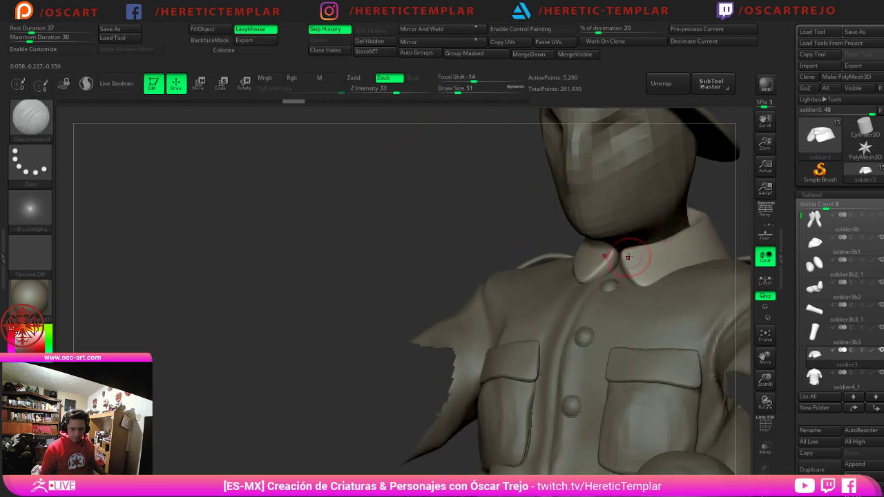
mouse_move(635, 277)
left_mouse_down()
mouse_move(654, 268)
mouse_move(666, 279)
mouse_move(659, 271)
left_mouse_up()
Step: Smooth the collar's front flap at draw size 101 and raise the Smooth brush intensity to 18
key("s")
mouse_move(660, 270)
left_mouse_down("shift")
mouse_move(639, 271)
mouse_move(637, 253)
mouse_move(692, 241)
left_mouse_up("shift")
key("s")
key("s")
mouse_move(642, 254)
left_mouse_down("shift")
mouse_move(631, 256)
mouse_move(661, 253)
left_mouse_up("shift")
key("s")
left_click_drag(661, 253, 665, 242, "shift")
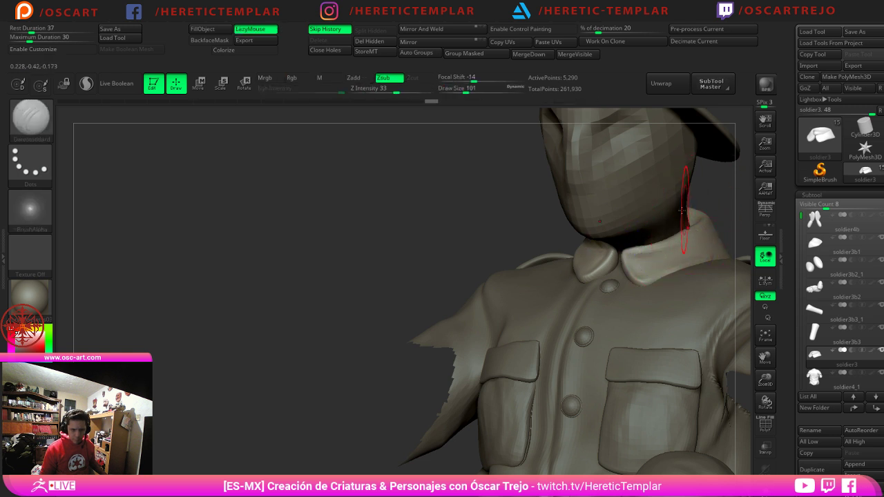
key("space")
left_click_drag(679, 249, 684, 250)
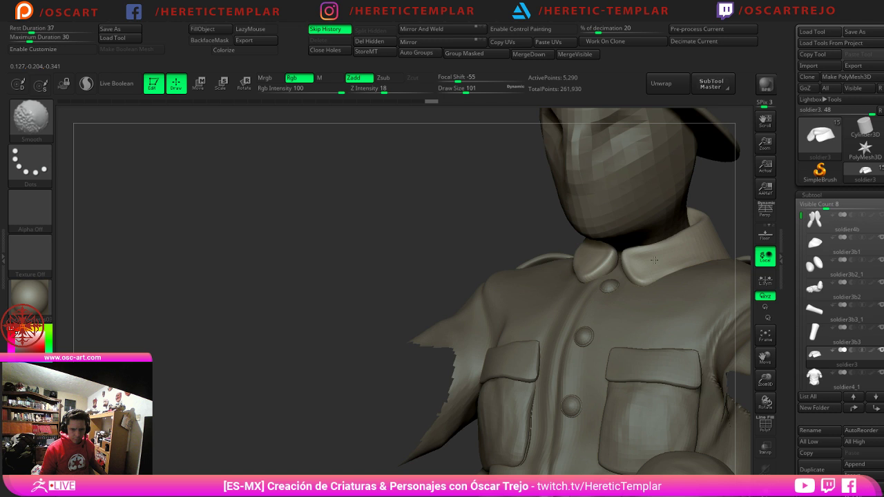
Step: Define the side of the collar with the DamStandard brush at draw size 56 and smooth the strokes
mouse_move(718, 214)
left_mouse_down("alt")
mouse_move(666, 254)
mouse_move(587, 259)
mouse_move(602, 275)
left_mouse_up("alt")
key("s")
mouse_move(594, 272)
left_mouse_down()
mouse_move(530, 295)
mouse_move(596, 286)
mouse_move(587, 284)
left_mouse_up()
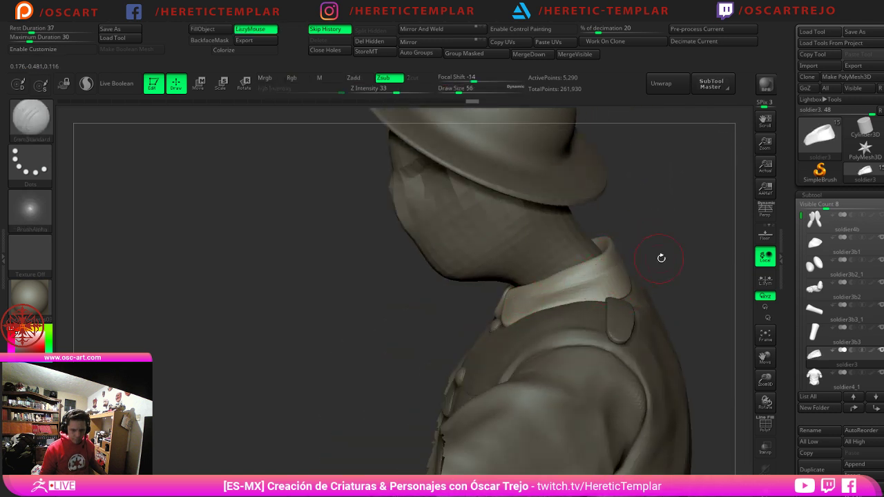
left_click_drag(661, 256, 714, 259)
left_click_drag(515, 299, 545, 298, "shift")
left_click_drag(459, 297, 404, 287)
Step: Select the head and reshape the underside of the jaw with the Move brush, undoing the first stroke
left_click(445, 268, "alt")
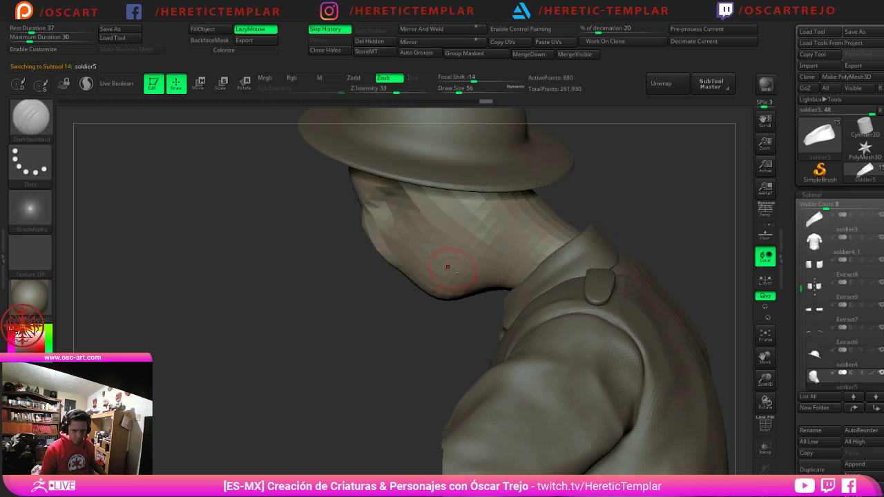
key("b")
key("m")
key("v")
mouse_move(474, 297)
left_mouse_down()
mouse_move(464, 287)
mouse_move(470, 311)
mouse_move(491, 286)
left_mouse_up()
key("ctrl+z")
left_click_drag(495, 290, 456, 294)
Step: Push the face's profile with the Move brush and smooth away the facial features at draw size 163
key("]")
left_click_drag(374, 250, 385, 243)
mouse_move(386, 235)
left_mouse_down("shift")
mouse_move(389, 245)
mouse_move(384, 228)
left_mouse_up("shift")
left_click_drag(357, 294, 419, 267)
mouse_move(352, 228)
left_mouse_down("shift")
mouse_move(360, 216)
mouse_move(401, 215)
left_mouse_up("shift")
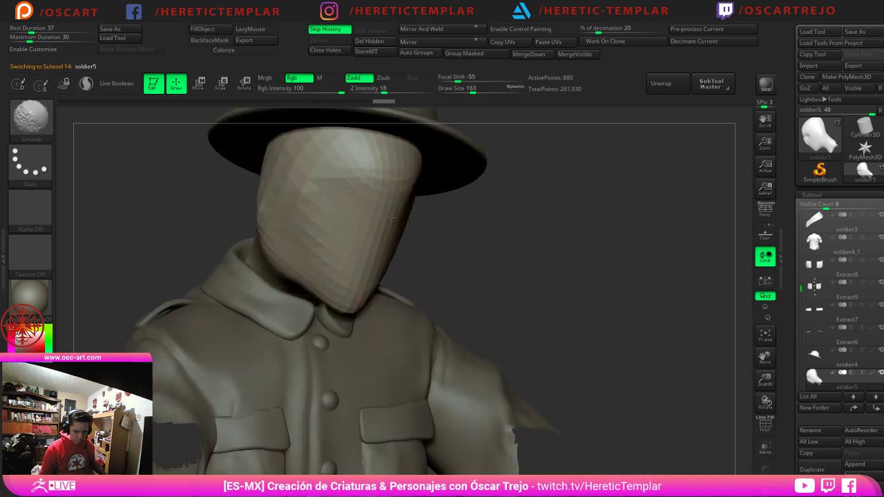
mouse_move(448, 242)
left_mouse_down()
mouse_move(456, 221)
mouse_move(487, 241)
mouse_move(473, 200)
mouse_move(470, 230)
left_mouse_up()
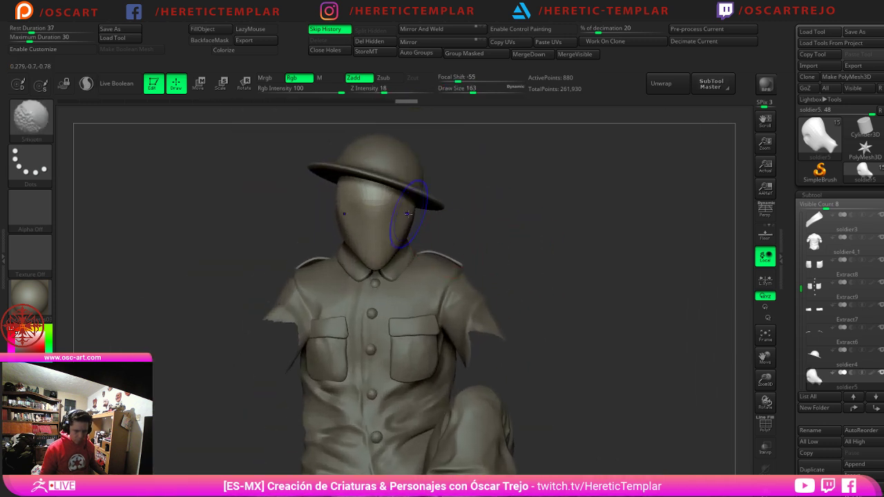
Step: Adjust the lower side of the face with the Move brush at draw size 101
key("b")
key("m")
key("v")
mouse_move(396, 246)
left_mouse_down()
mouse_move(387, 257)
mouse_move(397, 242)
left_mouse_up()
Step: Select the shirt, unhide its sleeves and make the hands subtool soldier4b visible again
mouse_move(478, 236)
left_mouse_down("alt")
mouse_move(503, 209)
mouse_move(583, 247)
mouse_move(568, 272)
mouse_move(609, 264)
mouse_move(574, 217)
mouse_move(644, 319)
mouse_move(667, 225)
left_mouse_up("alt")
left_click(498, 265, "alt")
left_click(587, 257, "ctrl+shift")
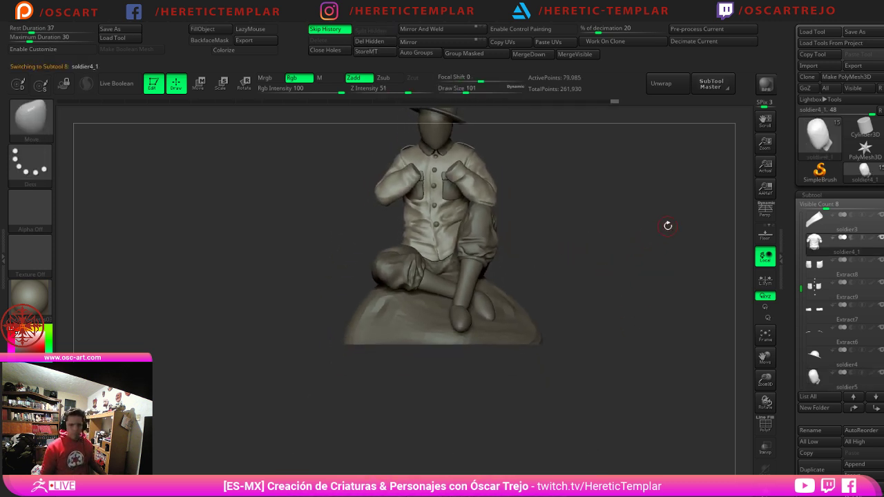
left_click(799, 216)
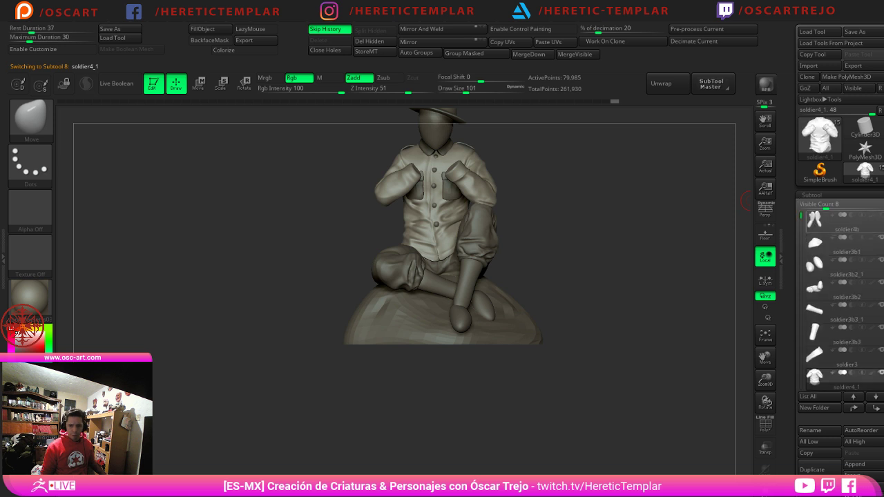
left_click(880, 215)
left_click_drag(653, 200, 639, 293, "alt")
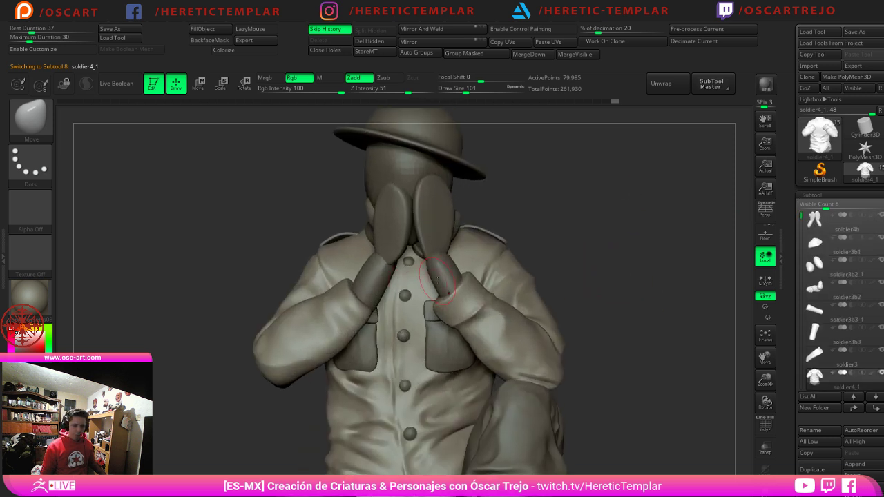
Step: Select the hands and adjust both wrists inside the sleeve cuffs with the Move brush at draw size 274
left_click(364, 294, "alt")
key("s")
mouse_move(355, 301)
left_mouse_down()
mouse_move(371, 308)
mouse_move(334, 302)
left_mouse_up()
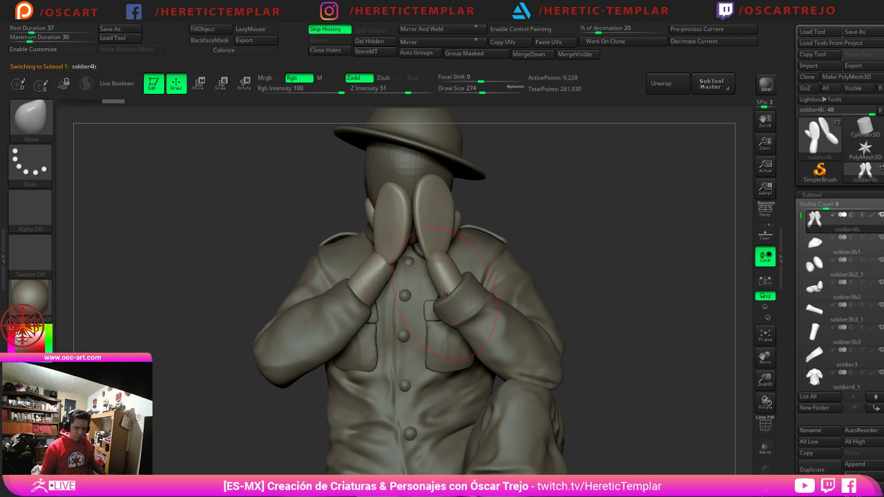
left_click_drag(448, 303, 456, 293)
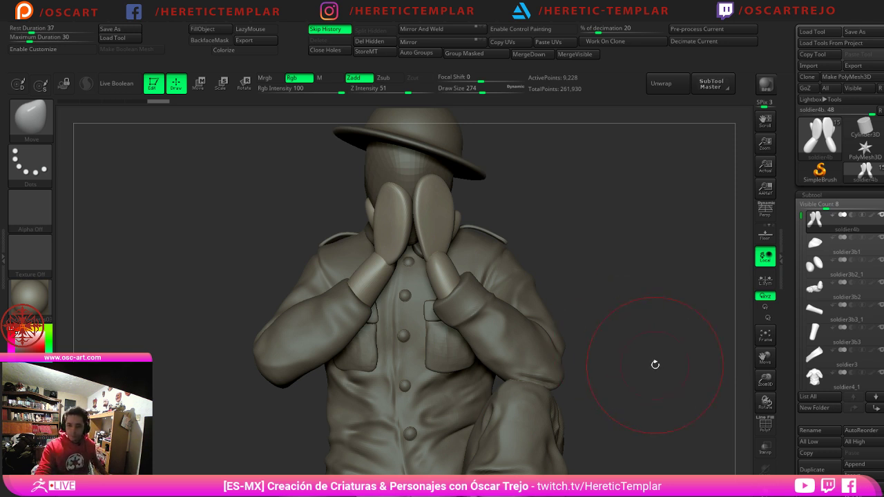
Step: Reduce the Move brush's draw size to 149 and select the shirt
left_click_drag(655, 365, 751, 273, "alt")
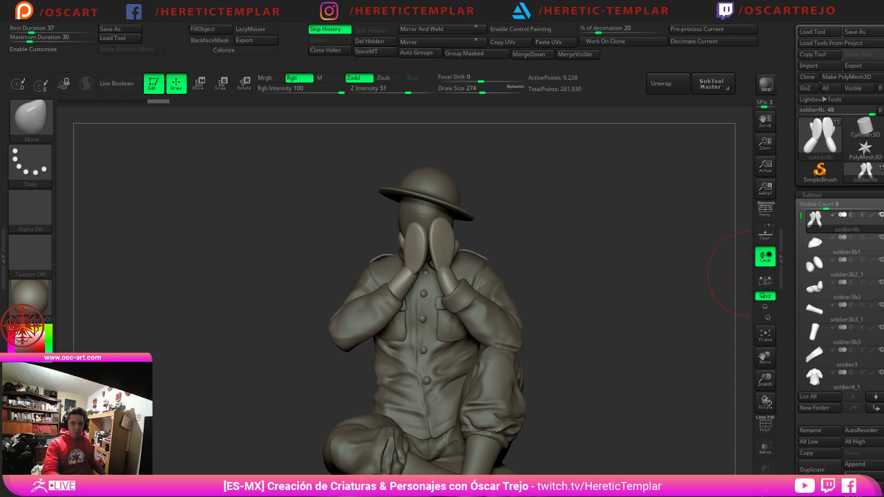
mouse_move(615, 355)
left_mouse_down()
mouse_move(645, 254)
mouse_move(642, 331)
mouse_move(607, 306)
left_mouse_up()
key("s")
left_click(592, 308)
key("s")
left_click(471, 359)
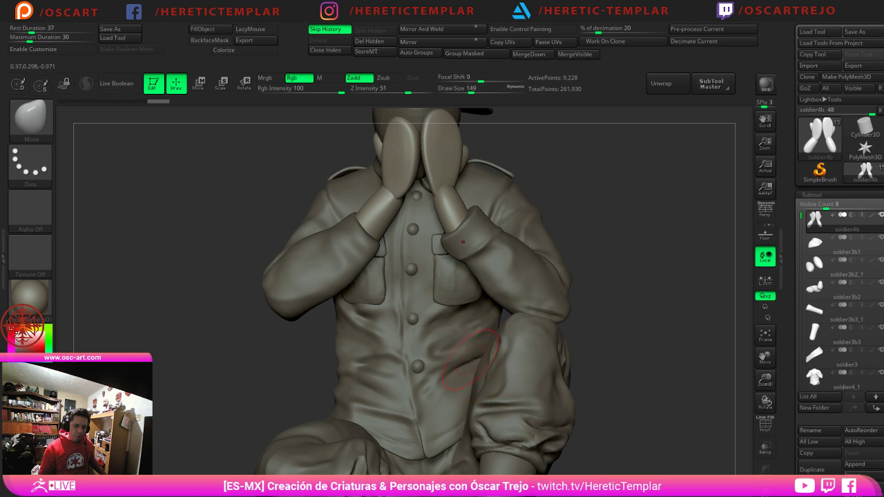
left_click(469, 358, "alt")
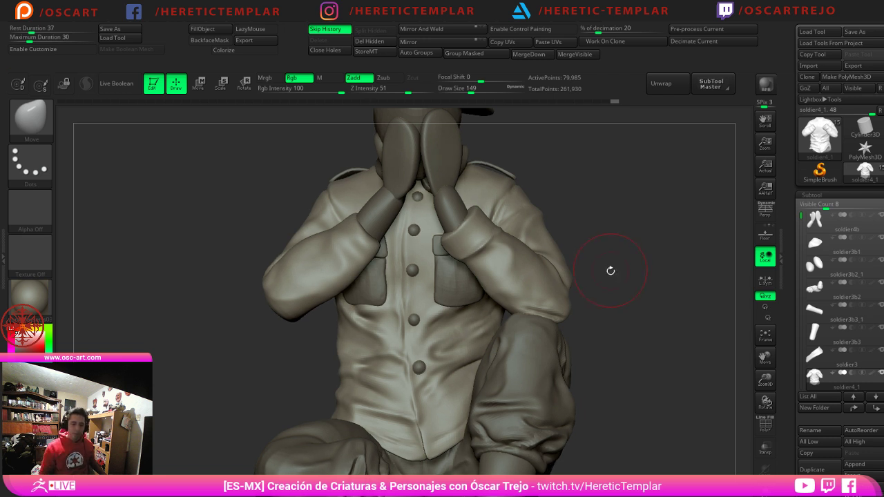
Step: Adjust the lower part of the shirt from the front and side with the Move brush at draw size 379
left_click_drag(613, 282, 640, 250, "alt")
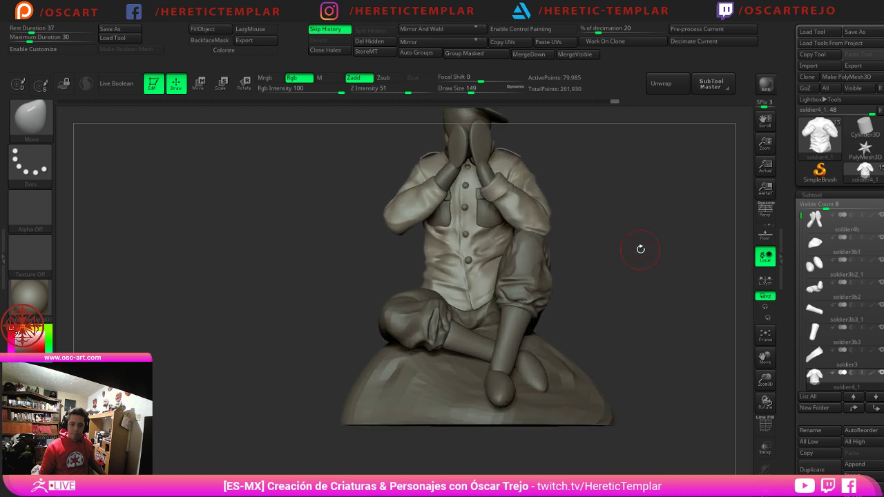
key("s")
mouse_move(426, 282)
left_mouse_down()
mouse_move(546, 287)
mouse_move(450, 293)
mouse_move(459, 291)
left_mouse_up()
key("s")
left_click_drag(529, 284, 467, 282)
left_click_drag(566, 284, 541, 289, "shift")
left_click_drag(448, 298, 492, 294)
left_click_drag(638, 276, 666, 278, "shift")
left_click_drag(574, 284, 524, 286)
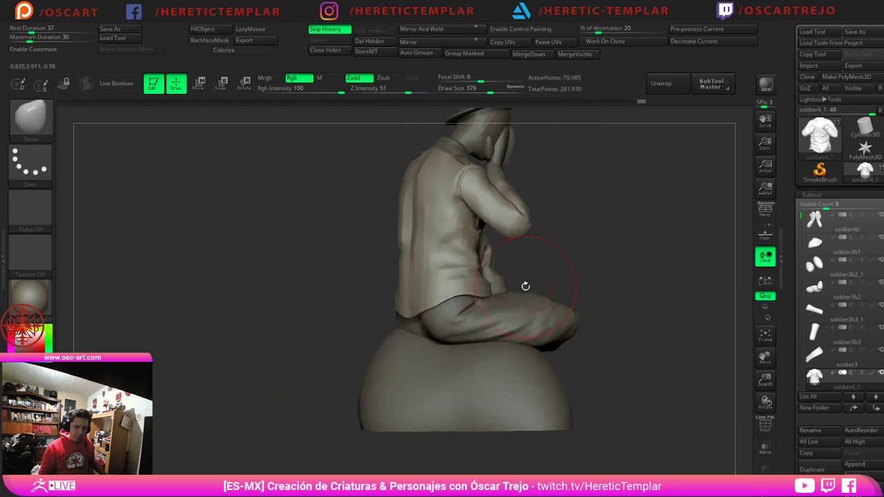
Step: Refine the shirt's hem along the hip and lower back with the Move brush at draw sizes 245 and 202
key("s")
left_click(512, 290)
left_click_drag(600, 282, 573, 284)
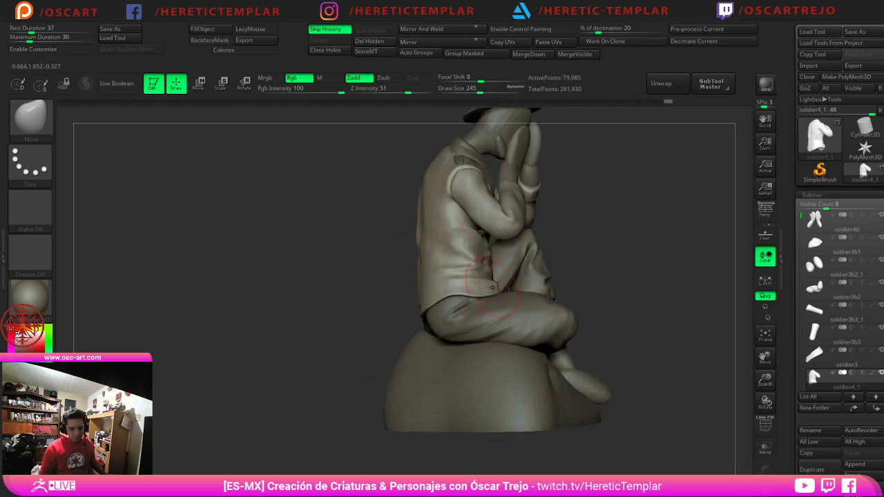
left_click_drag(367, 325, 425, 323)
key("s")
left_click(444, 321)
left_click_drag(561, 297, 566, 295)
key("s")
left_click_drag(535, 310, 529, 310)
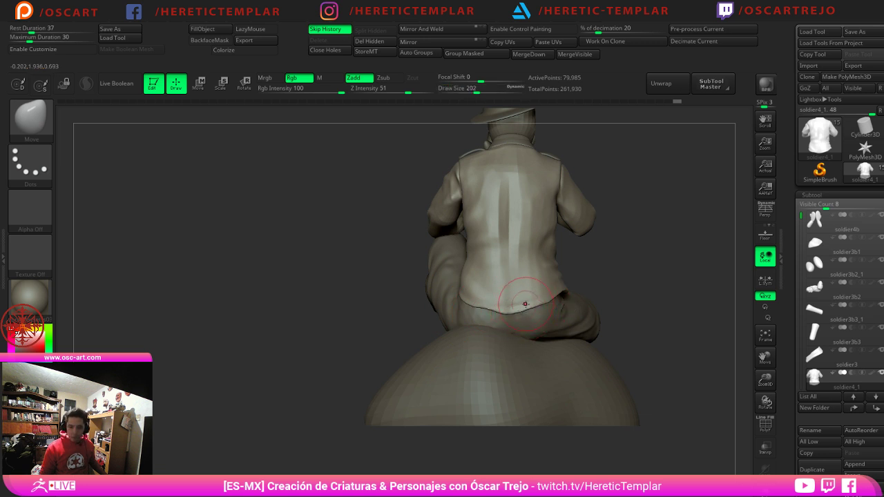
Step: Reshape the shirt's back hem over the trousers with the Move brush at draw size 358
key("s")
left_click_drag(526, 302, 562, 299)
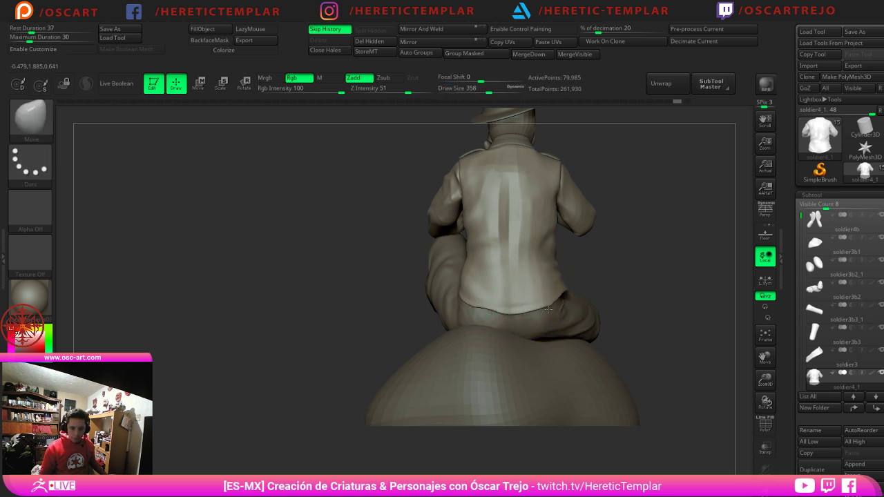
left_click_drag(473, 310, 475, 315)
left_click_drag(468, 304, 468, 309)
left_click_drag(588, 288, 470, 280)
Step: Reduce the Move brush's draw size to 104 and frame the soldier's upper body from the front
mouse_move(617, 272)
left_mouse_down("alt")
mouse_move(675, 282)
mouse_move(654, 323)
mouse_move(664, 321)
left_mouse_up("alt")
left_click_drag(639, 275, 671, 341, "alt")
mouse_move(636, 197)
left_mouse_down("alt")
mouse_move(626, 295)
mouse_move(639, 234)
mouse_move(641, 272)
left_mouse_up("alt")
key("s")
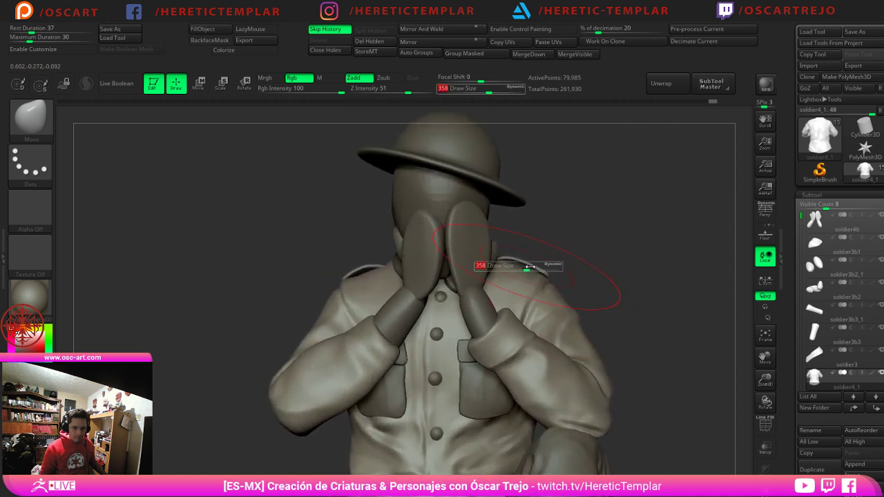
left_click_drag(525, 268, 503, 267)
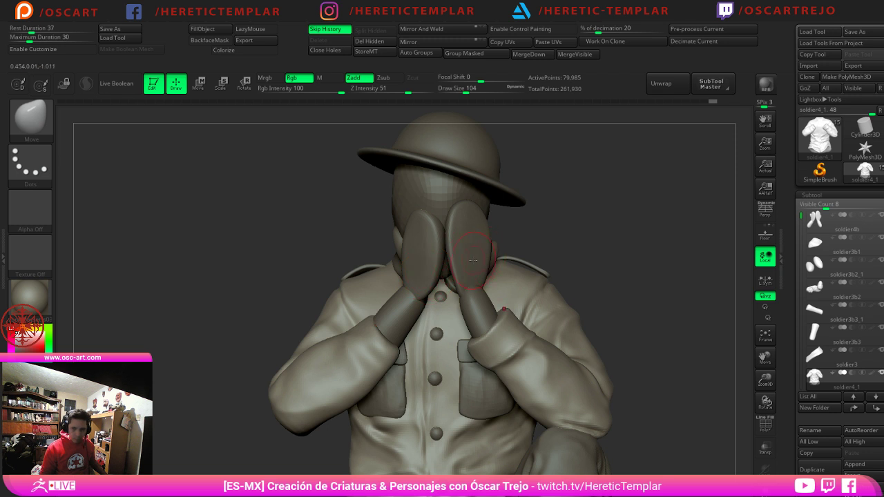
left_click_drag(605, 276, 548, 276, "alt")
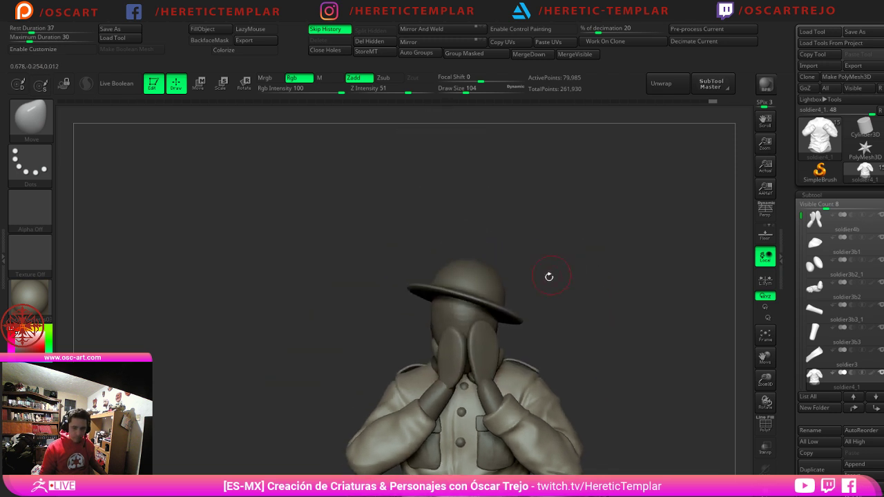
mouse_move(610, 363)
left_mouse_down("alt")
mouse_move(611, 312)
mouse_move(531, 310)
left_mouse_up("alt")
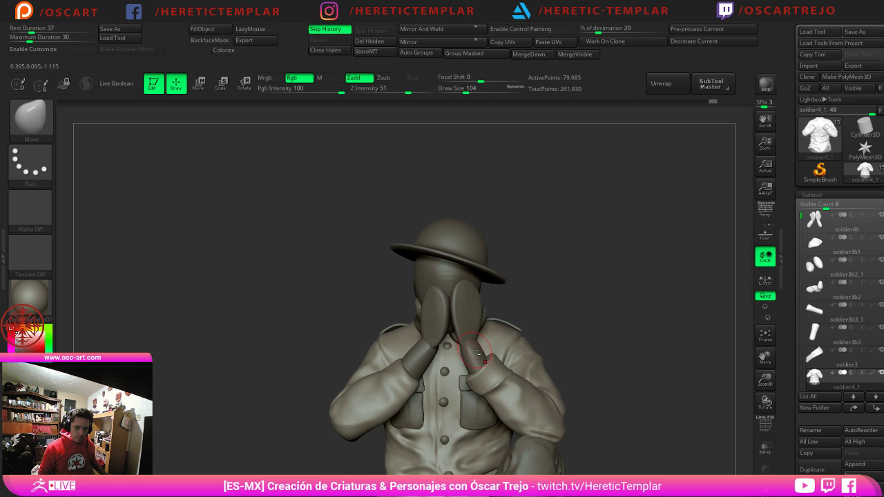
Step: Select the hands subtool soldier4b and mask one complete hand and wrist, leaving the hand above the shirt's uncovered pocket side editable
left_click(496, 353, "alt")
left_click(474, 328, "ctrl+shift")
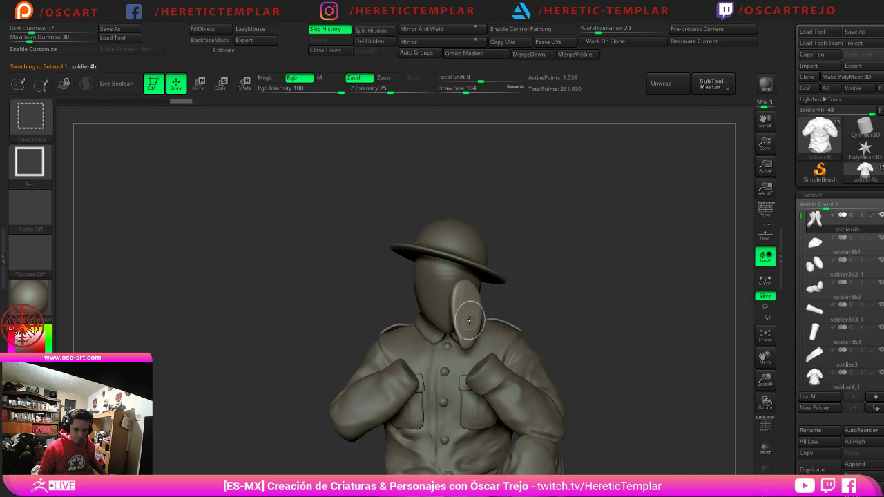
mouse_move(543, 291)
left_mouse_down("ctrl+shift")
mouse_move(557, 291)
mouse_move(562, 311)
left_mouse_up("ctrl+shift")
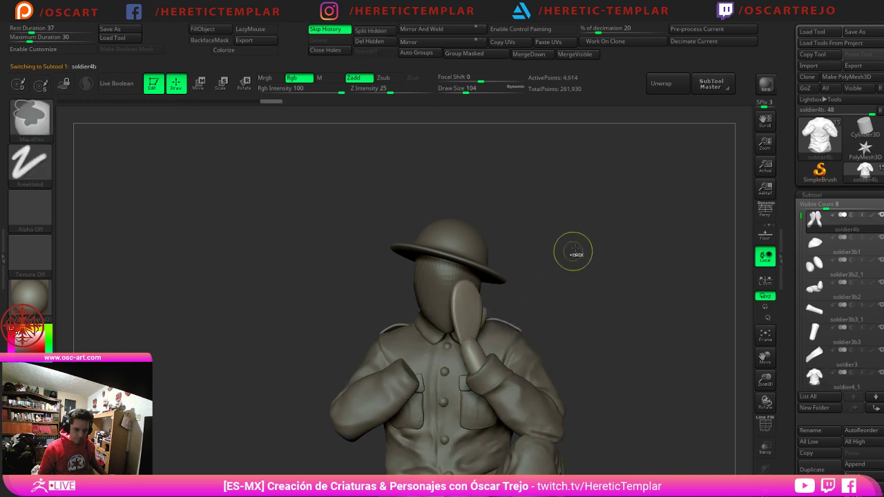
left_click_drag(570, 247, 415, 420, "ctrl")
left_click(575, 337, "ctrl+shift")
left_click(606, 319, "ctrl")
Step: Rotate and shift the unmasked hand against the face with the transform gizmo after resetting its orientation
key("w")
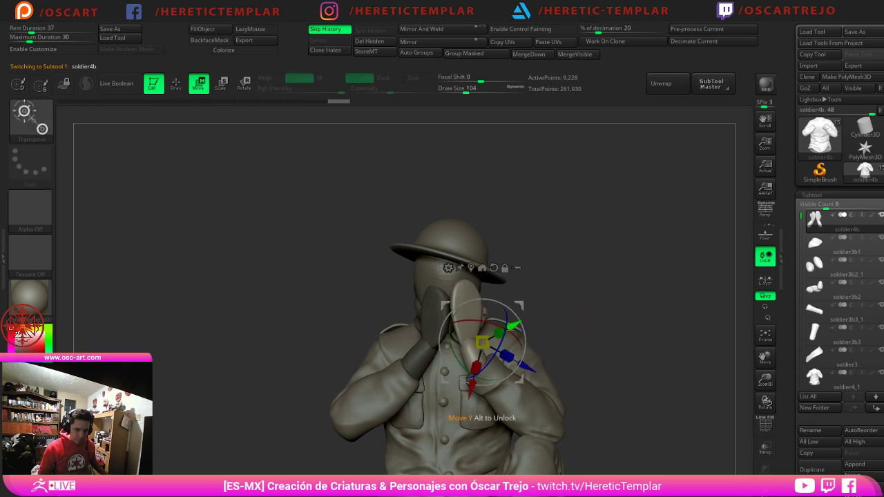
left_click_drag(525, 300, 498, 306)
key("q")
key("w")
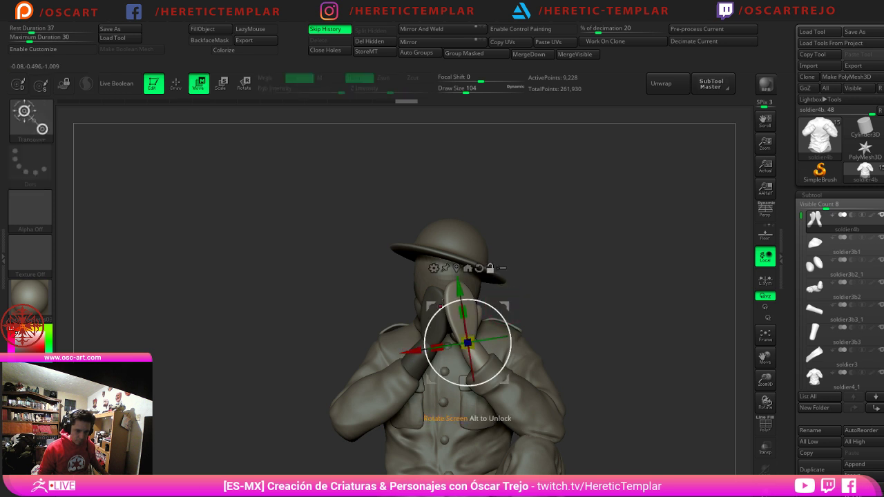
left_click(479, 268, "alt")
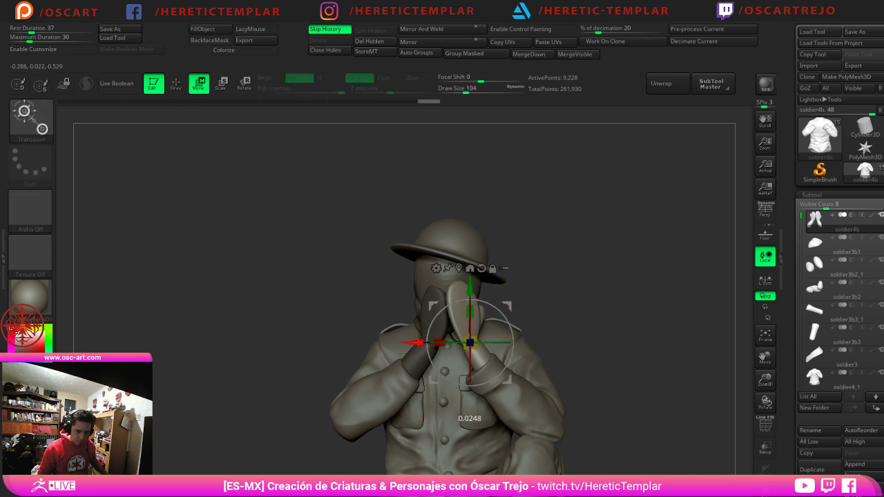
key("q")
Step: Isolate the palm of that hand and mask every other part of the hands subtool
left_click_drag(572, 290, 596, 304, "alt")
left_click(496, 320, "ctrl+shift")
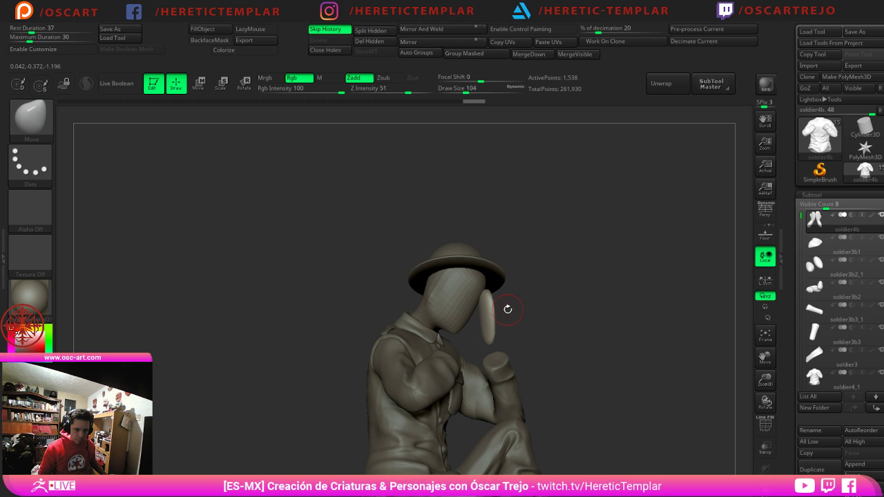
left_click(507, 311, "ctrl")
left_click(482, 351, "ctrl+shift")
left_click(532, 305, "ctrl")
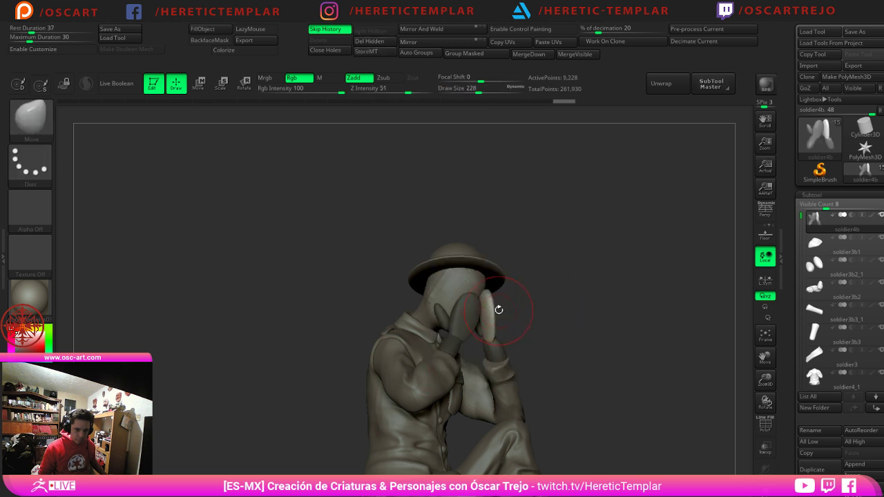
Step: Bend the unmasked palm around the face with the Move brush at draw size 228 and smooth its surface
left_click_drag(478, 295, 473, 304)
left_click_drag(561, 306, 478, 307)
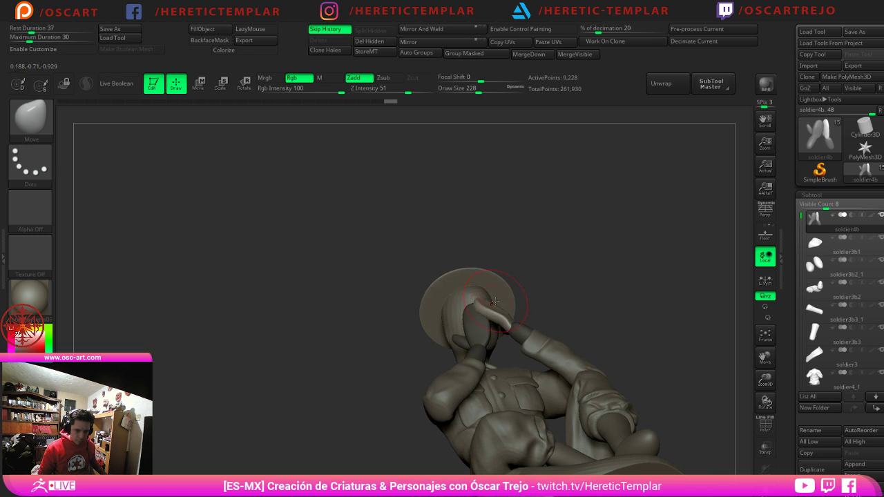
key("shift")
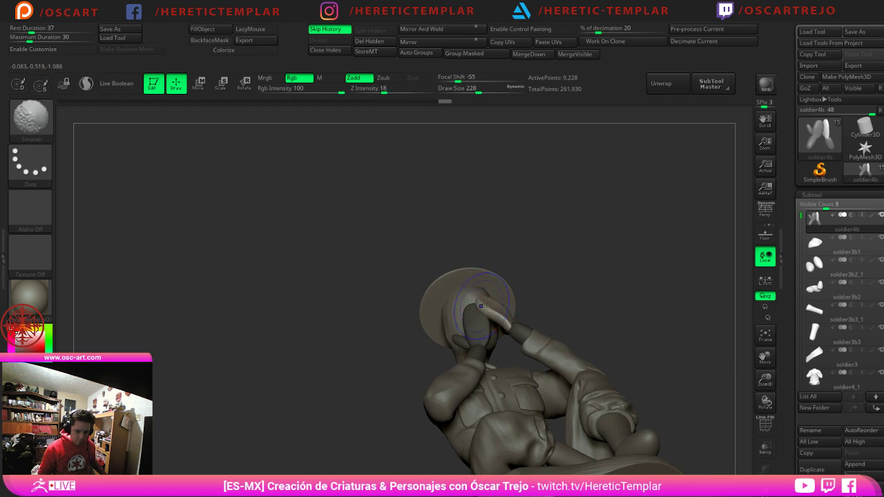
right_click_drag(481, 305, 507, 314)
left_click_drag(501, 334, 506, 336)
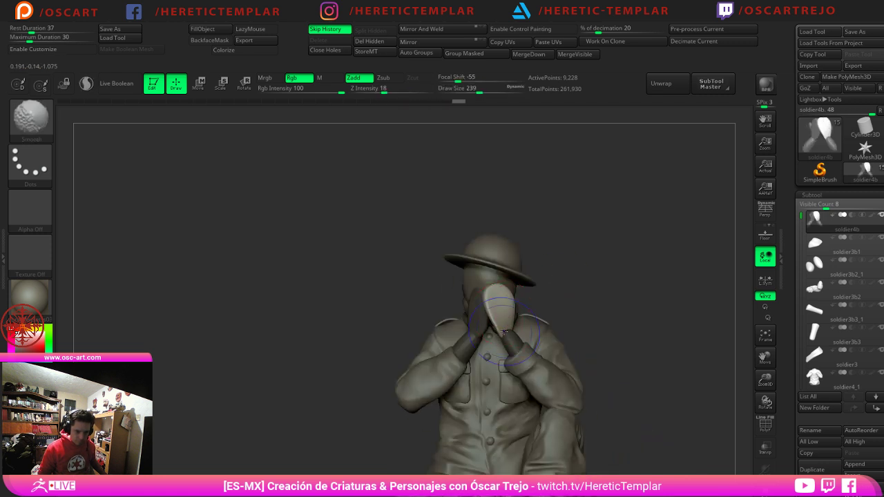
left_click_drag(481, 298, 486, 299)
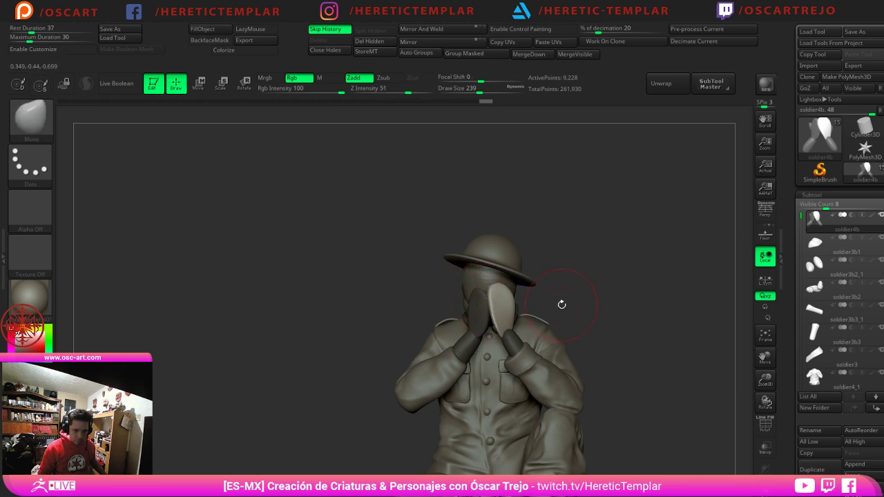
Step: Refine the unmasked palm's outline with the Move brush at draw size 318 and clear the mask from the hands
left_click_drag(562, 304, 639, 301, "ctrl")
mouse_move(647, 304)
right_mouse_down("ctrl")
mouse_move(621, 264)
mouse_move(664, 275)
mouse_move(620, 283)
mouse_move(648, 290)
right_mouse_up("ctrl")
right_click_drag(647, 290, 634, 330, "ctrl")
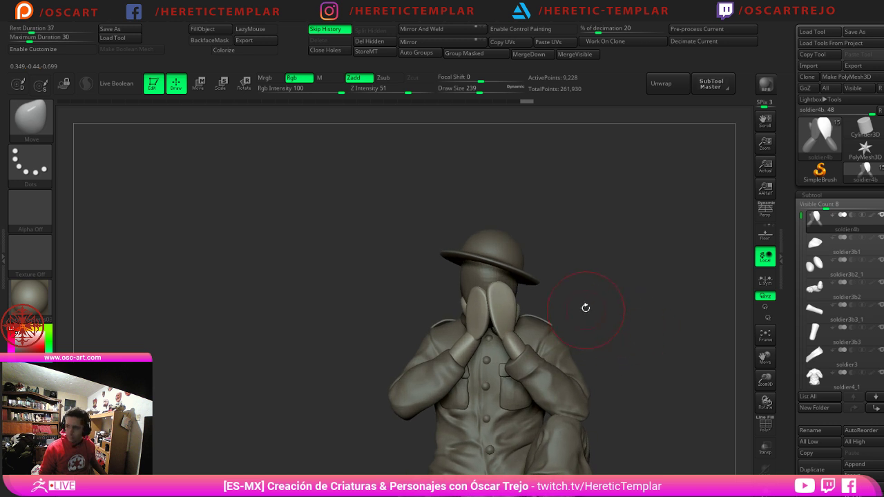
left_click(511, 307, "ctrl")
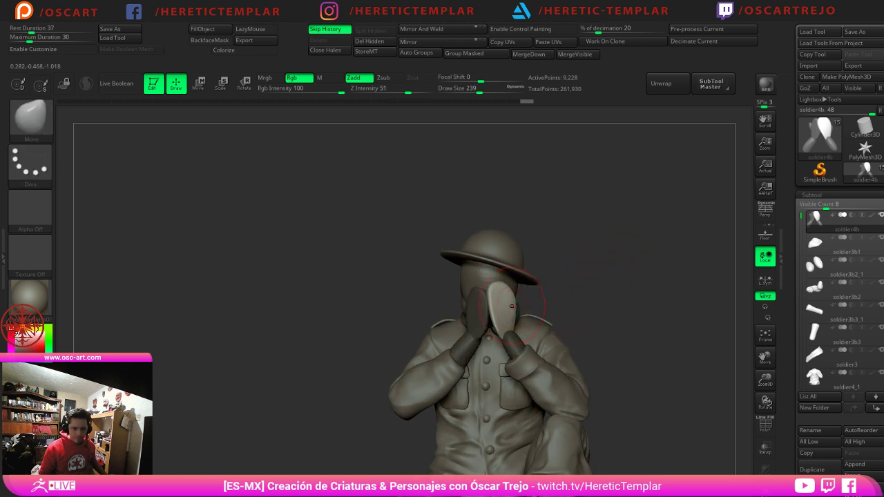
key("bracketright")
key("bracketright")
key("bracketright")
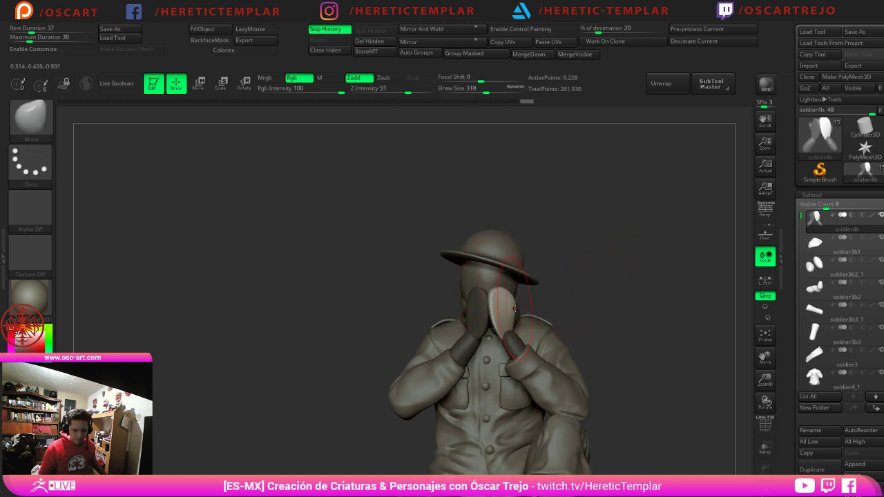
left_click_drag(583, 289, 605, 307, "ctrl")
mouse_move(615, 307)
right_mouse_down("ctrl")
mouse_move(609, 244)
mouse_move(610, 257)
mouse_move(576, 256)
mouse_move(652, 250)
mouse_move(628, 251)
mouse_move(621, 304)
right_mouse_up("ctrl")
Step: Adjust the hands and wrists with the Move brush at draw size 239, raising the draw size to 331
key("s")
left_click_drag(519, 316, 512, 316)
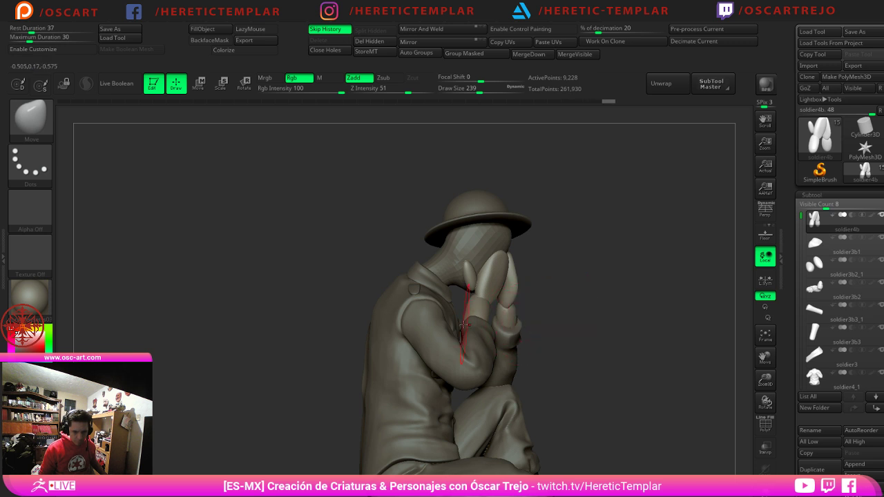
key("bracketright")
mouse_move(611, 313)
right_mouse_down()
mouse_move(575, 318)
mouse_move(639, 258)
mouse_move(610, 245)
right_mouse_up()
right_click_drag(609, 245, 615, 304, "ctrl")
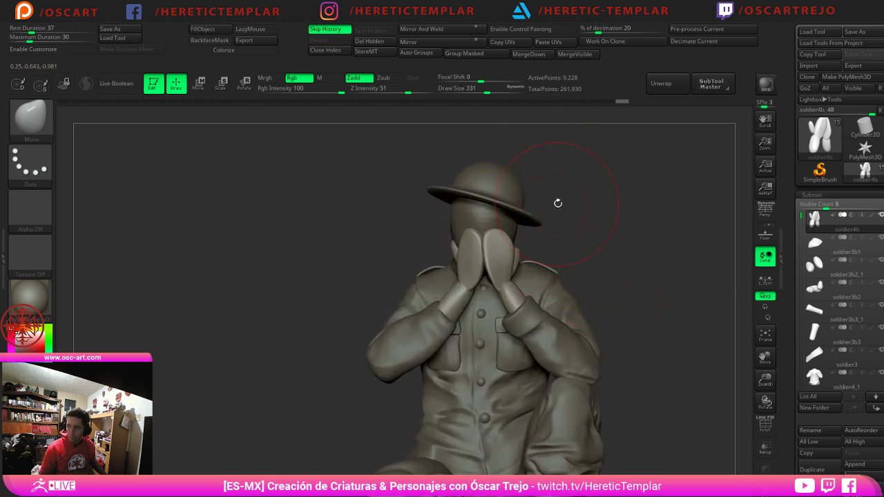
right_click_drag(569, 205, 533, 256, "alt")
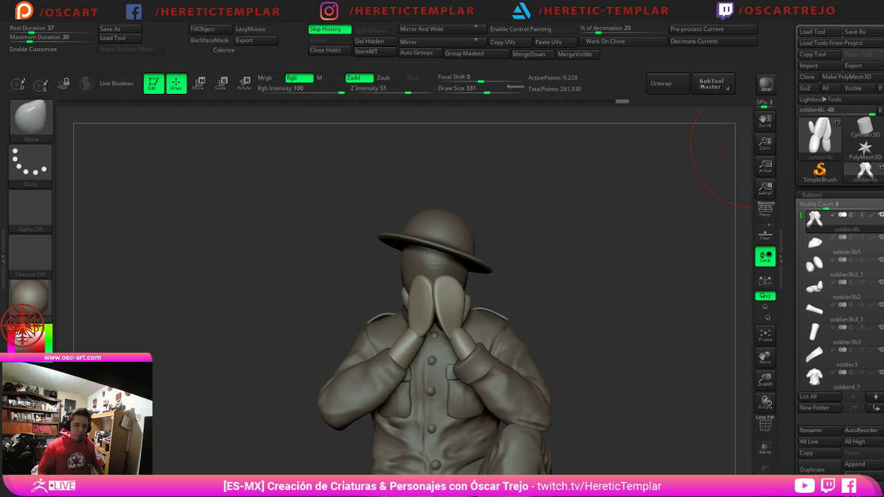
Step: Raise both hands higher over the face and reposition them against it with the transform gizmo
key("w")
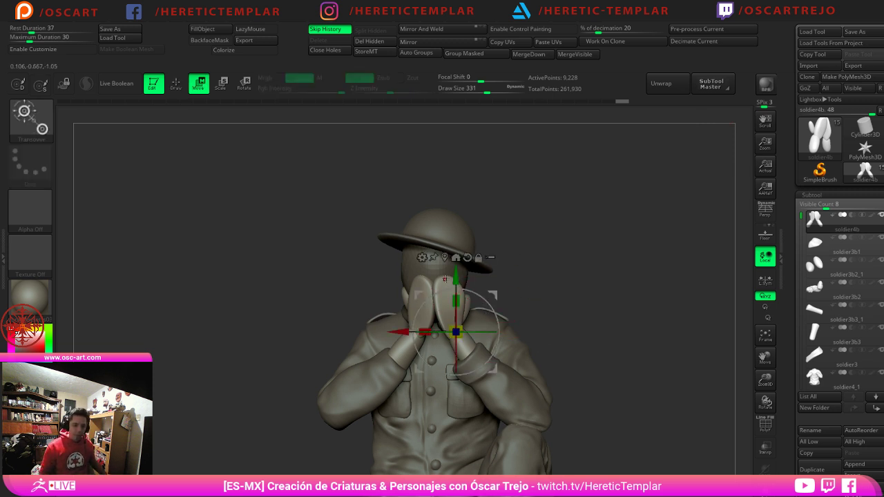
left_click_drag(456, 274, 456, 252)
left_click_drag(608, 259, 504, 264)
left_click_drag(405, 309, 399, 308)
left_click_drag(339, 297, 439, 286)
left_click_drag(456, 252, 456, 255)
key("q")
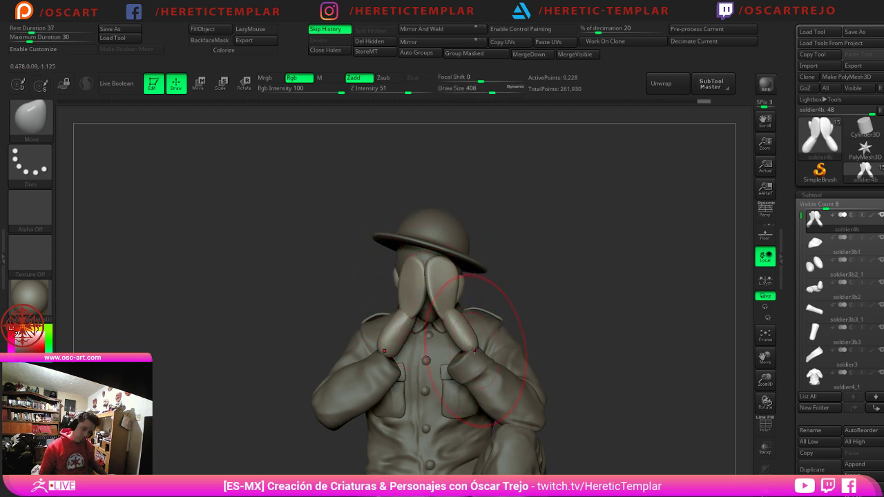
Step: Pull the wrists toward the sleeve cuffs with the Move brush at draw size 408, and select the shirt
left_click_drag(472, 349, 466, 353)
key("s")
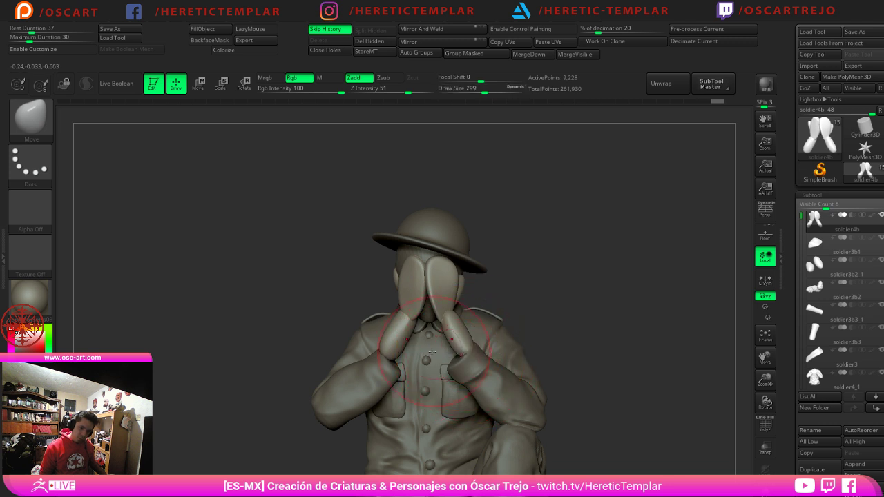
left_click(385, 371, "alt")
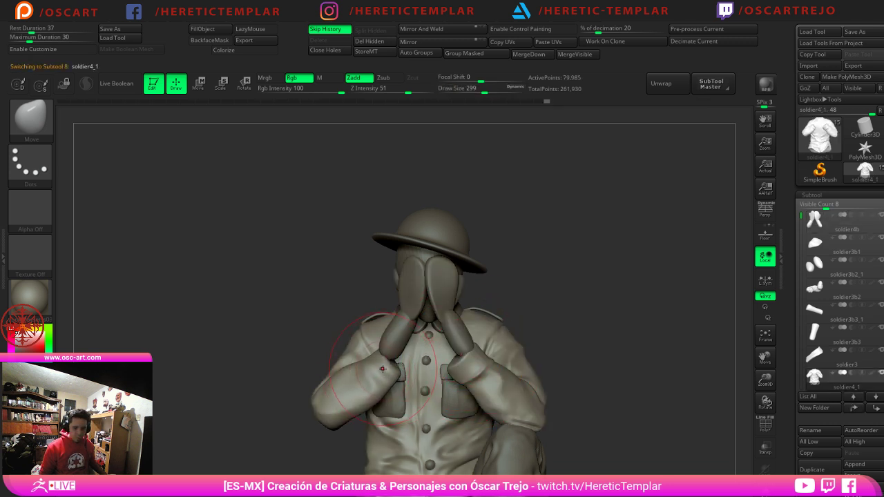
mouse_move(308, 341)
left_mouse_down()
mouse_move(343, 345)
mouse_move(348, 370)
mouse_move(391, 368)
left_mouse_up()
Step: Fit the shirt's sleeve cuffs around the wrists with the Move brush at draw sizes 280 and 212
key("s")
mouse_move(576, 324)
left_mouse_down()
mouse_move(564, 325)
mouse_move(595, 321)
left_mouse_up()
right_click_drag(380, 350, 499, 342)
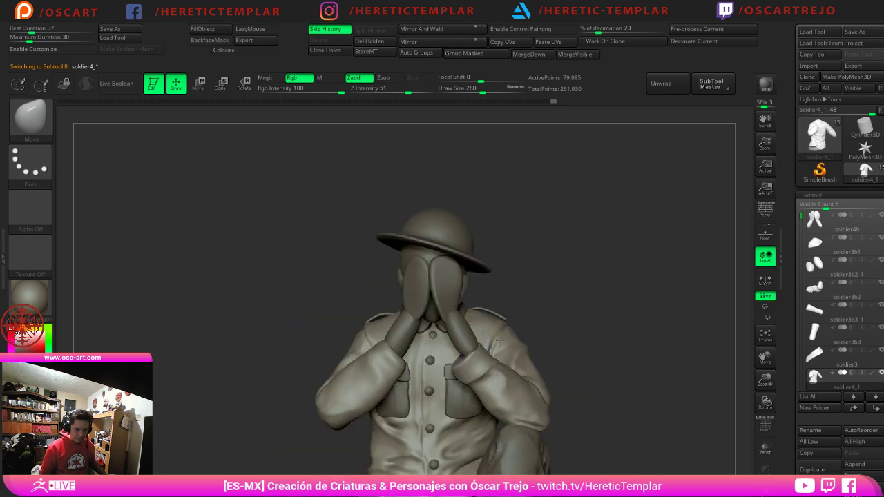
key("s")
left_click_drag(457, 363, 452, 363)
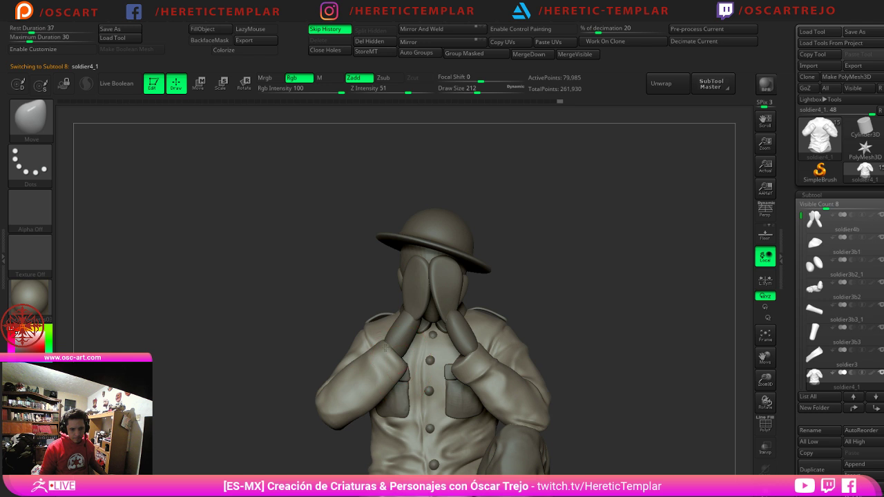
Step: Refine the wrists where they enter the sleeve cuffs with the Smooth brush at draw size 299 and the Move brush at 234
left_click(380, 347, "alt")
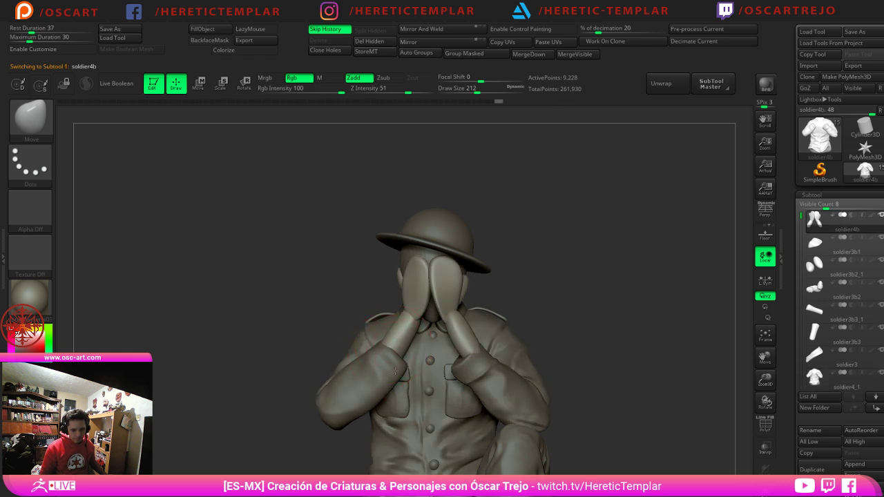
left_click(401, 367, "ctrl")
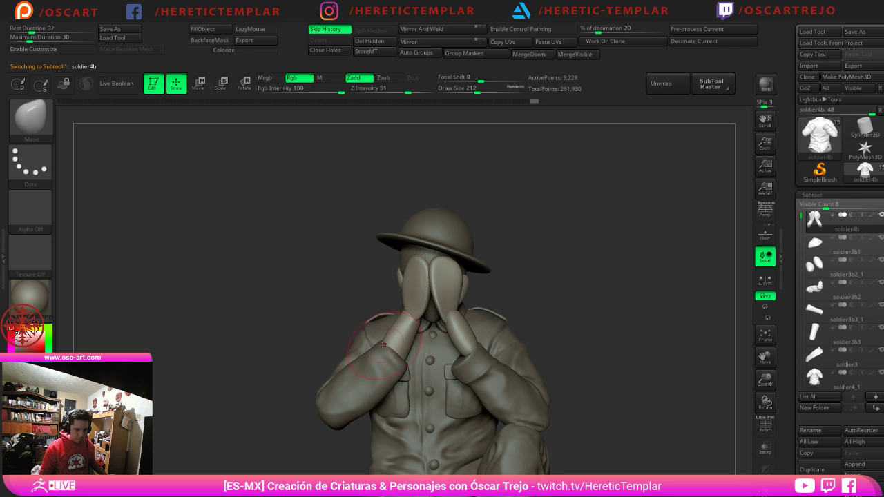
mouse_move(384, 345)
right_mouse_down()
mouse_move(477, 346)
mouse_move(395, 334)
right_mouse_up()
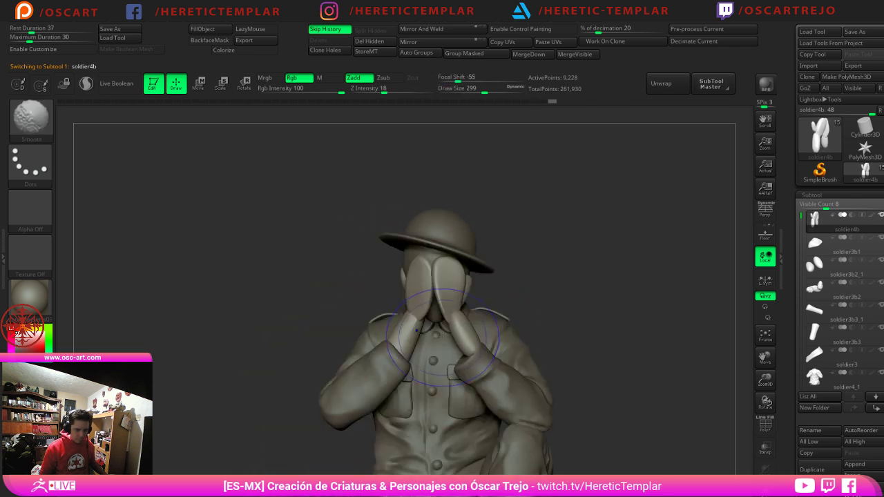
left_click(386, 346, "alt")
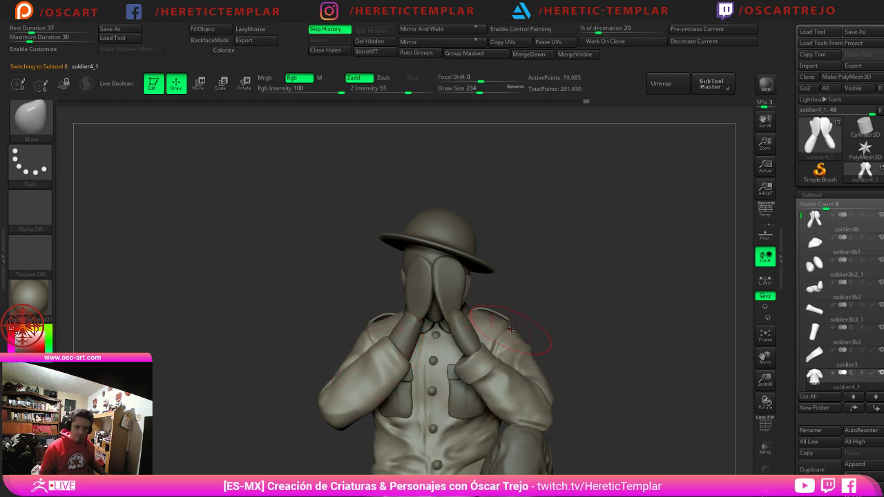
left_click(466, 351, "alt")
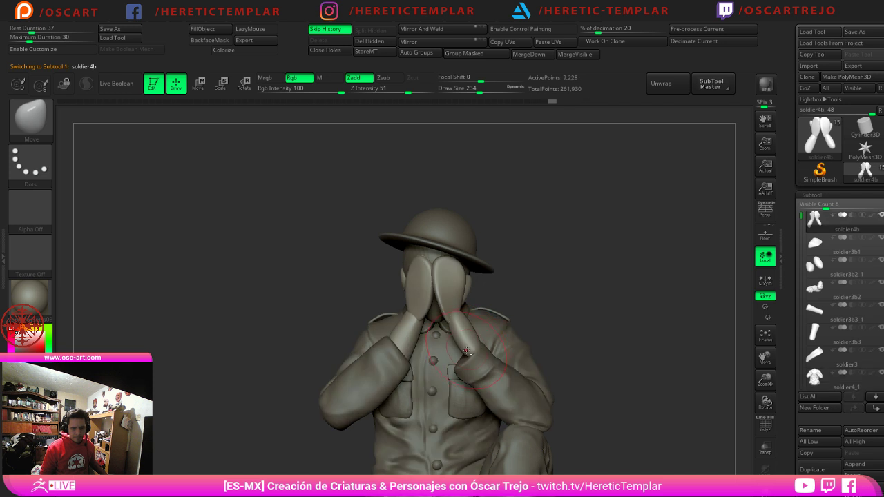
left_click_drag(539, 327, 571, 302)
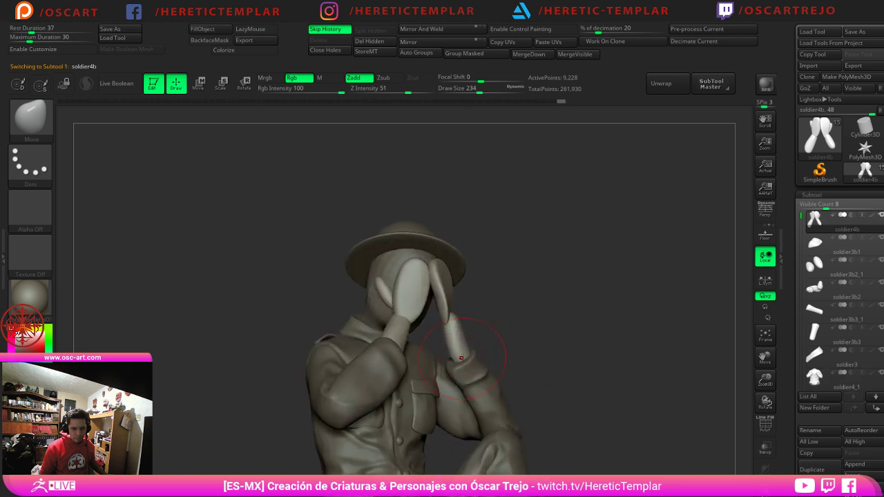
mouse_move(495, 320)
left_mouse_down()
mouse_move(426, 330)
mouse_move(443, 346)
mouse_move(495, 327)
left_mouse_up()
key("shift")
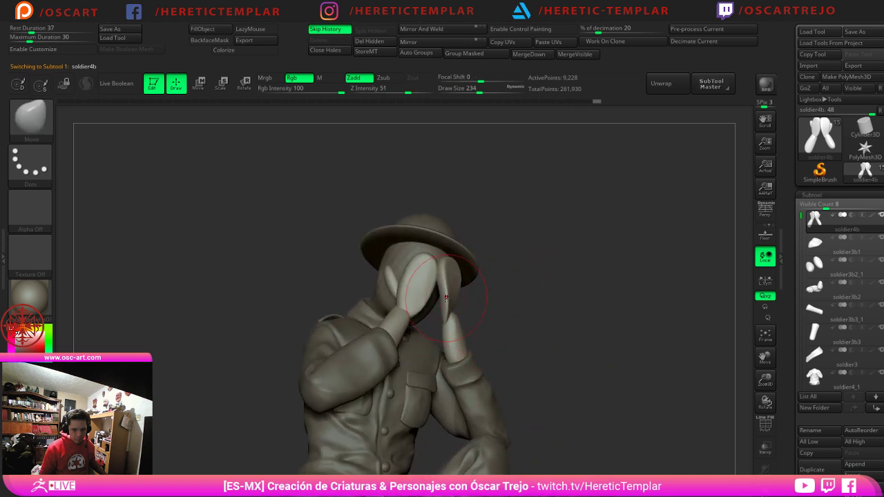
Step: Isolate one hand, inflate it against the face with the Inflate brush at Z intensity 10 and draw size 234, and unhide the other parts
left_click(453, 299, "ctrl+shift")
key("b")
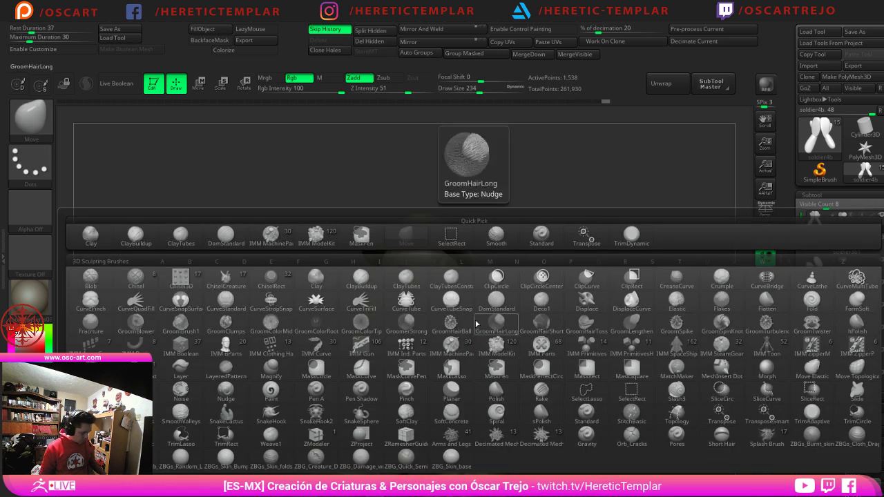
key("i")
key("n")
left_click_drag(529, 305, 476, 311)
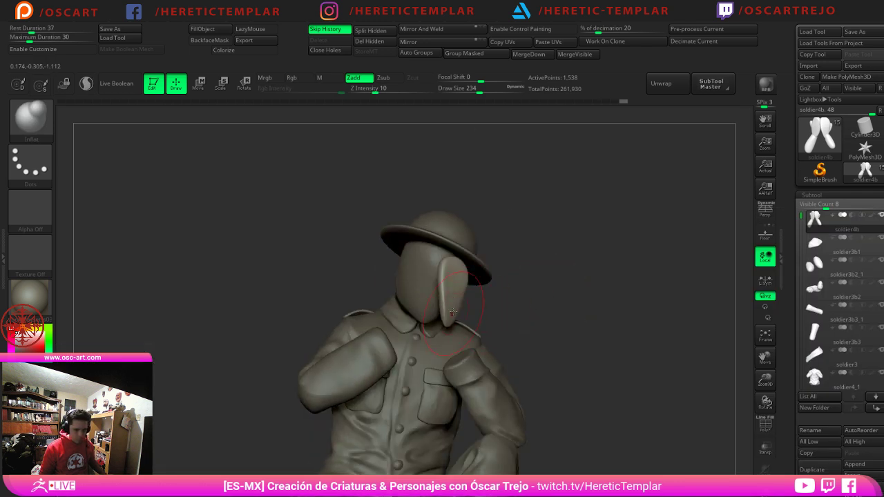
left_click(527, 312, "ctrl+shift")
mouse_move(552, 301)
left_mouse_down()
mouse_move(566, 306)
mouse_move(559, 288)
mouse_move(552, 292)
mouse_move(580, 302)
mouse_move(563, 296)
left_mouse_up()
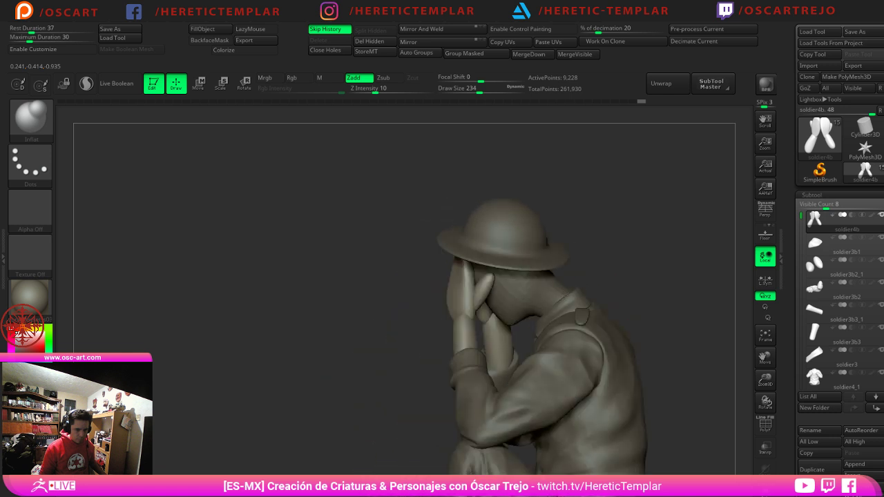
left_click_drag(421, 352, 466, 338)
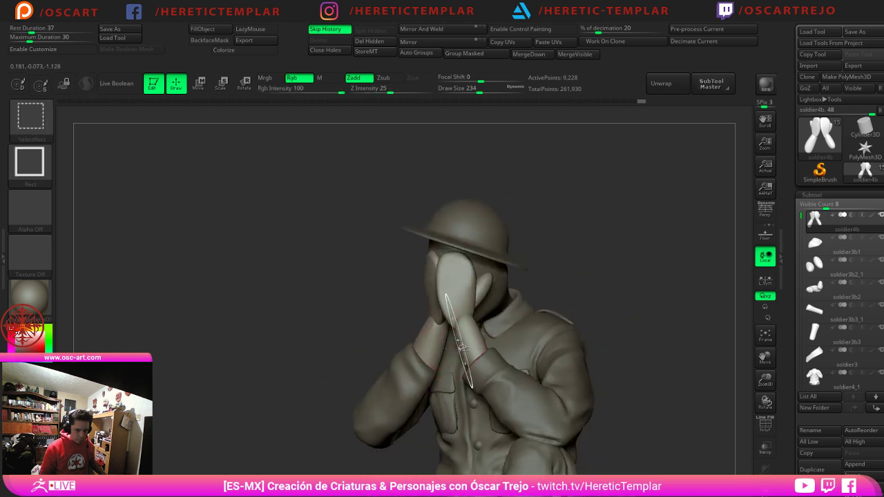
Step: Mask both hands and the opposite wrist, leaving only the wrist on the soldier's left arm unmasked
left_click(469, 332, "ctrl+shift")
left_click_drag(580, 278, 453, 378, "ctrl")
left_click(644, 302, "ctrl+shift")
left_click(641, 290, "ctrl")
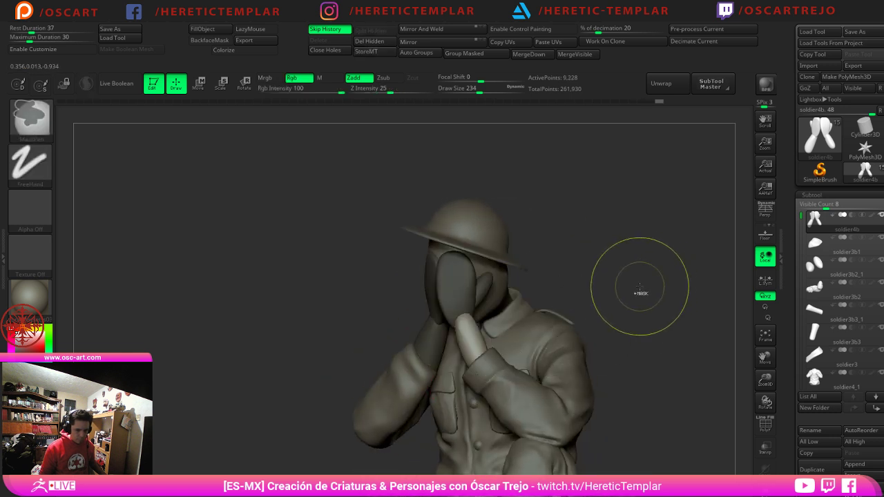
Step: Adjust the unmasked wrist with the Move brush at draw size 344, clear the mask, and select the shirt
left_click_drag(637, 293, 598, 322)
key("]")
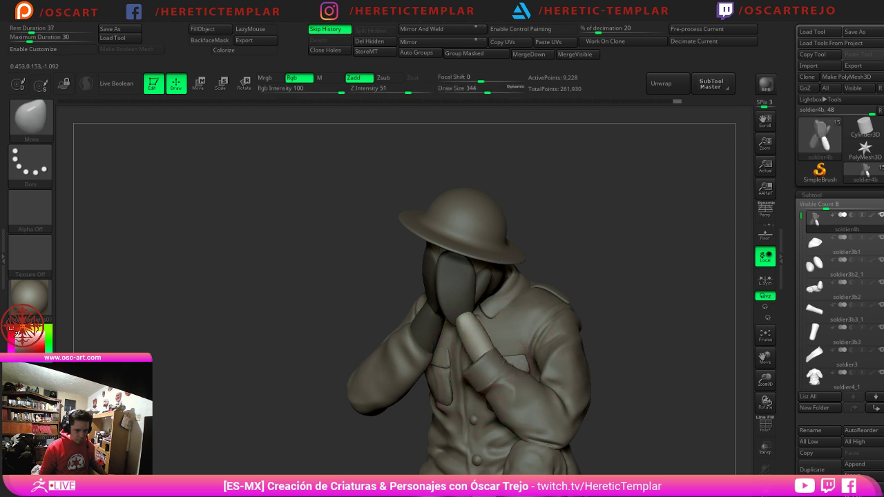
right_click_drag(443, 344, 537, 322)
left_click_drag(570, 311, 564, 330, "ctrl")
right_click_drag(564, 329, 515, 357)
left_click(483, 362, "alt")
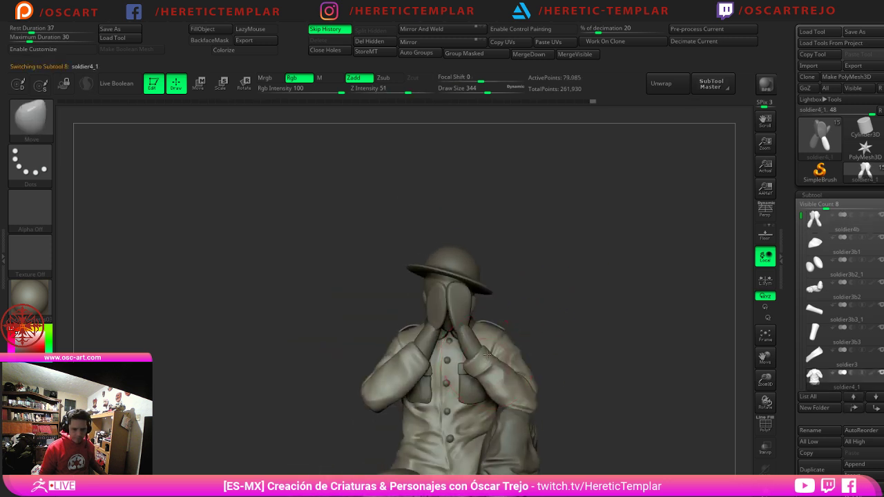
key("ctrl+z")
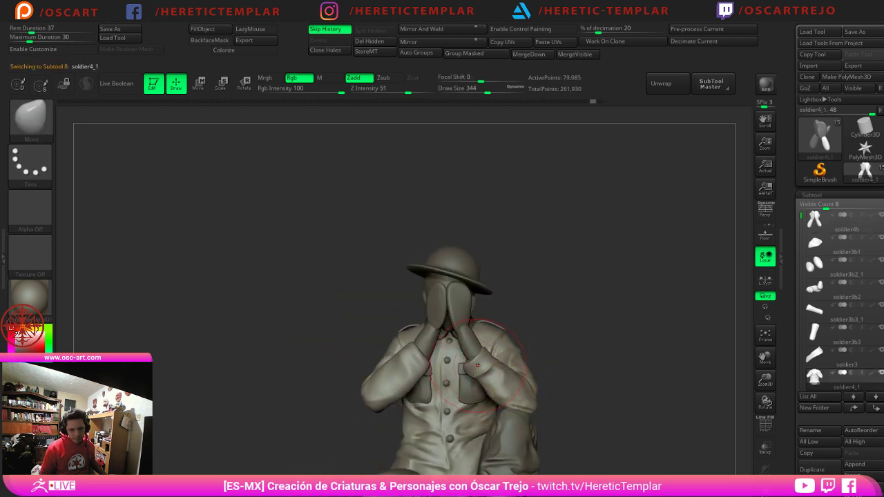
Step: Select the lower leg below the raised knee and mask a horizontal band around the middle of its shin
right_click_drag(558, 357, 599, 266, "ctrl")
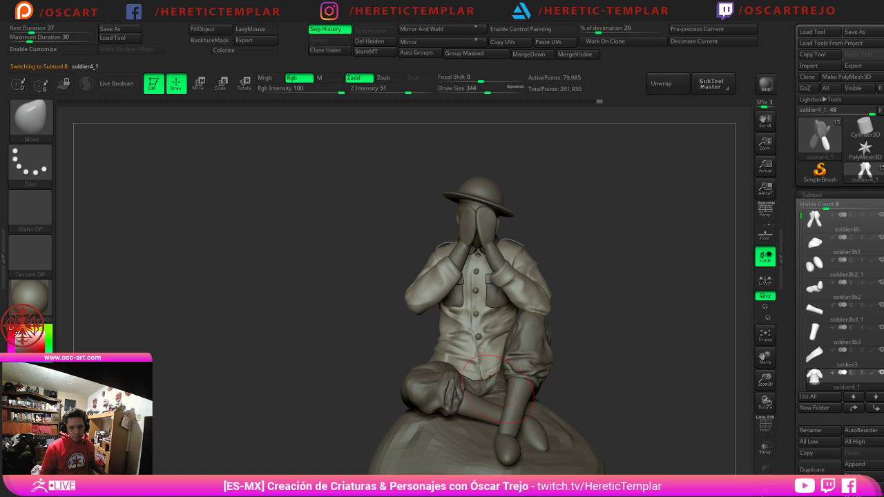
left_click(527, 404, "alt")
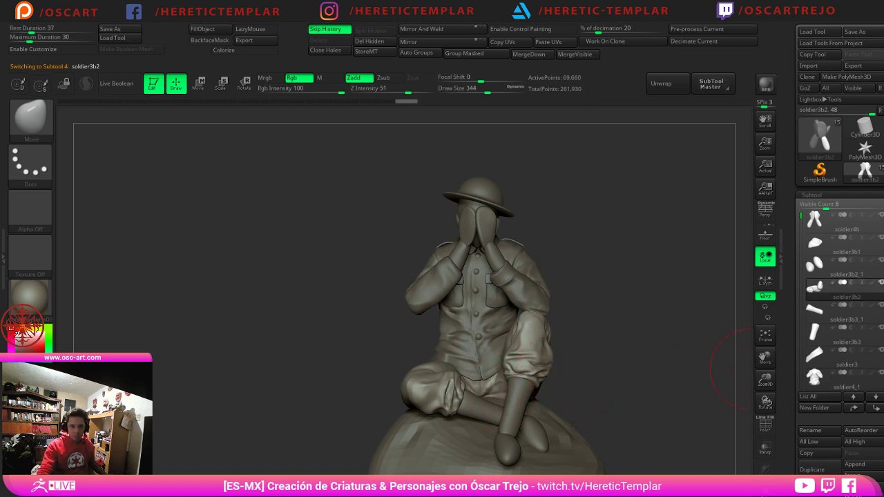
mouse_move(618, 279)
left_mouse_down()
mouse_move(647, 326)
mouse_move(650, 306)
mouse_move(553, 306)
mouse_move(588, 273)
mouse_move(599, 317)
left_mouse_up()
mouse_move(598, 317)
left_mouse_down()
mouse_move(568, 281)
mouse_move(588, 280)
left_mouse_up()
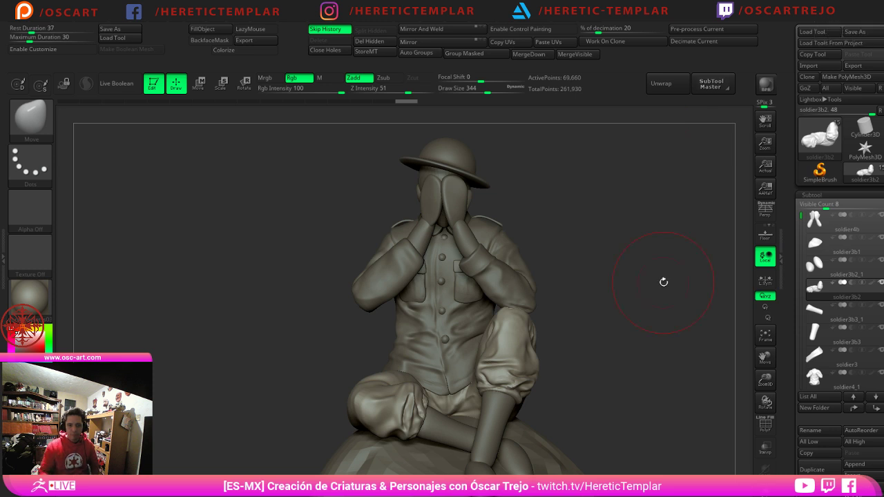
mouse_move(623, 375)
left_mouse_down()
mouse_move(644, 397)
mouse_move(634, 290)
mouse_move(633, 307)
left_mouse_up()
key("s")
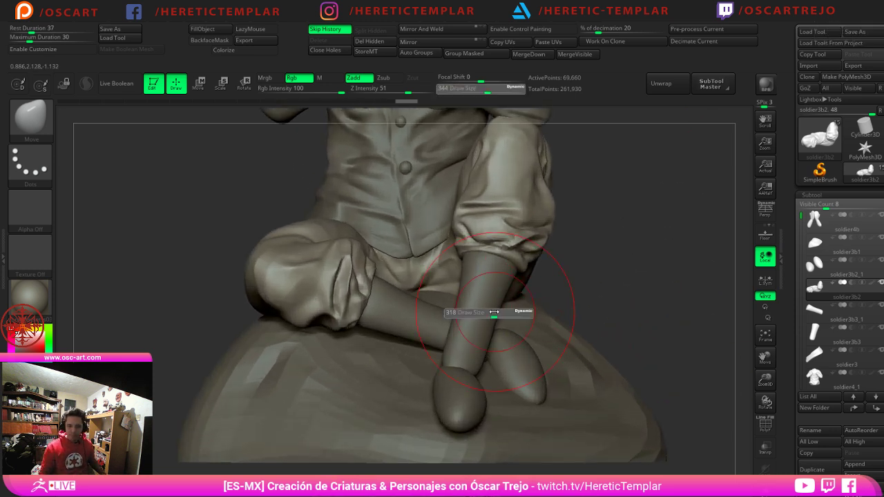
left_click_drag(494, 312, 484, 313)
left_click(472, 320, "alt")
mouse_move(614, 271)
left_mouse_down()
mouse_move(642, 272)
mouse_move(608, 286)
mouse_move(614, 259)
mouse_move(577, 265)
left_mouse_up()
mouse_move(510, 307)
left_mouse_down("ctrl")
mouse_move(456, 309)
mouse_move(468, 304)
left_mouse_up("ctrl")
key("ctrl+z")
mouse_move(646, 245)
left_mouse_down("ctrl")
mouse_move(594, 280)
mouse_move(472, 325)
mouse_move(435, 327)
mouse_move(430, 307)
mouse_move(431, 314)
left_mouse_up("ctrl")
Step: Extract the masked shin band as a new subtool with a thickness of 0.005 and accept it
left_click_drag(786, 418, 793, 313)
left_click(815, 266)
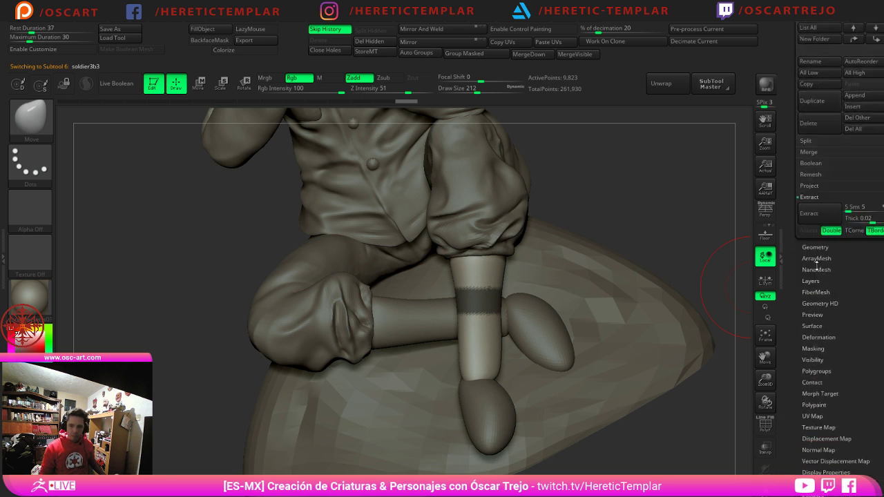
left_click(829, 219)
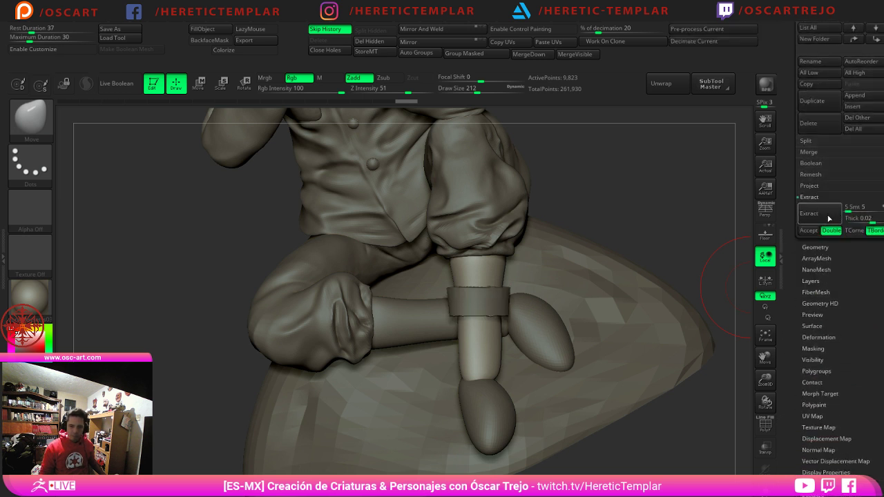
left_click(868, 217)
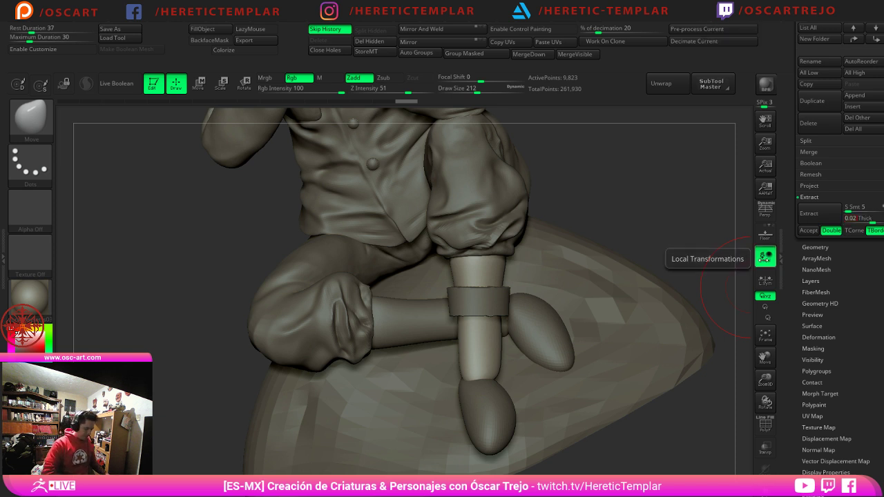
type("0.0")
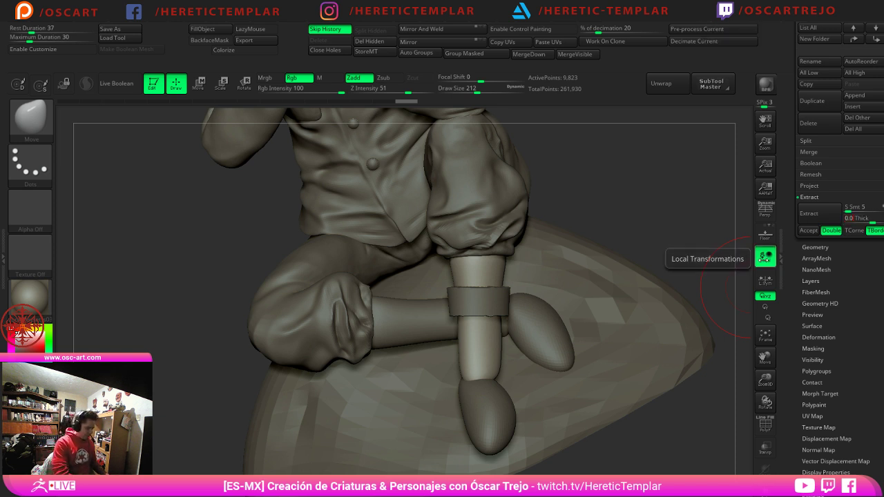
type("05")
key("Return")
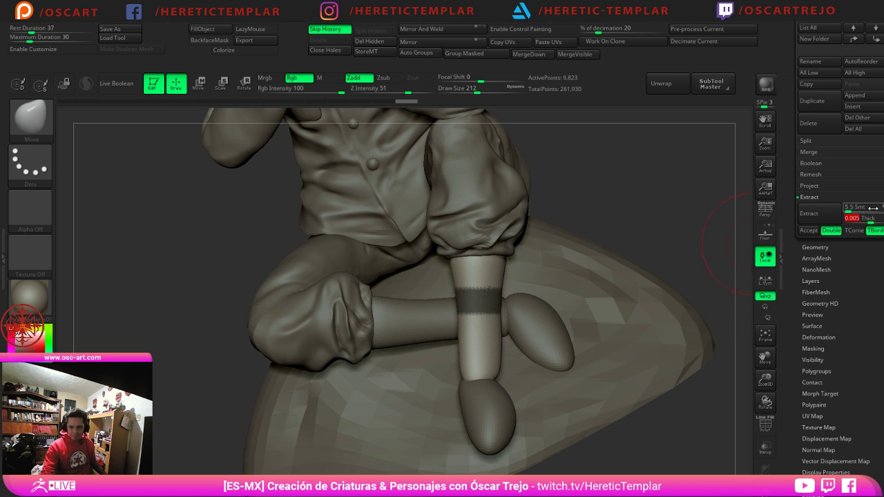
left_click(835, 214)
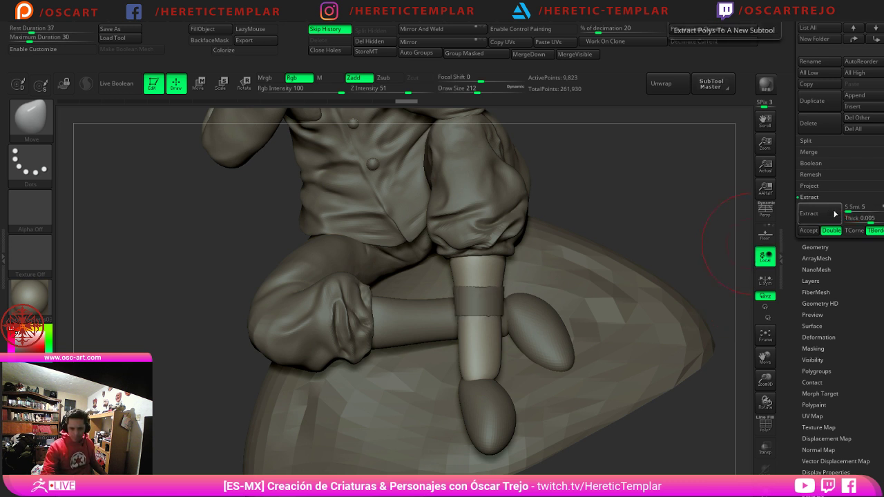
left_click(811, 230)
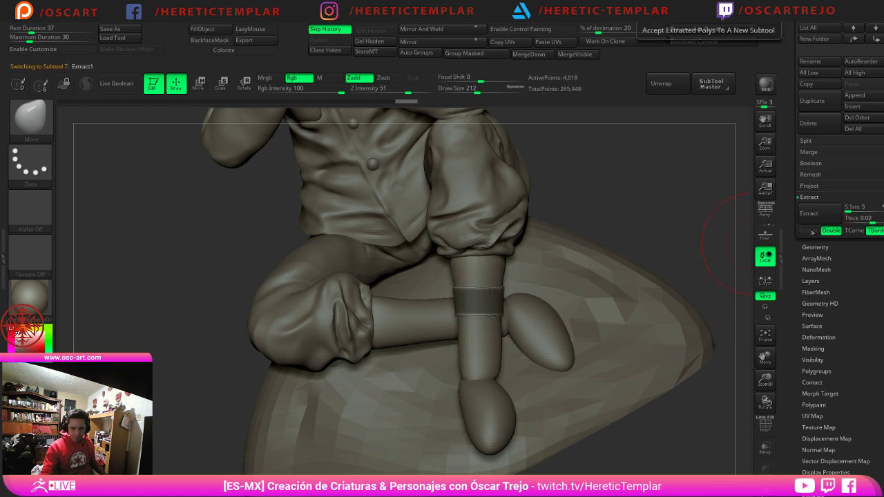
Step: Smooth the edges of the extracted shin band all around the leg, with the draw size raised to 492
key("s")
left_click(425, 323)
mouse_move(477, 303)
left_mouse_down("shift")
mouse_move(501, 299)
mouse_move(475, 304)
mouse_move(473, 293)
left_mouse_up("shift")
mouse_move(720, 271)
left_mouse_down()
mouse_move(633, 232)
mouse_move(601, 234)
left_mouse_up()
left_click_drag(507, 306, 498, 304, "shift")
left_click_drag(424, 297, 553, 324)
left_click_drag(696, 199, 712, 213)
Step: ZRemesh the shin band with a target polygon count of 5, display its wireframe, and save the file
left_click(809, 247)
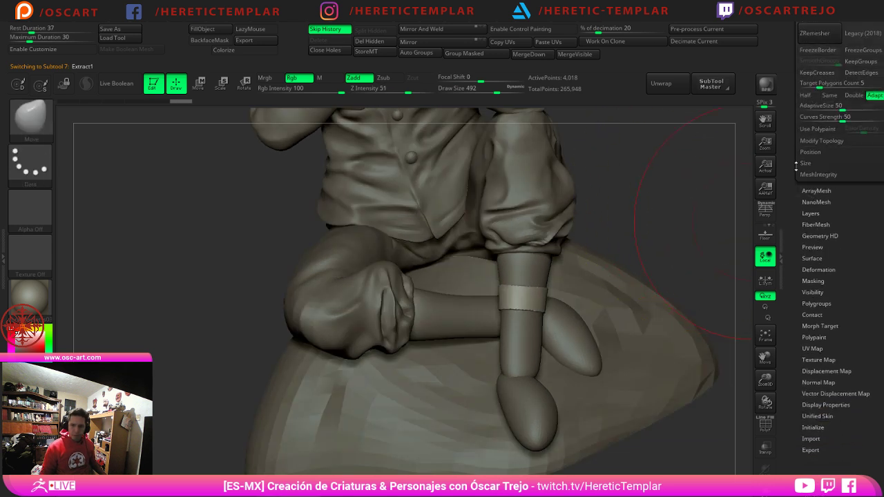
left_click_drag(796, 166, 797, 207)
left_click(811, 249)
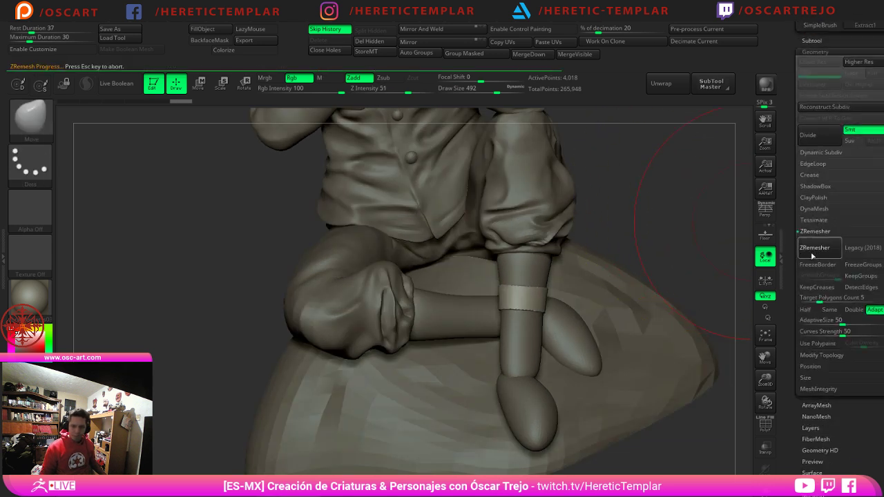
key("shift+f")
left_click_drag(794, 166, 794, 320)
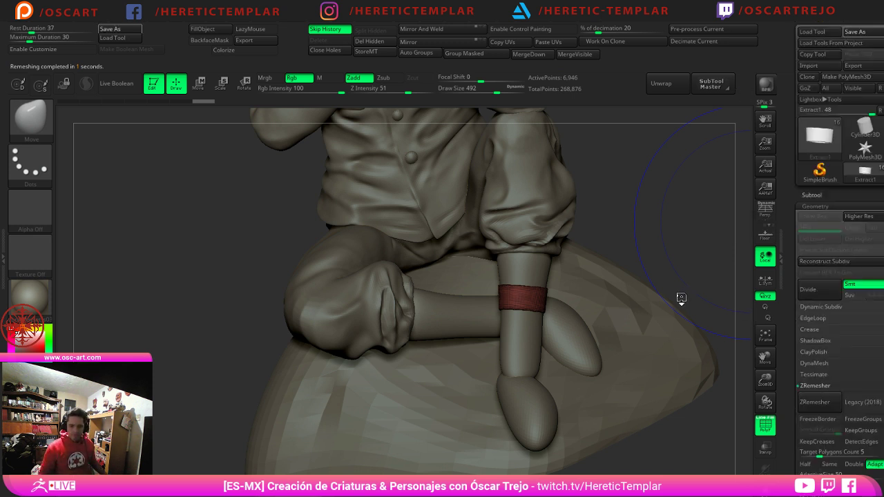
key("ctrl+s")
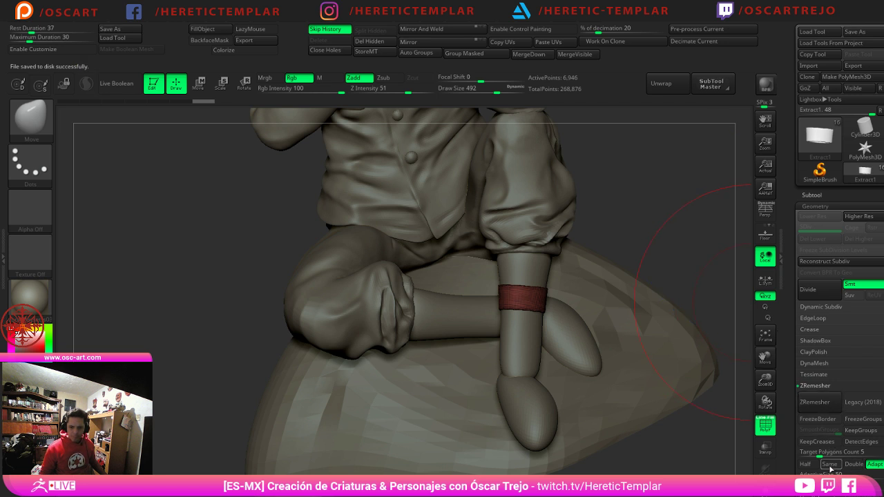
Step: Reduce the shin band to a coarse mesh by running ZRemesher repeatedly with the Half option, and hide the wireframe
left_click(808, 465)
left_click(821, 404)
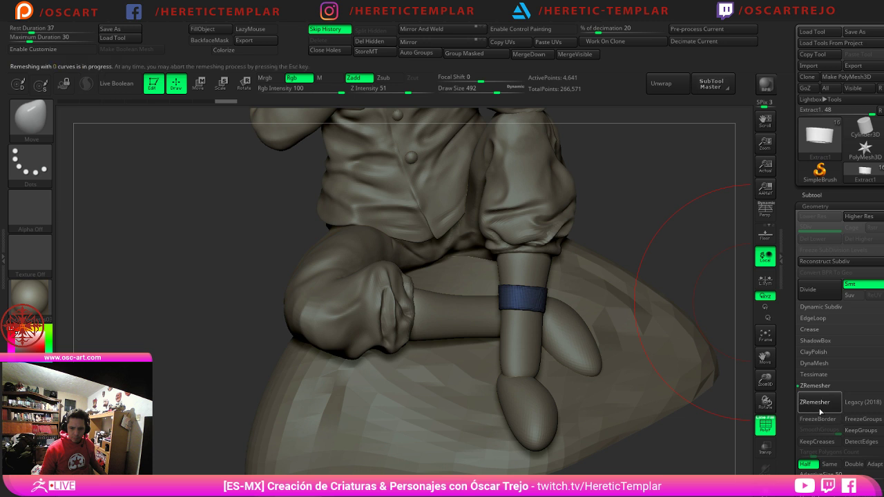
left_click(820, 403)
left_click(821, 407)
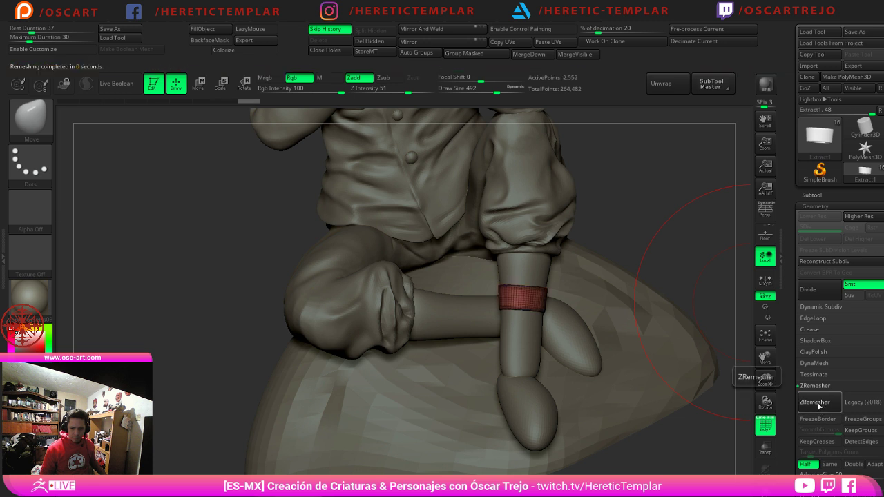
left_click(818, 404)
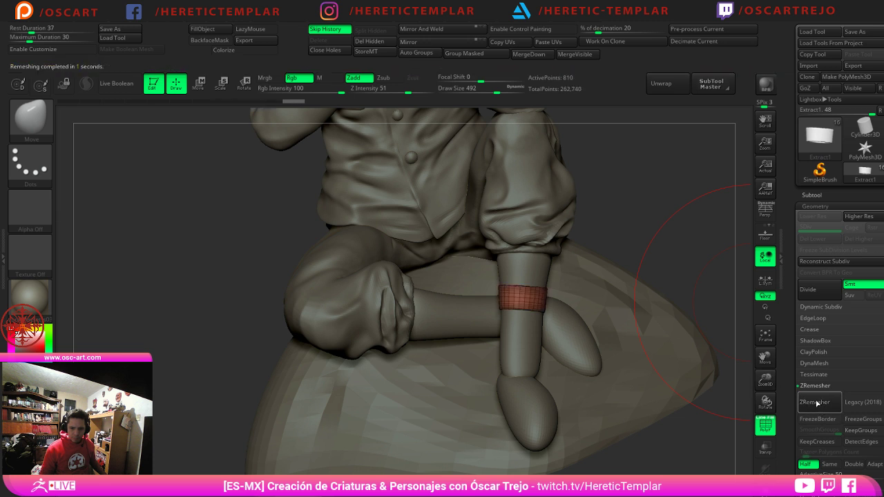
left_click(817, 403)
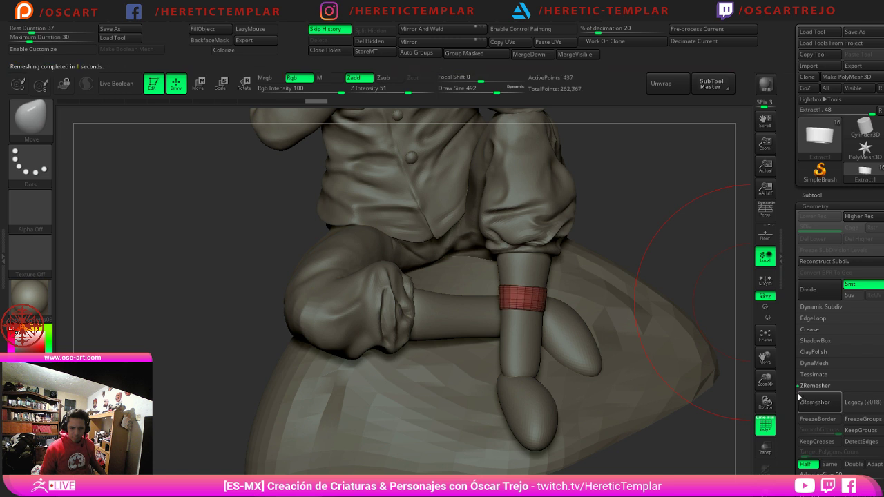
key("d")
left_click(520, 166)
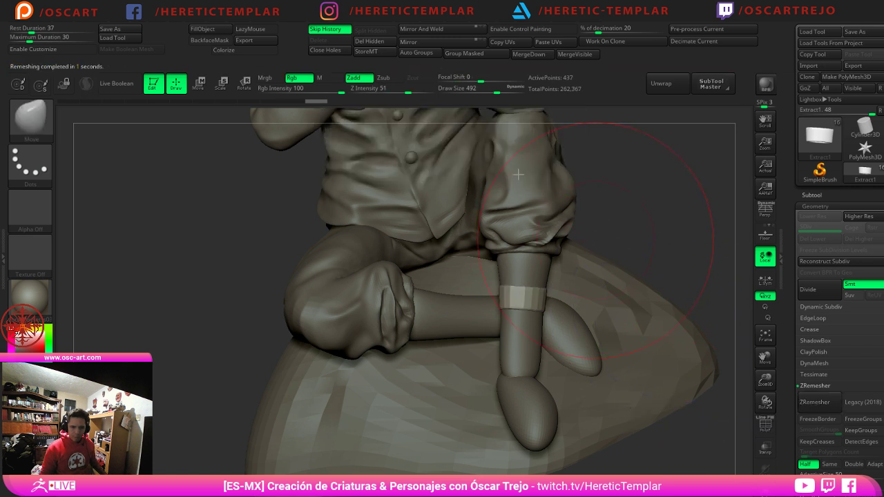
Step: Activate the Move gizmo on the shin band and centre it on the band's mesh
key("shift+f")
key("shift+f")
key("w")
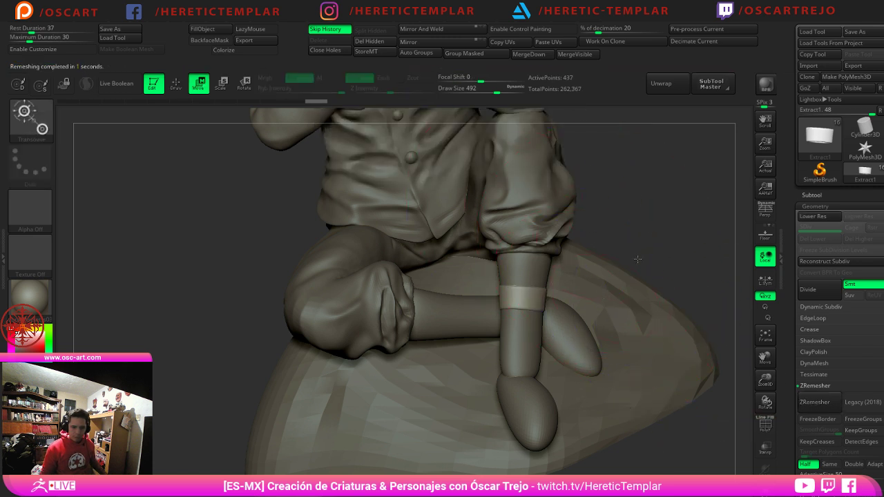
left_click_drag(638, 259, 435, 289)
left_click(475, 292)
left_click(484, 219, "alt")
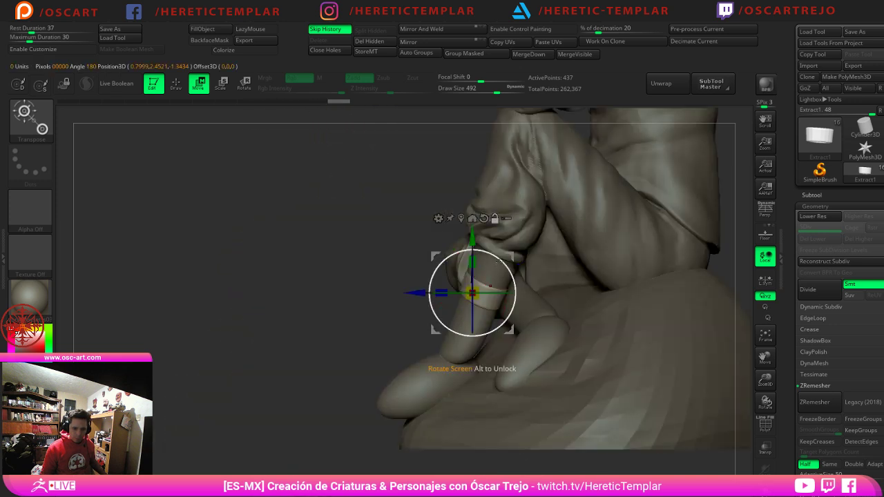
mouse_move(504, 264)
left_mouse_down("alt")
mouse_move(518, 282)
mouse_move(502, 240)
mouse_move(495, 257)
left_mouse_up("alt")
left_click(461, 219)
Step: Try to duplicate the shin band down the leg with the gizmo still upright, and undo the copies
left_click_drag(494, 261, 463, 298)
left_click_drag(311, 313, 473, 319)
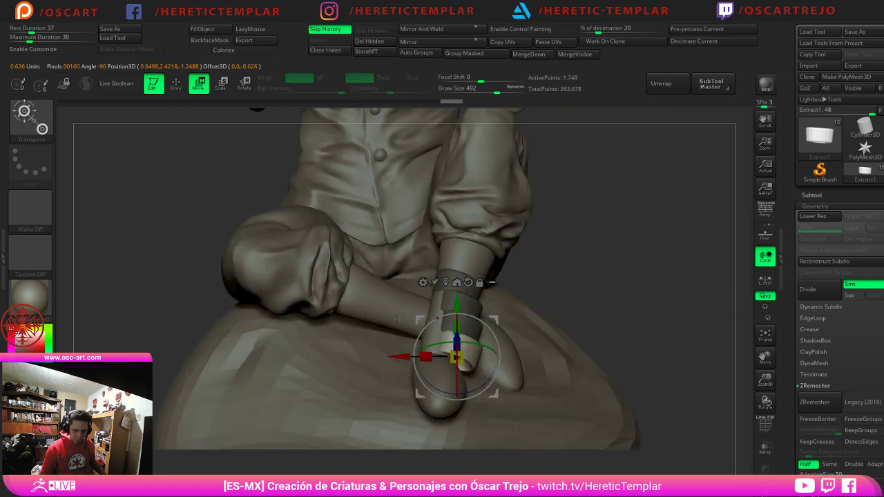
key("ctrl+z")
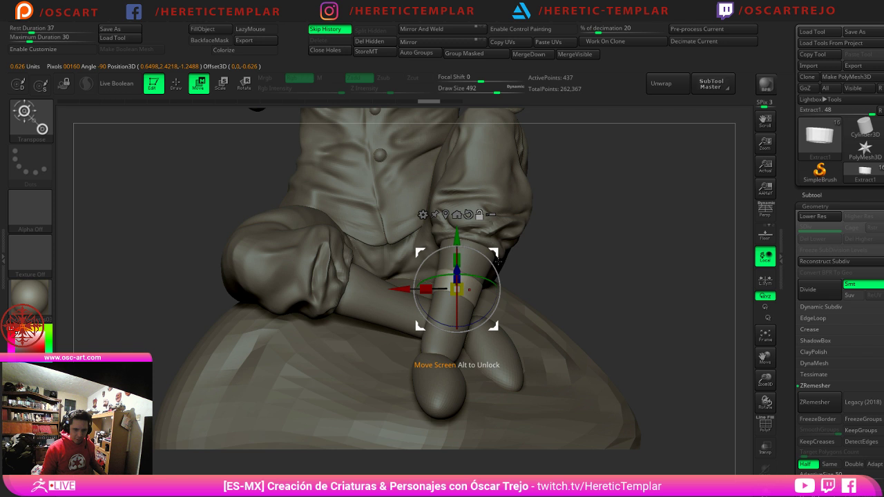
Step: Tilt the gizmo to the slope of the shin, duplicate the band three times down to the ankle, and clear the mask
left_click_drag(497, 262, 497, 265)
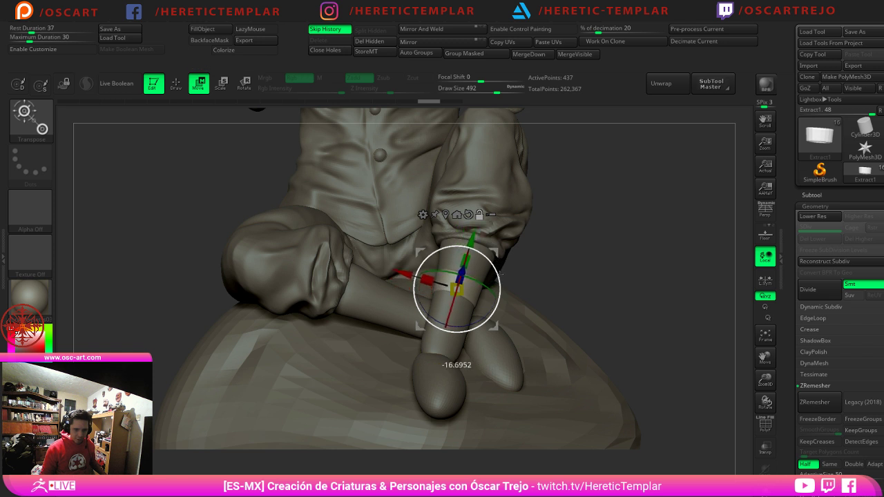
left_click_drag(501, 272, 500, 273, "alt")
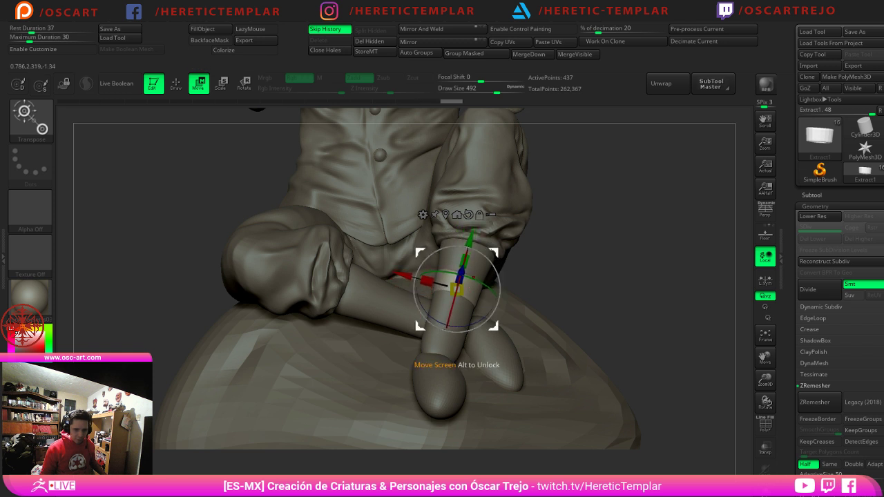
left_click_drag(473, 238, 452, 306, "ctrl")
mouse_move(586, 247)
left_mouse_down("ctrl")
mouse_move(586, 278)
mouse_move(530, 299)
left_mouse_up("ctrl")
key("q")
left_click_drag(408, 327, 553, 306)
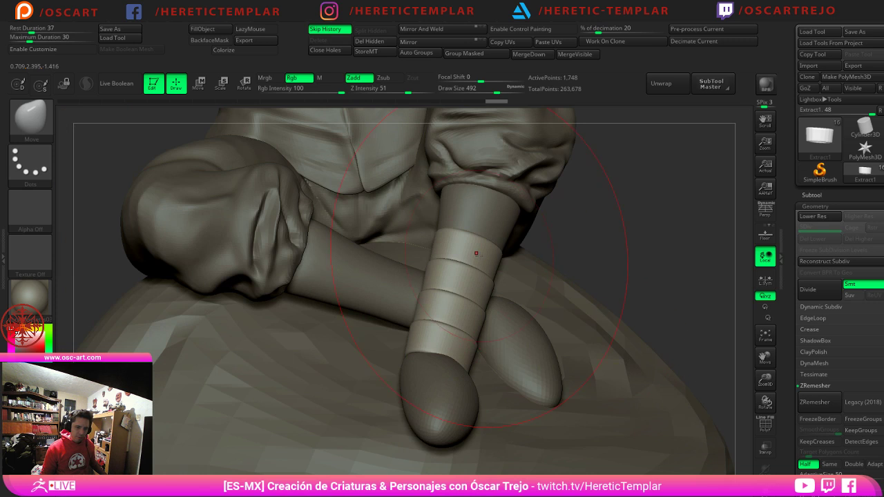
Step: Give each band its own polygroup with Auto Groups and mask every band except the uppermost one
left_click(424, 56)
left_click(466, 245, "ctrl+shift")
left_click_drag(591, 214, 407, 291, "ctrl")
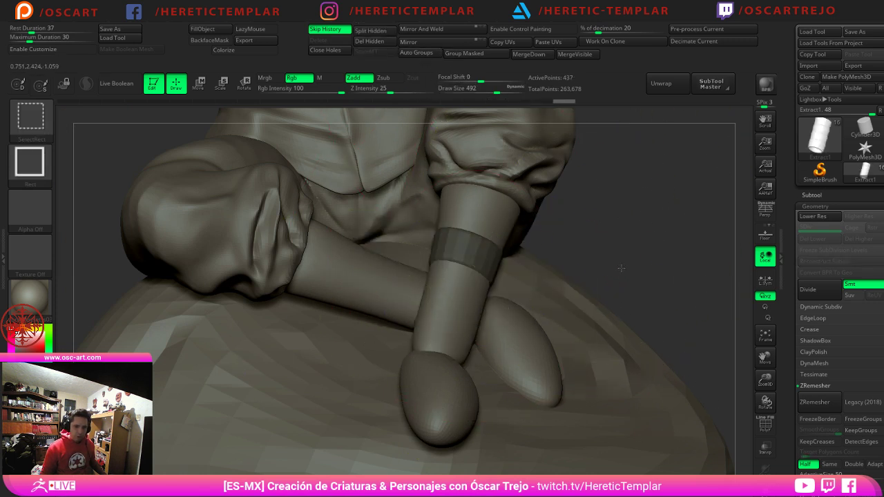
left_click(619, 264, "ctrl+shift")
left_click(612, 245, "ctrl")
Step: Centre the gizmo on the uppermost band, duplicate it twice upward to the trouser cuff, clear the mask, and hide the wireframe
key("w")
left_click_drag(452, 308, 456, 293)
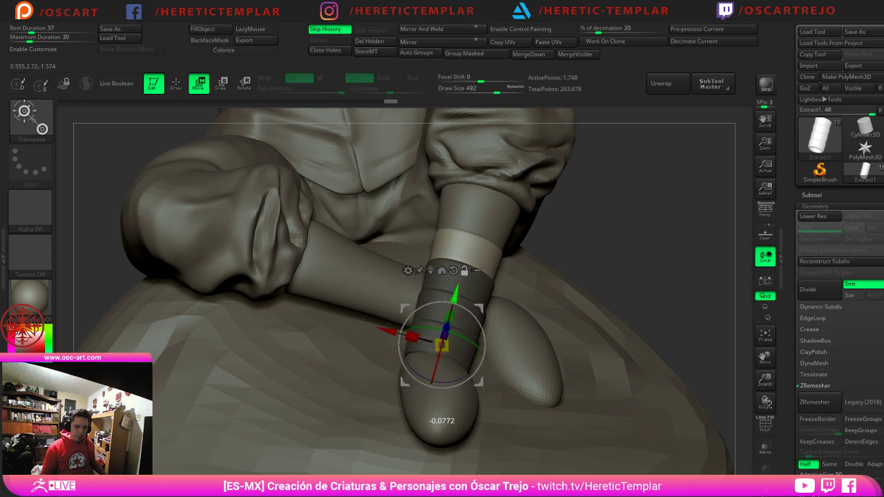
left_click_drag(442, 343, 517, 137)
left_click(469, 132)
key("shift+f")
left_click_drag(645, 225, 567, 236)
key("ctrl+z")
left_click(765, 491)
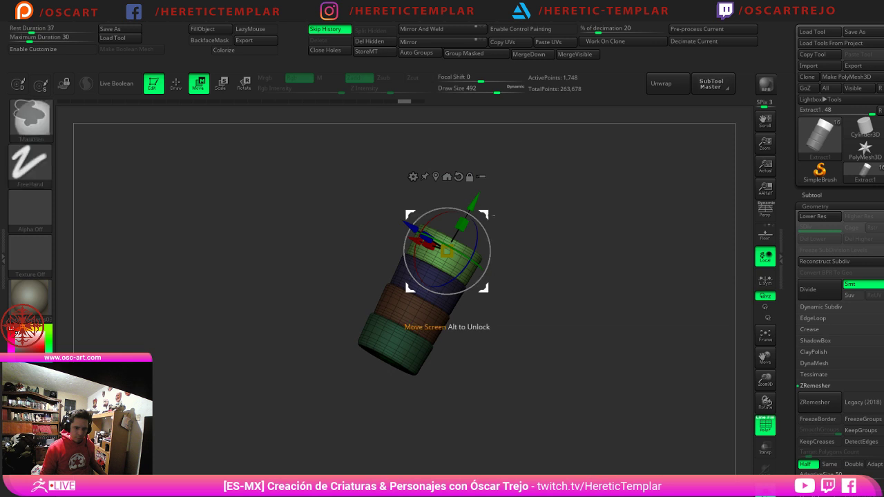
left_click_drag(483, 207, 520, 143, "ctrl")
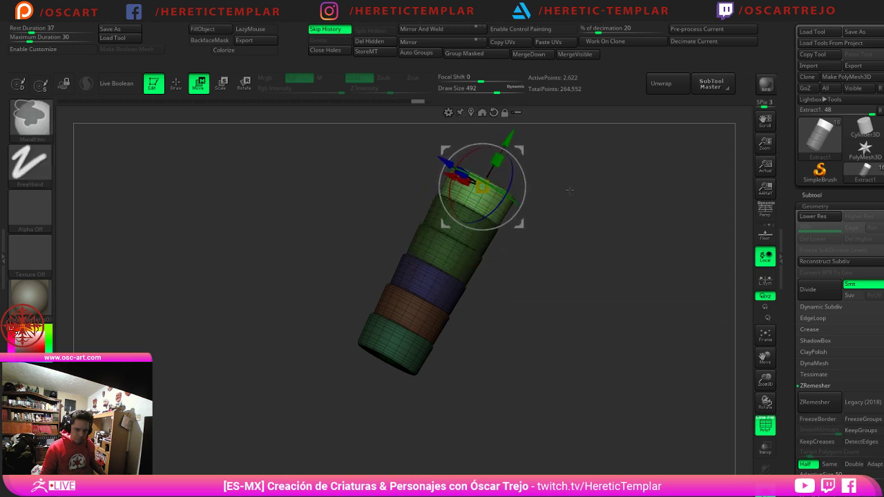
left_click_drag(571, 192, 584, 214, "ctrl")
left_click(763, 490)
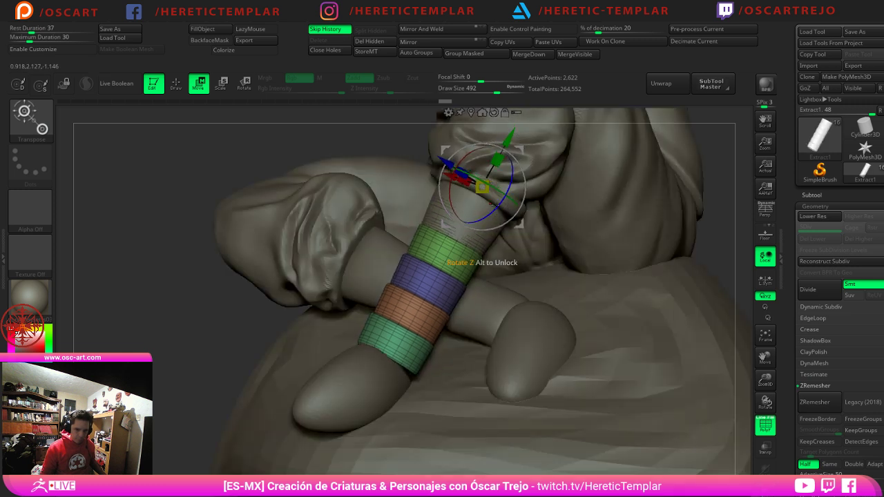
key("q")
key("shift+f")
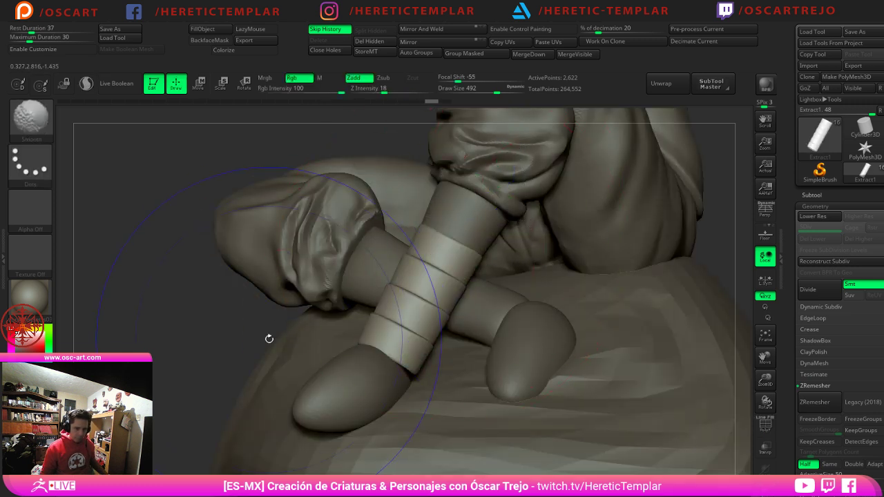
Step: Fit the upper bands around the shin just below the trouser cuff with the Move brush, reducing the draw size to 217
left_click_drag(268, 339, 408, 341)
key("s")
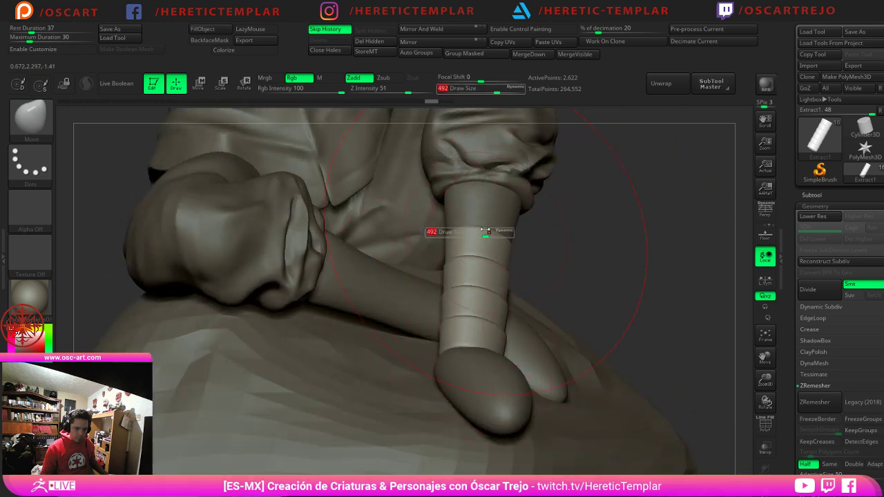
left_click_drag(484, 232, 470, 232)
left_click_drag(454, 199, 447, 183)
left_click_drag(484, 221, 483, 206)
left_click_drag(549, 235, 622, 242)
key("s")
left_click_drag(517, 225, 486, 196)
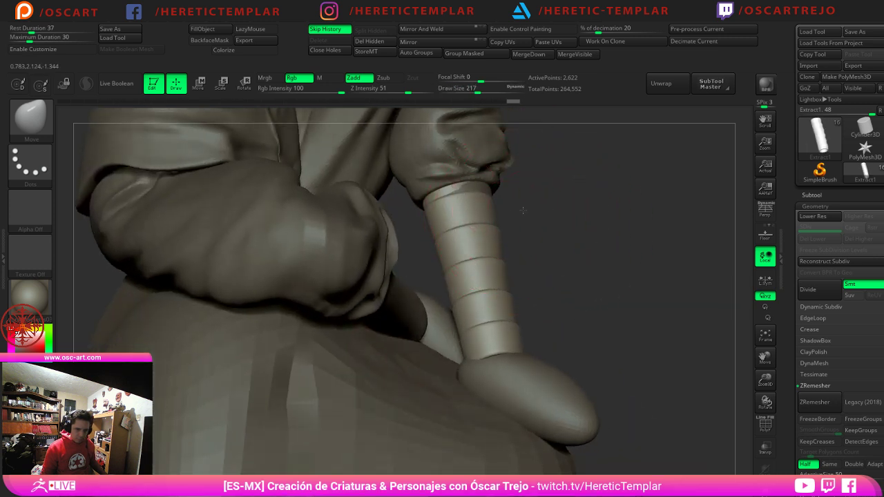
left_click_drag(608, 209, 476, 215)
mouse_move(528, 215)
right_mouse_down()
mouse_move(462, 217)
mouse_move(587, 225)
right_mouse_up()
left_click_drag(535, 216, 536, 224)
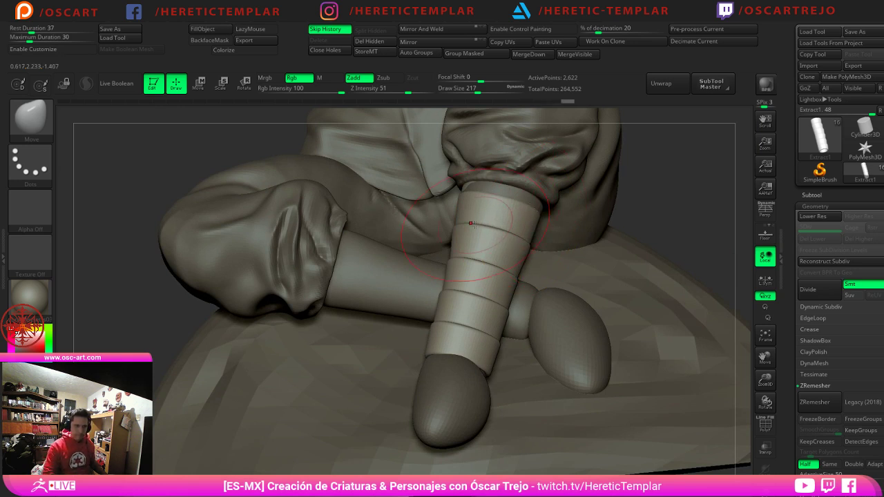
Step: Taper the lower bands toward the ankle with the Move brush, using draw sizes of 257 and 212
key("s")
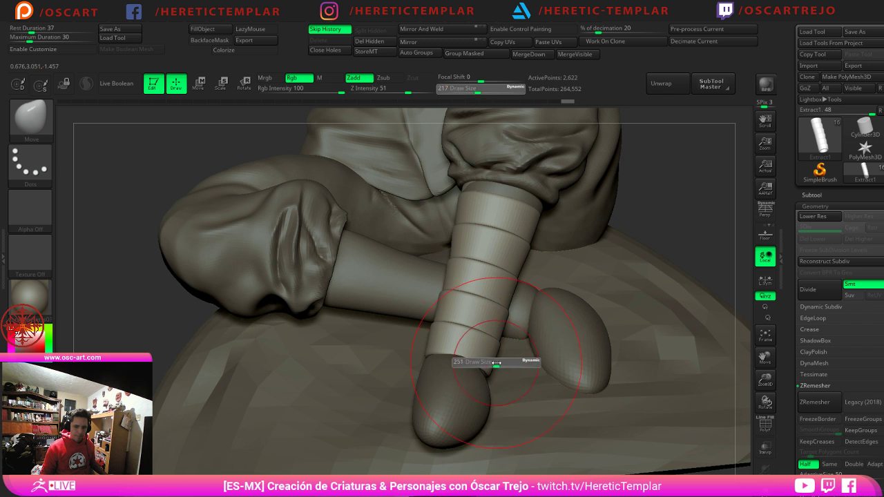
left_click_drag(492, 363, 497, 364)
left_click_drag(499, 353, 489, 354)
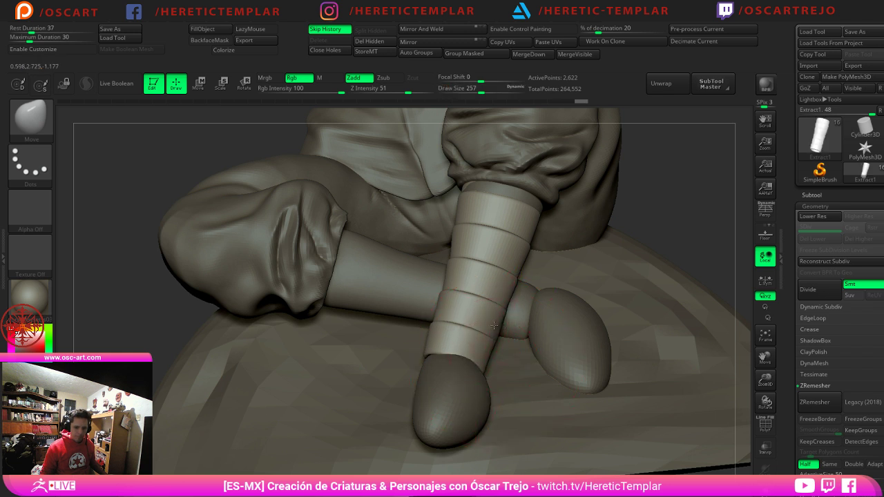
mouse_move(431, 343)
left_mouse_down()
mouse_move(448, 341)
mouse_move(438, 343)
mouse_move(451, 317)
mouse_move(443, 302)
left_mouse_up()
key("s")
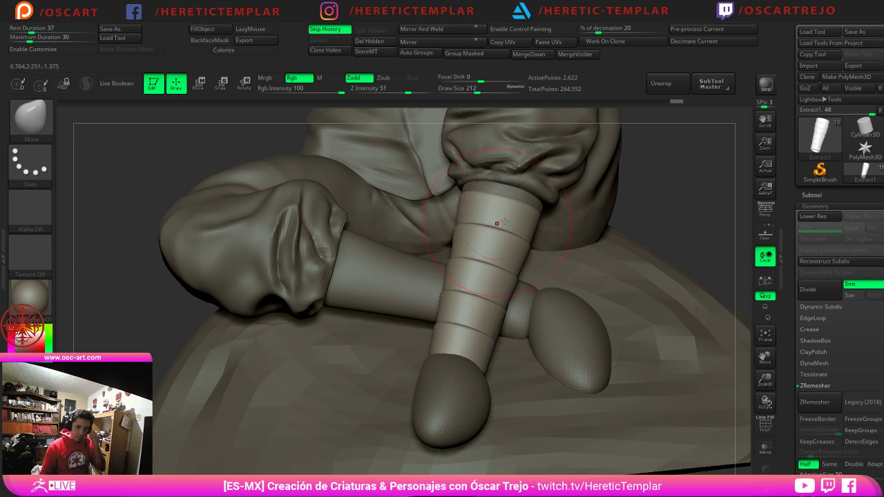
right_click_drag(505, 221, 426, 204)
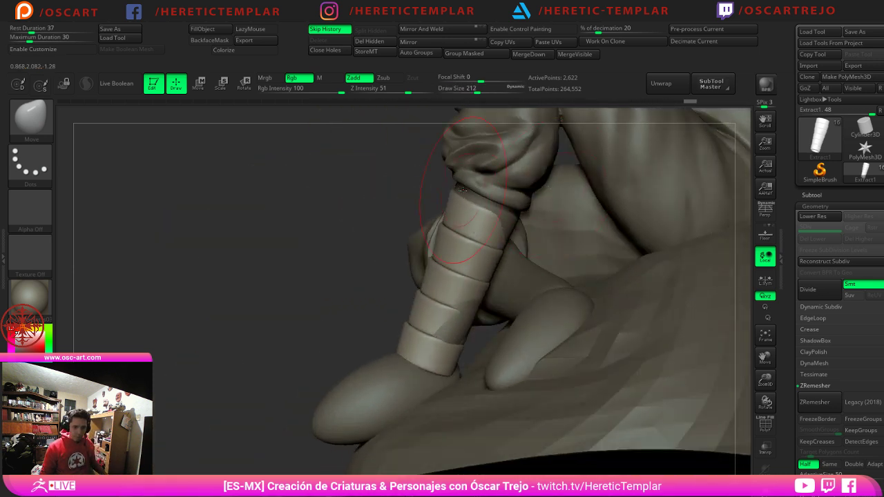
key("ctrl+z")
left_click_drag(403, 327, 413, 332)
left_click_drag(471, 318, 463, 321)
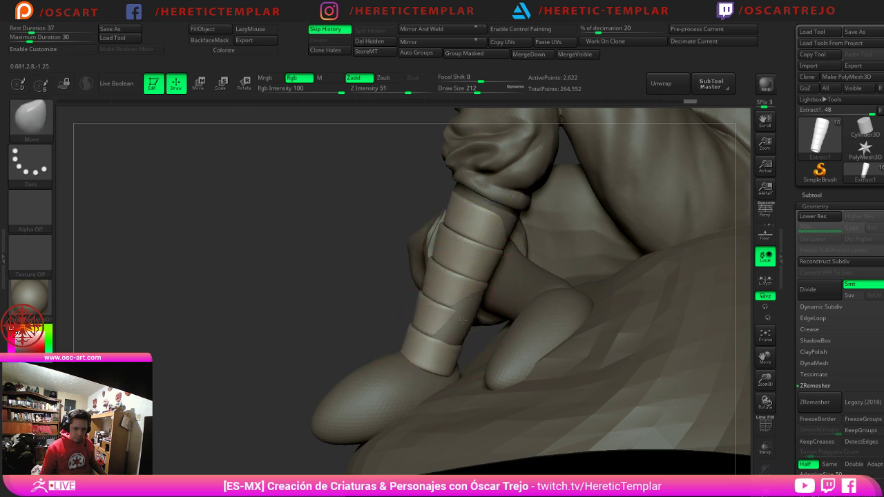
Step: Tighten the bands against the shin from the opposite side and the front with the Move brush at draw size 212
left_click_drag(348, 250, 616, 229)
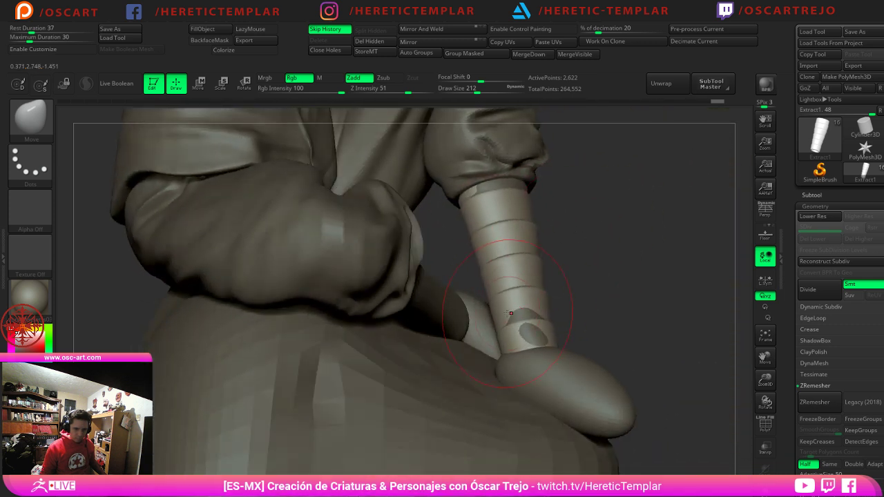
left_click_drag(503, 340, 511, 341)
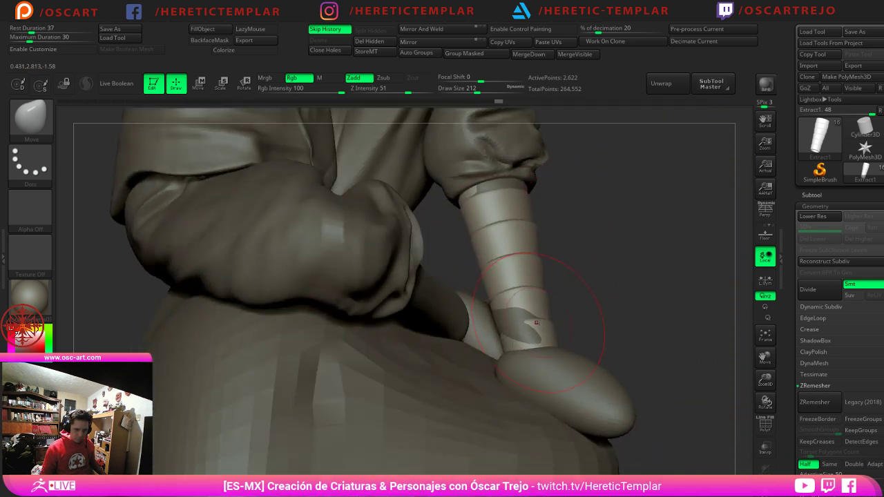
left_click_drag(532, 267, 523, 266)
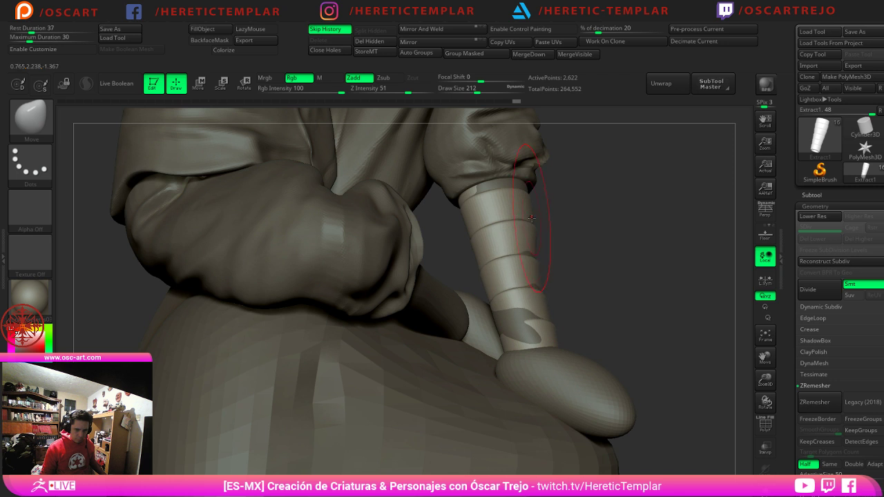
left_click_drag(530, 207, 518, 209)
mouse_move(607, 226)
left_mouse_down()
mouse_move(549, 232)
mouse_move(587, 223)
mouse_move(567, 228)
left_mouse_up()
left_click_drag(496, 236, 511, 235)
mouse_move(563, 244)
left_mouse_down()
mouse_move(548, 243)
mouse_move(542, 254)
left_mouse_up()
left_click_drag(546, 301, 532, 304)
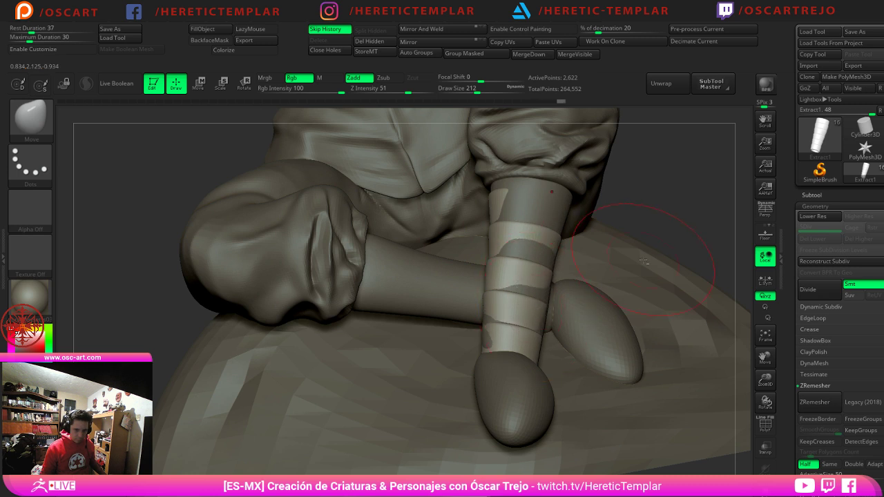
Step: Hide the soldier3b3 leg subtool beneath the bands and make the Extract1 band subtool active
left_click_drag(663, 220, 584, 275, "alt")
left_click(497, 254, "alt")
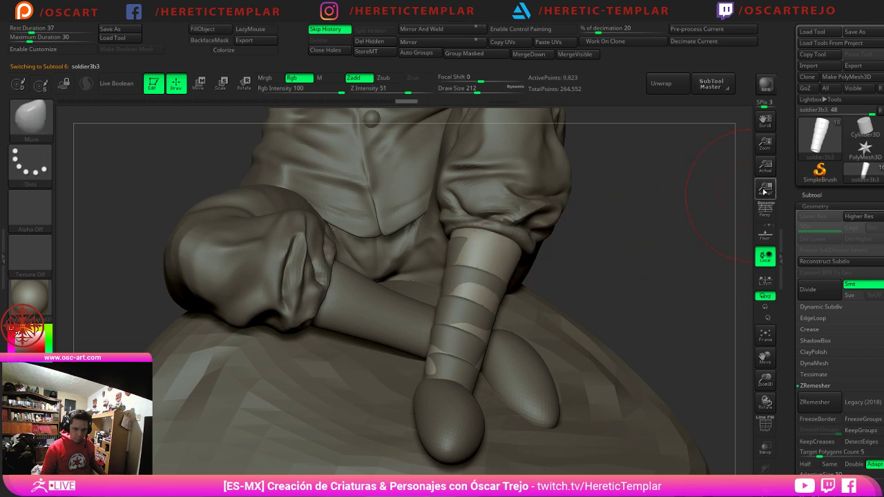
left_click(836, 195)
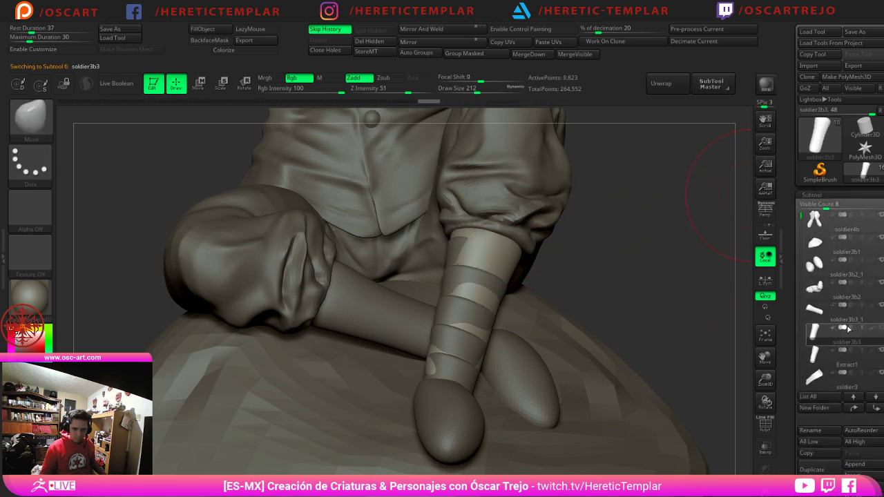
left_click(534, 375, "alt")
left_click_drag(672, 271, 534, 305, "alt")
left_click(426, 349, "alt")
mouse_move(595, 273)
left_mouse_down()
mouse_move(539, 258)
mouse_move(461, 293)
left_mouse_up()
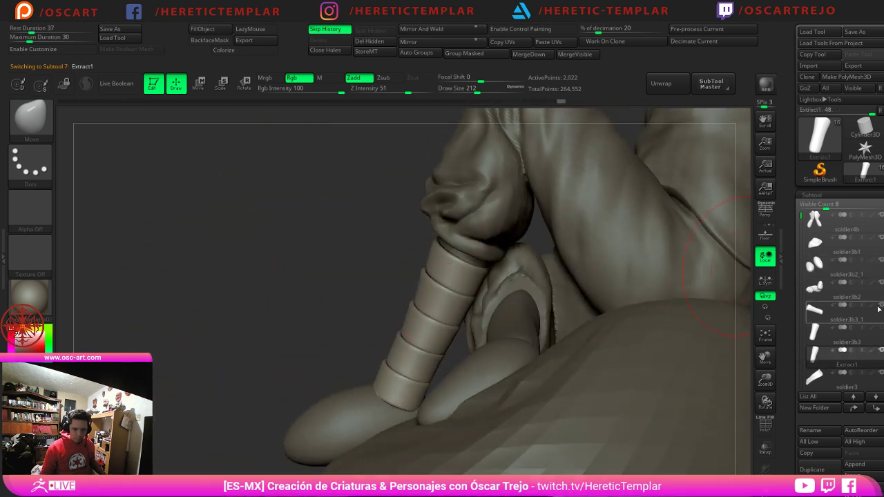
left_click(880, 329)
left_click_drag(462, 299, 489, 285)
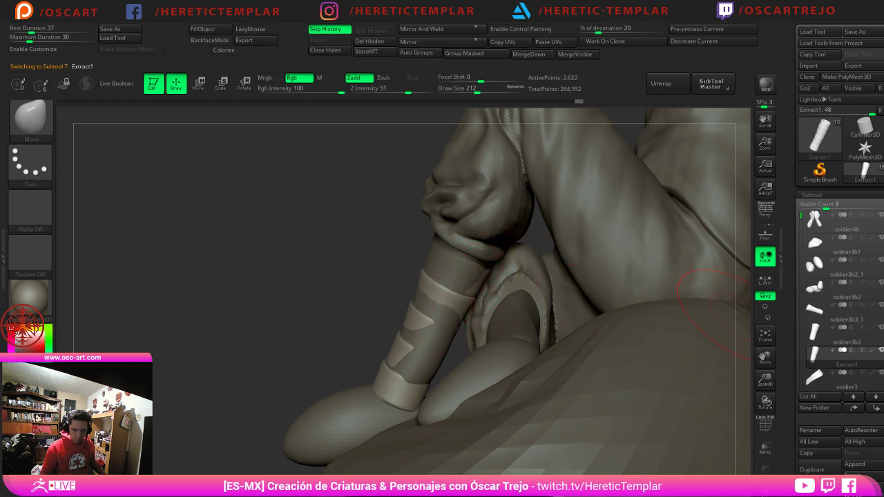
left_click(880, 328)
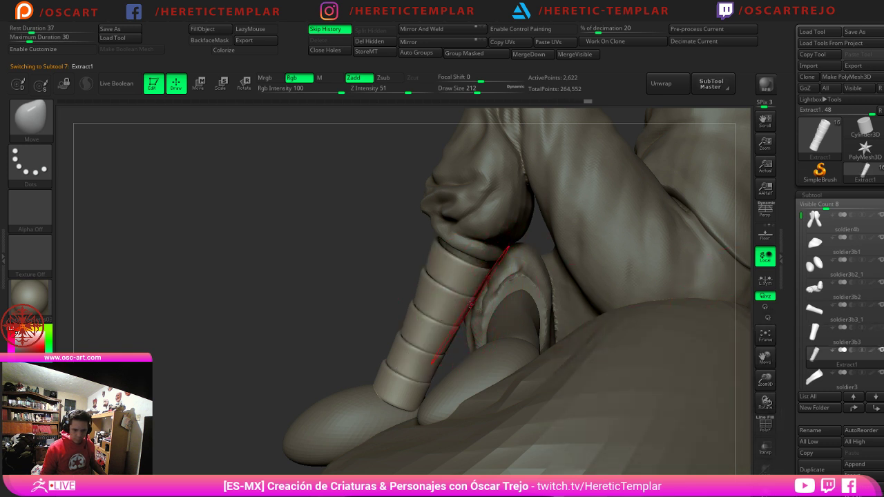
Step: Refine the outline of the bands along the front and back of the shin with the Move brush, raising the draw size to 234
left_click_drag(472, 299, 475, 304)
left_click_drag(419, 279, 414, 281)
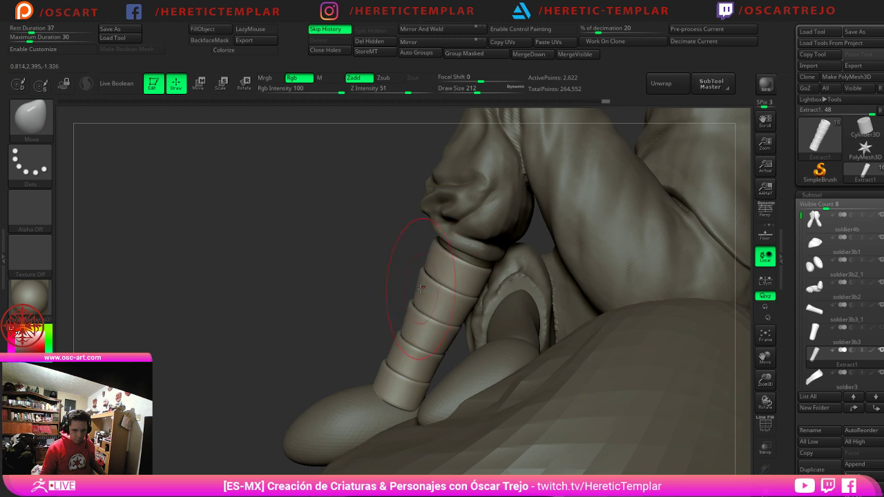
left_click_drag(402, 330, 405, 333)
left_click(441, 359)
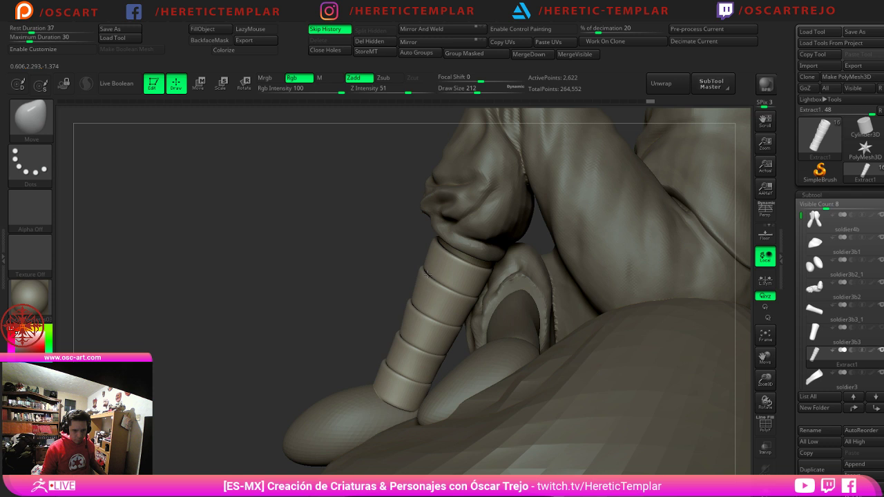
mouse_move(371, 254)
left_mouse_down()
mouse_move(472, 239)
mouse_move(445, 241)
left_mouse_up()
key("s")
left_click_drag(489, 266, 461, 279)
key("s")
left_click_drag(419, 314, 427, 339)
mouse_move(488, 313)
left_mouse_down()
mouse_move(432, 346)
mouse_move(442, 333)
left_mouse_up()
Step: Try to shift the edge of a lower band with the Move Topological brush
mouse_move(608, 211)
left_mouse_down("alt")
mouse_move(576, 222)
mouse_move(597, 233)
mouse_move(560, 273)
left_mouse_up("alt")
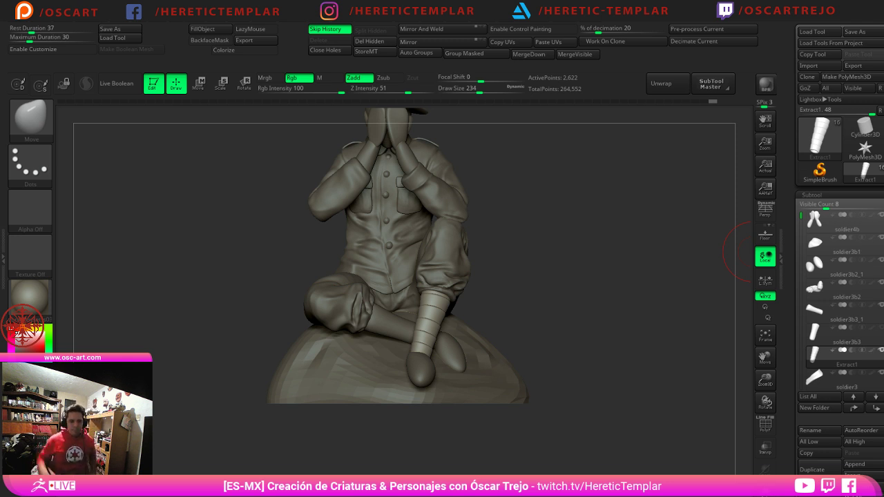
left_click_drag(583, 209, 609, 256, "alt")
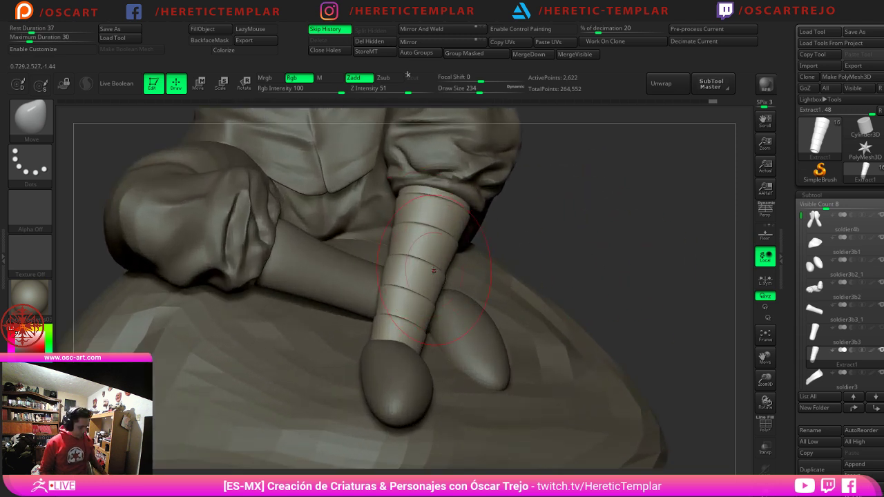
key("b")
key("m")
key("t")
key("s")
mouse_move(410, 293)
left_mouse_down()
mouse_move(419, 294)
mouse_move(404, 323)
mouse_move(411, 317)
left_mouse_up()
key("ctrl+z")
key("s")
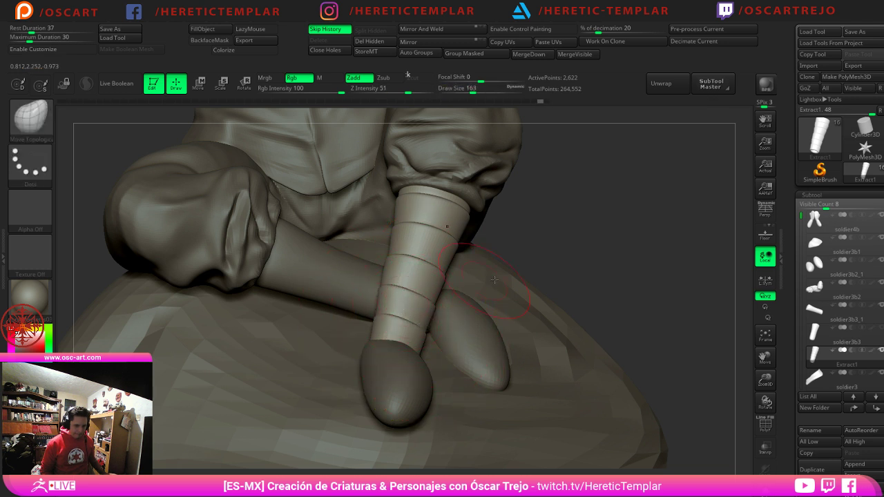
Step: Show the soldier3b3 leg subtool, make it active and pull its surface beneath the bands with the Move brush at draw sizes 251 and 197
left_click(881, 326)
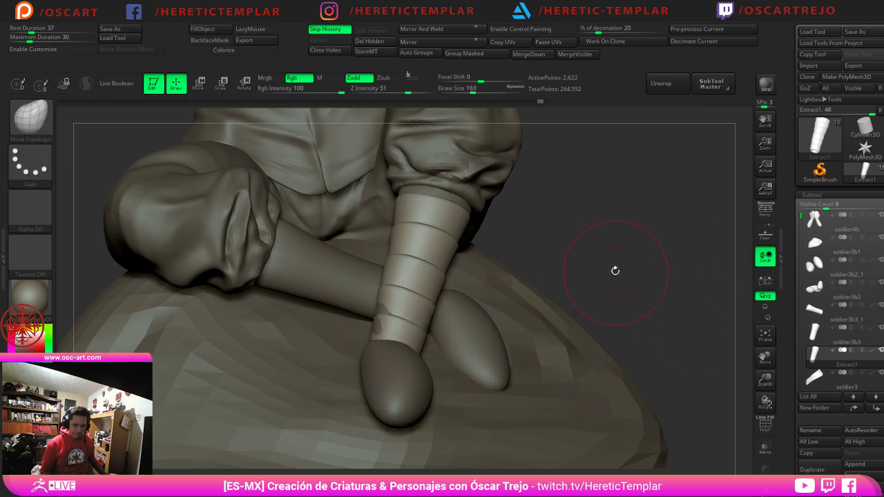
left_click(381, 310, "alt")
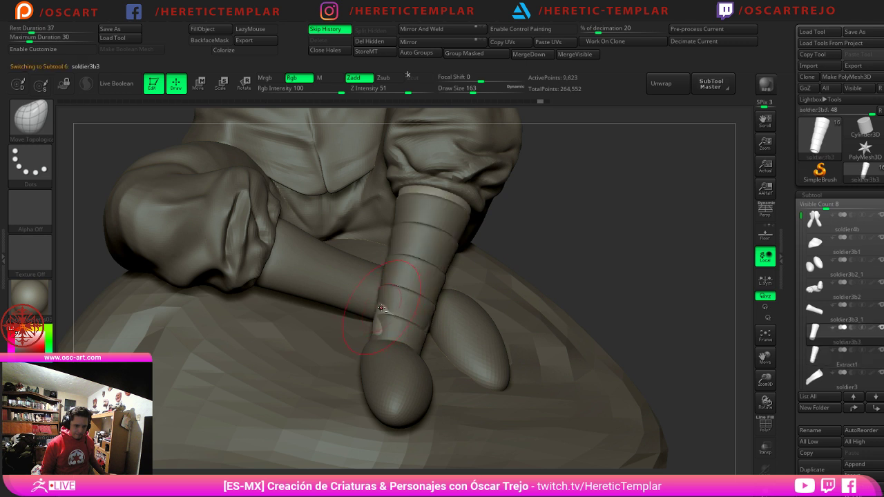
key("s")
left_click_drag(378, 311, 384, 323)
key("b")
key("m")
key("v")
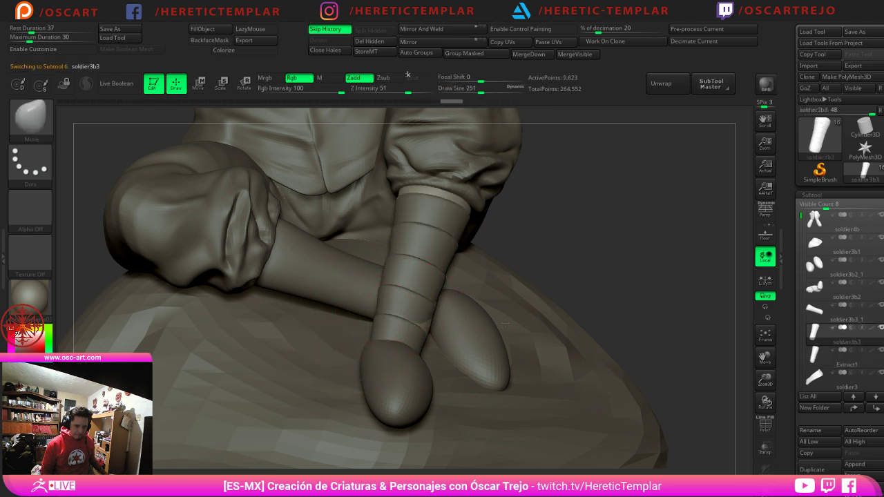
key("s")
left_click_drag(439, 331, 421, 332)
left_click_drag(517, 224, 415, 222)
left_click_drag(346, 297, 419, 323)
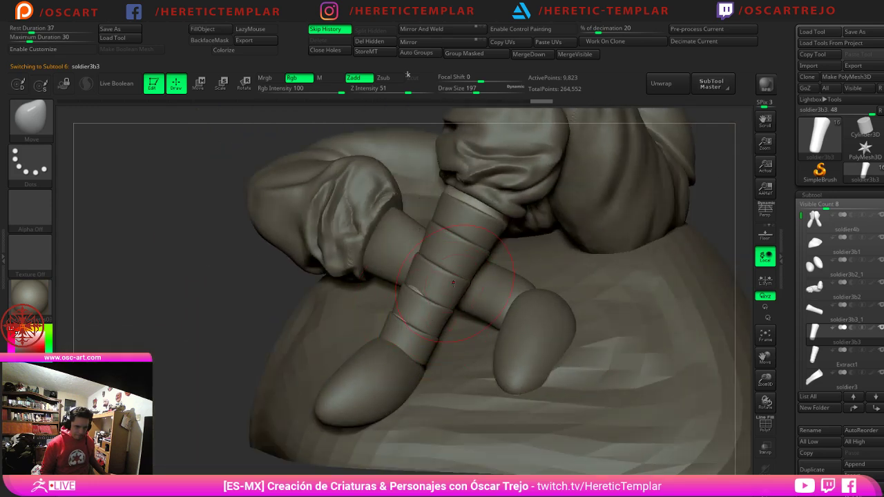
mouse_move(232, 311)
left_mouse_down()
mouse_move(213, 278)
mouse_move(235, 279)
mouse_move(256, 308)
mouse_move(323, 309)
left_mouse_up()
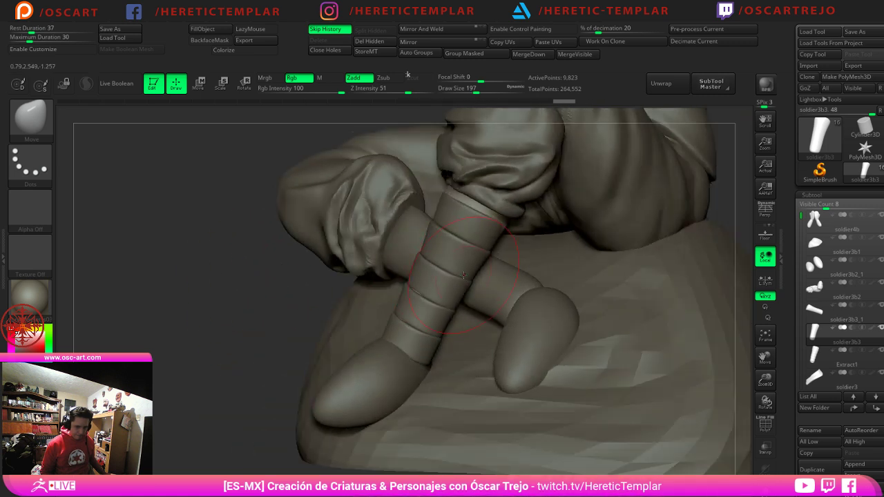
Step: Make the Extract1 band subtool active and adjust the middle bands along the inner shin with the Move brush, raising the draw size to 239
left_click(460, 261, "alt")
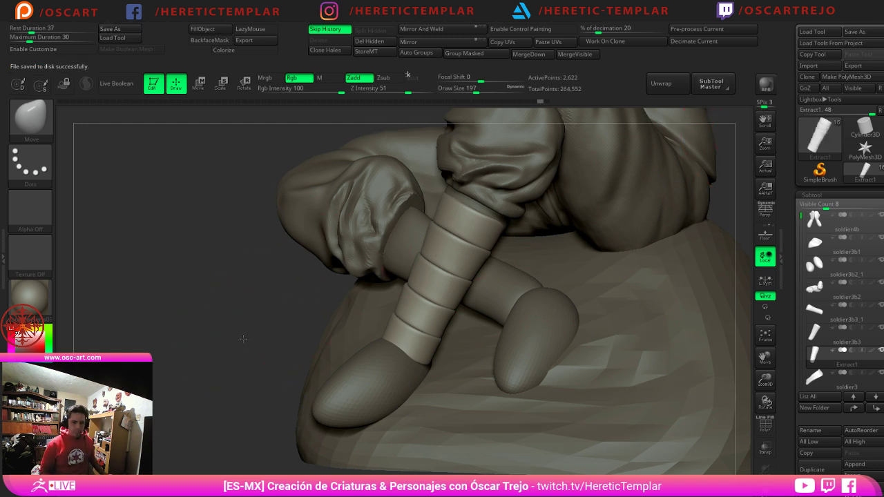
left_click_drag(244, 339, 317, 341)
left_click_drag(504, 288, 540, 295)
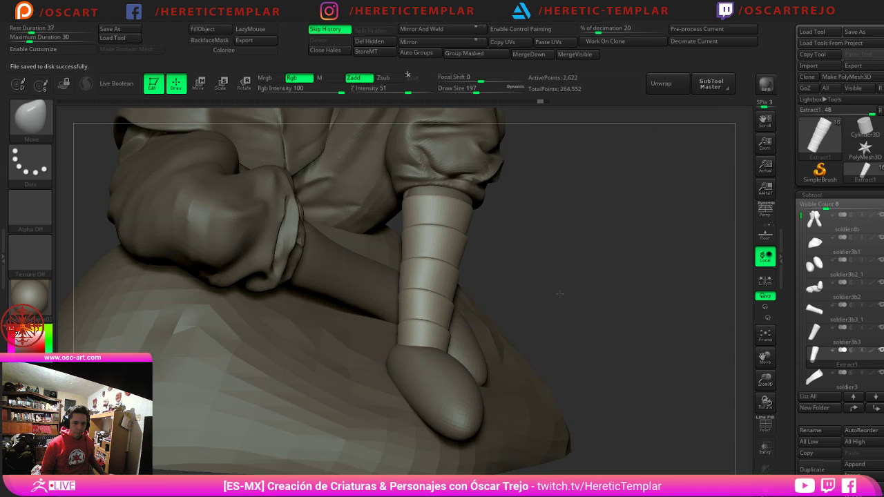
left_click_drag(425, 289, 420, 299)
key("s")
left_click(418, 262)
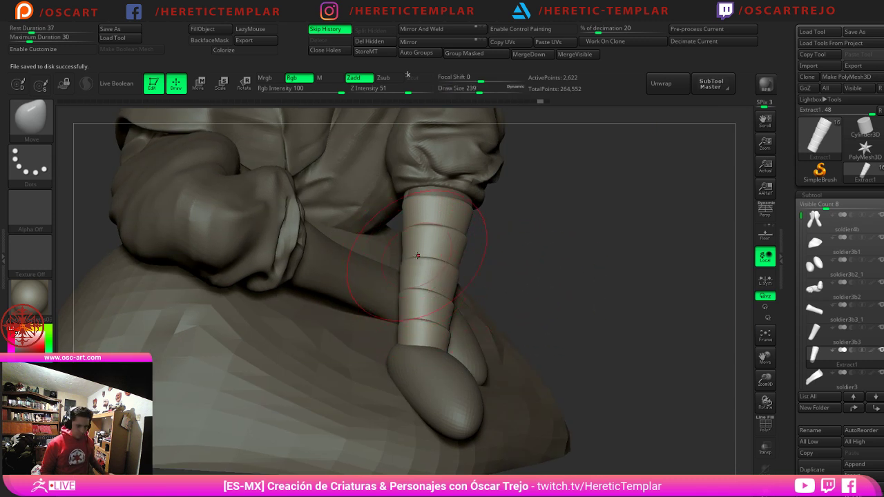
mouse_move(418, 254)
left_mouse_down()
mouse_move(410, 273)
mouse_move(434, 293)
left_mouse_up()
mouse_move(530, 260)
left_mouse_down()
mouse_move(487, 268)
mouse_move(496, 267)
left_mouse_up()
Step: Slant the lower bands individually from the front and side with the Move Topological brush at draw size 192
key("b")
key("m")
key("t")
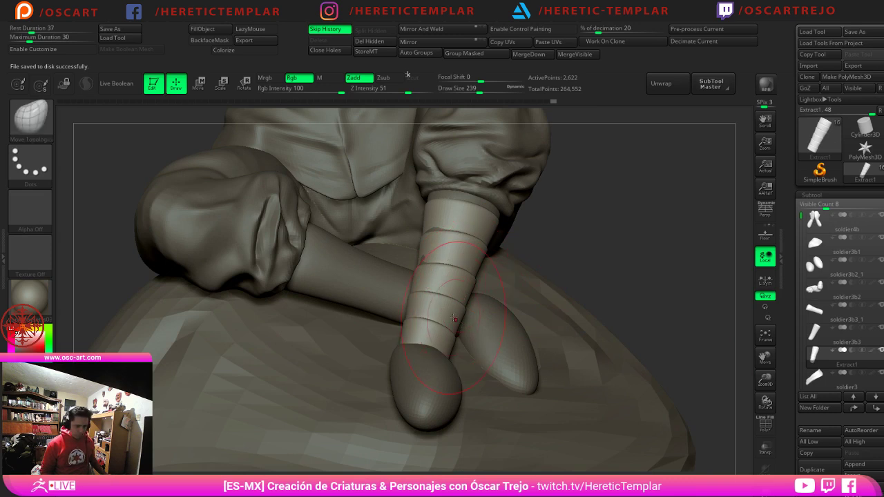
left_click_drag(457, 321, 455, 328)
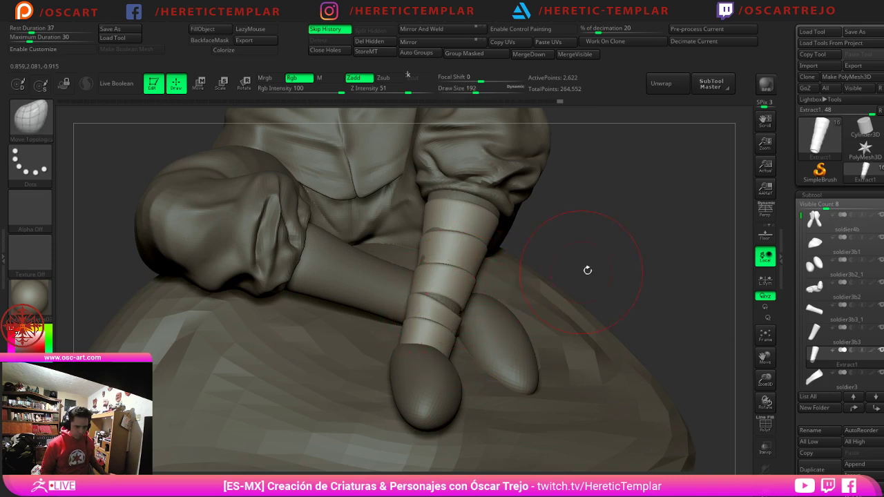
left_click_drag(588, 269, 480, 269)
left_click_drag(482, 325, 481, 331)
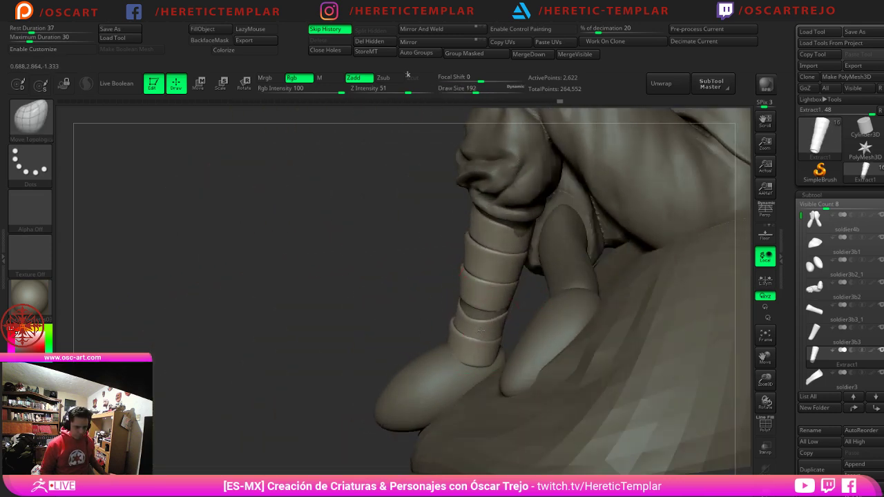
left_click_drag(403, 335, 480, 335)
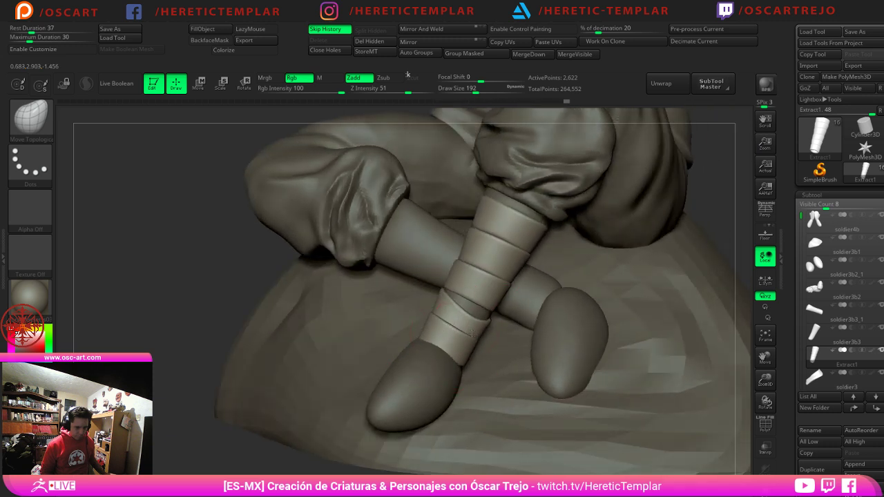
Step: Offset and tilt the middle and upper bands so they wrap unevenly around the shin, keeping the Move Topological brush at draw size 192
mouse_move(481, 278)
left_mouse_down()
mouse_move(468, 304)
mouse_move(453, 284)
left_mouse_up()
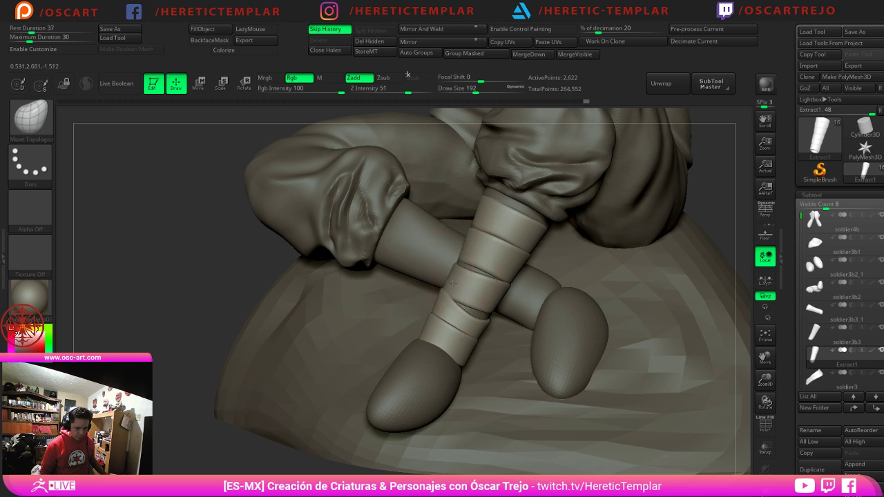
left_click_drag(487, 246, 479, 256)
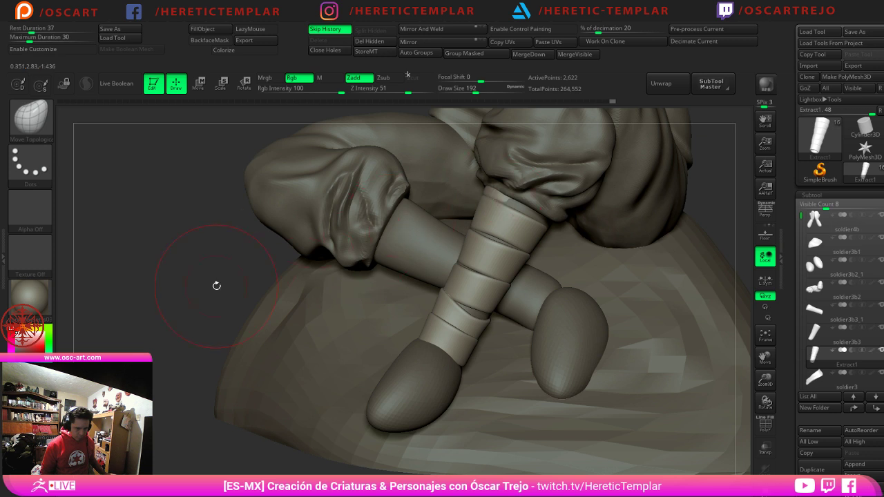
left_click_drag(216, 286, 355, 257)
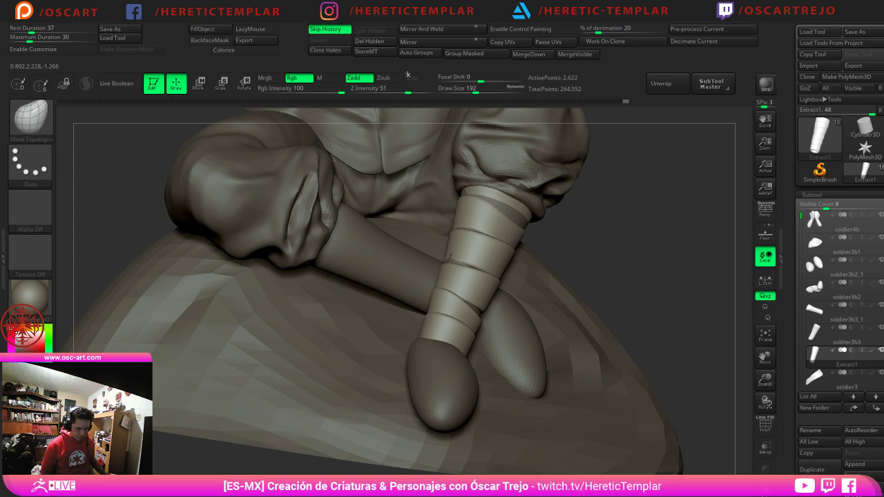
left_click_drag(627, 211, 555, 211)
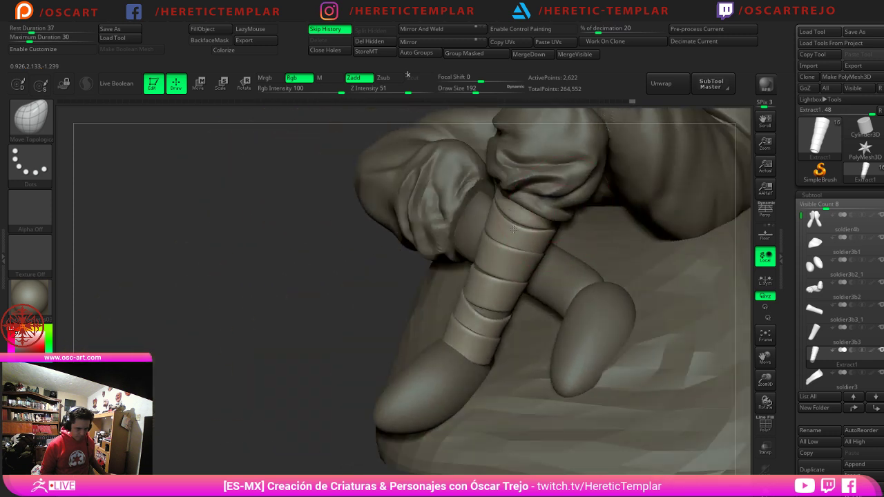
left_click_drag(346, 252, 407, 252)
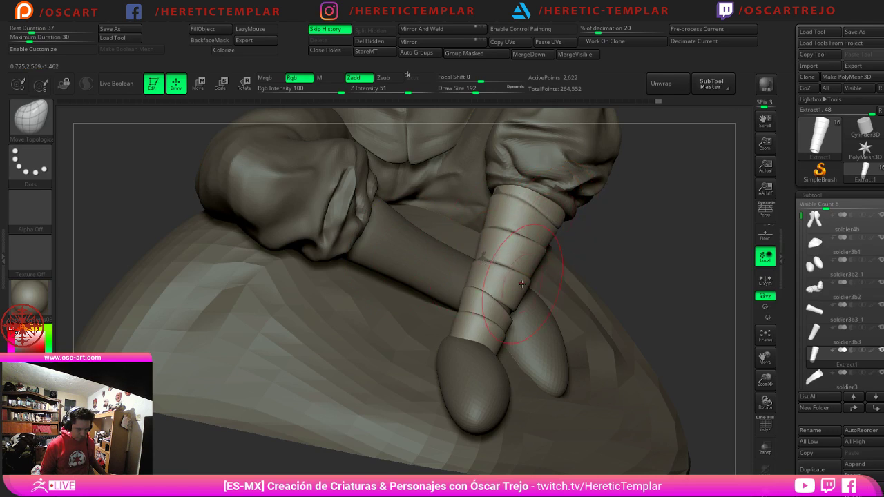
left_click_drag(631, 264, 706, 248)
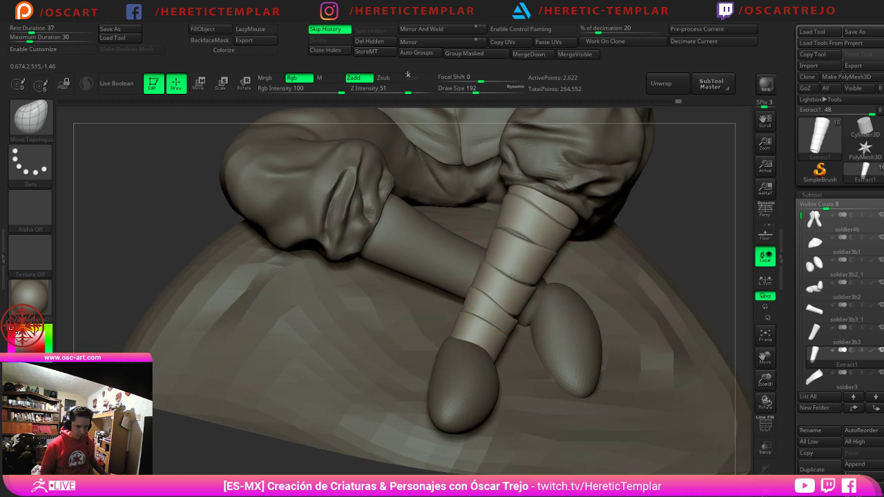
Step: Refine the edges of the individual bands with the Move Topological brush at draw size 120
key("s")
left_click_drag(529, 260, 522, 261)
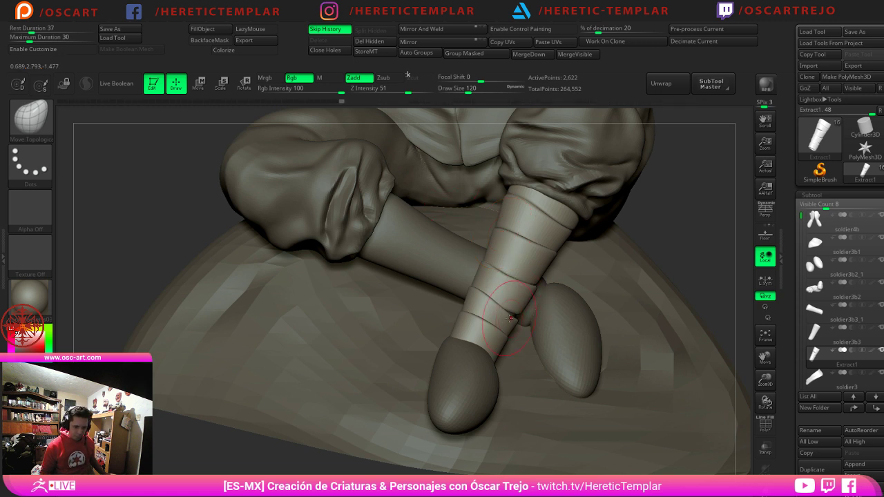
mouse_move(649, 297)
right_mouse_down()
mouse_move(556, 279)
mouse_move(542, 297)
right_mouse_up()
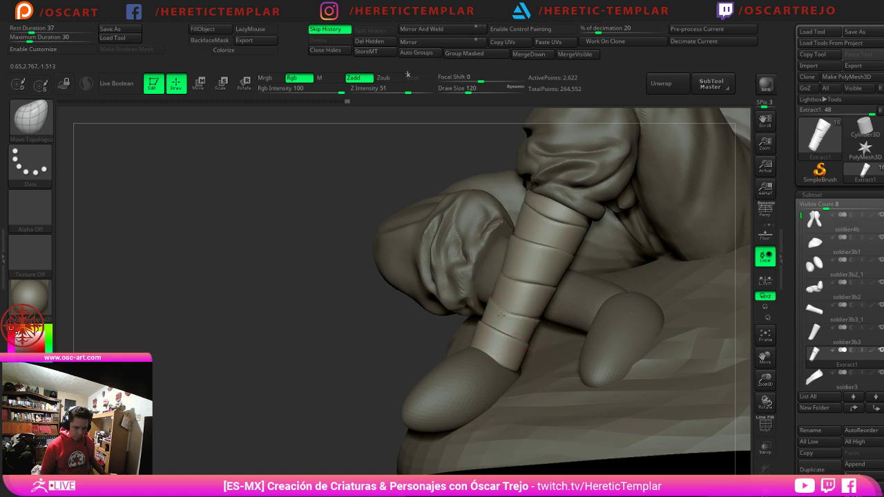
right_click_drag(406, 311, 476, 301)
right_click_drag(477, 301, 471, 214, "ctrl")
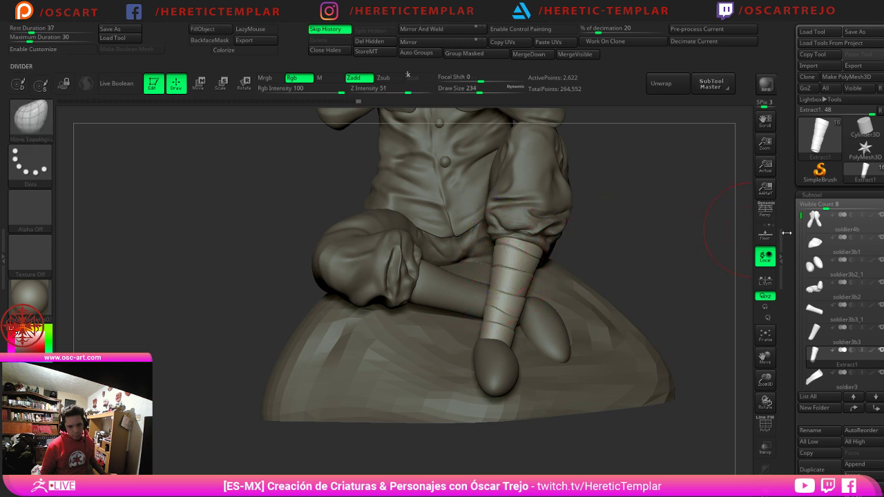
Step: Make the soldier3b3 leg subtool active and fit it beneath the bands, using draw size 445
left_click(810, 334)
key("s")
left_click_drag(486, 278, 498, 274)
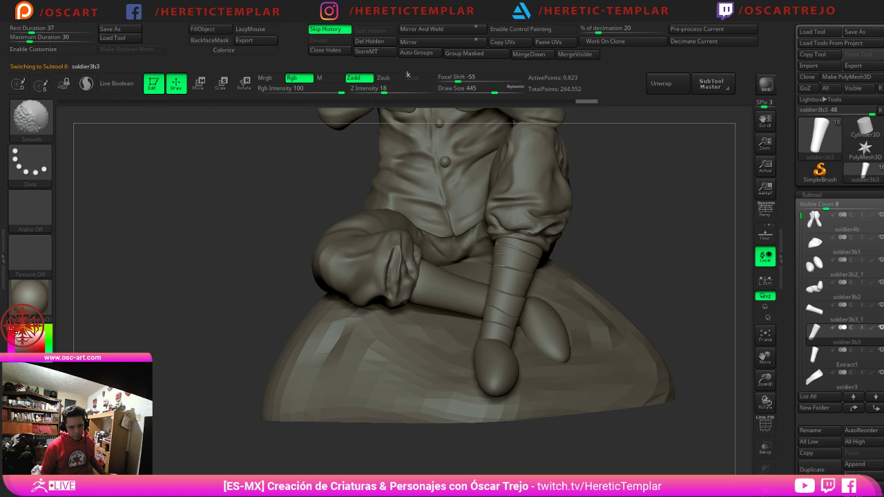
Step: Make the soldier5 head subtool active and insert a sphere at the forehead with the IMM Primitives brush
left_click(546, 314, "alt")
left_click_drag(623, 246, 608, 286, "alt")
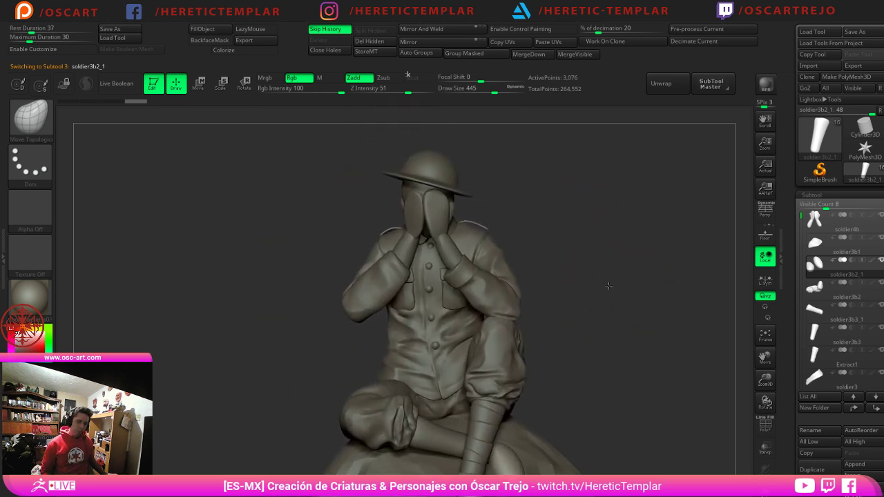
mouse_move(580, 225)
left_mouse_down("alt")
mouse_move(580, 257)
mouse_move(600, 223)
mouse_move(592, 230)
mouse_move(586, 217)
mouse_move(591, 241)
mouse_move(598, 237)
mouse_move(598, 297)
mouse_move(576, 300)
mouse_move(579, 192)
mouse_move(607, 273)
left_mouse_up("alt")
key("s")
left_click_drag(451, 240, 433, 240)
left_click(381, 203, "alt")
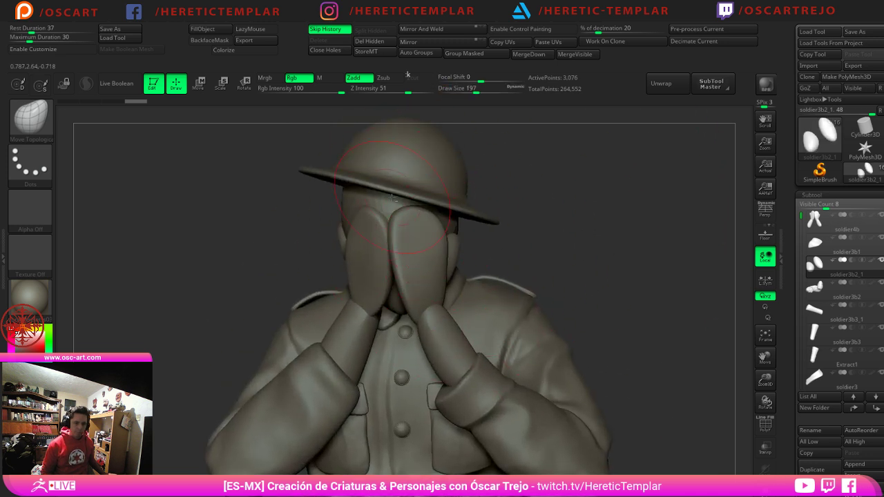
key("b")
key("i")
key("p")
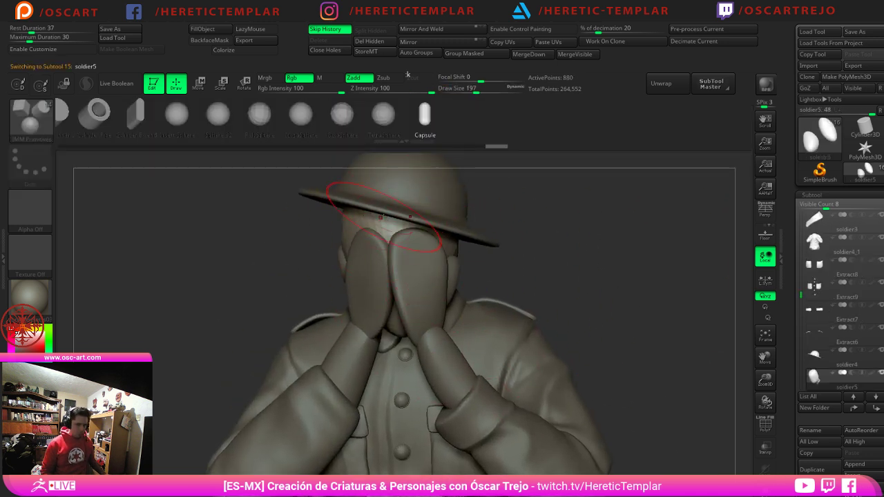
left_click(182, 119)
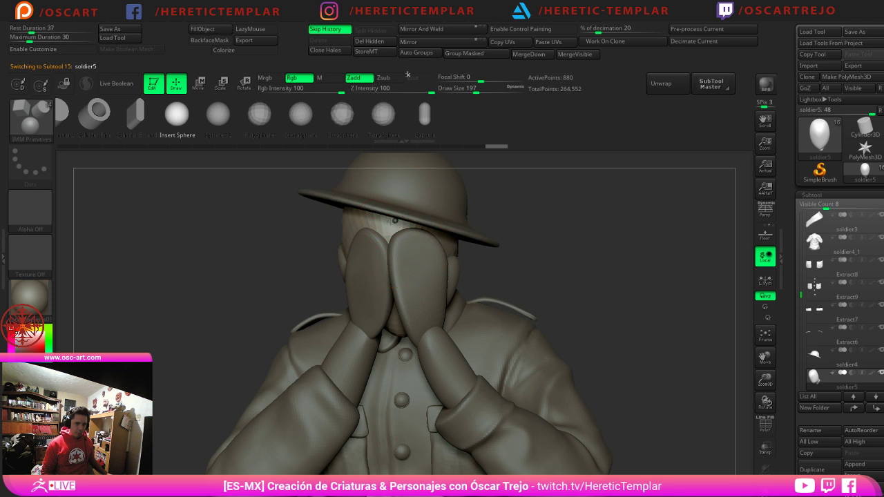
mouse_move(396, 233)
left_mouse_down()
mouse_move(397, 248)
mouse_move(399, 183)
mouse_move(402, 208)
mouse_move(441, 210)
mouse_move(374, 197)
mouse_move(384, 193)
left_mouse_up()
Step: Stretch the inserted sphere across the forehead under the helmet brim with the Move brush at draw size 212 and smooth it
key("b")
key("m")
key("v")
key("s")
key("ctrl+z")
key("s")
key("s")
left_click_drag(370, 193, 355, 182)
left_click_drag(276, 207, 350, 192)
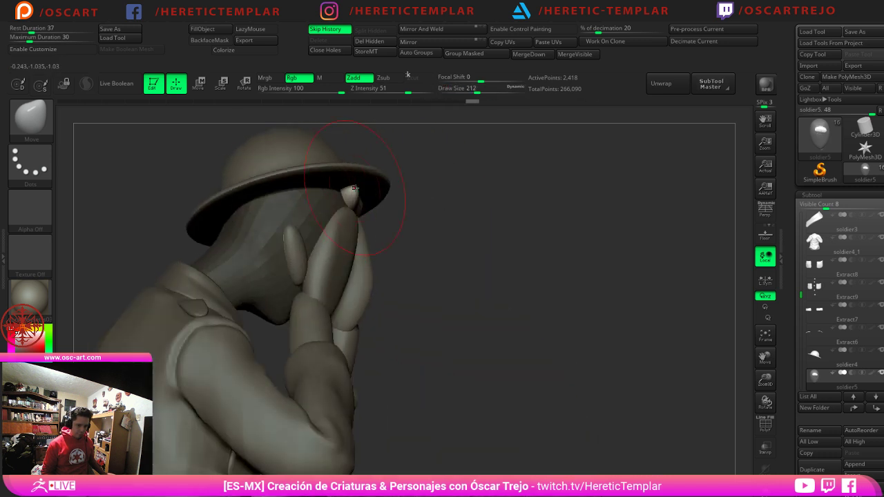
key("shift")
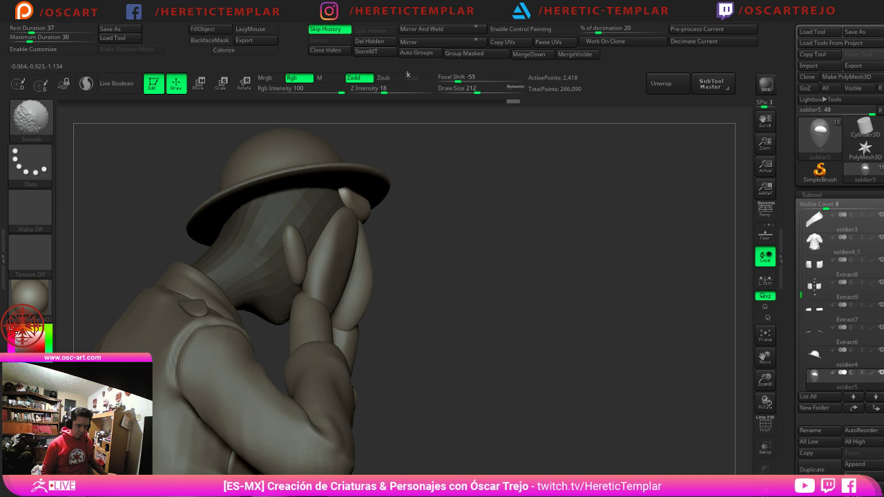
mouse_move(476, 224)
left_mouse_down()
mouse_move(400, 224)
mouse_move(404, 216)
left_mouse_up()
left_click_drag(400, 216, 390, 216, "shift")
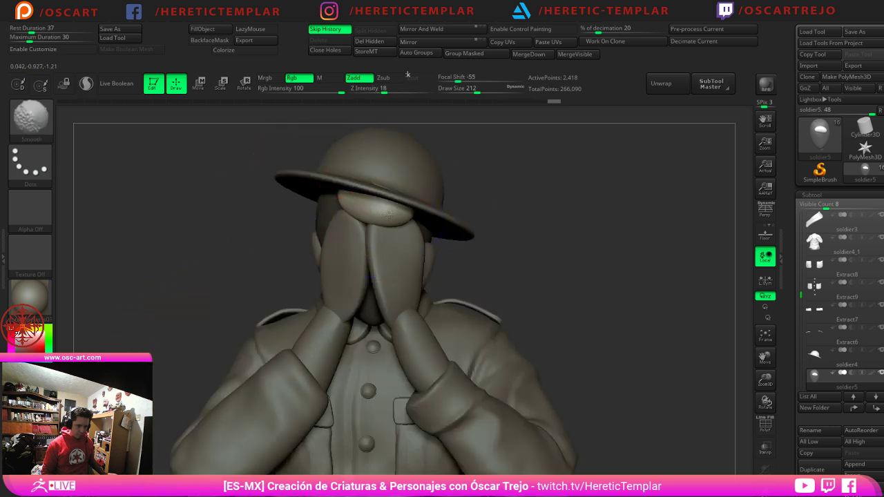
Step: Undo the forehead shaping and the sphere insertion on the soldier5 head subtool
mouse_move(516, 234)
left_mouse_down("alt")
mouse_move(499, 203)
mouse_move(514, 205)
mouse_move(471, 204)
mouse_move(494, 215)
left_mouse_up("alt")
key("ctrl+z")
key("ctrl+z")
key("ctrl+z")
key("ctrl+z")
key("ctrl+z")
key("ctrl+z")
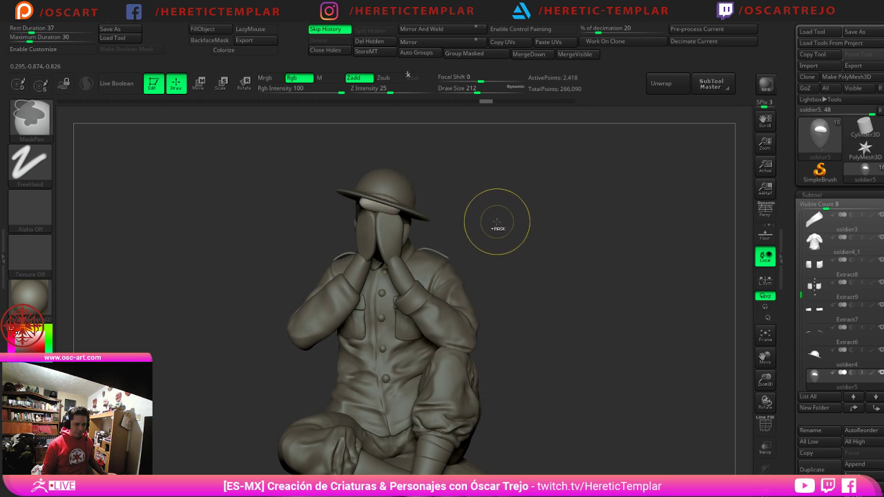
key("ctrl+z")
key("ctrl+z")
key("ctrl+z")
key("ctrl+z")
key("ctrl+z")
key("ctrl+z")
key("ctrl+z")
key("ctrl+z")
key("ctrl+z")
key("ctrl+z")
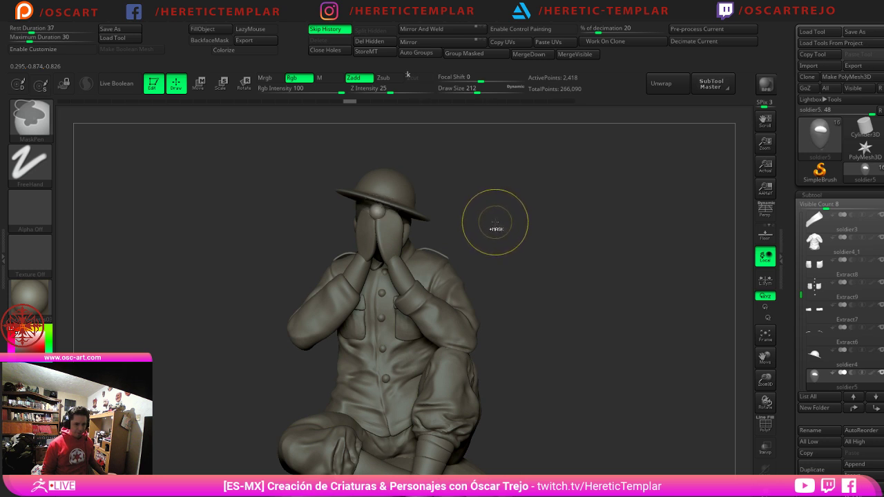
key("ctrl+z")
key("ctrl+z")
key("ctrl+z")
left_click_drag(495, 224, 502, 207, "alt")
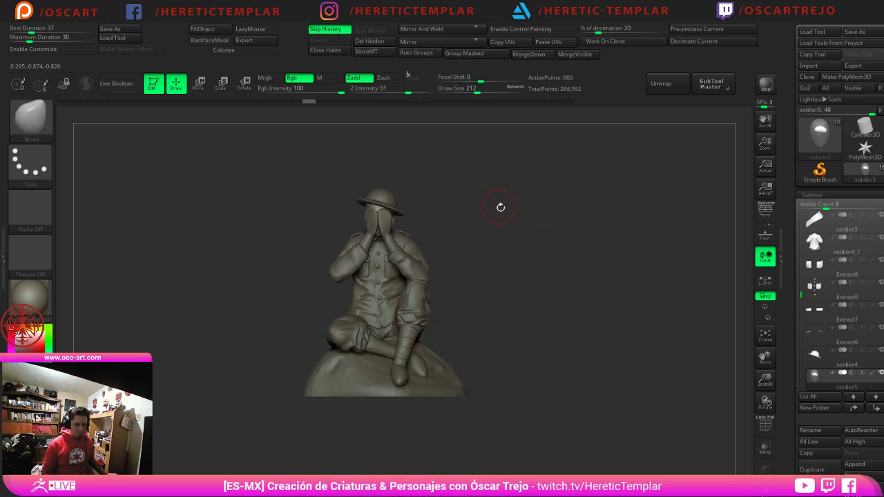
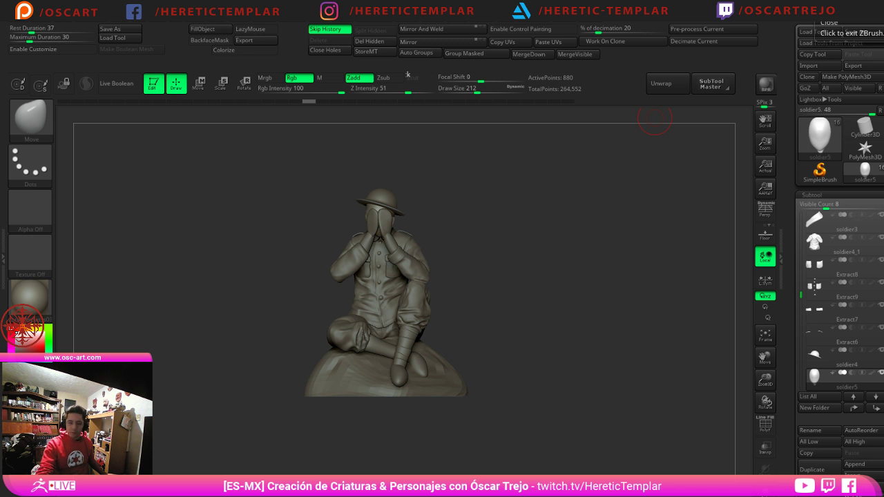
Step: Isolate the soldier5 head and insert a sphere on the front of the face with the IMM Primitives brush
left_click_drag(531, 222, 605, 315, "alt")
left_click(765, 473)
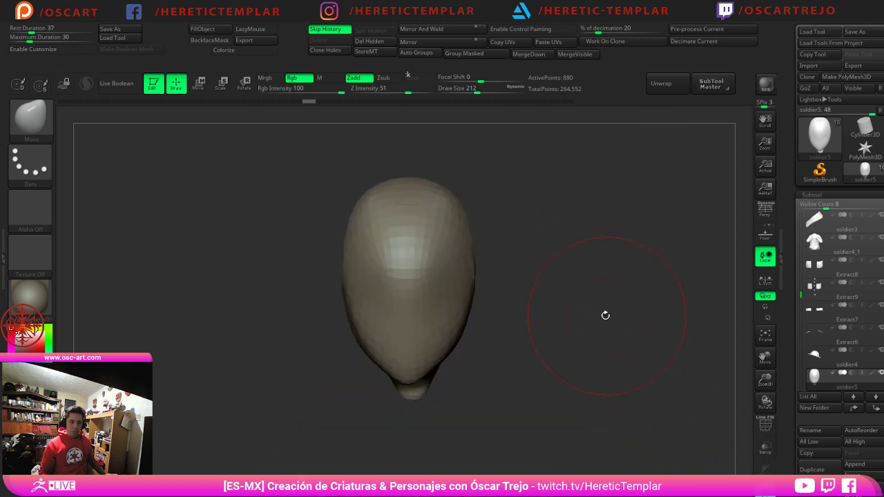
key("b")
key("i")
key("p")
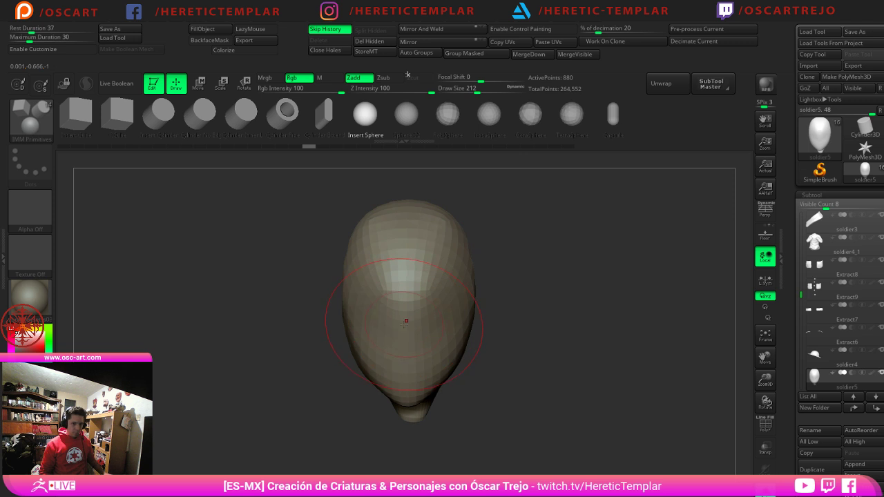
left_click_drag(407, 332, 474, 354)
Step: Push the inserted sphere against the front of the face with the Move brush at draw size 358 and smooth it
left_click_drag(568, 357, 525, 356, "shift")
key("b")
key("m")
key("v")
key("bracketright")
key("bracketright")
key("bracketright")
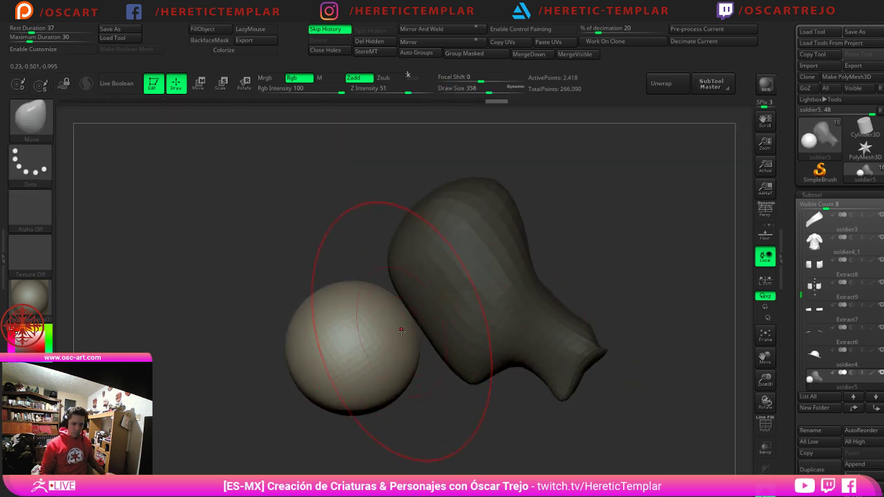
left_click_drag(400, 329, 441, 301)
mouse_move(332, 348)
left_mouse_down()
mouse_move(377, 368)
mouse_move(393, 363)
left_mouse_up()
left_click_drag(319, 349, 404, 331, "shift")
Step: Stretch the sphere into a tall, flattened oval covering the whole face and smooth its surface
key("s")
mouse_move(386, 287)
left_mouse_down()
mouse_move(399, 274)
mouse_move(373, 283)
mouse_move(353, 231)
left_mouse_up()
left_click_drag(364, 276, 383, 317, "shift")
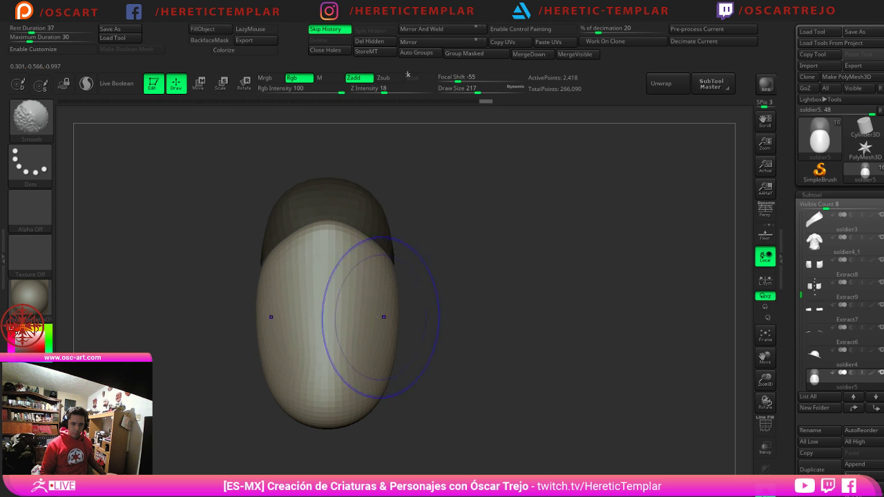
mouse_move(439, 322)
left_mouse_down("shift")
mouse_move(379, 328)
mouse_move(382, 339)
left_mouse_up("shift")
key("s")
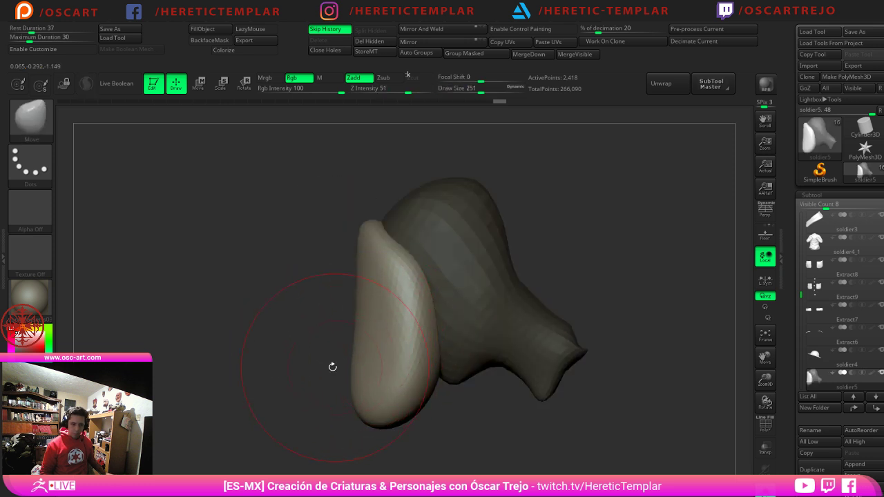
left_click_drag(333, 367, 357, 365)
Step: Show only the oval face piece and split it from the head into its own subtool
key("b")
key("c")
key("b")
left_click(357, 341, "ctrl+shift")
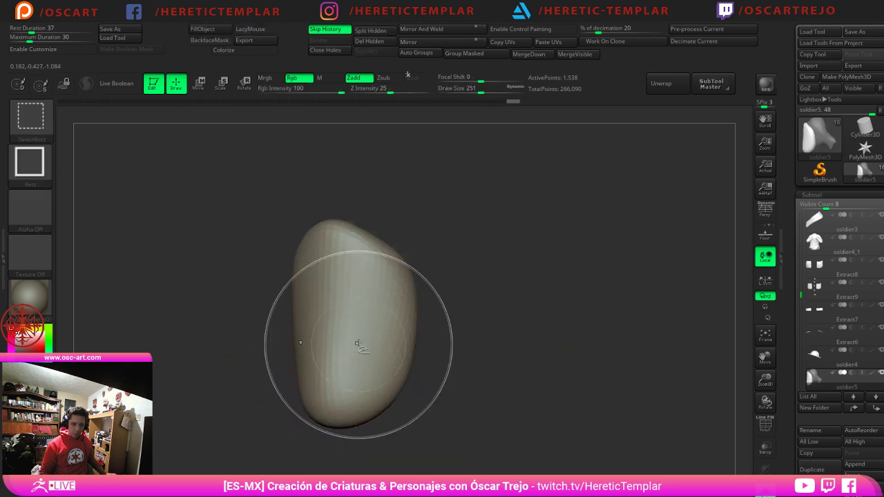
left_click(382, 34)
left_click_drag(499, 275, 442, 284, "shift")
key("bracketleft")
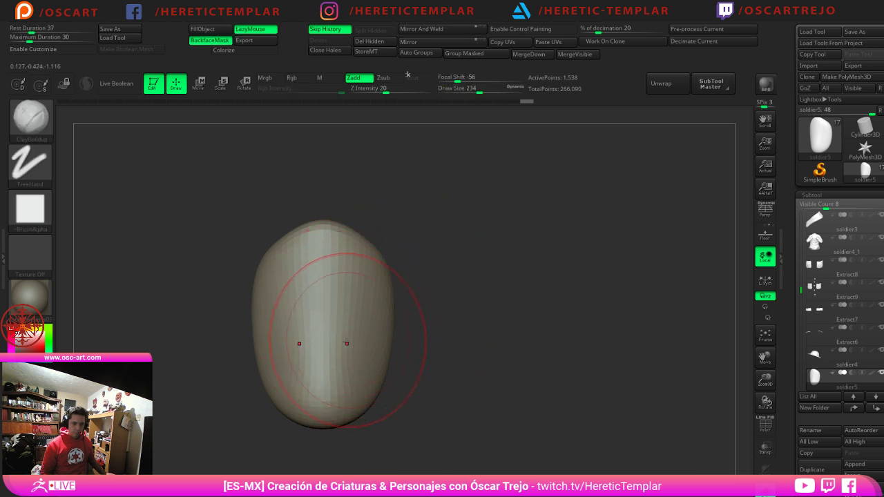
Step: Build up brow and muzzle forms around recessed eye areas on the face piece with the ClayBuildup brush and smooth them
key("s")
mouse_move(326, 372)
left_mouse_down()
mouse_move(308, 386)
mouse_move(322, 407)
mouse_move(354, 352)
left_mouse_up()
key("s")
mouse_move(346, 280)
left_mouse_down()
mouse_move(390, 312)
mouse_move(351, 297)
mouse_move(373, 300)
mouse_move(377, 312)
mouse_move(376, 297)
mouse_move(364, 333)
left_mouse_up()
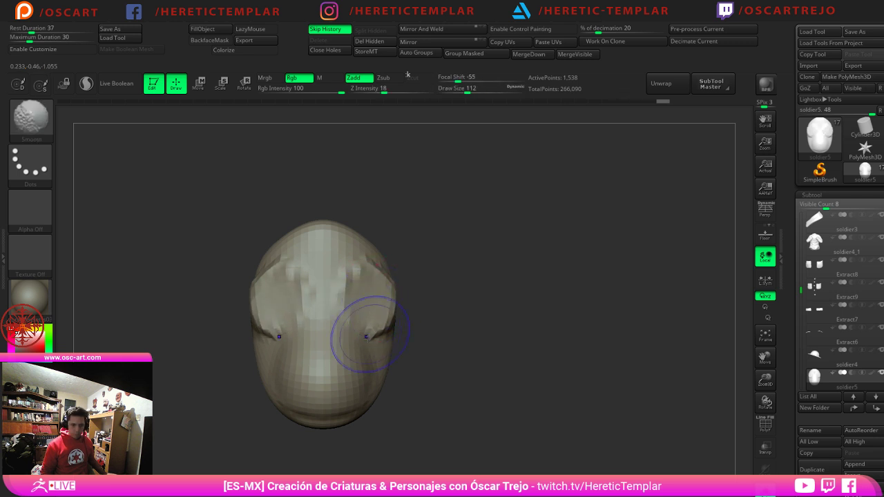
mouse_move(324, 361)
left_mouse_down()
mouse_move(324, 388)
mouse_move(321, 342)
mouse_move(327, 384)
mouse_move(318, 373)
mouse_move(315, 385)
mouse_move(323, 386)
mouse_move(315, 352)
mouse_move(325, 380)
mouse_move(346, 394)
left_mouse_up()
mouse_move(474, 339)
left_mouse_down()
mouse_move(436, 329)
mouse_move(383, 335)
left_mouse_up()
left_click_drag(468, 294, 414, 287)
Step: Mask the front half of the face piece, leaving its back free for shaping with the Move brush
key("b")
key("m")
key("v")
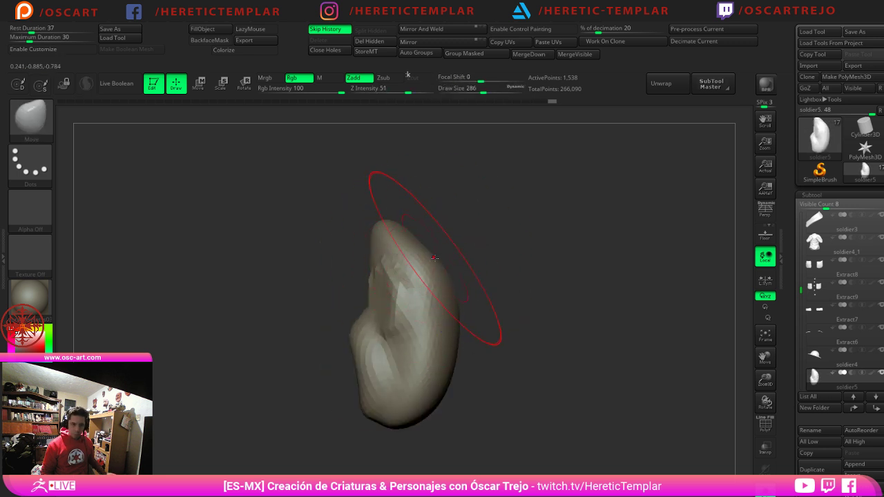
left_click_drag(435, 258, 448, 256)
key("ctrl+z")
left_click_drag(307, 218, 409, 443, "ctrl")
left_click(473, 254, "ctrl")
key("s")
left_click_drag(473, 254, 437, 254)
mouse_move(422, 266)
left_mouse_down("ctrl")
mouse_move(418, 226)
mouse_move(449, 309)
left_mouse_up("ctrl")
mouse_move(499, 257)
left_mouse_down()
mouse_move(546, 263)
mouse_move(469, 282)
mouse_move(505, 304)
mouse_move(473, 313)
left_mouse_up()
left_click(528, 327, "ctrl")
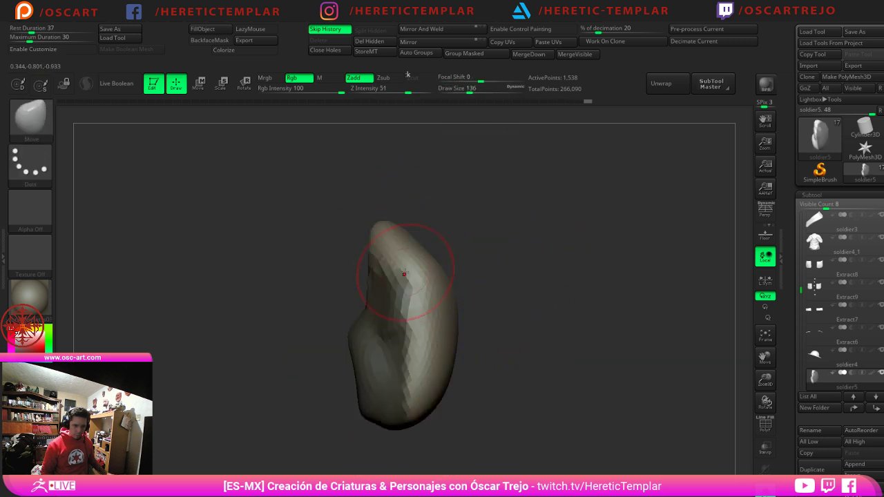
Step: Pull the unmasked back of the face piece upward and backward with the Move brush at draw size 318
key("s")
left_click_drag(399, 262, 454, 221)
left_click_drag(429, 311, 440, 312)
left_click_drag(444, 361, 458, 364)
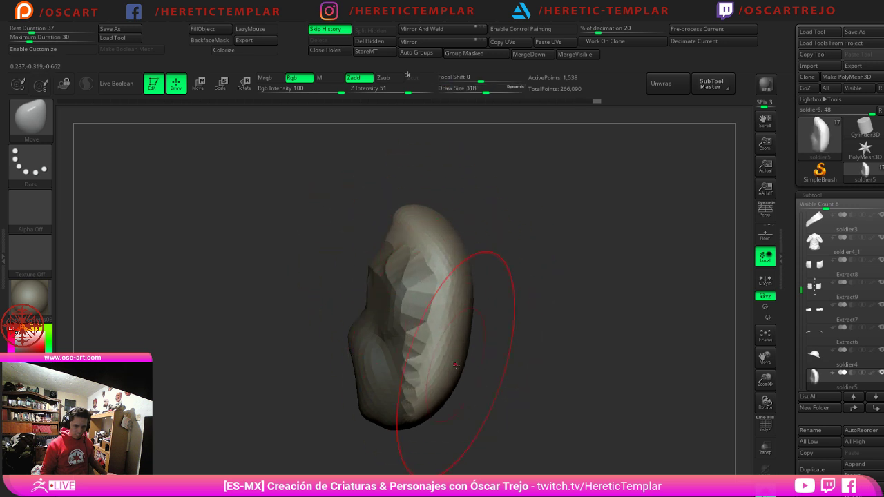
mouse_move(449, 414)
left_mouse_down()
mouse_move(480, 347)
mouse_move(442, 371)
left_mouse_up()
key("s")
mouse_move(447, 388)
left_mouse_down()
mouse_move(468, 397)
mouse_move(469, 378)
mouse_move(445, 357)
mouse_move(434, 379)
left_mouse_up()
Step: Smooth the unmasked back, broaden its crown and tuck in the lower corners with the Move brush at draw size 202
mouse_move(432, 323)
left_mouse_down("shift")
mouse_move(397, 252)
mouse_move(406, 257)
left_mouse_up("shift")
left_click_drag(493, 304, 521, 301, "shift")
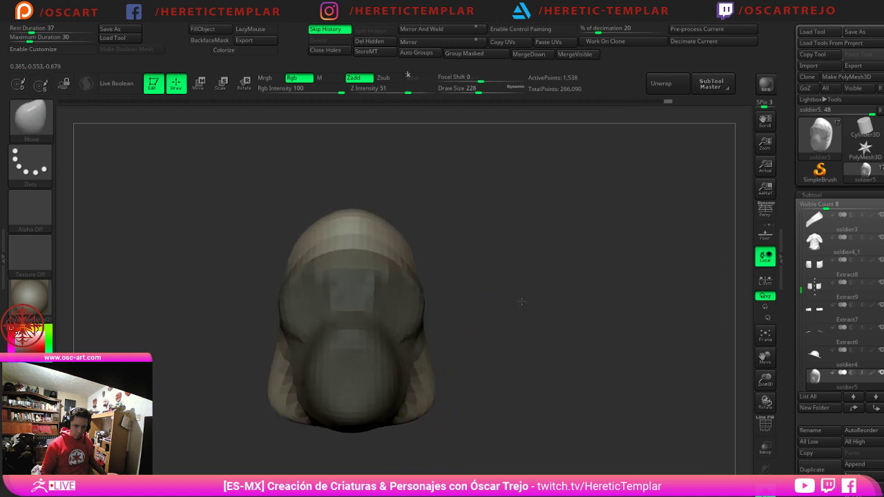
key("s")
mouse_move(413, 267)
left_mouse_down()
mouse_move(406, 231)
mouse_move(382, 221)
left_mouse_up()
mouse_move(378, 235)
left_mouse_down("shift")
mouse_move(371, 240)
mouse_move(387, 250)
left_mouse_up("shift")
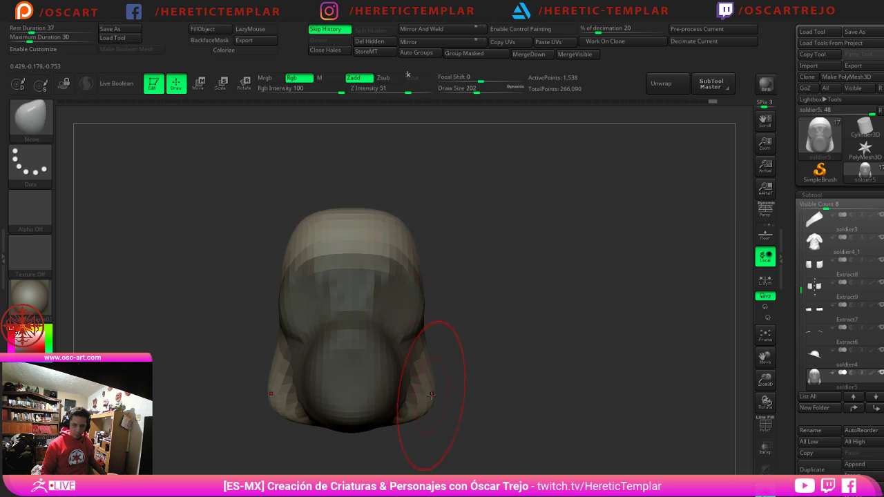
mouse_move(430, 393)
left_mouse_down()
mouse_move(412, 390)
mouse_move(422, 406)
left_mouse_up()
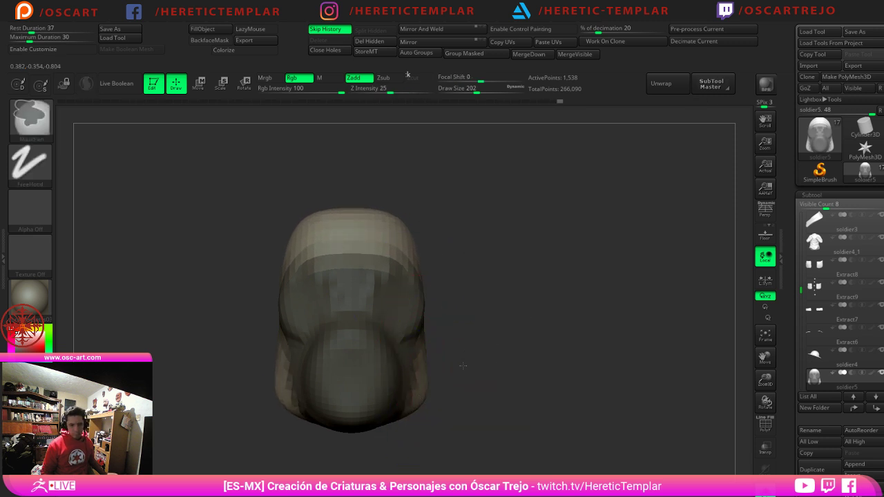
Step: Clear the mask and adjust the muzzle on the front of the face piece
left_click_drag(462, 364, 487, 352, "ctrl")
left_click_drag(371, 343, 372, 352)
key("s")
mouse_move(406, 382)
left_mouse_down()
mouse_move(375, 391)
mouse_move(389, 377)
mouse_move(358, 373)
left_mouse_up()
Step: Fill the front of the muzzle with the Clay brush at draw size 80 and smooth the transition
key("b")
key("c")
key("l")
key("s")
mouse_move(353, 393)
left_mouse_down()
mouse_move(354, 369)
mouse_move(357, 377)
left_mouse_up()
mouse_move(348, 380)
left_mouse_down()
mouse_move(350, 369)
mouse_move(353, 384)
left_mouse_up()
left_click_drag(355, 377, 383, 348, "shift")
key("s")
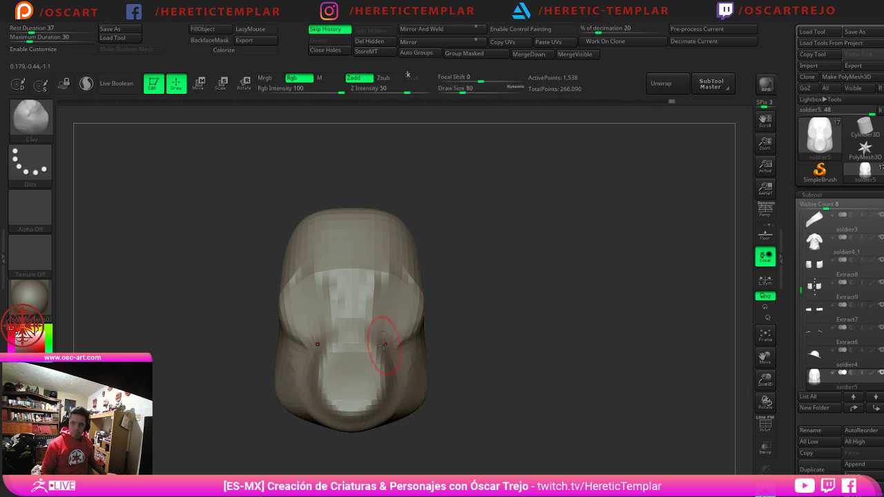
Step: Build up the central ridge from the brow down into the muzzle with the Clay brush and save the project
mouse_move(347, 326)
left_mouse_down()
mouse_move(353, 319)
mouse_move(377, 337)
mouse_move(388, 373)
mouse_move(378, 396)
mouse_move(355, 407)
left_mouse_up()
key("s")
mouse_move(349, 380)
left_mouse_down()
mouse_move(357, 380)
mouse_move(353, 404)
mouse_move(351, 331)
mouse_move(355, 346)
mouse_move(360, 325)
mouse_move(402, 281)
mouse_move(398, 308)
mouse_move(420, 332)
left_mouse_up()
key("s")
mouse_move(457, 324)
left_mouse_down()
mouse_move(466, 331)
mouse_move(459, 346)
left_mouse_up()
key("s")
left_click_drag(399, 359, 463, 345)
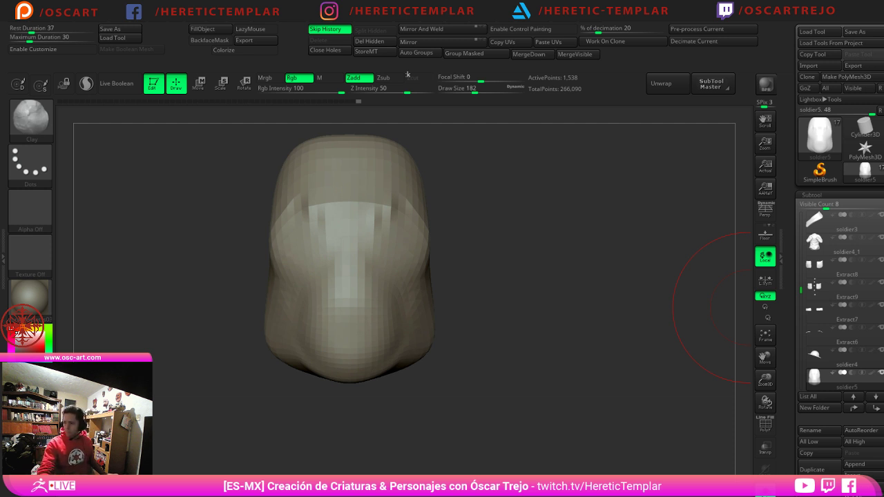
key("ctrl+s")
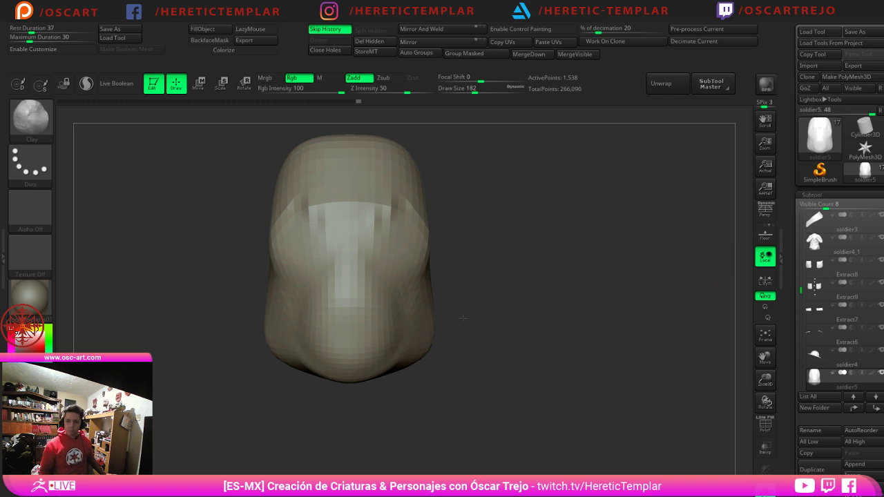
Step: Carve the creases between the muzzle and the cheeks with the DamStandard brush at draw size 104
key("s")
left_click(417, 297)
key("b")
key("d")
key("s")
mouse_move(454, 295)
left_mouse_down()
mouse_move(429, 289)
mouse_move(410, 303)
mouse_move(414, 318)
mouse_move(426, 311)
mouse_move(419, 291)
left_mouse_up()
key("s")
left_click(419, 279)
key("s")
left_click(427, 291)
left_click_drag(464, 303, 484, 301)
key("s")
left_click(412, 310)
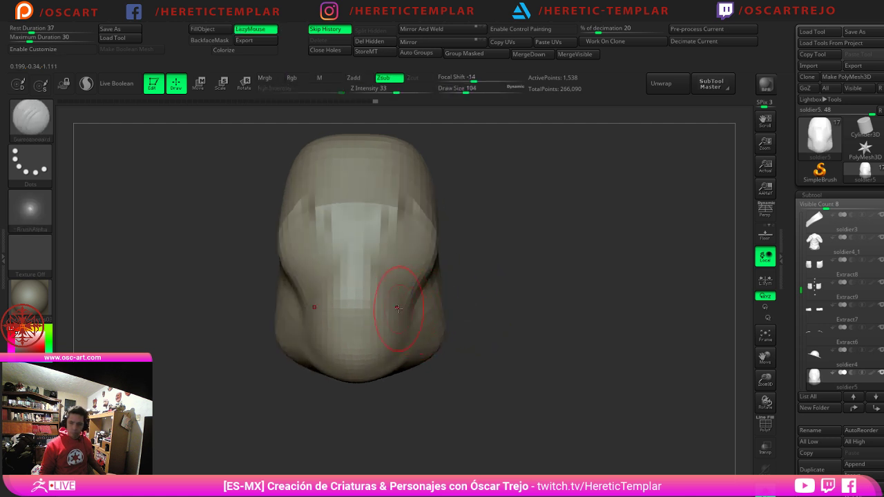
mouse_move(369, 279)
left_mouse_down()
mouse_move(363, 237)
mouse_move(402, 216)
mouse_move(413, 223)
mouse_move(392, 243)
mouse_move(431, 238)
mouse_move(432, 265)
left_mouse_up()
Step: Widen the eye areas outward with the Move brush at draw size 94 and smooth their edges
key("s")
key("b")
key("m")
key("v")
key("s")
mouse_move(425, 233)
left_mouse_down()
mouse_move(429, 219)
mouse_move(438, 245)
left_mouse_up()
left_click_drag(427, 216, 433, 208)
left_click_drag(431, 214, 429, 247, "shift")
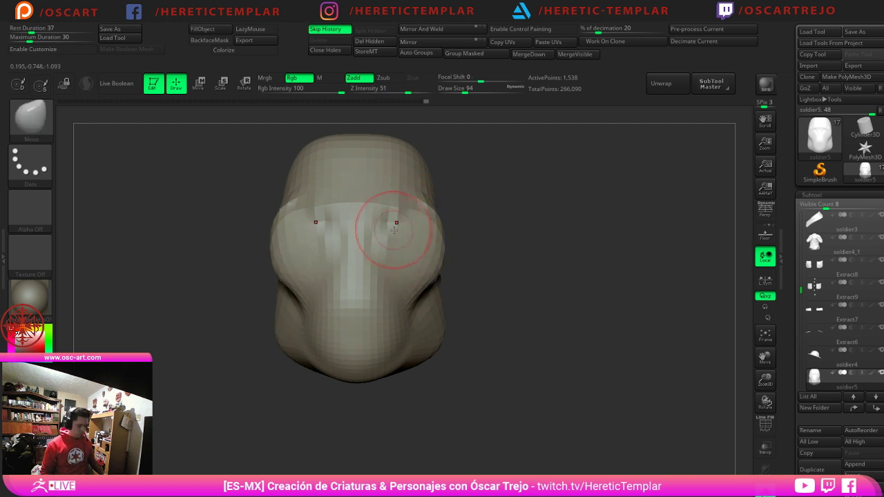
Step: Insert mirrored cylinders over both eye areas with the Cylinder No Edge shape of the IMM Primitives brush
key("b")
key("i")
key("p")
left_click(204, 112)
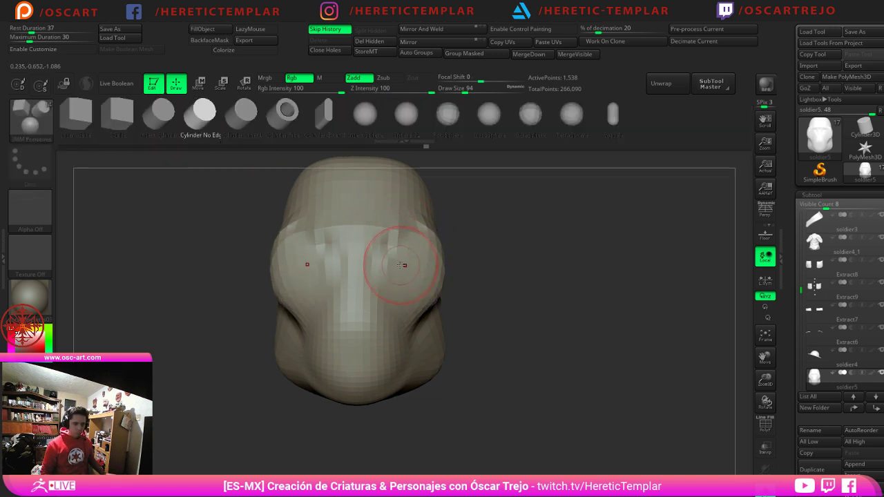
left_click_drag(406, 263, 406, 293)
Step: Push the eye cylinders back into the face and adjust their depth with the gizmo
left_click_drag(515, 297, 442, 283)
key("w")
left_click_drag(374, 265, 438, 266)
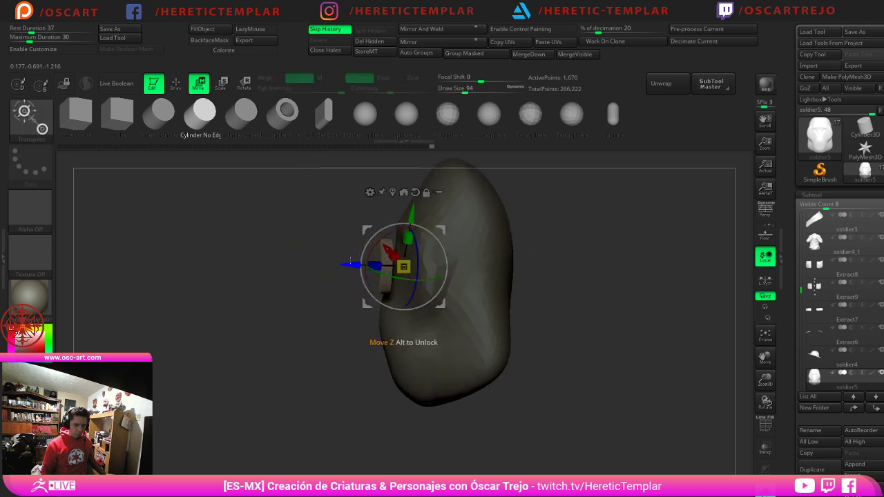
left_click_drag(351, 265, 371, 266)
left_click_drag(290, 276, 435, 266)
left_click_drag(586, 254, 507, 255)
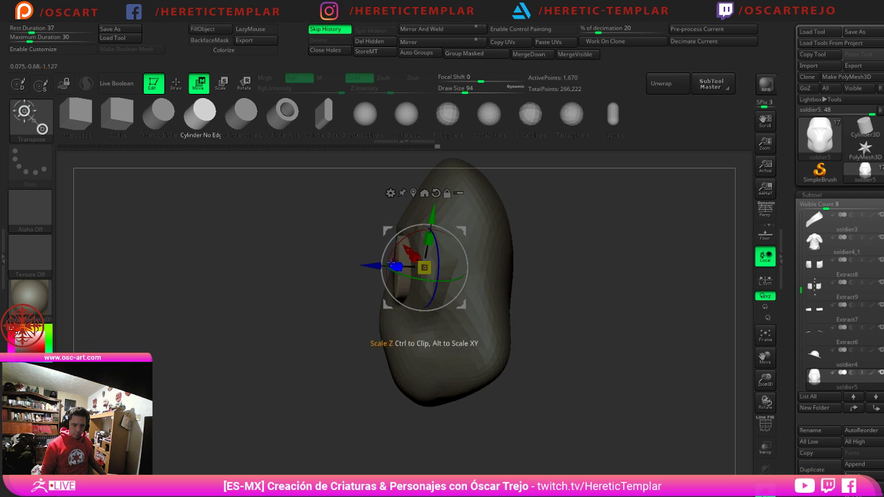
left_click_drag(397, 266, 427, 268)
left_click_drag(315, 292, 380, 289)
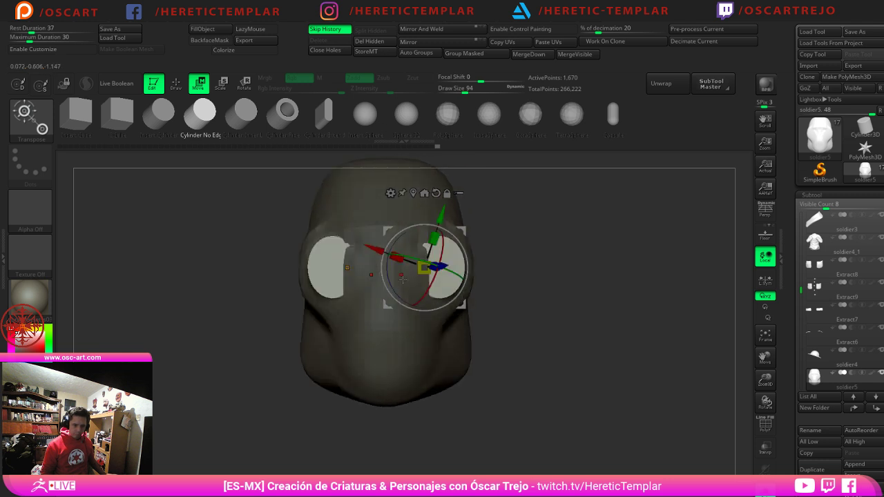
left_click_drag(444, 265, 446, 266)
left_click_drag(556, 271, 547, 287)
Step: Undo the cylinder placement and insertion on the face piece
key("ctrl+z")
key("ctrl+z")
key("ctrl+z")
key("ctrl+z")
key("ctrl+z")
key("q")
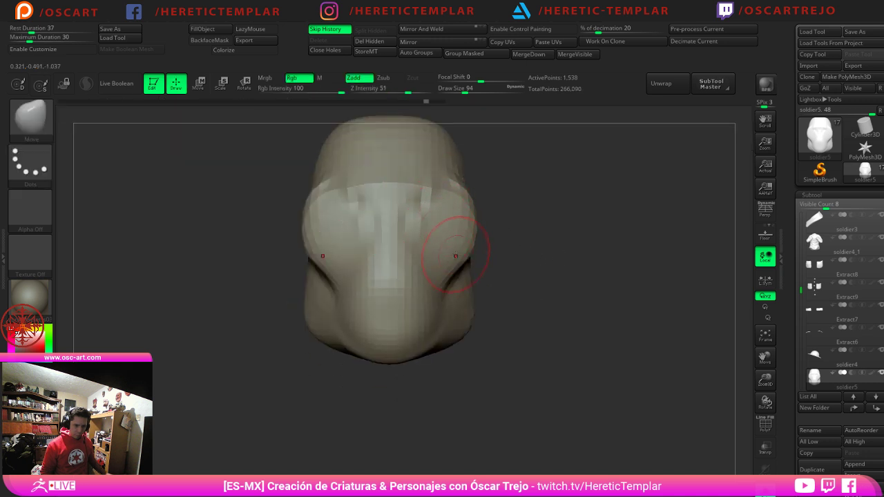
Step: Insert mirrored spheres over both eye areas with the Insert Sphere shape of the IMM Primitives brush
key("b")
key("i")
key("p")
mouse_move(446, 252)
left_mouse_down()
mouse_move(428, 243)
mouse_move(481, 259)
left_mouse_up()
key("ctrl+z")
left_click(378, 121)
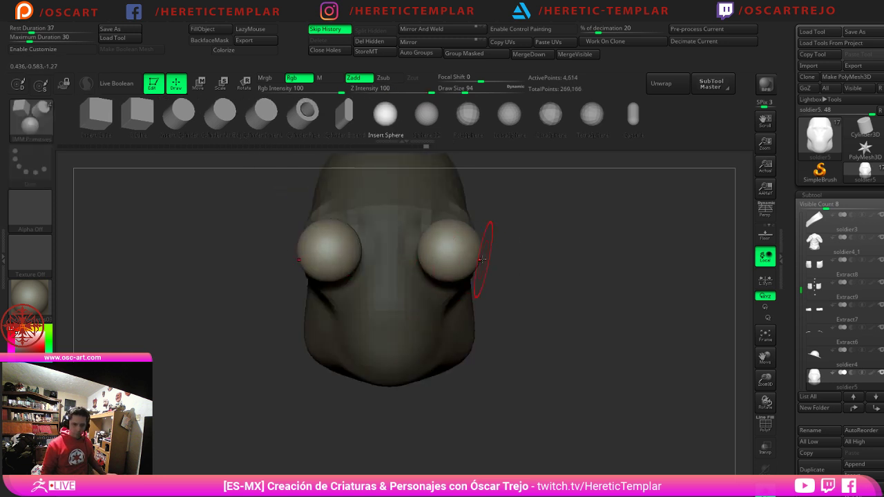
Step: Reset the gizmo orientation, shift the eye spheres sideways and push them back into the face
key("w")
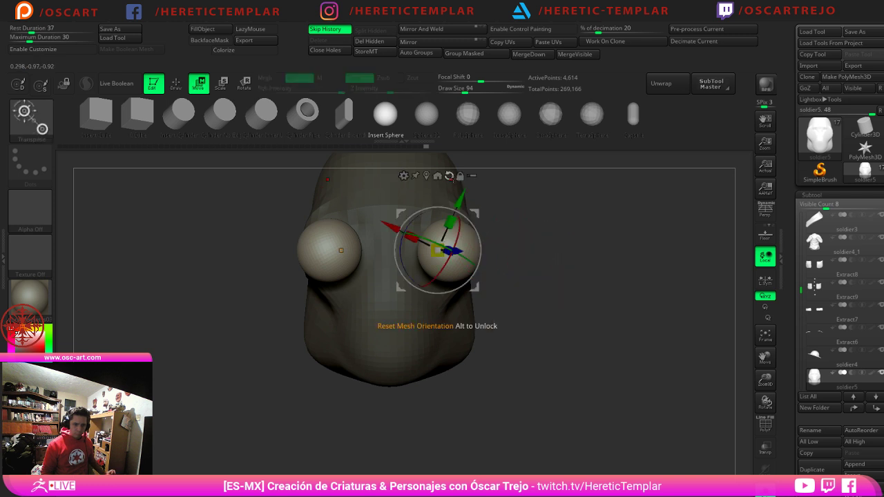
left_click(449, 176)
key("ctrl+z")
left_click(447, 175, "alt")
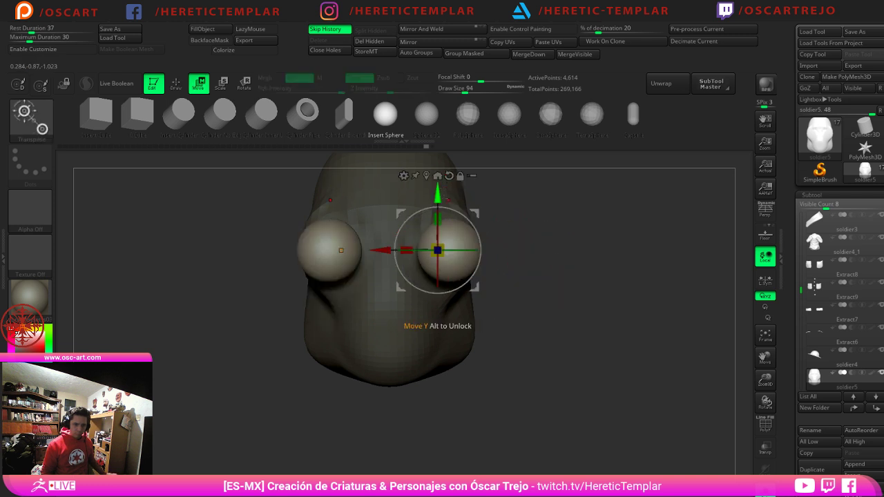
left_click_drag(396, 251, 385, 251)
right_click_drag(385, 251, 369, 280, "shift")
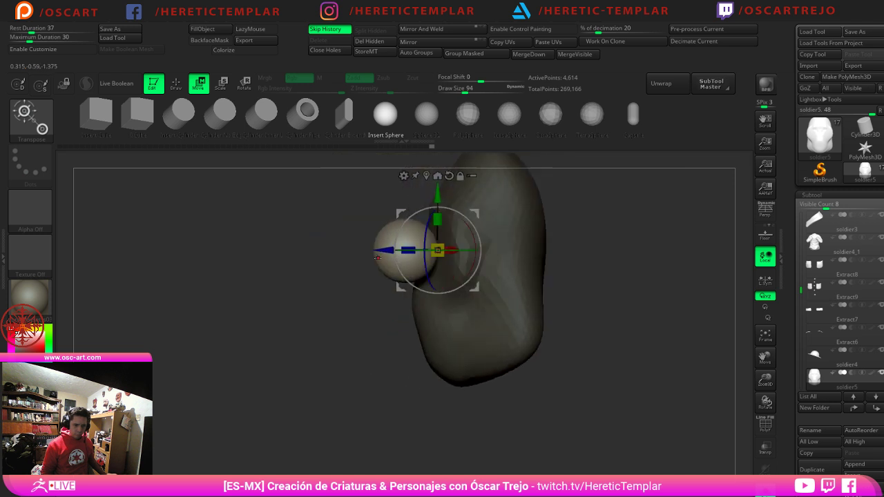
left_click_drag(386, 250, 431, 250)
key("q")
Step: Move the eye spheres closer together towards the central ridge, checking the fit from the side
left_click_drag(317, 275, 384, 273, "shift")
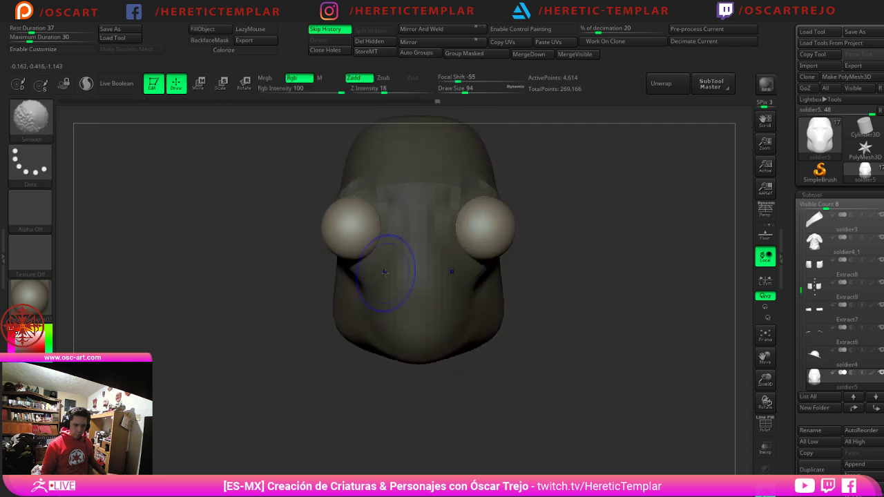
left_click_drag(618, 236, 507, 253, "shift")
left_click_drag(315, 293, 394, 276, "shift")
key("w")
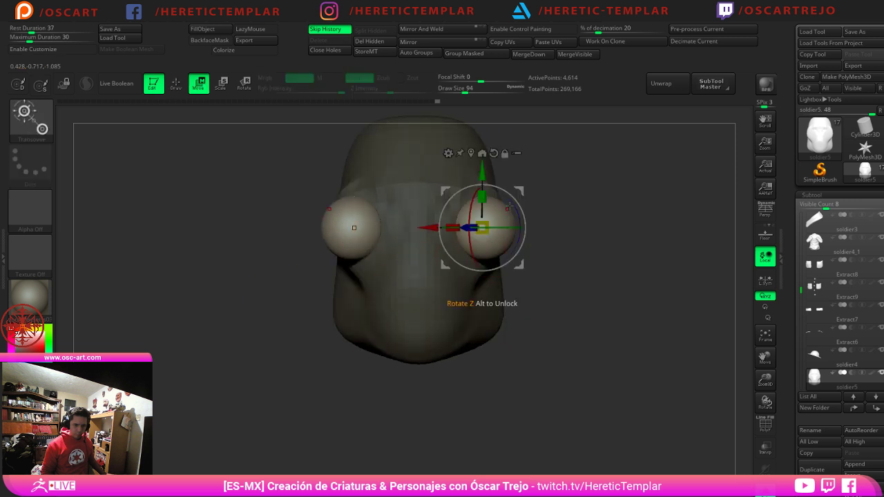
left_click_drag(426, 228, 408, 227)
key("q")
left_click_drag(570, 214, 497, 213, "shift")
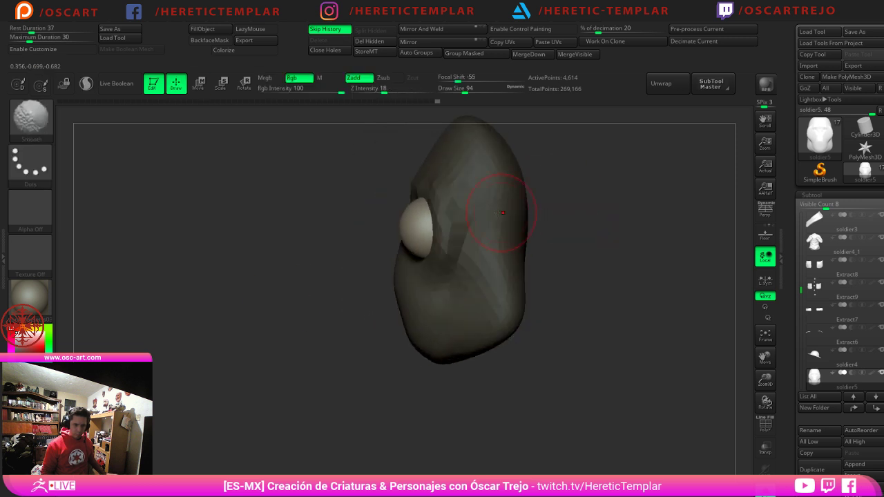
left_click_drag(313, 258, 370, 238, "shift")
Step: Flatten the fronts of both eye spheres into round lenses with the TrimDynamic brush at draw size 94
key("b")
key("t")
key("d")
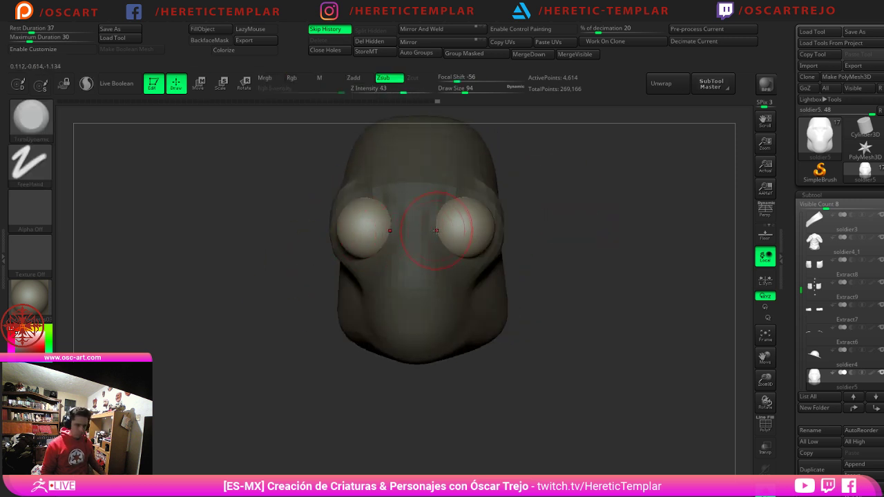
key("s")
mouse_move(438, 229)
left_mouse_down()
mouse_move(466, 223)
mouse_move(457, 228)
mouse_move(472, 235)
mouse_move(467, 222)
mouse_move(464, 228)
left_mouse_up()
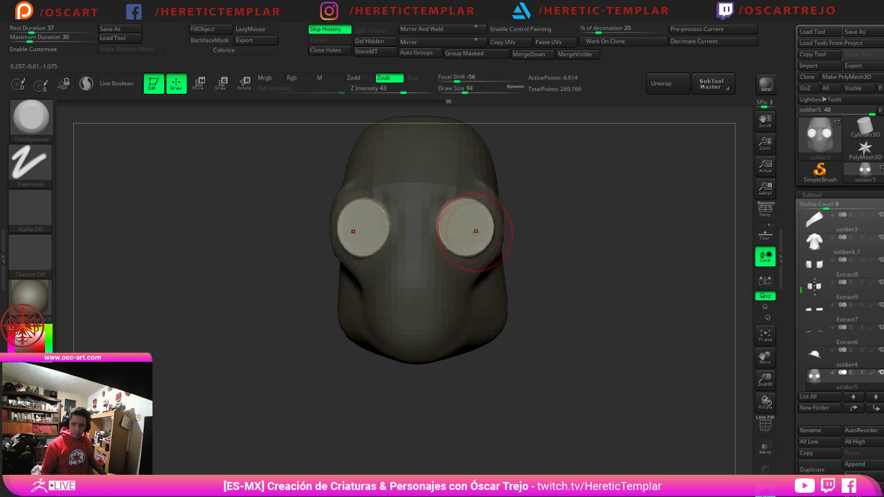
Step: Slightly enlarge both eye lenses with the gizmo so they fill the eye areas
key("w")
mouse_move(459, 226)
left_mouse_down()
mouse_move(489, 227)
mouse_move(463, 232)
mouse_move(471, 232)
left_mouse_up()
Step: Try to carve a dent into the centre of both eye lenses with the DamStandard brush
key("q")
key("s")
key("b")
key("d")
key("s")
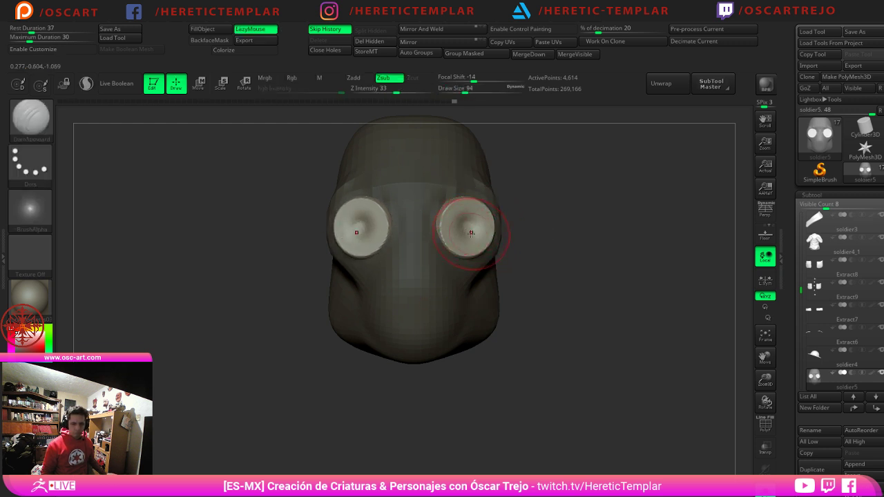
key("ctrl+z")
key("b")
key("t")
key("d")
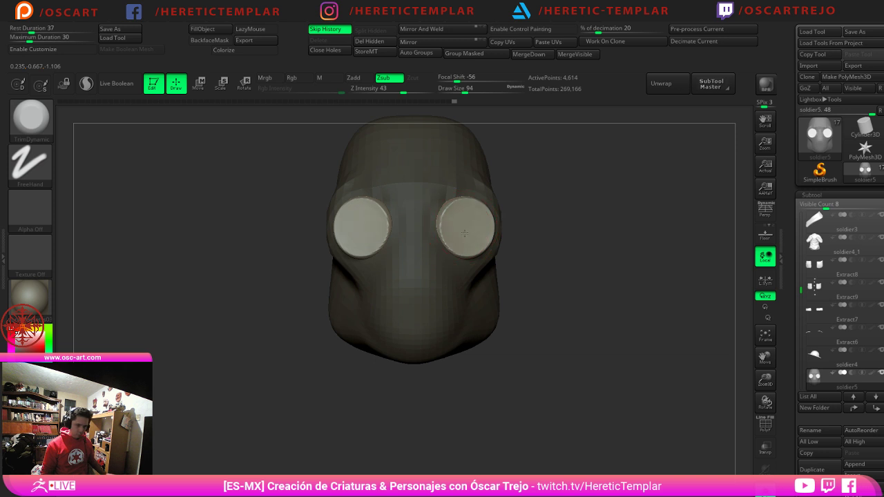
Step: Invert the mask to free the face and reshape the cheeks and temples around the lenses with the Move brush
left_click(534, 255, "ctrl")
key("b")
key("m")
key("v")
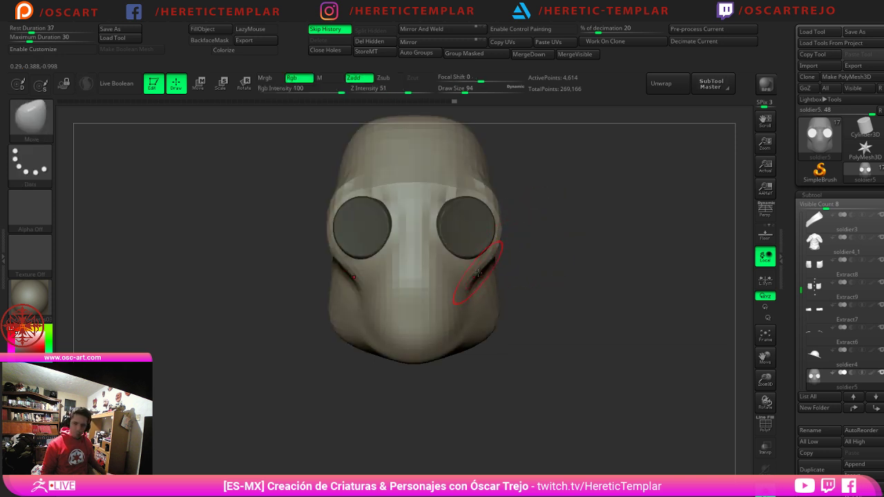
key("s")
left_click_drag(479, 274, 481, 265)
key("s")
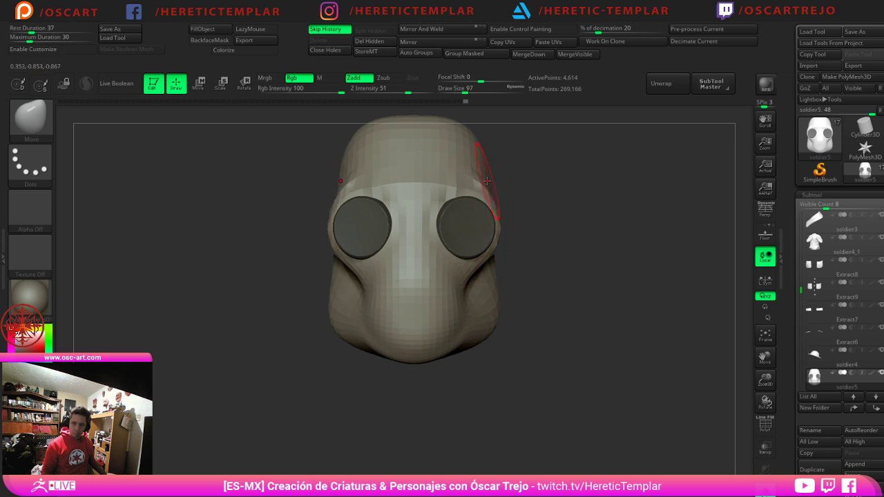
mouse_move(487, 181)
left_mouse_down()
mouse_move(469, 158)
mouse_move(438, 143)
left_mouse_up()
key("s")
mouse_move(520, 230)
left_mouse_down("alt")
mouse_move(518, 211)
mouse_move(483, 231)
left_mouse_up("alt")
key("s")
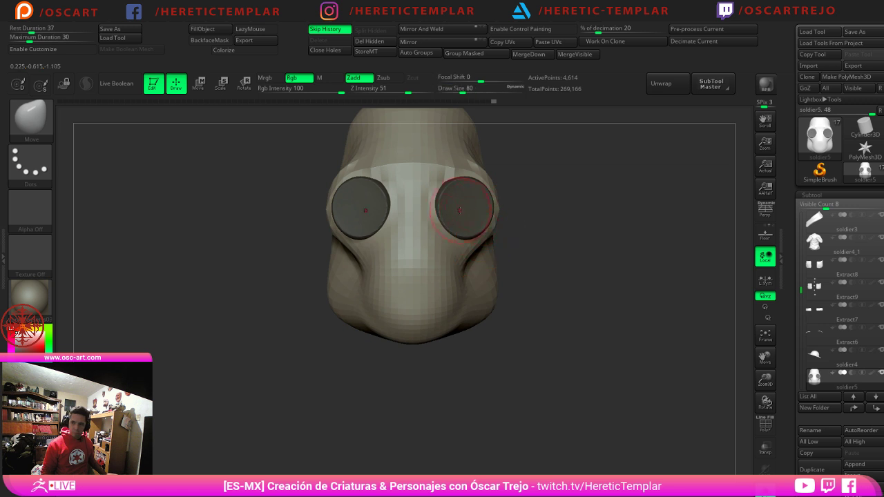
key("s")
left_click_drag(443, 210, 449, 210)
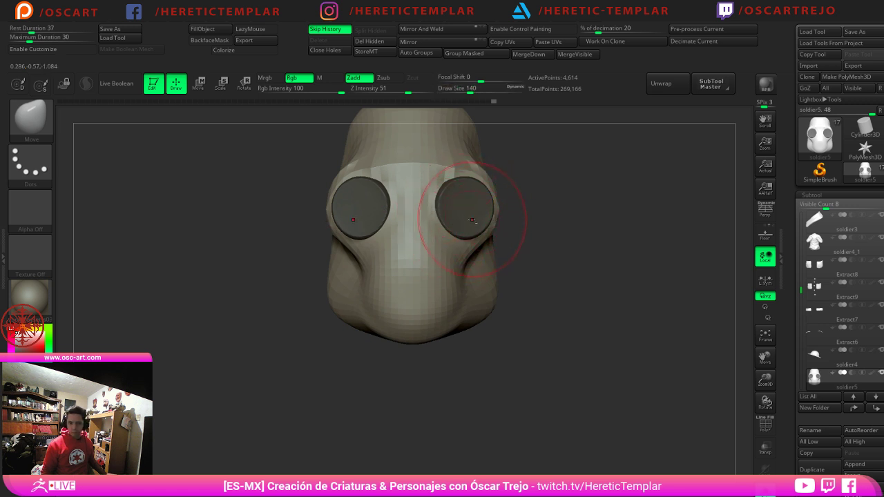
Step: Invert the mask to free the lenses, move them slightly forward out of the face and enlarge them a little
left_click(533, 199, "ctrl")
key("w")
left_click_drag(459, 207, 487, 172)
key("ctrl+z")
key("ctrl+z")
left_click_drag(573, 173, 482, 179)
left_click_drag(395, 208, 390, 209)
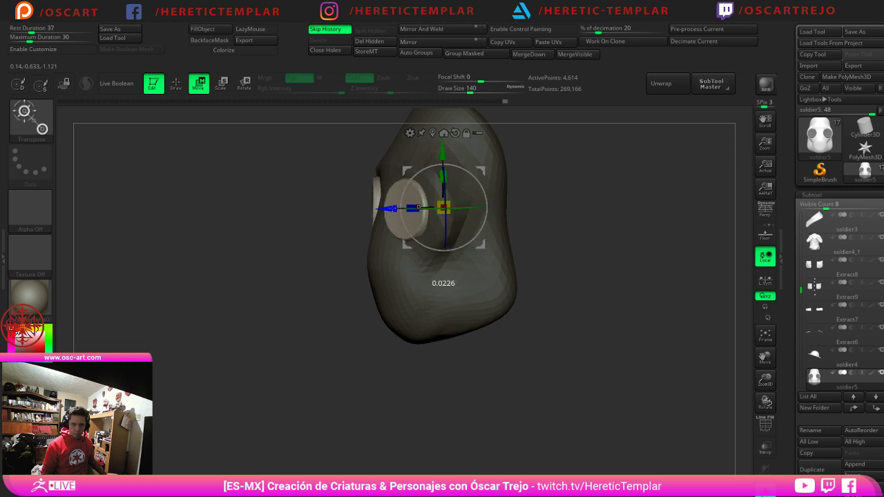
left_click_drag(310, 233, 341, 233, "shift")
left_click(434, 134)
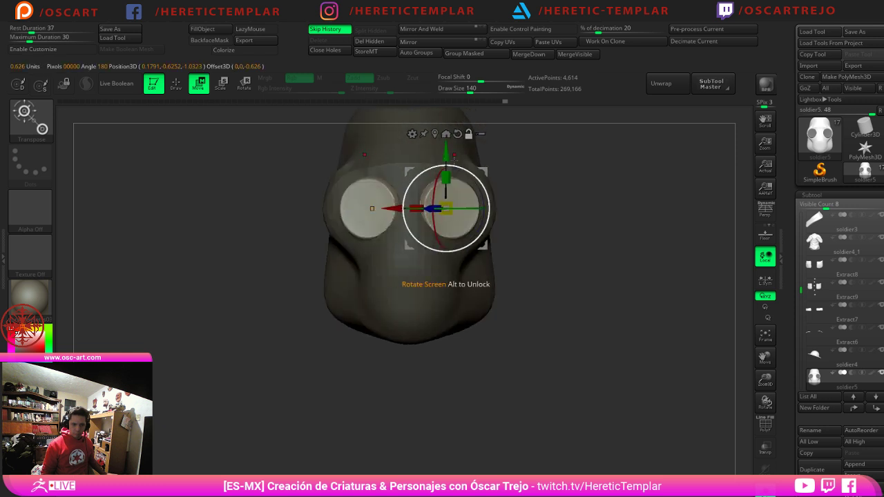
left_click_drag(447, 205, 451, 203)
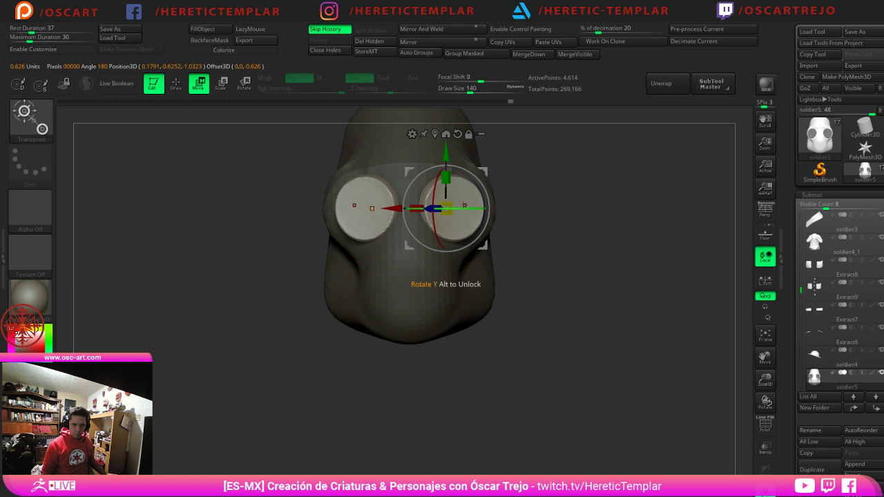
Step: Flatten and smooth the fronts of both lenses with the TrimDynamic brush at draw size 140
key("q")
key("b")
key("t")
key("d")
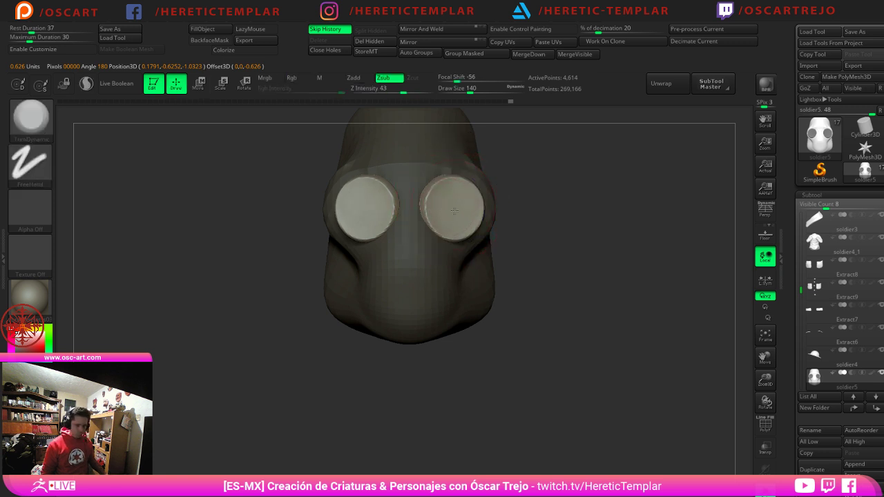
left_click(450, 209)
key("shift")
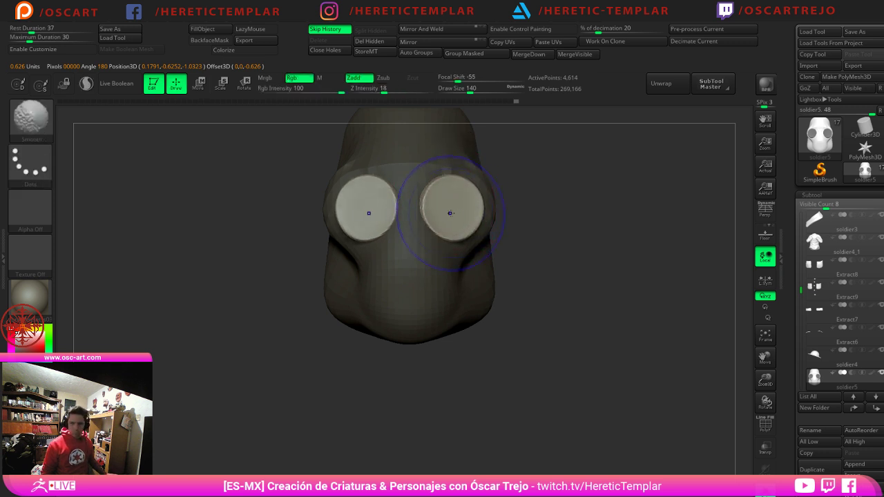
Step: Scale both eye lenses up a little and shift them outward from the central ridge
key("w")
left_click_drag(447, 209, 451, 206)
left_click_drag(395, 208, 400, 209)
Step: Try to push the eye lenses outward with the Move brush at draw size 140
key("q")
key("b")
key("m")
key("v")
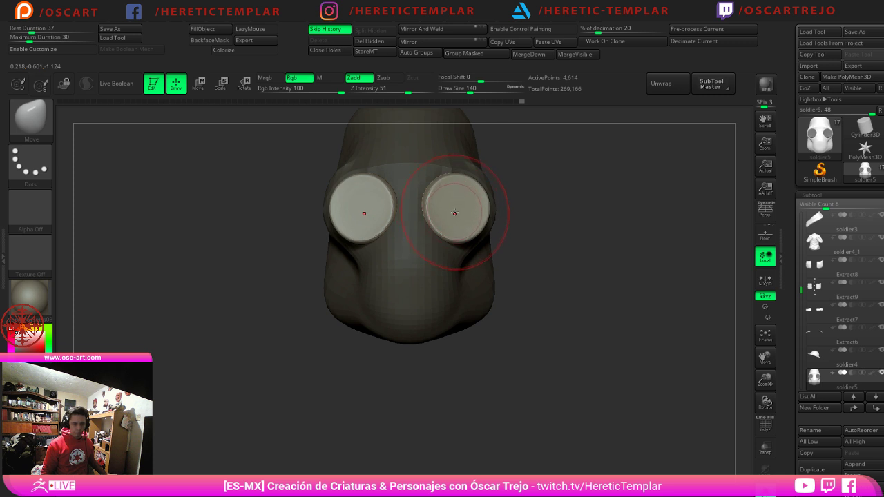
left_click_drag(454, 213, 461, 211)
key("ctrl+z")
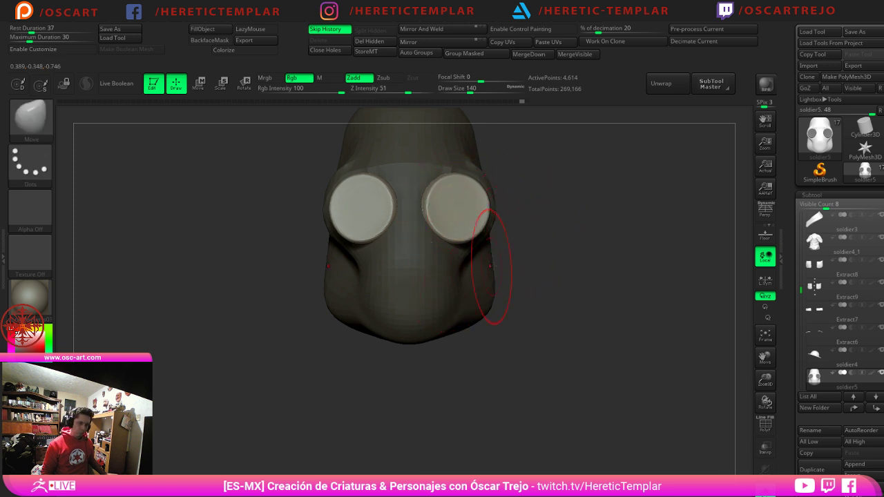
Step: Invert the mask and carve a horizontal crease across the muzzle with the DamStandard brush at draw size 74
left_click(516, 257, "ctrl")
key("s")
left_click(471, 265)
key("b")
key("d")
key("s")
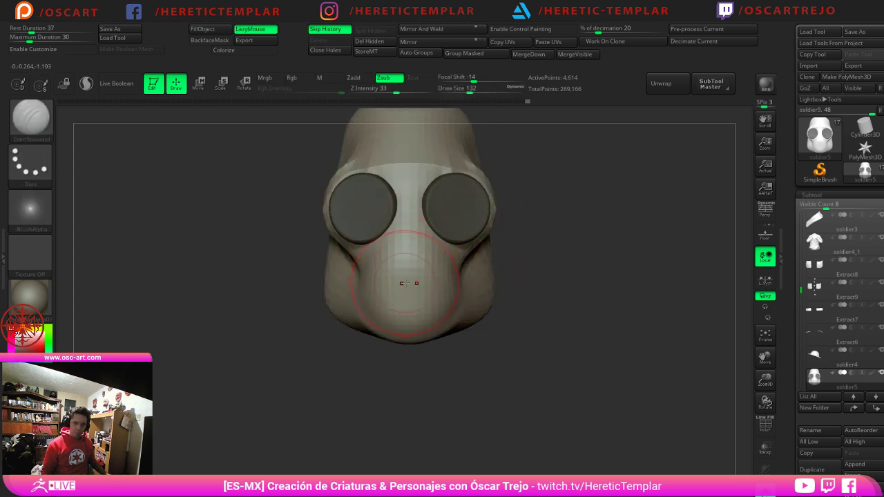
key("s")
left_click(401, 283)
key("s")
left_click(404, 279)
mouse_move(405, 279)
left_mouse_down()
mouse_move(450, 288)
mouse_move(453, 323)
left_mouse_up()
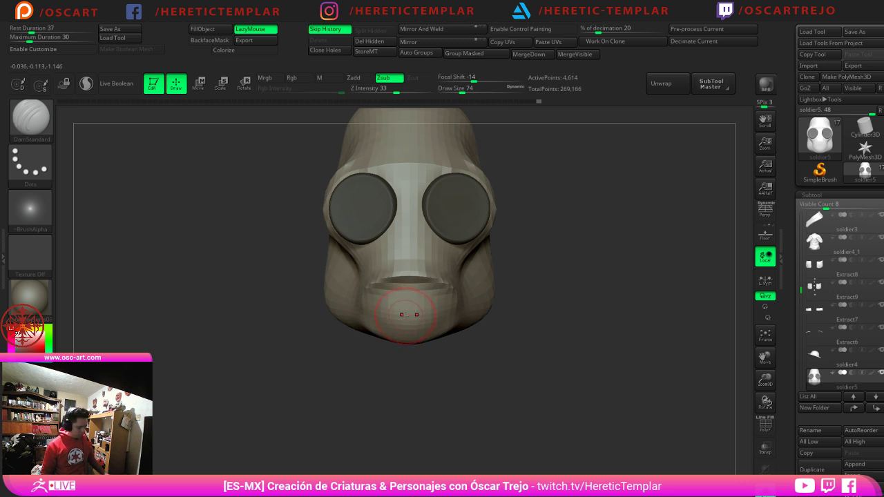
Step: Flatten the front of the muzzle below the crease with the TrimDynamic brush and smooth it down to the chin
key("b")
key("t")
key("d")
key("s")
left_click(402, 315)
mouse_move(404, 312)
left_mouse_down()
mouse_move(407, 322)
mouse_move(419, 317)
mouse_move(409, 305)
left_mouse_up()
left_click_drag(408, 306, 411, 331, "shift")
Step: Reshape the lower cheeks and jaw corners of the mask with the Move brush
key("b")
key("m")
key("v")
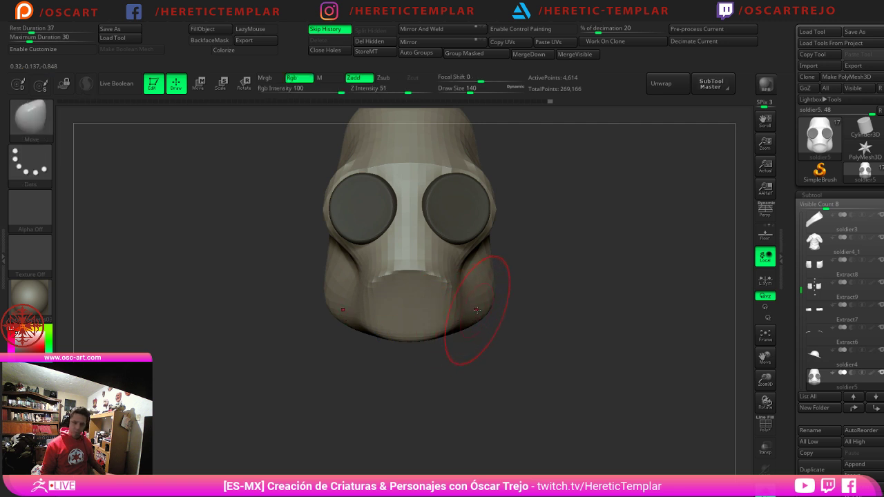
key("s")
left_click(478, 310)
mouse_move(542, 319)
left_mouse_down()
mouse_move(511, 319)
mouse_move(528, 318)
left_mouse_up()
key("s")
left_click_drag(484, 302, 488, 301)
mouse_move(484, 302)
left_mouse_down()
mouse_move(473, 280)
mouse_move(472, 292)
mouse_move(478, 280)
mouse_move(505, 292)
mouse_move(532, 289)
left_mouse_up()
Step: Refine the rear side profile with the Move brush at draw size 132 and smooth the jaw corner
key("s")
left_click(470, 284)
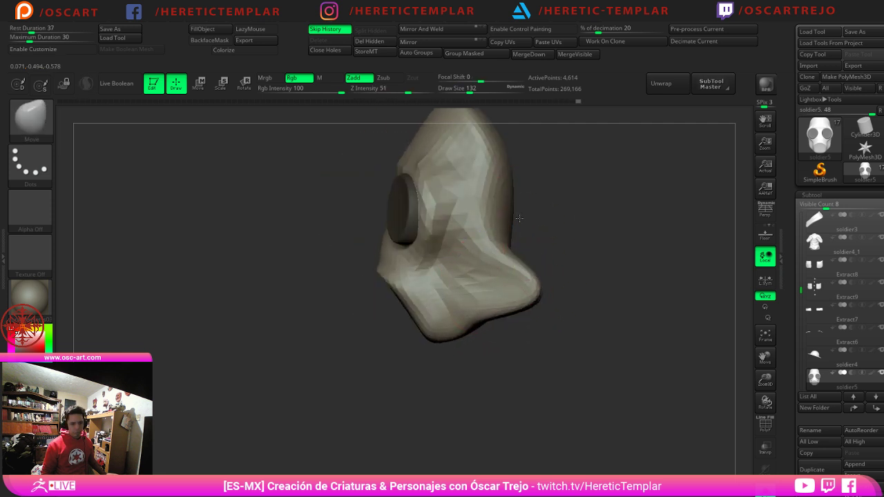
left_click_drag(519, 218, 496, 218)
mouse_move(510, 211)
left_mouse_down()
mouse_move(500, 209)
mouse_move(503, 192)
mouse_move(516, 210)
mouse_move(529, 293)
left_mouse_up()
left_click_drag(577, 262, 631, 266)
left_click_drag(545, 278, 543, 293, "shift")
right_click_drag(562, 277, 561, 288)
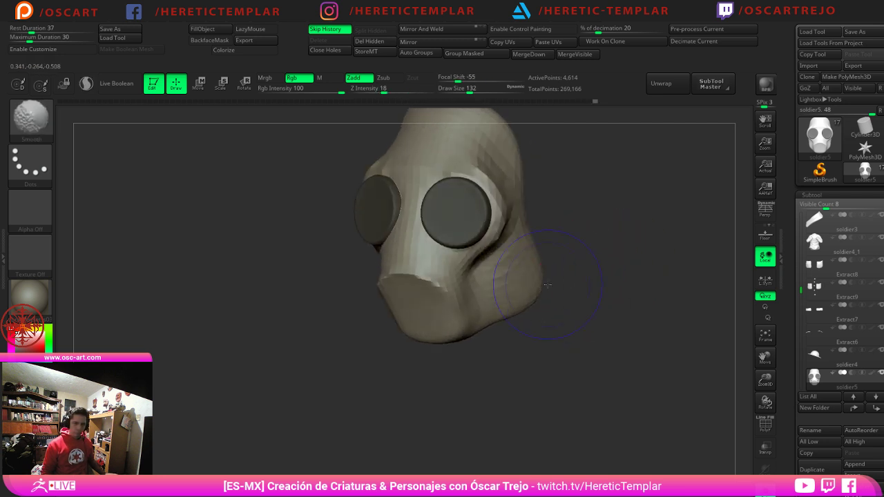
left_click_drag(547, 285, 547, 228, "shift")
mouse_move(611, 269)
left_mouse_down("alt")
mouse_move(600, 263)
mouse_move(600, 281)
left_mouse_up("alt")
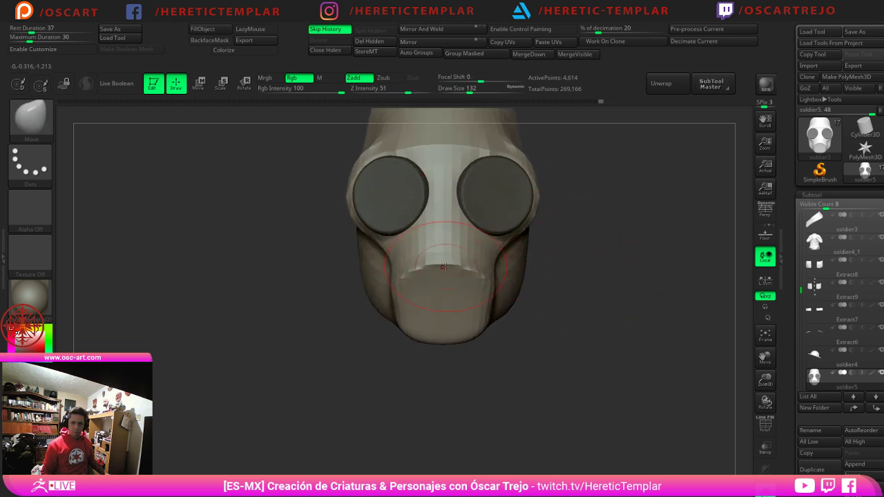
Step: Carve into the nose bridge between the eye lenses with the DamStandard brush
key("b")
key("d")
key("s")
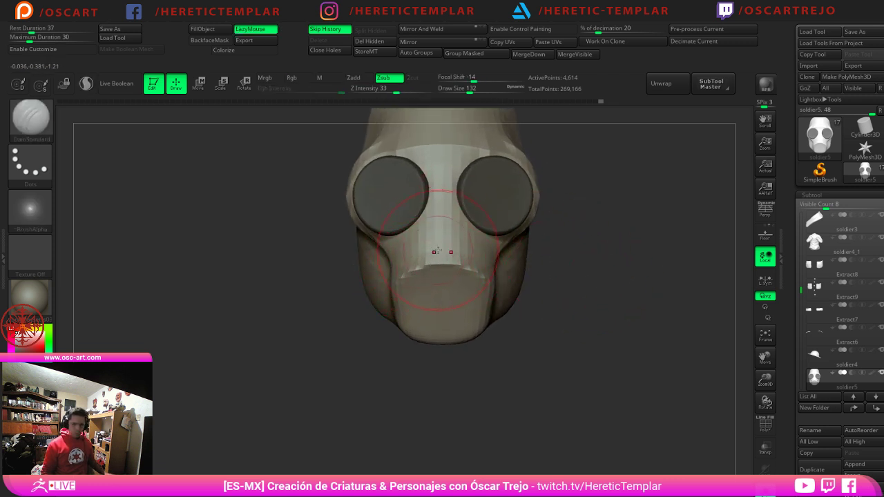
key("s")
left_click_drag(443, 251, 435, 251)
mouse_move(448, 218)
left_mouse_down()
mouse_move(430, 233)
mouse_move(442, 219)
mouse_move(439, 253)
left_mouse_up()
Step: Build up the nose bridge and muzzle with the Clay brush and smooth the strokes
key("b")
key("c")
key("l")
key("s")
mouse_move(435, 259)
left_mouse_down()
mouse_move(445, 265)
mouse_move(411, 326)
mouse_move(445, 308)
mouse_move(446, 317)
left_mouse_up()
mouse_move(440, 241)
left_mouse_down()
mouse_move(442, 225)
mouse_move(419, 242)
left_mouse_up()
mouse_move(422, 240)
left_mouse_down("shift")
mouse_move(440, 233)
mouse_move(430, 242)
left_mouse_up("shift")
left_click_drag(443, 327, 440, 270, "shift")
Step: Flatten the muzzle into a clean front plane with the TrimDynamic brush at draw size 116
key("b")
key("d")
key("s")
key("b")
key("t")
key("d")
key("s")
key("s")
left_click_drag(440, 286, 431, 286)
left_click_drag(442, 290, 425, 302)
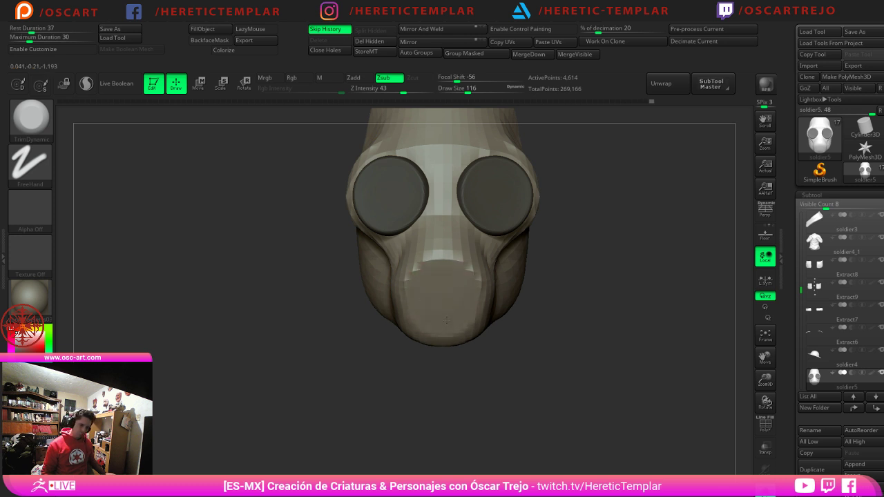
Step: Insert a sphere on the front of the muzzle with the Insert Sphere shape of the IMM Primitives brush
key("b")
key("i")
key("p")
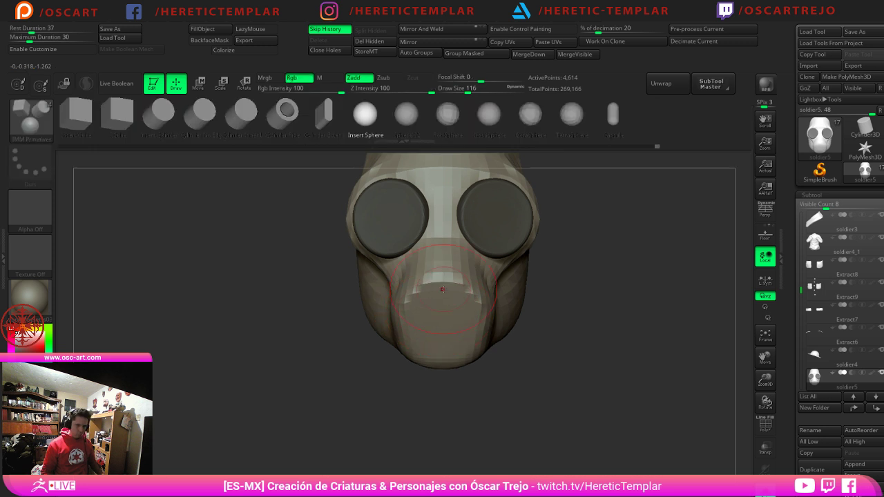
left_click_drag(442, 326, 477, 345)
left_click_drag(601, 342, 532, 339, "shift")
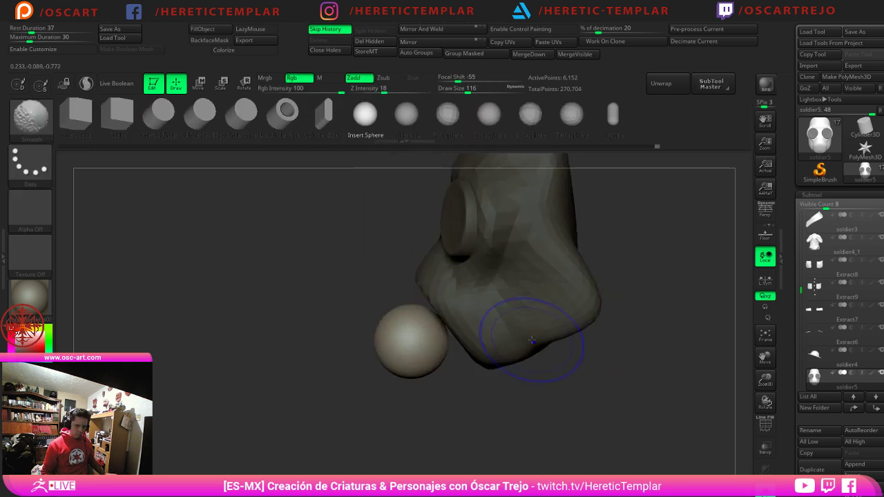
left_click_drag(300, 361, 369, 359, "shift")
Step: Scale and tilt the muzzle sphere to match the front plane and push it back into the muzzle
key("w")
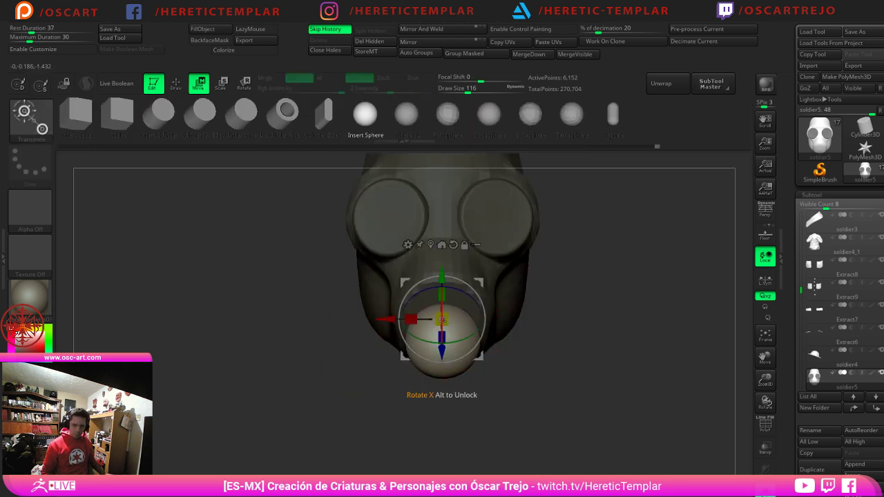
left_click_drag(443, 319, 482, 319)
left_click_drag(587, 324, 517, 320, "shift")
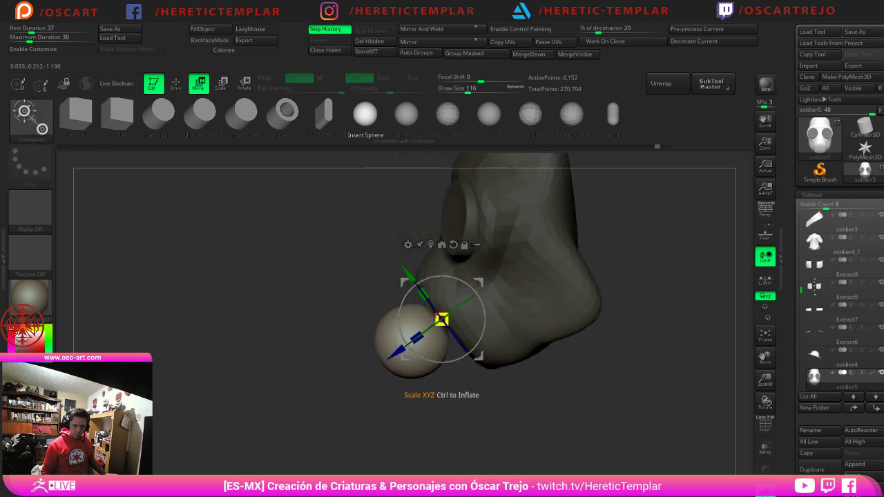
left_click_drag(442, 319, 448, 312)
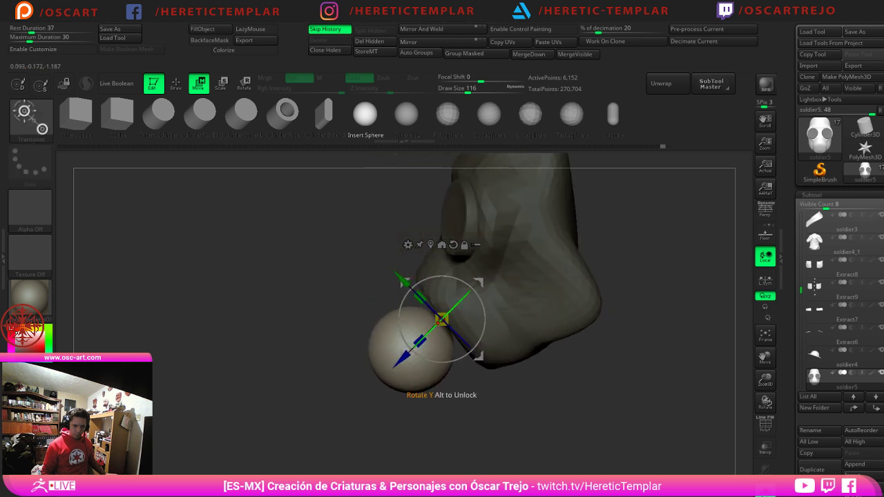
left_click_drag(396, 353, 438, 322)
left_click_drag(332, 356, 392, 354, "shift")
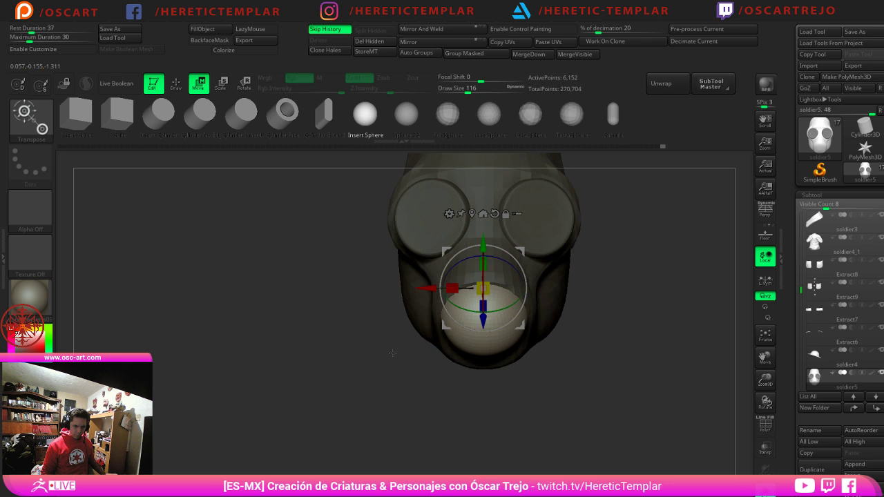
Step: Flatten the muzzle sphere into a round filter disc with the TrimDynamic brush at draw size 192
key("q")
key("s")
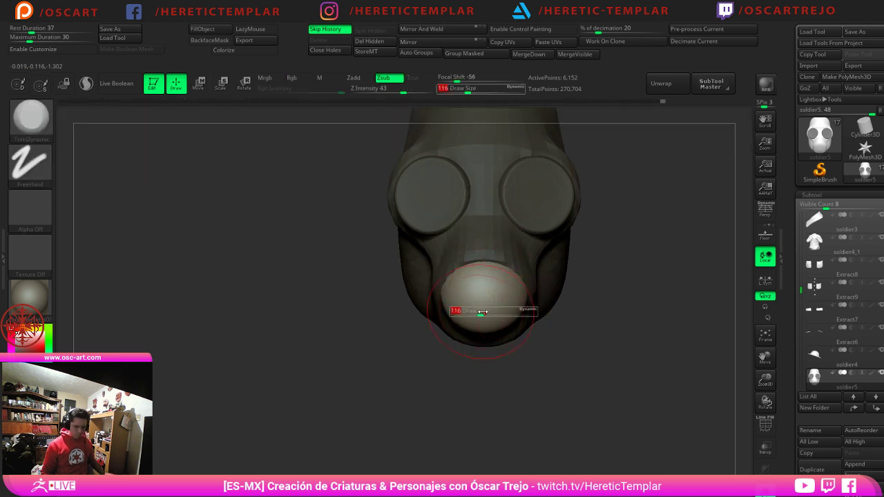
left_click_drag(523, 373, 527, 344)
left_click_drag(479, 277, 475, 274)
left_click_drag(600, 282, 581, 319, "shift")
left_click_drag(581, 320, 580, 337, "alt")
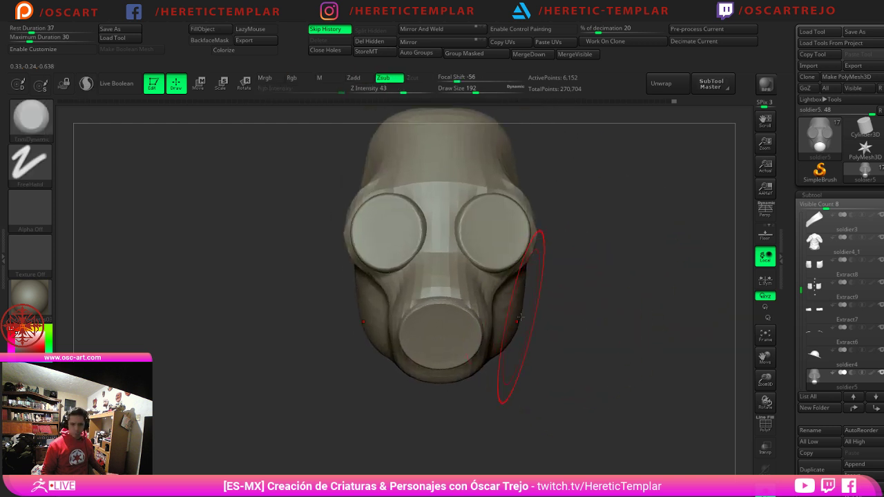
Step: Isolate the face shell, mask it completely, and show the eye lenses and muzzle disc again
left_click(479, 293, "ctrl+shift")
left_click_drag(584, 228, 597, 193, "alt")
left_click_drag(604, 168, 366, 361, "ctrl")
left_click(571, 332, "ctrl+shift")
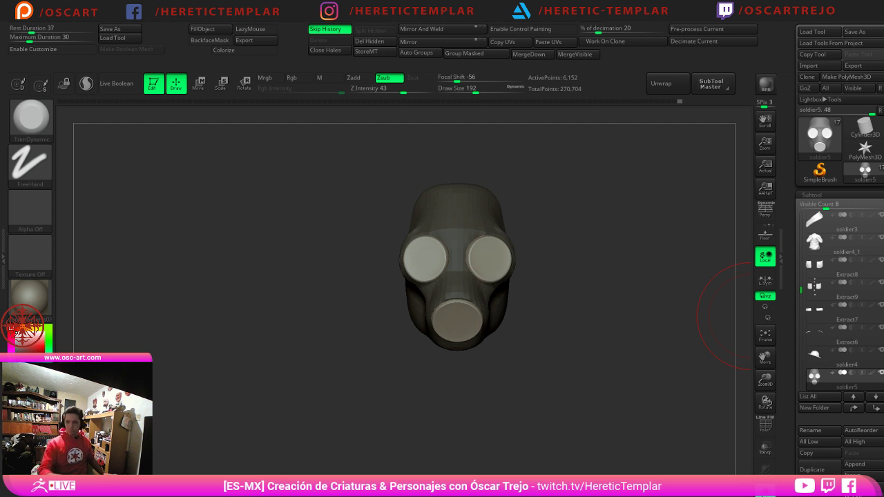
Step: Invert the mask so the two eye lenses and the muzzle disc are protected instead of the face shell
mouse_move(604, 373)
left_mouse_down("alt")
mouse_move(587, 359)
mouse_move(596, 369)
left_mouse_up("alt")
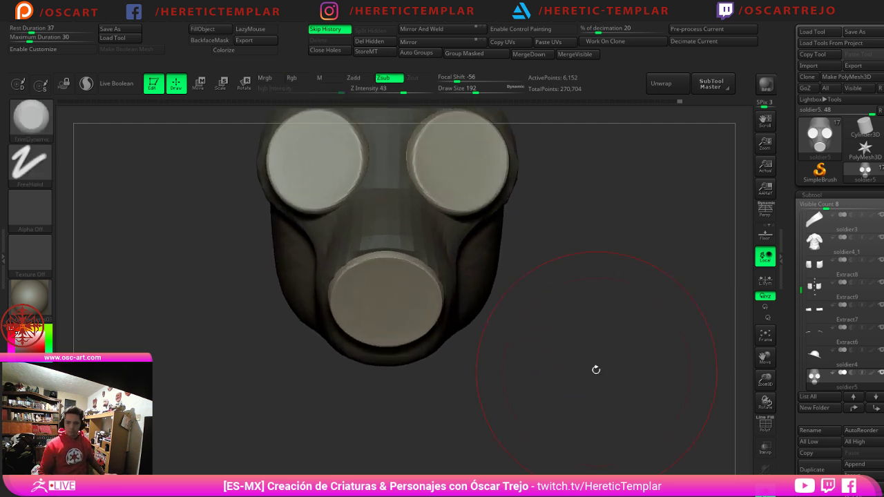
left_click_drag(541, 291, 559, 340, "alt")
key("s")
left_click_drag(489, 212, 477, 212)
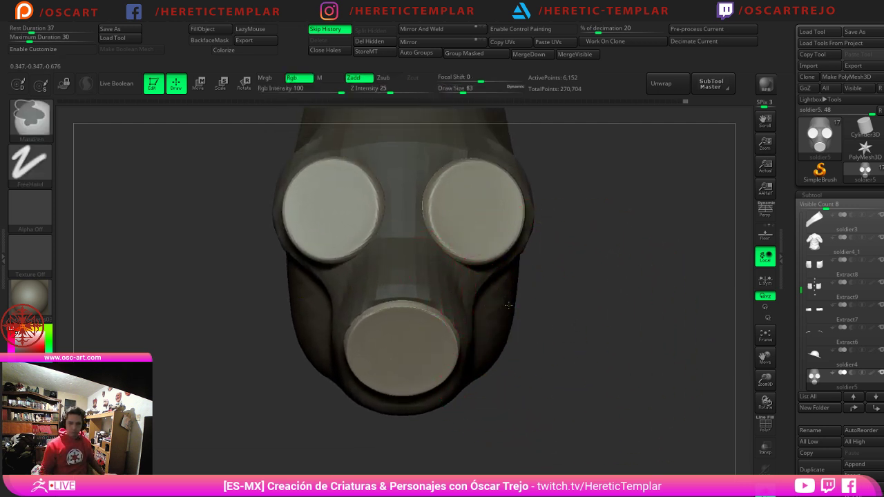
left_click(546, 339, "ctrl")
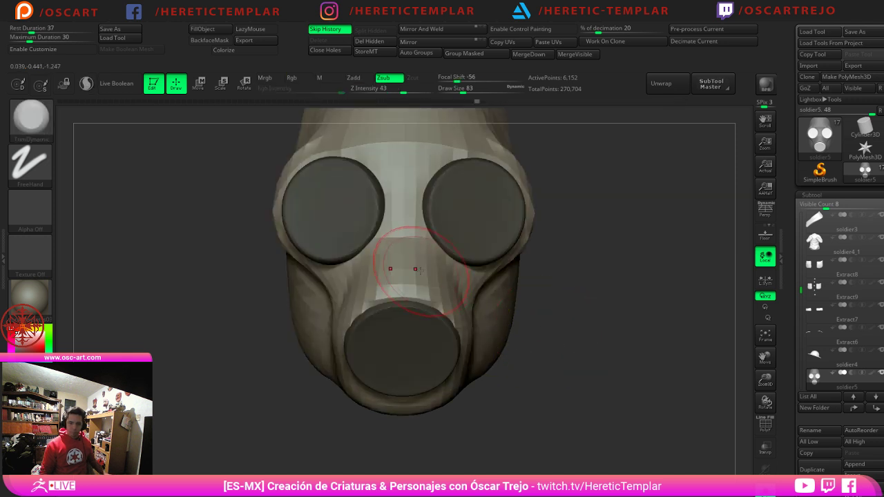
Step: Build up the muzzle sides and cheek folds of the face shell with the Clay brush at draw sizes 49 to 104
key("s")
left_click_drag(406, 255, 400, 255)
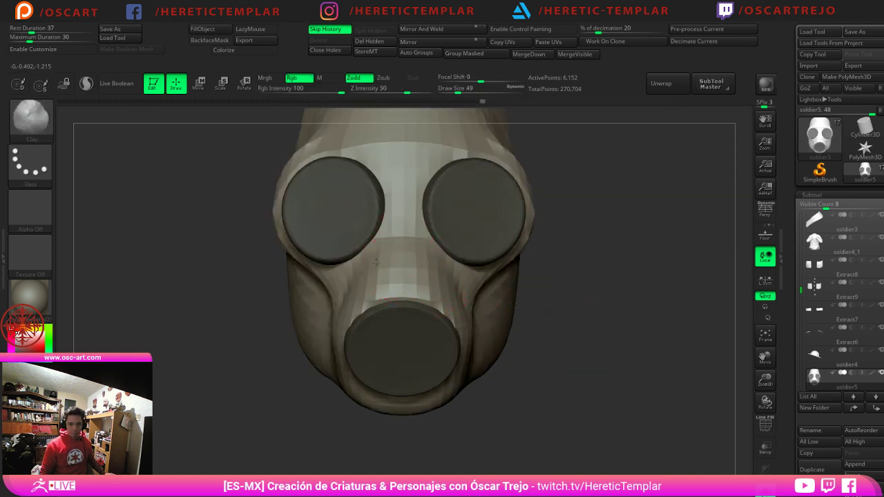
left_click_drag(356, 300, 369, 286)
left_click_drag(546, 325, 534, 298, "alt")
key("s")
left_click_drag(438, 311, 444, 311)
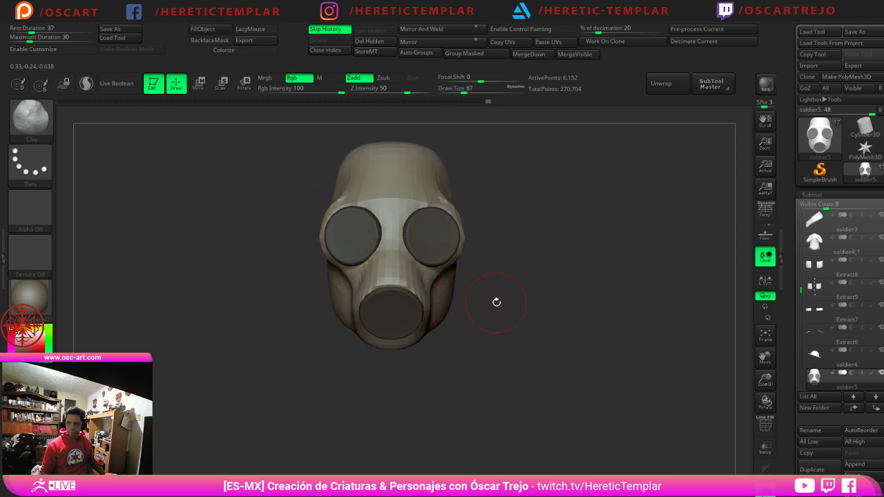
key("s")
mouse_move(495, 302)
left_mouse_down()
mouse_move(462, 292)
mouse_move(456, 325)
left_mouse_up()
key("s")
left_click_drag(497, 346, 537, 317)
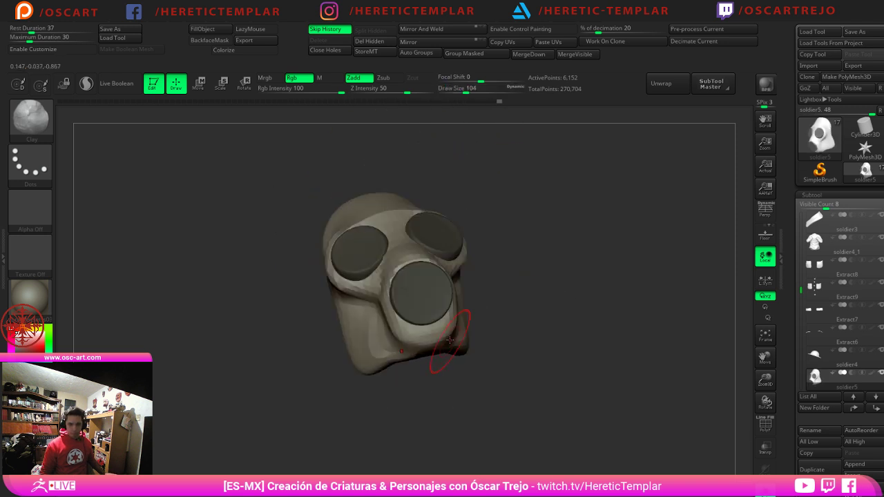
Step: Smooth the jaw, cheeks and outer edges of the face shell around the muzzle
left_click_drag(452, 337, 449, 320, "shift")
mouse_move(530, 336)
left_mouse_down()
mouse_move(534, 344)
mouse_move(534, 336)
left_mouse_up()
mouse_move(375, 355)
left_mouse_down("shift")
mouse_move(404, 365)
mouse_move(344, 351)
mouse_move(327, 310)
left_mouse_up("shift")
mouse_move(318, 269)
left_mouse_down("shift")
mouse_move(302, 225)
mouse_move(312, 197)
mouse_move(306, 214)
left_mouse_up("shift")
left_click_drag(545, 238, 505, 258, "shift")
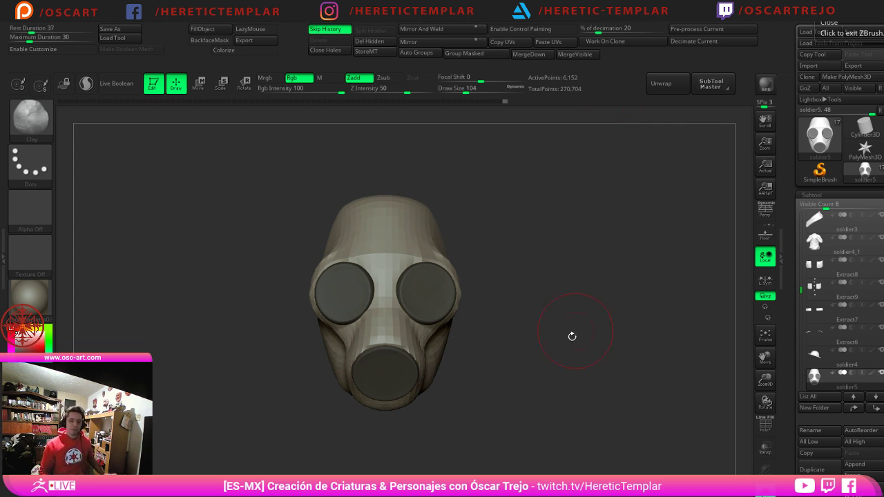
left_click_drag(572, 336, 606, 283, "alt")
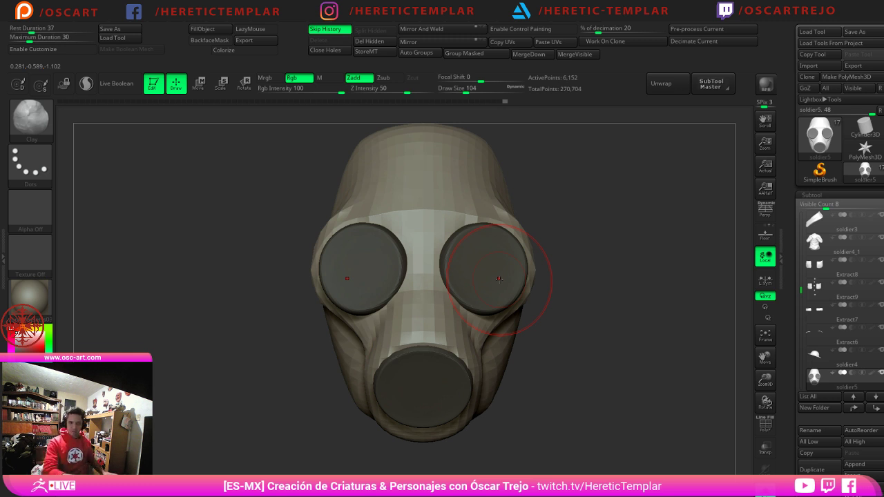
Step: Clear the mask and sculpt a rimmed inner circle into both eye lenses with the Clay brush
left_click_drag(612, 339, 593, 316, "ctrl")
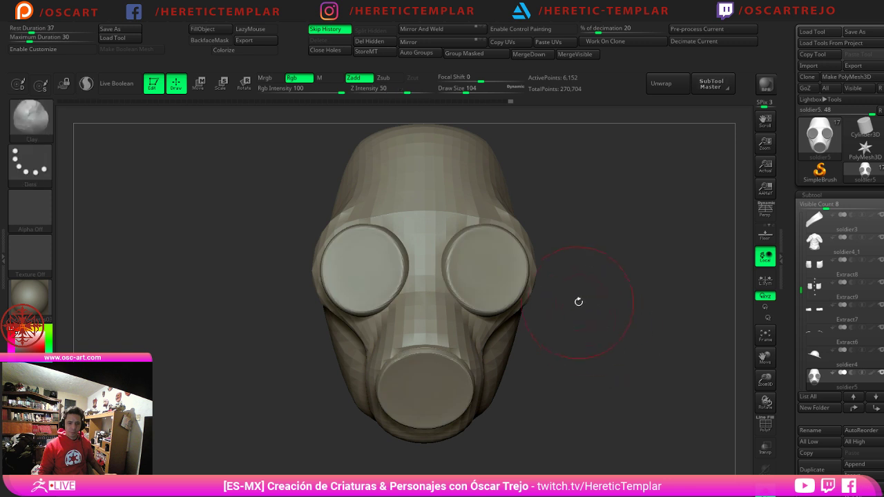
key("s")
mouse_move(489, 266)
left_mouse_down()
mouse_move(477, 268)
mouse_move(490, 274)
left_mouse_up()
left_click(483, 267, "ctrl+shift")
key("s")
key("ctrl+z")
left_click(594, 330, "ctrl+shift")
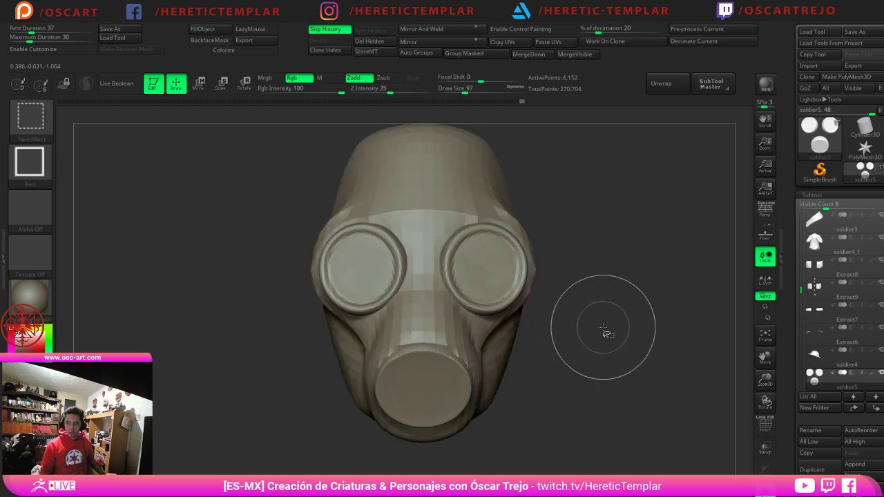
Step: Sculpt a rimmed inner circle into the muzzle filter disc with the Clay brush at draw size 94
mouse_move(610, 305)
left_mouse_down("alt")
mouse_move(596, 297)
mouse_move(628, 275)
mouse_move(625, 284)
left_mouse_up("alt")
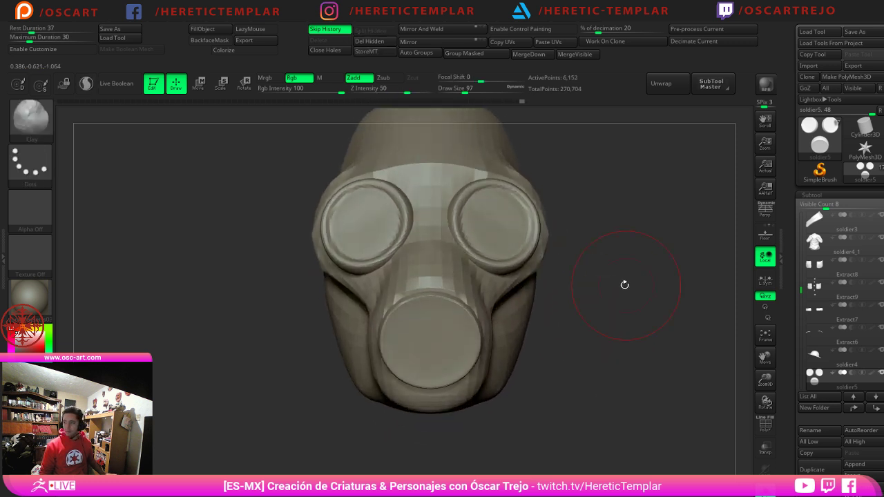
key("s")
left_click_drag(476, 309, 464, 309)
key("s")
left_click_drag(425, 335, 430, 341)
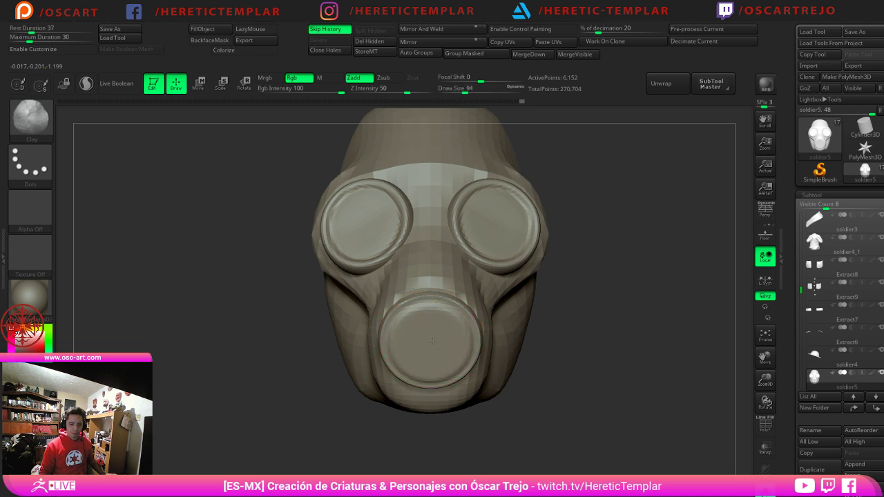
mouse_move(585, 327)
left_mouse_down()
mouse_move(586, 351)
mouse_move(585, 296)
mouse_move(598, 324)
left_mouse_up()
key("f")
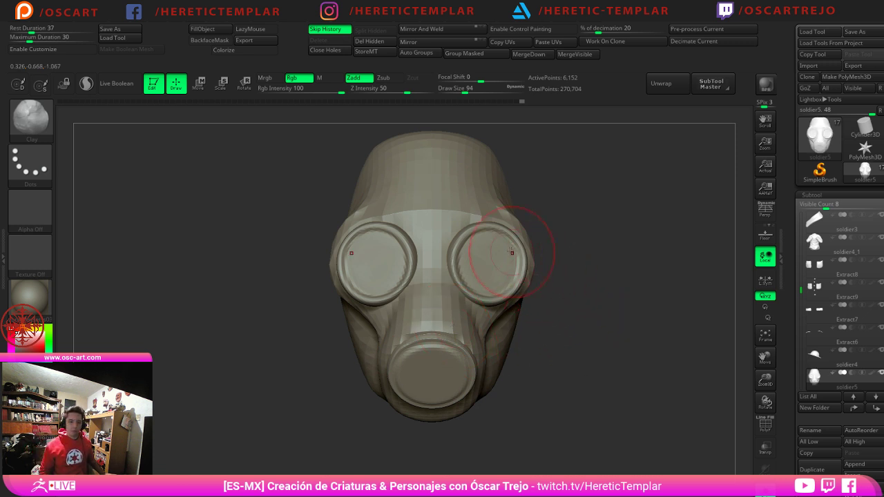
Step: Mask the eye lenses and muzzle disc by isolating and masking the face shell, showing all parts, and inverting the mask
key("s")
left_click(447, 219)
left_click(444, 217, "ctrl+shift")
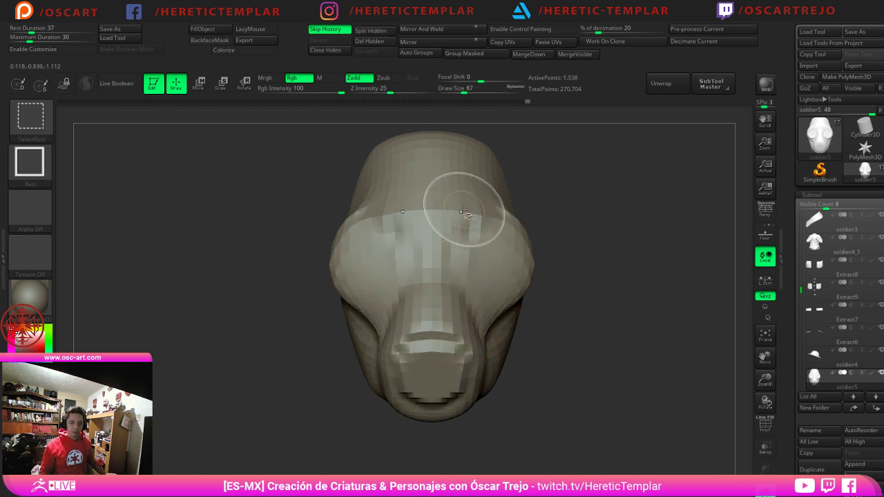
left_click_drag(592, 131, 304, 431, "ctrl")
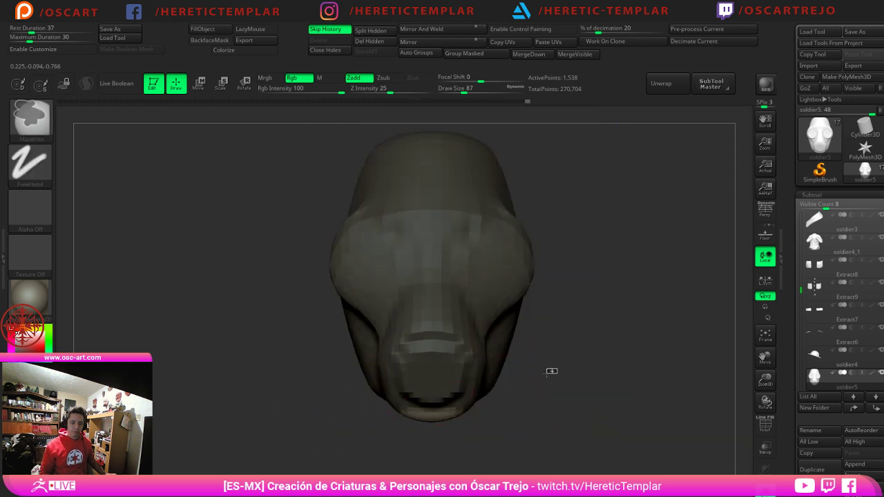
left_click(567, 388, "ctrl+shift")
left_click(574, 213, "ctrl")
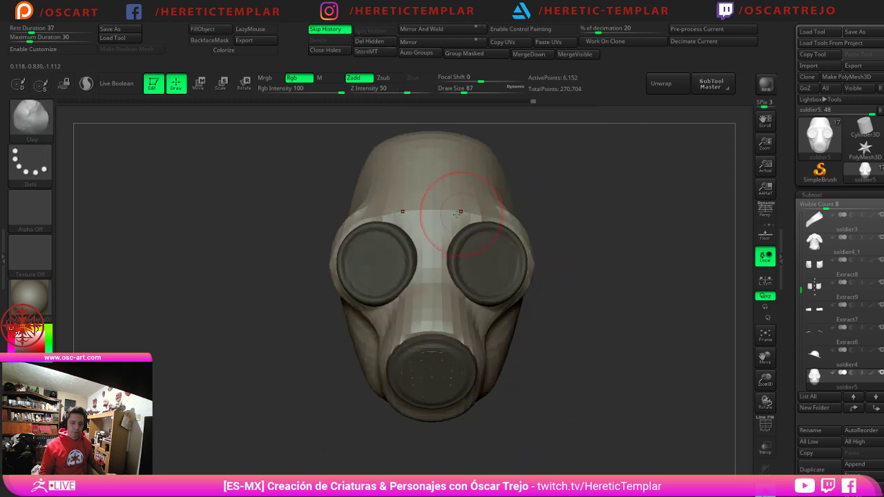
Step: Sculpt the brow between the lenses with the Clay brush at draw size 87 and clear the mask
mouse_move(461, 211)
left_mouse_down()
mouse_move(432, 212)
mouse_move(445, 191)
left_mouse_up()
right_click_drag(529, 170, 596, 170, "ctrl")
left_click_drag(597, 170, 544, 210, "alt")
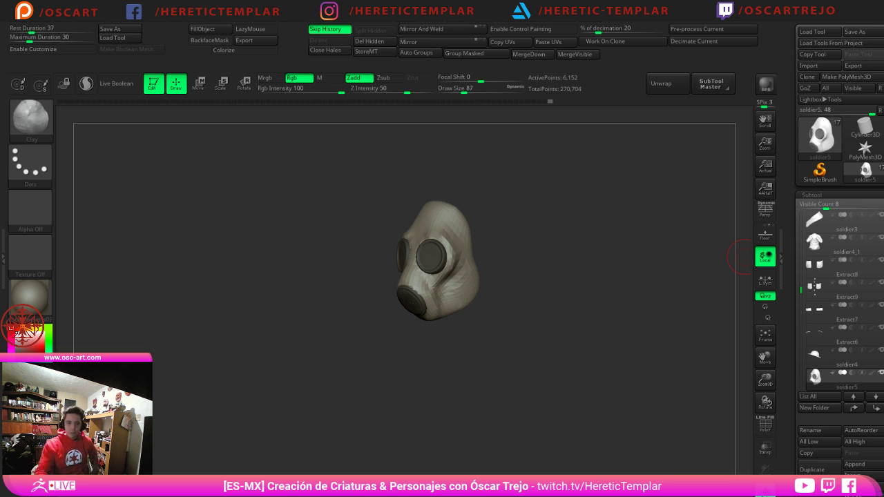
left_click_drag(593, 375, 624, 312)
left_click_drag(624, 312, 645, 329, "ctrl")
left_click_drag(619, 296, 626, 317)
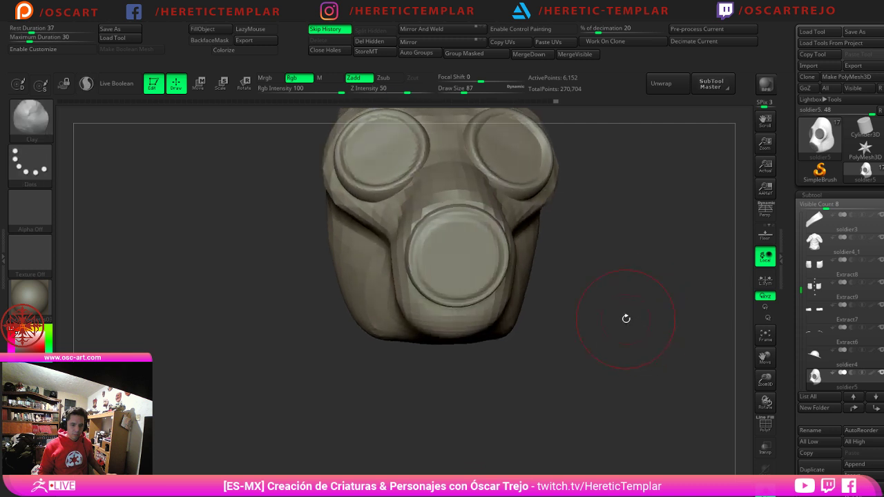
Step: Insert a small sphere at the lower front of the muzzle with the Insert Sphere shape of the IMM Primitives brush
mouse_move(537, 303)
left_mouse_down()
mouse_move(616, 334)
mouse_move(612, 325)
left_mouse_up()
mouse_move(527, 337)
left_mouse_down()
mouse_move(476, 319)
mouse_move(444, 331)
mouse_move(456, 345)
left_mouse_up()
key("b")
key("i")
key("p")
left_click_drag(564, 371, 469, 364)
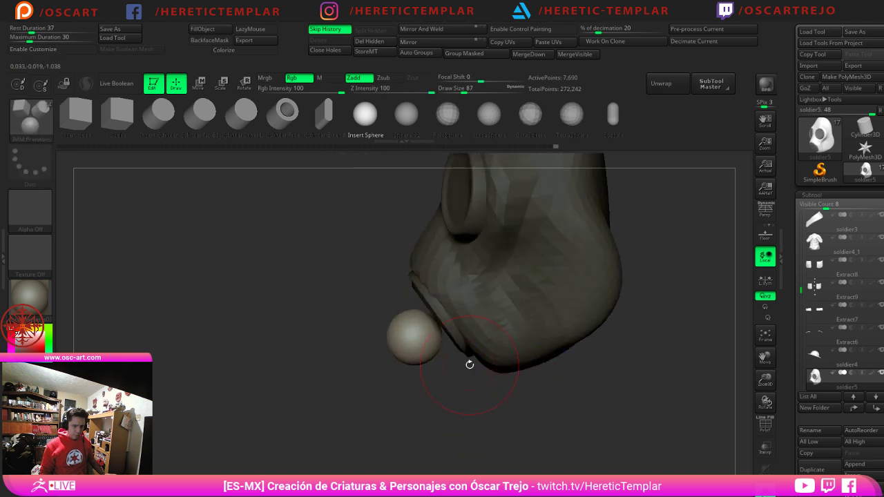
Step: Pull the small sphere beneath the muzzle and stretch it into a chin nub with the Move brush at draw sizes 251 and 83
left_click_drag(366, 367, 398, 381, "shift")
left_click_drag(546, 399, 450, 399)
key("b")
key("m")
key("v")
key("s")
left_click(430, 358)
left_click_drag(419, 325, 496, 379)
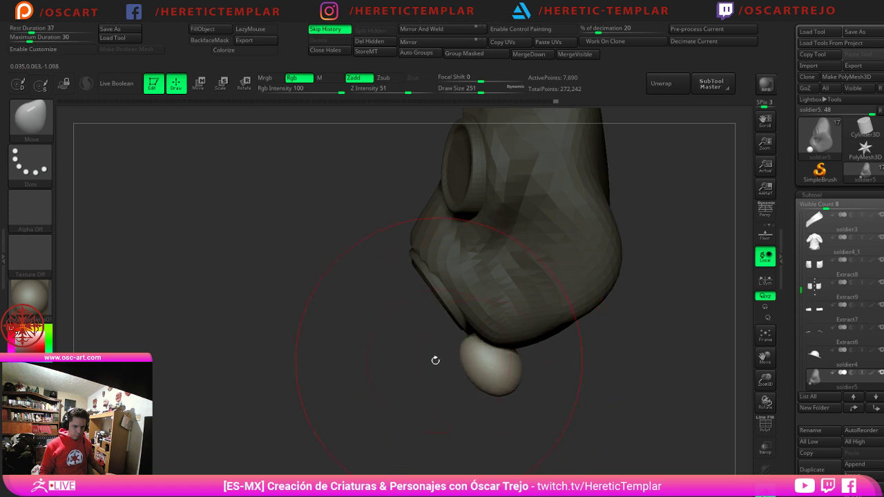
left_click_drag(435, 359, 478, 365)
key("s")
mouse_move(480, 365)
left_mouse_down()
mouse_move(462, 365)
mouse_move(470, 343)
left_mouse_up()
left_click_drag(522, 382, 456, 379)
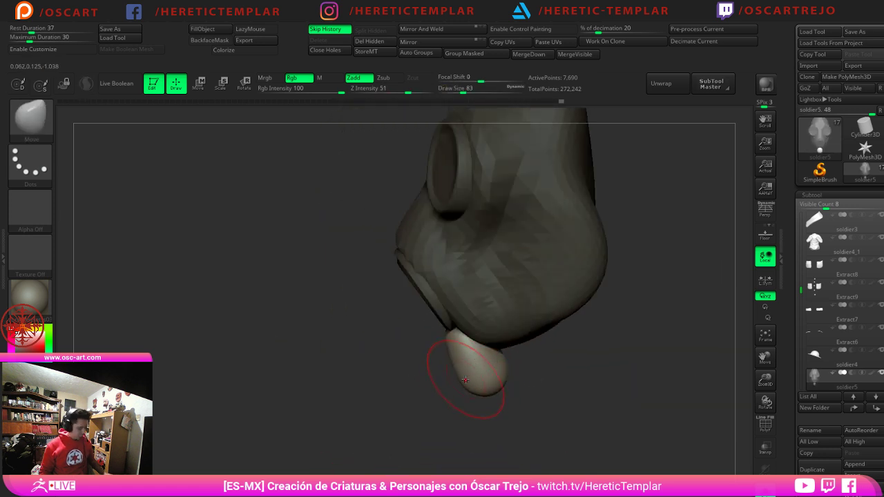
Step: Try to flatten the chin nub with the TrimDynamic brush at draw size 132
key("b")
key("t")
key("d")
left_click_drag(411, 420, 464, 408)
key("s")
left_click(449, 391)
mouse_move(438, 358)
left_mouse_down()
mouse_move(444, 378)
mouse_move(440, 363)
left_mouse_up()
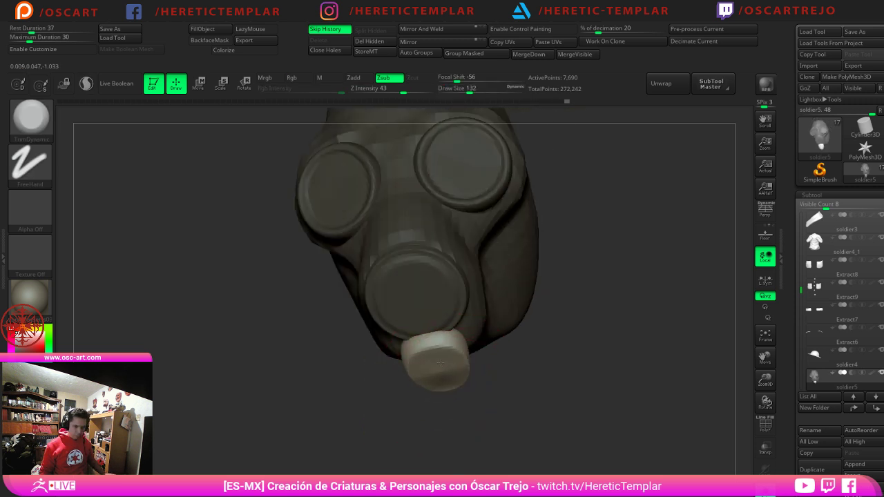
key("ctrl+z")
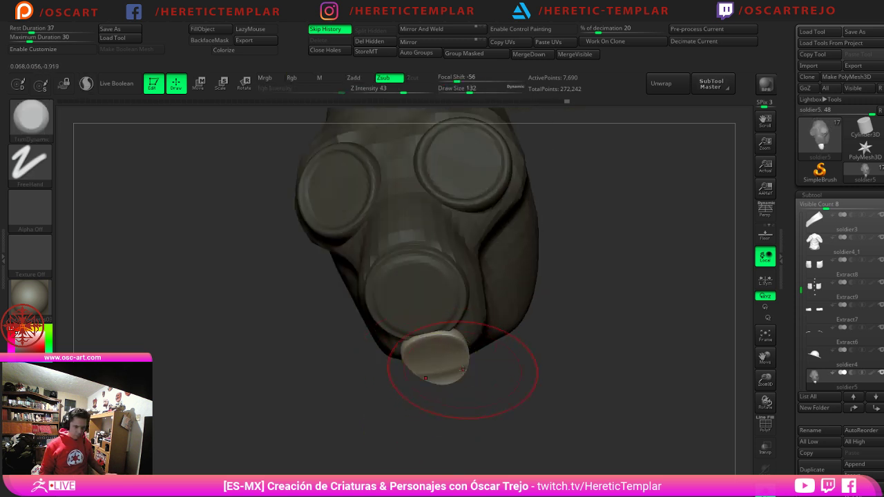
Step: Try further trimming and smoothing strokes on the chin nub and undo them back to its rounded shape
left_click_drag(501, 390, 469, 388, "shift")
key("ctrl+z")
left_click_drag(418, 408, 439, 402)
key("ctrl+z")
mouse_move(432, 346)
left_mouse_down("alt")
mouse_move(437, 373)
mouse_move(488, 371)
mouse_move(474, 372)
left_mouse_up("alt")
key("s")
key("ctrl+z")
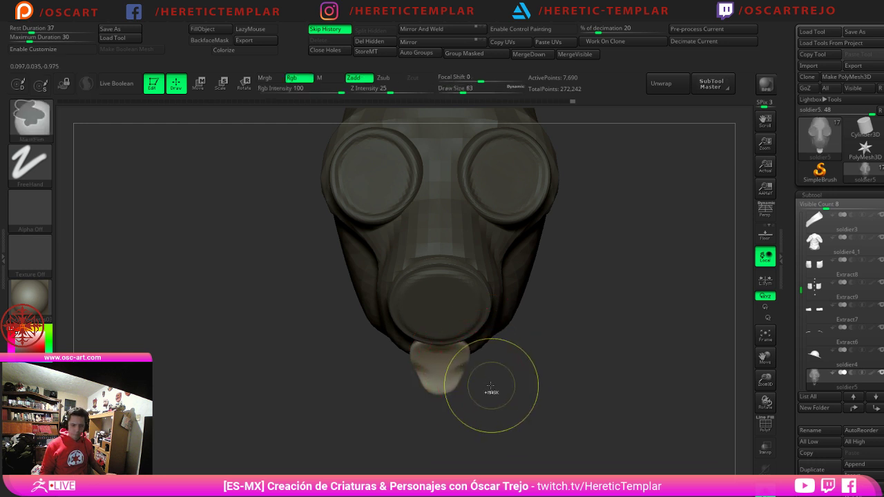
key("ctrl+z")
left_click_drag(550, 387, 452, 377)
key("ctrl+z")
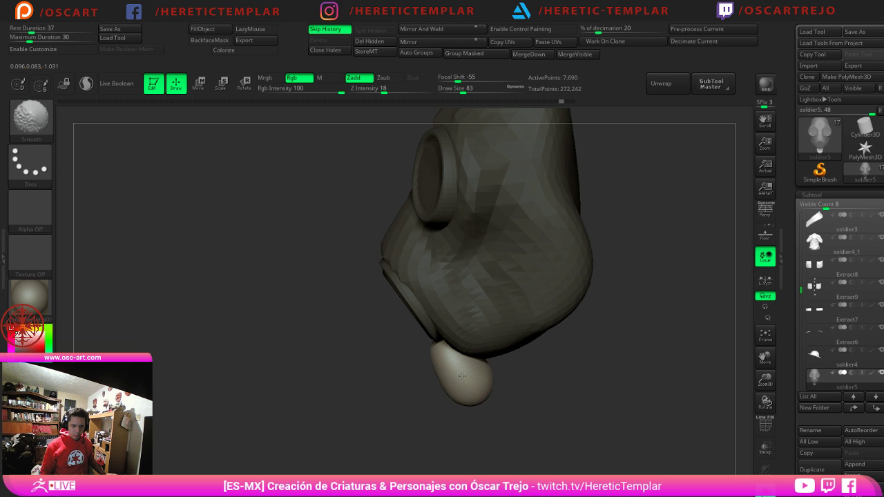
Step: Smooth the chin nub with the Smooth brush at Z Intensity 77 and reposition it against the chin with the transform gizmo
left_click(420, 90, "shift")
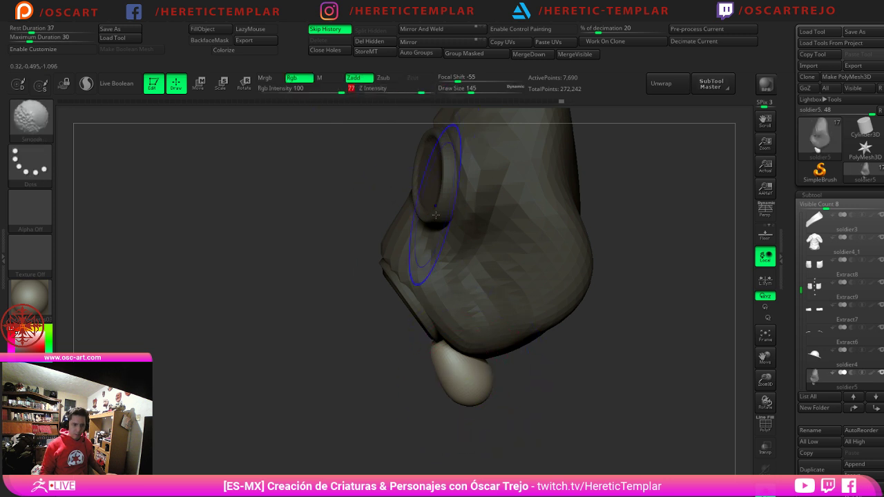
mouse_move(463, 378)
left_mouse_down("shift")
mouse_move(471, 370)
mouse_move(552, 380)
left_mouse_up("shift")
key("w")
left_click(451, 234, "alt")
left_click_drag(440, 262, 439, 250)
key("q")
mouse_move(587, 384)
left_mouse_down()
mouse_move(476, 387)
mouse_move(477, 359)
left_mouse_up()
Step: Refine the chin nub into a short valve with the Move brush, smooth it, and clear the mask
key("s")
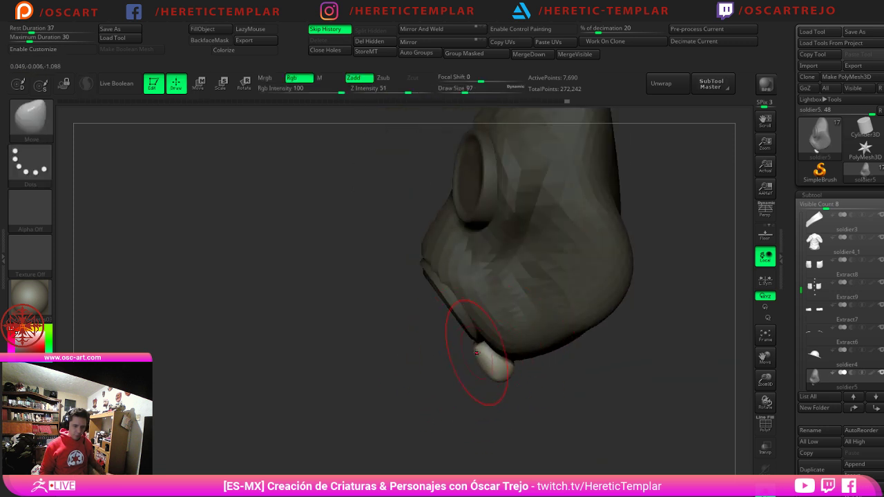
mouse_move(456, 386)
left_mouse_down("shift")
mouse_move(531, 380)
mouse_move(479, 372)
mouse_move(480, 363)
left_mouse_up("shift")
key("s")
key("s")
left_click_drag(546, 363, 558, 373, "ctrl")
Step: Check the chin valve's polygroup and regroup all gas mask parts with Auto Groups
left_click_drag(561, 377, 576, 397, "alt")
key("shift+f")
key("shift+f")
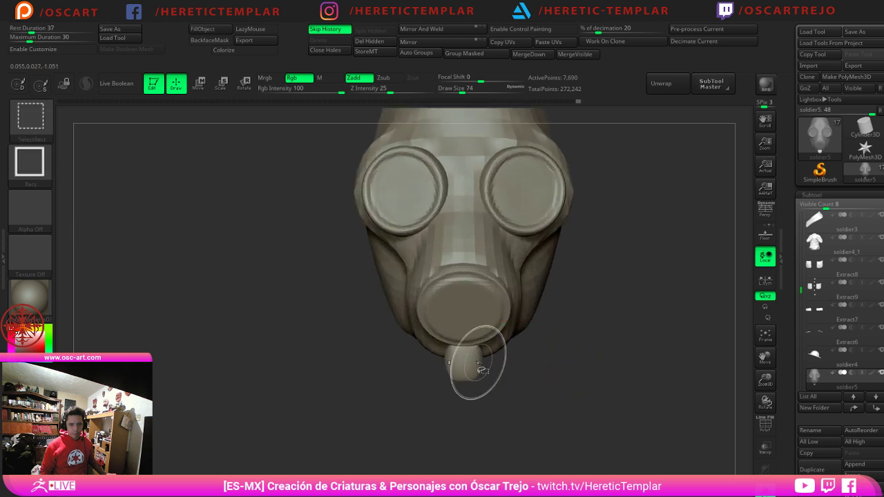
left_click(478, 366, "ctrl+shift")
left_click(608, 296, "ctrl+shift")
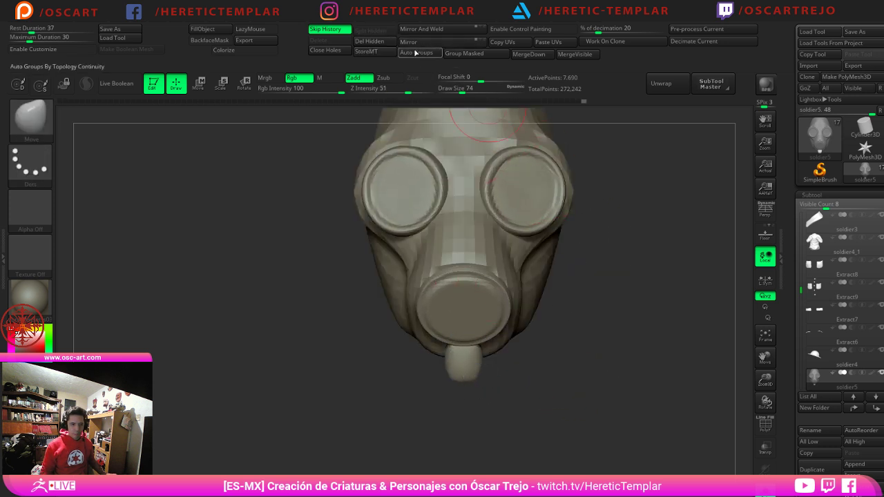
left_click(416, 53)
Step: Try to pull the rear jaw corner of the face shell outward with the Move brush at draw size 163
left_click_drag(608, 246, 551, 326)
key("bracketright")
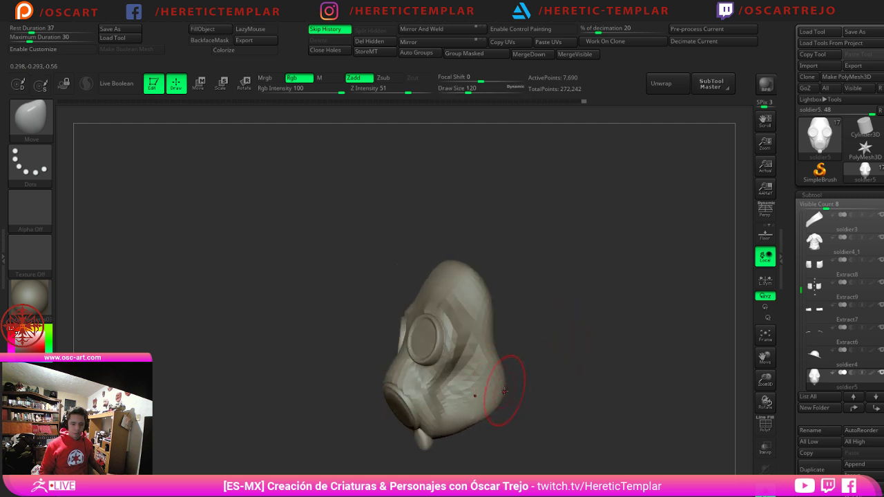
key("s")
left_click_drag(496, 397, 512, 408)
left_click_drag(543, 347, 537, 376)
key("ctrl+z")
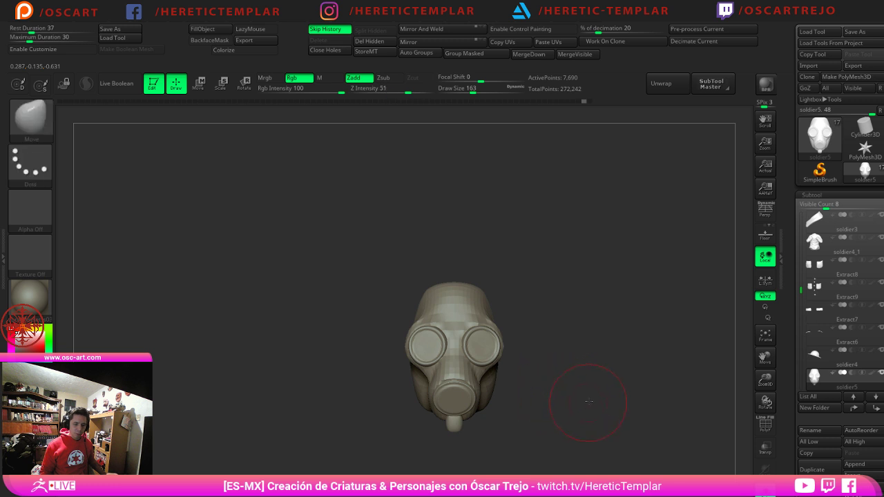
Step: Show the whole soldier again and shift the gas mask over his face with the transform gizmo from the side view
mouse_move(588, 405)
left_mouse_down("alt")
mouse_move(580, 330)
mouse_move(587, 350)
left_mouse_up("alt")
left_click(764, 490)
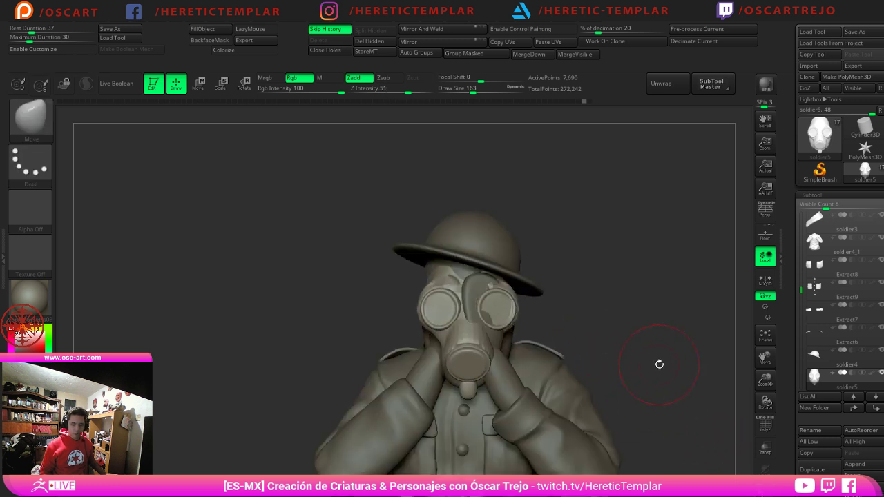
left_click_drag(659, 364, 641, 177, "alt")
left_click_drag(680, 201, 729, 201)
key("w")
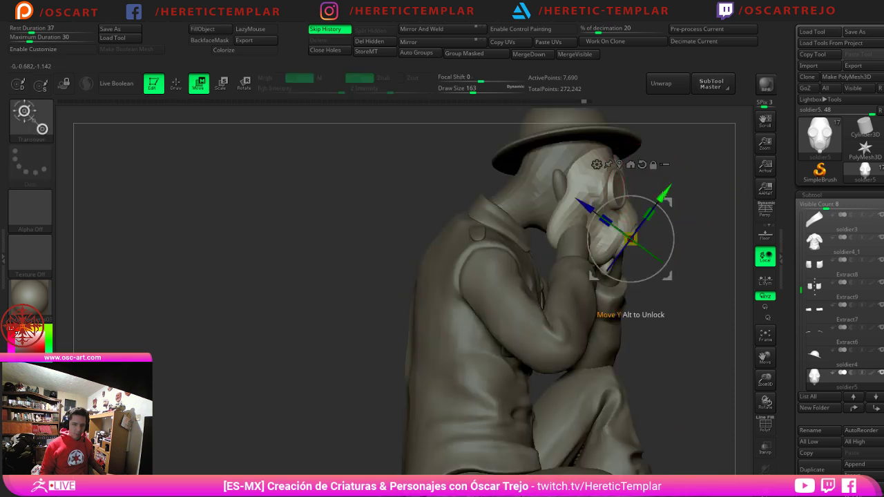
left_click_drag(672, 203, 664, 184)
left_click_drag(668, 293, 607, 292)
key("q")
left_click_drag(402, 268, 316, 270, "alt")
Step: Reset the gizmo orientation on the gas mask and move the mask down from the face to the front of the torso
key("w")
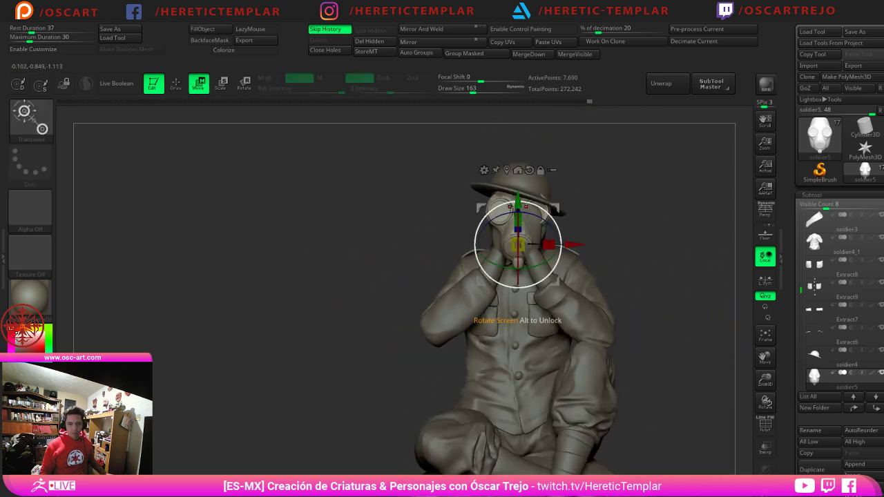
left_click_drag(567, 188, 518, 301, "shift")
left_click(540, 170)
left_click(530, 169)
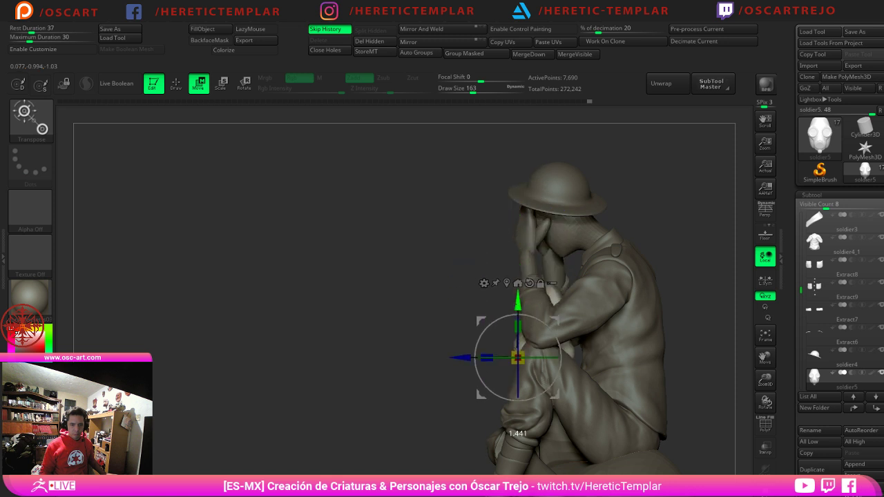
left_click_drag(387, 330, 453, 328)
left_click_drag(642, 255, 661, 221, "alt")
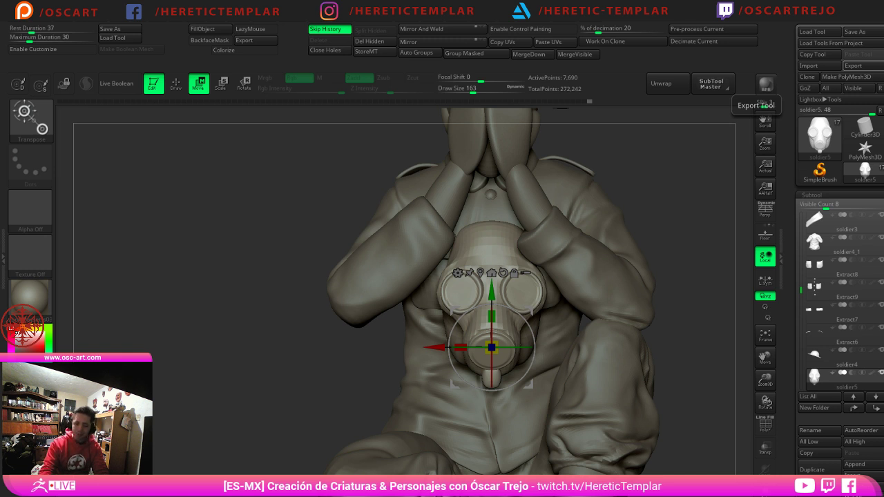
Step: Lower the gas mask along its vertical axis to the soldier's belly, just above the crossed legs
left_click_drag(686, 399, 608, 345, "alt")
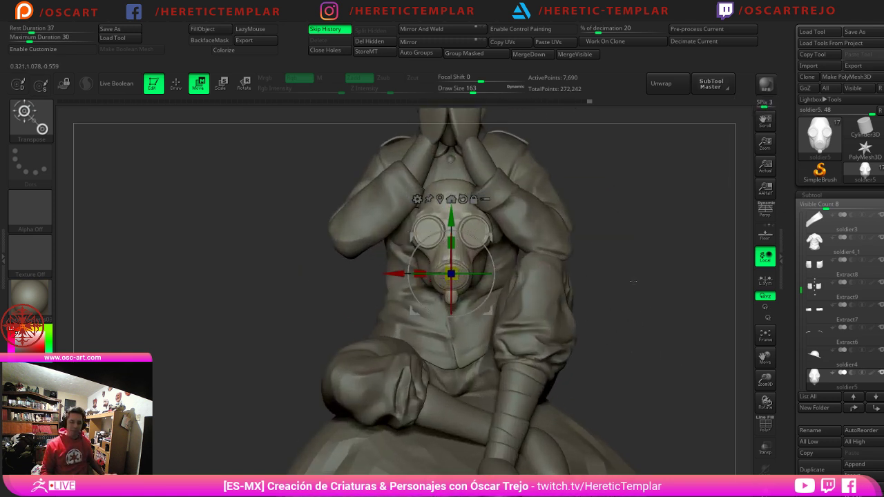
left_click_drag(633, 279, 657, 286, "alt")
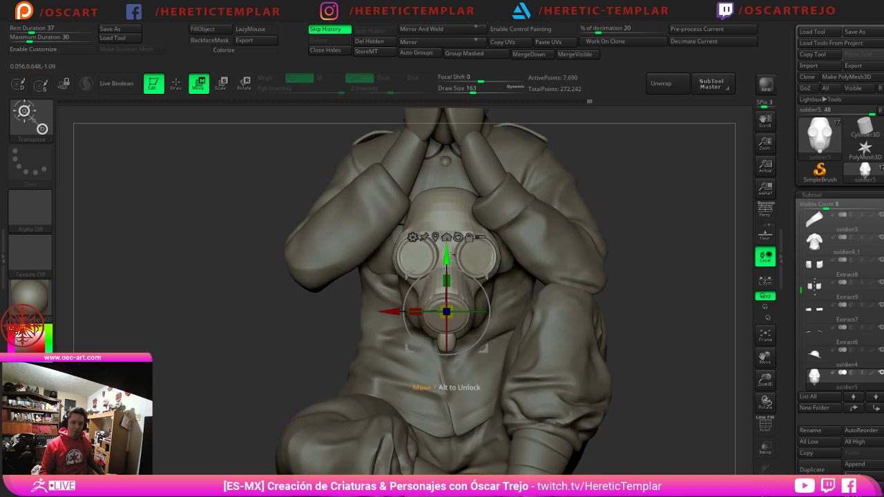
left_click_drag(446, 255, 446, 318)
key("q")
left_click_drag(659, 335, 647, 300, "alt")
mouse_move(617, 247)
left_mouse_down("alt")
mouse_move(620, 263)
mouse_move(648, 251)
left_mouse_up("alt")
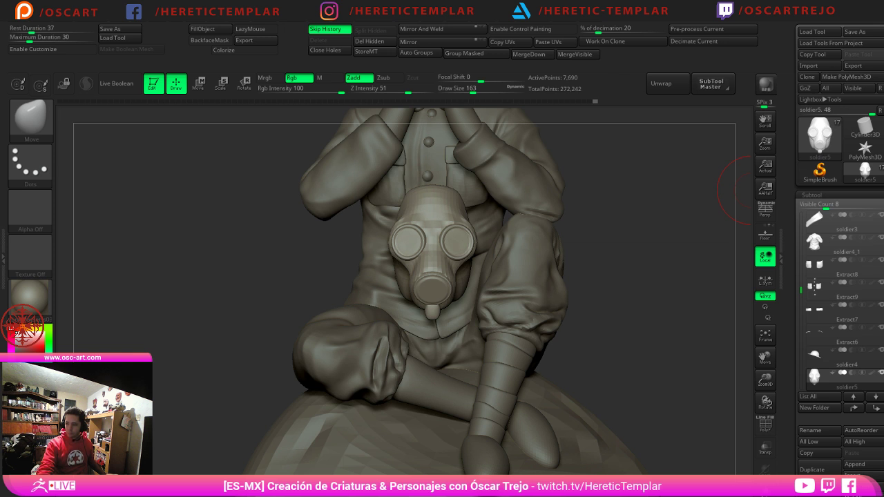
left_click_drag(620, 353, 603, 354)
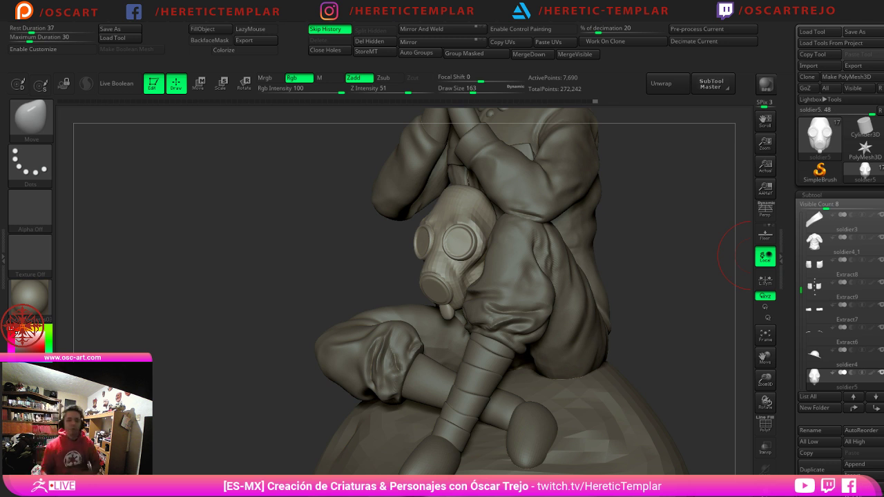
left_click_drag(691, 259, 739, 261)
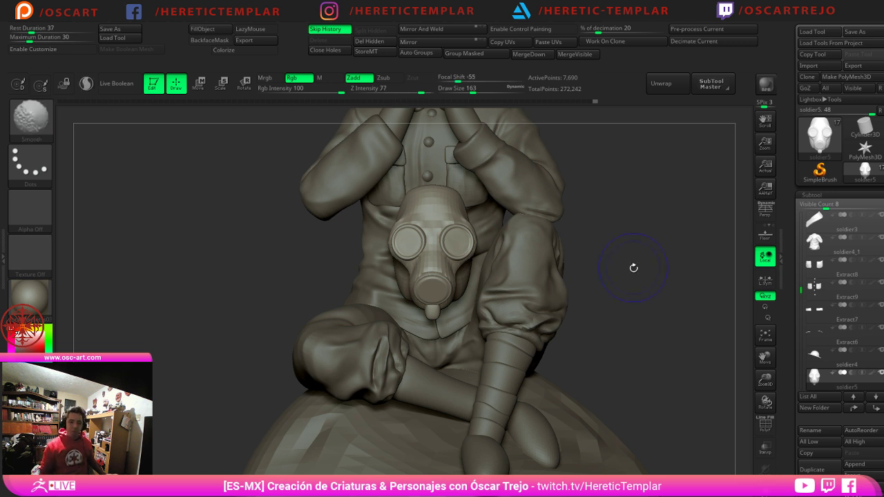
Step: Raise the gas mask along its vertical axis so it hangs on the chest below the forearms
left_click_drag(656, 238, 660, 269, "alt")
key("w")
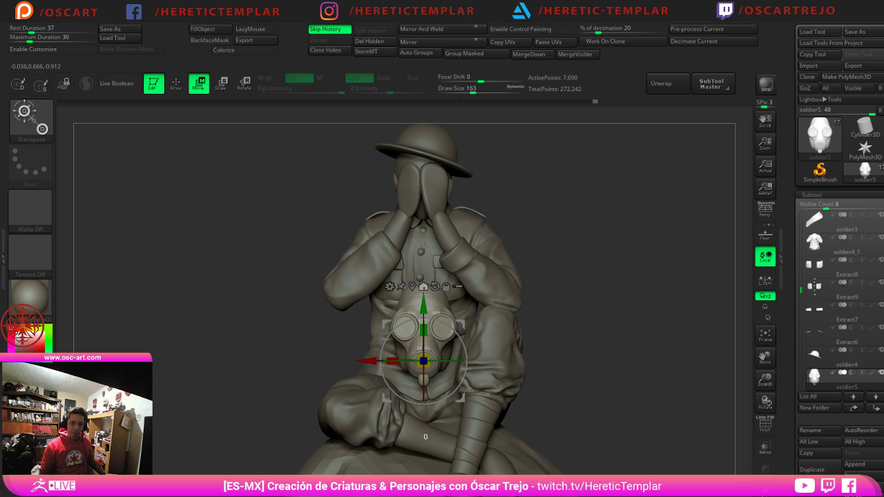
left_click(424, 287)
key("ctrl+z")
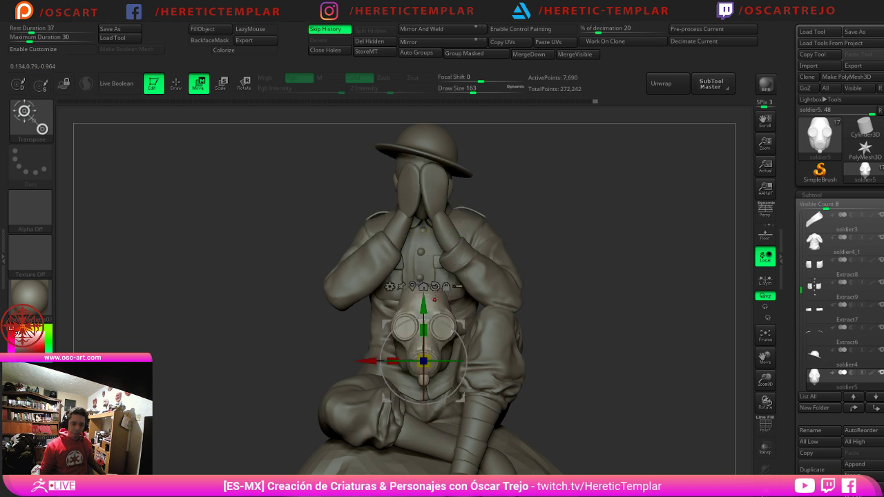
left_click_drag(424, 304, 422, 264)
key("q")
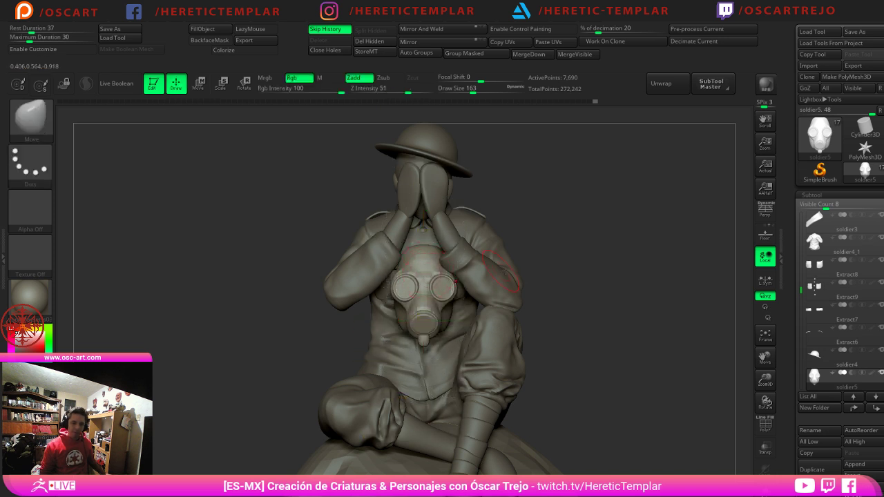
left_click_drag(583, 254, 602, 200, "alt")
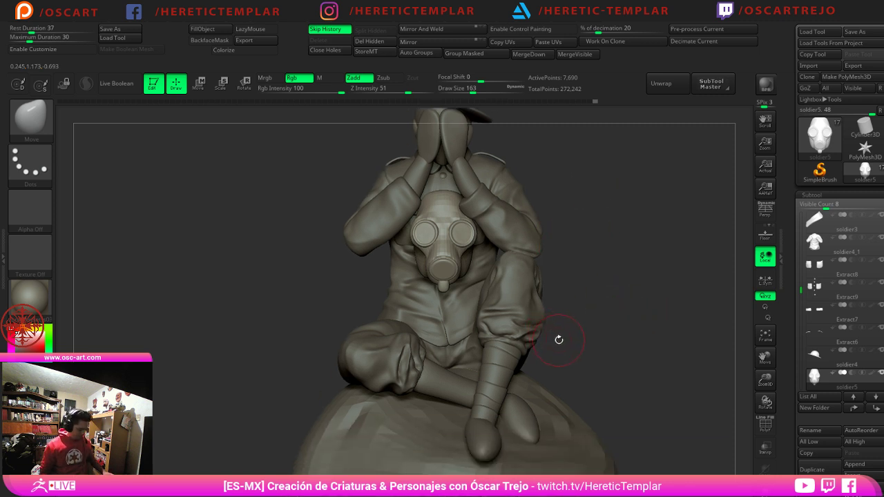
Step: Draw a ribbed hose from the mask's chin valve over the bent knee with the InsertCylndrExt curve brush at draw size 116
key("b")
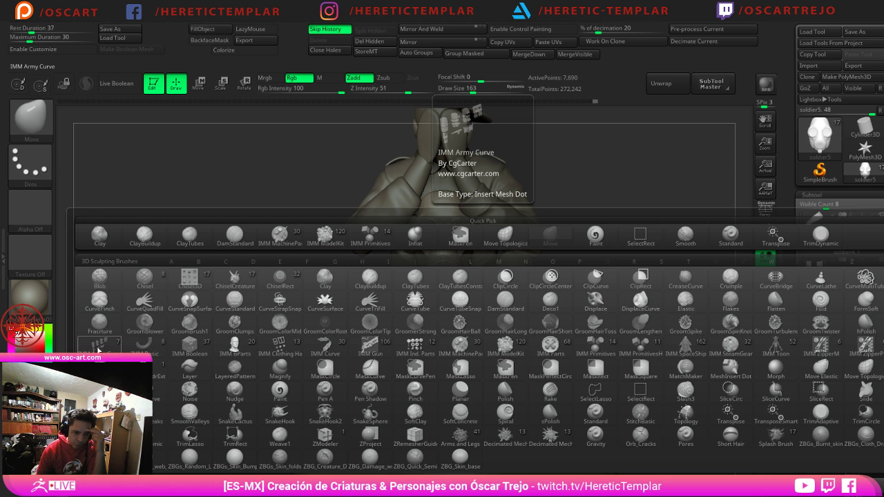
left_click(101, 350)
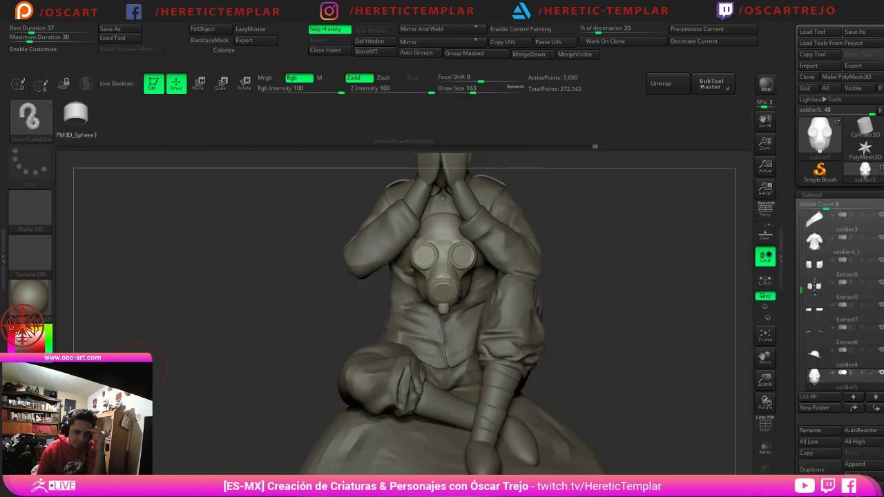
left_click_drag(626, 366, 627, 316, "alt")
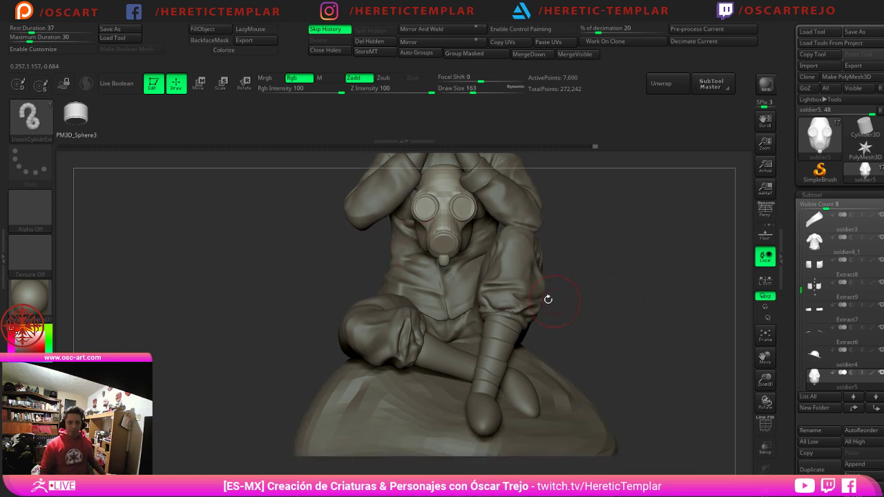
key("s")
left_click(452, 267)
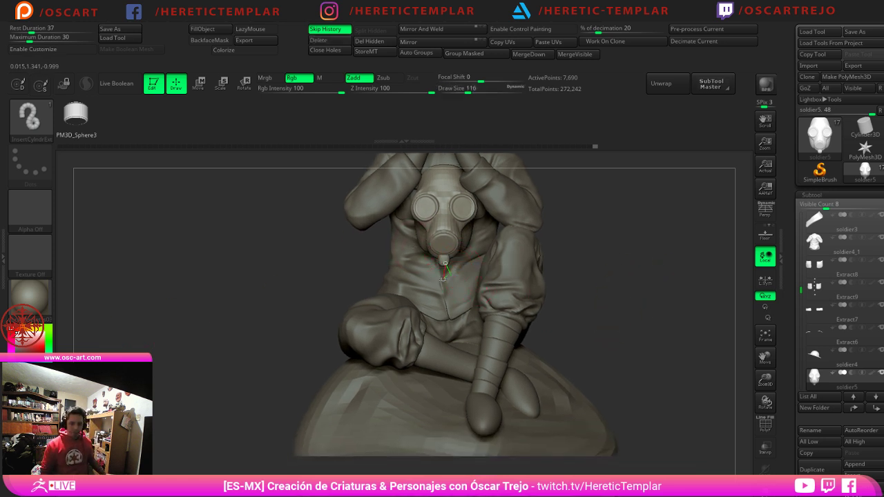
left_click_drag(366, 262, 373, 255)
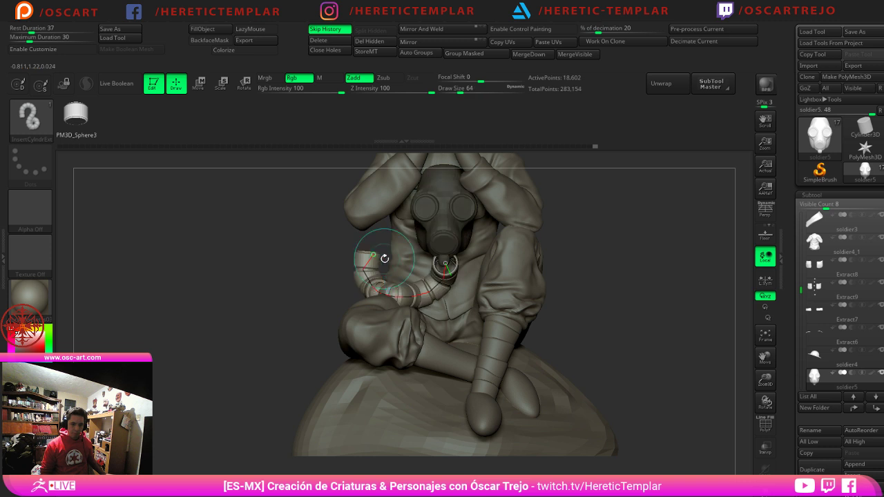
Step: Try to pull the hose's free end back along the soldier's waist and undo the curve edits
left_click_drag(282, 316, 394, 317)
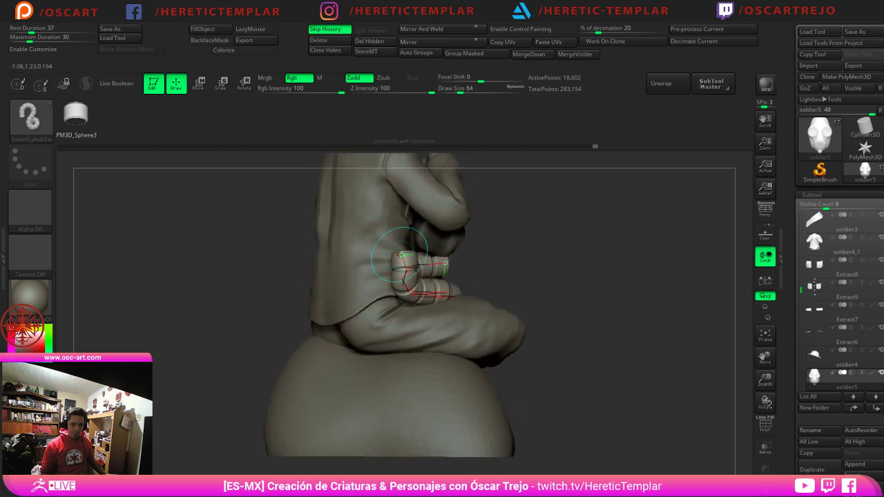
left_click_drag(402, 260, 360, 267)
mouse_move(611, 275)
left_mouse_down()
mouse_move(508, 268)
mouse_move(534, 282)
left_mouse_up()
key("ctrl+z")
key("ctrl+z")
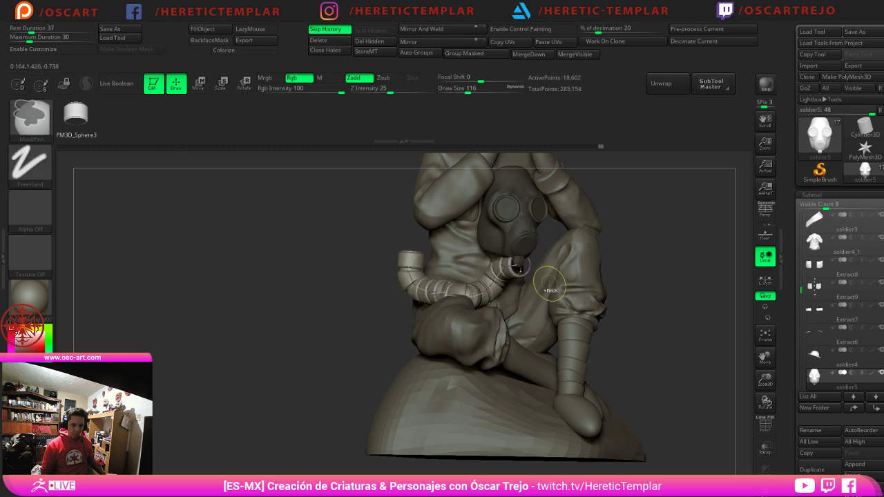
Step: Thin the hose to draw size 64 and pull its free end back toward the soldier's hip
mouse_move(611, 270)
left_mouse_down()
mouse_move(635, 263)
mouse_move(622, 260)
mouse_move(665, 268)
left_mouse_up()
key("s")
left_click(529, 263)
key("s")
left_click(531, 263)
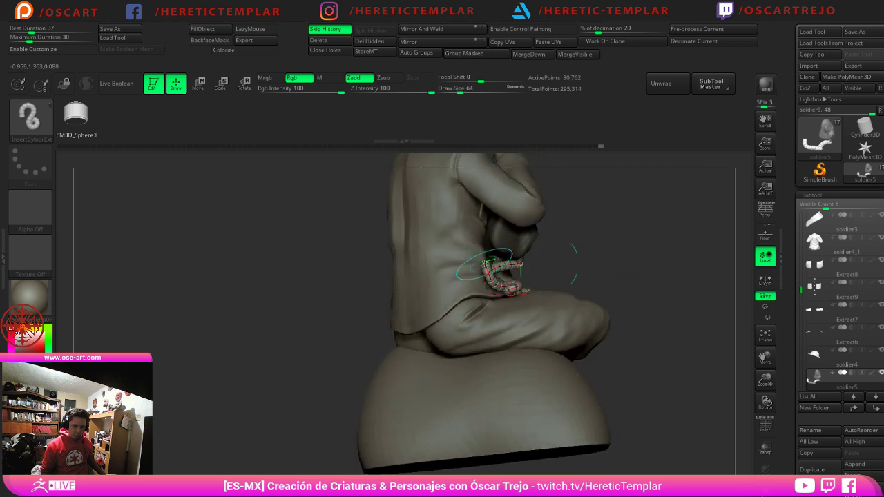
left_click_drag(484, 263, 471, 272)
mouse_move(650, 268)
left_mouse_down()
mouse_move(596, 270)
mouse_move(598, 262)
mouse_move(595, 294)
left_mouse_up()
Step: Reshape the hose curve so it drops from the chin valve and runs across the lap to the hip
key("s")
left_click_drag(693, 244, 697, 244)
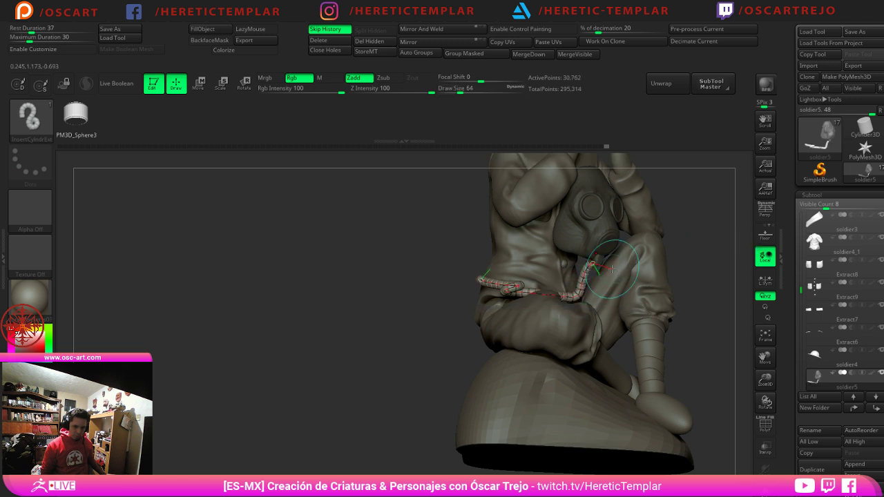
left_click(595, 269)
left_click_drag(424, 320, 387, 340)
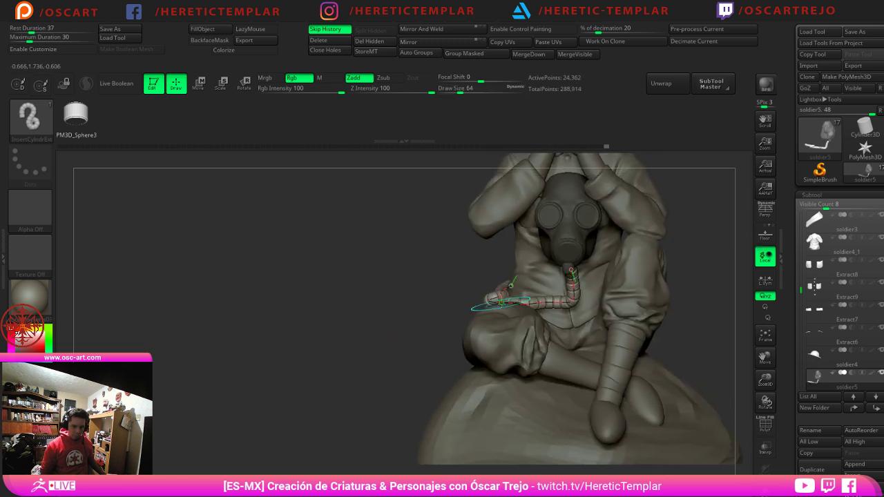
key("s")
left_click_drag(515, 305, 523, 305)
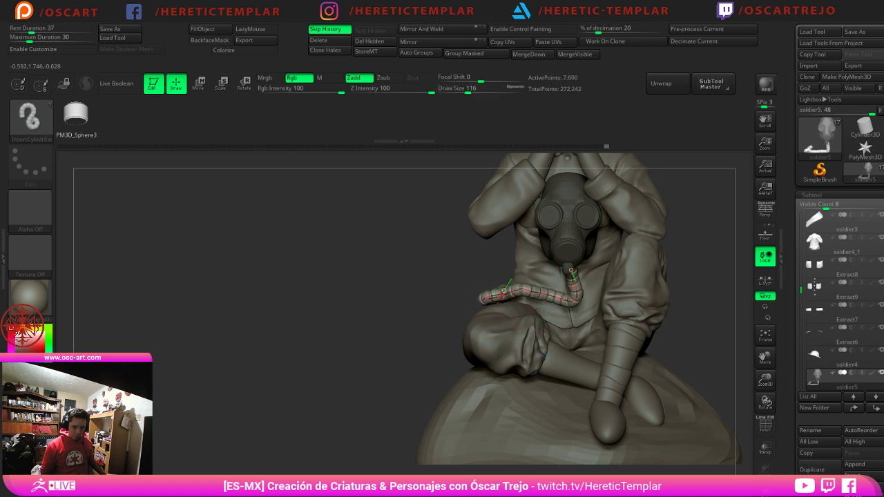
left_click_drag(432, 308, 433, 288)
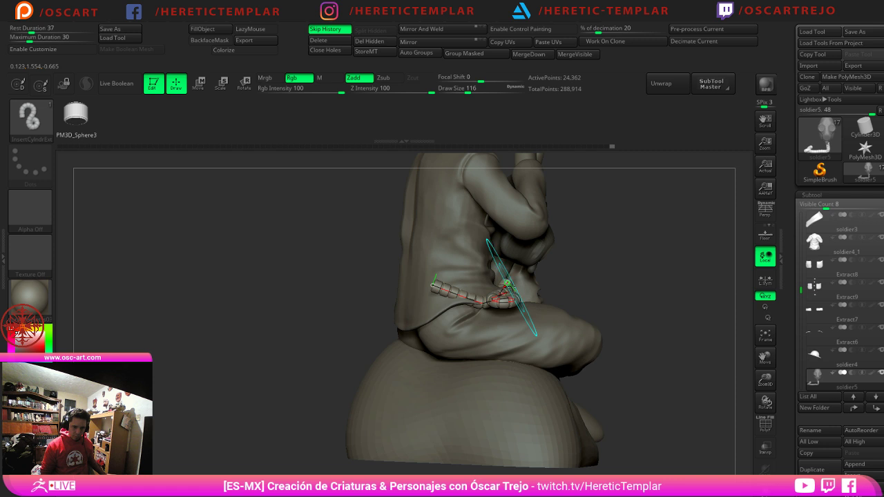
Step: Smooth the hose's bend between the valve and knee, update it at draw size 56, and delete the curve
left_click_drag(516, 276, 522, 272)
left_click_drag(620, 273, 627, 323)
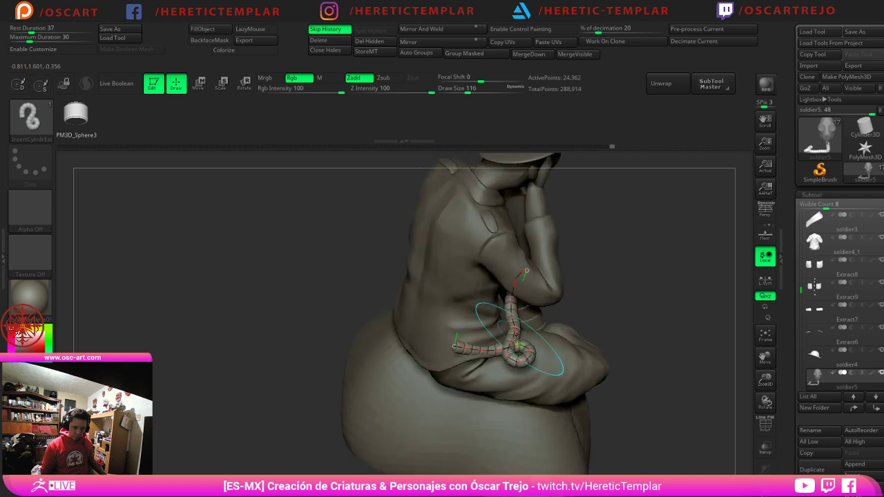
key("s")
left_click_drag(516, 339, 508, 338)
left_click(514, 354)
left_click_drag(657, 305, 602, 300)
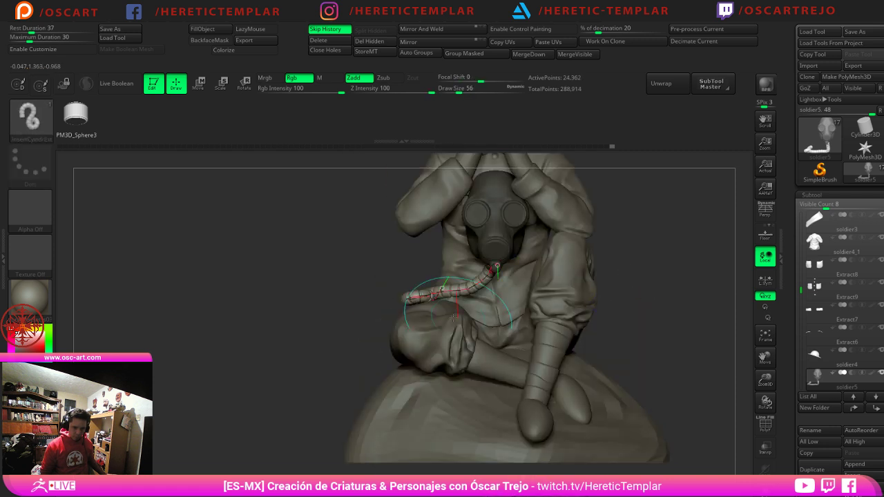
left_click(339, 42)
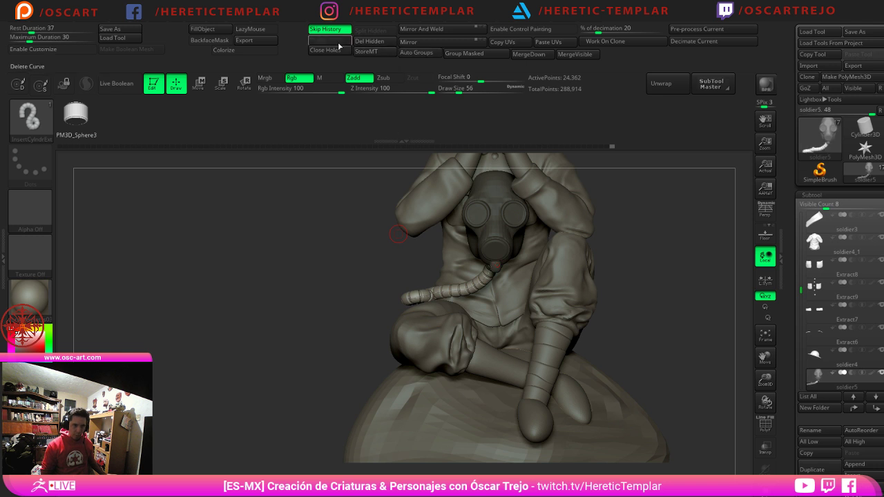
Step: Try to reshape the hose below the mask with the Move brush at draw size 318
key("b")
key("m")
key("v")
key("s")
left_click_drag(468, 279, 480, 279)
left_click_drag(344, 293, 388, 293)
key("s")
mouse_move(438, 279)
left_mouse_down()
mouse_move(525, 254)
mouse_move(510, 252)
left_mouse_up()
key("s")
key("ctrl+z")
left_click_drag(620, 274, 553, 279)
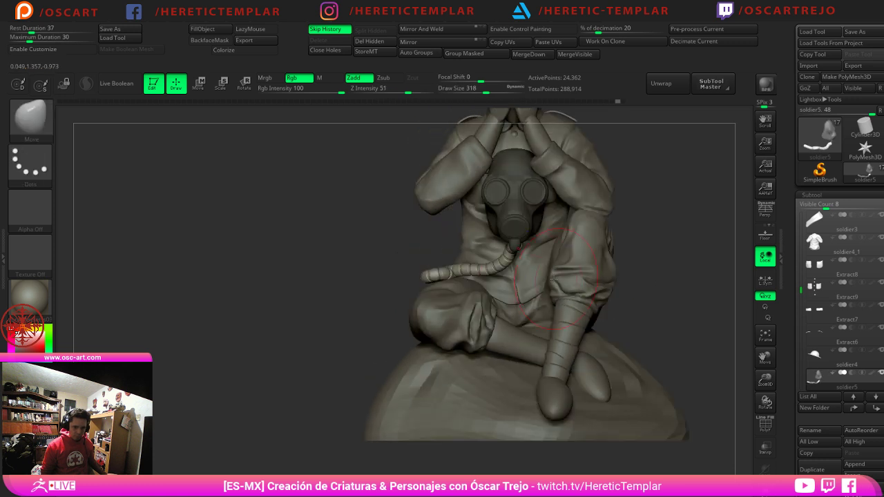
key("ctrl+z")
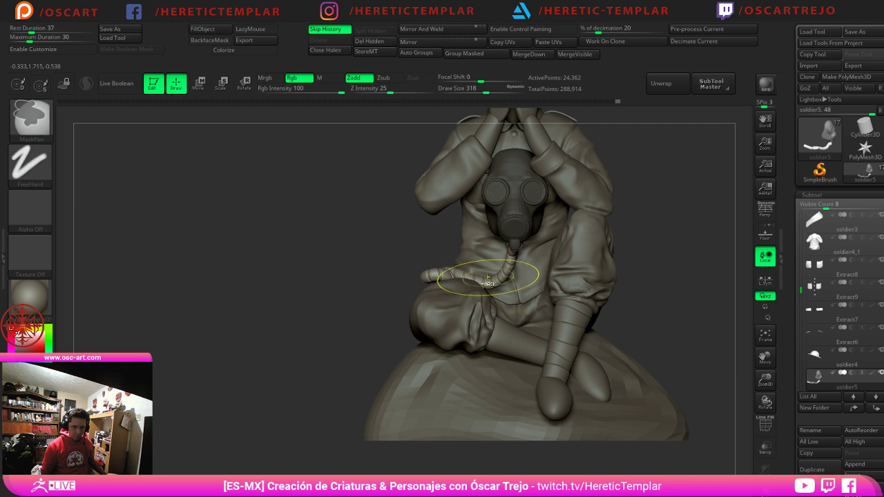
Step: Drape the hose over the thigh and bend its free end around the hip with the Move brush at draw size 430
key("s")
left_click_drag(479, 275, 487, 275)
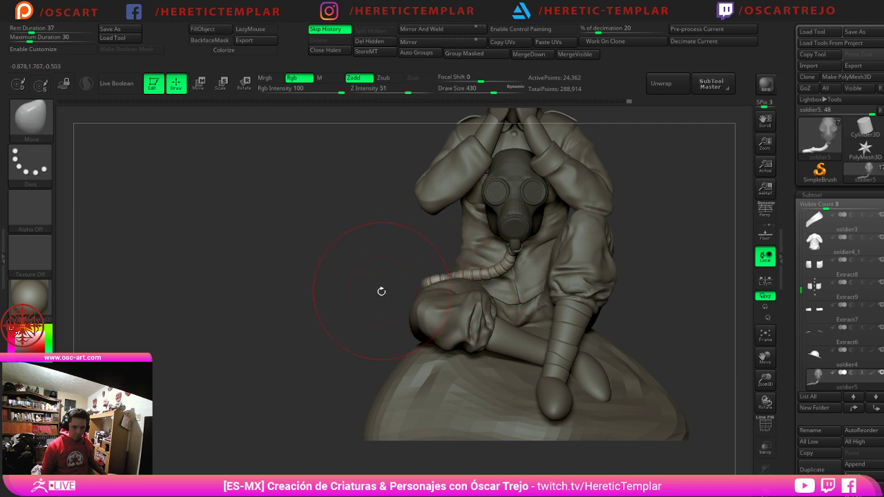
left_click_drag(381, 292, 445, 289)
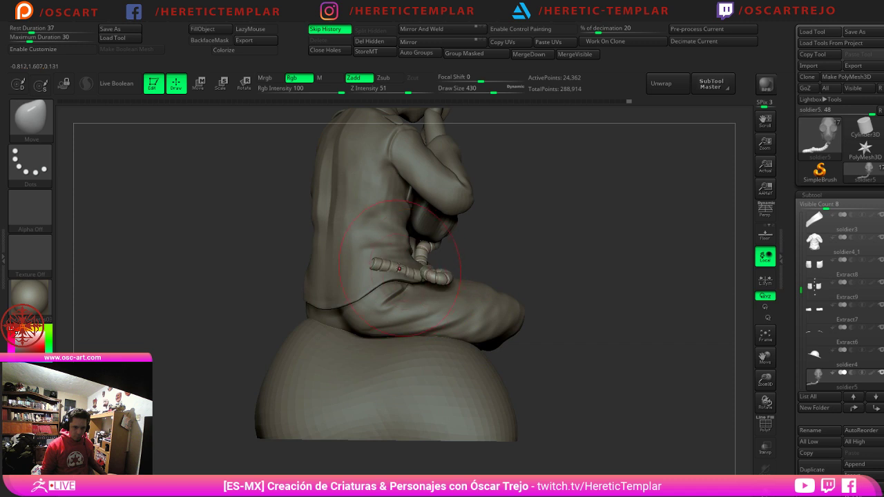
left_click_drag(602, 256, 530, 266)
left_click_drag(301, 287, 486, 315)
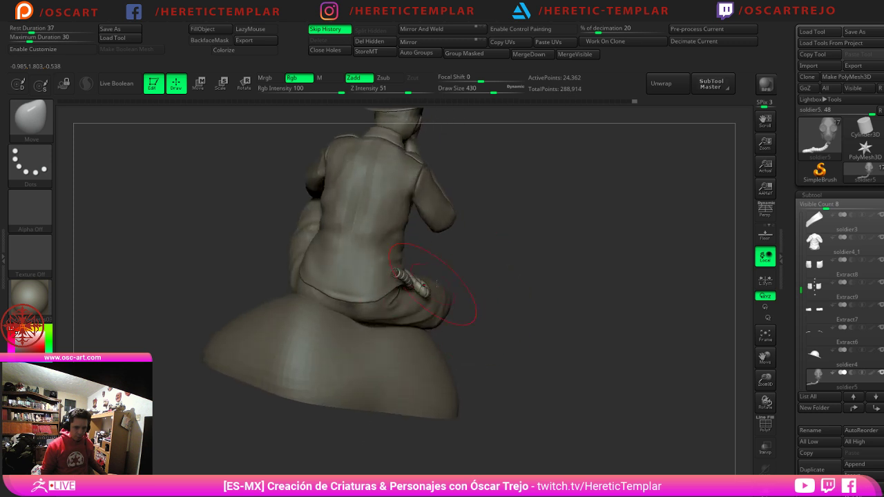
left_click_drag(489, 284, 416, 292)
left_click_drag(342, 321, 322, 324)
left_click_drag(571, 262, 642, 304)
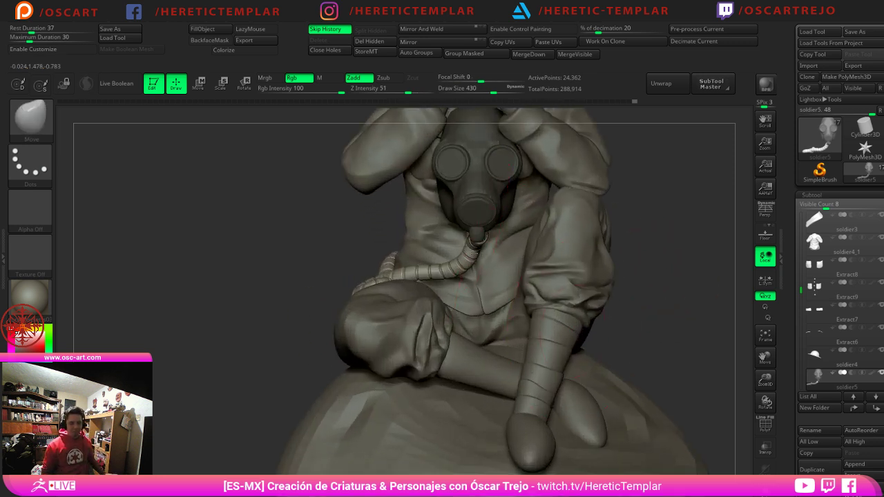
Step: Try Close Holes on the mask and hose mesh, undo it, and display the polygroup wireframe
left_click(334, 53)
key("ctrl+z")
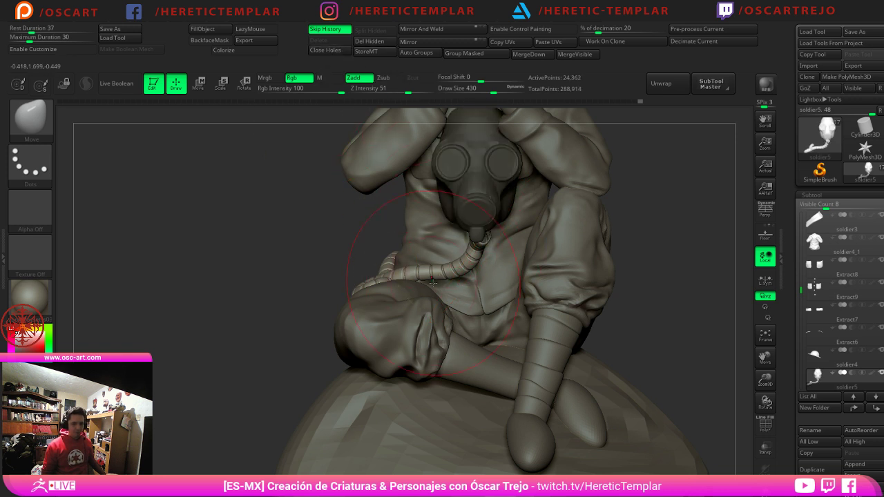
key("shift+f")
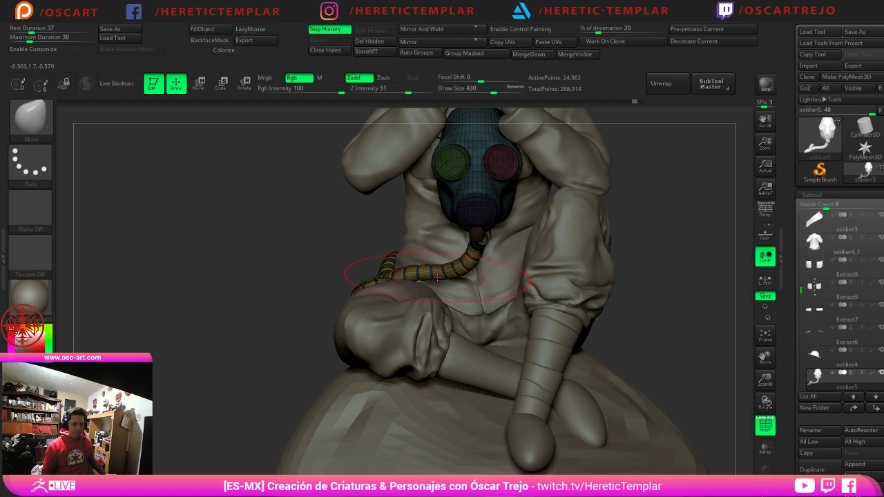
Step: Invert the mask so that the ribbed hose is masked, and group its segments into a single polygroup
key("ctrl+shift")
key("ctrl")
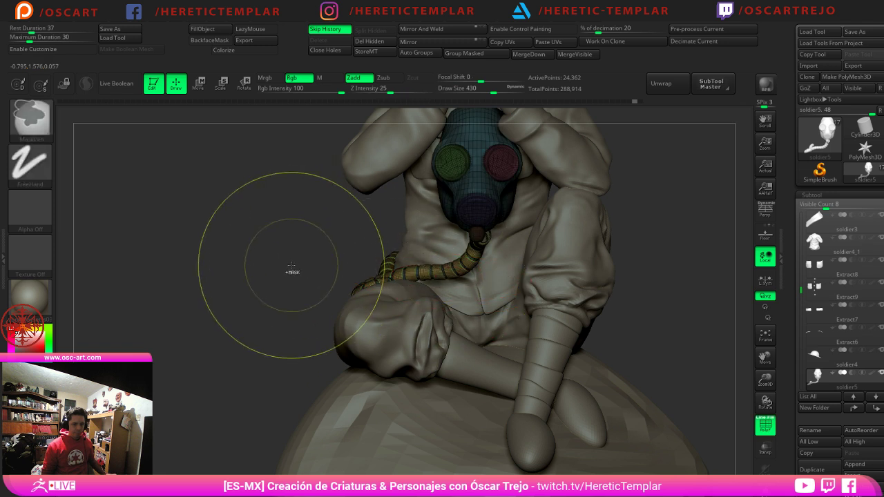
key("ctrl")
left_click(287, 285, "ctrl")
key("ctrl+w")
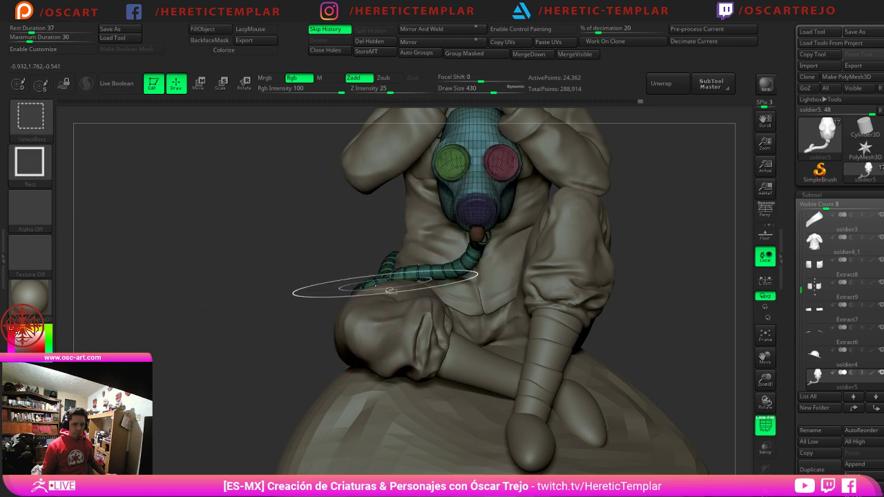
Step: Isolate the hose, split it from the gas mask into its own subtool, and close its open holes
left_click(388, 278, "ctrl+shift")
left_click(365, 32)
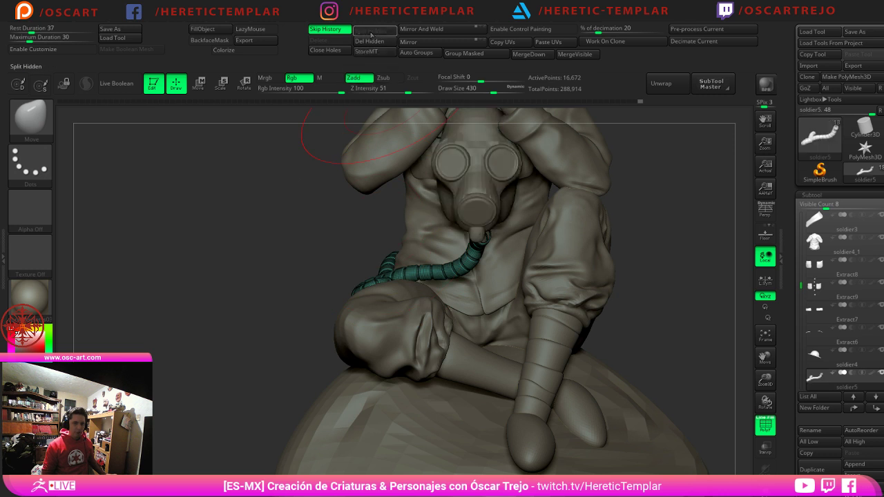
left_click(324, 52)
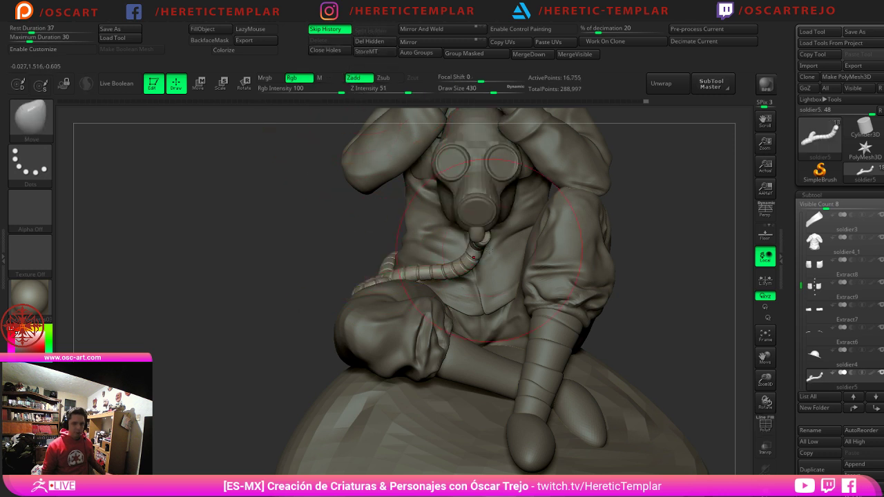
Step: Adjust the hose's upper end at the mask valve and its free end behind the hip with the Move brush, the latter at draw size 492
left_click_drag(486, 238, 473, 244)
mouse_move(627, 256)
left_mouse_down("alt")
mouse_move(608, 197)
mouse_move(567, 221)
mouse_move(597, 278)
left_mouse_up("alt")
mouse_move(612, 201)
left_mouse_down("alt")
mouse_move(604, 194)
mouse_move(606, 203)
left_mouse_up("alt")
left_click_drag(571, 228, 535, 304)
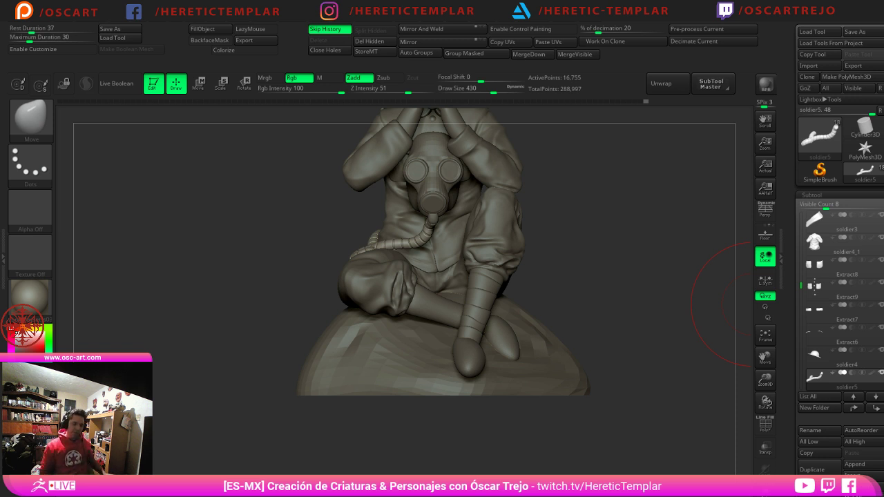
left_click_drag(208, 277, 331, 276)
key("s")
left_click(356, 259)
left_click_drag(223, 268, 319, 268)
left_click_drag(473, 245, 487, 230)
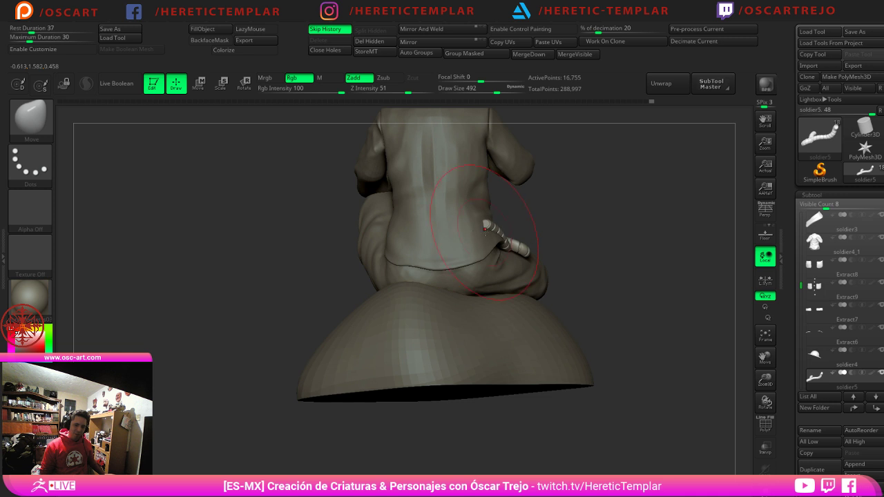
left_click_drag(592, 231, 507, 237)
left_click_drag(327, 308, 382, 304)
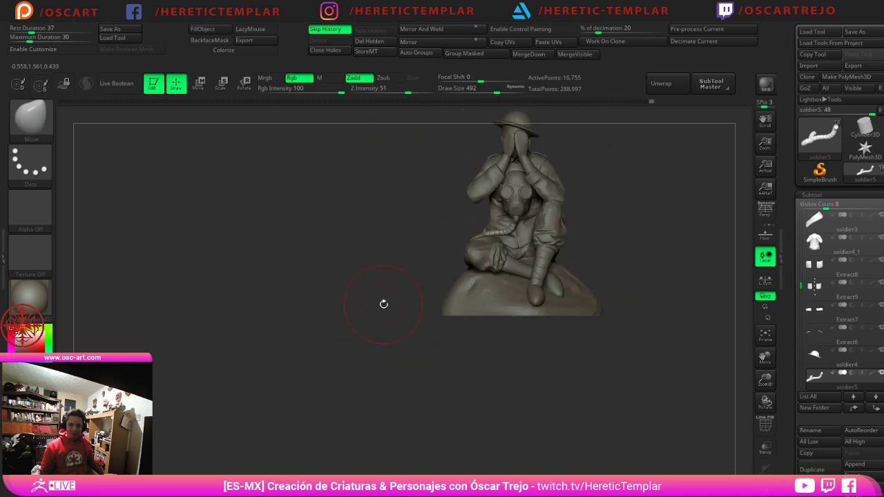
Step: Select the bare shin of the crossed leg and examine it in isolation and against the whole figure
left_click_drag(620, 233, 445, 327, "alt")
mouse_move(557, 290)
left_mouse_down("alt")
mouse_move(564, 342)
mouse_move(553, 338)
mouse_move(540, 241)
mouse_move(482, 350)
mouse_move(470, 350)
left_mouse_up("alt")
key("s")
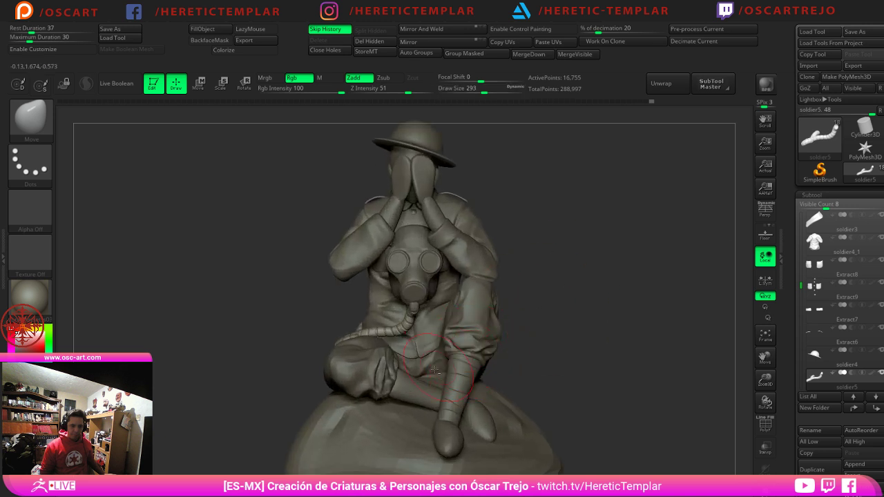
left_click(426, 390, "alt")
mouse_move(545, 363)
left_mouse_down("alt")
mouse_move(529, 301)
mouse_move(592, 347)
left_mouse_up("alt")
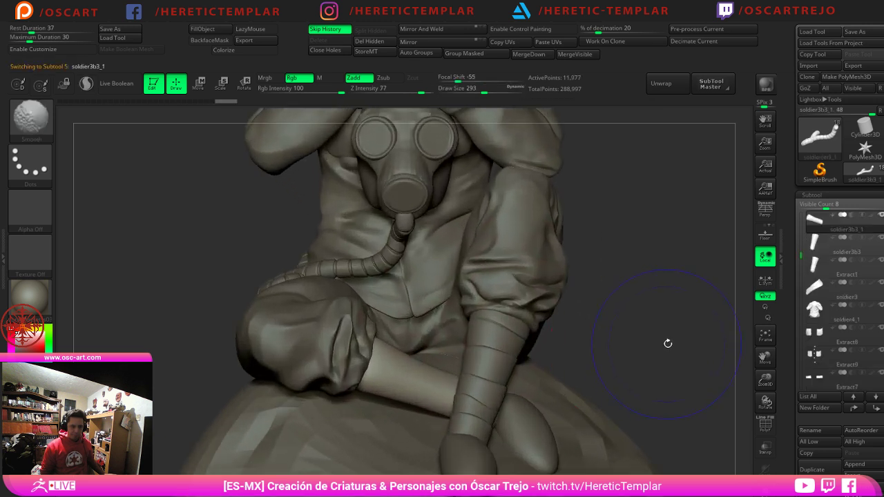
mouse_move(667, 343)
left_mouse_down("shift")
mouse_move(625, 253)
mouse_move(671, 384)
mouse_move(677, 370)
left_mouse_up("shift")
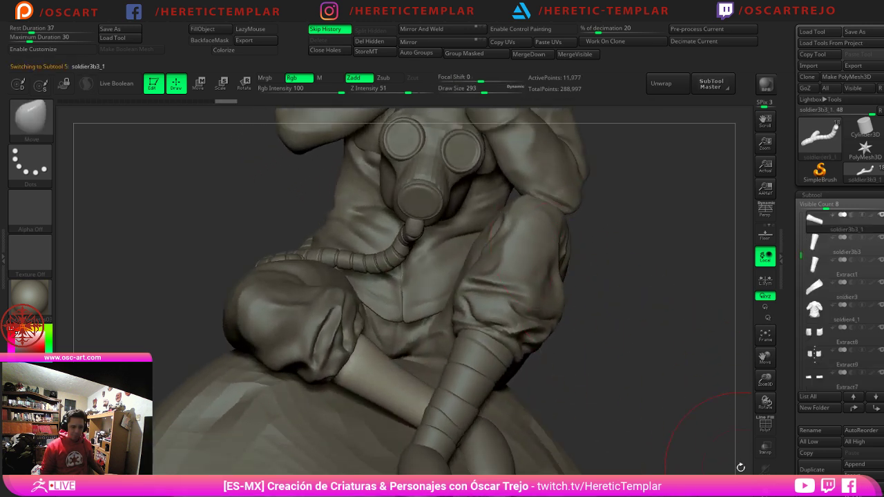
left_click(764, 486)
mouse_move(632, 344)
left_mouse_down()
mouse_move(576, 373)
mouse_move(641, 368)
mouse_move(562, 311)
mouse_move(506, 319)
mouse_move(498, 291)
mouse_move(483, 297)
left_mouse_up()
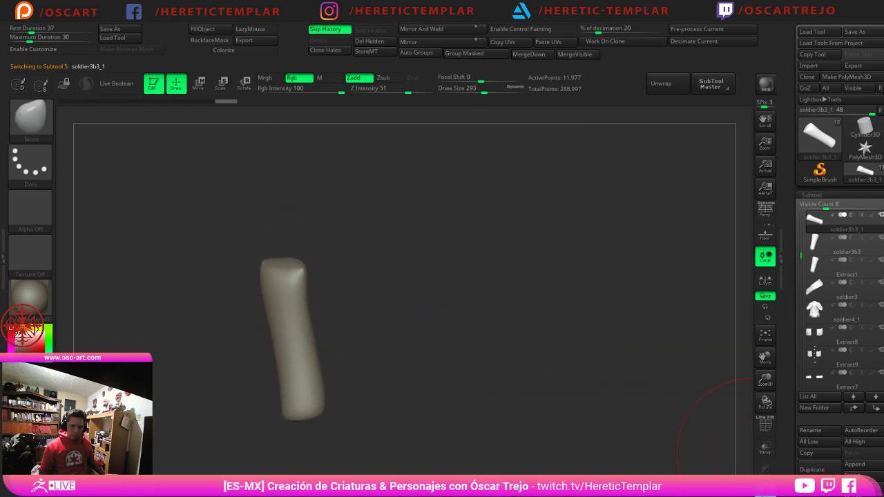
left_click(766, 468)
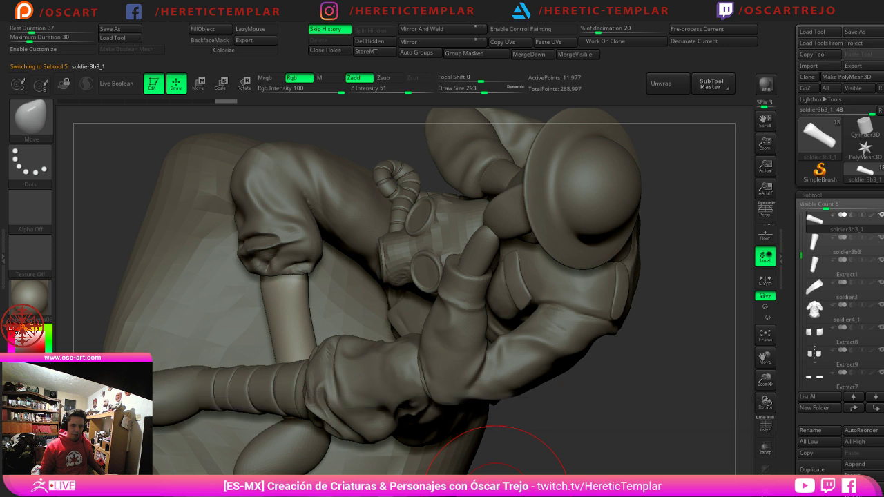
left_click_drag(605, 456, 638, 337)
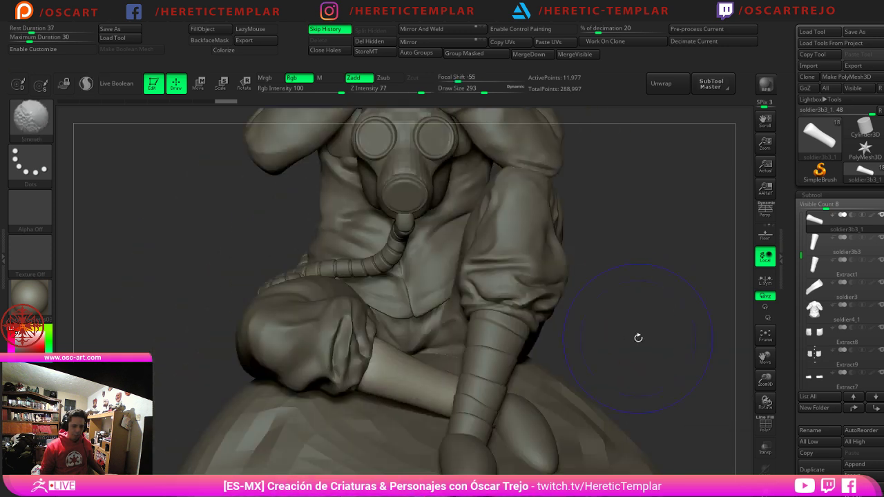
Step: Duplicate the wrapping of the front shin within its subtool and rotate the copy toward the bare crossed shin
left_click(482, 359, "alt")
key("w")
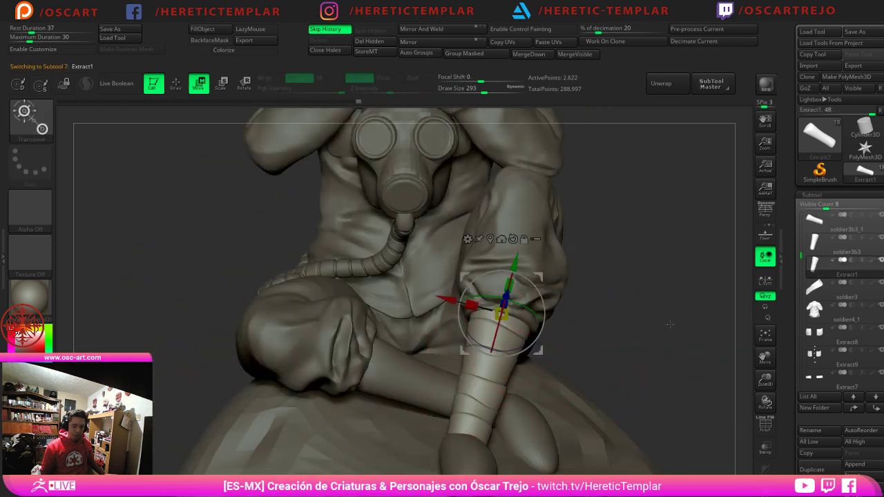
left_click_drag(670, 324, 632, 294, "alt")
left_click_drag(502, 246, 418, 247, "ctrl")
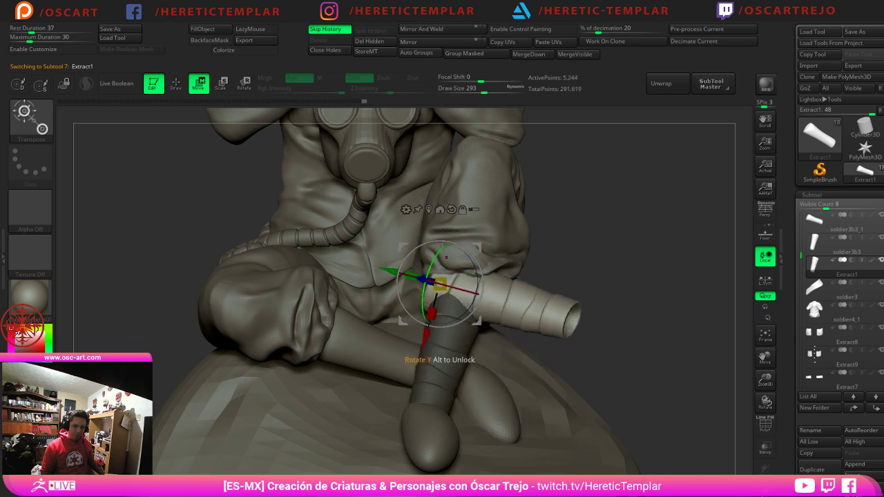
Step: Rotate and move the unmasked Extract1 wrap copy so it lines up with the crossed lower leg
left_click_drag(474, 246, 363, 298)
left_click_drag(627, 275, 535, 297)
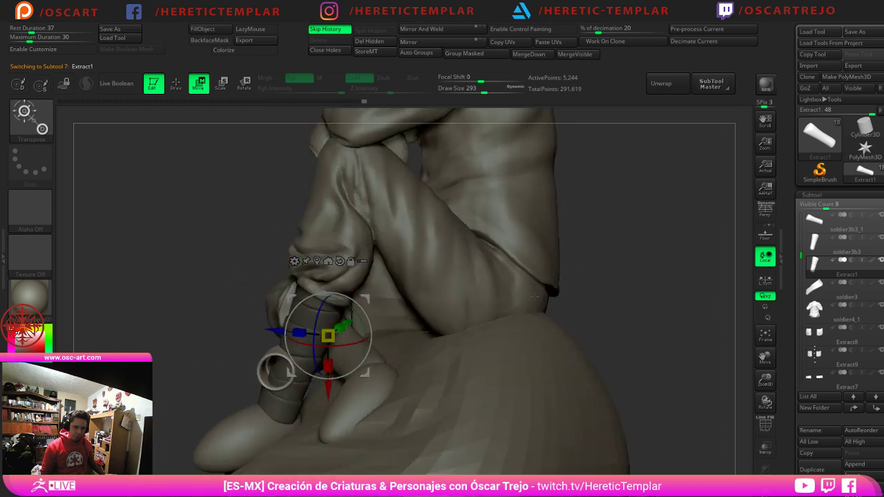
left_click_drag(275, 371, 373, 360)
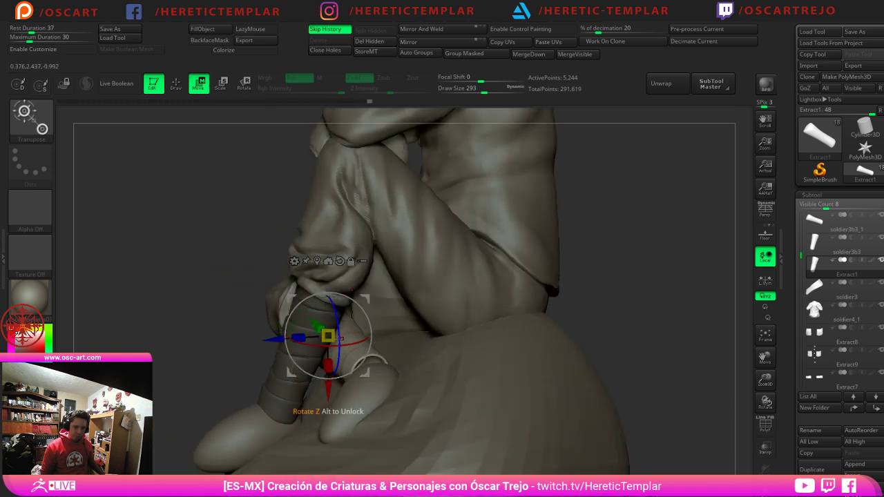
left_click_drag(181, 338, 250, 359)
left_click_drag(368, 301, 372, 323)
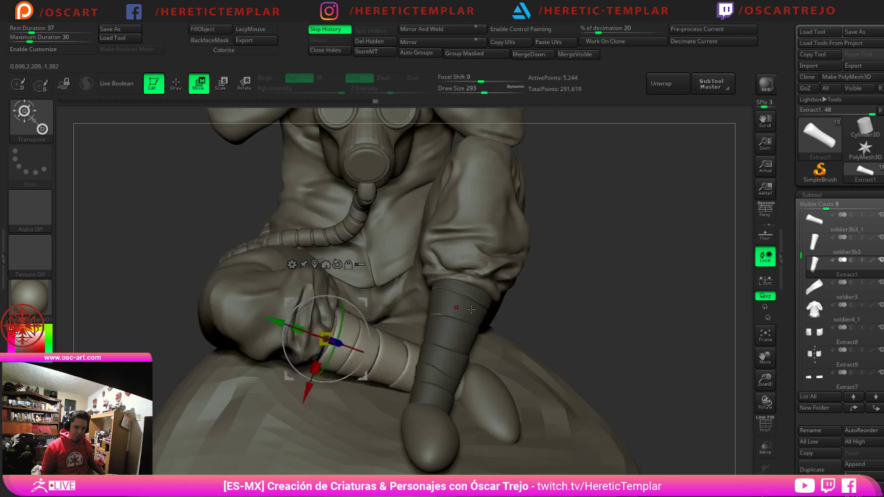
Step: Fine-tune the position and angle of the wrap copy around the crossed shin, then return to Draw mode
left_click_drag(457, 306, 393, 324)
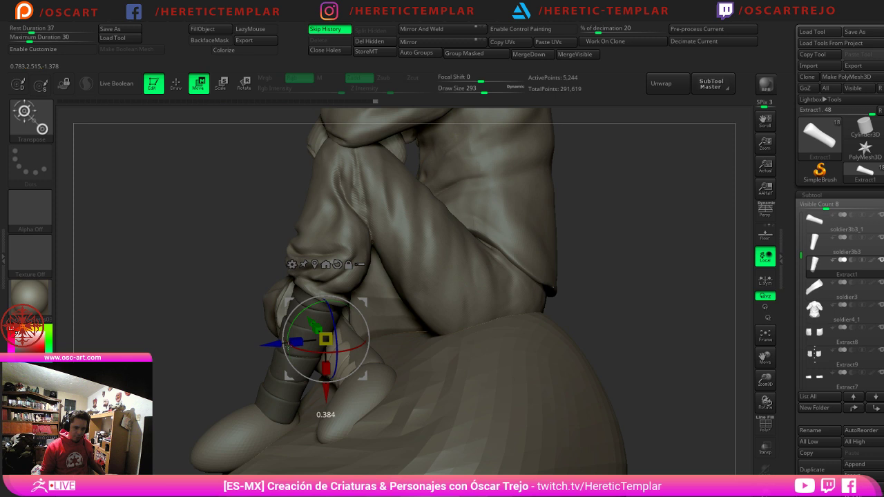
left_click_drag(278, 344, 283, 344)
left_click_drag(147, 346, 218, 362)
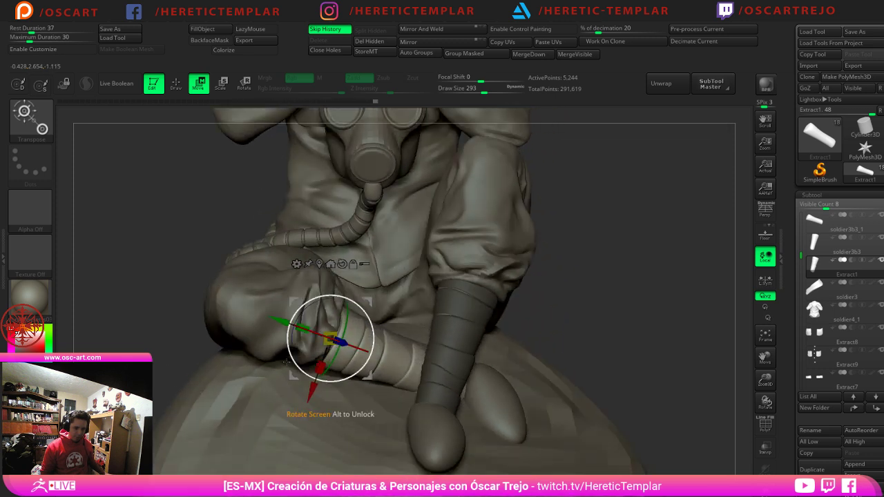
left_click_drag(131, 347, 183, 308)
left_click_drag(388, 324, 383, 326)
left_click_drag(496, 290, 426, 327)
left_click_drag(366, 377, 364, 375)
key("q")
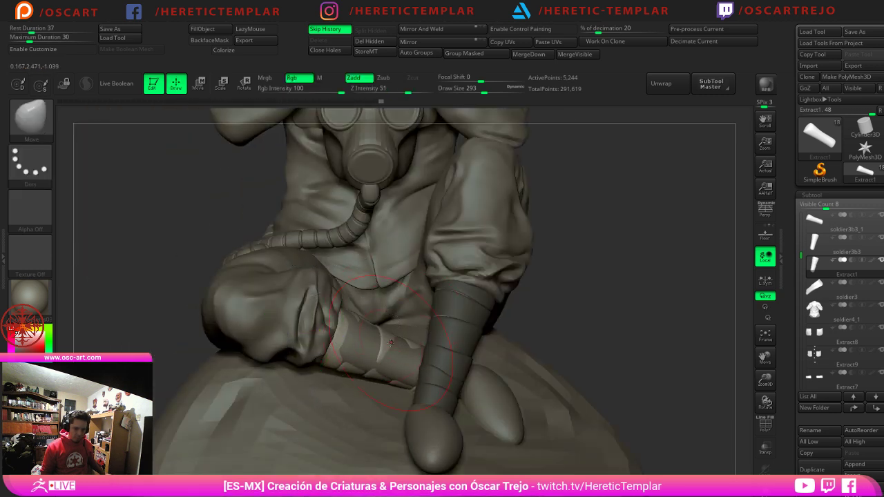
Step: Select the leg wraps and choose the Move Topological brush with a draw size of 228
left_click(371, 351, "alt")
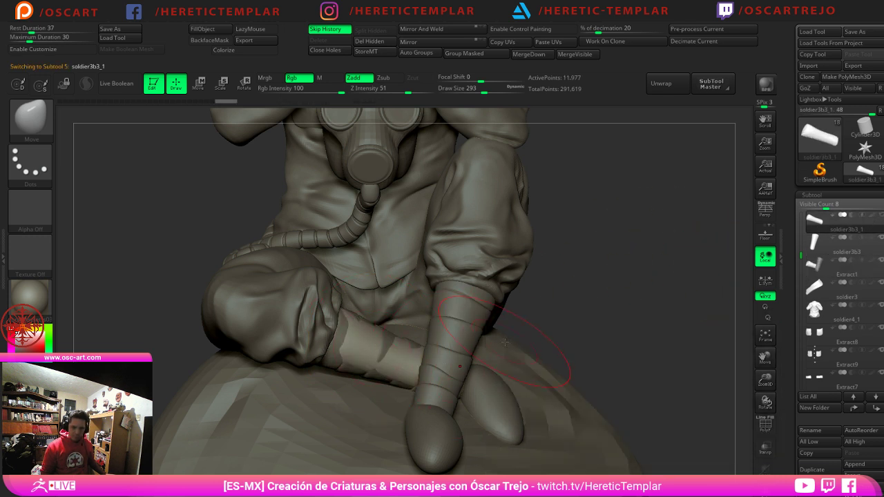
left_click(498, 391, "alt")
right_click_drag(495, 392, 527, 285, "ctrl")
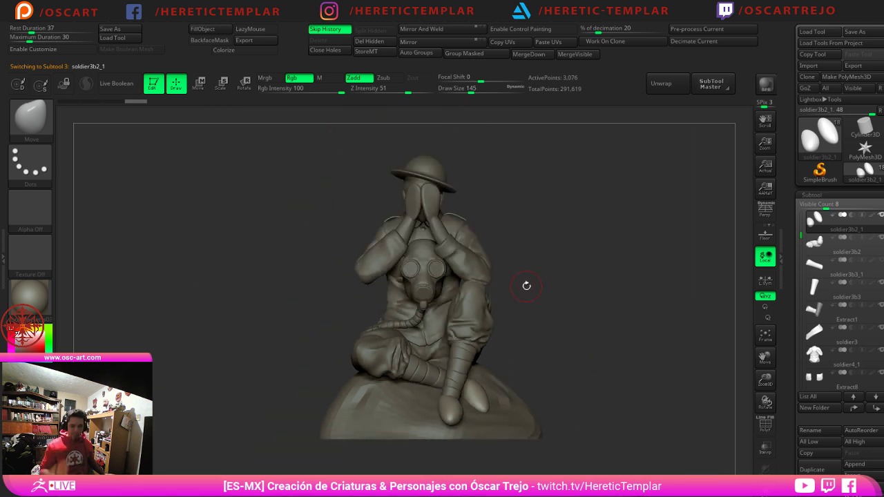
right_click_drag(628, 359, 600, 339, "alt")
key("s")
left_click(399, 327)
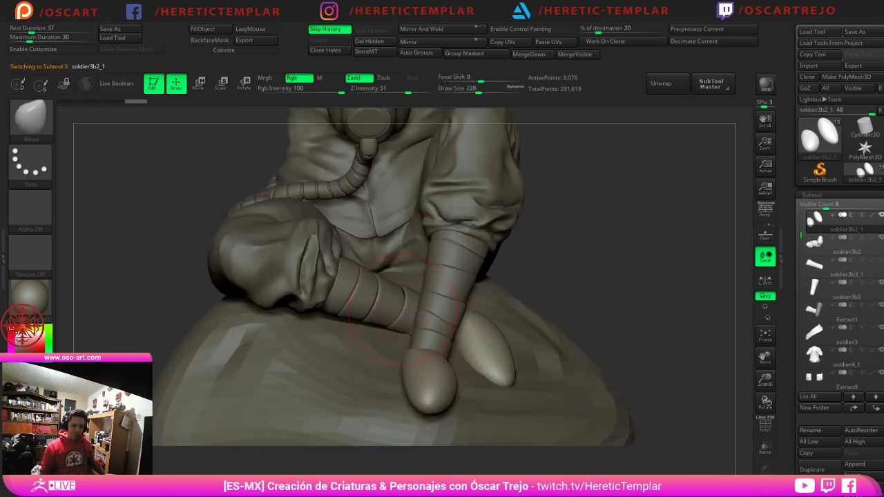
key("b")
key("m")
key("t")
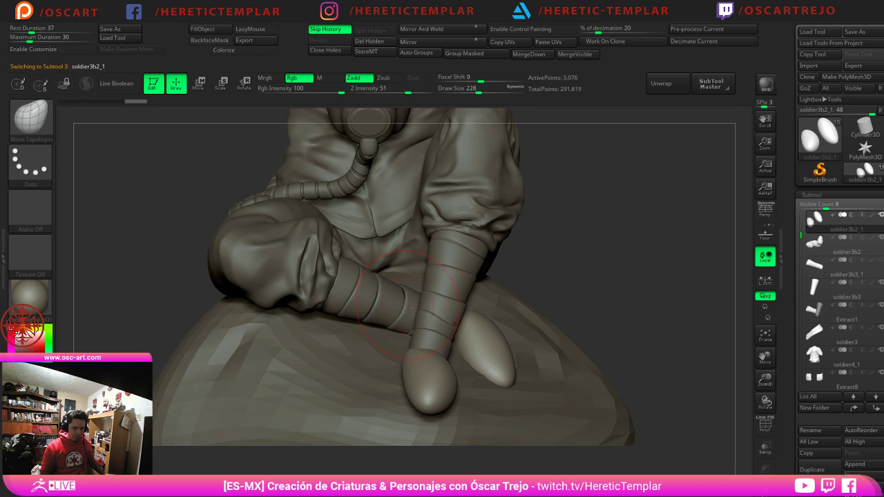
left_click(406, 300, "alt")
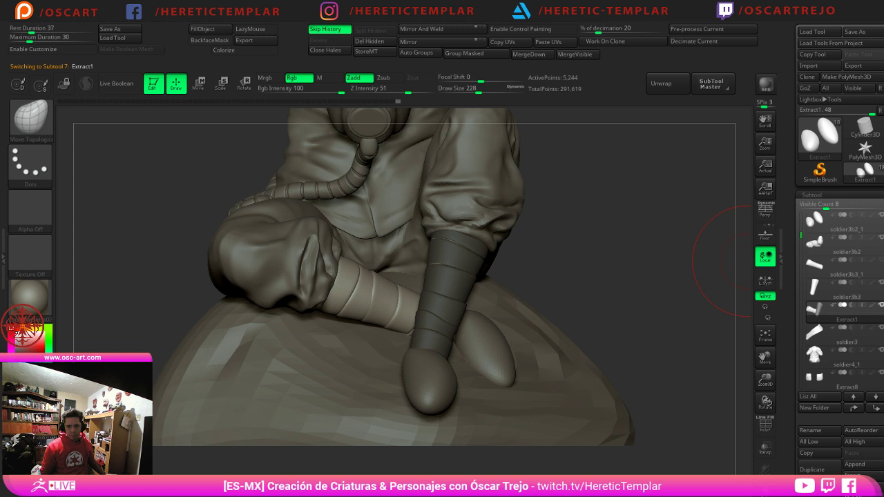
Step: Select the crossed leg's shin subtool and nudge its ankle end into the wraps with the Move brush at draw size 293
left_click(880, 260)
left_click(410, 294, "alt")
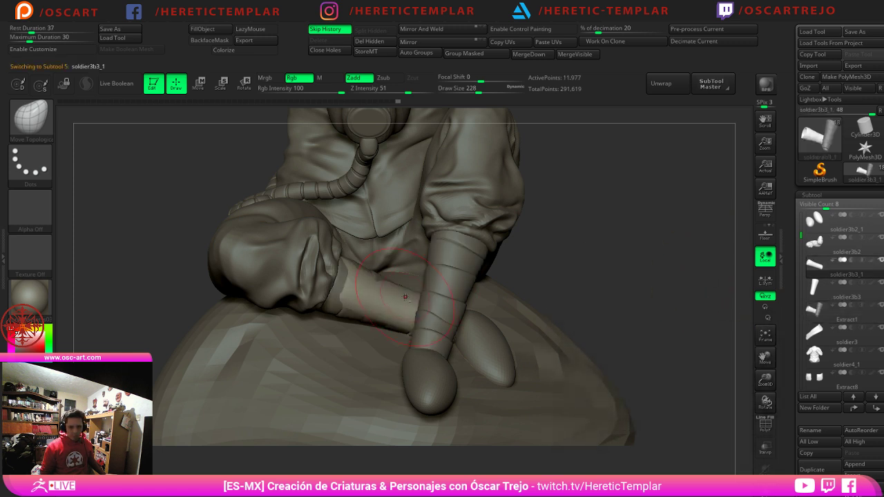
left_click_drag(661, 281, 614, 274)
key("b")
key("m")
key("v")
key("]")
key("]")
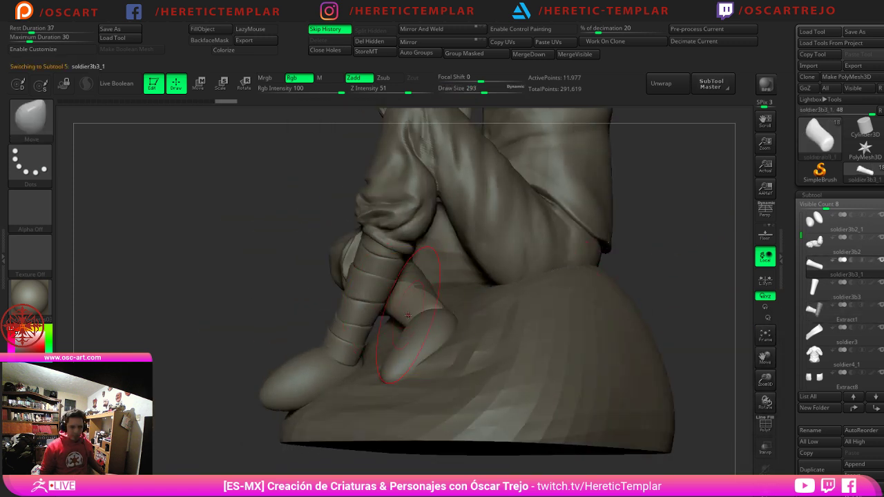
left_click_drag(424, 317, 432, 317)
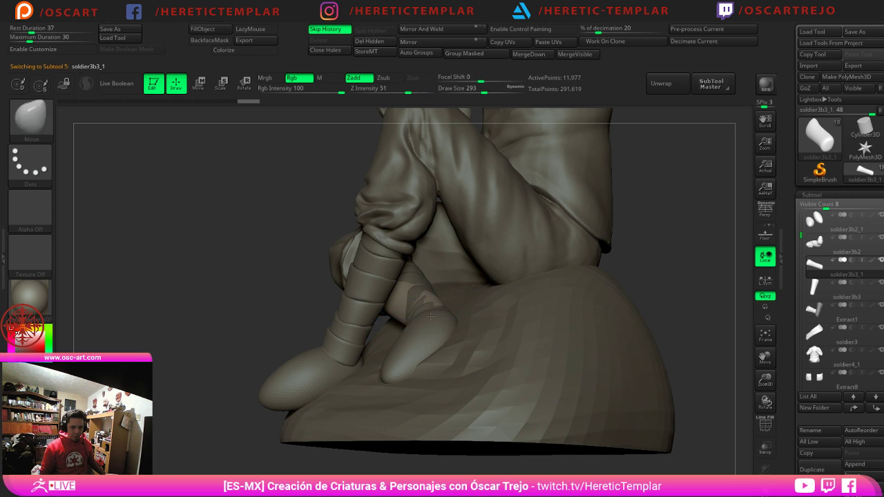
Step: Push in and smooth the rest of the crossed shin until it sits beneath the wraps
left_click_drag(293, 323, 383, 326)
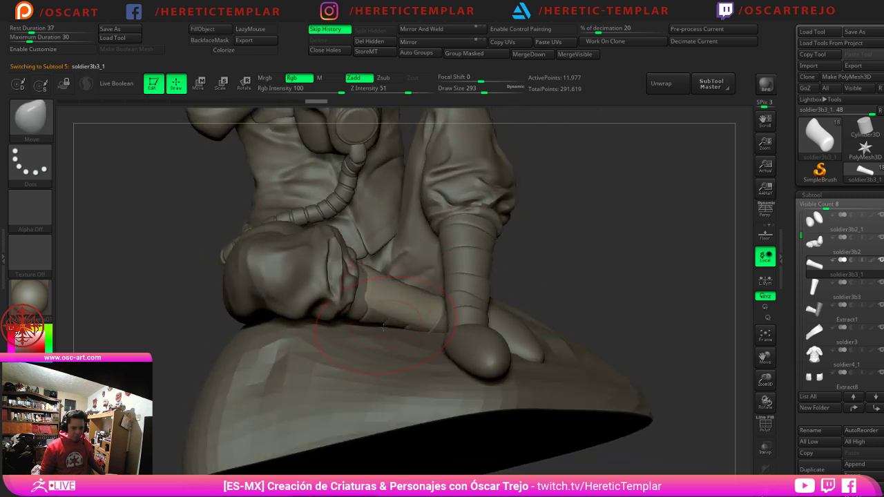
right_click_drag(604, 428, 603, 316)
left_click_drag(419, 280, 418, 308)
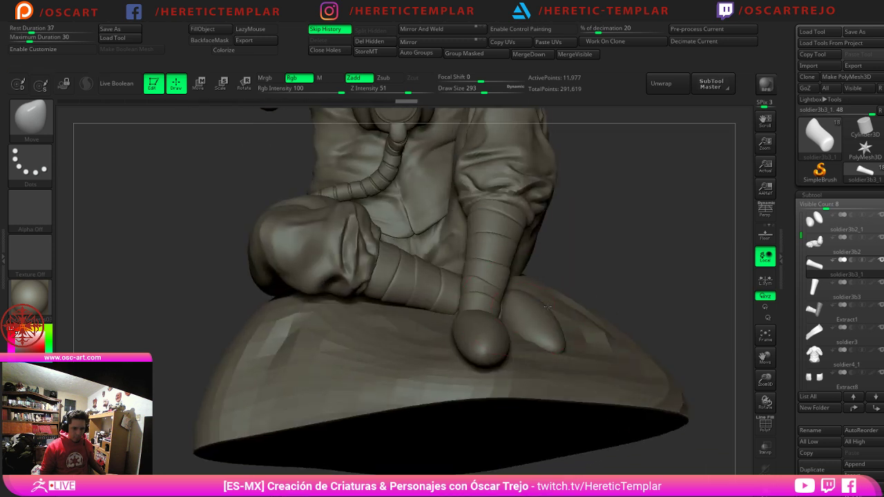
left_click_drag(499, 310, 500, 315, "shift")
right_click_drag(552, 297, 483, 318)
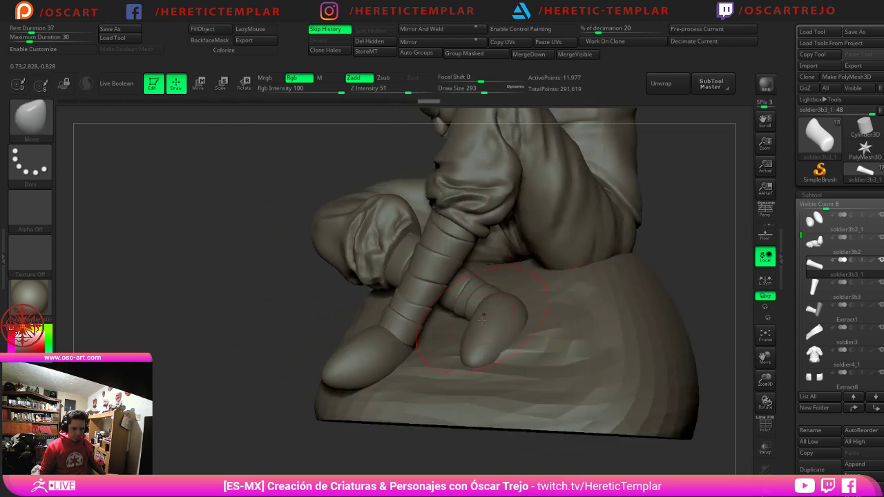
right_click_drag(310, 338, 436, 322)
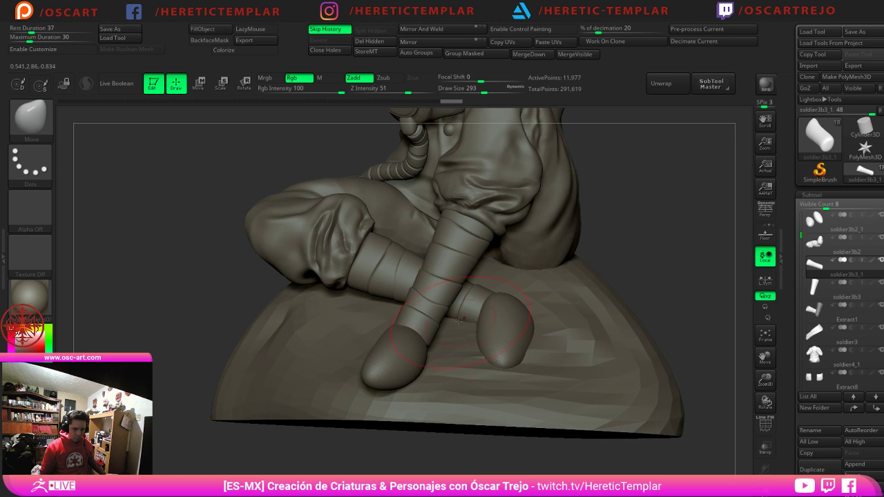
left_click_drag(371, 273, 377, 258, "shift")
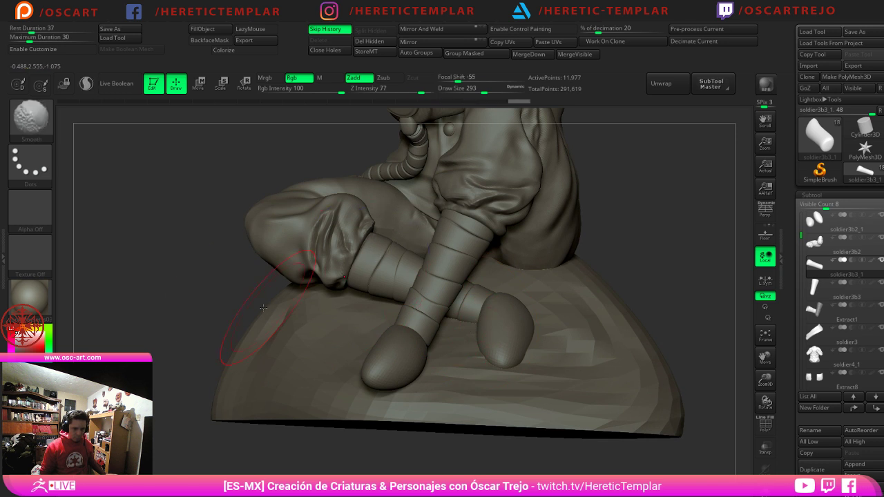
right_click_drag(263, 308, 378, 292)
left_click_drag(352, 264, 351, 261, "shift")
Step: Save the updated soldier tool to disk
mouse_move(529, 248)
right_mouse_down("ctrl")
mouse_move(535, 182)
mouse_move(592, 326)
right_mouse_up("ctrl")
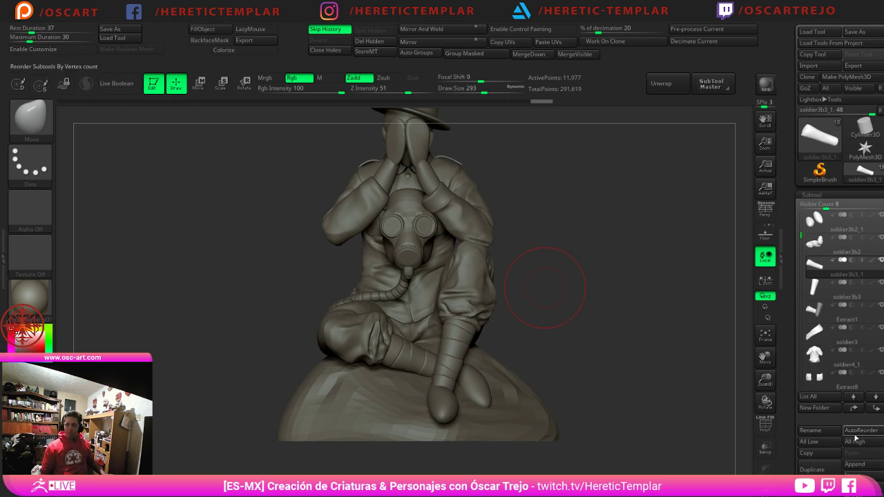
right_click_drag(576, 347, 598, 261, "ctrl")
right_click_drag(598, 261, 618, 306, "alt")
mouse_move(619, 306)
right_mouse_down("ctrl")
mouse_move(625, 315)
mouse_move(626, 296)
right_mouse_up("ctrl")
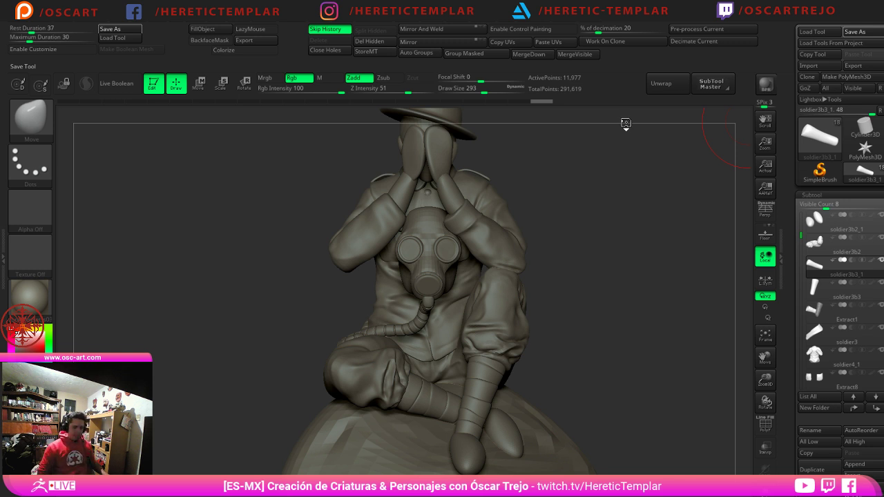
mouse_move(623, 270)
left_mouse_down("alt")
mouse_move(619, 278)
mouse_move(573, 260)
mouse_move(622, 279)
left_mouse_up("alt")
mouse_move(562, 203)
left_mouse_down("alt")
mouse_move(593, 295)
mouse_move(582, 215)
mouse_move(563, 199)
left_mouse_up("alt")
mouse_move(585, 234)
left_mouse_down("alt")
mouse_move(600, 239)
mouse_move(574, 217)
mouse_move(633, 329)
mouse_move(591, 202)
left_mouse_up("alt")
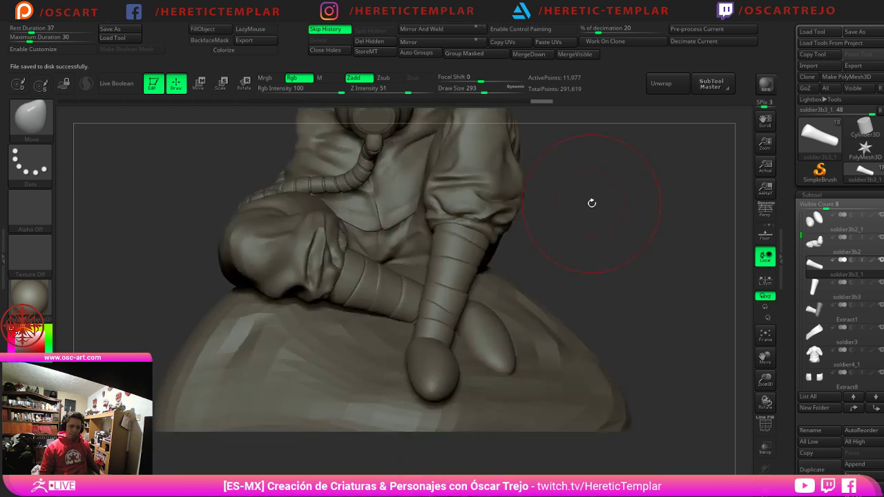
Step: Select the jacket subtool and sculpt a fold on its side with the Standard brush at draw size 46
left_click_drag(624, 253, 514, 272)
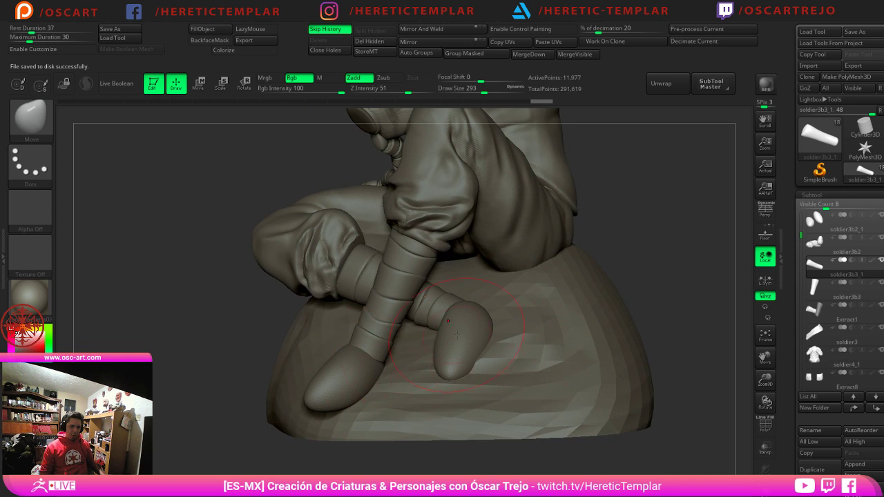
mouse_move(612, 267)
left_mouse_down("alt")
mouse_move(623, 325)
mouse_move(584, 341)
mouse_move(600, 327)
left_mouse_up("alt")
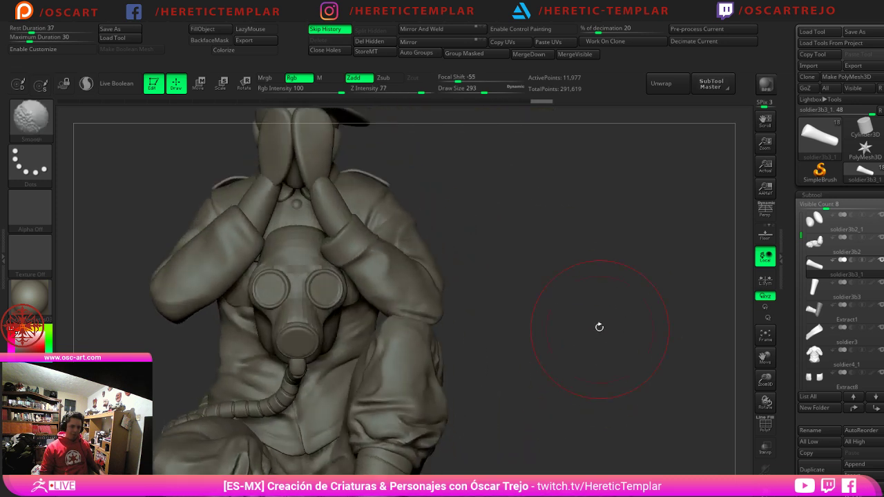
mouse_move(571, 272)
left_mouse_down("alt")
mouse_move(612, 249)
mouse_move(592, 270)
mouse_move(627, 296)
left_mouse_up("alt")
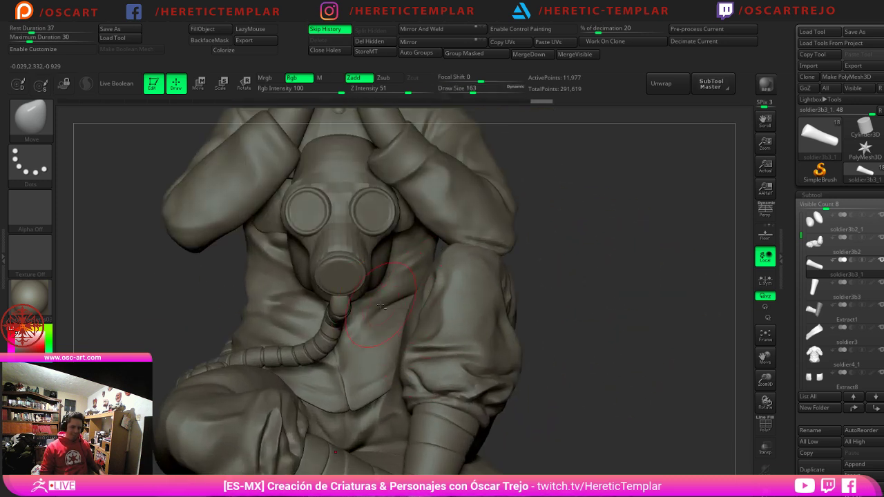
left_click(384, 306, "alt")
key("b")
key("s")
key("t")
key("s")
left_click_drag(386, 305, 370, 305)
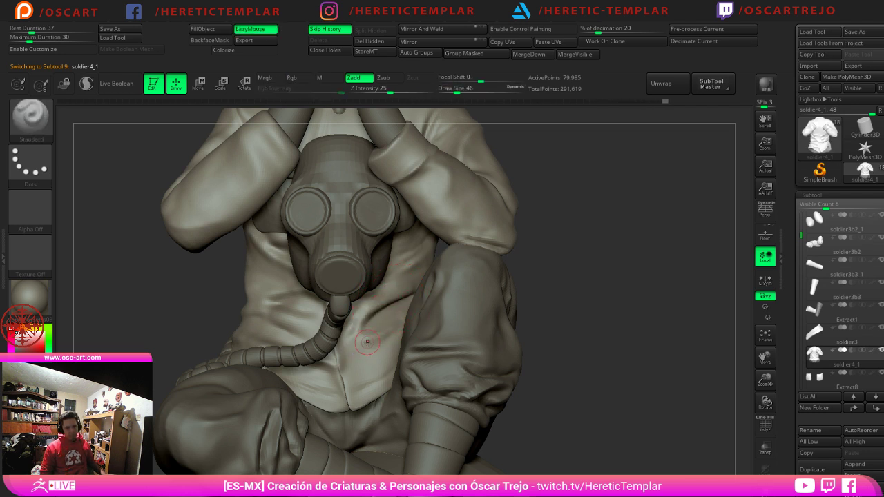
right_click_drag(245, 294, 289, 292)
left_click_drag(255, 293, 231, 299)
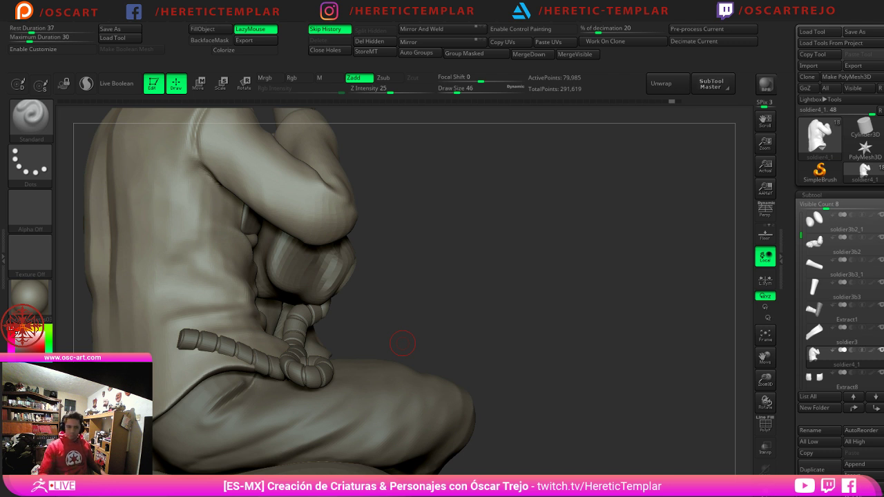
Step: Select the hands and forearms subtool soldier5 and set the draw size to 149
left_click_drag(402, 343, 512, 334)
left_click_drag(596, 346, 595, 261, "alt")
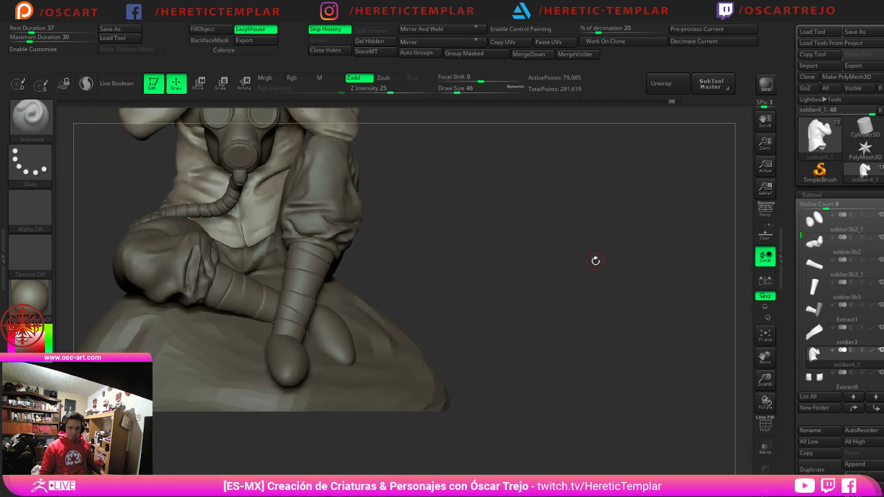
left_click_drag(478, 303, 554, 308, "alt")
left_click(406, 332, "alt")
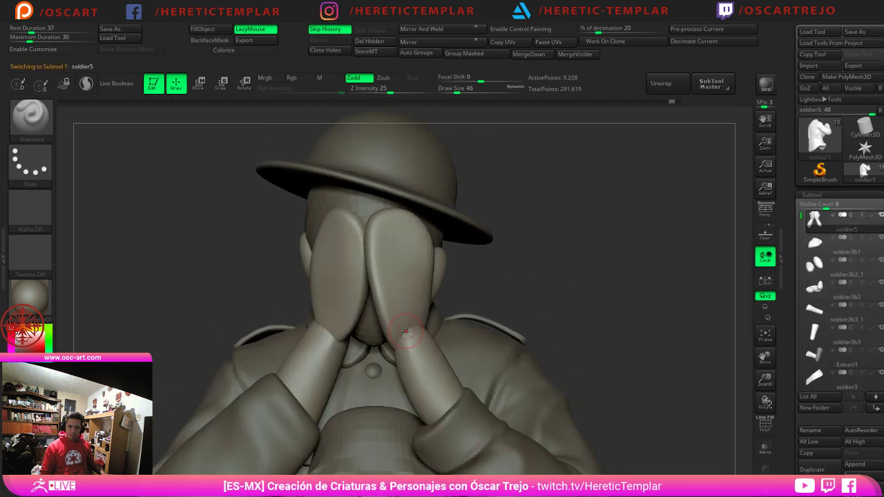
mouse_move(534, 243)
left_mouse_down("alt")
mouse_move(545, 284)
mouse_move(523, 244)
mouse_move(531, 296)
mouse_move(510, 307)
left_mouse_up("alt")
key("s")
left_click_drag(388, 315, 405, 314)
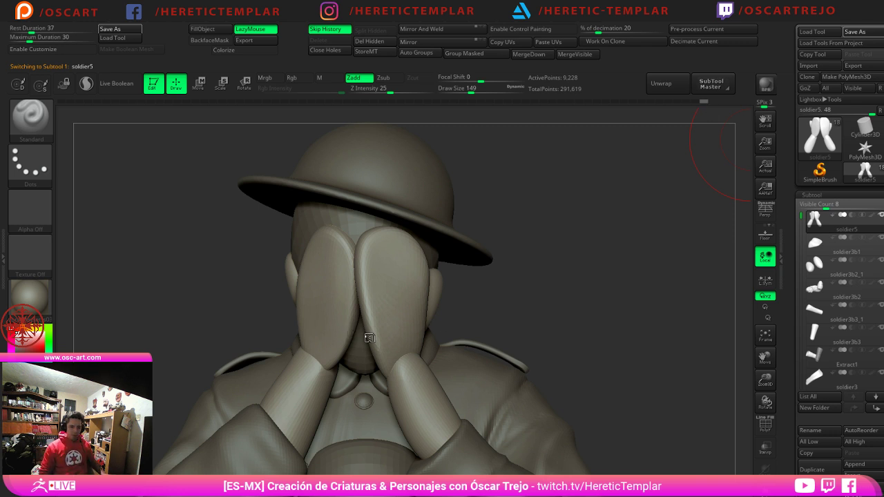
Step: Isolate the figure's left hand, thumb and forearm by polygroup and split them from the other arm into a separate subtool
key("ctrl+shift")
left_click(399, 319, "ctrl+shift")
left_click_drag(515, 297, 528, 310, "ctrl+shift")
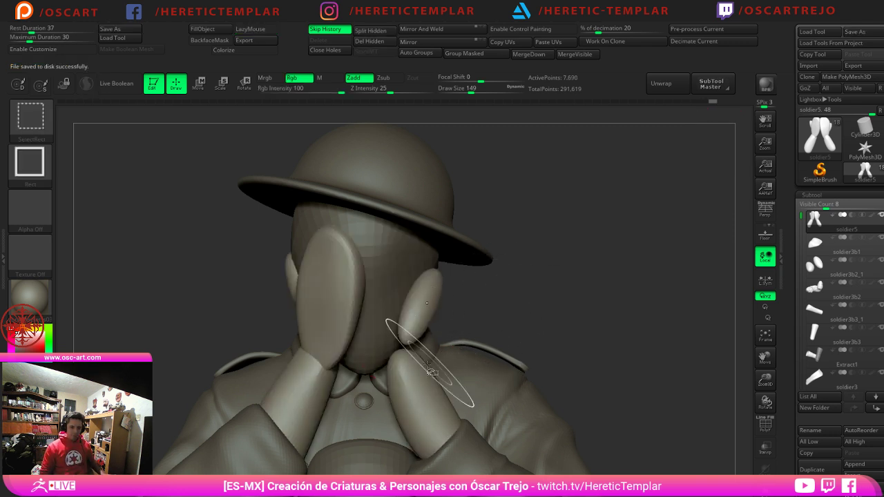
left_click(429, 370, "ctrl+shift")
left_click(417, 321, "ctrl+shift")
left_click_drag(550, 272, 551, 268, "ctrl+shift")
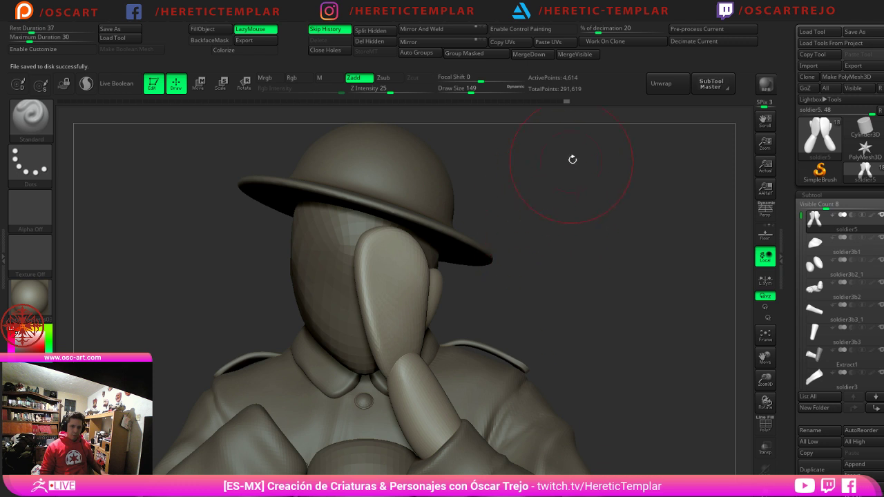
left_click(379, 31)
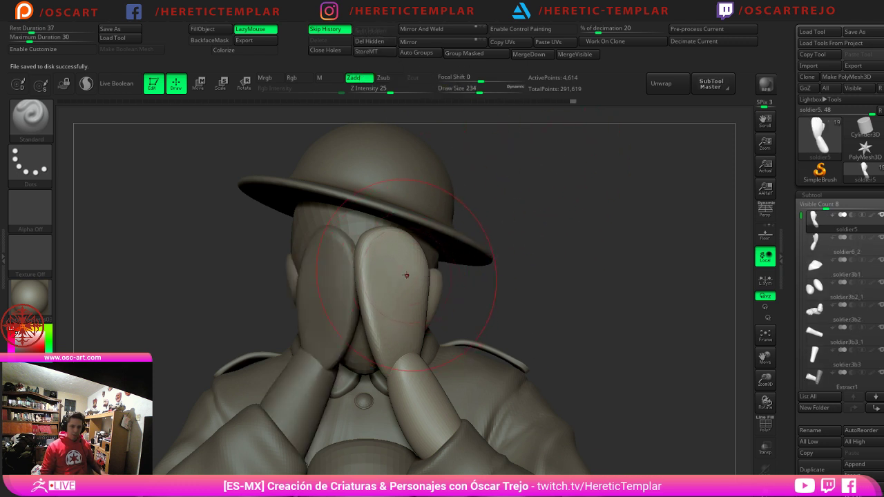
Step: Assign a single polygroup to the figure's separated left hand and forearm
key("[")
key("[")
key("ctrl+w")
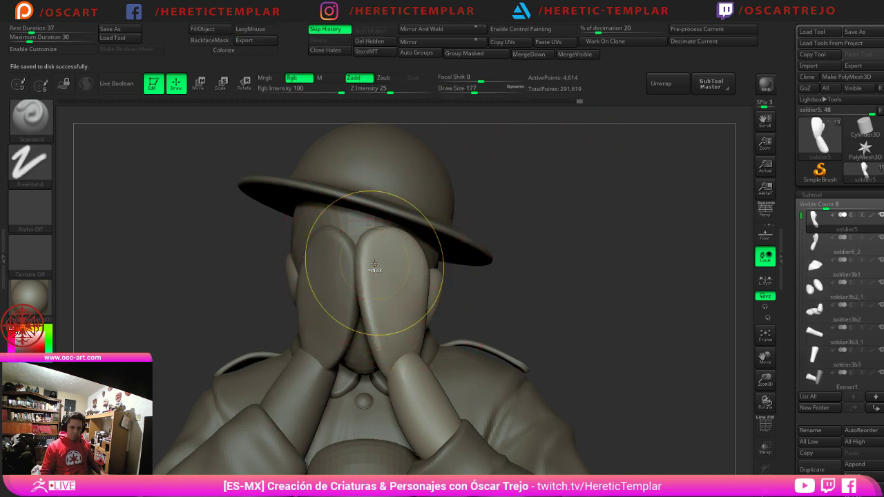
Step: Pull the upper end of the figure's left palm down with the Move brush to shorten it
key("b")
key("m")
key("v")
mouse_move(376, 249)
left_mouse_down()
mouse_move(387, 287)
mouse_move(373, 277)
mouse_move(390, 280)
mouse_move(378, 275)
mouse_move(372, 304)
left_mouse_up()
key("s")
key("s")
left_click_drag(412, 265, 422, 297)
Step: Reshape the figure's left palm with the Move brush, smoothing its surface and adjusting it from both sides
left_click_drag(580, 304, 473, 310)
key("s")
left_click_drag(470, 310, 466, 310)
key("s")
left_click_drag(399, 322, 391, 316)
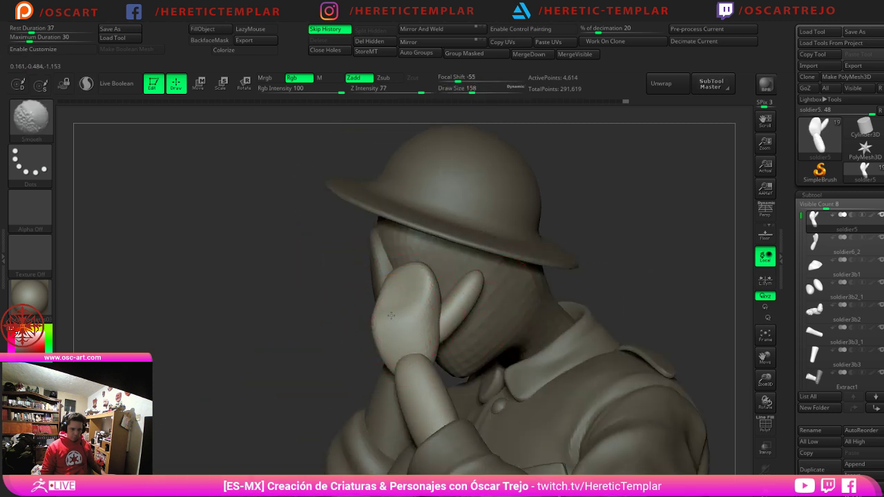
left_click_drag(333, 319, 442, 304)
key("s")
left_click_drag(377, 316, 378, 328)
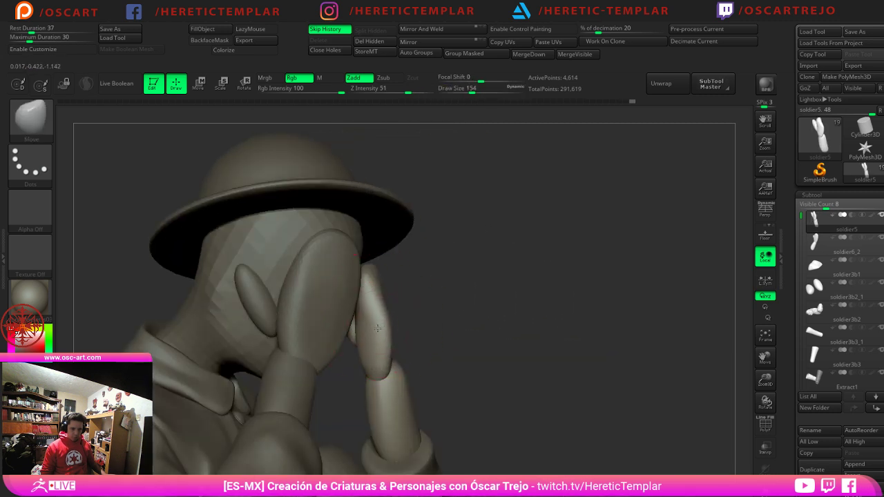
Step: Refine the side profile of the figure's left palm with the brush at draw size 128
mouse_move(428, 292)
left_mouse_down()
mouse_move(331, 298)
mouse_move(416, 288)
mouse_move(387, 287)
mouse_move(415, 275)
mouse_move(424, 300)
mouse_move(422, 291)
left_mouse_up()
key("s")
key("s")
key("s")
left_click_drag(574, 272, 462, 270)
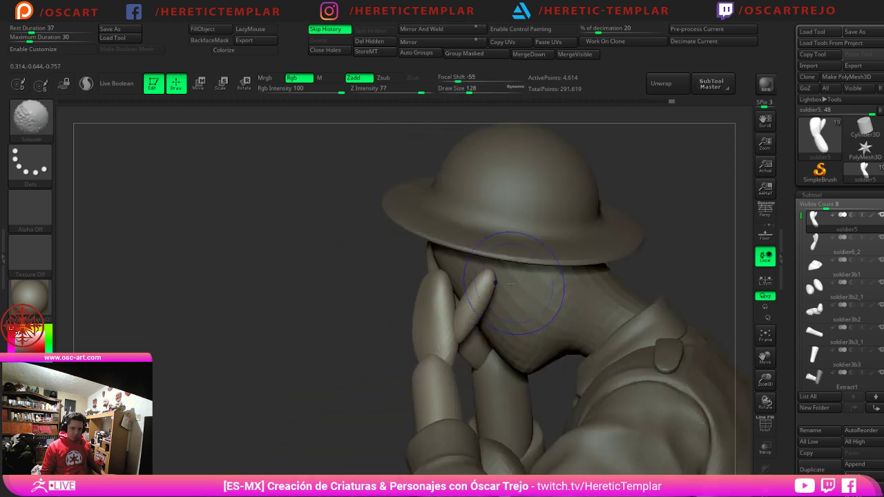
left_click_drag(444, 312, 440, 314)
left_click_drag(383, 318, 485, 329)
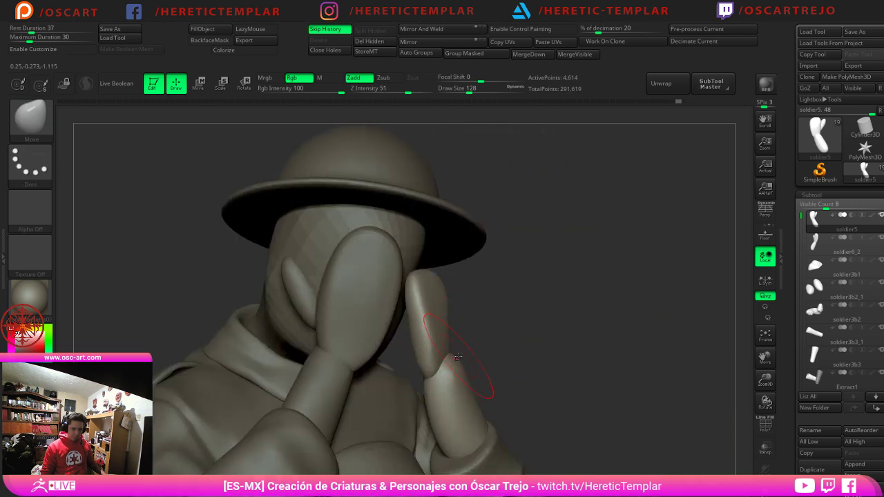
Step: Narrow the lower part of the figure's left palm toward the wrist with the Move Topological brush
key("b")
key("m")
key("t")
left_click_drag(462, 364, 442, 365)
right_click_drag(433, 367, 346, 384)
key("s")
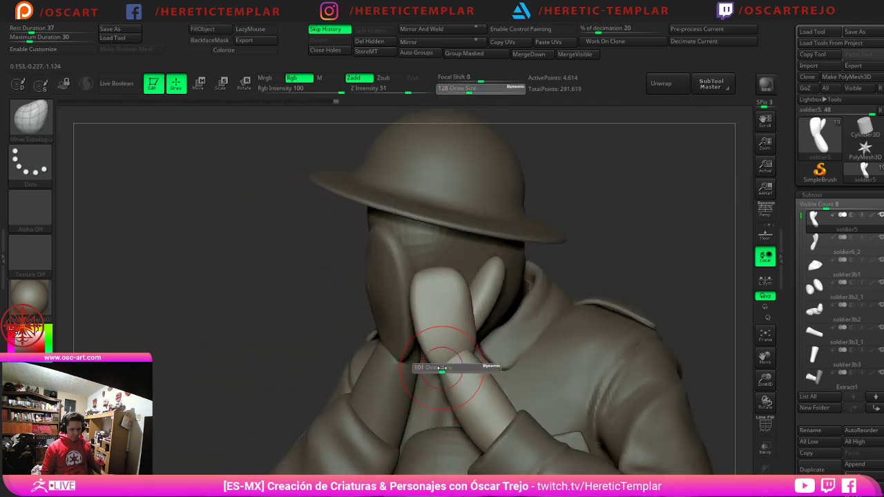
left_click_drag(442, 370, 439, 371)
Step: Shorten the figure's left thumb by pulling its tip back with the Move Topological brush
left_click_drag(673, 265, 642, 268)
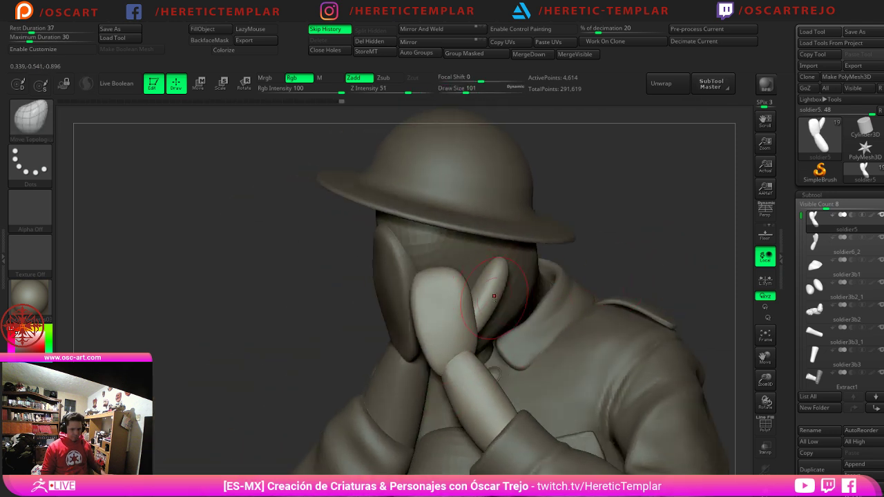
left_click_drag(500, 292, 485, 289)
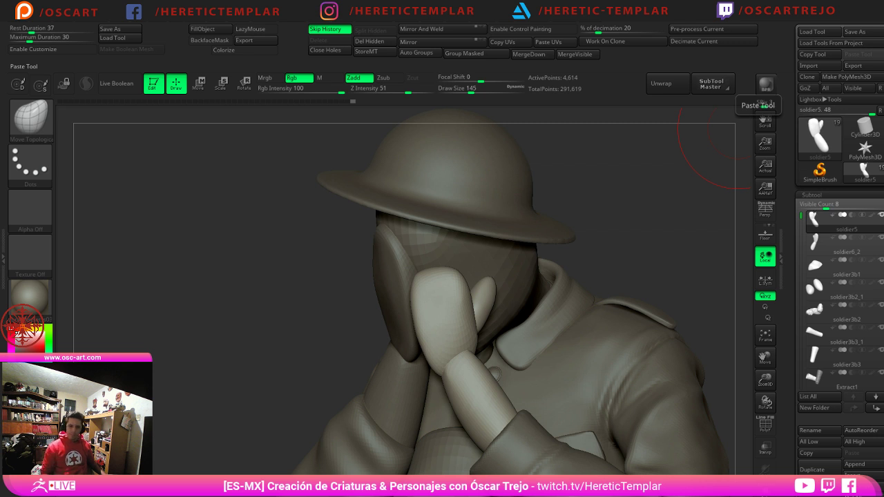
left_click_drag(211, 310, 288, 278)
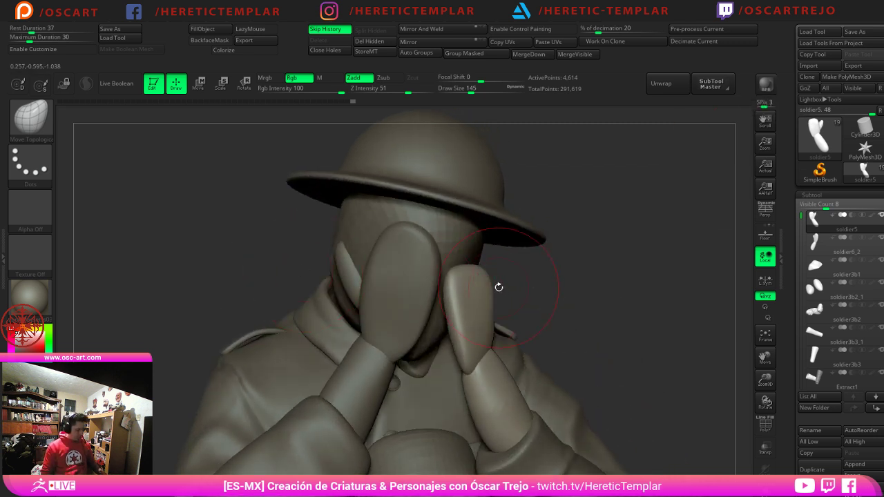
key("b")
key("i")
key("p")
left_click_drag(562, 293, 511, 293)
key("s")
mouse_move(457, 292)
left_mouse_down()
mouse_move(422, 288)
mouse_move(430, 295)
left_mouse_up()
key("b")
key("m")
key("v")
key("]")
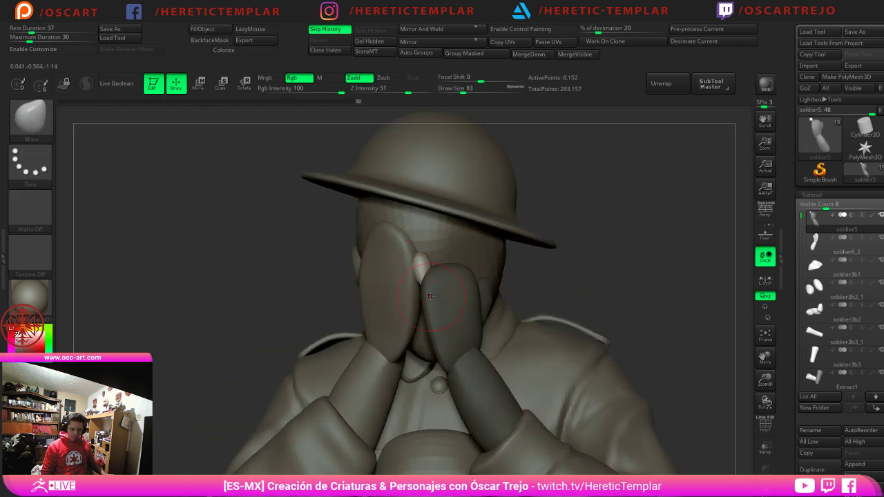
key("[")
left_click_drag(416, 261, 422, 261)
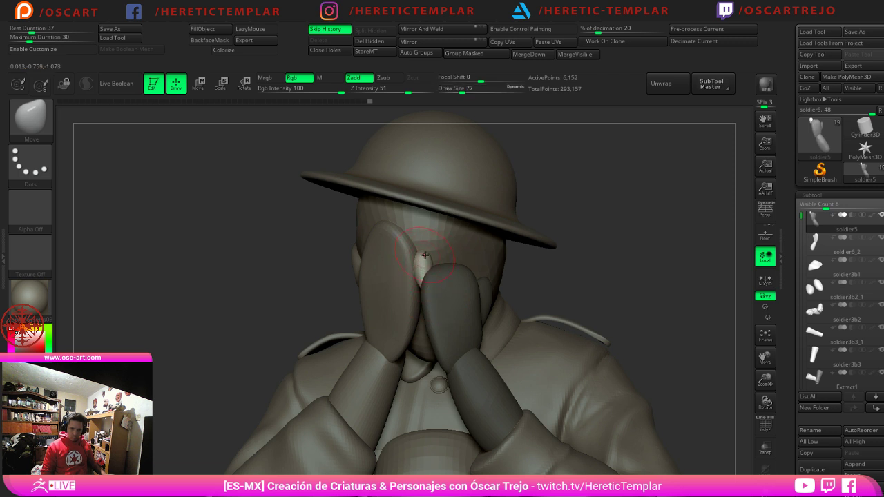
key("w")
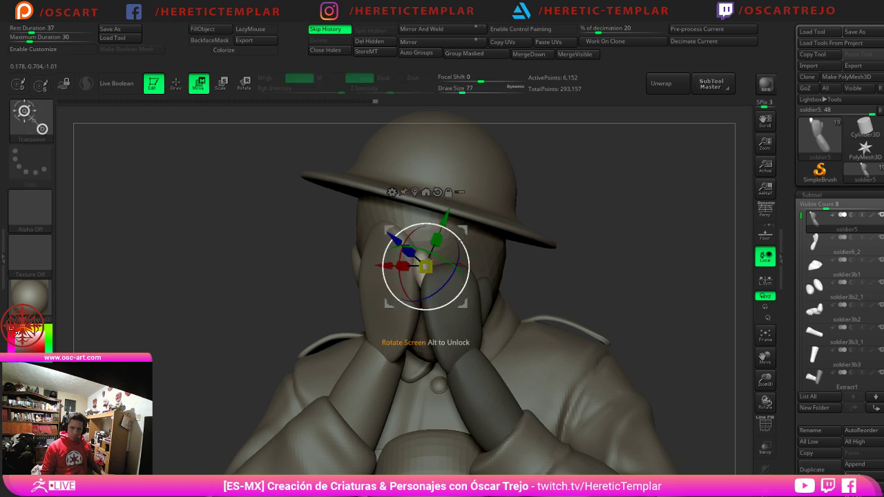
left_click_drag(611, 235, 662, 235)
left_click_drag(490, 216, 487, 218)
left_click_drag(583, 249, 548, 253)
left_click_drag(590, 315, 589, 291, "alt")
left_click(593, 257, "ctrl")
left_click(567, 272, "ctrl")
key("ctrl+z")
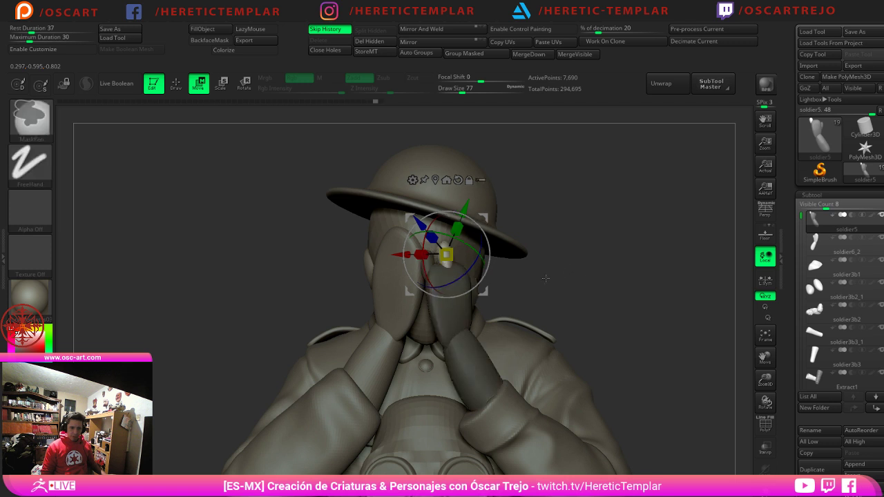
key("ctrl+z")
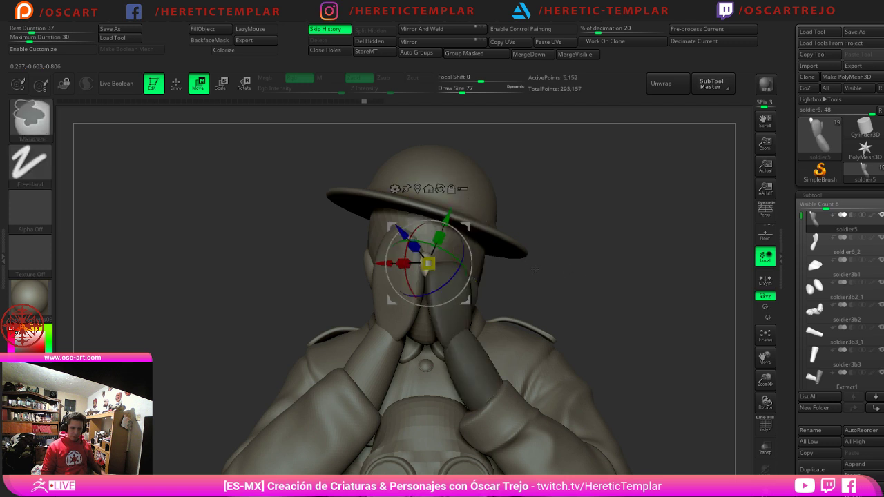
key("ctrl+z")
key("ctrl+z")
Step: Pull the upper end of the figure's left palm down toward the wrist with the Move Topological brush
key("q")
key("s")
left_click(442, 284)
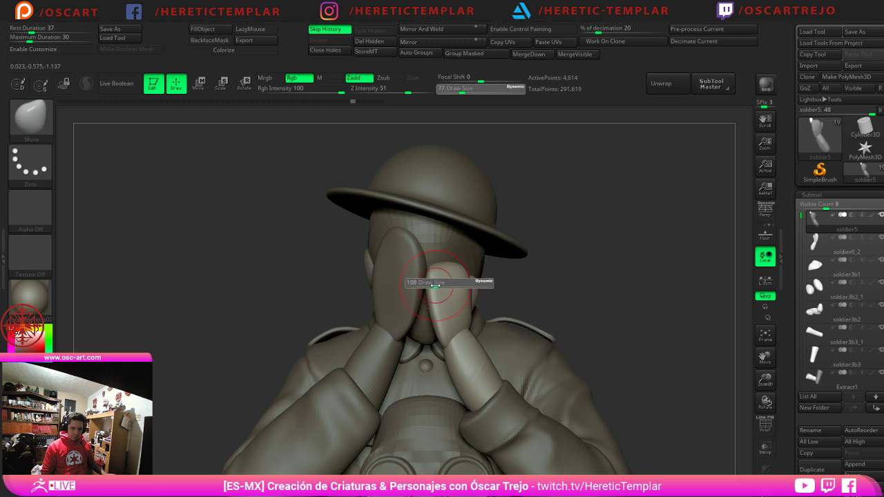
key("b")
key("m")
key("t")
mouse_move(443, 270)
left_mouse_down()
mouse_move(460, 288)
mouse_move(468, 279)
mouse_move(438, 280)
mouse_move(438, 292)
mouse_move(440, 282)
left_mouse_up()
Step: Adjust the thickness of the figure's left palm in side view with Move Topological at draw size 132
key("s")
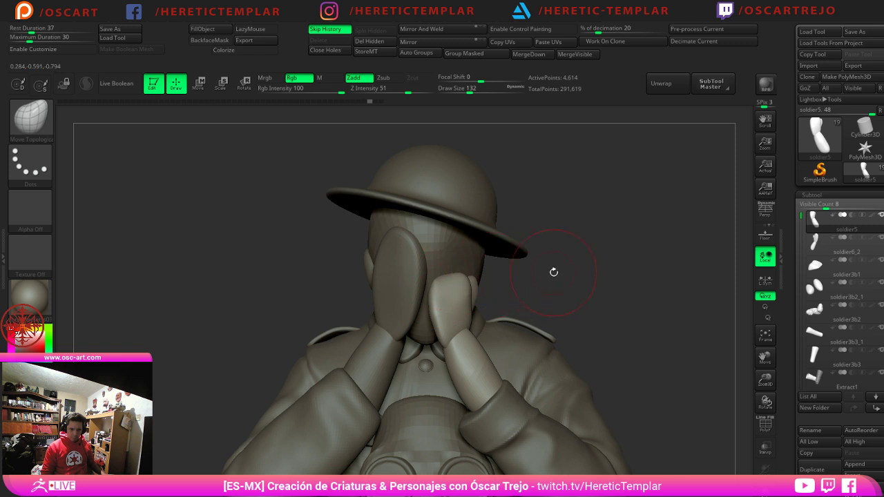
left_click_drag(554, 272, 571, 271)
left_click_drag(502, 288, 536, 288)
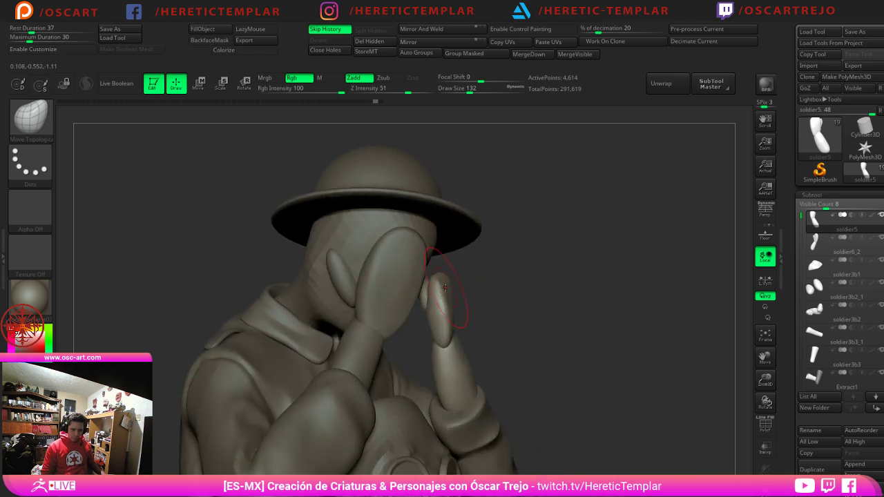
left_click_drag(434, 290, 442, 289)
left_click_drag(509, 291, 470, 295)
Step: Adjust the wrist end and outer edge of the figure's left palm using draw sizes 120 and 108, and smooth it
key("s")
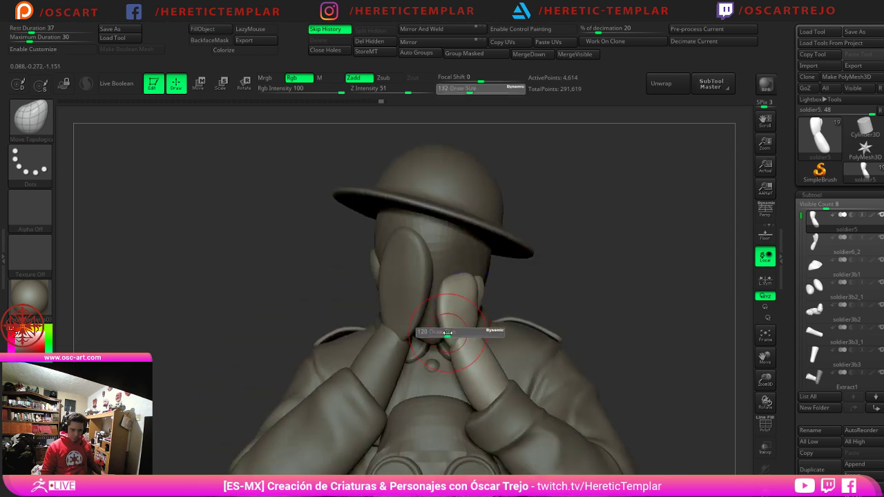
left_click_drag(449, 335, 452, 338)
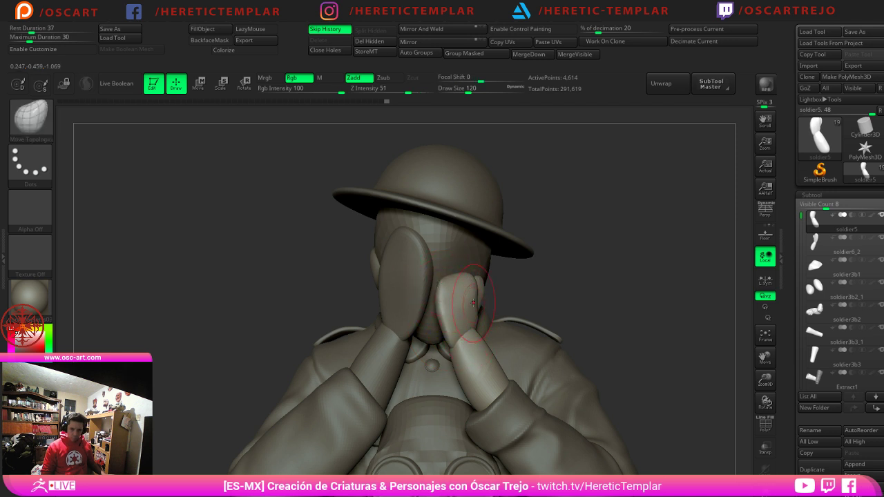
key("s")
left_click_drag(473, 297, 467, 291)
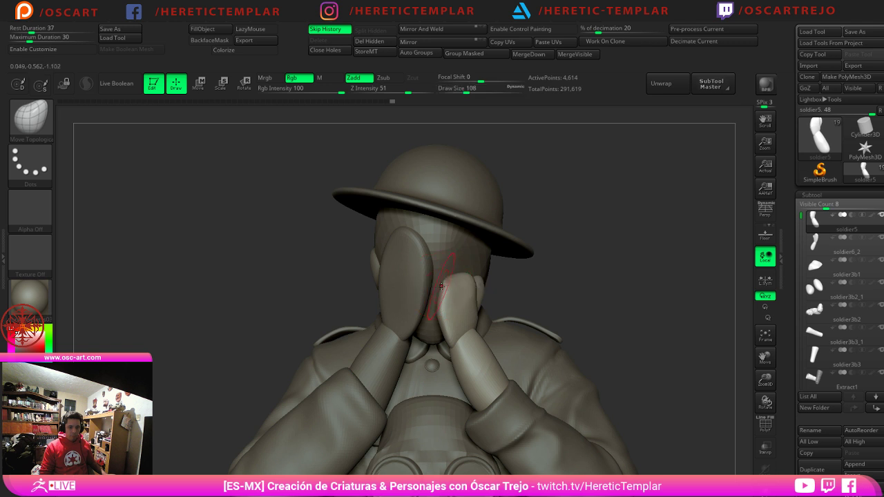
mouse_move(446, 297)
left_mouse_down("shift")
mouse_move(446, 289)
mouse_move(445, 314)
mouse_move(466, 297)
left_mouse_up("shift")
left_click_drag(606, 275, 600, 277)
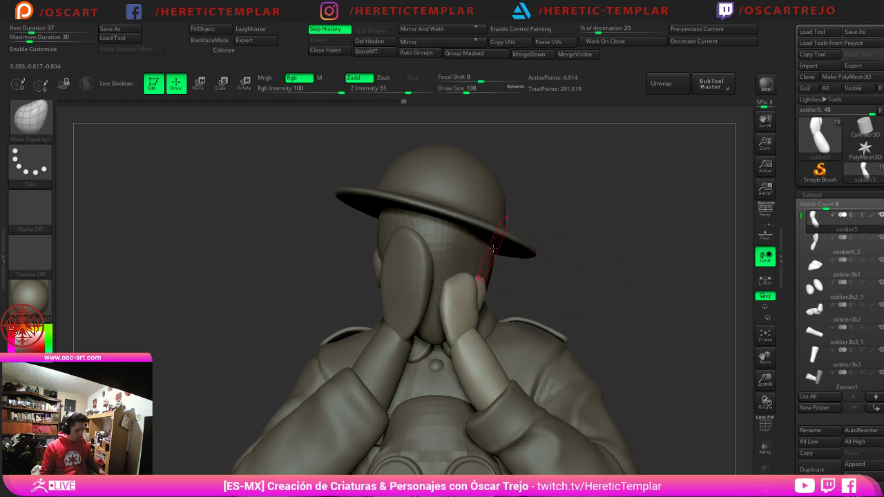
Step: Insert a primitive sphere at the inner upper corner of the figure's left palm as the base for a finger
key("b")
key("i")
key("p")
key("s")
mouse_move(455, 304)
left_mouse_down()
mouse_move(440, 299)
mouse_move(443, 306)
left_mouse_up()
Step: Shape the inserted sphere into an elongated finger with the Move brush and the transform gizmo
key("b")
key("m")
key("v")
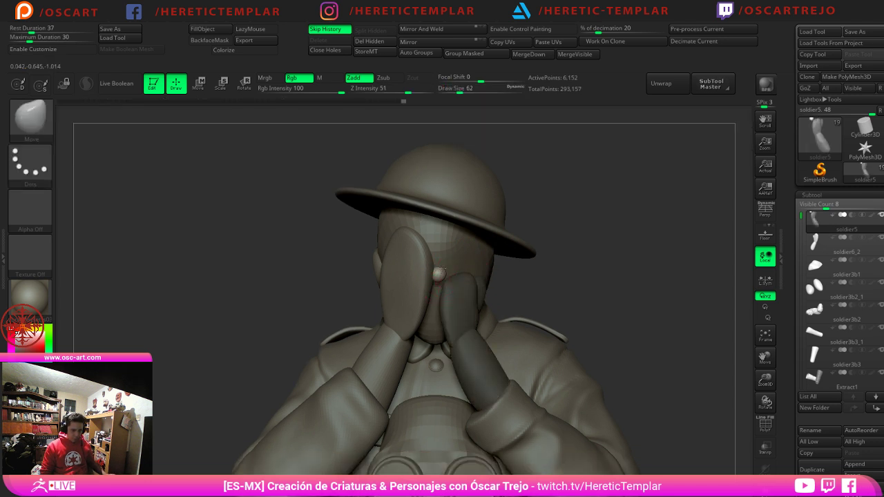
left_click_drag(441, 276, 442, 282)
mouse_move(560, 263)
left_mouse_down()
mouse_move(583, 269)
mouse_move(565, 272)
left_mouse_up()
key("w")
left_click_drag(475, 245, 499, 247)
left_click_drag(561, 252, 524, 256)
Step: Smooth the new finger and reposition it against the inner upper edge of the figure's left palm with the gizmo
key("q")
key("s")
left_click(462, 277)
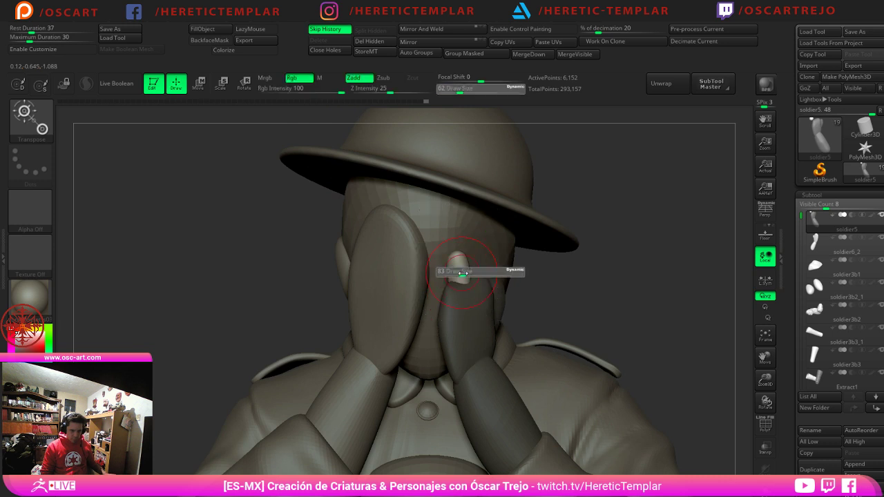
left_click_drag(462, 274, 462, 277, "shift")
key("w")
left_click_drag(582, 277, 542, 276)
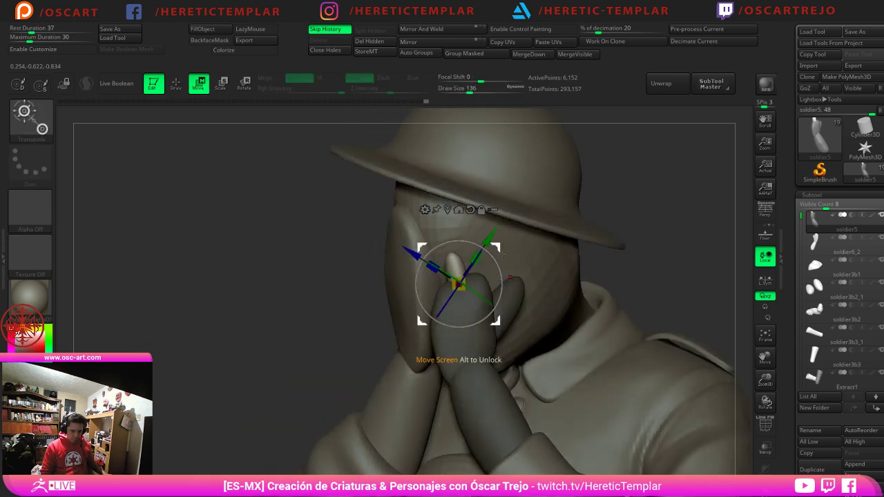
left_click_drag(500, 248, 474, 257)
left_click_drag(553, 250, 617, 245)
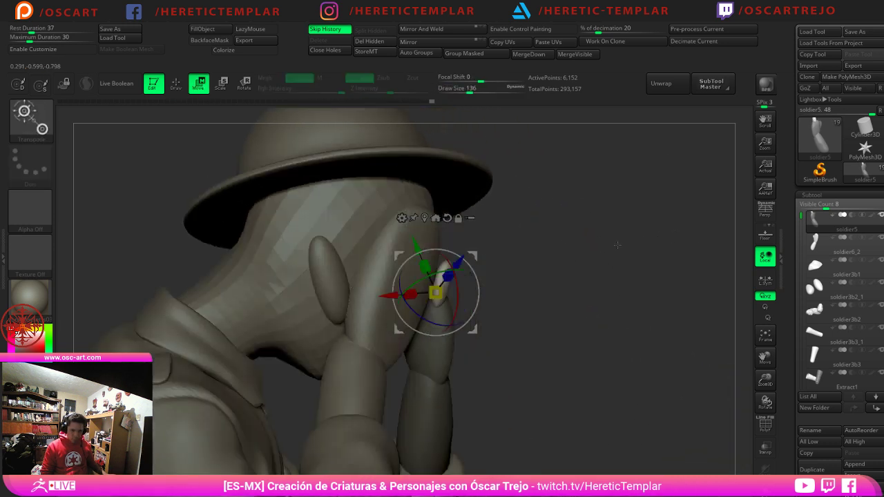
left_click_drag(473, 256, 480, 257)
left_click_drag(560, 251, 513, 252)
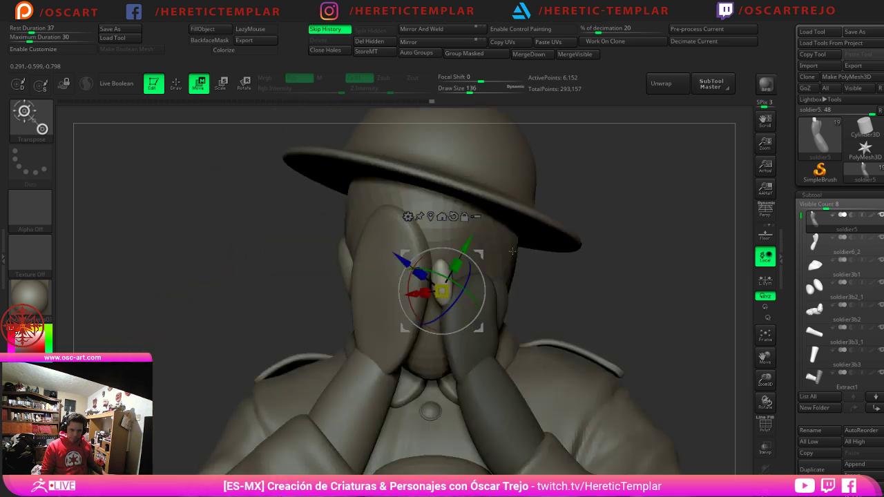
Step: Slim and tilt the new finger with the Move brush at draw size 97
key("q")
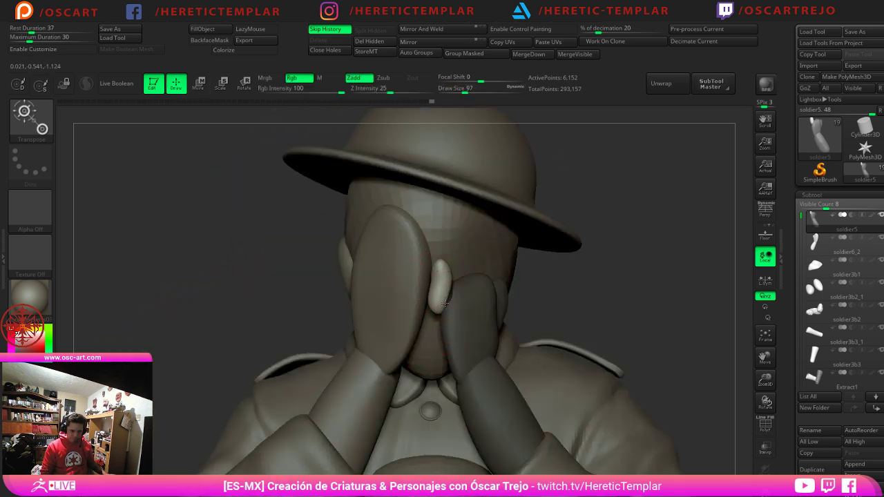
key("q")
left_click_drag(443, 301, 453, 285)
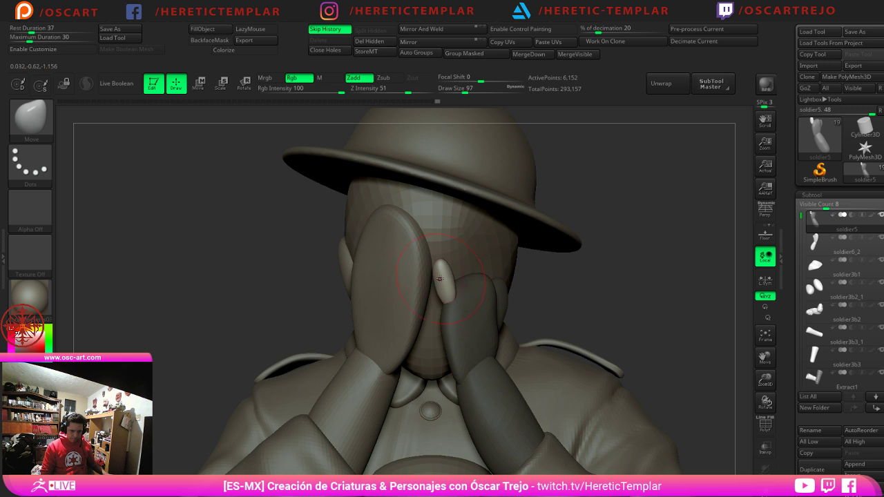
key("shift")
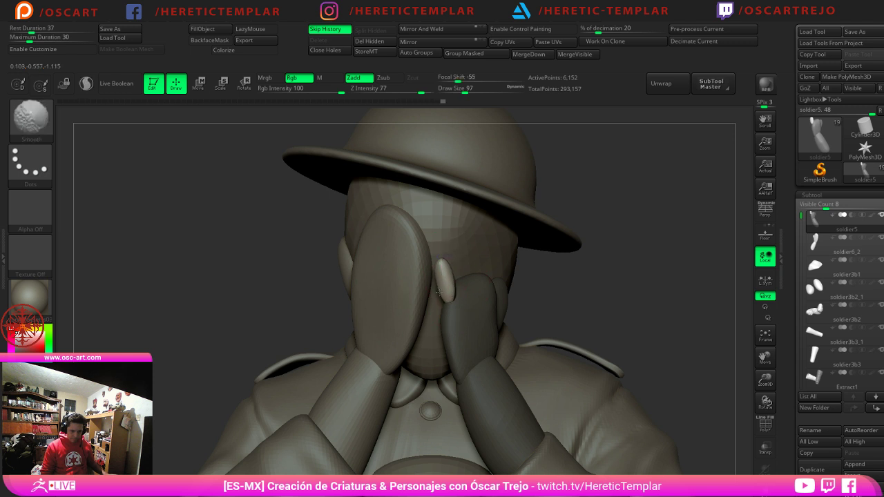
mouse_move(439, 293)
right_mouse_down()
mouse_move(298, 283)
mouse_move(475, 269)
right_mouse_up()
Step: Centre the transform gizmo on the finger and rotate the finger to align with the palm
key("w")
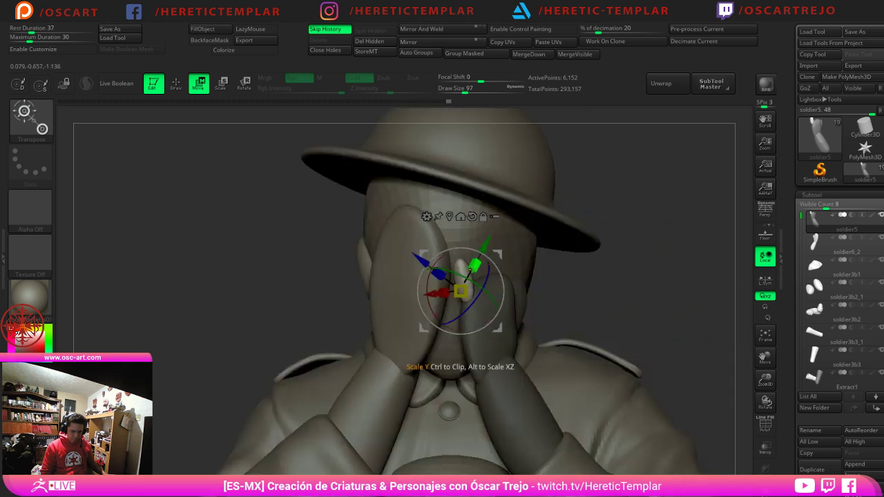
left_click(449, 217)
left_click(486, 207)
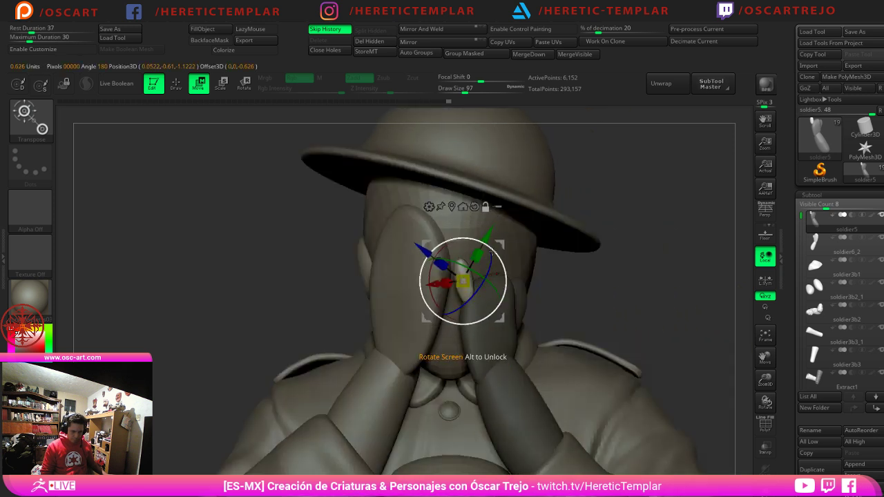
left_click_drag(491, 254, 479, 279)
right_click_drag(639, 274, 545, 270)
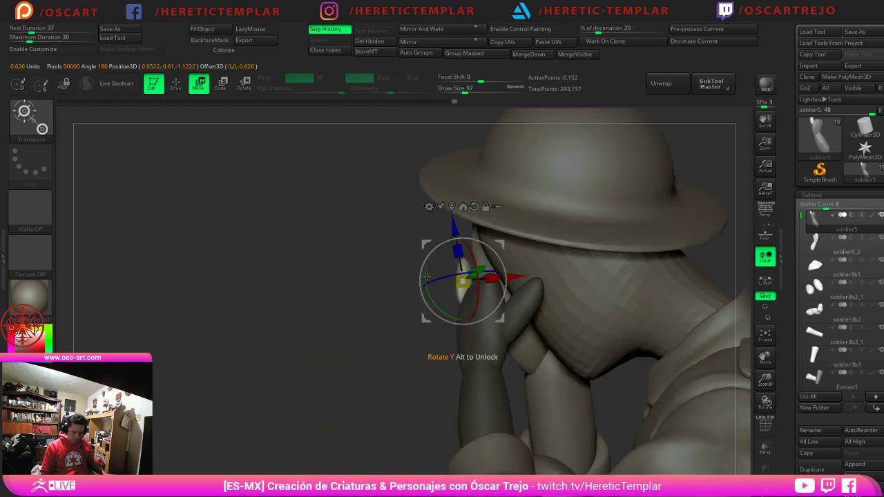
left_click_drag(511, 278, 517, 279)
right_click_drag(524, 280, 611, 279)
key("q")
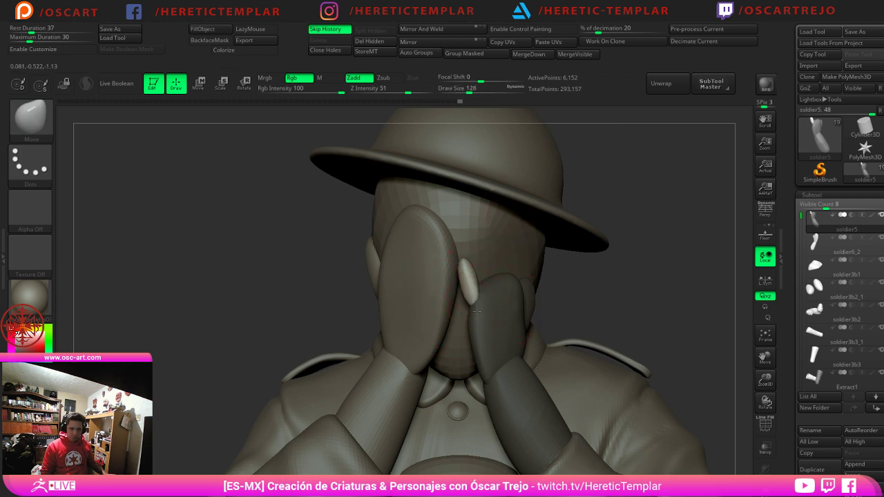
Step: Duplicate the finger three times along the palm's upper edge to form four fingers, and clear the mask
key("w")
left_click_drag(526, 268, 578, 255, "ctrl")
left_click_drag(643, 265, 608, 270)
key("q")
key("s")
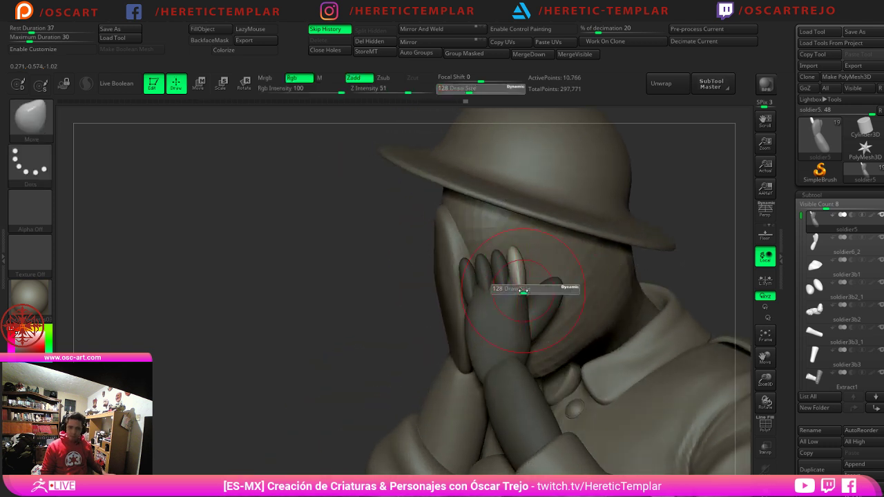
left_click(523, 291)
left_click_drag(688, 257, 742, 236)
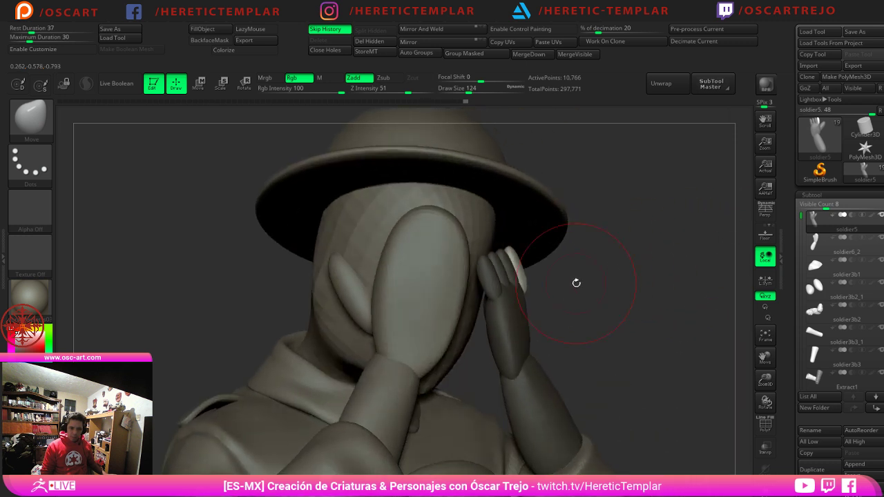
right_click_drag(540, 286, 639, 283)
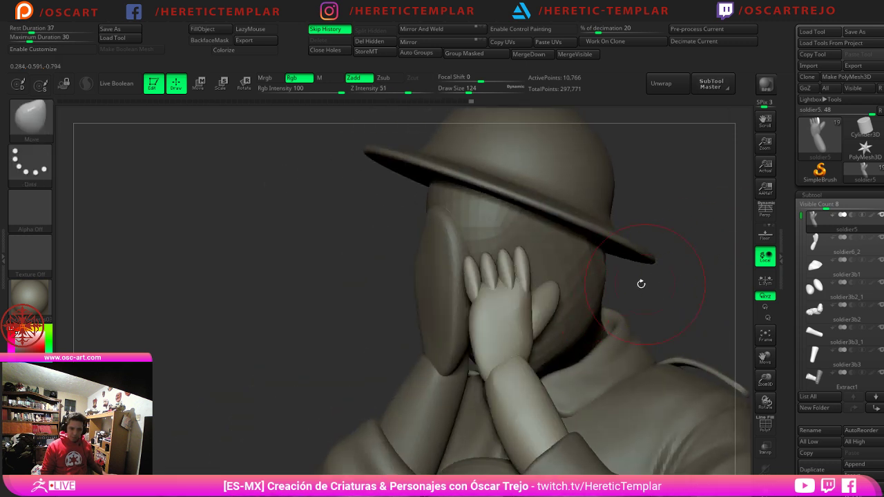
Step: Shorten the thumb of the figure's left hand with the Move Topological brush
left_click(471, 281, "ctrl+shift")
left_click(351, 221, "ctrl+shift")
left_click_drag(353, 224, 656, 282)
right_click_drag(656, 282, 589, 269)
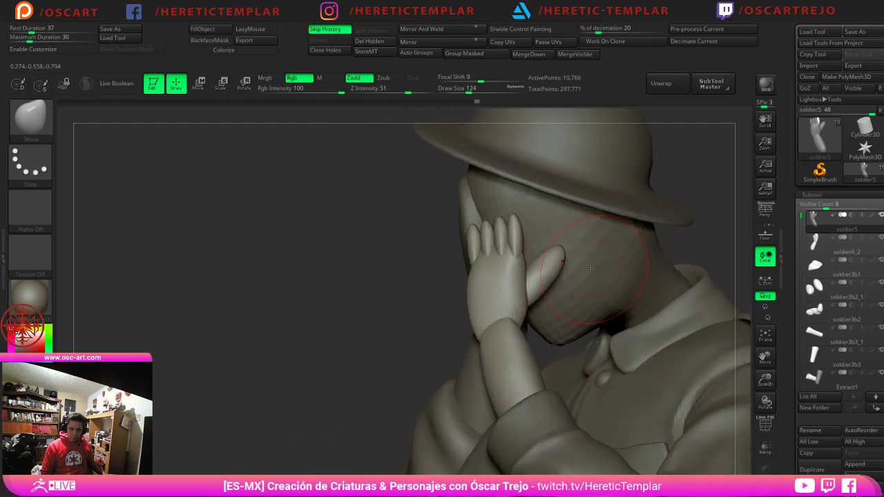
key("b")
key("m")
key("t")
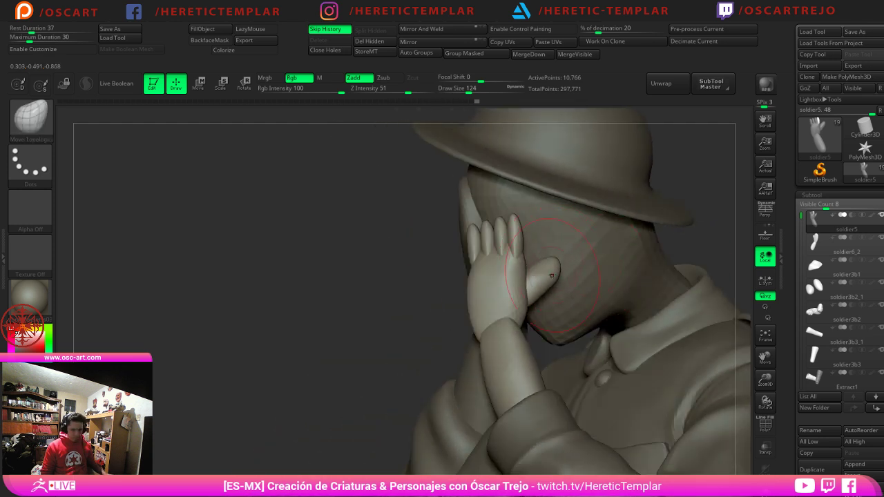
left_click_drag(555, 276, 554, 280, "shift")
key("ctrl+z")
key("ctrl+shift+z")
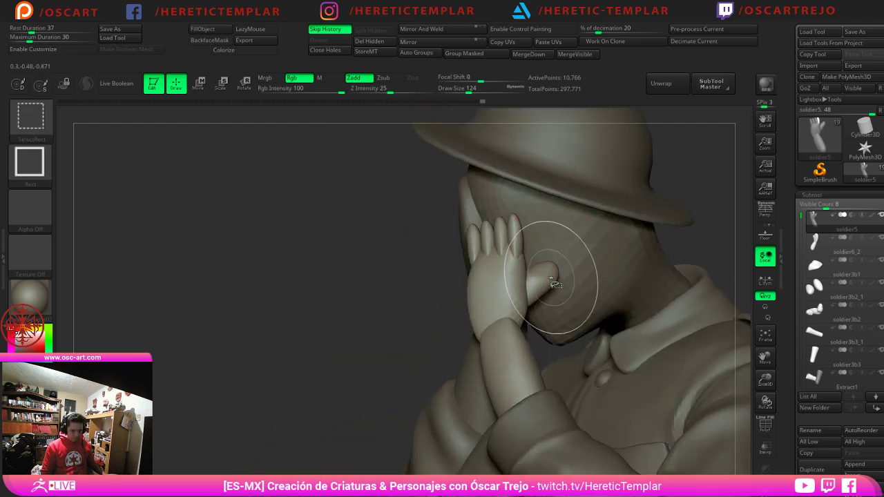
key("ctrl+z")
Step: Isolate the left thumb, smooth its surface, and show the whole arm again
left_click(551, 277, "ctrl+shift")
mouse_move(539, 277)
left_mouse_down("shift")
mouse_move(528, 280)
mouse_move(548, 277)
mouse_move(535, 308)
mouse_move(538, 300)
left_mouse_up("shift")
left_click(689, 241, "ctrl+shift")
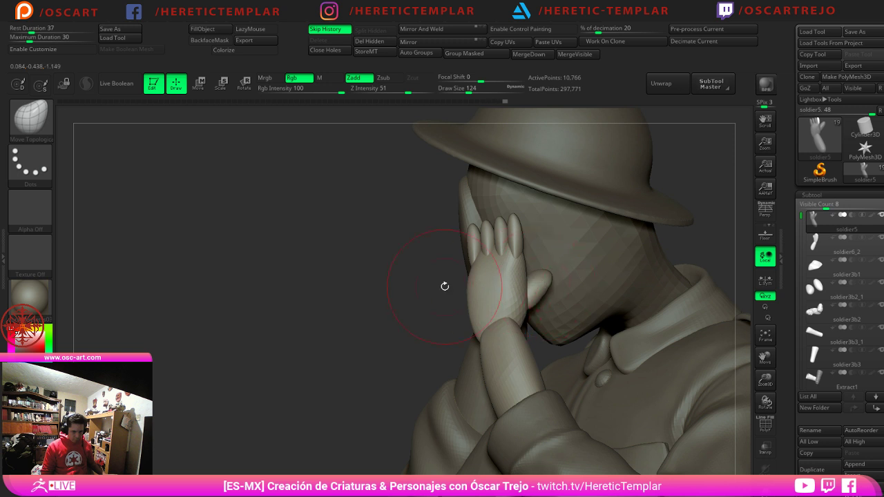
mouse_move(444, 286)
left_mouse_down("alt")
mouse_move(359, 298)
mouse_move(389, 300)
left_mouse_up("alt")
left_click_drag(650, 262, 572, 301)
left_click_drag(373, 308, 304, 297)
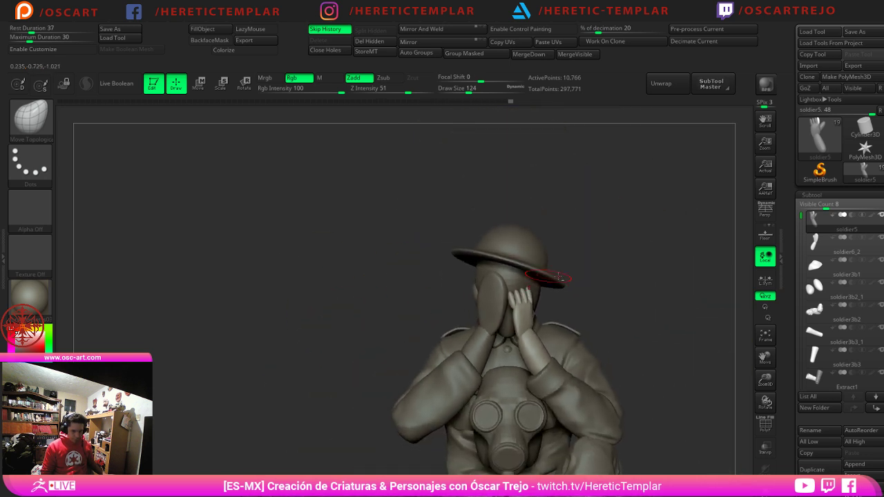
left_click_drag(577, 269, 550, 264)
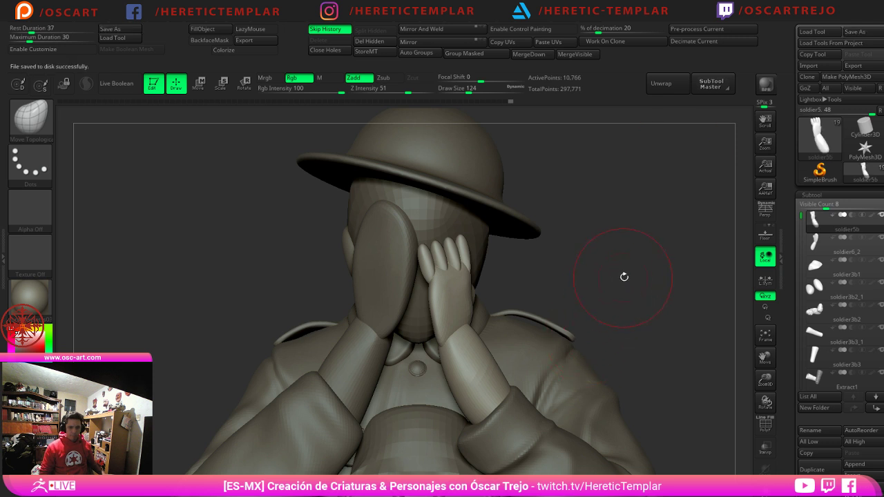
Step: Smooth and reshape the left forearm and the base of the palm with the Move Topological brush
left_click_drag(624, 277, 623, 300, "alt")
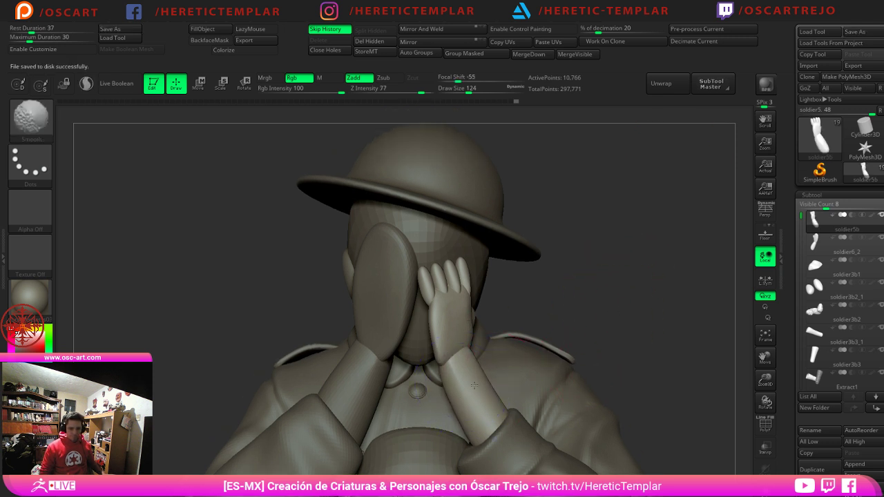
left_click_drag(472, 393, 466, 376, "shift")
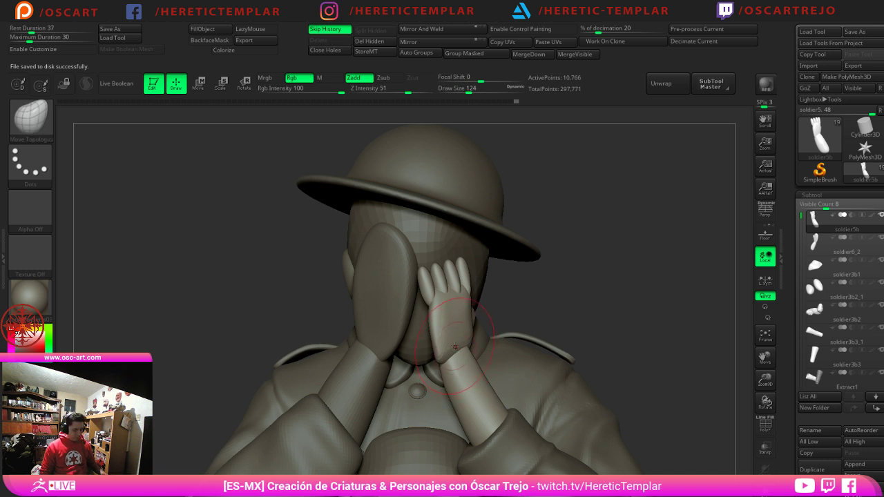
left_click_drag(449, 360, 429, 334, "shift")
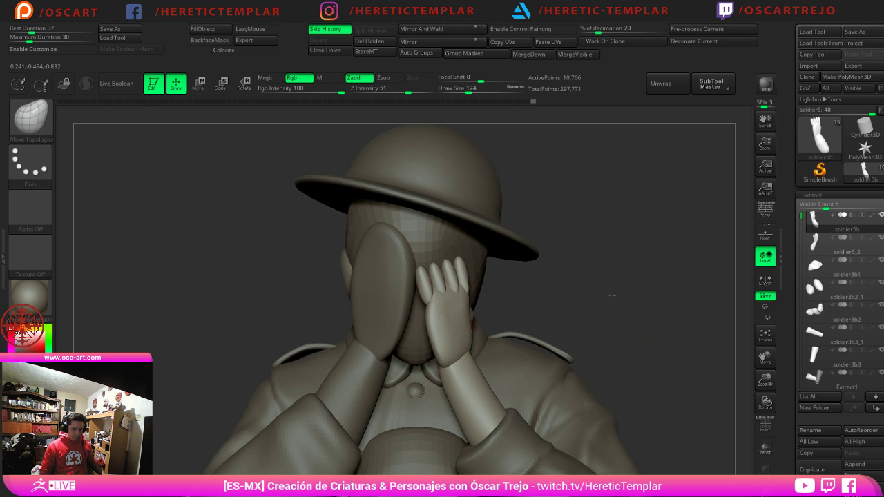
left_click_drag(612, 297, 598, 277, "alt")
left_click_drag(598, 277, 549, 299)
left_click_drag(357, 367, 394, 362)
key("ctrl+z")
Step: Auto-group the left arm by topology continuity and mask everything except the innermost finger
mouse_move(555, 345)
left_mouse_down("alt")
mouse_move(548, 318)
mouse_move(557, 292)
mouse_move(541, 271)
mouse_move(560, 282)
mouse_move(590, 327)
mouse_move(607, 251)
mouse_move(612, 311)
mouse_move(598, 284)
mouse_move(593, 291)
mouse_move(620, 247)
left_mouse_up("alt")
mouse_move(608, 185)
left_mouse_down("alt")
mouse_move(637, 260)
mouse_move(594, 205)
mouse_move(625, 288)
left_mouse_up("alt")
left_click_drag(602, 221, 606, 342, "alt")
left_click(413, 54)
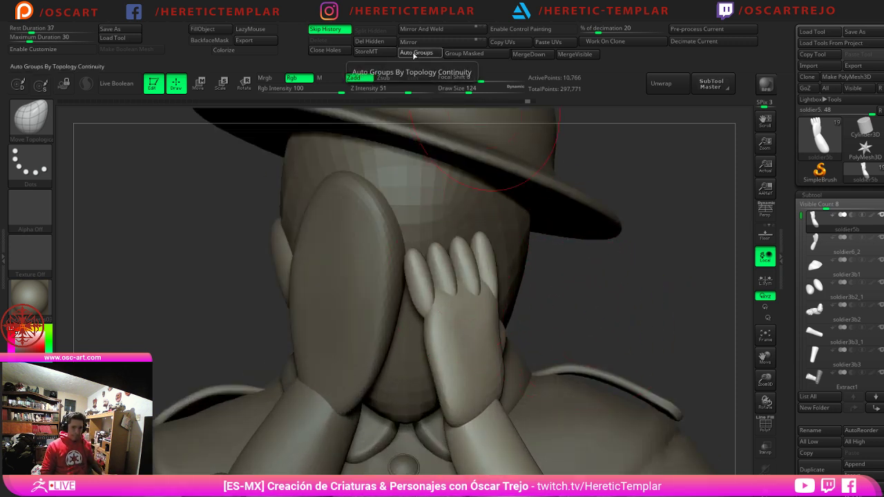
left_click(411, 282, "ctrl+shift")
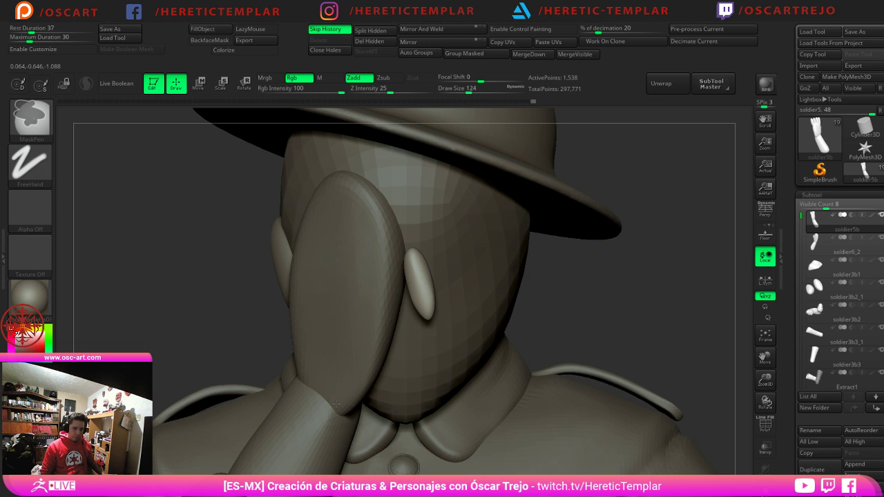
left_click_drag(646, 344, 323, 188, "ctrl")
left_click(659, 305, "ctrl+shift")
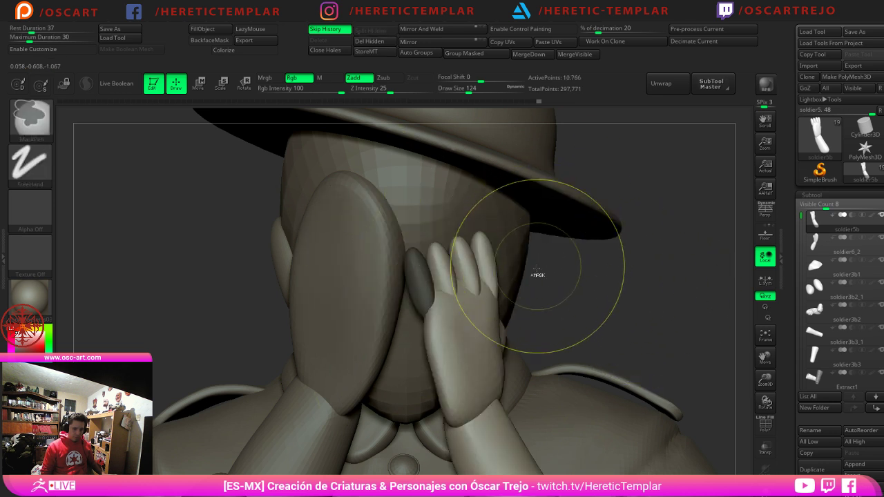
left_click(509, 296, "ctrl")
Step: Centre the gizmo on the unmasked innermost finger and shift and tilt it outward from the palm
key("w")
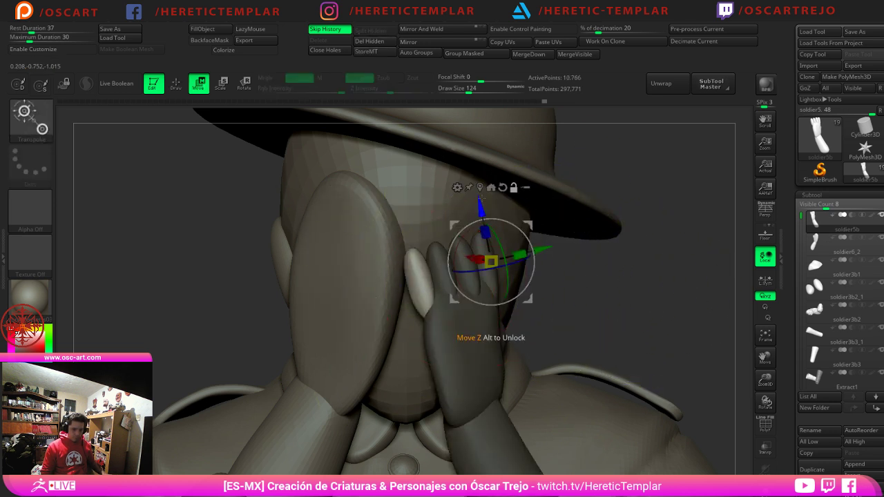
left_click(481, 187, "alt")
left_click_drag(412, 230, 426, 262, "alt")
left_click_drag(398, 289, 397, 289)
key("q")
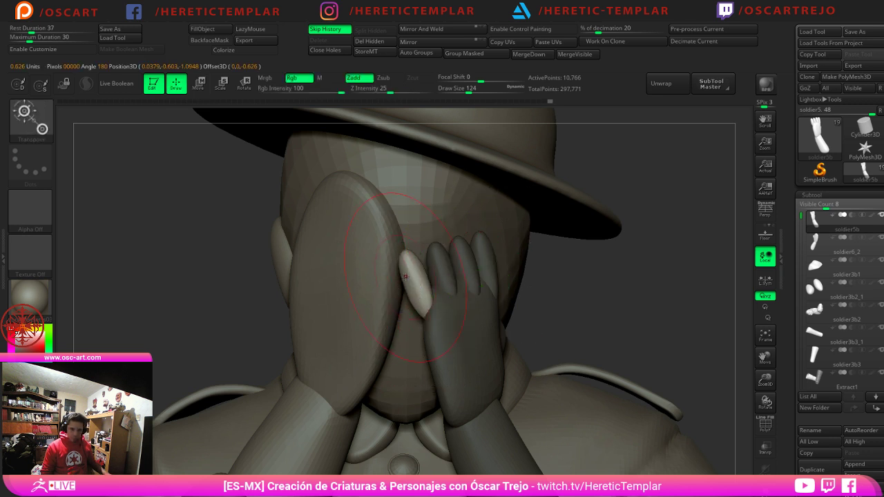
Step: Shorten and slim the innermost finger with the Move brush at draw size 74, and clear the mask
key("s")
left_click(407, 266)
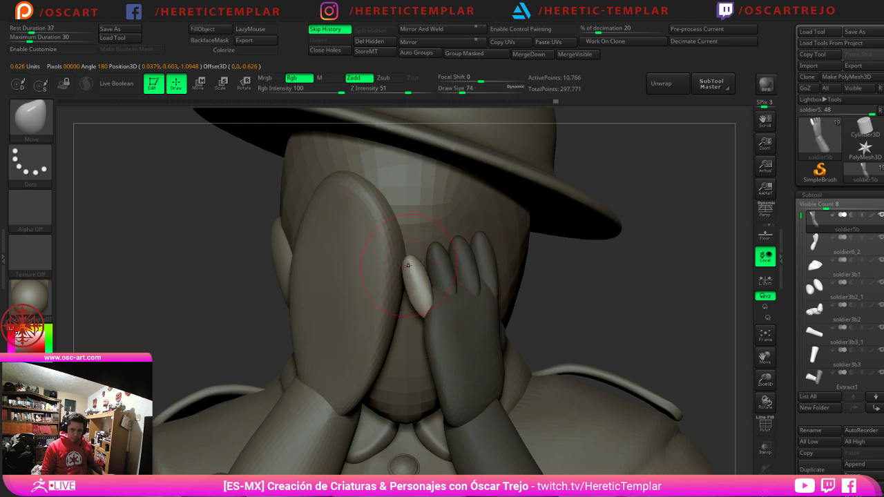
left_click(580, 284, "ctrl")
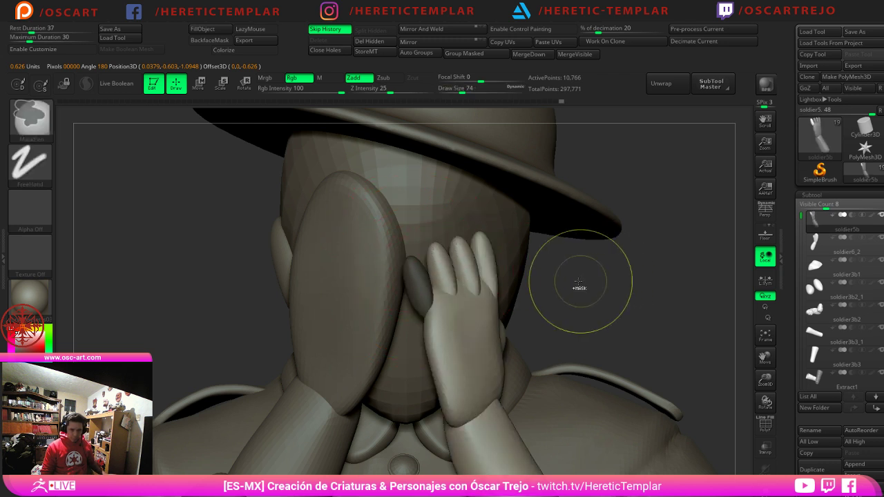
left_click(436, 269, "ctrl+shift")
left_click(532, 290, "ctrl+shift")
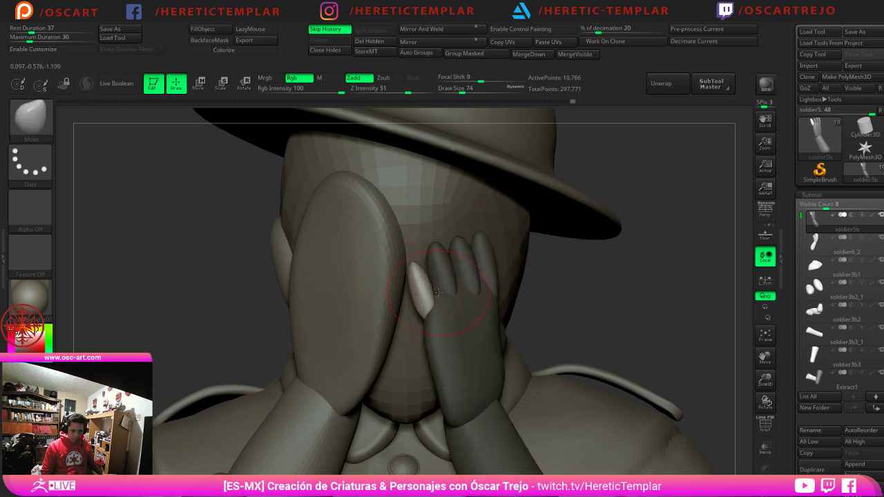
left_click(573, 276, "ctrl")
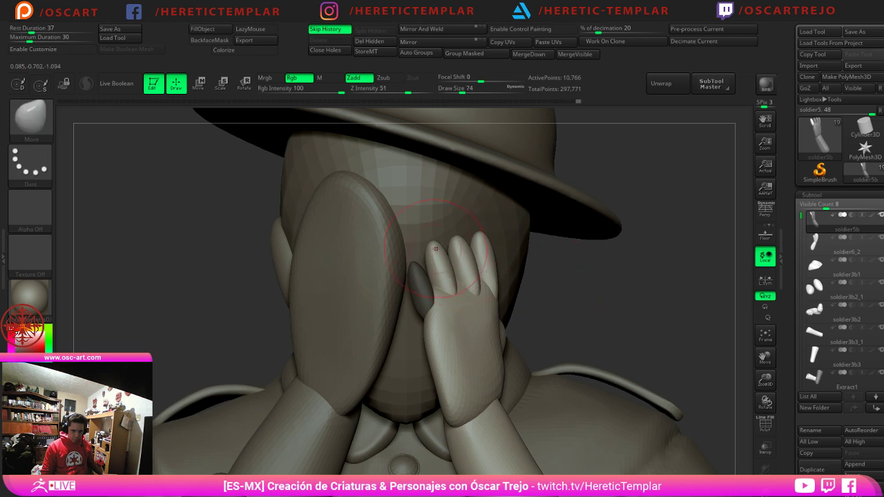
left_click_drag(605, 279, 612, 295, "ctrl")
left_click_drag(599, 286, 595, 268)
left_click_drag(536, 283, 513, 306)
Step: Isolate the four fingers, mask them, restore the full arm, and invert the mask so only the fingers stay editable
left_click(449, 333, "ctrl+shift")
left_click(466, 265, "ctrl+shift")
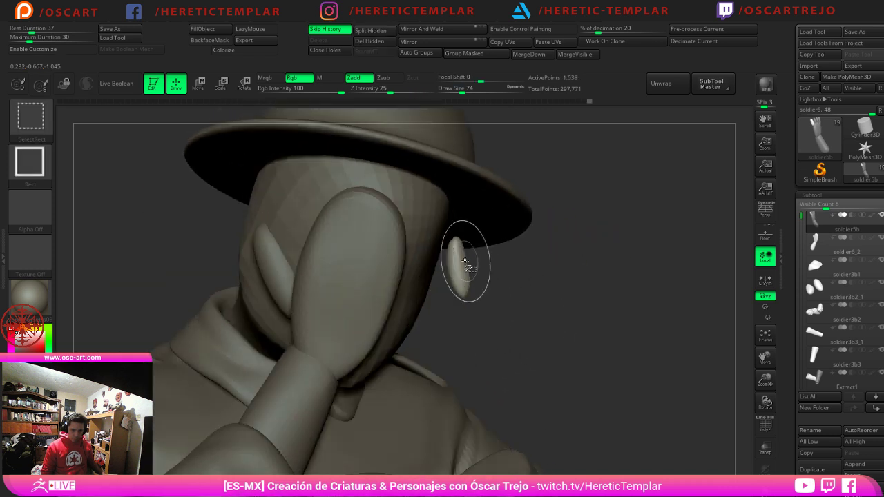
left_click_drag(483, 260, 474, 280, "ctrl+shift")
left_click(454, 269, "ctrl+shift")
left_click(438, 268, "ctrl+shift")
left_click(428, 278, "ctrl+shift")
left_click_drag(605, 215, 409, 321, "ctrl")
left_click(587, 302, "ctrl+shift")
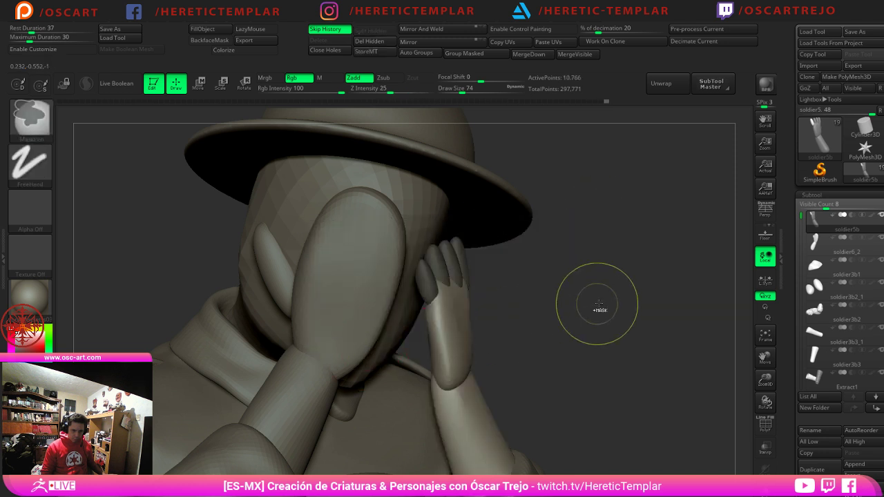
left_click(596, 304, "ctrl")
left_click_drag(569, 283, 529, 266)
Step: Duplicate the four fingers upward as a second row of segments and align them with the first row
key("w")
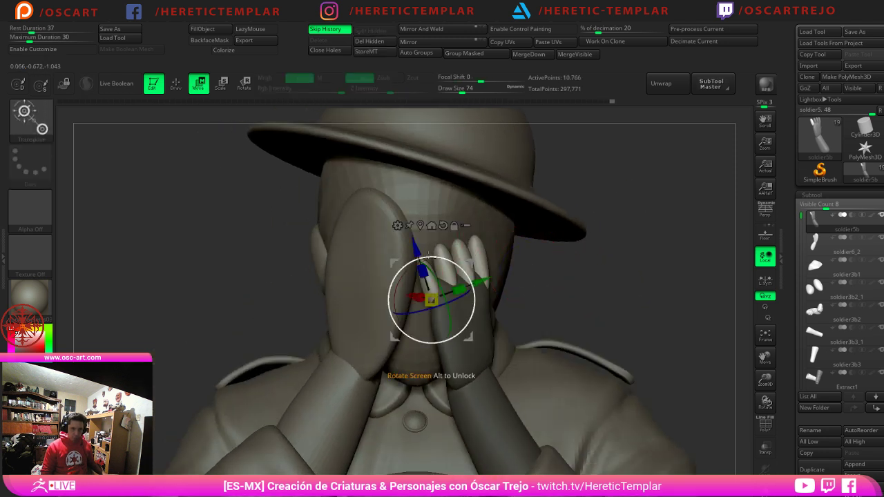
left_click_drag(416, 249, 402, 202, "ctrl")
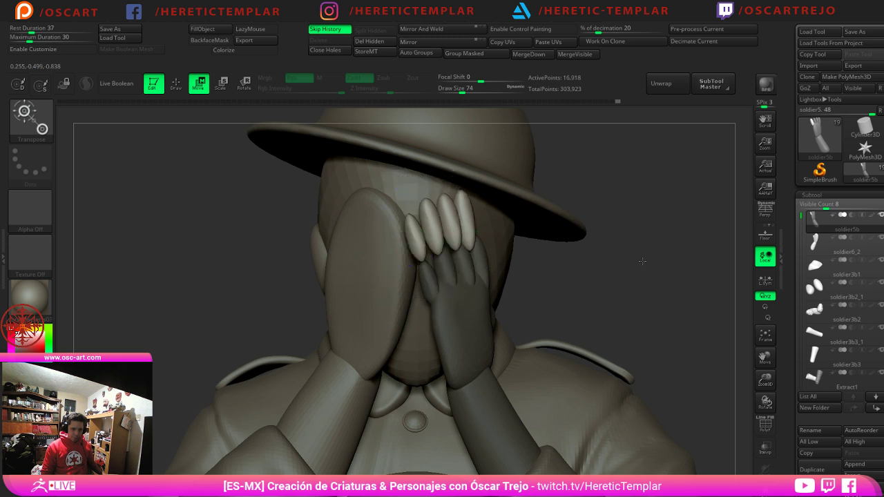
left_click_drag(643, 261, 513, 249)
left_click_drag(340, 312, 359, 308)
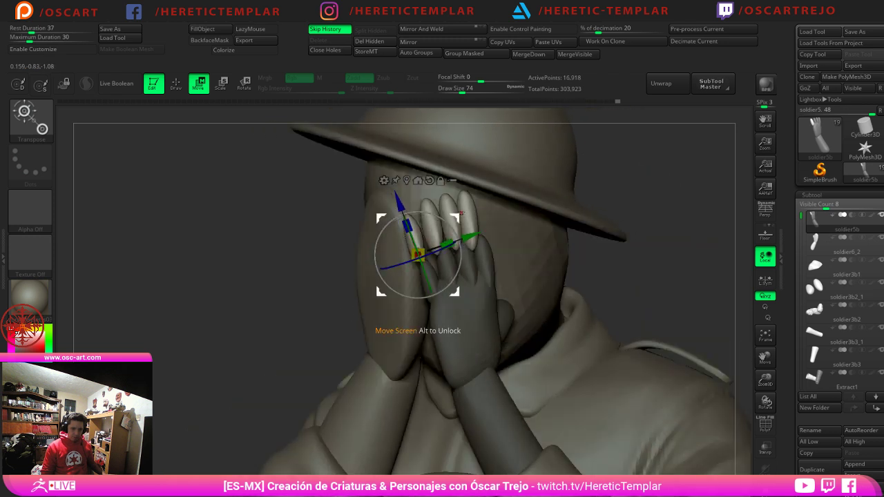
left_click_drag(461, 214, 469, 217)
left_click_drag(266, 280, 369, 280)
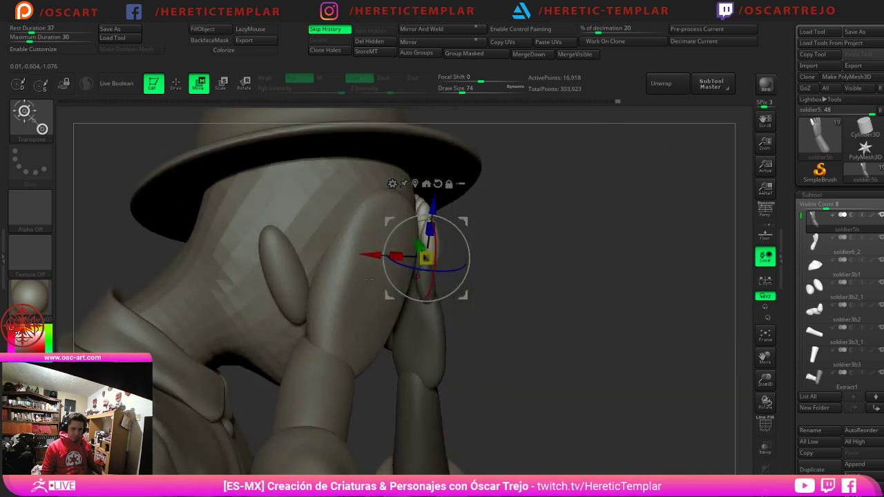
left_click_drag(468, 222, 462, 231)
left_click_drag(561, 239, 467, 241)
Step: Taper and smooth the upper finger segments with the Move brush at draw size 145, and clear the mask
key("q")
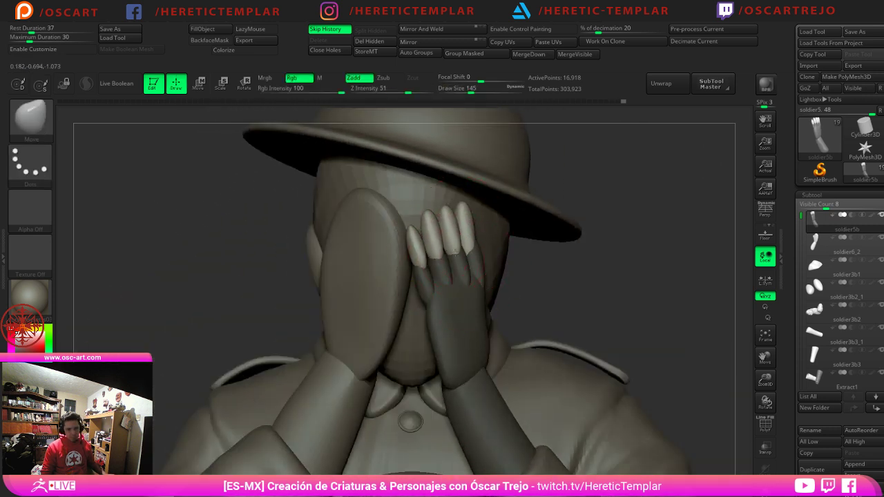
right_click_drag(461, 247, 473, 295)
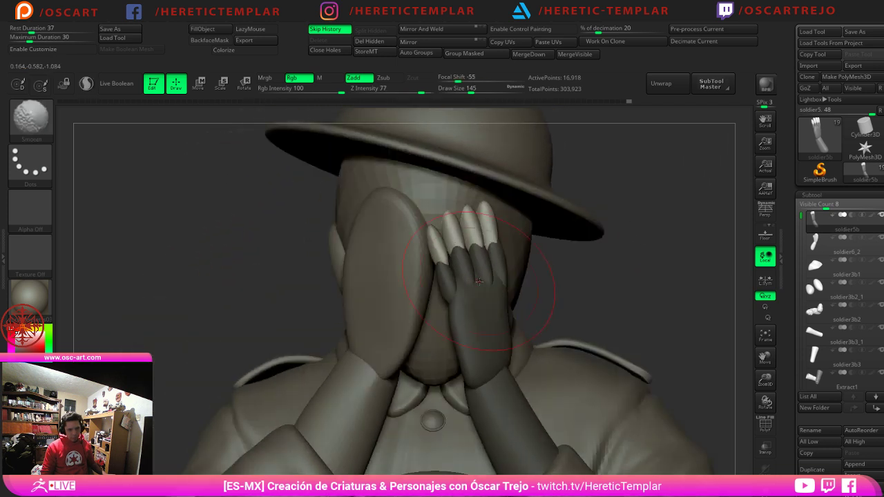
right_click_drag(579, 294, 598, 258, "ctrl")
left_click_drag(607, 252, 643, 258, "ctrl")
mouse_move(643, 259)
right_mouse_down()
mouse_move(661, 258)
mouse_move(596, 260)
mouse_move(649, 241)
mouse_move(633, 231)
mouse_move(633, 257)
mouse_move(593, 250)
mouse_move(529, 270)
right_mouse_up()
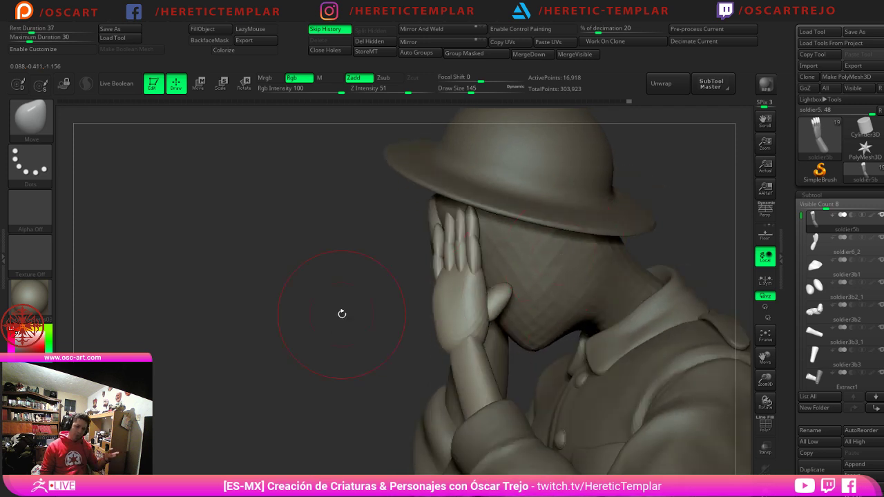
right_click_drag(342, 314, 567, 240)
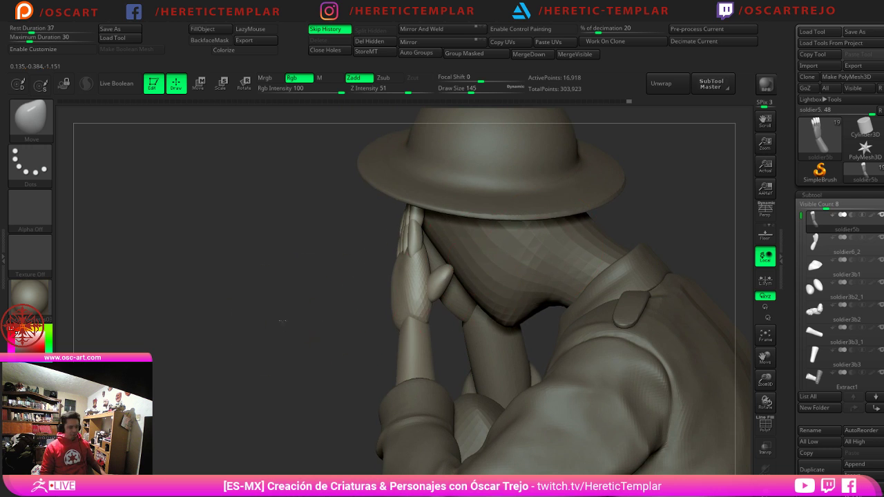
Step: Isolate and mask the thumb, show the whole arm, and invert the mask so only the thumb stays editable
right_click_drag(282, 320, 308, 341, "ctrl")
left_click(452, 310, "ctrl+shift")
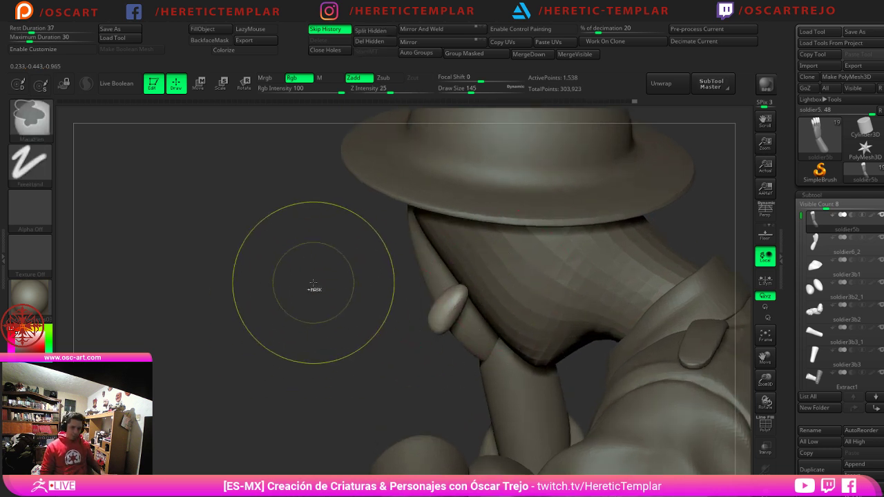
left_click_drag(326, 281, 501, 386, "ctrl")
left_click(332, 385, "ctrl+shift")
left_click(284, 384, "ctrl")
Step: Duplicate the thumb with the gizmo and place the copy at its tip as a second segment
right_click_drag(284, 384, 345, 331)
key("w")
left_click(349, 194)
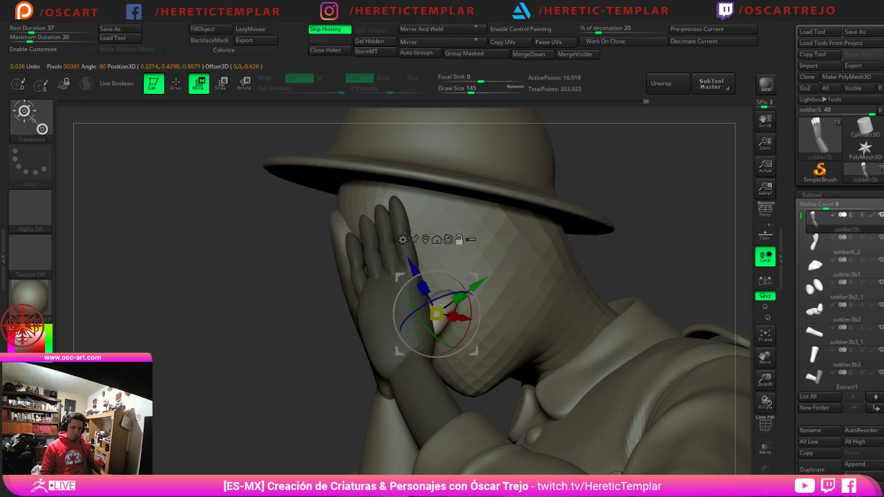
right_click_drag(495, 247, 594, 231)
mouse_move(477, 227)
right_mouse_down()
mouse_move(513, 294)
mouse_move(489, 290)
right_mouse_up()
Step: Slim and smooth the thumb's tip segment with the Move brush, using draw sizes 136 and 124, and clear the mask
key("q")
key("bracketleft")
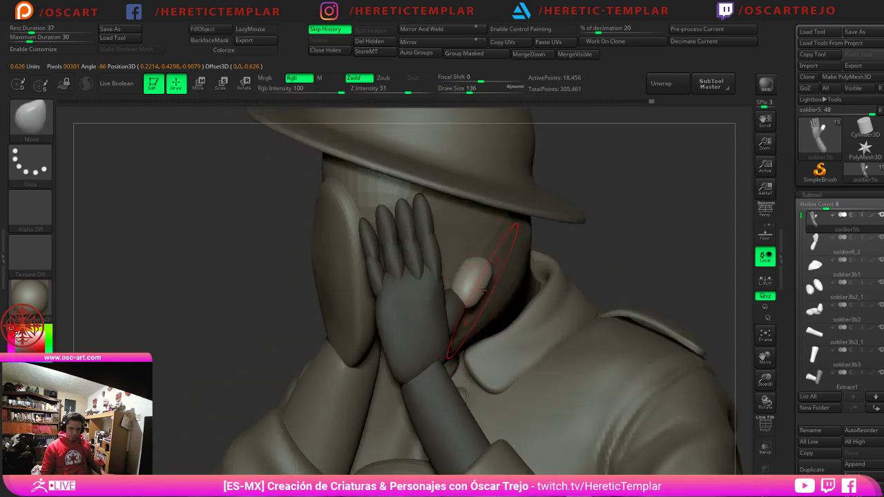
key("shift")
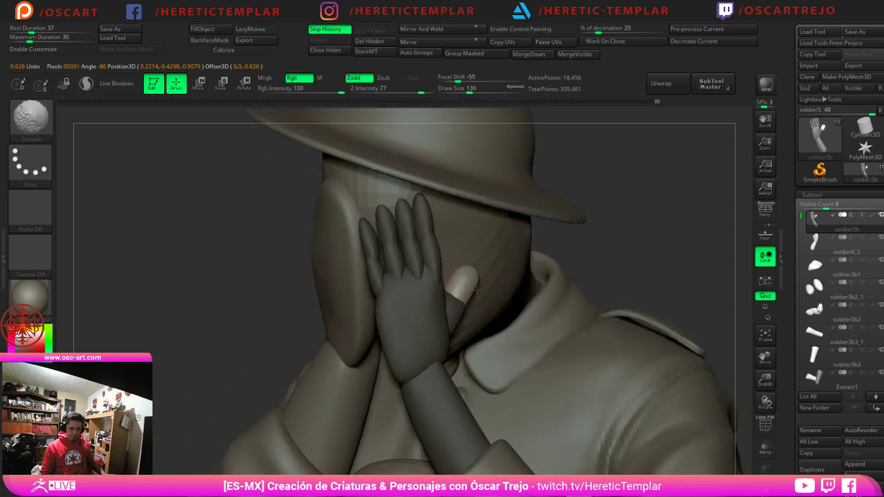
left_click_drag(471, 293, 470, 284, "shift")
right_click_drag(517, 268, 480, 295)
key("bracketleft")
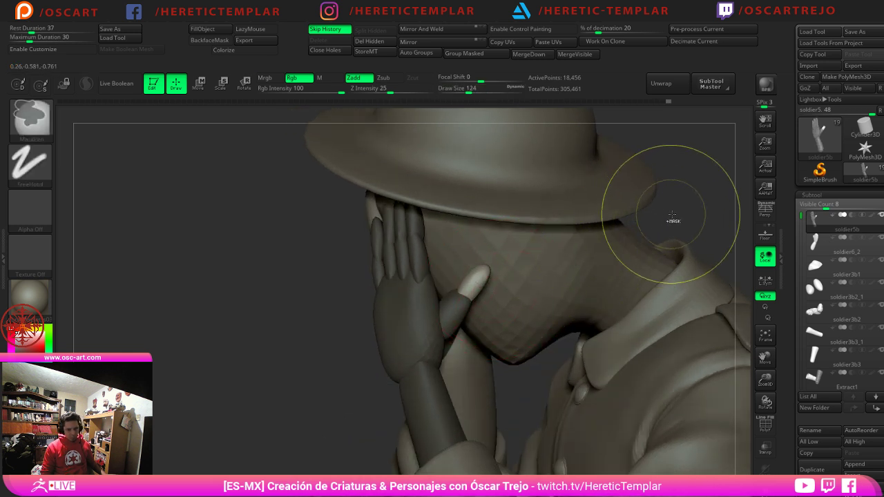
left_click_drag(676, 211, 670, 221, "ctrl")
mouse_move(671, 221)
right_mouse_down("ctrl")
mouse_move(667, 197)
mouse_move(675, 201)
mouse_move(654, 226)
right_mouse_up("ctrl")
mouse_move(640, 254)
right_mouse_down("ctrl")
mouse_move(606, 227)
mouse_move(624, 251)
mouse_move(588, 203)
mouse_move(635, 245)
mouse_move(563, 243)
right_mouse_up("ctrl")
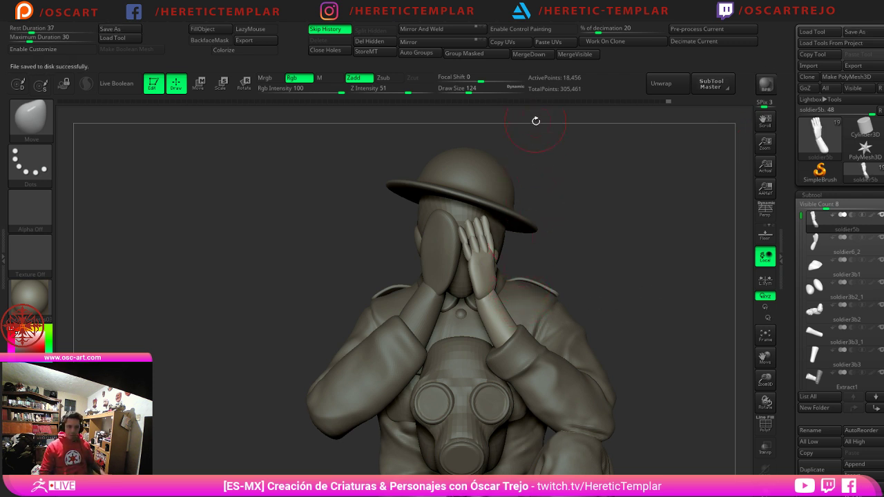
Step: Mirror the finished forearm and hand to the opposite side of the figure
left_click(420, 42)
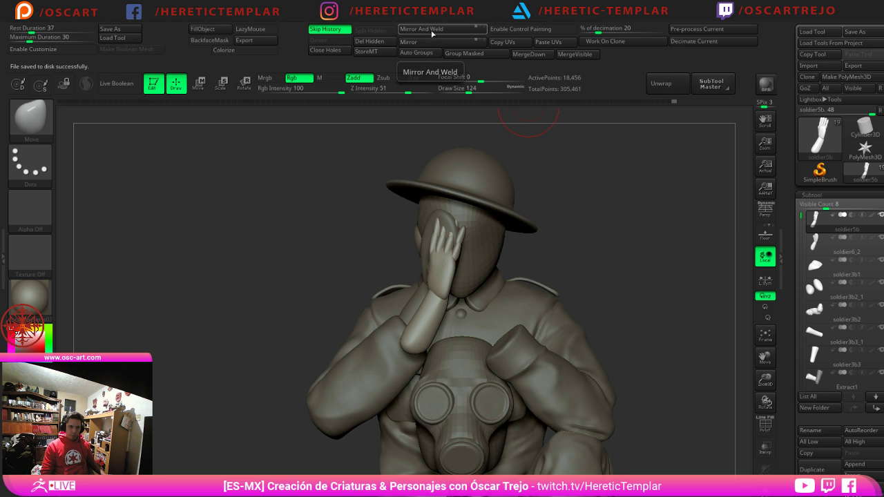
Step: Undo the mirroring of the finished forearm and hand, duplicate that part, and mirror the copy to the opposite side
left_click(432, 29)
key("ctrl+z")
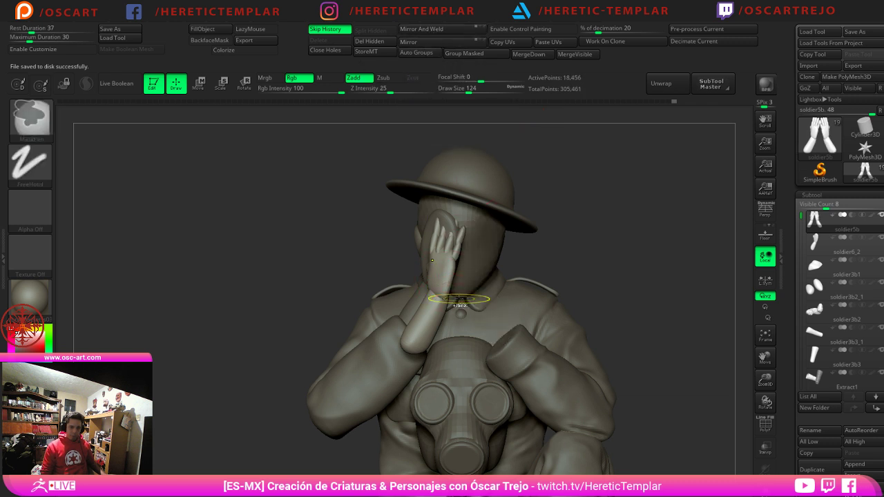
key("ctrl+shift+z")
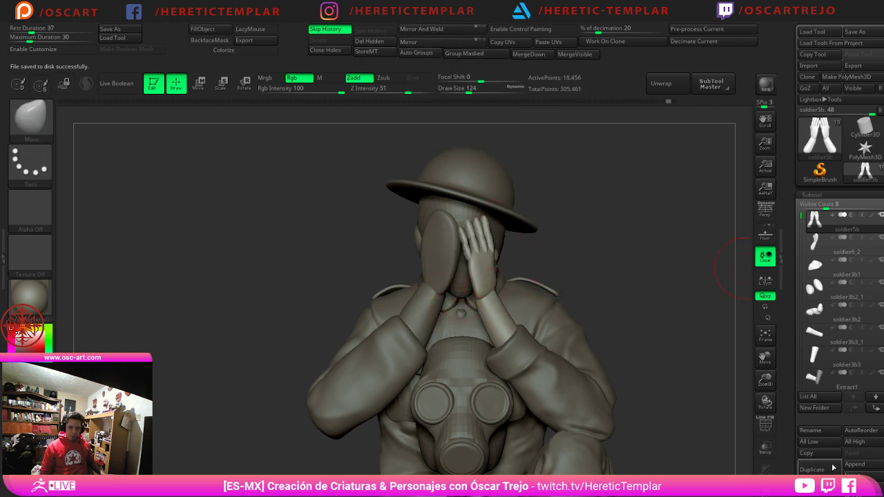
left_click(813, 470)
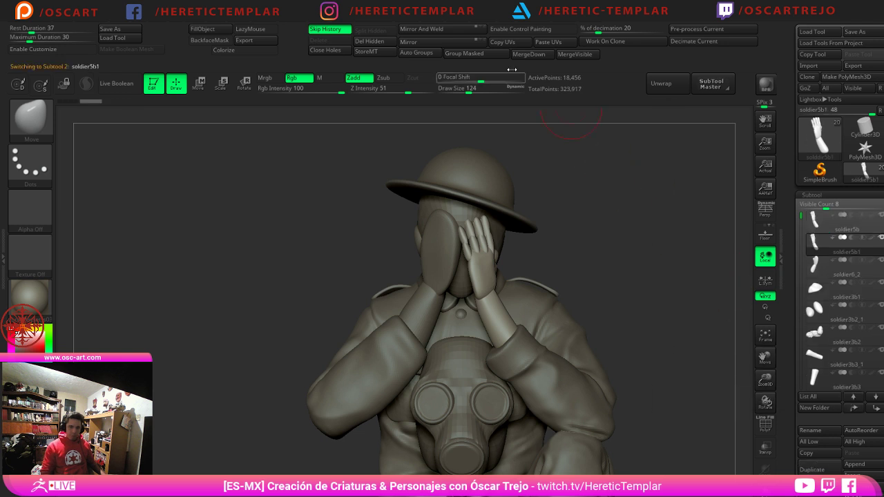
left_click(420, 42)
Step: Move the mirrored forearm and hand copy back towards the face
left_click_drag(572, 245, 639, 251, "shift")
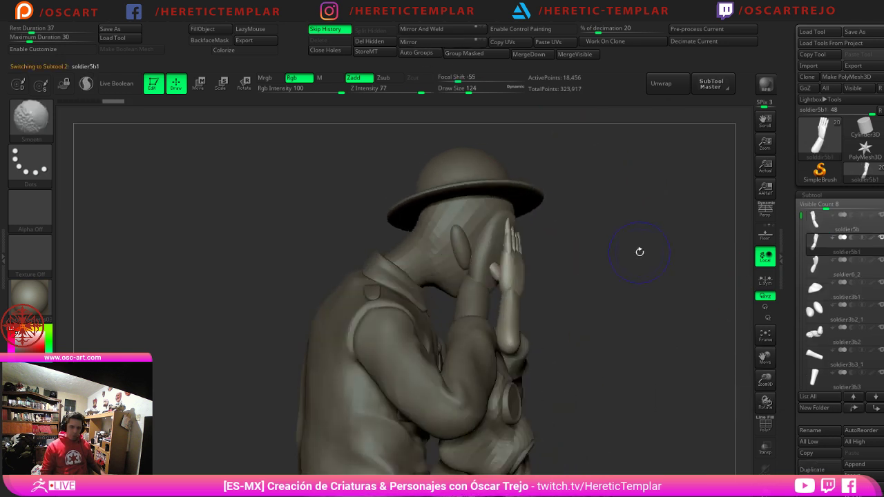
key("w")
left_click_drag(520, 219, 486, 213)
left_click_drag(613, 252, 522, 262)
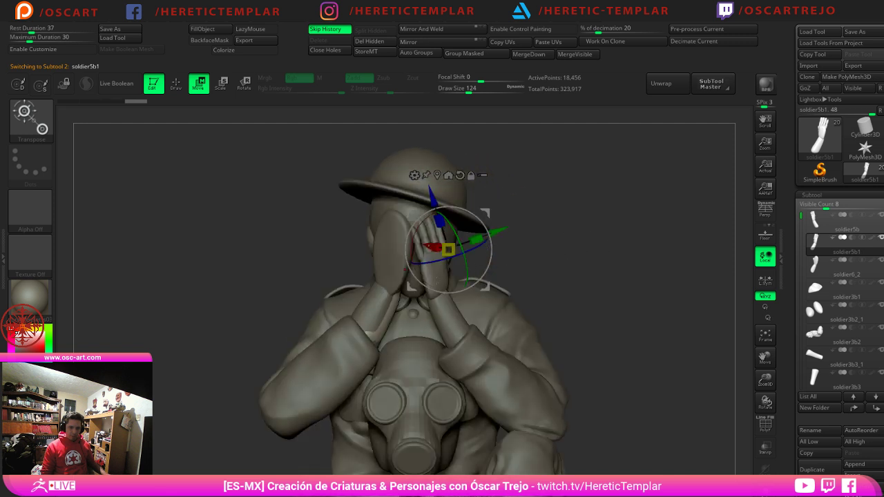
key("q")
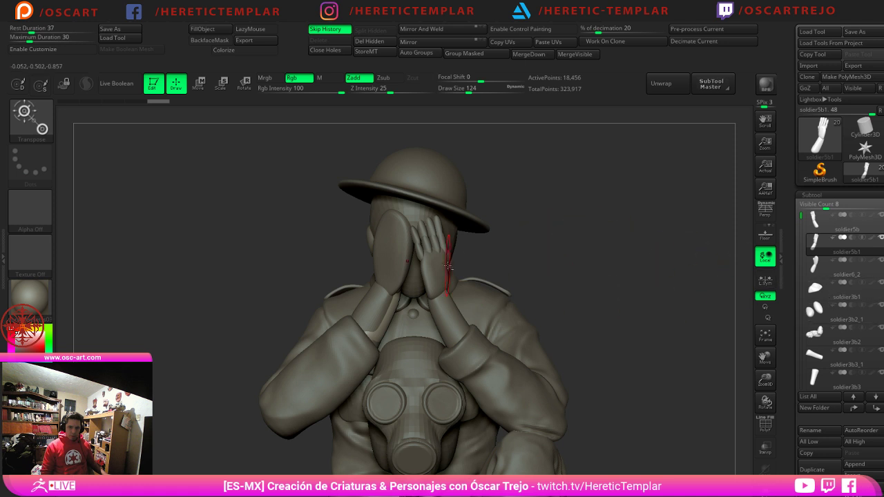
Step: Hide the old mitten-shaped hand and its forearm, and select the mirrored copy that replaces them
left_click(406, 256, "alt")
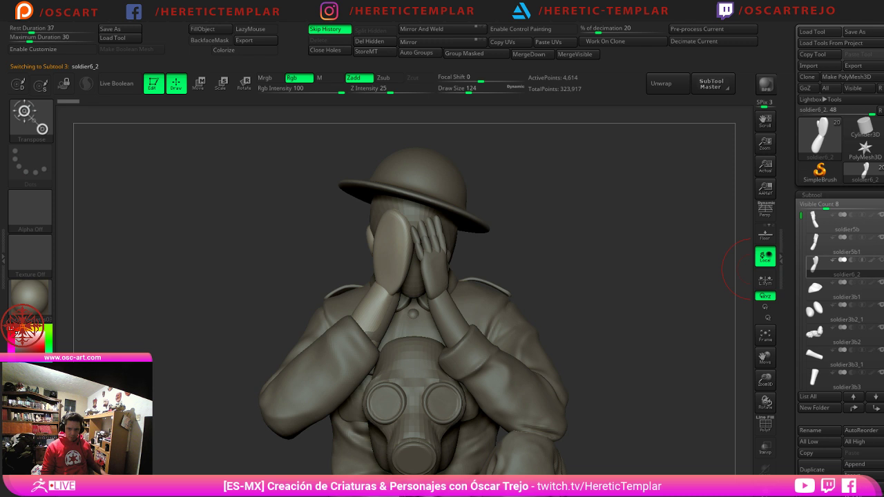
left_click(817, 232)
left_click_drag(567, 247, 525, 276)
left_click(375, 288, "alt")
Step: Reposition the mirrored hand with the gizmo so it lies against the face in front and side view
key("w")
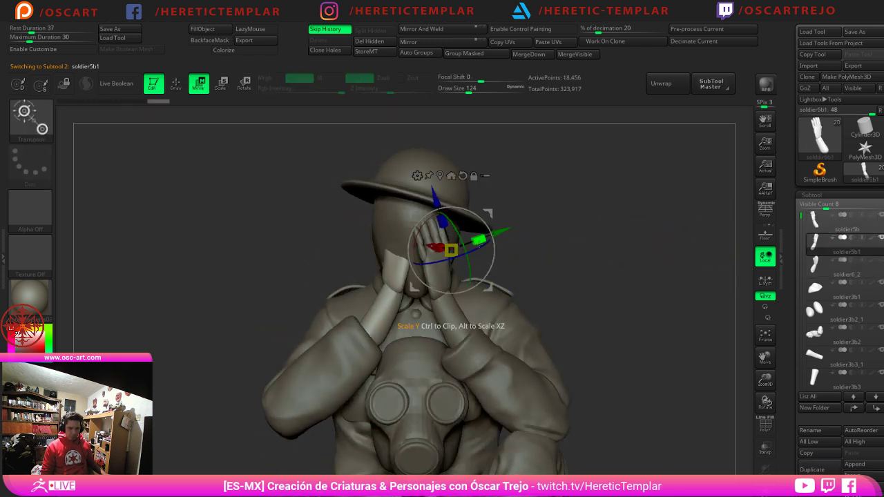
left_click_drag(494, 214, 480, 223)
left_click_drag(272, 249, 335, 253)
left_click_drag(475, 223, 493, 249)
left_click_drag(600, 243, 531, 245)
left_click_drag(491, 222, 504, 215)
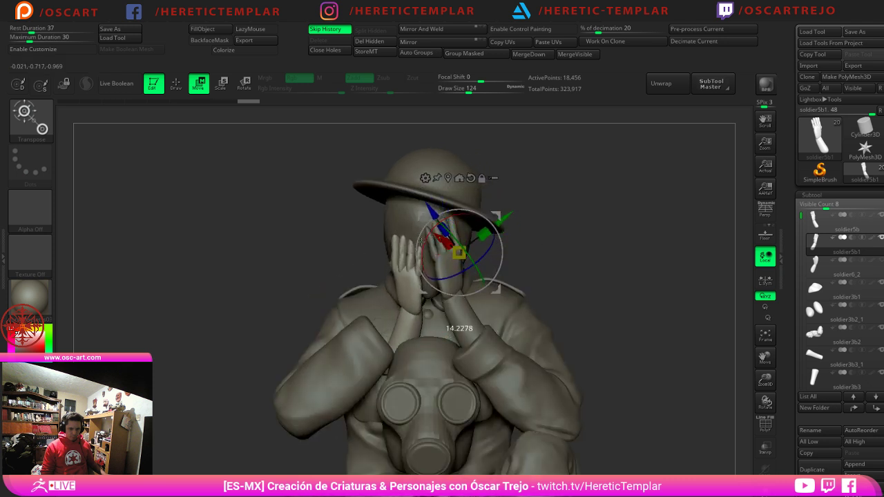
left_click_drag(494, 213, 495, 202)
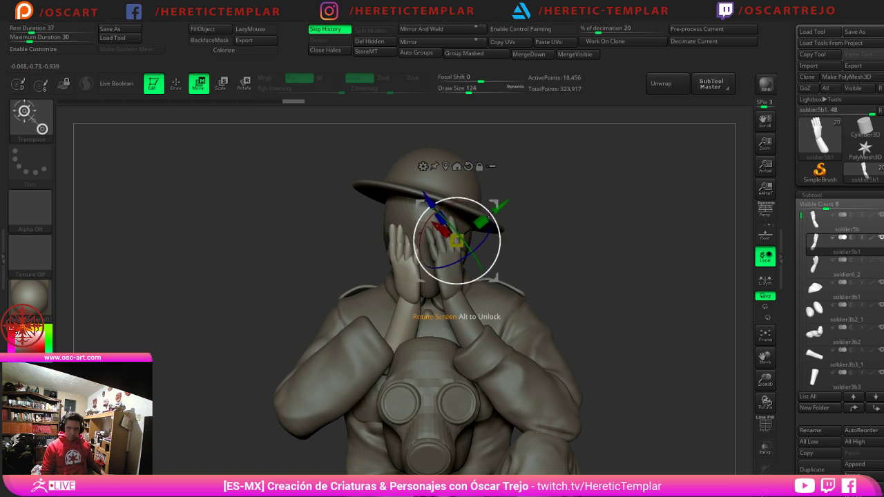
key("ctrl+z")
key("ctrl+z")
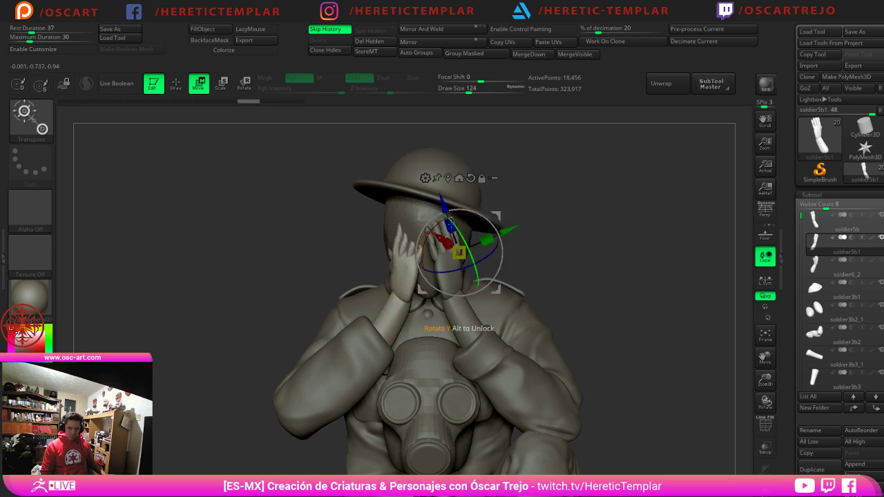
Step: Shift the mirrored hand inward over the face and rotate it to line up with its sleeve opening
left_click_drag(235, 261, 298, 258)
left_click_drag(413, 238, 422, 241)
left_click_drag(578, 252, 538, 255)
key("q")
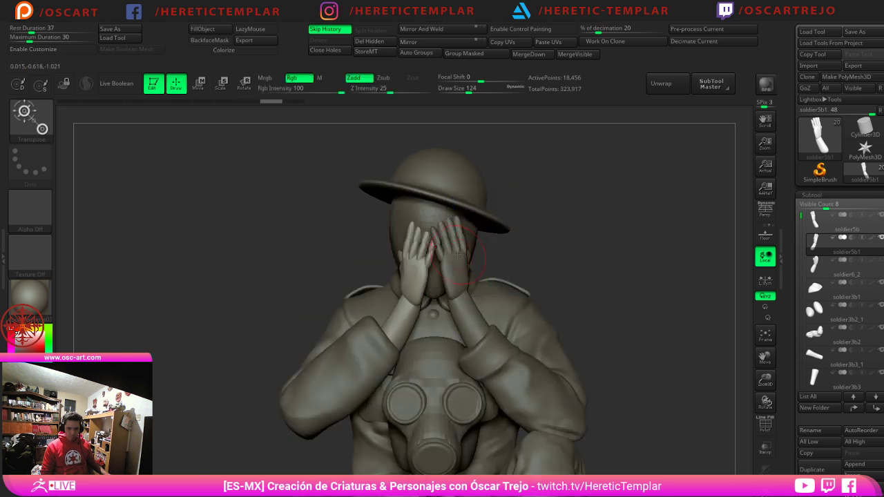
key("w")
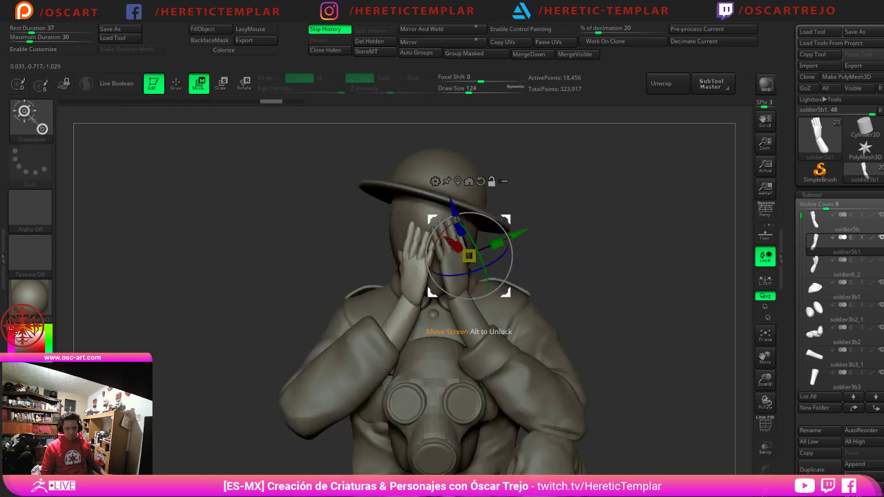
left_click_drag(503, 216, 448, 263)
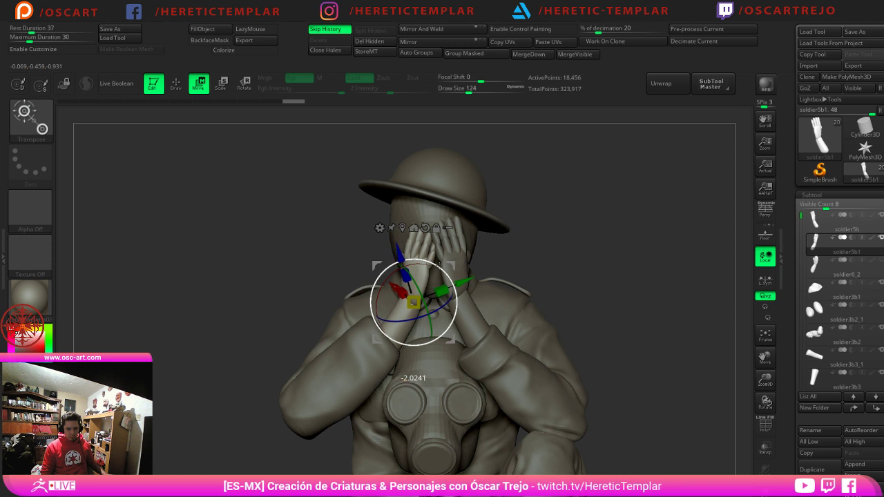
Step: Reshape the mirrored forearm and hand with the Move brush, using draw sizes 202, 400 and 274
key("q")
key("s")
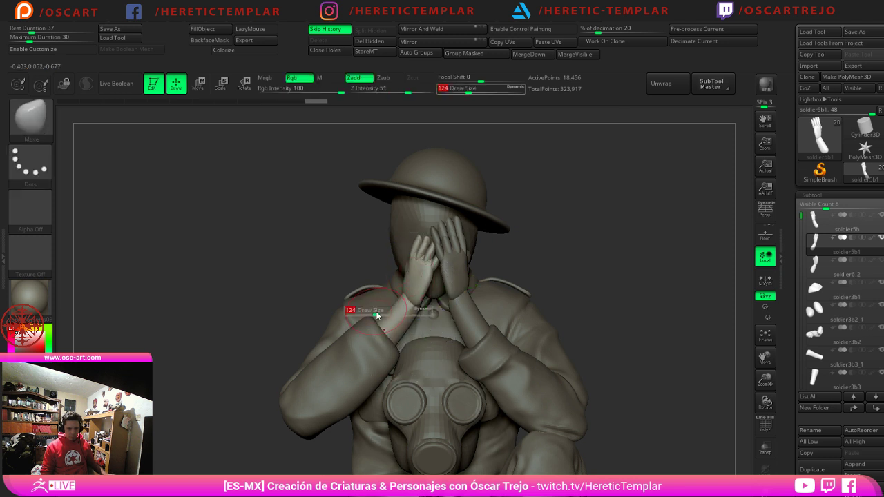
mouse_move(377, 316)
left_mouse_down()
mouse_move(388, 315)
mouse_move(373, 319)
left_mouse_up()
key("s")
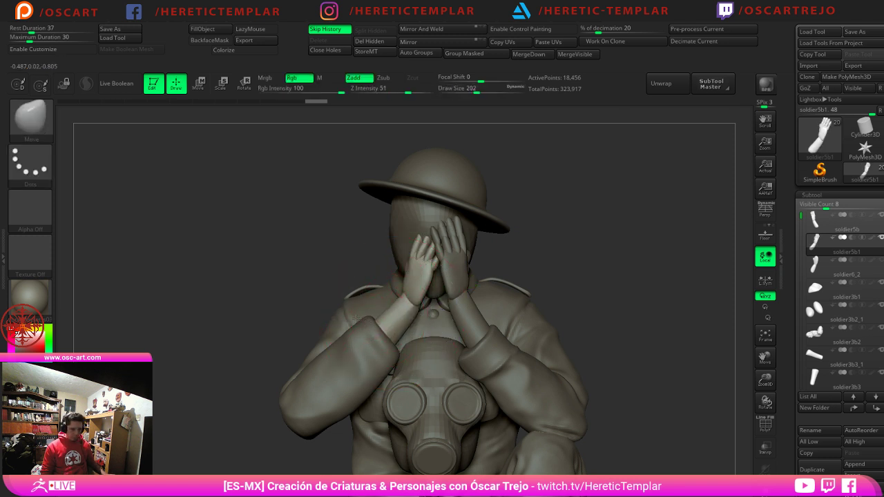
mouse_move(312, 279)
left_mouse_down()
mouse_move(384, 275)
mouse_move(373, 249)
mouse_move(409, 239)
mouse_move(374, 229)
mouse_move(344, 246)
left_mouse_up()
key("s")
key("s")
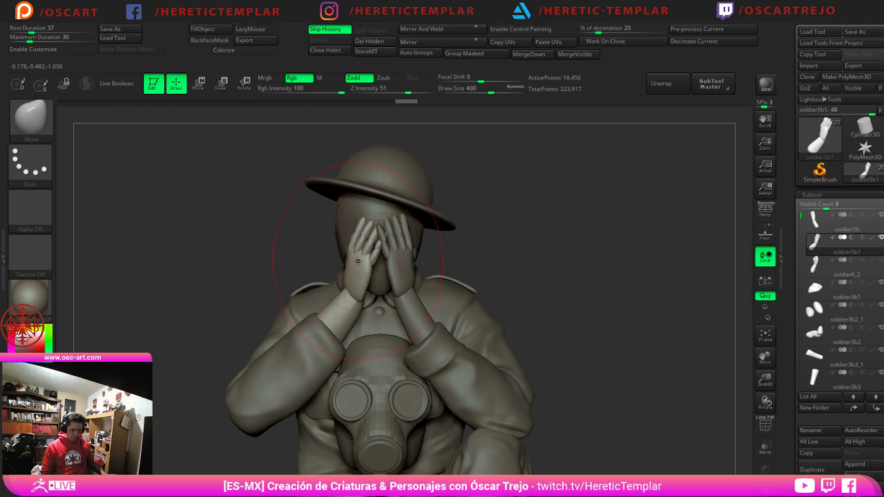
key("s")
left_click_drag(355, 287, 346, 287)
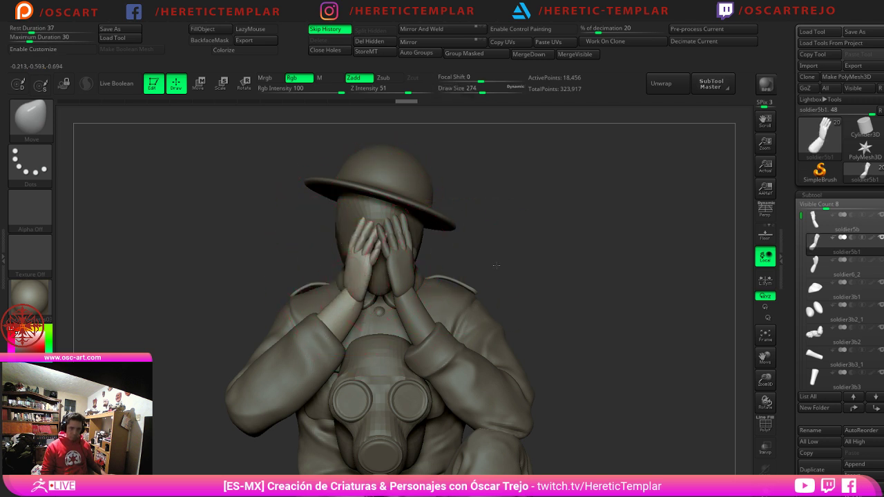
Step: Refine the mirrored hand's fit against the face from the side with the Move brush at draw size 212
mouse_move(496, 265)
left_mouse_down("alt")
mouse_move(491, 235)
mouse_move(476, 235)
mouse_move(502, 230)
mouse_move(491, 219)
mouse_move(513, 275)
mouse_move(566, 249)
left_mouse_up("alt")
key("s")
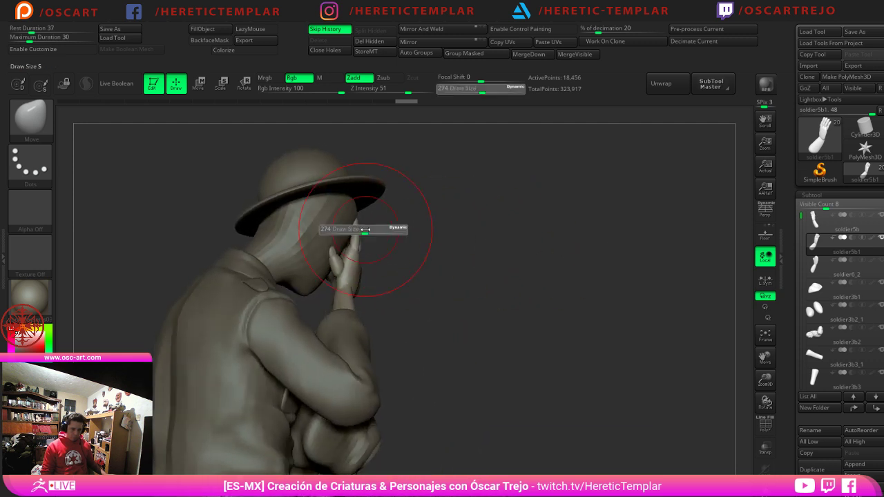
left_click_drag(365, 229, 356, 218)
left_click_drag(435, 239, 378, 253)
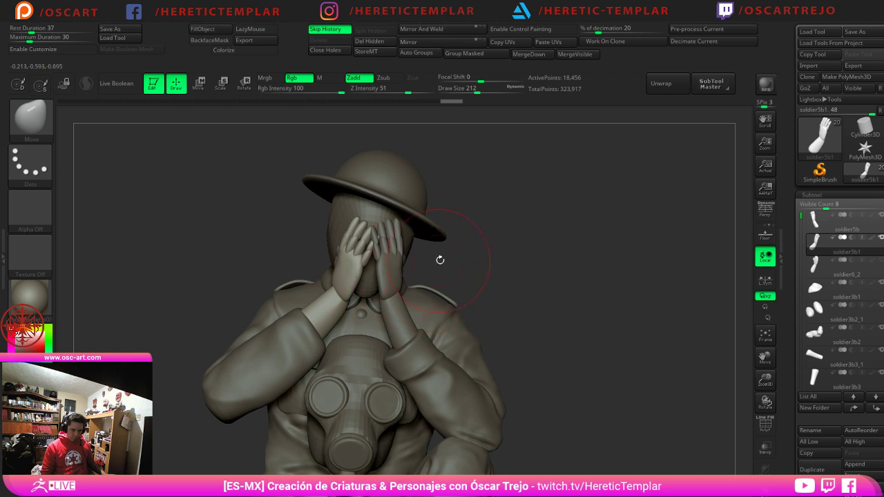
right_click_drag(440, 259, 444, 252)
Step: Select the original hand and adjust its pose over the face with the Move brush at draw size 305
left_click(391, 268, "alt")
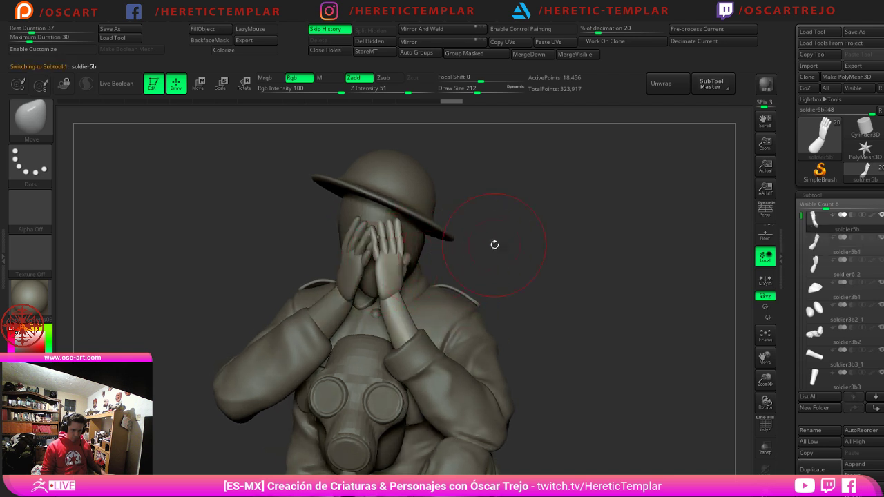
left_click_drag(496, 245, 460, 243)
key("s")
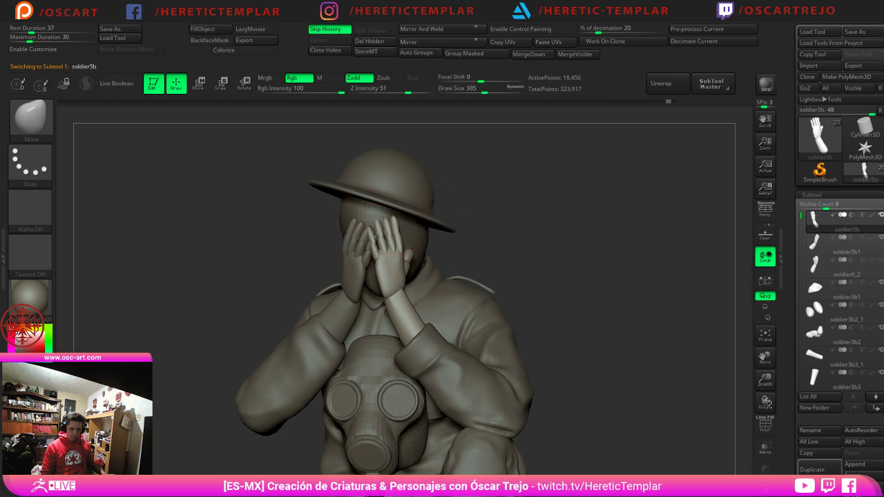
left_click_drag(391, 257, 394, 254)
mouse_move(519, 253)
right_mouse_down("ctrl")
mouse_move(532, 233)
mouse_move(511, 244)
mouse_move(453, 234)
mouse_move(454, 244)
mouse_move(511, 245)
right_mouse_up("ctrl")
key("ctrl+z")
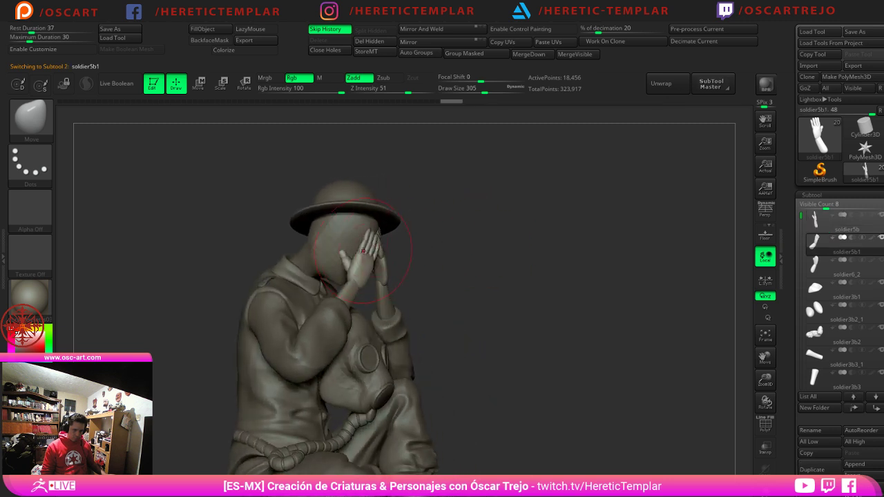
Step: Select the head and narrow its sides behind the hands with the Move brush
mouse_move(422, 248)
left_mouse_down()
mouse_move(290, 245)
mouse_move(446, 246)
mouse_move(489, 280)
mouse_move(534, 274)
mouse_move(523, 247)
mouse_move(564, 260)
left_mouse_up()
left_click(364, 205, "alt")
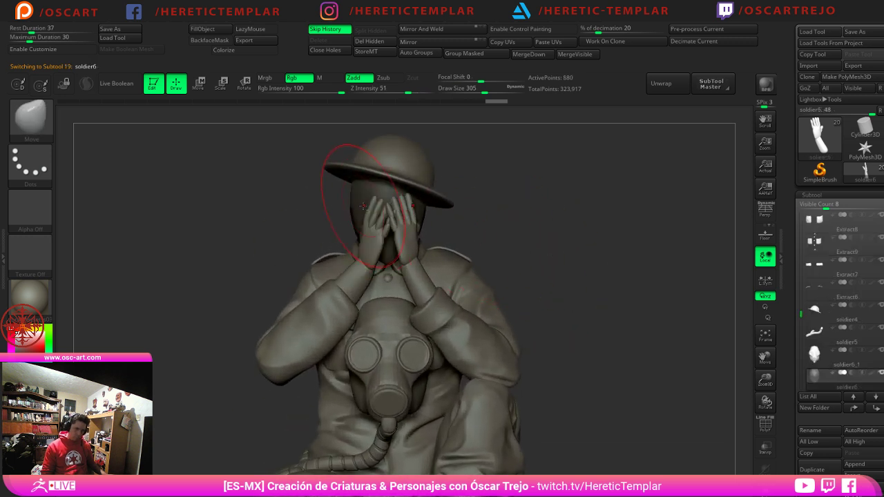
left_click_drag(464, 224, 480, 239, "ctrl")
mouse_move(418, 204)
left_mouse_down("shift")
mouse_move(387, 207)
mouse_move(397, 200)
left_mouse_up("shift")
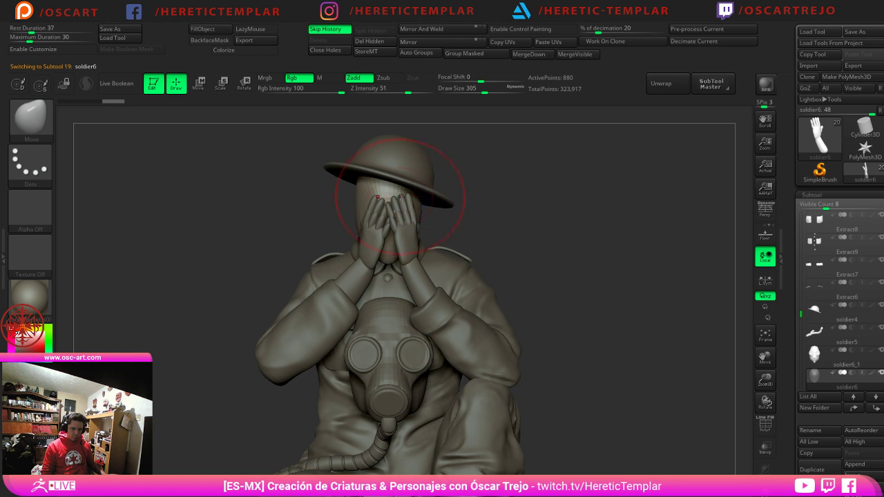
mouse_move(508, 215)
left_mouse_down("alt")
mouse_move(532, 187)
mouse_move(563, 186)
mouse_move(526, 225)
left_mouse_up("alt")
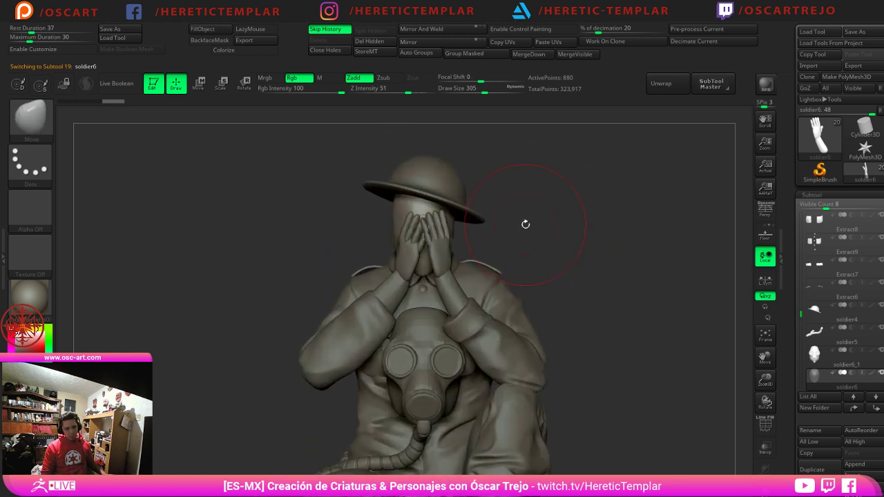
Step: Lower the helmet slightly onto the head with the gizmo
key("w")
left_click_drag(442, 139, 441, 145)
key("q")
Step: Check the whole seated figure and save the tool to disk
left_click_drag(562, 263, 570, 225, "alt")
left_click_drag(582, 274, 559, 258, "alt")
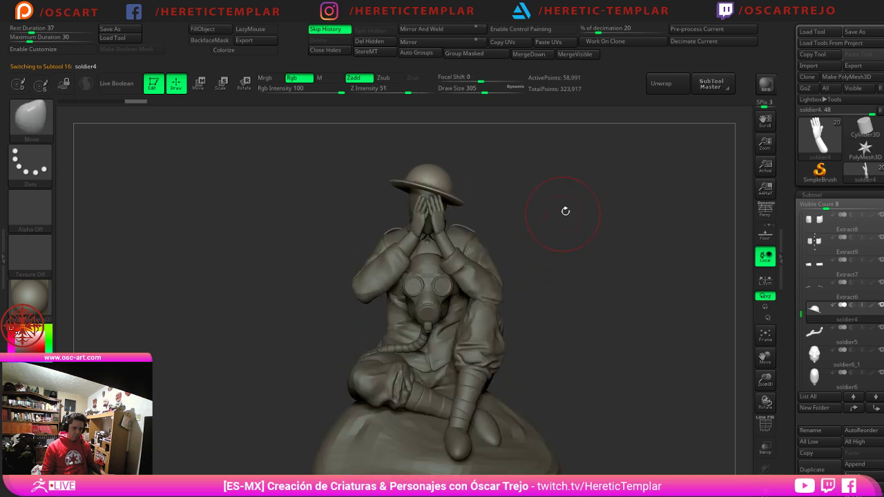
mouse_move(620, 248)
left_mouse_down("alt")
mouse_move(620, 229)
mouse_move(602, 226)
mouse_move(610, 248)
left_mouse_up("alt")
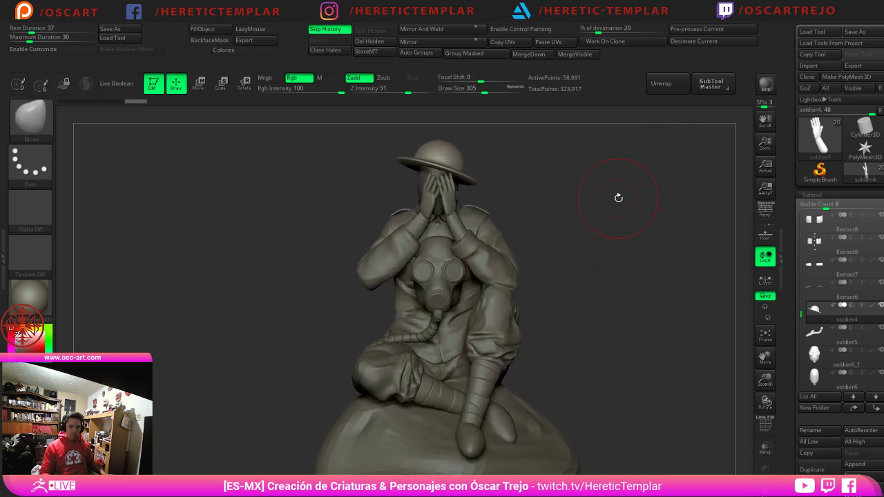
left_click(873, 35)
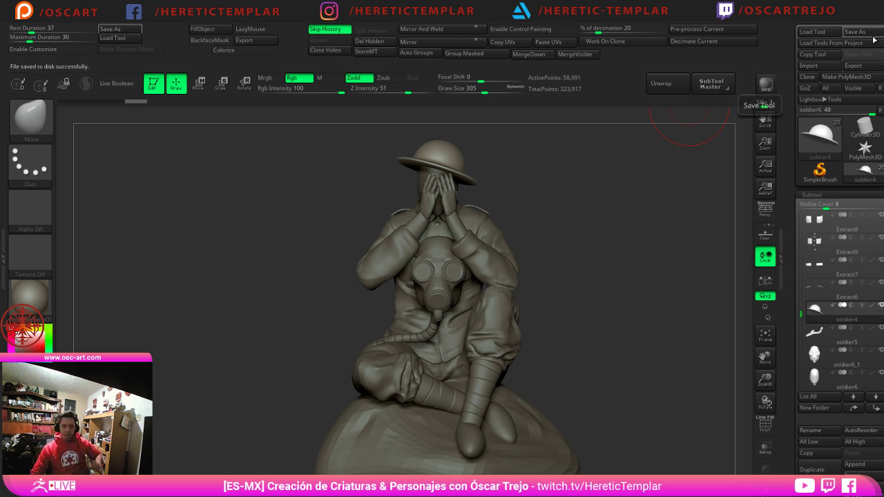
Step: Select the gas mask on the chest, centre the gizmo on it, and duplicate it
left_click_drag(560, 202, 556, 226, "alt")
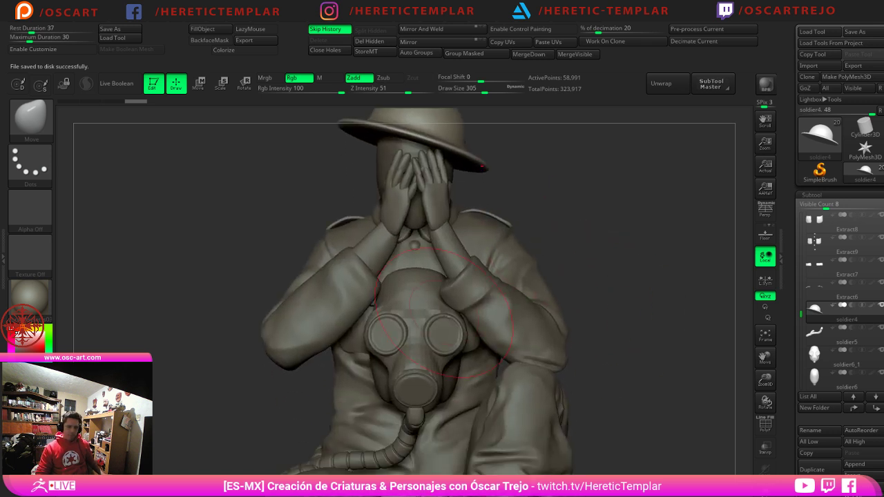
left_click(425, 350, "alt")
key("w")
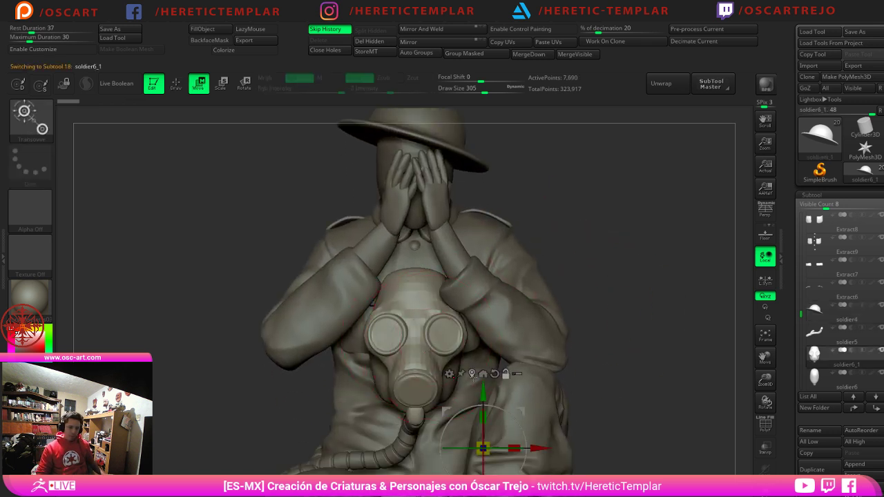
left_click(472, 373)
left_click(807, 468)
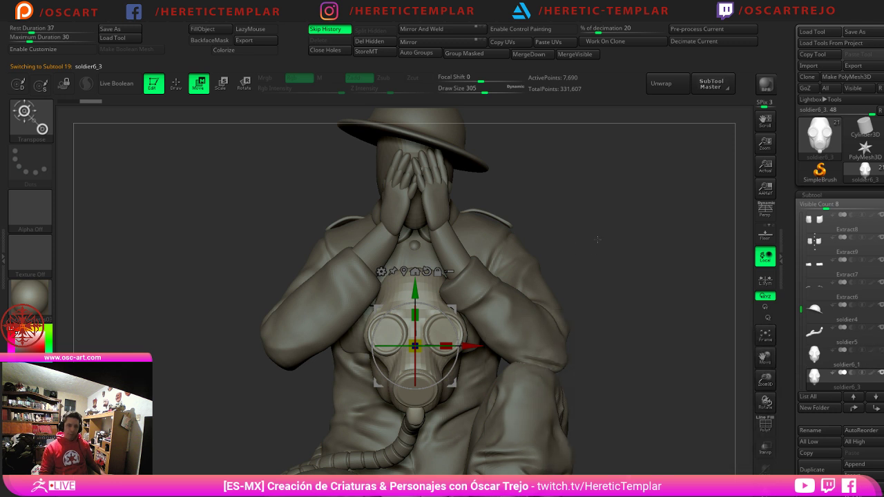
Step: Try turning the duplicate gas mask sideways and shifting it across the chest, and undo the attempts
left_click_drag(592, 262, 640, 224, "alt")
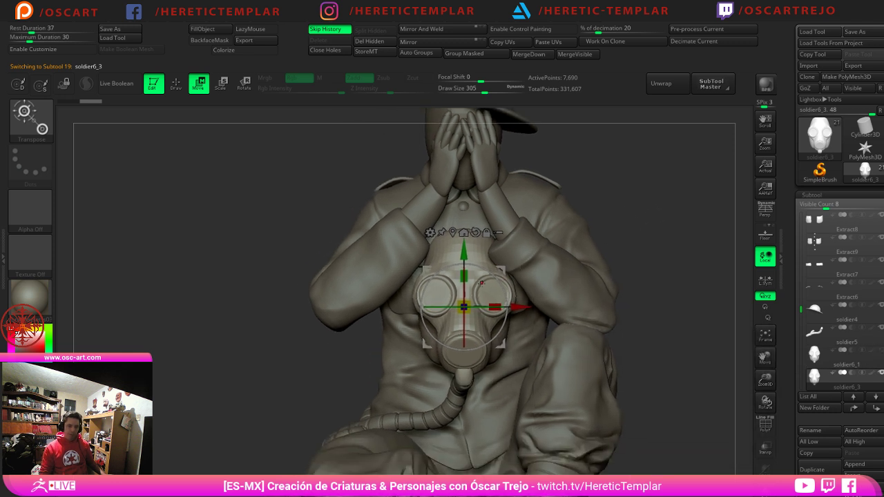
left_click_drag(476, 306, 507, 305)
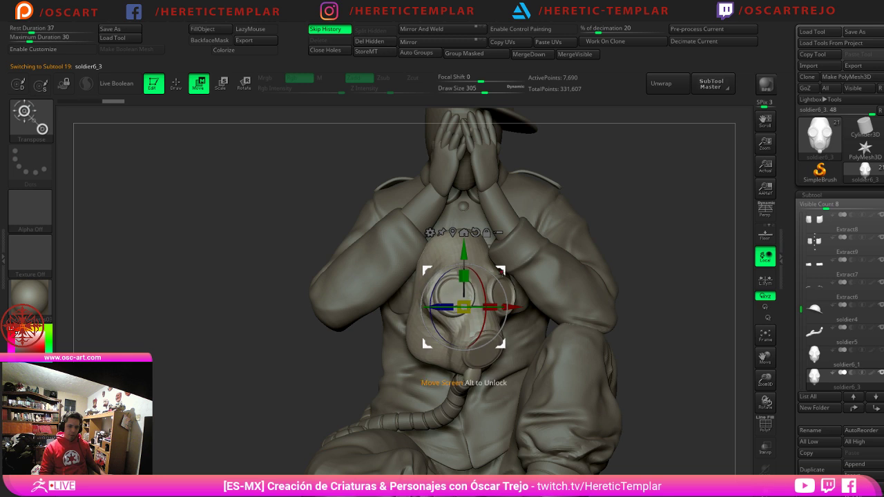
left_click_drag(301, 269, 453, 277)
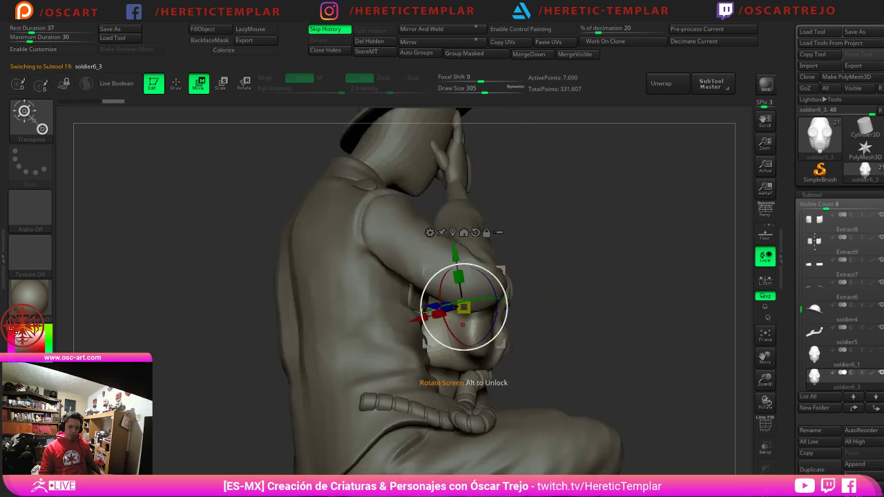
left_click_drag(434, 305, 402, 306)
left_click_drag(628, 300, 556, 302, "shift")
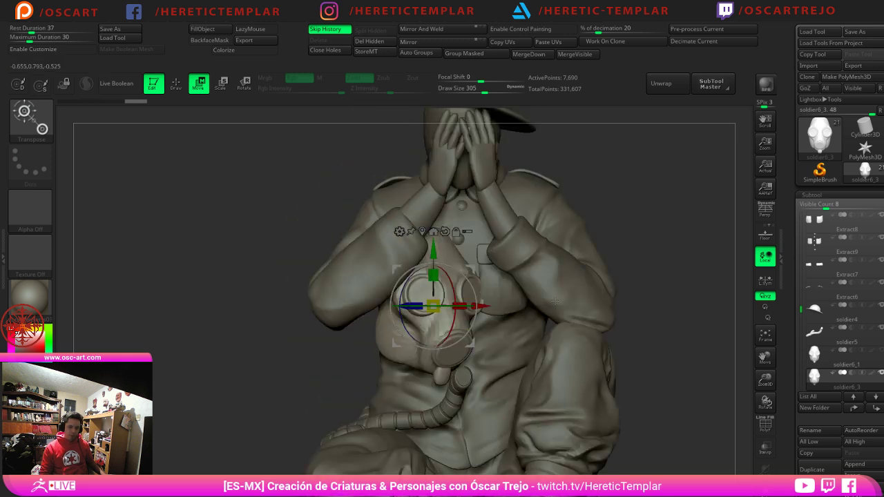
key("q")
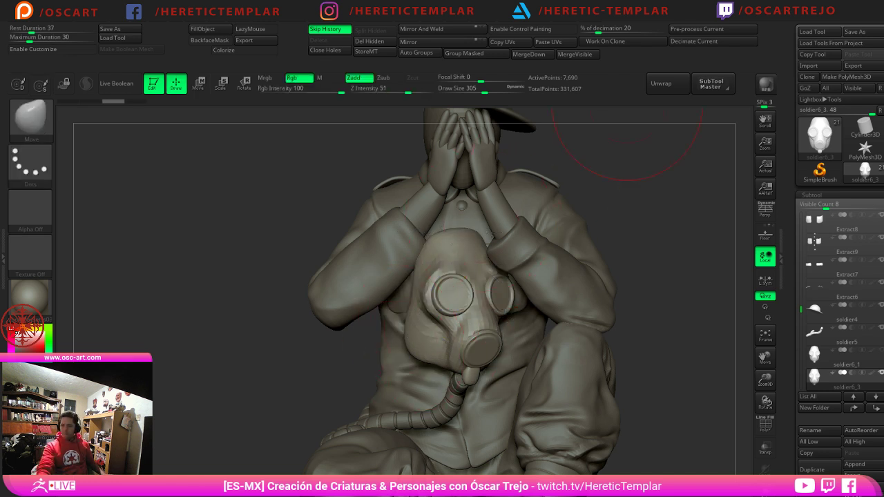
key("ctrl+z")
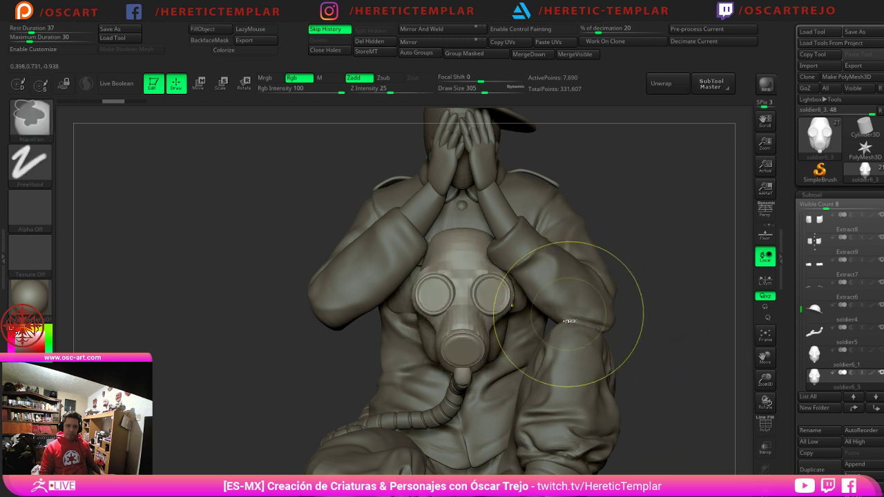
key("w")
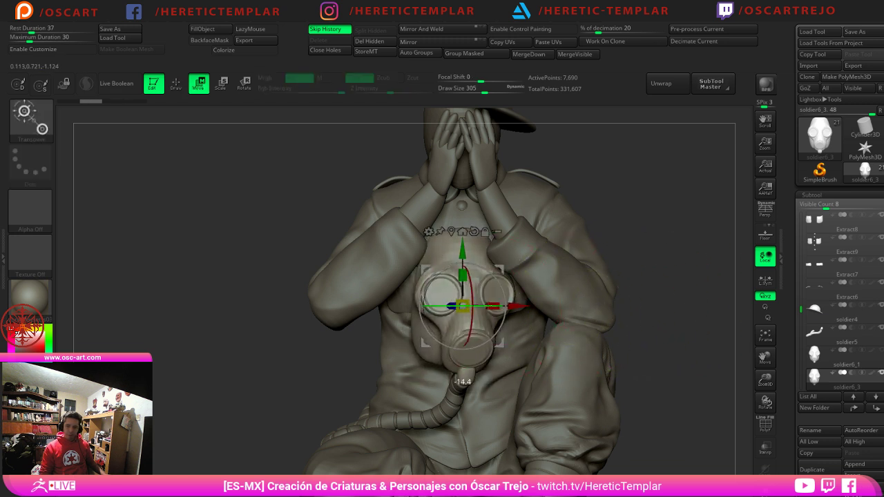
left_click_drag(507, 284, 435, 306)
key("ctrl+z")
key("ctrl+z")
key("ctrl+z")
Step: Turn and tilt the duplicate gas mask towards the opposite side of the chest and scale it down slightly
left_click_drag(497, 277, 501, 283)
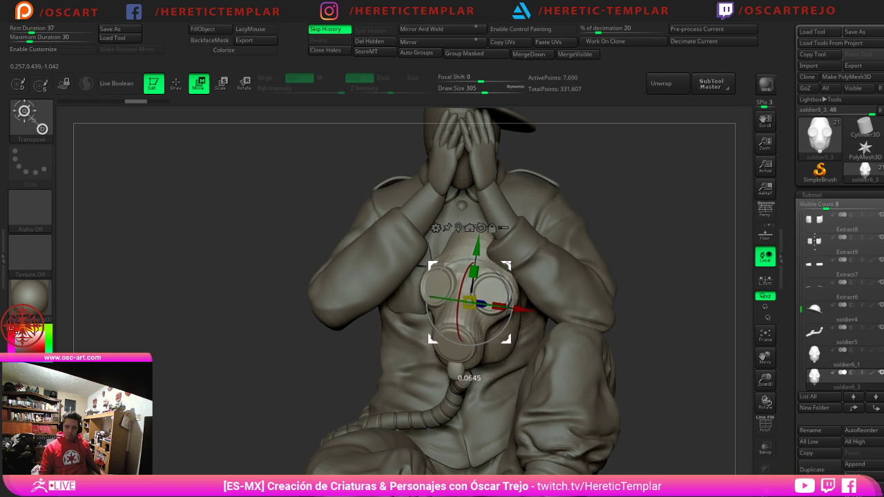
key("q")
key("r")
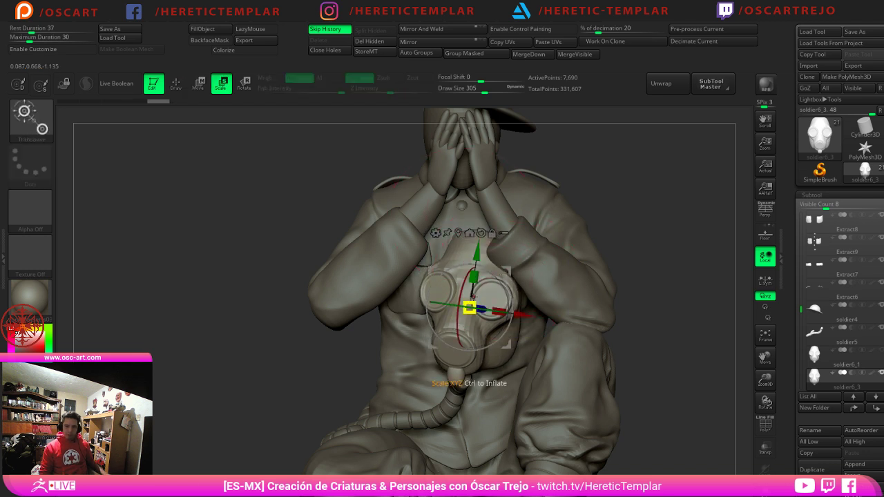
left_click_drag(442, 303, 446, 301)
key("q")
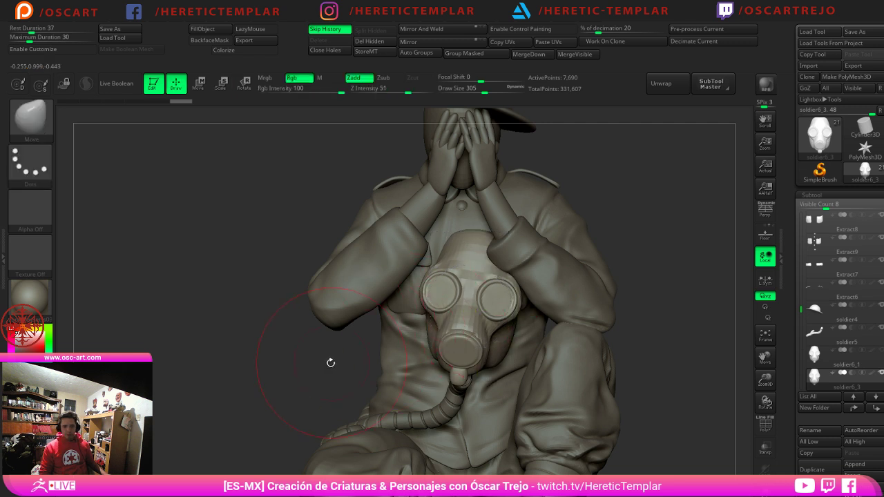
Step: Refine the gas mask's size, position and rotation so it hangs slightly lower on the chest, checking it from the side
right_click_drag(330, 363, 308, 329, "ctrl")
right_click_drag(651, 280, 622, 256, "ctrl")
left_click_drag(622, 254, 634, 302, "alt")
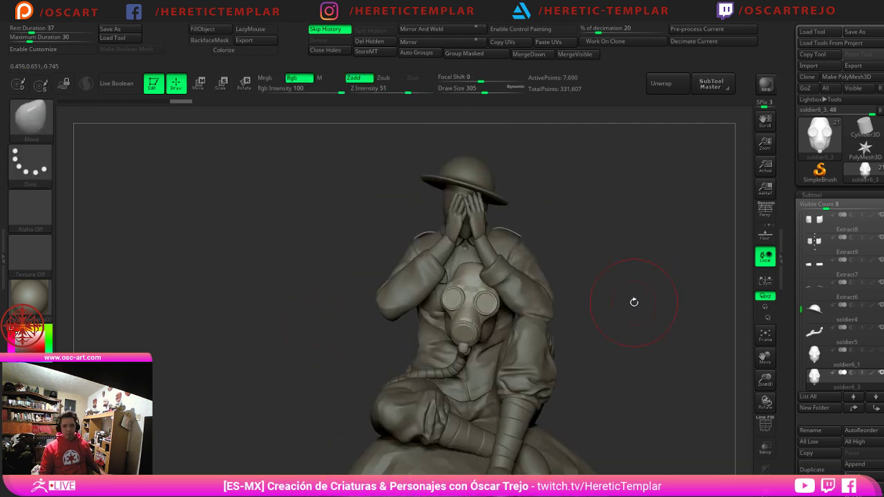
right_click_drag(616, 282, 638, 316, "ctrl")
key("w")
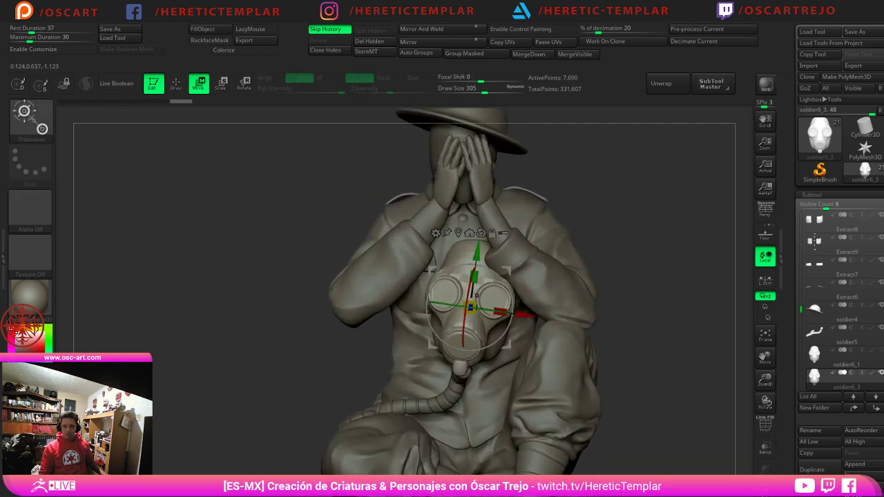
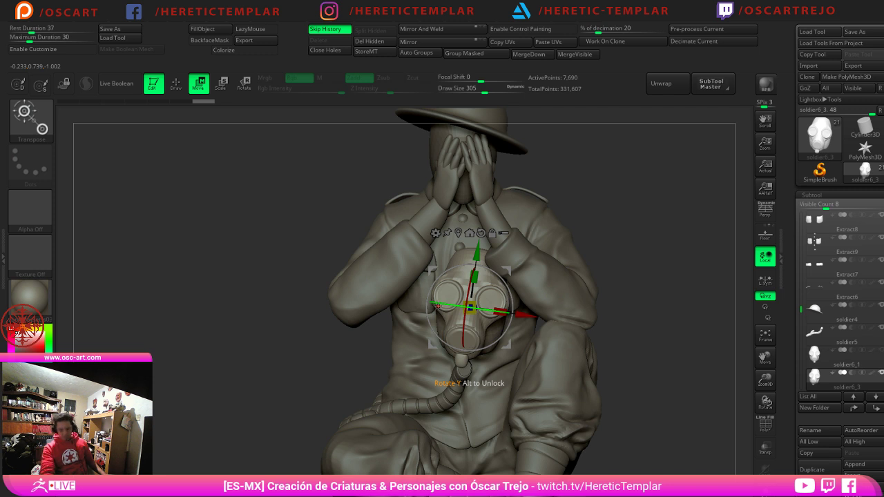
right_click_drag(659, 330, 691, 288)
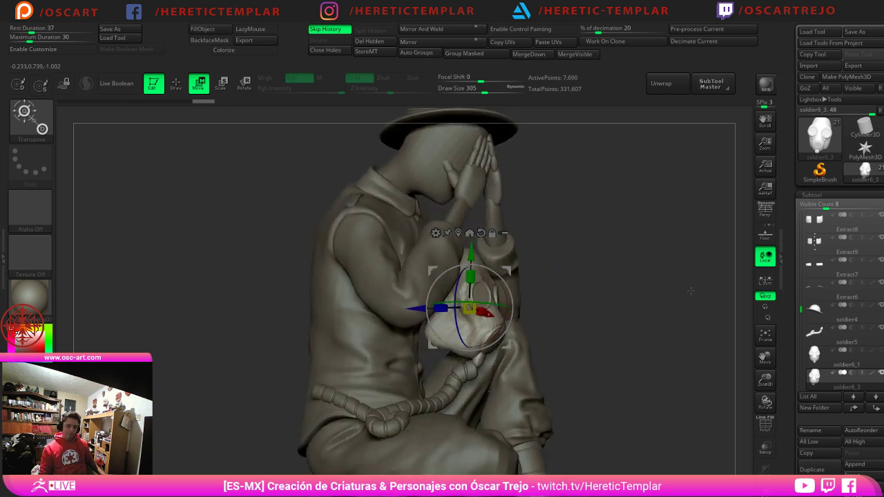
right_click_drag(619, 322, 489, 355, "shift")
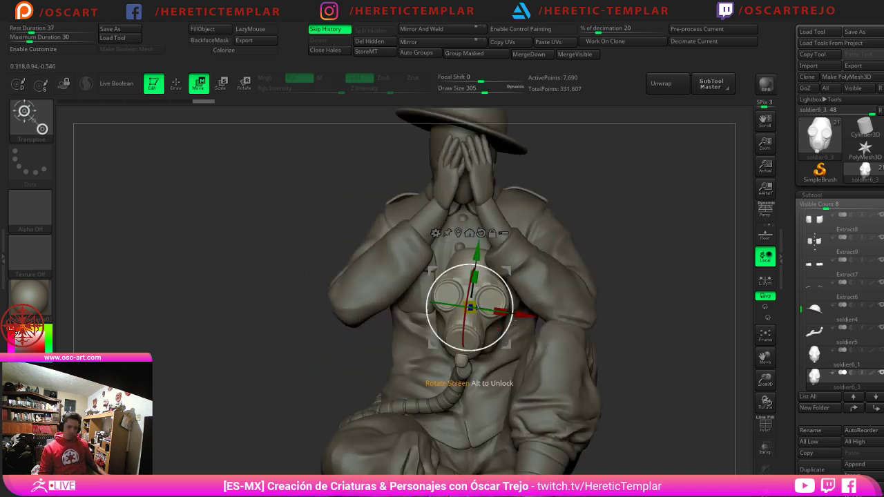
key("q")
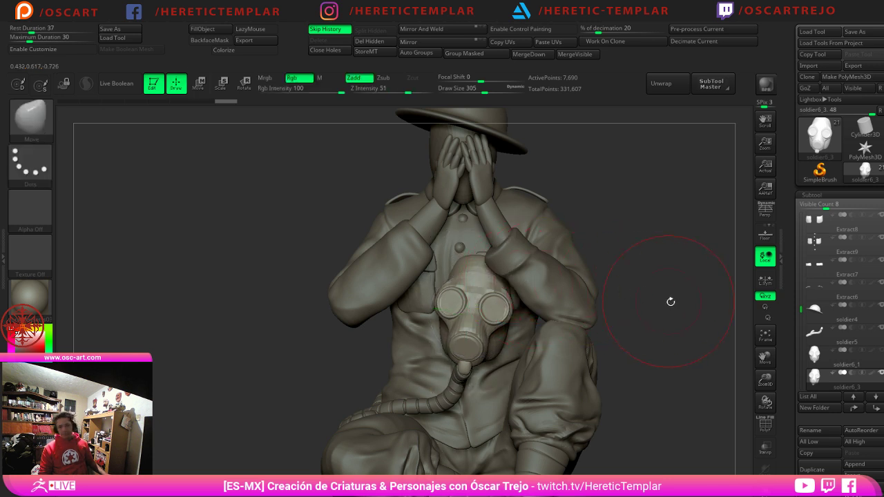
Step: Examine the whole seated figure with the reposed gas mask from several distances and angles, including both forearms
mouse_move(671, 301)
right_mouse_down("ctrl")
mouse_move(631, 258)
mouse_move(655, 253)
mouse_move(671, 292)
right_mouse_up("ctrl")
mouse_move(671, 291)
left_mouse_down()
mouse_move(691, 294)
mouse_move(544, 279)
left_mouse_up()
right_click_drag(544, 279, 587, 286, "ctrl")
left_click_drag(587, 286, 631, 246)
left_click_drag(584, 197, 599, 268, "alt")
left_click(431, 244, "alt")
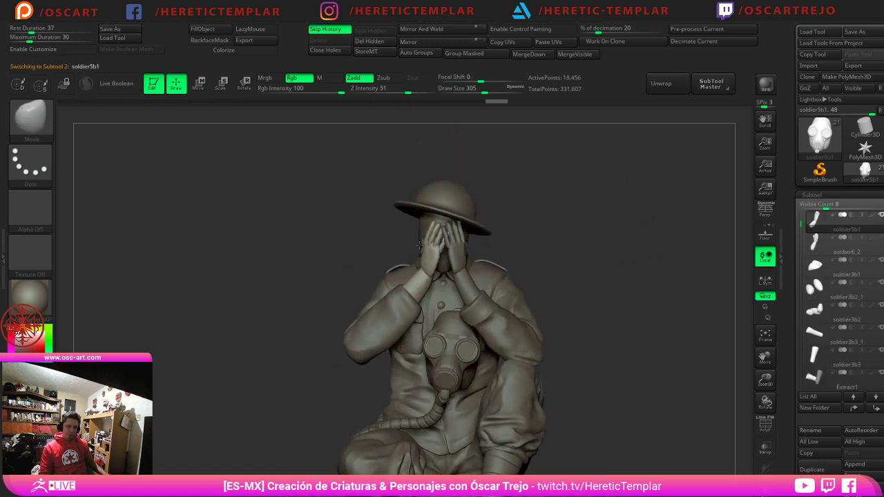
left_click(464, 245, "alt")
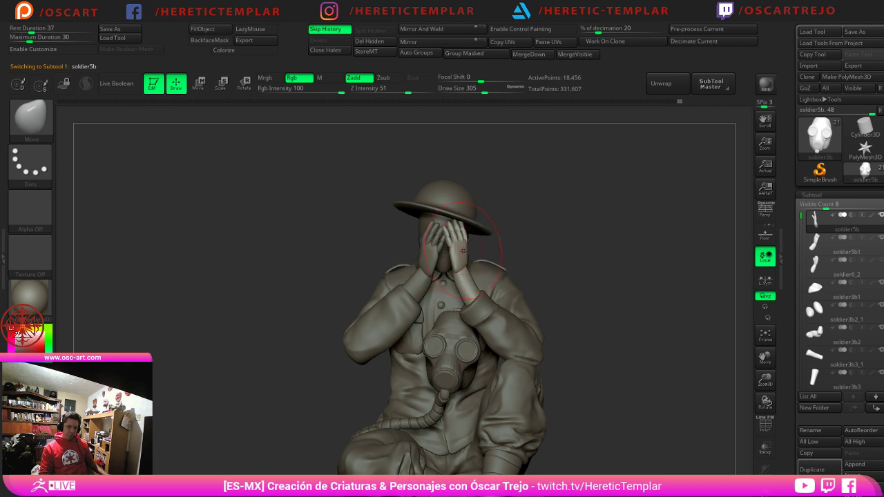
right_click_drag(556, 261, 540, 215, "ctrl")
left_click_drag(541, 214, 544, 189, "alt")
right_click_drag(592, 216, 574, 194, "ctrl")
left_click_drag(602, 208, 570, 209)
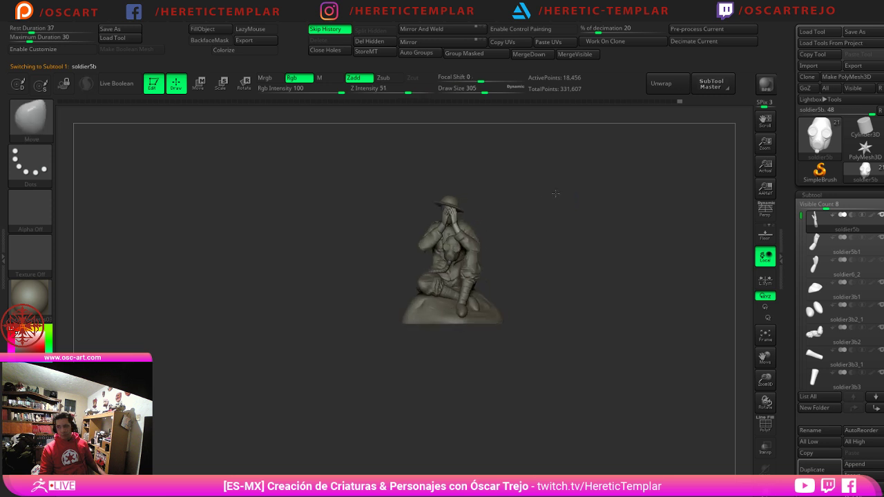
right_click_drag(555, 193, 580, 300, "ctrl")
left_click_drag(580, 300, 596, 260, "alt")
right_click_drag(596, 260, 595, 283, "ctrl")
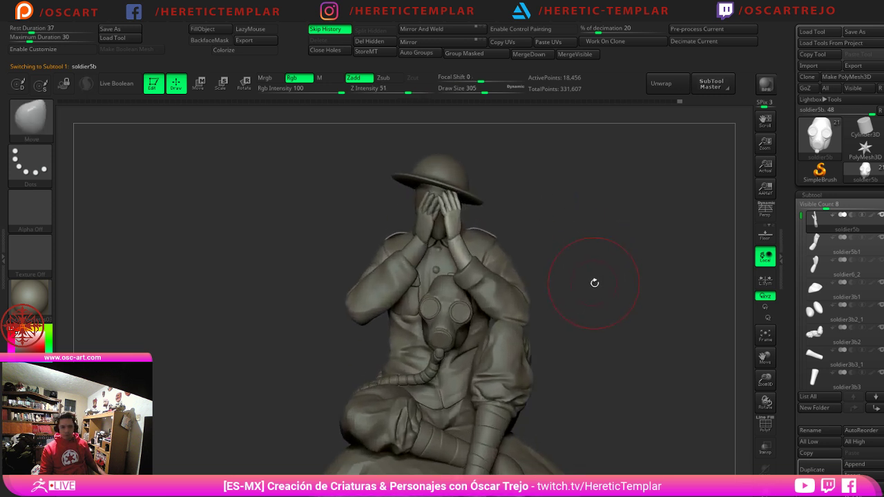
left_click_drag(595, 283, 602, 252, "alt")
mouse_move(605, 282)
right_mouse_down("ctrl")
mouse_move(600, 258)
mouse_move(604, 277)
right_mouse_up("ctrl")
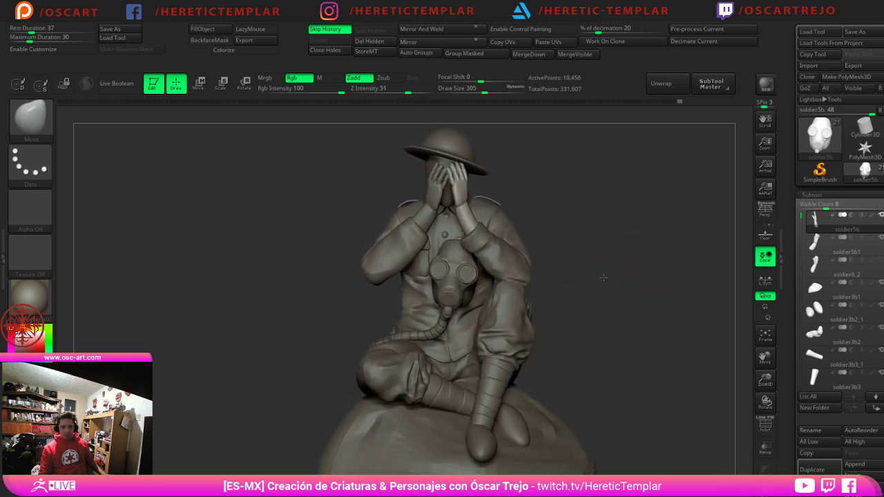
mouse_move(603, 278)
left_mouse_down("alt")
mouse_move(601, 291)
mouse_move(613, 288)
left_mouse_up("alt")
right_click_drag(613, 288, 614, 280, "ctrl")
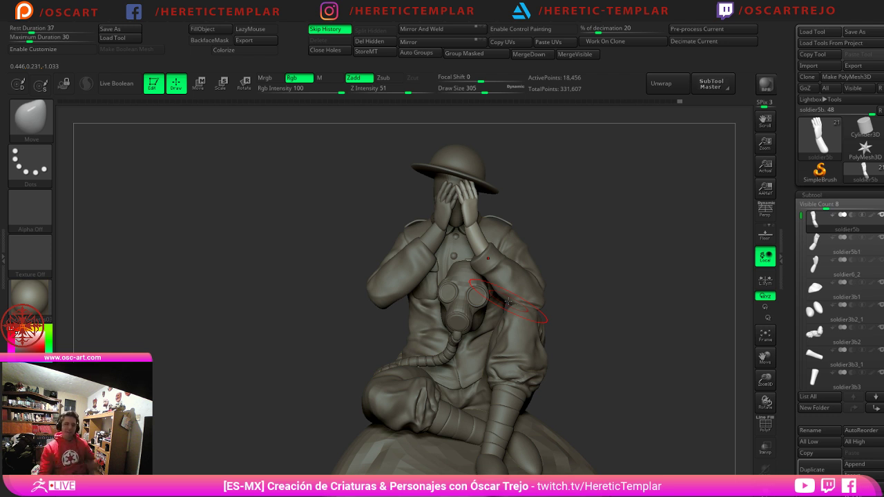
Step: Select the helmet and adjust its height and tilt slightly on the head, comparing it with the previous placement
left_click_drag(572, 170, 551, 273, "alt")
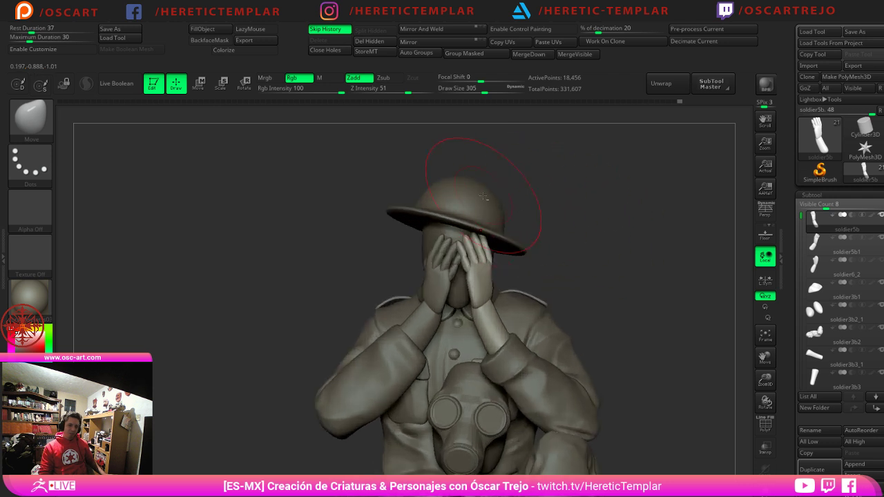
left_click(476, 203, "alt")
key("w")
left_click_drag(476, 166, 473, 172)
left_click_drag(528, 178, 606, 180)
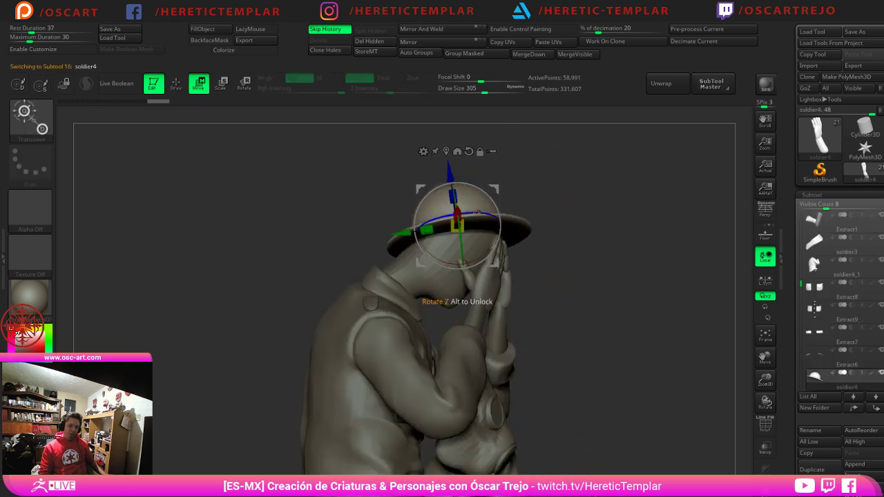
left_click_drag(491, 202, 491, 201)
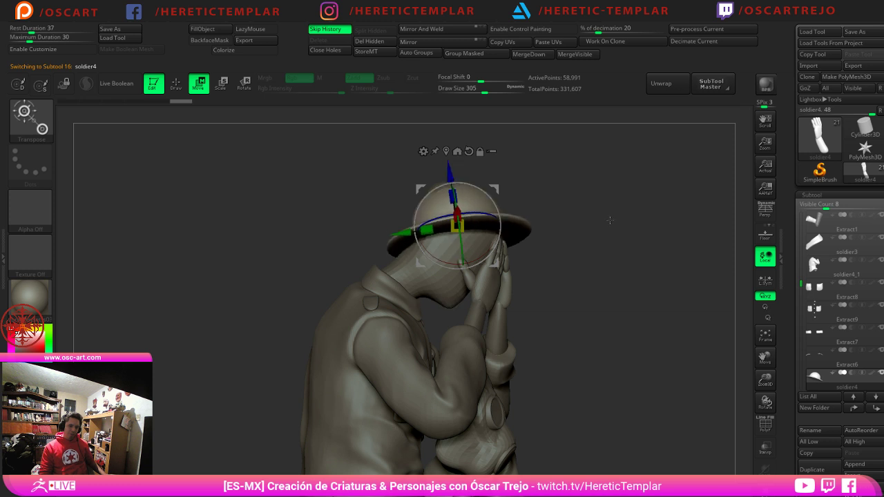
left_click_drag(652, 238, 593, 250)
key("ctrl+z")
key("ctrl+z")
key("ctrl+z")
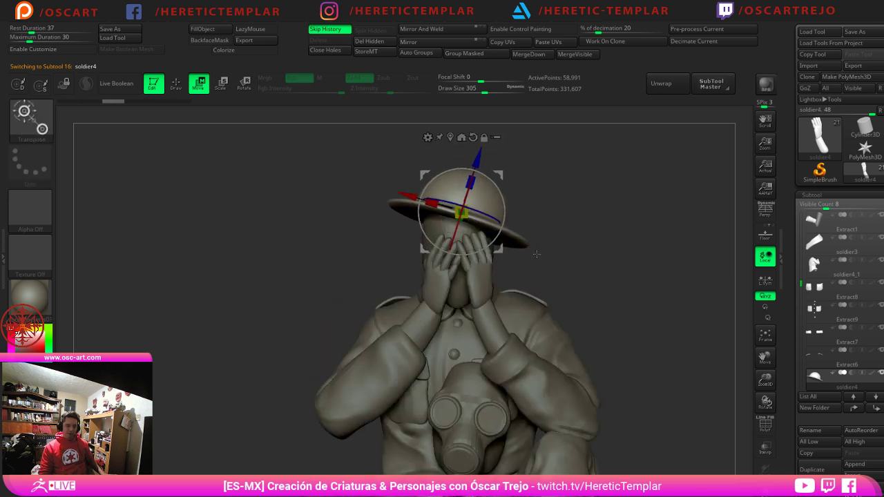
key("ctrl+shift+z")
Step: Examine the full figure's silhouette from the front and side, including how the helmet sits above the hands
right_click_drag(589, 248, 582, 239, "ctrl")
key("q")
mouse_move(582, 239)
left_mouse_down()
mouse_move(549, 231)
mouse_move(577, 216)
mouse_move(604, 226)
left_mouse_up()
key("w")
key("q")
mouse_move(604, 226)
right_mouse_down("ctrl")
mouse_move(614, 189)
mouse_move(605, 163)
mouse_move(643, 236)
mouse_move(623, 234)
mouse_move(599, 209)
mouse_move(632, 234)
right_mouse_up("ctrl")
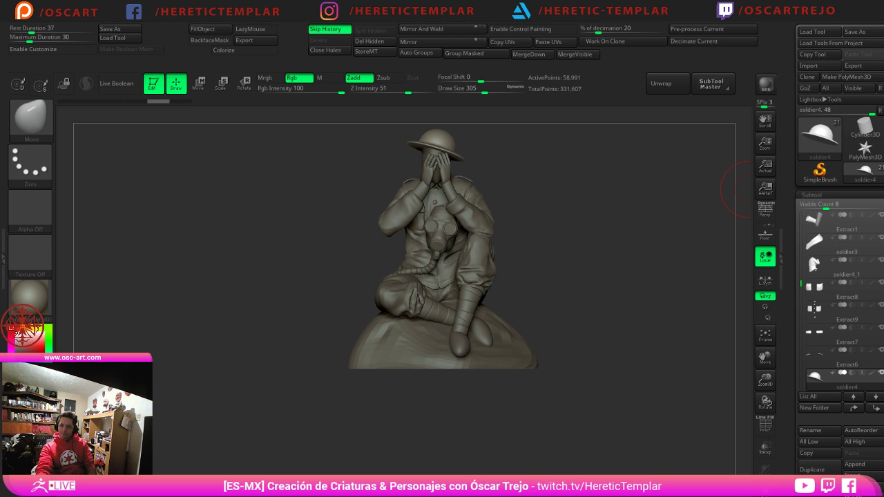
left_click_drag(574, 221, 591, 185)
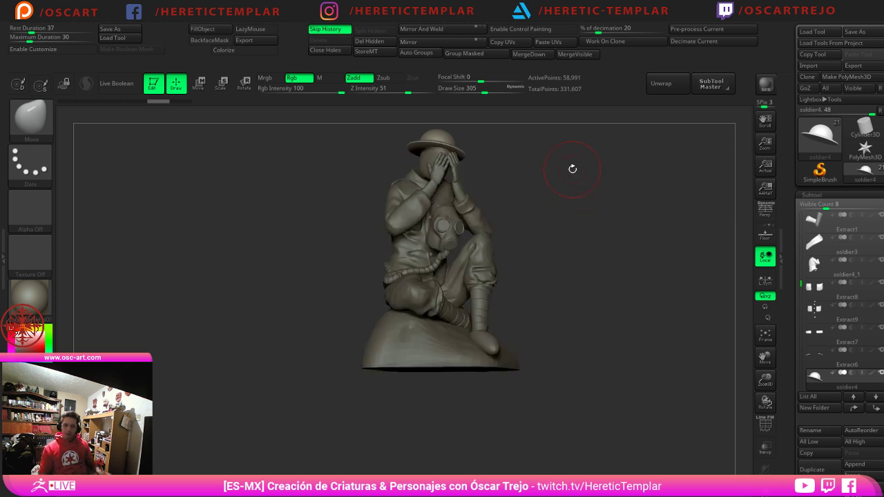
left_click_drag(573, 216, 578, 187, "shift")
left_click_drag(577, 187, 640, 197, "alt")
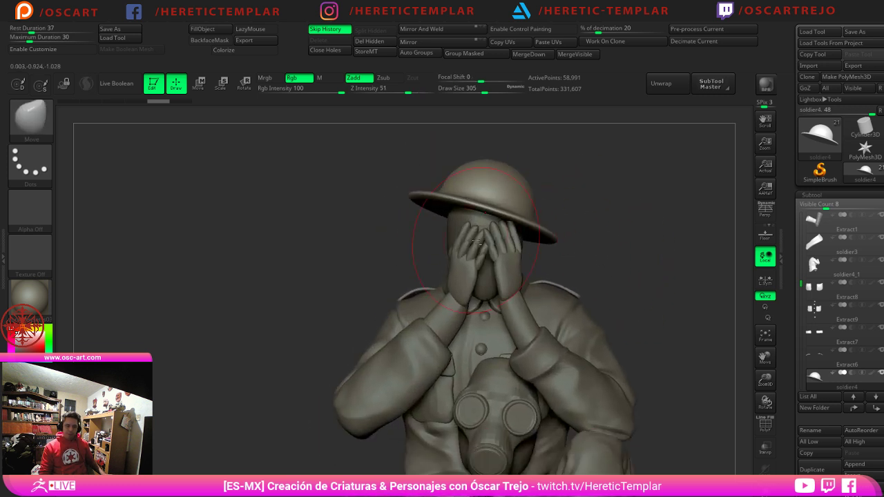
Step: Nudge the fingers of both hands against the face with the Move brush at draw size 217, and check the overall pose
left_click(462, 240, "alt")
left_click_drag(465, 233, 474, 221)
key("s")
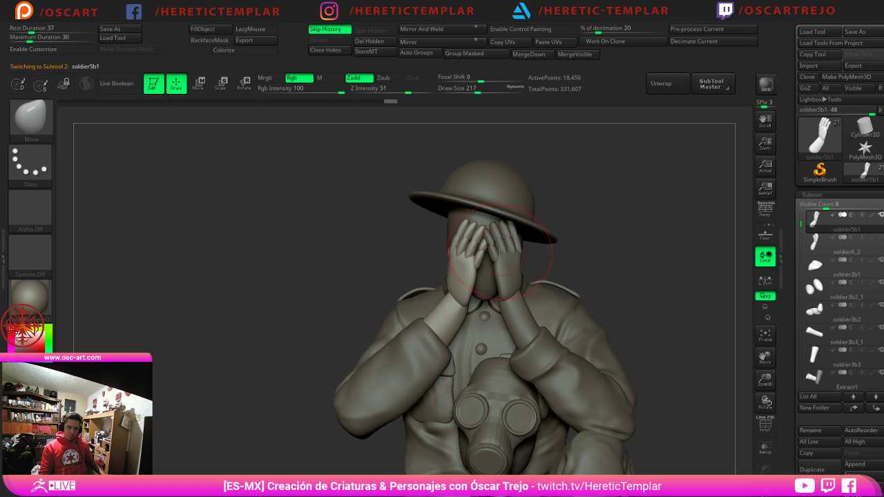
left_click(506, 245, "alt")
left_click_drag(571, 241, 611, 207)
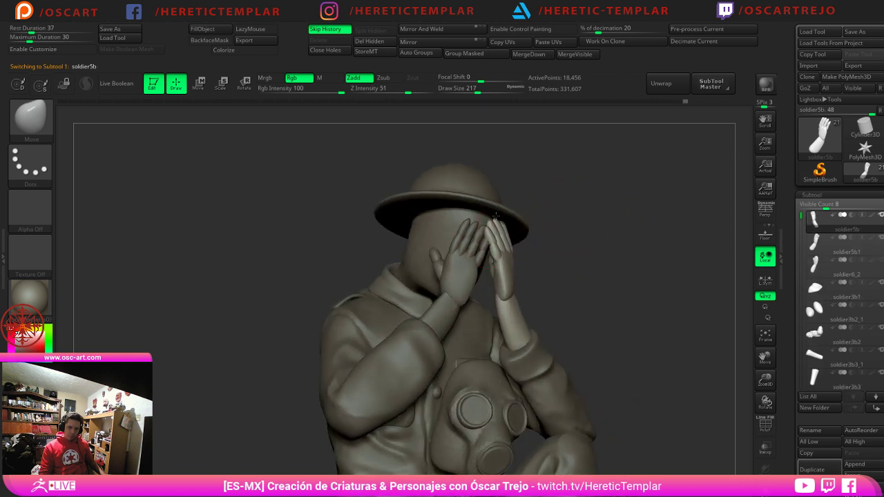
left_click_drag(584, 254, 543, 256)
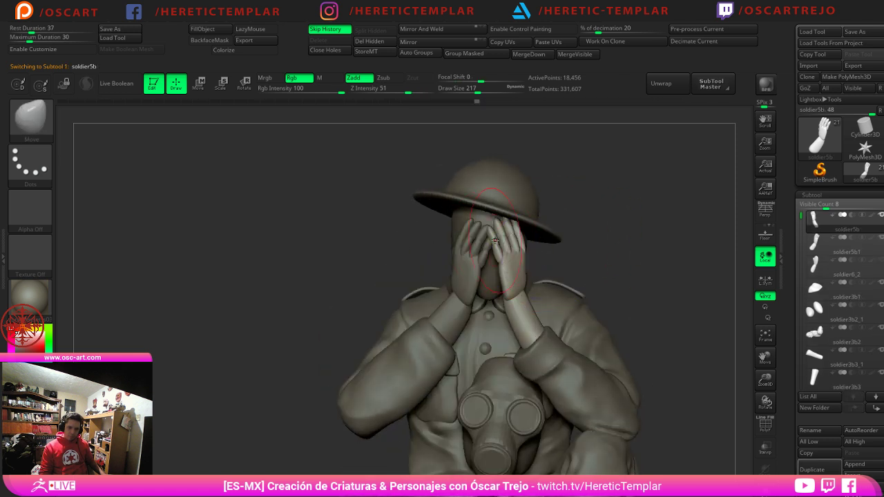
key("w")
key("q")
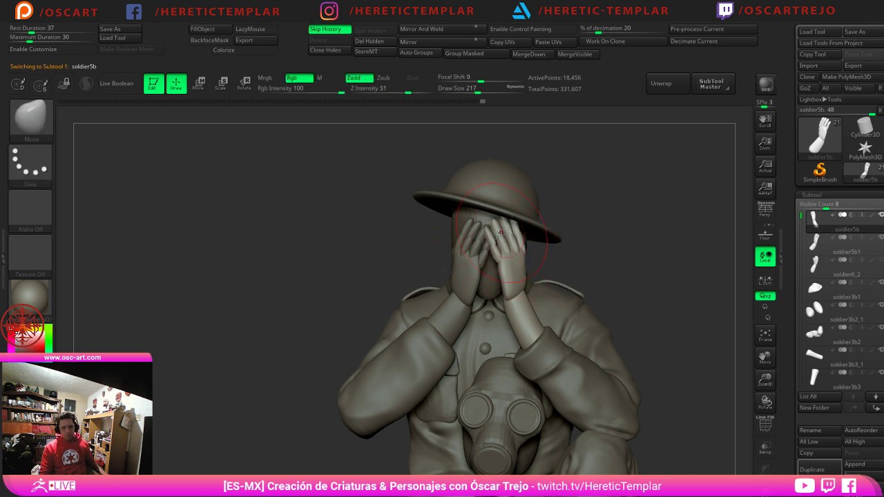
right_click_drag(628, 234, 636, 213, "ctrl")
mouse_move(636, 213)
left_mouse_down()
mouse_move(614, 215)
mouse_move(644, 217)
left_mouse_up()
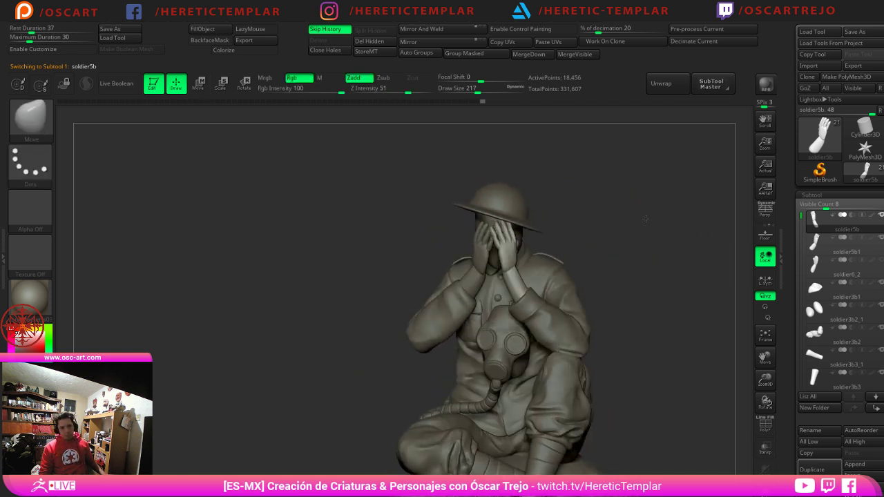
right_click_drag(644, 226, 646, 210, "ctrl")
left_click_drag(628, 218, 615, 221, "shift")
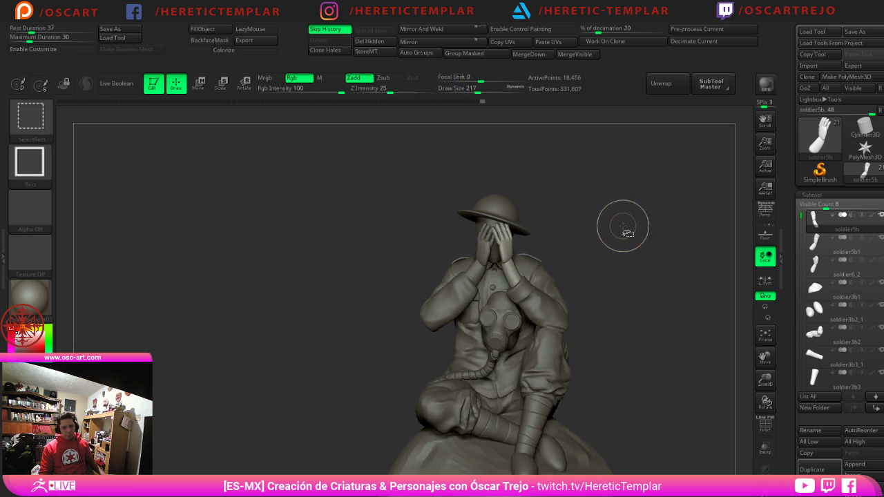
Step: Nudge the hands against the face with the Move brush, and switch to the Move Topological brush at draw size 182
mouse_move(617, 227)
right_mouse_down("ctrl")
mouse_move(602, 258)
mouse_move(552, 245)
mouse_move(624, 243)
mouse_move(612, 240)
mouse_move(639, 200)
mouse_move(549, 205)
mouse_move(618, 209)
mouse_move(600, 210)
mouse_move(651, 235)
right_mouse_up("ctrl")
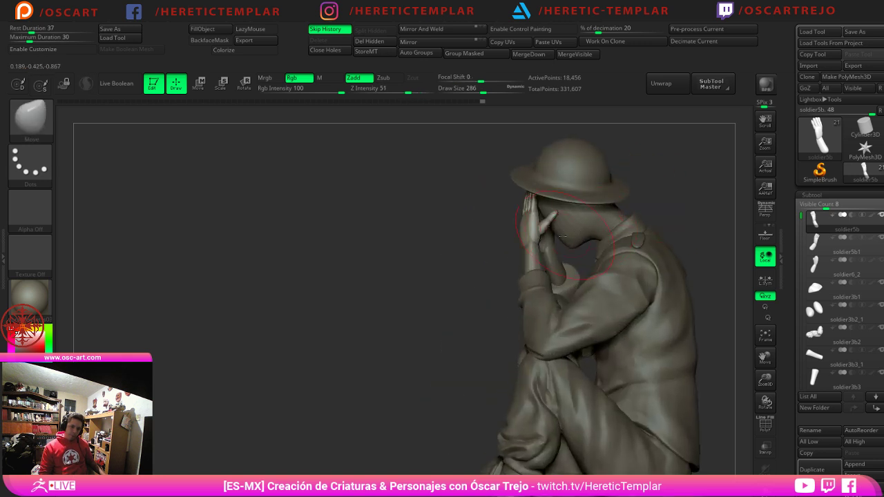
right_click_drag(461, 266, 570, 253)
key("s")
left_click_drag(539, 283, 531, 284)
right_click_drag(630, 236, 552, 245)
key("b")
key("m")
key("t")
right_click_drag(616, 222, 644, 220)
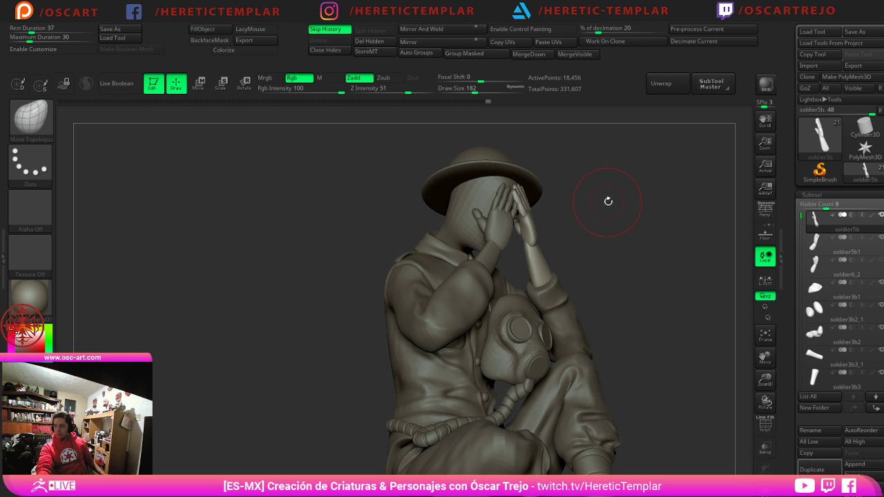
Step: Examine the hands, helmet and gas mask up close from the front, and the whole figure's pose from farther away
left_click_drag(275, 252, 308, 189)
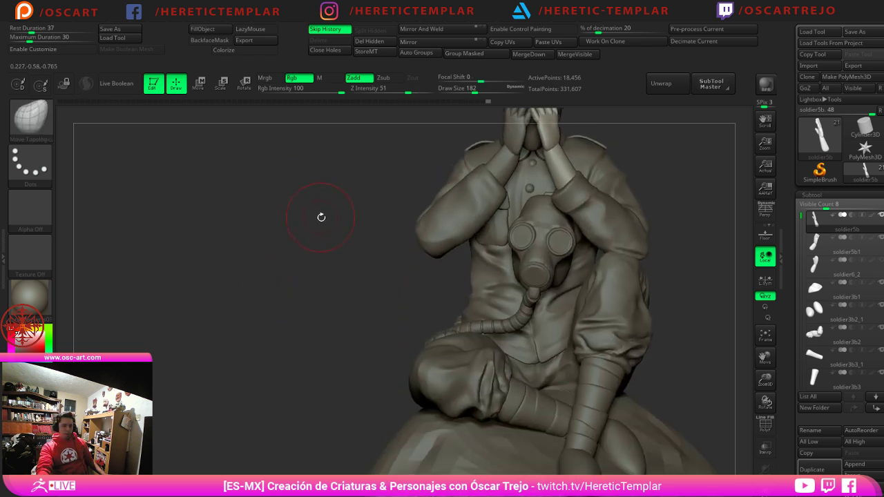
left_click_drag(358, 223, 255, 304, "alt")
left_click_drag(596, 242, 666, 266, "alt")
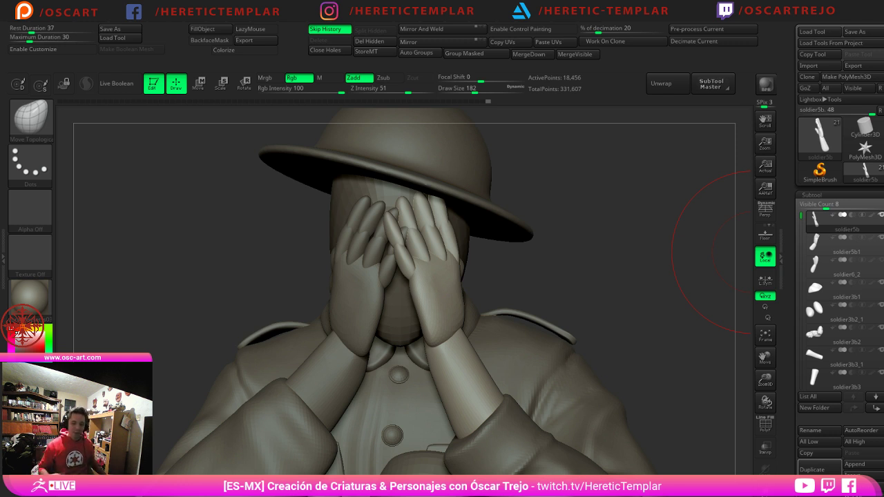
left_click_drag(653, 284, 627, 285)
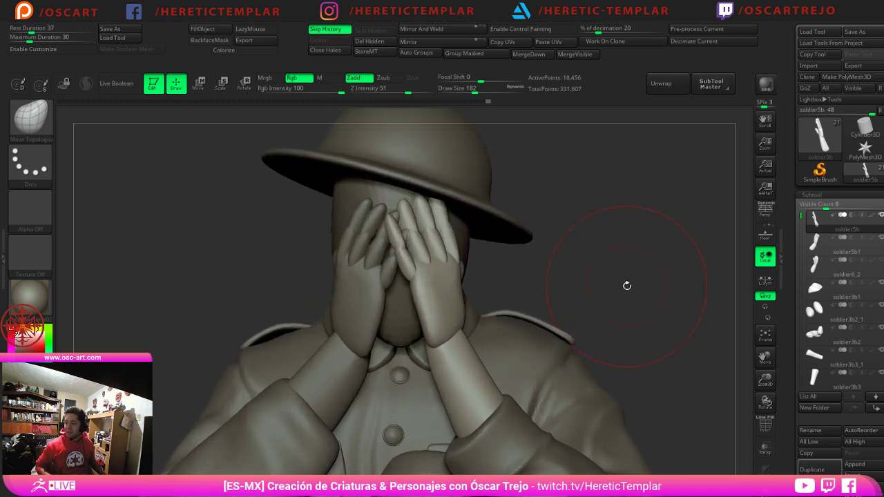
left_click_drag(671, 342, 610, 270, "alt")
left_click_drag(662, 292, 625, 225, "alt")
left_click_drag(625, 238, 642, 244)
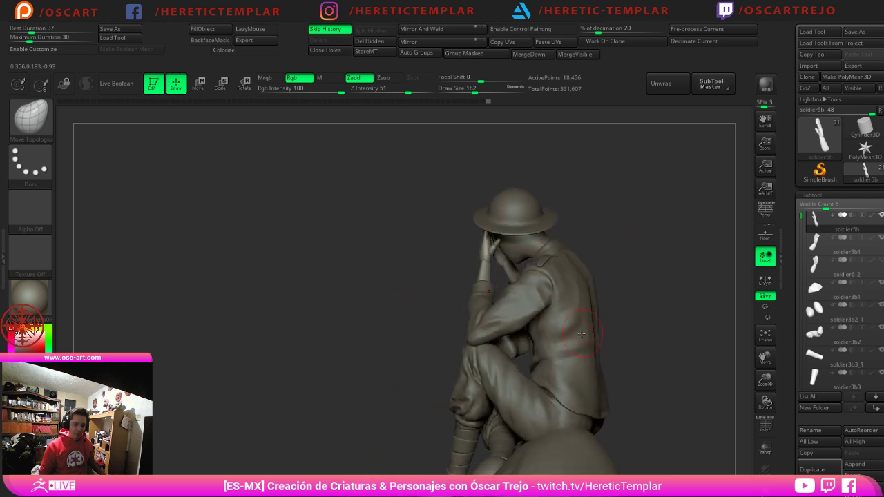
Step: Select the jacket and carve fold lines into its side and back with the DamStandard brush, setting the draw size to 158
left_click(581, 334, "alt")
left_click_drag(653, 308, 564, 286, "alt")
key("b")
key("d")
key("s")
key("s")
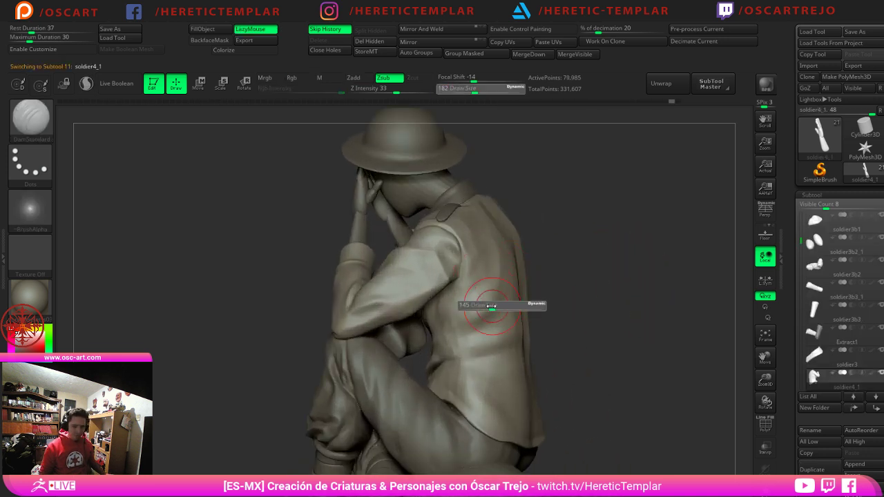
left_click_drag(493, 306, 457, 294)
key("s")
mouse_move(487, 260)
left_mouse_down()
mouse_move(461, 288)
mouse_move(428, 299)
mouse_move(474, 278)
mouse_move(442, 297)
mouse_move(468, 304)
left_mouse_up()
key("s")
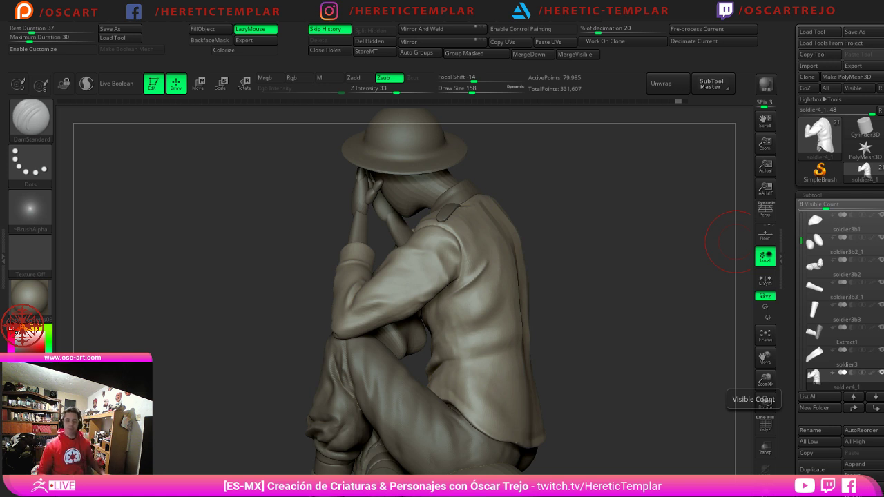
Step: Select the shoulder straps, switch to the Move brush at draw size 257, and check how they sit on the jacket
left_click_drag(600, 253, 560, 258)
left_click(511, 252, "alt")
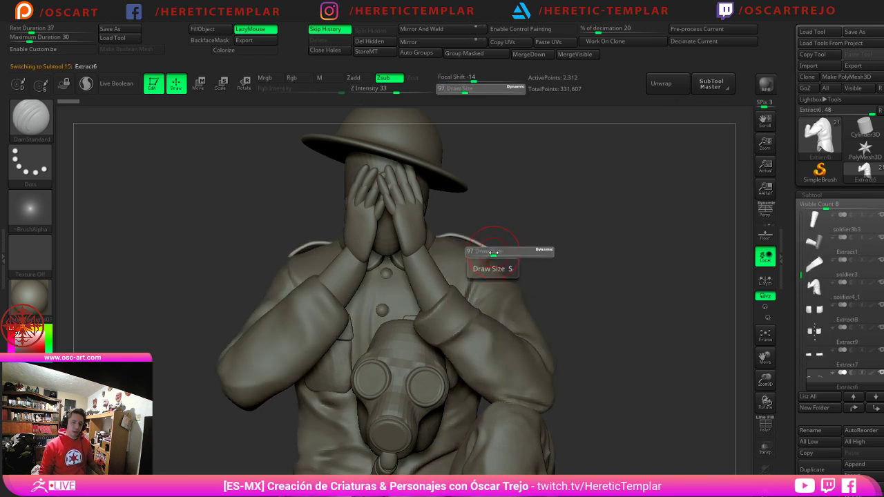
key("b")
key("m")
key("v")
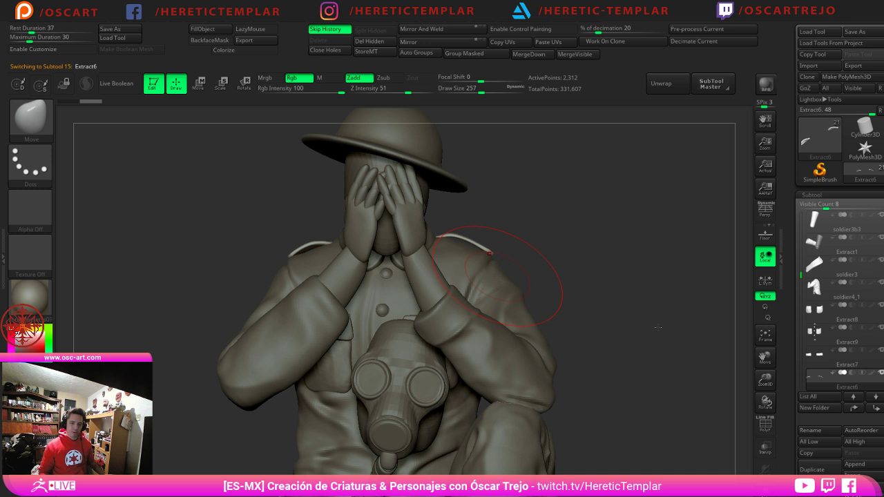
left_click_drag(560, 257, 548, 249)
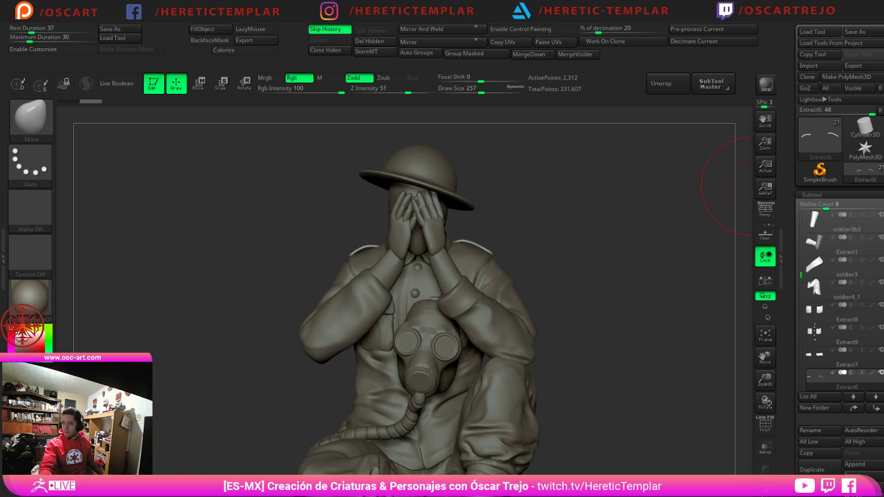
Step: Examine the full figure from the front, selecting the jacket and rock base in turn, and reduce the draw size to 97
mouse_move(565, 263)
left_mouse_down()
mouse_move(552, 231)
mouse_move(534, 219)
mouse_move(572, 215)
mouse_move(565, 233)
mouse_move(552, 215)
mouse_move(583, 269)
left_mouse_up()
left_click(512, 278, "alt")
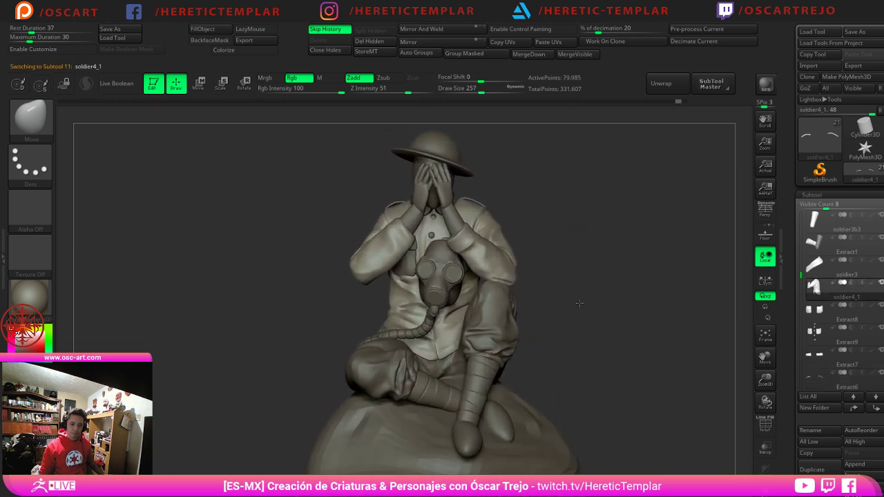
mouse_move(579, 303)
left_mouse_down()
mouse_move(601, 254)
mouse_move(596, 263)
mouse_move(592, 254)
mouse_move(592, 298)
left_mouse_up()
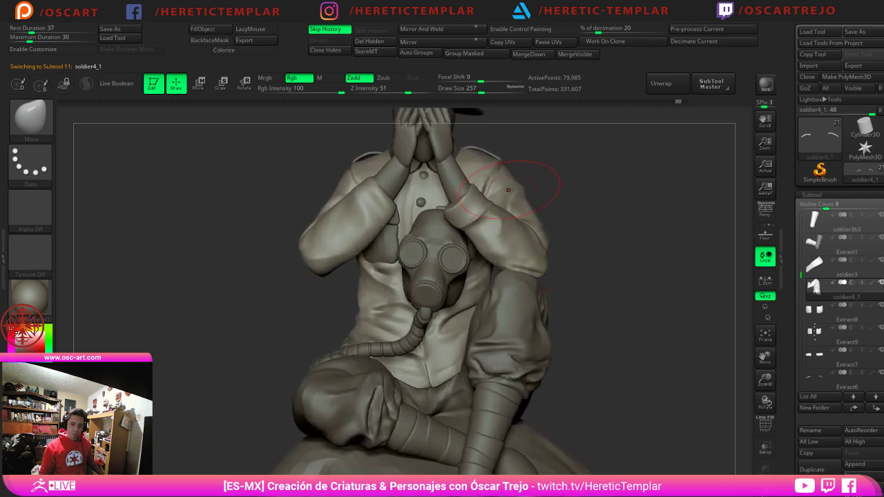
mouse_move(608, 196)
left_mouse_down("alt")
mouse_move(618, 267)
mouse_move(589, 229)
mouse_move(594, 239)
left_mouse_up("alt")
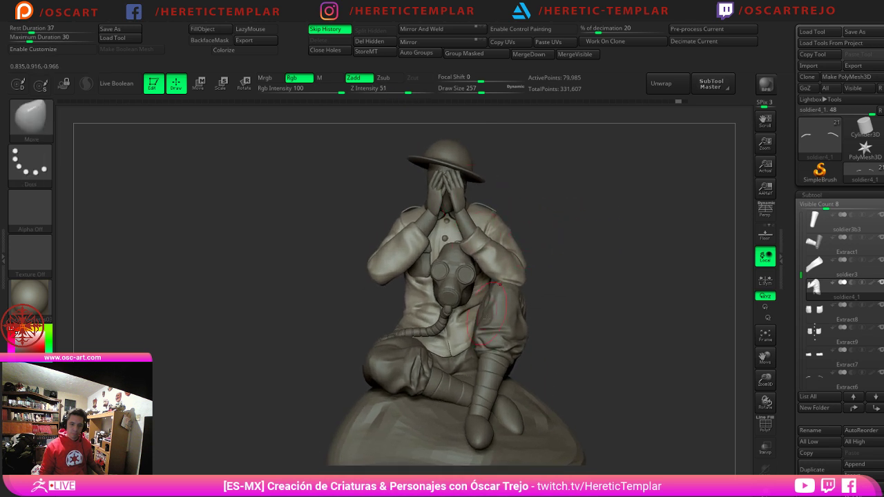
left_click(543, 423, "alt")
left_click_drag(632, 343, 618, 339)
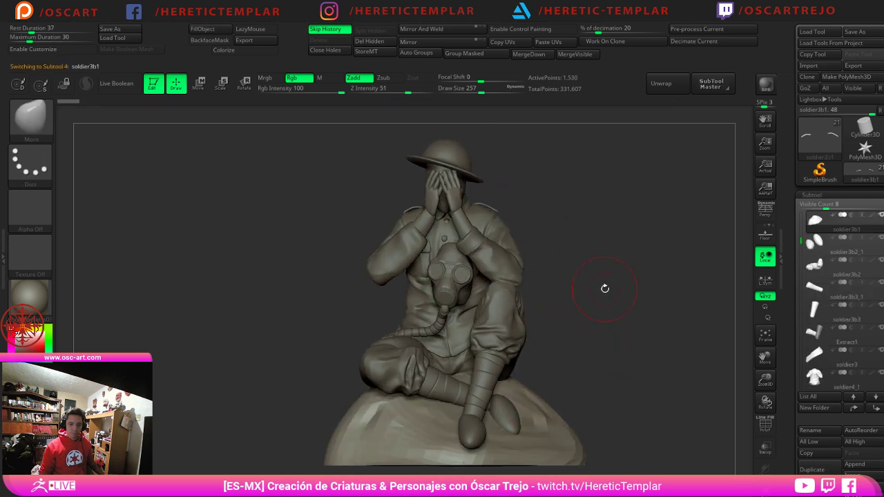
left_click_drag(625, 282, 589, 278)
left_click_drag(627, 241, 636, 335, "alt")
mouse_move(580, 207)
left_mouse_down("alt")
mouse_move(583, 315)
mouse_move(612, 350)
mouse_move(643, 323)
mouse_move(574, 252)
mouse_move(580, 222)
mouse_move(566, 207)
mouse_move(574, 240)
left_mouse_up("alt")
left_click(465, 90)
left_click(502, 327, "alt")
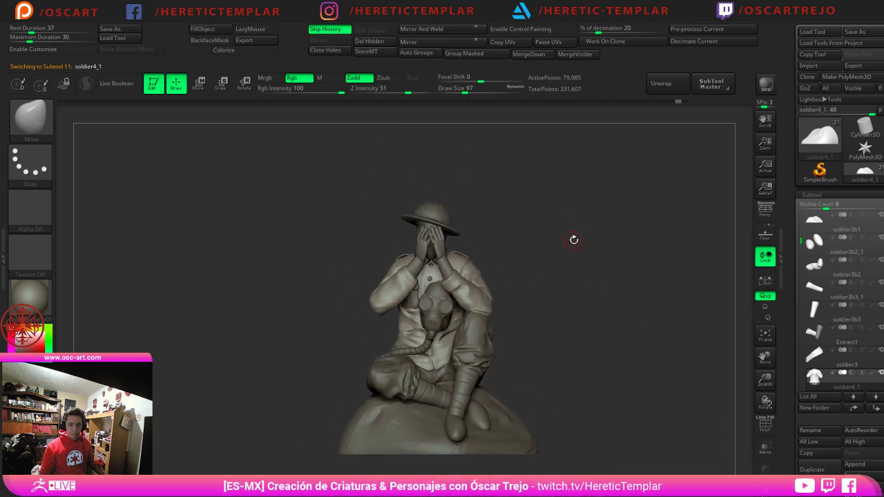
Step: Hide the surrounding interface, frame the figure with the gas mask selected, and quick-save the project
key("Tab")
key("f")
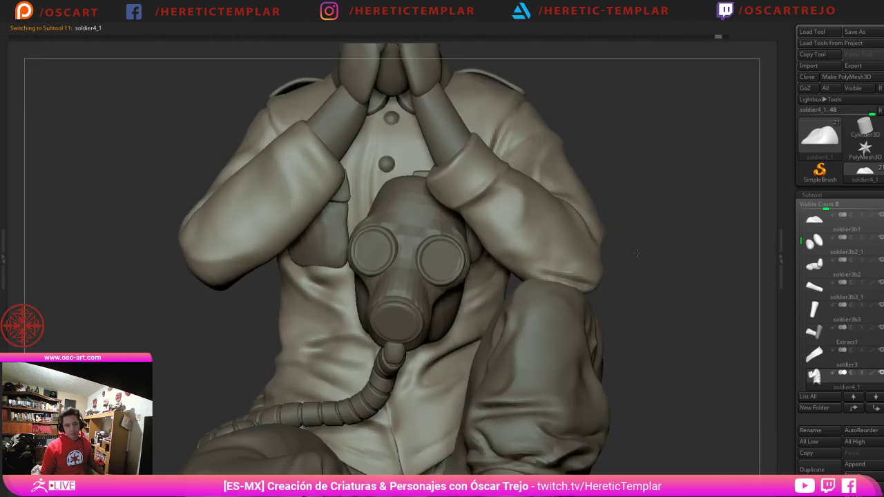
left_click_drag(634, 255, 597, 243, "alt")
left_click(428, 266, "alt")
key("f")
key("f")
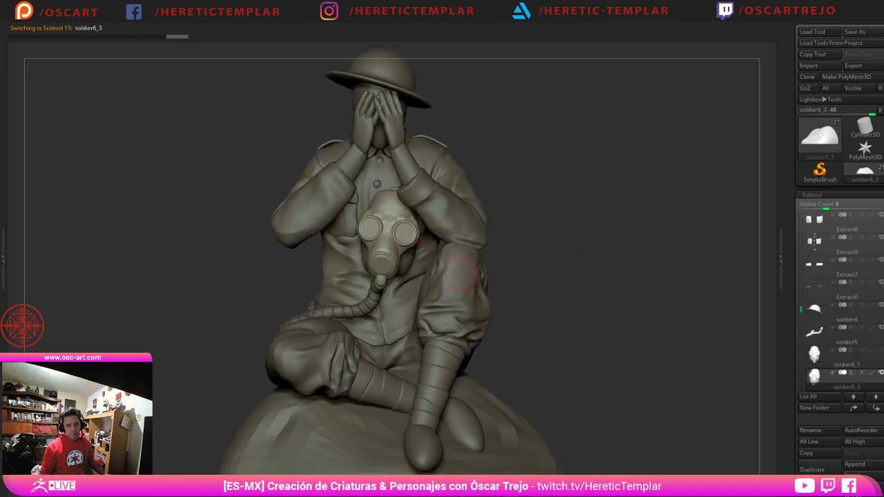
key("f")
mouse_move(562, 293)
left_mouse_down("alt")
mouse_move(566, 304)
mouse_move(554, 306)
left_mouse_up("alt")
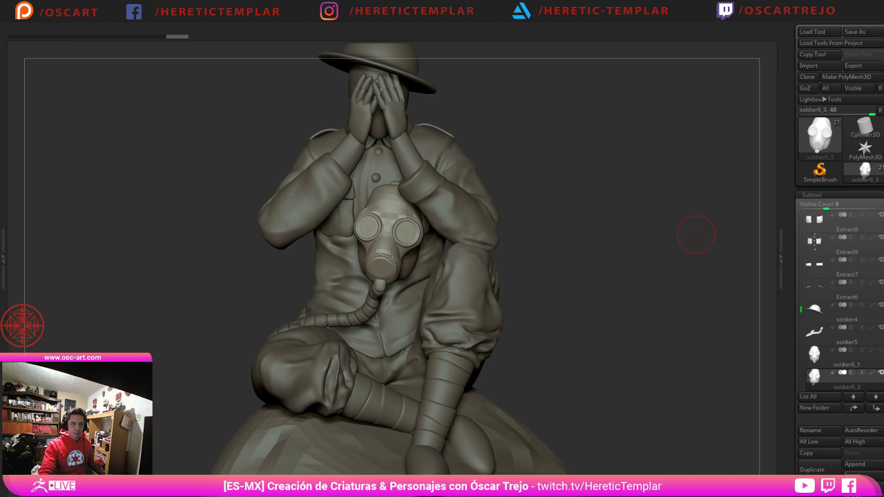
key("ctrl+s")
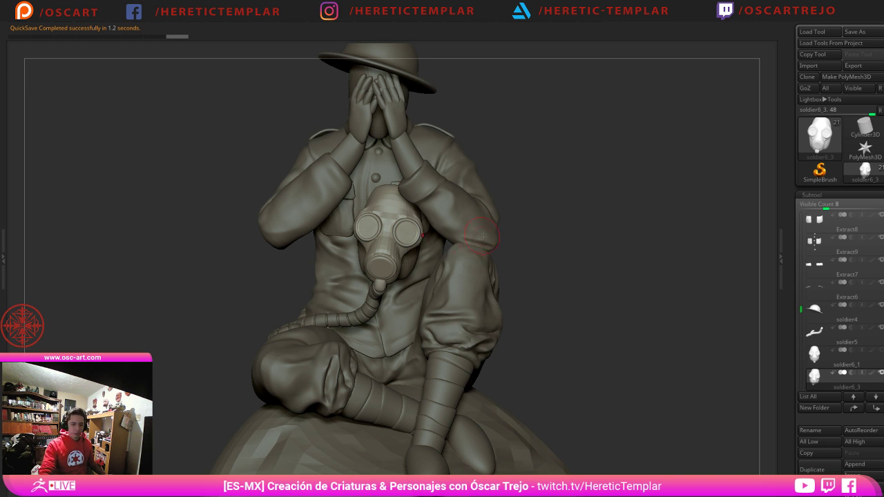
Step: Select the gas mask hose and the leg wraps in turn, and clear the mask on the leg wraps
left_click_drag(613, 174, 635, 209, "alt")
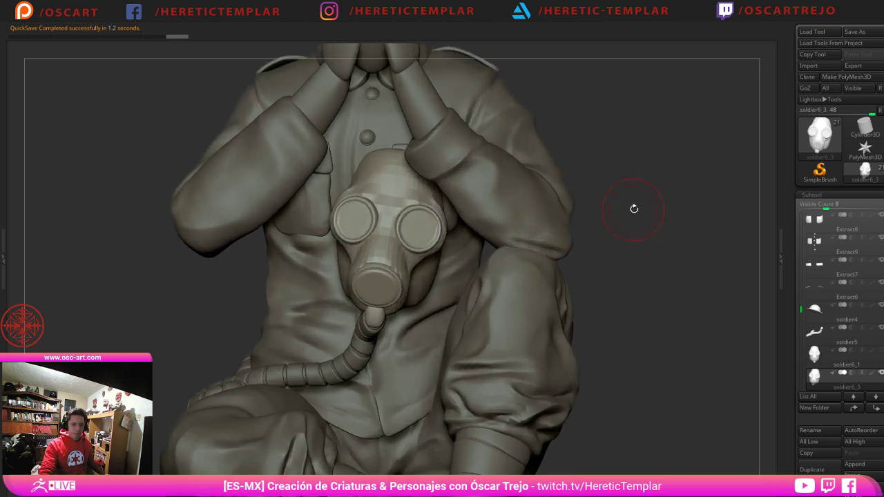
left_click(373, 325, "alt")
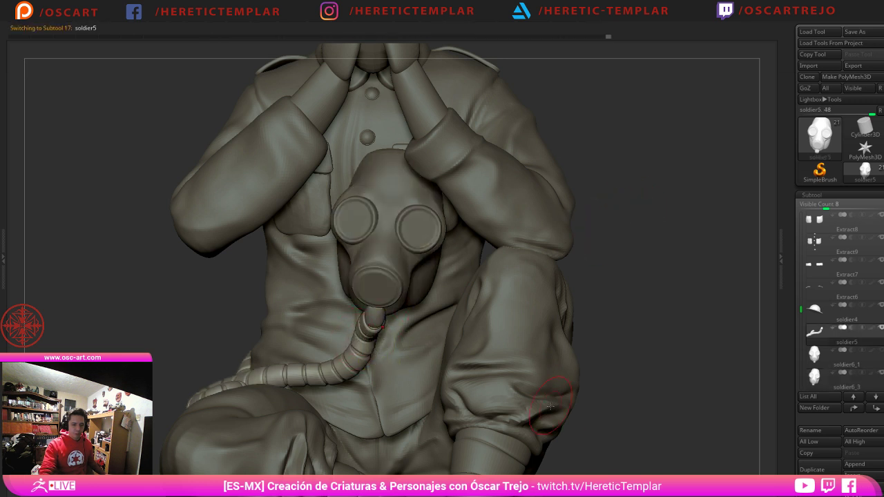
left_click(506, 450, "alt")
left_click_drag(631, 454, 638, 345, "alt")
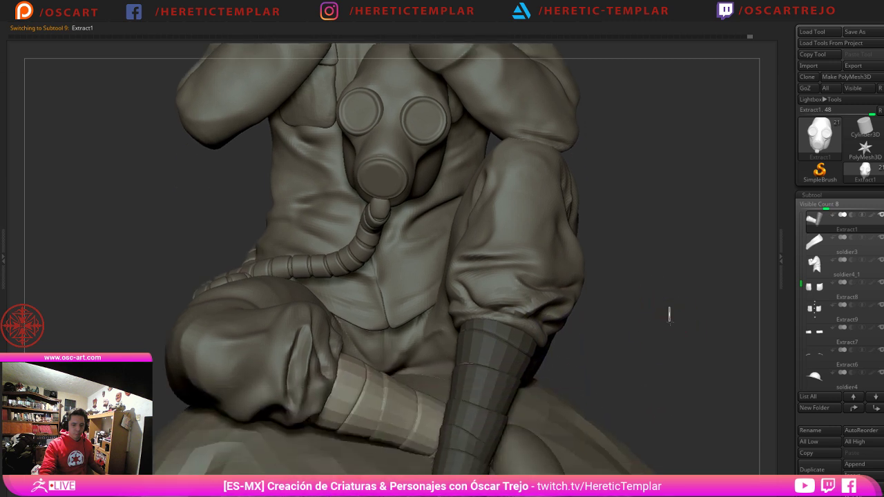
left_click_drag(668, 308, 670, 334, "ctrl")
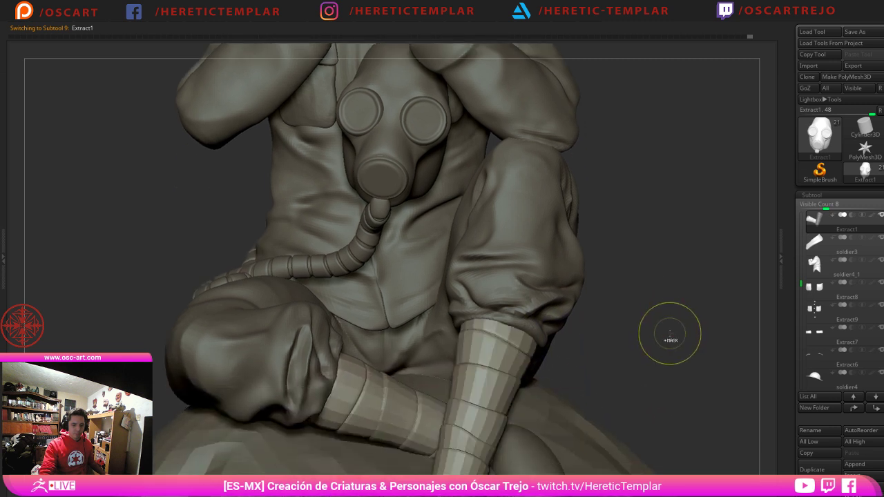
Step: Select the trousers and subdivide their geometry
left_click(543, 293, "alt")
left_click_drag(633, 328, 605, 325, "alt")
key("ctrl+d")
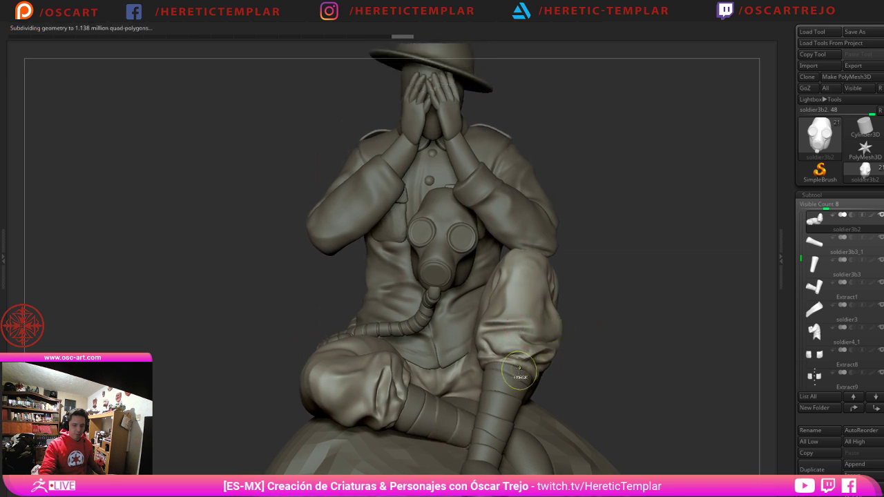
Step: Inspect the leg wraps and gas mask by selecting each, and subdivide the gas mask hose
left_click(518, 375, "alt")
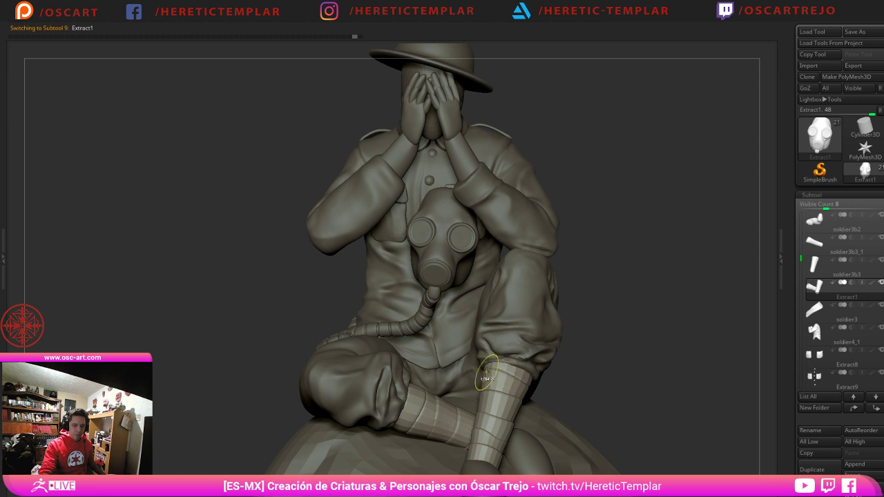
left_click(448, 270, "alt")
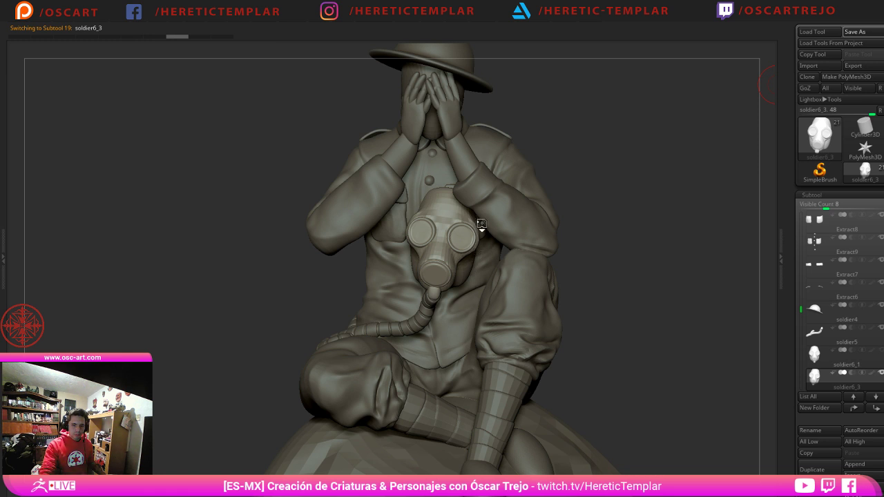
left_click_drag(562, 97, 468, 173)
left_click(467, 174, "alt")
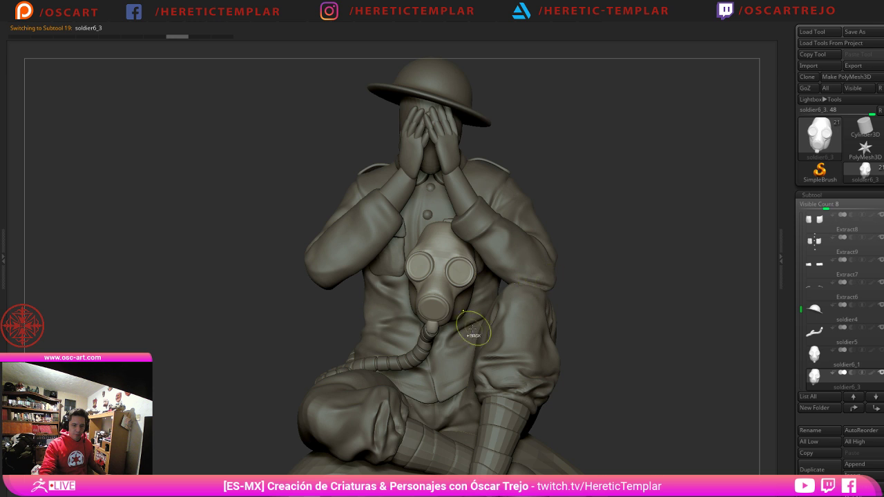
left_click(427, 343, "alt")
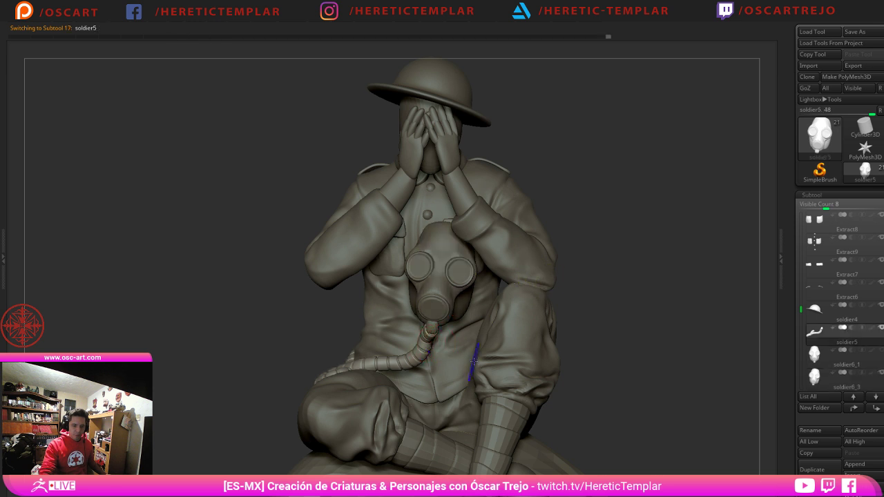
key("ctrl+d")
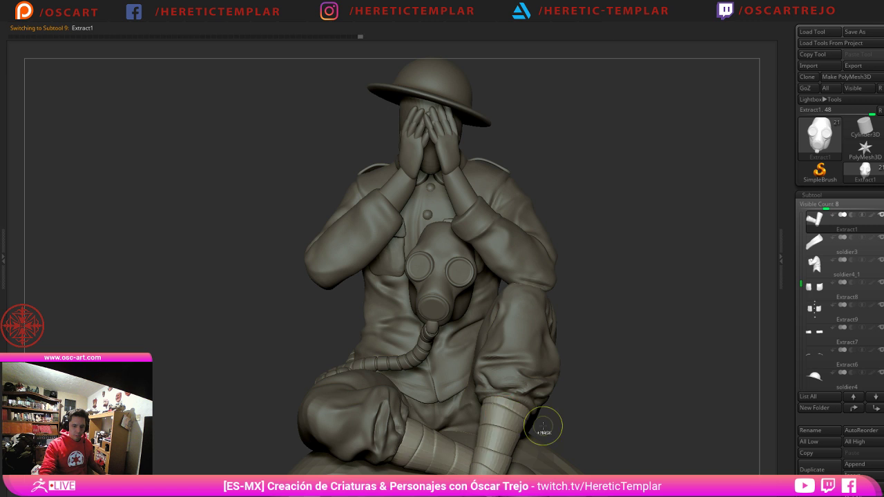
Step: Return to the trousers, run the subdivision on them again, and select the jacket
left_click(539, 379, "alt")
key("ctrl+d")
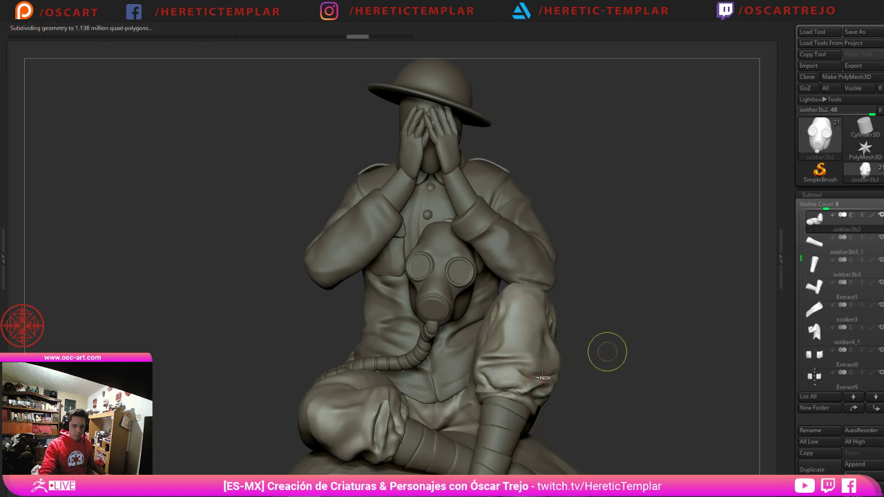
left_click(467, 373, "alt")
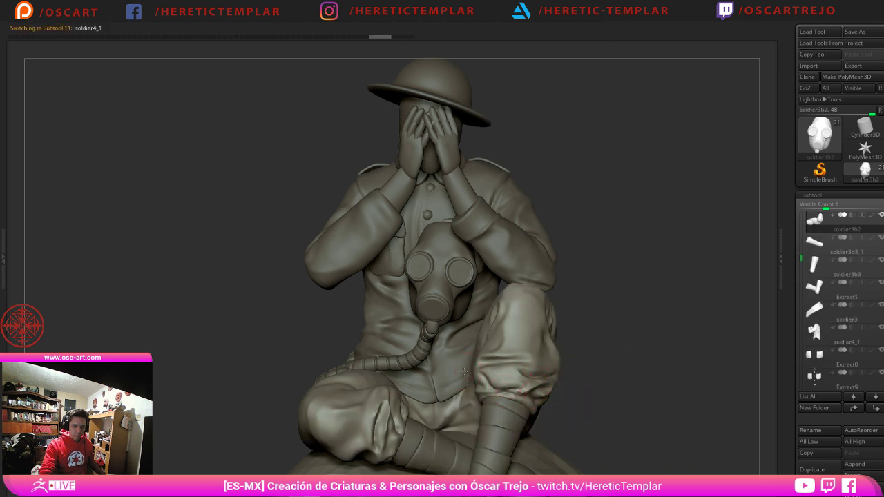
Step: Select the jacket buttons, chest pockets, pocket flaps and shoulder straps one after another, clearing the mask on the pockets
left_click(428, 213, "alt")
left_click_drag(605, 197, 611, 215, "alt")
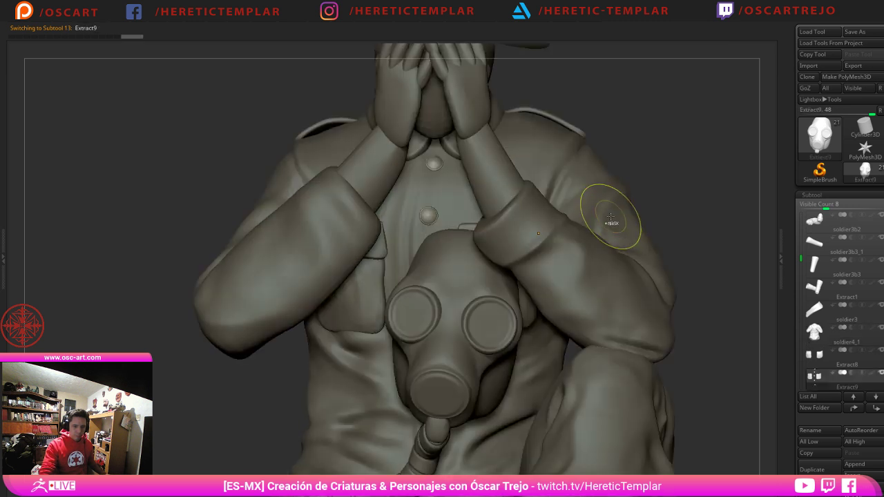
left_click(351, 297, "alt")
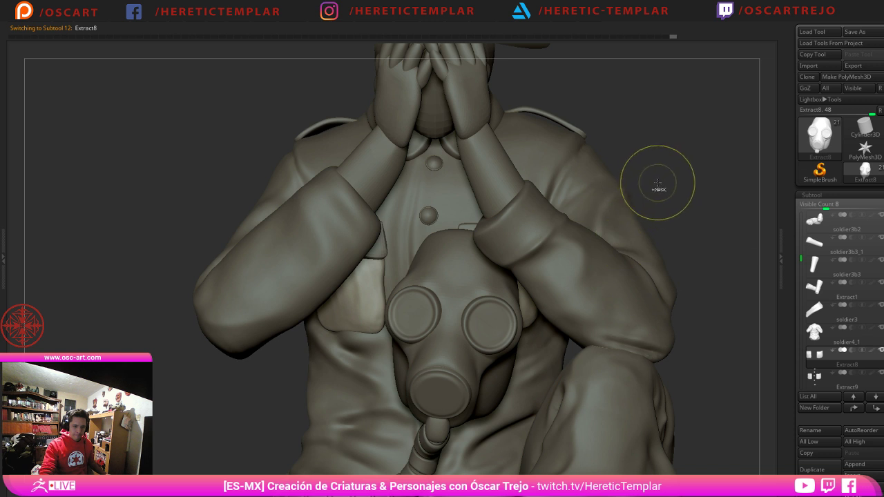
left_click_drag(663, 180, 693, 211, "ctrl")
left_click(381, 242, "alt")
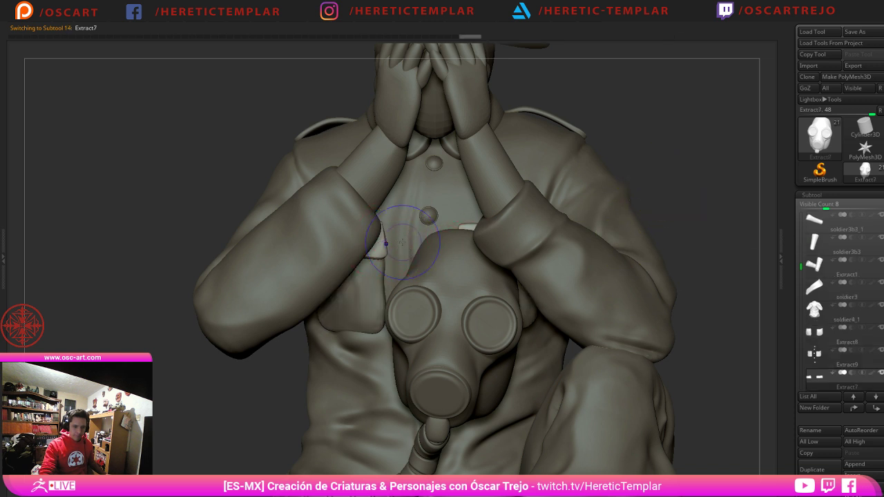
left_click(326, 128, "alt")
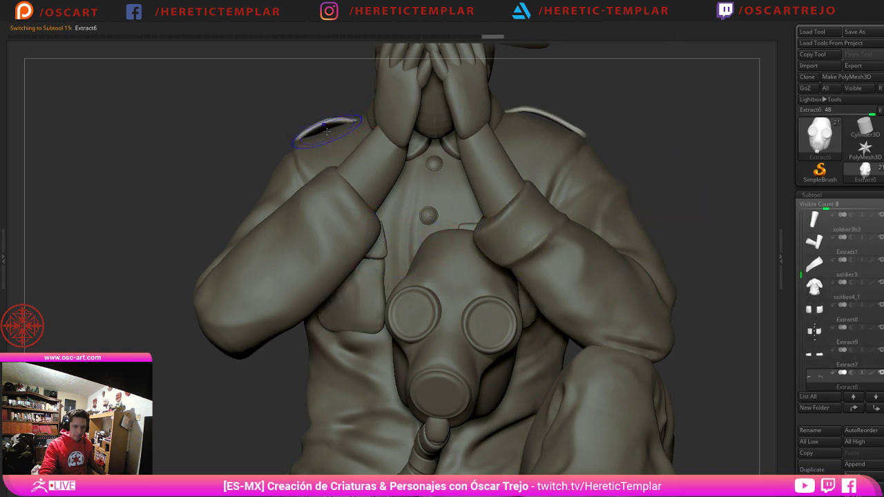
Step: Select the soldier's head and the jacket collar in turn
left_click(439, 119, "alt")
left_click_drag(610, 128, 609, 218, "alt")
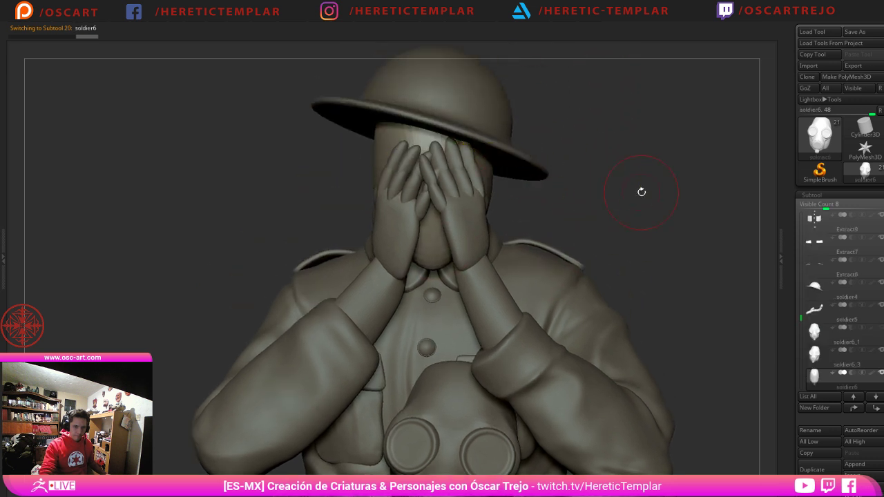
left_click_drag(642, 191, 565, 198)
left_click(435, 242, "alt")
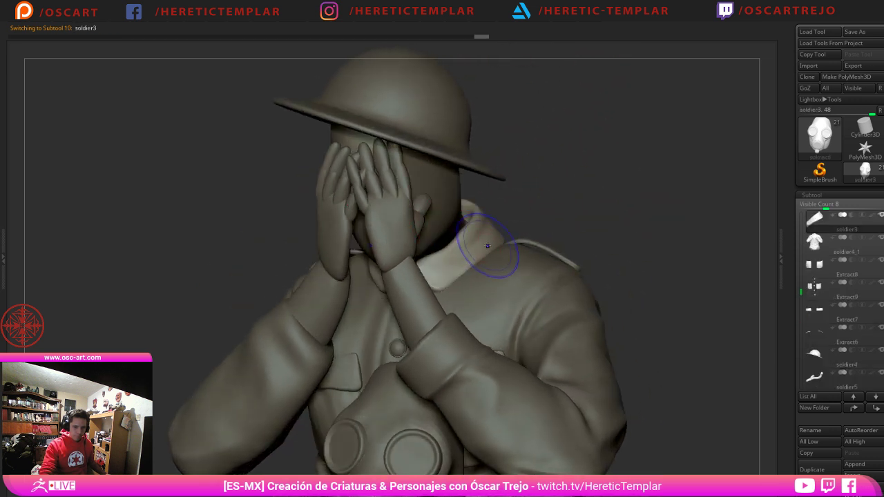
Step: Select the rock base and subdivide it to smooth its blocky surface, and select the boots
right_click_drag(565, 239, 588, 168, "ctrl")
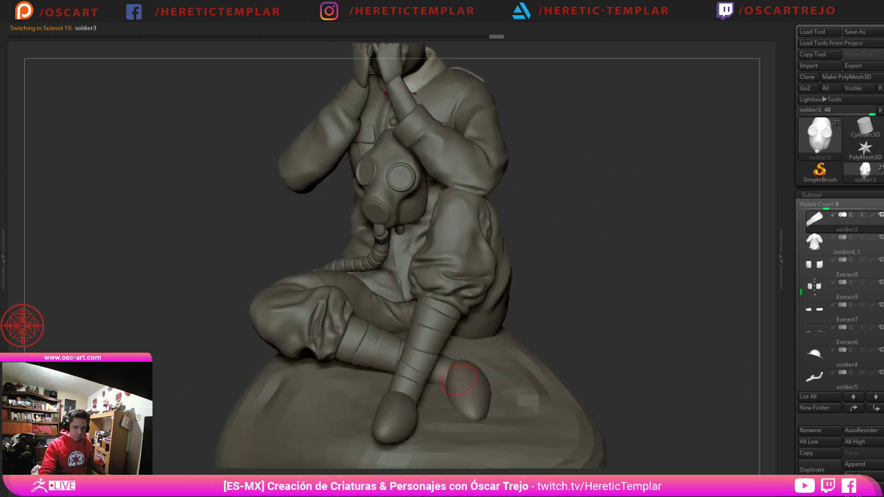
left_click(445, 415, "alt")
mouse_move(637, 351)
left_mouse_down()
mouse_move(656, 346)
mouse_move(637, 332)
mouse_move(627, 259)
left_mouse_up()
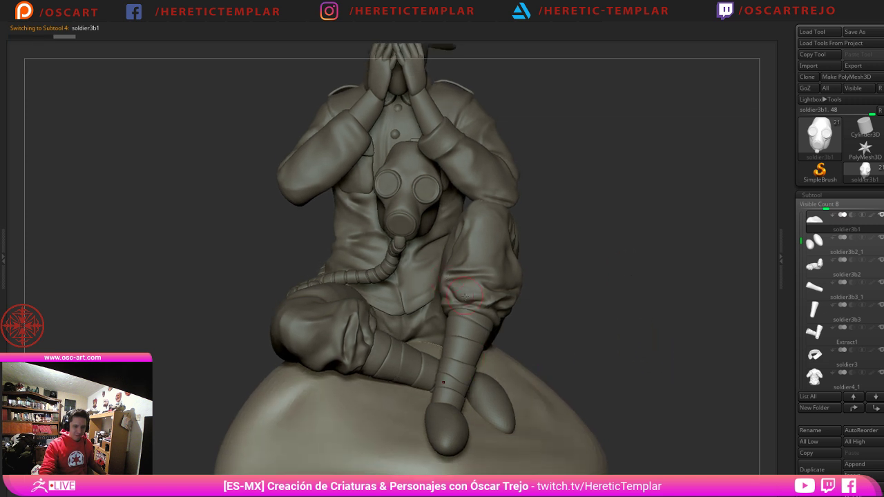
left_click_drag(580, 240, 572, 304, "alt")
left_click_drag(636, 413, 615, 263, "alt")
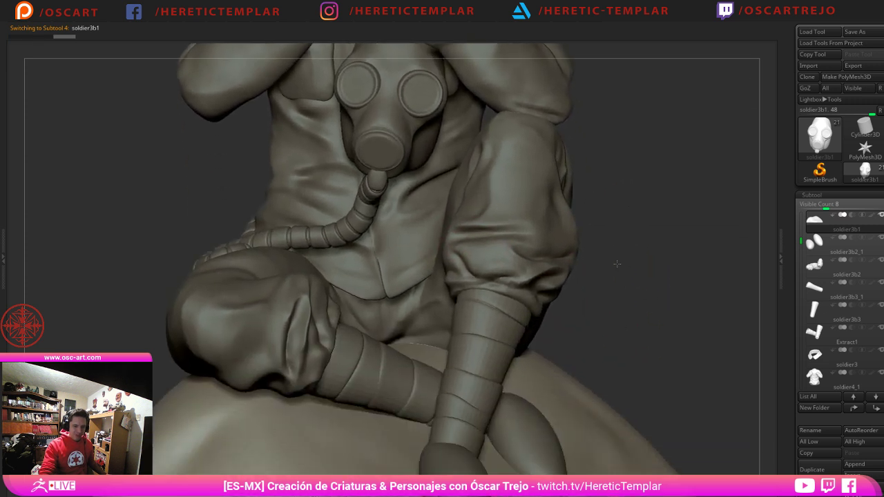
left_click(530, 414, "alt")
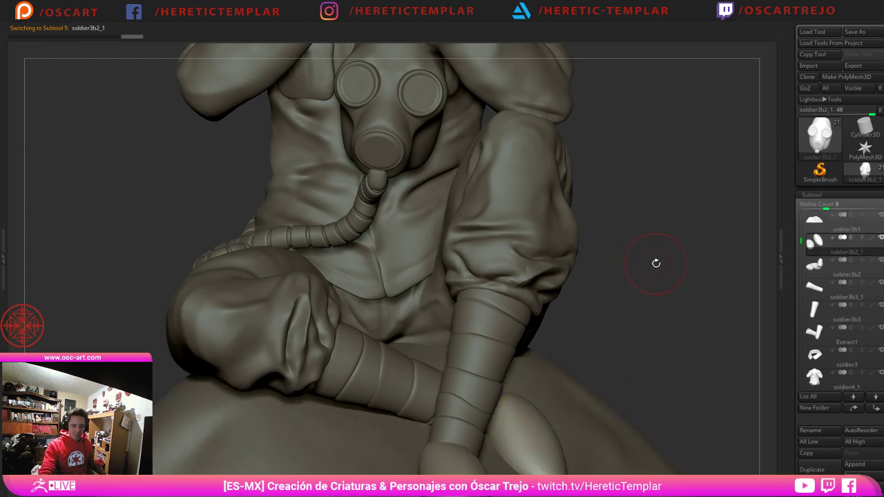
Step: Remesh the soldier's left hand and forearm with the Remesh By Dynamesh deformer and accept the result
left_click_drag(655, 262, 634, 390, "alt")
left_click_drag(635, 296, 637, 404, "alt")
mouse_move(619, 237)
left_mouse_down()
mouse_move(621, 255)
mouse_move(594, 255)
left_mouse_up()
left_click(412, 169, "alt")
left_click_drag(273, 202, 307, 203)
key("w")
left_click_drag(463, 88, 468, 145, "alt")
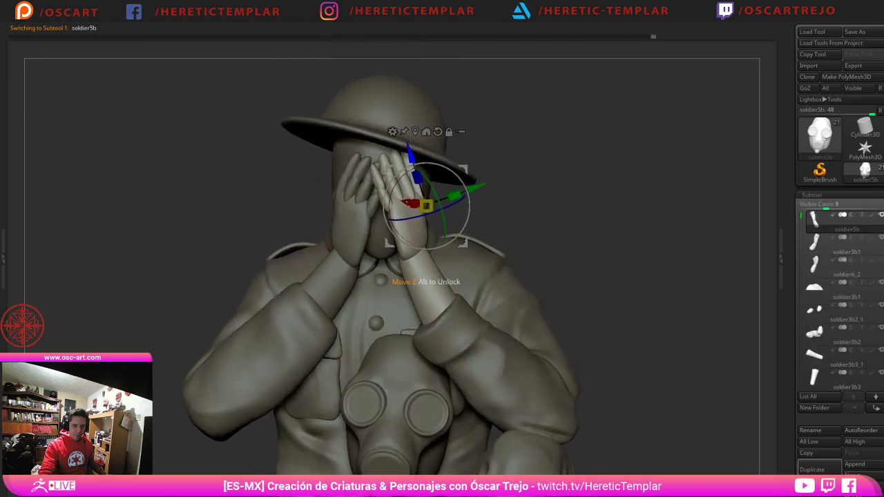
left_click(392, 132)
left_click(488, 193)
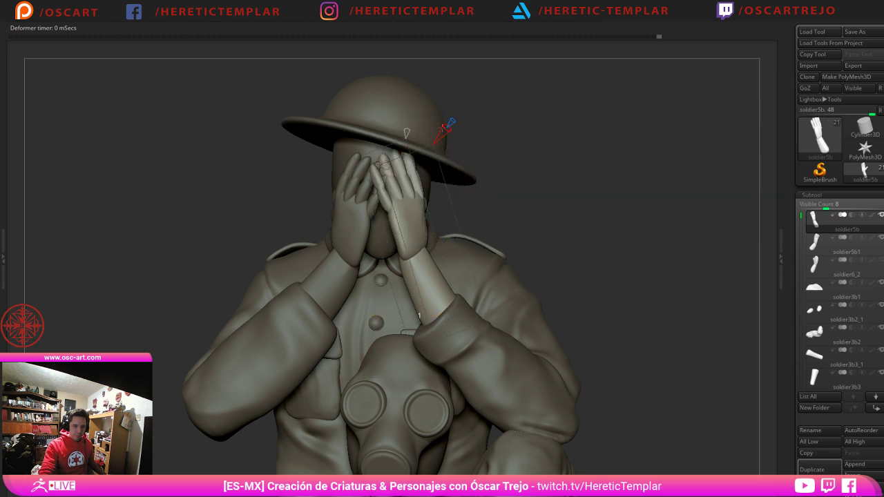
mouse_move(407, 131)
left_click_drag(406, 132, 408, 127)
key("shift+f")
key("shift+f")
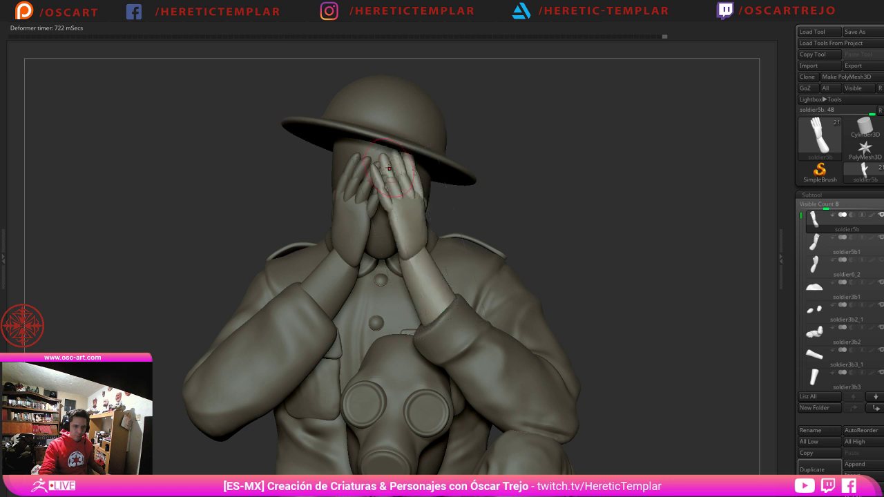
left_click(386, 166)
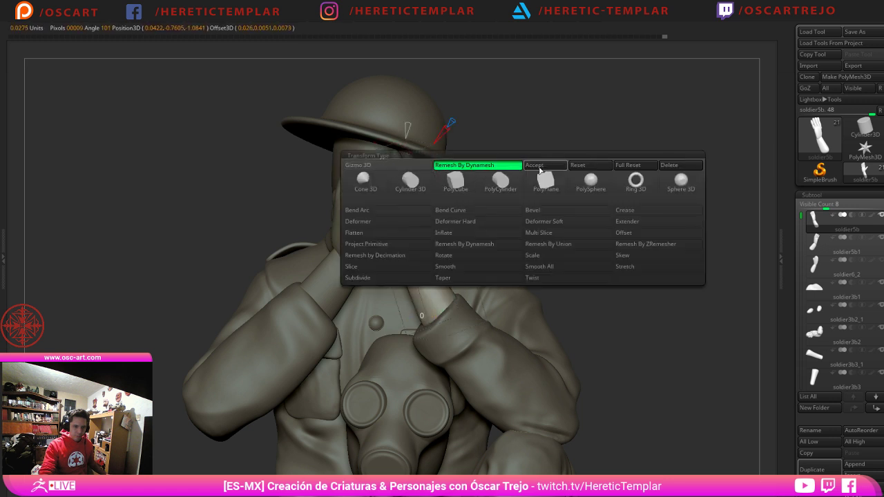
left_click(542, 170)
Step: Inspect the remeshed left hand up close and in Solo mode, and undo its Dynamesh remesh
key("q")
left_click_drag(701, 260, 629, 260)
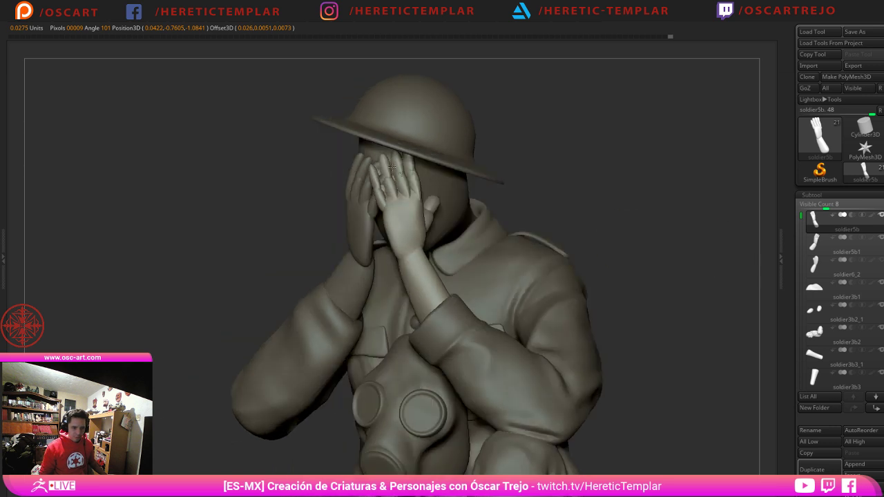
left_click_drag(546, 191, 594, 217)
key("f")
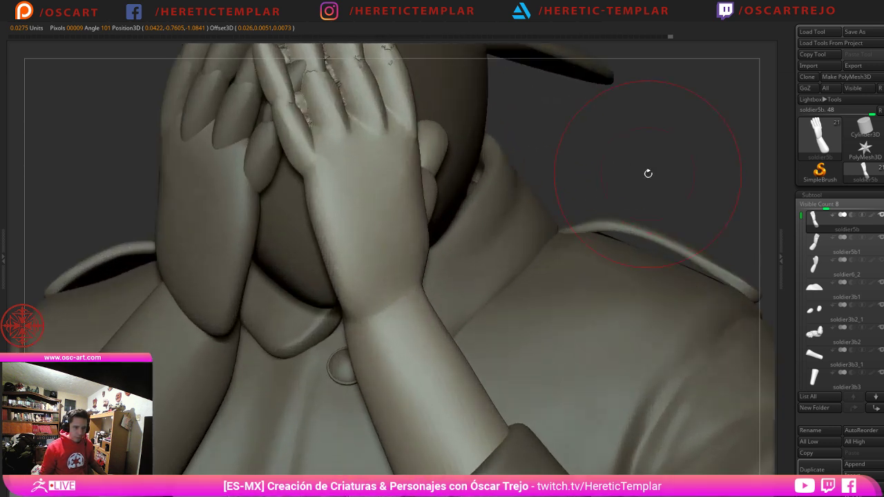
left_click_drag(647, 173, 669, 197)
key("Tab")
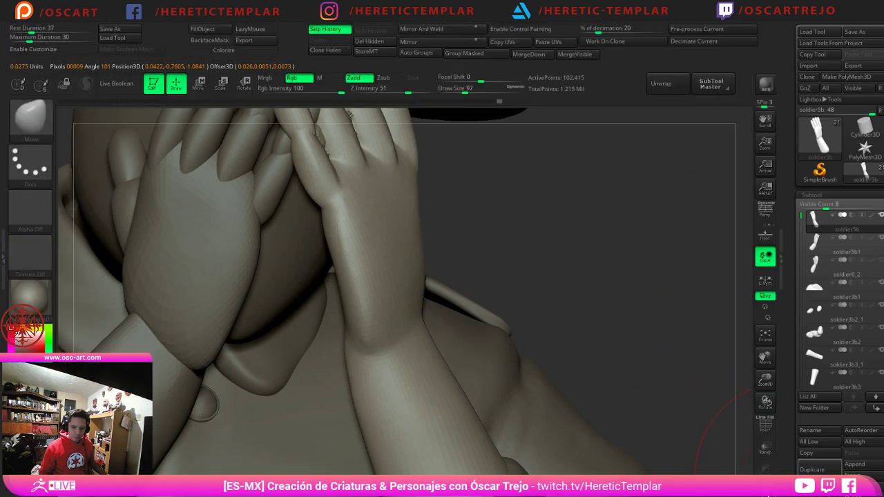
left_click(765, 487)
left_click_drag(582, 292, 587, 310)
left_click_drag(587, 311, 611, 302)
key("ctrl+z")
key("ctrl+z")
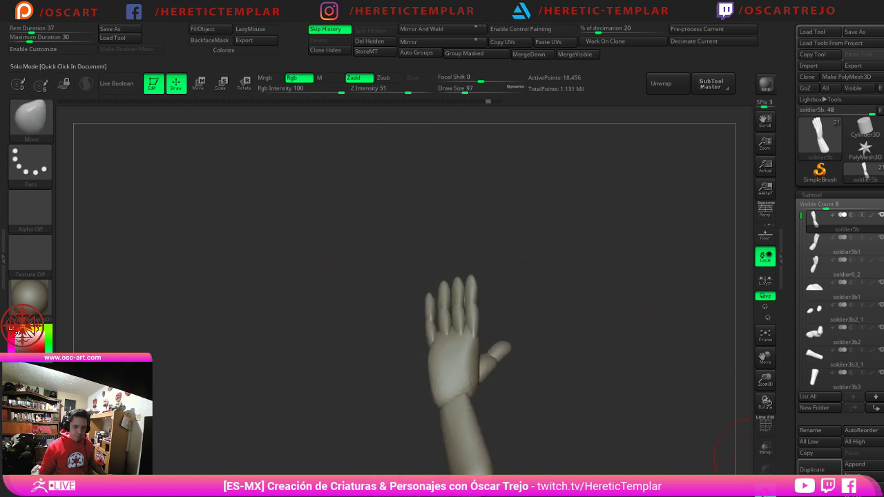
left_click(764, 470)
Step: Fuse the left hand's fingers, palm and forearm again with Remesh By Dynamesh at a higher polygon target, and accept it
left_click_drag(630, 357, 689, 350, "shift")
left_click_drag(633, 366, 649, 279, "alt")
key("w")
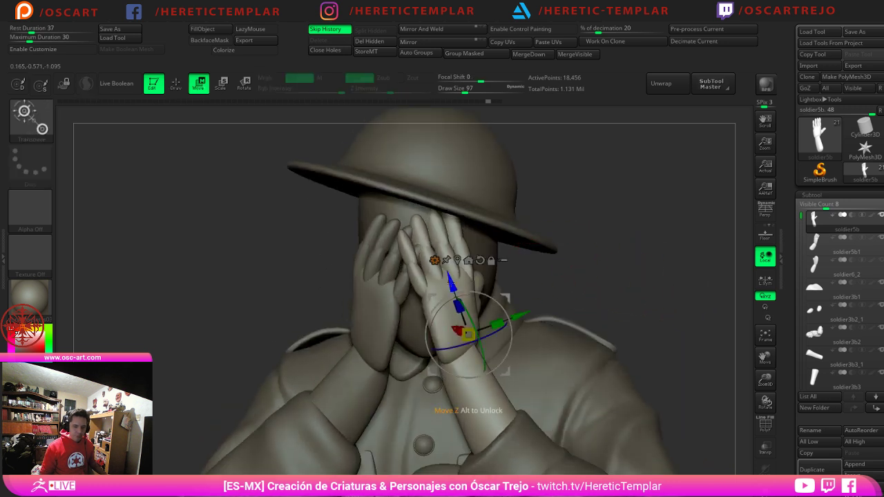
left_click(434, 260)
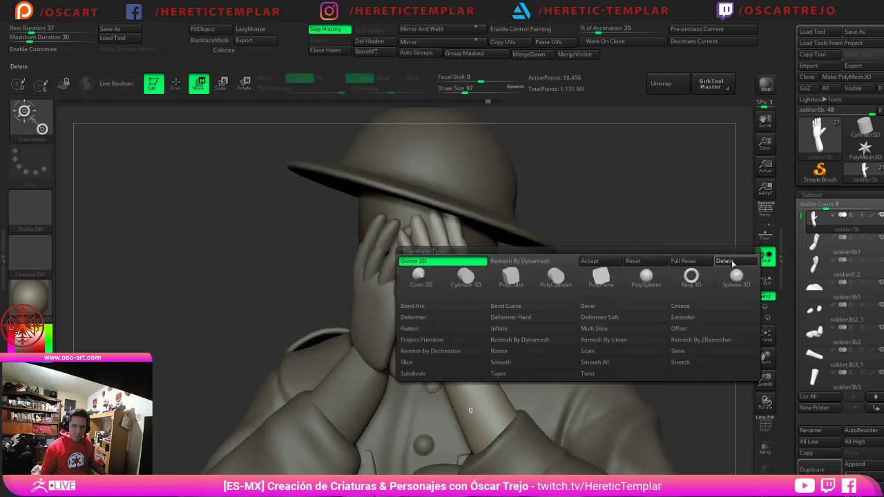
left_click_drag(618, 270, 600, 232, "alt")
left_click(435, 260)
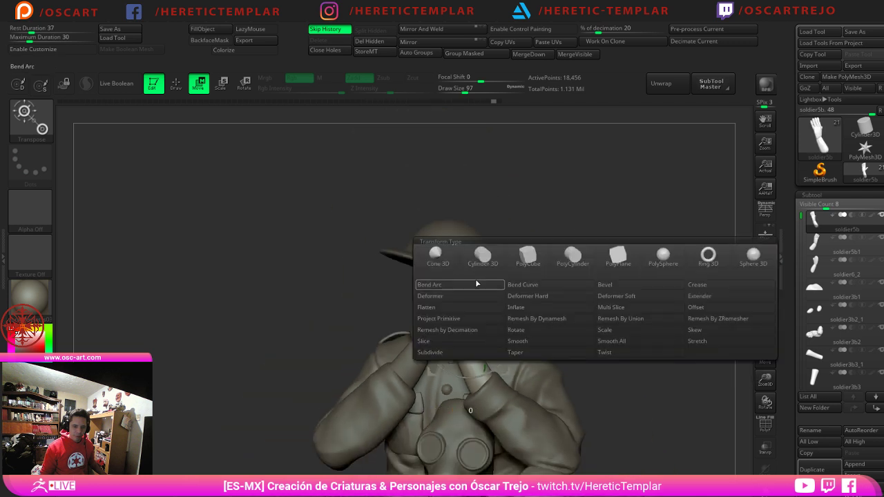
left_click(525, 322)
left_click_drag(598, 339, 524, 248, "alt")
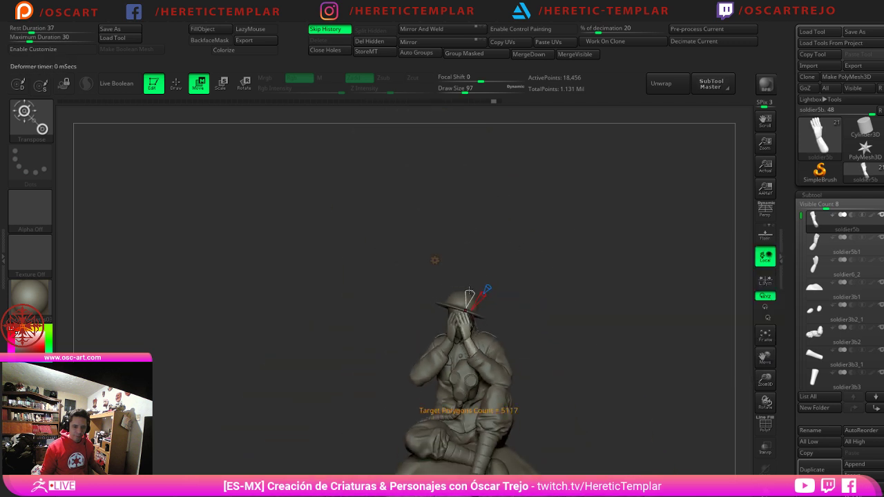
left_click_drag(469, 297, 608, 328)
left_click_drag(622, 276, 600, 234)
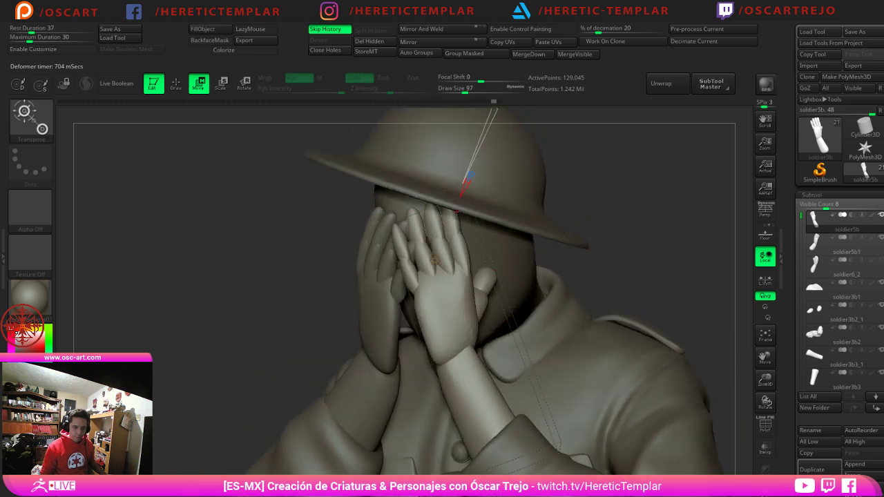
left_click(436, 260)
left_click(600, 261)
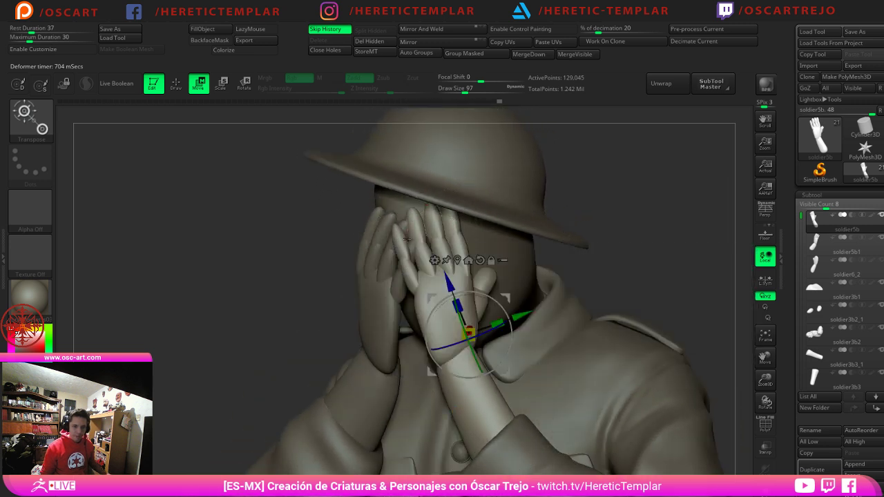
key("q")
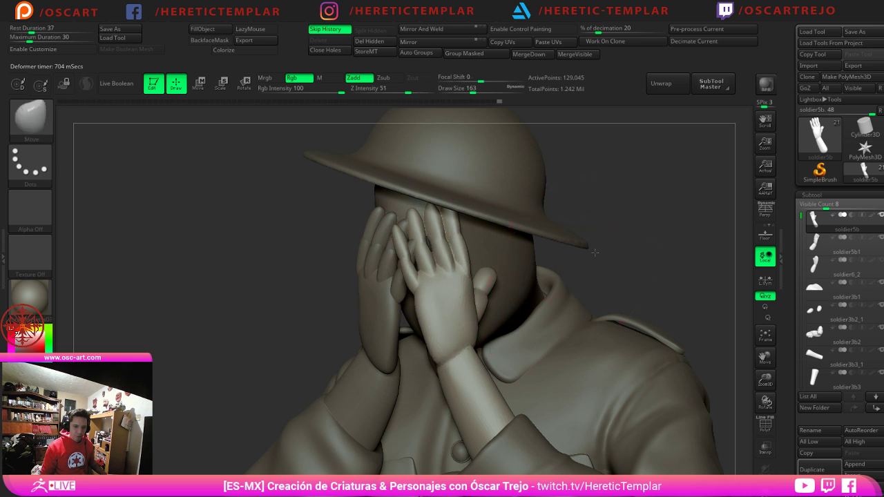
Step: Select the soldier's right hand and forearm, remesh them with Remesh By Dynamesh, and accept the result
mouse_move(594, 249)
left_mouse_down()
mouse_move(529, 270)
mouse_move(562, 274)
mouse_move(574, 263)
mouse_move(547, 265)
left_mouse_up()
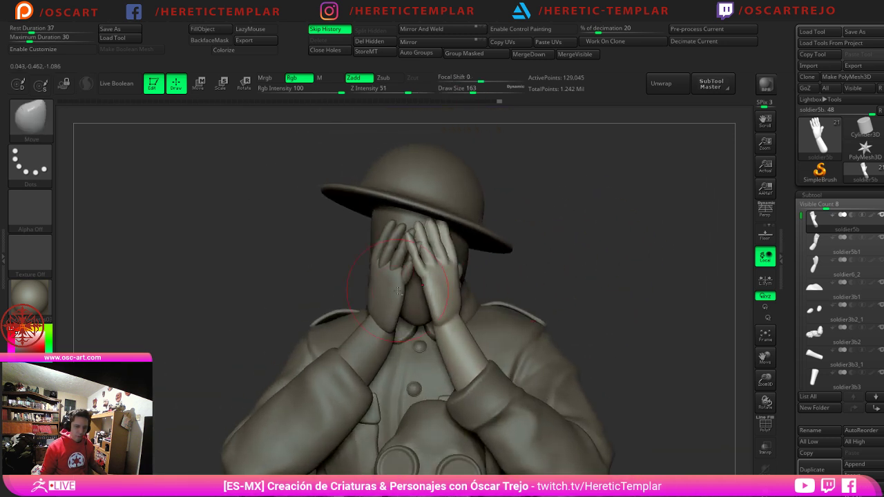
left_click(398, 290, "alt")
key("w")
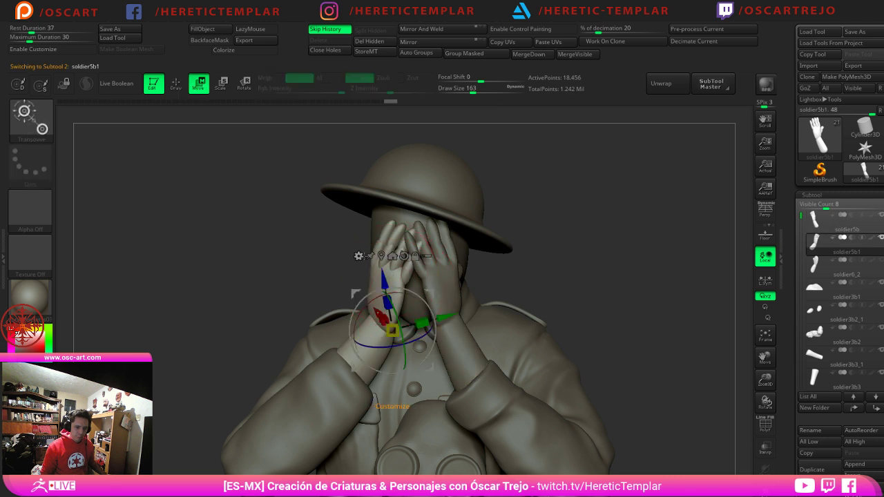
left_click(361, 257)
left_click(459, 318)
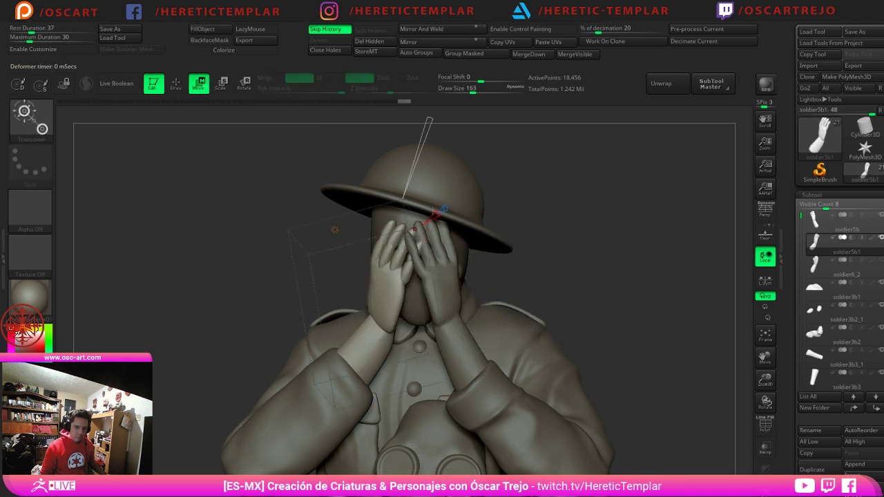
left_click_drag(425, 139, 427, 135)
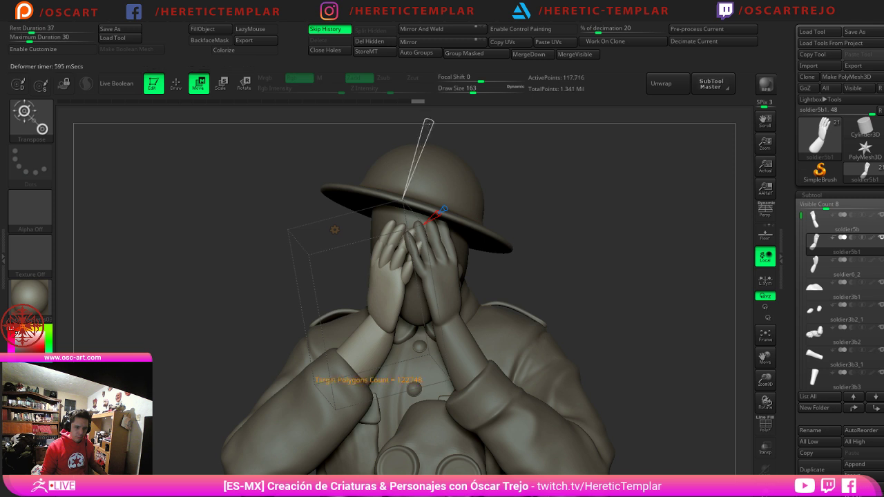
left_click(334, 229)
left_click(497, 232)
key("q")
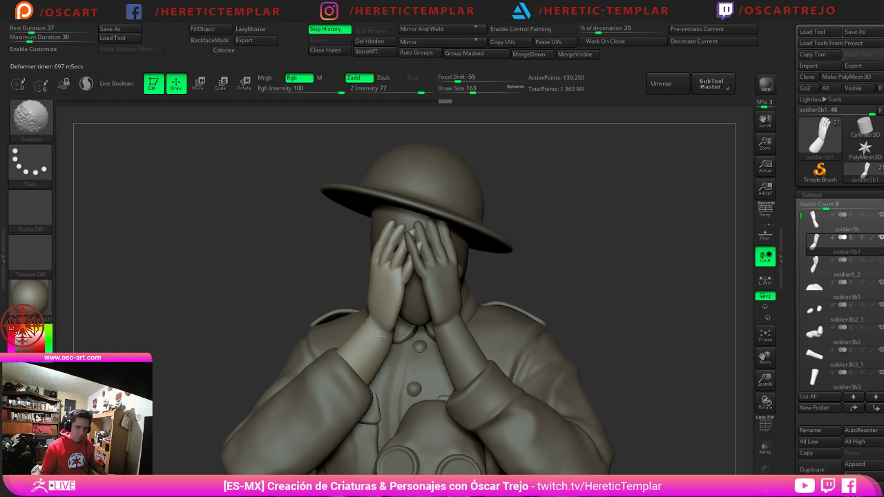
Step: Smooth the creases at the wrists and fingers on both remeshed hands, switching from the right hand to the left
mouse_move(580, 297)
left_mouse_down("alt")
mouse_move(544, 267)
mouse_move(573, 234)
mouse_move(598, 256)
mouse_move(640, 248)
left_mouse_up("alt")
mouse_move(454, 233)
left_mouse_down()
mouse_move(420, 229)
mouse_move(450, 233)
mouse_move(443, 237)
left_mouse_up()
left_click(419, 232, "alt")
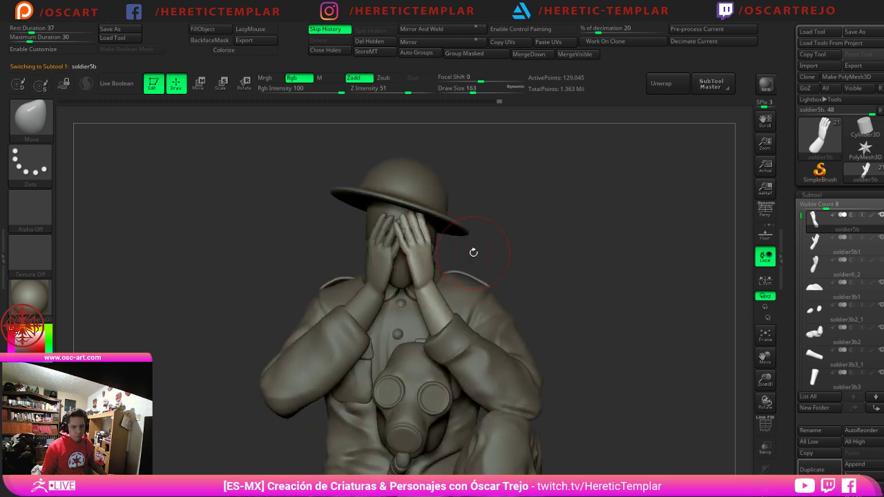
left_click_drag(474, 252, 536, 234)
left_click_drag(452, 237, 453, 207, "alt")
mouse_move(532, 236)
left_mouse_down("shift")
mouse_move(483, 236)
mouse_move(554, 226)
left_mouse_up("shift")
Step: Select the helmet, subdivide its geometry, and check the brim and dome within the whole figure
left_click(404, 211, "alt")
left_click_drag(563, 181, 560, 299)
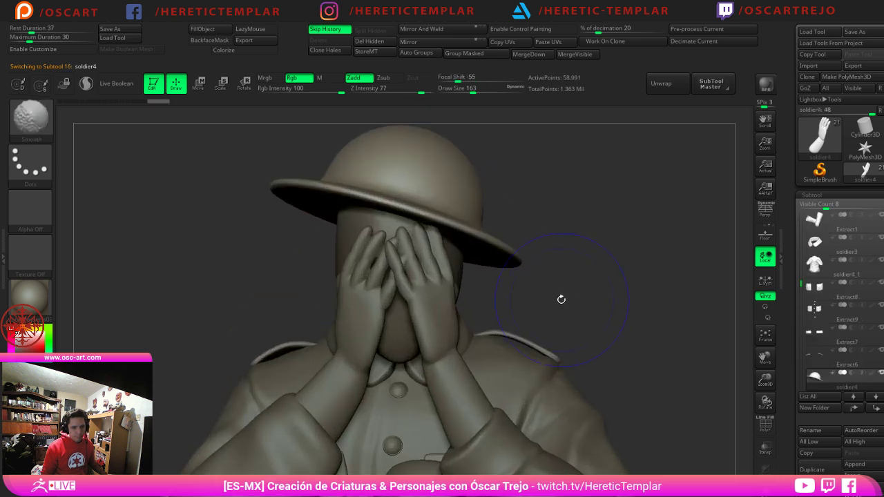
left_click_drag(617, 298, 573, 271, "alt")
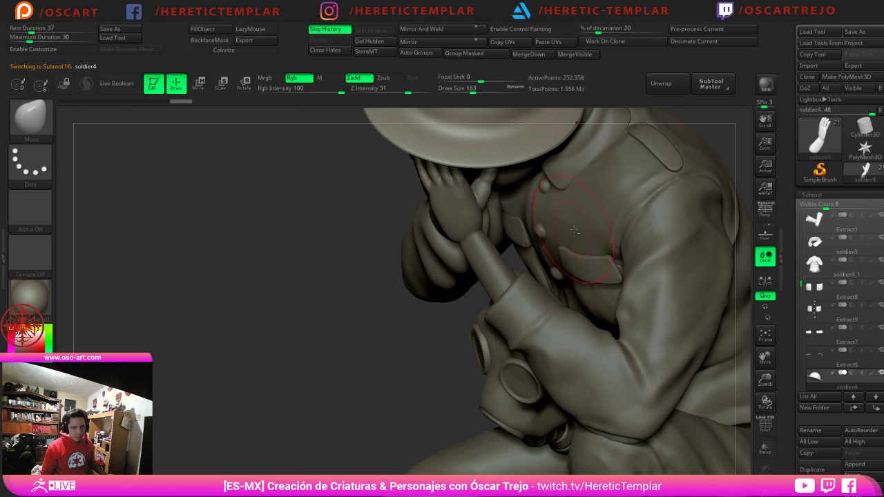
left_click_drag(355, 349, 428, 338)
key("f")
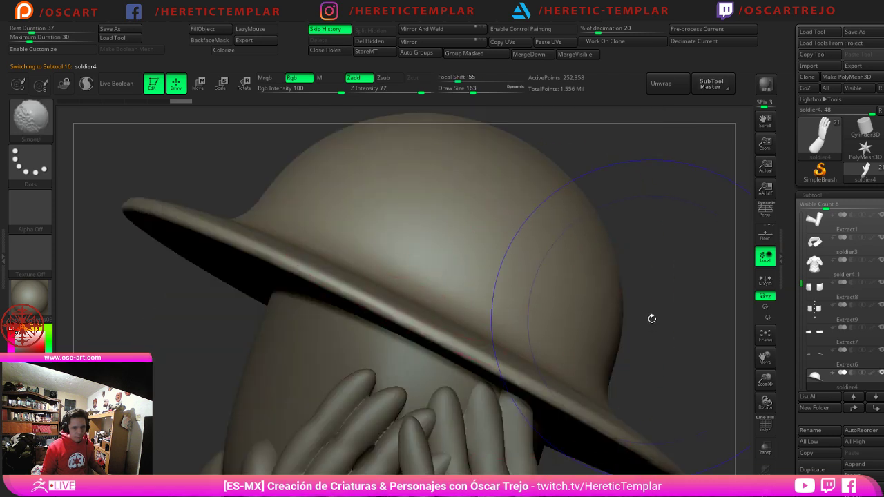
key("f")
left_click_drag(648, 304, 603, 240, "shift")
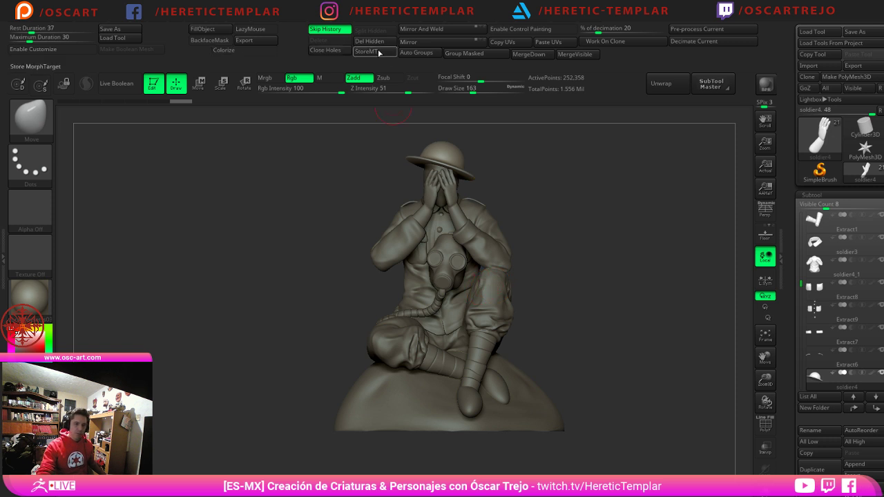
Step: Merge the soldier's visible subtools into a single tool and export the merged soldier as an OBJ
left_click(575, 54)
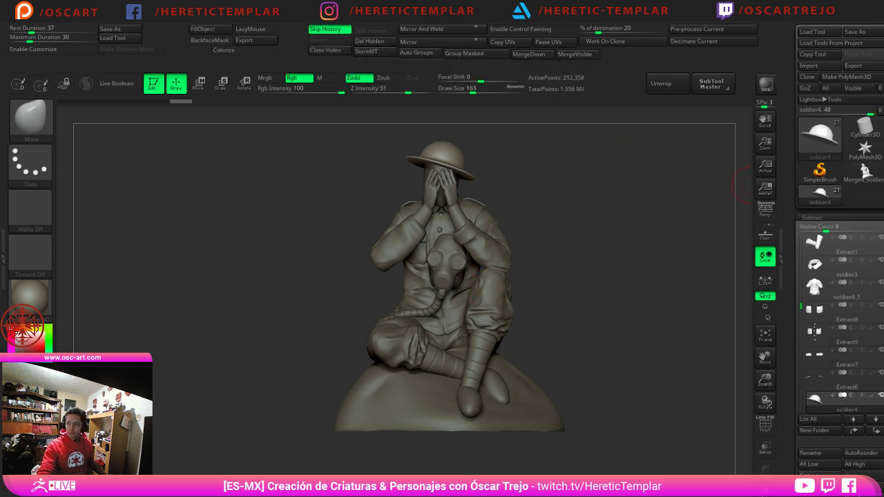
left_click(863, 173)
left_click_drag(583, 164, 607, 202, "alt")
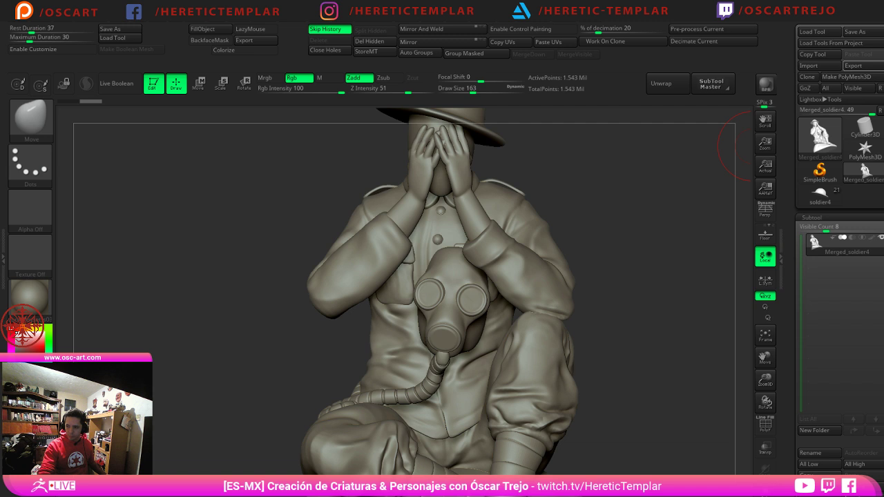
Step: Switch to 3ds Max and maximize the Top viewport around the bearded head, its lights and the camera
key("alt+Tab")
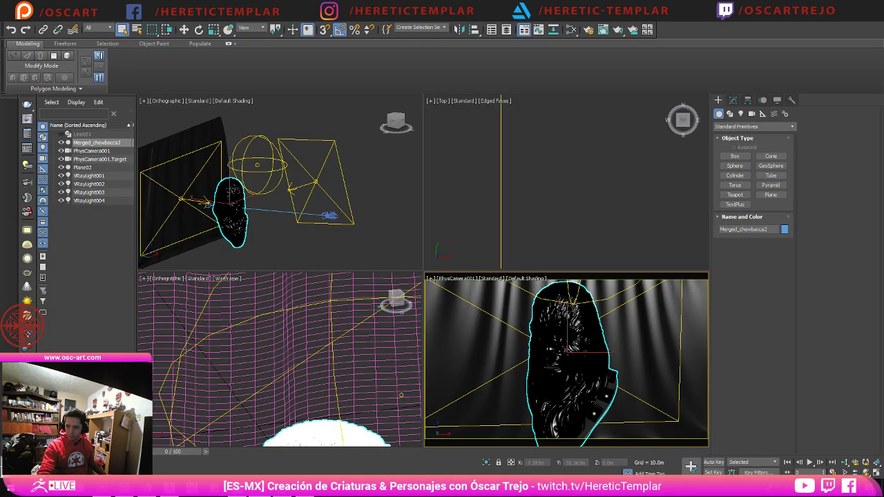
left_click(574, 222)
scroll(558, 206, "down", 6)
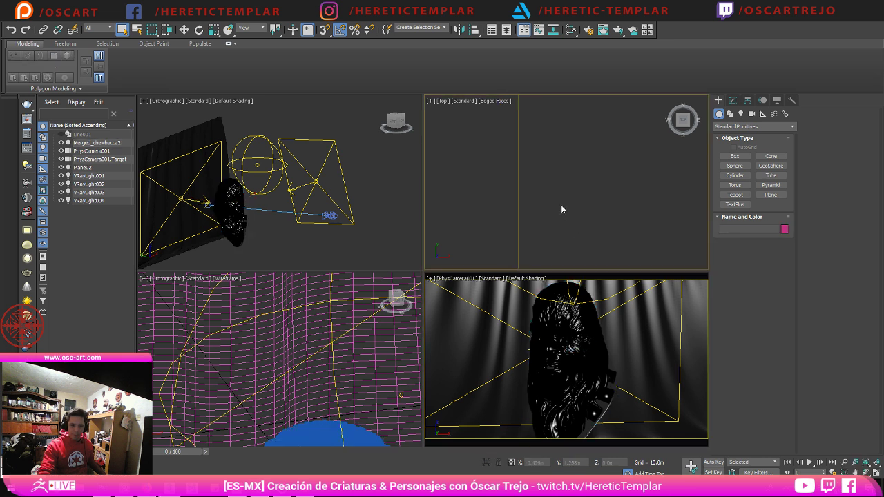
scroll(550, 213, "down", 4)
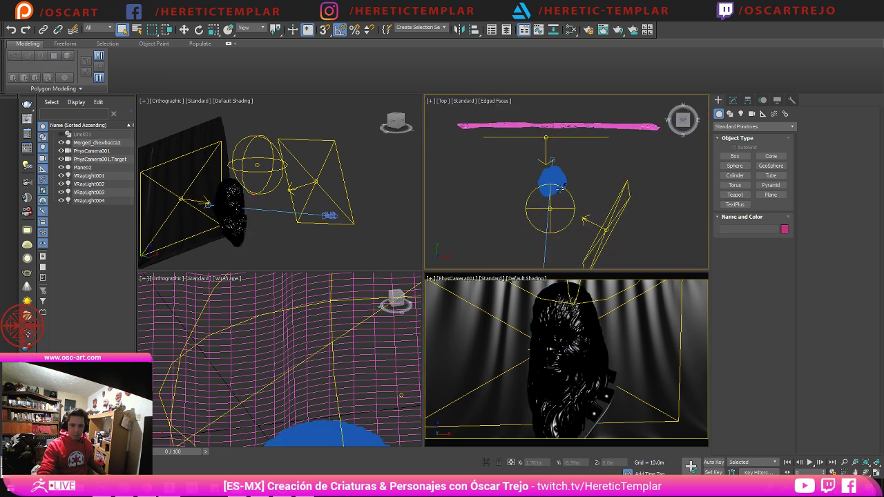
key("alt+w")
middle_click_drag(546, 250, 554, 173)
scroll(421, 185, "up", 5)
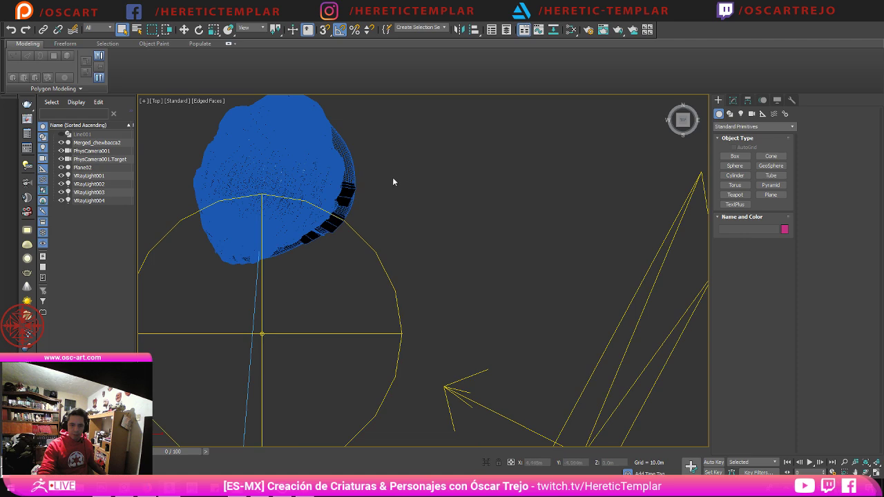
middle_click_drag(391, 177, 441, 246)
Step: Turn the maximized viewport to a 3D orthographic view and replace its wireframe display with Clay shading
left_click(357, 245)
middle_click_drag(358, 245, 408, 190, "alt")
scroll(425, 192, "down", 3)
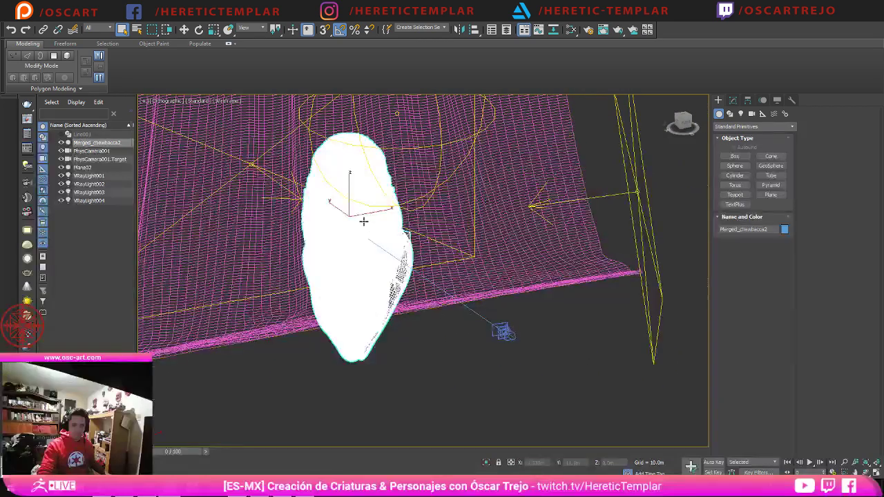
scroll(363, 220, "up", 5)
scroll(390, 257, "down", 1)
key("F4")
left_click(447, 377)
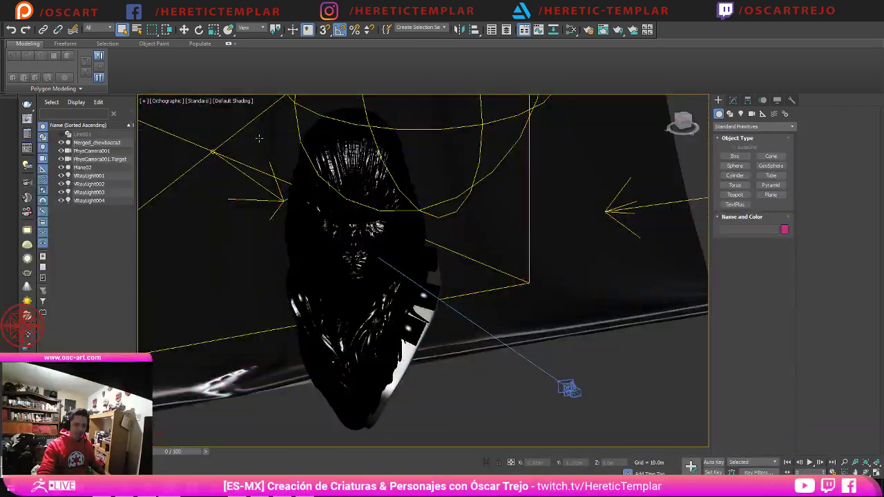
scroll(269, 161, "down", 4)
left_click(232, 101)
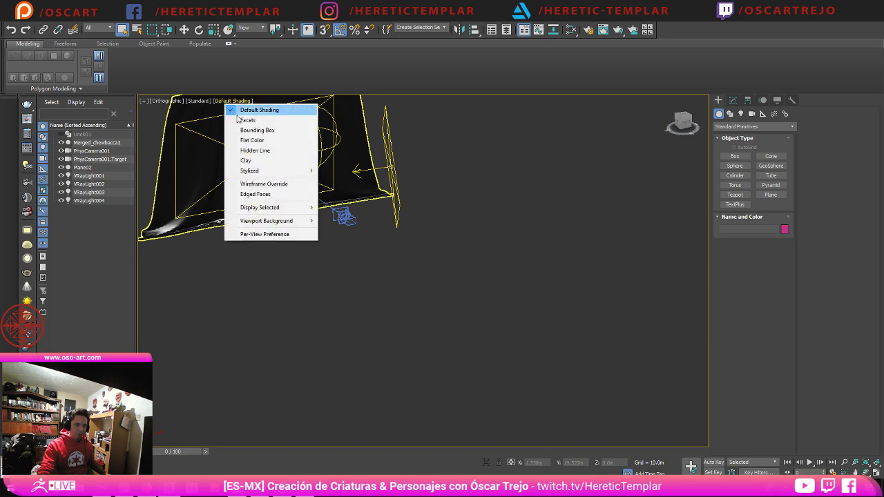
left_click(249, 160)
Step: Examine the bearded head's sculpted detail and its placement in front of the curtain backdrop in Clay shading
middle_click_drag(291, 187, 352, 254)
scroll(352, 254, "up", 8)
left_click(354, 277)
scroll(354, 276, "down", 4)
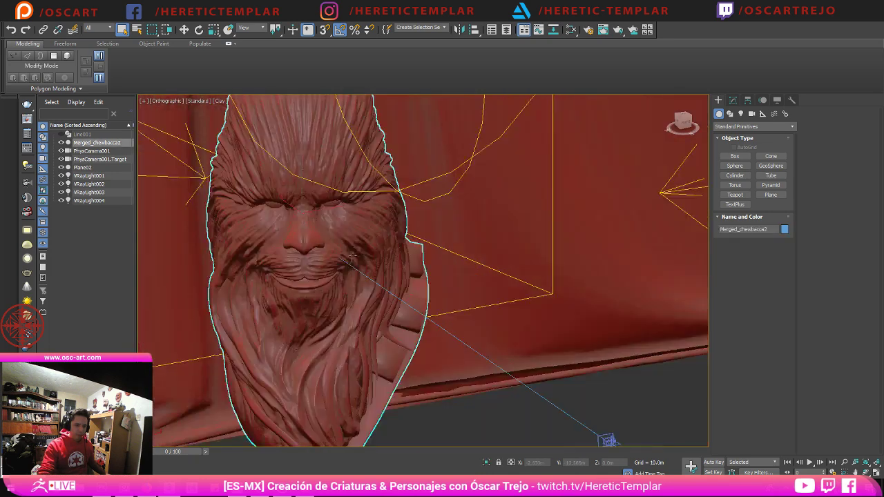
middle_click_drag(354, 290, 363, 261, "alt")
scroll(360, 261, "down", 5)
left_click(529, 317)
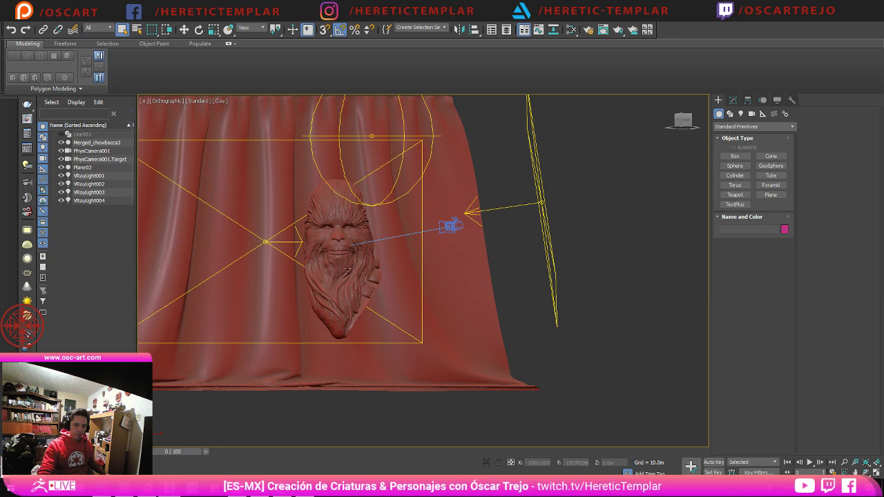
mouse_move(413, 243)
middle_mouse_down()
mouse_move(447, 294)
mouse_move(427, 234)
middle_mouse_up()
scroll(447, 294, "down", 1)
scroll(395, 284, "up", 5)
scroll(366, 248, "down", 4)
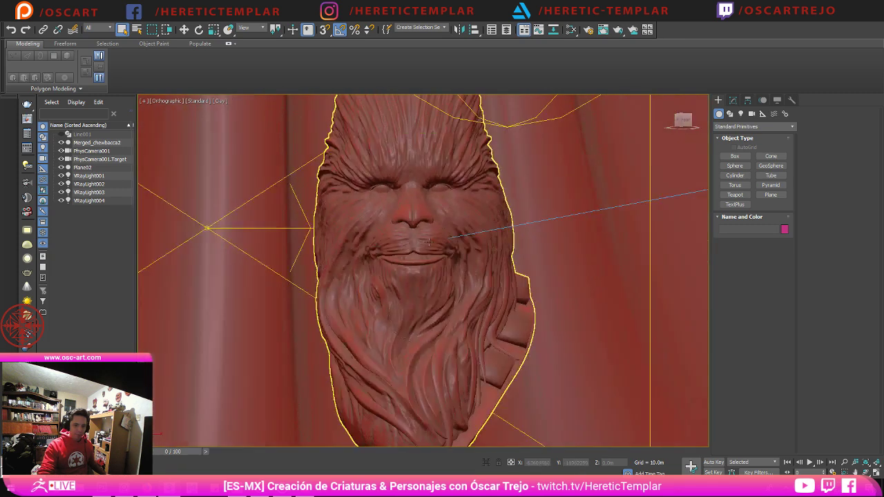
scroll(365, 249, "down", 5)
scroll(366, 226, "up", 5)
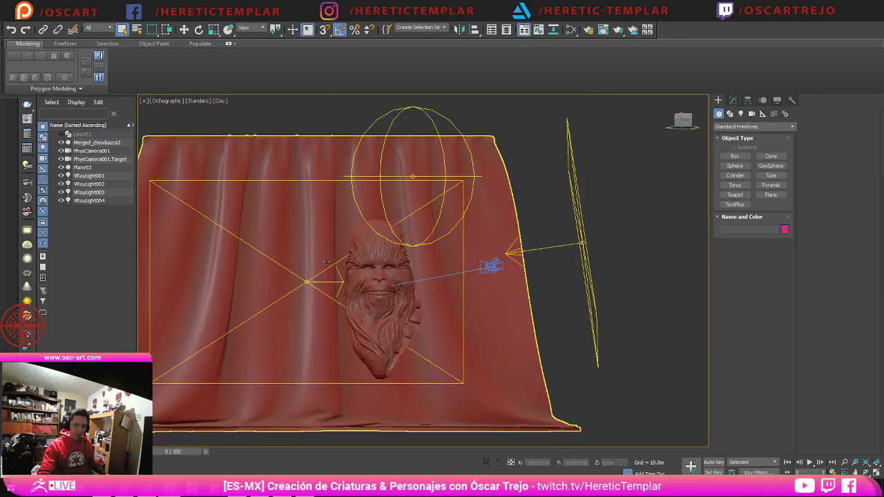
Step: Check the V-Ray lighting around the head by selecting VRayLight002, VRayLight003 and VRayLight004 in turn
left_click(315, 234)
middle_click_drag(315, 233, 339, 246, "alt")
left_click(327, 291)
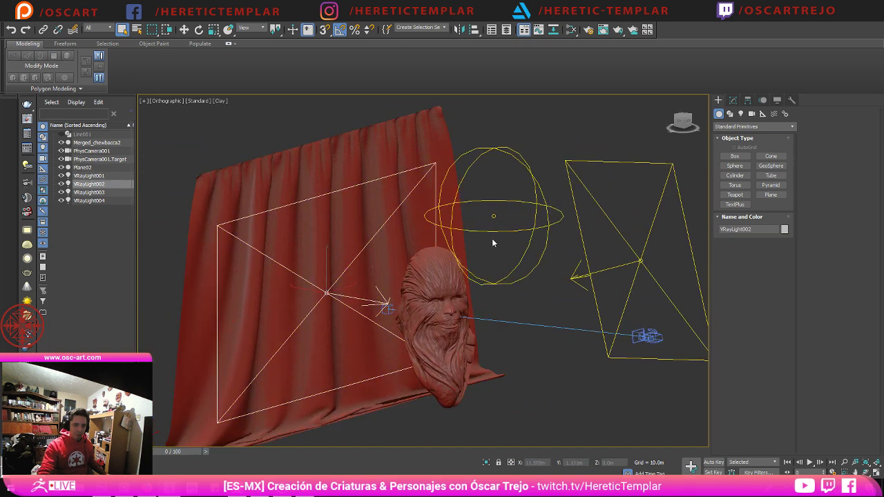
left_click(494, 215)
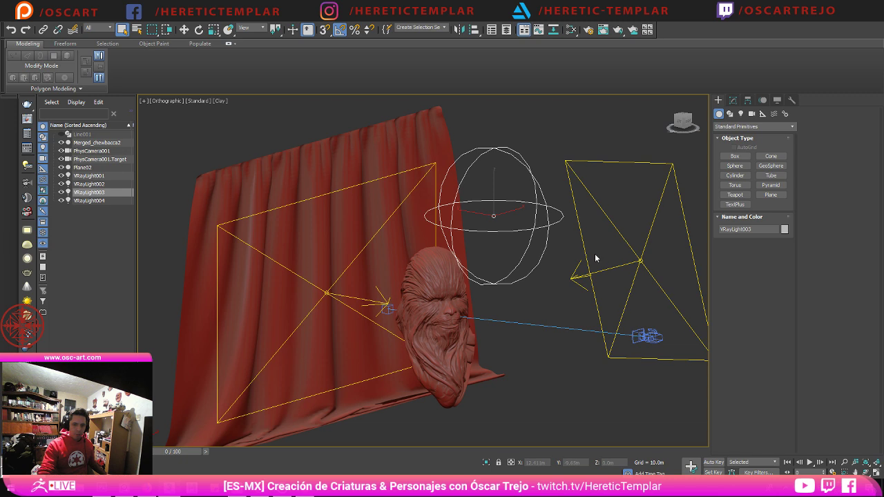
left_click(639, 259)
middle_click_drag(632, 258, 498, 194, "alt")
middle_click_drag(498, 193, 508, 237)
middle_click_drag(440, 243, 451, 180)
scroll(452, 180, "down", 2)
middle_click_drag(387, 173, 446, 221, "alt")
scroll(429, 214, "up", 2)
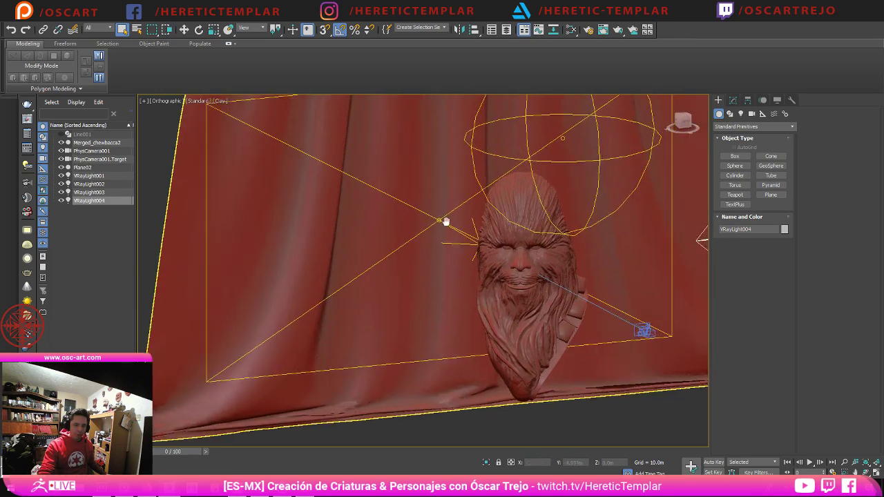
scroll(456, 235, "down", 2)
middle_click_drag(502, 279, 472, 279)
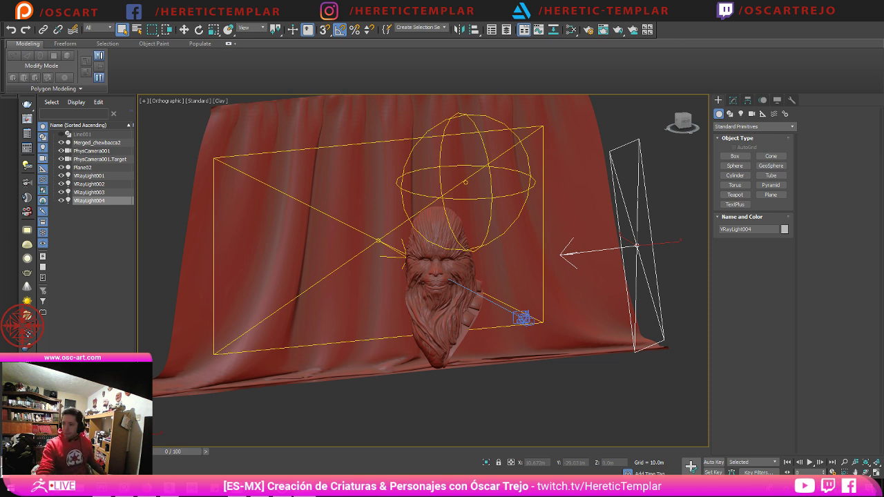
Step: Review the whole lighting setup and examine the head from the front and the side against the curtain and camera
scroll(586, 306, "down", 6)
left_click(579, 348)
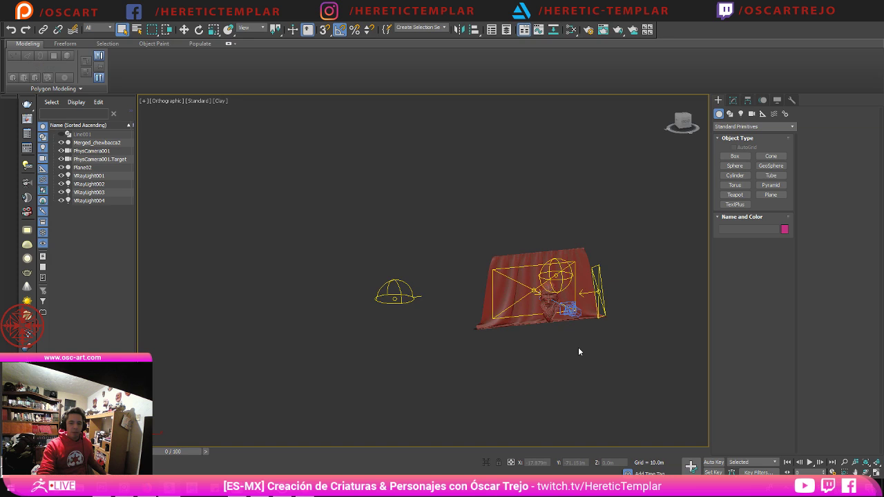
key("f")
scroll(532, 316, "up", 8)
middle_click_drag(414, 263, 431, 245)
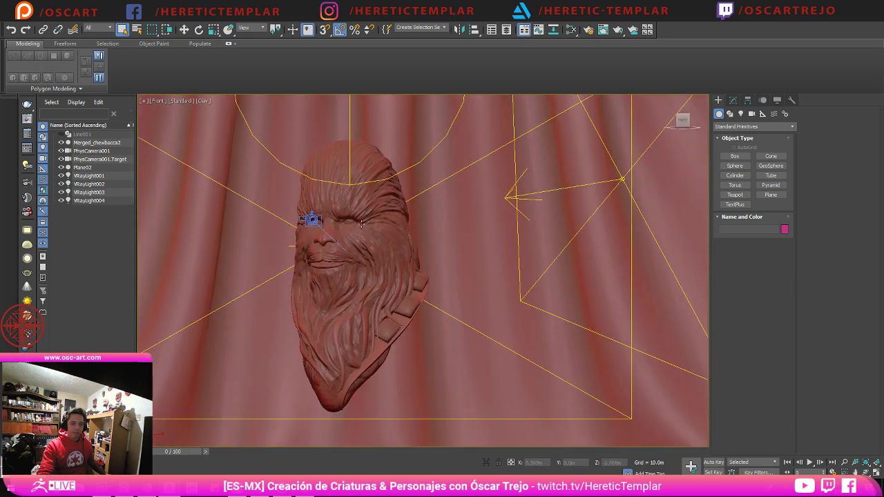
left_click(362, 223)
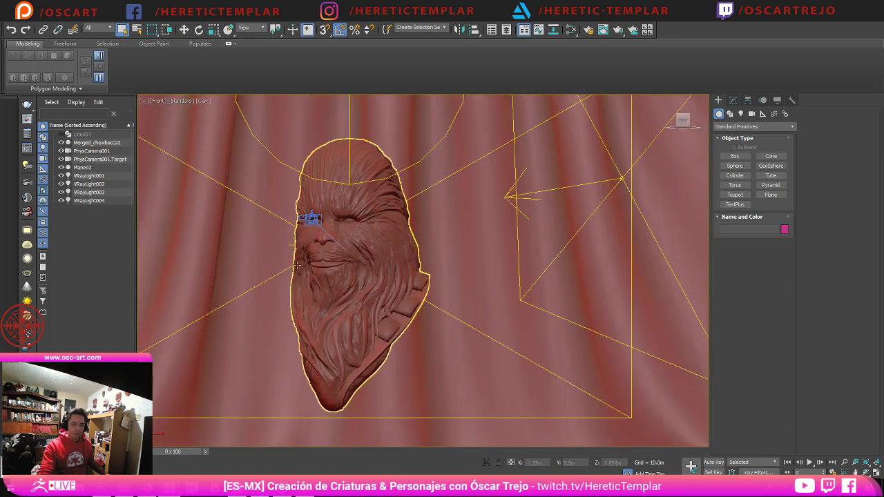
scroll(321, 232, "up", 2)
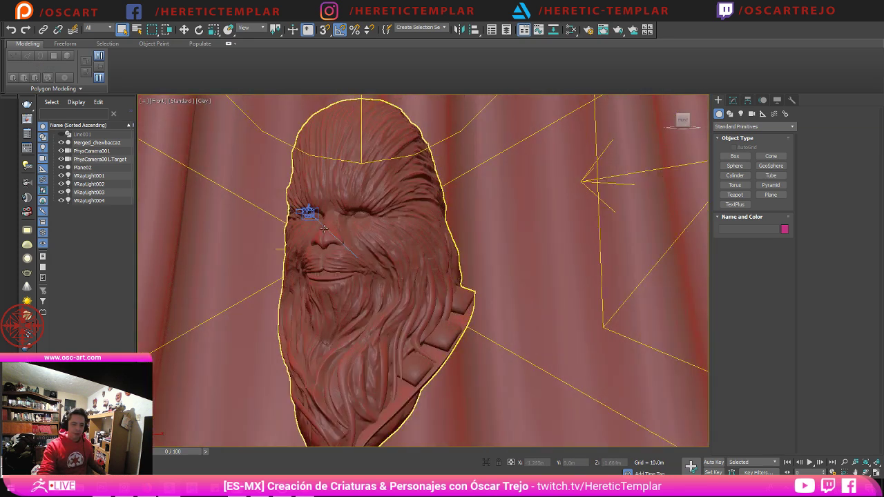
left_click(399, 264)
middle_click_drag(399, 264, 462, 268, "alt")
left_click(513, 281)
scroll(466, 296, "up", 2)
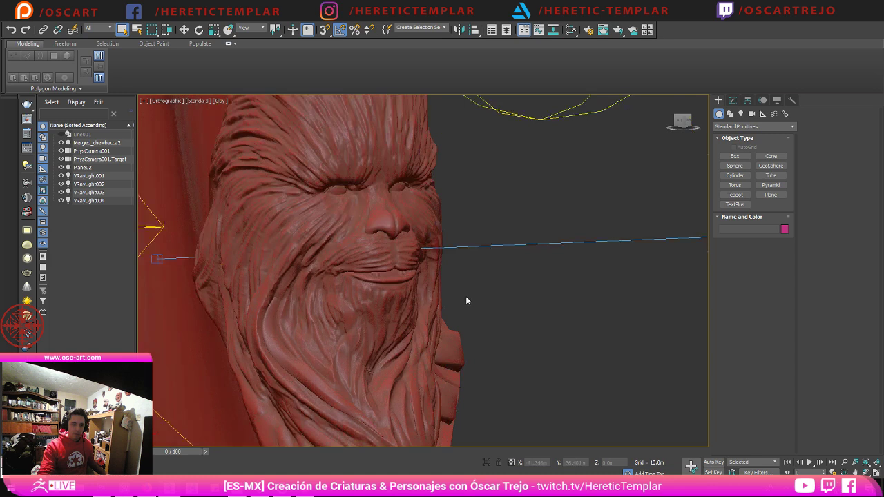
scroll(458, 282, "down", 2)
scroll(457, 283, "down", 4)
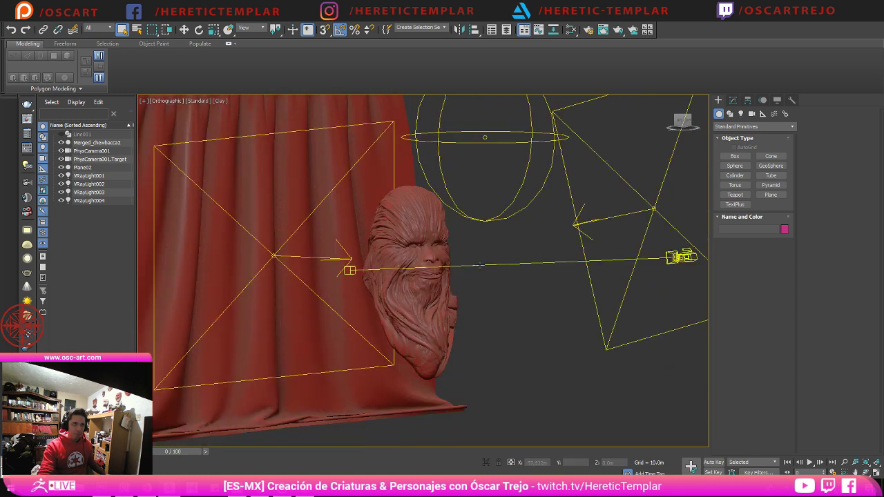
mouse_move(490, 250)
middle_mouse_down()
mouse_move(476, 263)
mouse_move(474, 256)
middle_mouse_up()
scroll(473, 255, "down", 4)
scroll(453, 285, "up", 6)
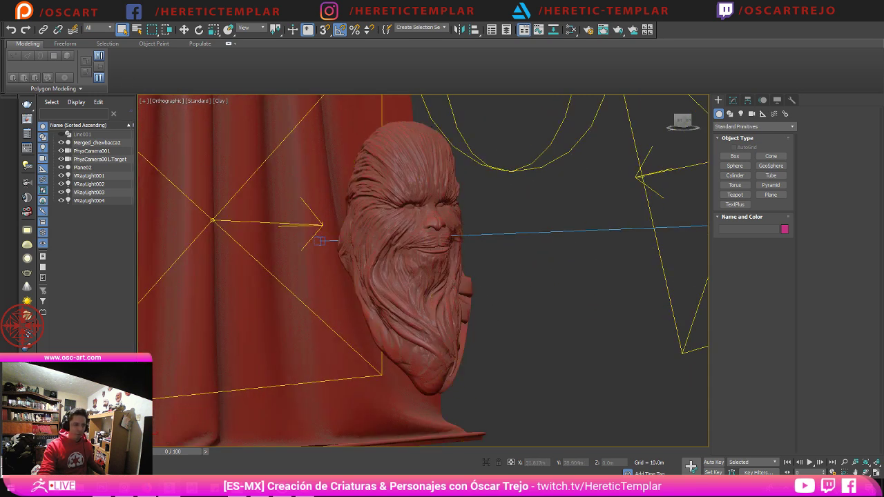
Step: Try to import the merged soldier OBJ as a single mesh and as Editable Poly
left_click(10, 12)
mouse_move(49, 138)
left_click(130, 76)
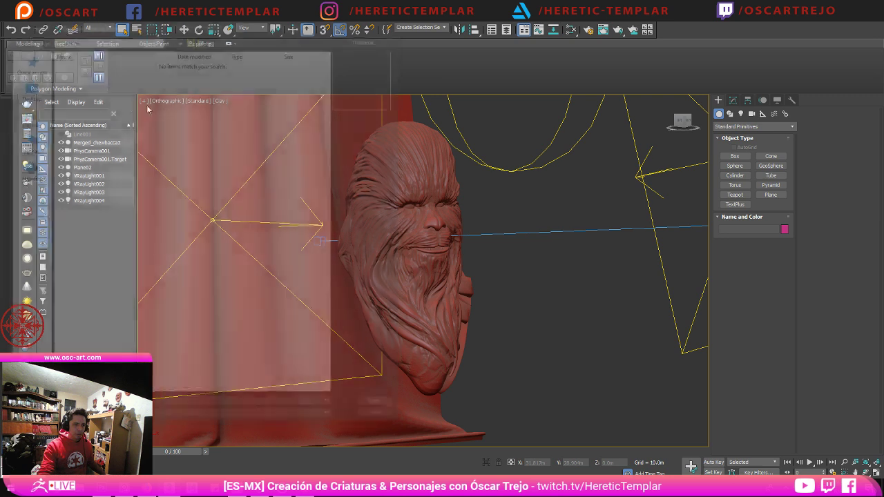
left_click_drag(62, 11, 883, 58)
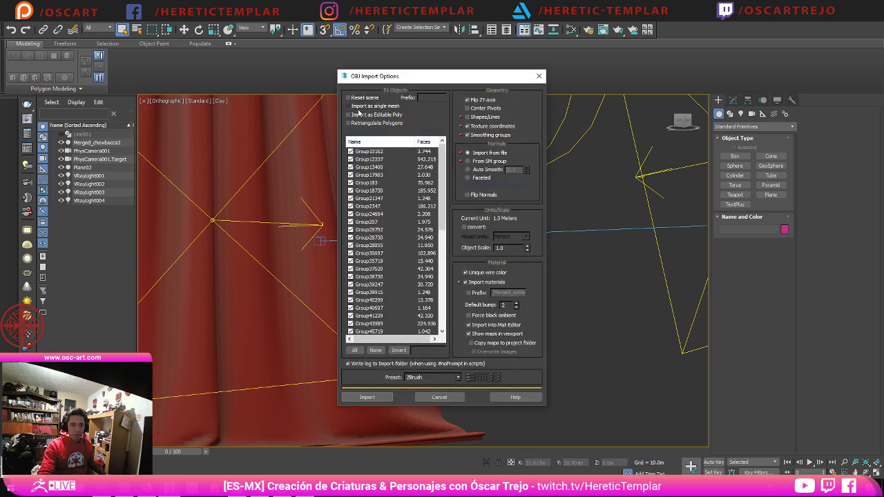
left_click(361, 108)
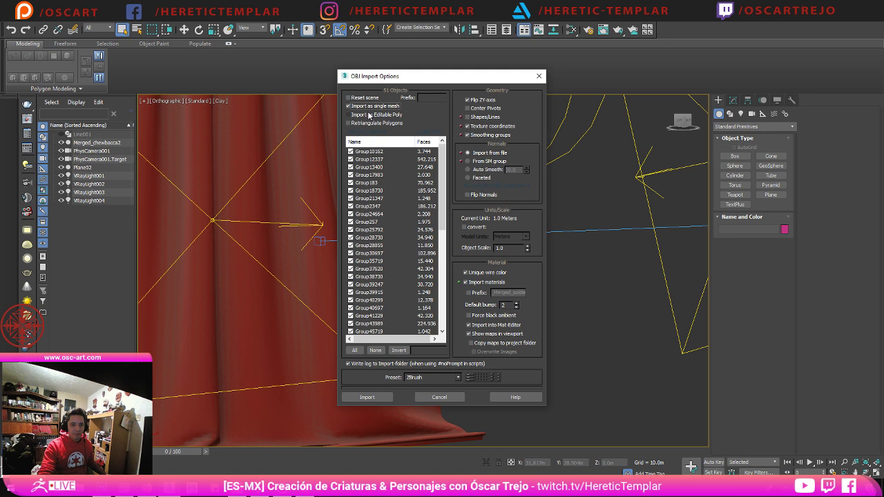
left_click(369, 114)
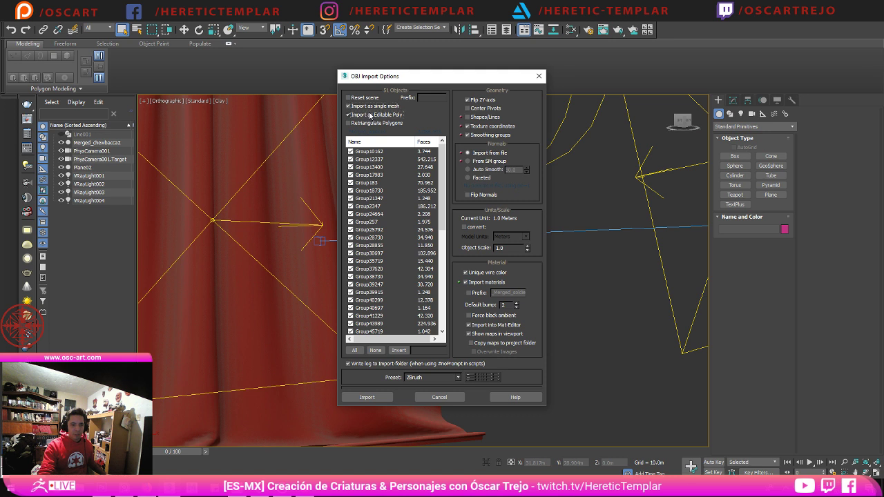
left_click(383, 397)
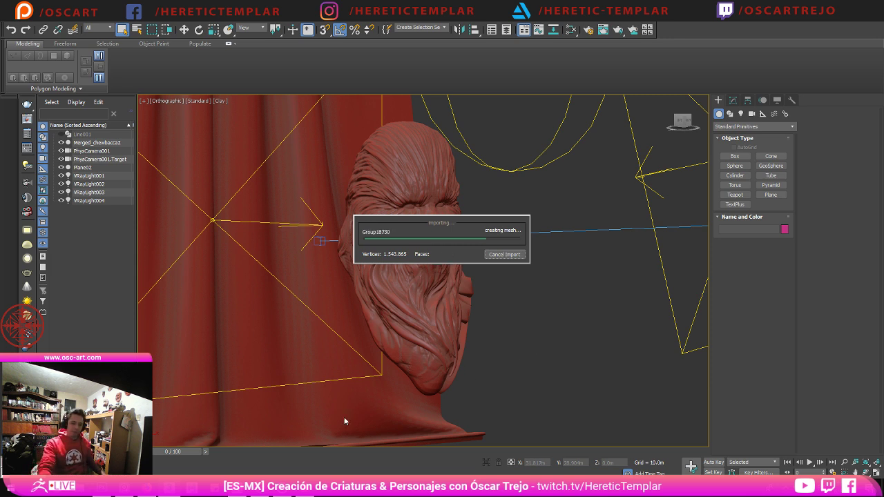
Step: Check the merged soldier in ZBrush, return to 3ds Max and cancel the running import
left_click(240, 485)
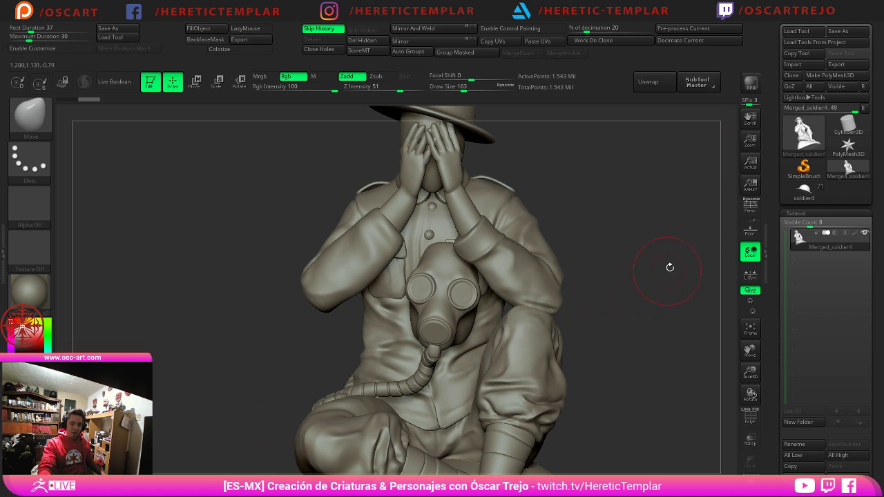
mouse_move(570, 188)
left_mouse_down()
mouse_move(624, 188)
mouse_move(615, 187)
left_mouse_up()
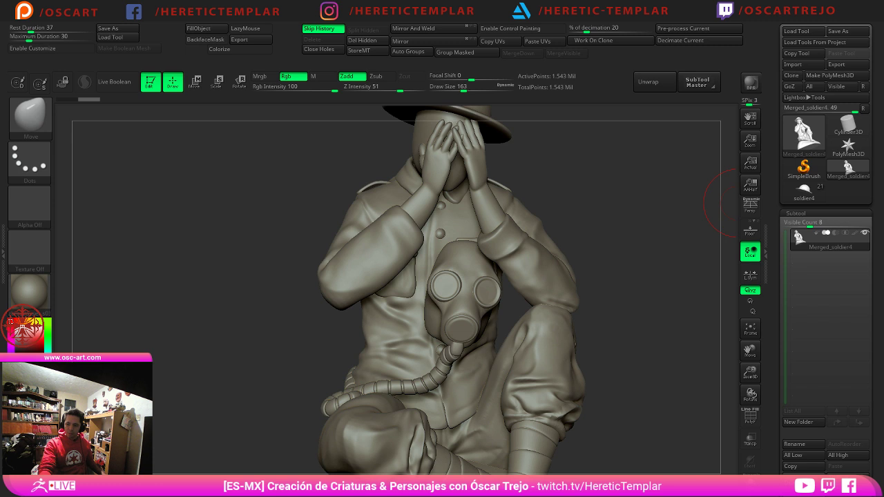
key("alt+Tab")
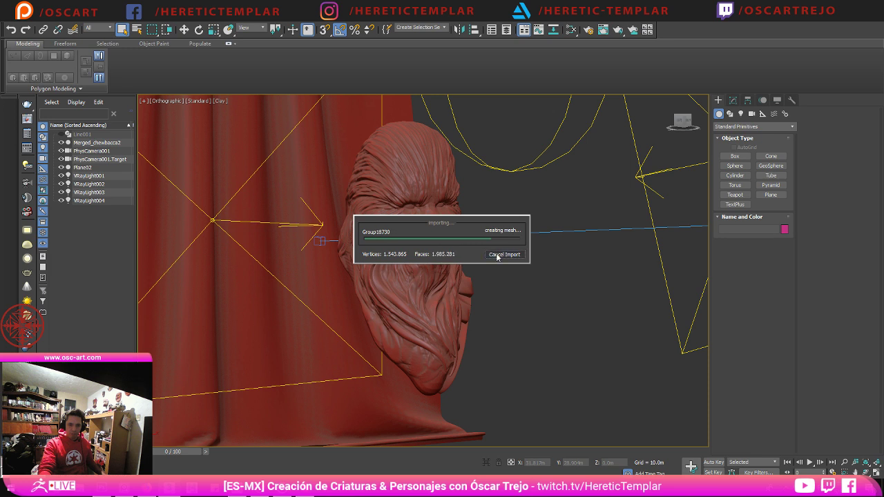
Step: Delete the Merged_chewbacca2 head from the scene
scroll(543, 298, "down", 5)
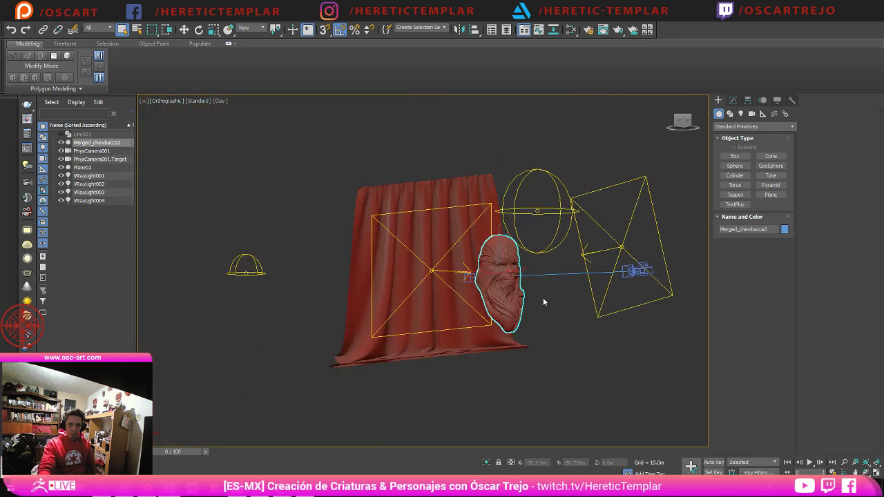
key("Delete")
left_click(12, 12)
mouse_move(30, 134)
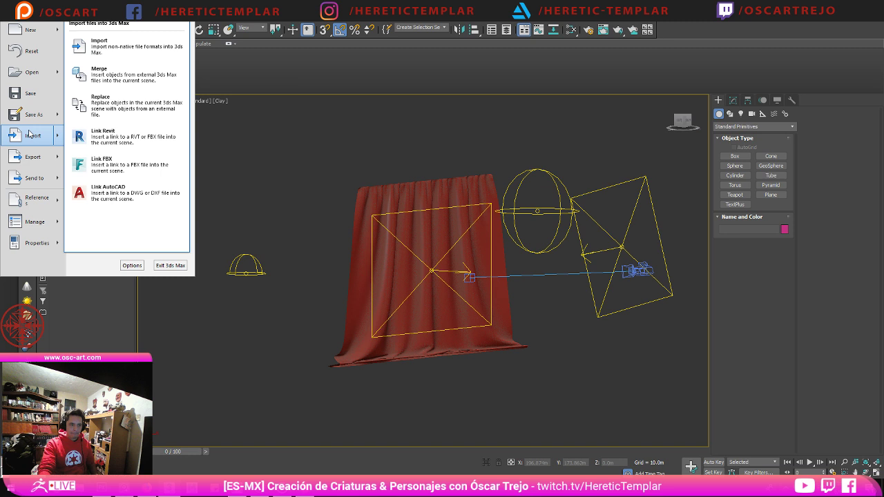
left_click(97, 77)
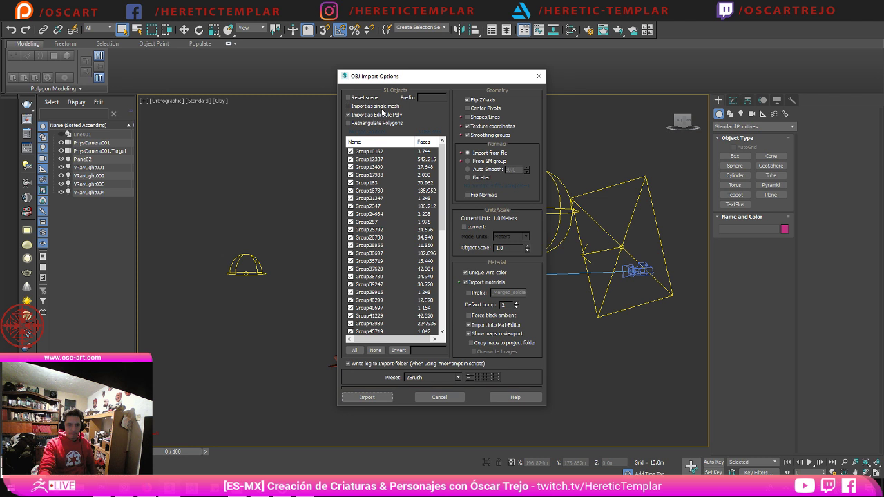
left_click(368, 398)
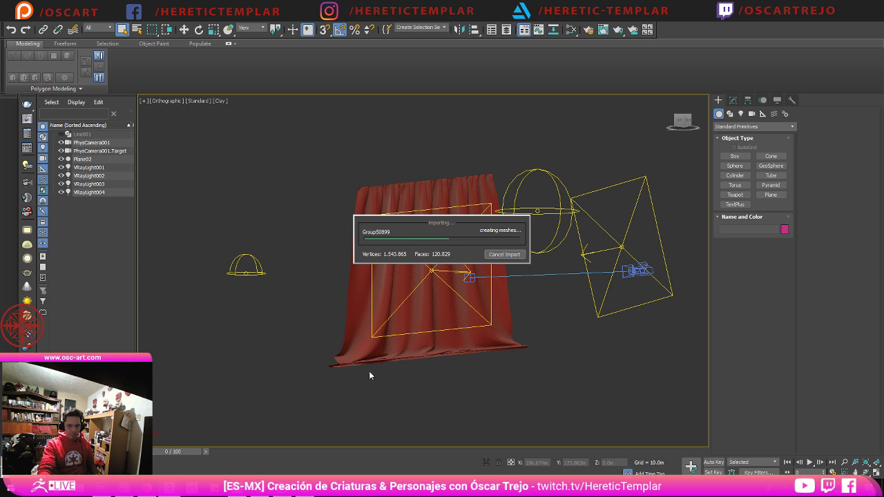
left_click(499, 256)
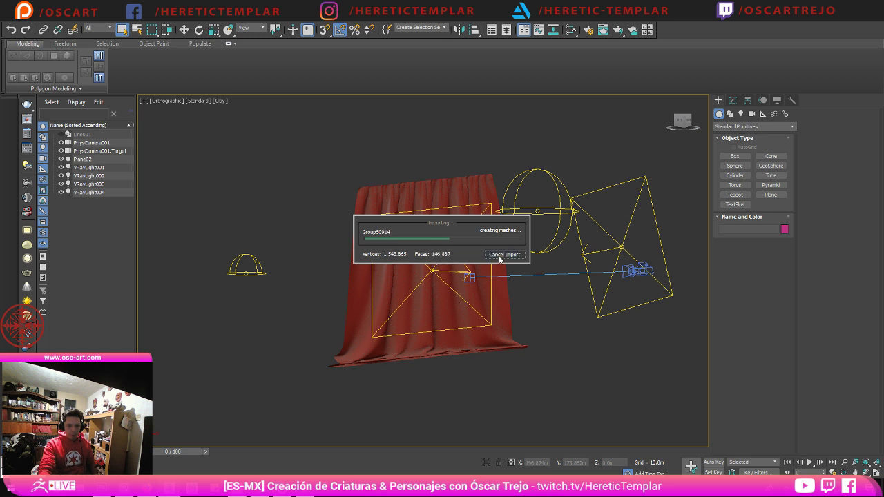
Step: Import the merged soldier OBJ with the ZBrush preset as a single mesh and as Editable Poly
left_click(10, 11)
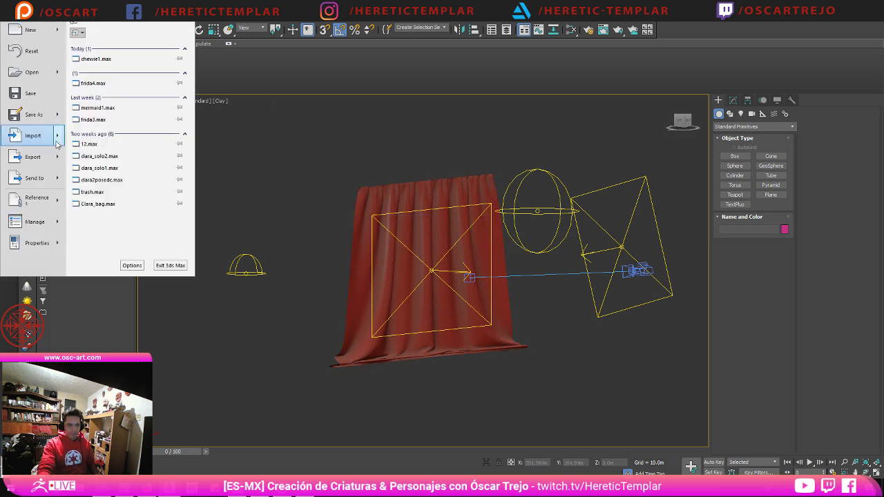
mouse_move(56, 144)
left_click(109, 82)
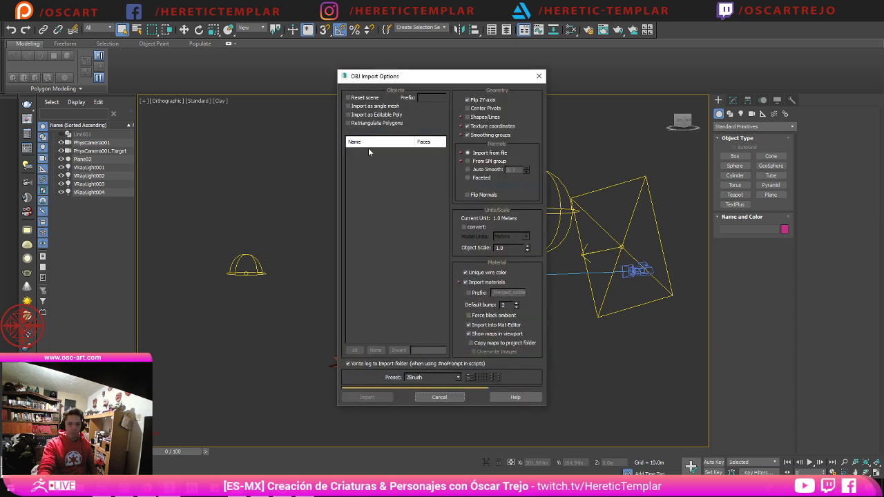
left_click(368, 114)
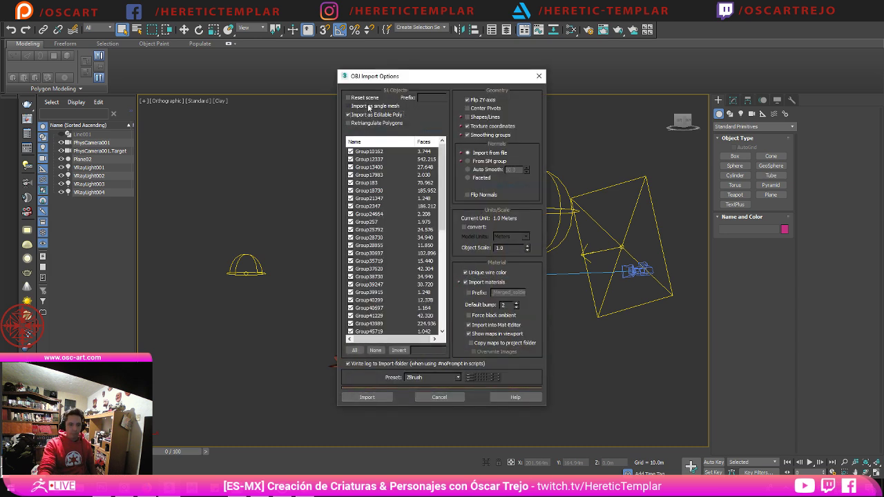
left_click(384, 398)
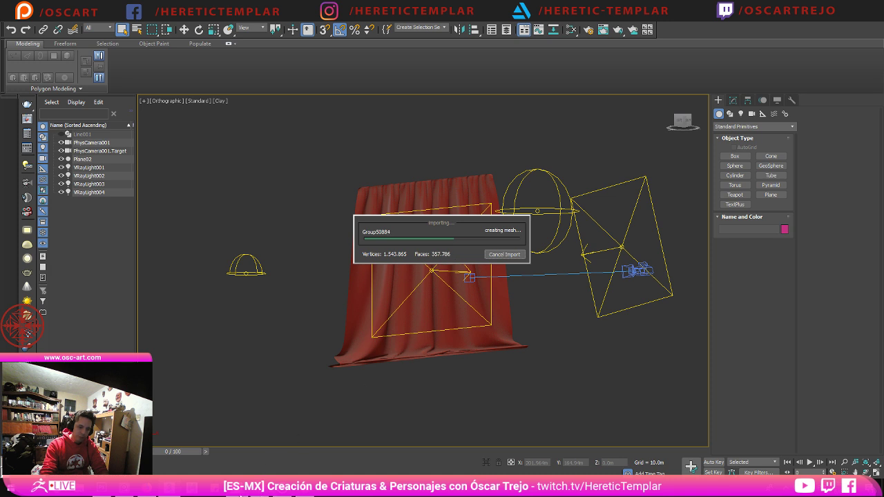
Step: Switch to ZBrush, check the whole merged soldier on its base, and return to 3ds Max
mouse_move(239, 492)
left_click(234, 457)
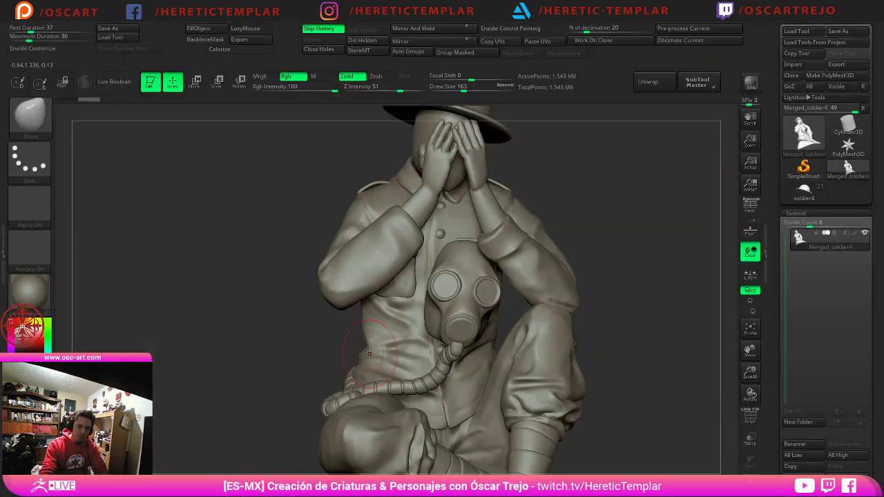
mouse_move(303, 295)
left_mouse_down()
mouse_move(268, 292)
mouse_move(449, 300)
mouse_move(604, 288)
mouse_move(566, 257)
mouse_move(514, 259)
mouse_move(543, 238)
left_mouse_up()
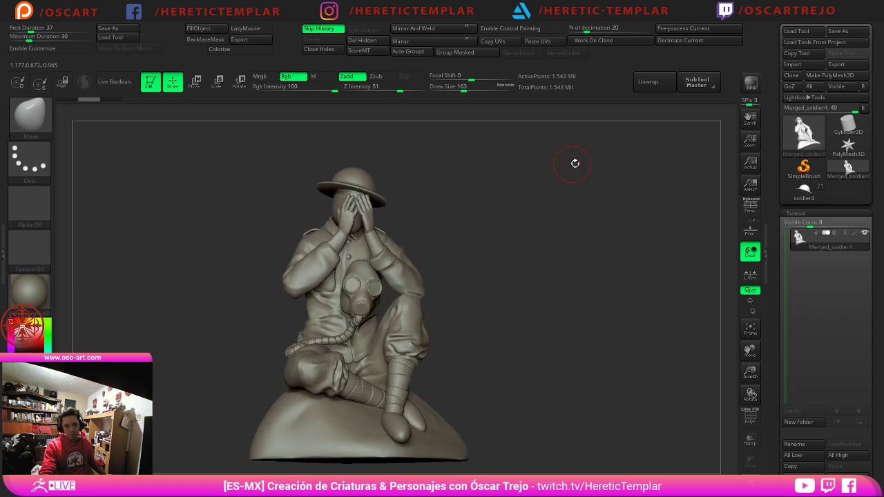
key("alt+Tab")
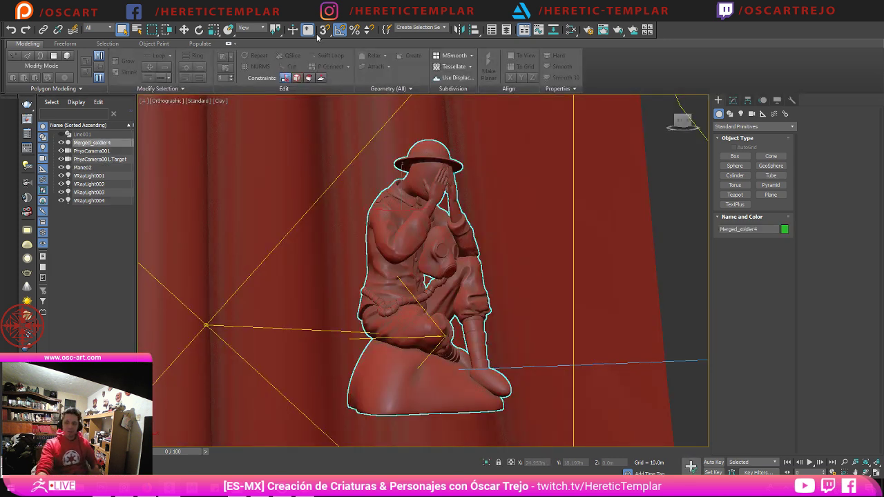
Step: Show all four viewports and scale up Merged_soldier4 so the figure fills much more of the PhysCamera001 frame
scroll(330, 257, "down", 8)
key("alt+w")
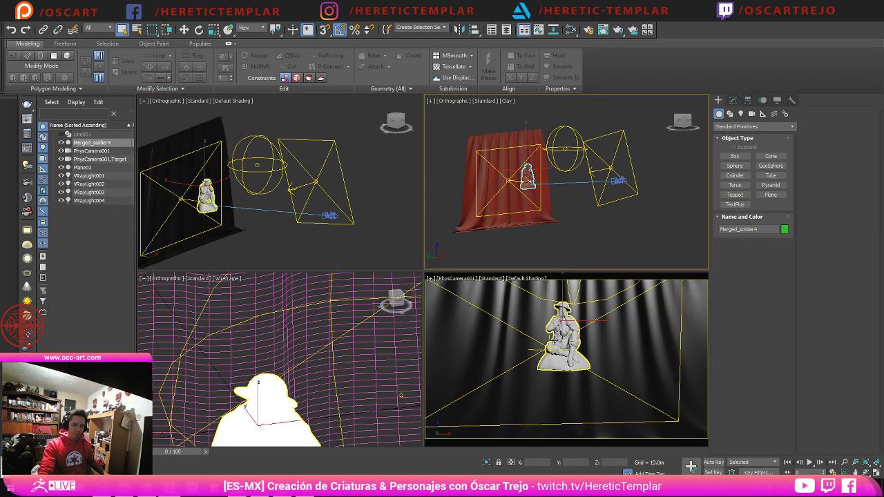
middle_click_drag(277, 207, 255, 195)
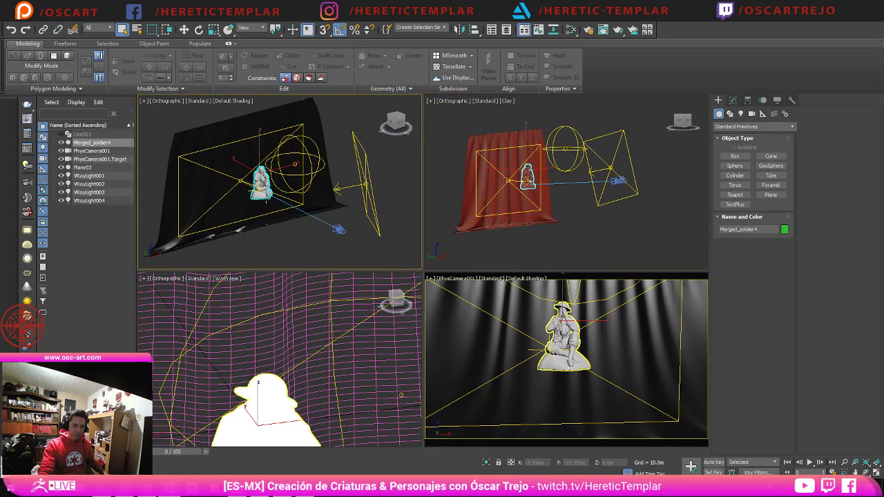
scroll(256, 194, "up", 5)
key("w")
left_click_drag(261, 116, 322, 140)
key("r")
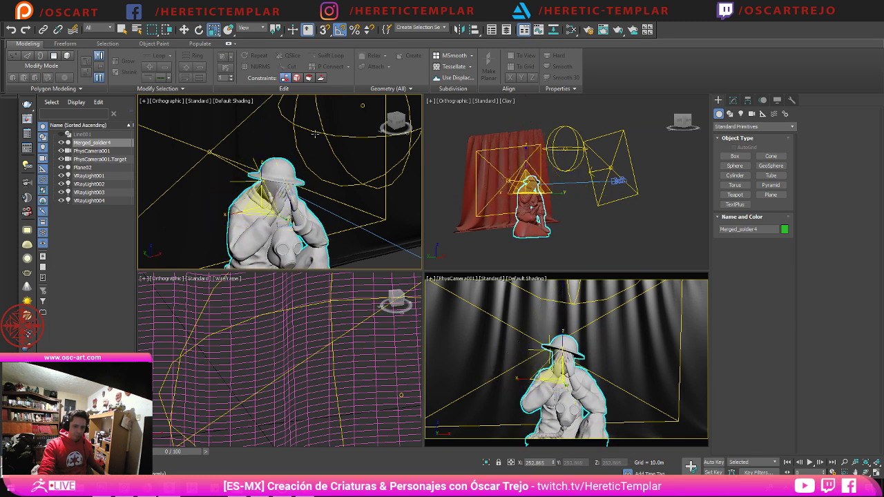
Step: Raise the soldier vertically until the helmet sits just below the upper edge of the PhysCamera001 frame
key("w")
left_click_drag(259, 176, 270, 127)
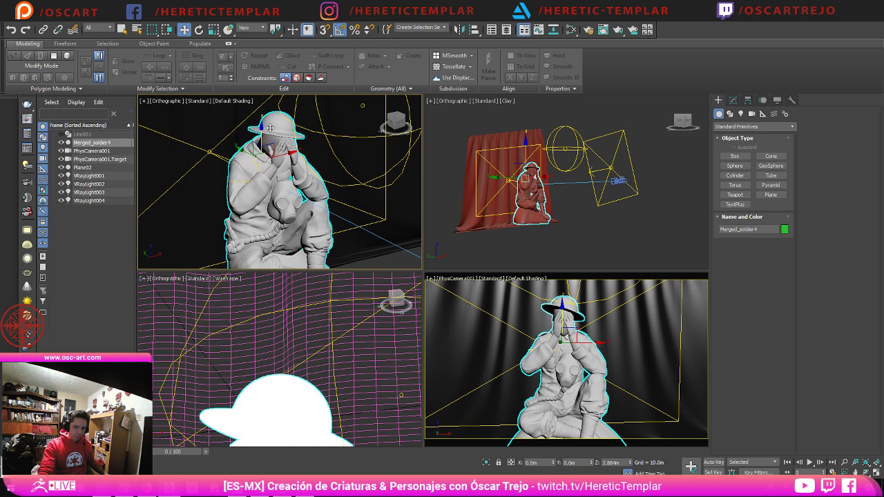
middle_click_drag(616, 366, 626, 357)
key("ctrl+z")
middle_click_drag(250, 142, 264, 161)
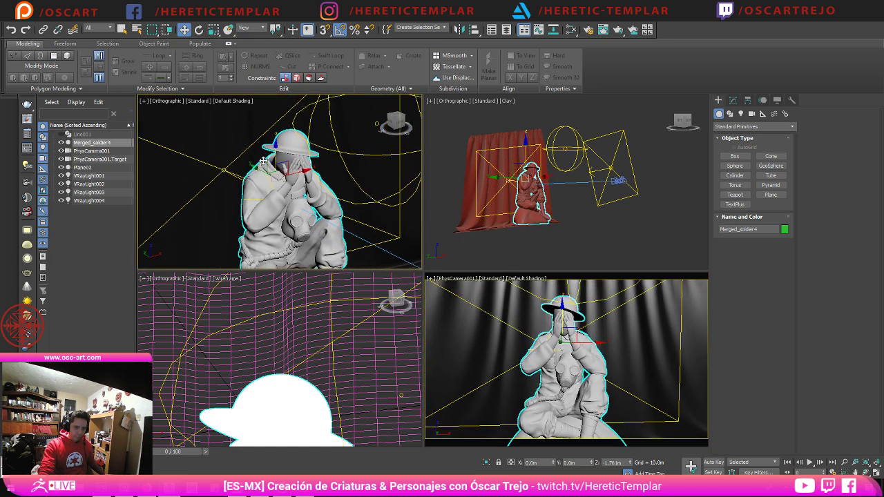
left_click_drag(275, 153, 277, 147)
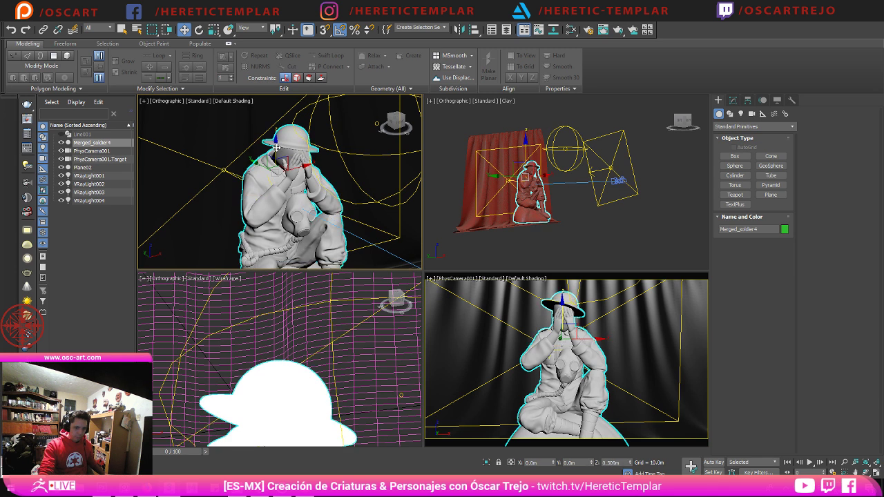
Step: Open the Slate Material Editor maximized and bring up the parameters of Material #39
left_click(571, 324)
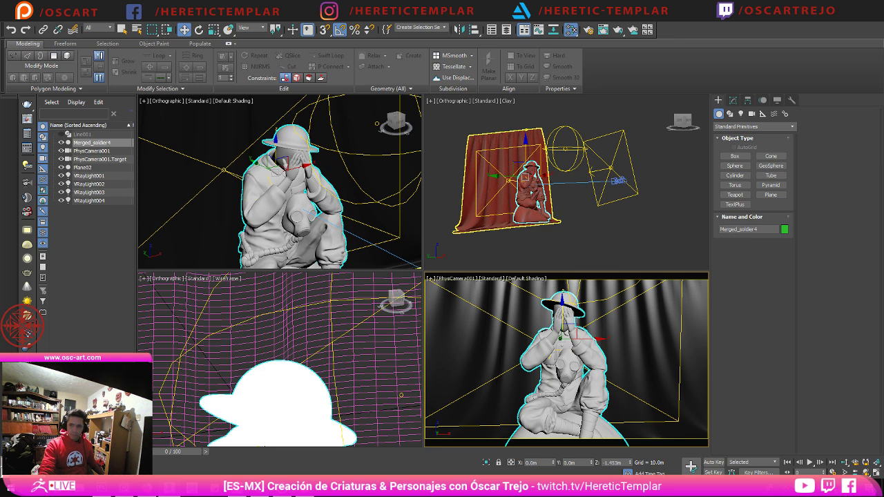
key("m")
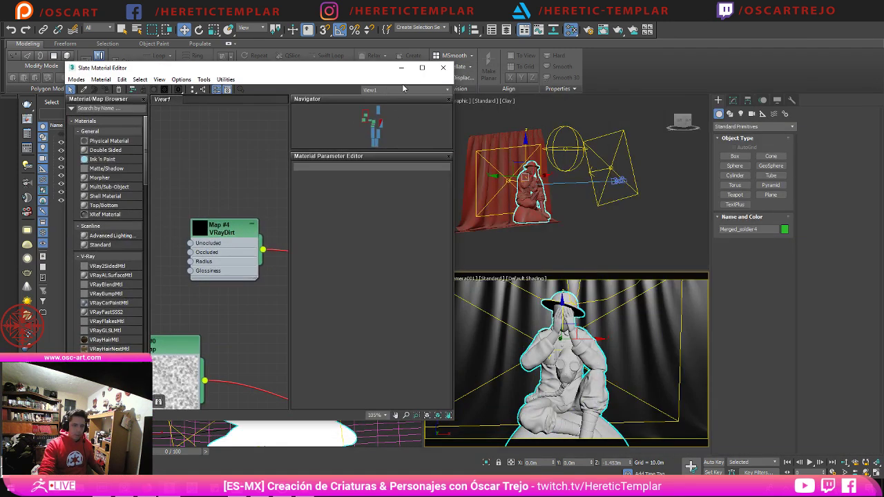
left_click(422, 67)
scroll(377, 260, "down", 4)
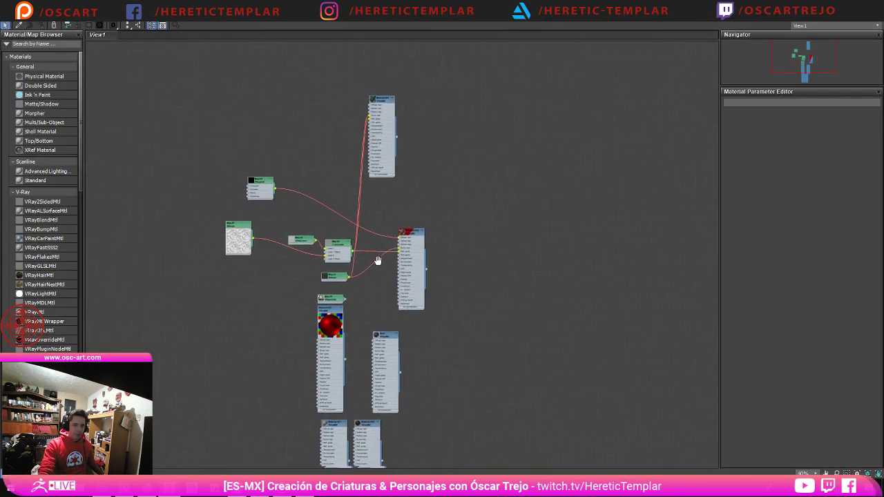
scroll(378, 261, "up", 5)
double_click(412, 235)
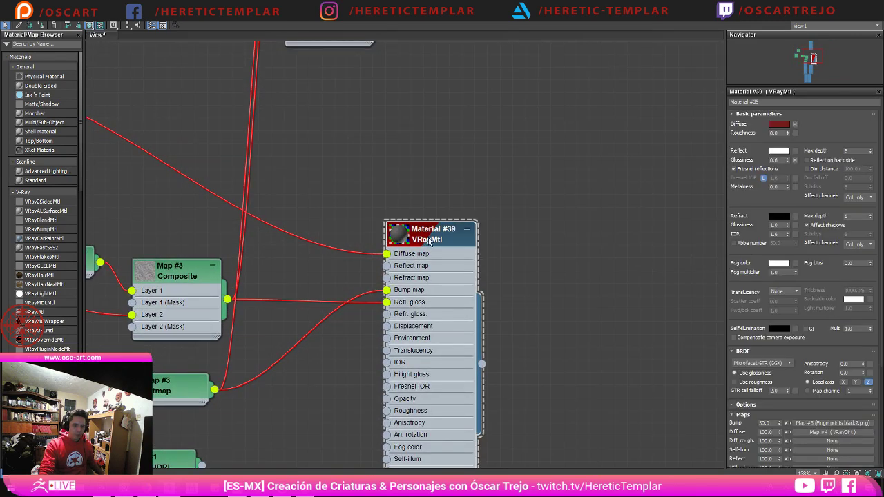
left_click_drag(428, 241, 555, 189)
Step: Examine the VRayDirt map's settings and the bitmap, VRayColor and Composite maps that feed Material #39
middle_click_drag(399, 121, 460, 176)
scroll(442, 140, "down", 1)
middle_click_drag(312, 123, 566, 217)
double_click(222, 178)
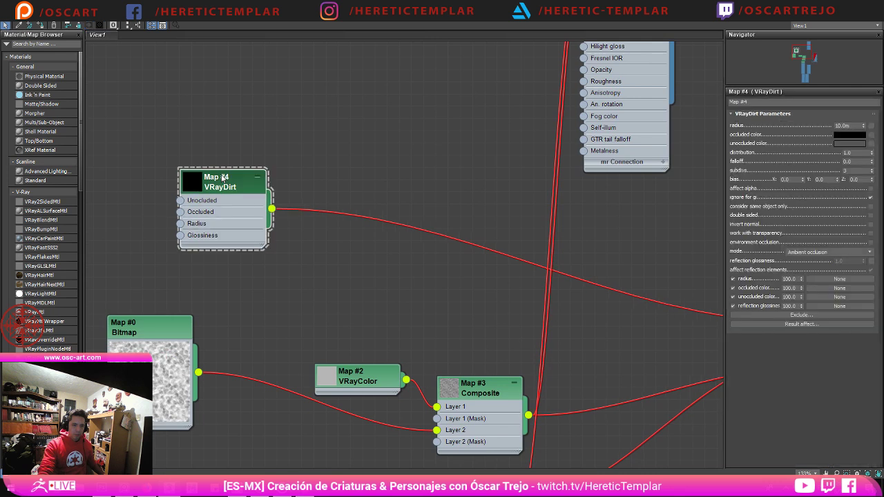
middle_click_drag(354, 284, 236, 270)
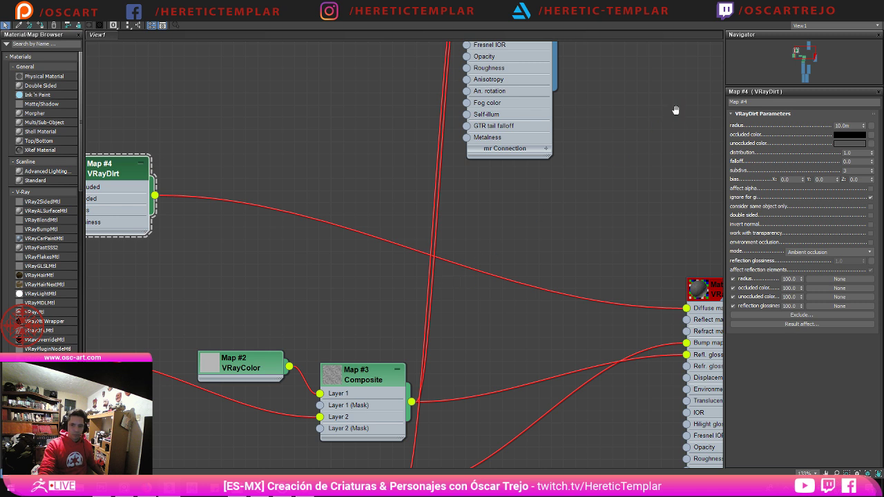
middle_click_drag(675, 111, 691, 112)
middle_click_drag(439, 261, 283, 211)
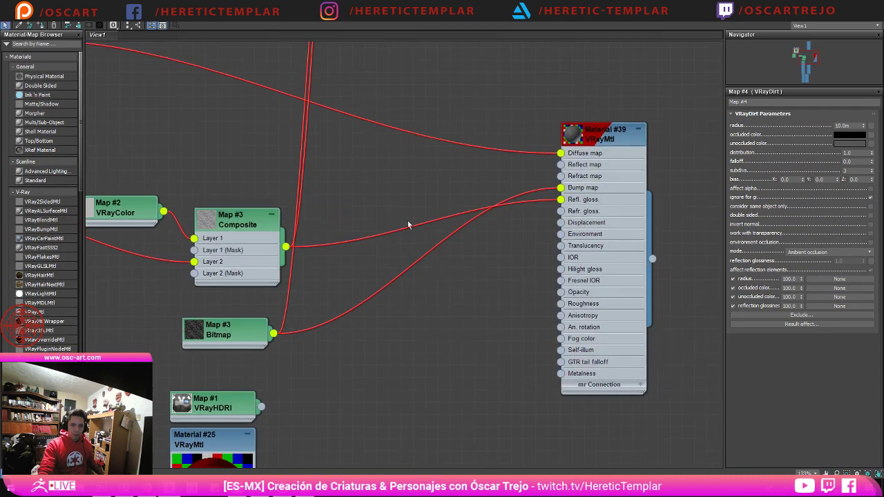
middle_click_drag(518, 216, 550, 193)
mouse_move(384, 216)
middle_mouse_down()
mouse_move(495, 175)
mouse_move(502, 250)
mouse_move(527, 308)
middle_mouse_up()
middle_click_drag(91, 243, 127, 259)
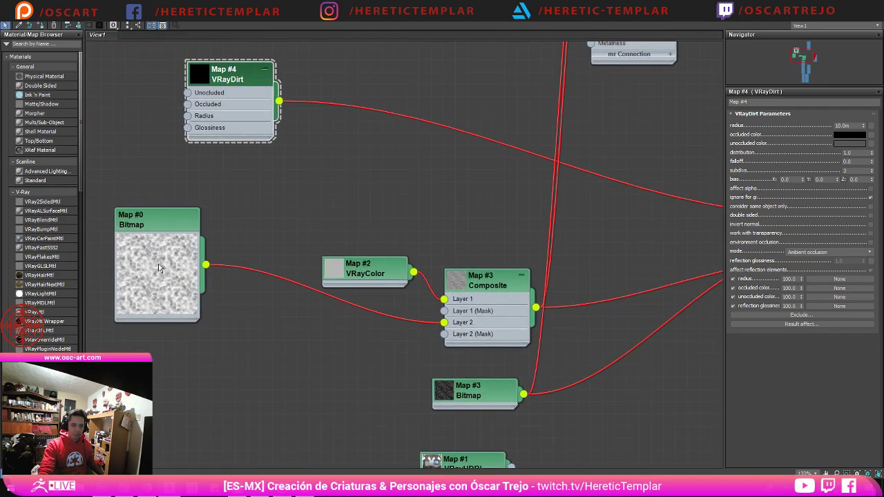
middle_click_drag(383, 257, 297, 323)
scroll(297, 304, "down", 3)
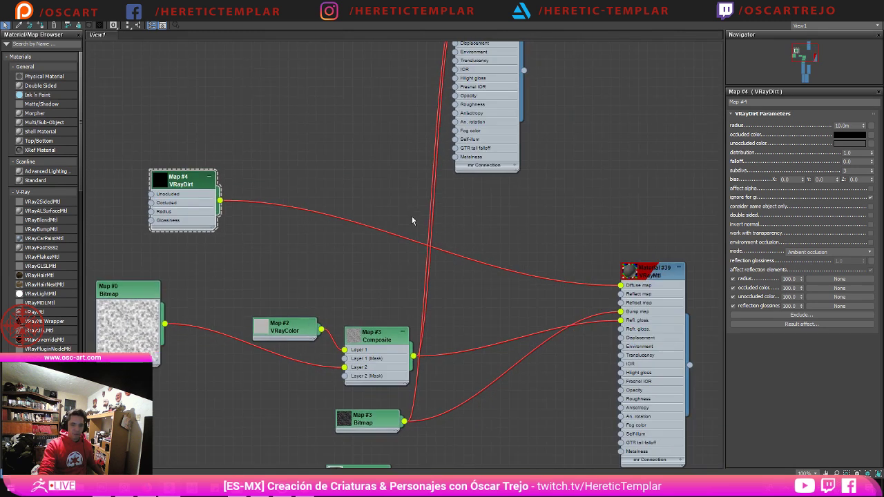
Step: Assign the VRayMtl Material #41 to the selected soldier and return to the viewports
middle_click_drag(473, 140, 353, 252)
scroll(343, 113, "up", 4)
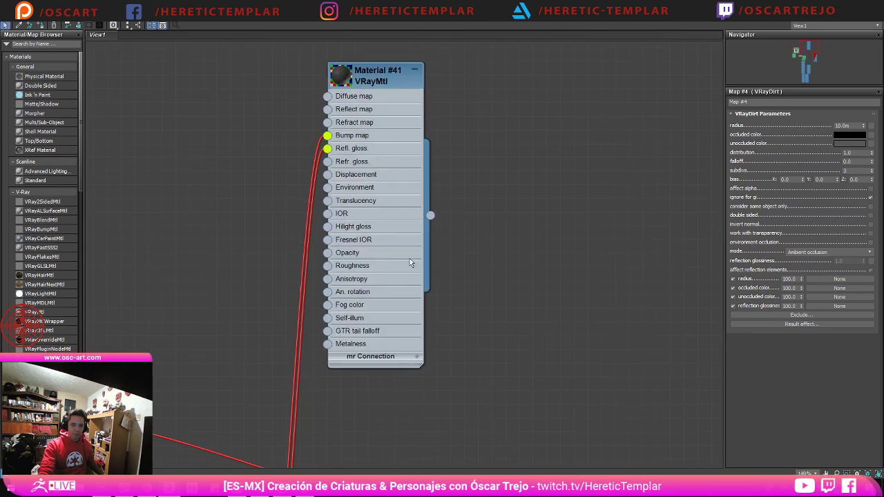
scroll(409, 263, "down", 2)
double_click(379, 113)
left_click_drag(383, 6, 883, 85)
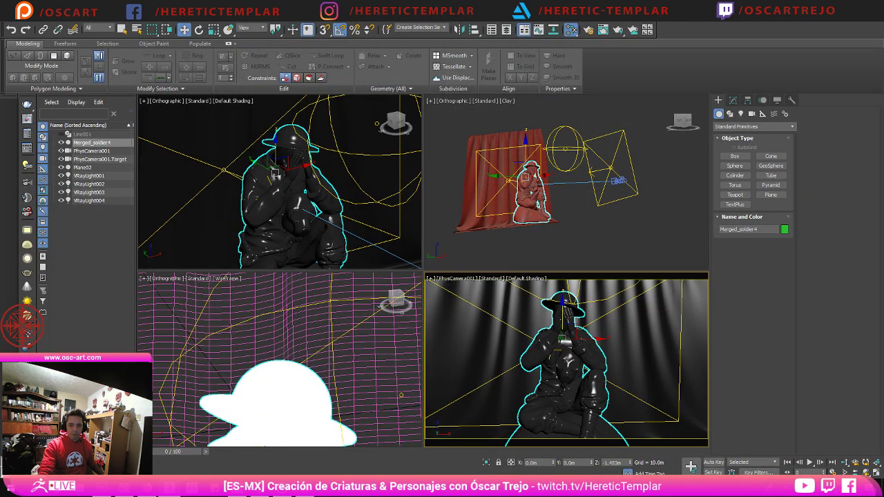
Step: Examine the soldier from the side to check its placement between the curtain, lights and camera
left_click(657, 338)
scroll(529, 190, "up", 8)
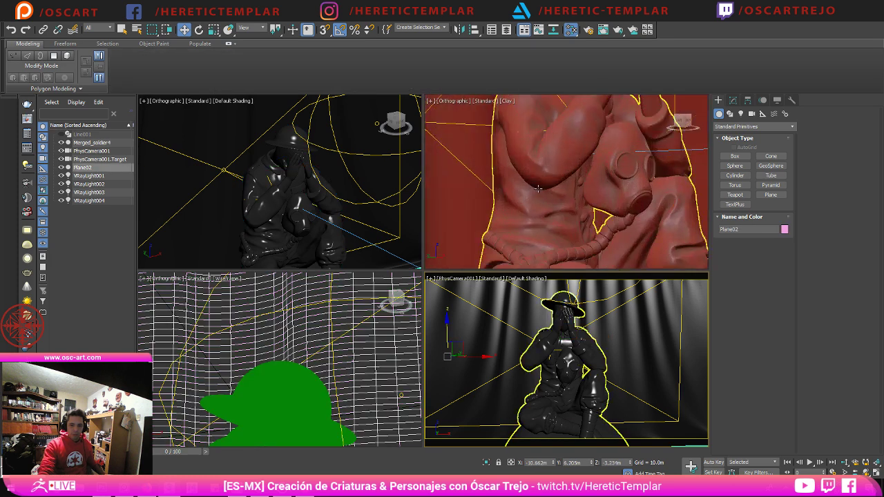
scroll(530, 190, "down", 4)
left_click(532, 190)
middle_click_drag(531, 190, 584, 213, "alt")
scroll(584, 214, "down", 8)
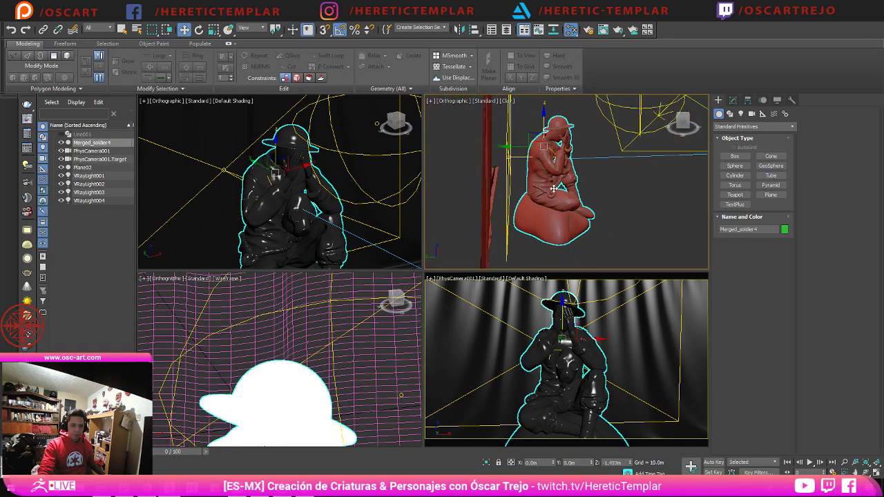
Step: Save the soldier scene as a separate 3ds Max file
left_click(600, 328)
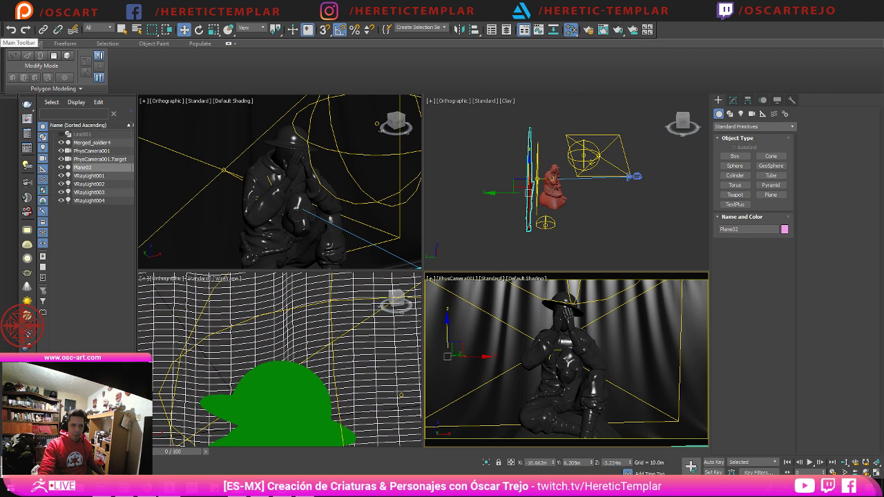
left_click(9, 14)
left_click(39, 114)
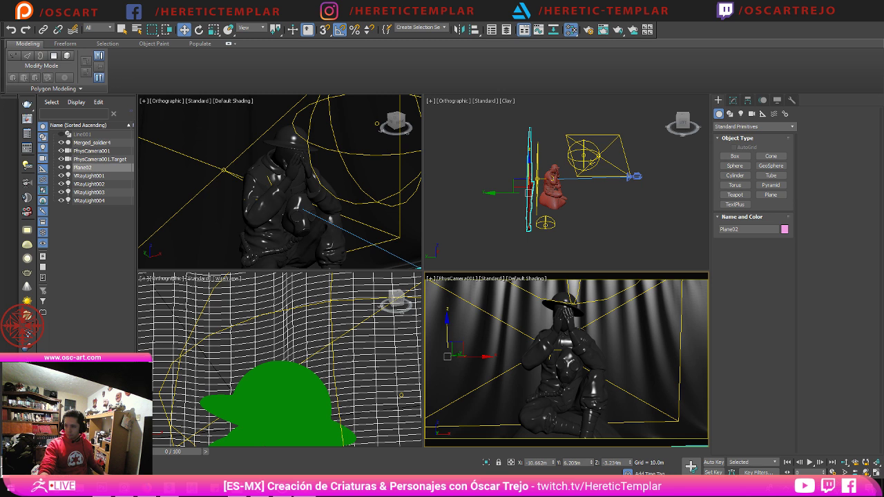
Step: Render the PhysCamera001 view of the soldier in front of the curtain
left_click(683, 321)
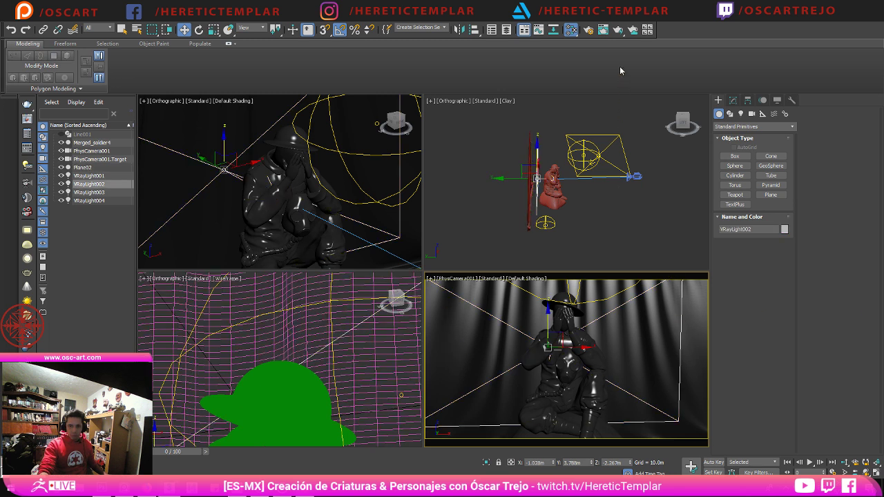
left_click(618, 30)
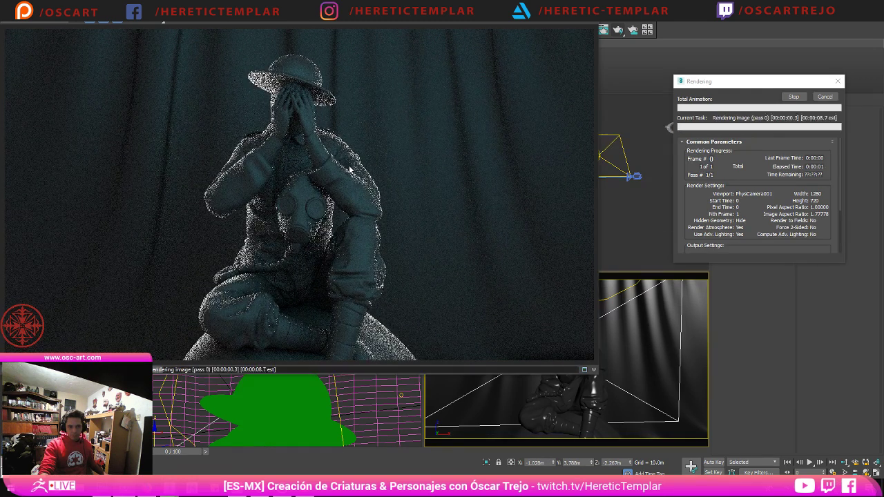
Step: Examine the soldier render at different magnifications and close the rendered image
scroll(350, 169, "up", 1)
scroll(350, 169, "down", 1)
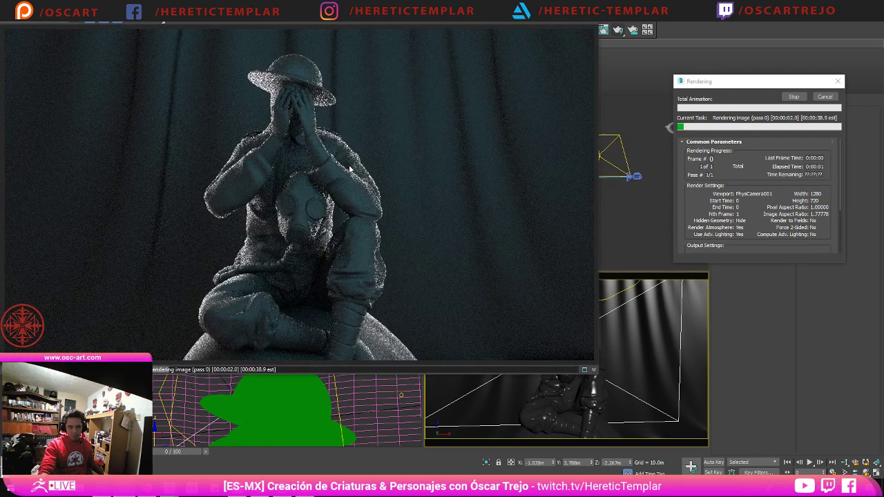
scroll(329, 206, "up", 1)
scroll(329, 207, "down", 2)
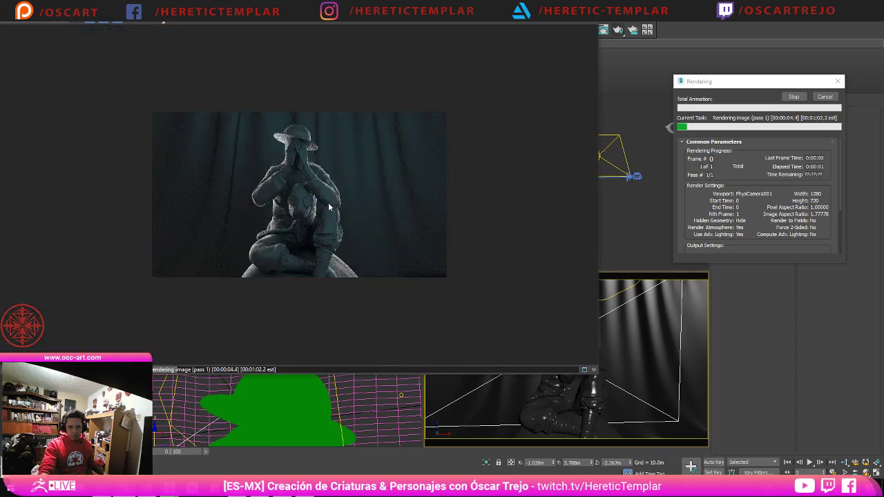
scroll(329, 206, "up", 3)
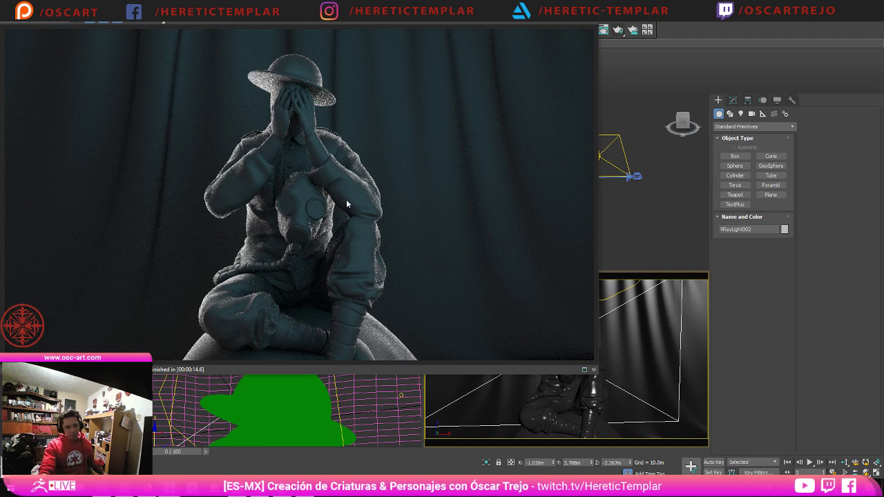
left_click(589, 5)
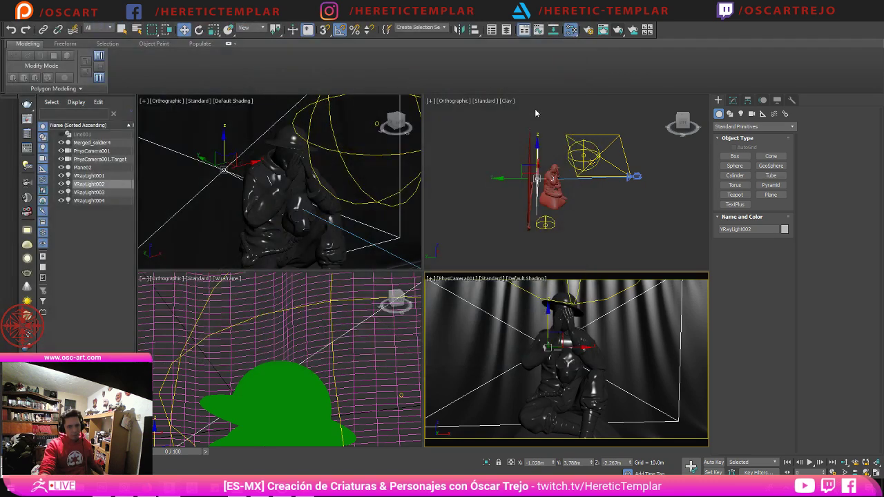
Step: Set the color of the sphere light VRayLight003 to light red (236, 72, 72)
scroll(585, 156, "up", 4)
left_click(582, 155)
left_click(583, 155)
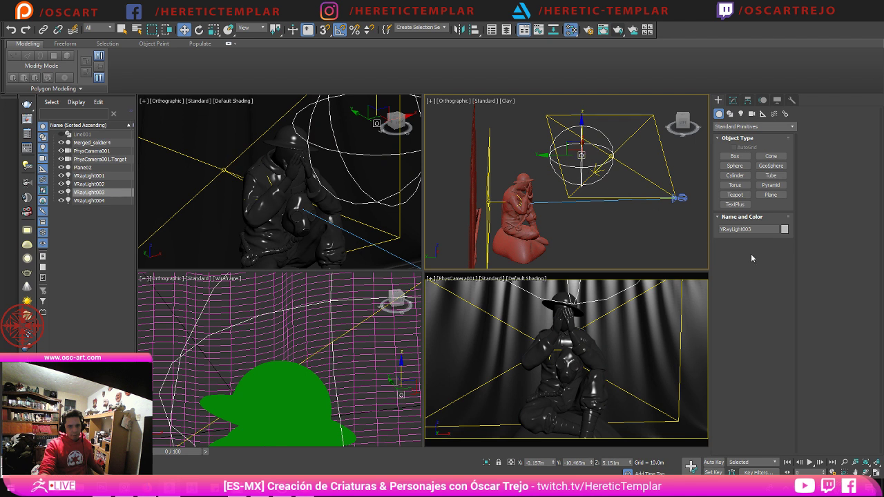
left_click(734, 100)
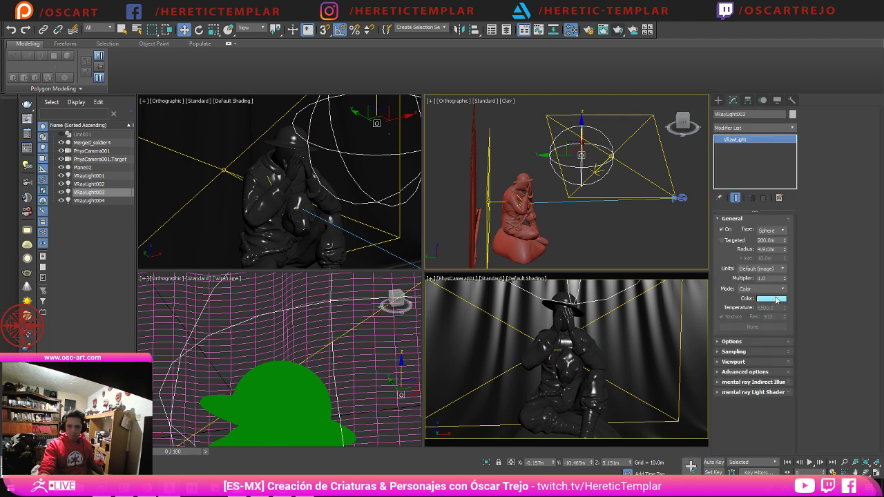
left_click(772, 298)
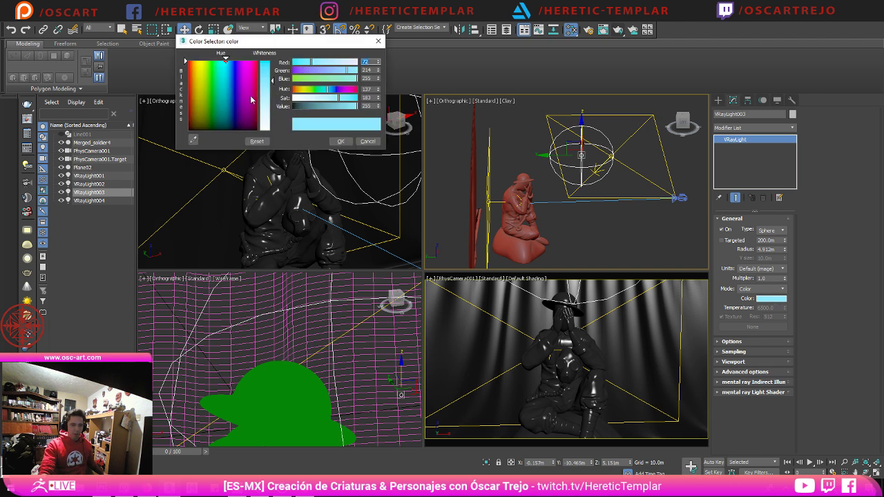
left_click_drag(245, 85, 257, 68)
left_click(340, 140)
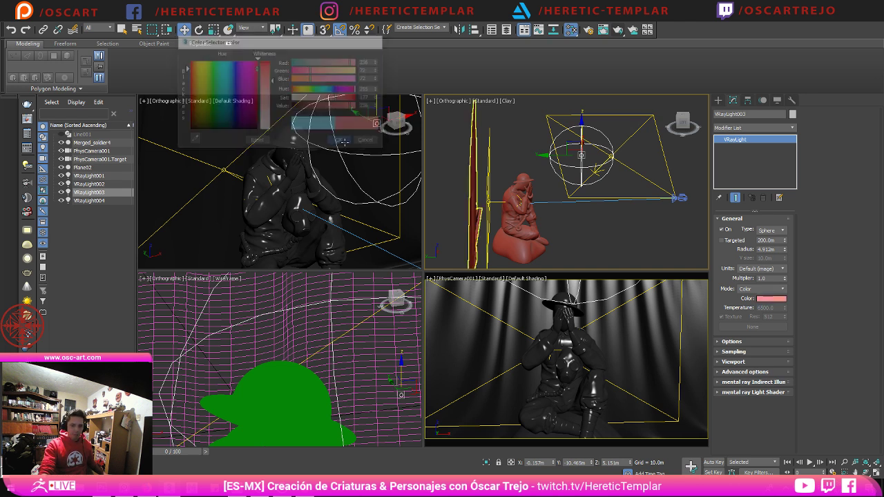
Step: Test-render the PhysCamera001 view with the red sphere light, stop it early and close the image
left_click(626, 166)
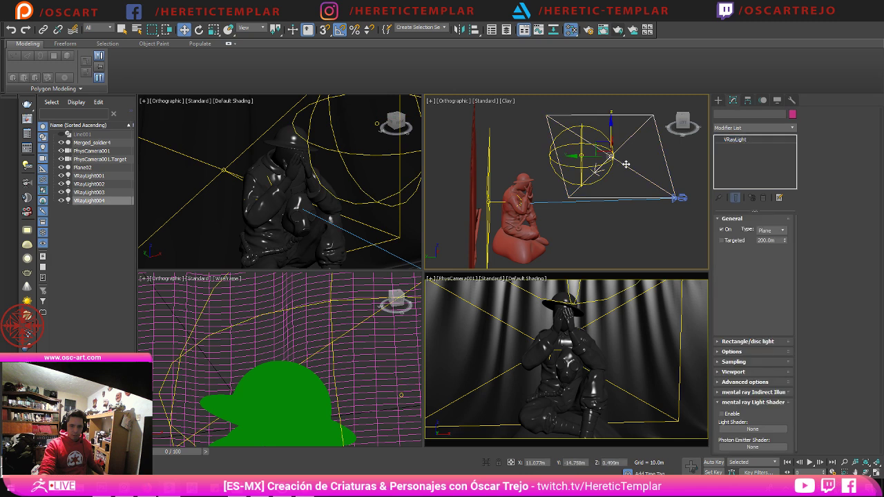
left_click(489, 183)
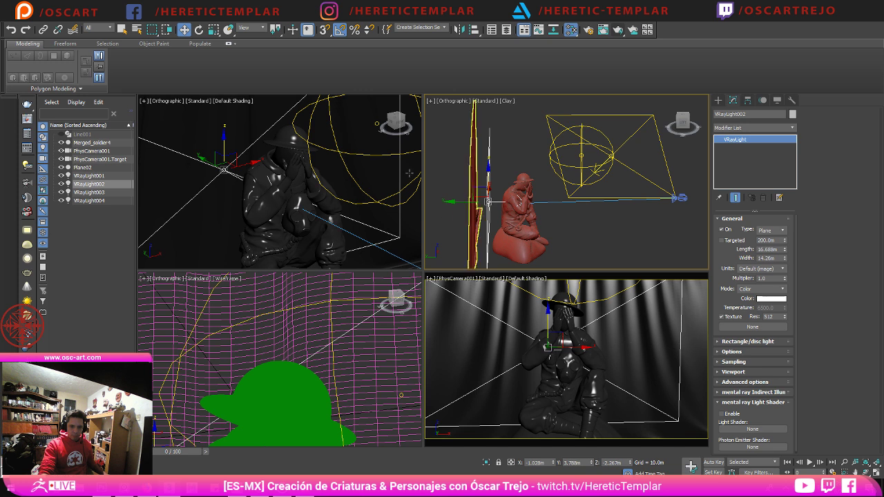
left_click(613, 318)
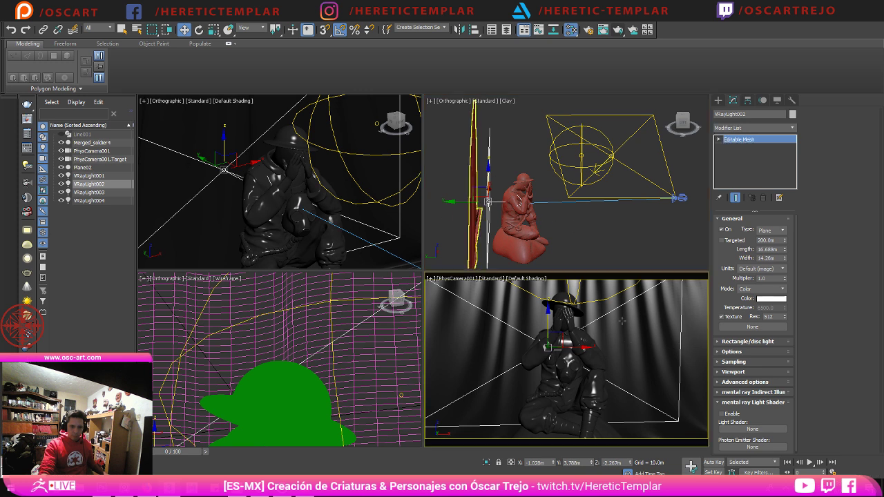
left_click(619, 31)
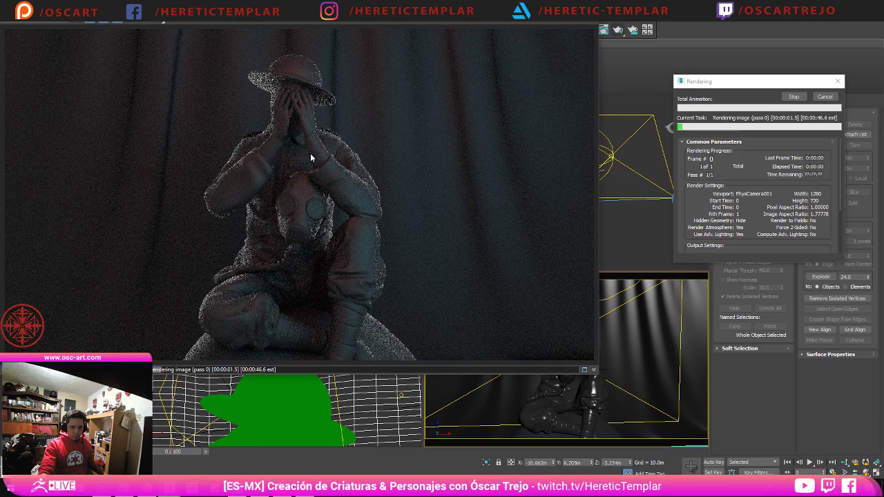
scroll(288, 167, "down", 1)
scroll(288, 167, "up", 2)
scroll(290, 168, "down", 1)
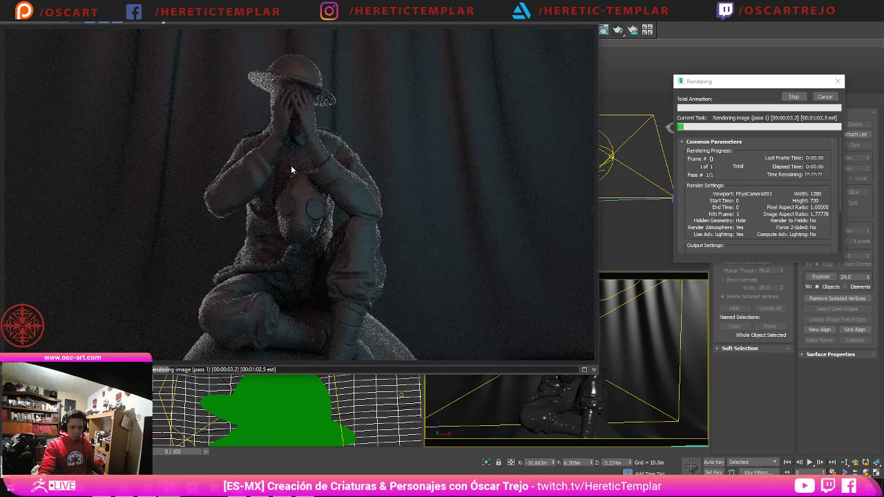
scroll(290, 165, "down", 1)
scroll(292, 165, "up", 1)
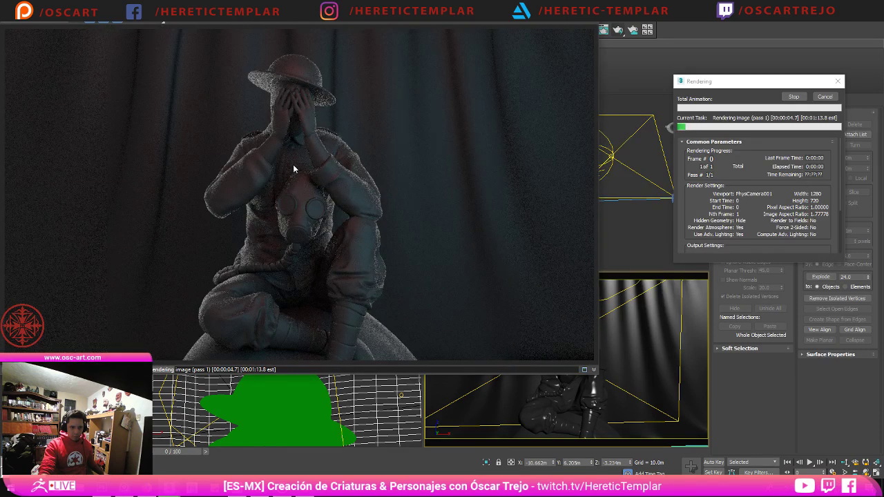
key("Escape")
left_click(588, 8)
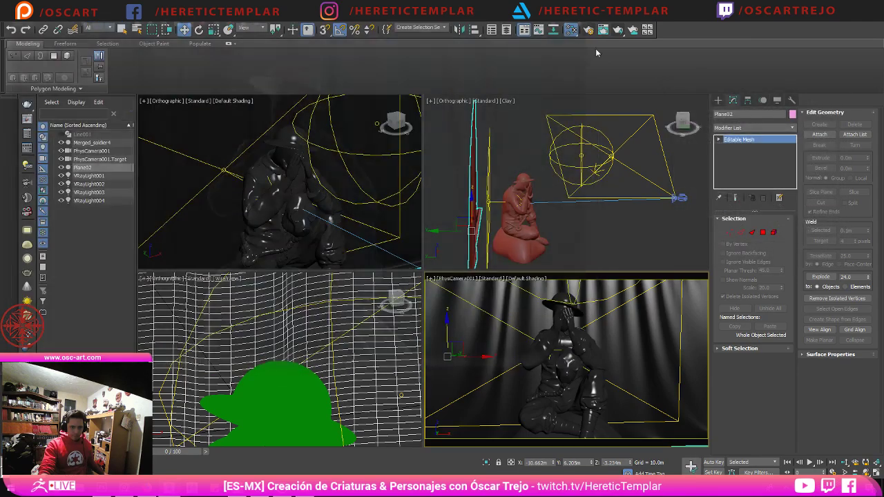
Step: Turn off the plane light VRayLight004 near the camera
left_click(635, 130)
scroll(632, 158, "down", 4)
middle_click_drag(632, 157, 572, 183, "alt")
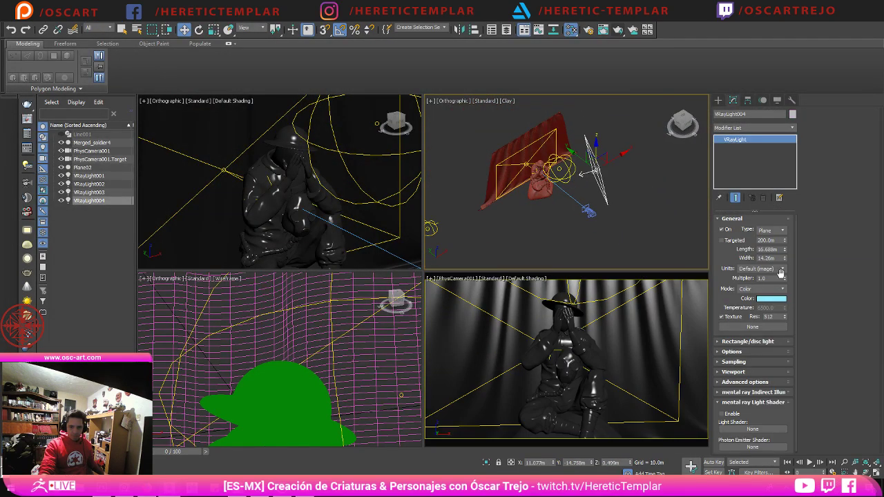
left_click(573, 217)
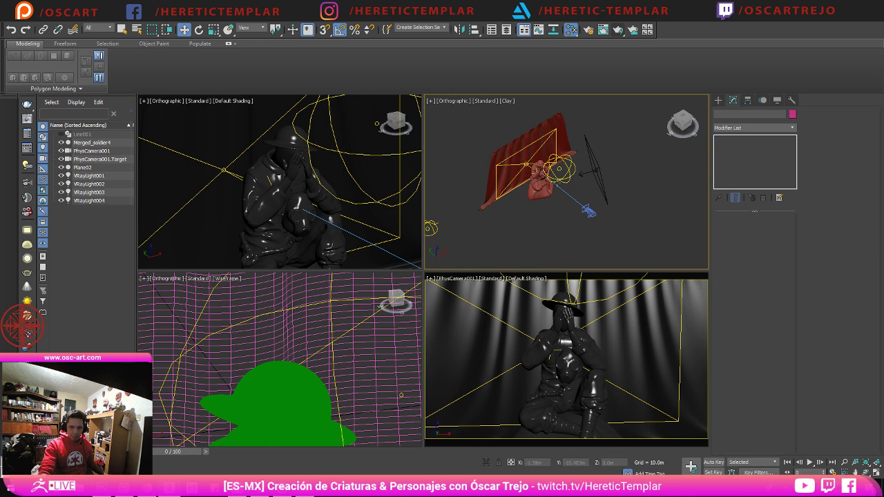
Step: Render the PhysCamera001 view without VRayLight004 to check the lighting, then close the image
left_click(610, 301)
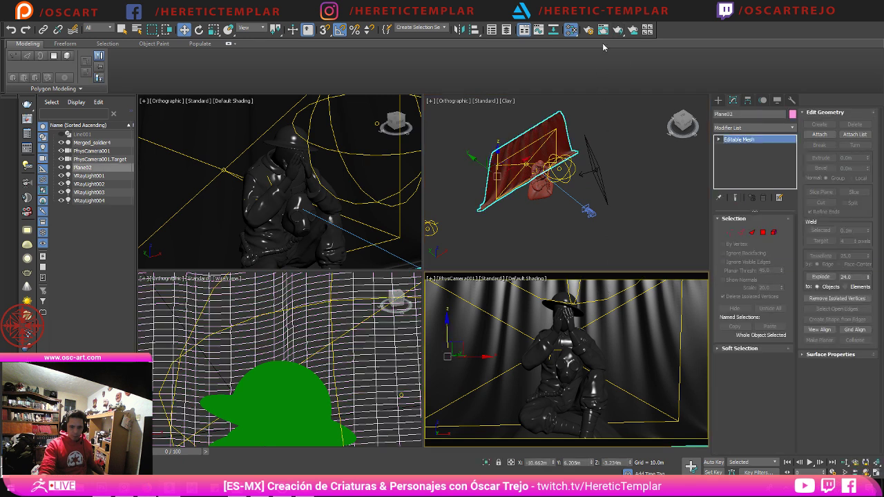
left_click(619, 34)
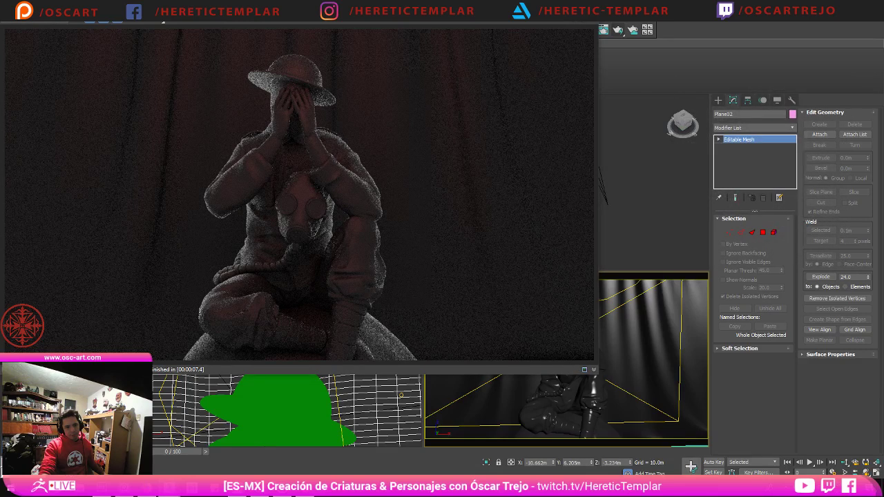
left_click(588, 7)
left_click(561, 170)
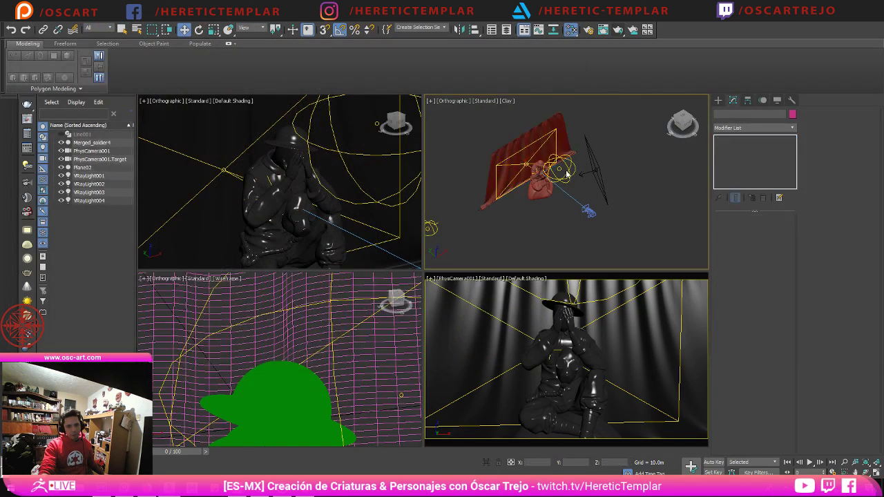
left_click(778, 301)
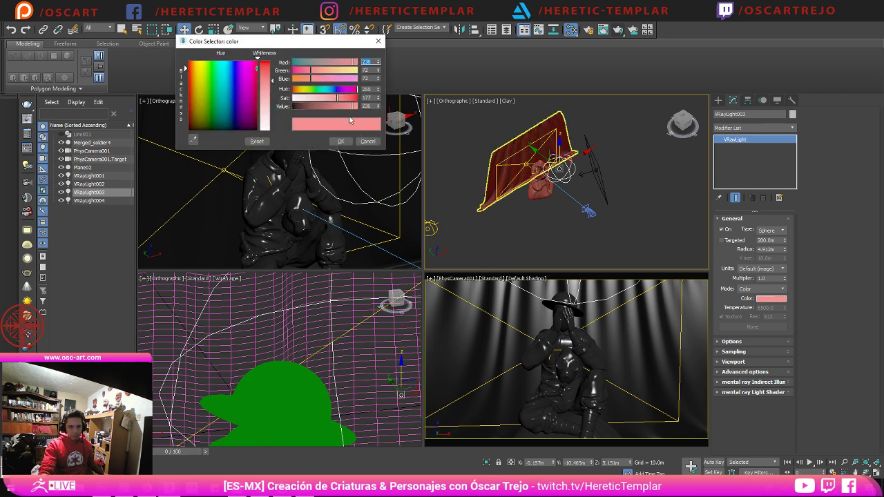
left_click(368, 141)
Step: Copy the light blue color of the plane light VRayLight004 and paste it onto the sphere light VRayLight003
scroll(571, 179, "up", 5)
left_click(650, 170)
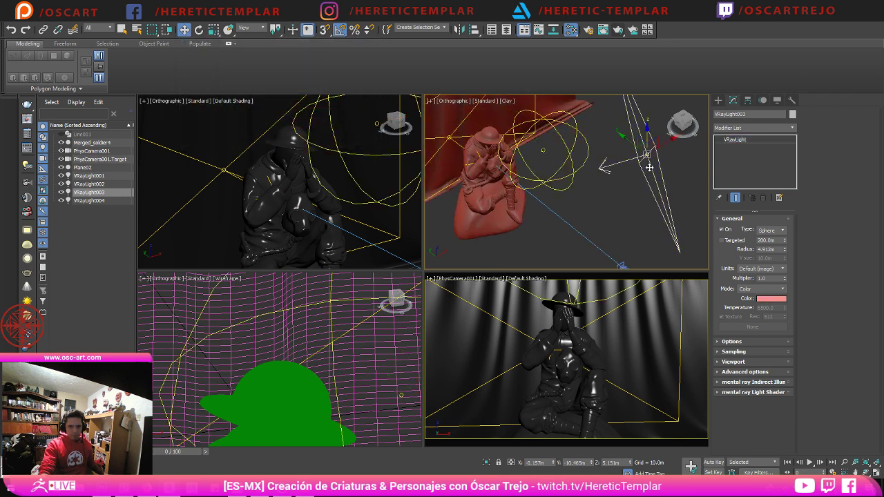
right_click(765, 299)
left_click(775, 304)
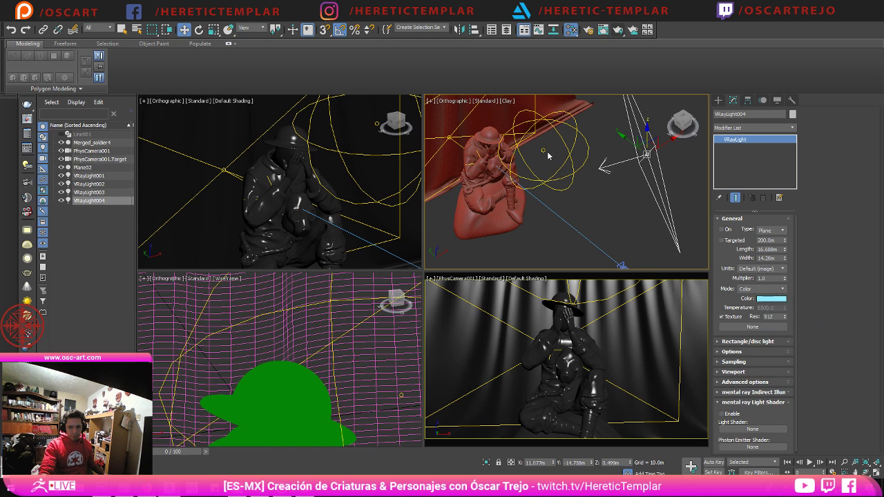
left_click(544, 150)
right_click(772, 300)
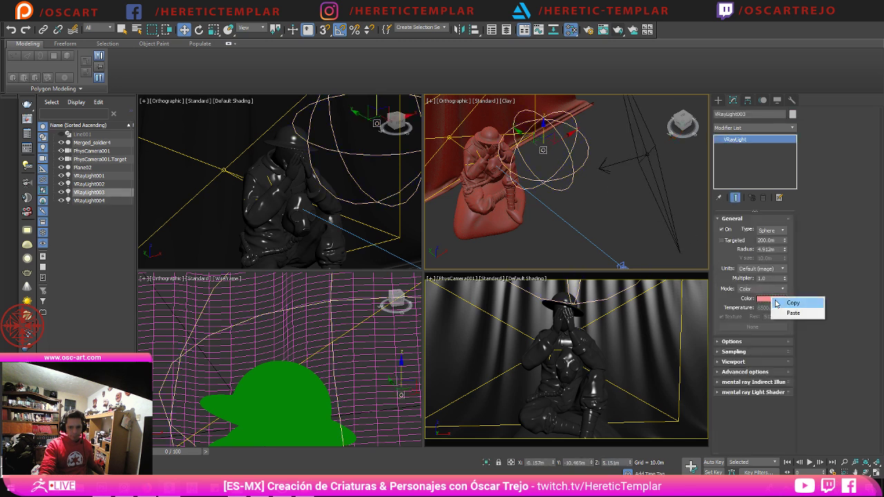
left_click(785, 313)
Step: Move the sphere light VRayLight003 closer to and higher above the soldier and set its multiplier to 3.0
middle_click_drag(510, 161, 552, 147, "alt")
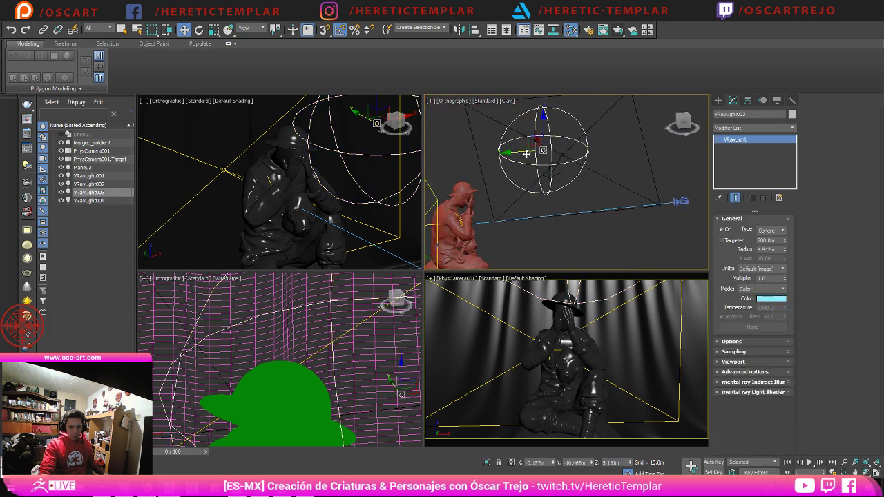
left_click_drag(525, 153, 471, 154)
middle_click_drag(516, 176, 484, 168, "alt")
left_click_drag(491, 129, 493, 108)
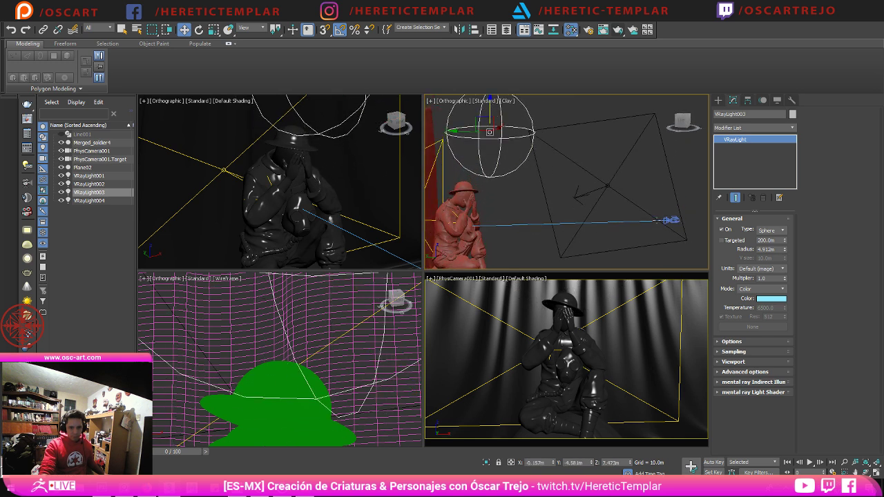
key("Return")
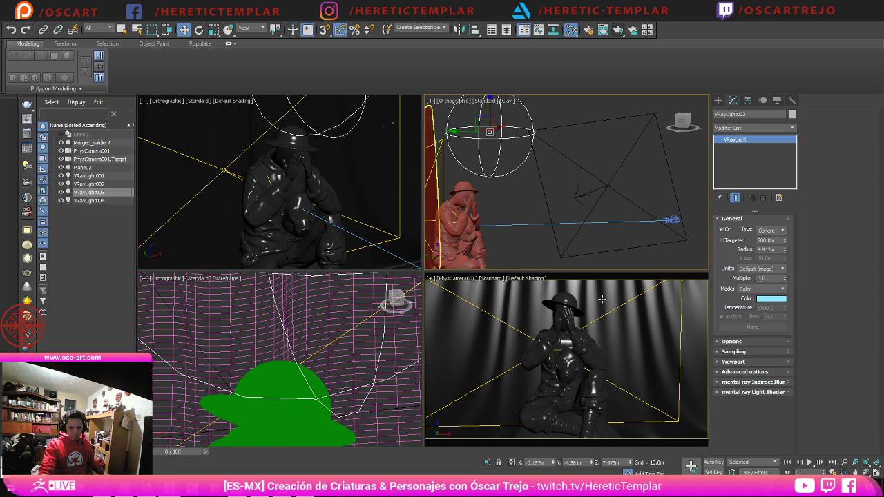
Step: Render the PhysCamera001 view with the repositioned blue sphere light and inspect the gas mask and arms
left_click(645, 310)
left_click(617, 31)
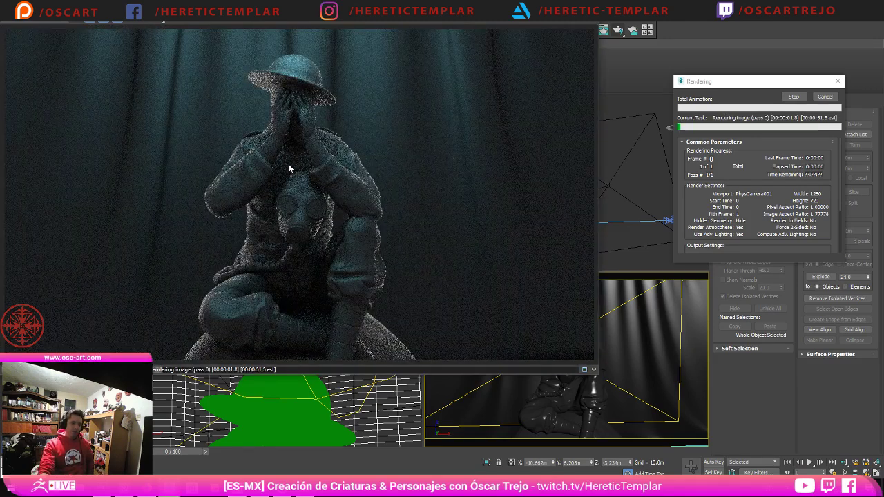
scroll(294, 180, "up", 1)
scroll(291, 184, "down", 2)
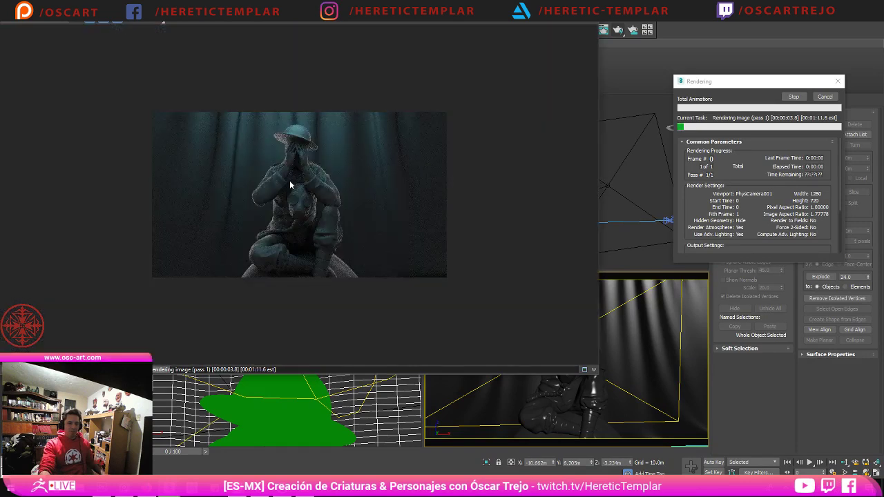
scroll(291, 185, "up", 3)
scroll(290, 185, "up", 2)
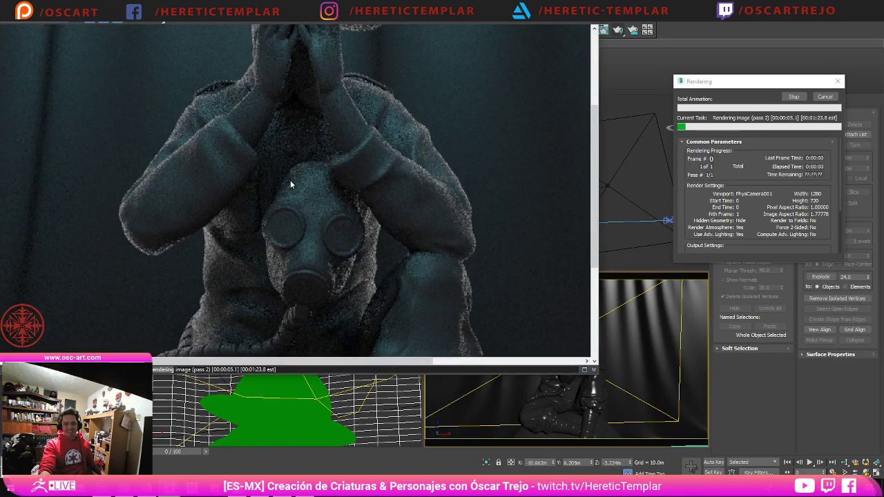
scroll(290, 180, "down", 3)
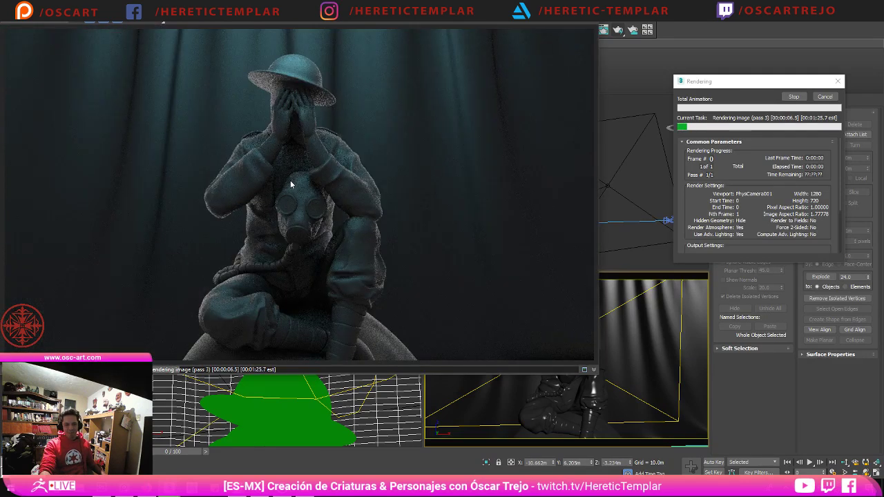
scroll(290, 180, "up", 1)
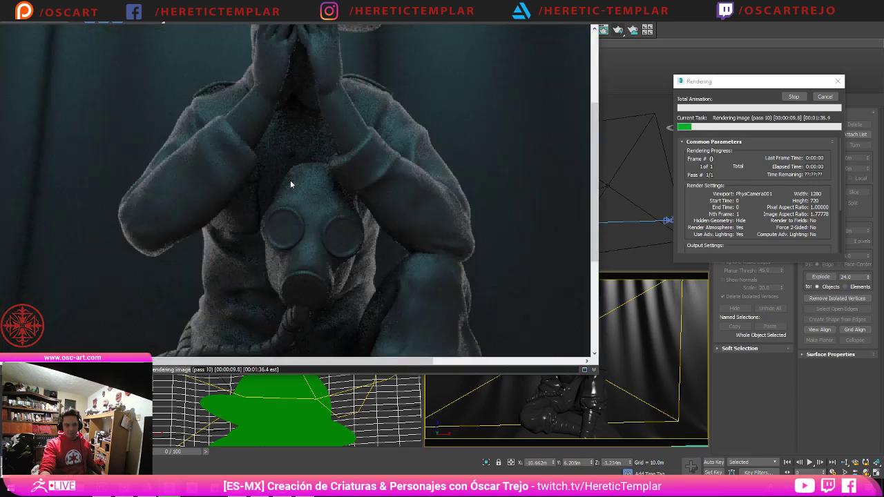
scroll(290, 180, "down", 1)
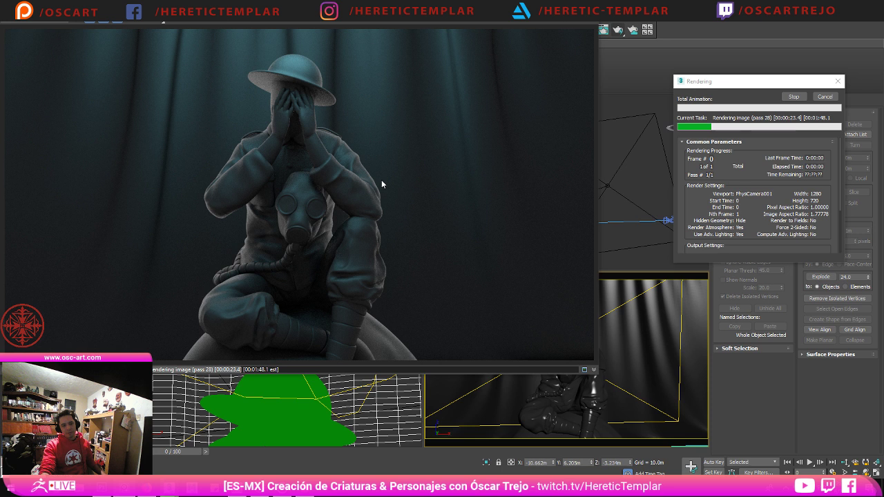
Step: Stop the render and examine the soldier's helmet, hands and gas mask up close, then the full image
scroll(381, 184, "down", 1)
left_click(576, 23)
scroll(303, 118, "up", 1)
scroll(303, 92, "up", 1)
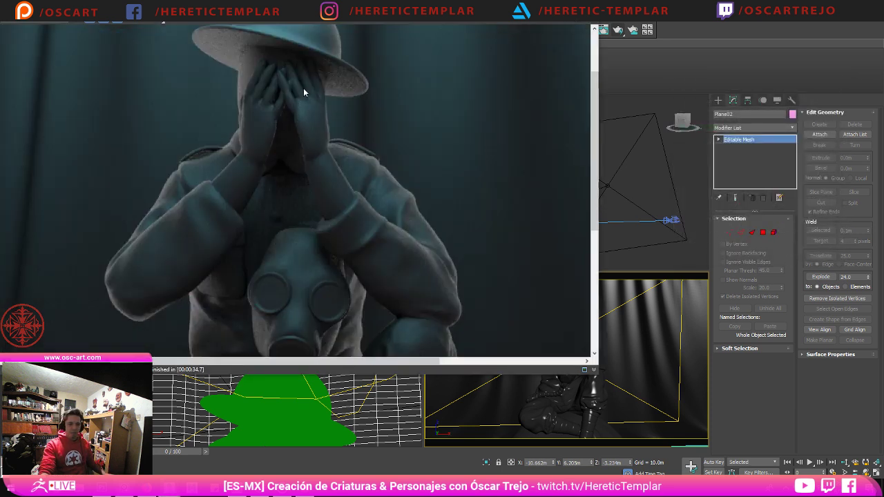
scroll(411, 174, "down", 3)
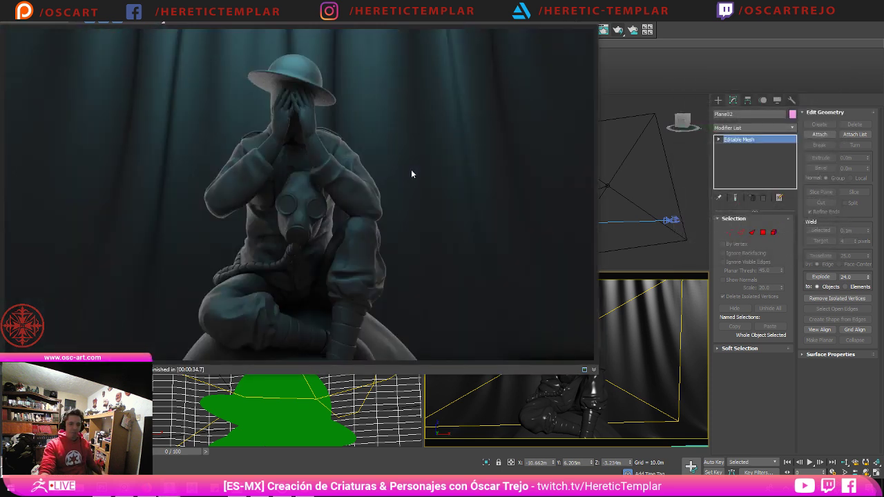
Step: Shrink the plane light VRayLight002 to length 5.2 m and width 8.271 m and center it lower behind the soldier
left_click(587, 7)
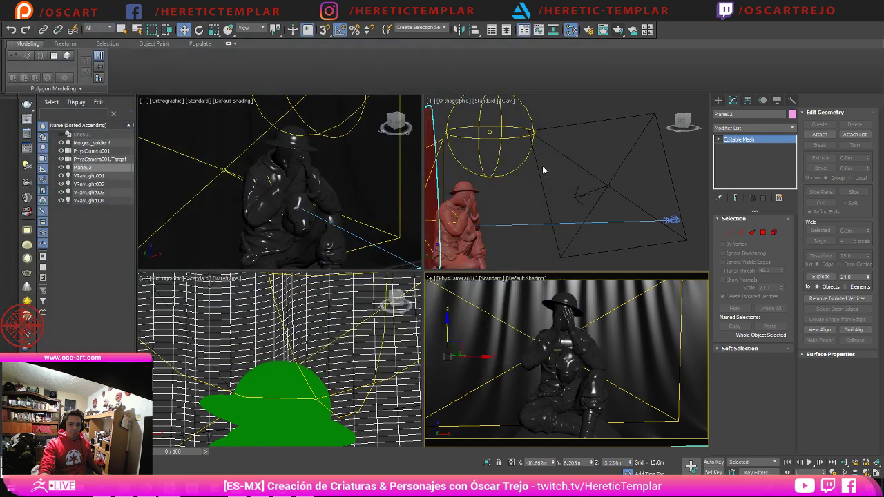
middle_click_drag(543, 169, 541, 190, "alt")
left_click(557, 172)
middle_click_drag(605, 251, 590, 196, "alt")
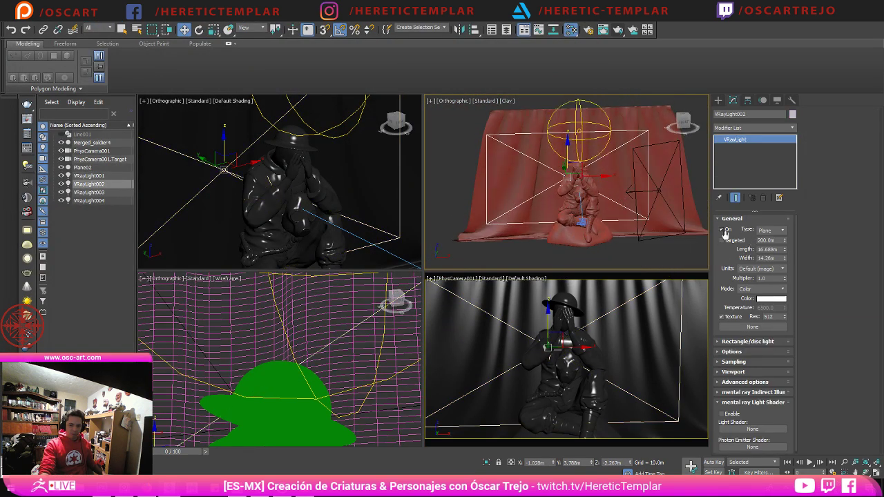
left_click_drag(785, 251, 787, 294)
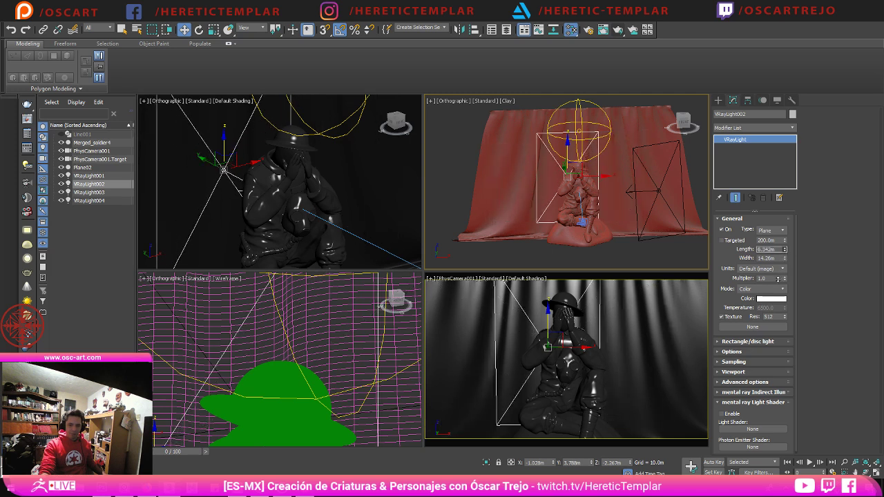
left_click_drag(601, 178, 614, 178)
left_click_drag(784, 251, 785, 284)
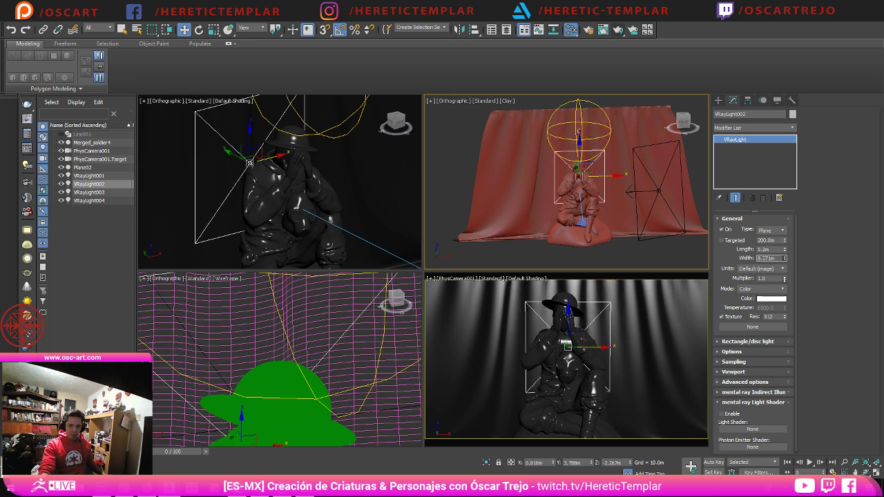
left_click_drag(582, 148, 583, 163)
Step: Render the PhysCamera001 view with the smaller plane light and check the soldier's hands and rim lighting
left_click(636, 324)
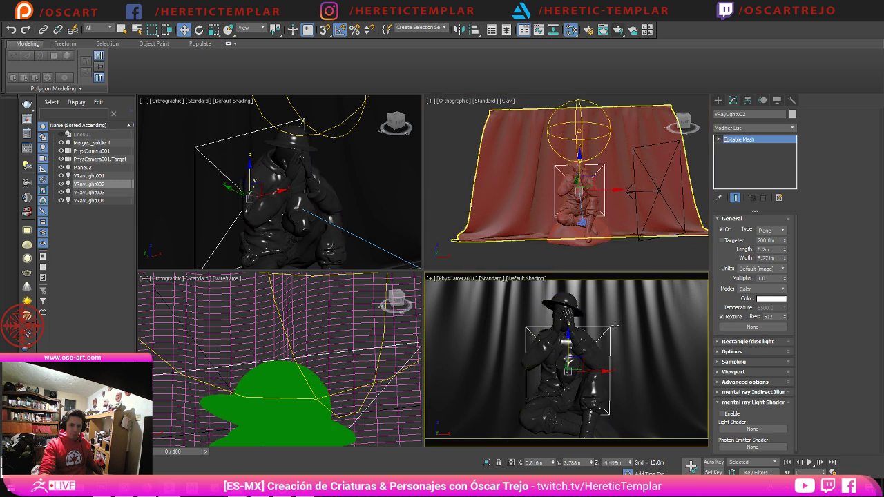
left_click(621, 34)
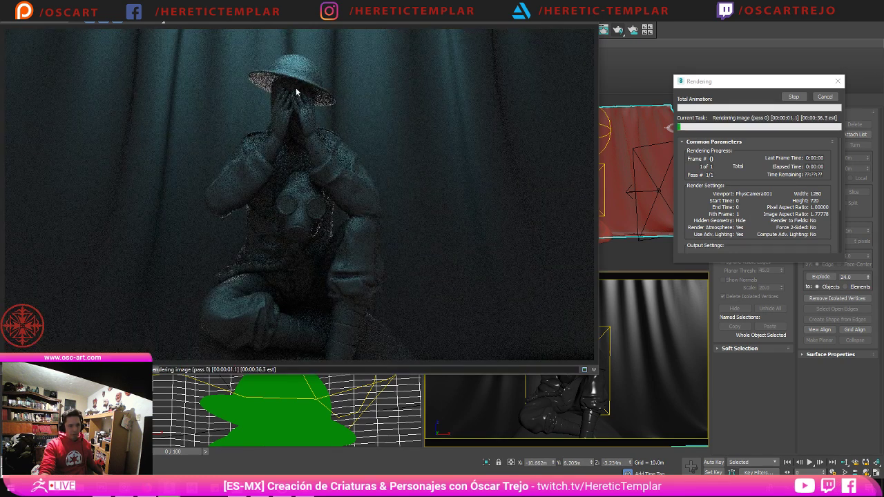
scroll(295, 90, "up", 1)
scroll(295, 90, "down", 1)
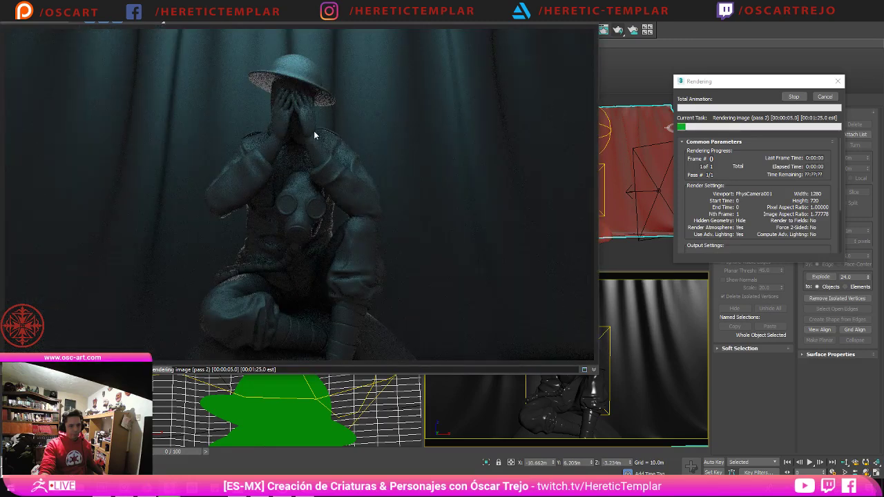
left_click(586, 23)
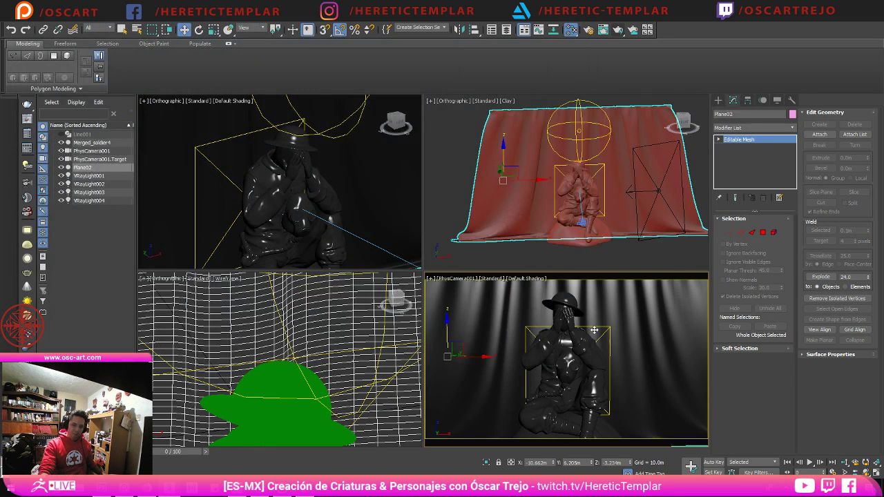
Step: Set the length of VRayLight002 to 9.568 m, then raise it and tilt it down toward the soldier's back
left_click(595, 329)
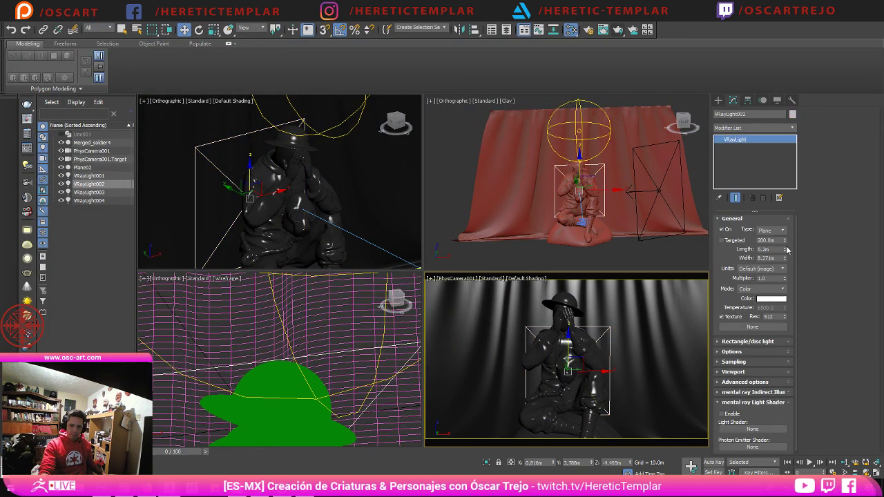
left_click_drag(785, 249, 785, 192)
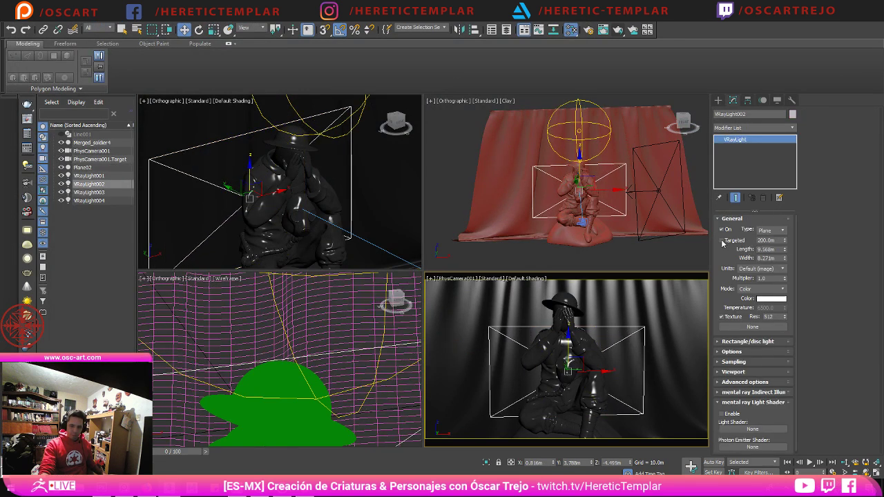
middle_click_drag(569, 222, 619, 174, "alt")
scroll(611, 176, "up", 3)
key("e")
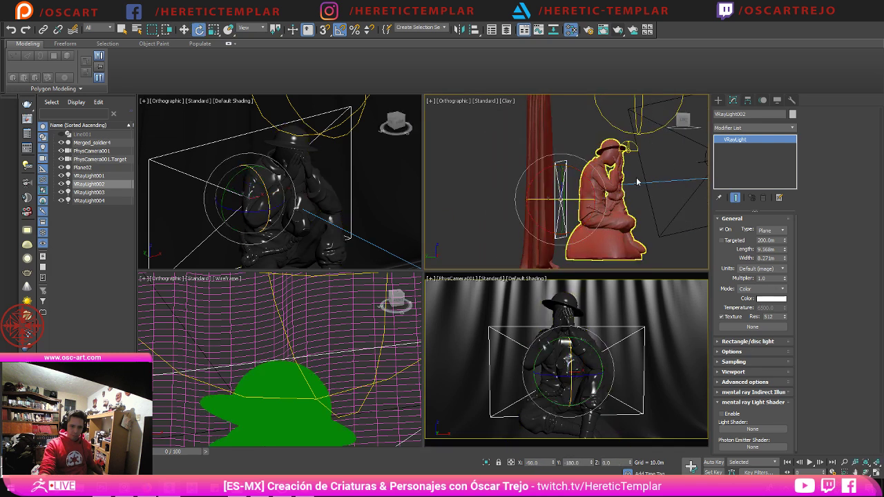
left_click(684, 121)
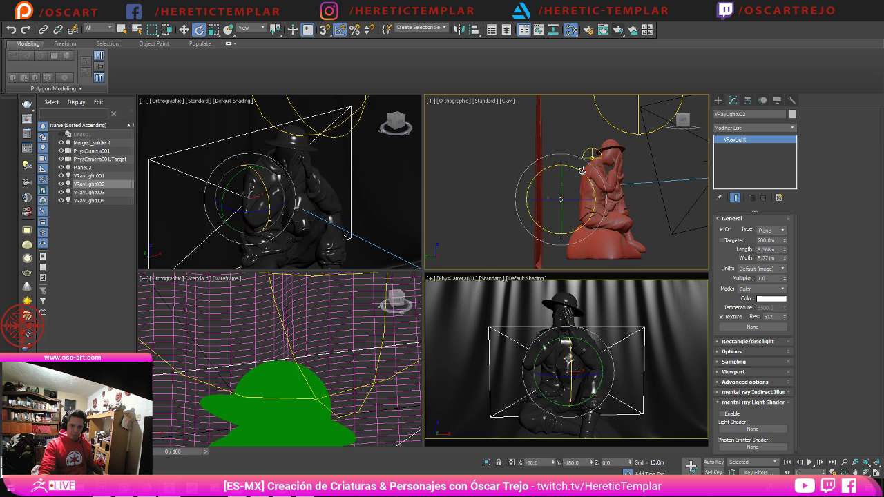
left_click_drag(581, 171, 565, 143)
key("w")
Step: Render the PhysCamera001 view with the tilted back light and inspect the soldier's helmet and arms
left_click(620, 337)
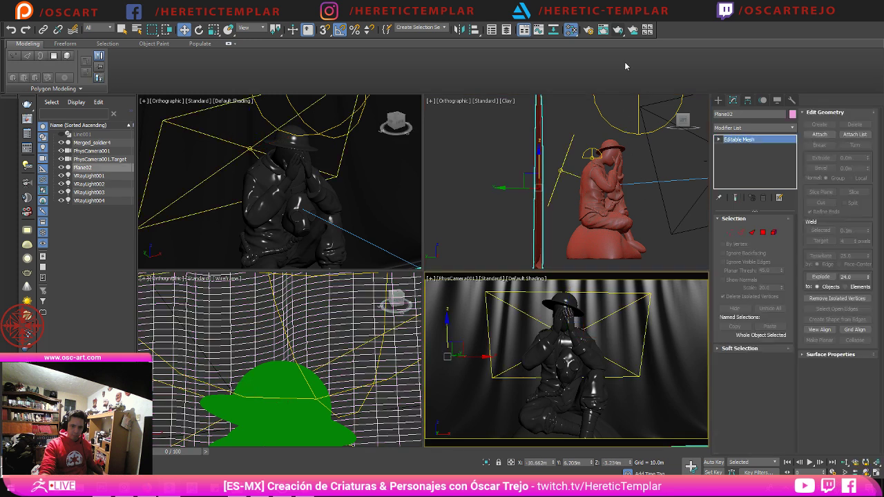
left_click(619, 32)
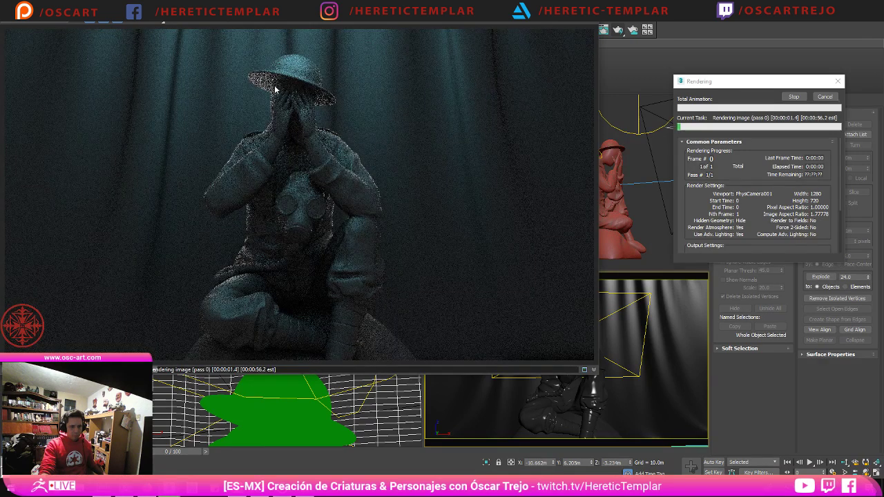
scroll(274, 85, "up", 4)
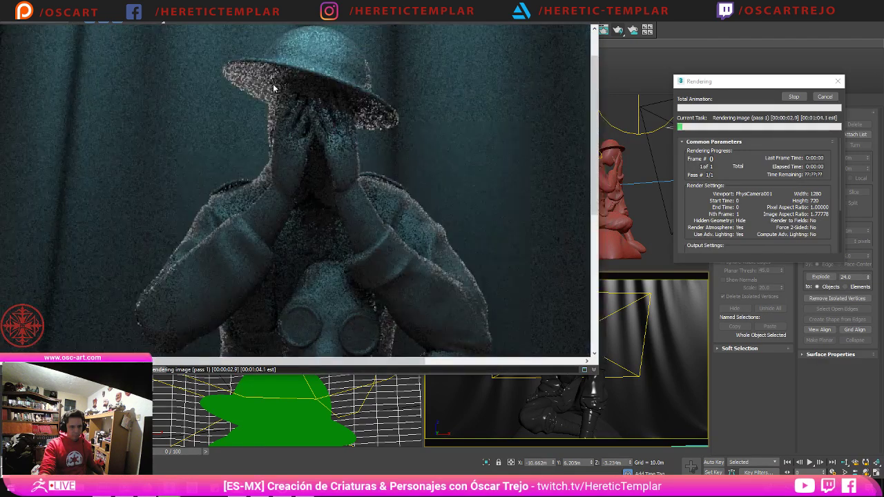
scroll(274, 162, "down", 2)
scroll(274, 161, "up", 5)
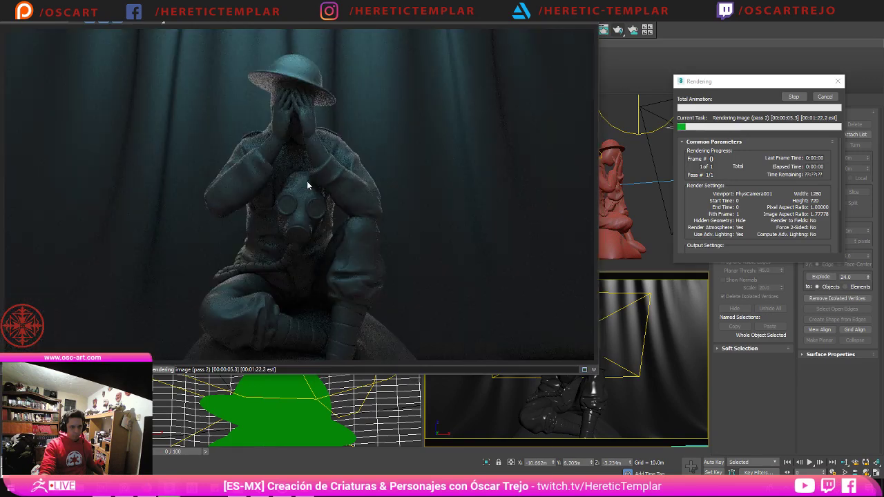
scroll(306, 186, "down", 1)
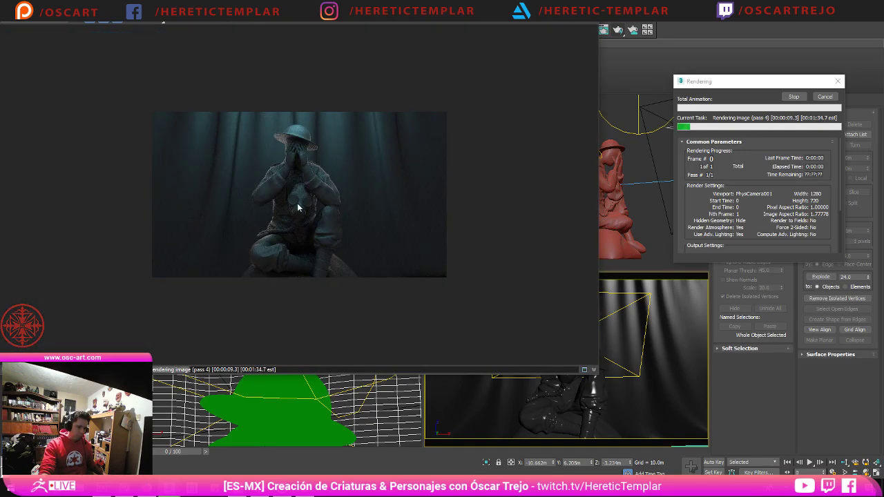
Step: Examine the refining render by comparing close-ups of the soldier's head and hands with the full image
scroll(297, 203, "up", 3)
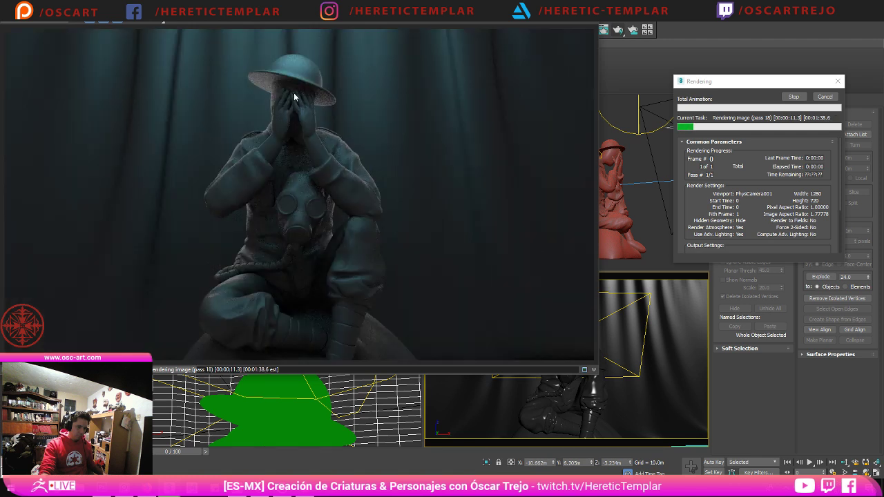
scroll(291, 90, "up", 3)
scroll(289, 113, "down", 3)
scroll(294, 145, "up", 2)
scroll(293, 145, "down", 4)
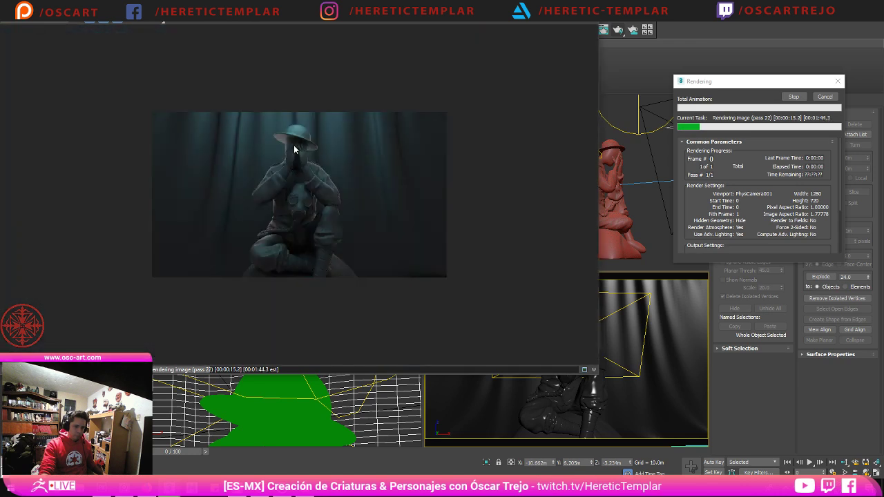
scroll(312, 182, "up", 2)
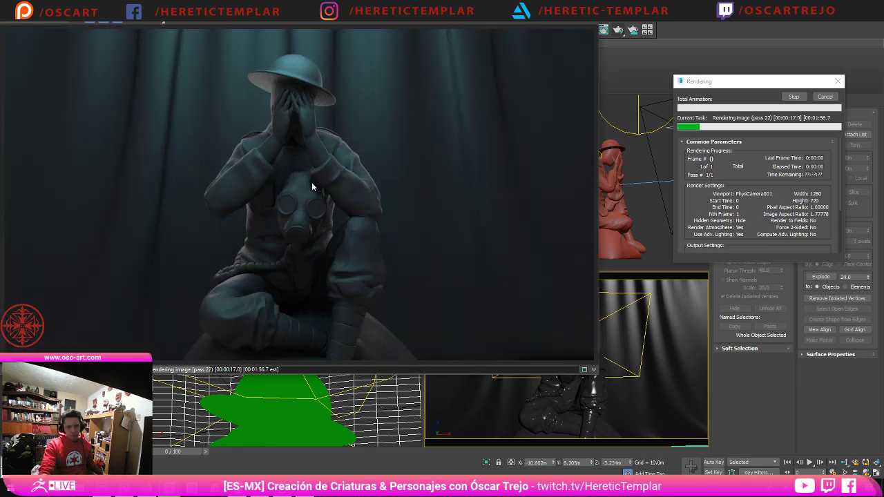
scroll(276, 121, "down", 2)
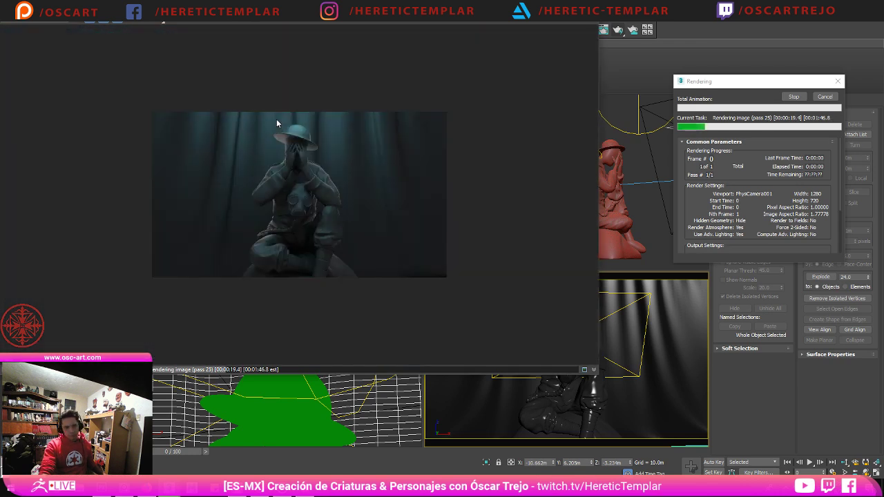
scroll(278, 124, "up", 2)
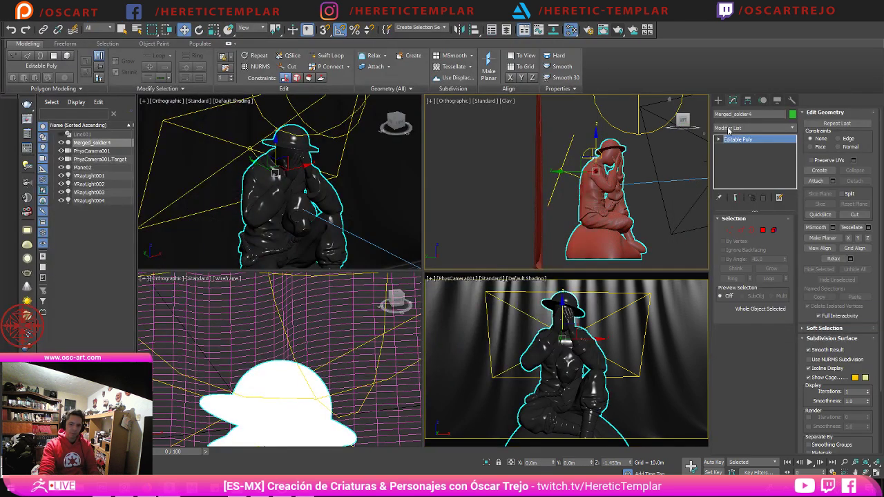
Step: Add a UVW Map modifier with Box mapping to the Merged_soldier4 mesh and deselect it
left_click(727, 127)
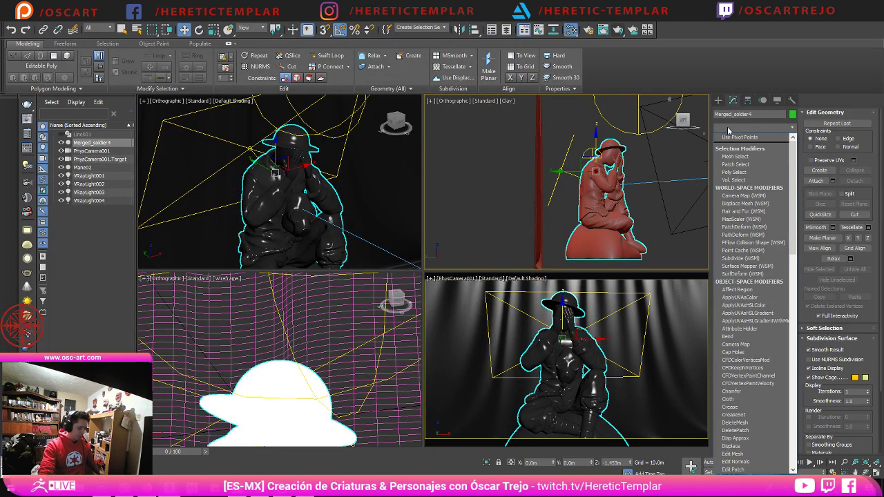
key("u")
left_click(743, 379)
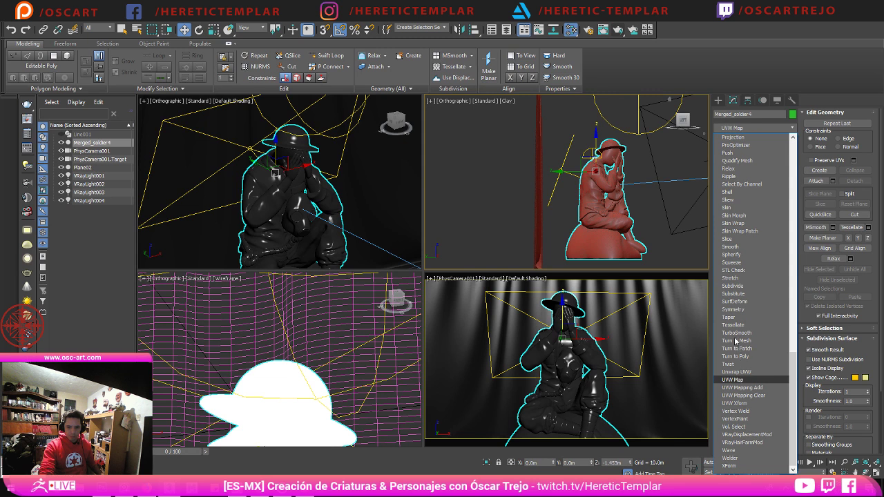
key("Return")
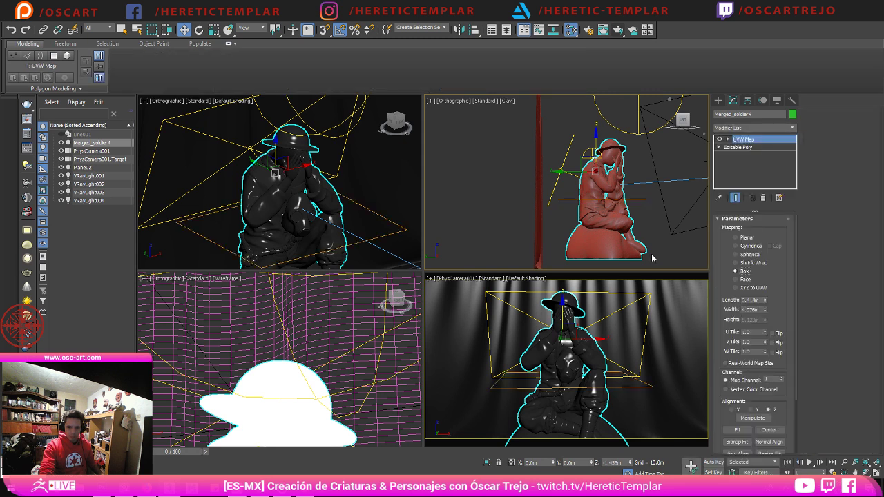
left_click(667, 243)
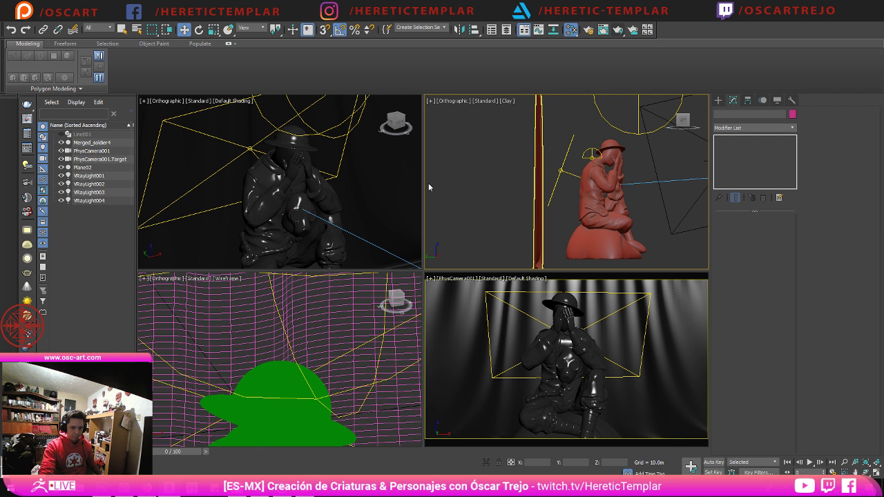
Step: Move the sphere light VRayLight003 slightly forward, away from the curtain
left_click(628, 132)
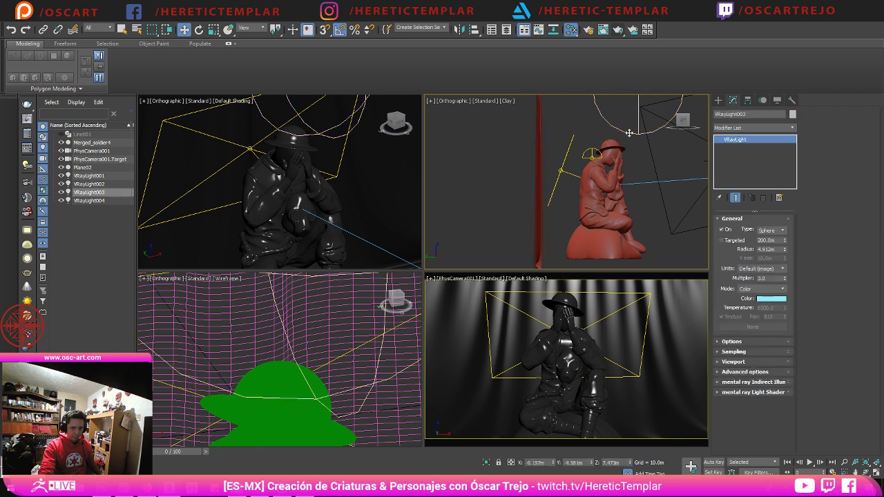
middle_click_drag(629, 135, 615, 158)
left_click(603, 112)
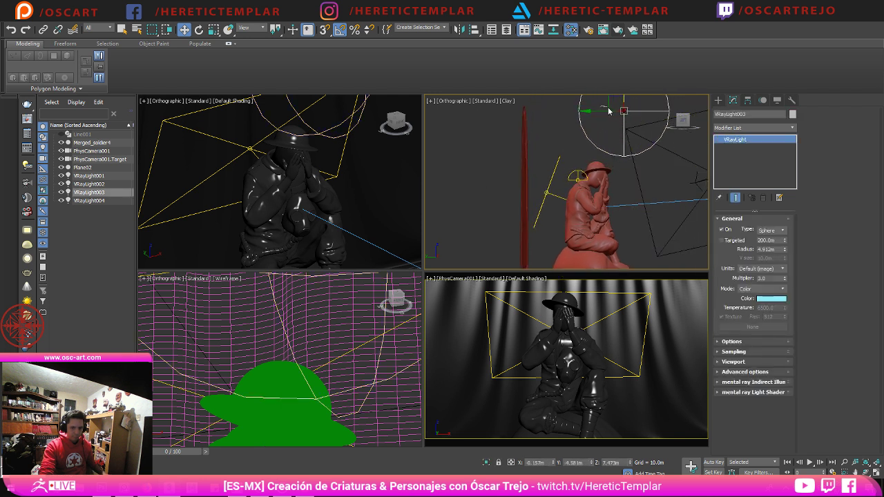
left_click_drag(601, 111, 609, 112)
Step: Render the PhysCamera001 view with the shifted sphere light and inspect the legs, gas mask, hands and helmet
left_click(621, 322)
left_click(618, 31)
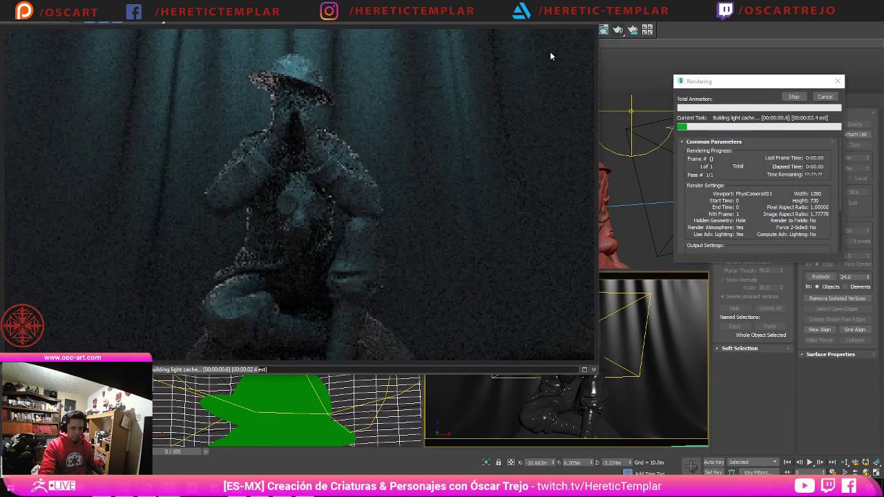
scroll(293, 191, "down", 1)
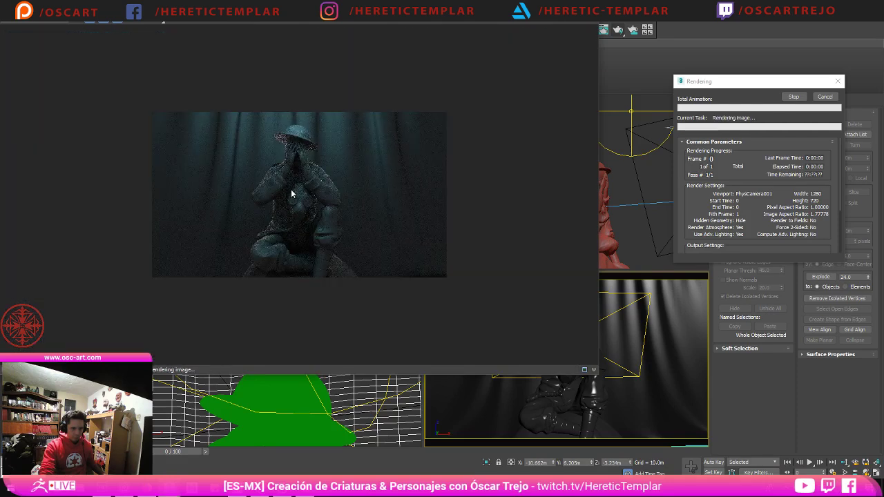
scroll(263, 268, "up", 2)
scroll(262, 269, "down", 1)
scroll(243, 315, "up", 2)
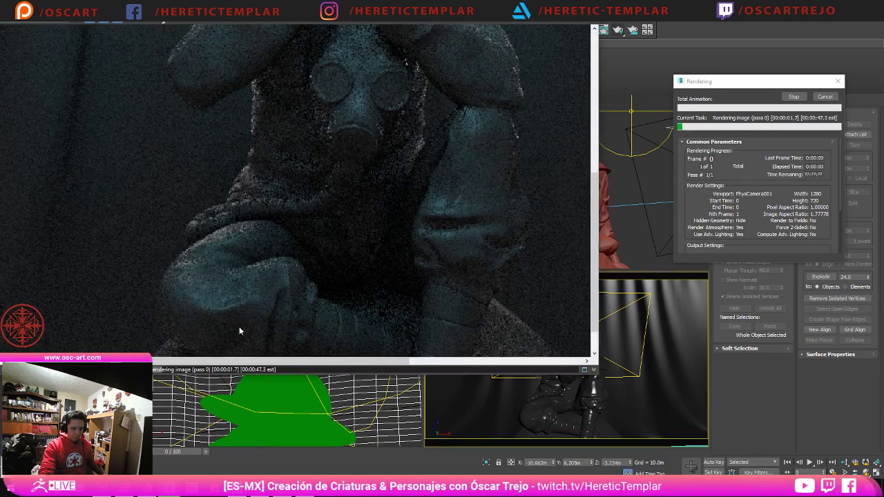
scroll(239, 326, "up", 2)
scroll(232, 319, "down", 2)
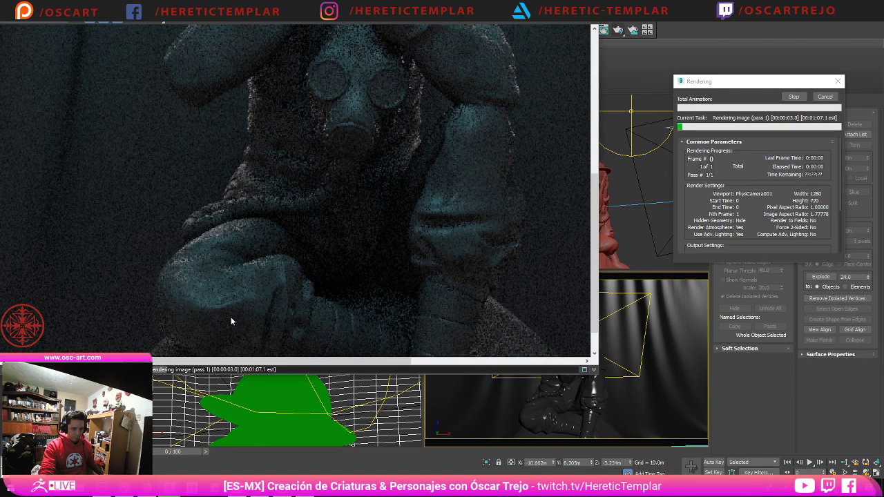
scroll(231, 318, "down", 1)
scroll(289, 83, "up", 1)
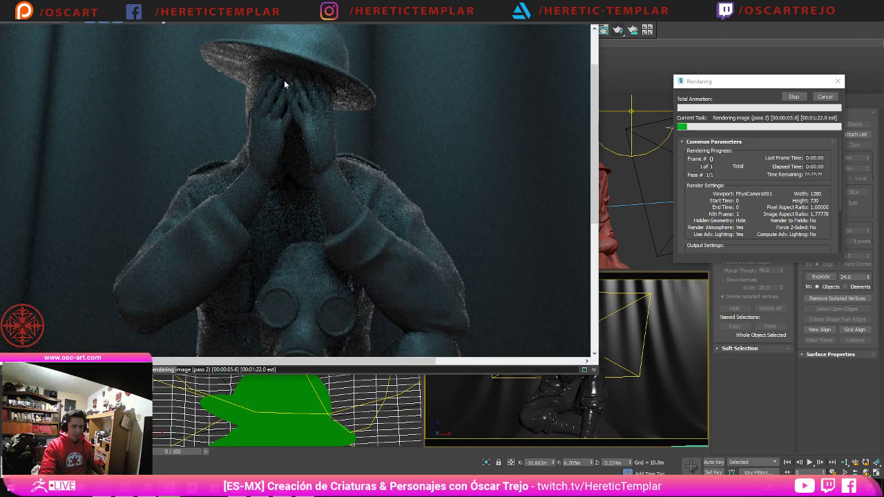
middle_click_drag(284, 81, 289, 128)
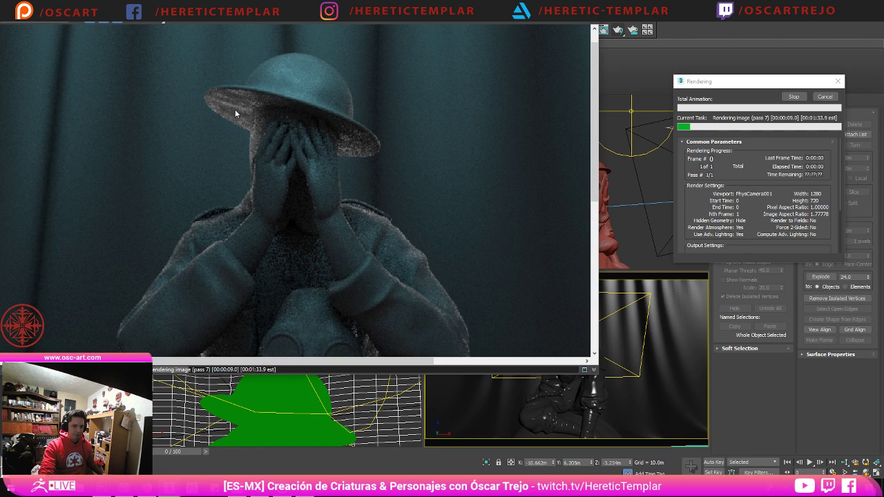
scroll(290, 198, "down", 2)
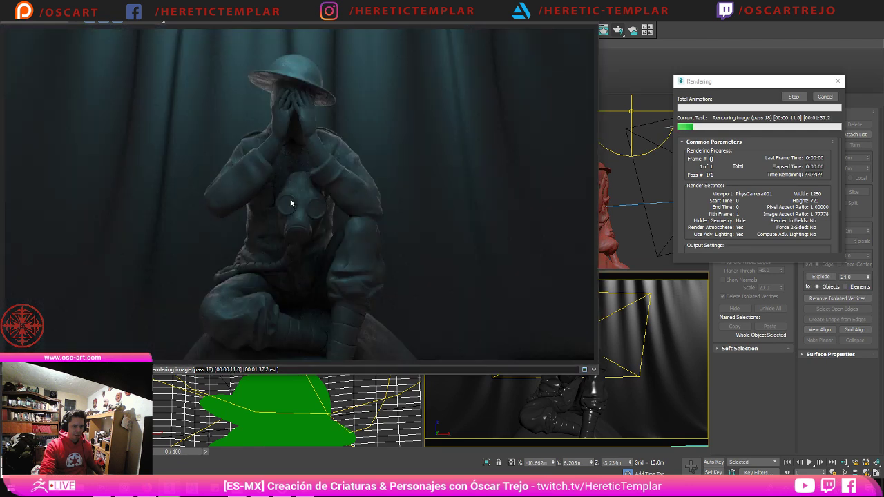
Step: Check the refining PhysCamera001 render as a full image and enlarged on the soldier, and stop the rendering
scroll(290, 203, "down", 2)
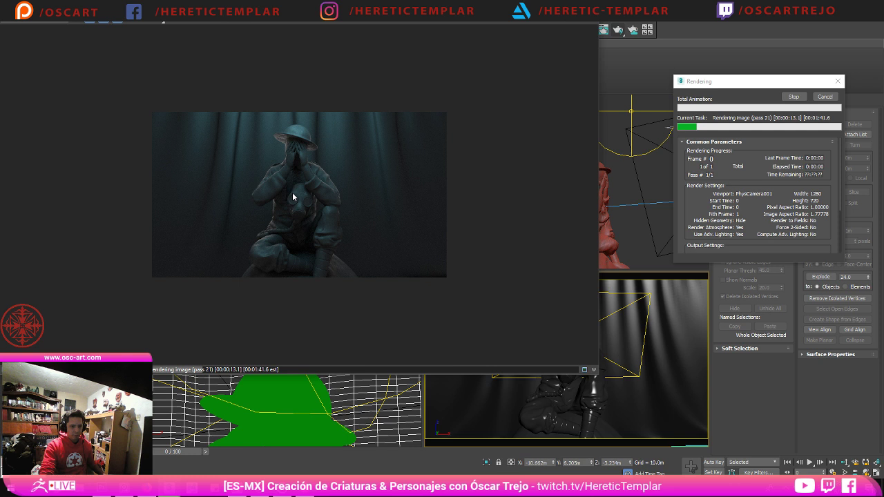
scroll(292, 192, "up", 2)
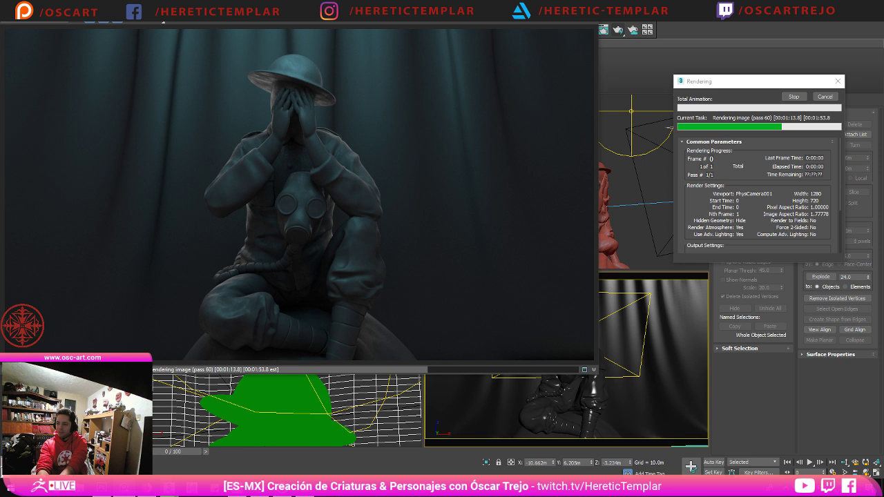
left_click(794, 97)
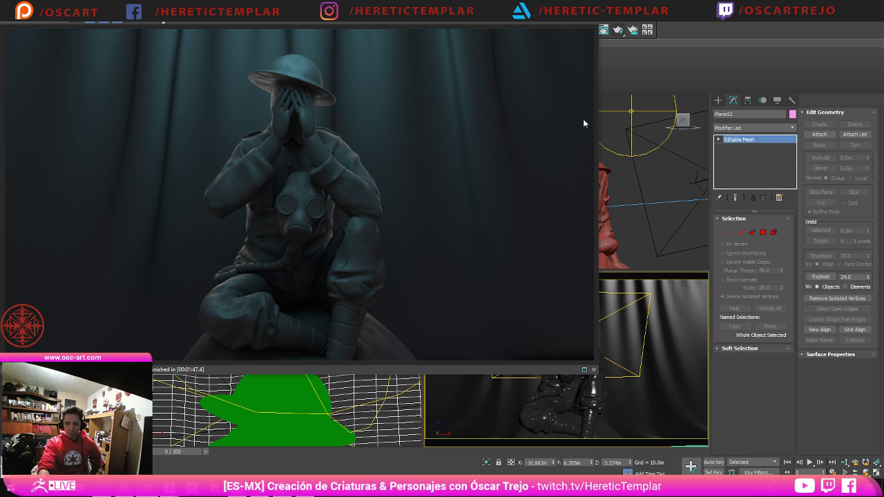
Step: Maximize the render window and view the whole image of the seated soldier against the curtain
left_click(566, 7)
scroll(567, 173, "up", 1)
scroll(568, 176, "down", 2)
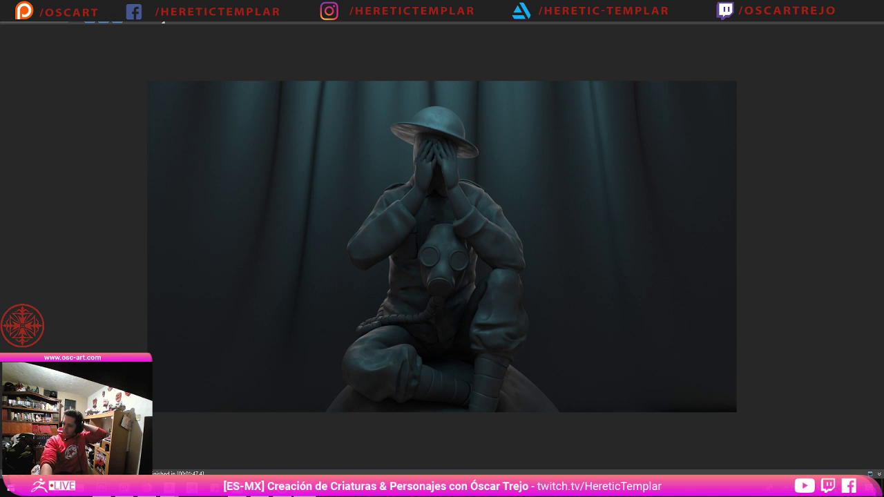
key("super+d")
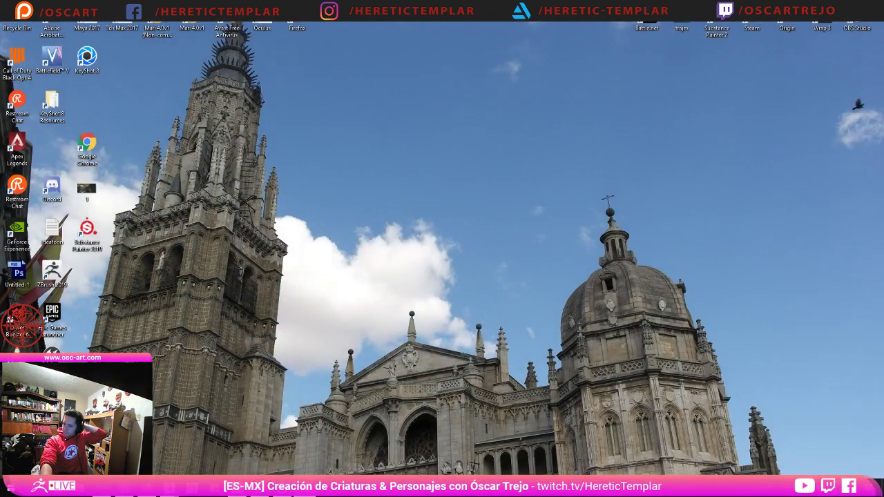
key("super+d")
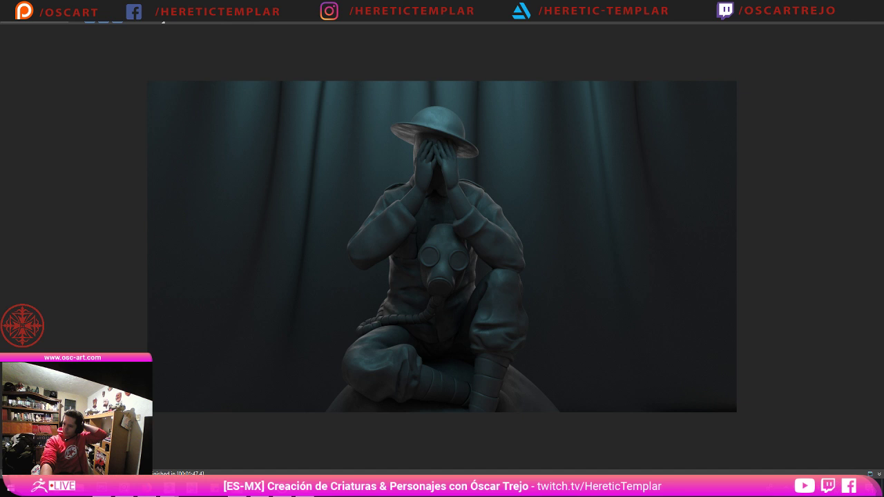